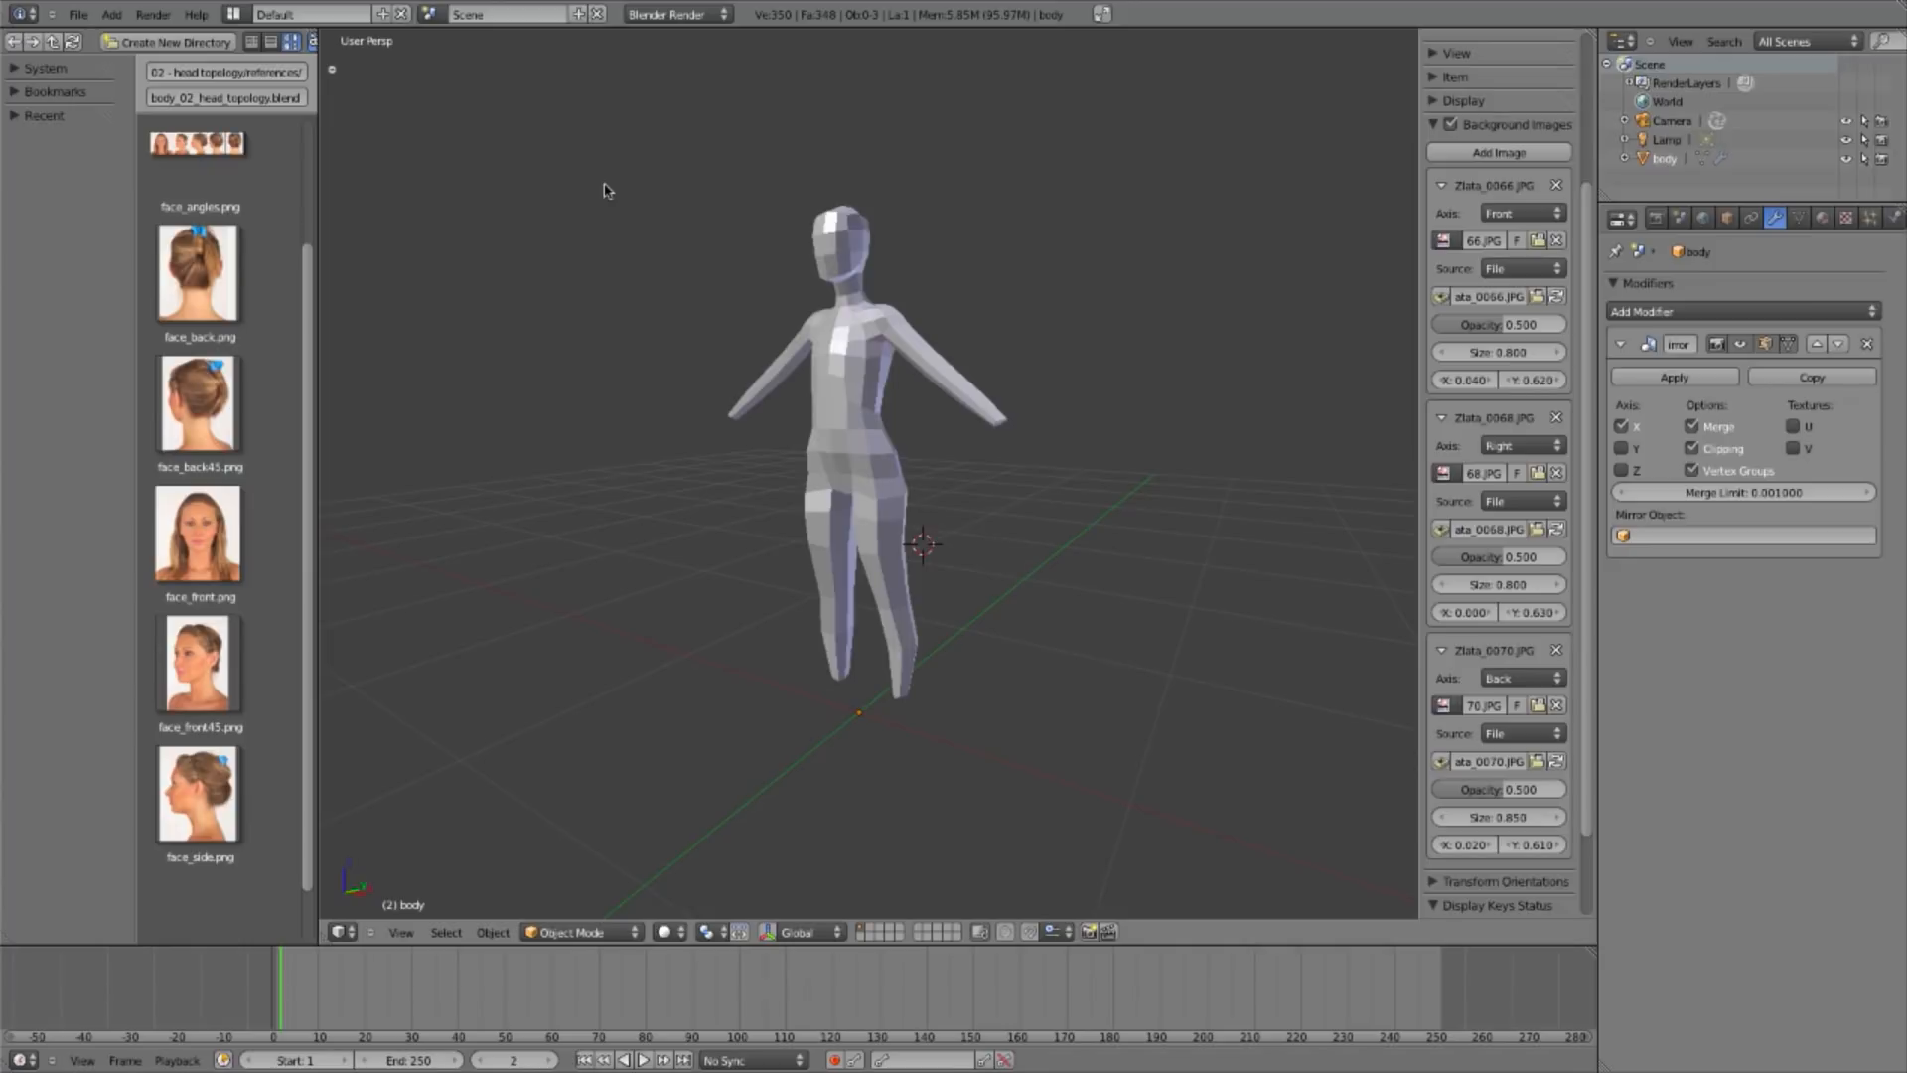
Step: Frame the body in the front orthographic view over its background photo and switch the shading to wireframe
key("KP_1")
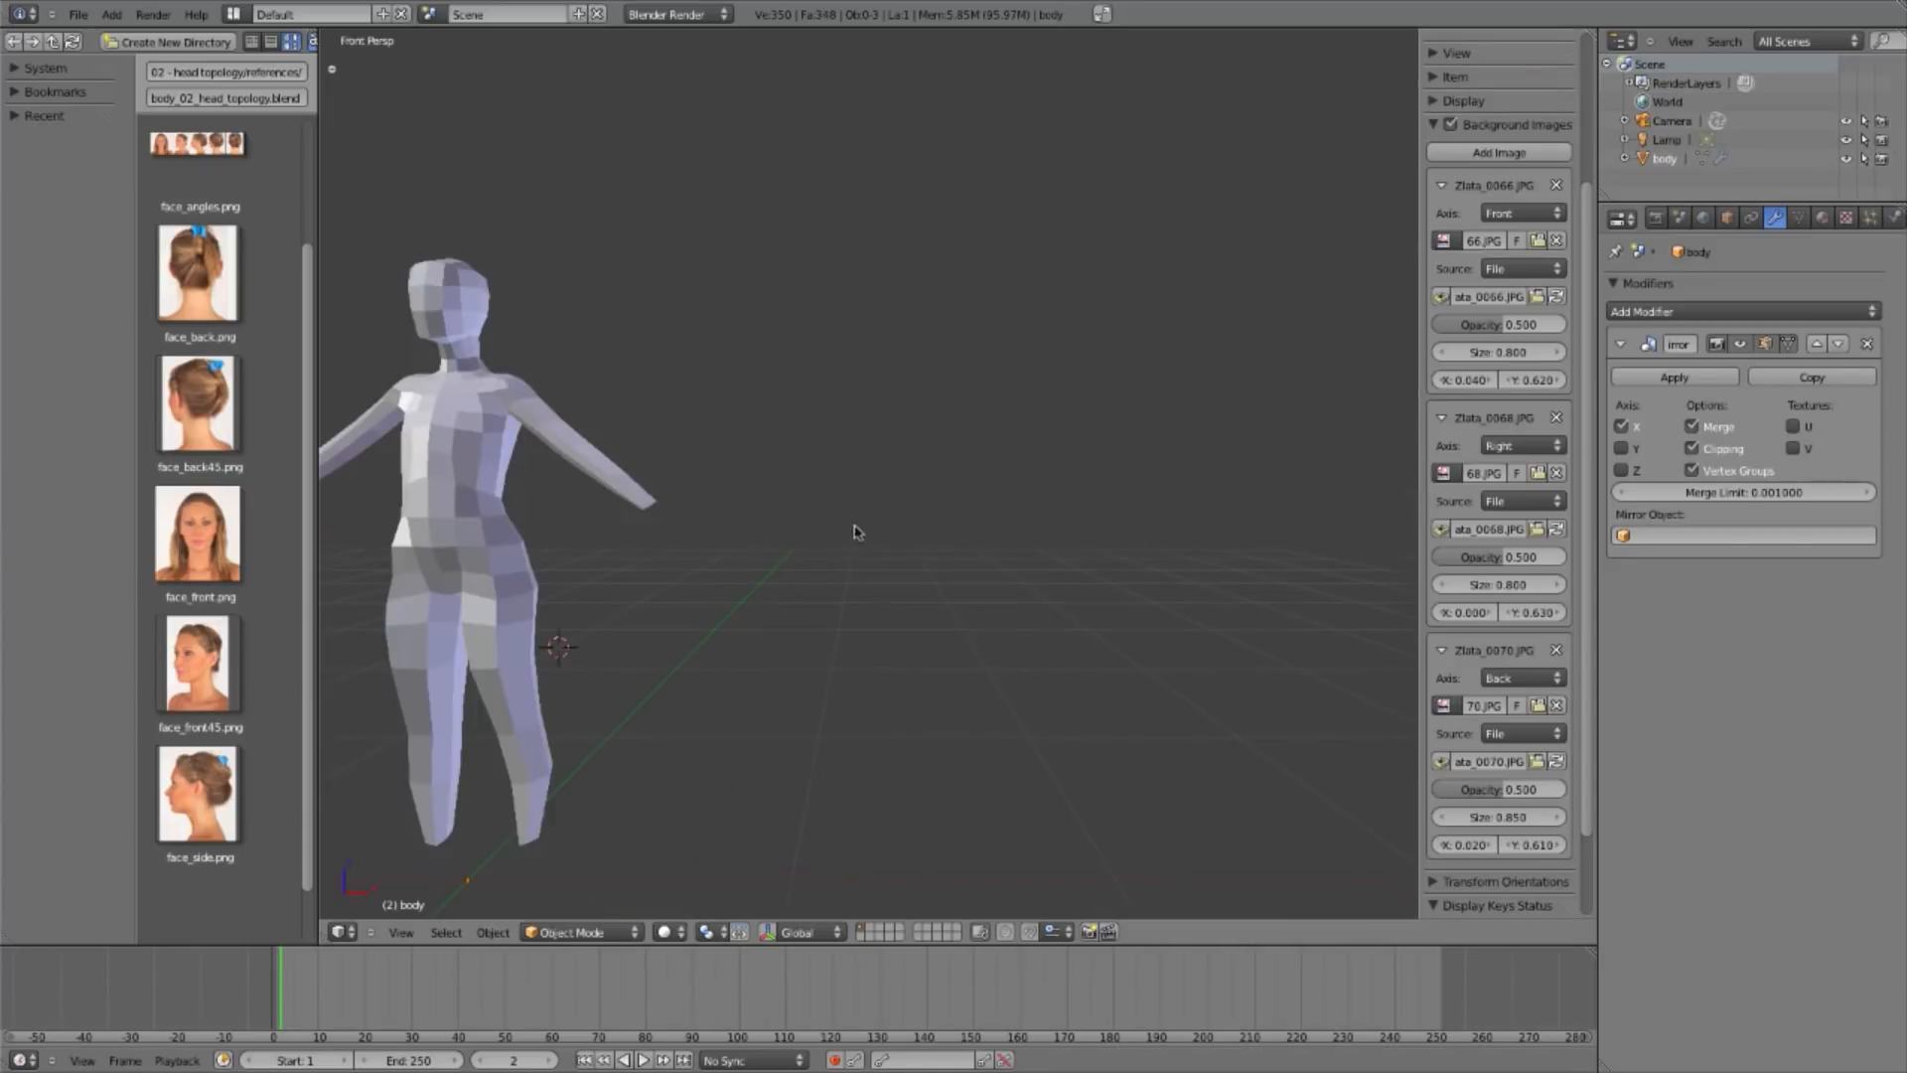
key("KP_5")
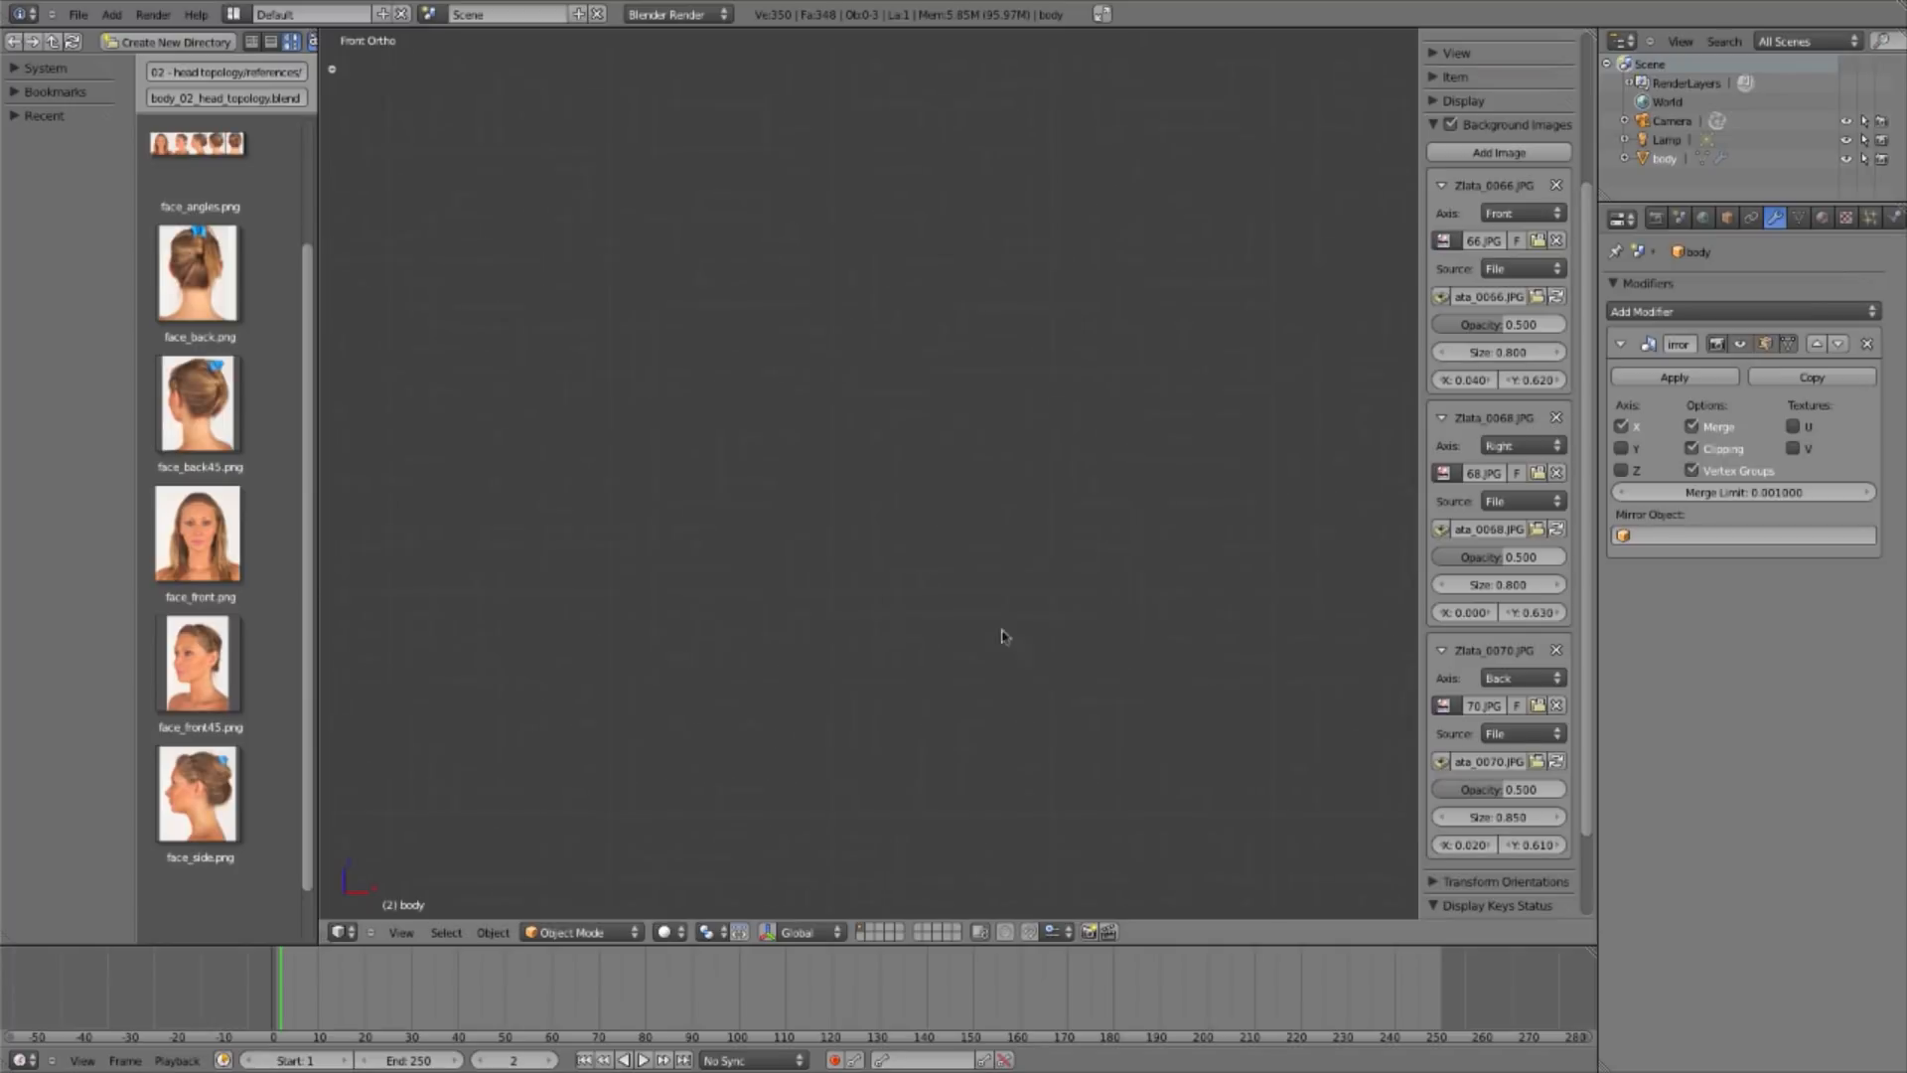
middle_click_drag(1030, 574, 992, 516, "ctrl")
middle_click_drag(751, 601, 1343, 568, "shift")
middle_click_drag(1033, 665, 998, 486, "ctrl")
middle_click_drag(942, 605, 970, 445, "shift")
key("z")
Step: Compare the body wireframe with its background photos in the right, back and front orthographic views
key("KP_3")
middle_click_drag(996, 510, 505, 551, "shift")
middle_click_drag(1008, 576, 990, 576)
key("ctrl+KP_1")
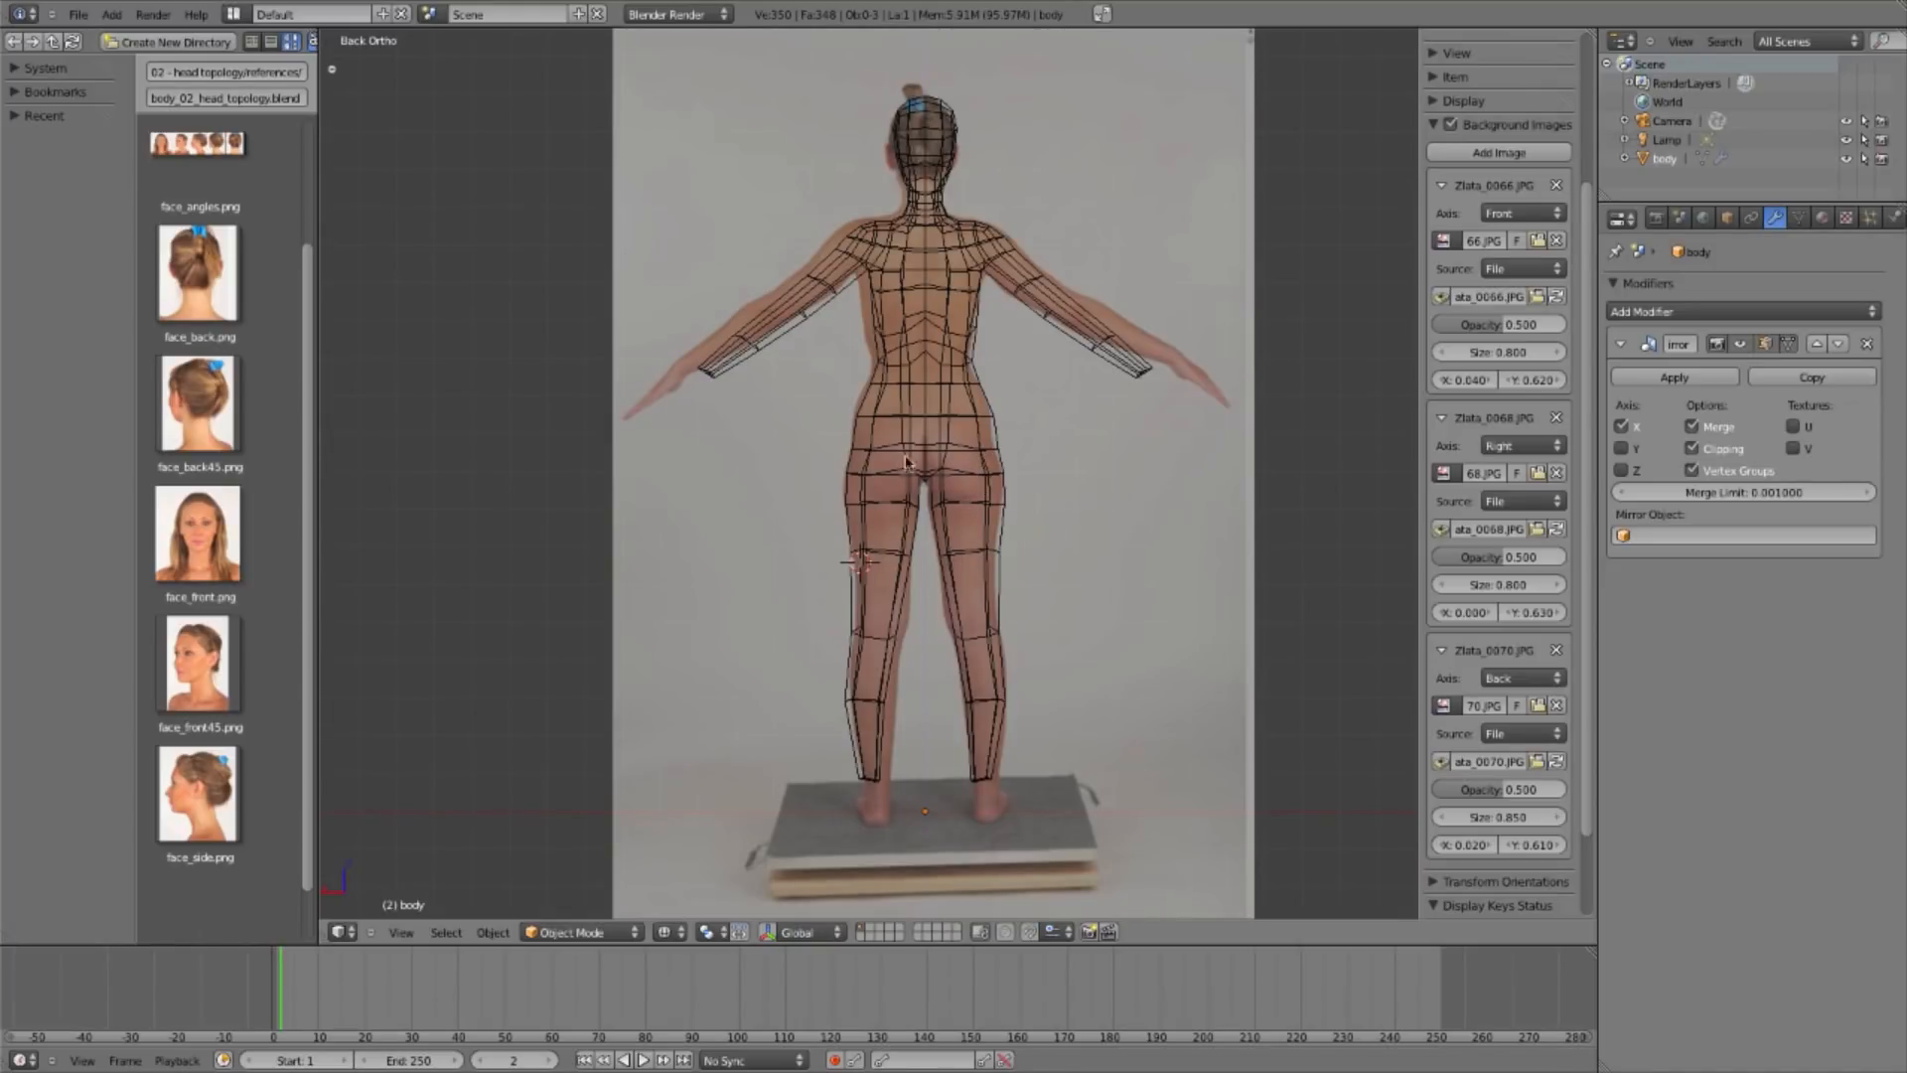
key("KP_1")
middle_click_drag(872, 505, 998, 488, "shift")
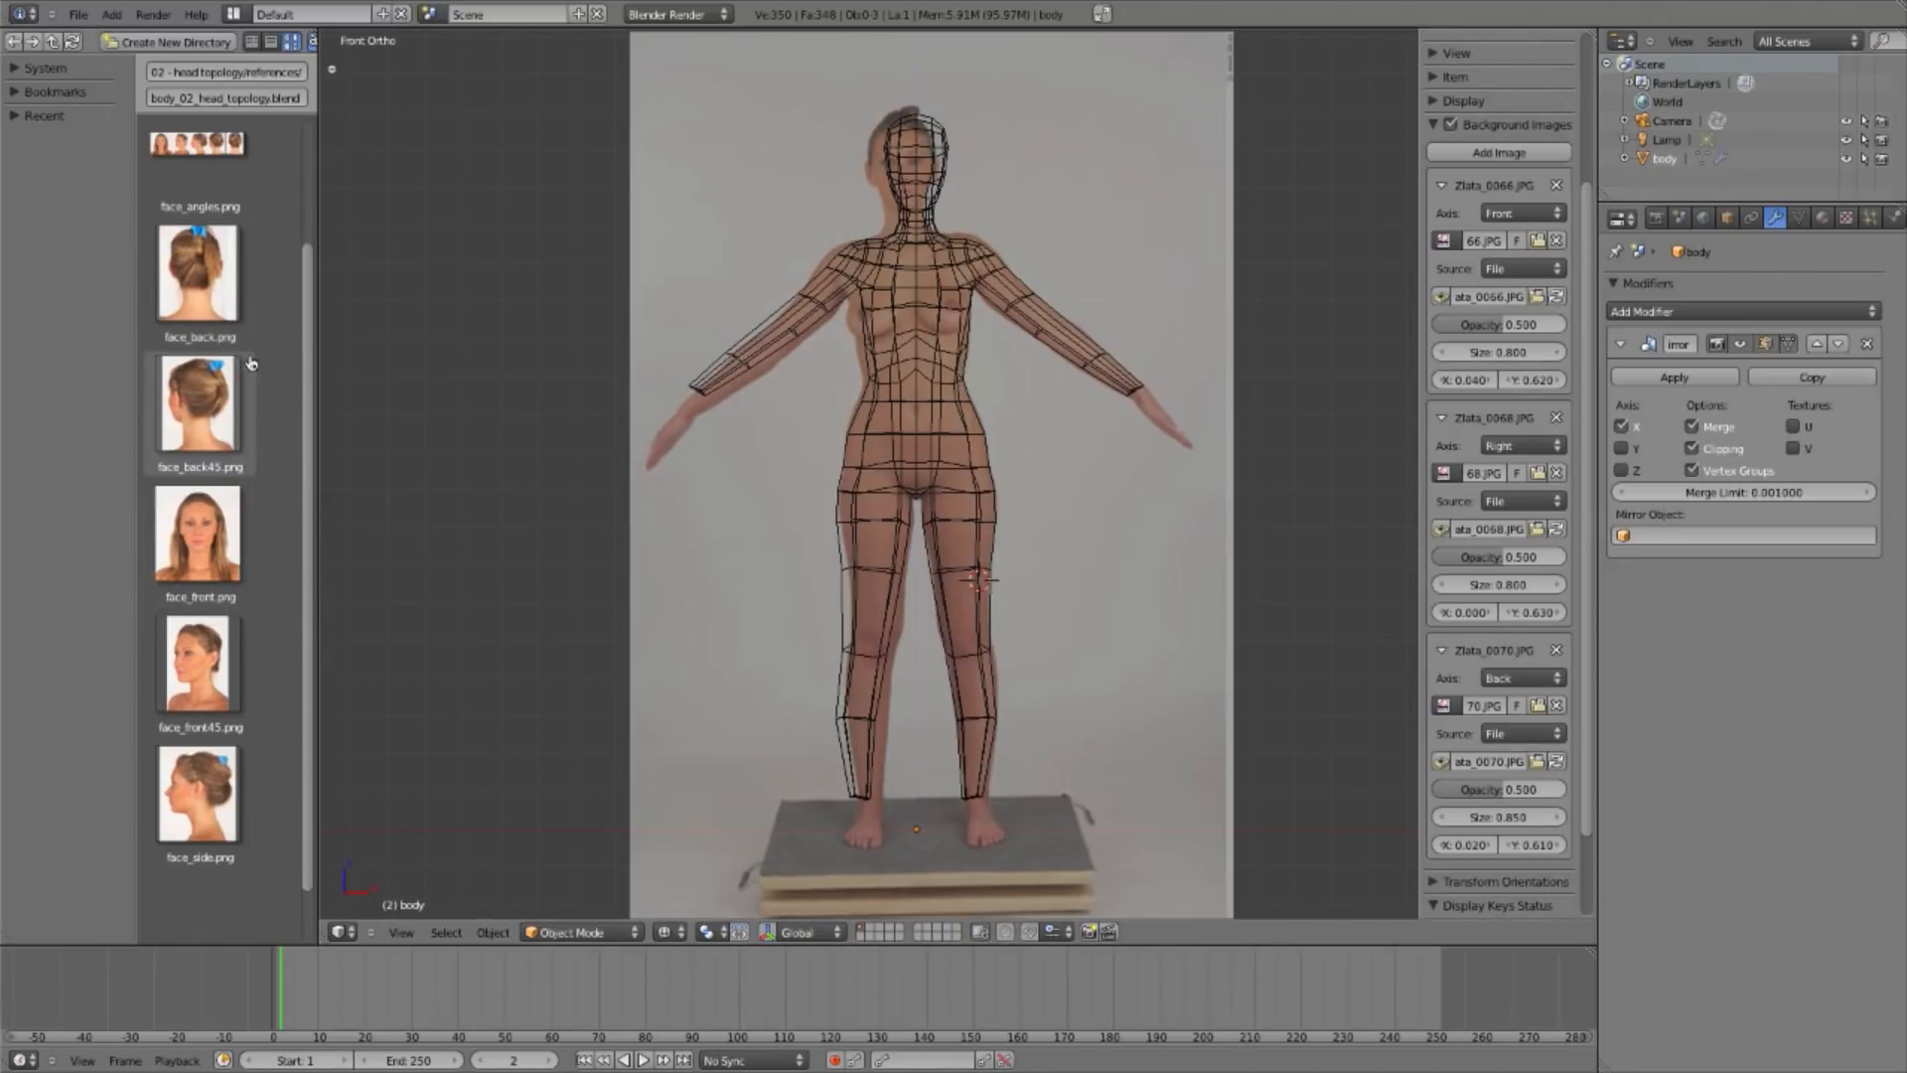
Step: Switch to the references folder in Finder and preview the combined face_angles image
key("super+Tab")
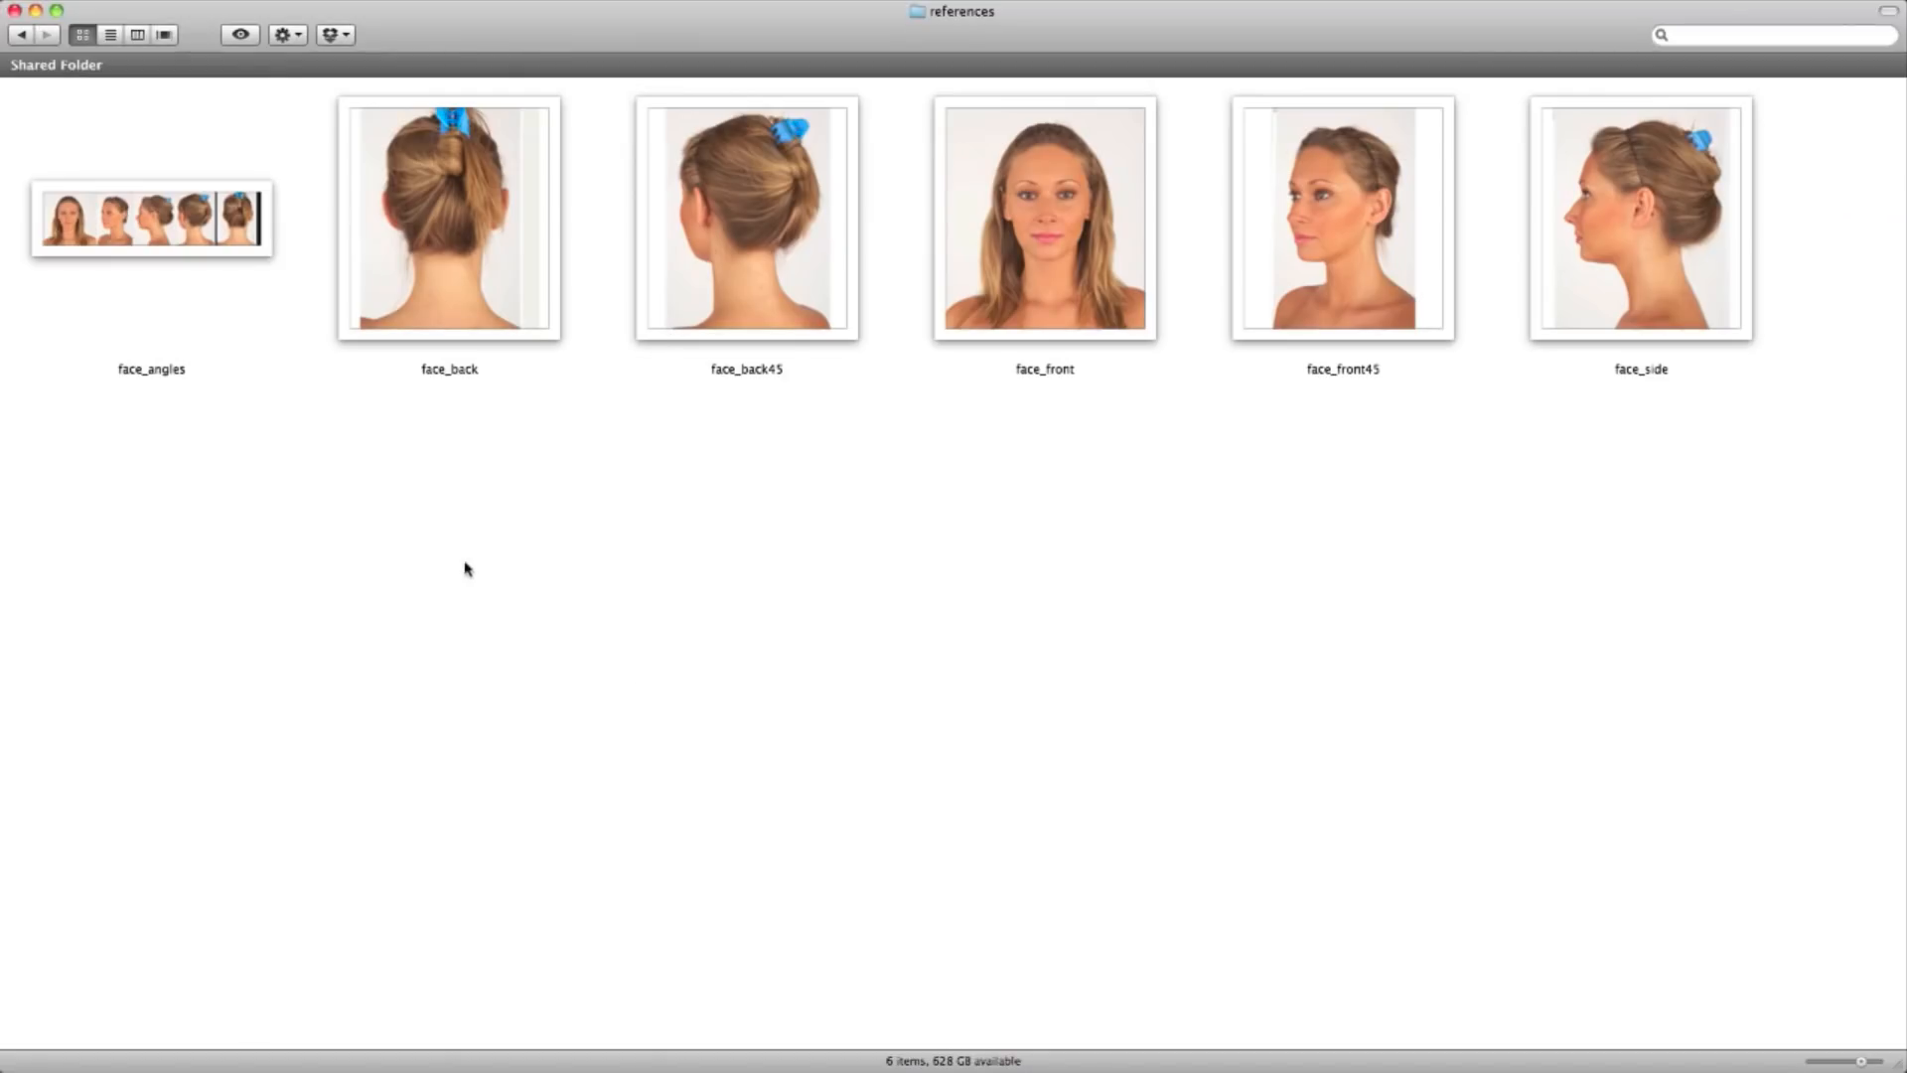
left_click(164, 239)
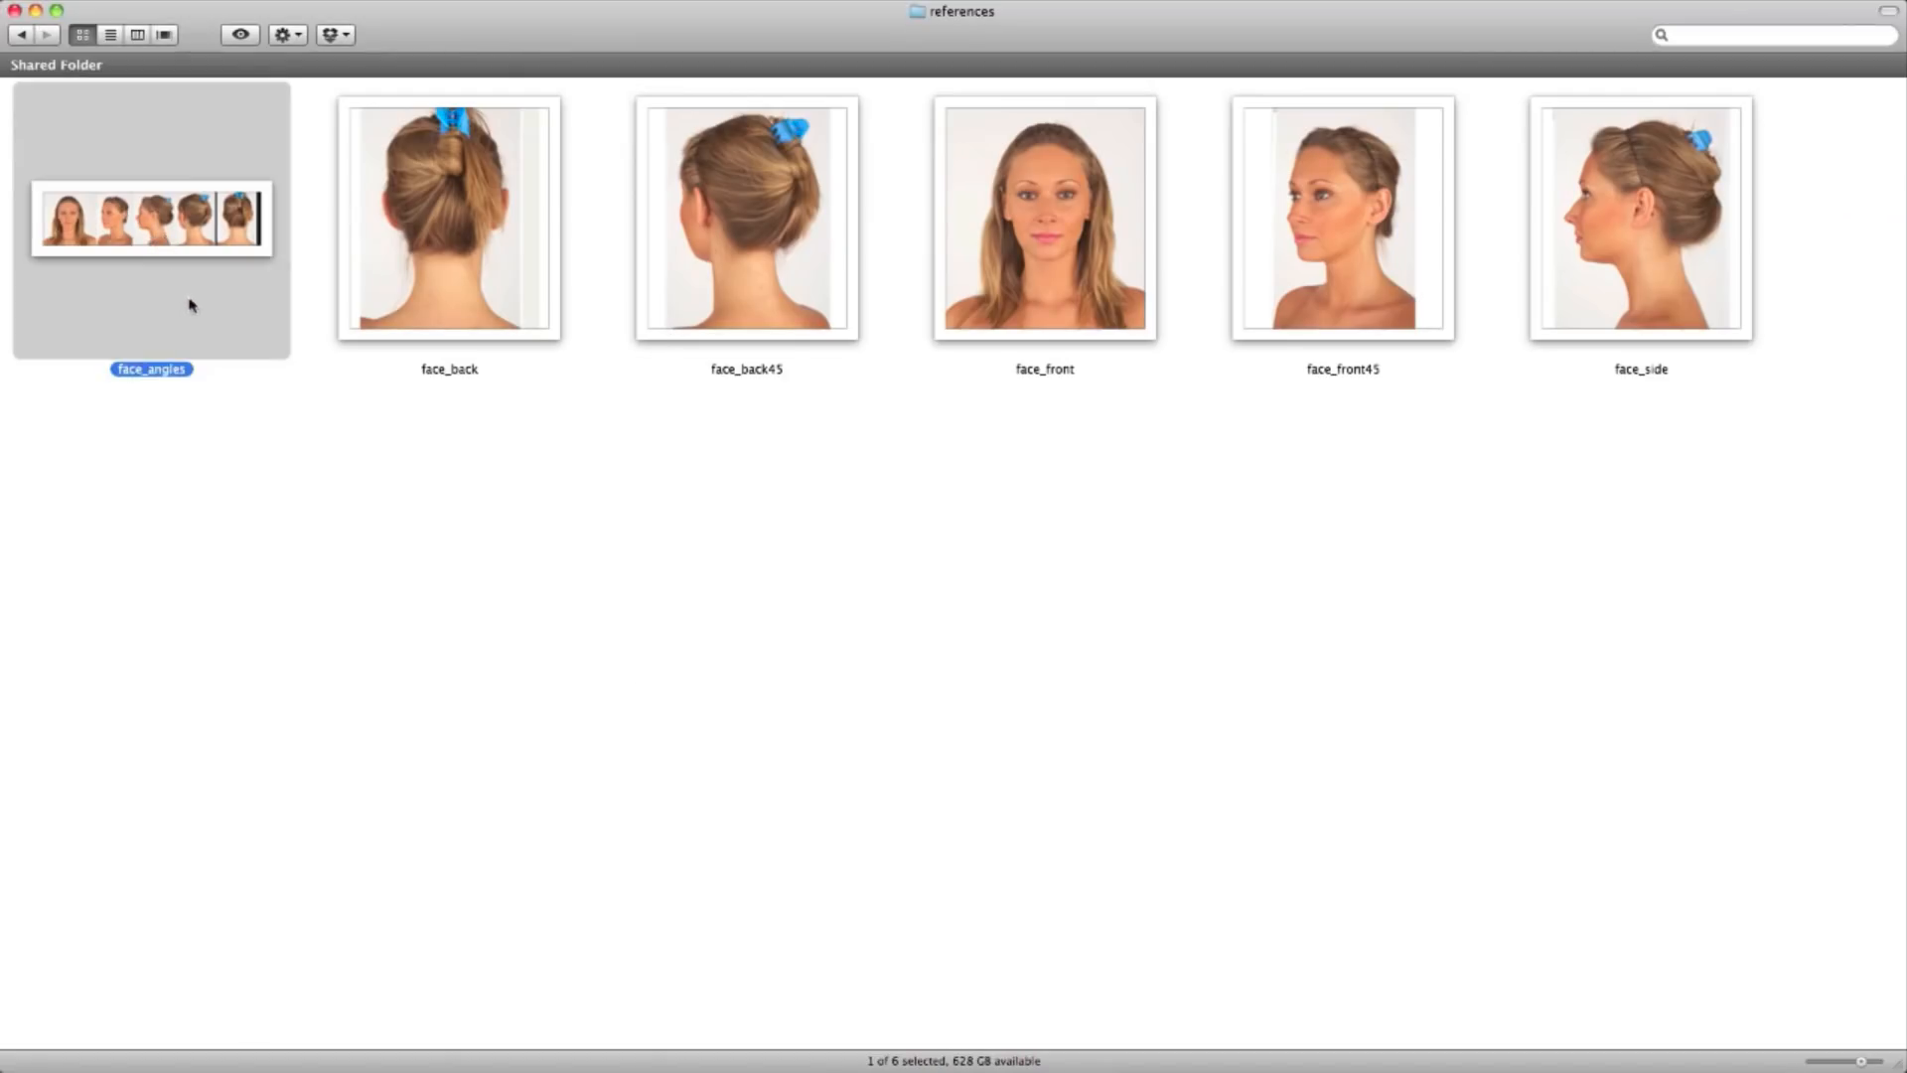
key("space")
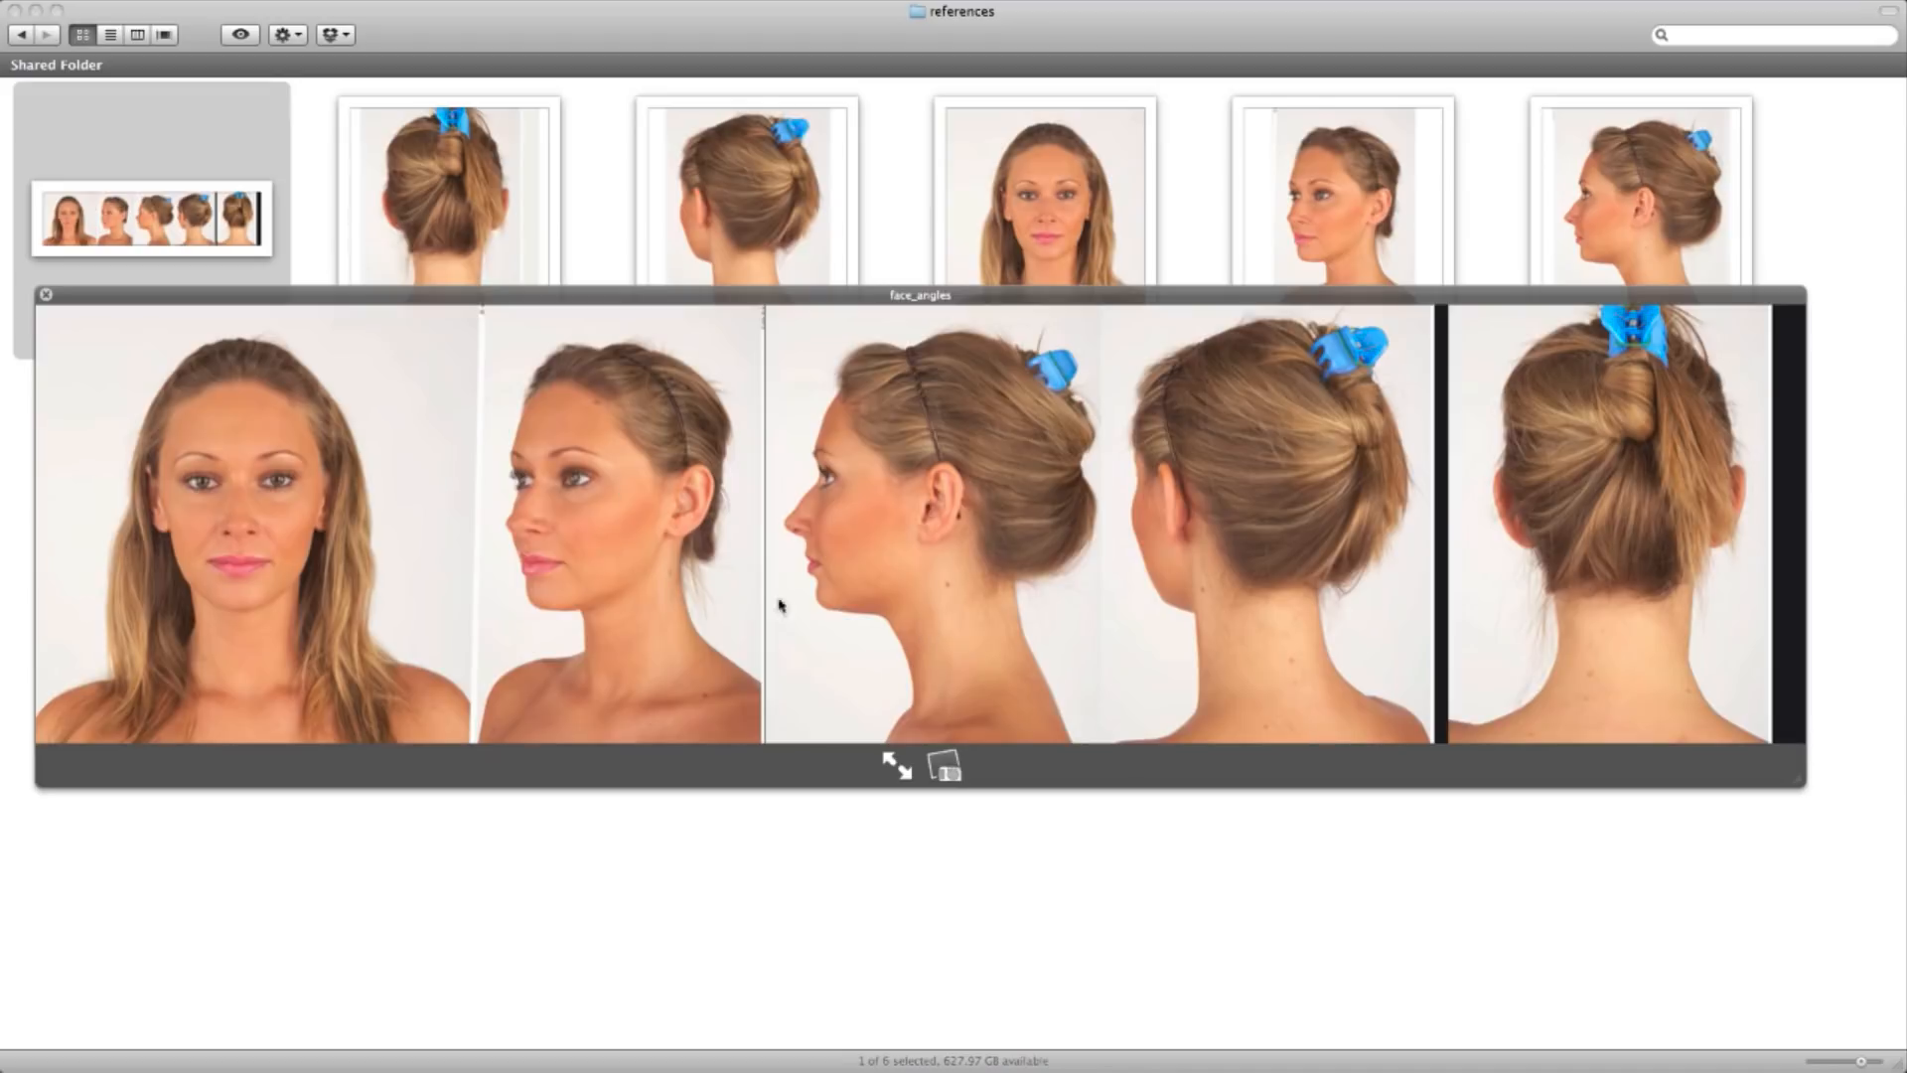
key("Right")
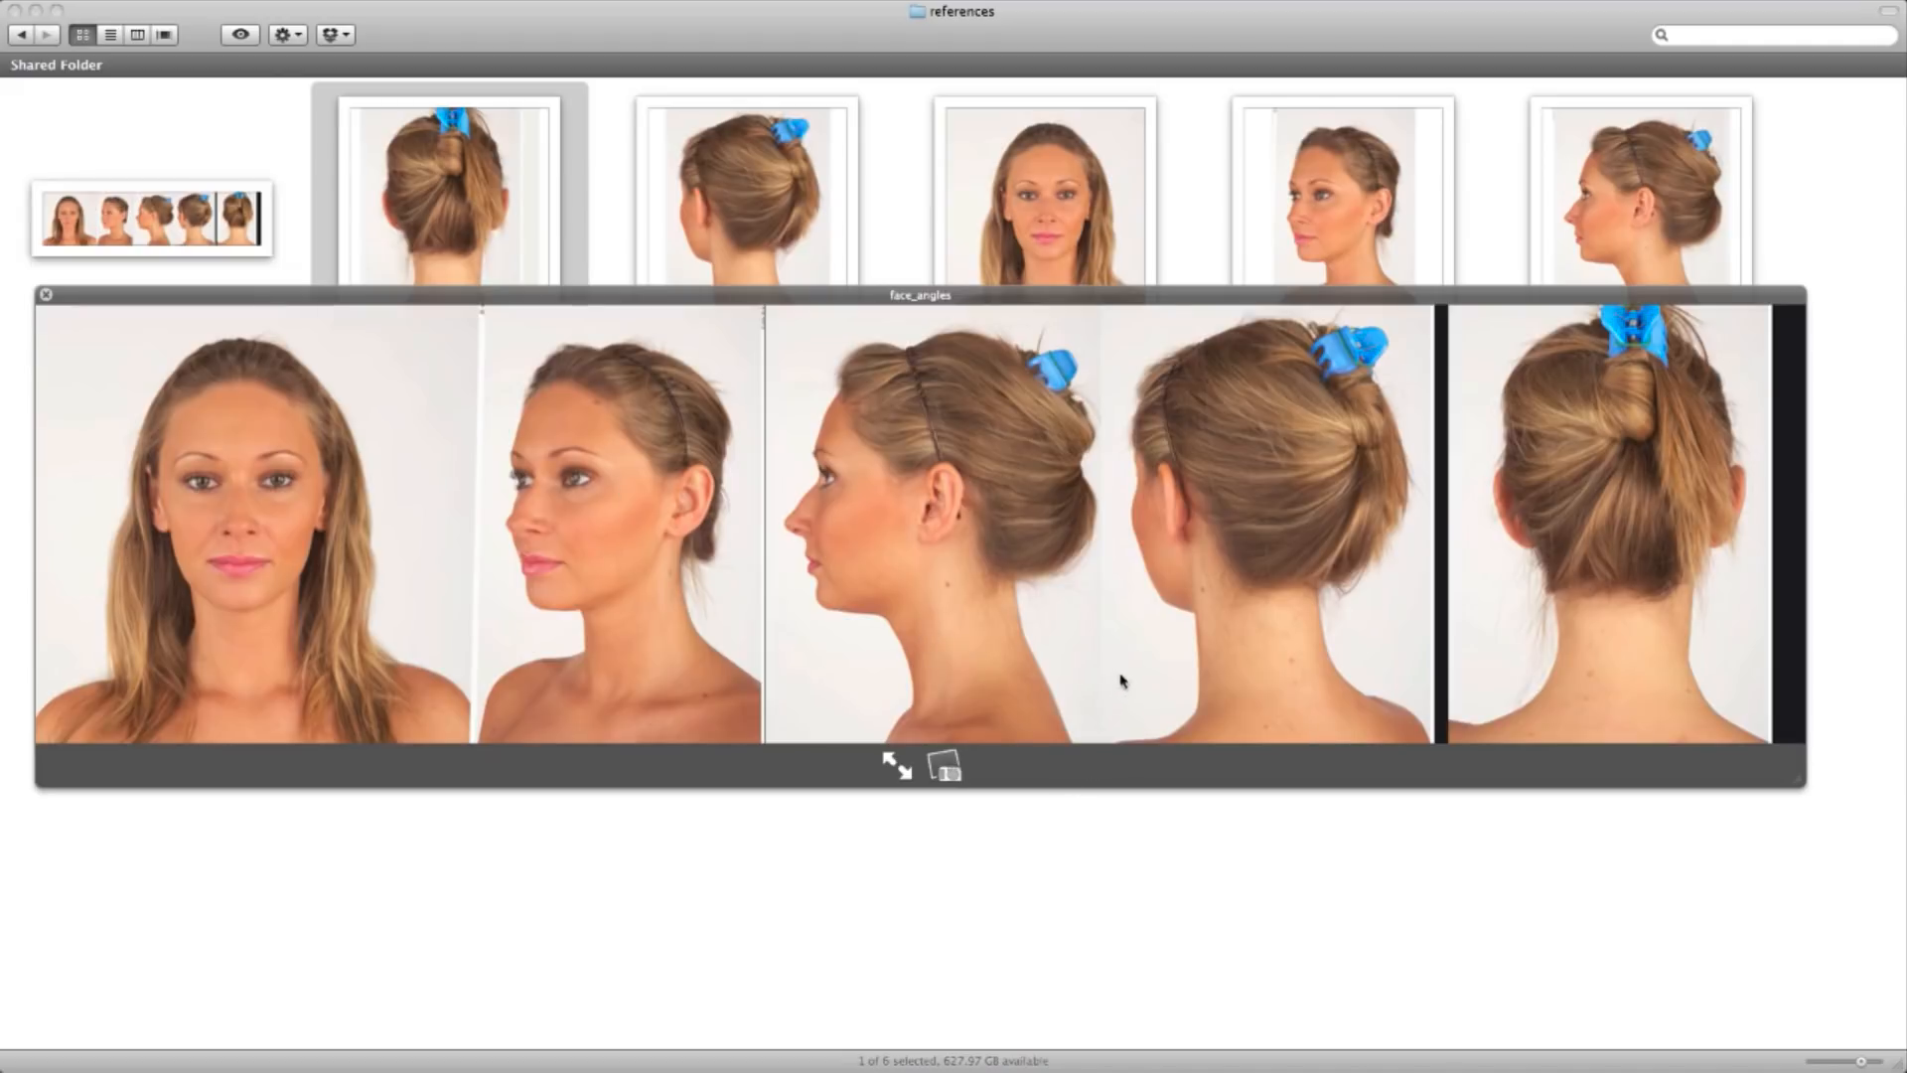
key("space")
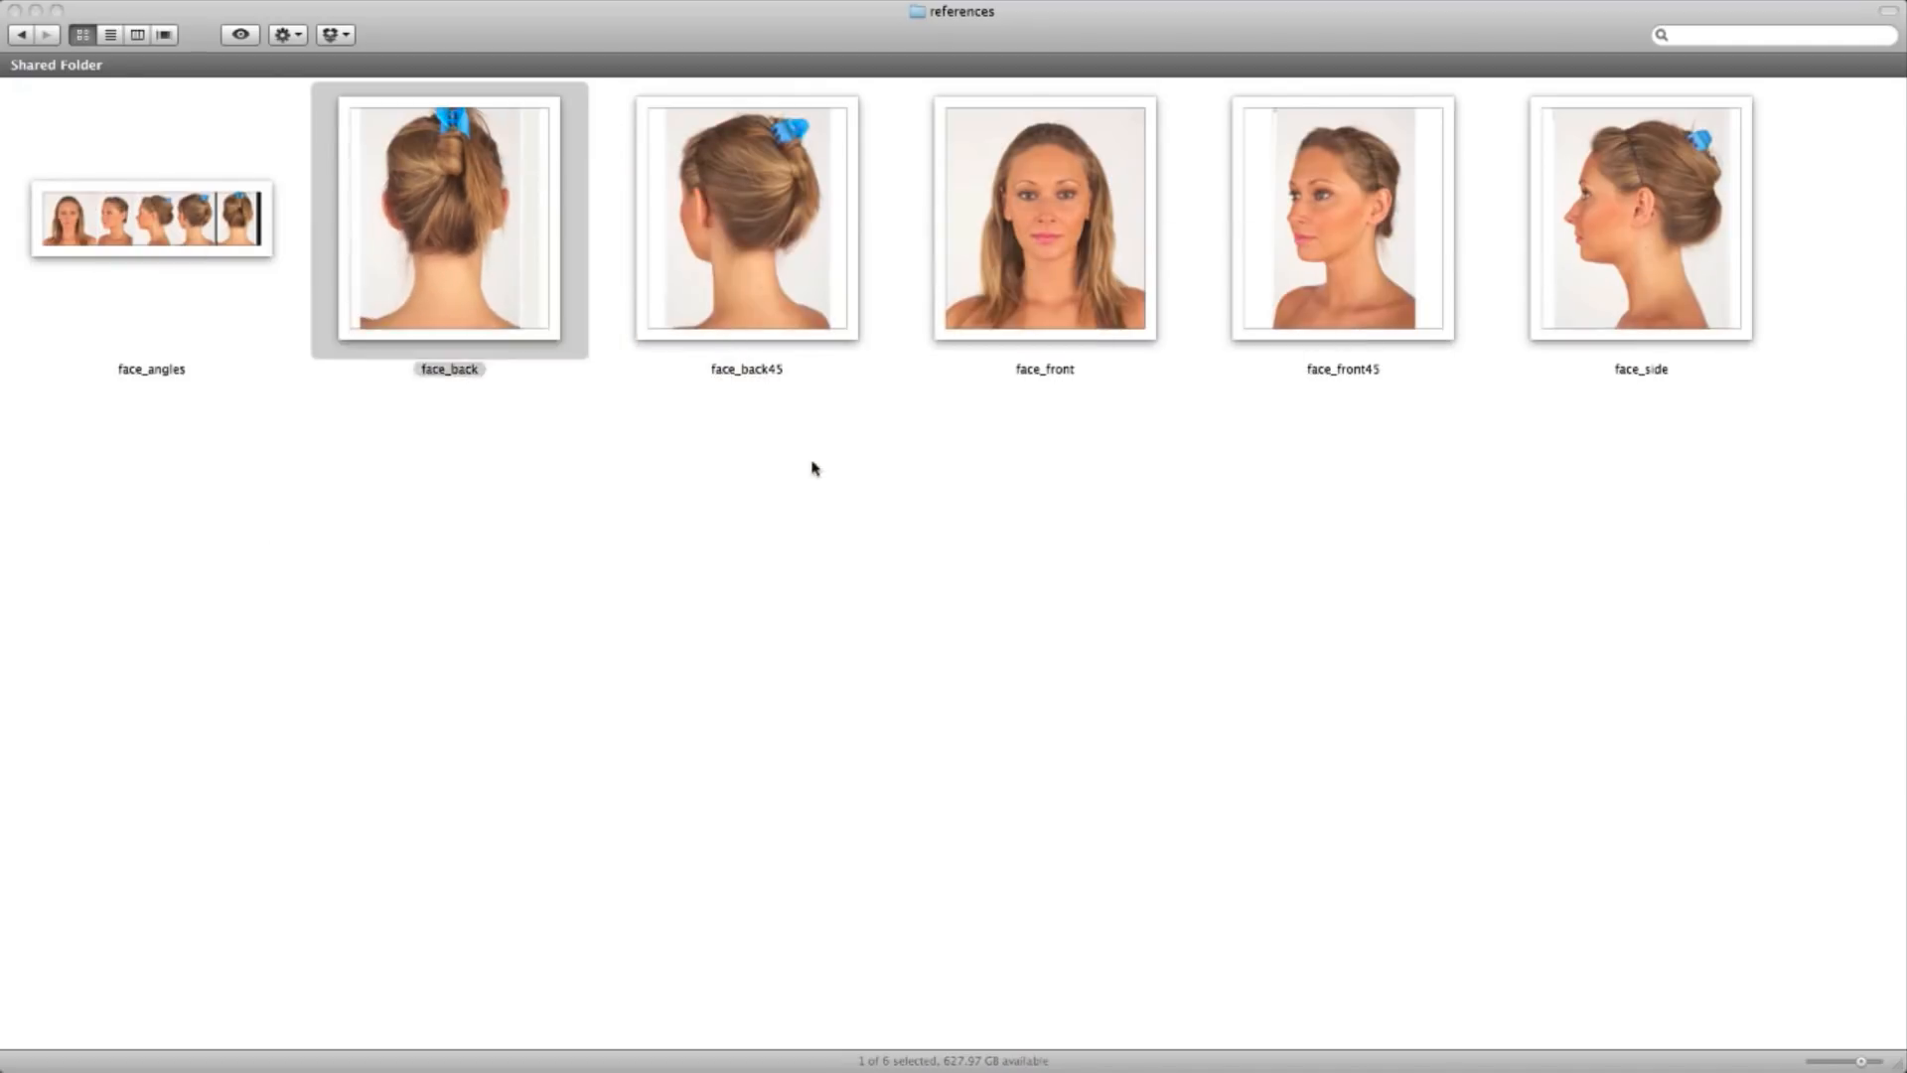
Step: Preview the individual face reference photos in the folder, covering the back, back45, front, front45 and side angles
key("space")
key("Right")
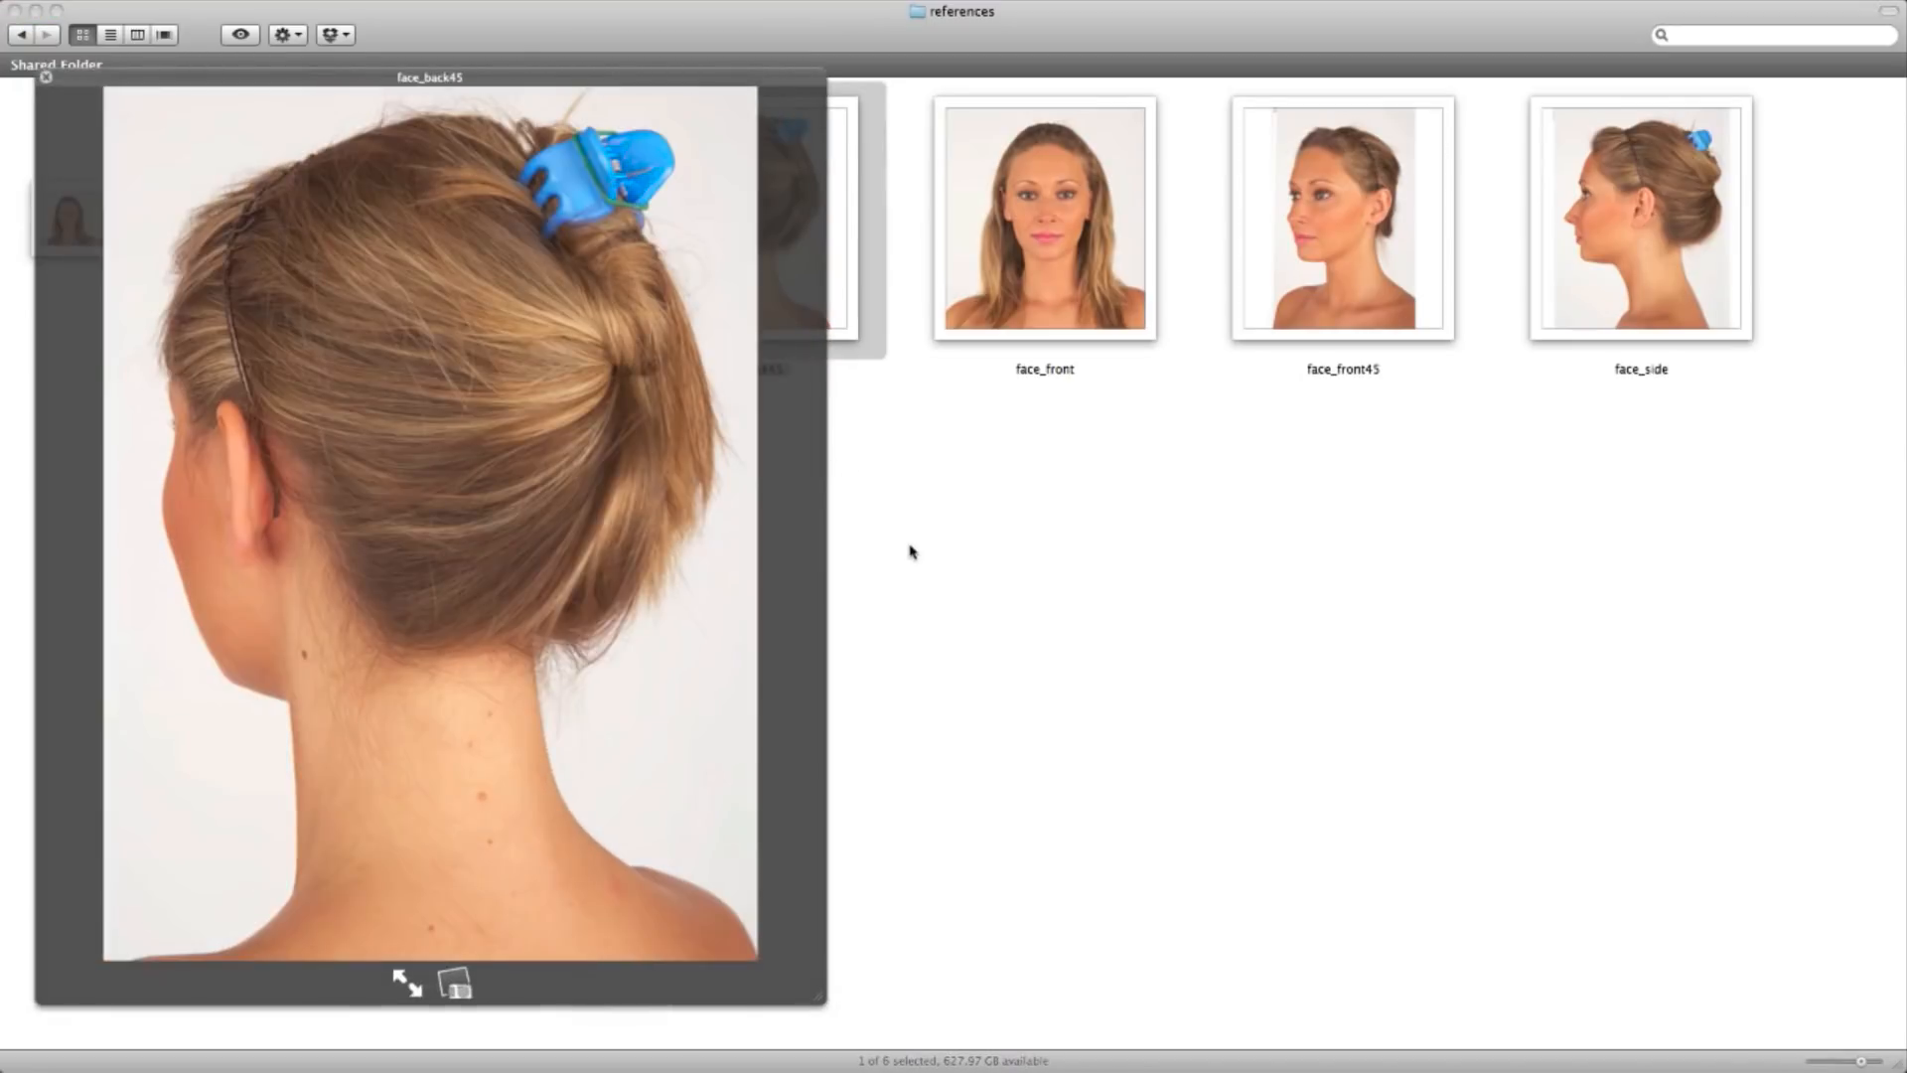
key("Right")
key("Right")
key("Right")
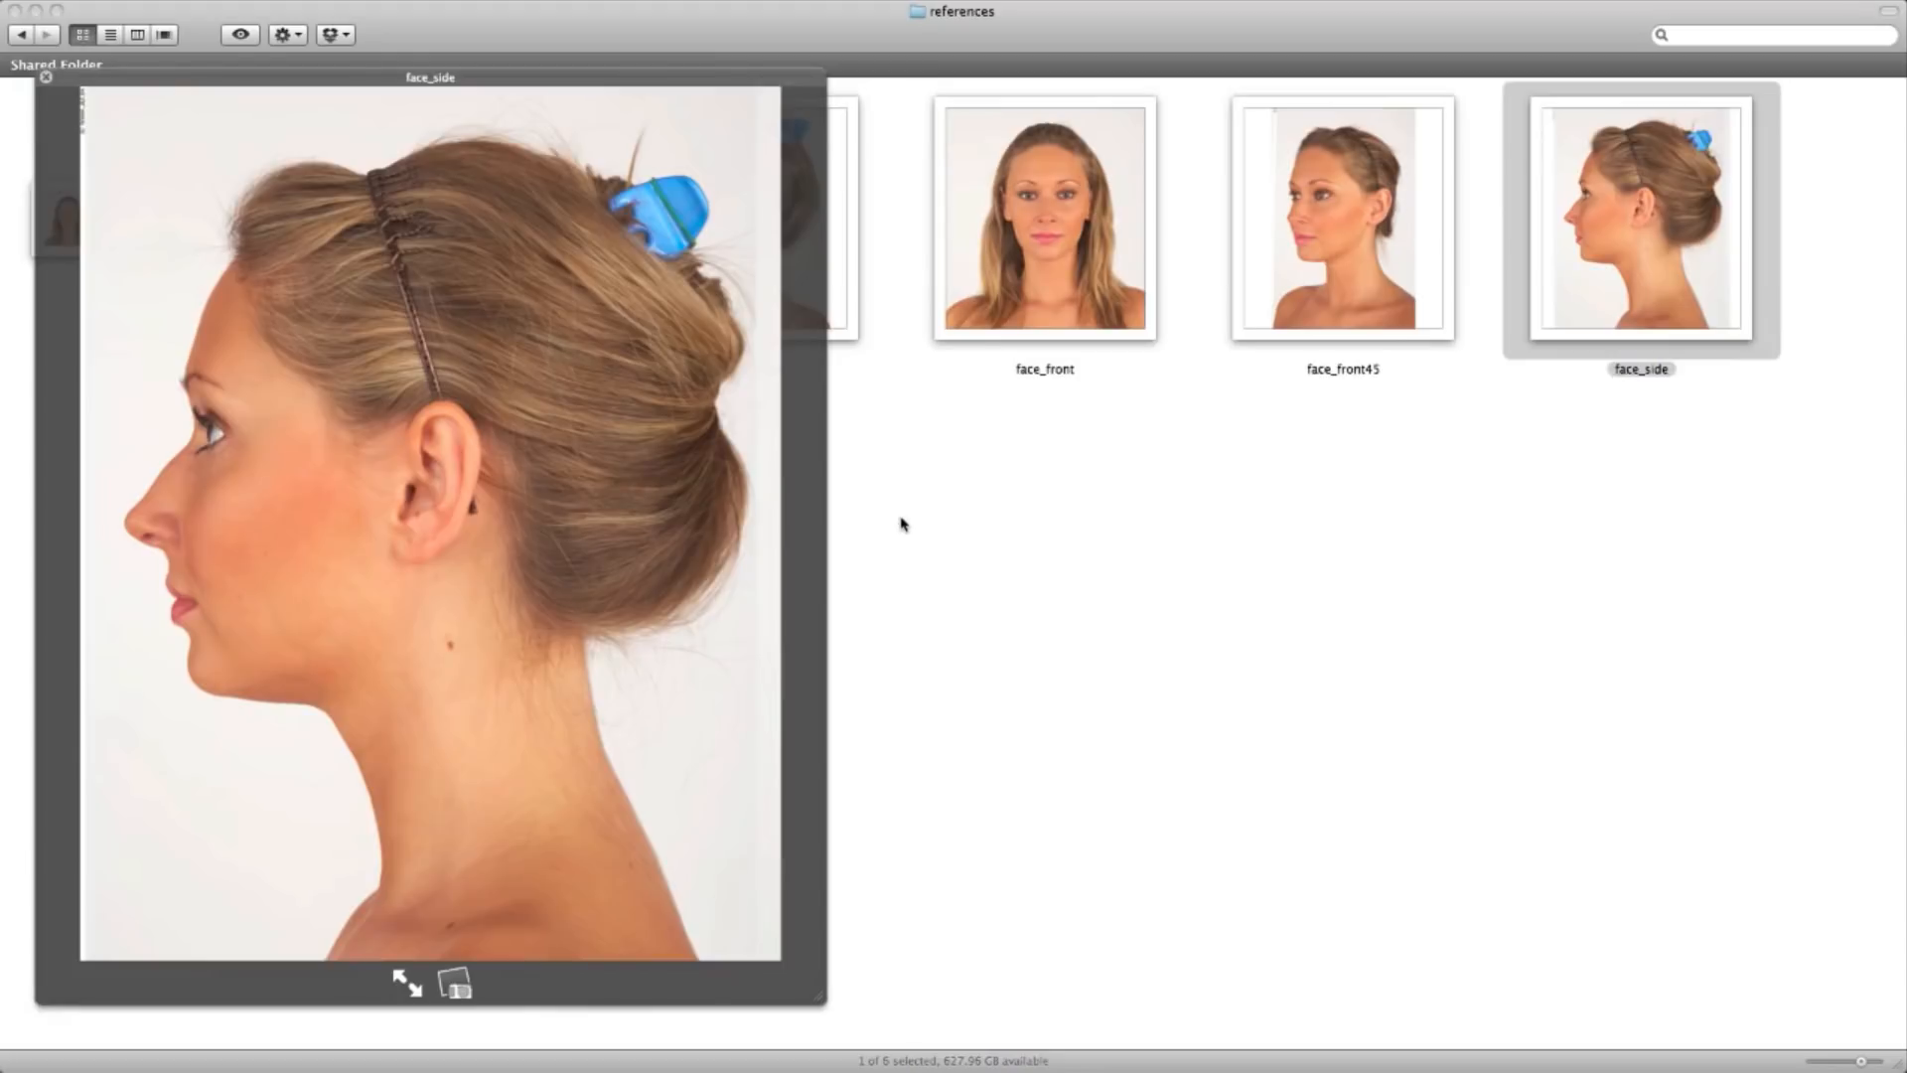
key("Left")
key("Left")
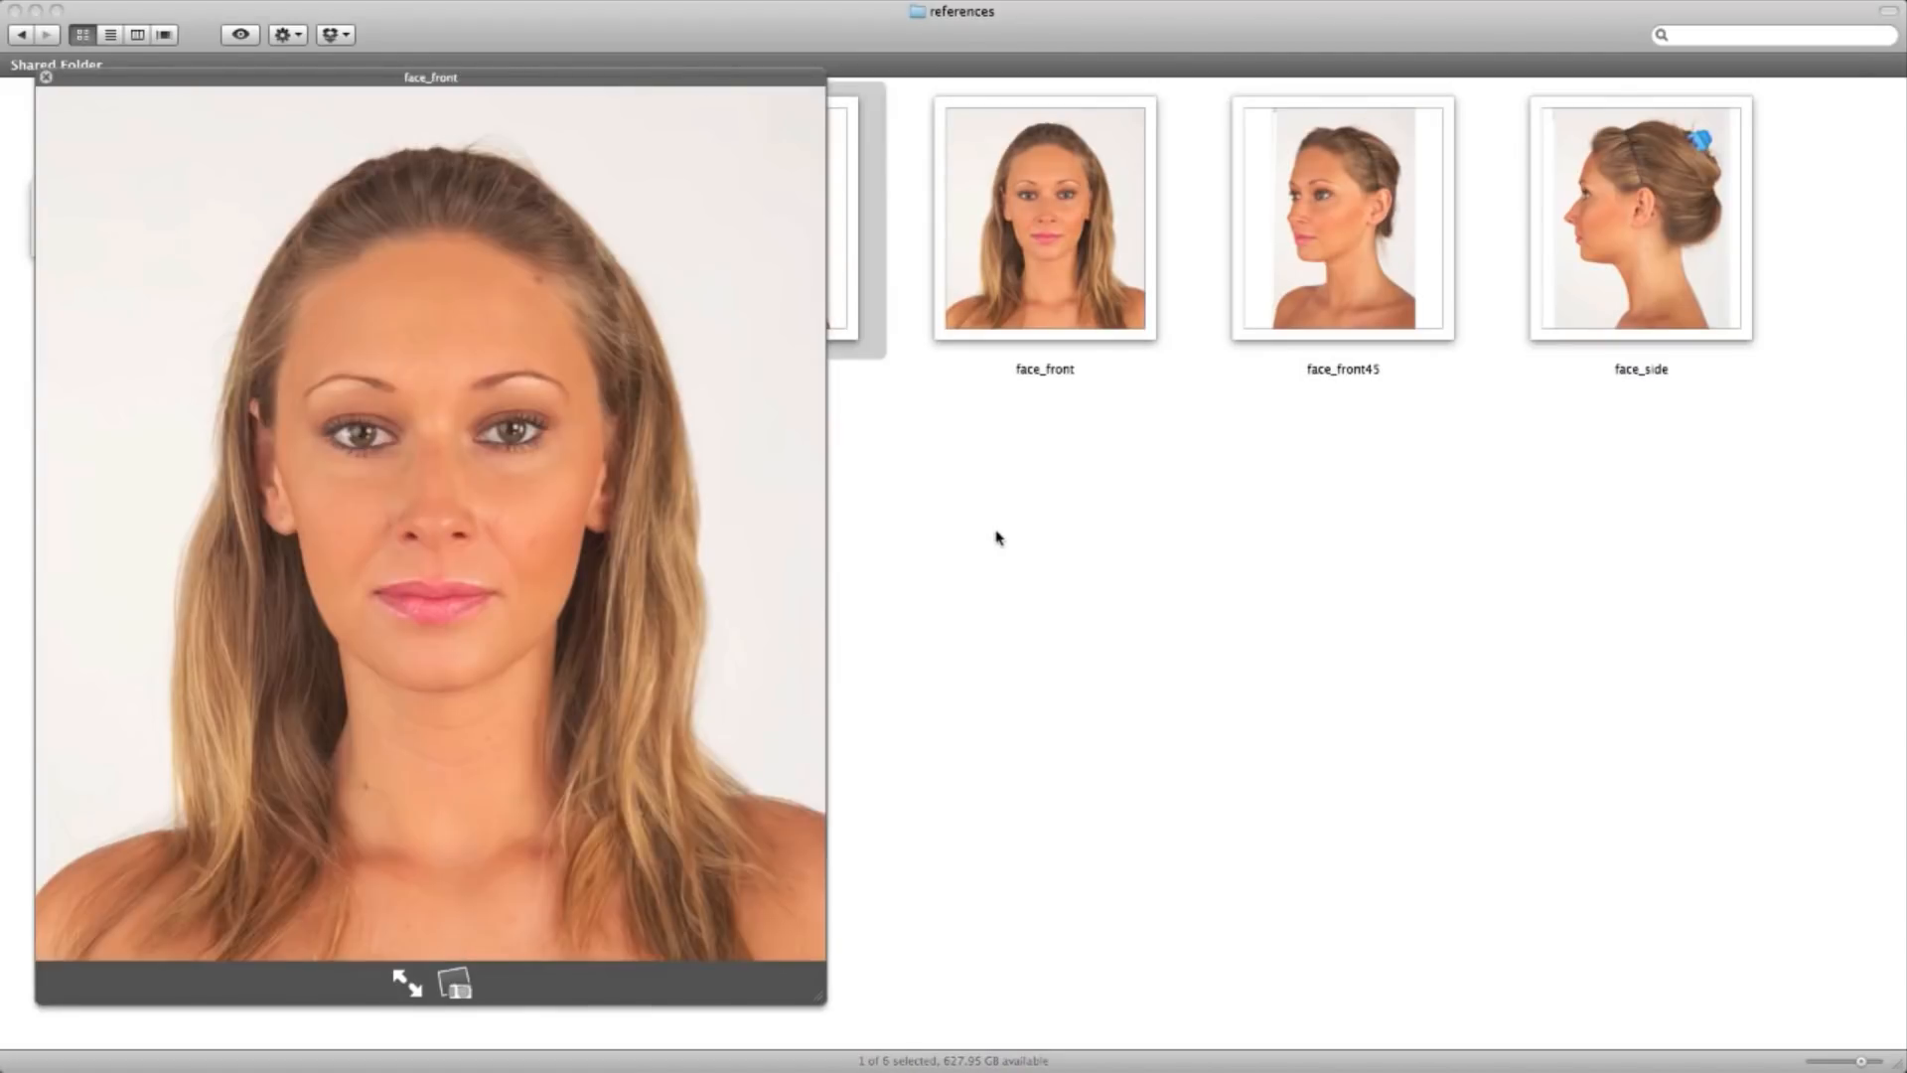
key("Left")
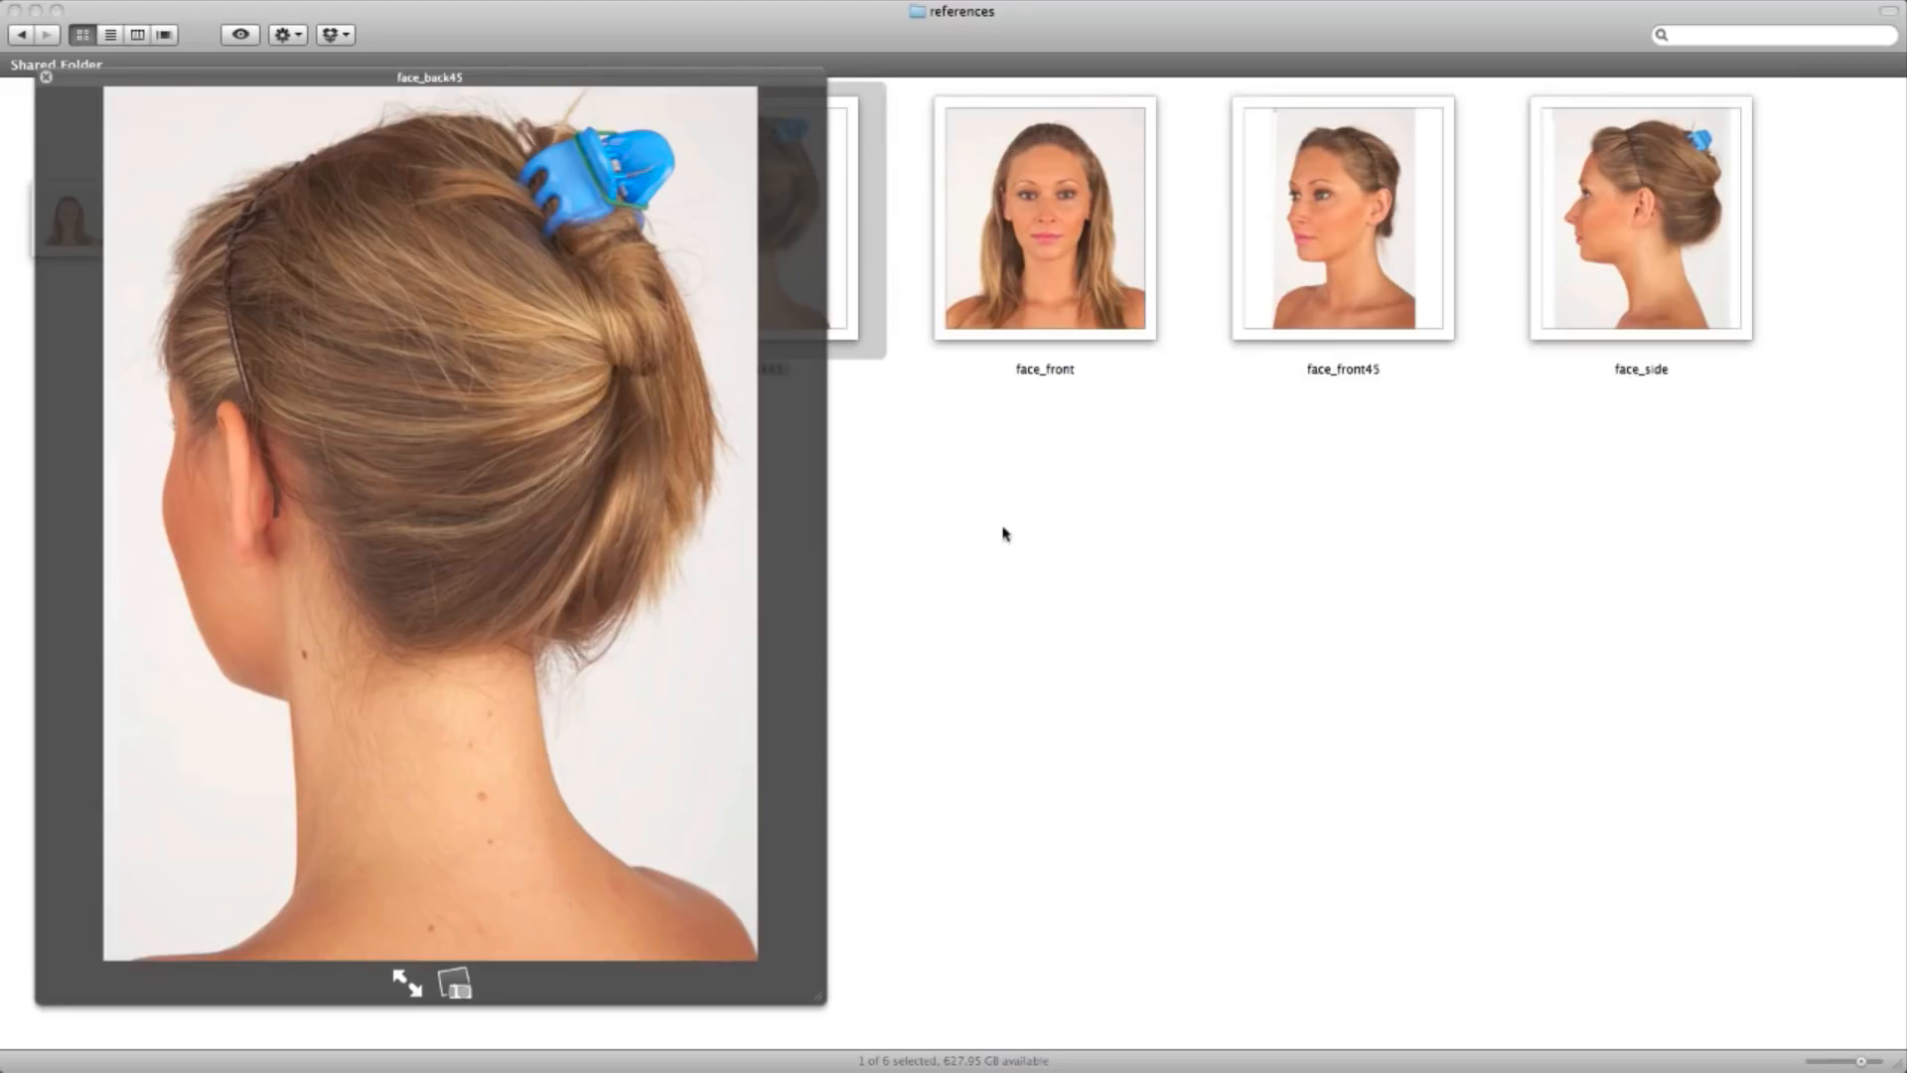
key("Left")
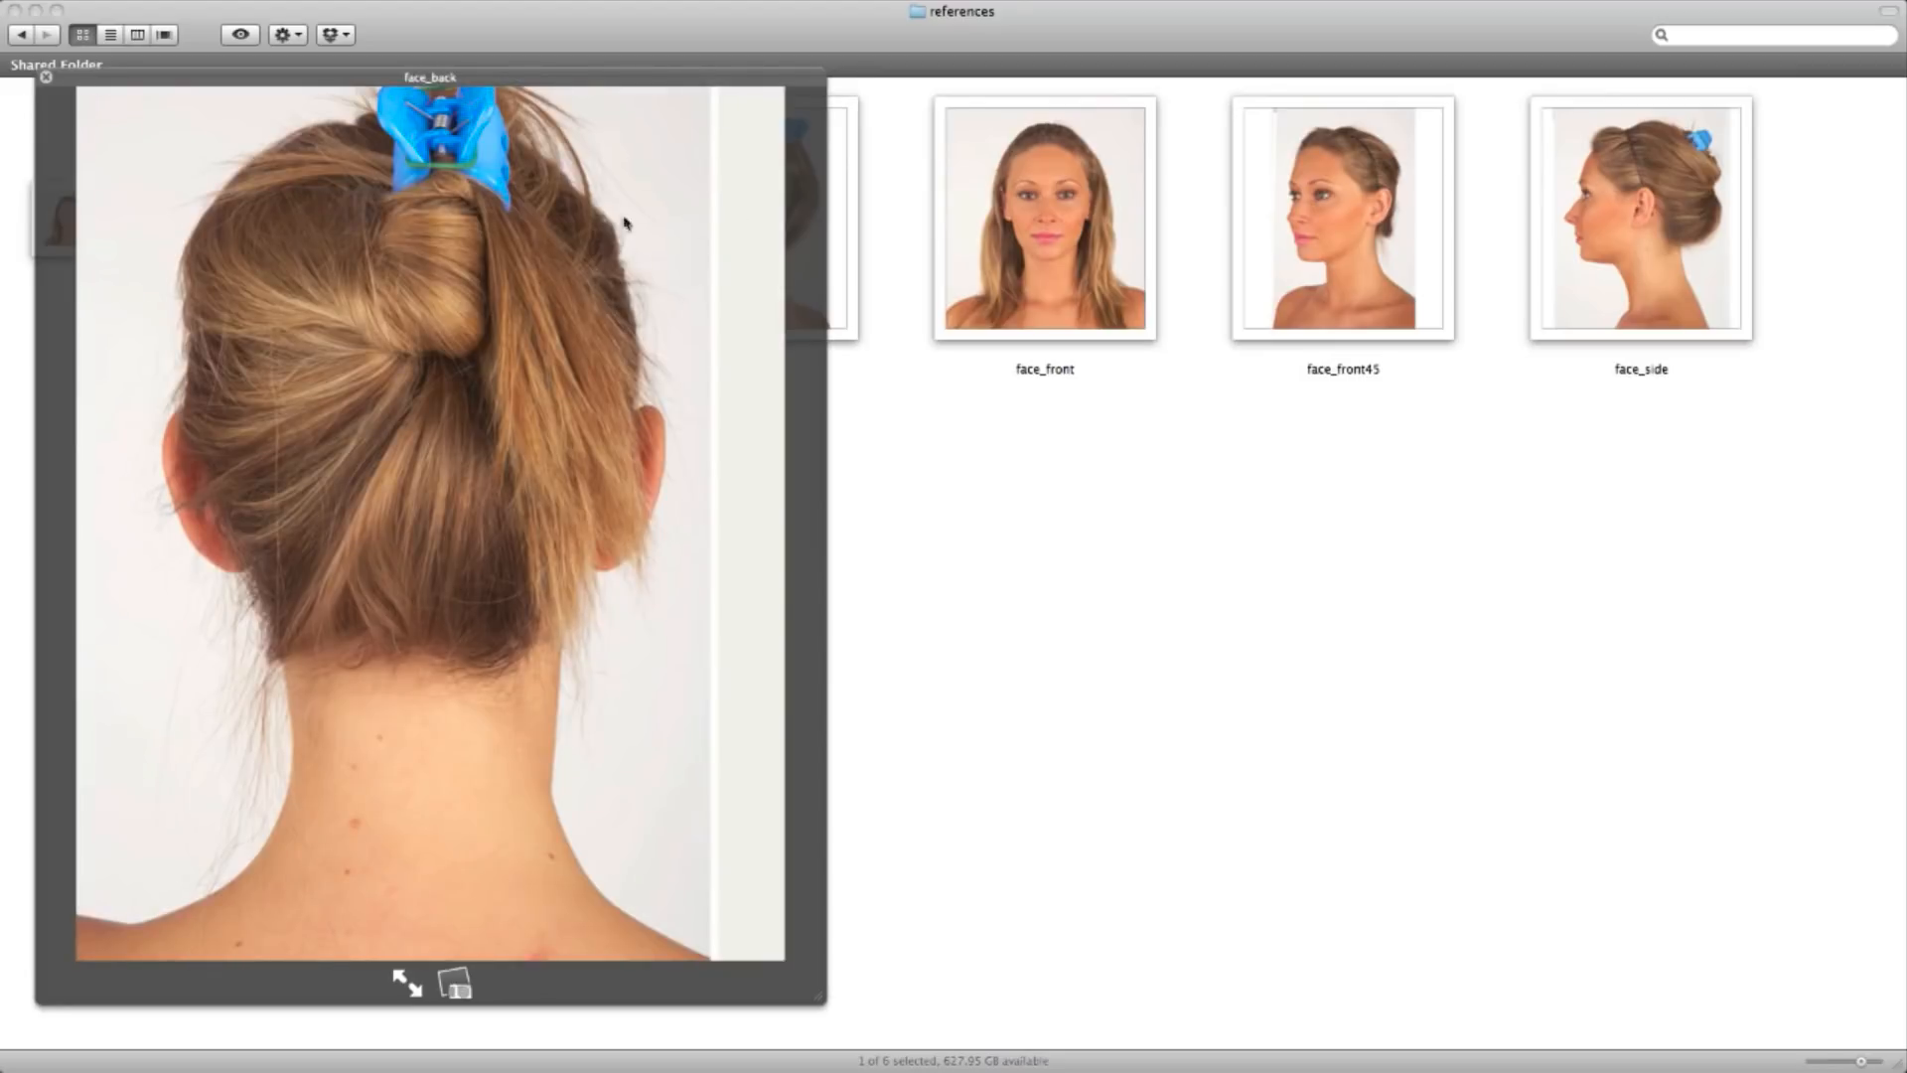
key("Right")
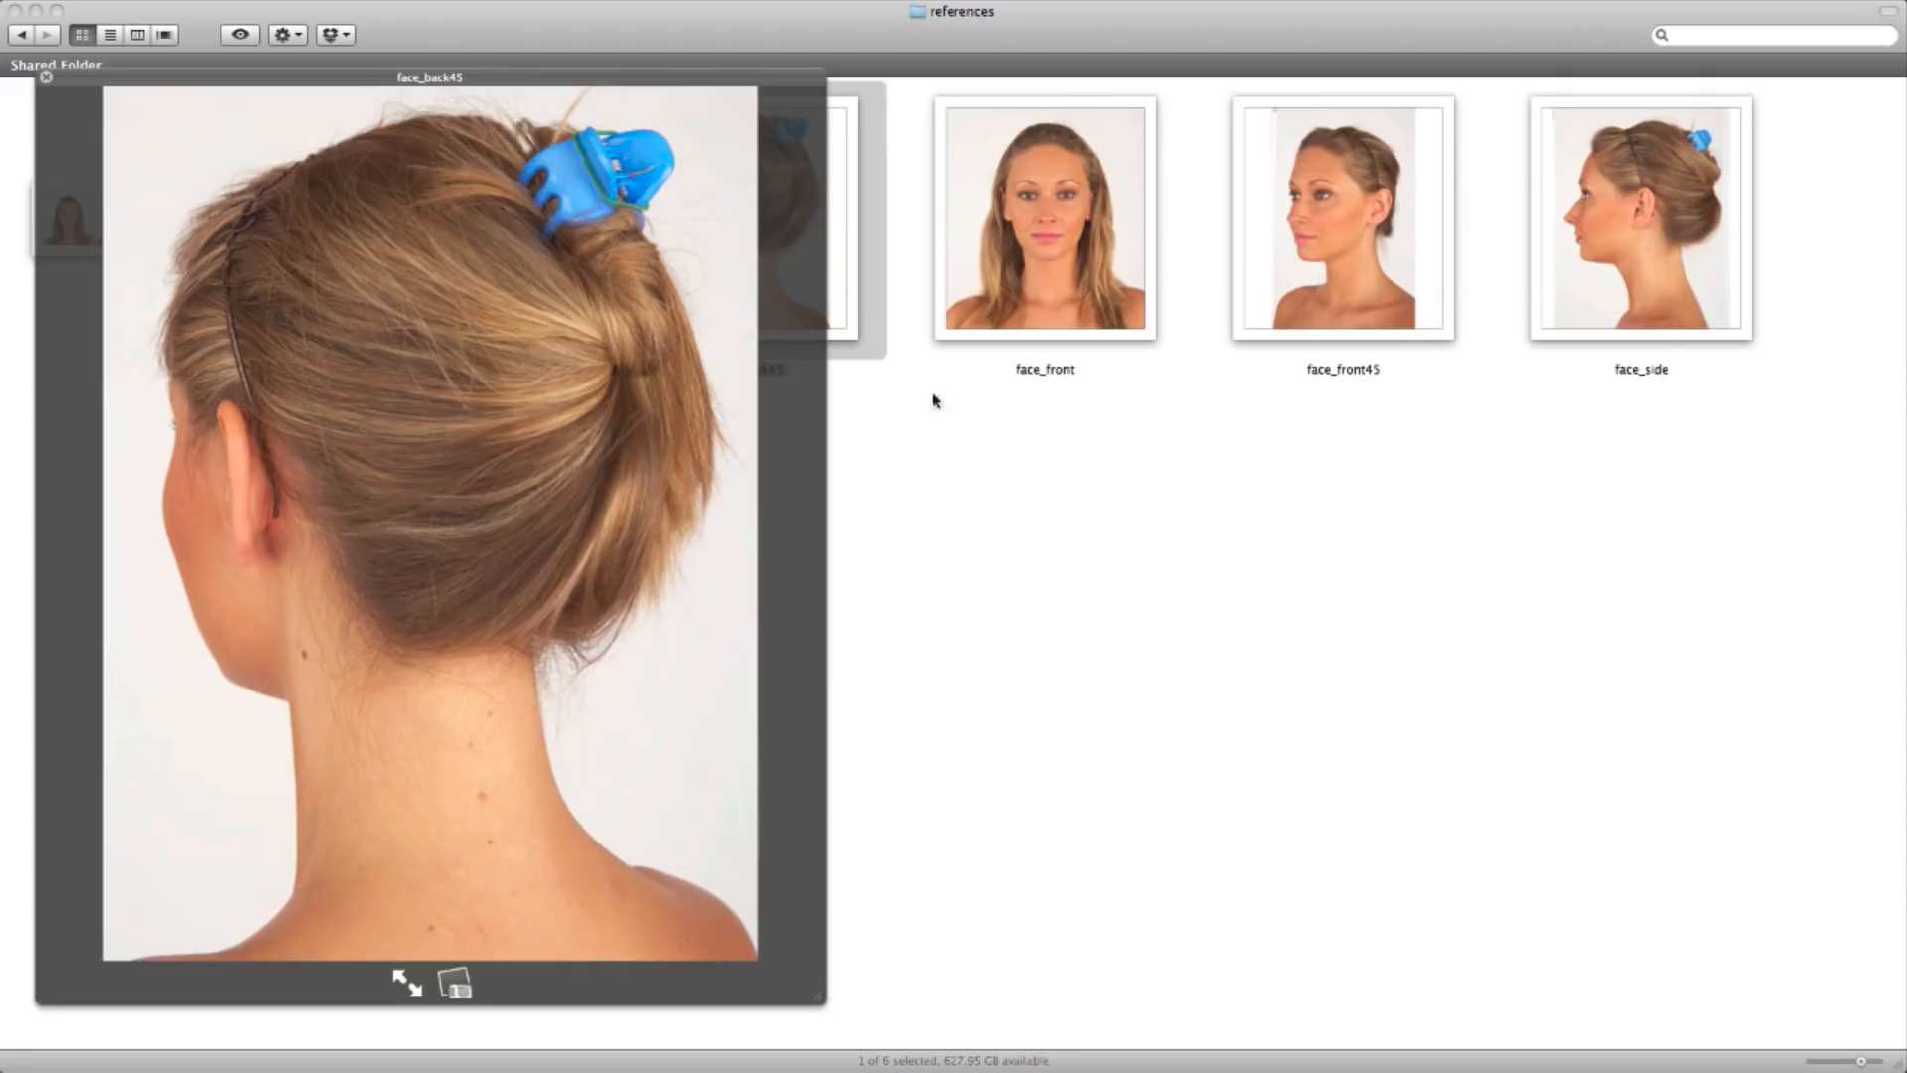
key("space")
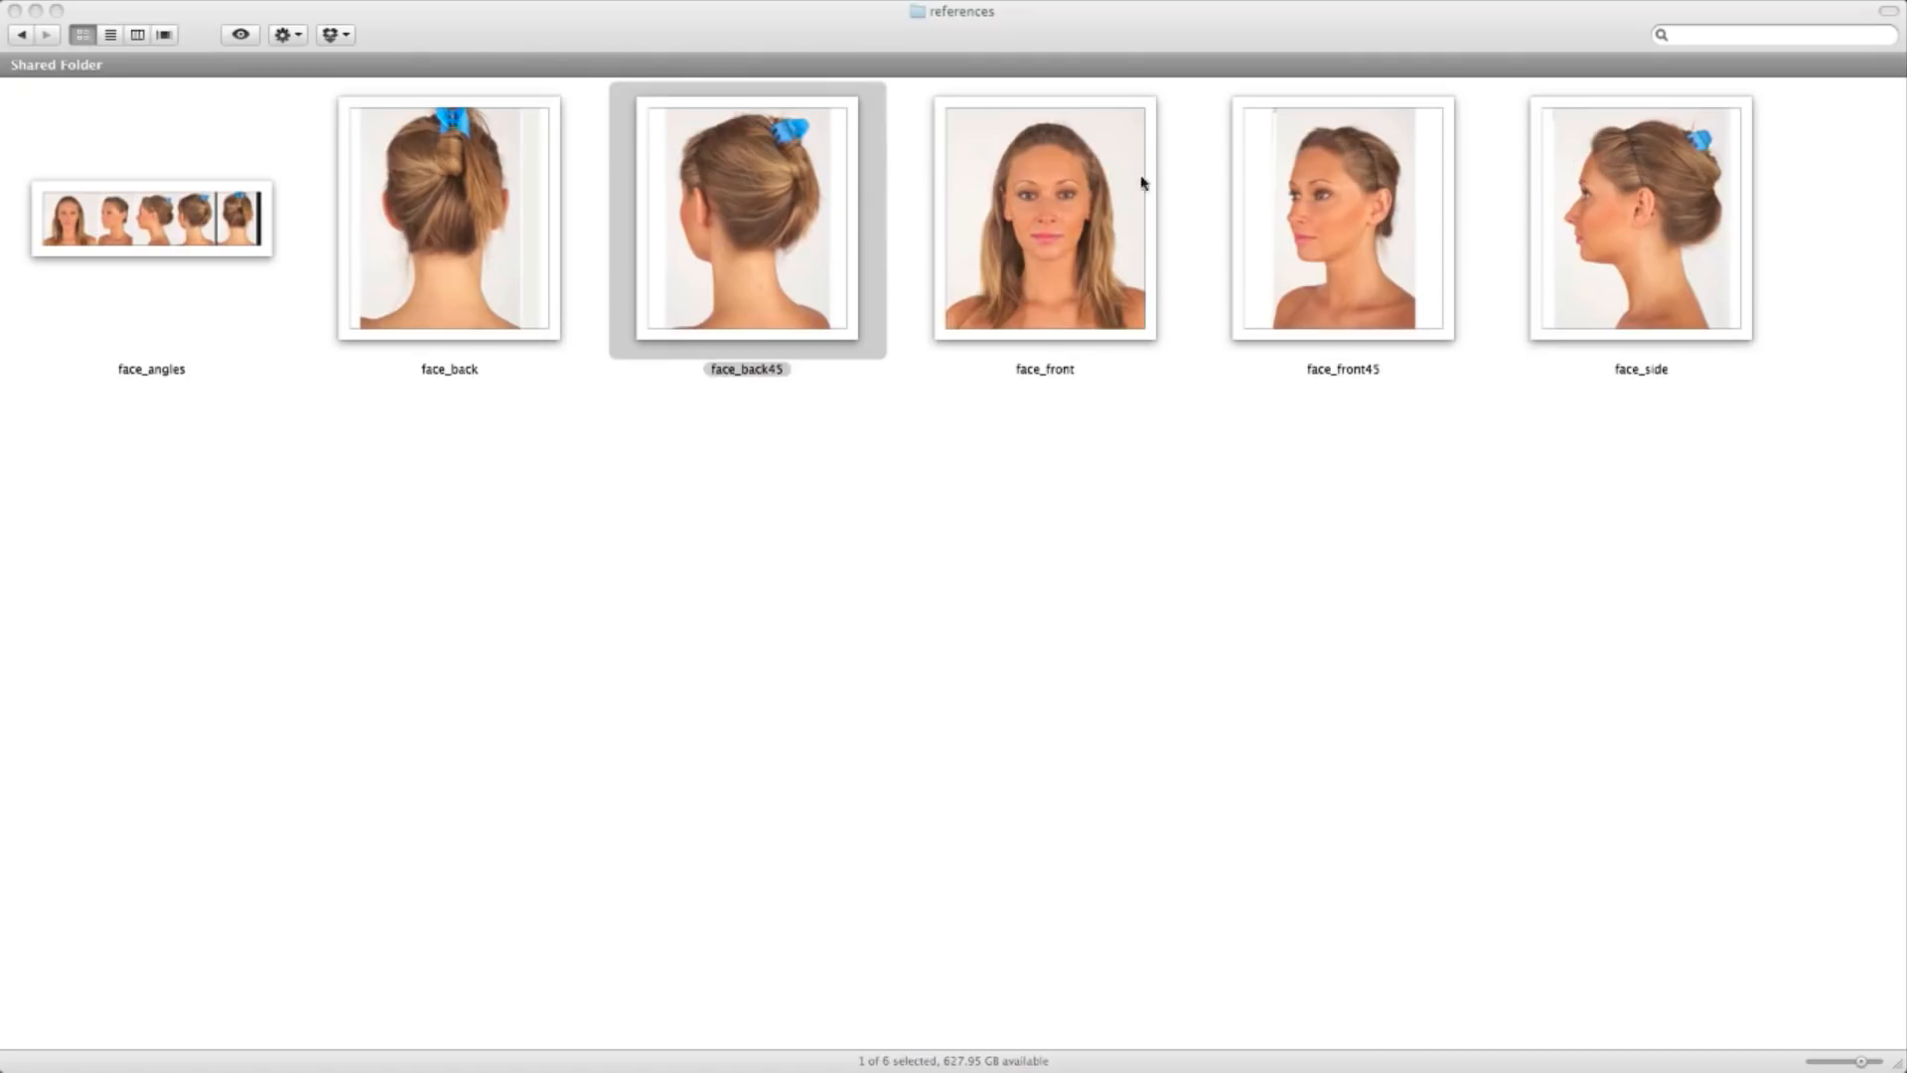
Step: Check the file information of face_back45 and face_front45 for their image dimensions
key("super+i")
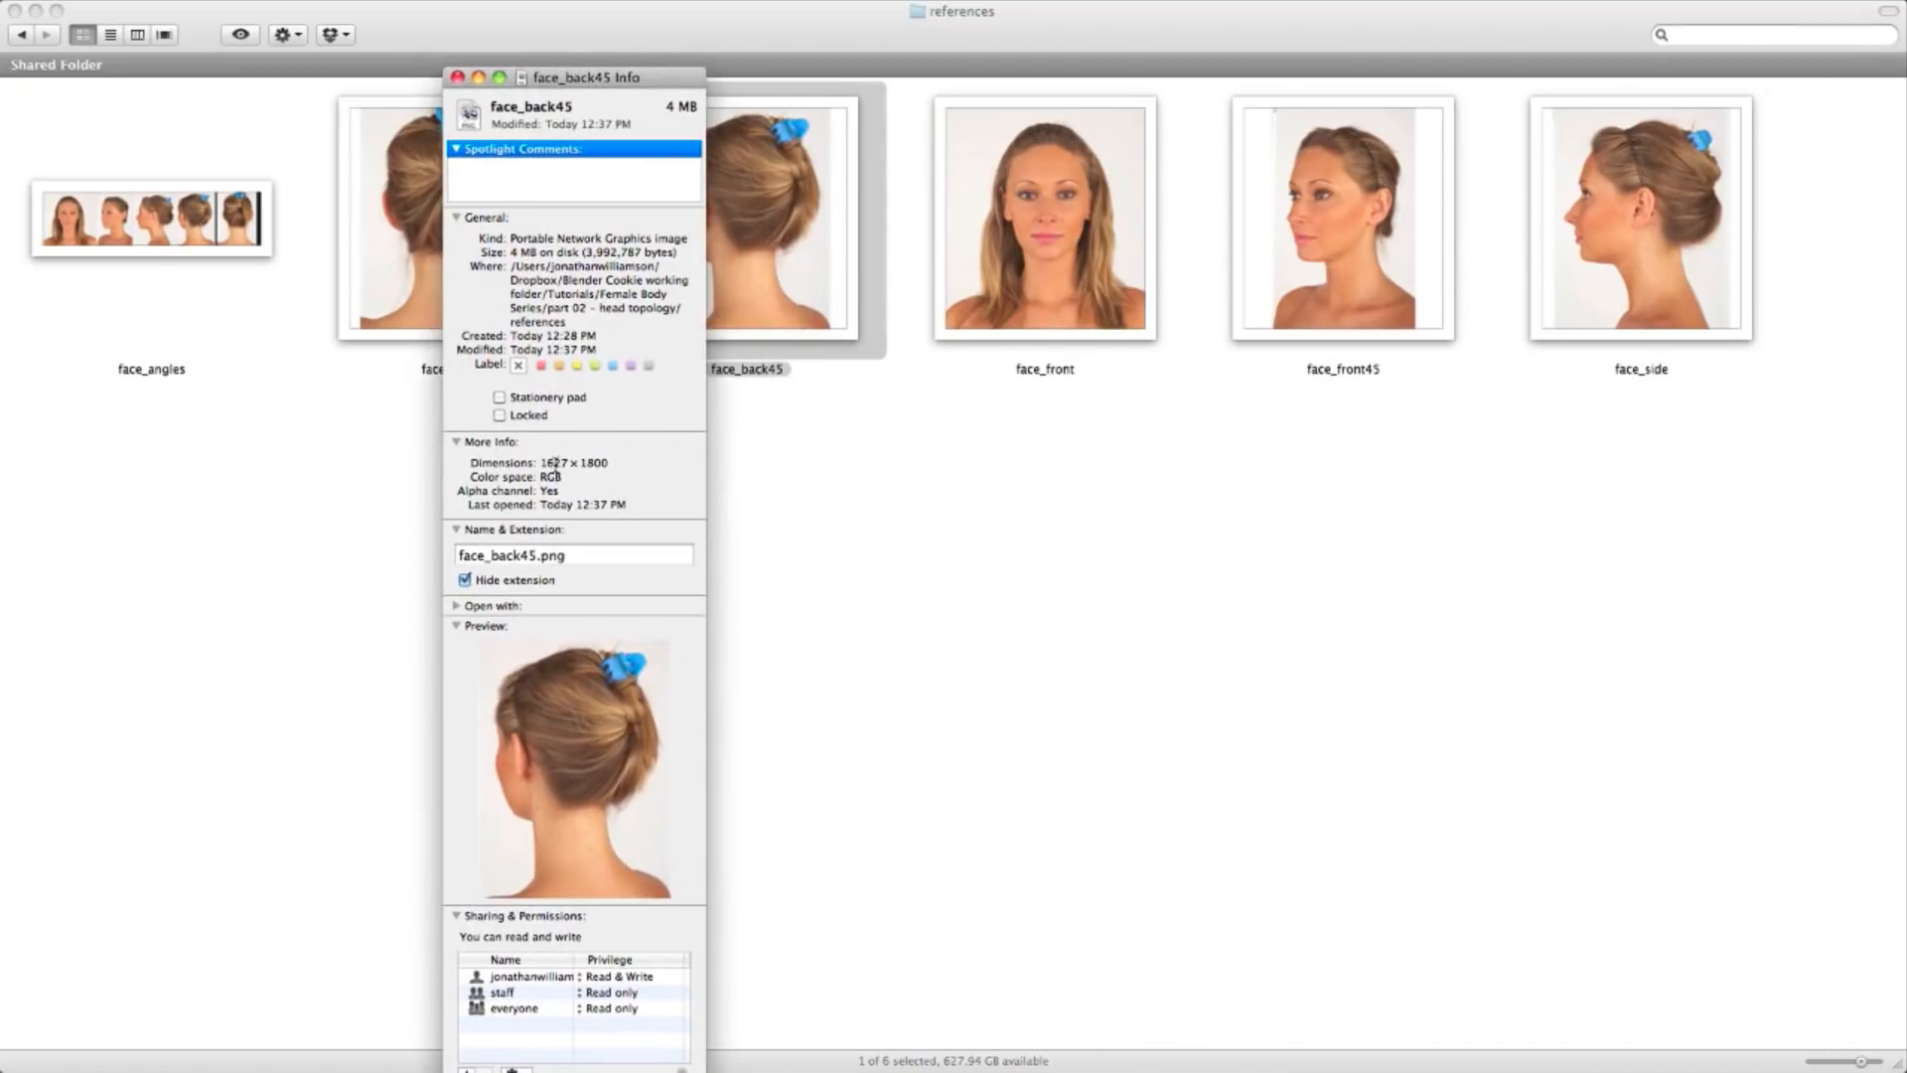
left_click(457, 77)
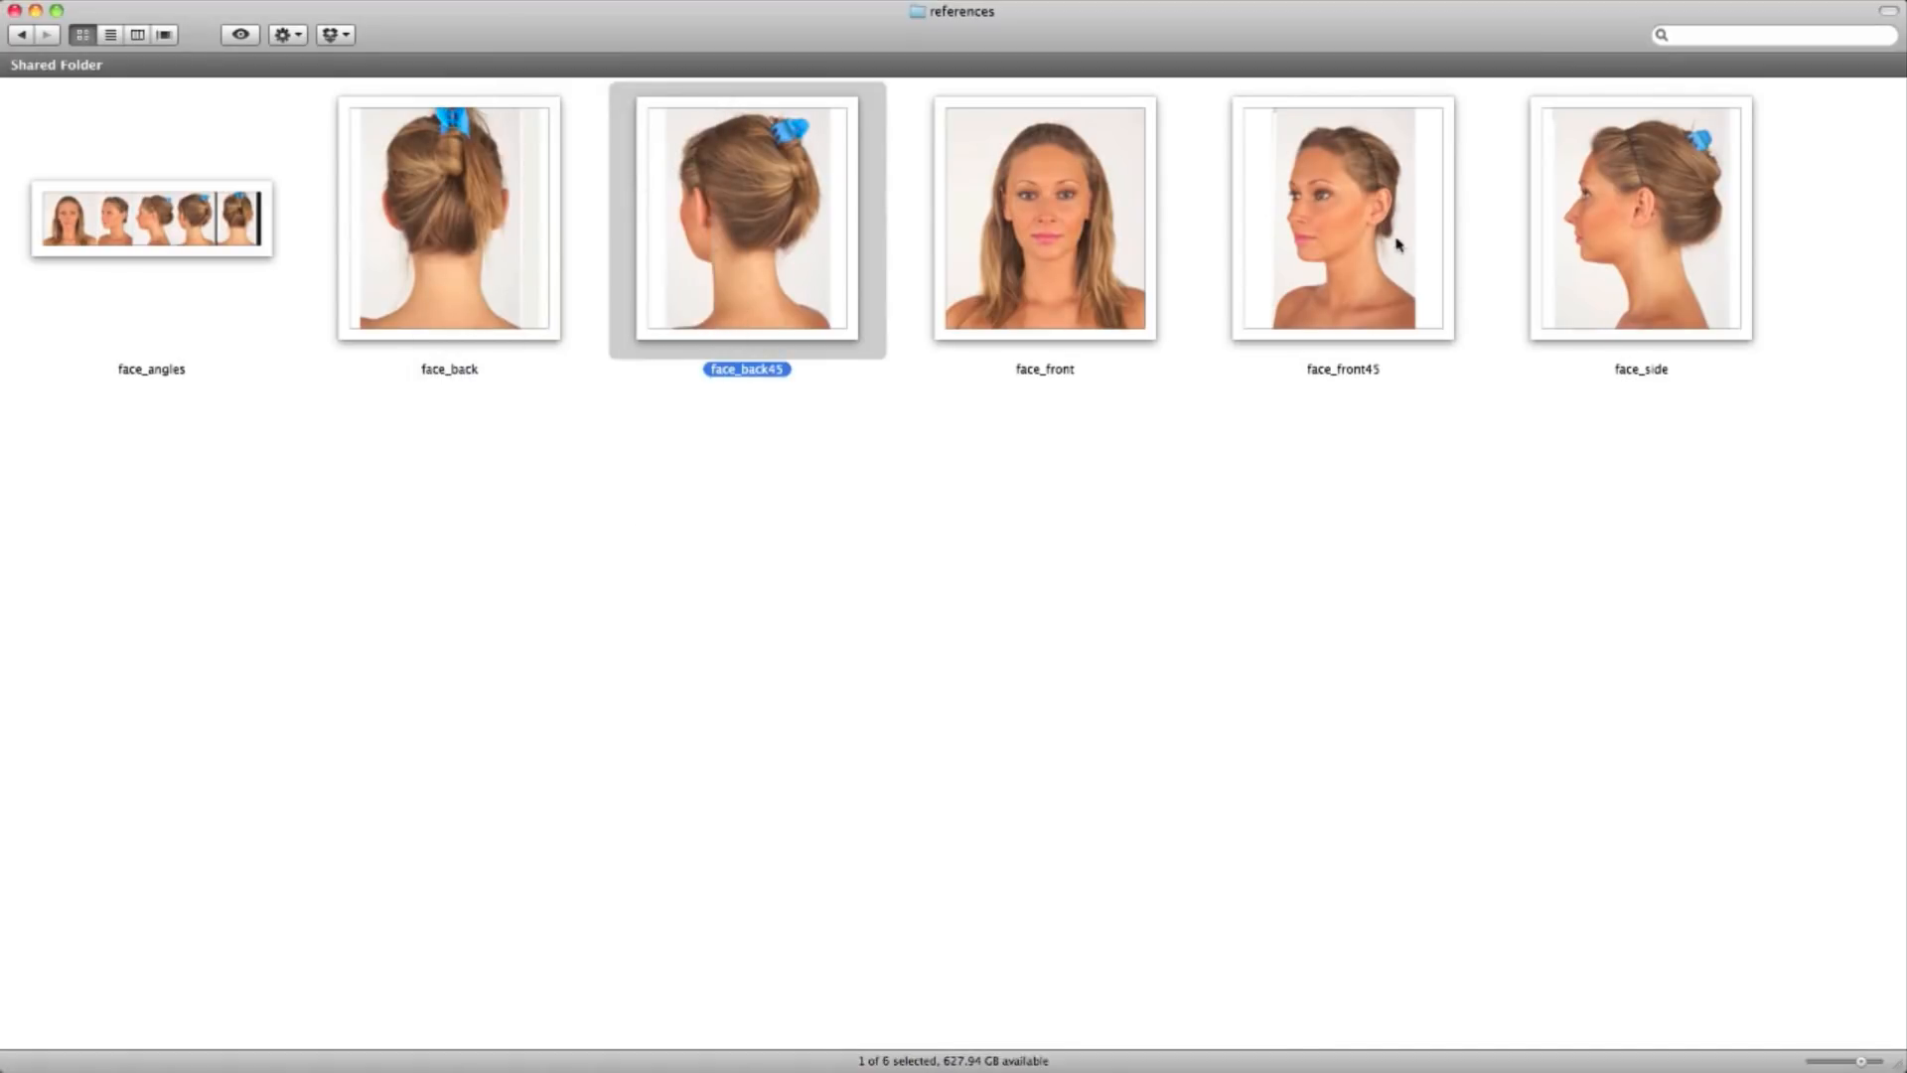
left_click(1397, 244)
key("super+i")
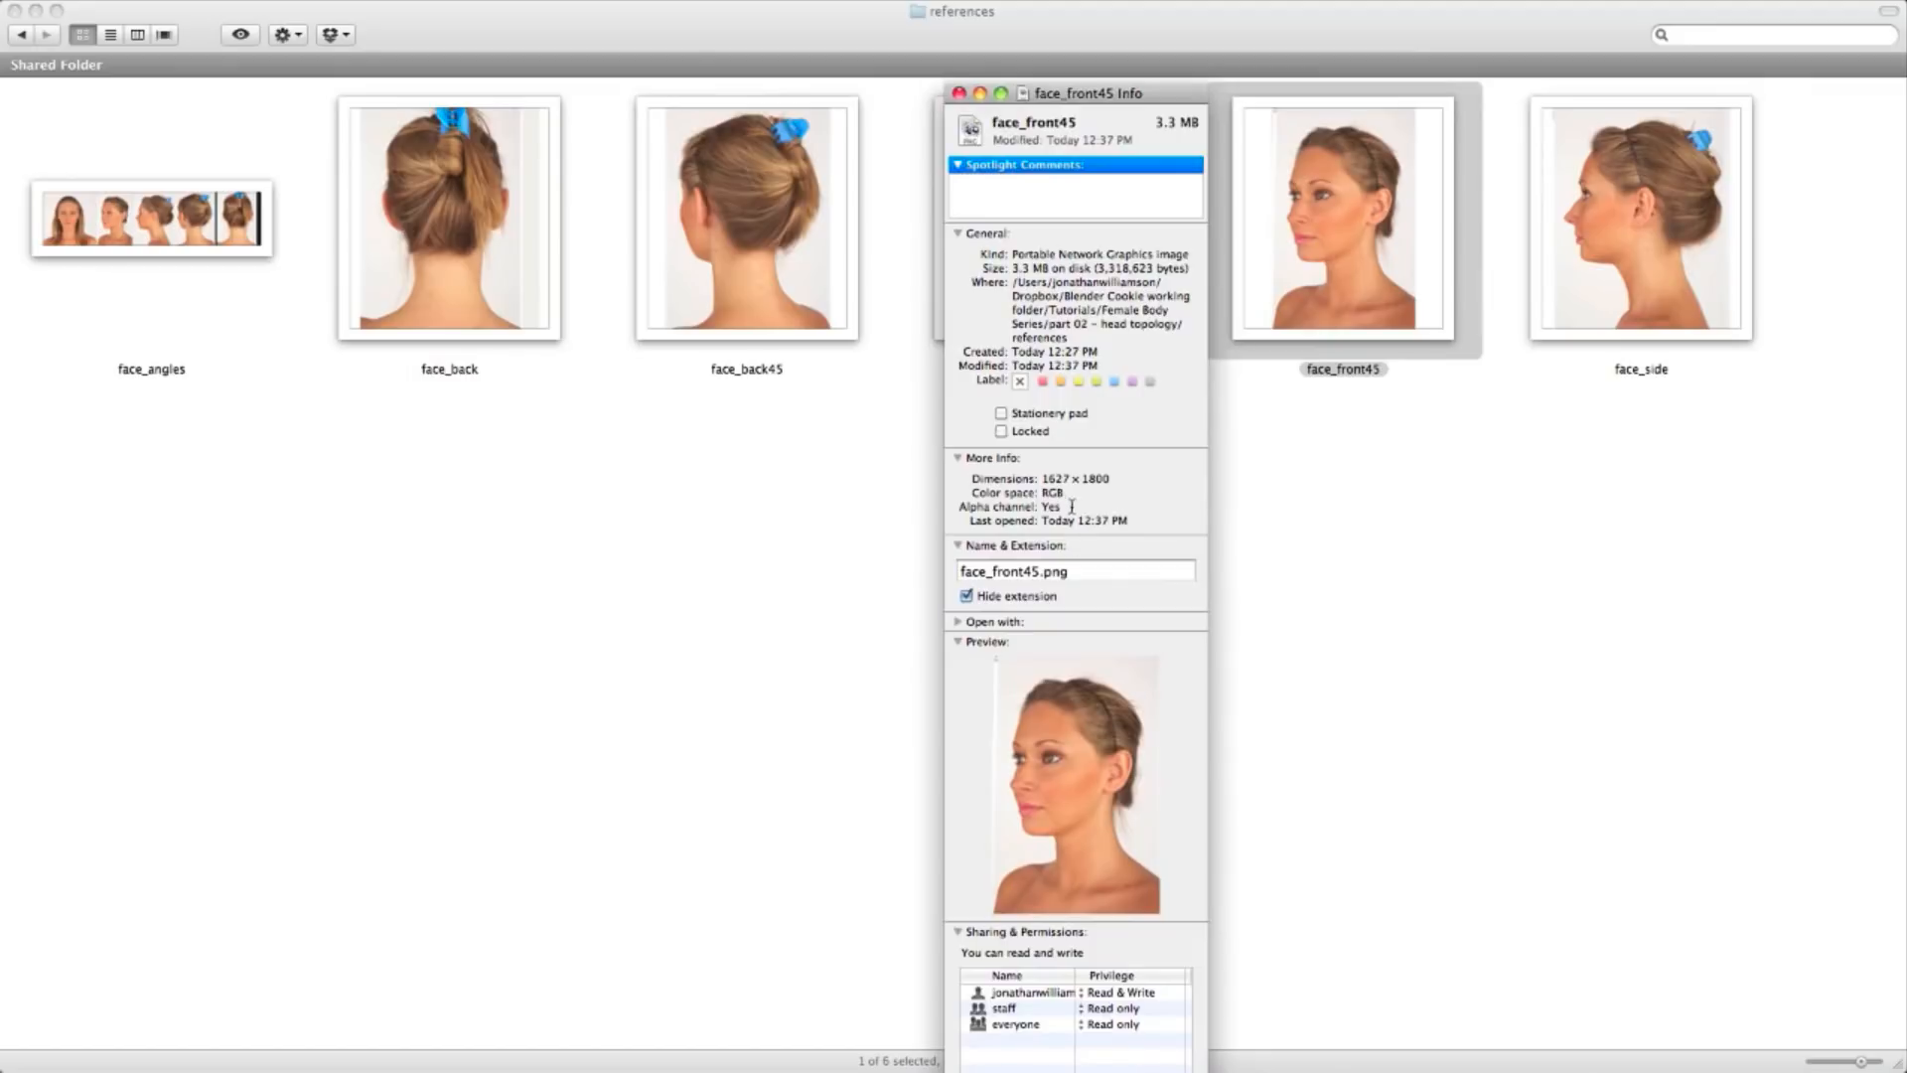
left_click(959, 92)
left_click(1208, 563)
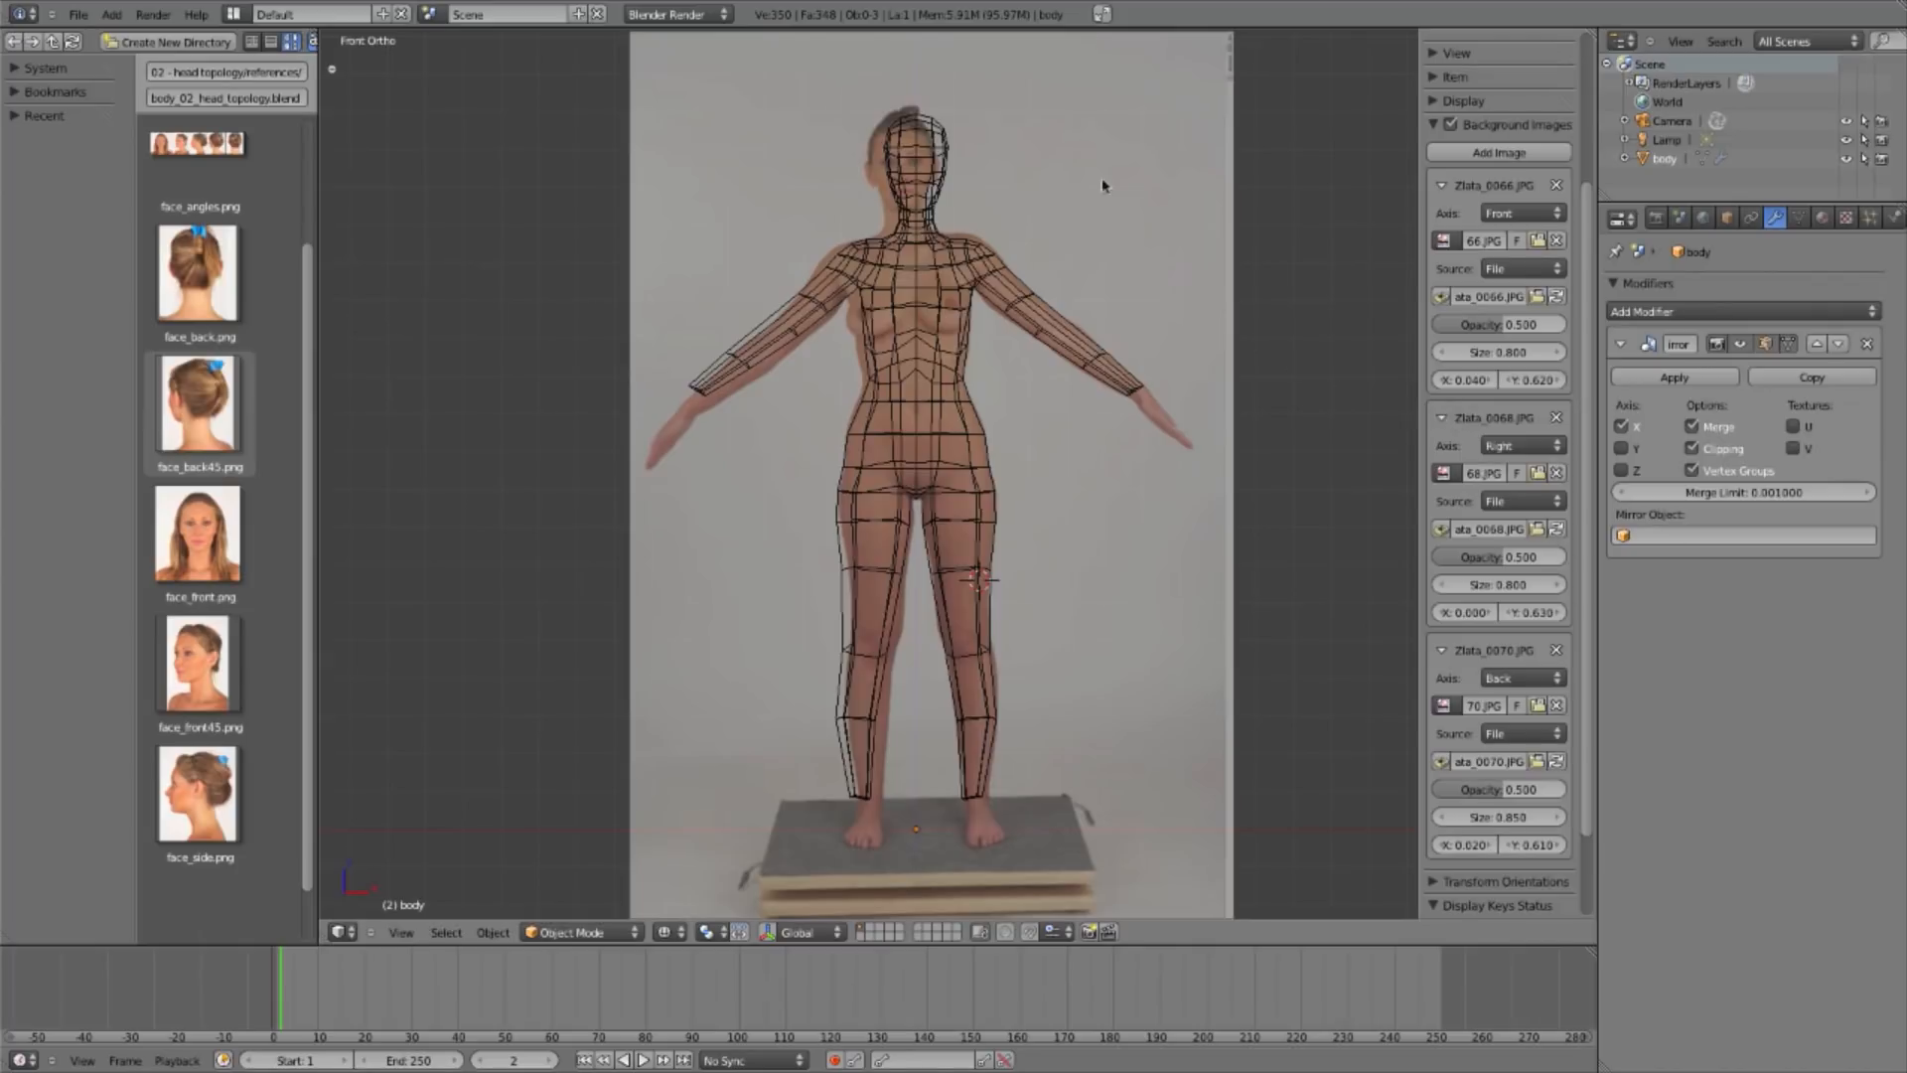
Step: Return to Blender and save the head topology scene over its existing file
key("ctrl+s")
left_click(1291, 455)
scroll(1518, 745, "down", 3)
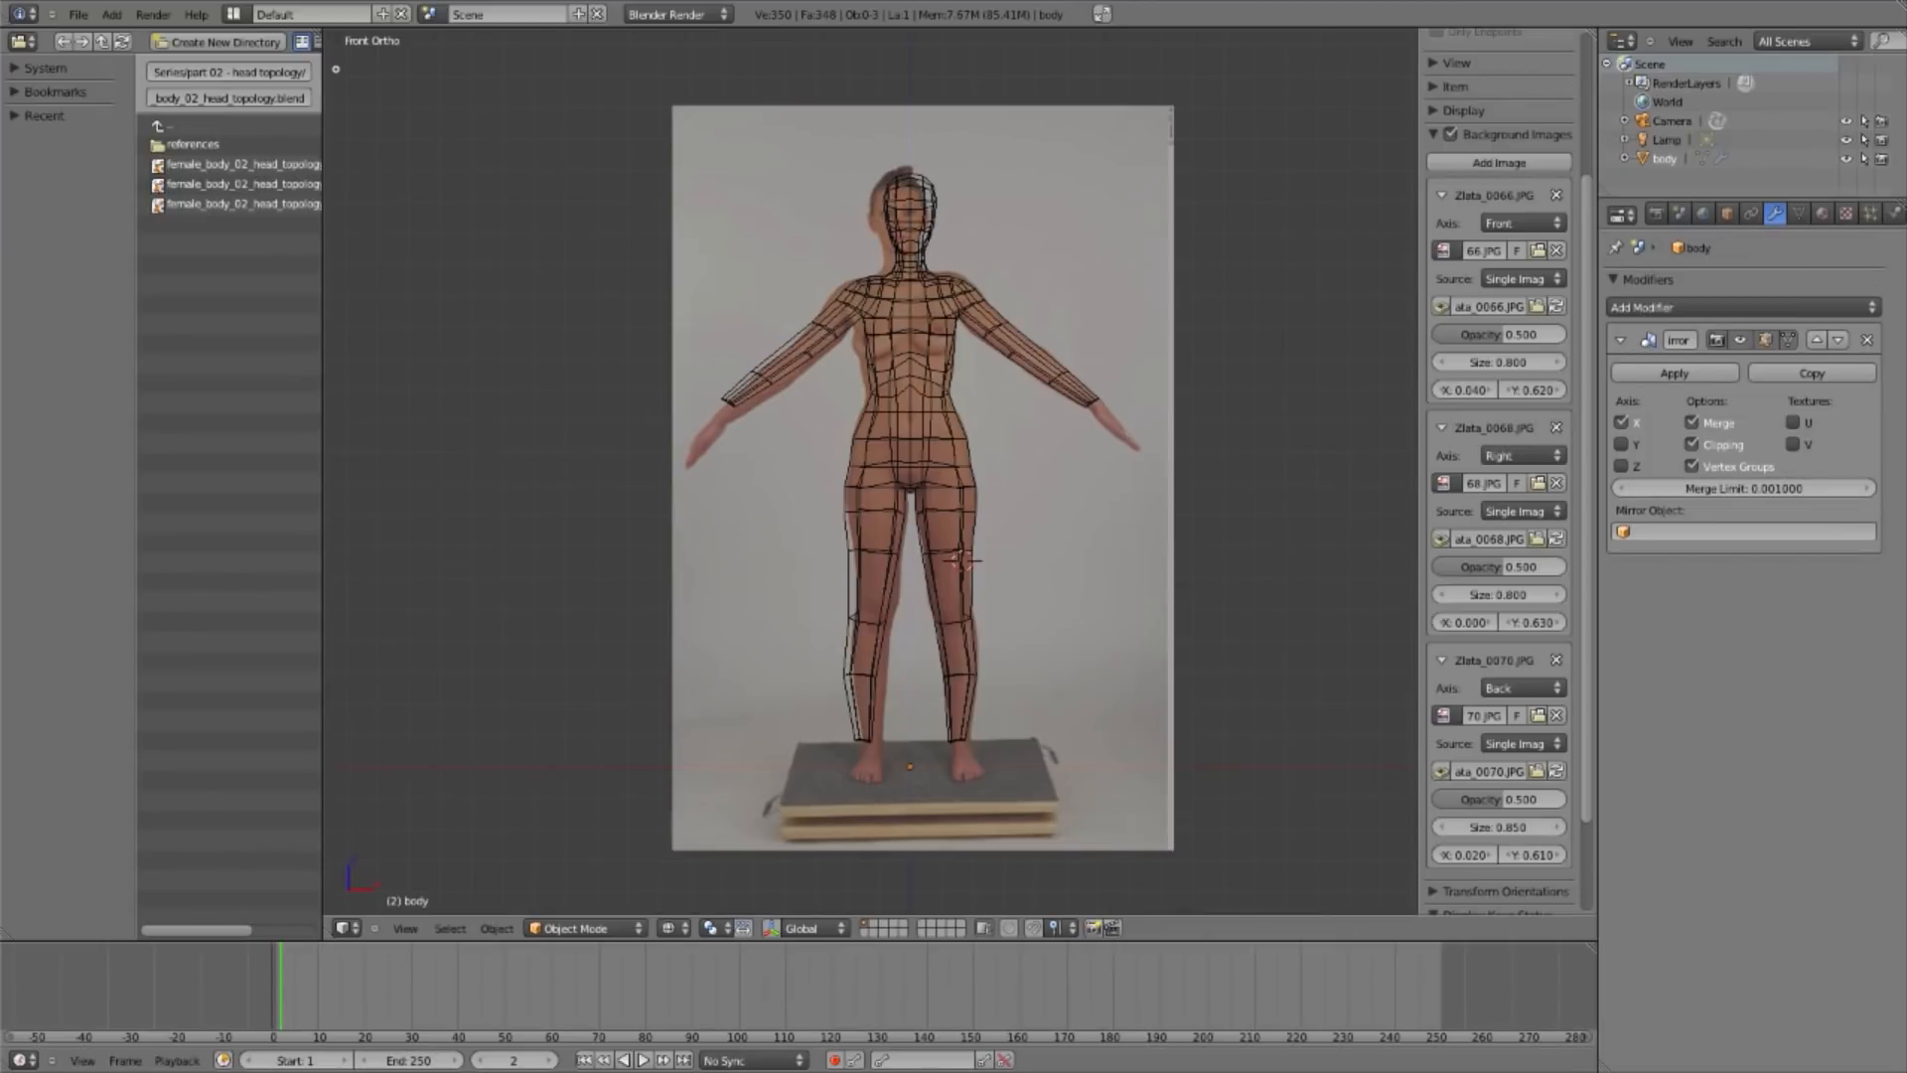
Step: Open the references folder in the file browser and display its face images as thumbnails
left_click(251, 385)
middle_click_drag(298, 43, 168, 43)
left_click(230, 41)
double_click(210, 301)
middle_click_drag(285, 579, 290, 504)
key("super")
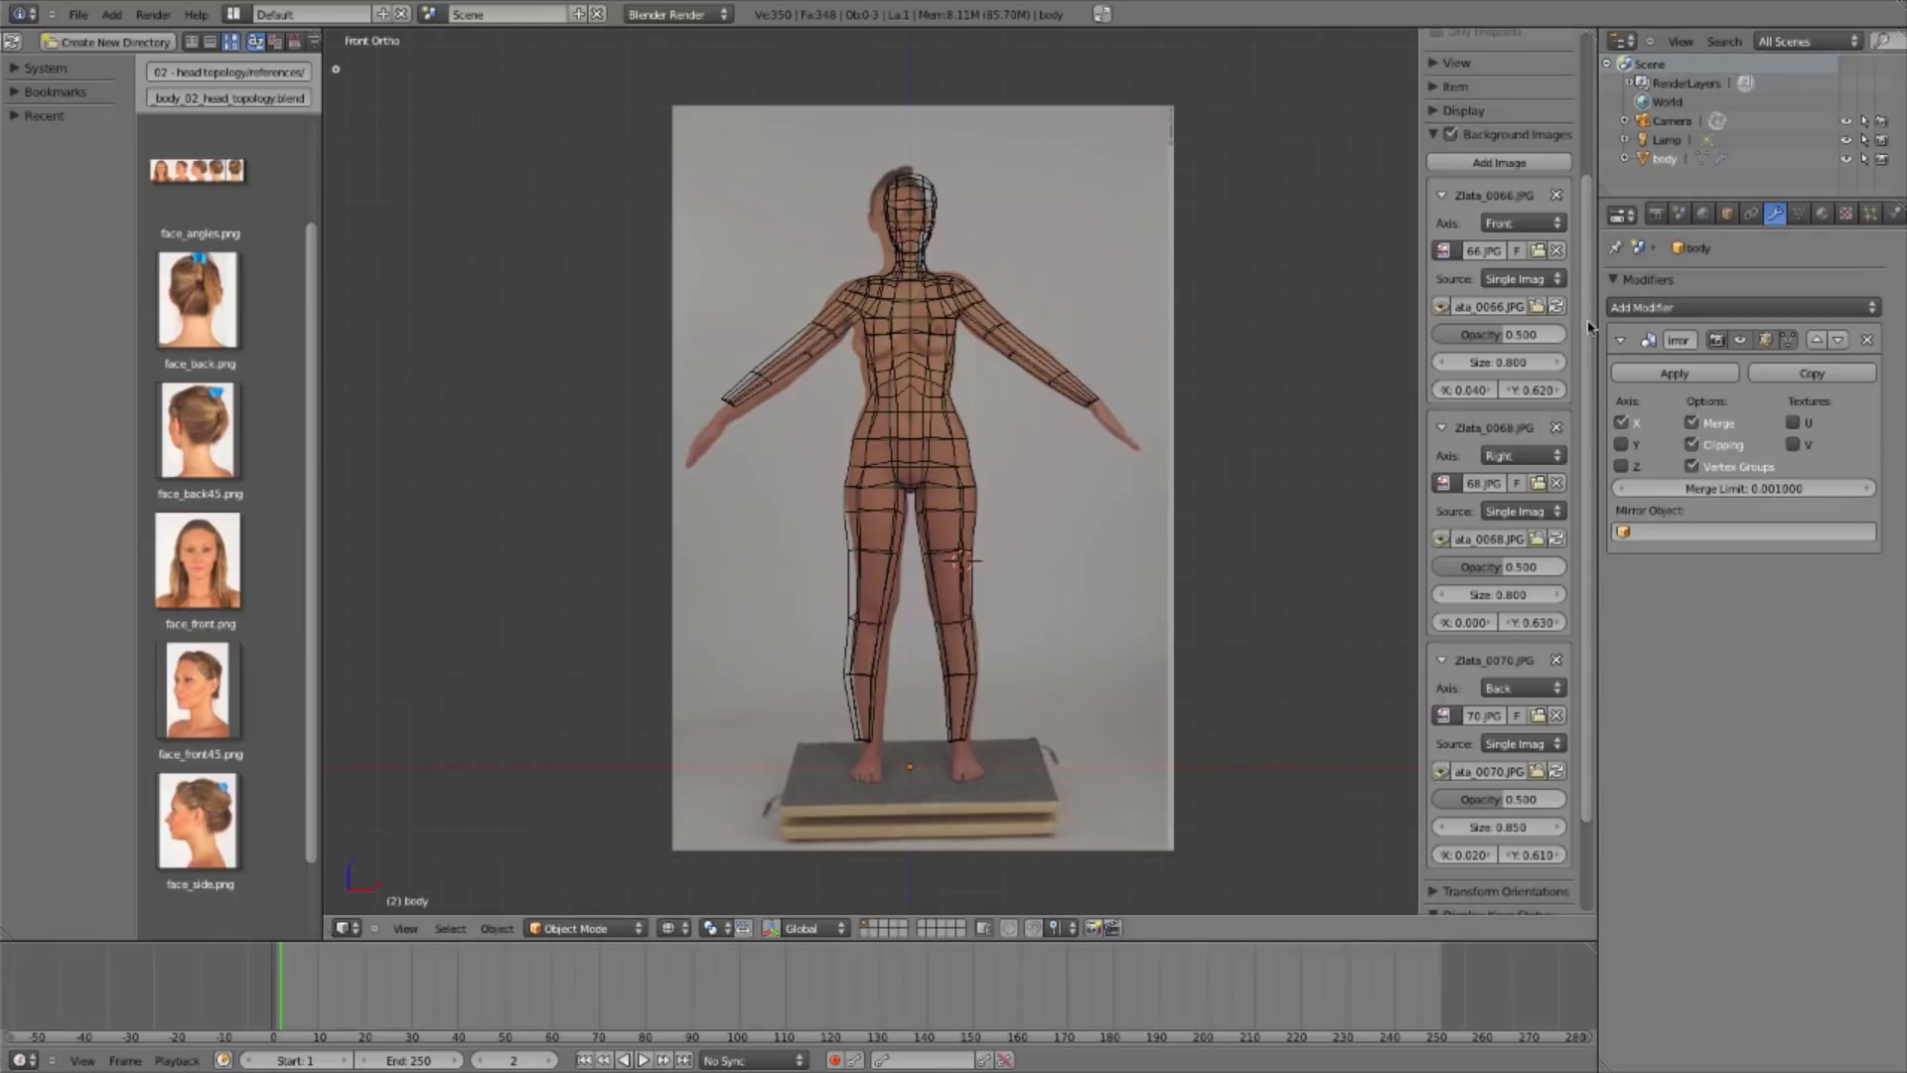
Step: Collapse the Display Keys Status settings in the 3D view's properties
left_click_drag(1588, 323, 1584, 437)
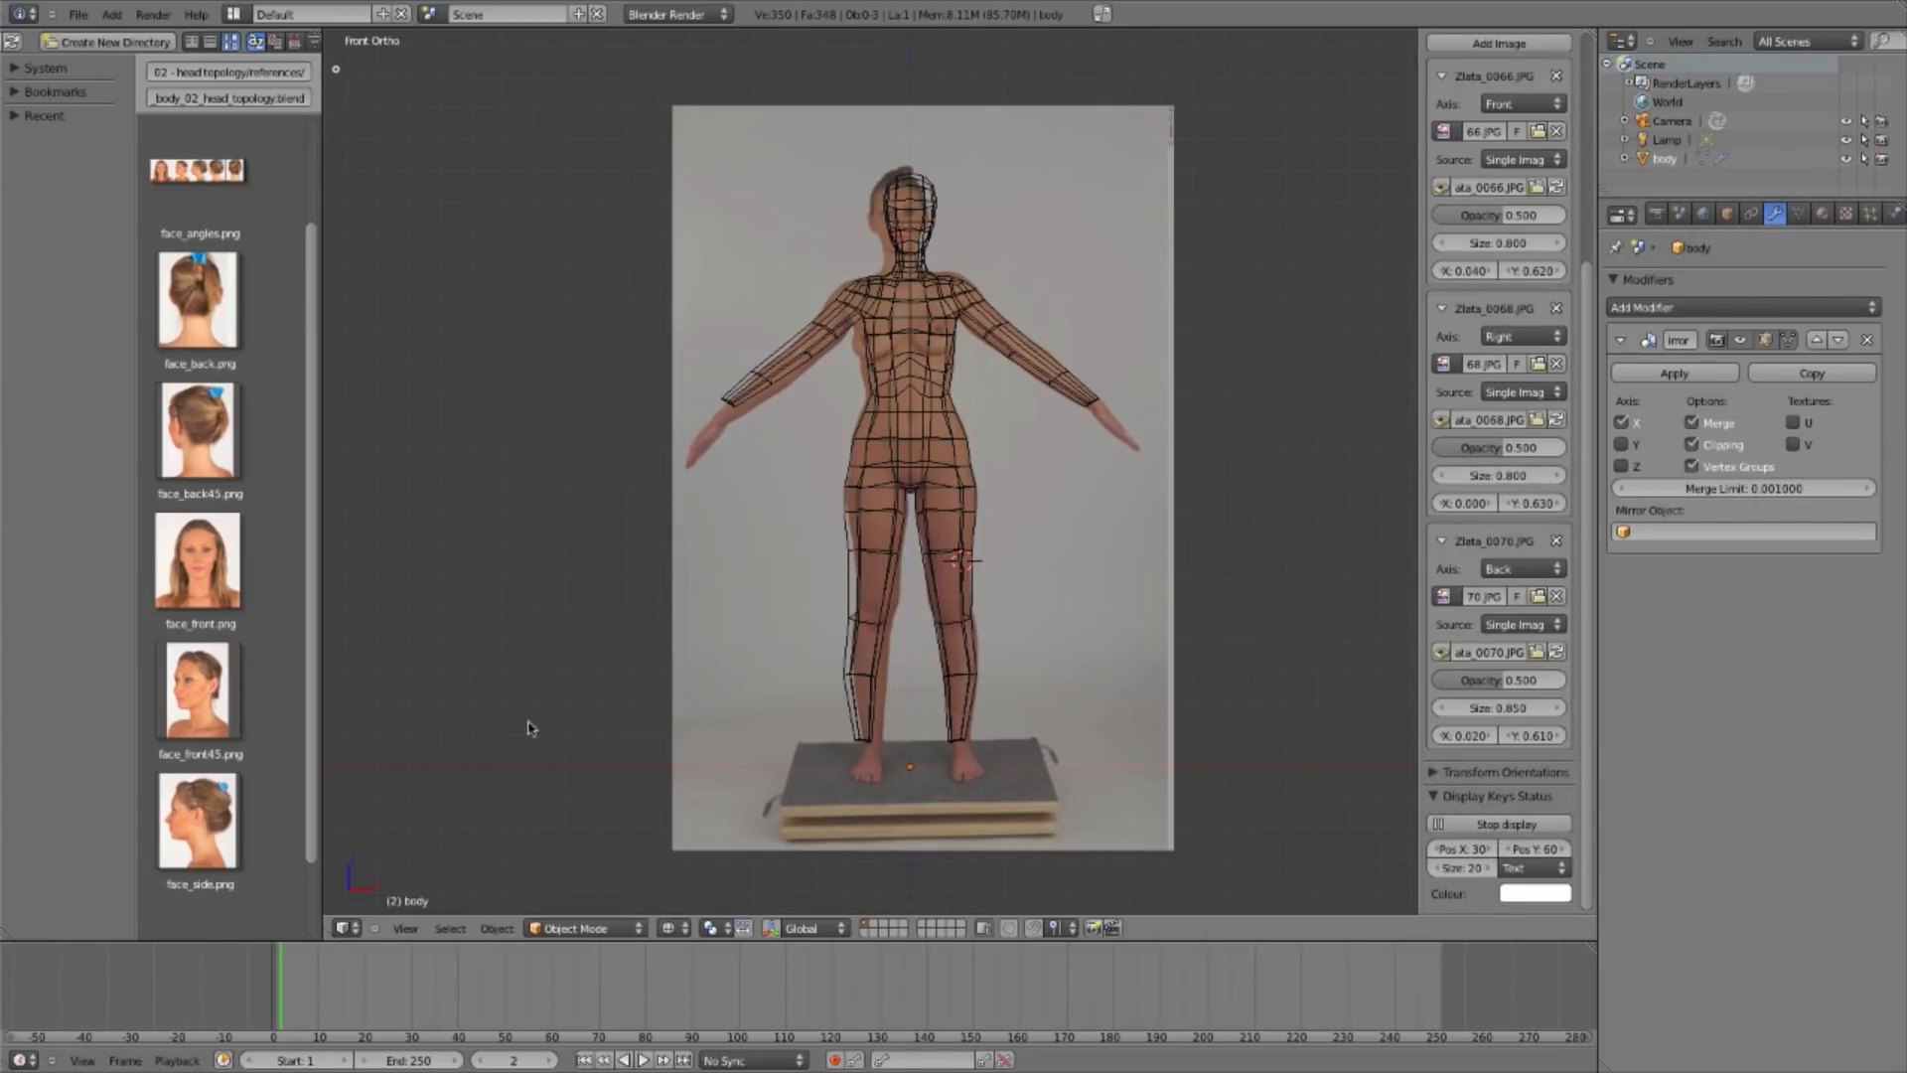
key("a")
key("a")
left_click(1586, 800)
double_click(1436, 798)
Step: Add face_front.png from the file browser to the 3D view as a background image
left_click_drag(1585, 699, 1591, 639)
middle_click_drag(1240, 584, 1093, 527, "ctrl")
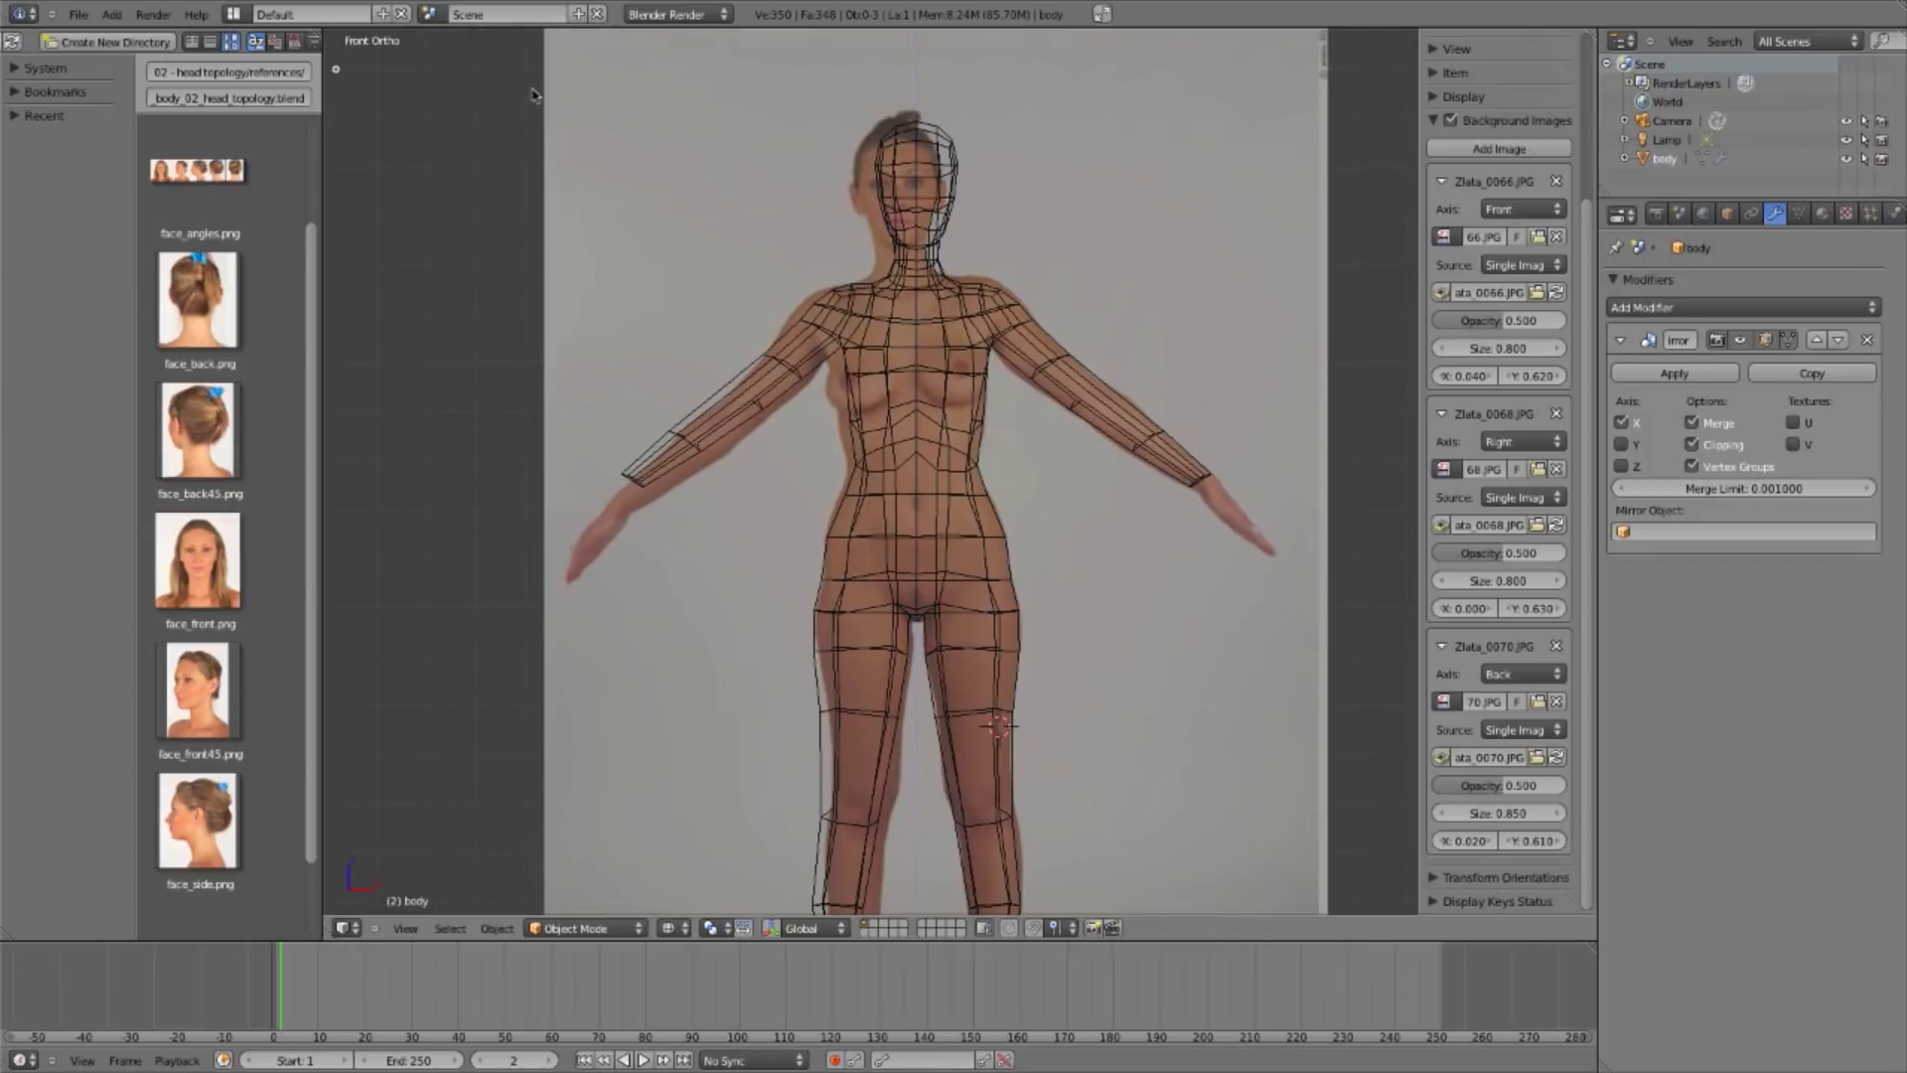
left_click_drag(210, 553, 1179, 180)
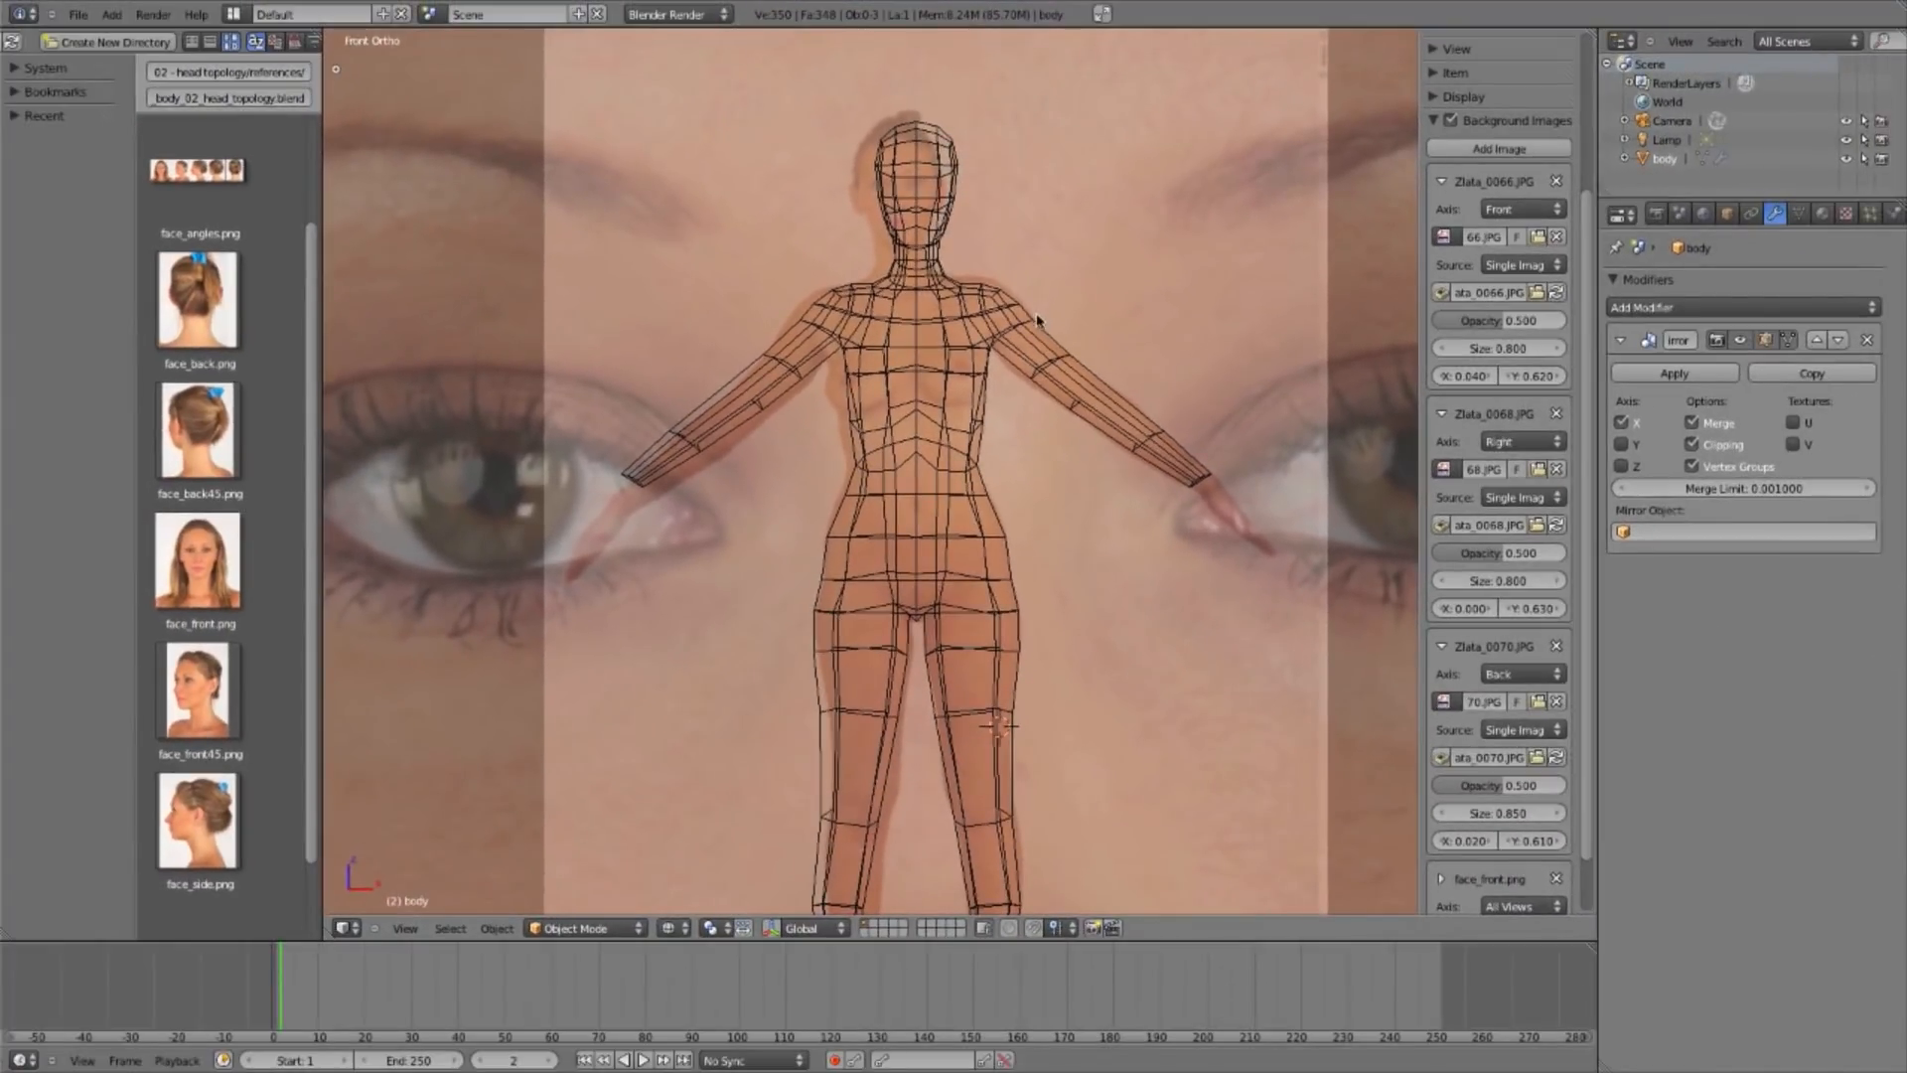
Step: Try a size of 1.9 for the face_front.png background image
left_click_drag(1587, 640, 1593, 766)
left_click(1447, 815)
left_click_drag(1587, 766, 1375, 837)
left_click(1522, 814, "shift")
left_click(1522, 815, "shift")
left_click(1522, 814, "shift")
left_click(1498, 817, "ctrl")
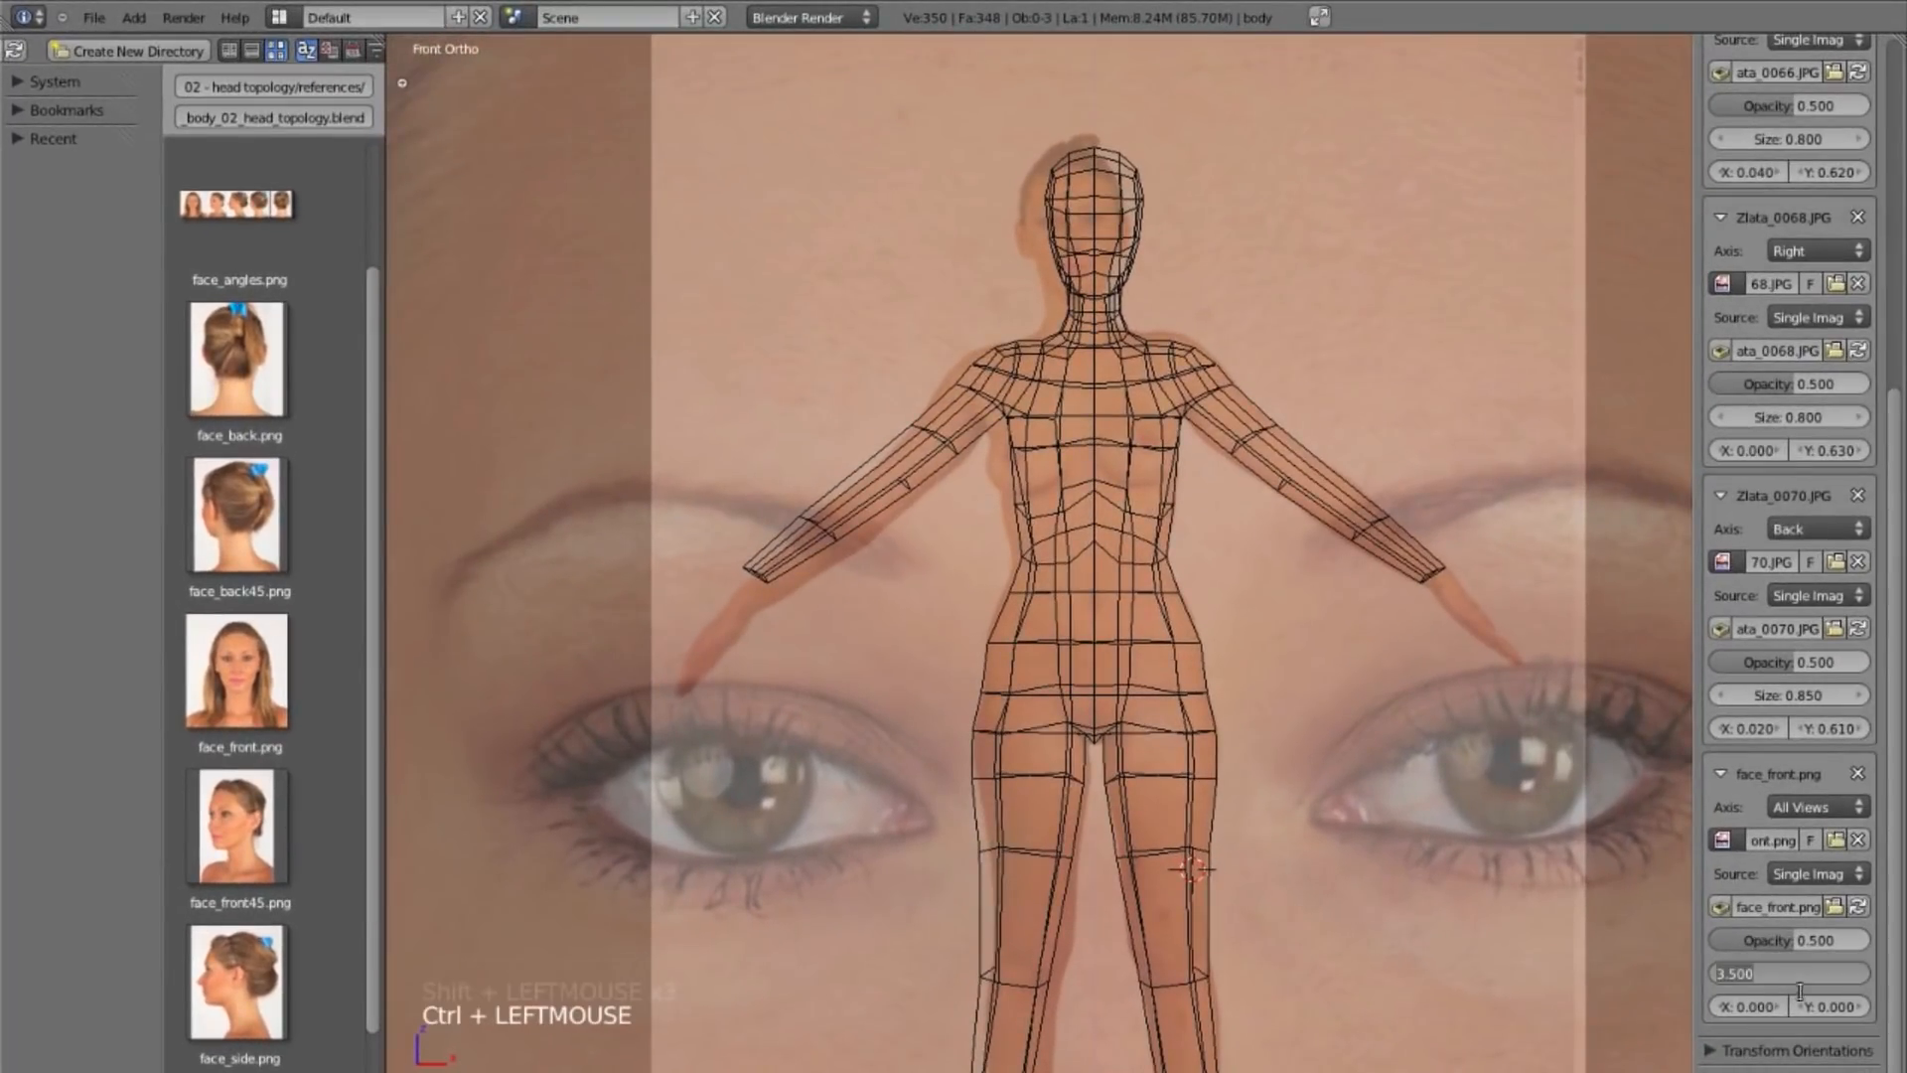
type("1.9")
key("Return")
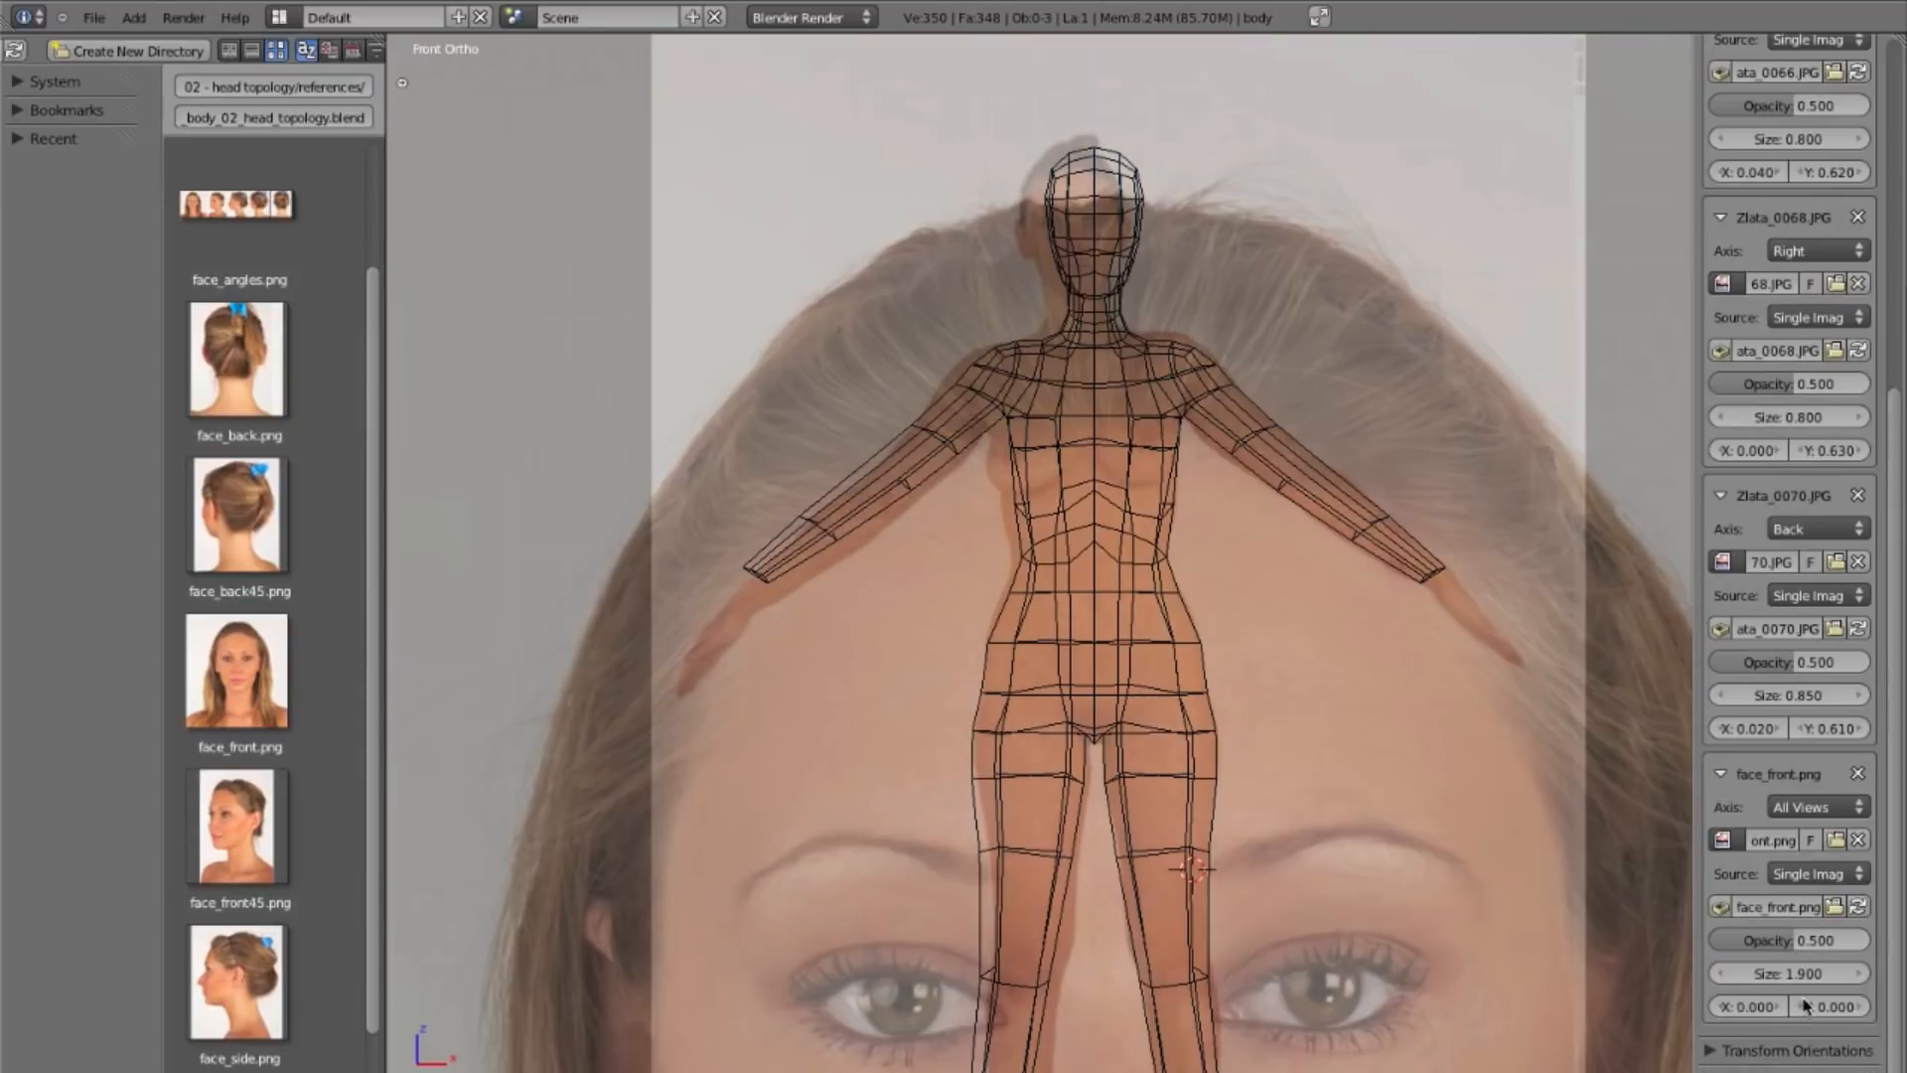
Step: Set the size of the face_front.png background image to 0.19
left_click(1835, 963, "ctrl")
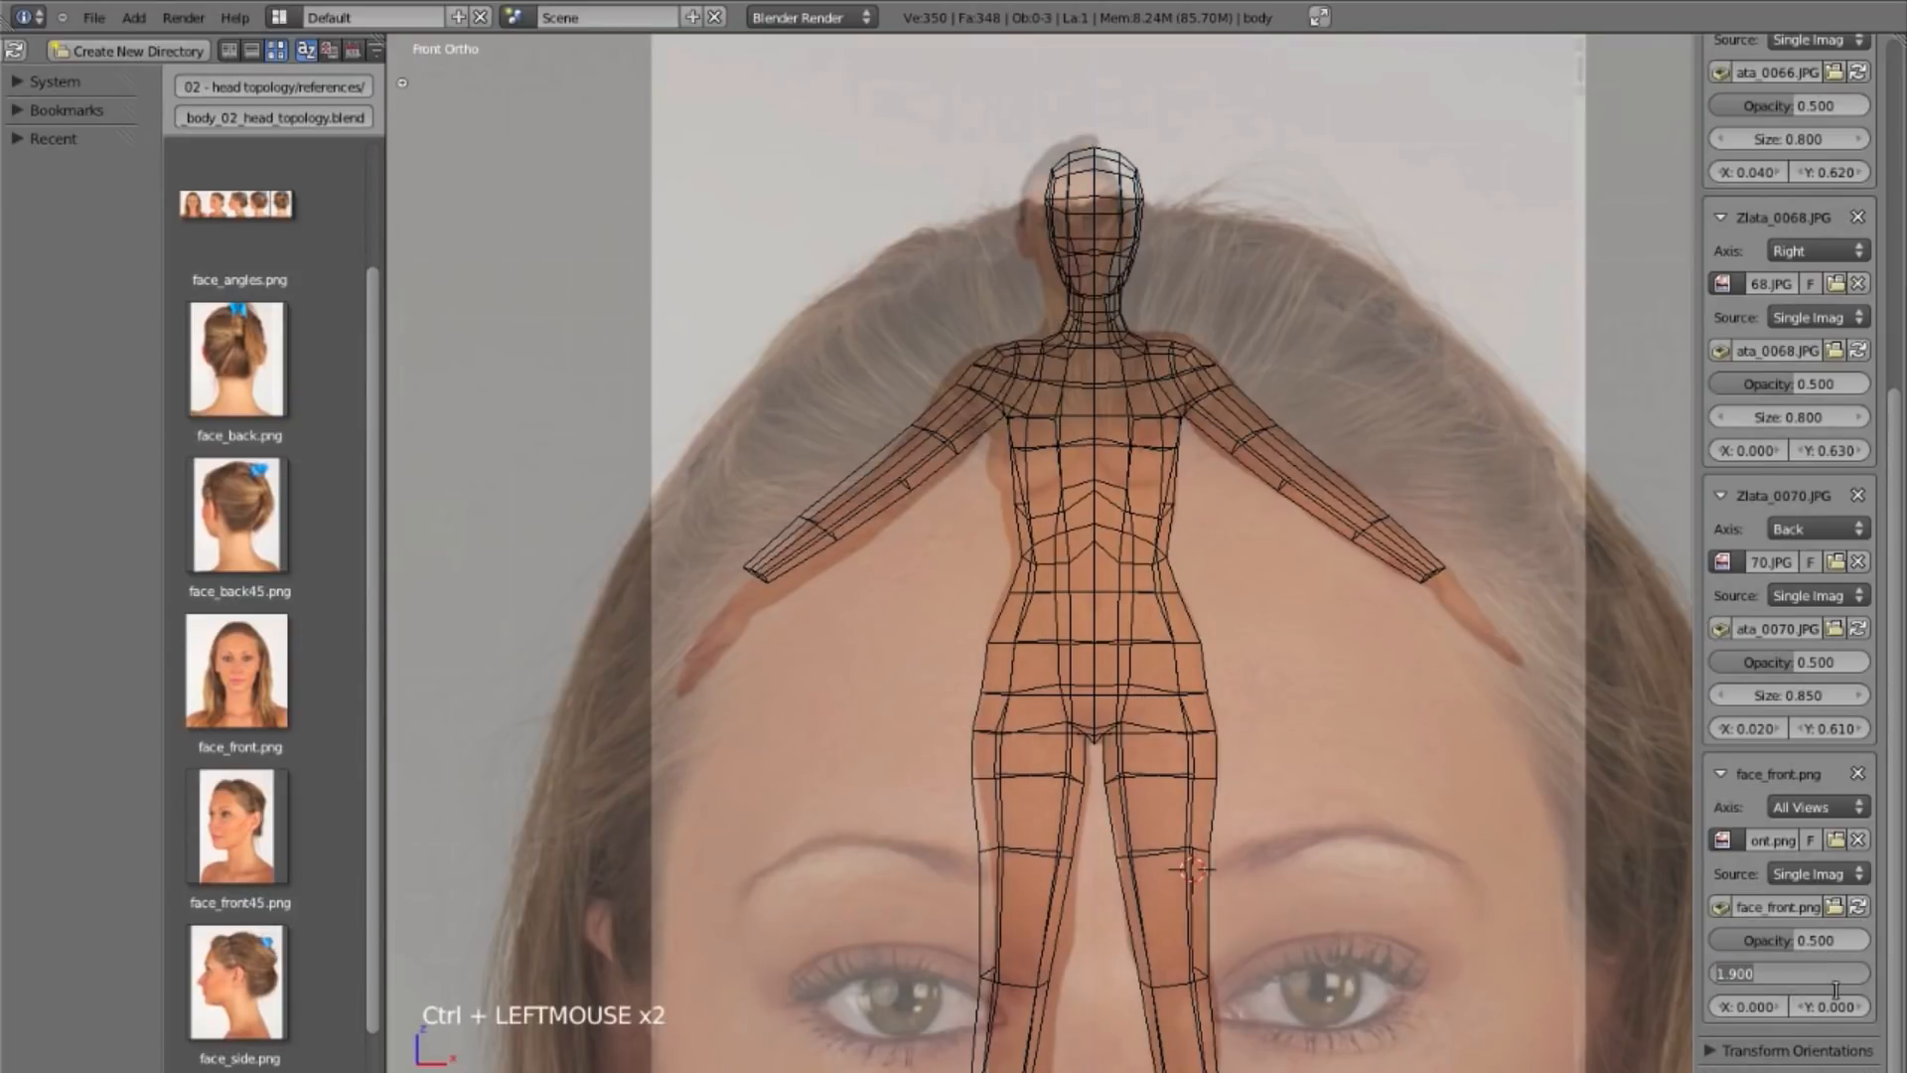
key("BackSpace")
key("Return")
Step: Raise the face_front.png background to a Y offset of 1.56 and check its alignment with the head mesh
left_click_drag(1832, 1006, 1899, 1006, "shift")
middle_click_drag(1375, 548, 1377, 747, "ctrl")
middle_click_drag(1181, 239, 1182, 440, "shift")
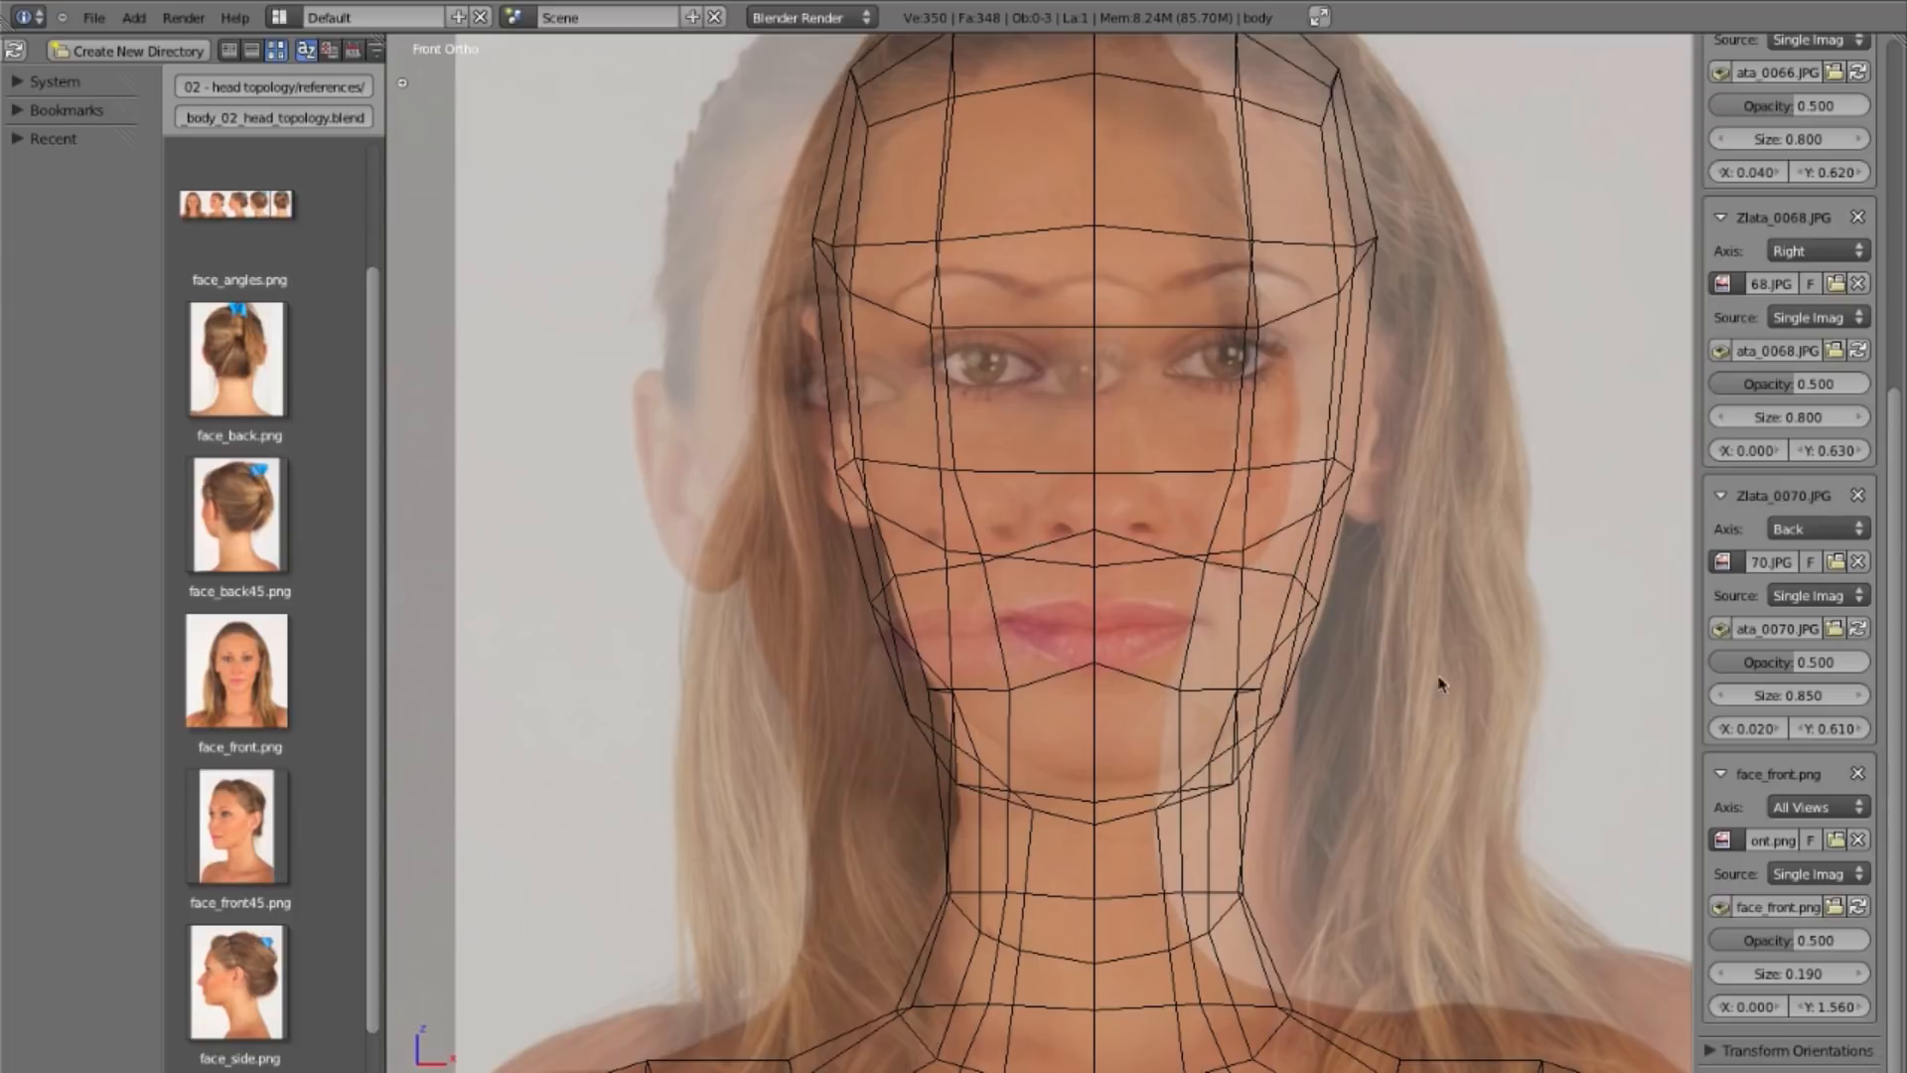
middle_click_drag(1425, 839, 1535, 521, "ctrl")
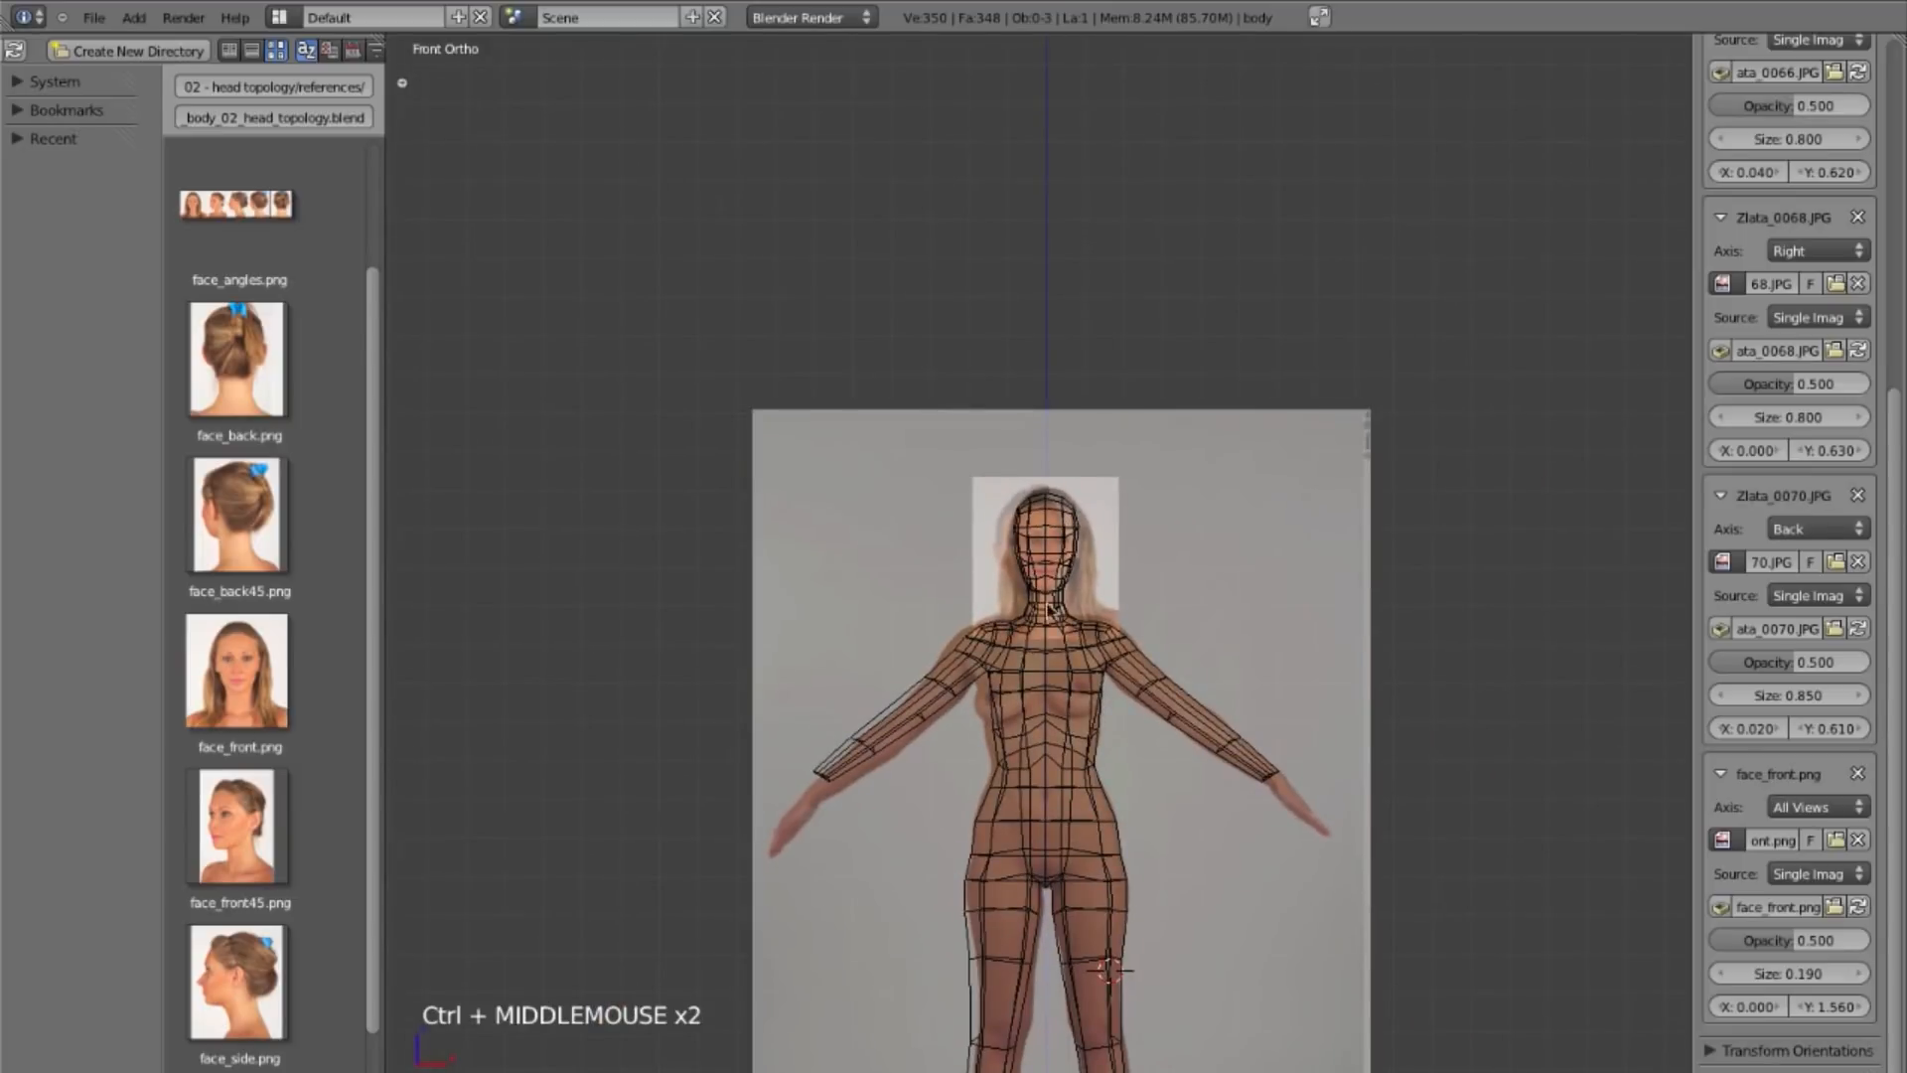
middle_click_drag(1163, 650, 1375, 809, "ctrl")
middle_click_drag(1307, 732, 1053, 604, "ctrl")
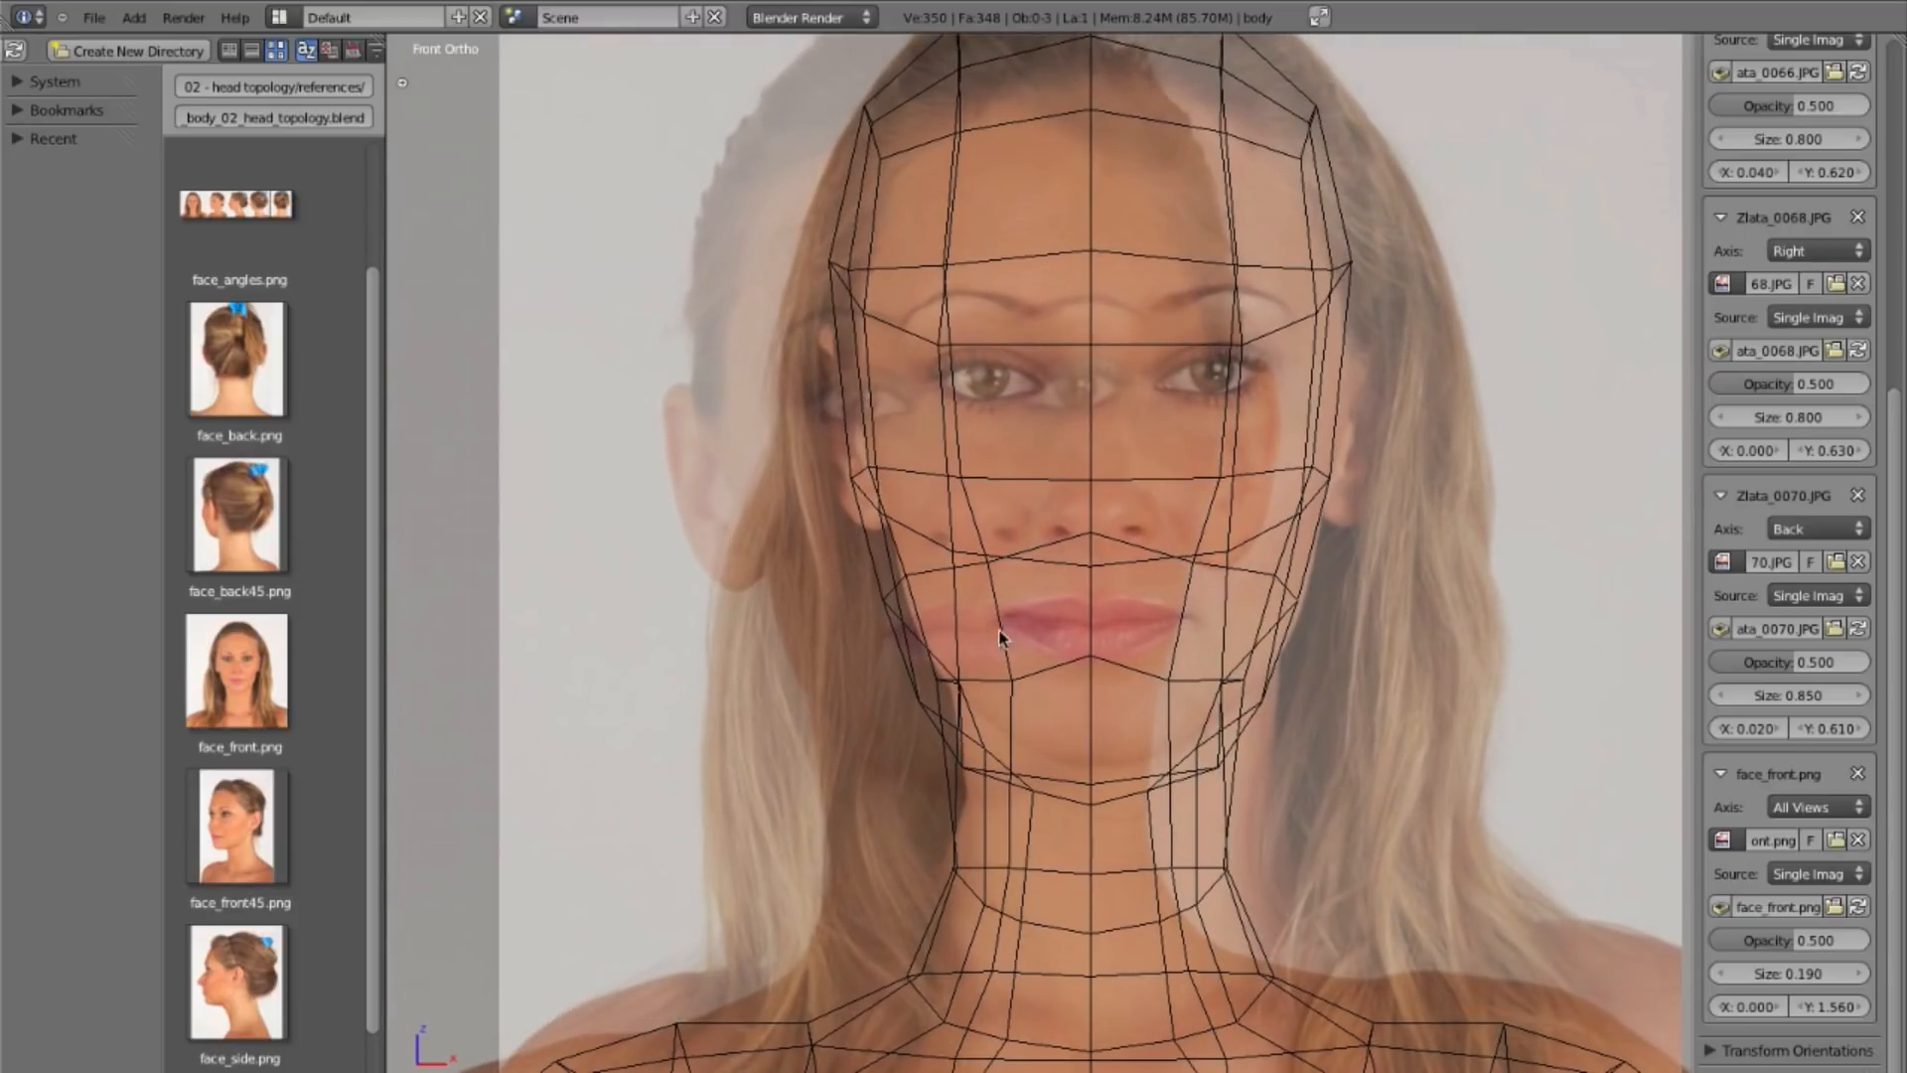
Step: Try Y offsets of 1.55 and 1.5 for the face_front.png background, returning it to 1.56
left_click(1845, 1005, "shift")
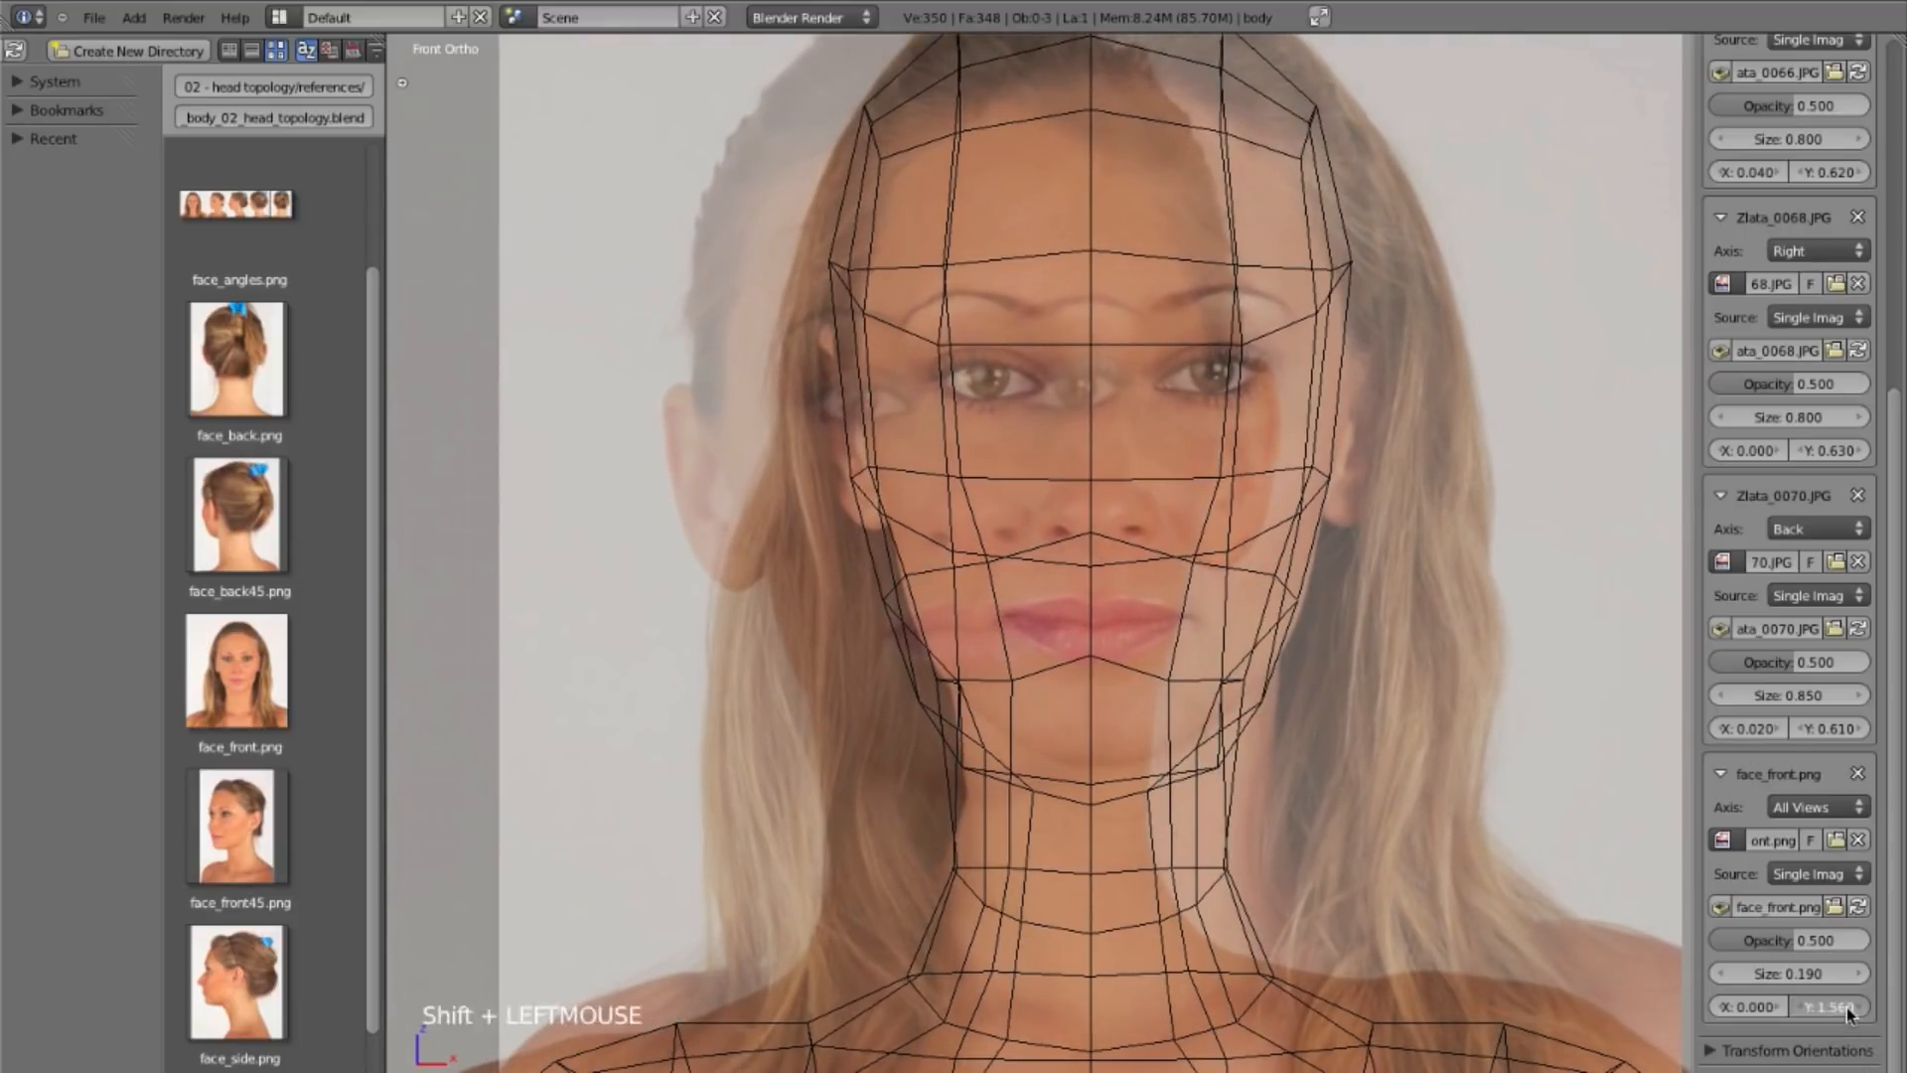
left_click_drag(1845, 1010, 1838, 1009, "shift")
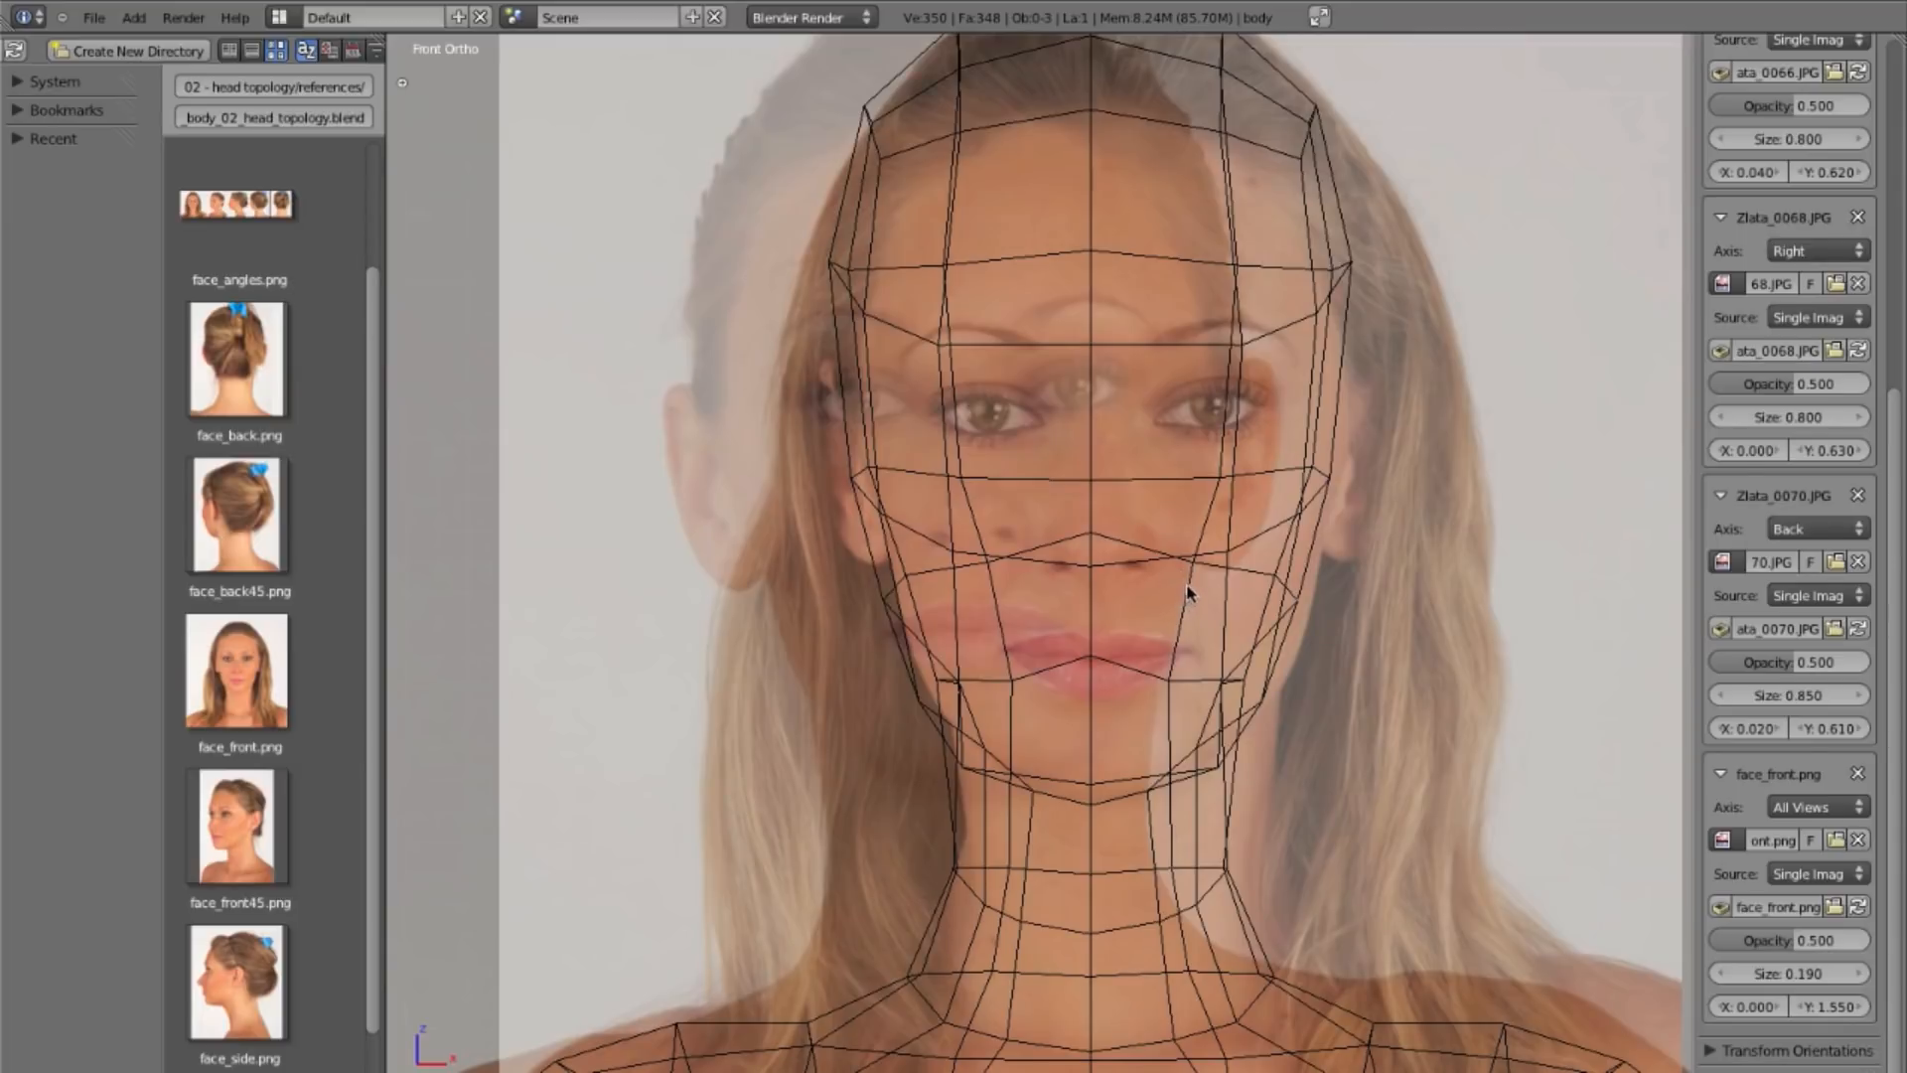
left_click(1847, 1006, "ctrl")
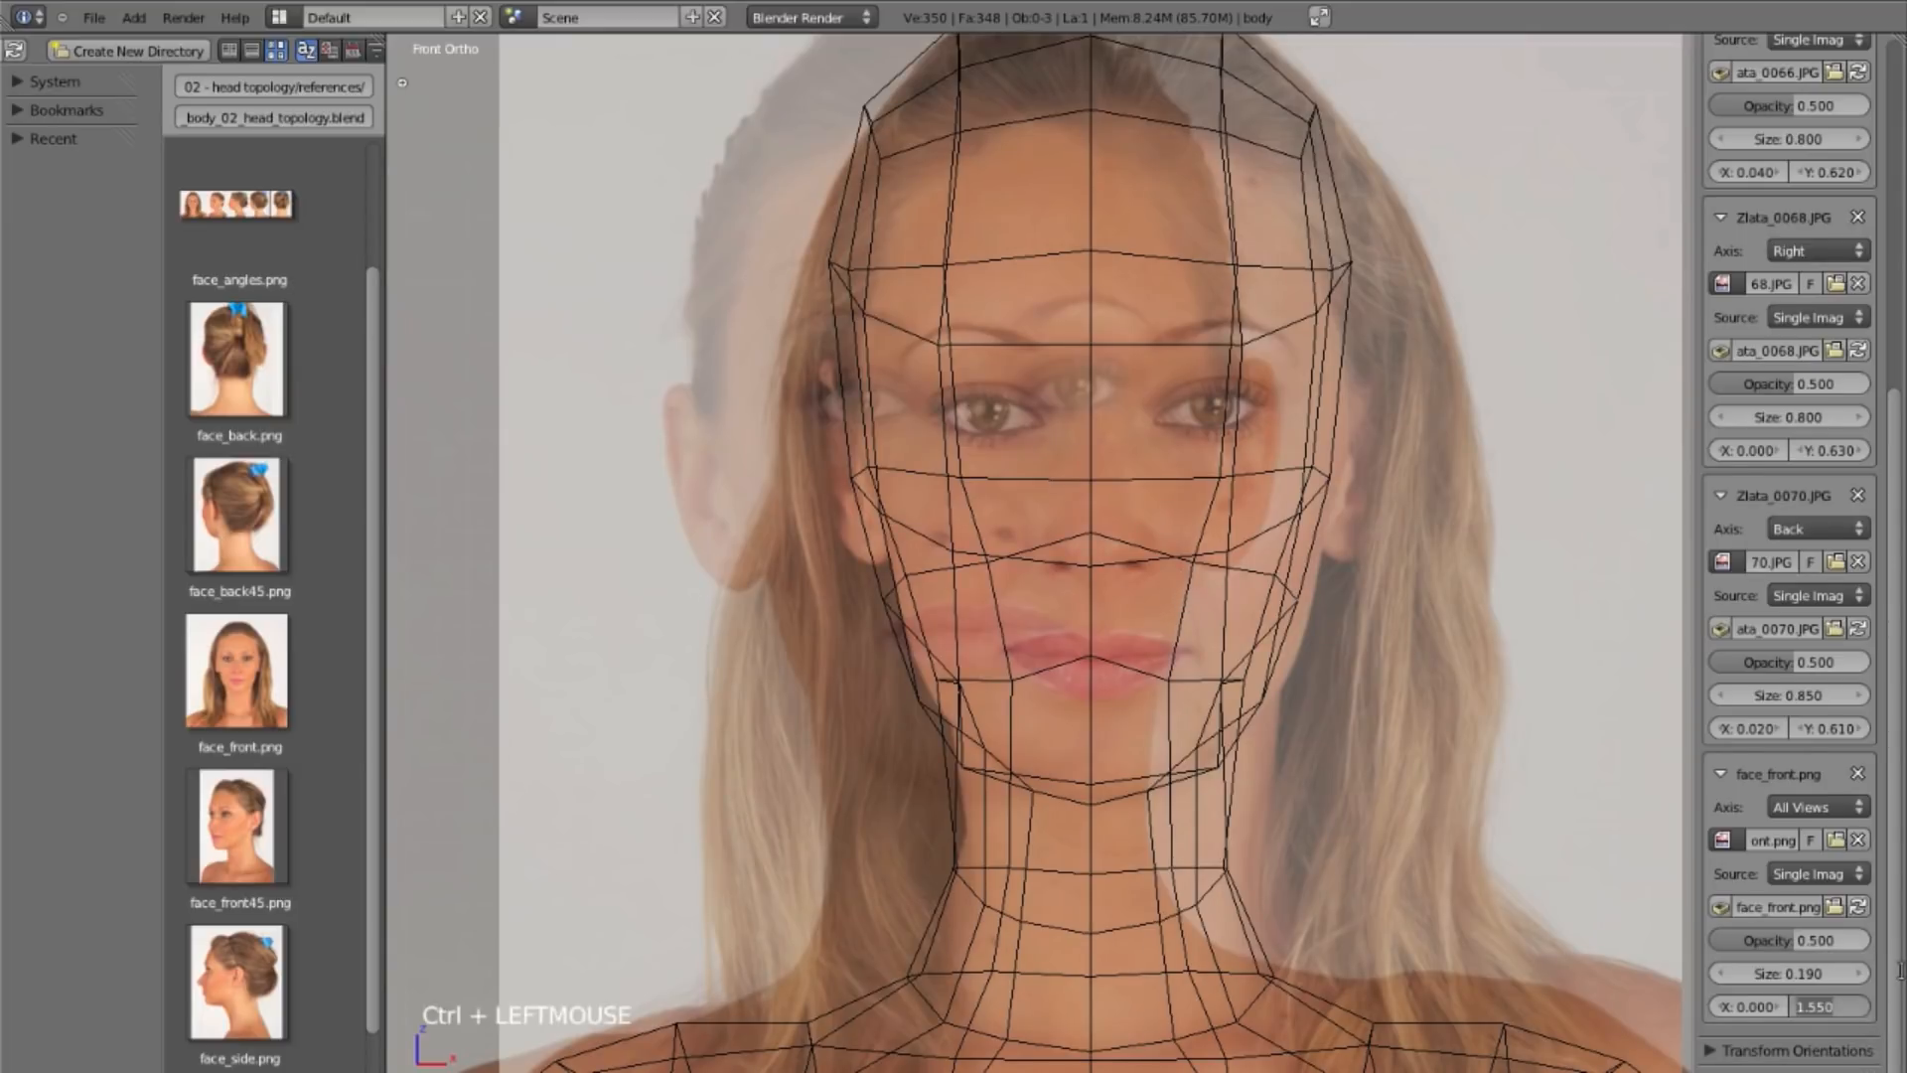
type("1.5")
key("Return")
double_click(1859, 1003, "ctrl")
type("1.56")
key("Return")
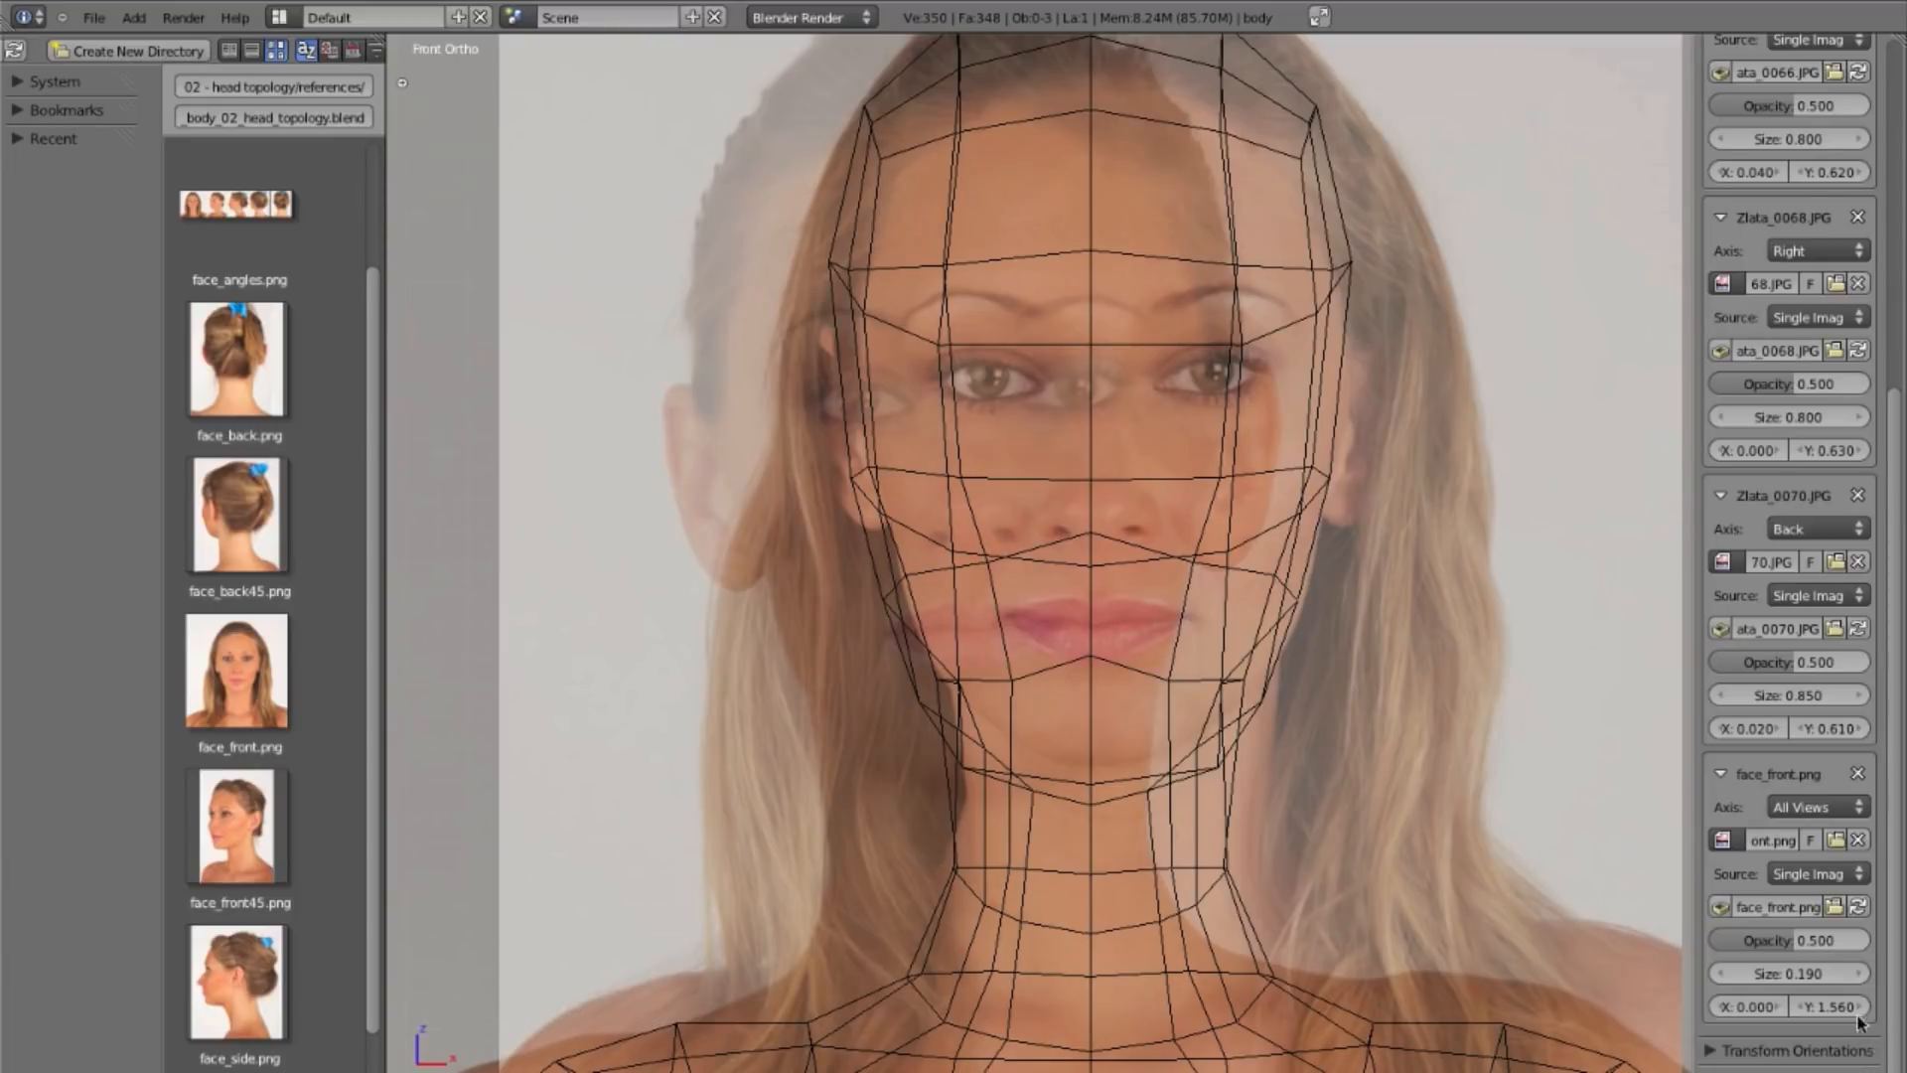
Step: Set the face_front.png background's Y offset to 1.555 and check its alignment in solid and wireframe display
double_click(1857, 1006, "ctrl")
type("1.55")
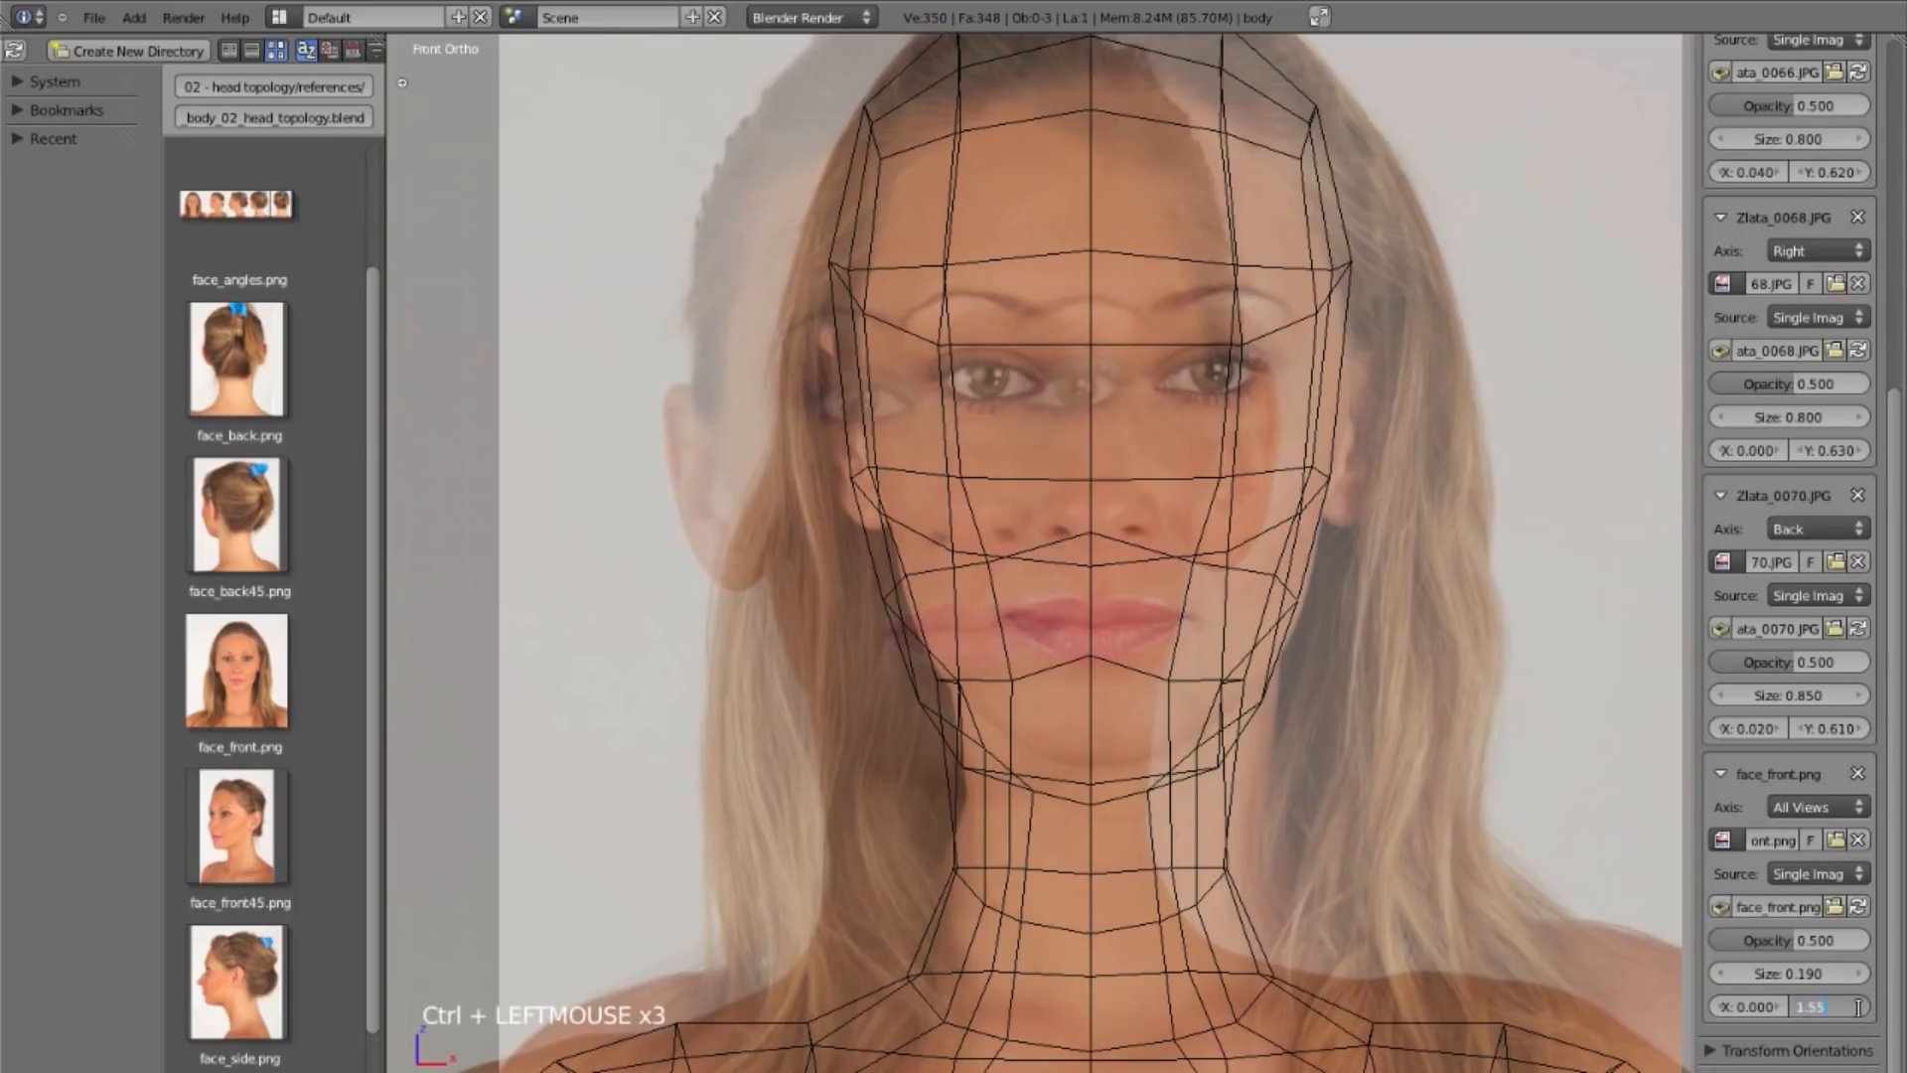
type("5")
key("Return")
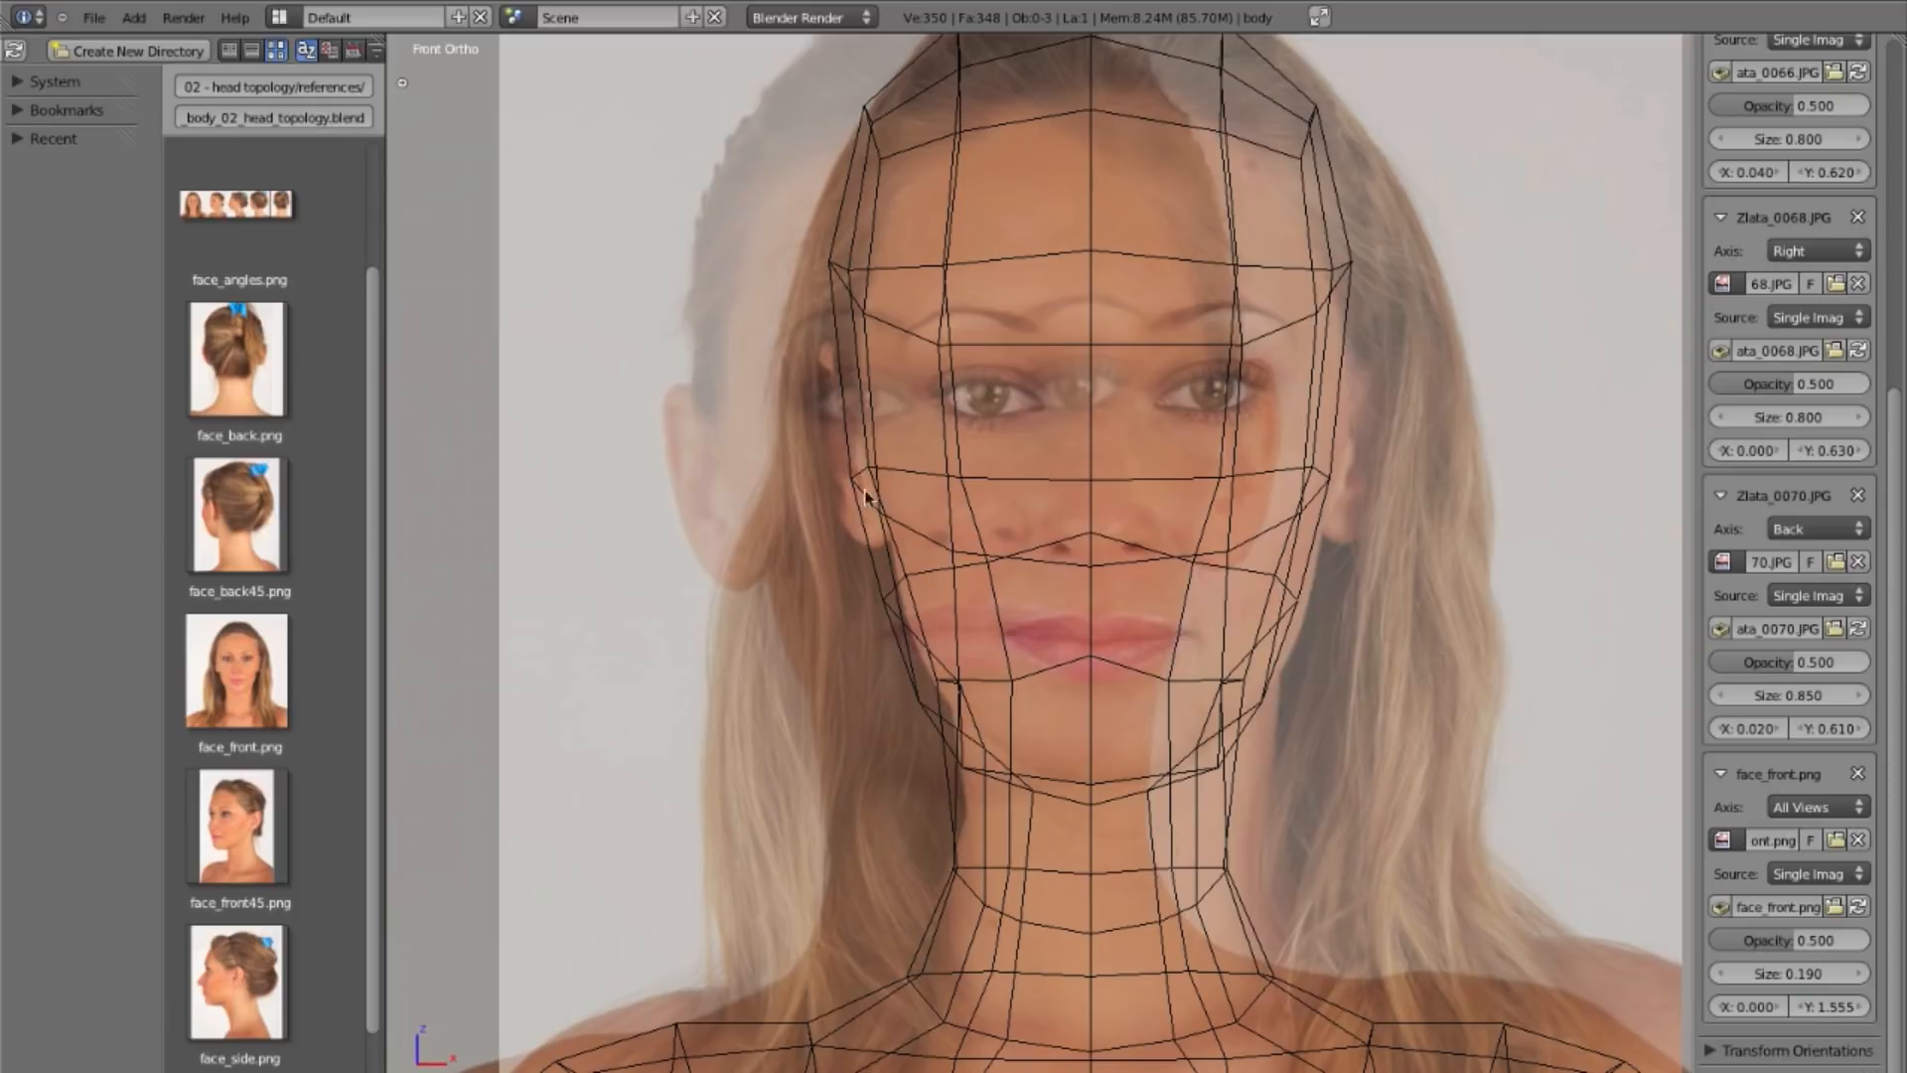
key("z")
key("z")
middle_click_drag(1421, 888, 1424, 812, "ctrl")
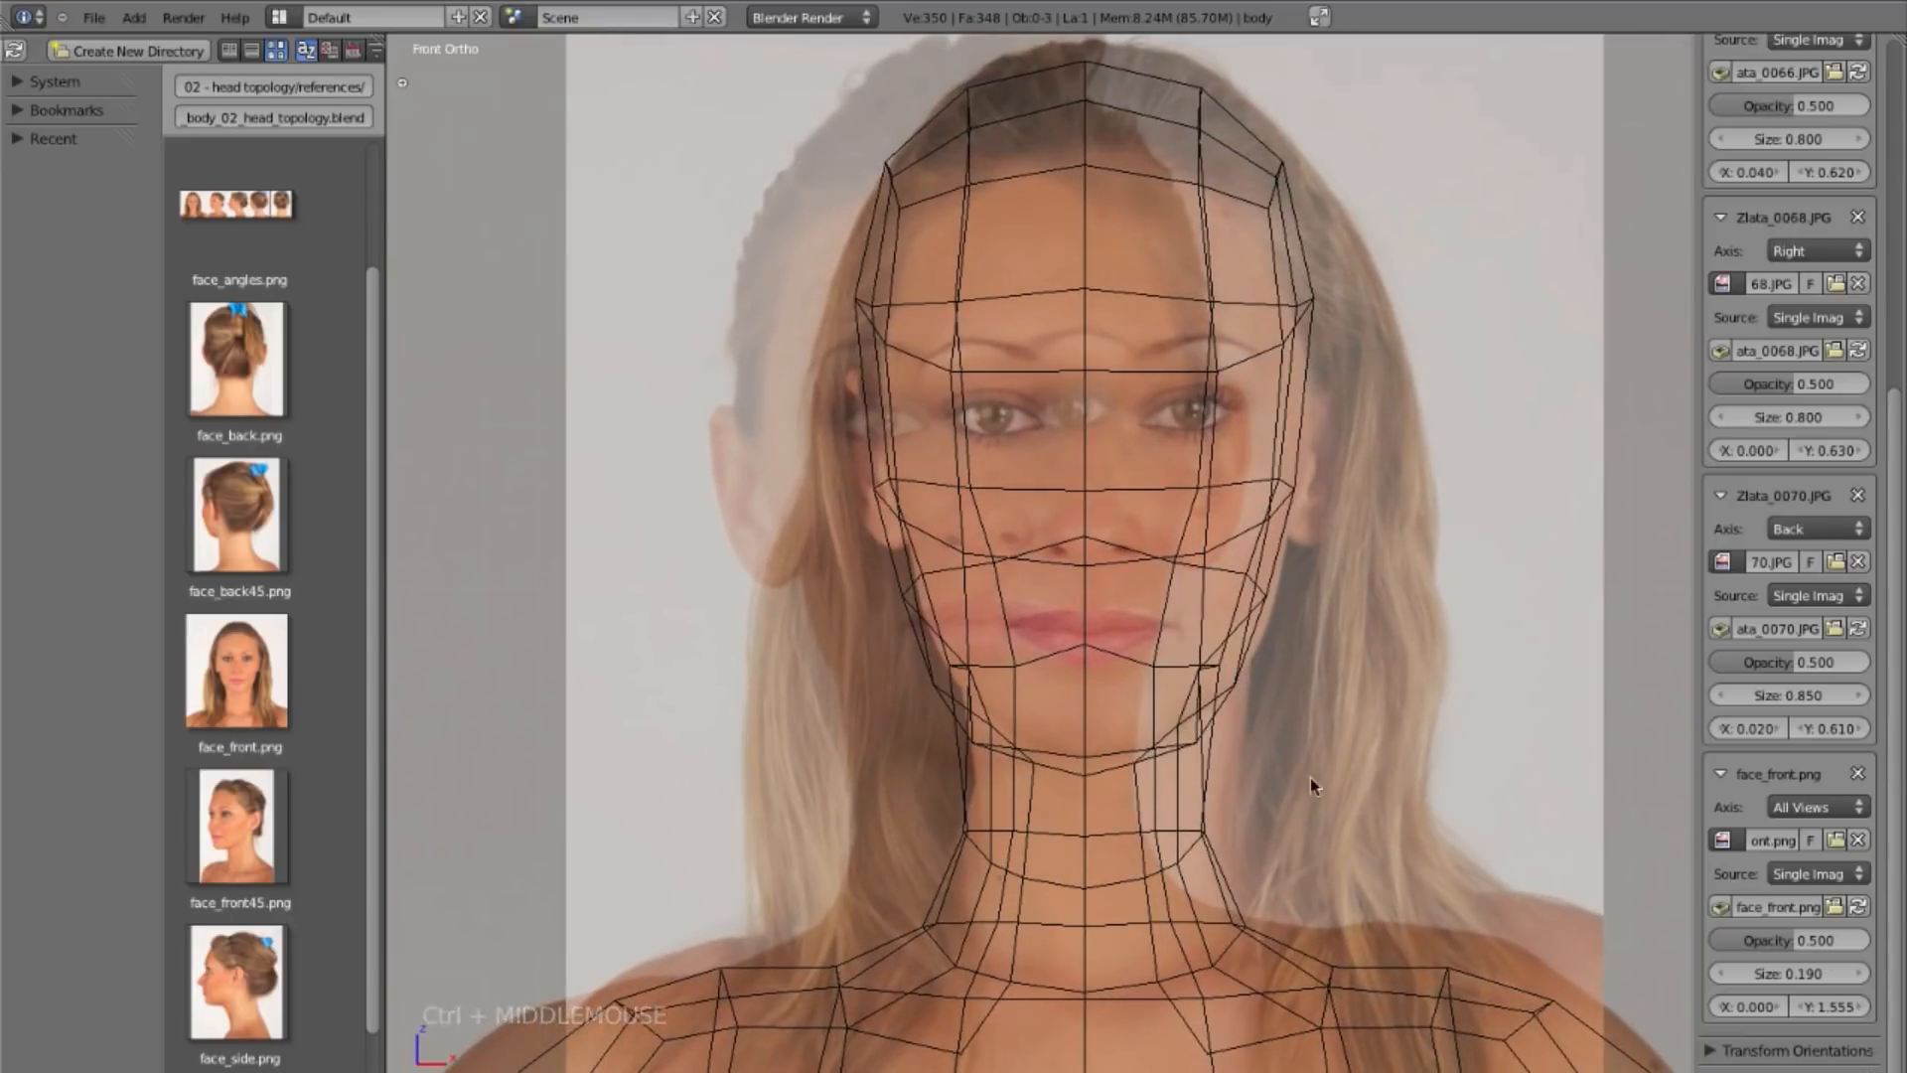
middle_click_drag(1308, 766, 1315, 824, "ctrl")
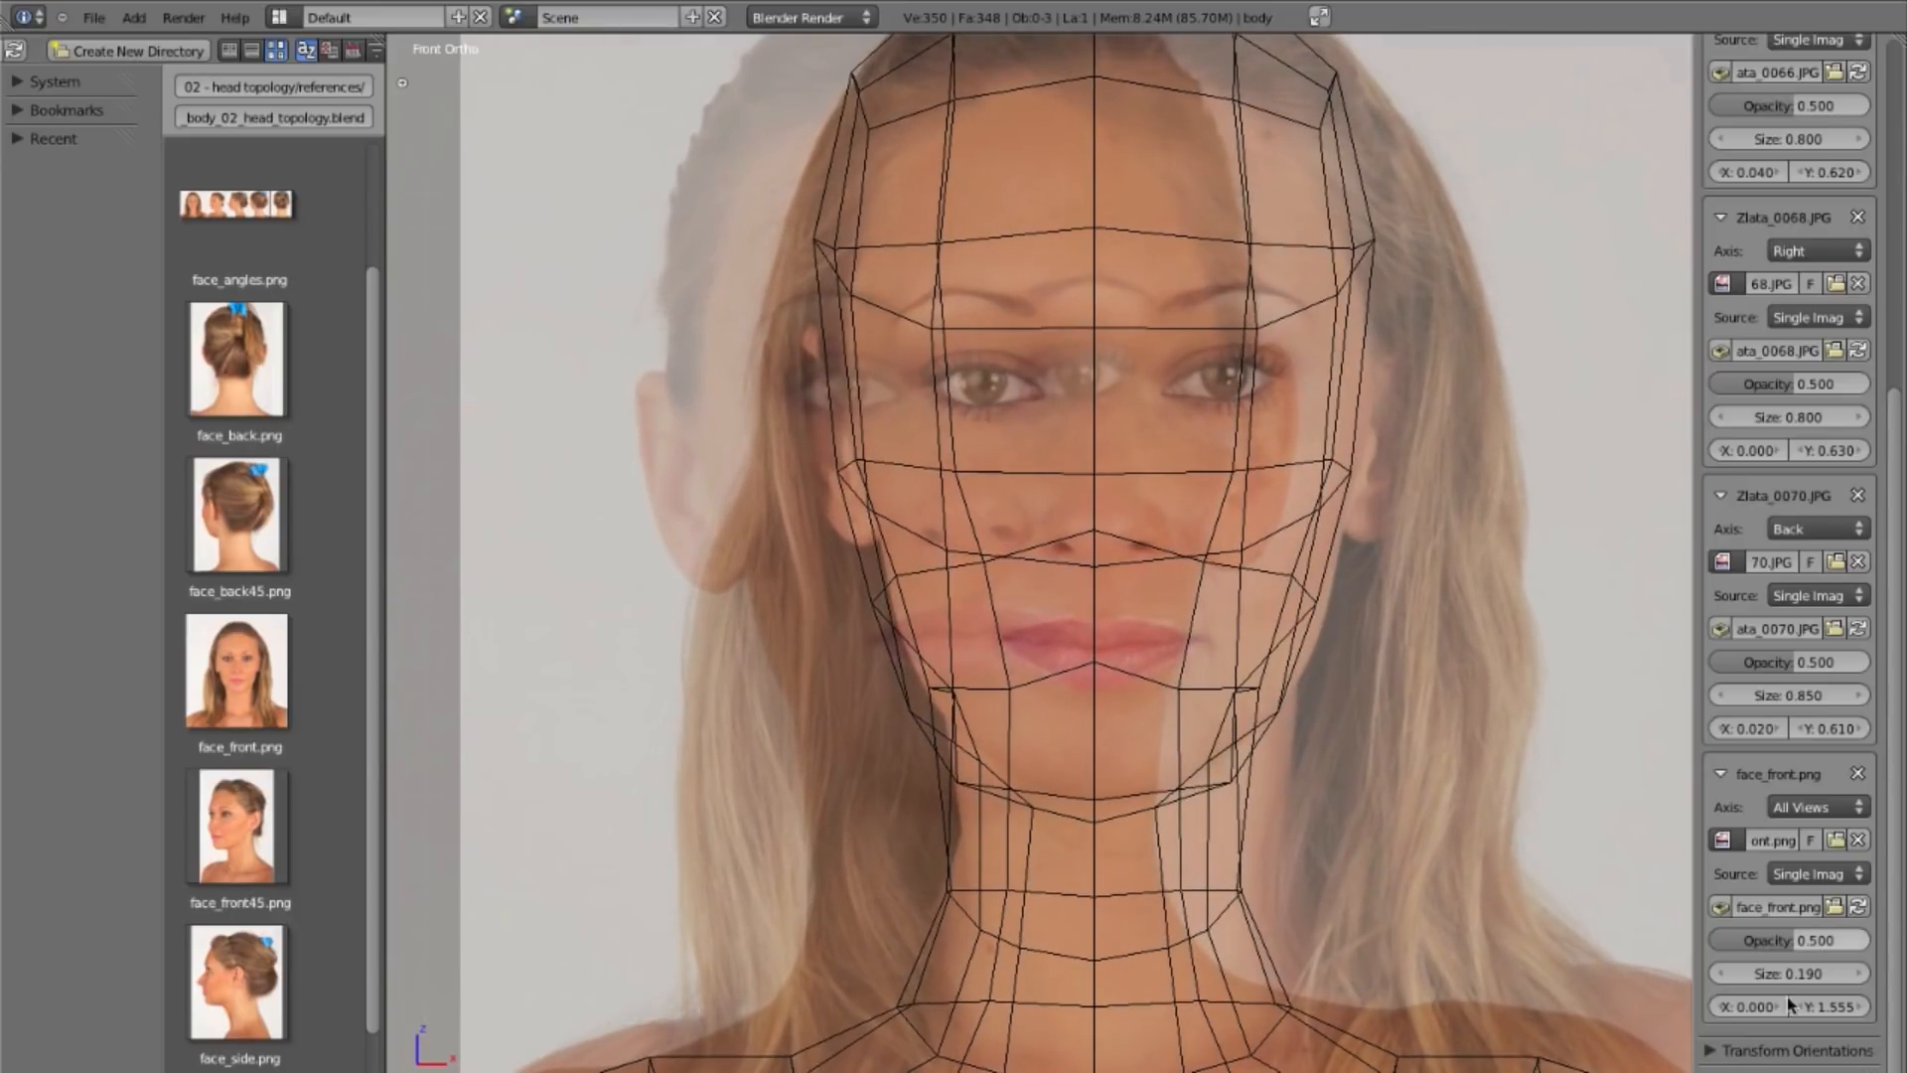
Step: Shift the face_front.png background to an X offset of 0.1 to compare it side by side with the body photo
left_click_drag(1787, 1001, 1794, 994, "shift")
middle_click_drag(1348, 777, 1107, 442, "shift")
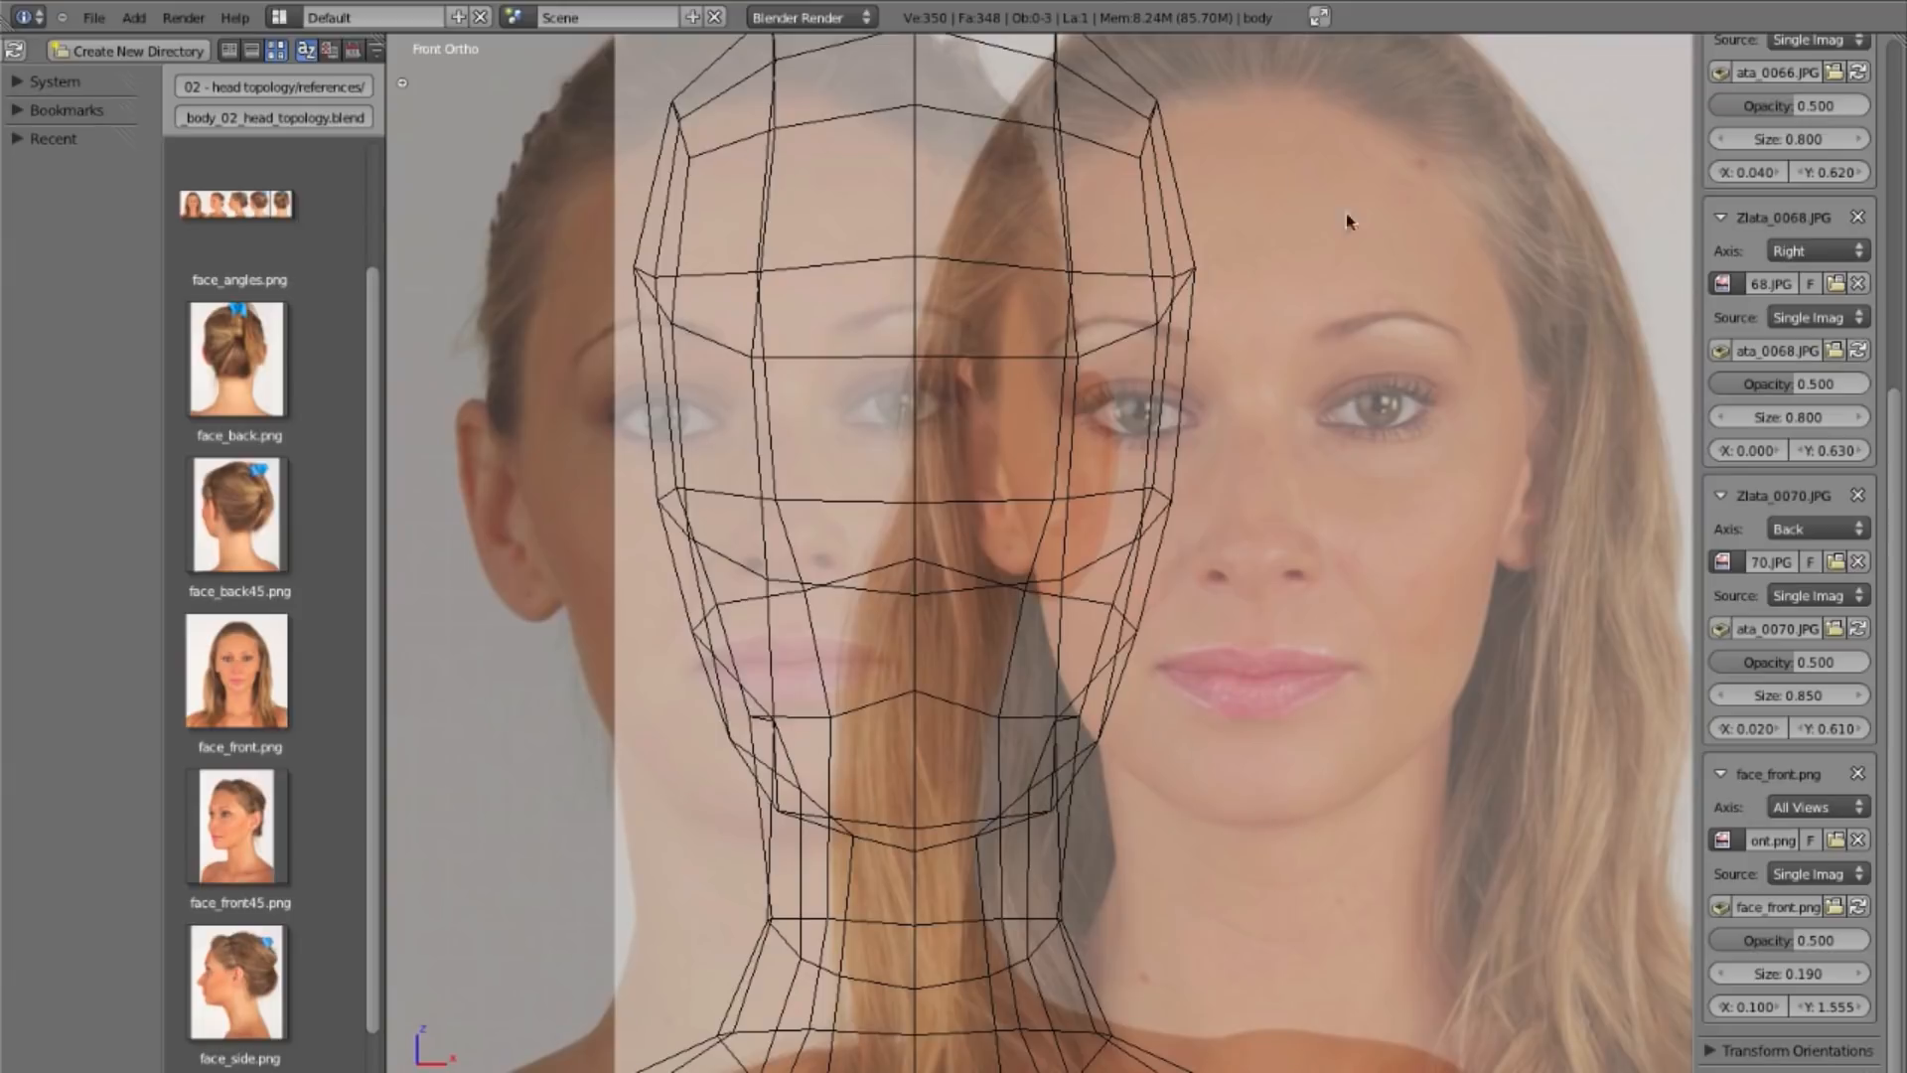
middle_click_drag(1439, 771, 1471, 630, "ctrl")
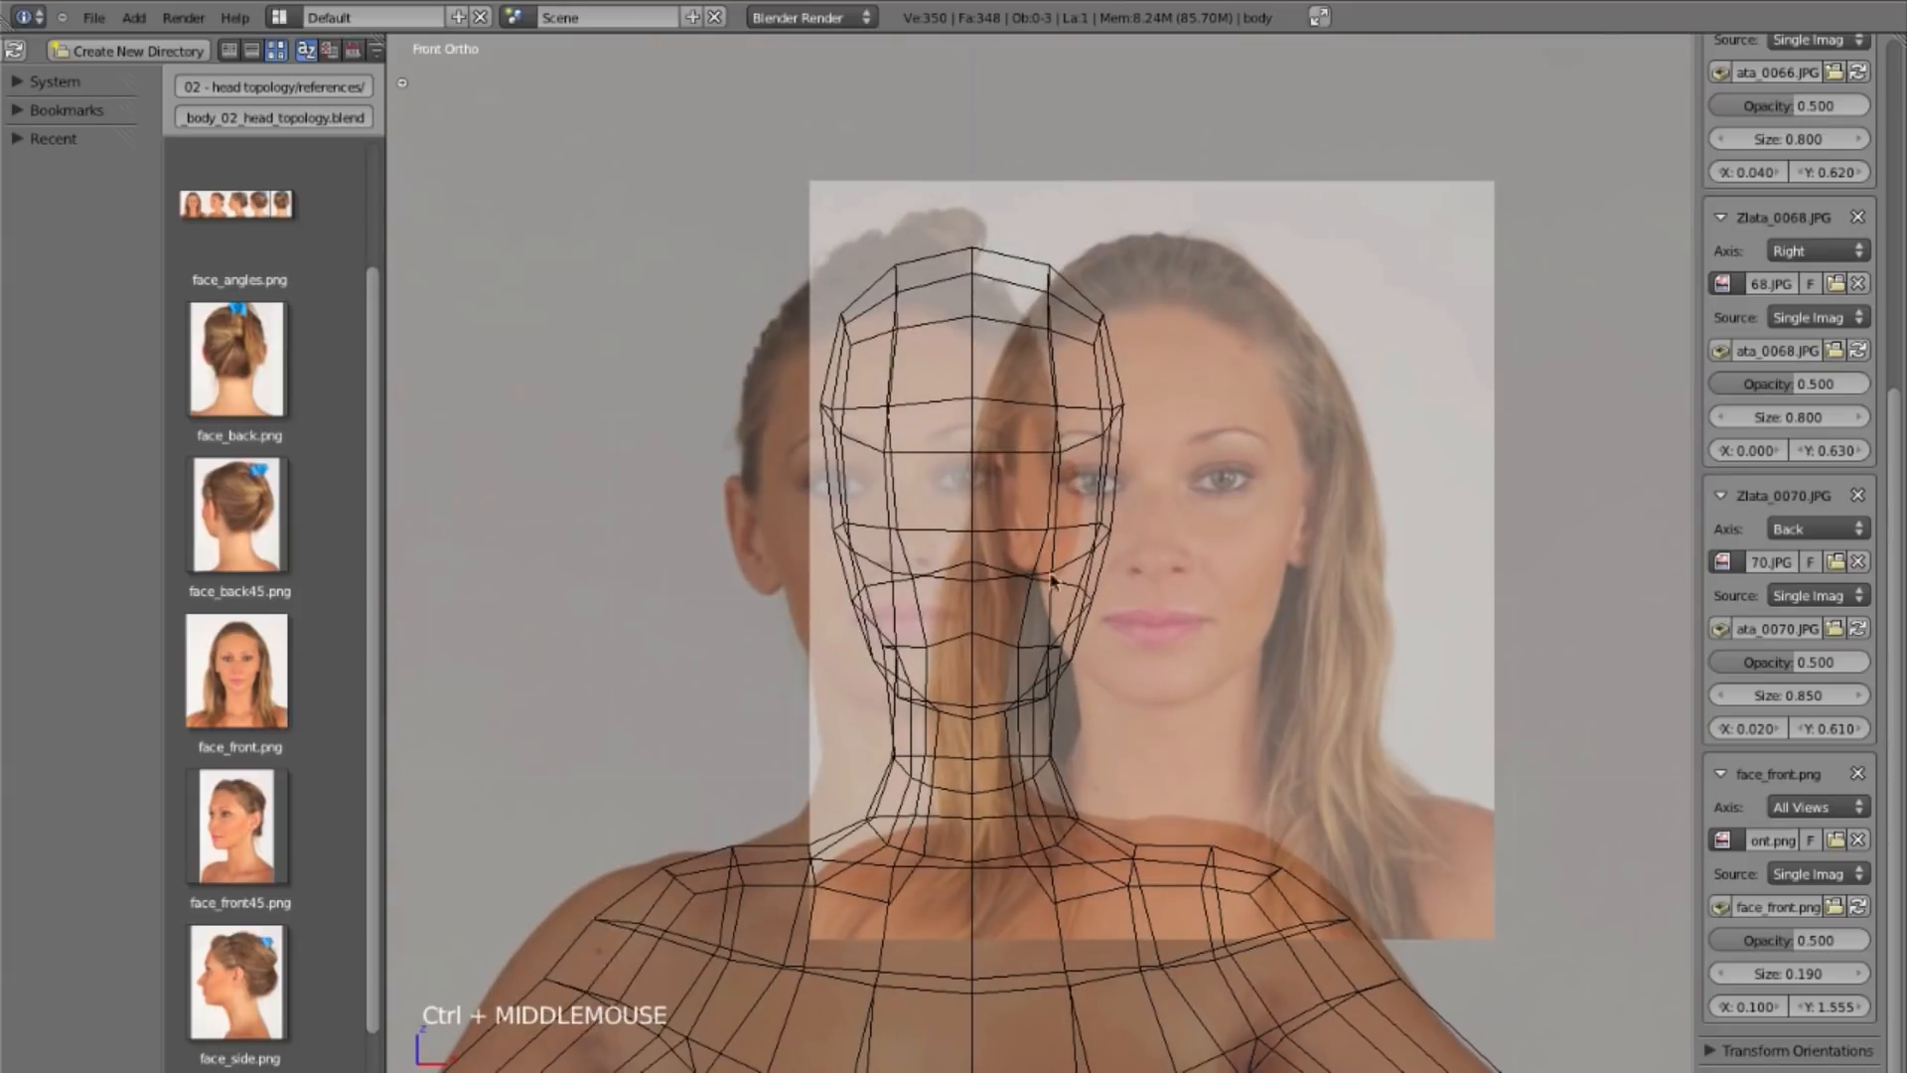
middle_click_drag(1311, 745, 1431, 832, "ctrl")
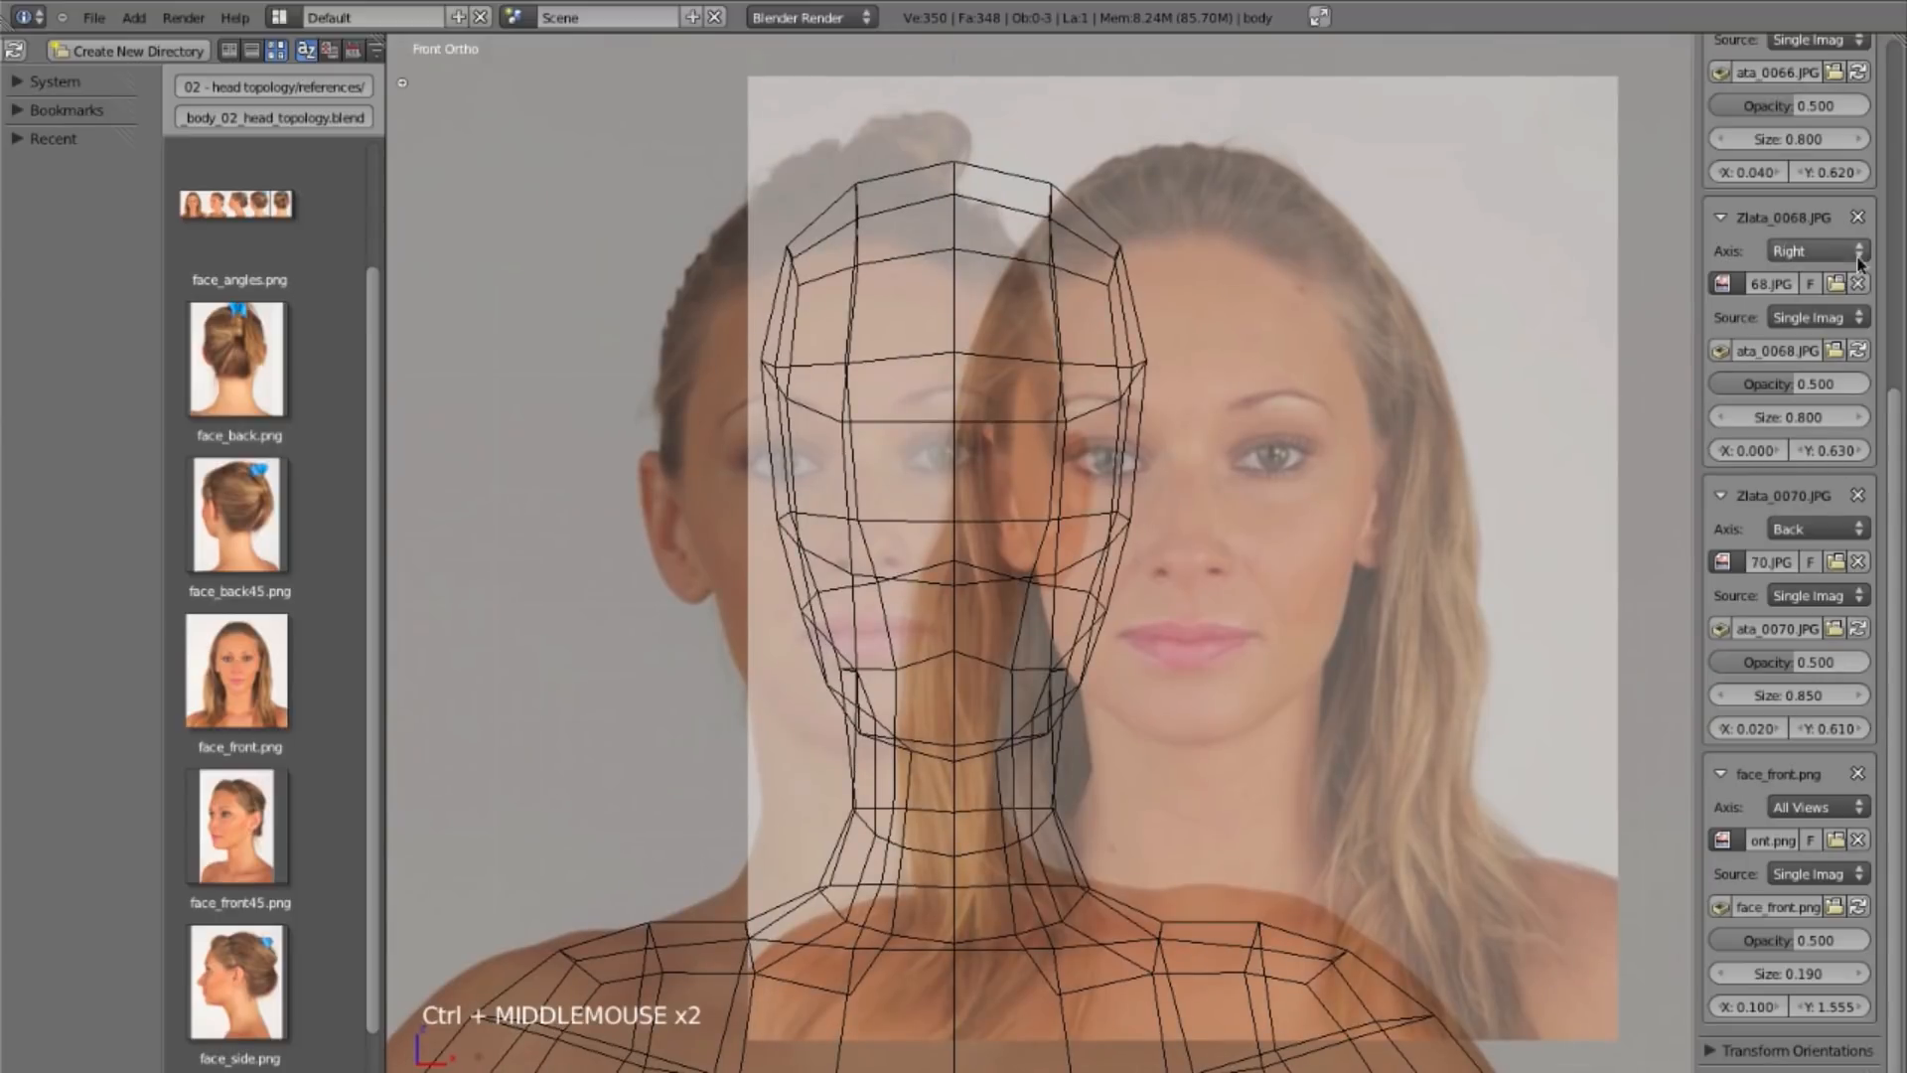
Step: Set the opacity of the Front-axis body background image to 0 and collapse its settings
middle_click_drag(1834, 256, 1777, 254)
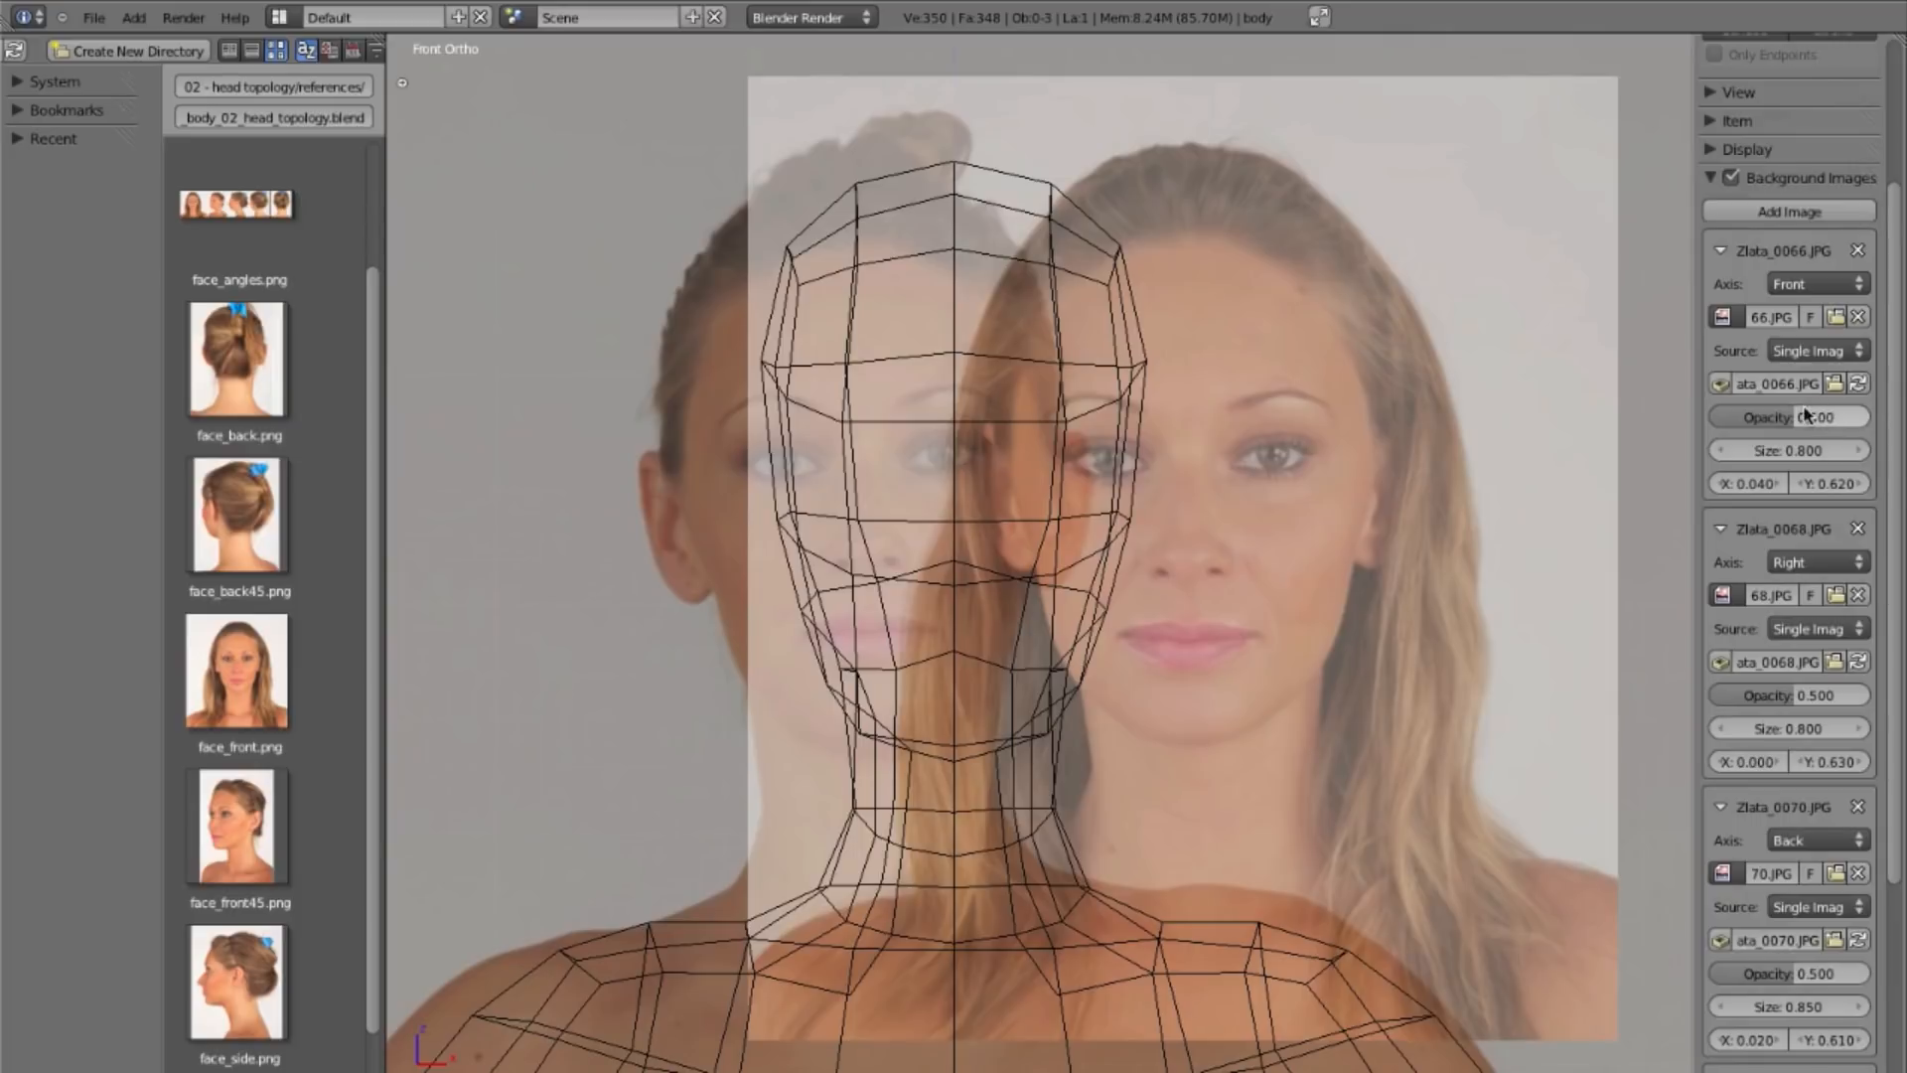
left_click(1732, 177)
left_click(1733, 177)
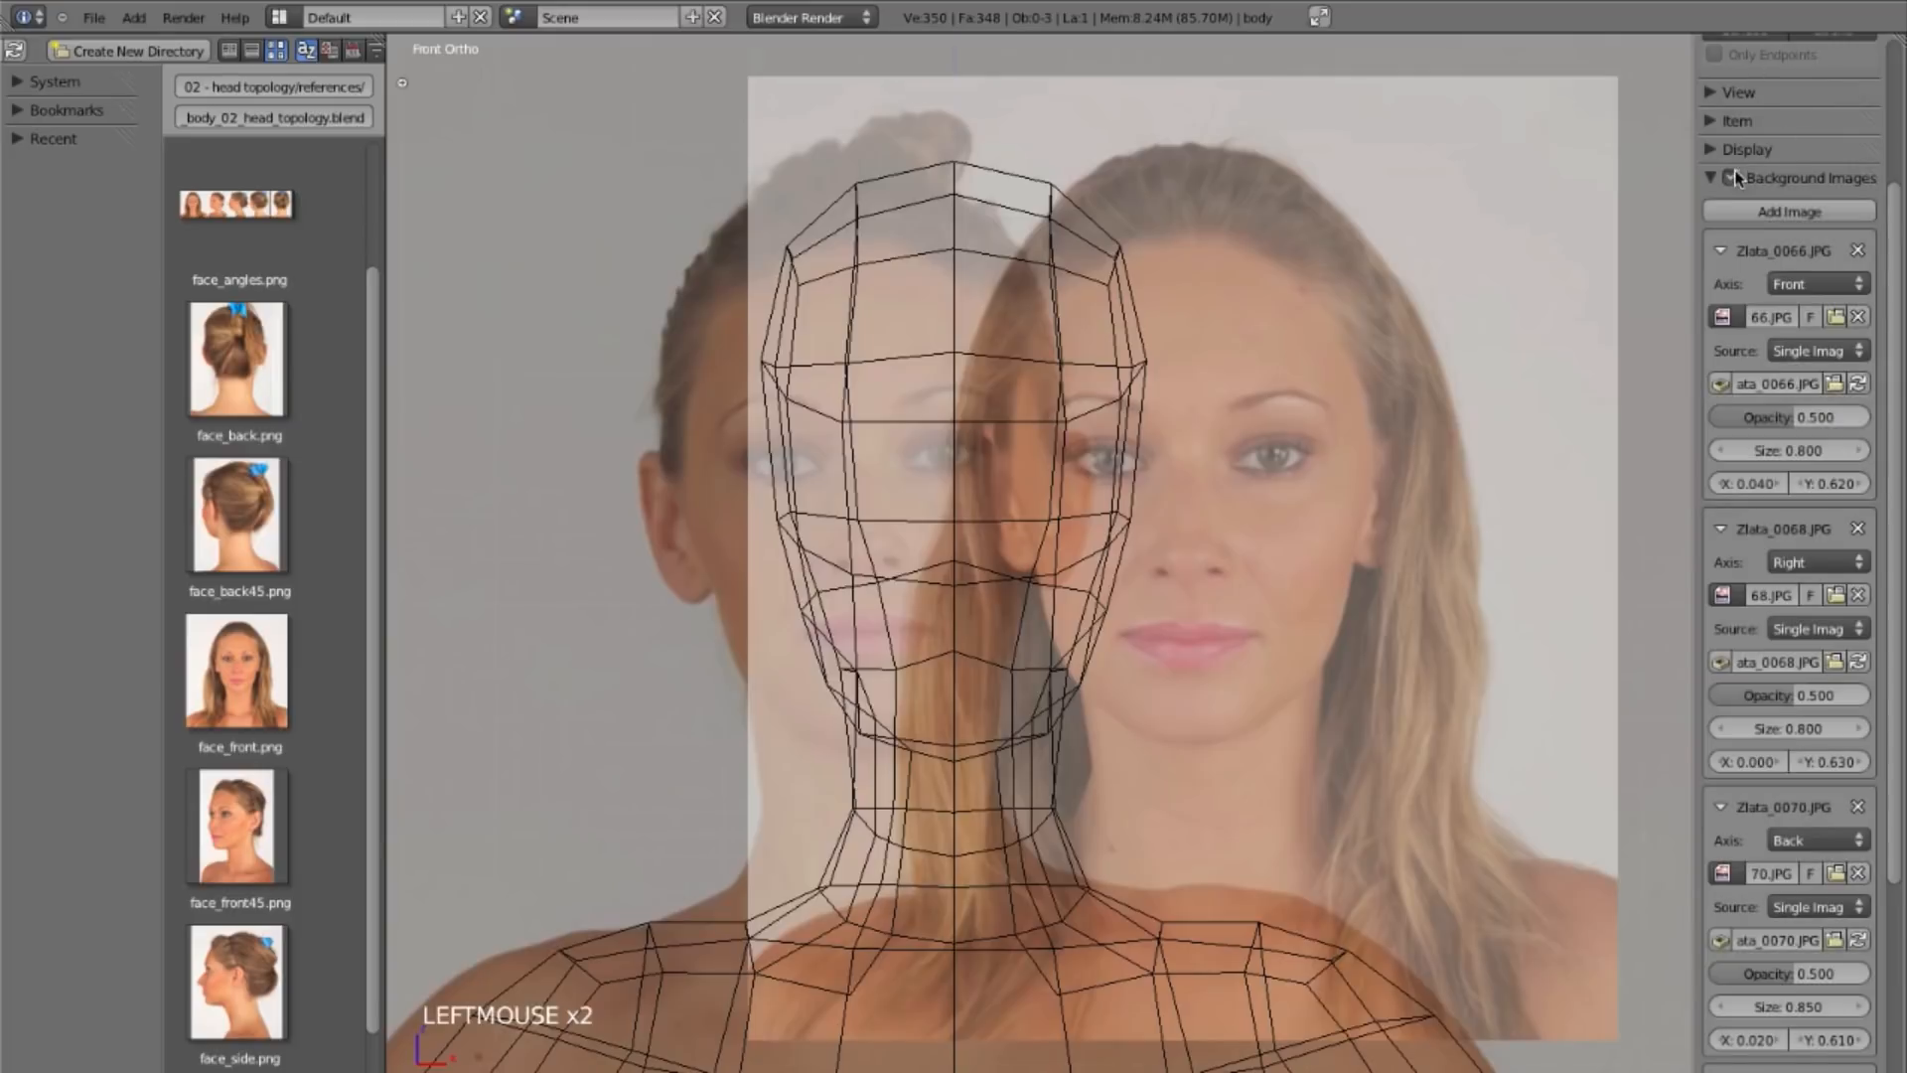
left_click_drag(1827, 420, 1567, 458)
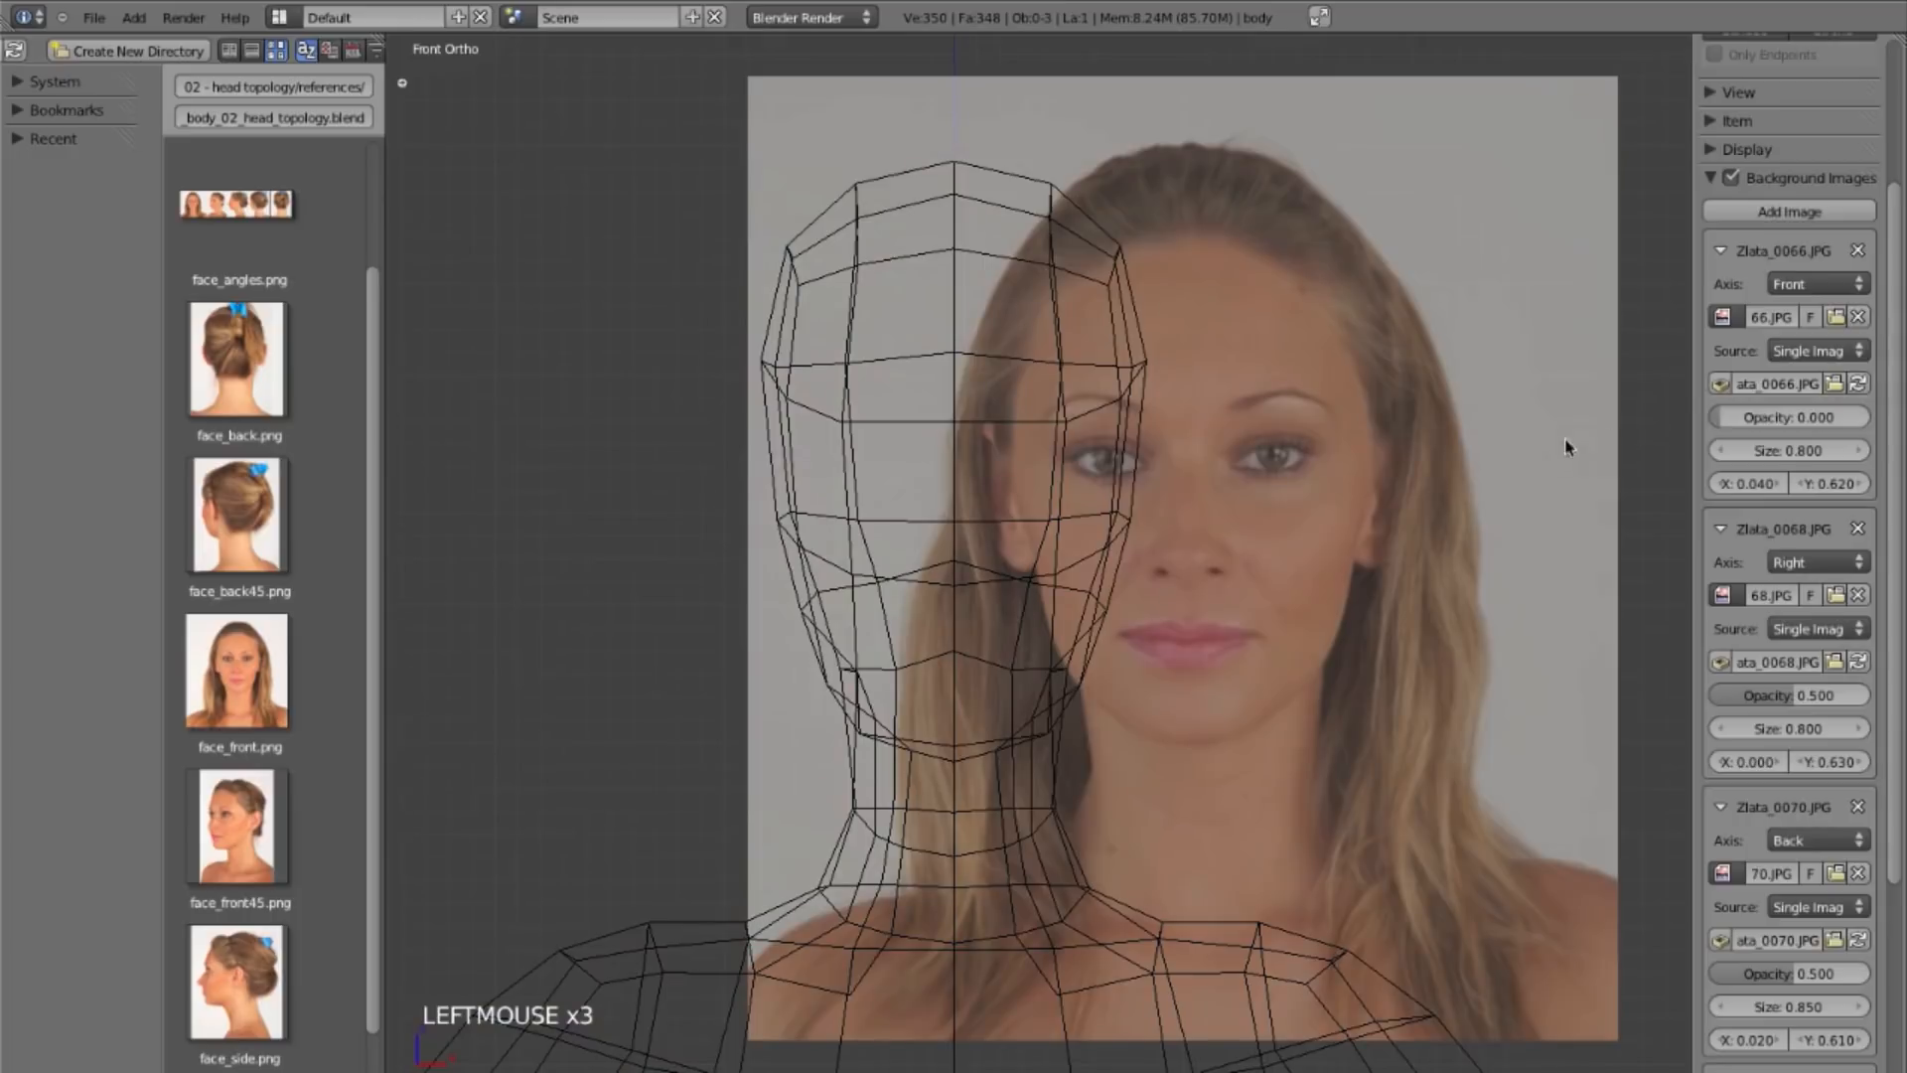
left_click(1721, 252)
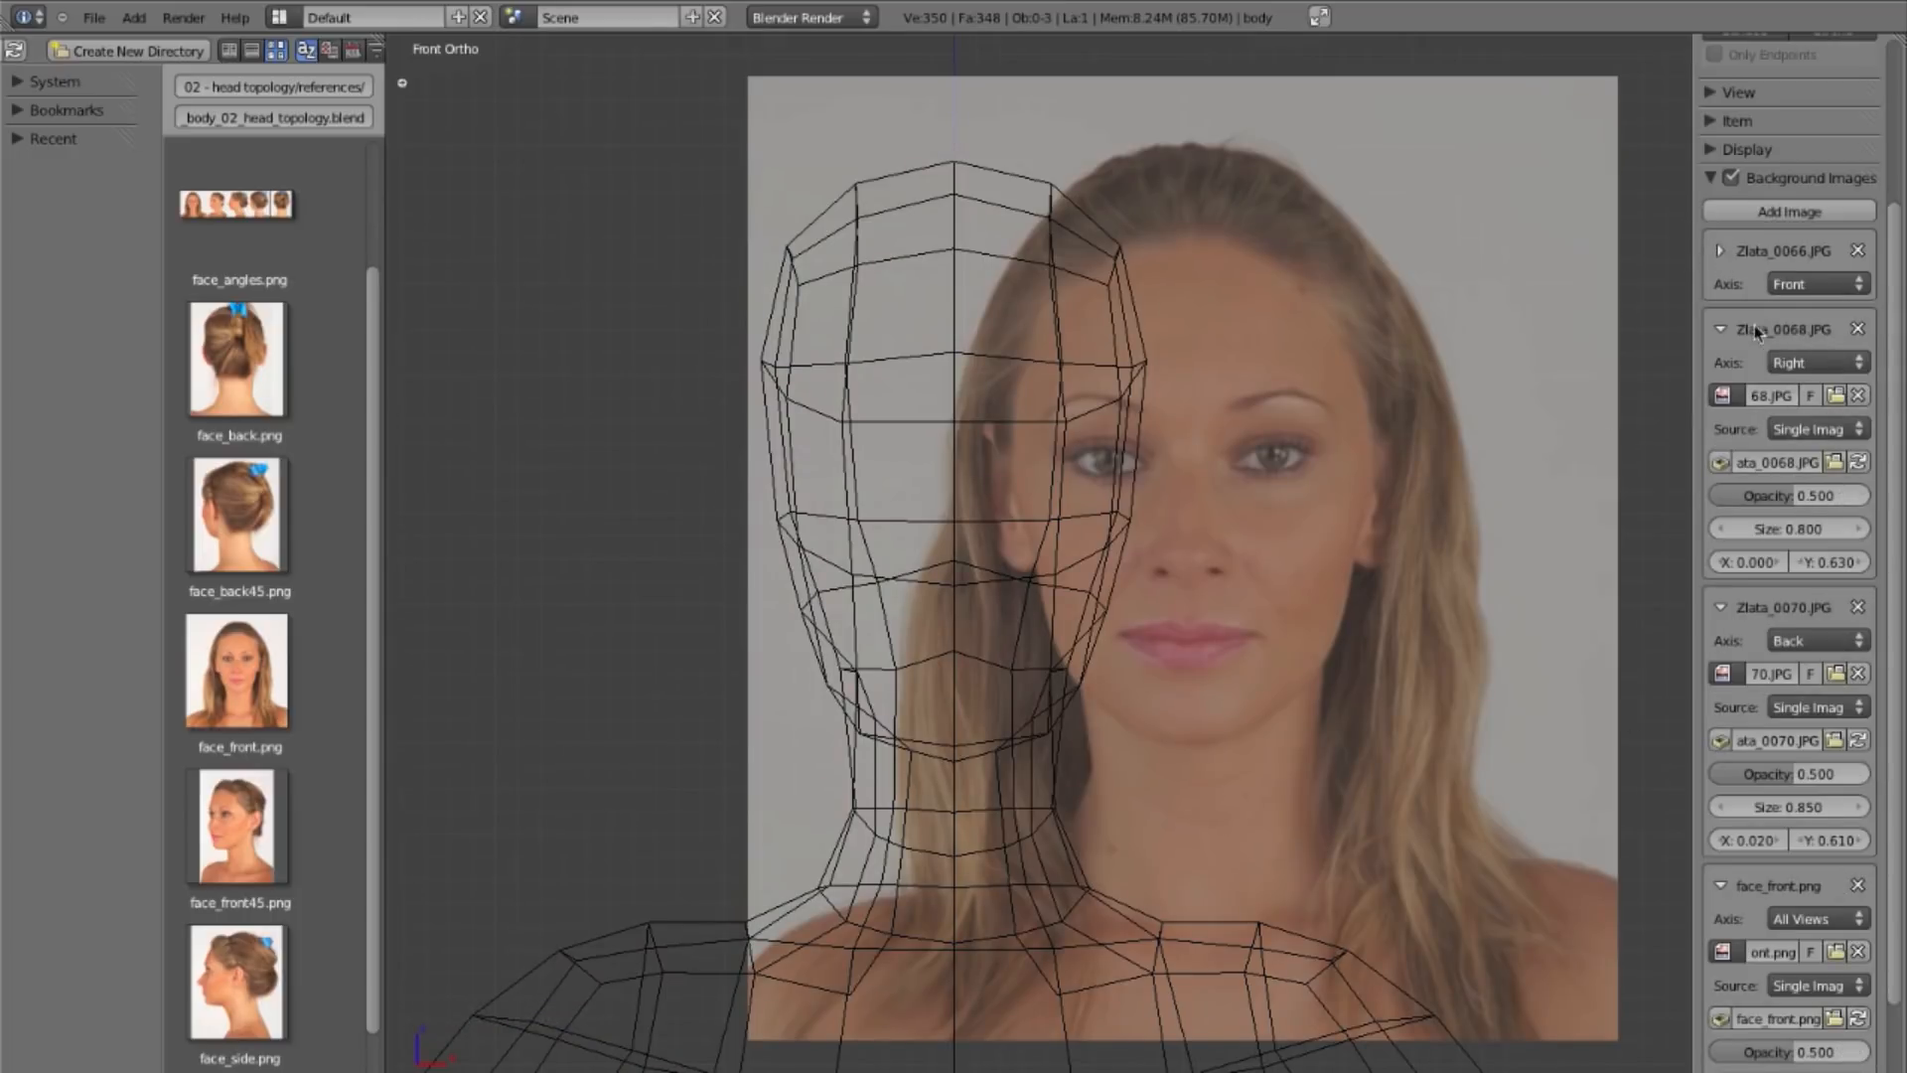
Step: Save the file and reset the face_front.png background's X offset to 0
left_click_drag(1898, 898, 1898, 981)
key("ctrl+w")
left_click(1582, 679)
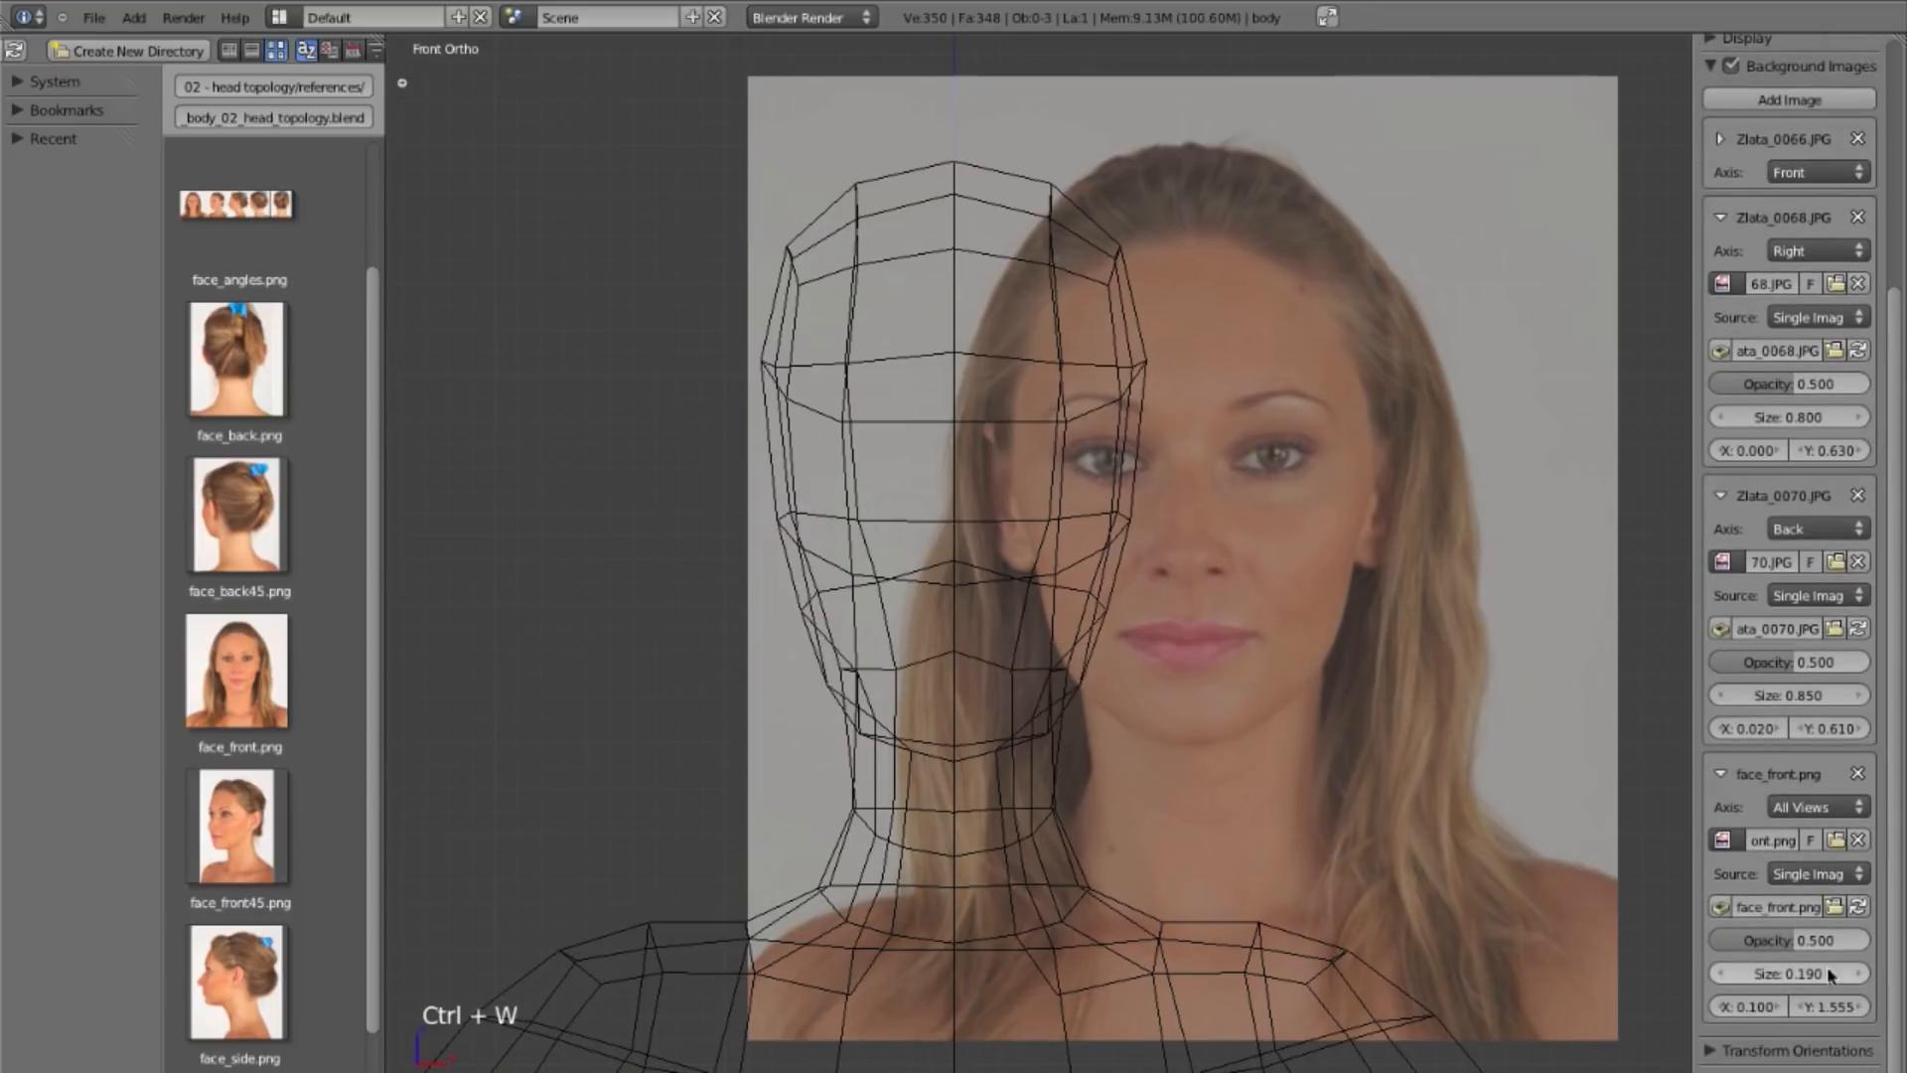
mouse_move(1748, 1006)
left_mouse_down("shift")
mouse_move(1668, 1006)
mouse_move(1756, 1005)
left_mouse_up("shift")
middle_click_drag(1157, 894, 1142, 729, "ctrl")
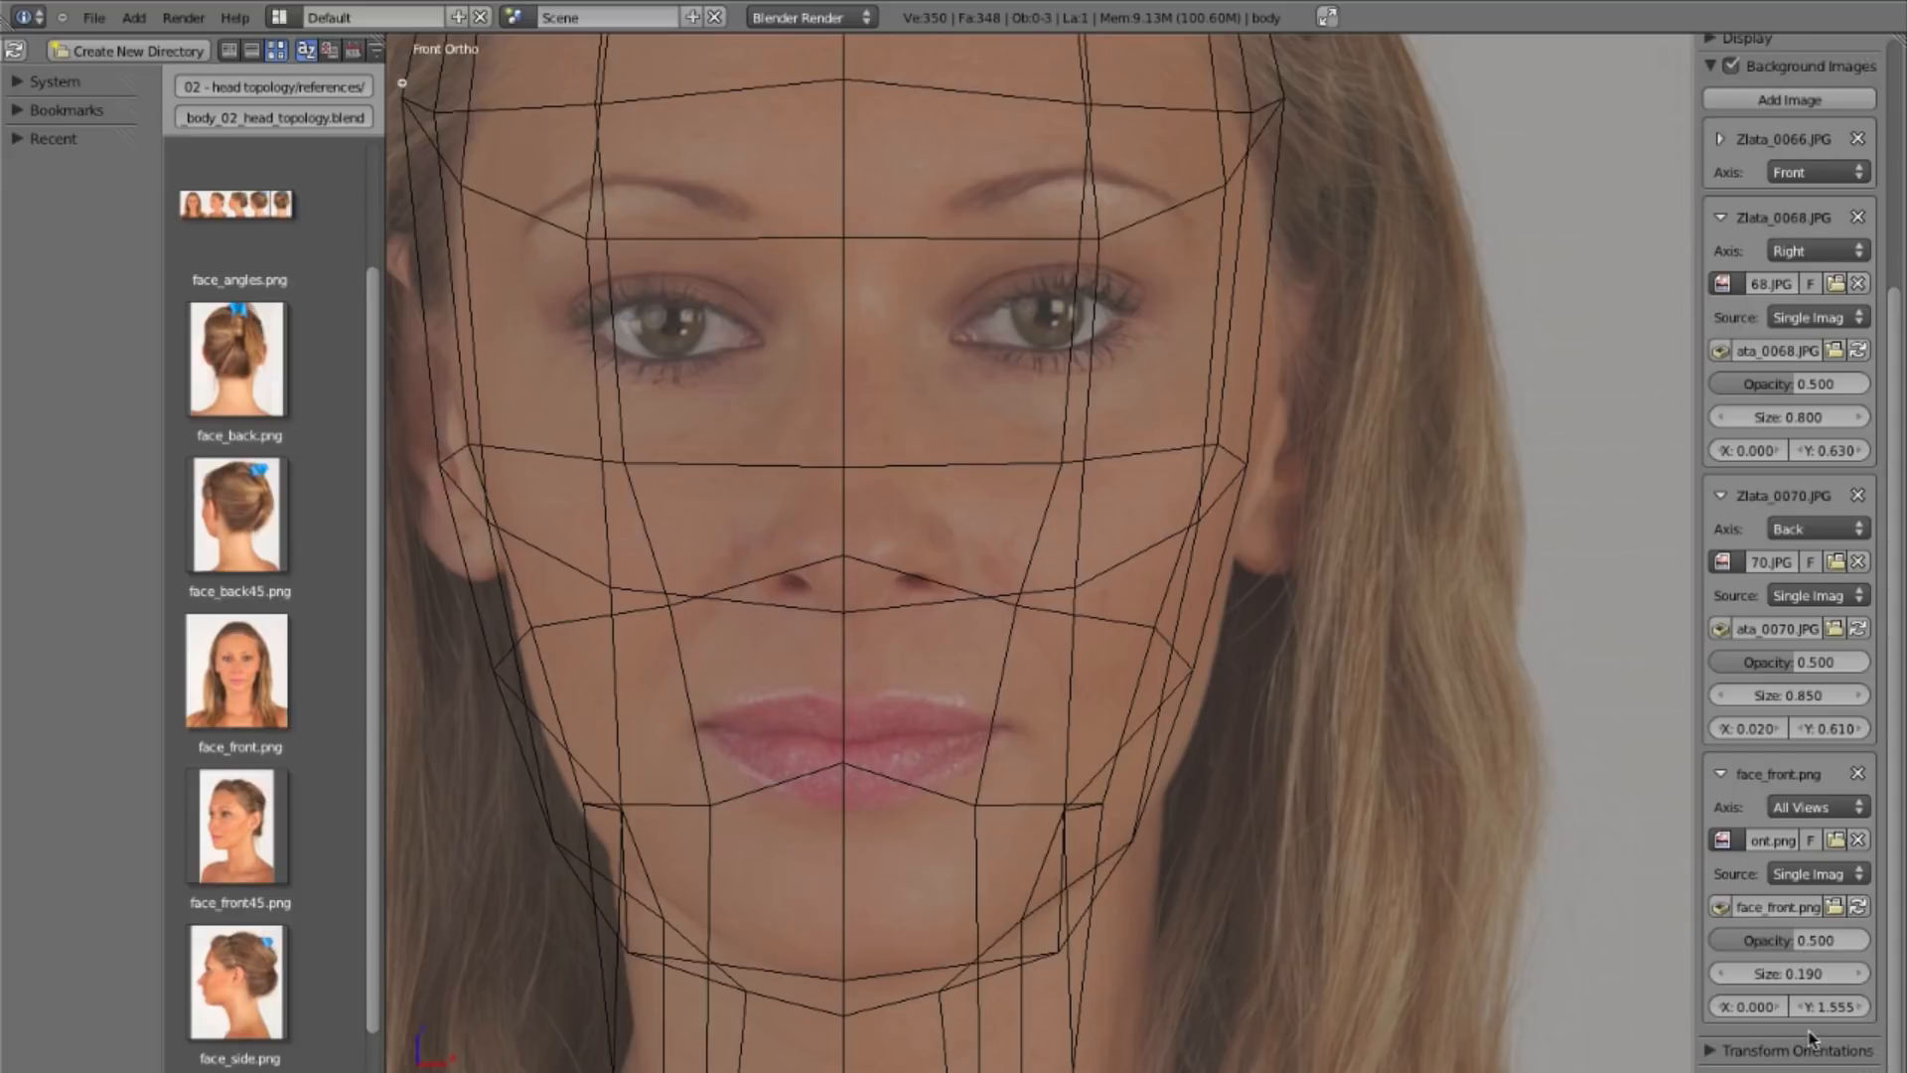
Step: Try X offsets of 0.01 and -0.005 for the face_front.png background
left_click(1781, 1007, "ctrl")
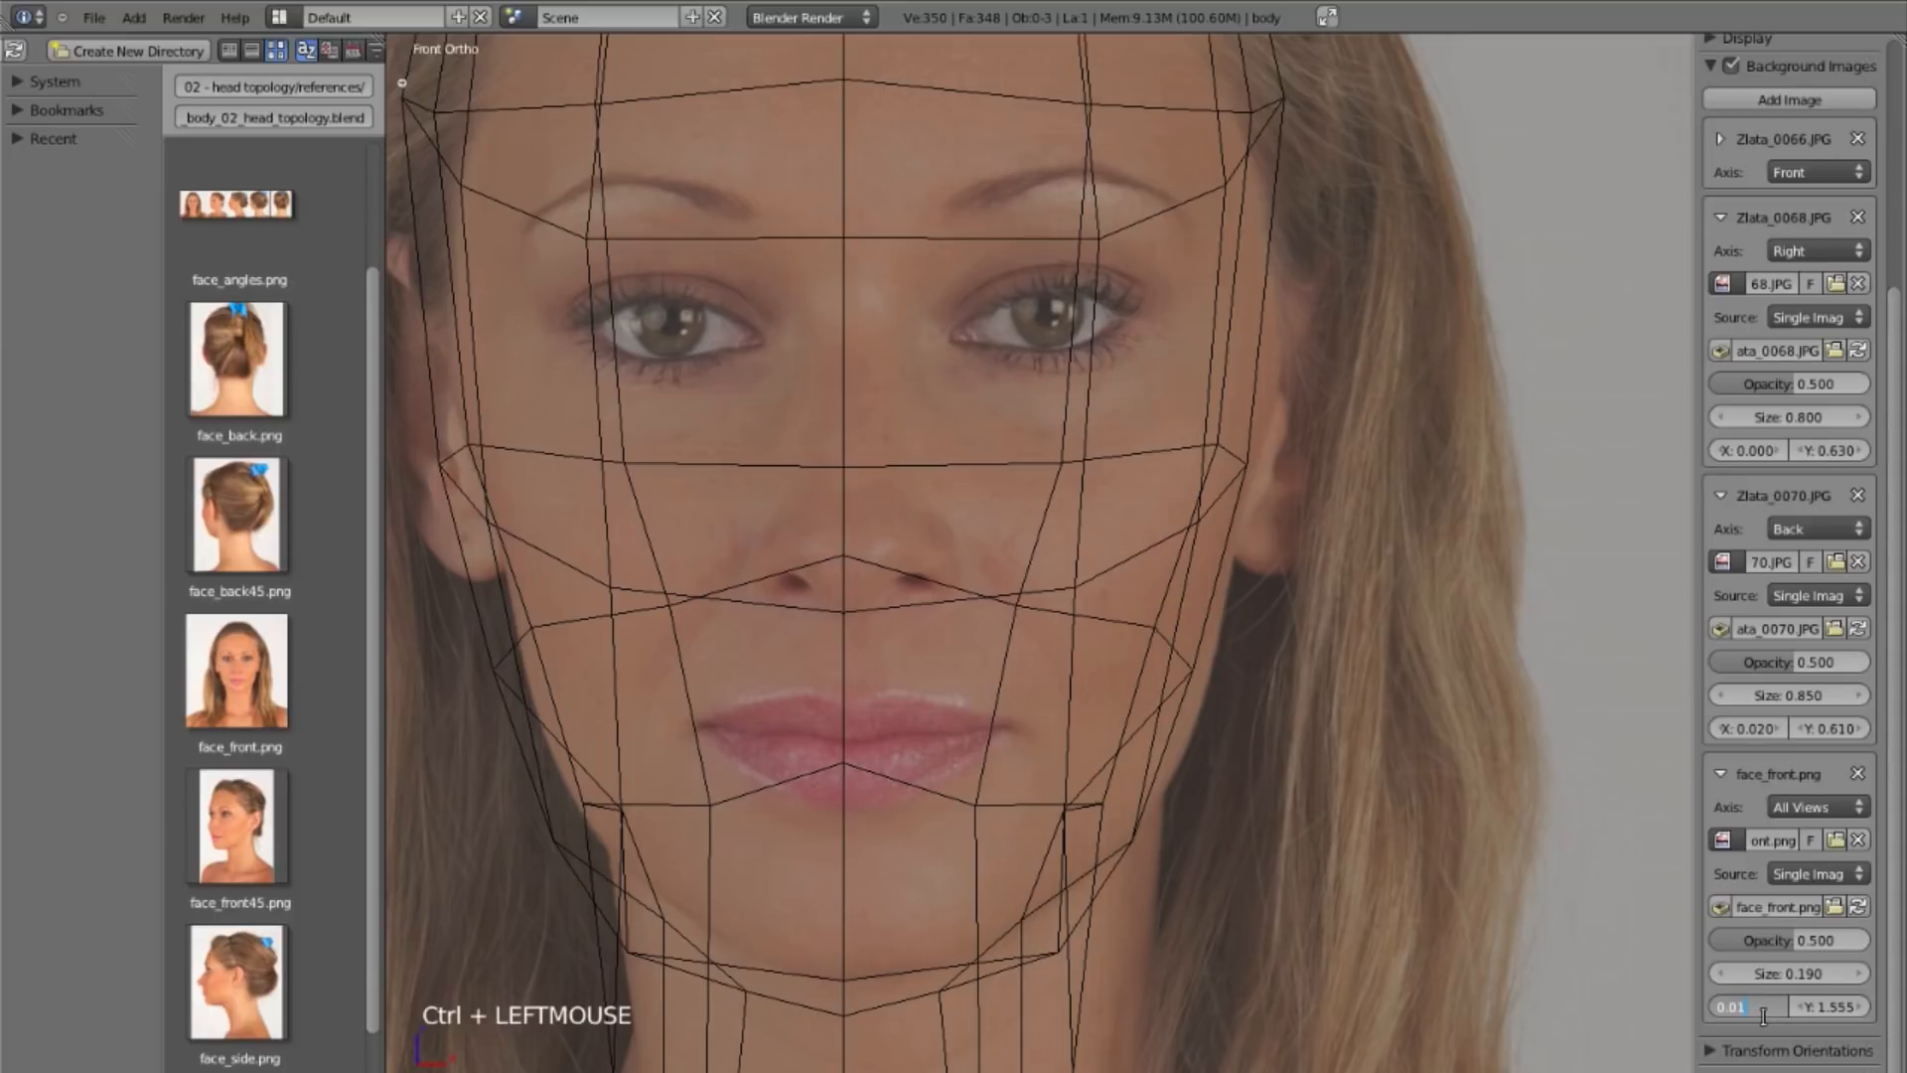
key("Return")
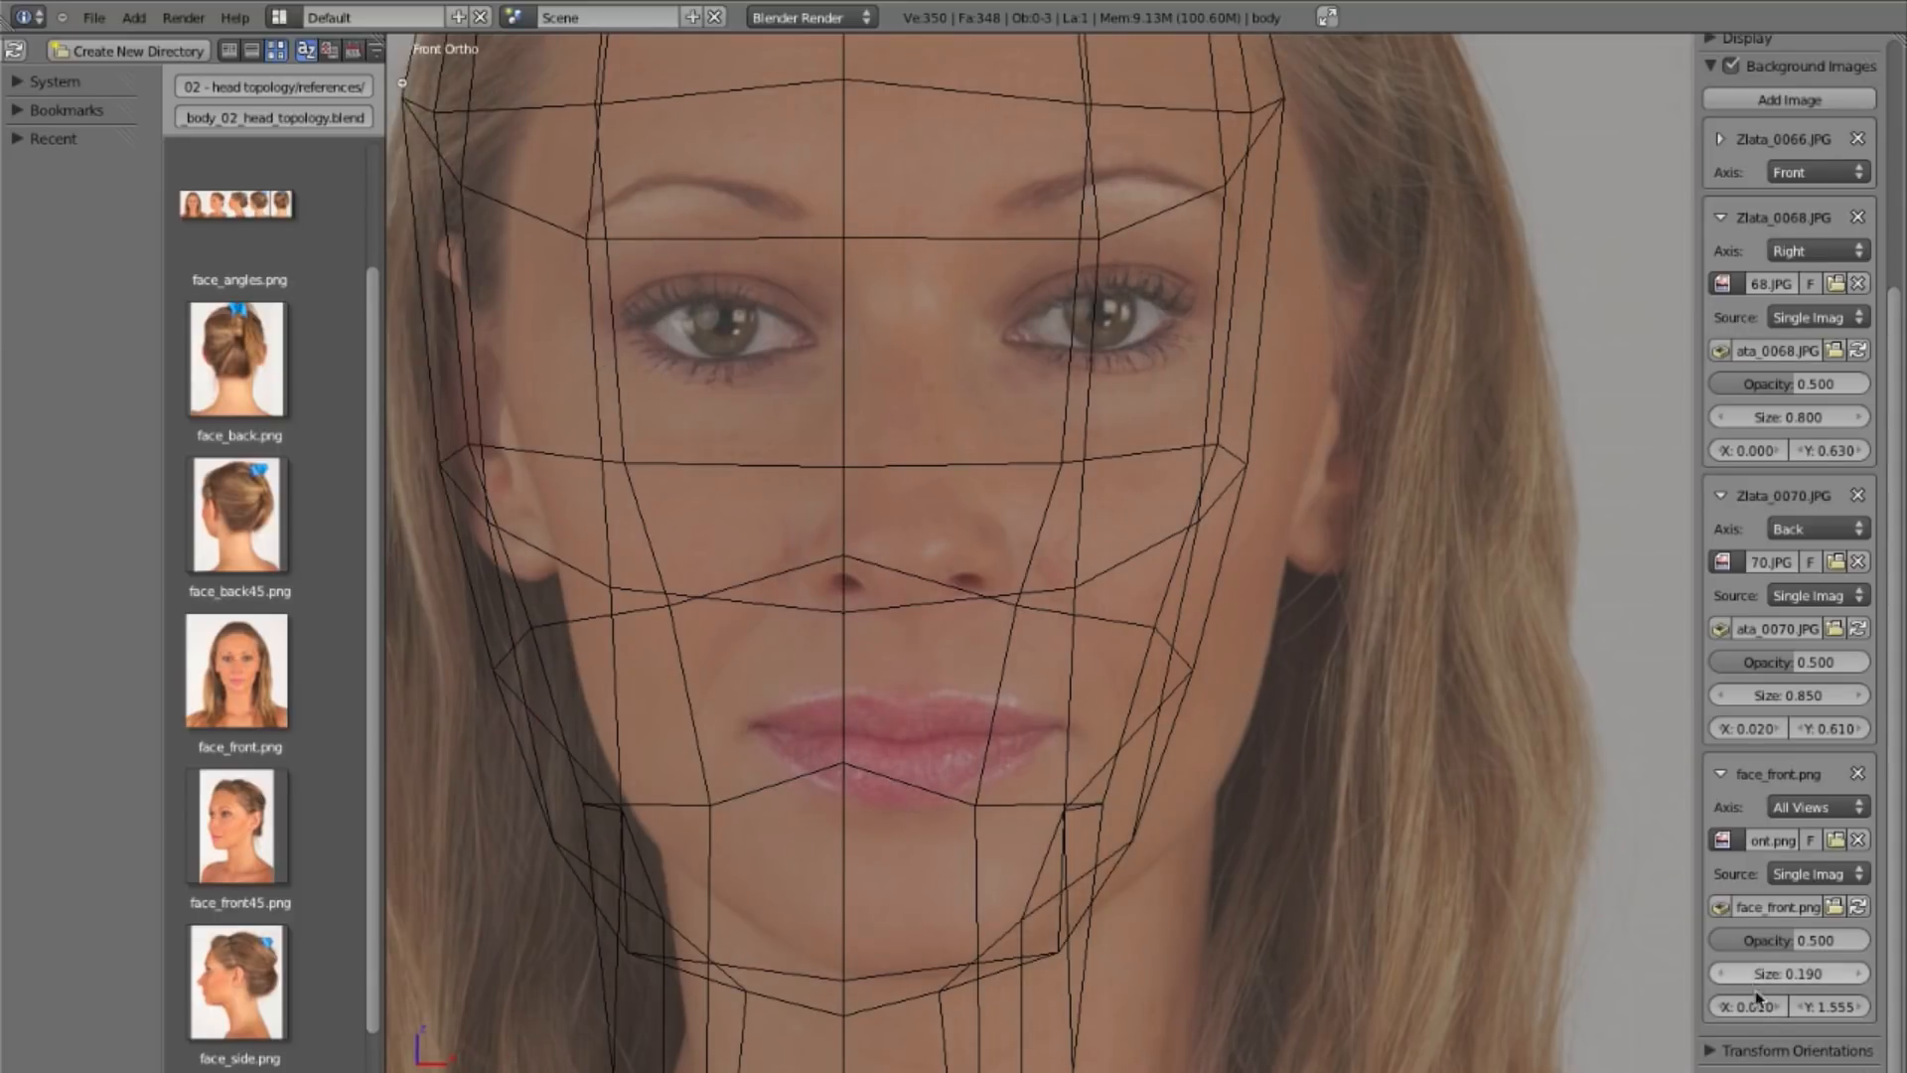
left_click(1771, 1004, "ctrl")
left_click(1770, 1005, "ctrl")
key("BackSpace")
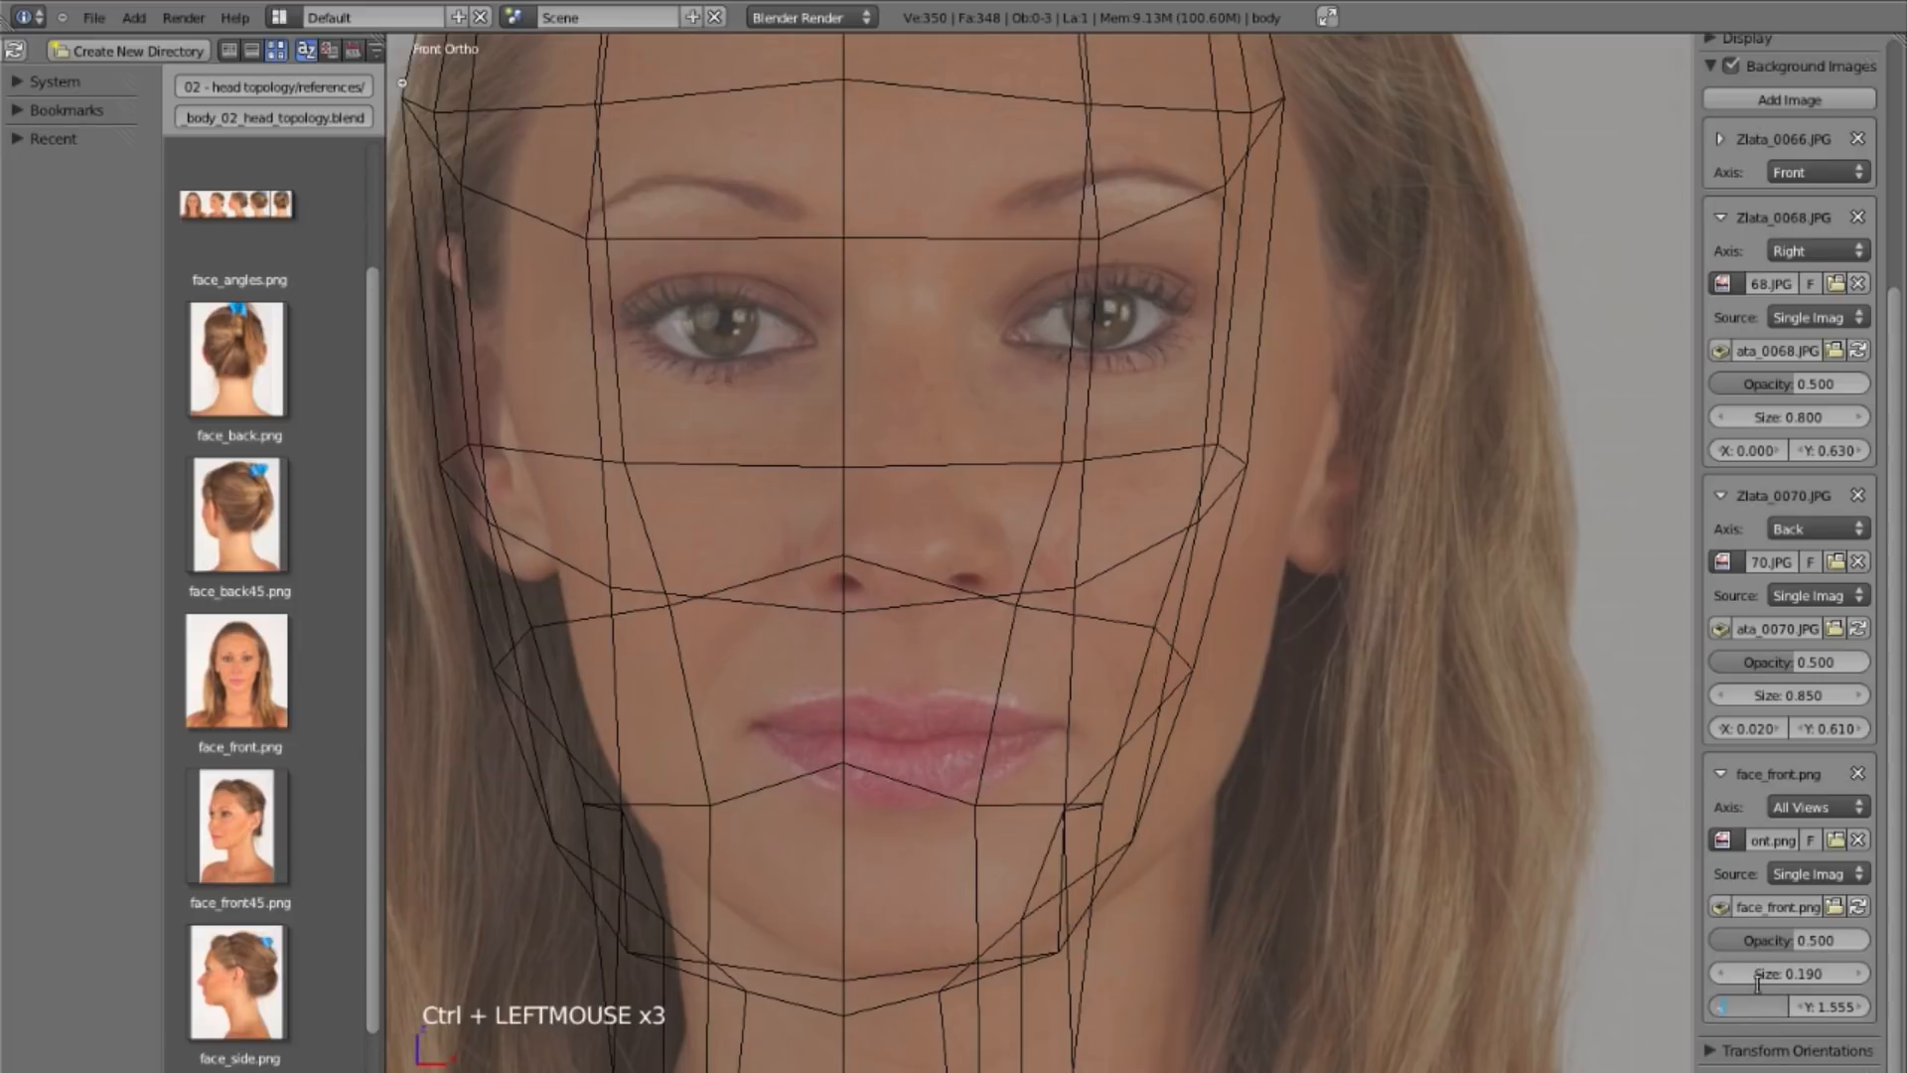
key("Return")
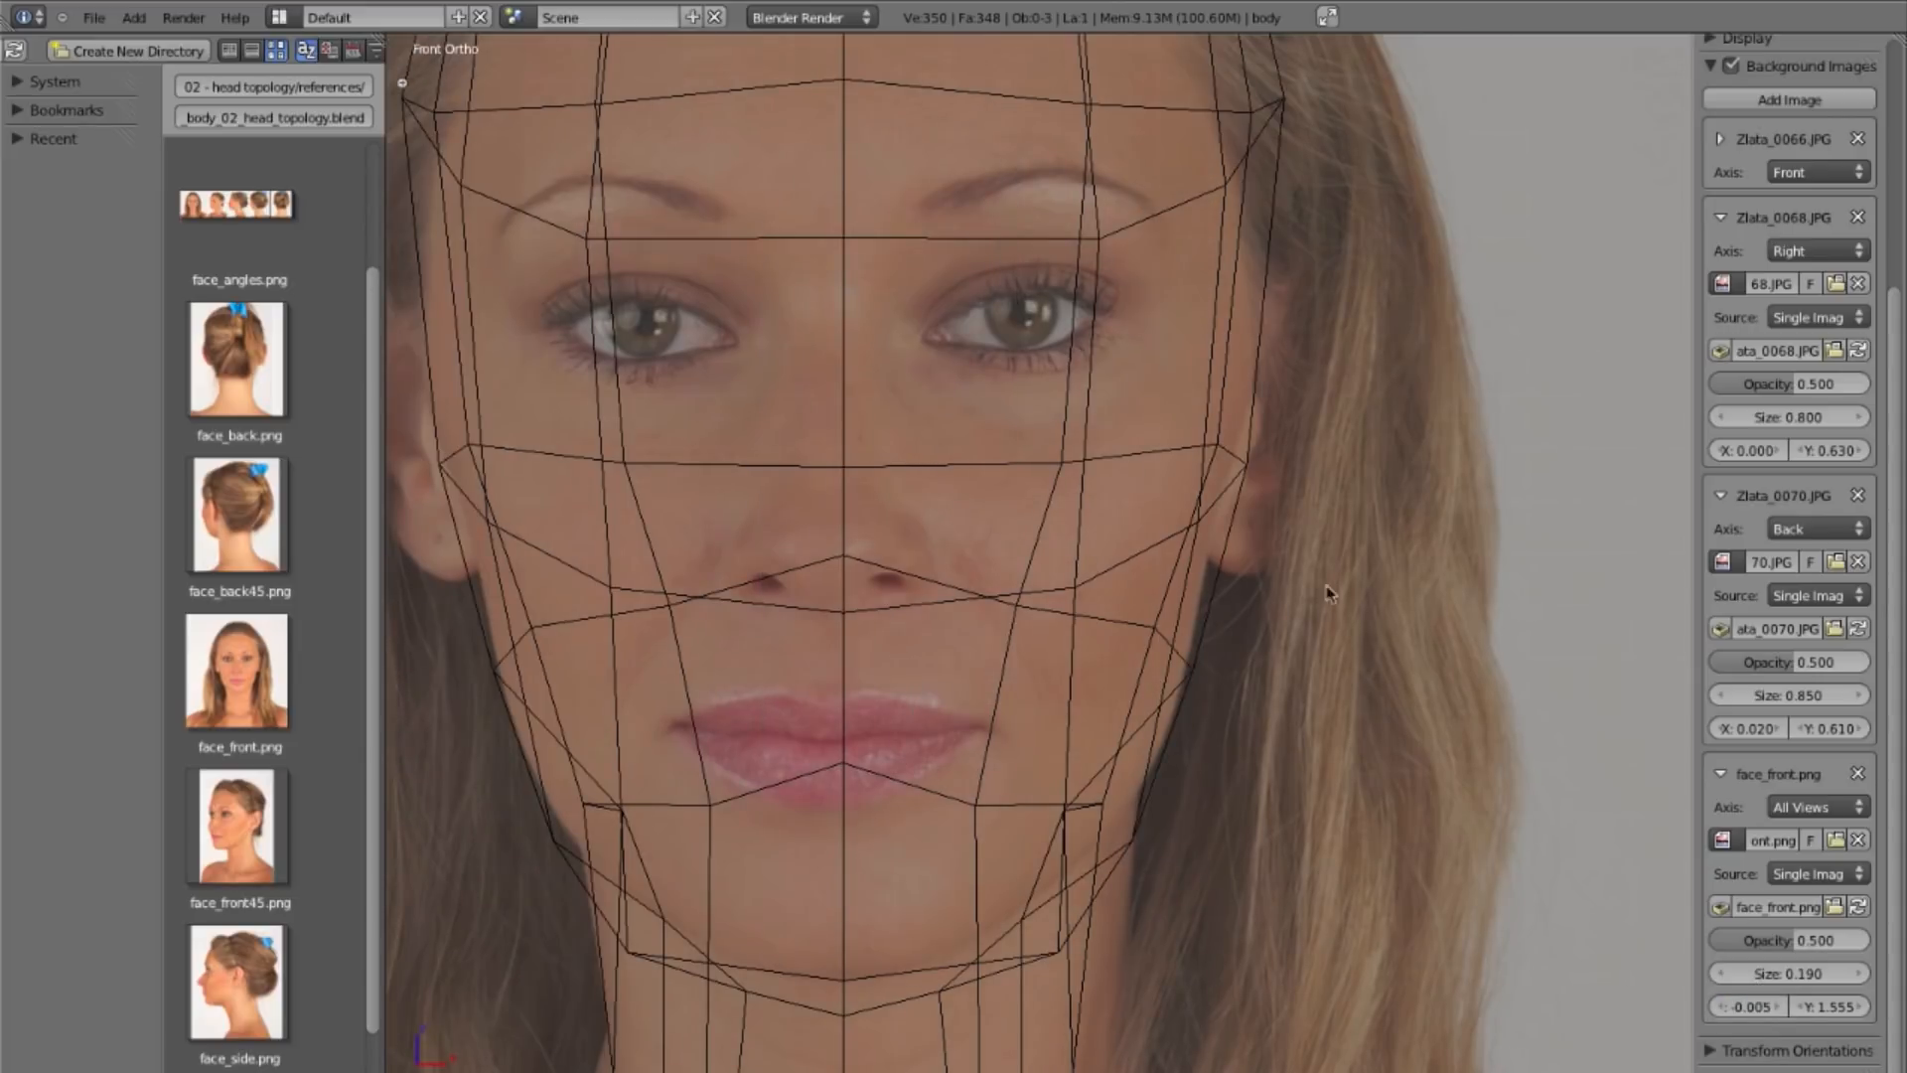
Step: Try an X offset of -0.001 for the face_front.png background, set it to -0.002 and check how the face centres on the head mesh
left_click(1784, 1008, "ctrl")
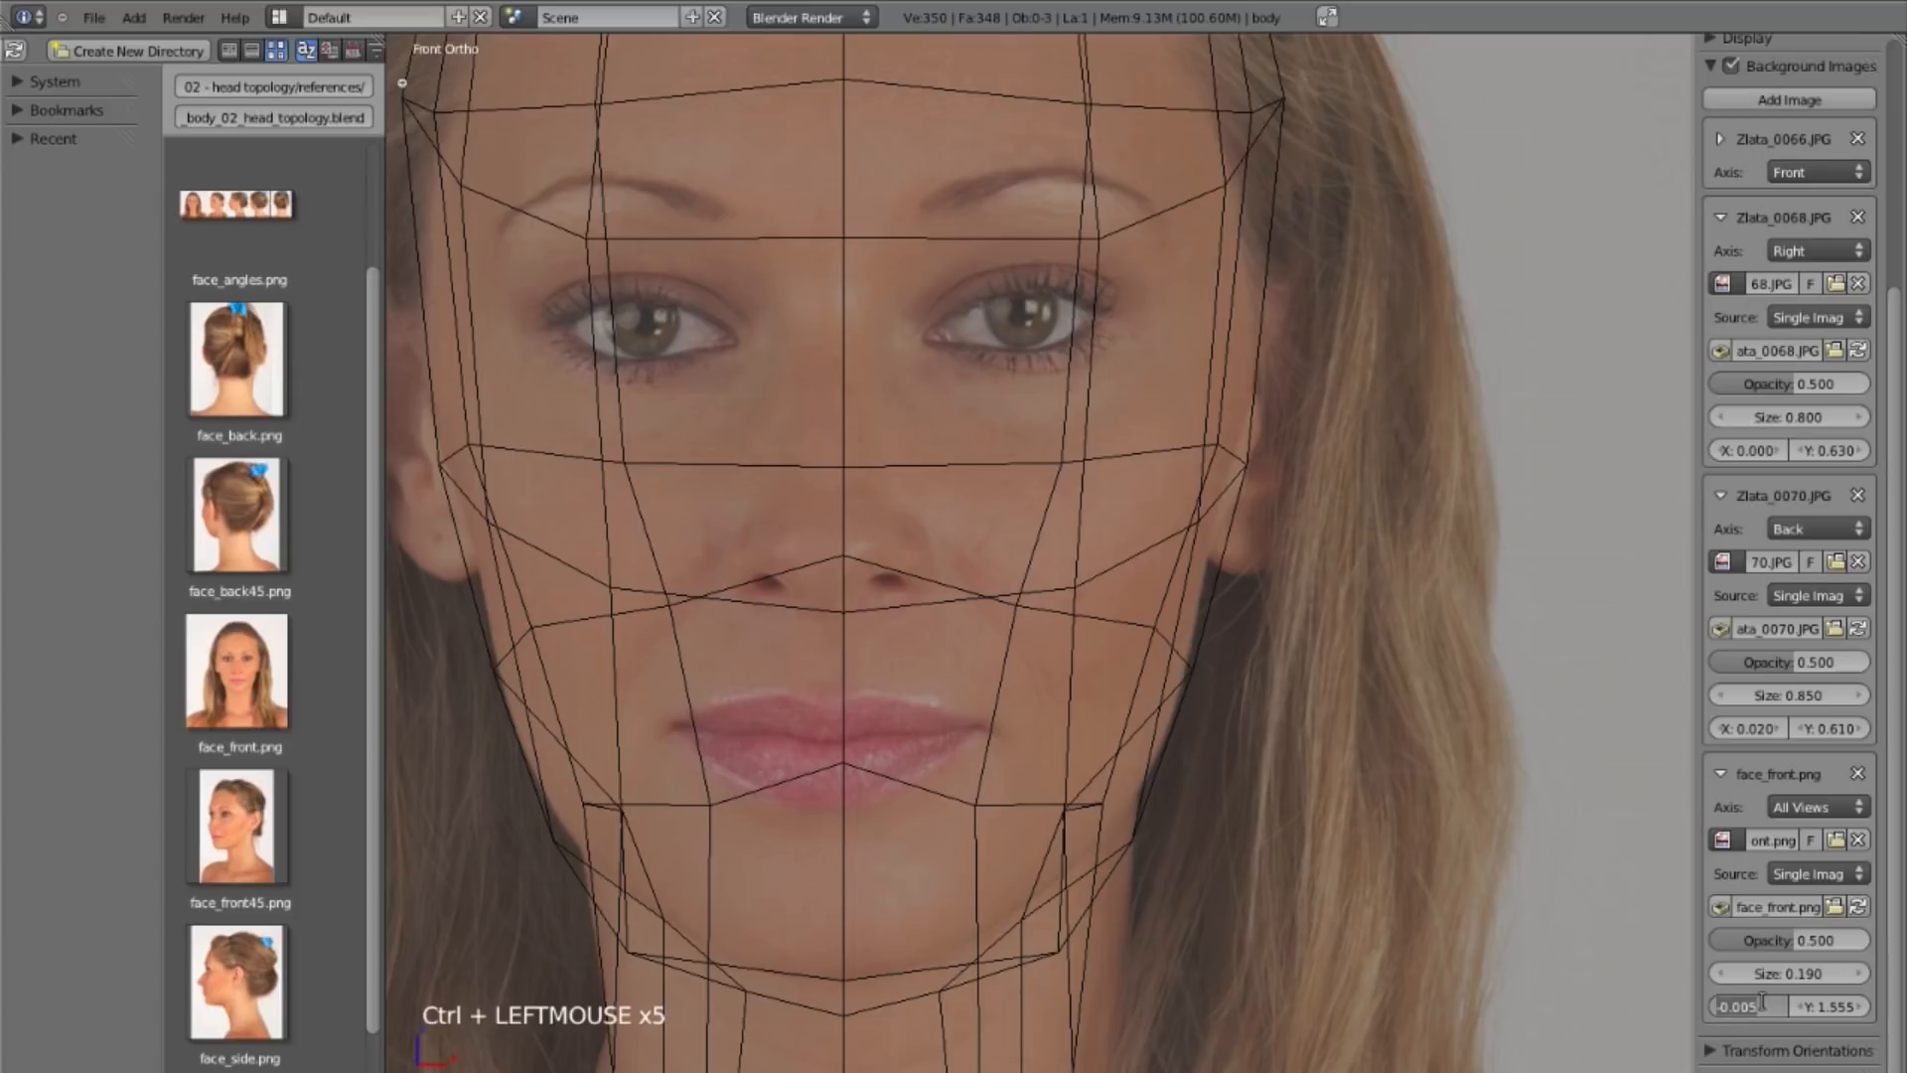
key("BackSpace")
key("Return")
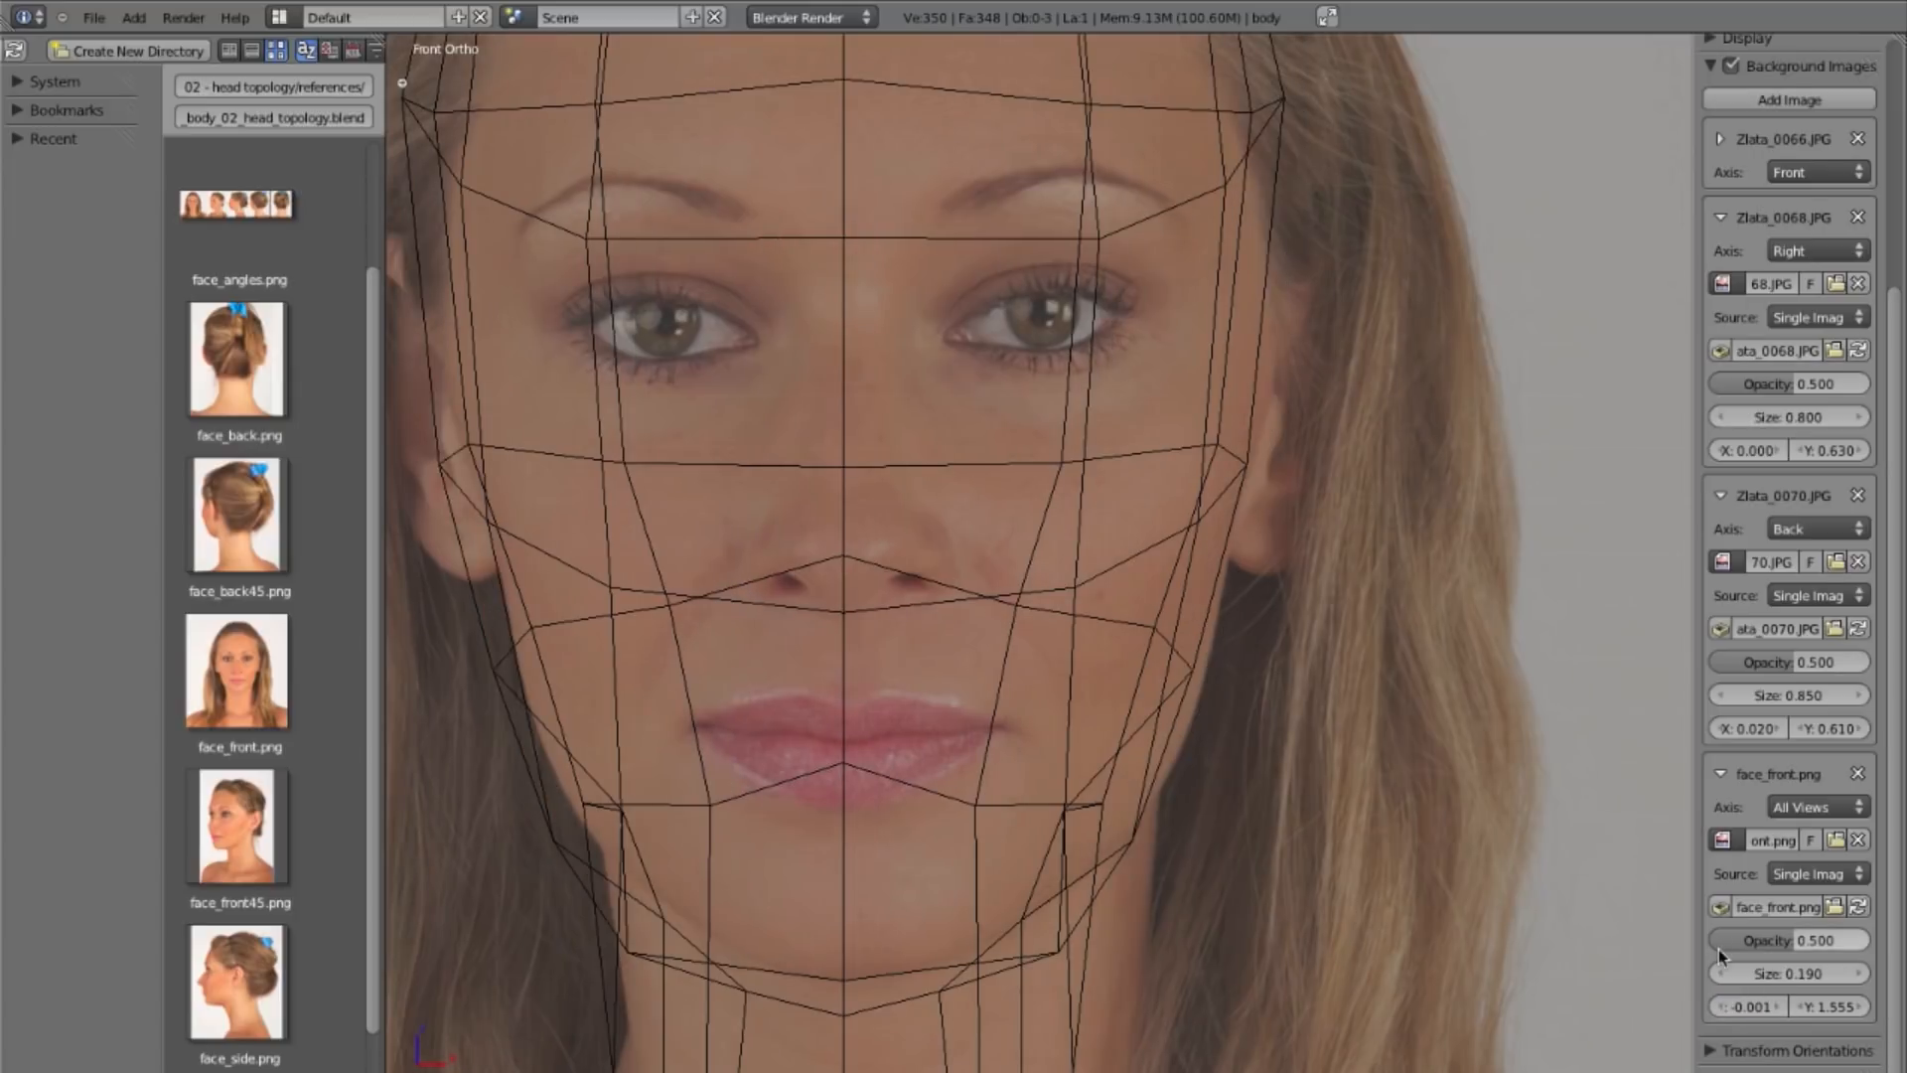
left_click(1772, 1009, "ctrl")
key("BackSpace")
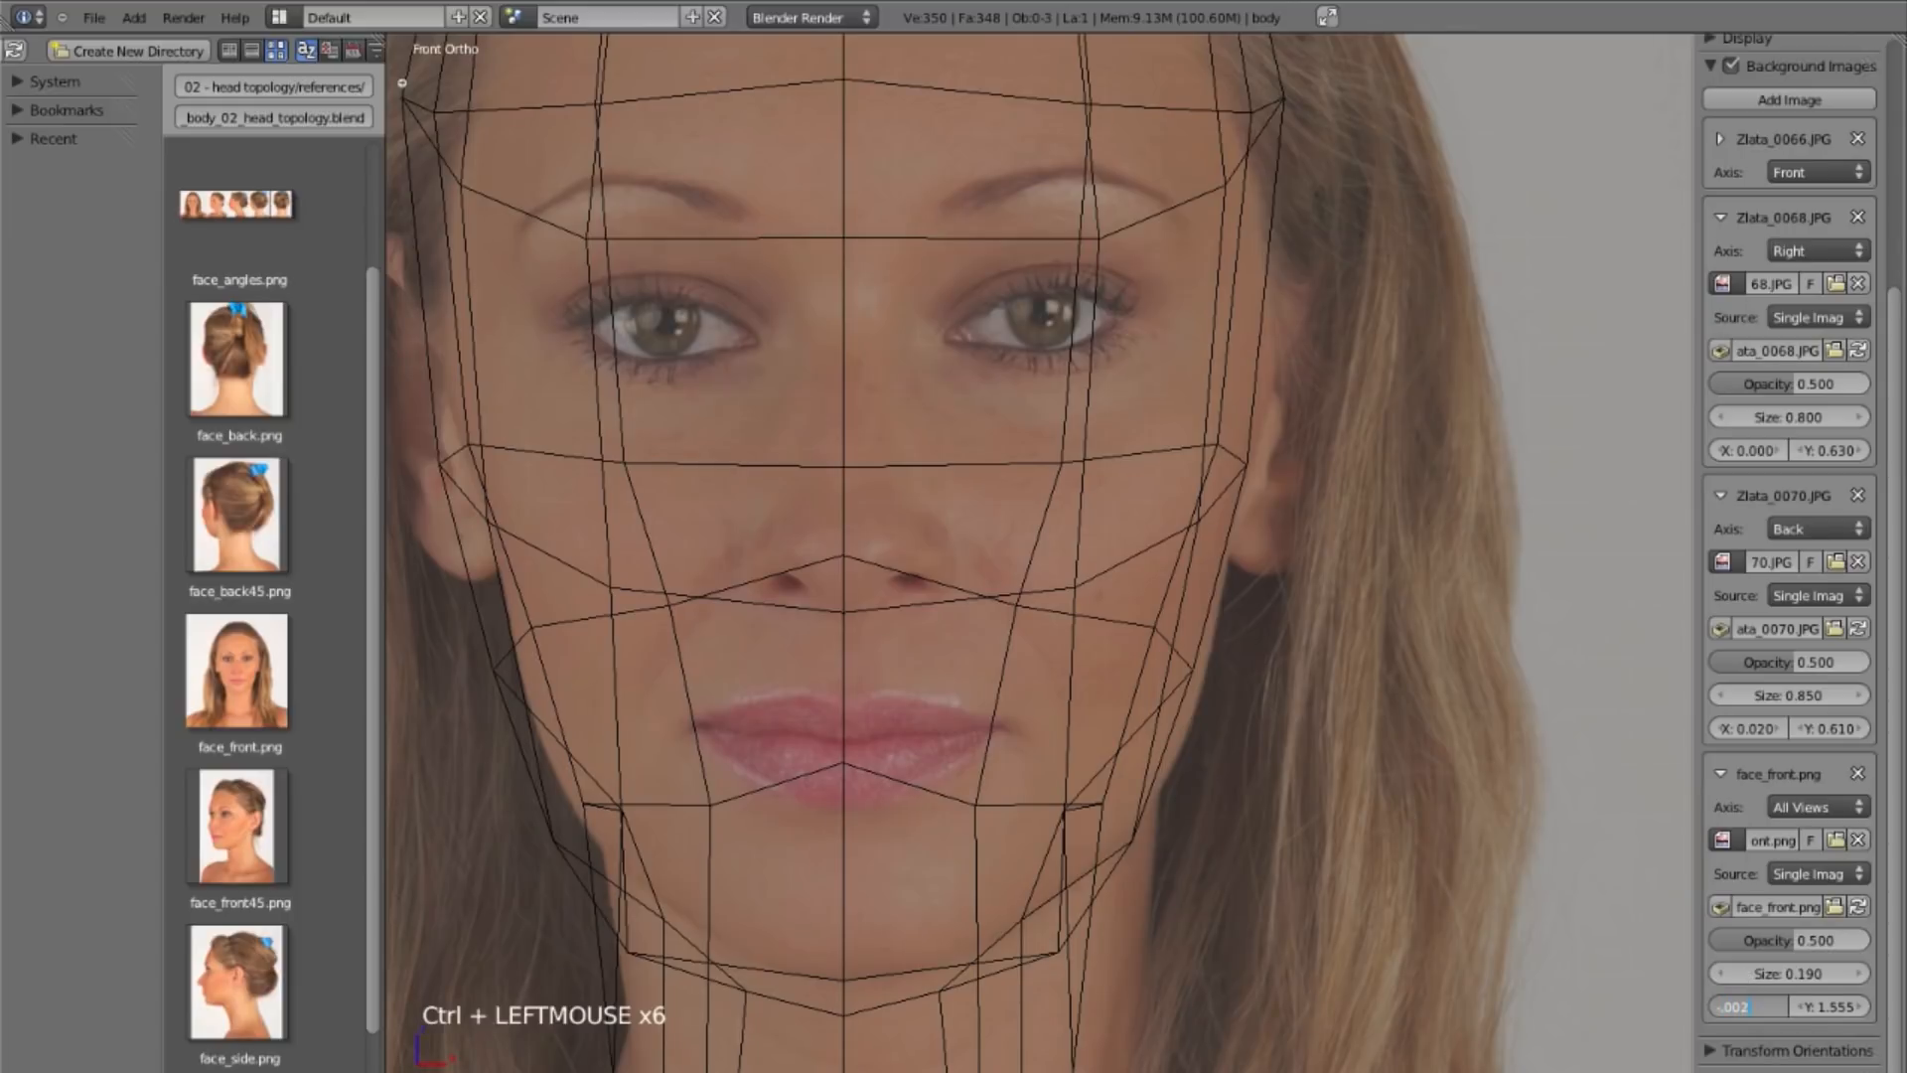
type("-0.002")
key("Return")
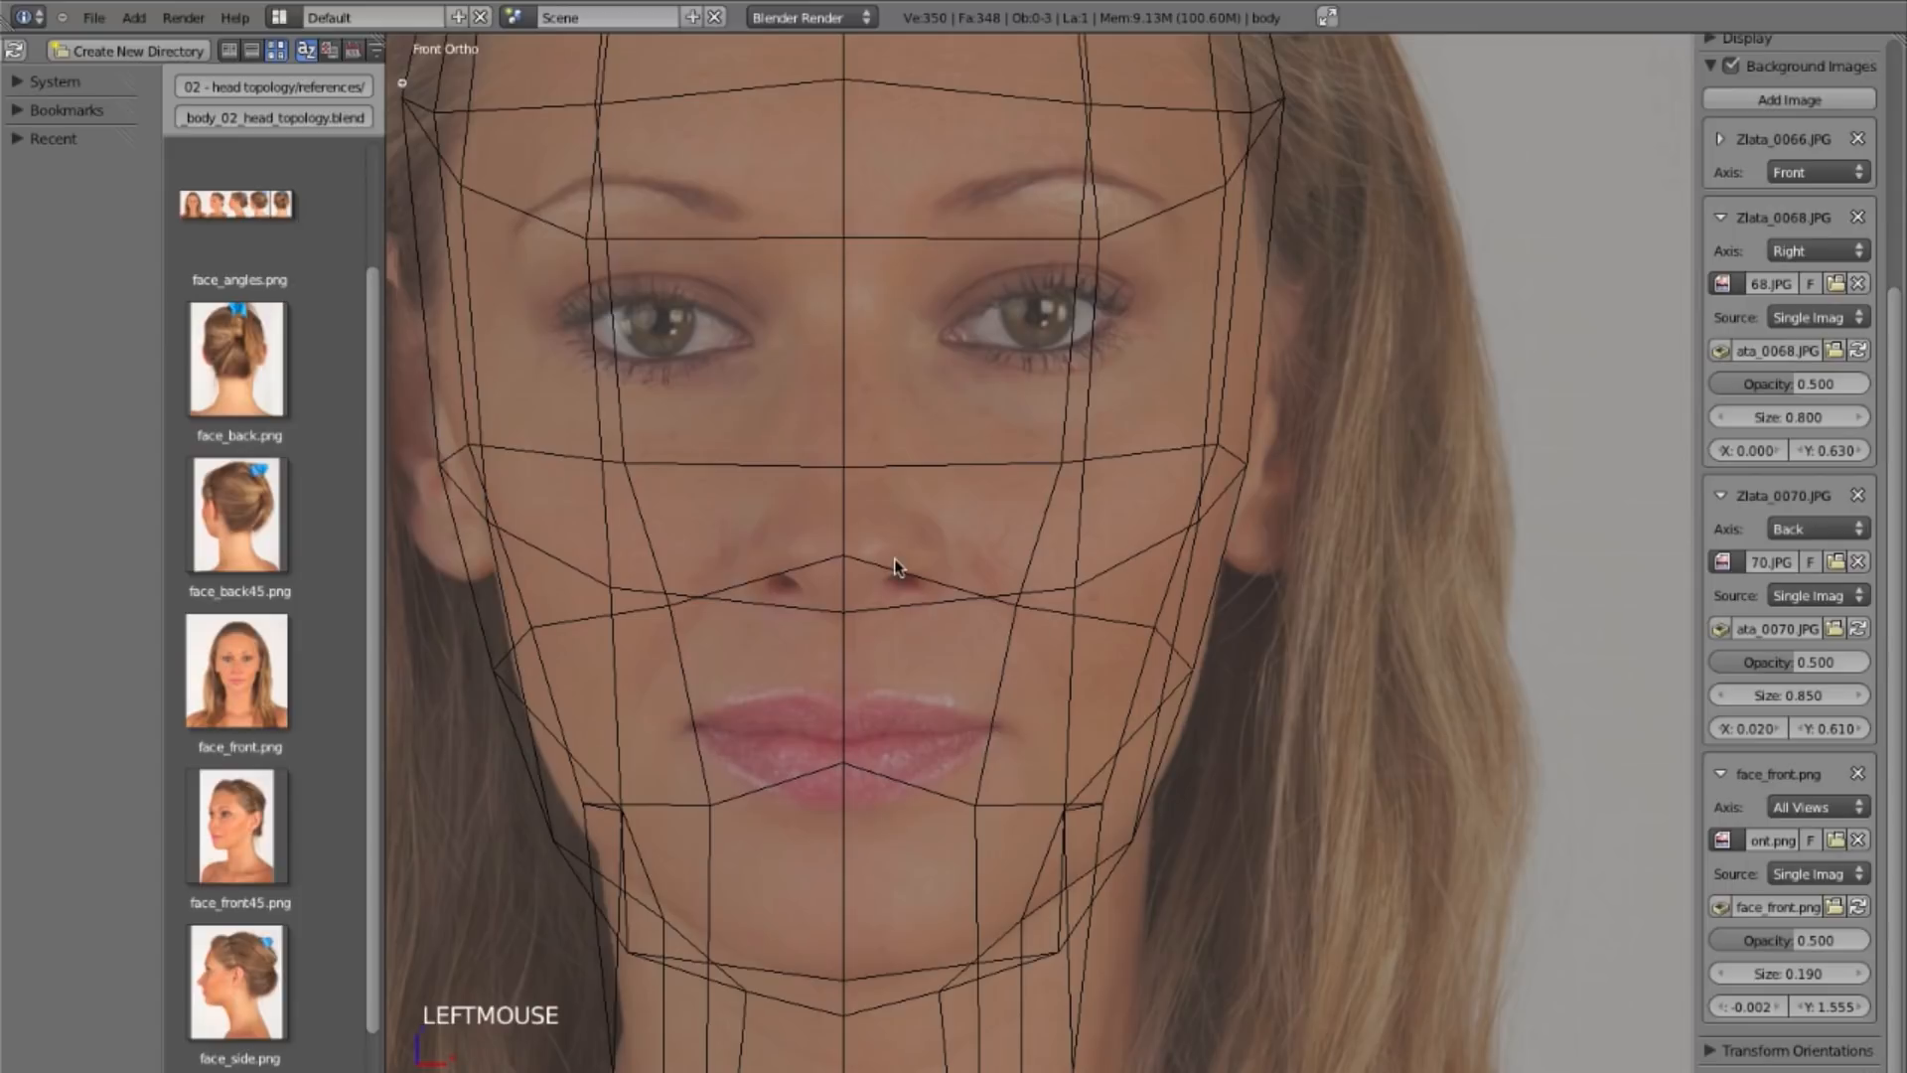
middle_click_drag(973, 373, 1156, 581, "ctrl")
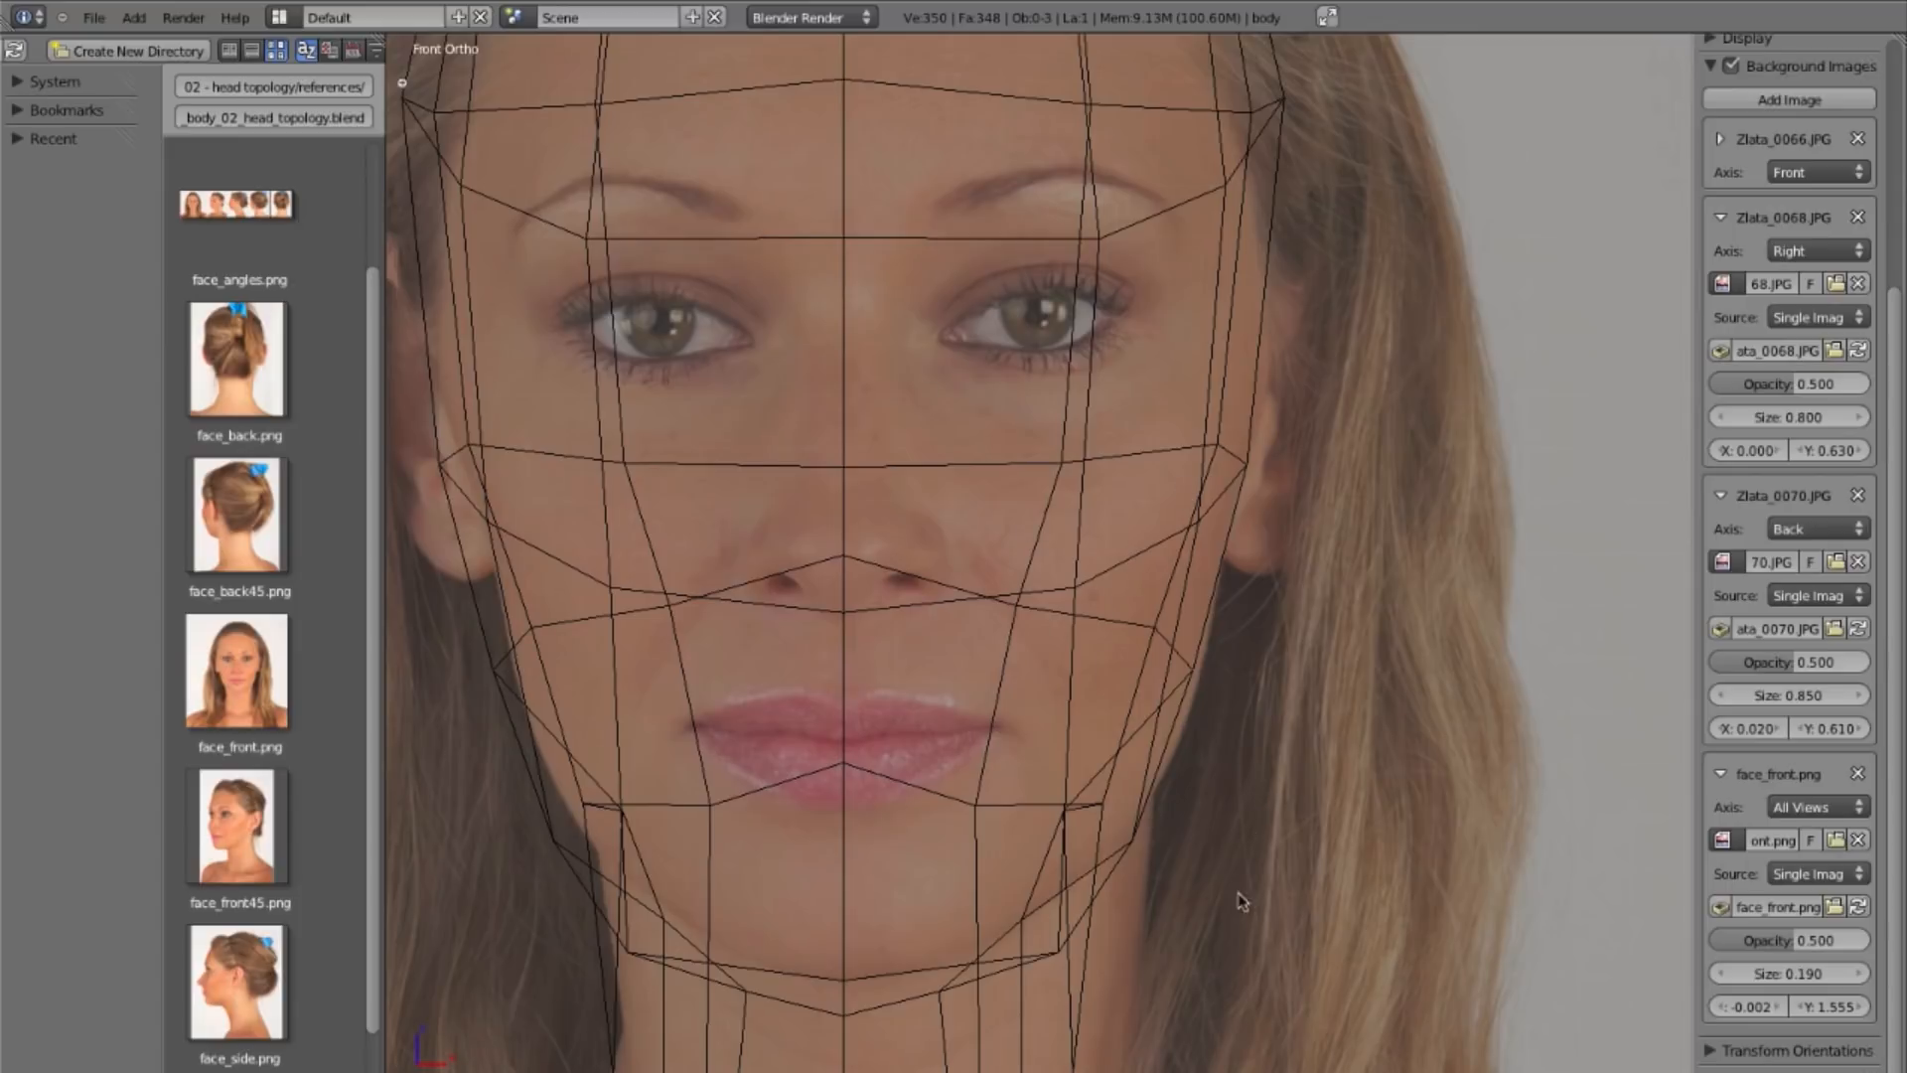
middle_click_drag(1242, 873, 1281, 523, "ctrl")
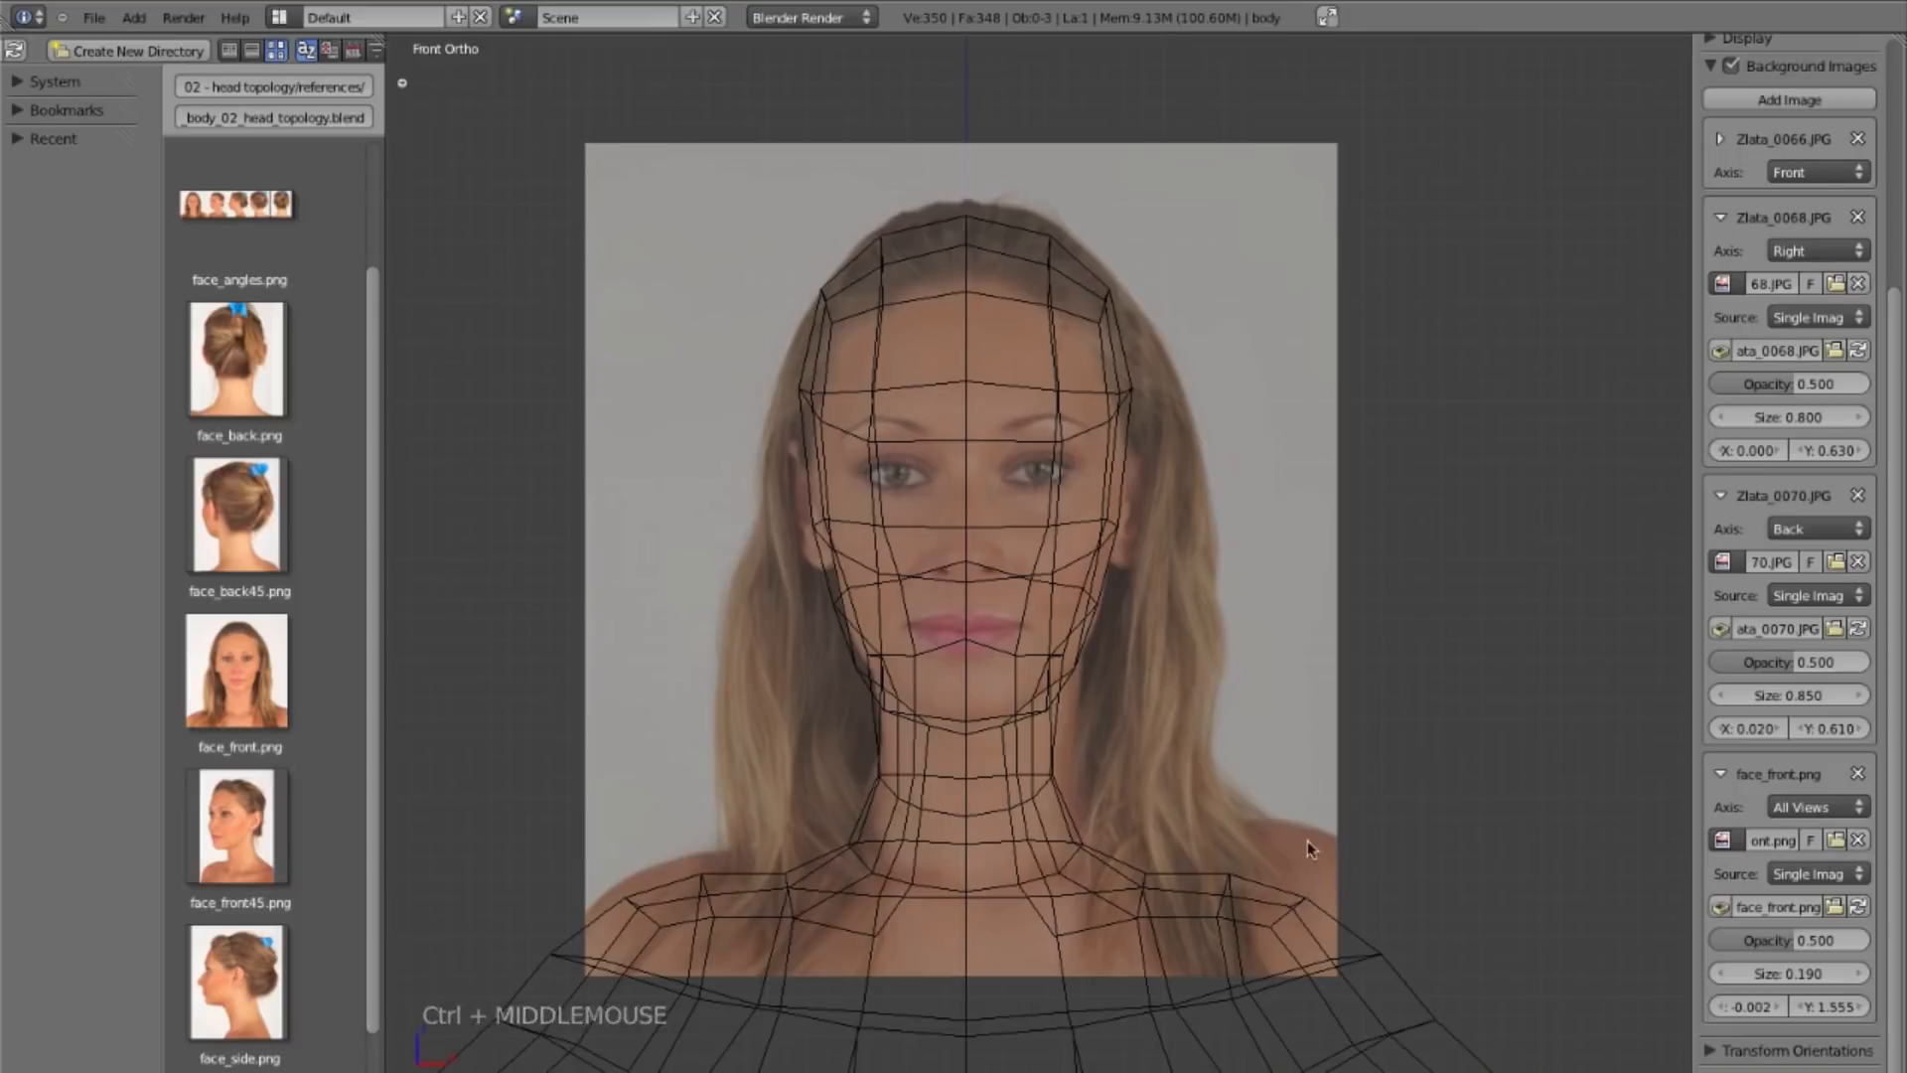
middle_click_drag(1302, 851, 1315, 810, "shift")
key("z")
key("z")
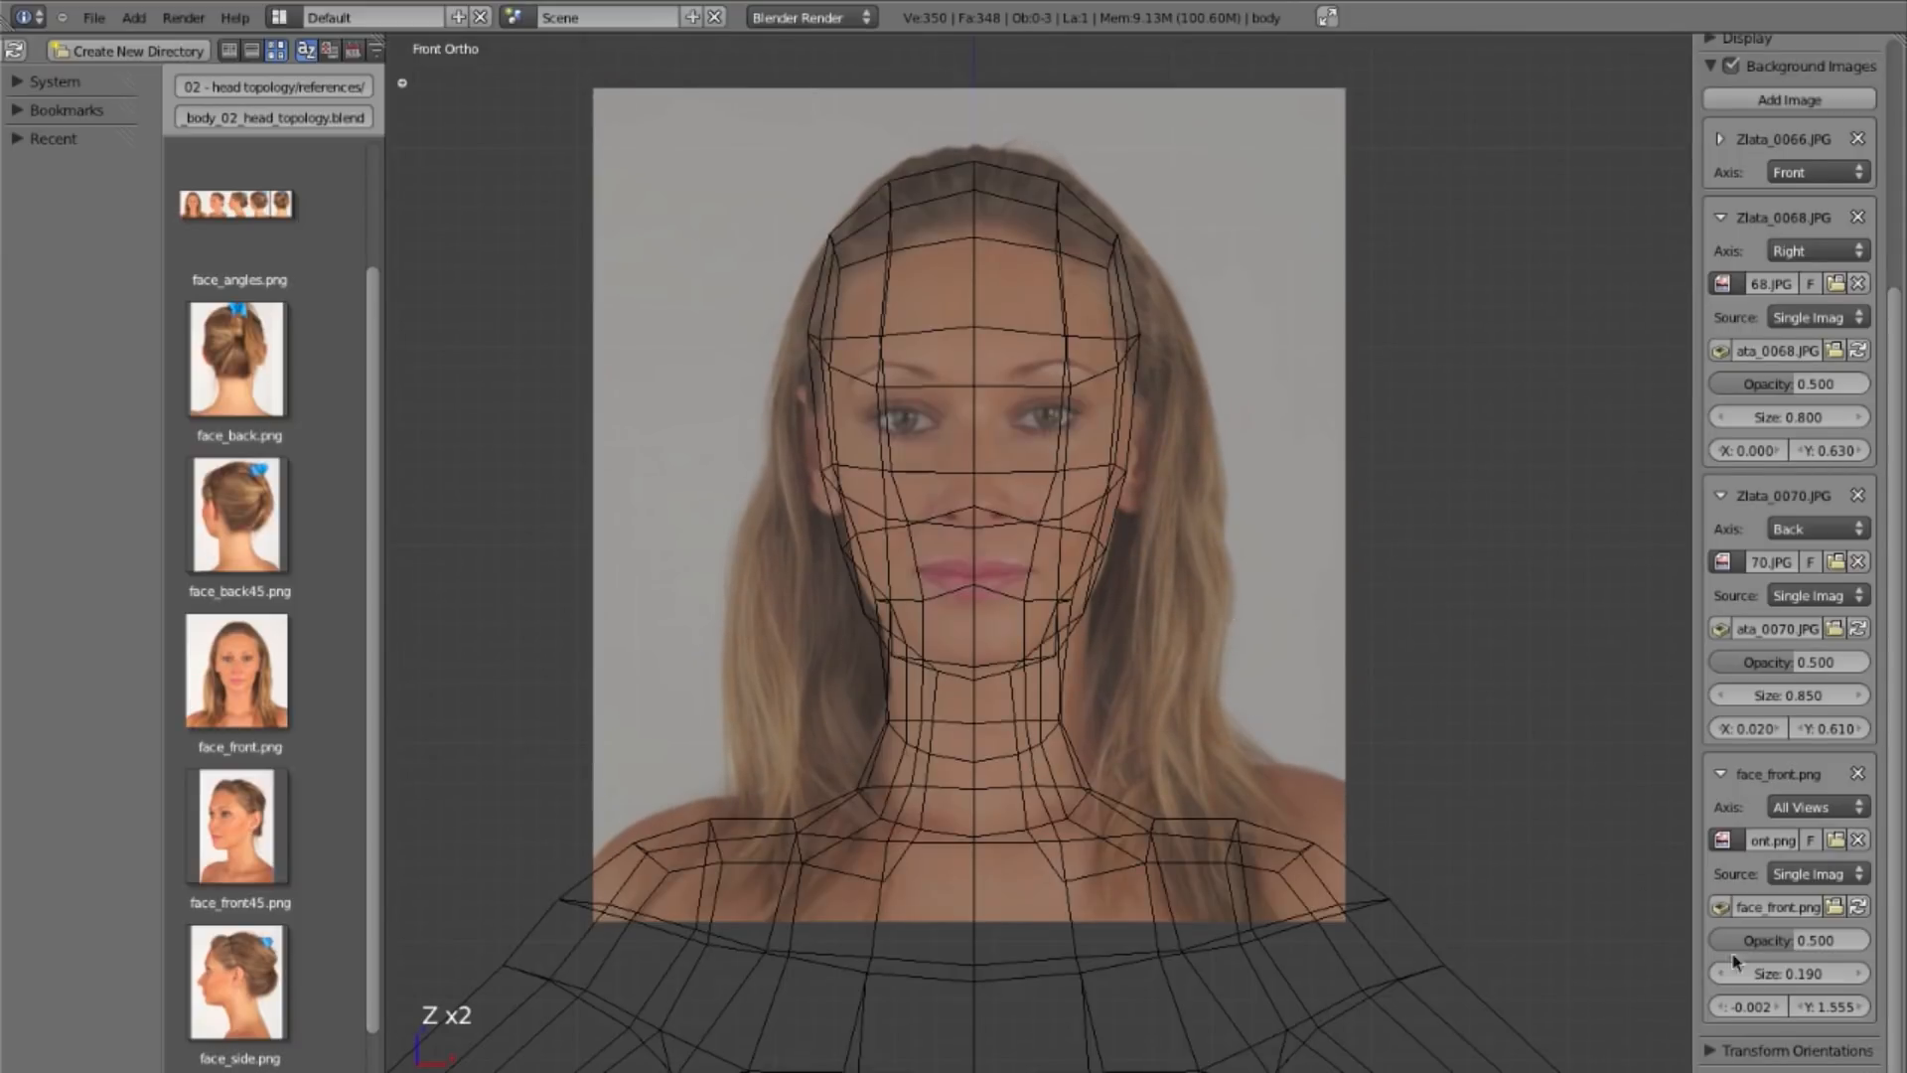
Step: Expand the settings of the Front-axis body background image, leaving its opacity at 0
left_click(1767, 139)
left_click_drag(1737, 319, 1607, 309)
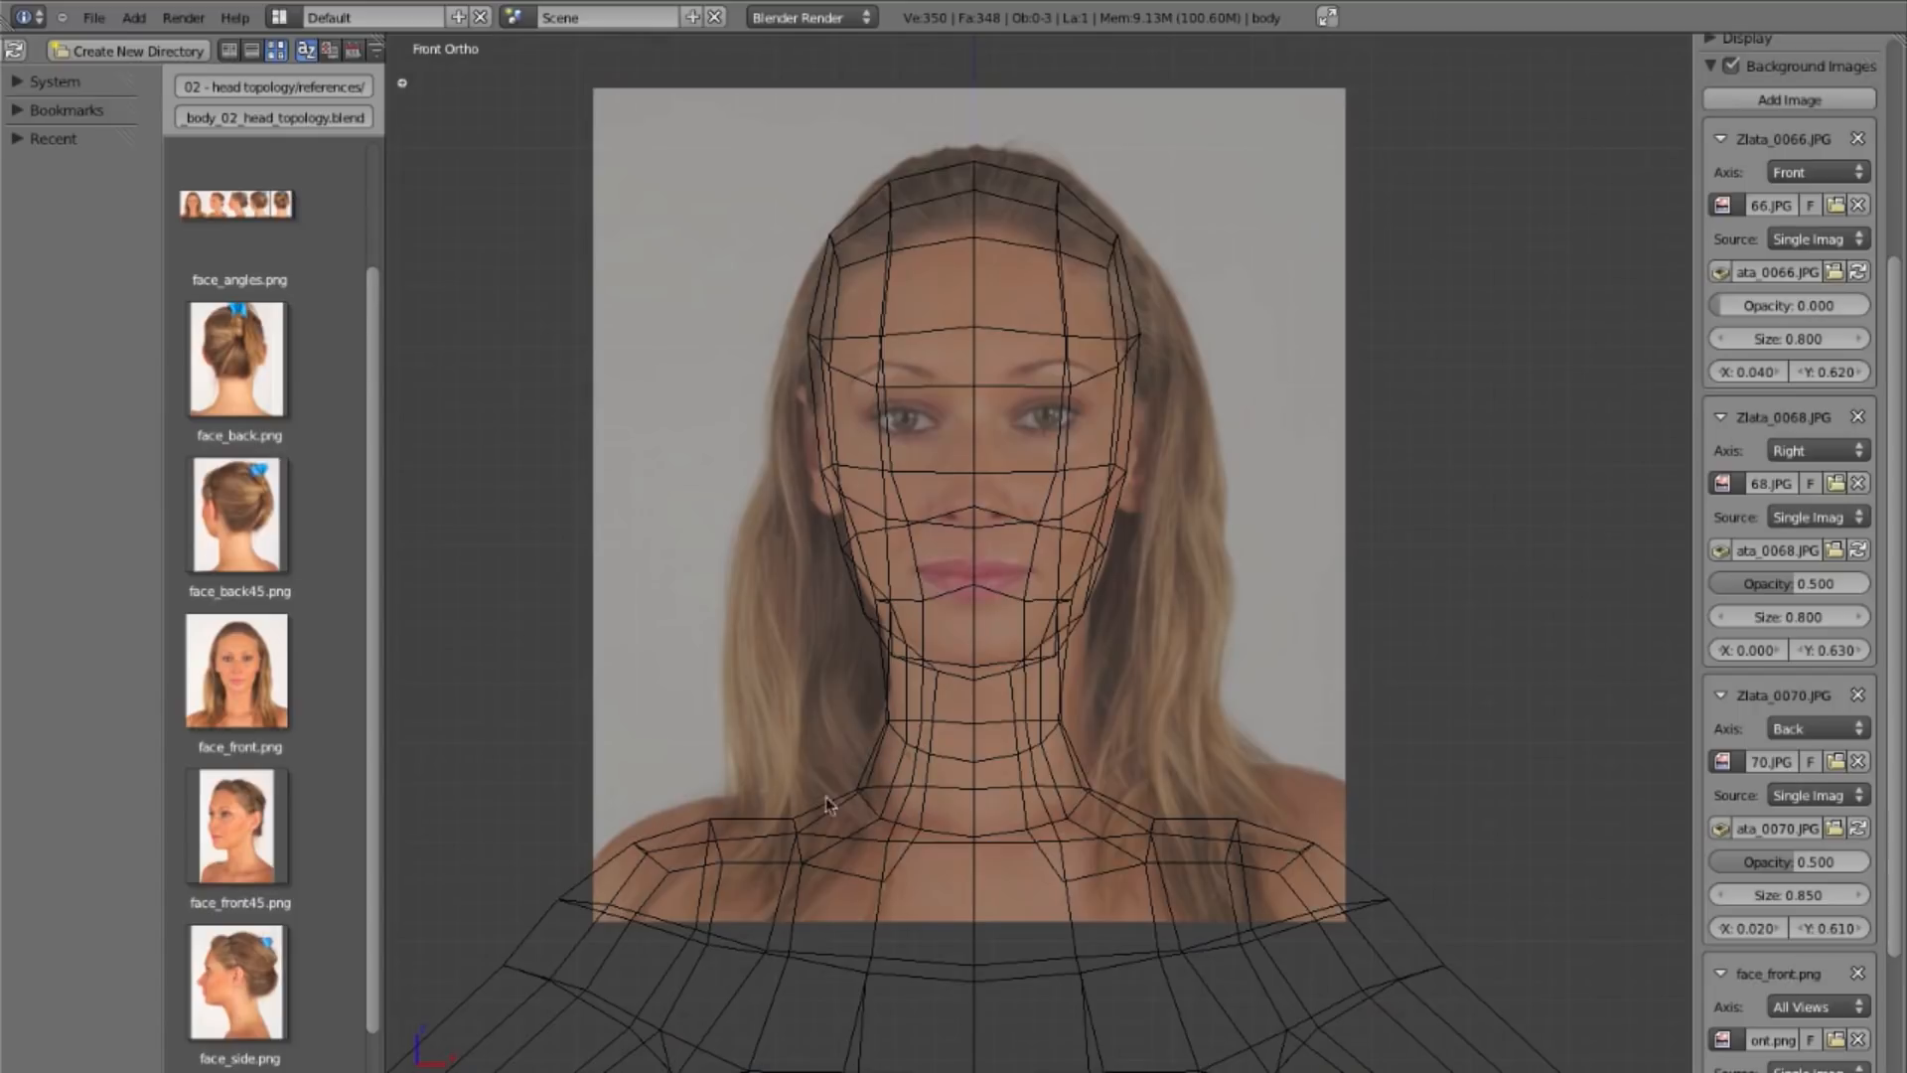
left_click(1837, 932, "shift")
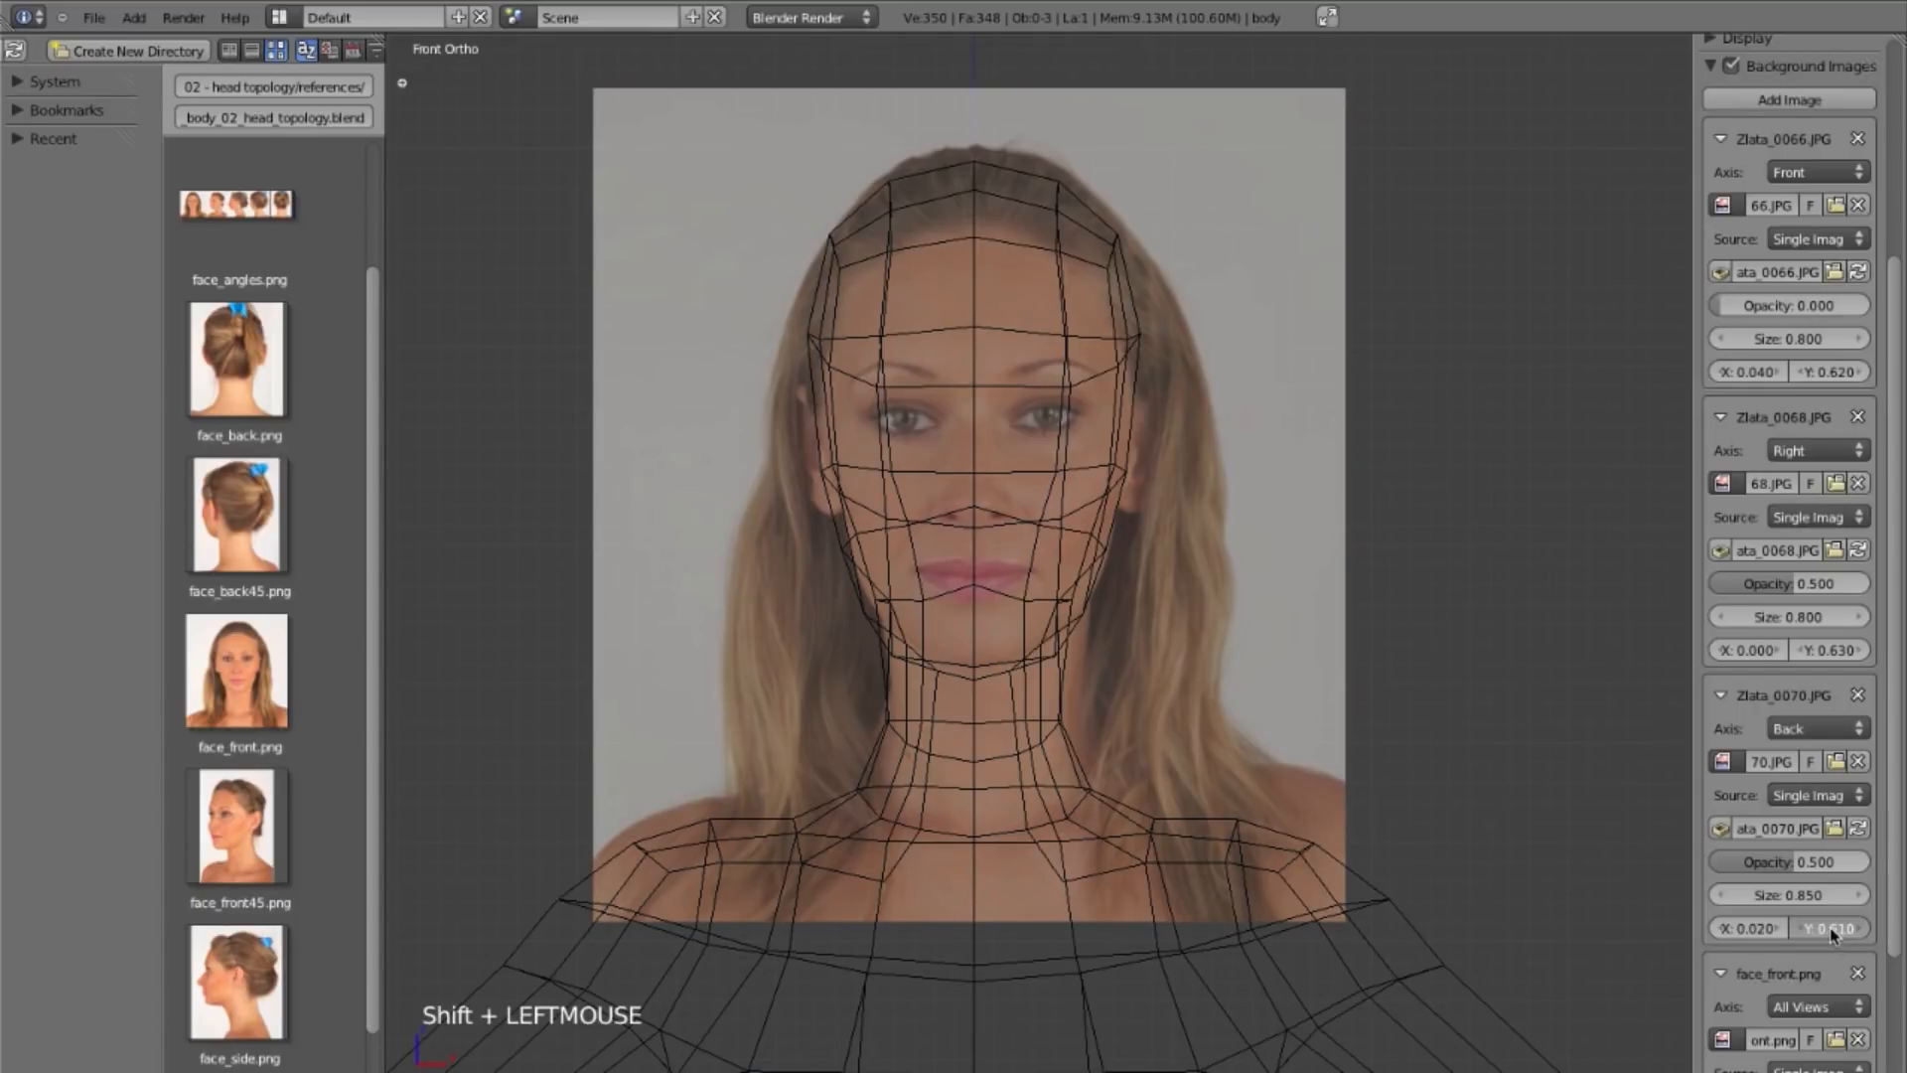
left_click_drag(1825, 933, 1816, 934, "shift")
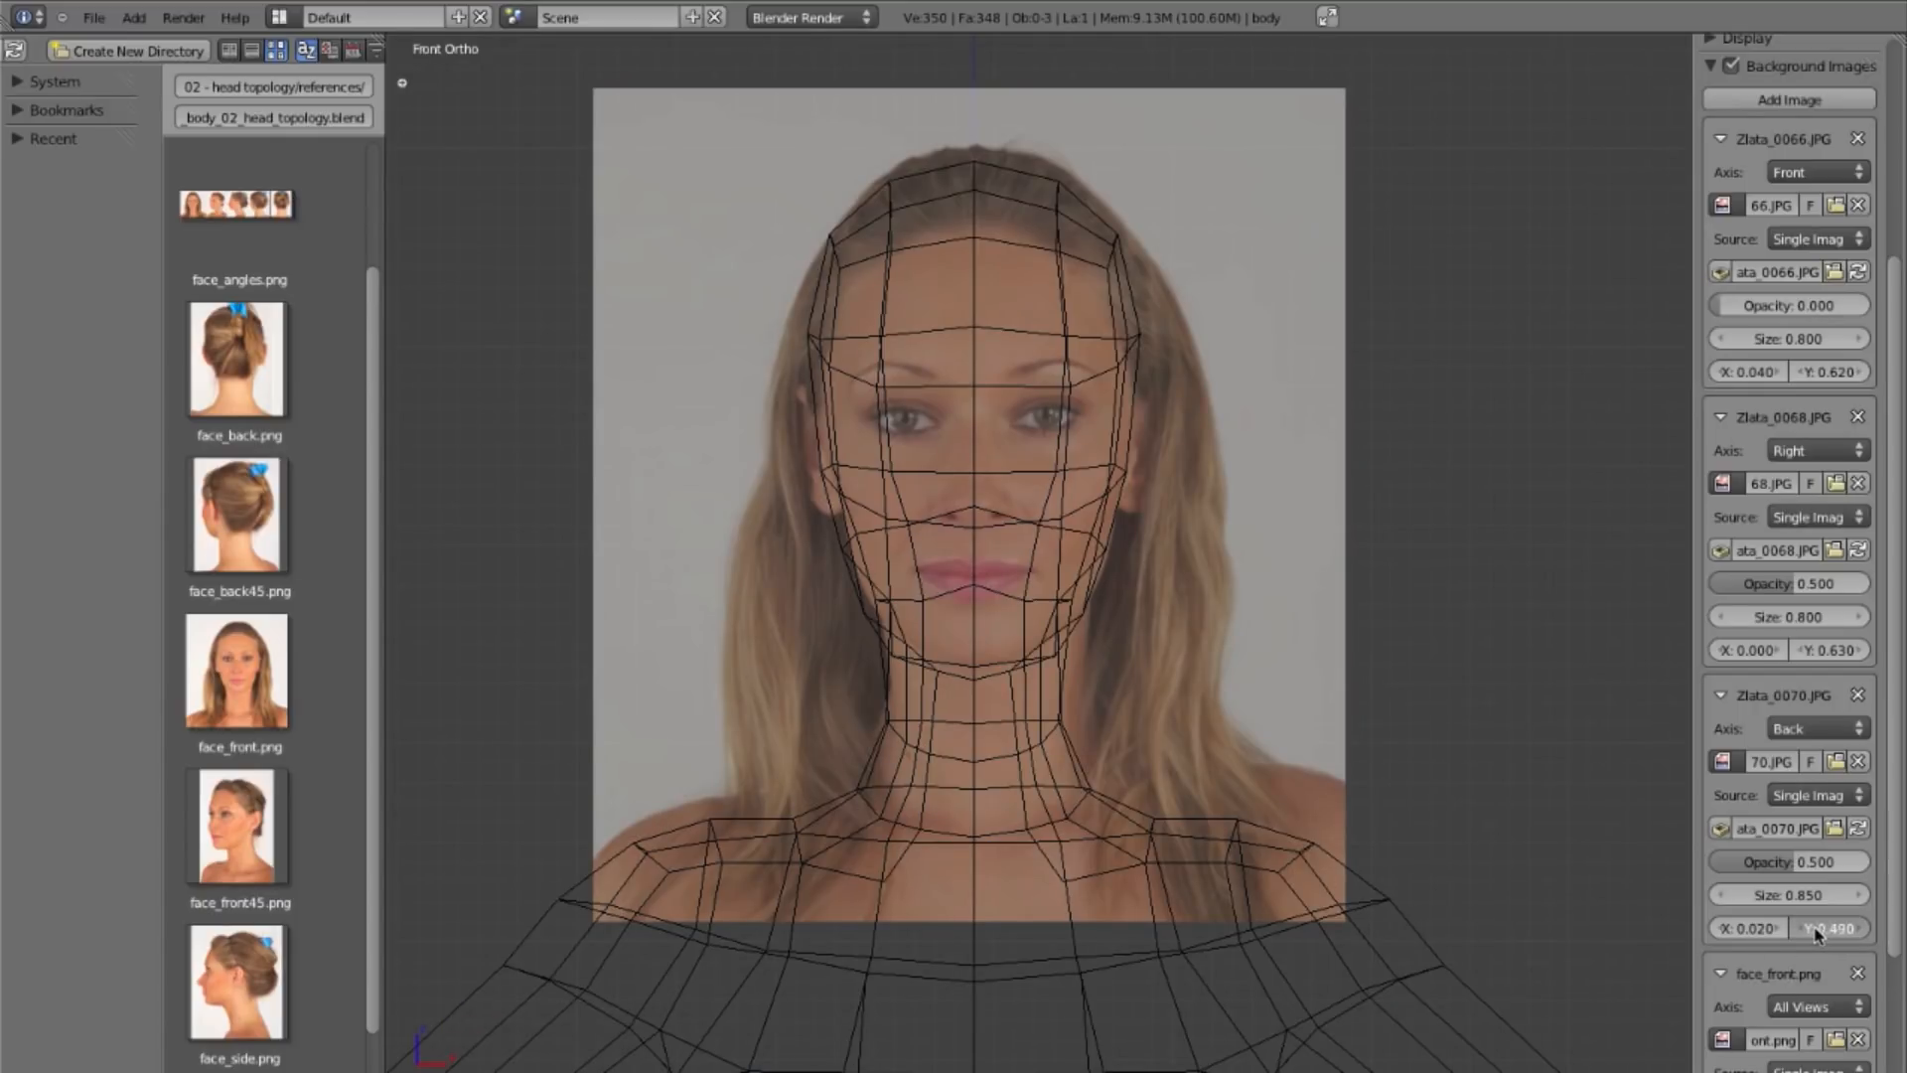
key("ctrl+z")
left_click(1831, 934, "ctrl")
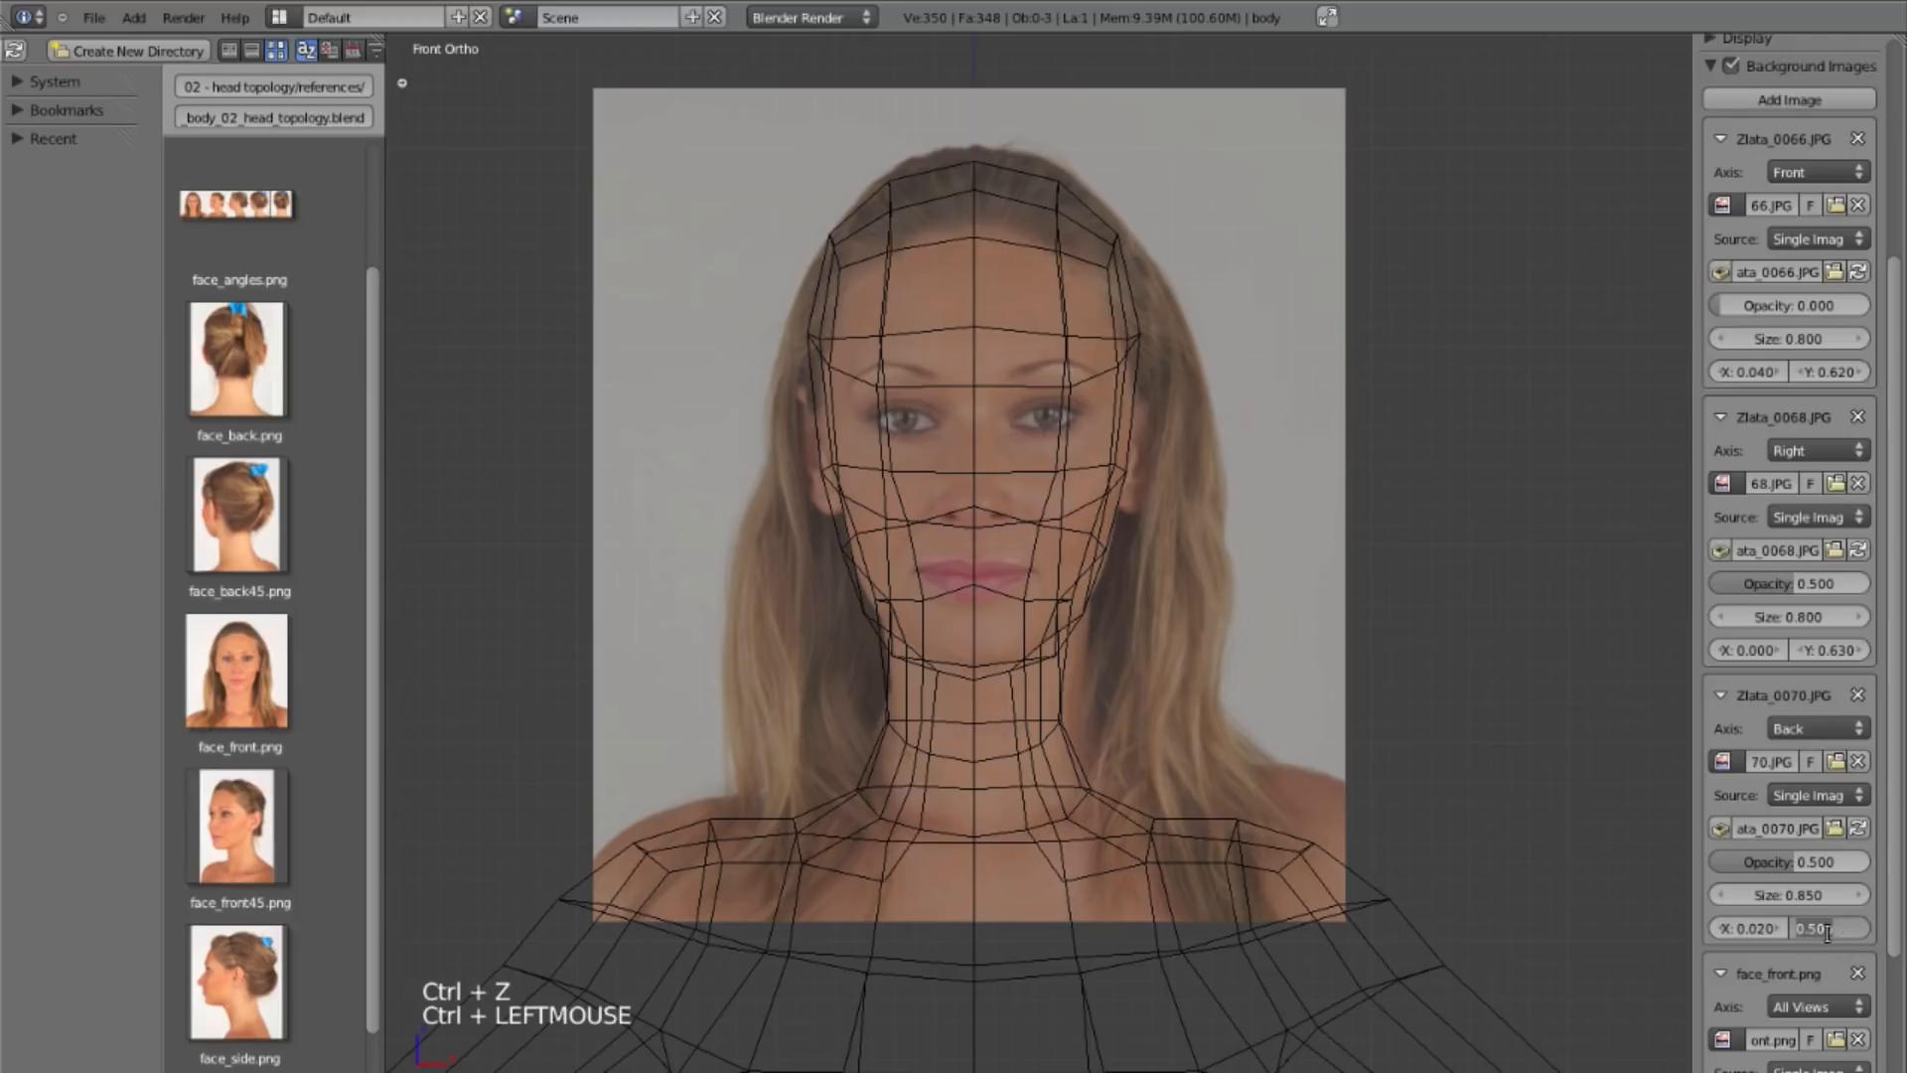
key("Return")
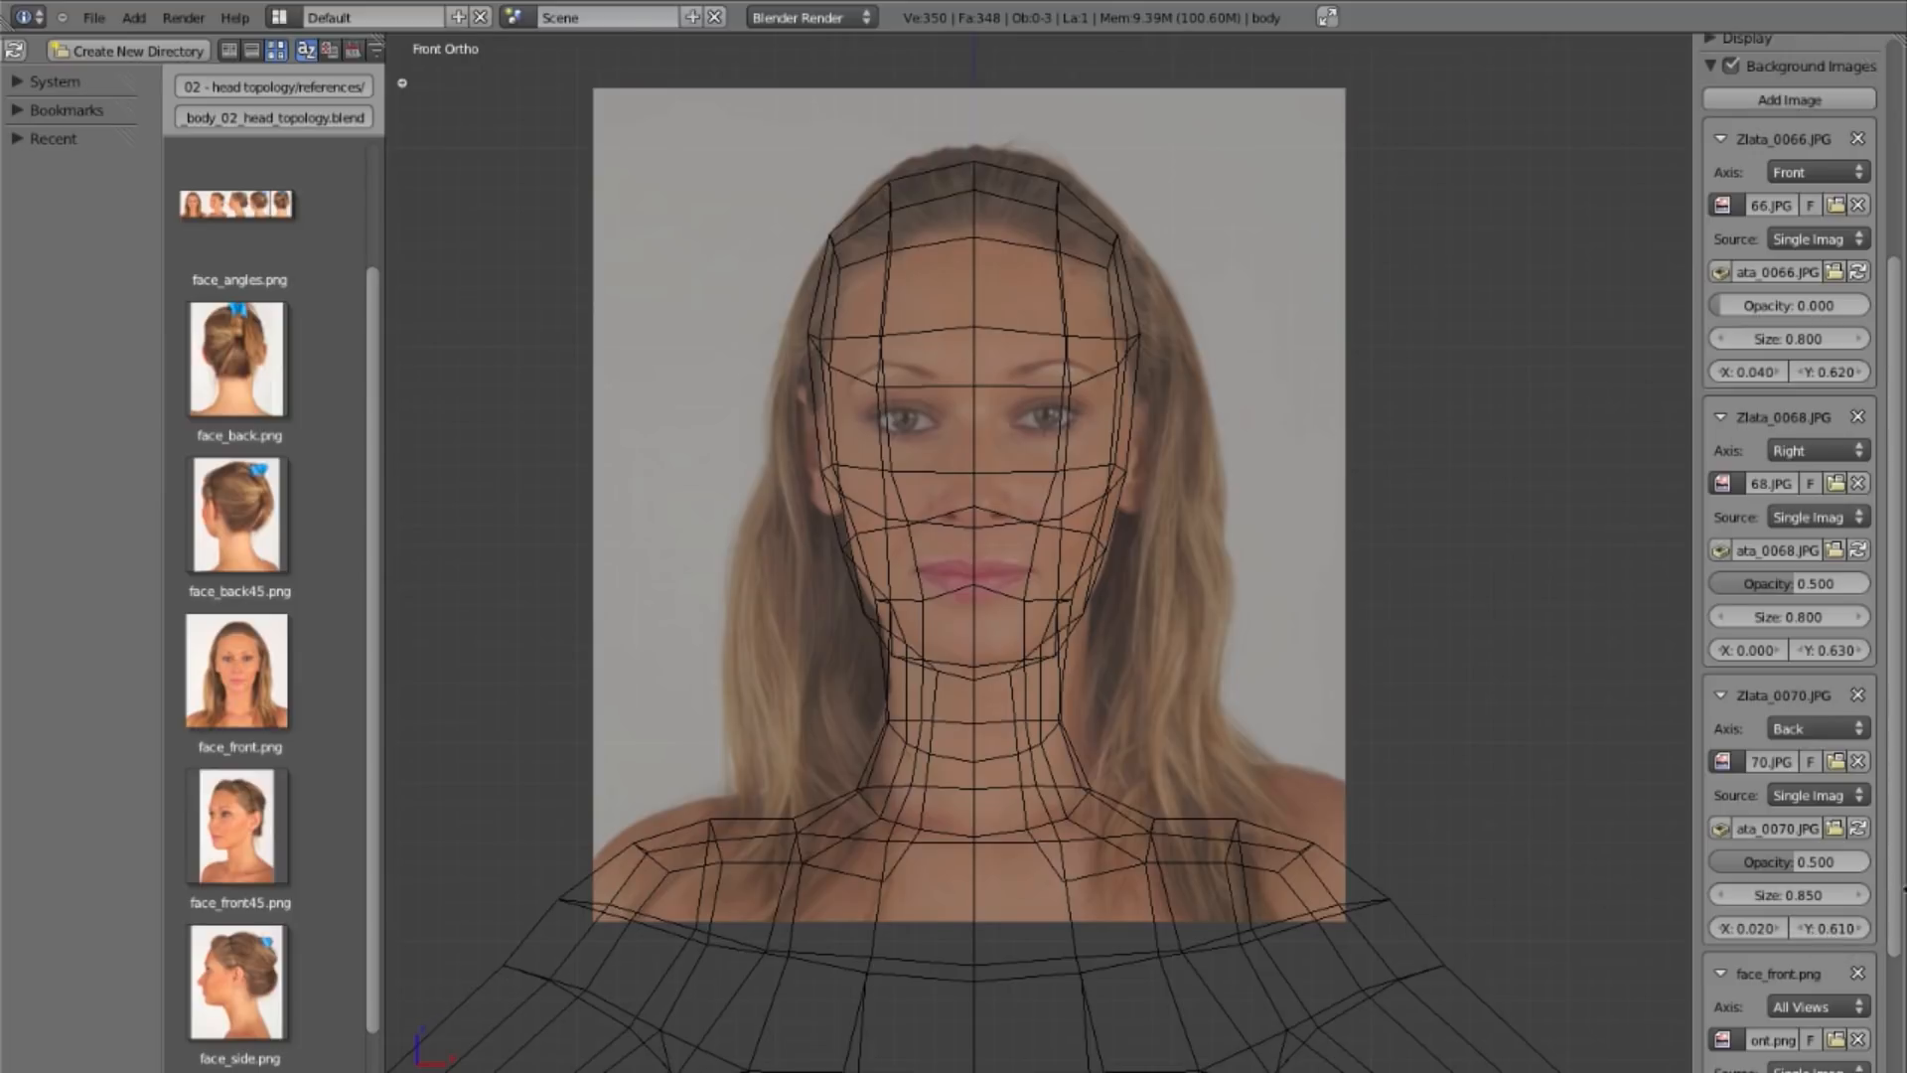
Step: Lower the face_front.png background to a Y offset of 1.545 and compare it with the solid-shaded head
left_click_drag(1898, 887, 1838, 1015)
left_click(1837, 1007, "shift")
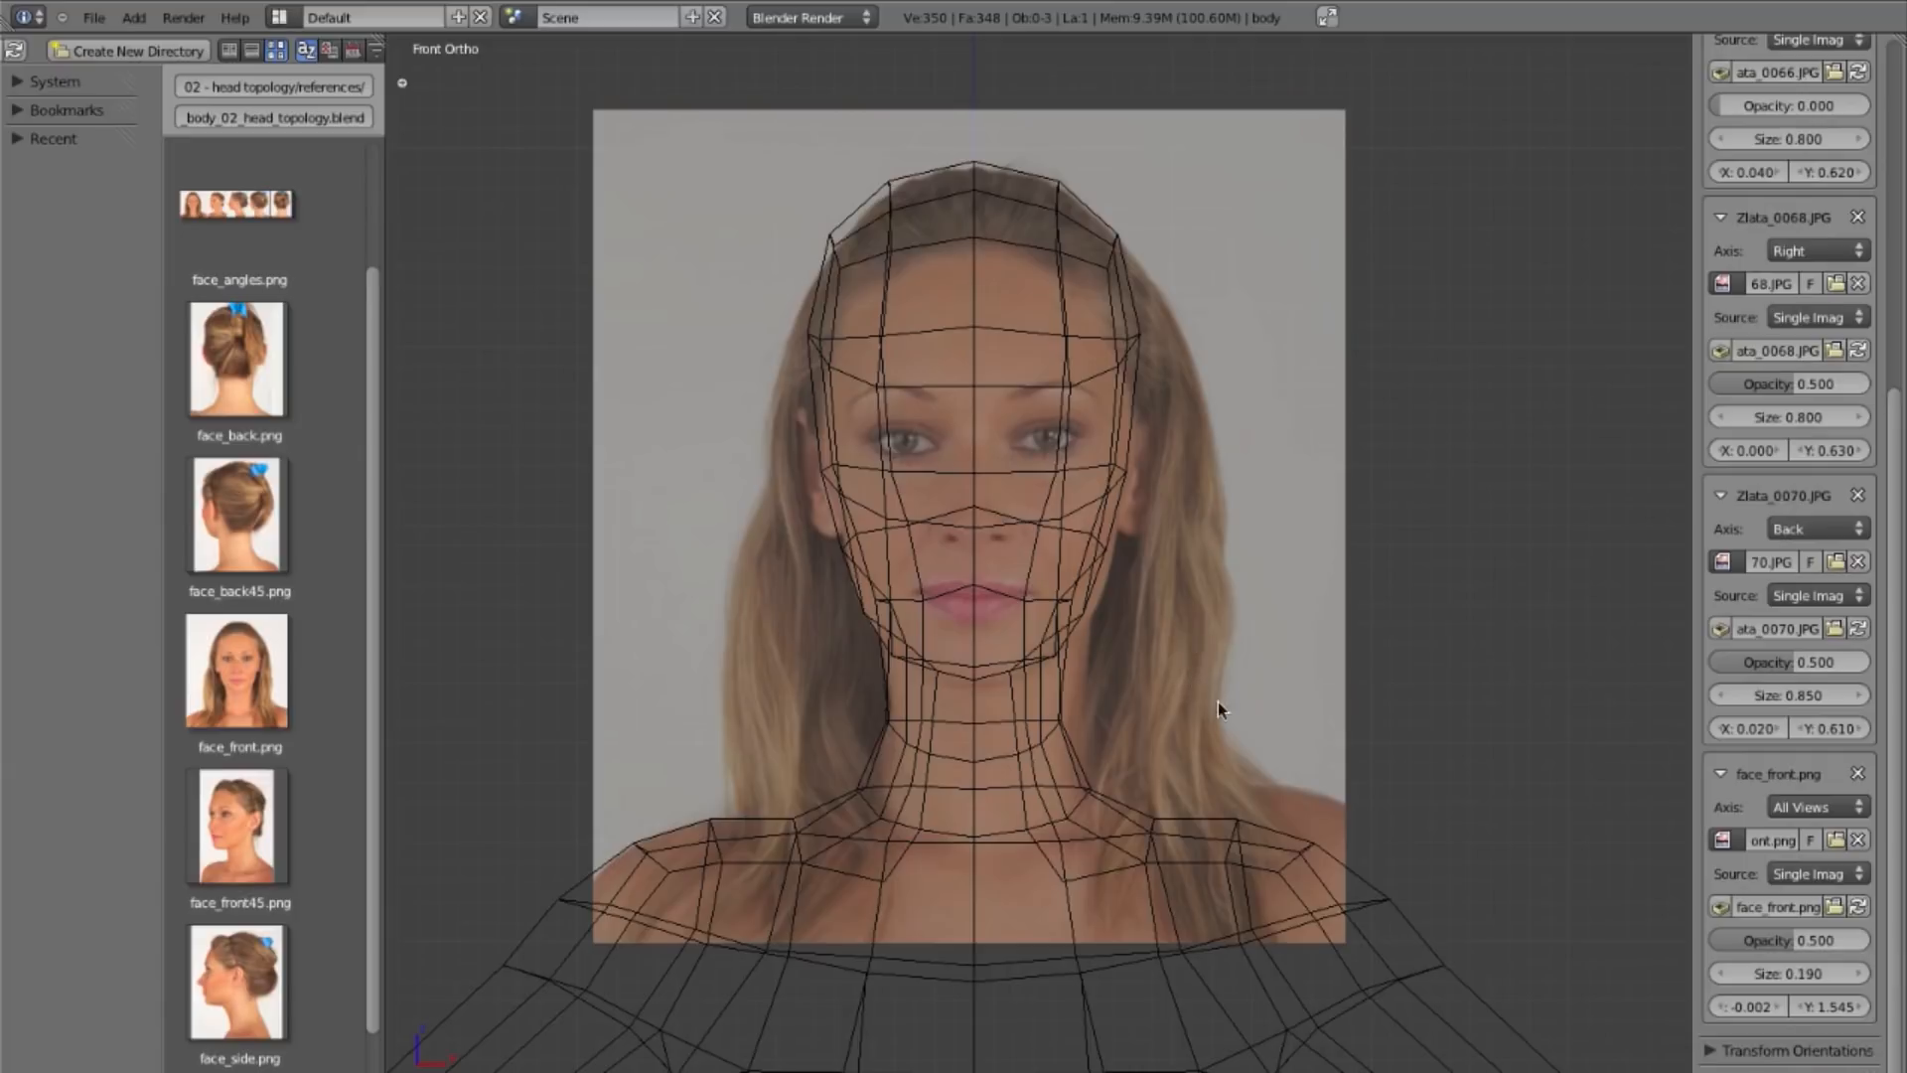
key("z")
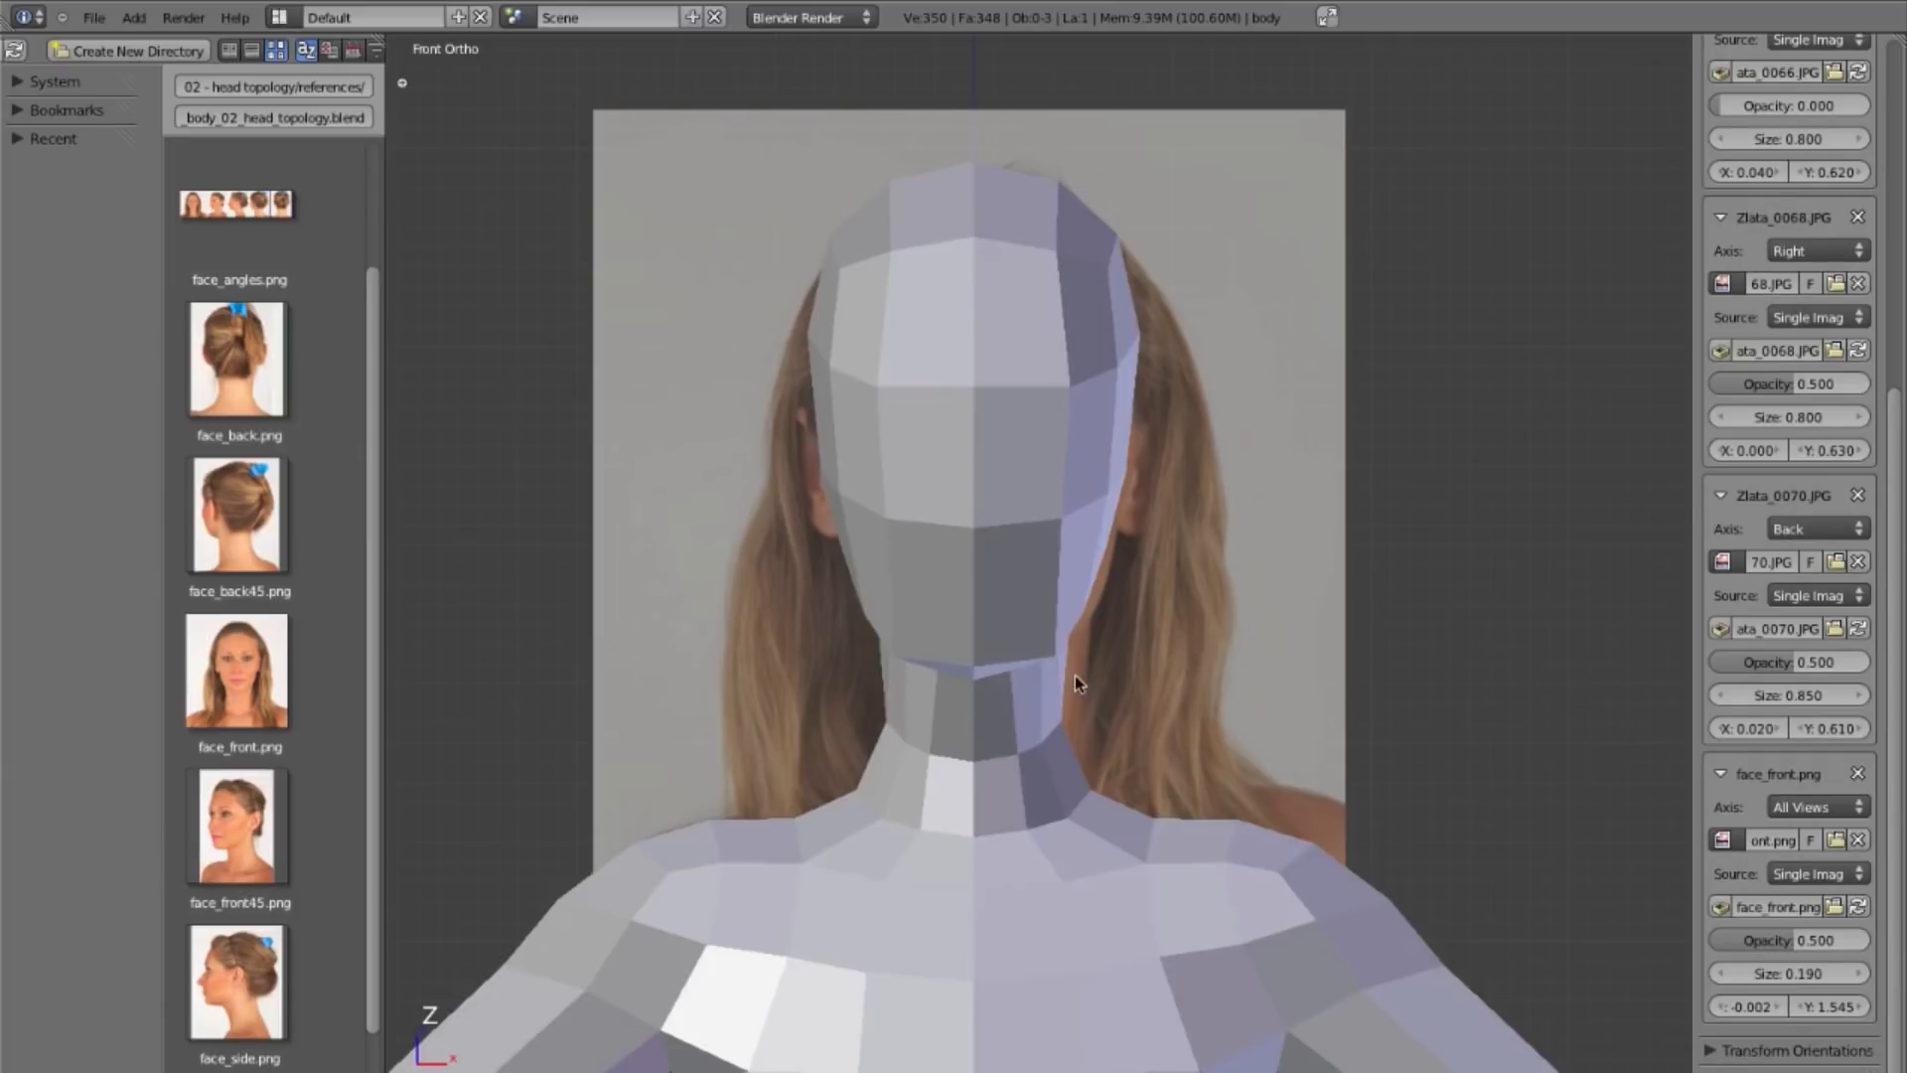
Step: In the right side wireframe view, set the Right-axis and Back-axis body backgrounds to 0 opacity and collapse the Back-axis image's settings
key("KP_3")
key("z")
middle_click_drag(1452, 1041, 1311, 874, "ctrl")
middle_click_drag(1311, 874, 1273, 729, "ctrl")
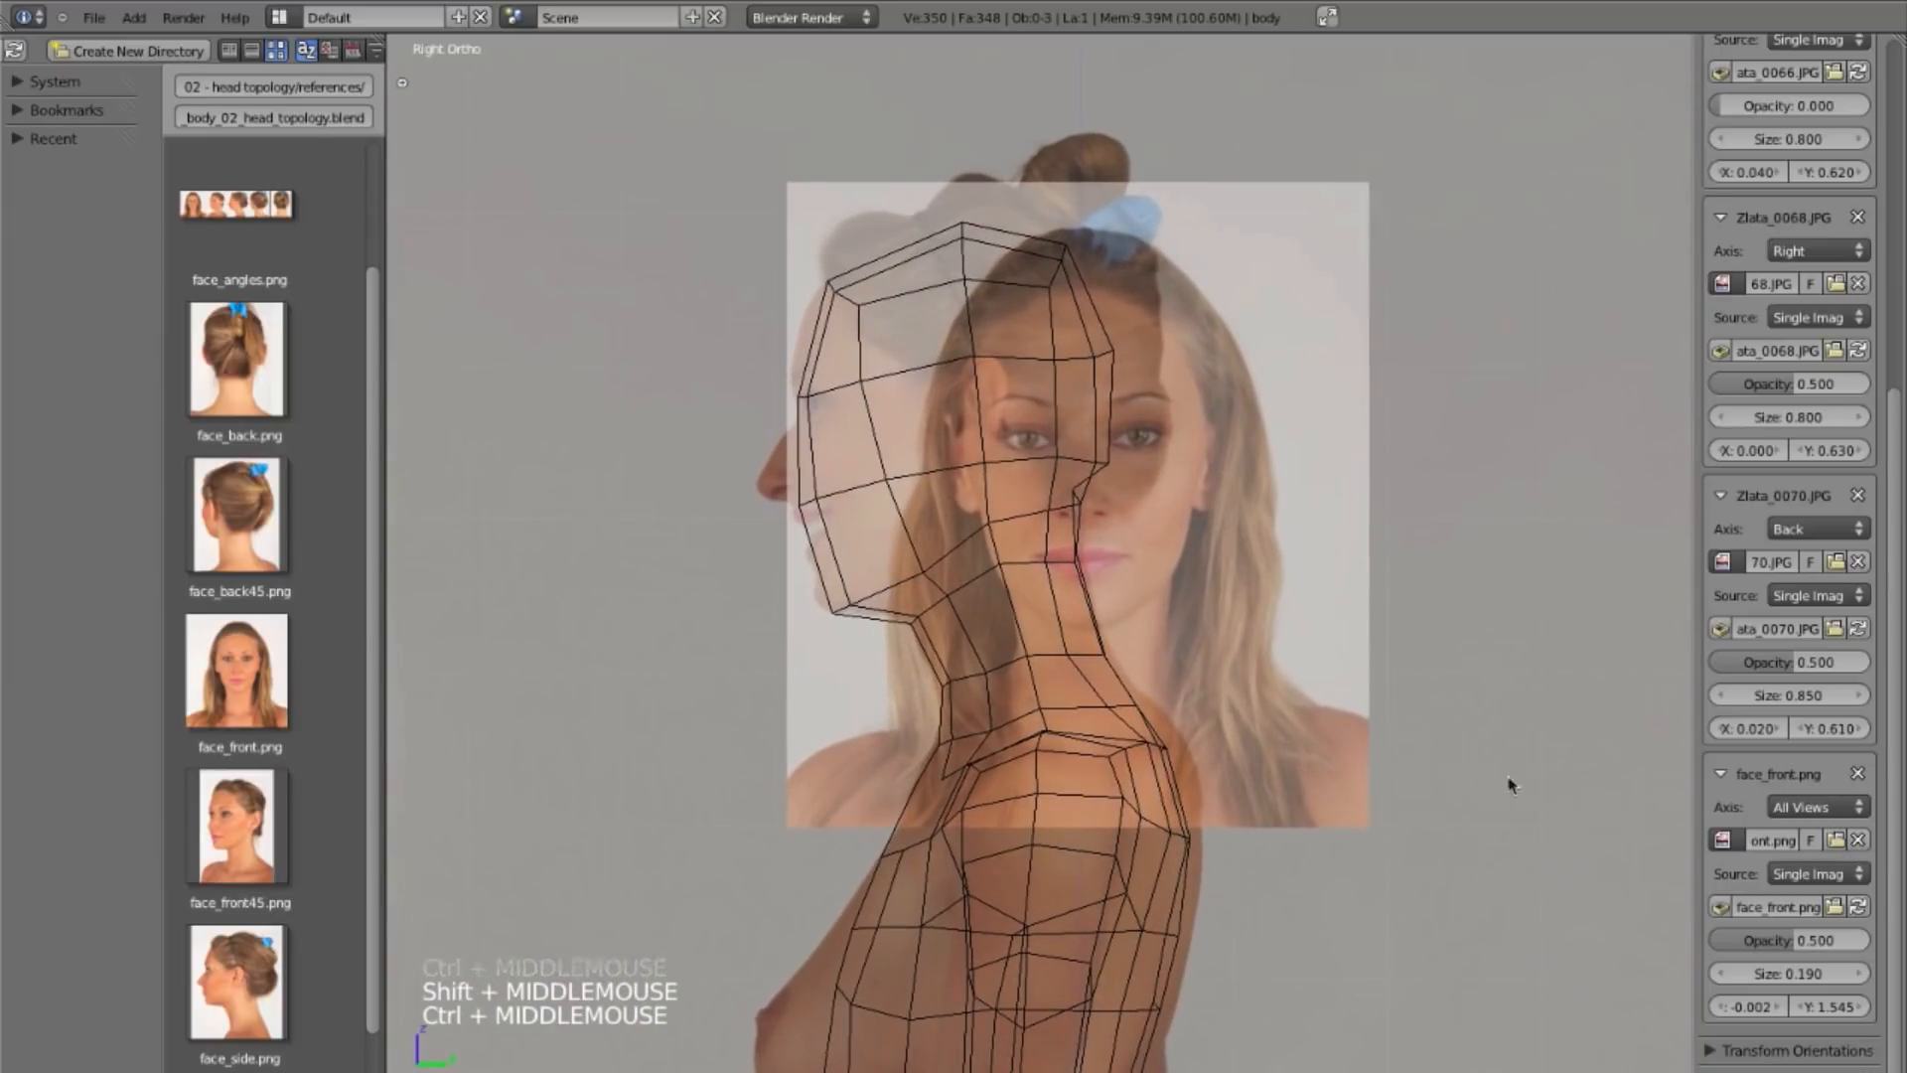
left_click_drag(1827, 384, 1664, 392)
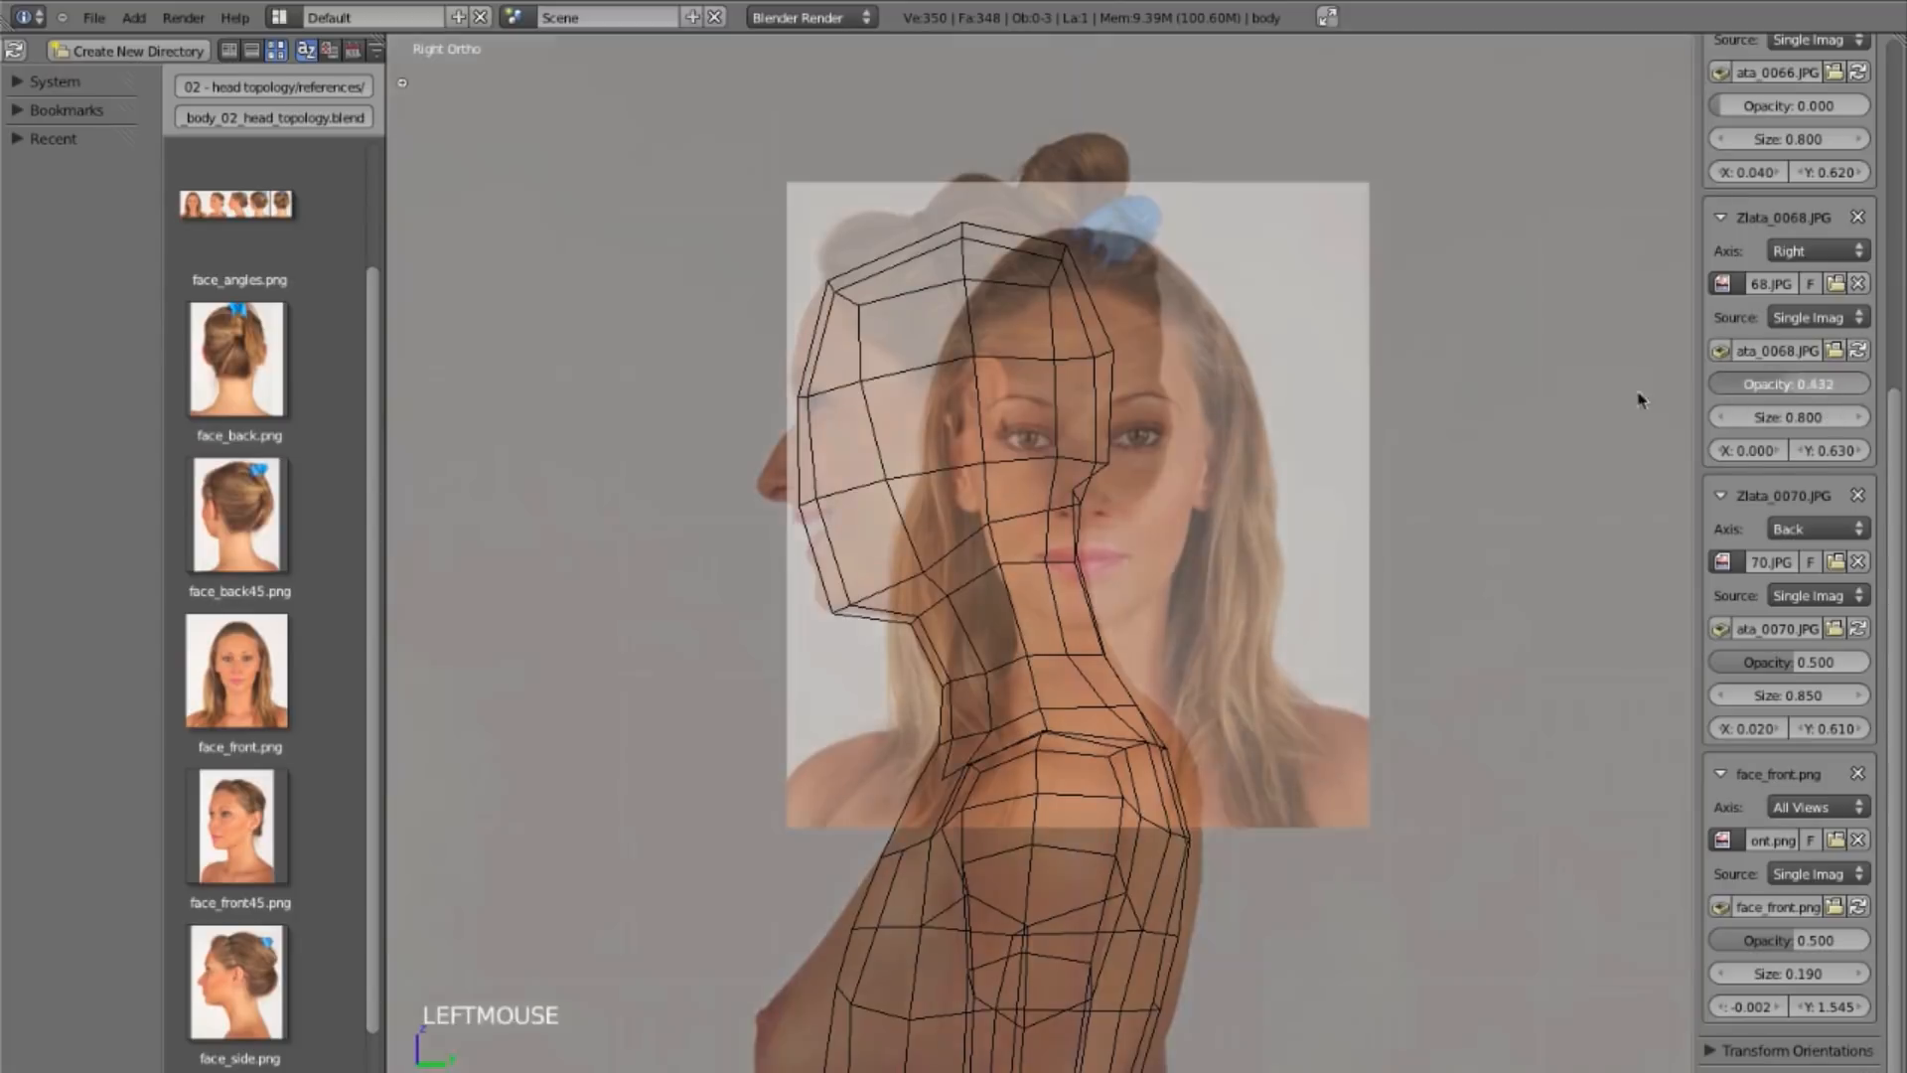
left_click_drag(1820, 661, 1520, 669)
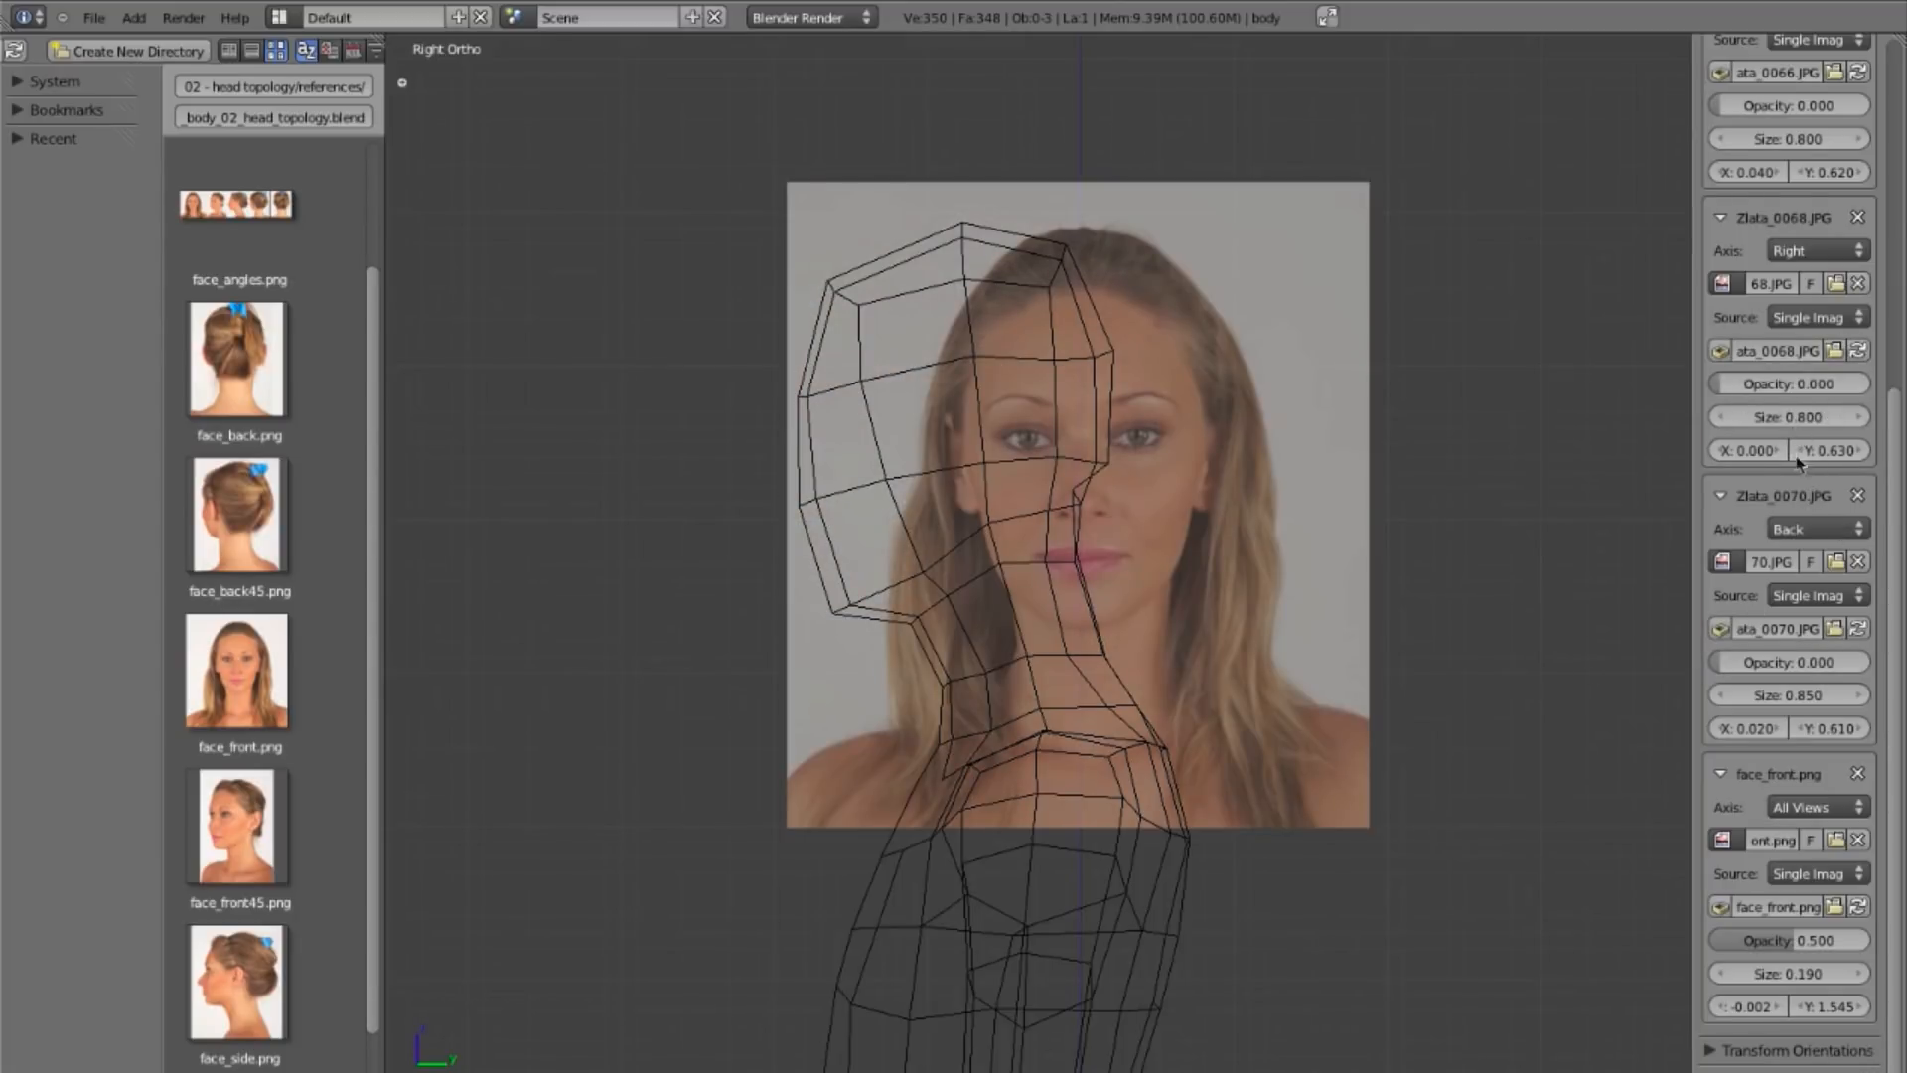
left_click(1724, 494)
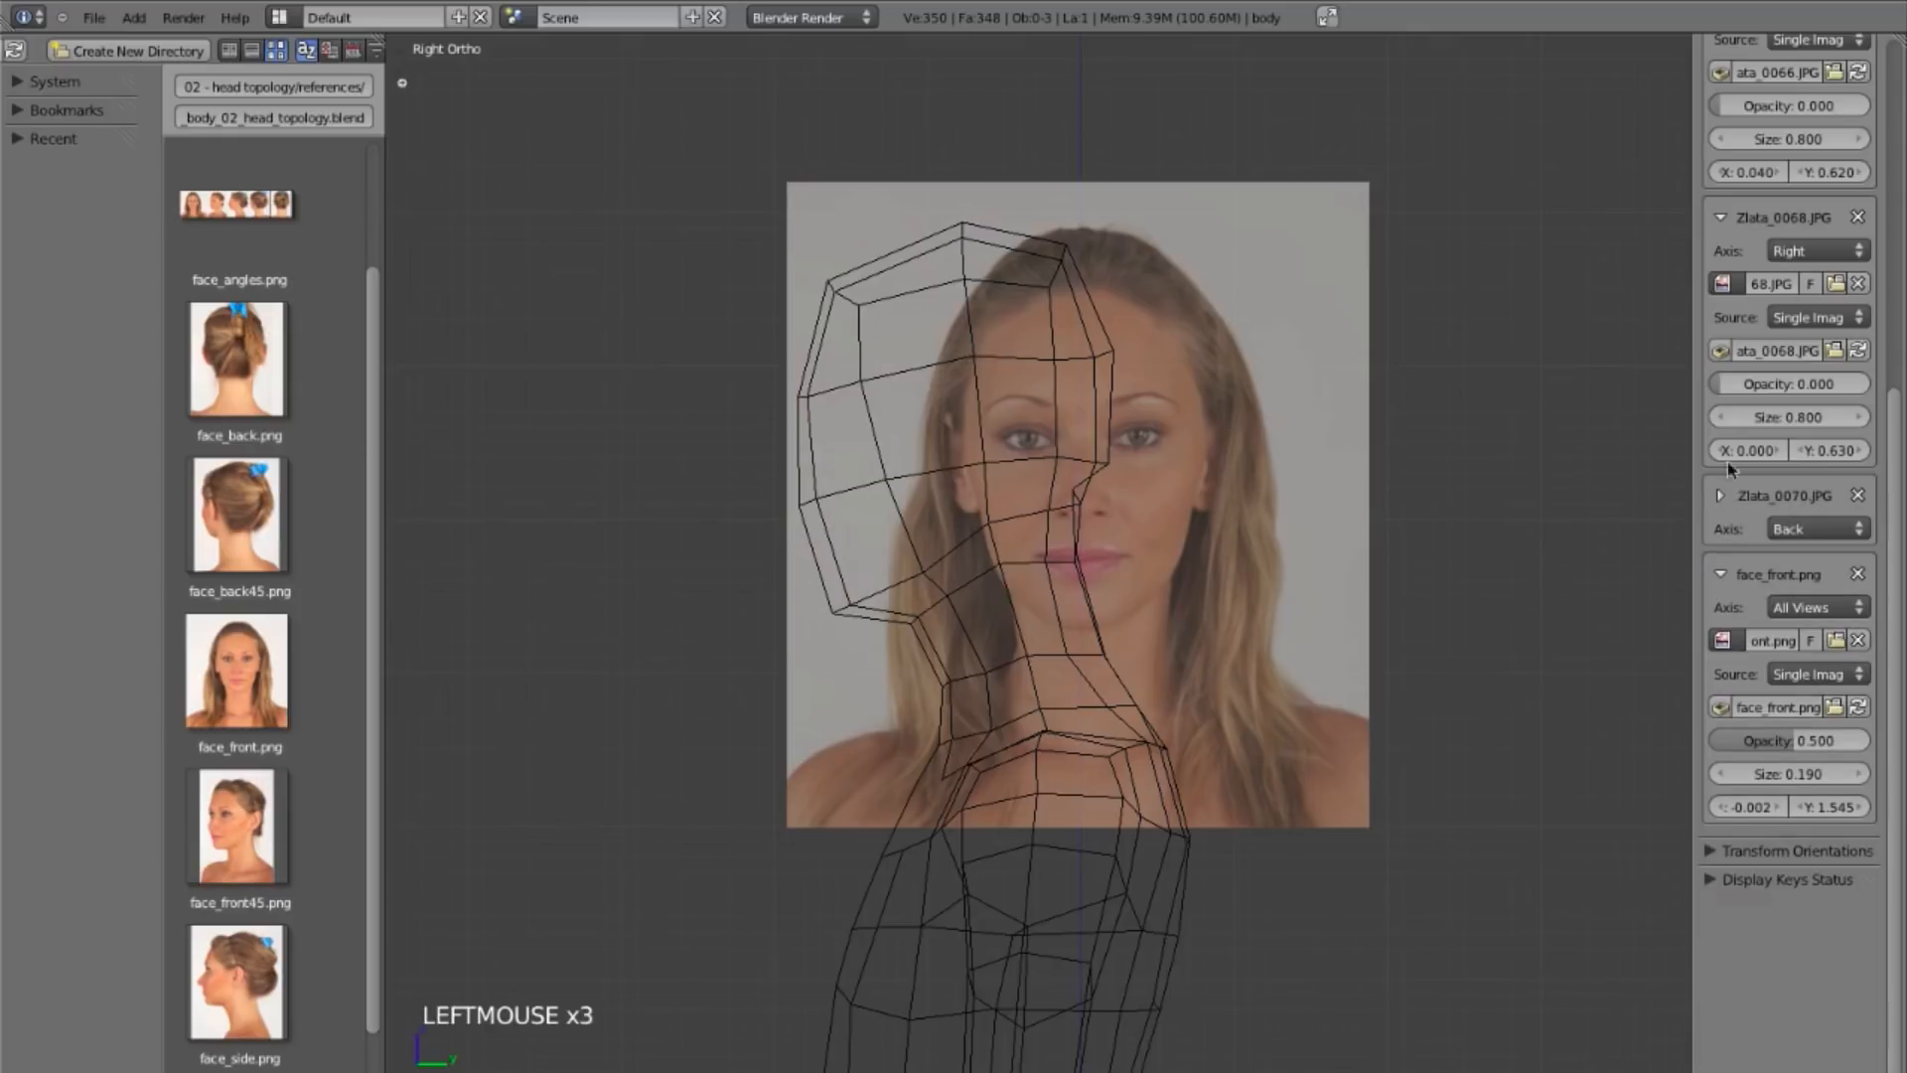
Step: Collapse the settings of the Right-axis and Front-axis body background images
left_click(1721, 219)
left_click_drag(1899, 493, 1896, 384)
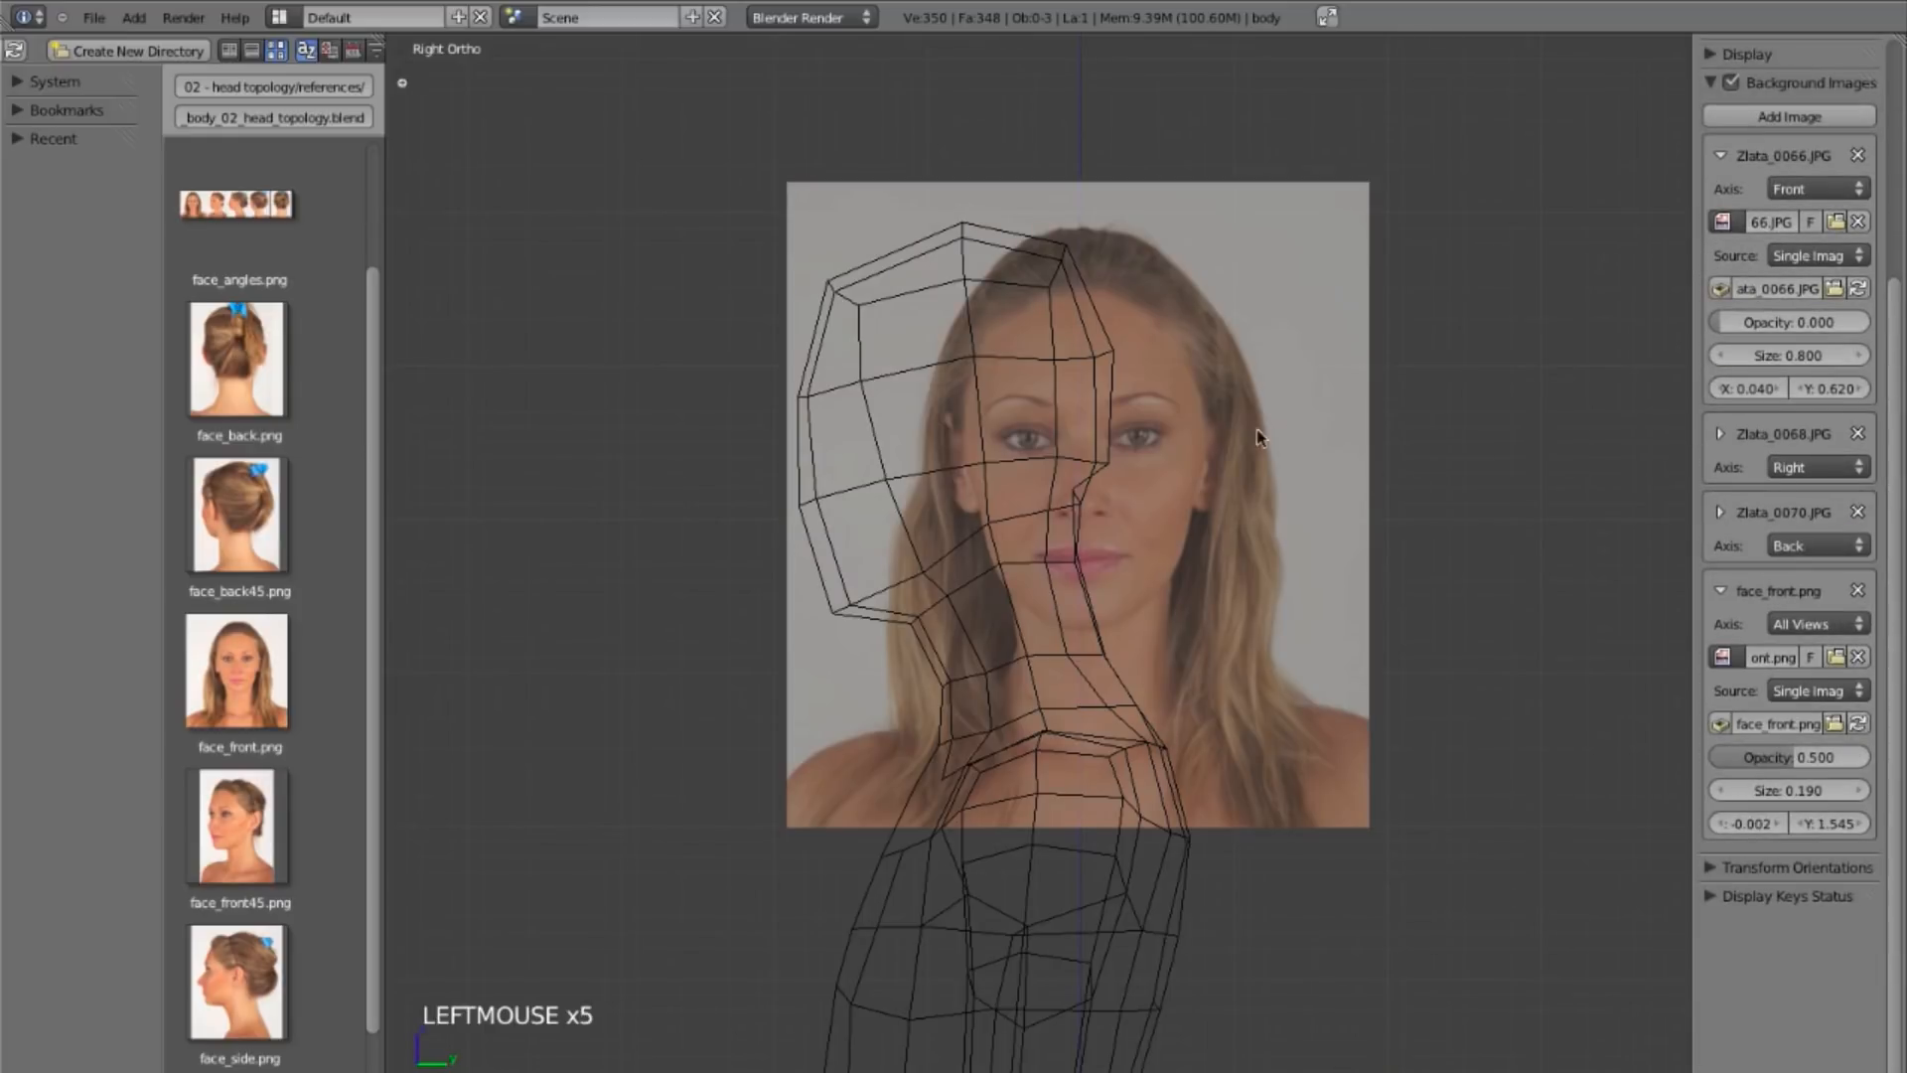
left_click(1782, 157)
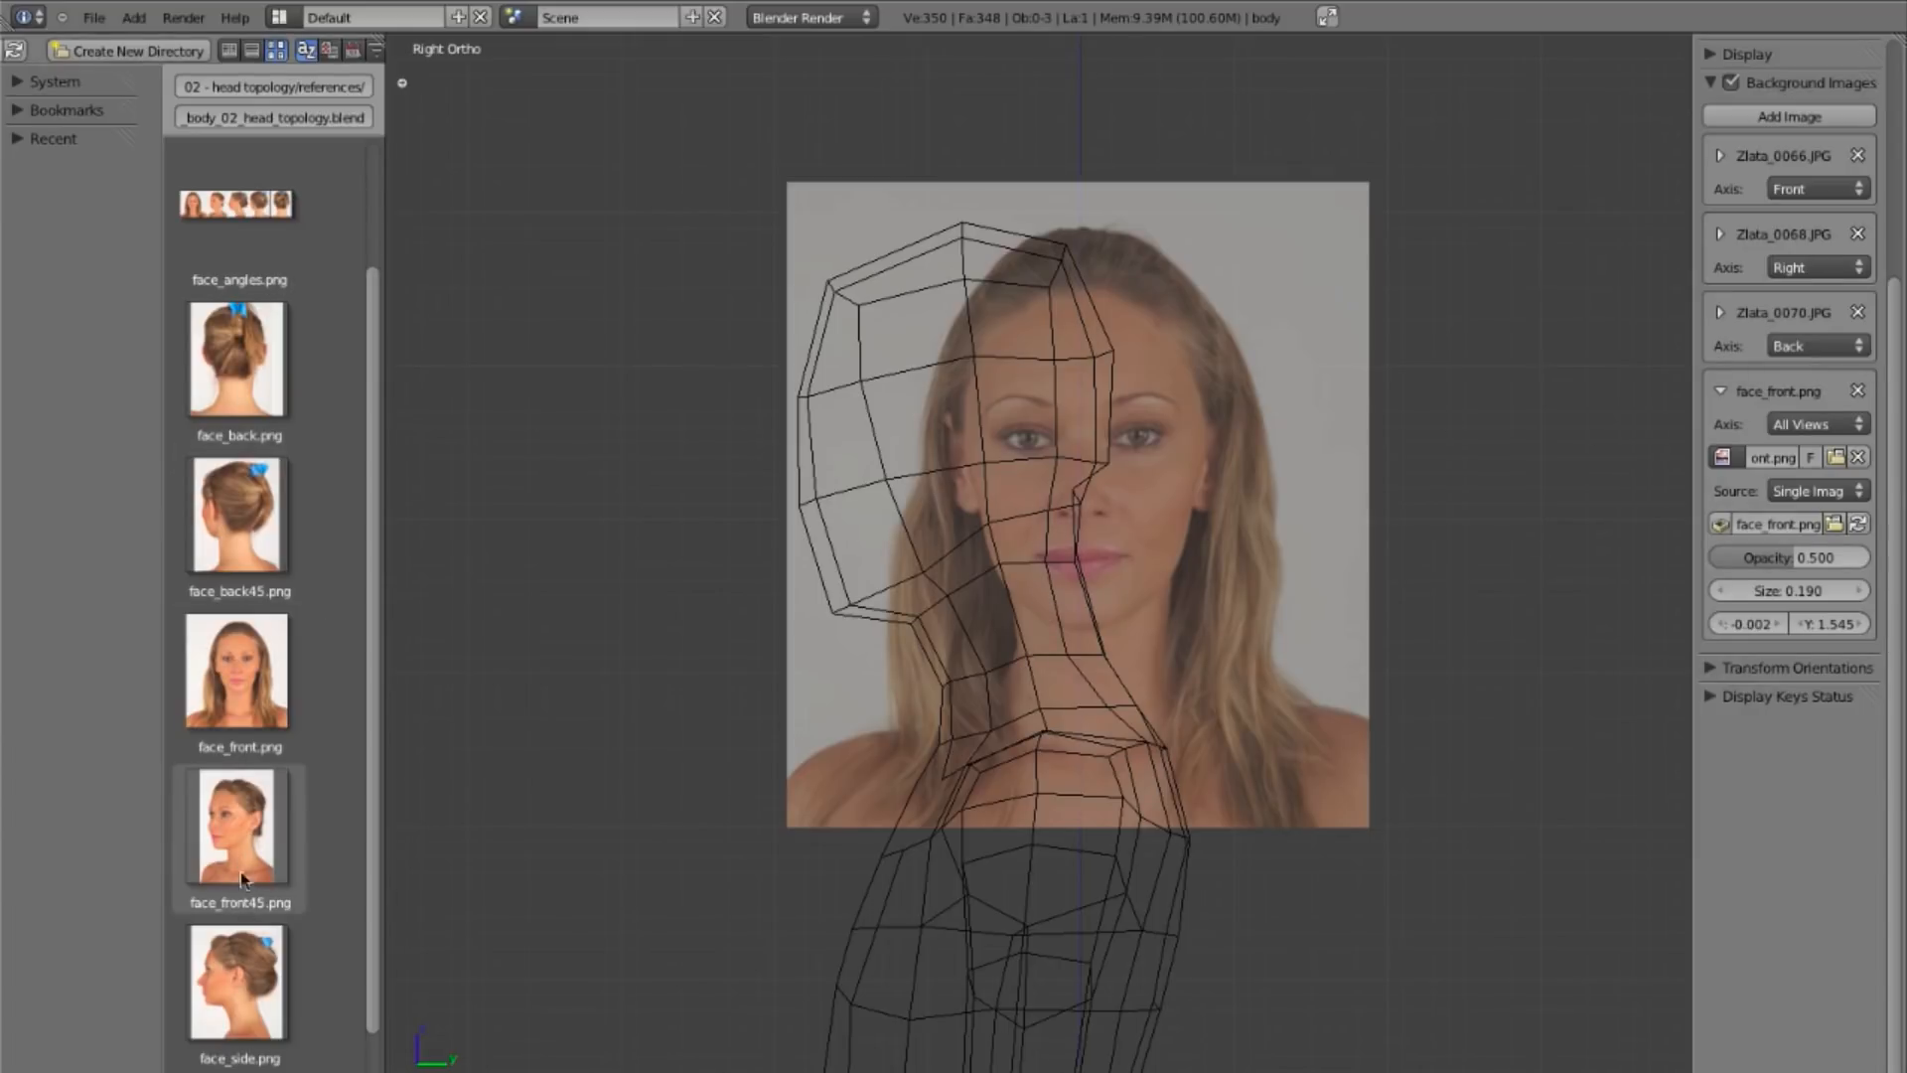
Step: Add face_side.png as a background image and copy face_front.png's size 0.190, X offset -0.002 and Y offset 1.545 to it
left_click_drag(244, 977, 1724, 642)
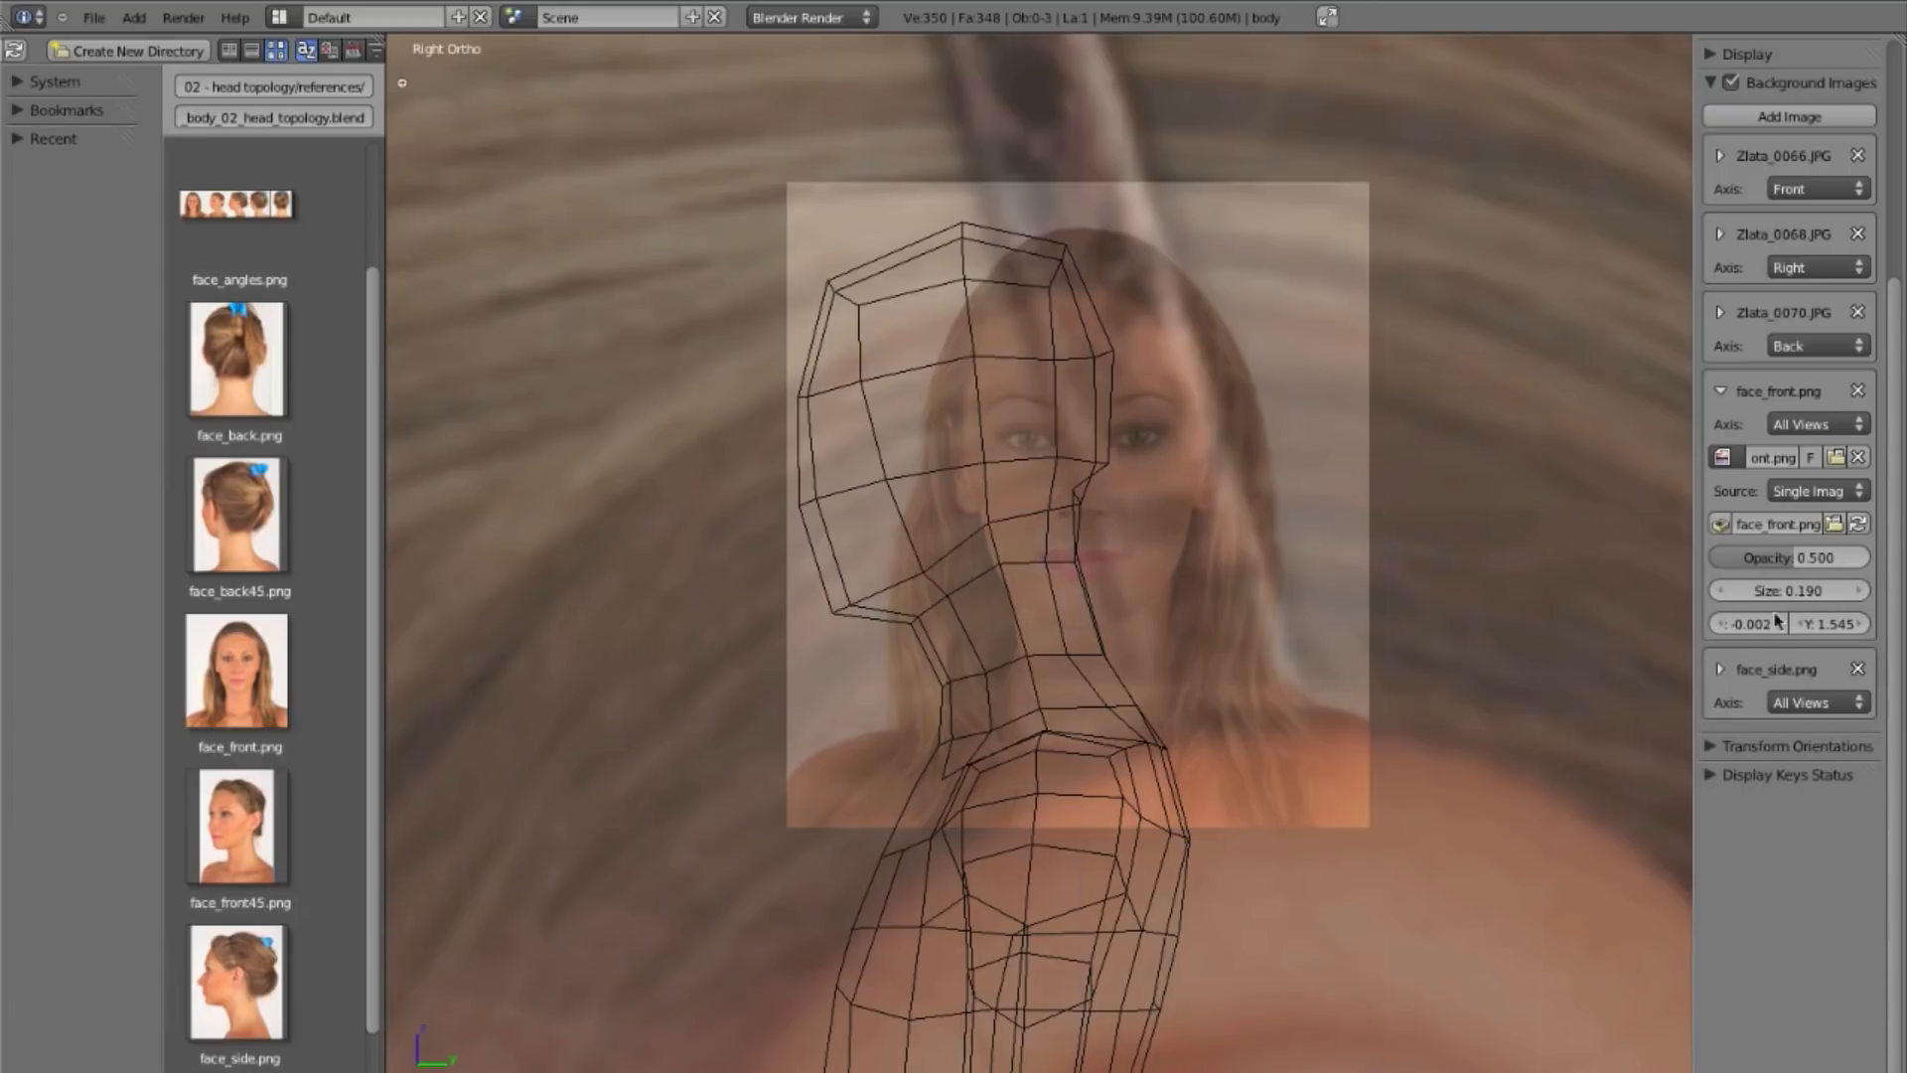
left_click(1721, 669)
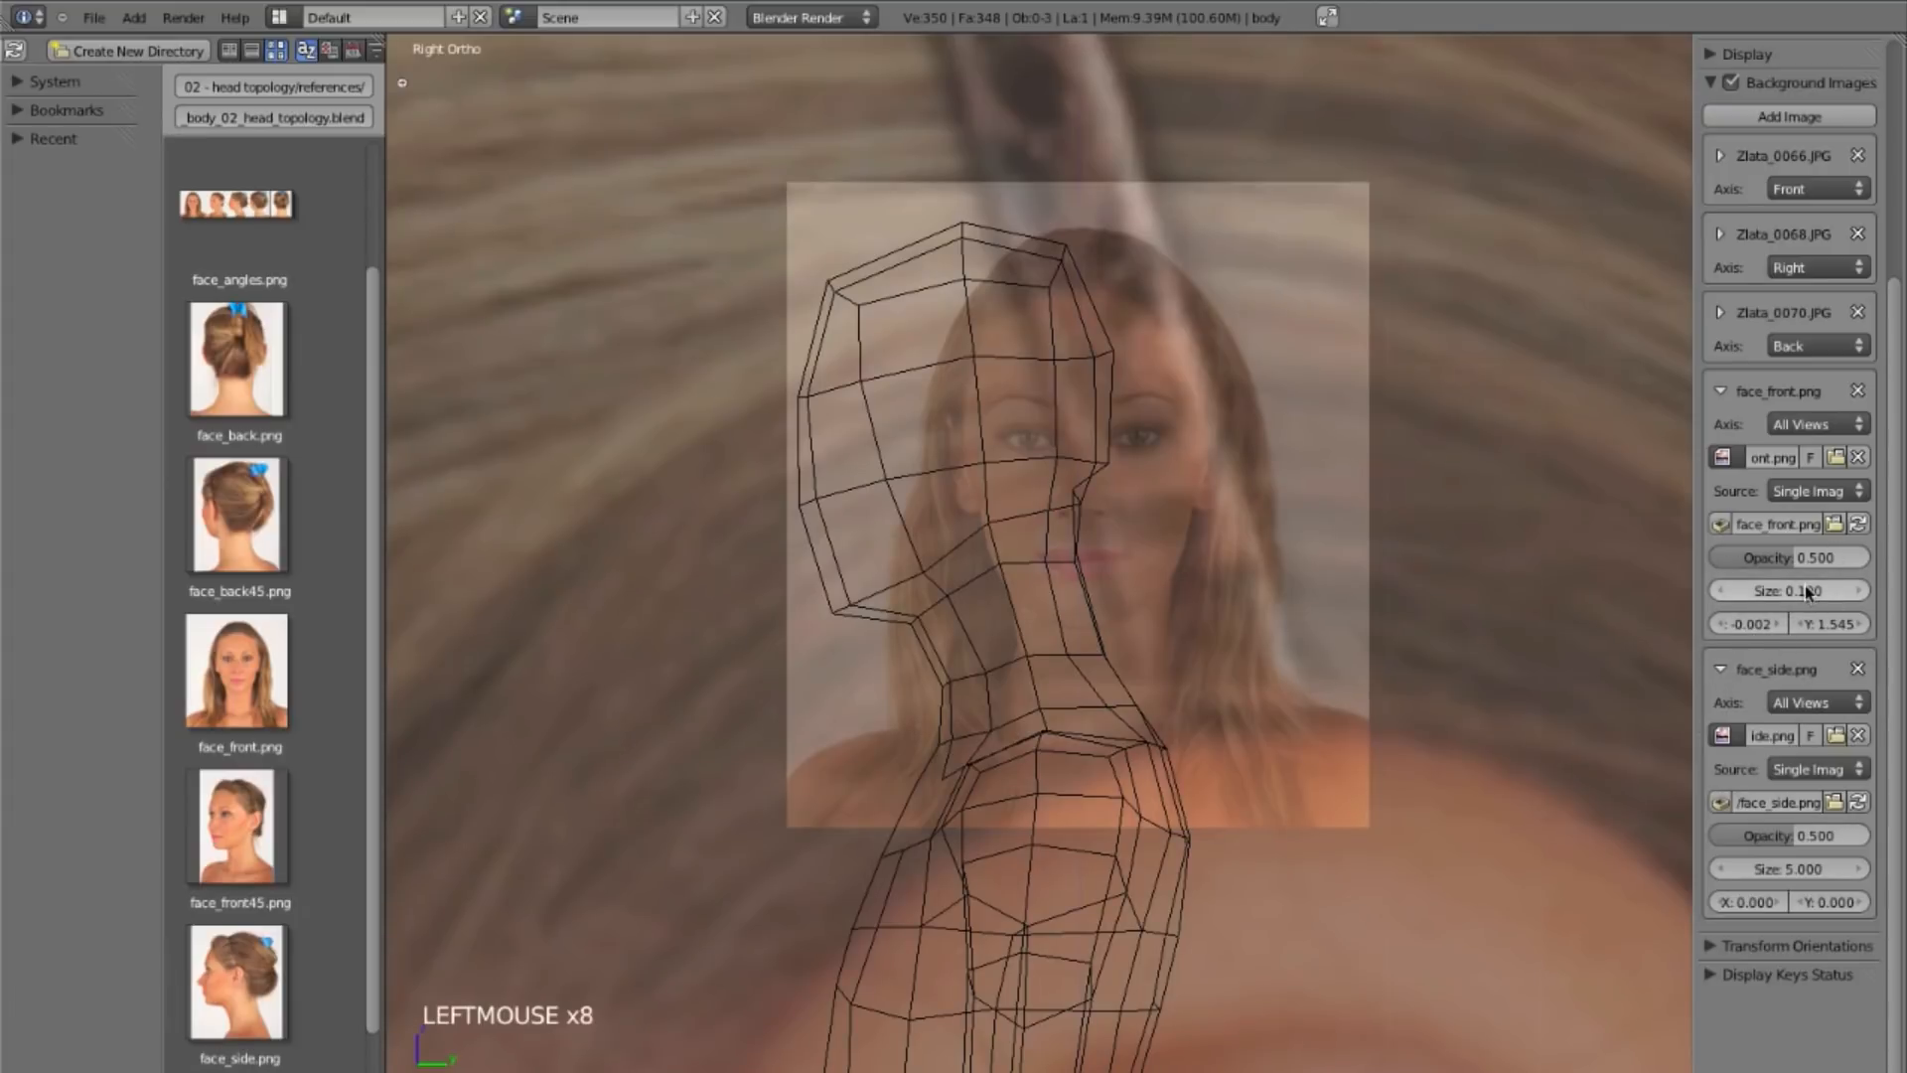
key("ctrl+c")
key("ctrl+v")
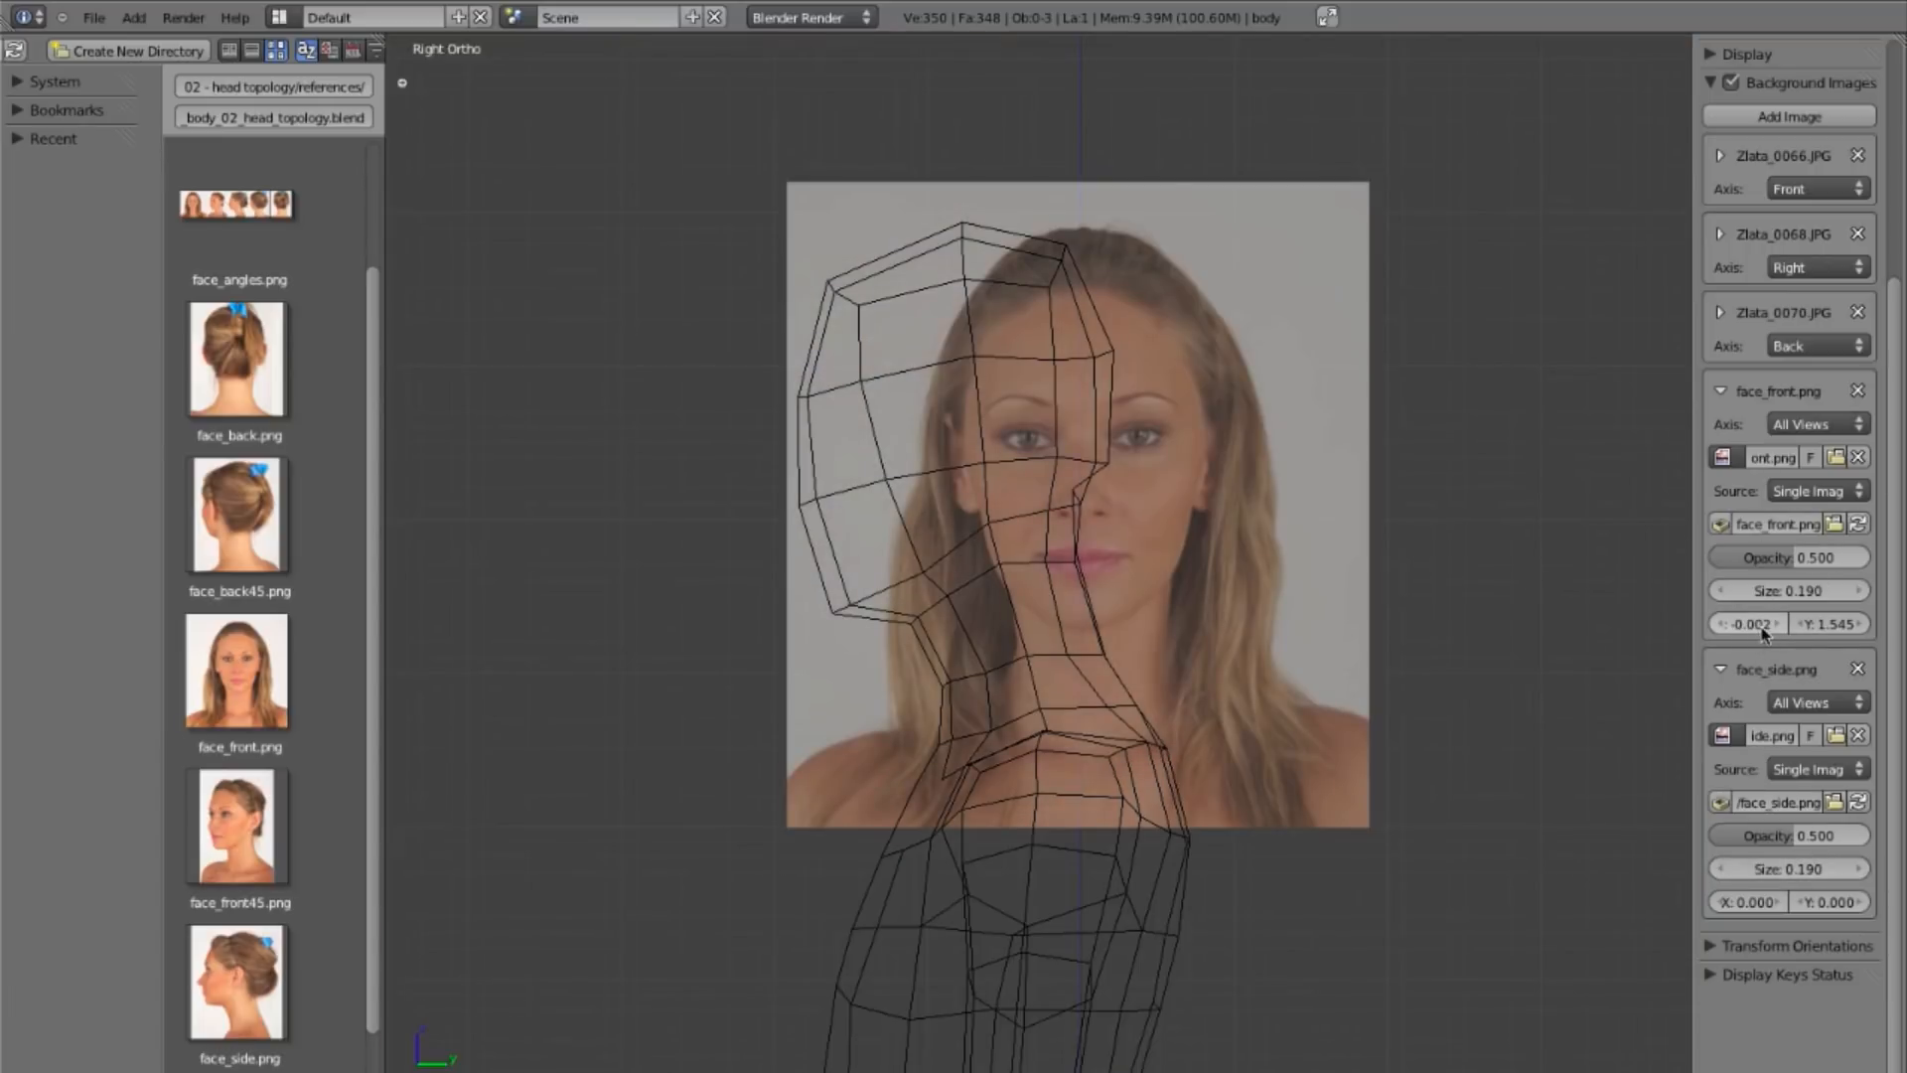
key("ctrl+c")
key("ctrl+v")
key("ctrl+c")
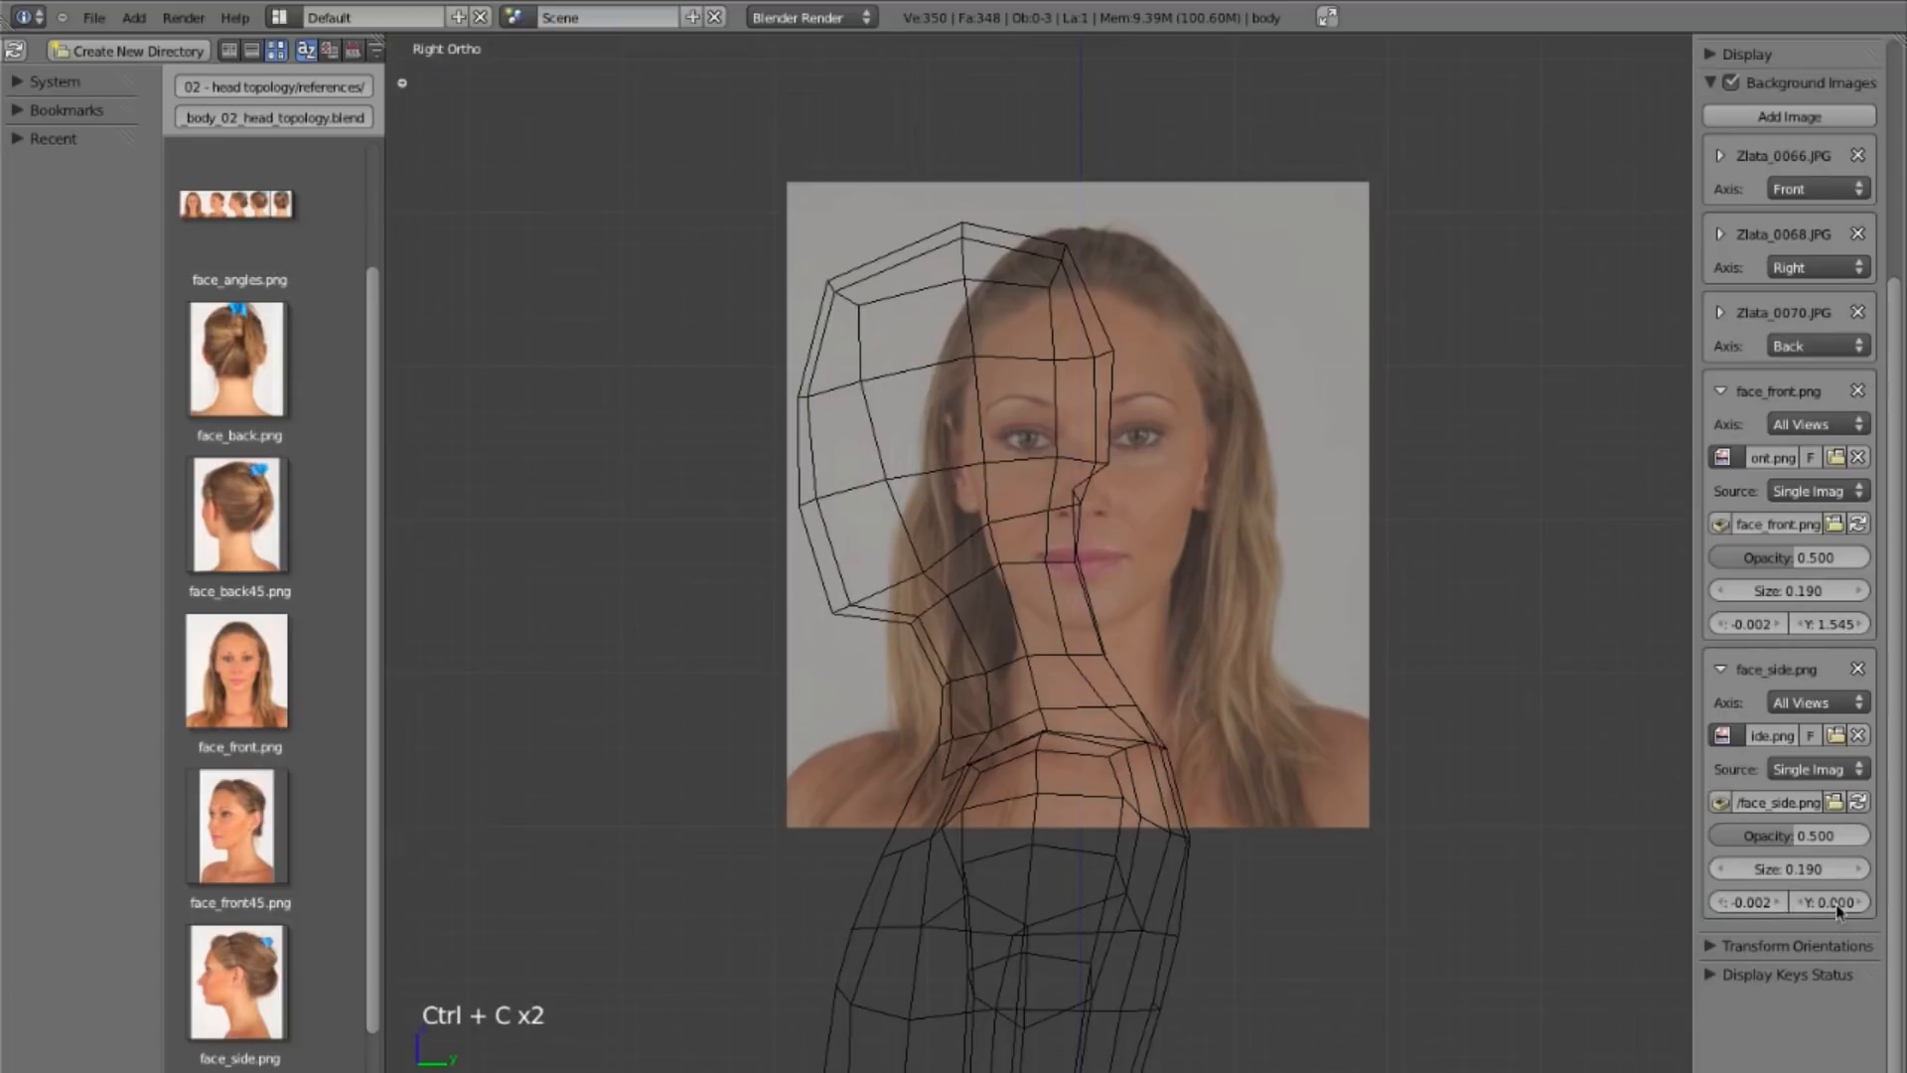
key("ctrl+v")
Step: Try X offsets of -0.052 and -0.072 for the face_side.png background against the head's profile
middle_click_drag(1302, 761, 1332, 712, "ctrl")
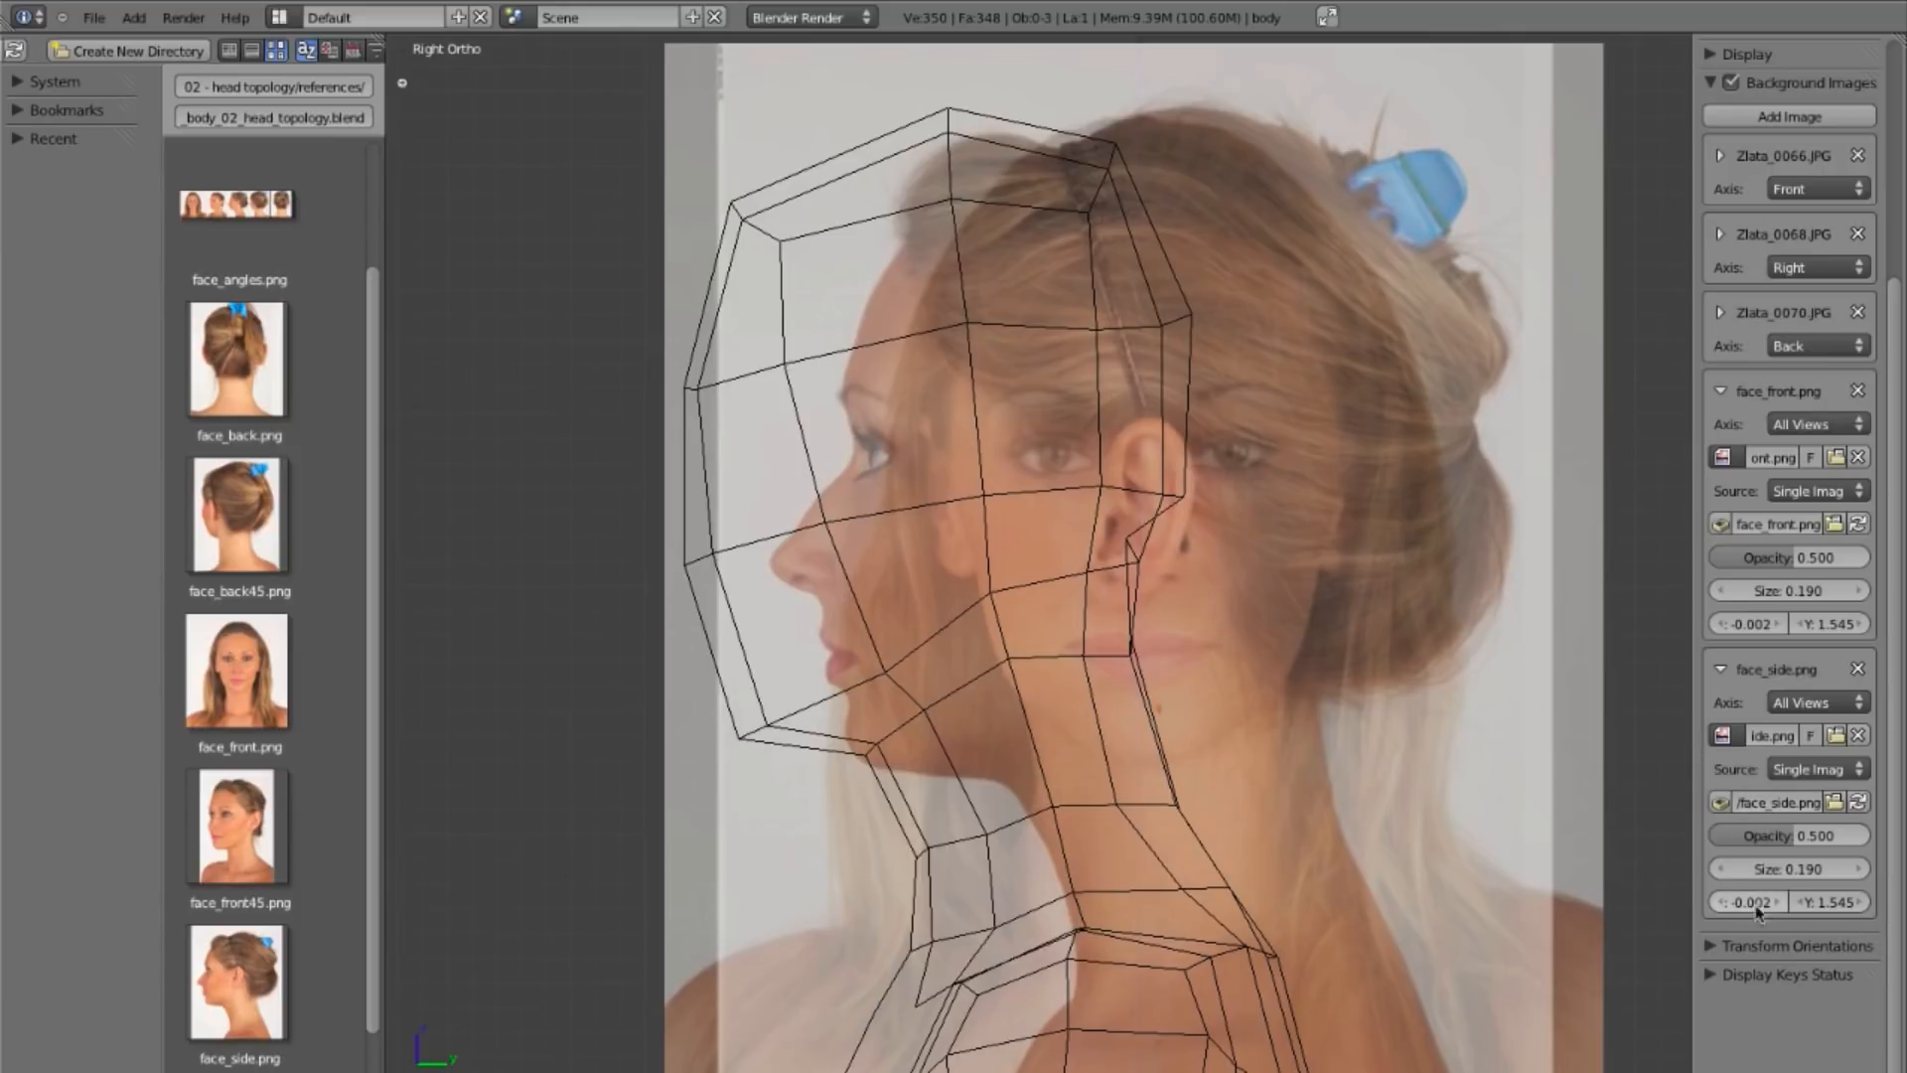
left_click_drag(1756, 903, 1785, 932, "shift")
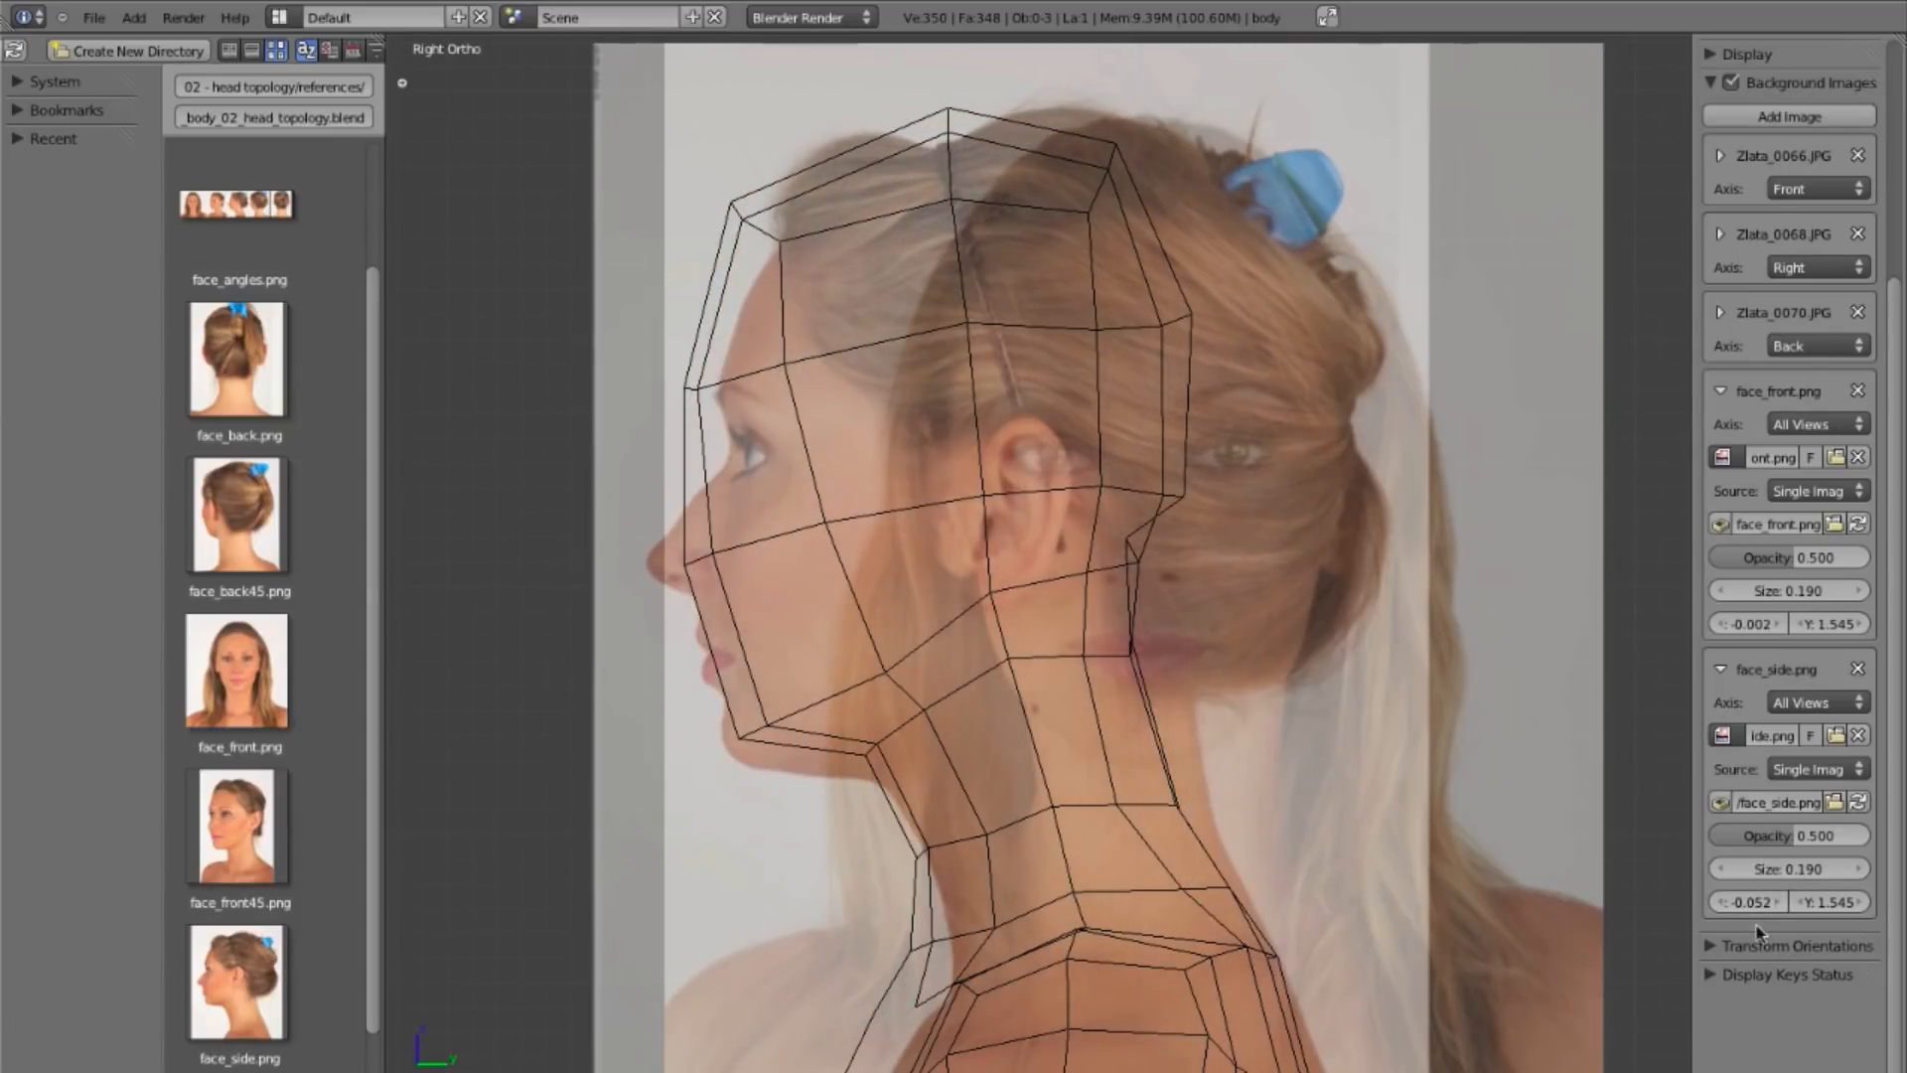
double_click(1754, 902, "shift")
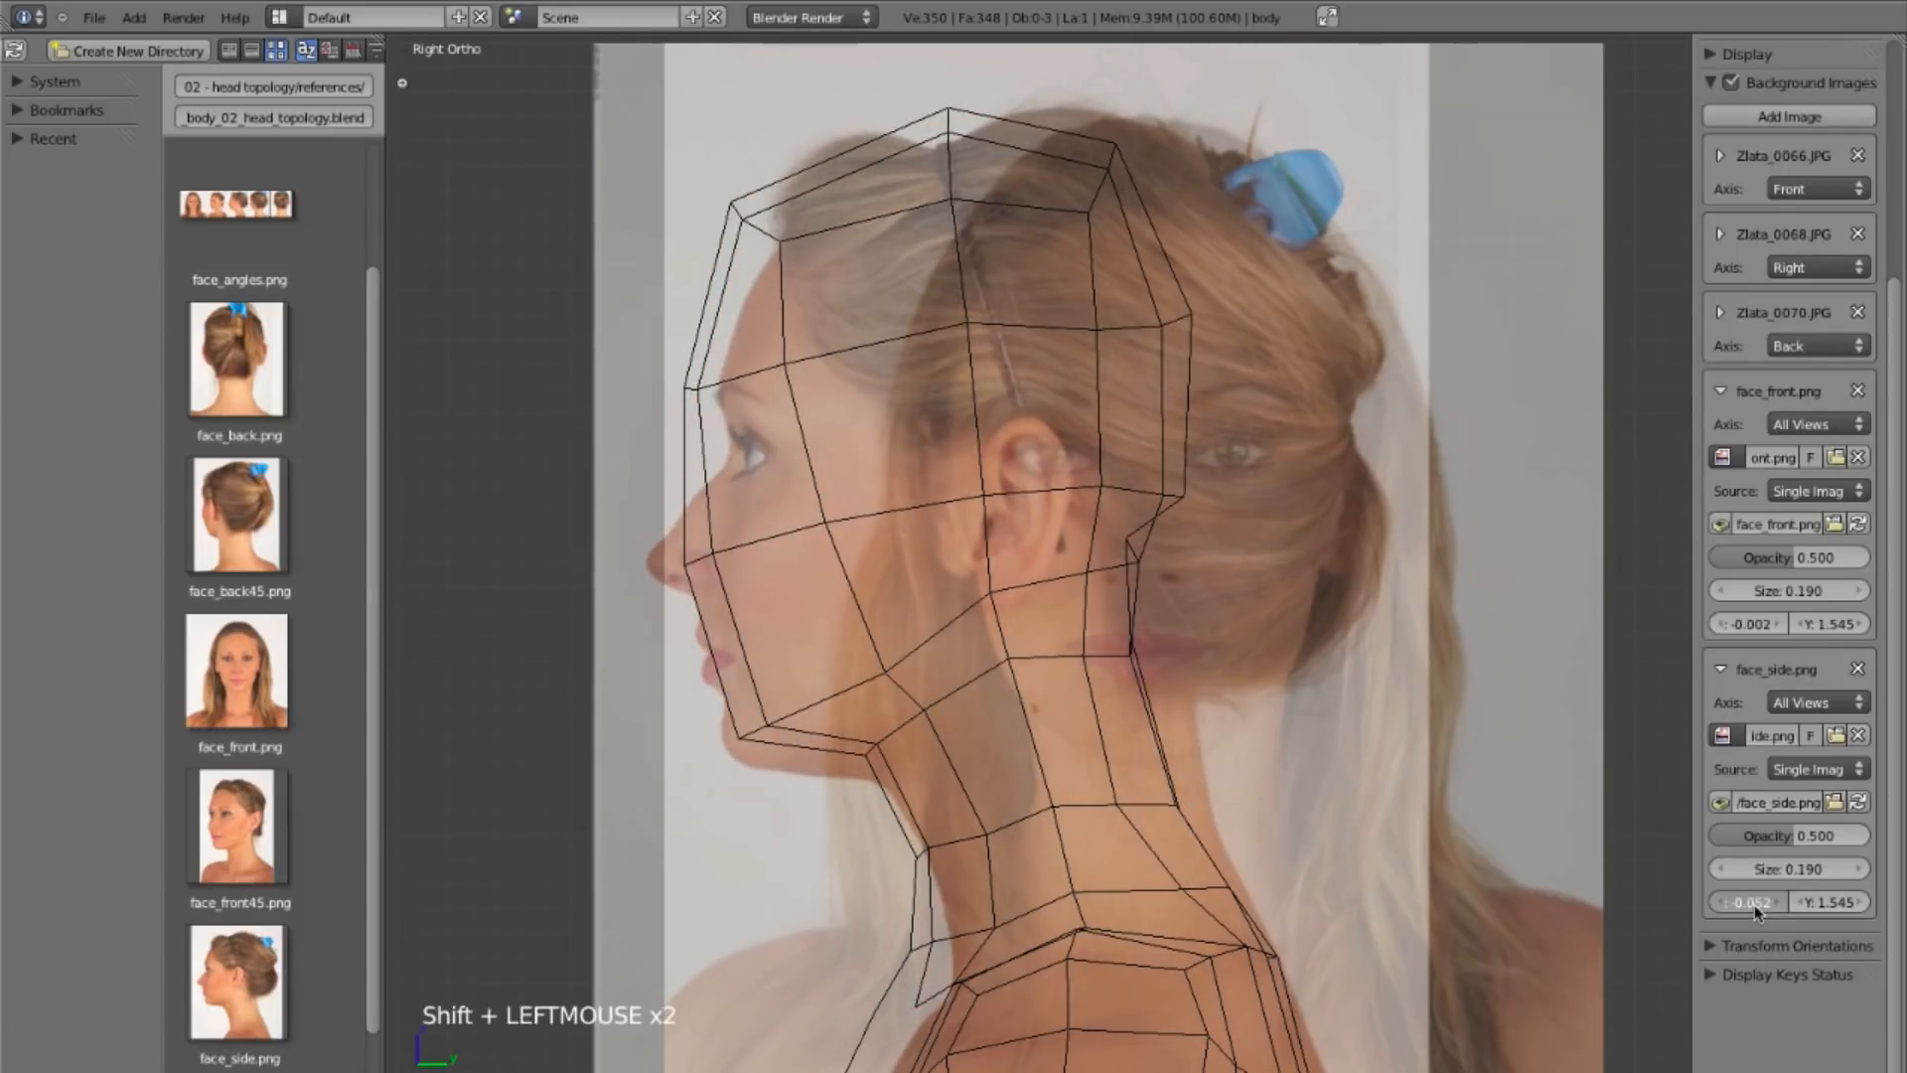
type("-0.072")
key("Return")
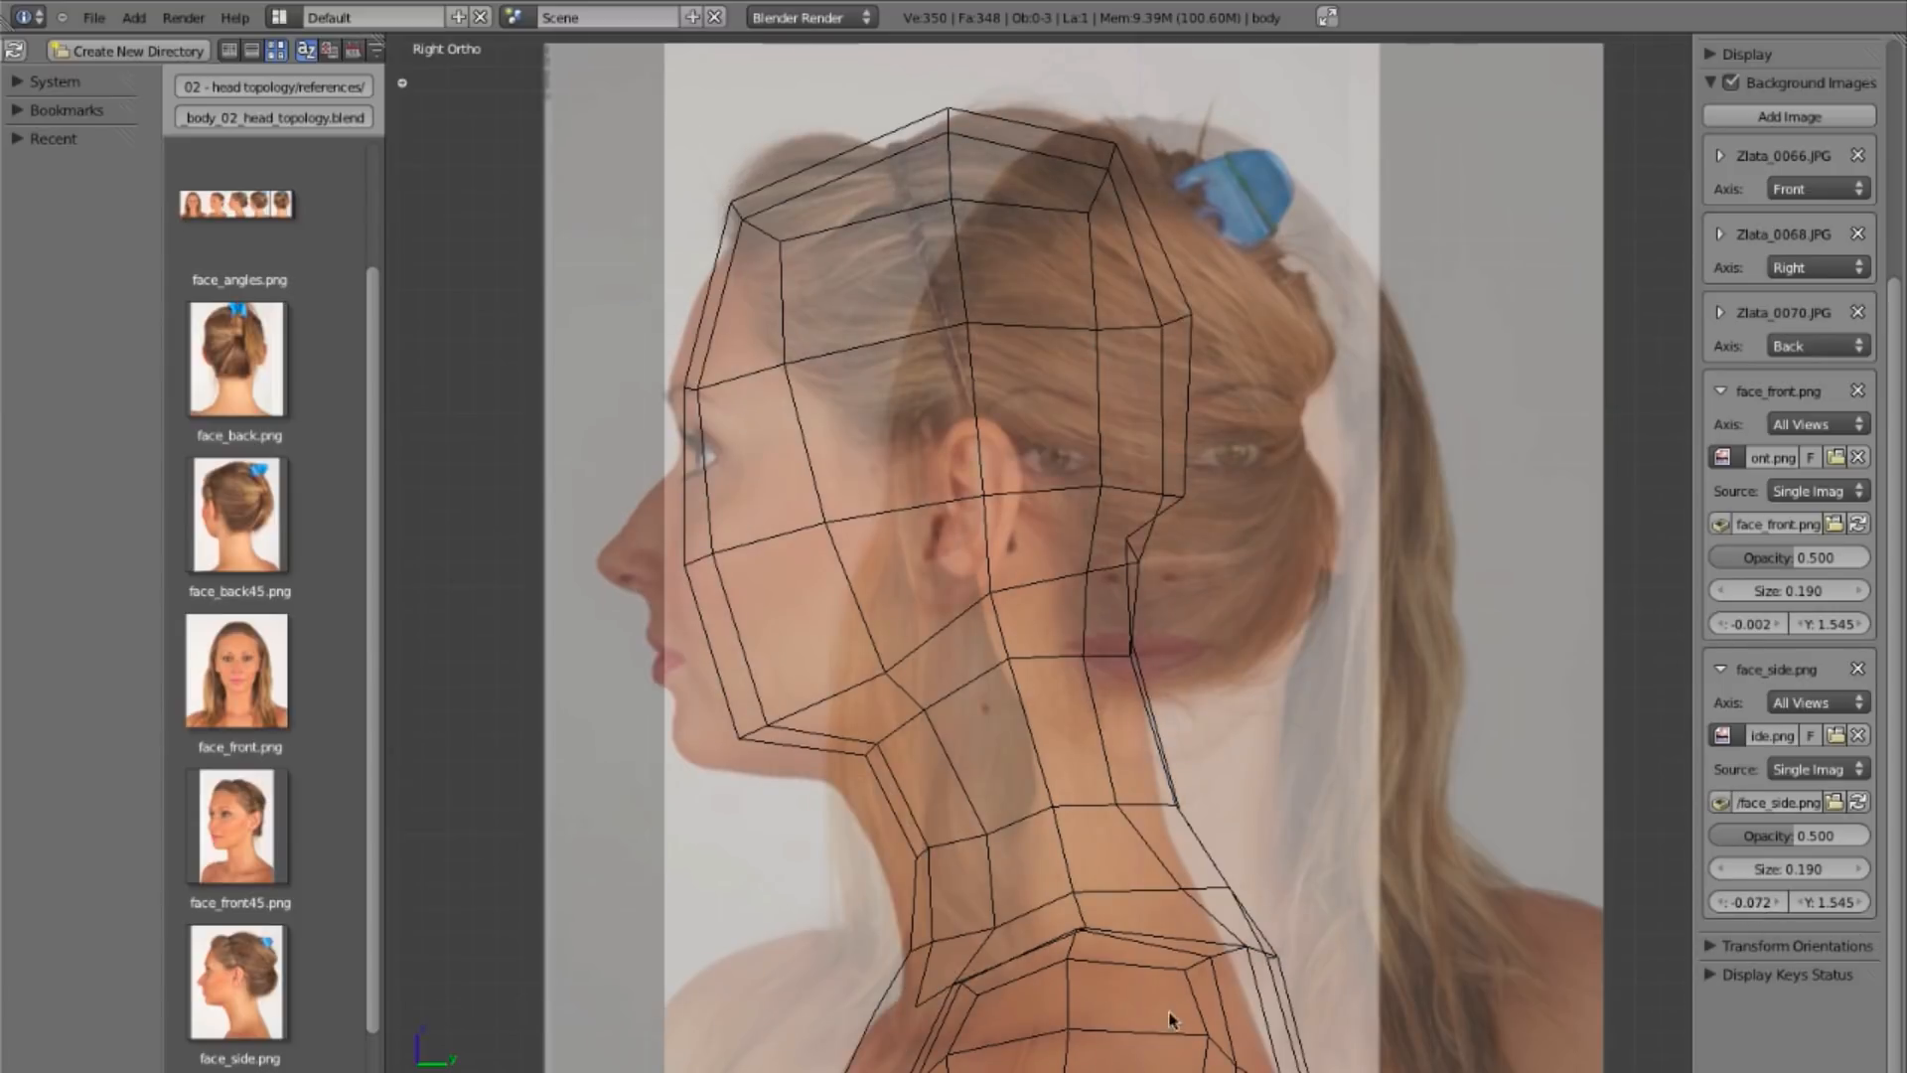
Step: Set the face_side.png background's X offset to -0.062 and check it against the whole head in side view
middle_click_drag(1333, 945, 1193, 766, "ctrl")
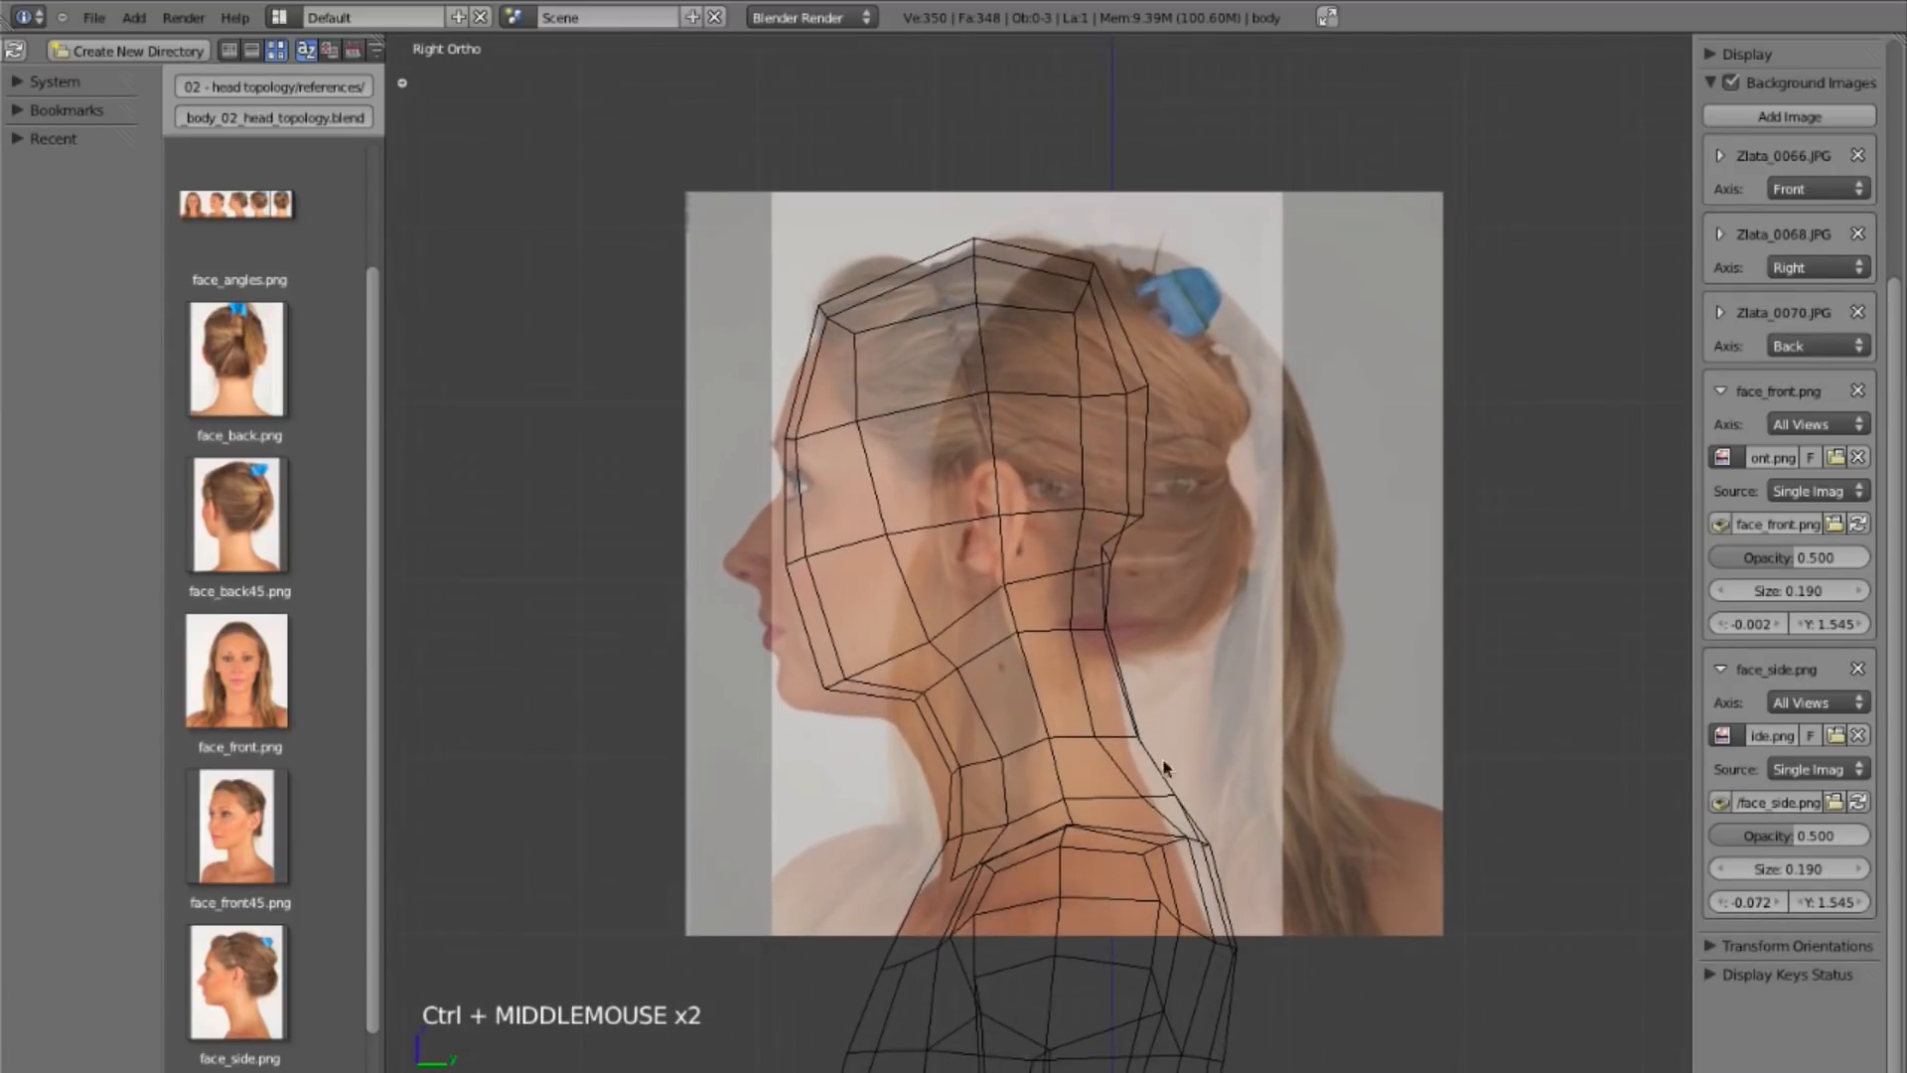
left_click(1773, 902, "shift")
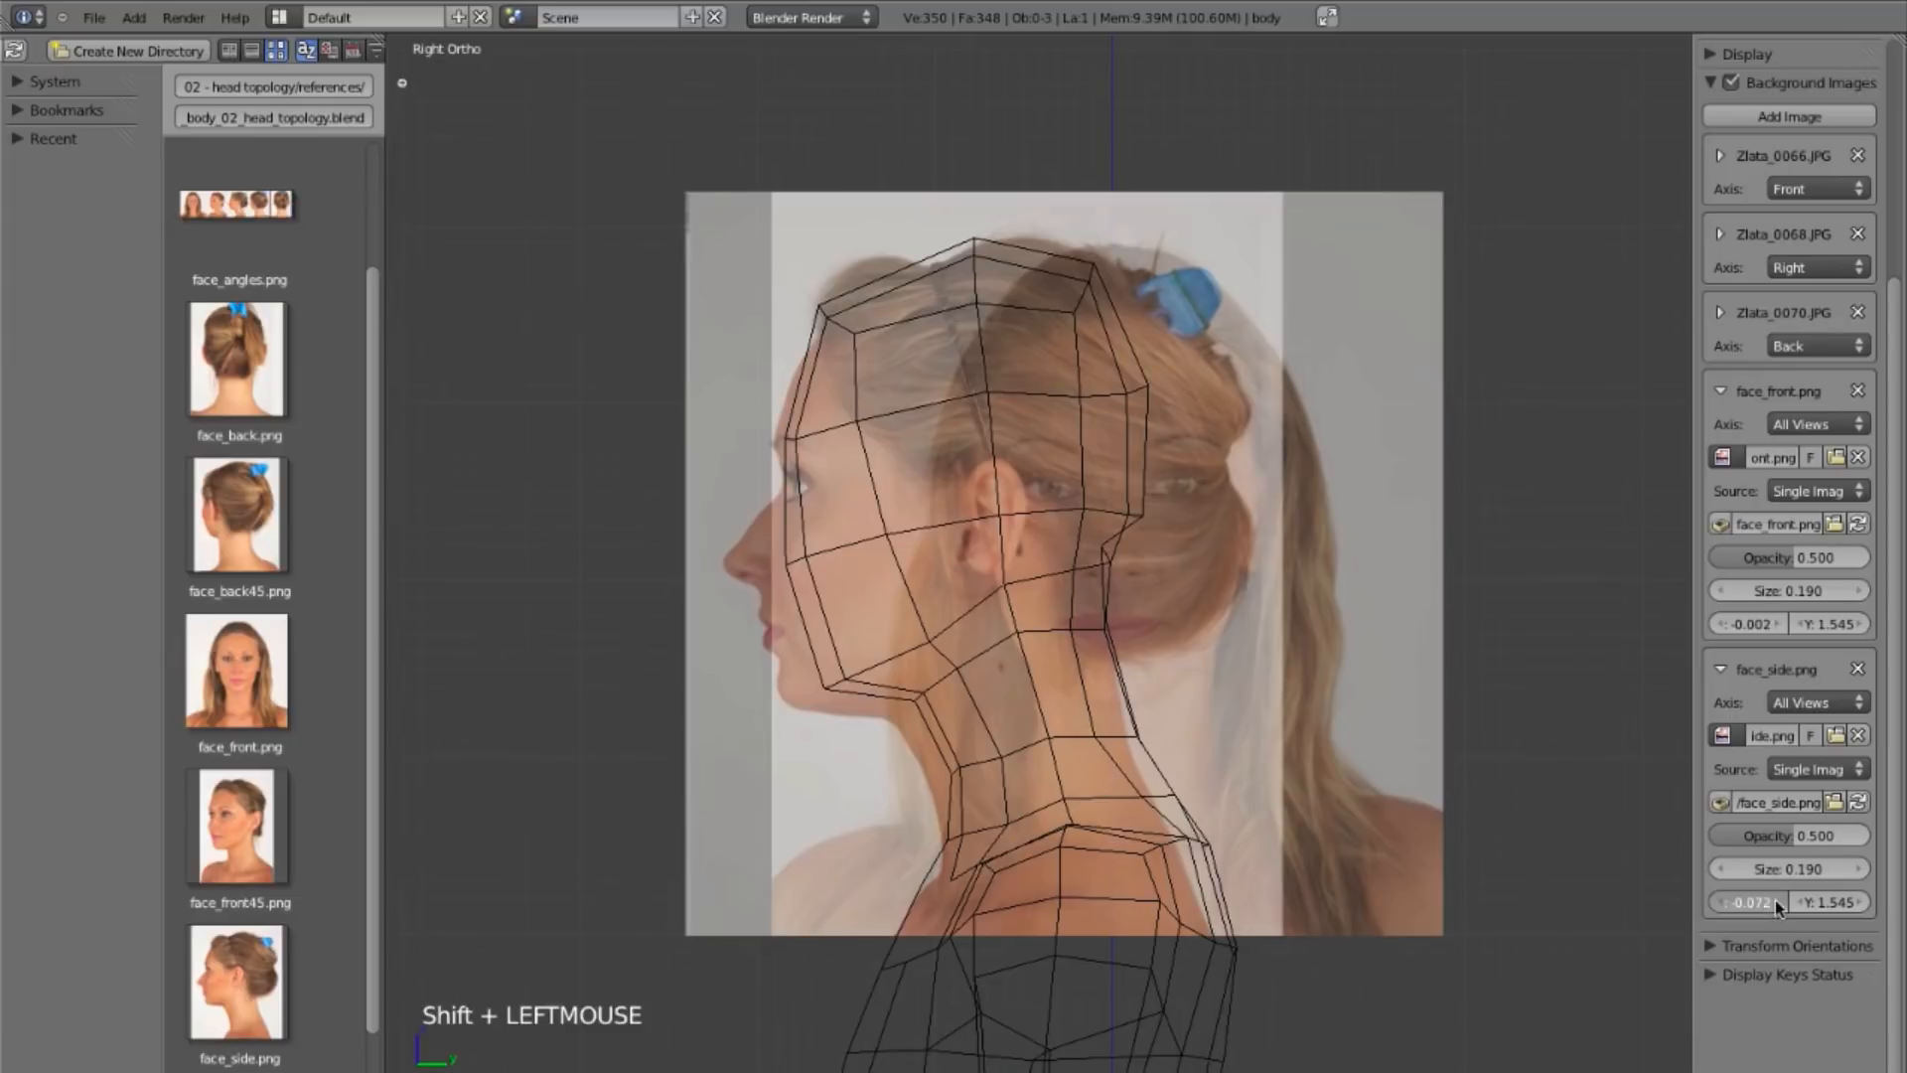
left_click_drag(1780, 900, 1781, 901, "shift")
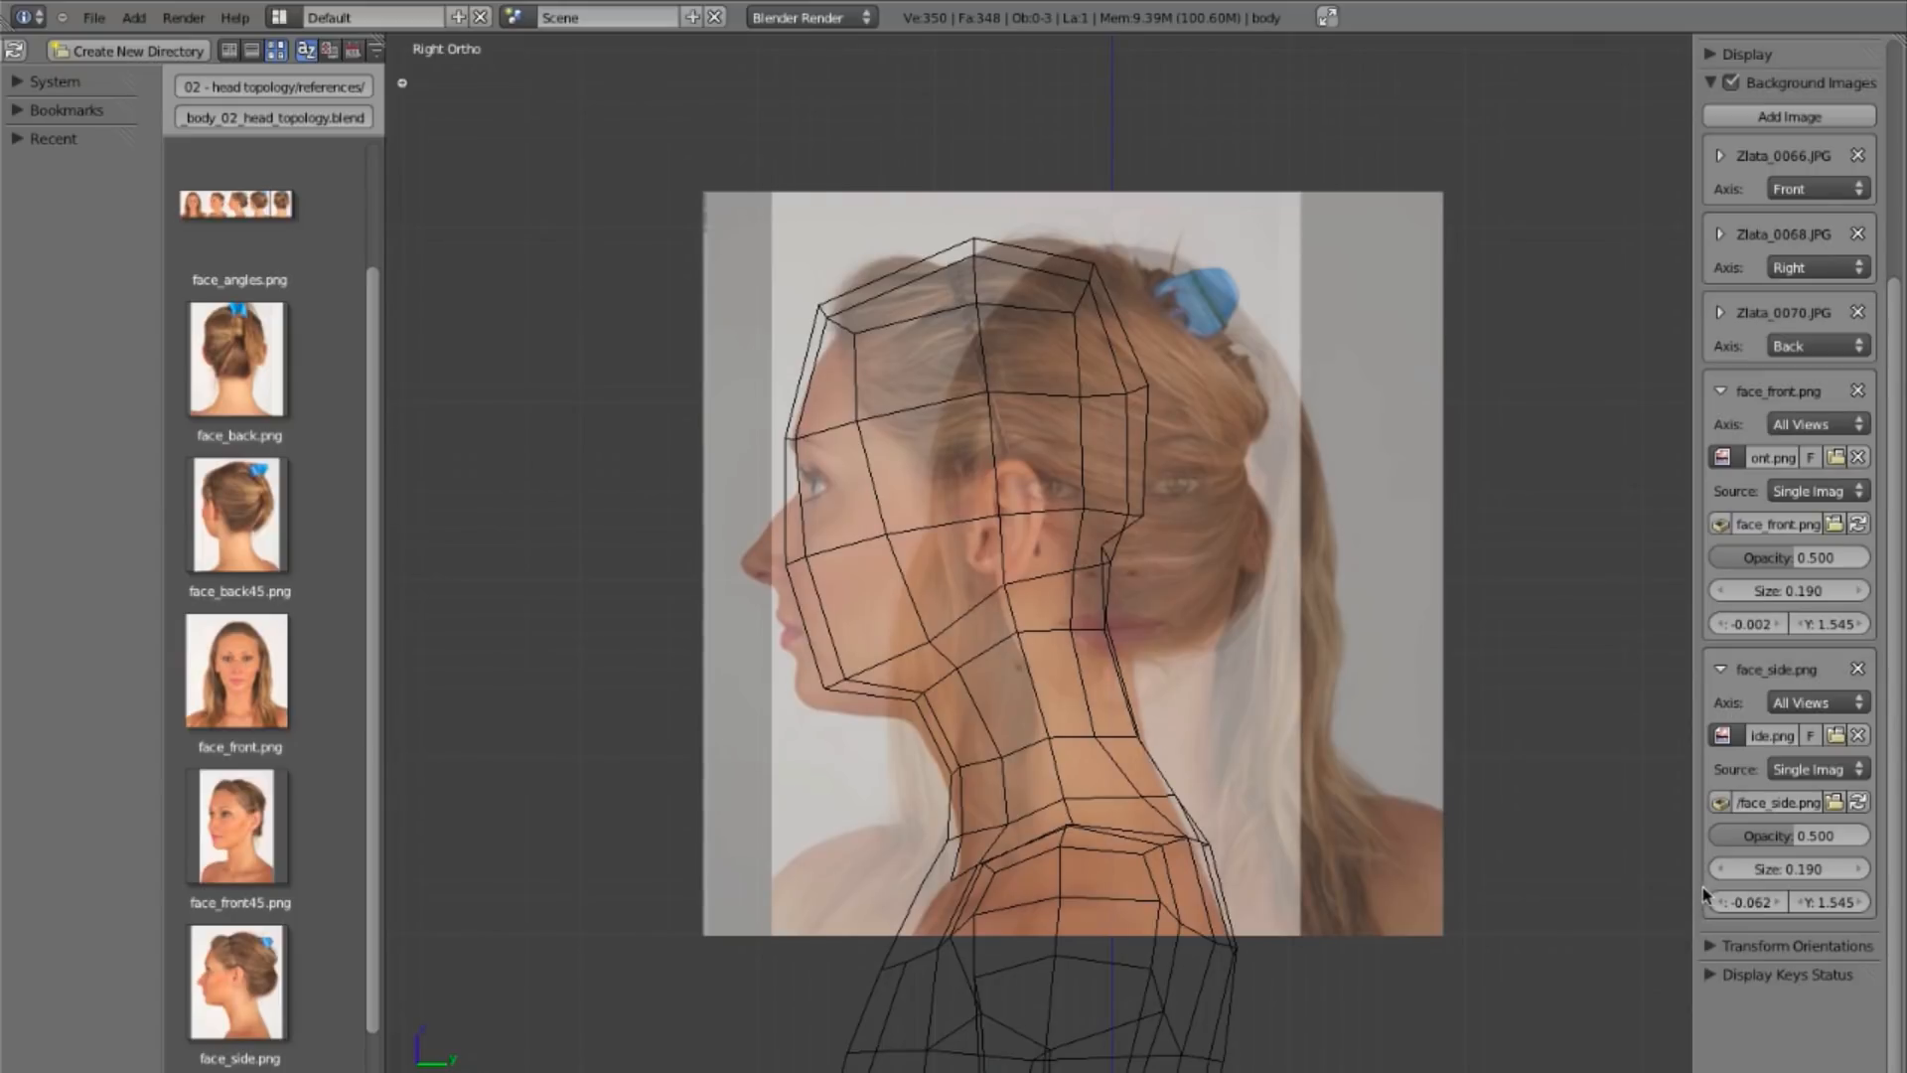
middle_click_drag(1402, 918, 1336, 843, "shift")
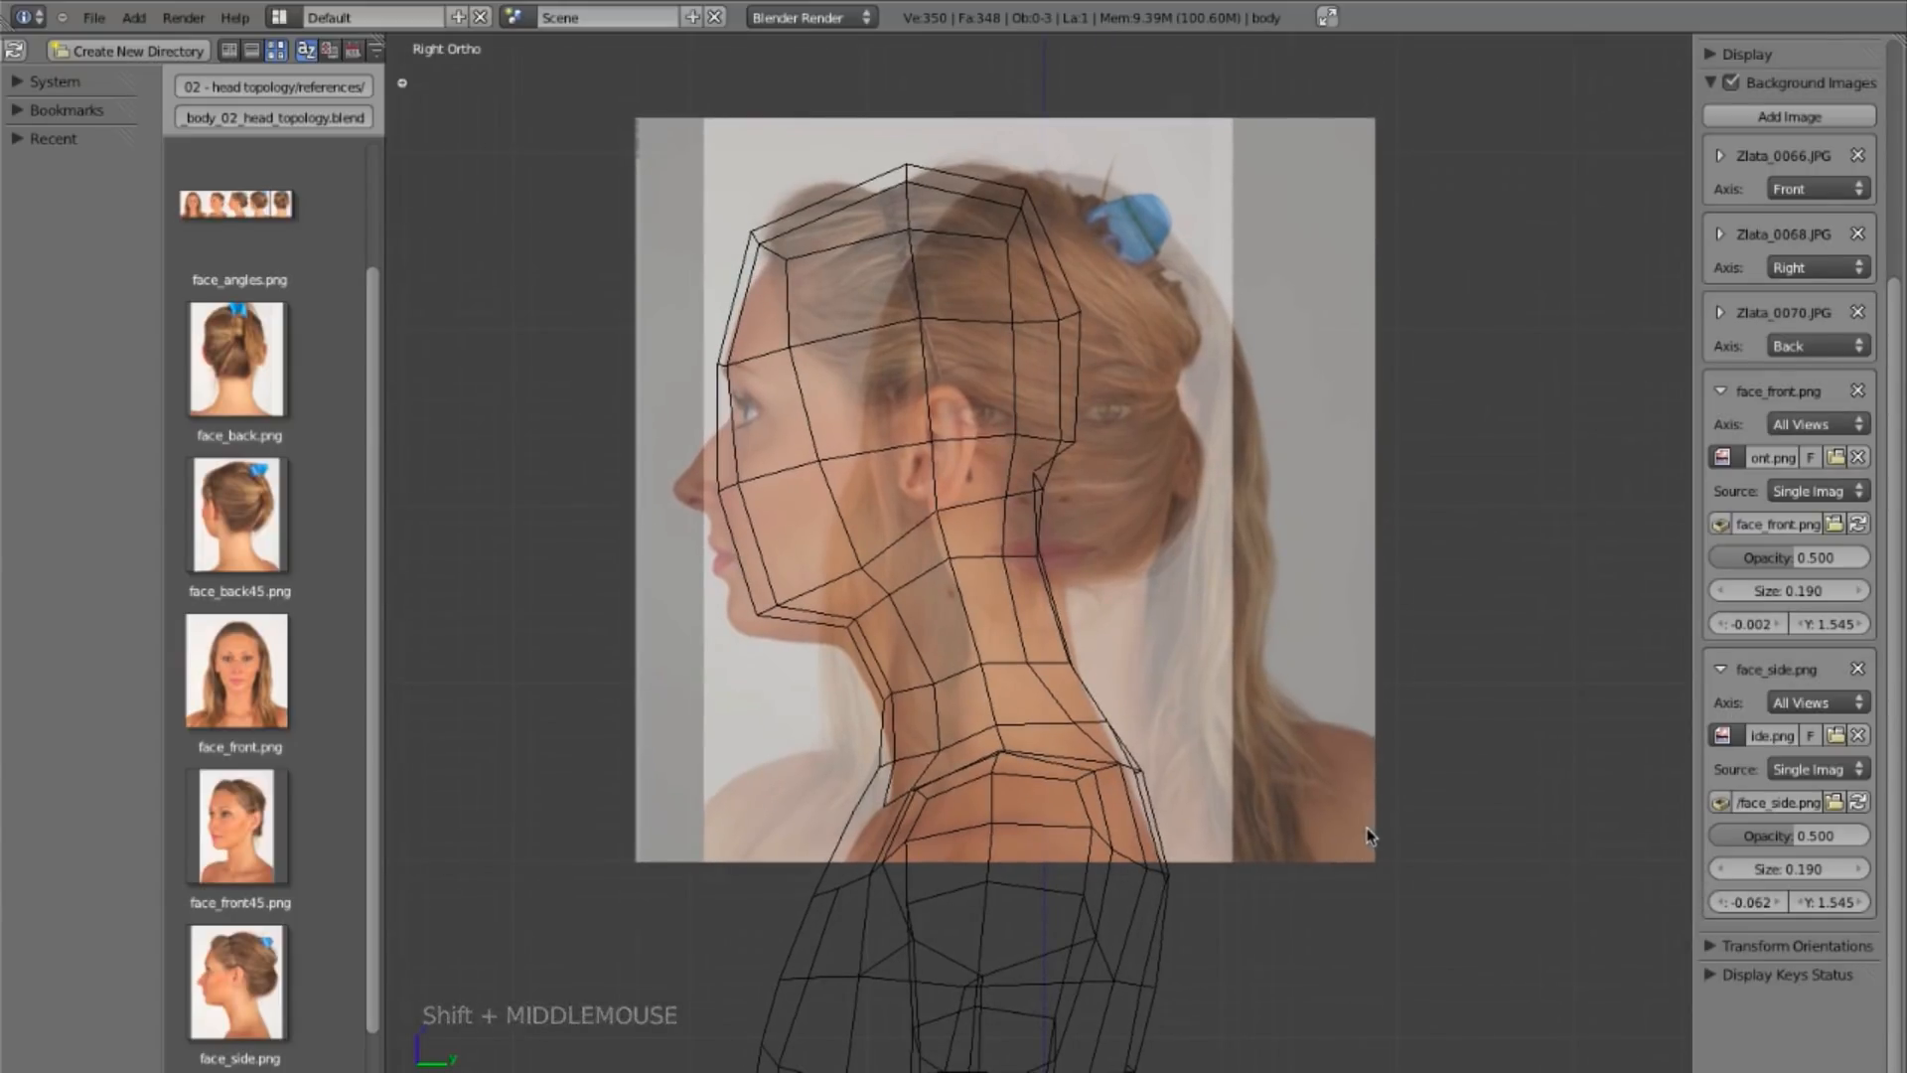
Step: In the back view, restrict the face_side.png background to the Right axis and collapse its settings
key("ctrl+KP_1")
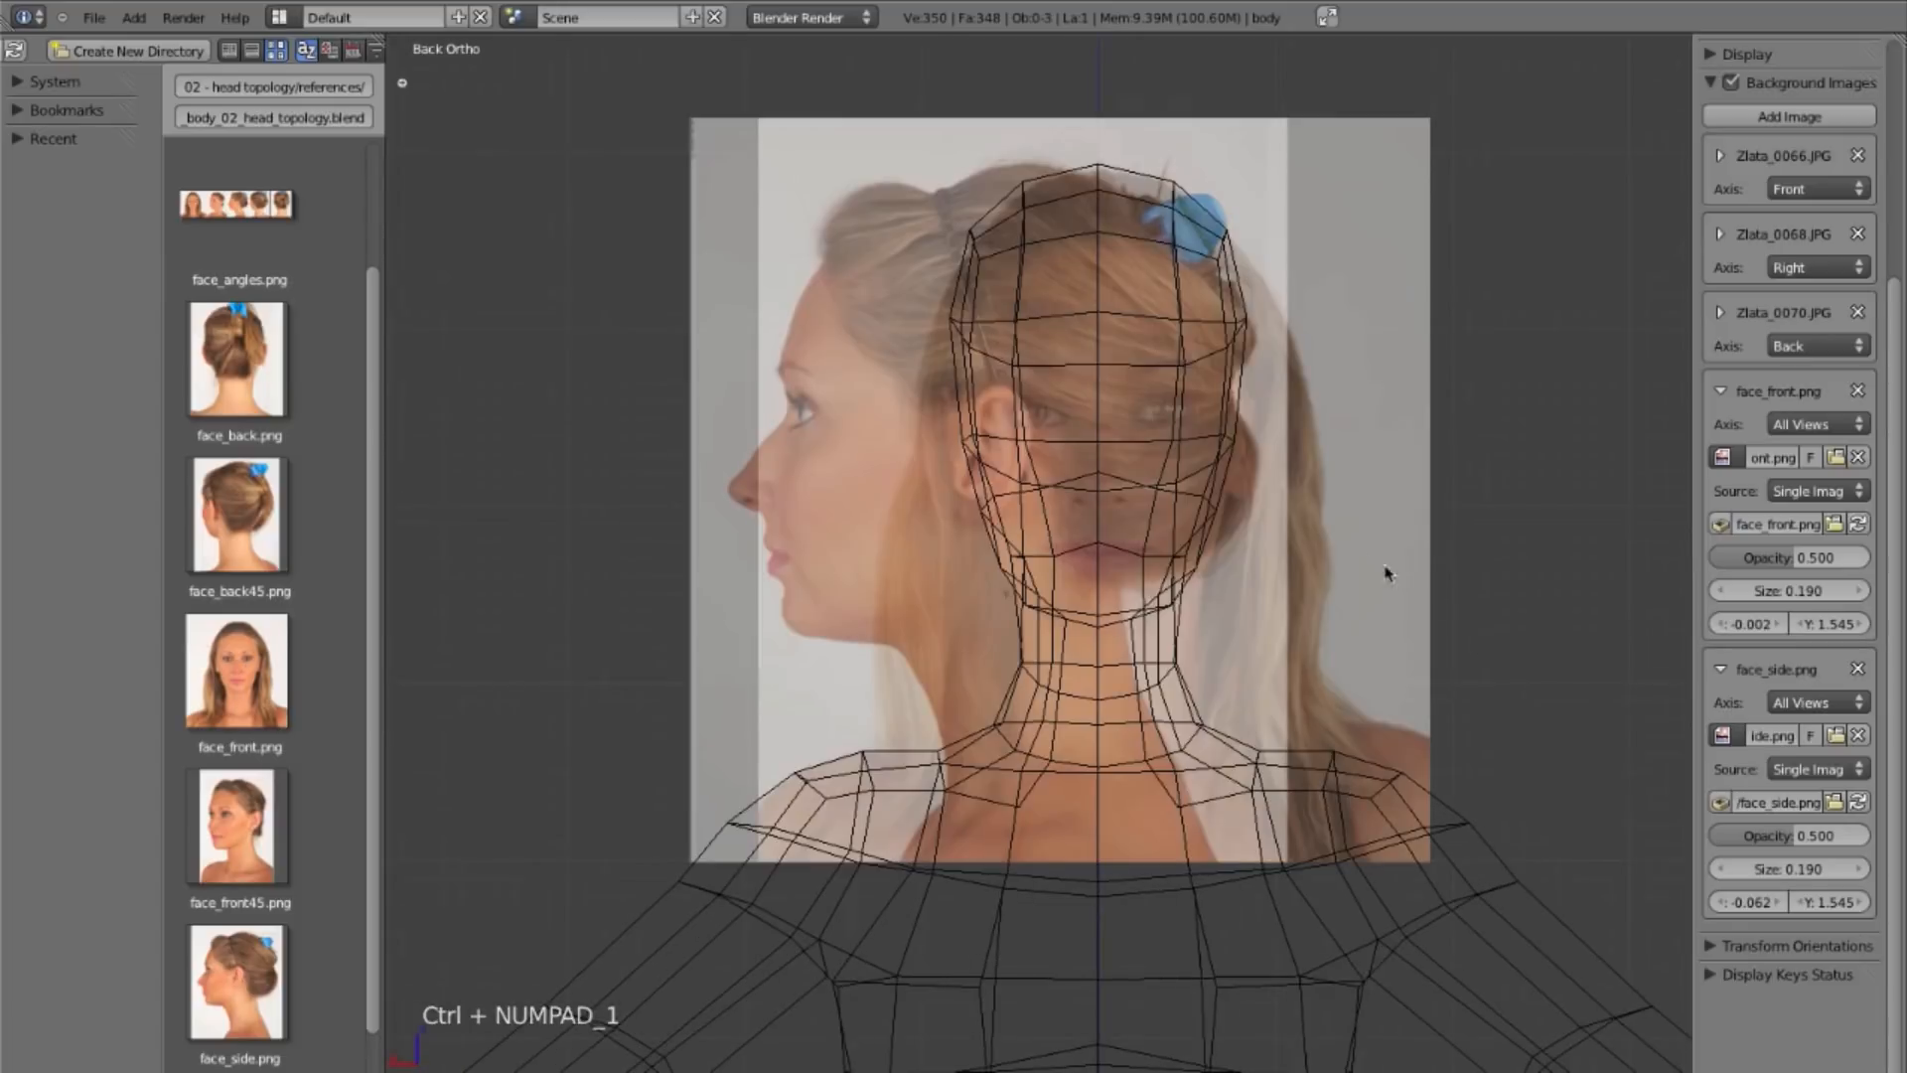
left_click(1834, 705)
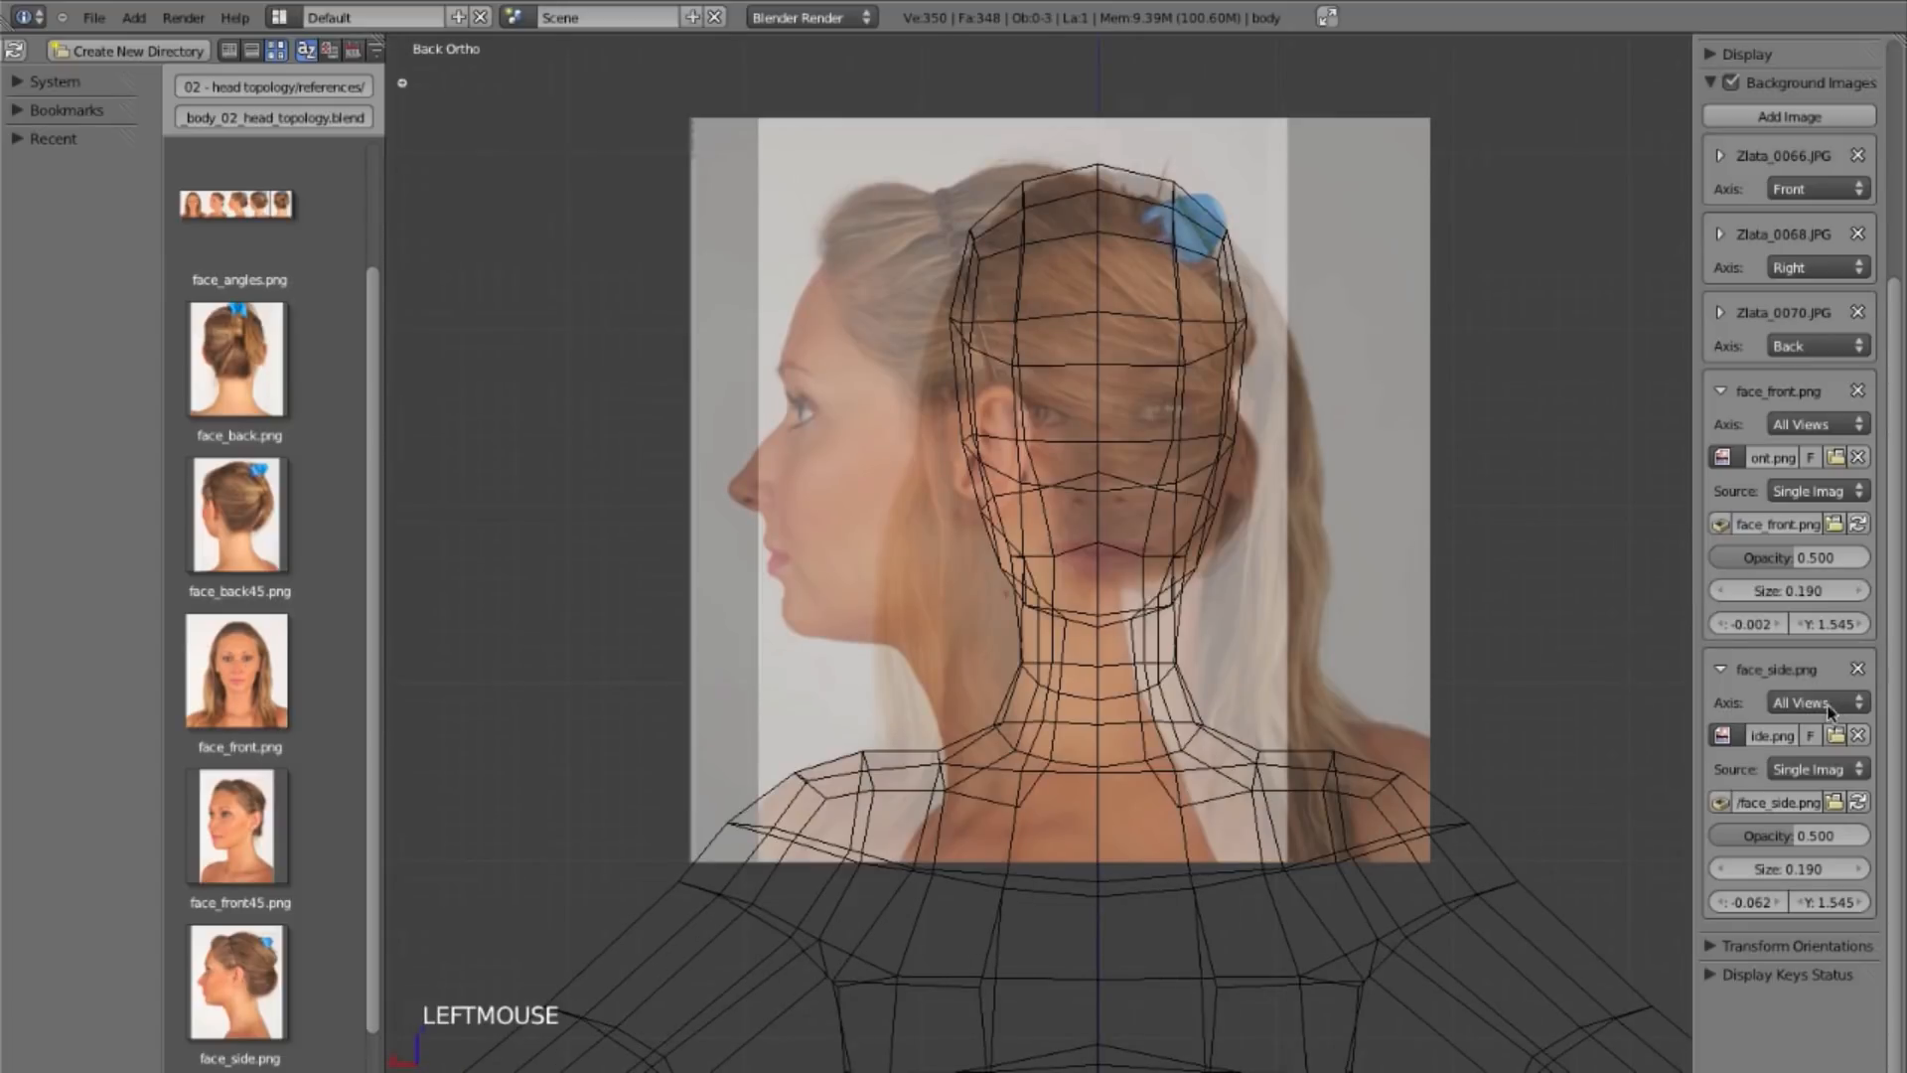
left_click(1831, 703)
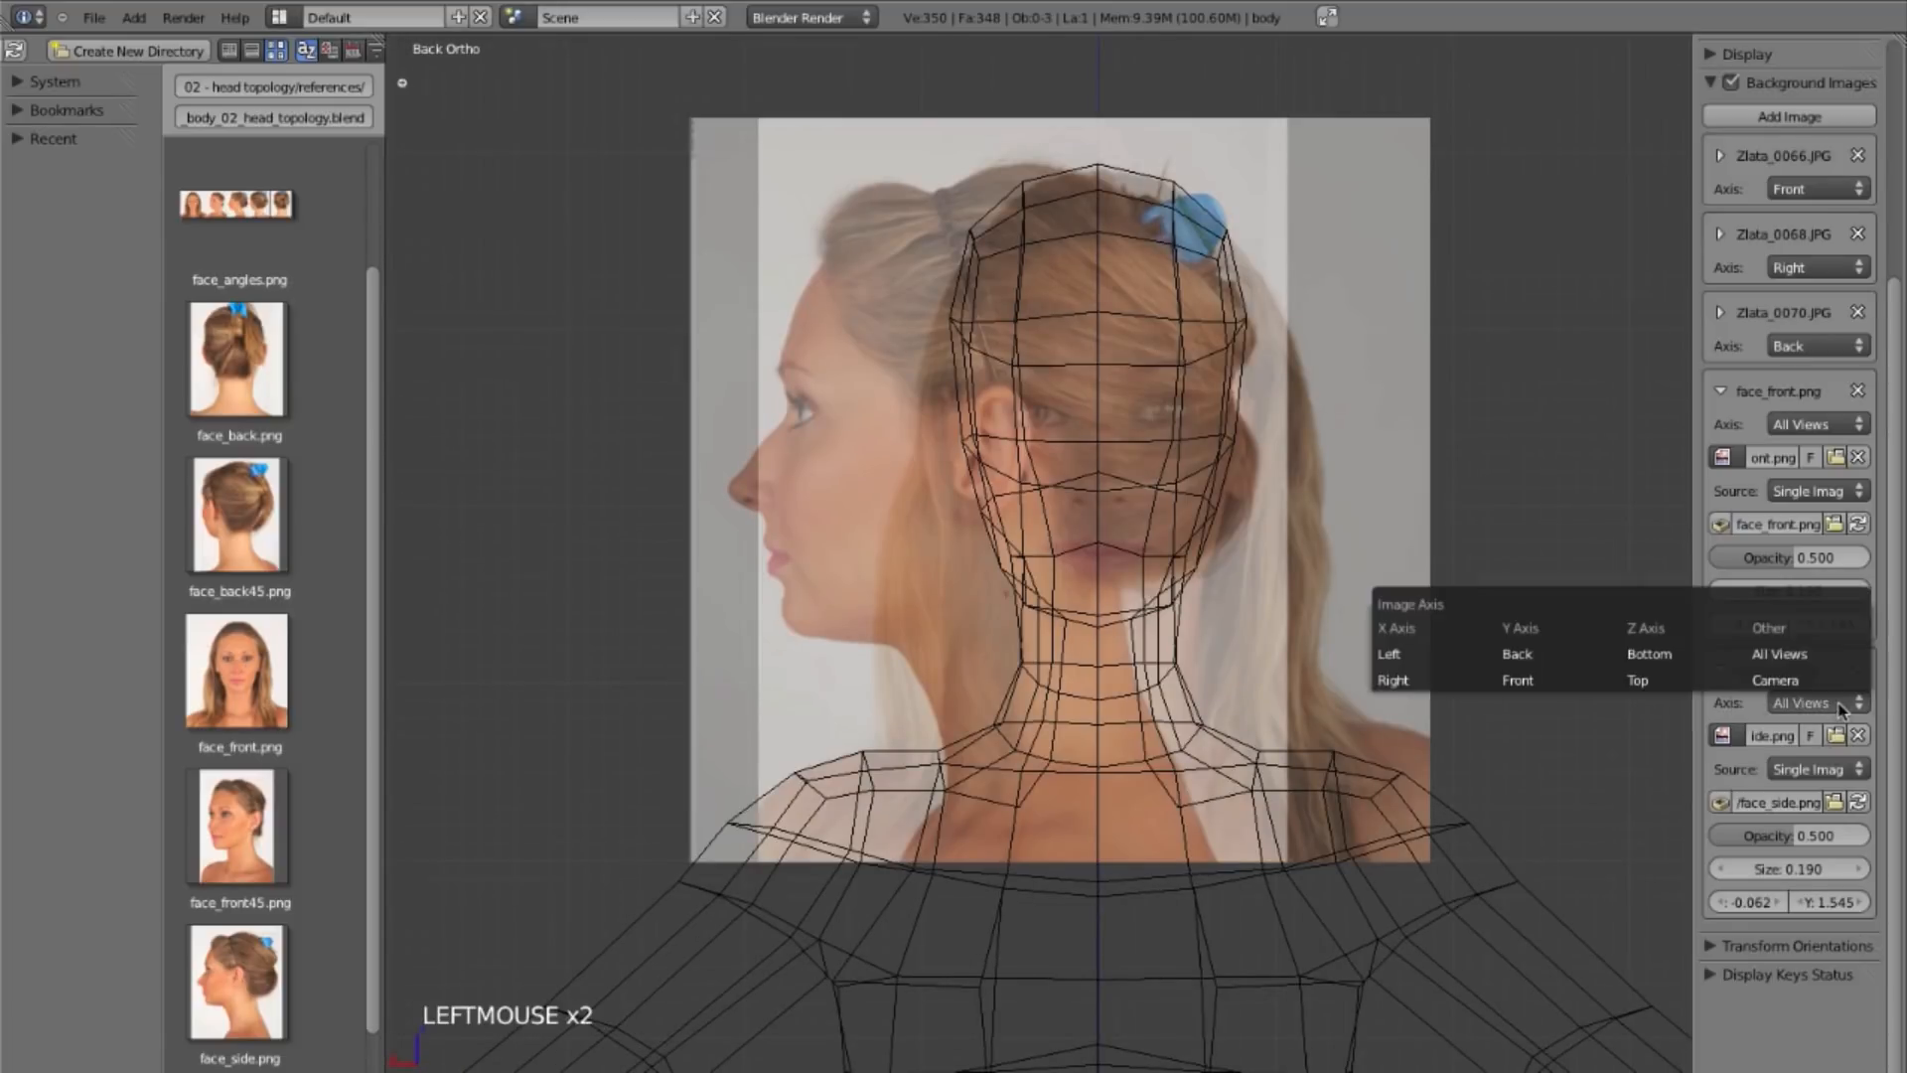
left_click(1450, 681)
left_click(1719, 671)
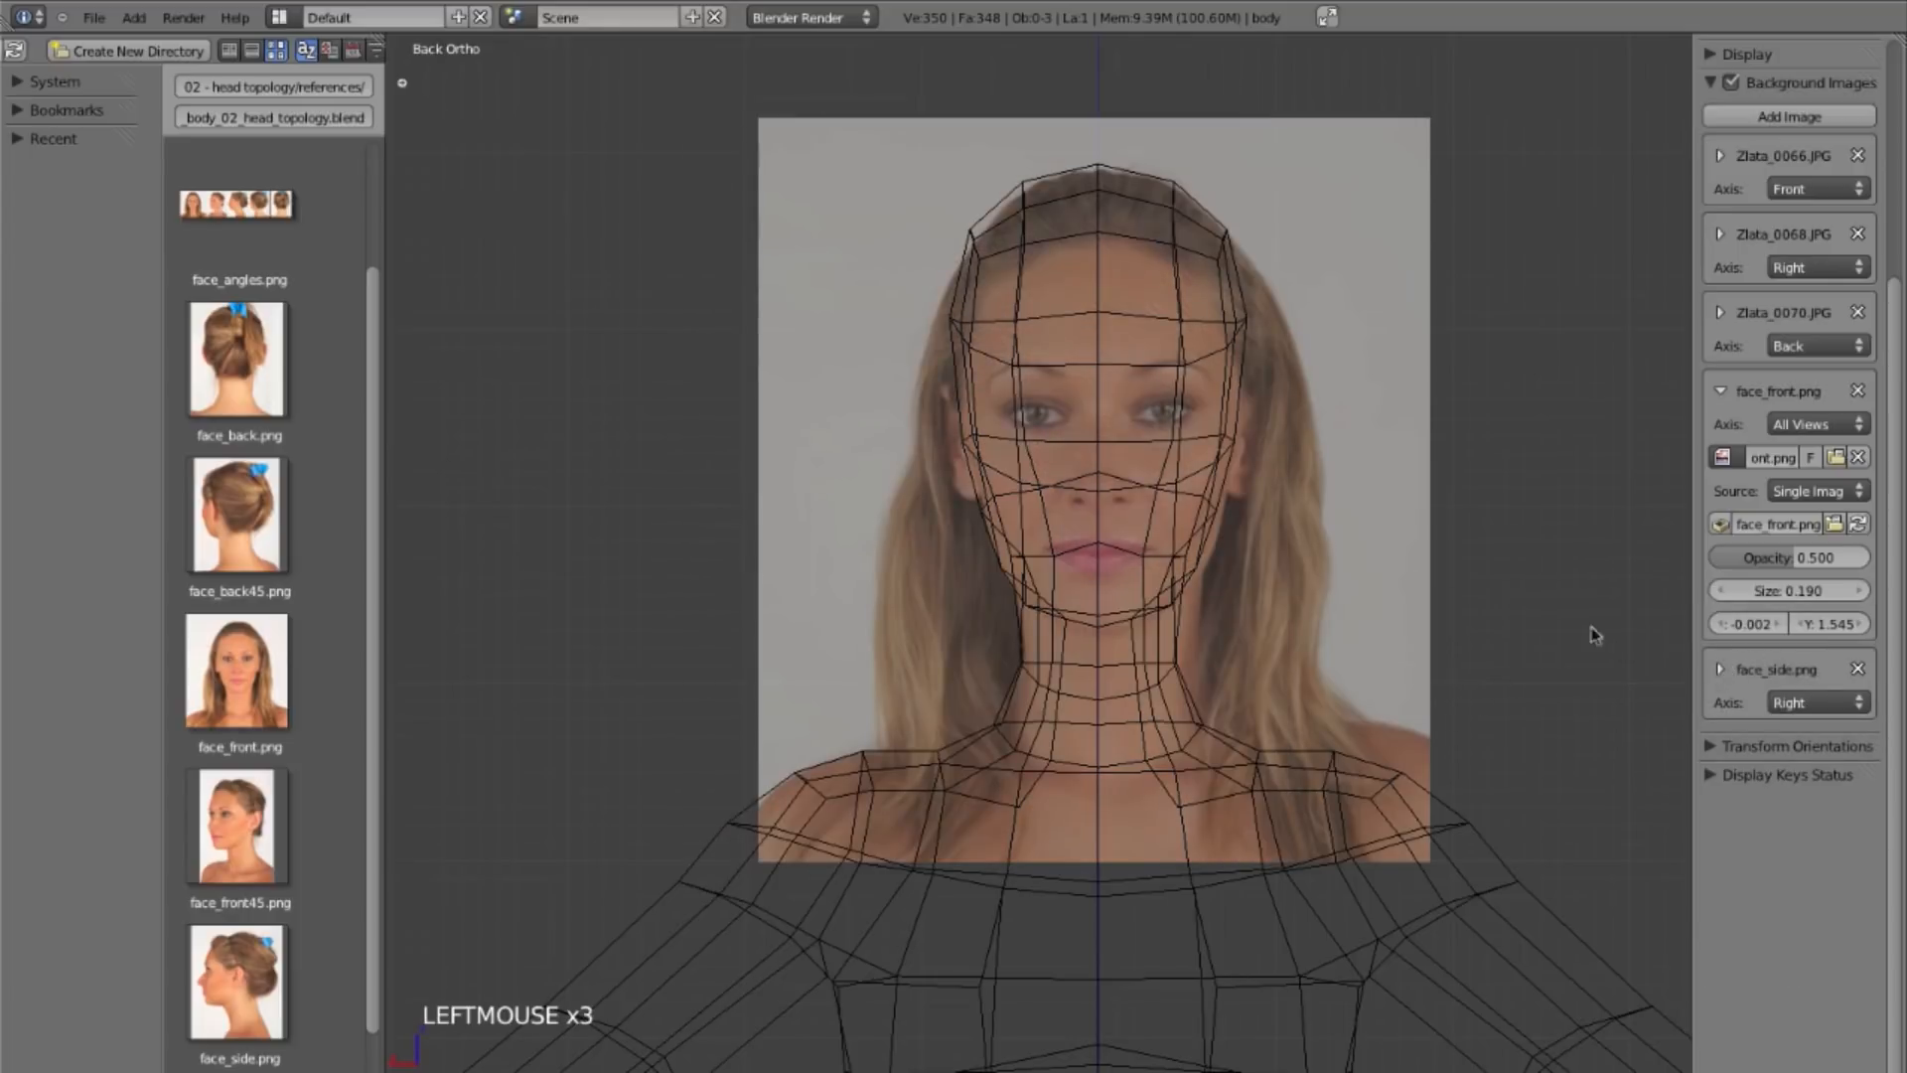
Step: Add face_back.png as a background image and copy face_front.png's size 0.190 and Y offset 1.545 to it
left_click_drag(243, 368, 1618, 779)
left_click(1719, 763)
left_click(1732, 746)
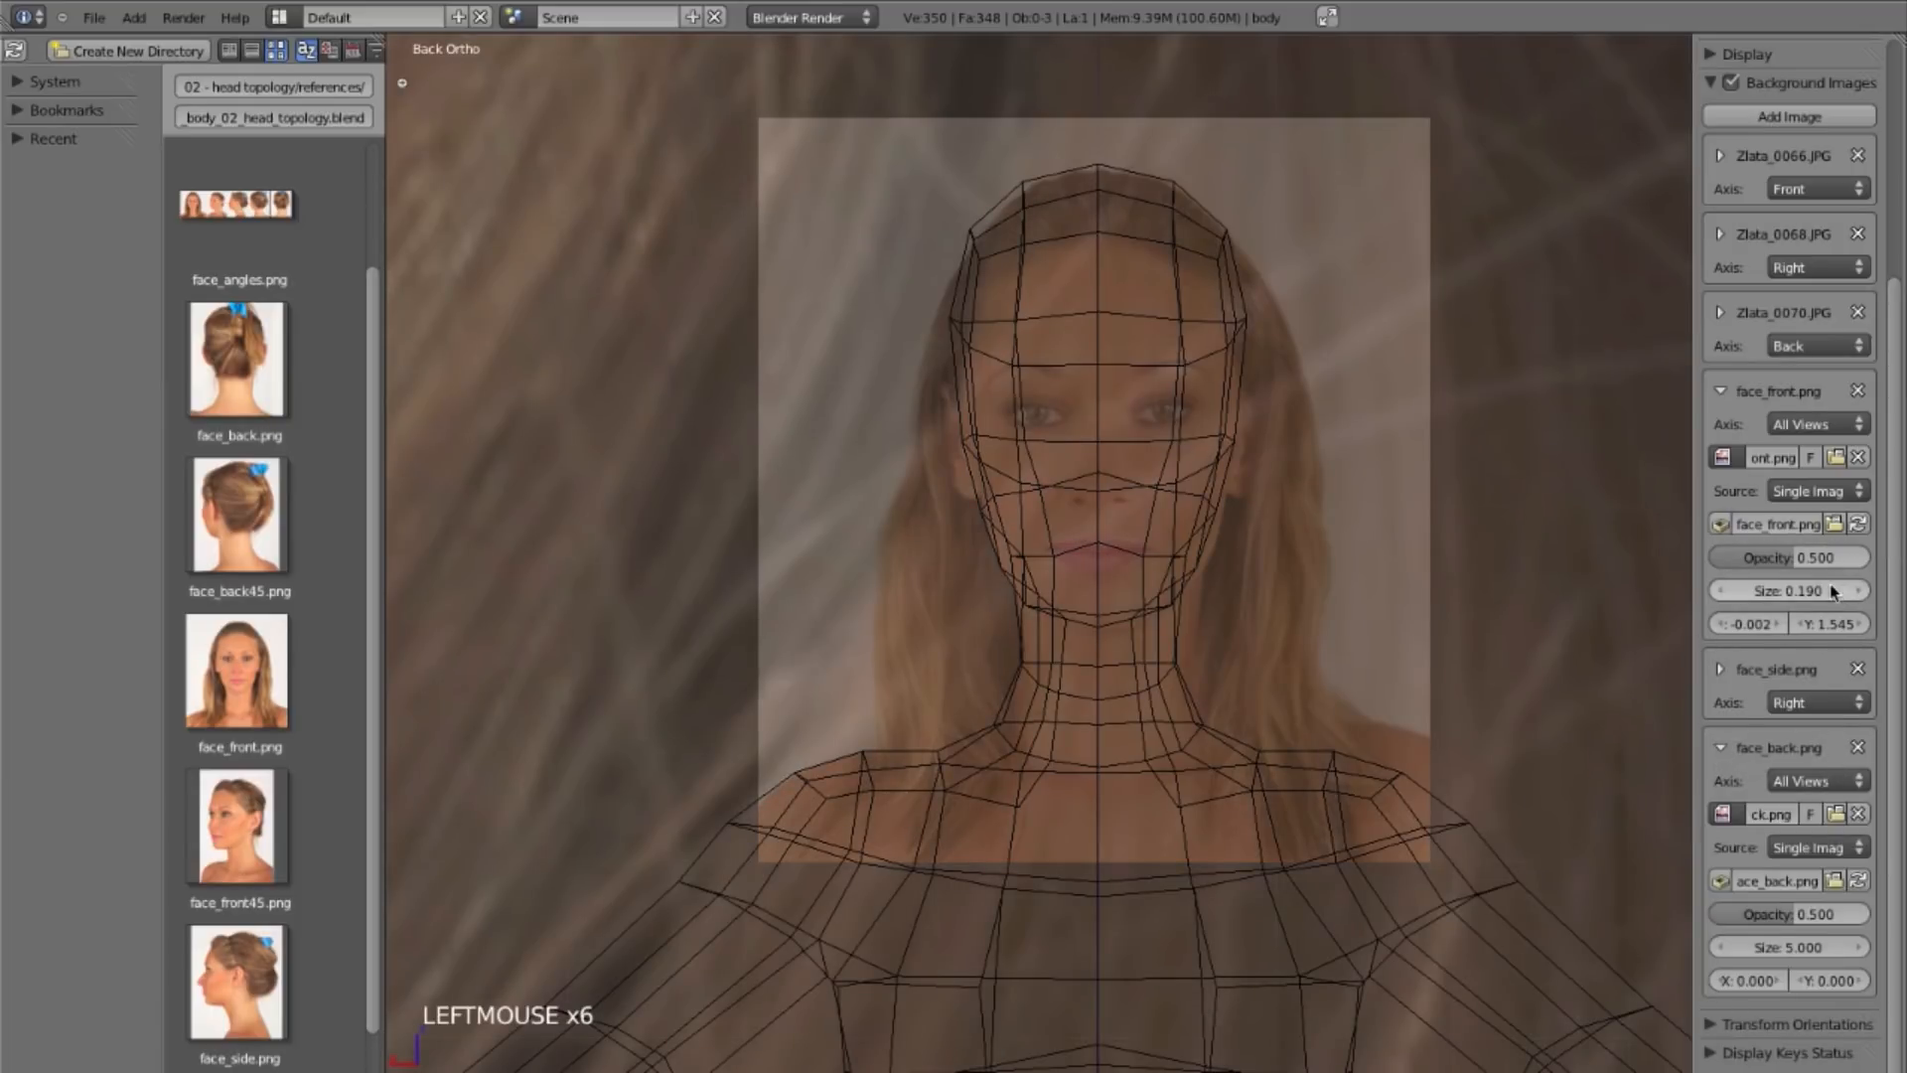
key("ctrl+c")
key("ctrl+v")
key("ctrl+c")
key("ctrl+v")
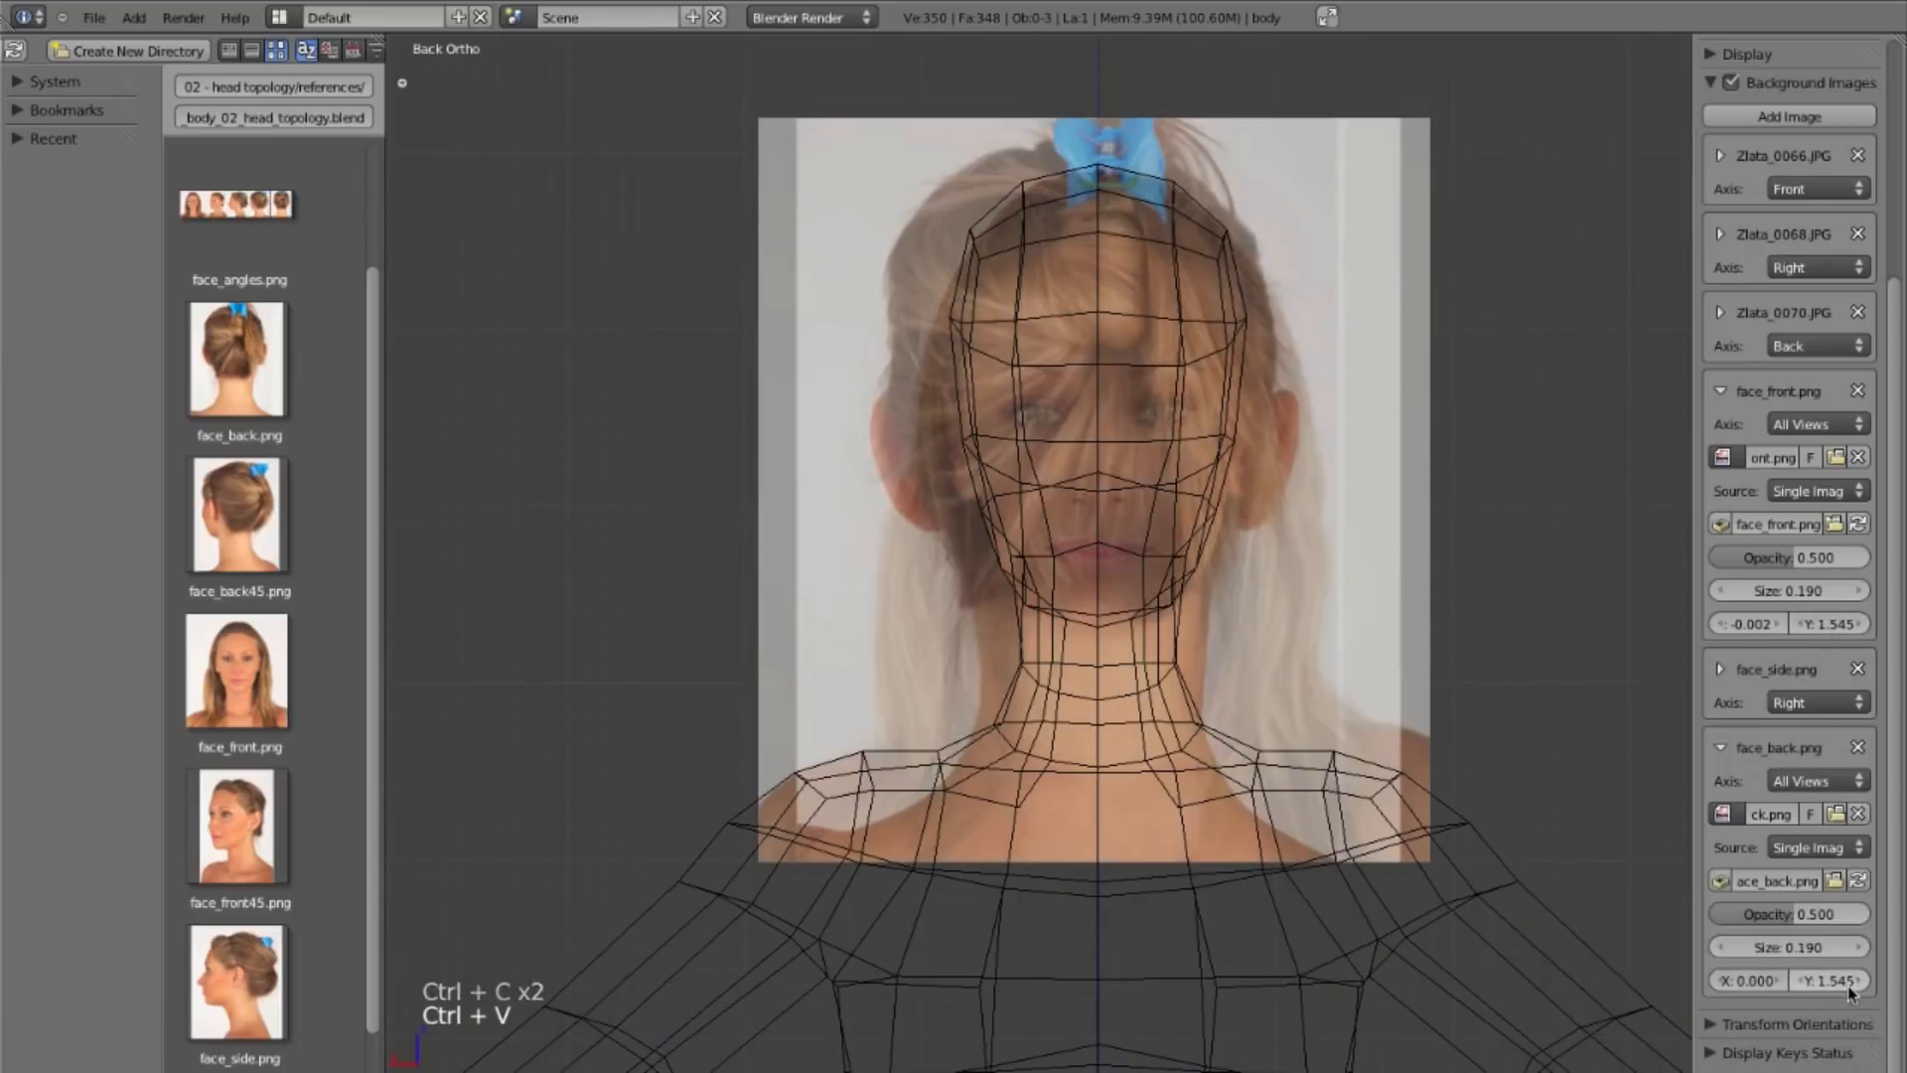
Step: Compare the overlaid face backgrounds with the head mesh in the right, front and back views
middle_click_drag(1358, 827, 1388, 883, "ctrl")
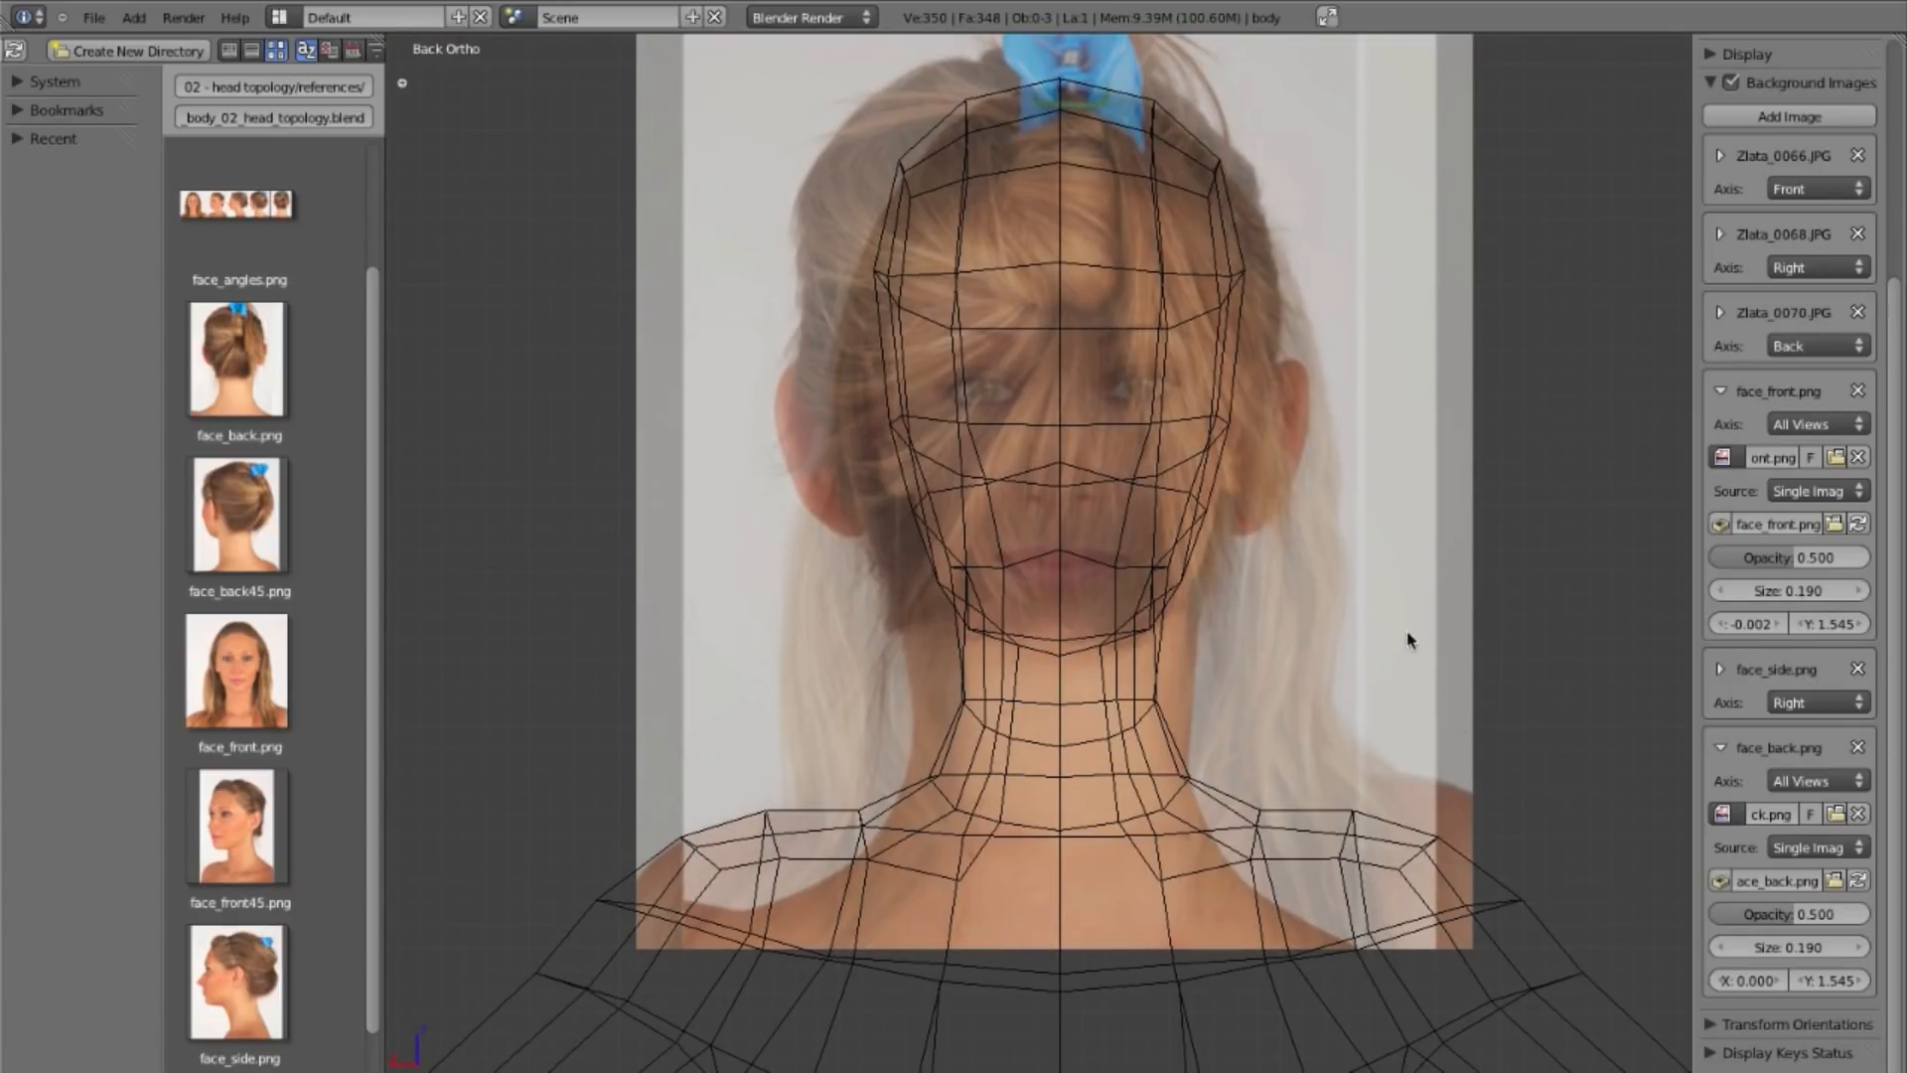
key("KP_3")
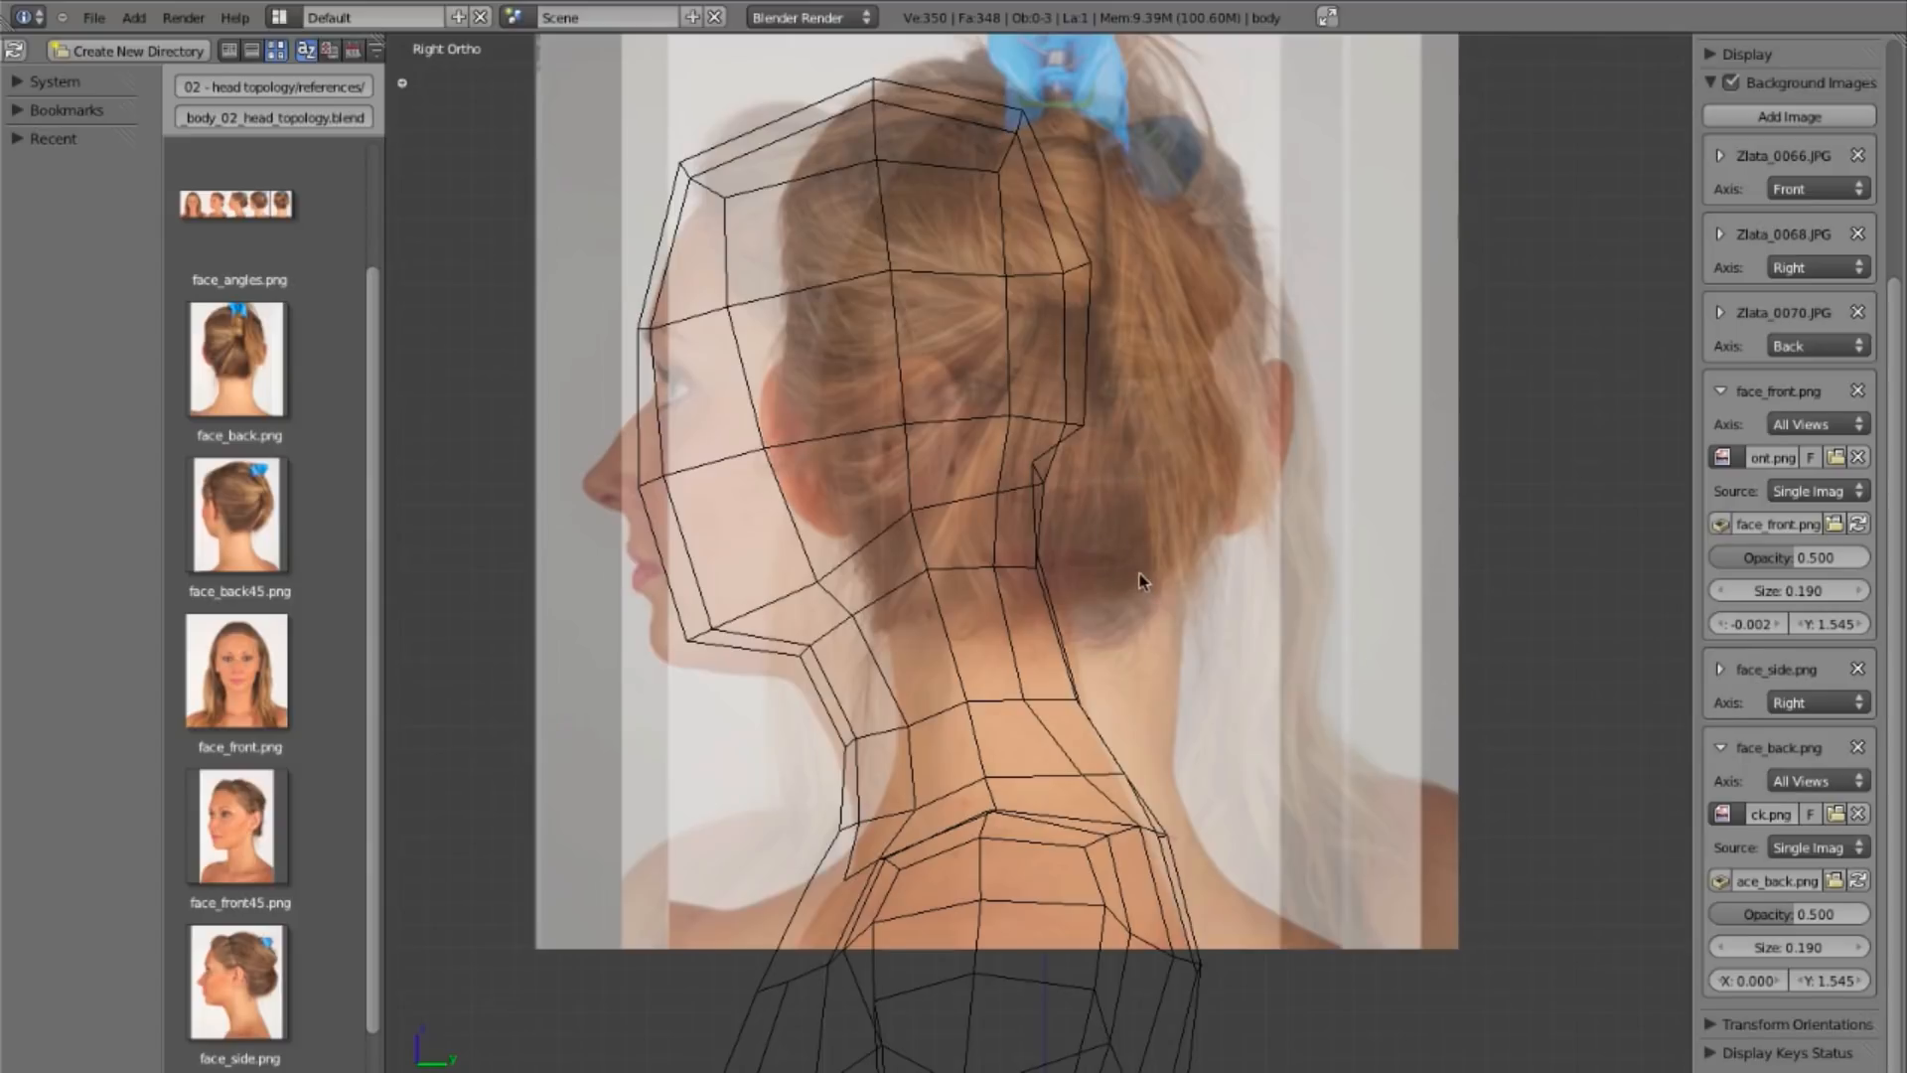
key("KP_1")
key("KP_3")
key("KP_3")
key("KP_2")
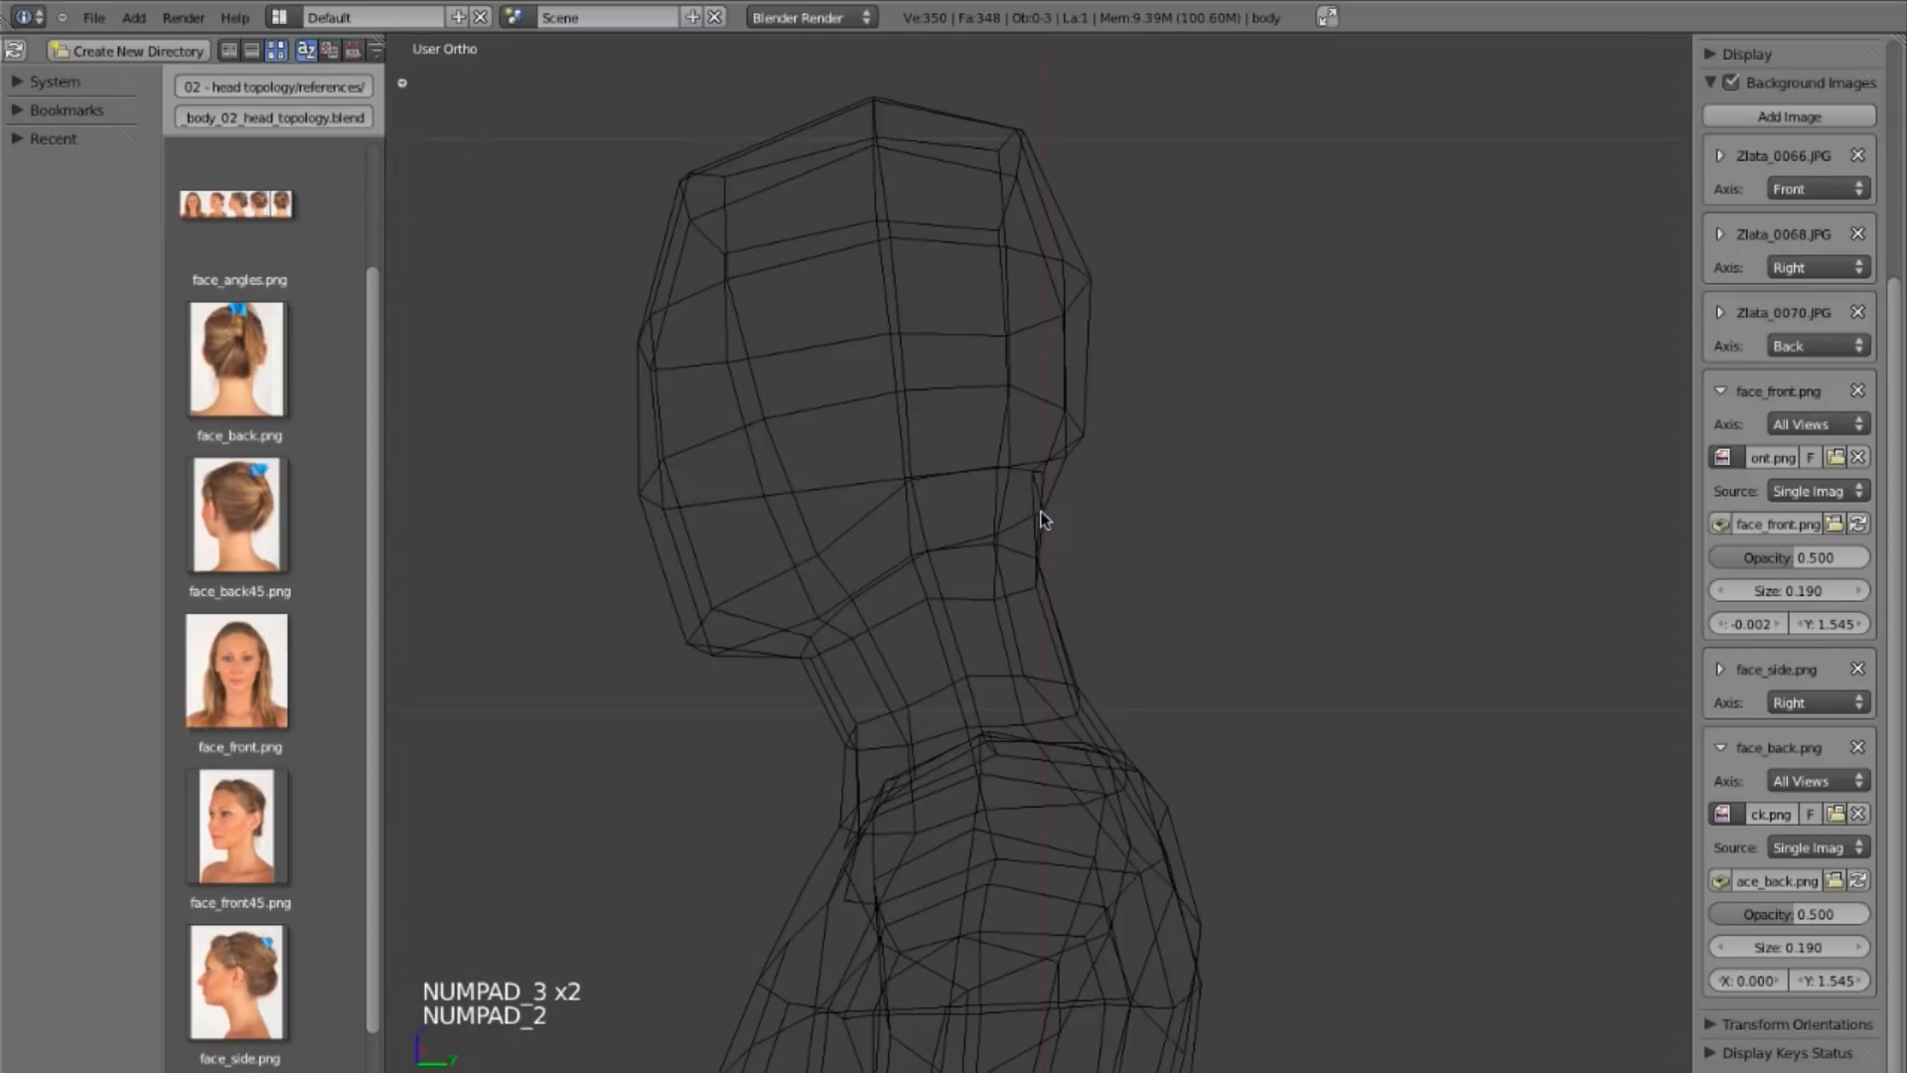
key("ctrl+KP_1")
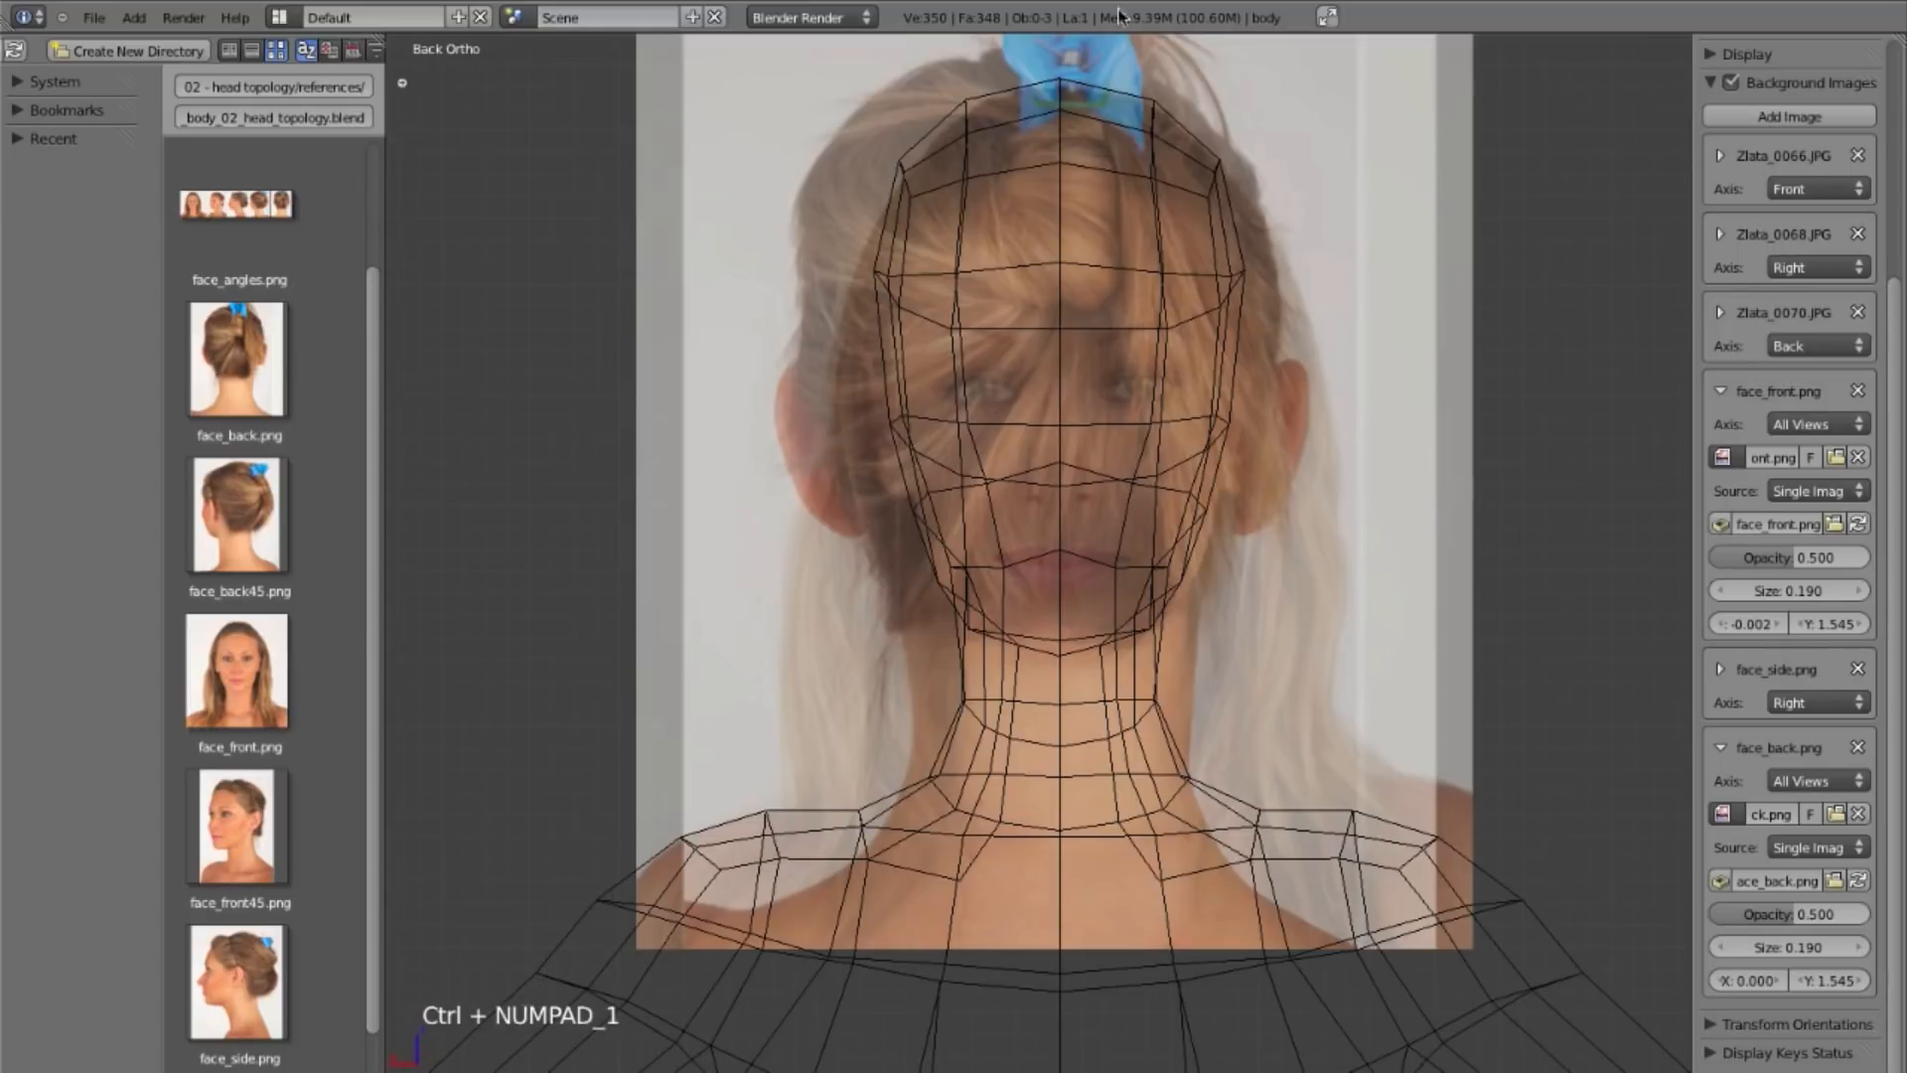
middle_click_drag(1242, 438, 1217, 380, "shift")
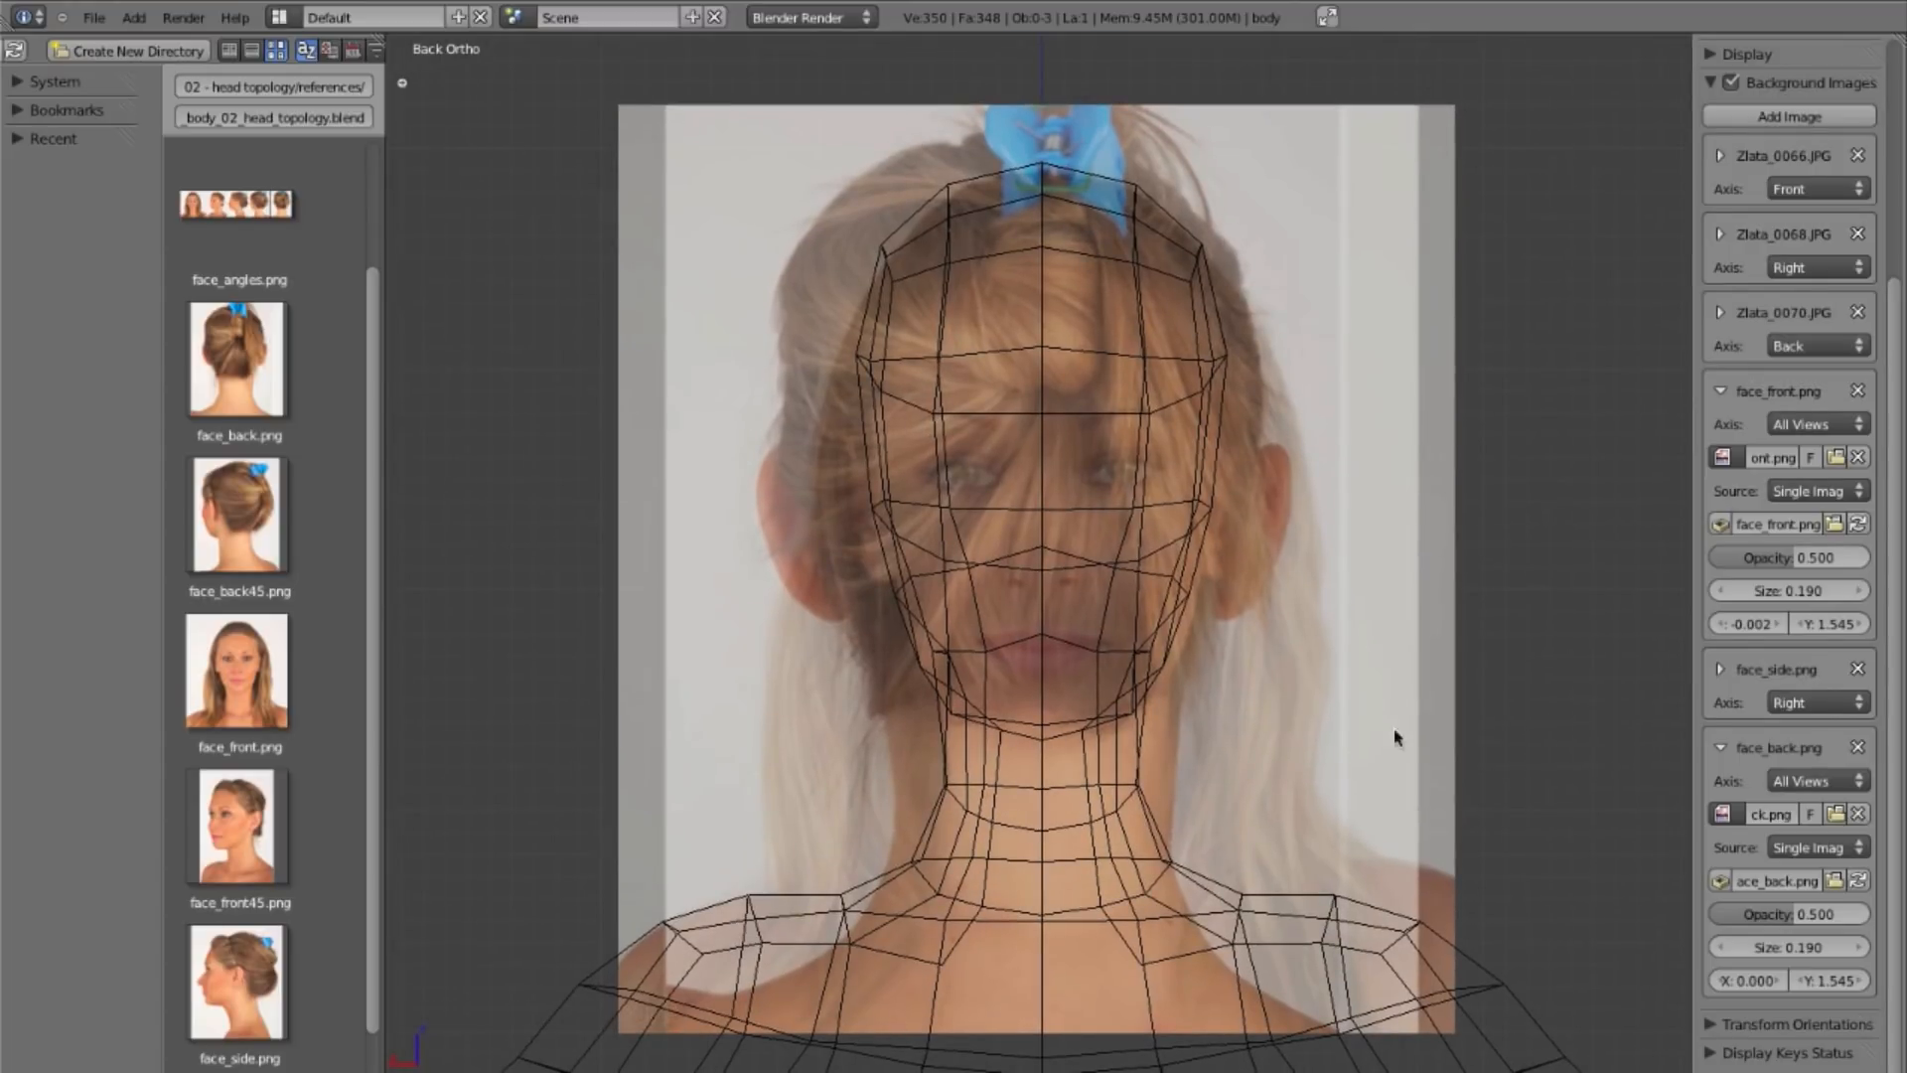
Step: Set the face_back.png background's opacity to 0.462, try a size of 0.160 and set it to 0.170 in the right view
left_click_drag(1847, 943, 1848, 948, "shift")
key("KP_1")
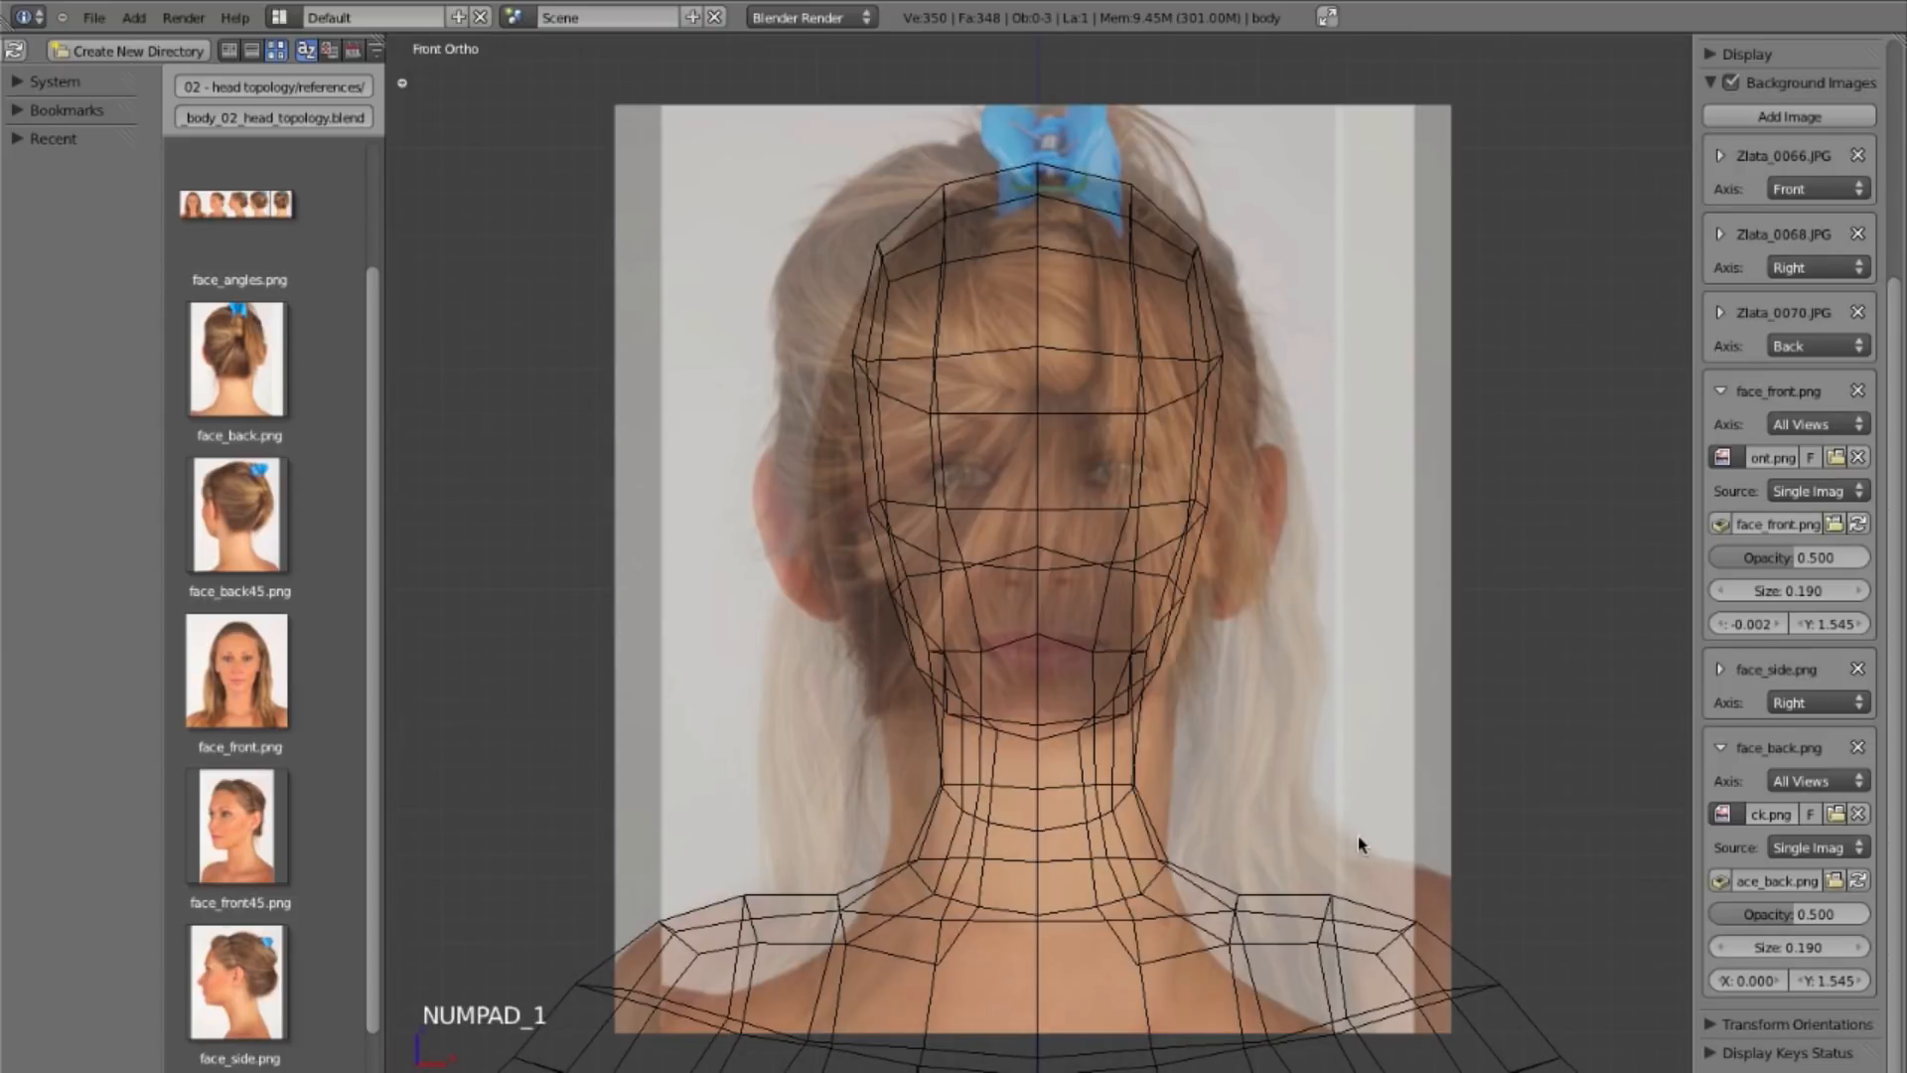
left_click_drag(1797, 914, 1833, 959)
key("KP_2")
key("KP_3")
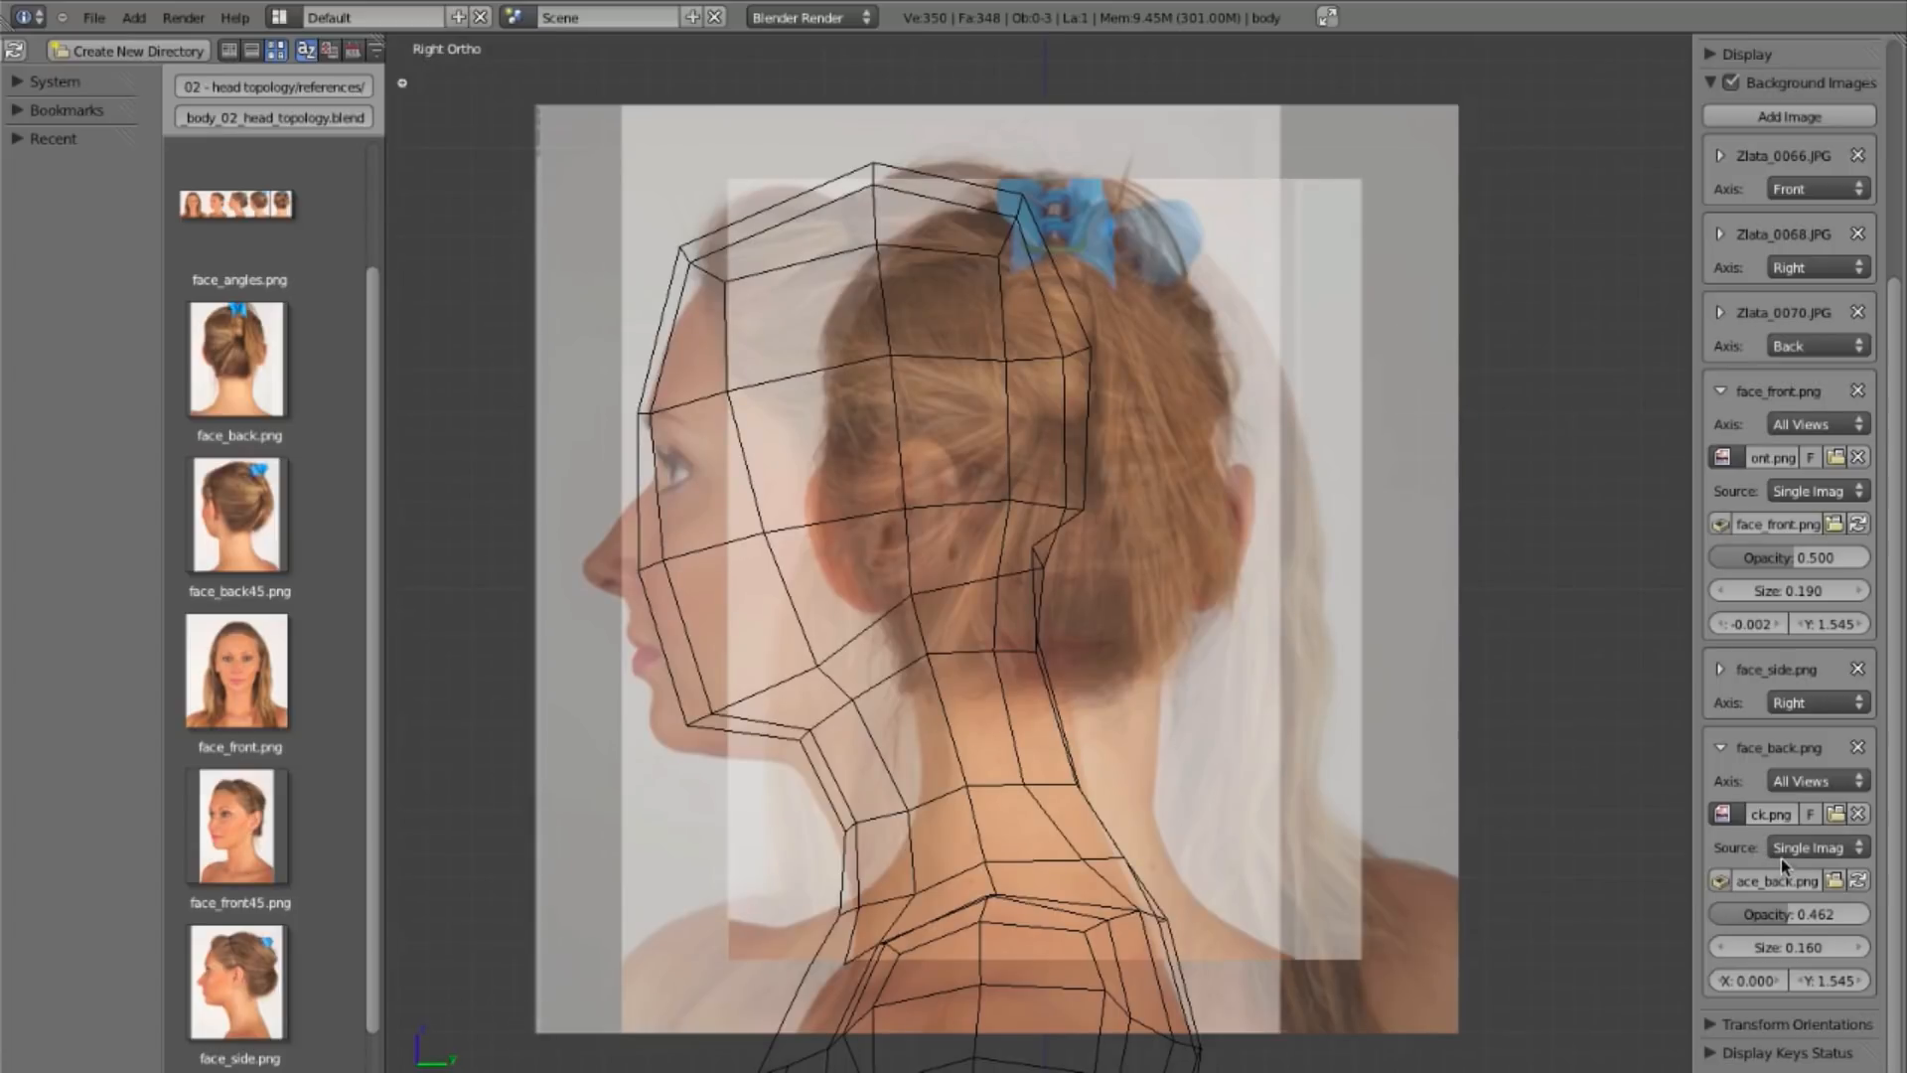
left_click_drag(1849, 946, 1855, 945, "shift")
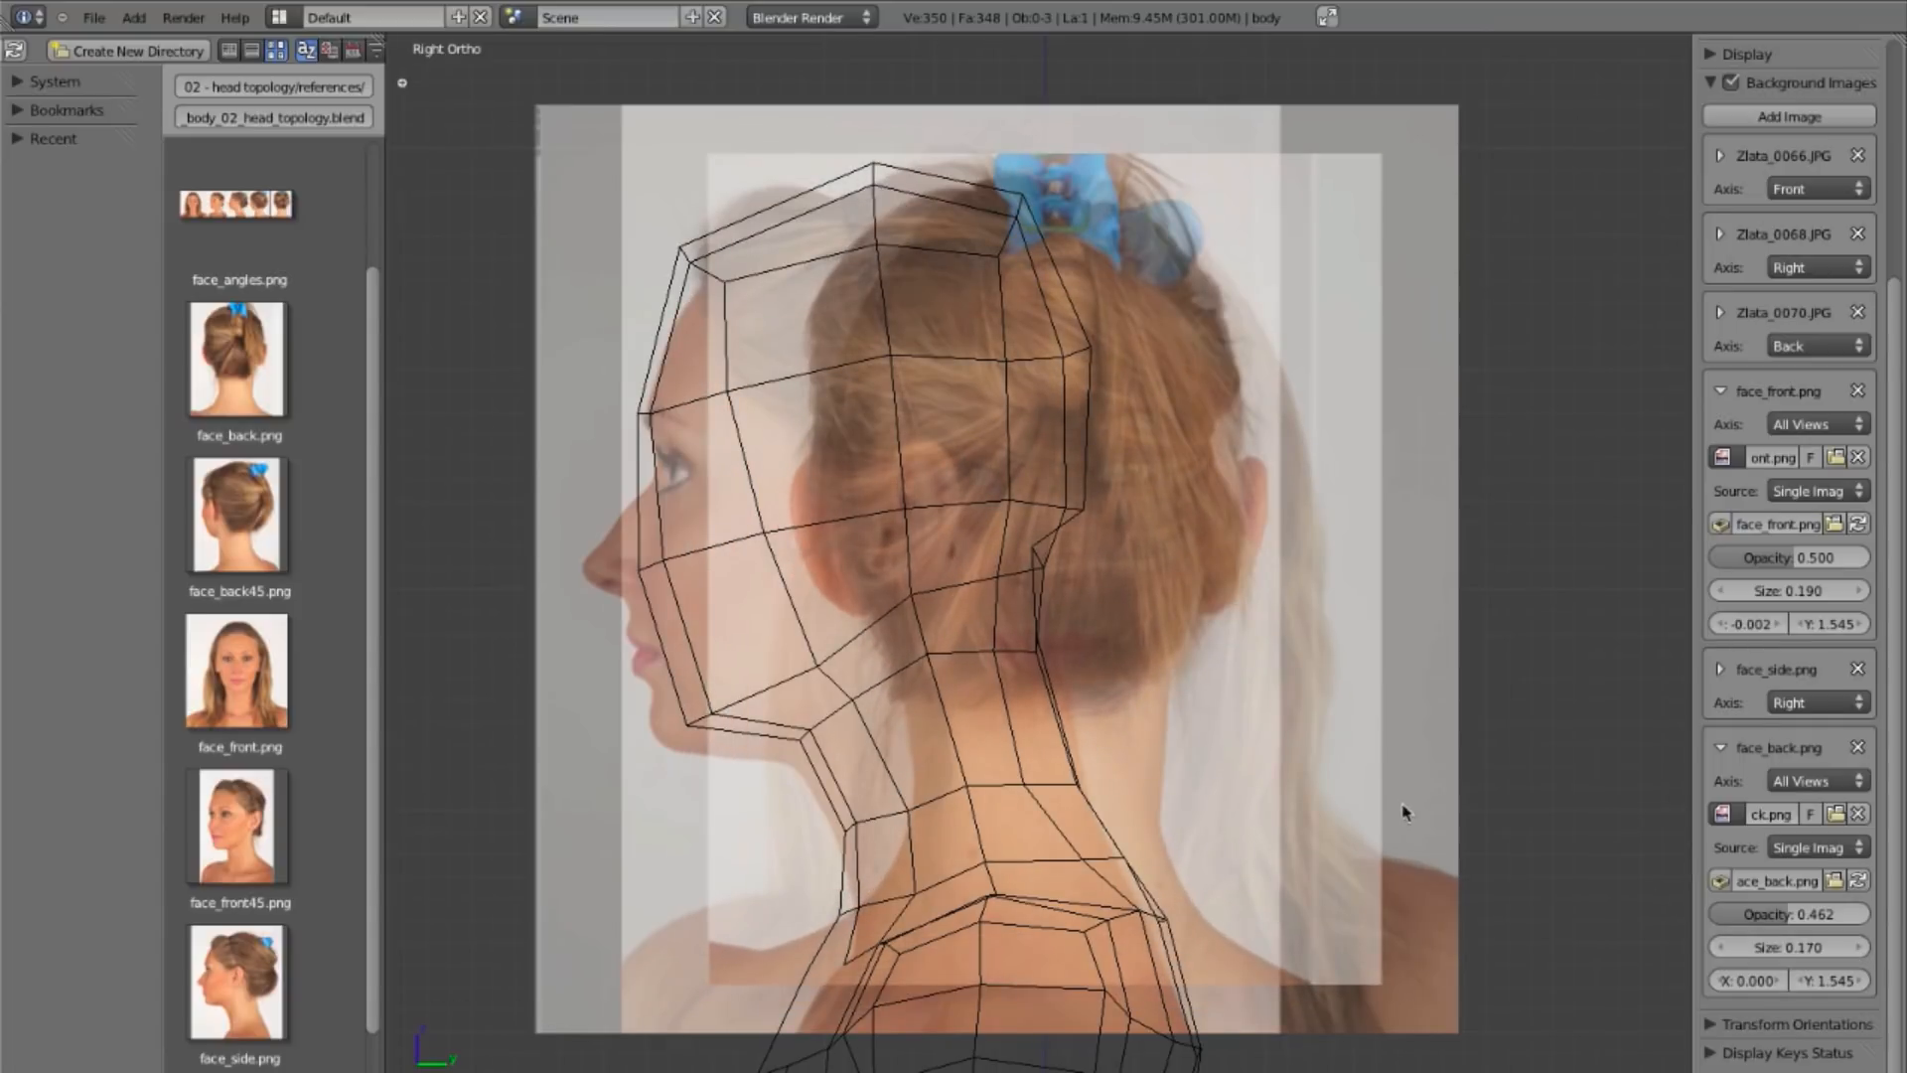
Step: In the back view, assign face_front.png to the Front axis and face_back.png to the Back axis
key("ctrl+KP_1")
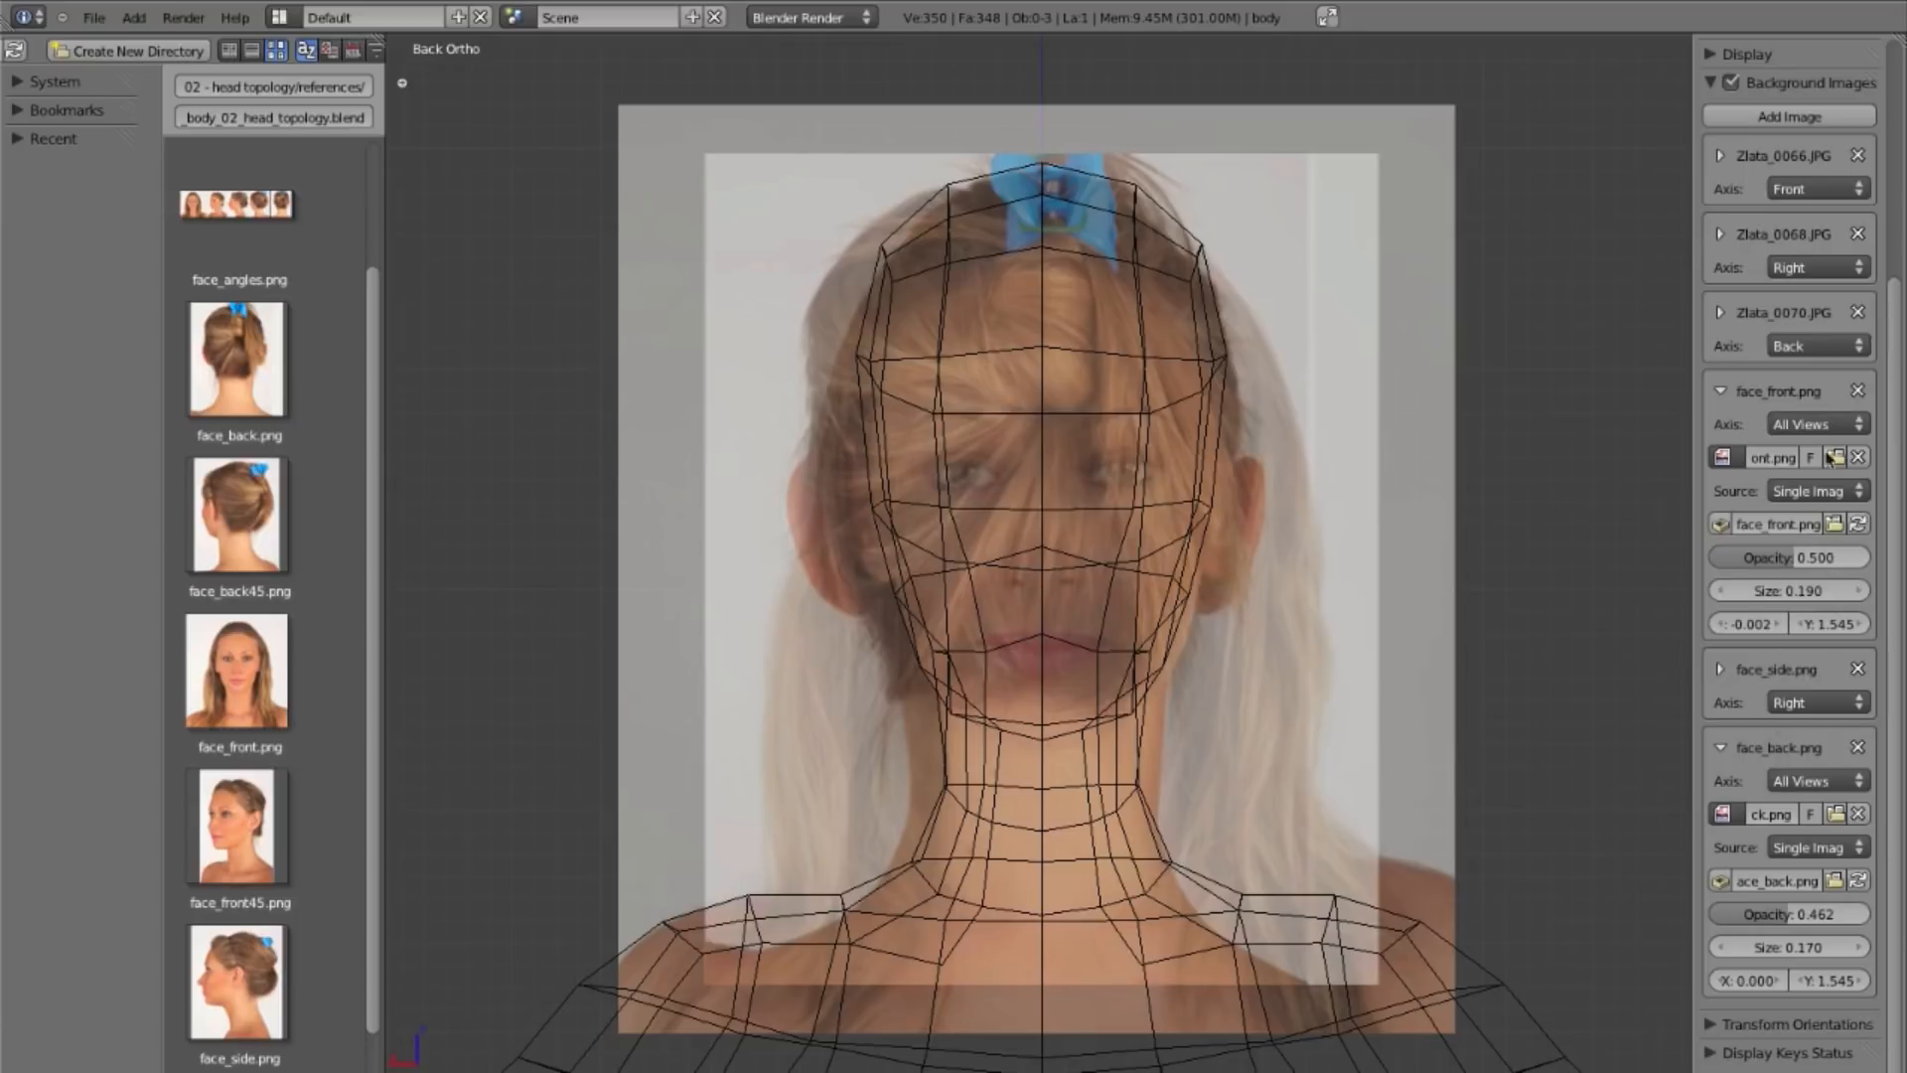
left_click(1816, 424)
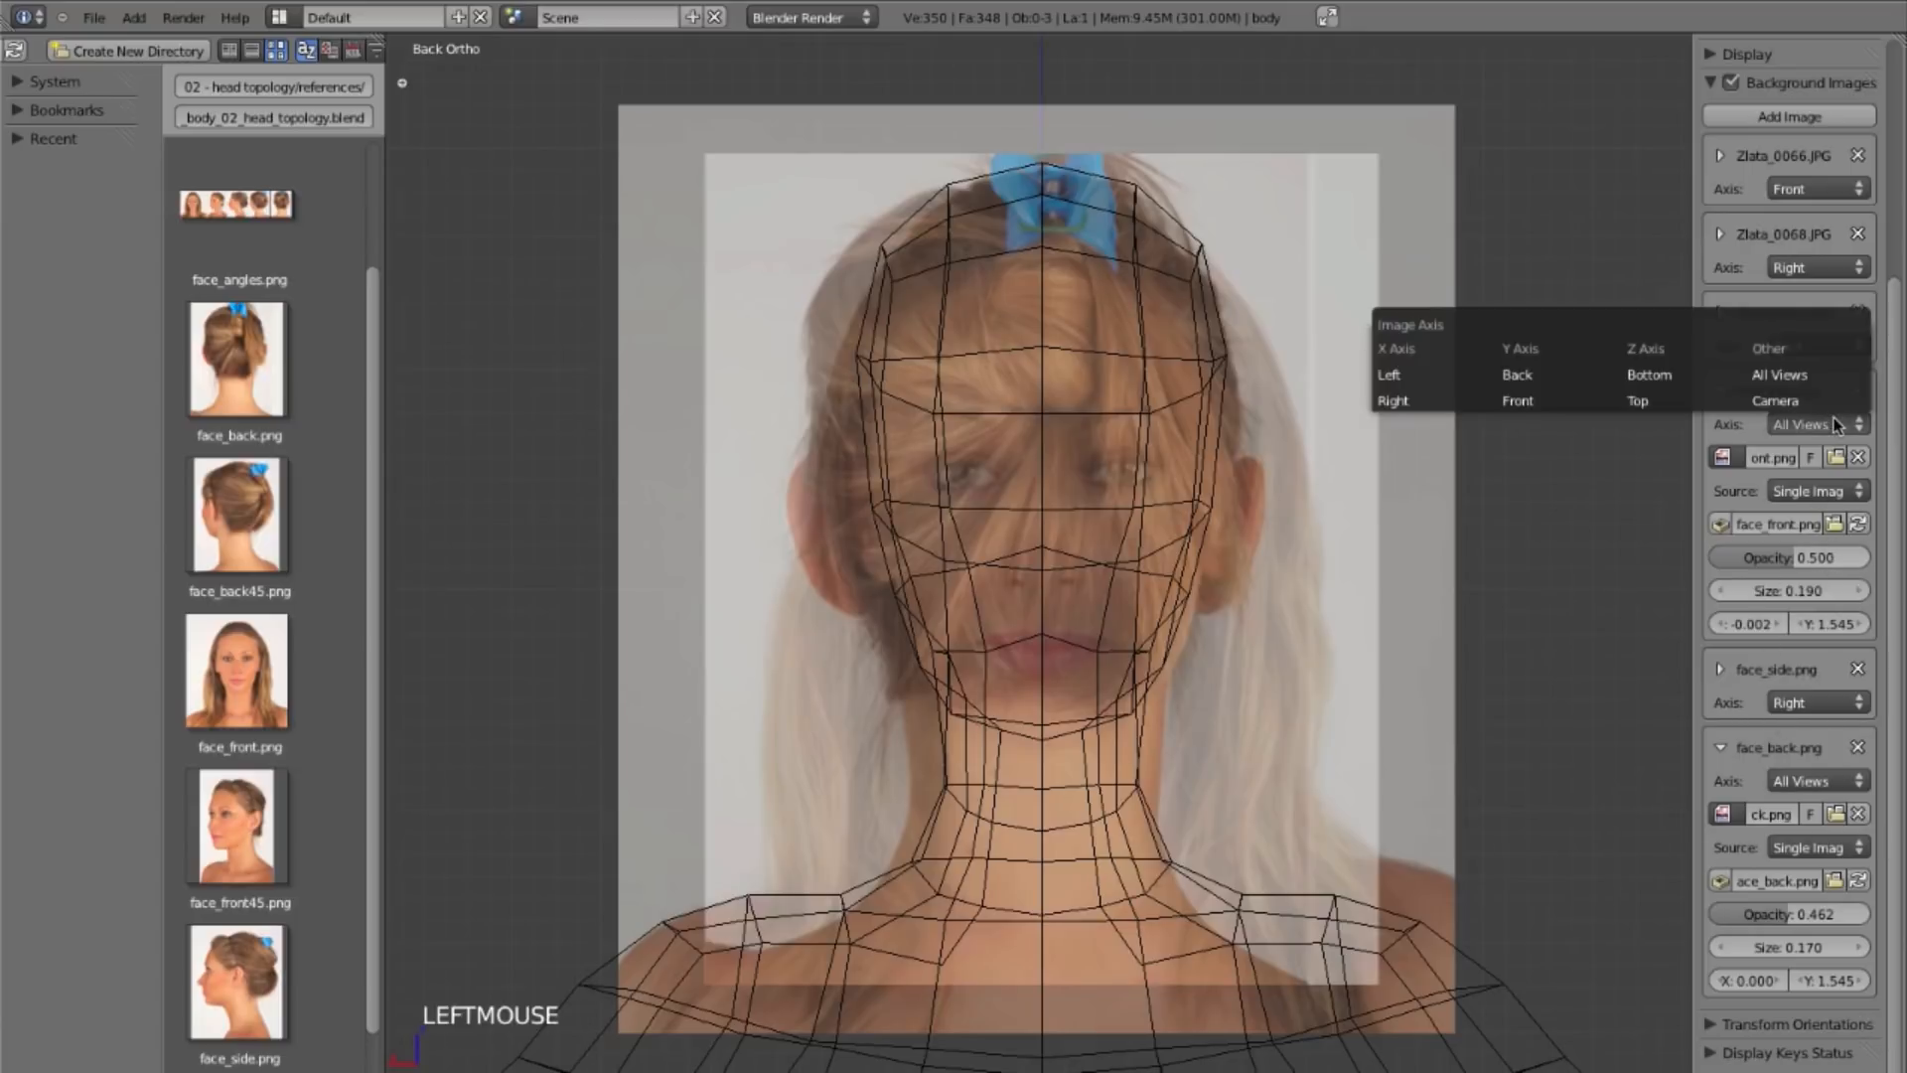
left_click(1554, 400)
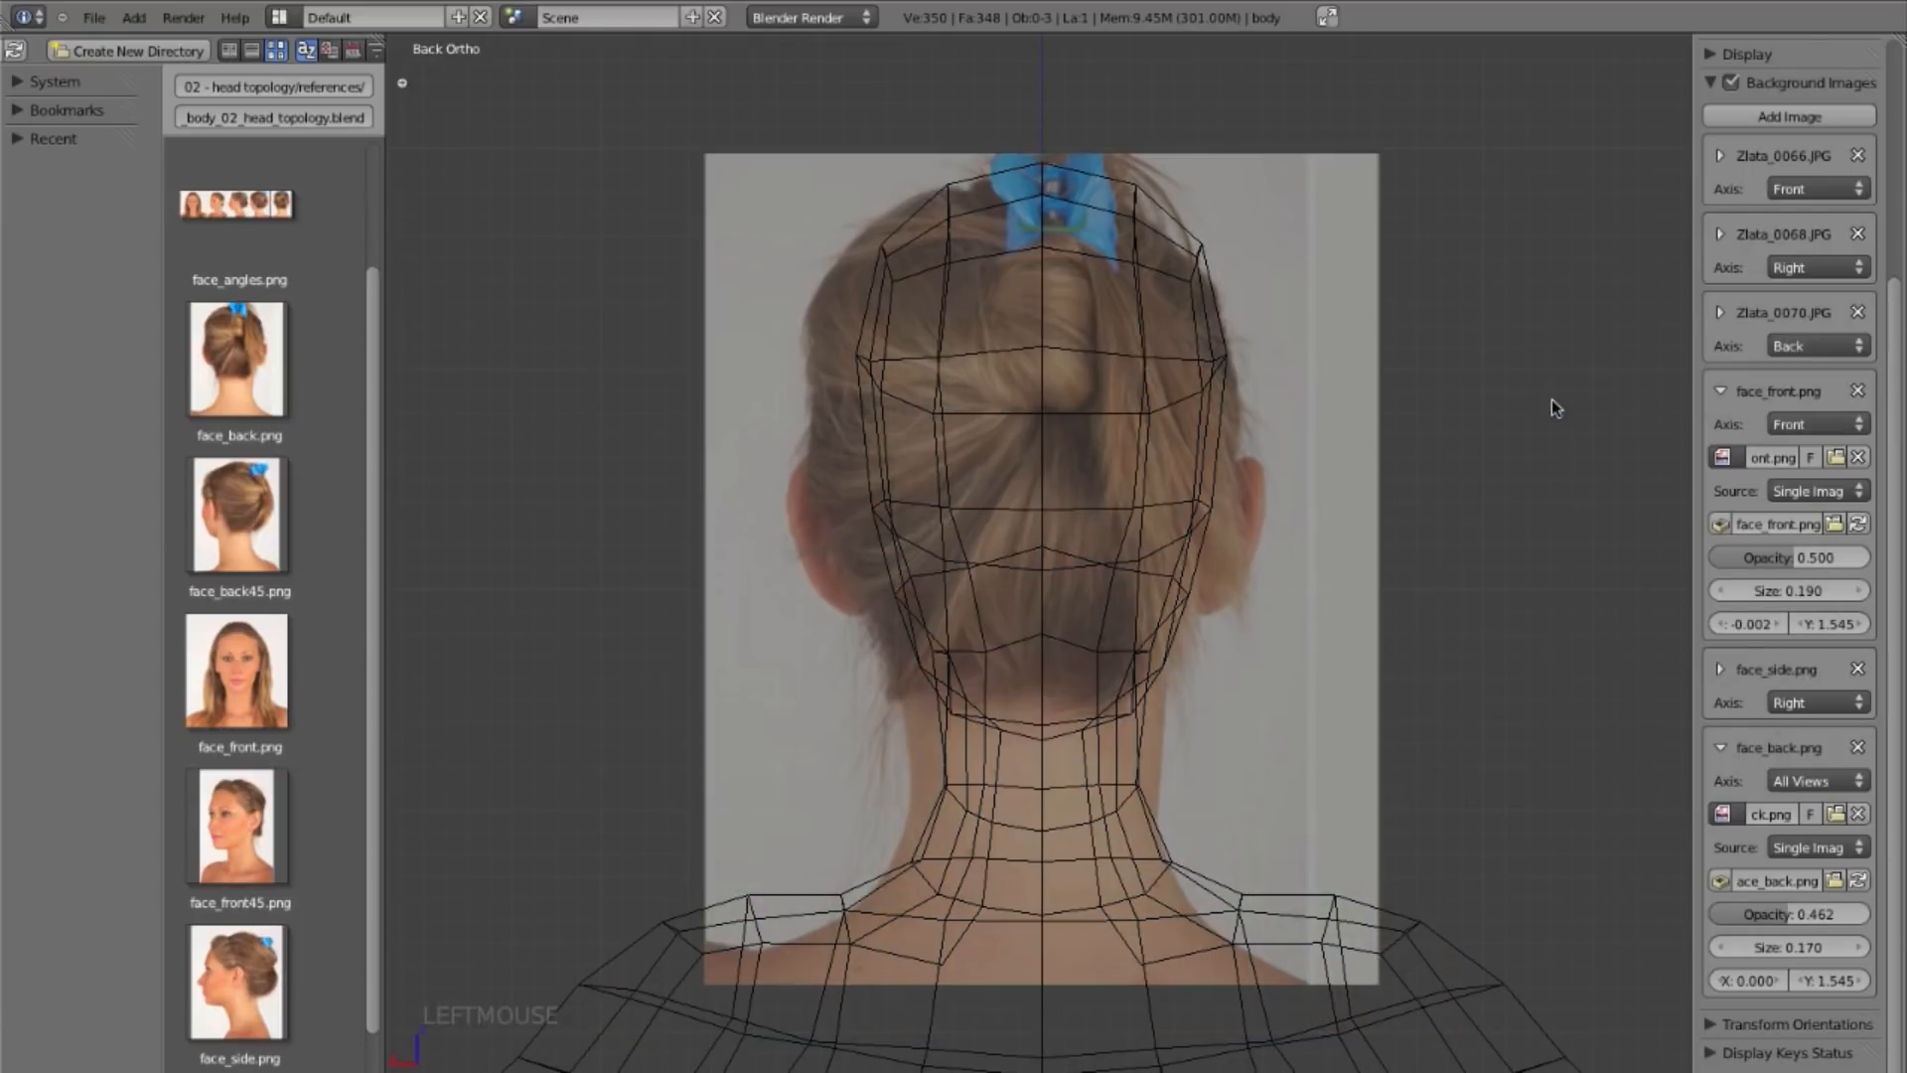
left_click(1812, 782)
left_click(1564, 734)
Step: Try X offsets of -0.020 and 0.056 for the face_back.png background
left_click_drag(1745, 993, 1777, 989, "shift")
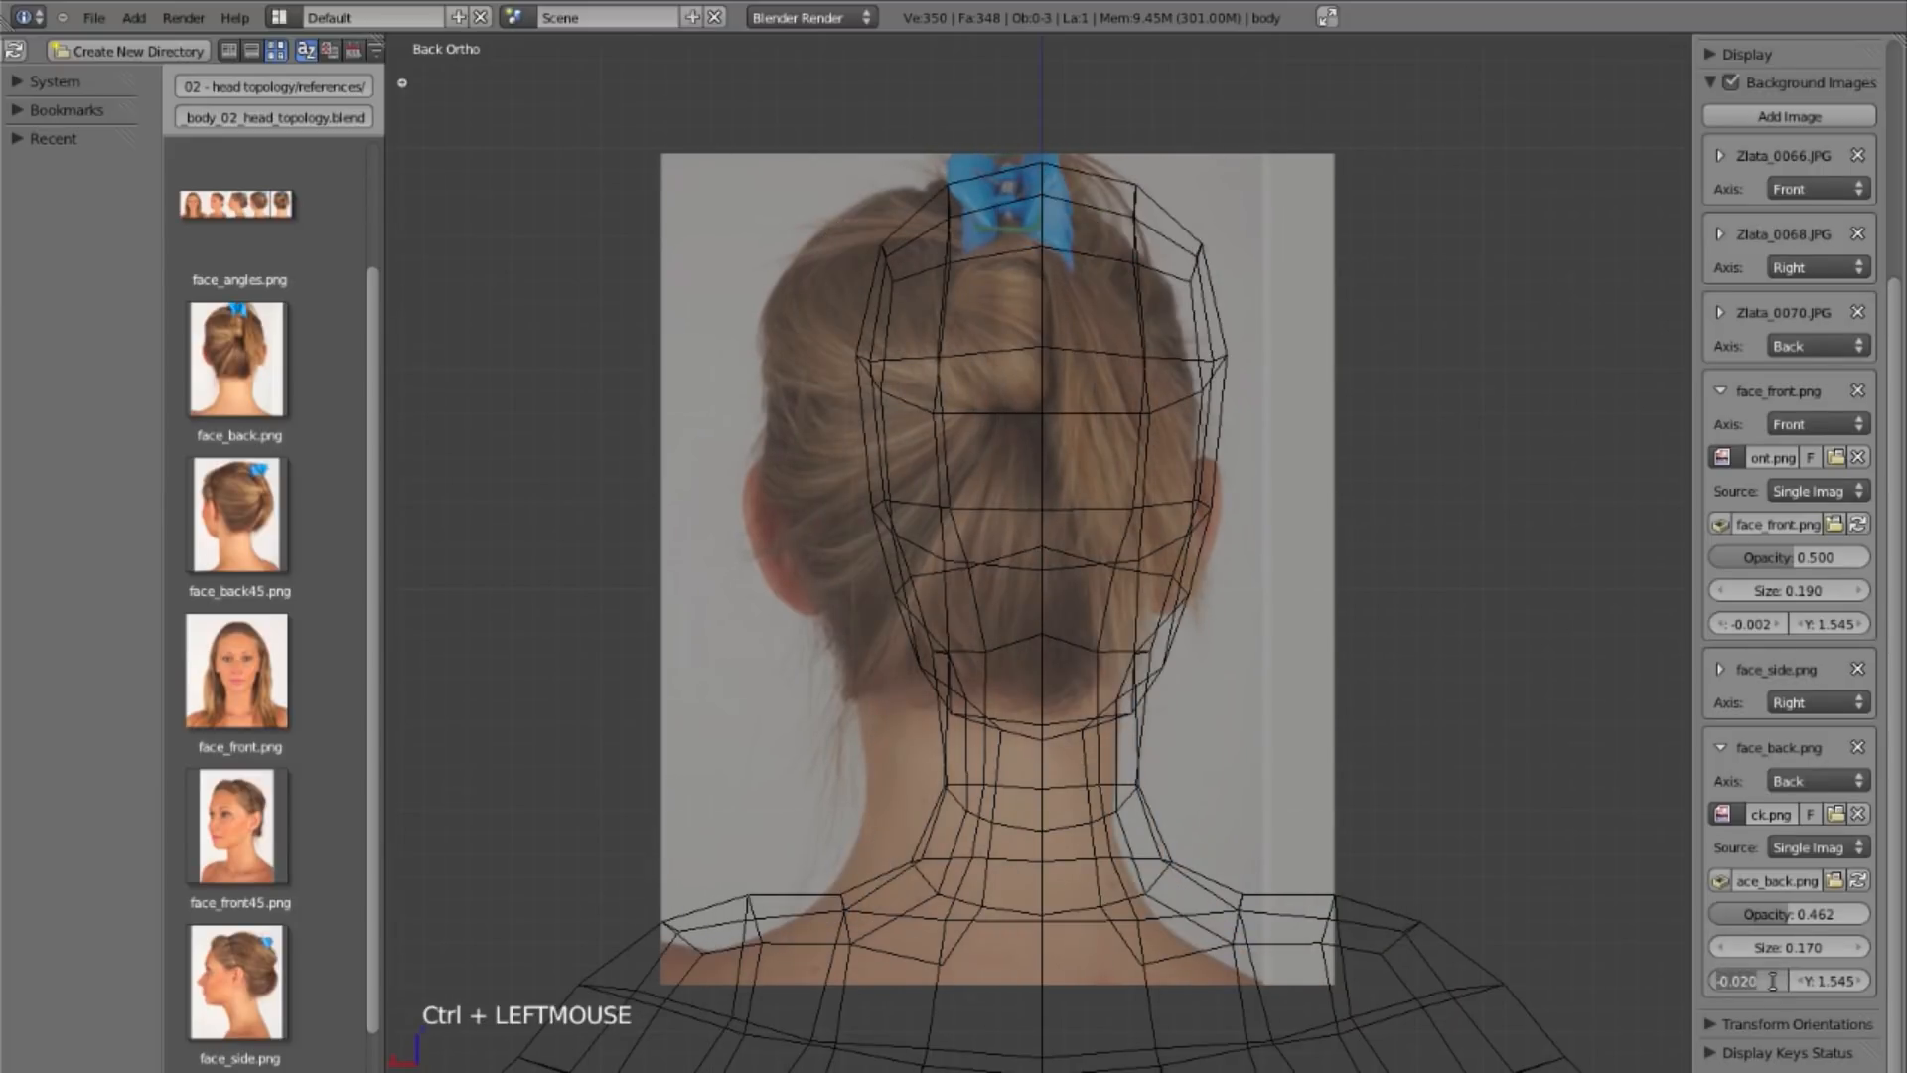
key("BackSpace")
type(".056")
key("Return")
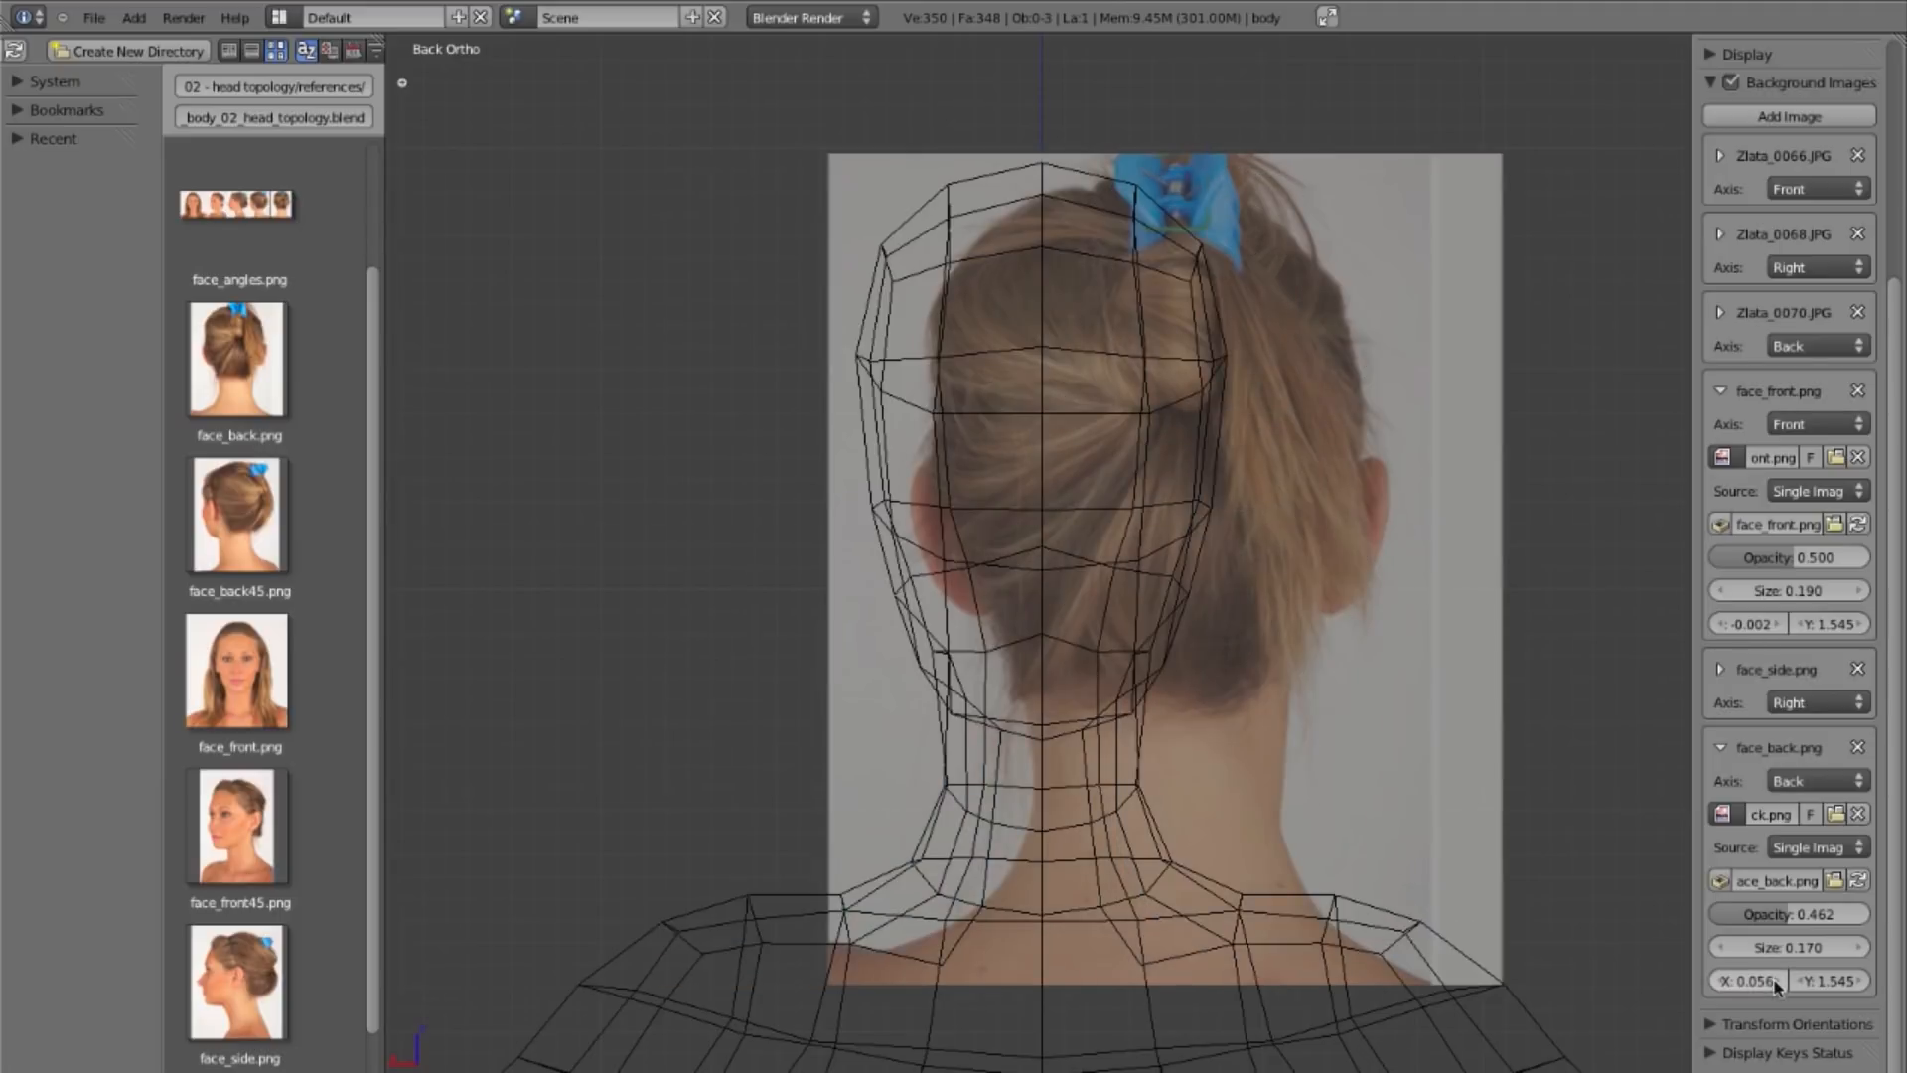
Step: Set the face_back.png background's X offset to 0.005 to centre it on the head mesh
double_click(1768, 980, "ctrl")
key("BackSpace")
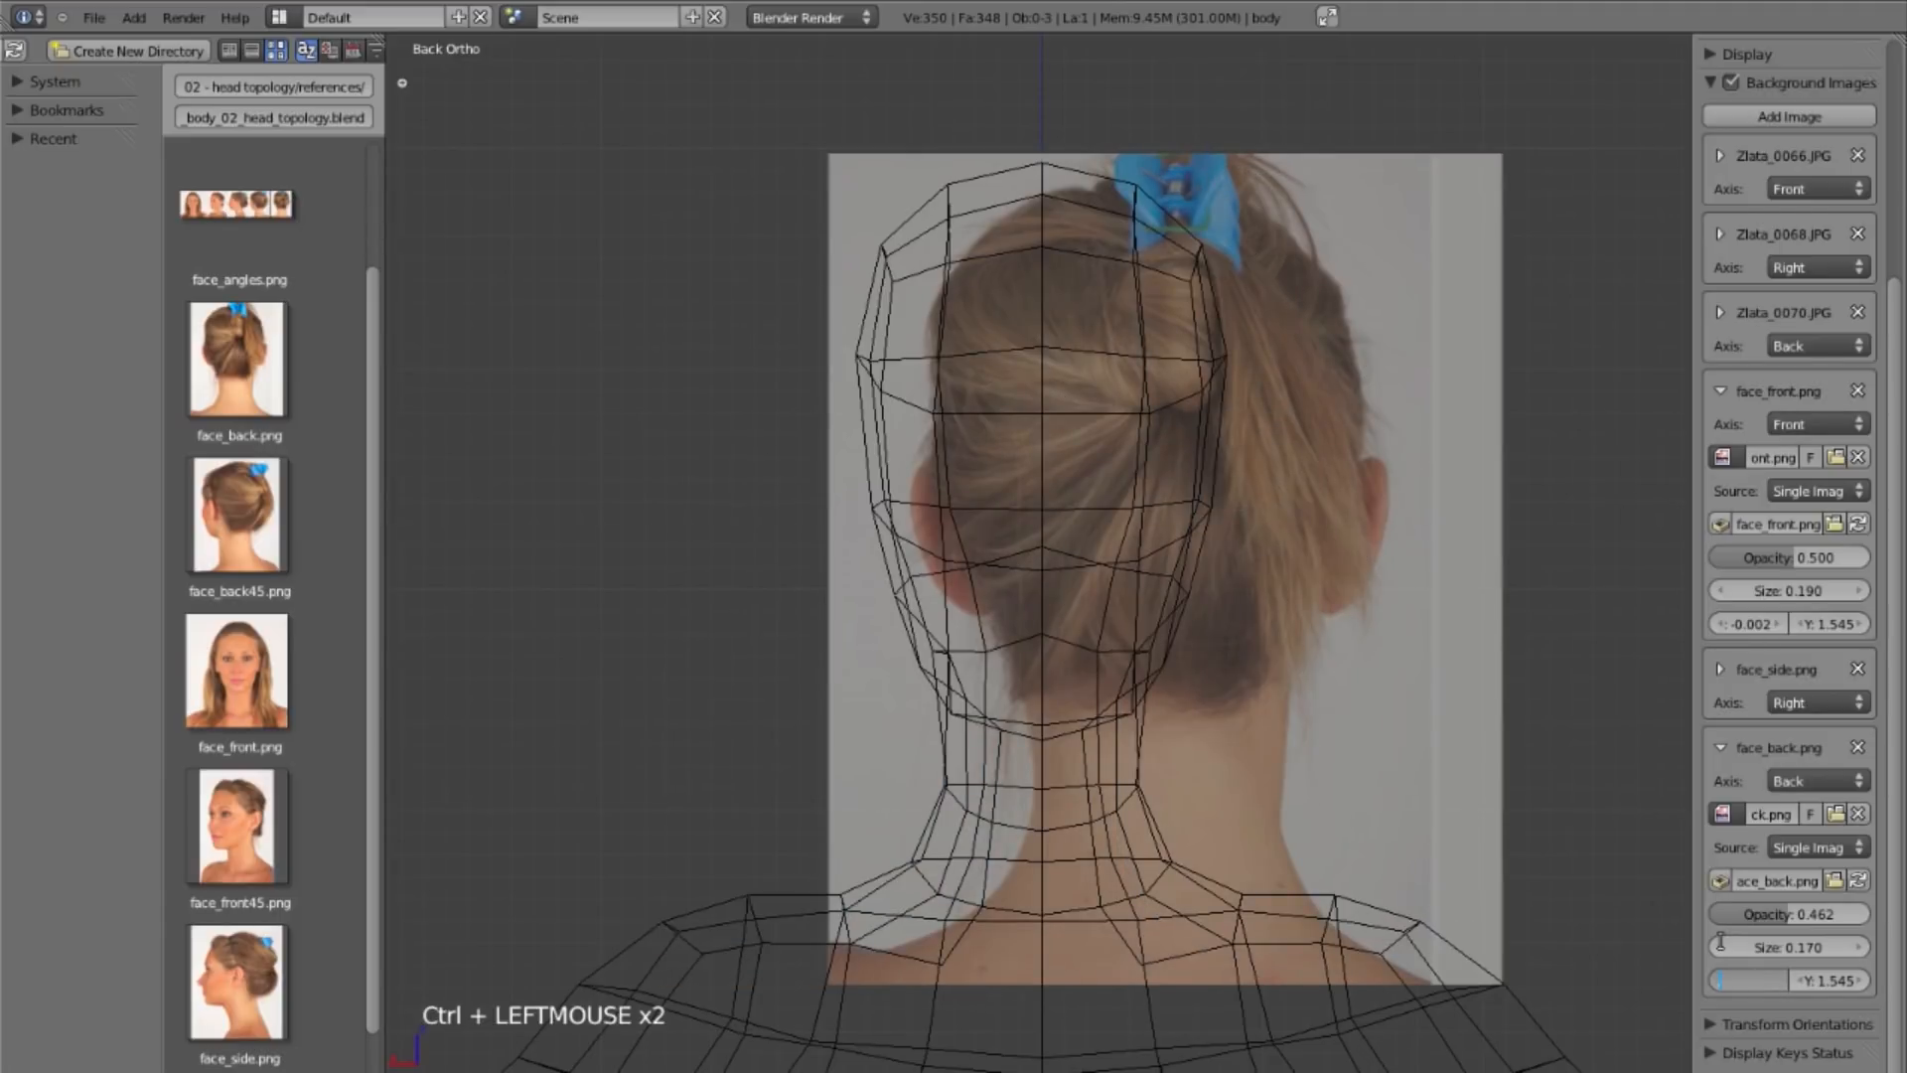
type(".005")
key("Return")
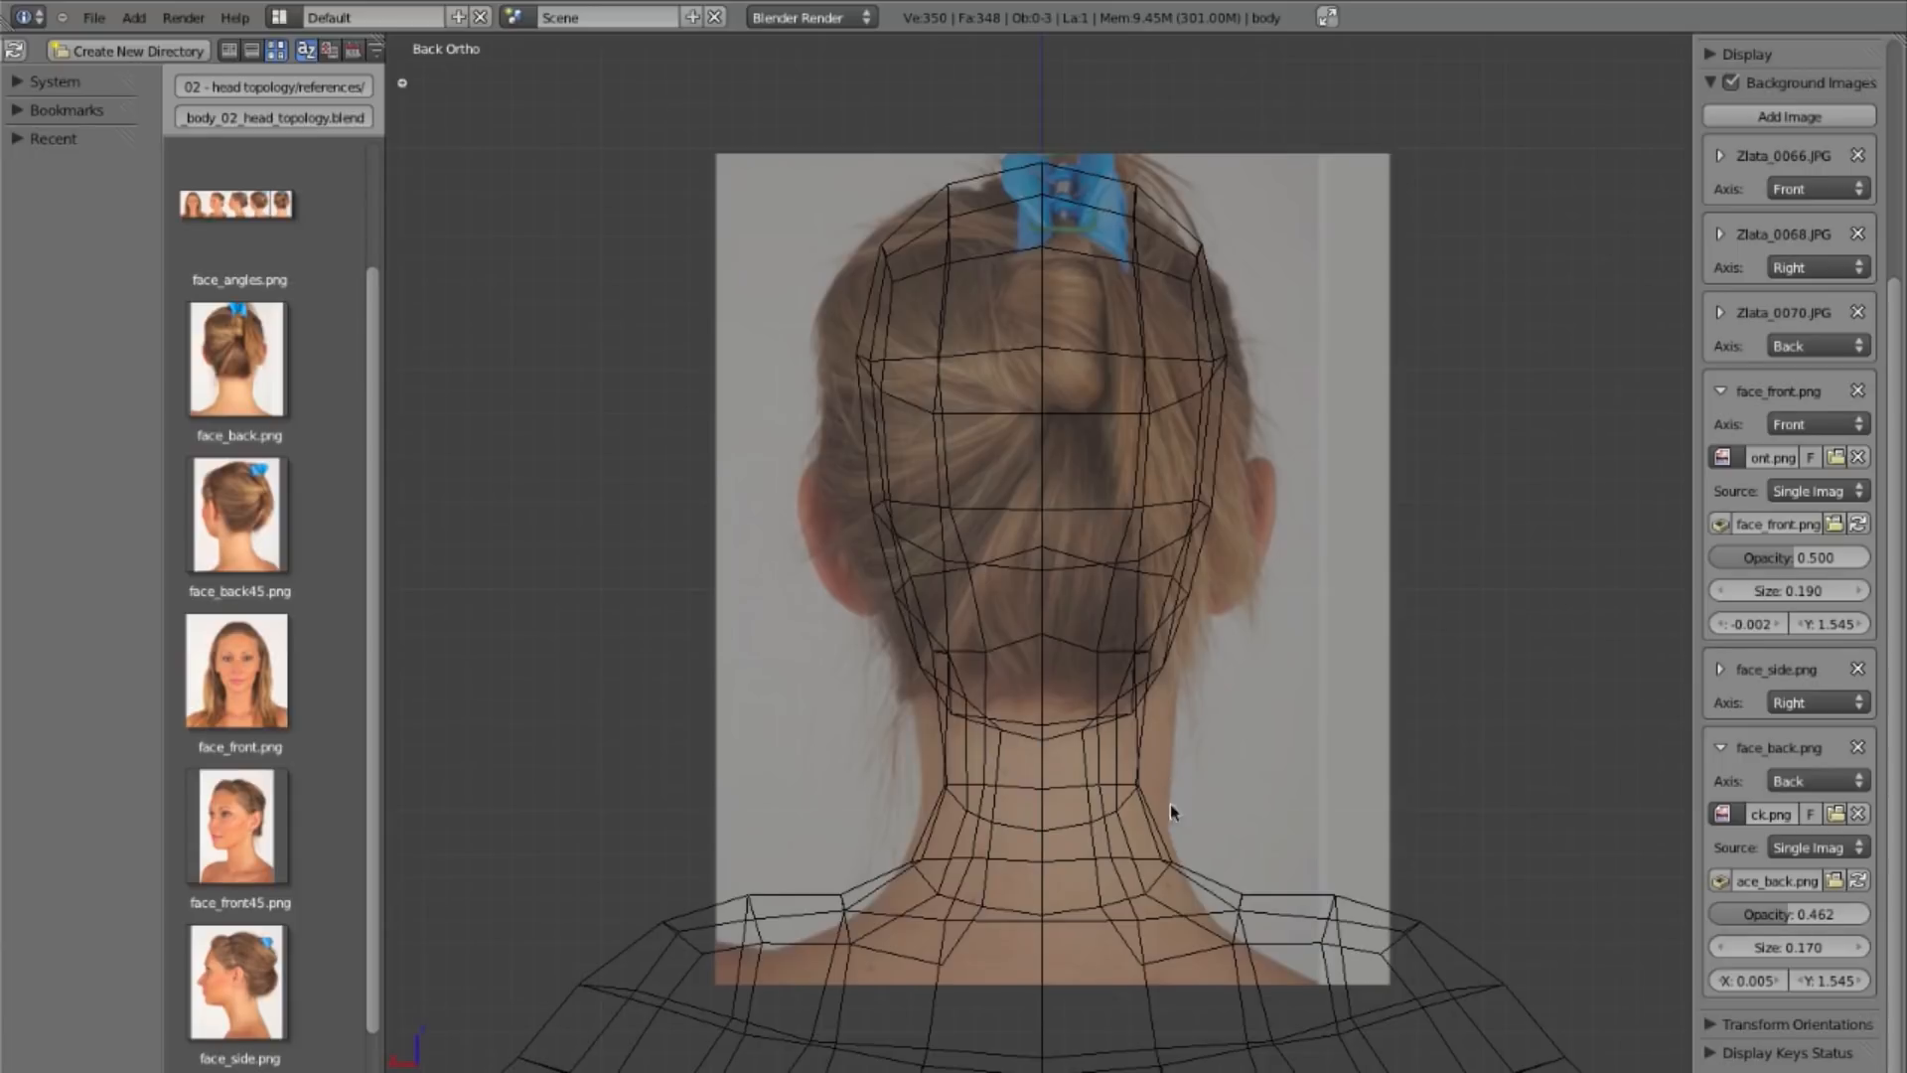
Step: Show the head in front wireframe view and save over the existing female_body_02_head_topology.blend file
key("KP_1")
key("z")
mouse_move(1237, 871)
middle_mouse_down("shift")
mouse_move(1262, 776)
mouse_move(1170, 917)
middle_mouse_up("shift")
key("z")
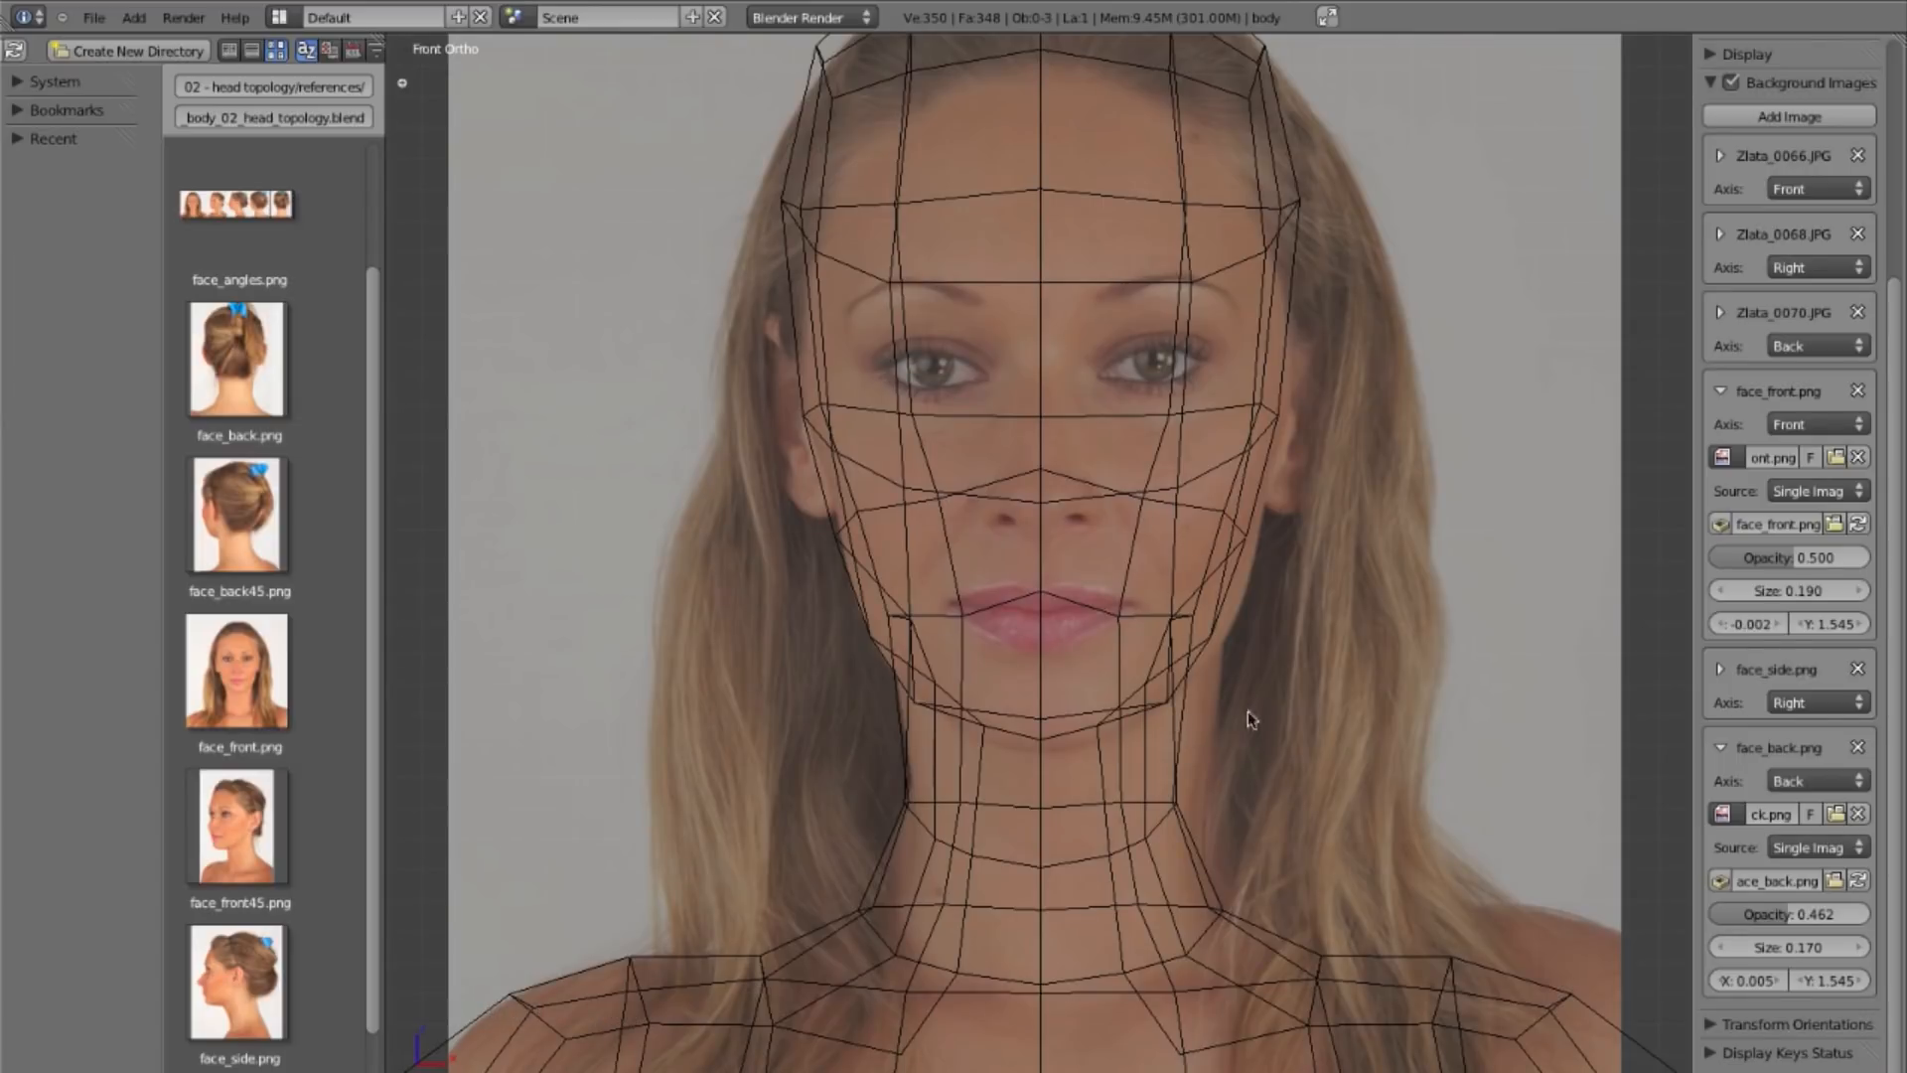
left_click(1236, 791, "shift")
middle_click_drag(1250, 786, 1235, 812, "shift")
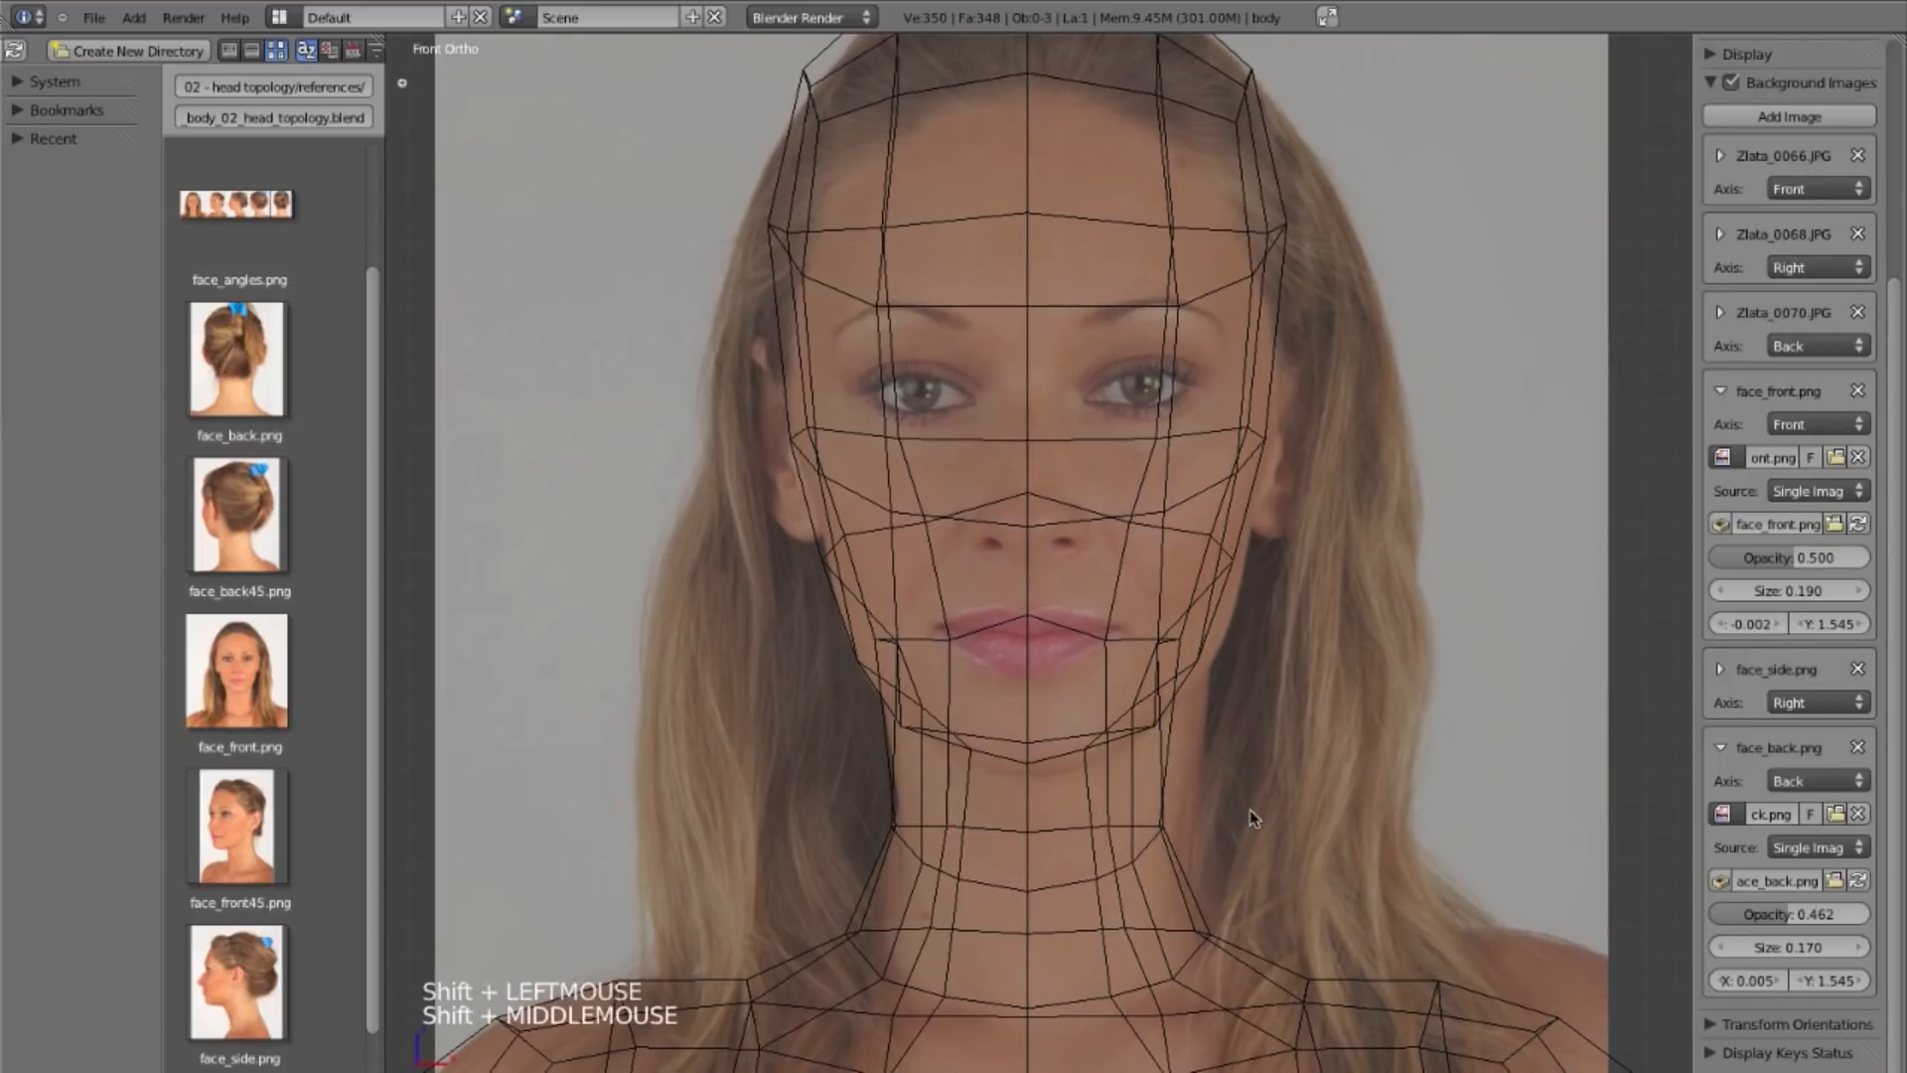
key("ctrl+w")
left_click(1263, 814)
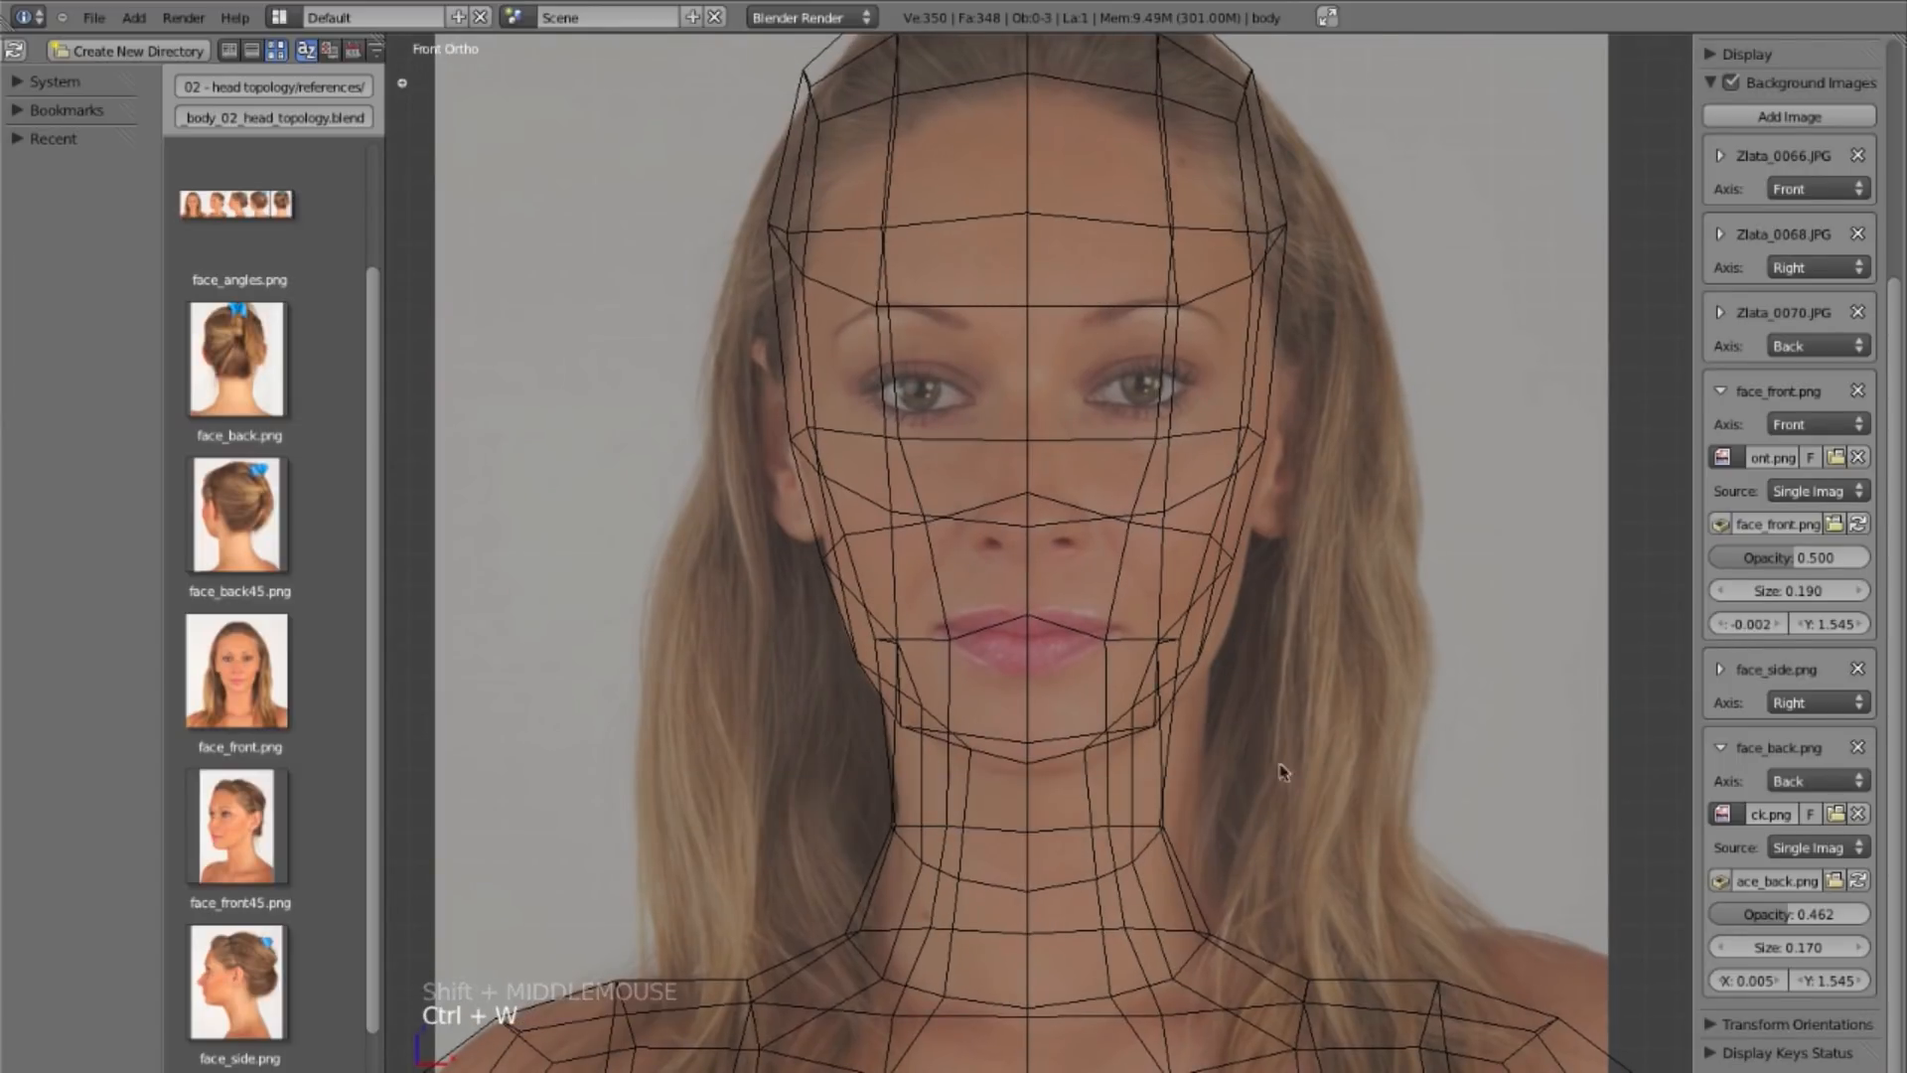
Step: Collapse the face_back.png, face_front.png and Background Images settings and add a new Grease Pencil layer
left_click(1720, 746)
left_click(1720, 390)
middle_click_drag(1702, 82, 1702, 390)
left_click(1710, 389)
middle_click(1736, 380)
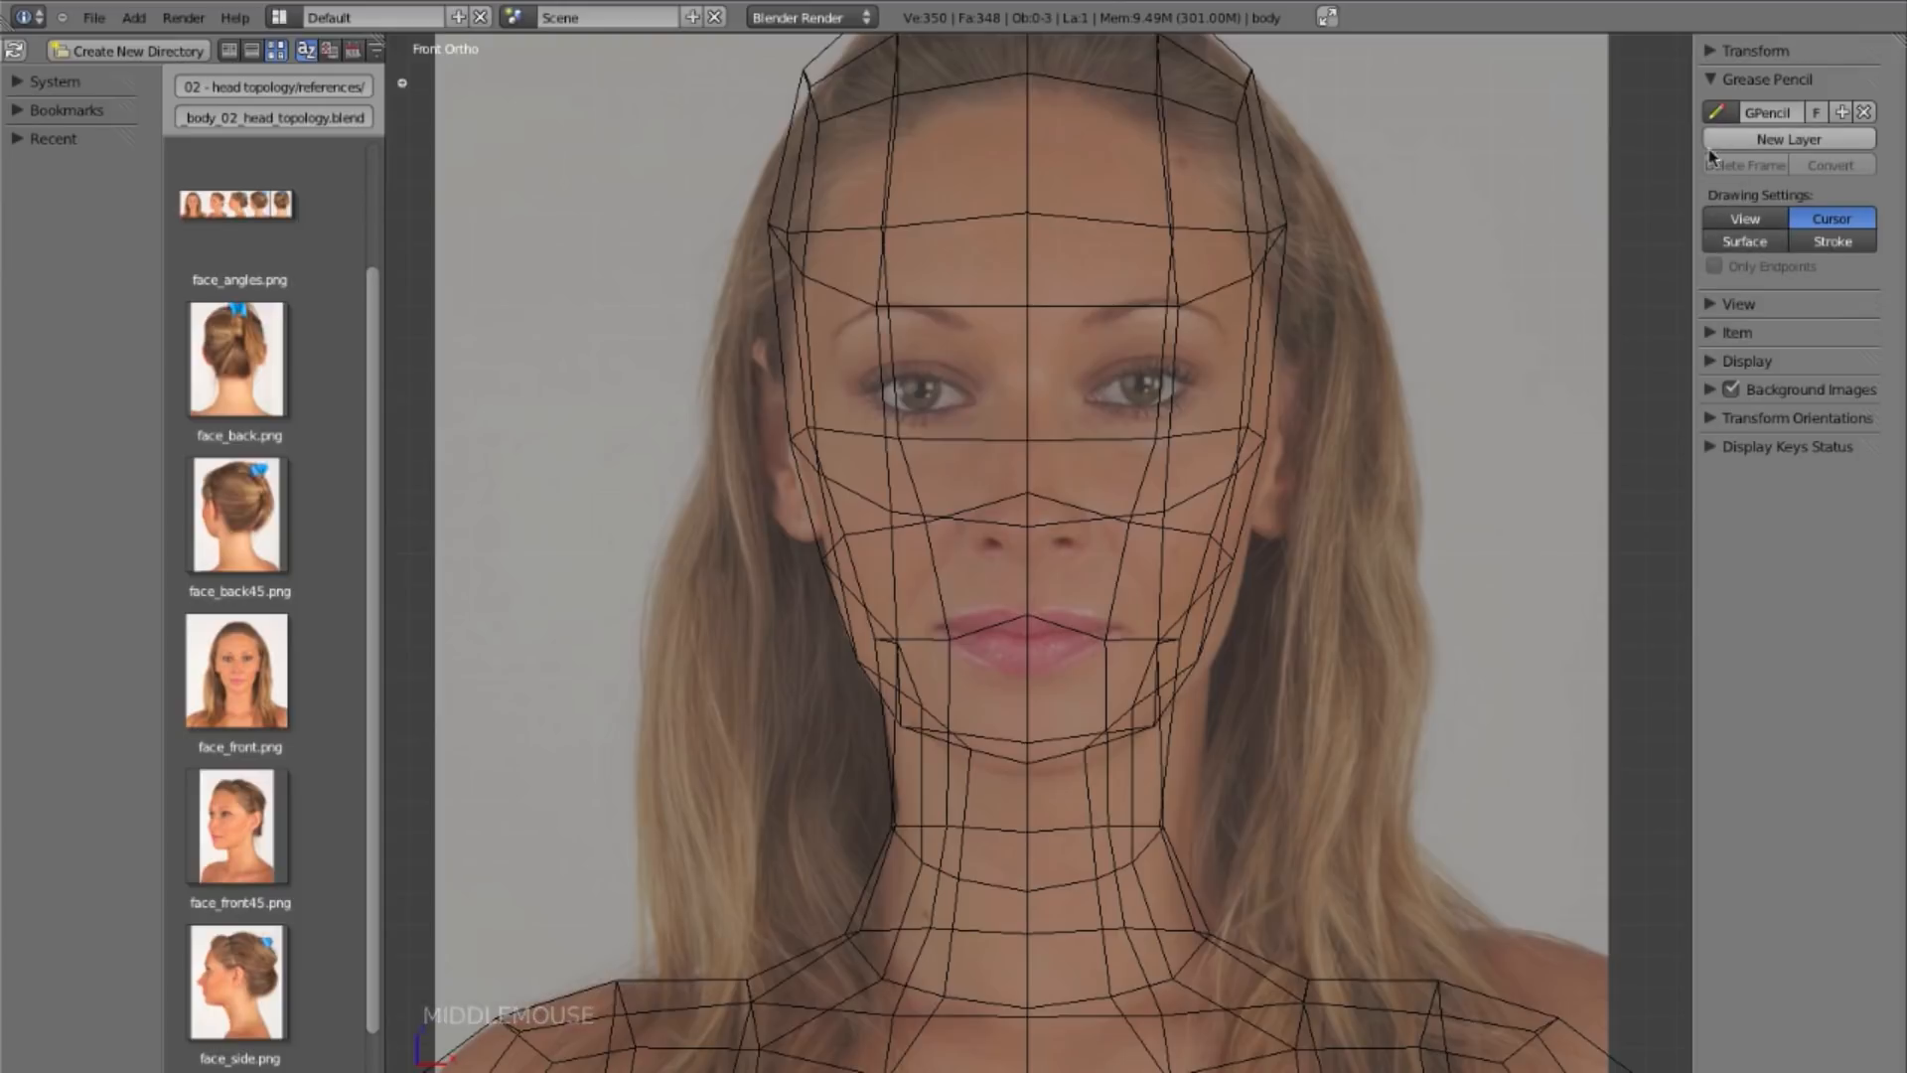
left_click(1783, 141)
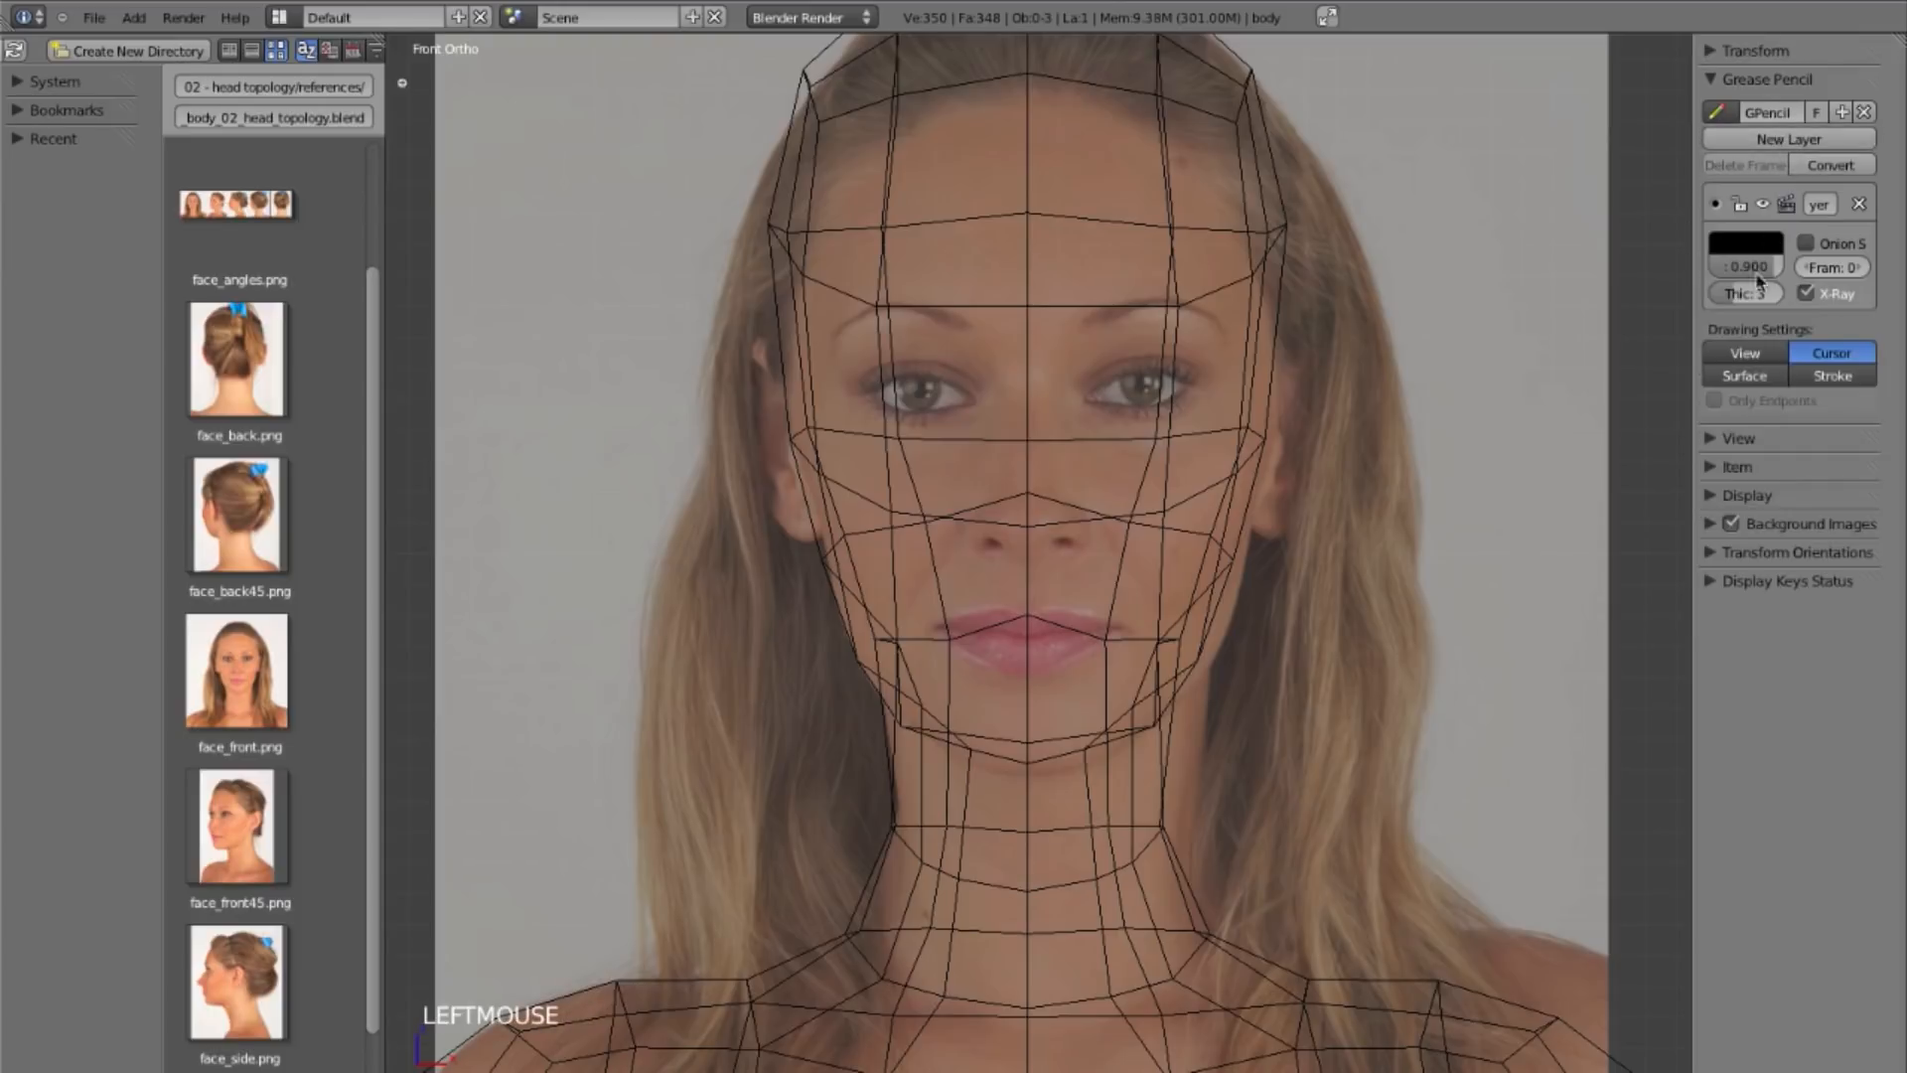
Step: Set the Grease Pencil drawing placement to Surface and compare the head in solid and wireframe shading
left_click(1756, 375)
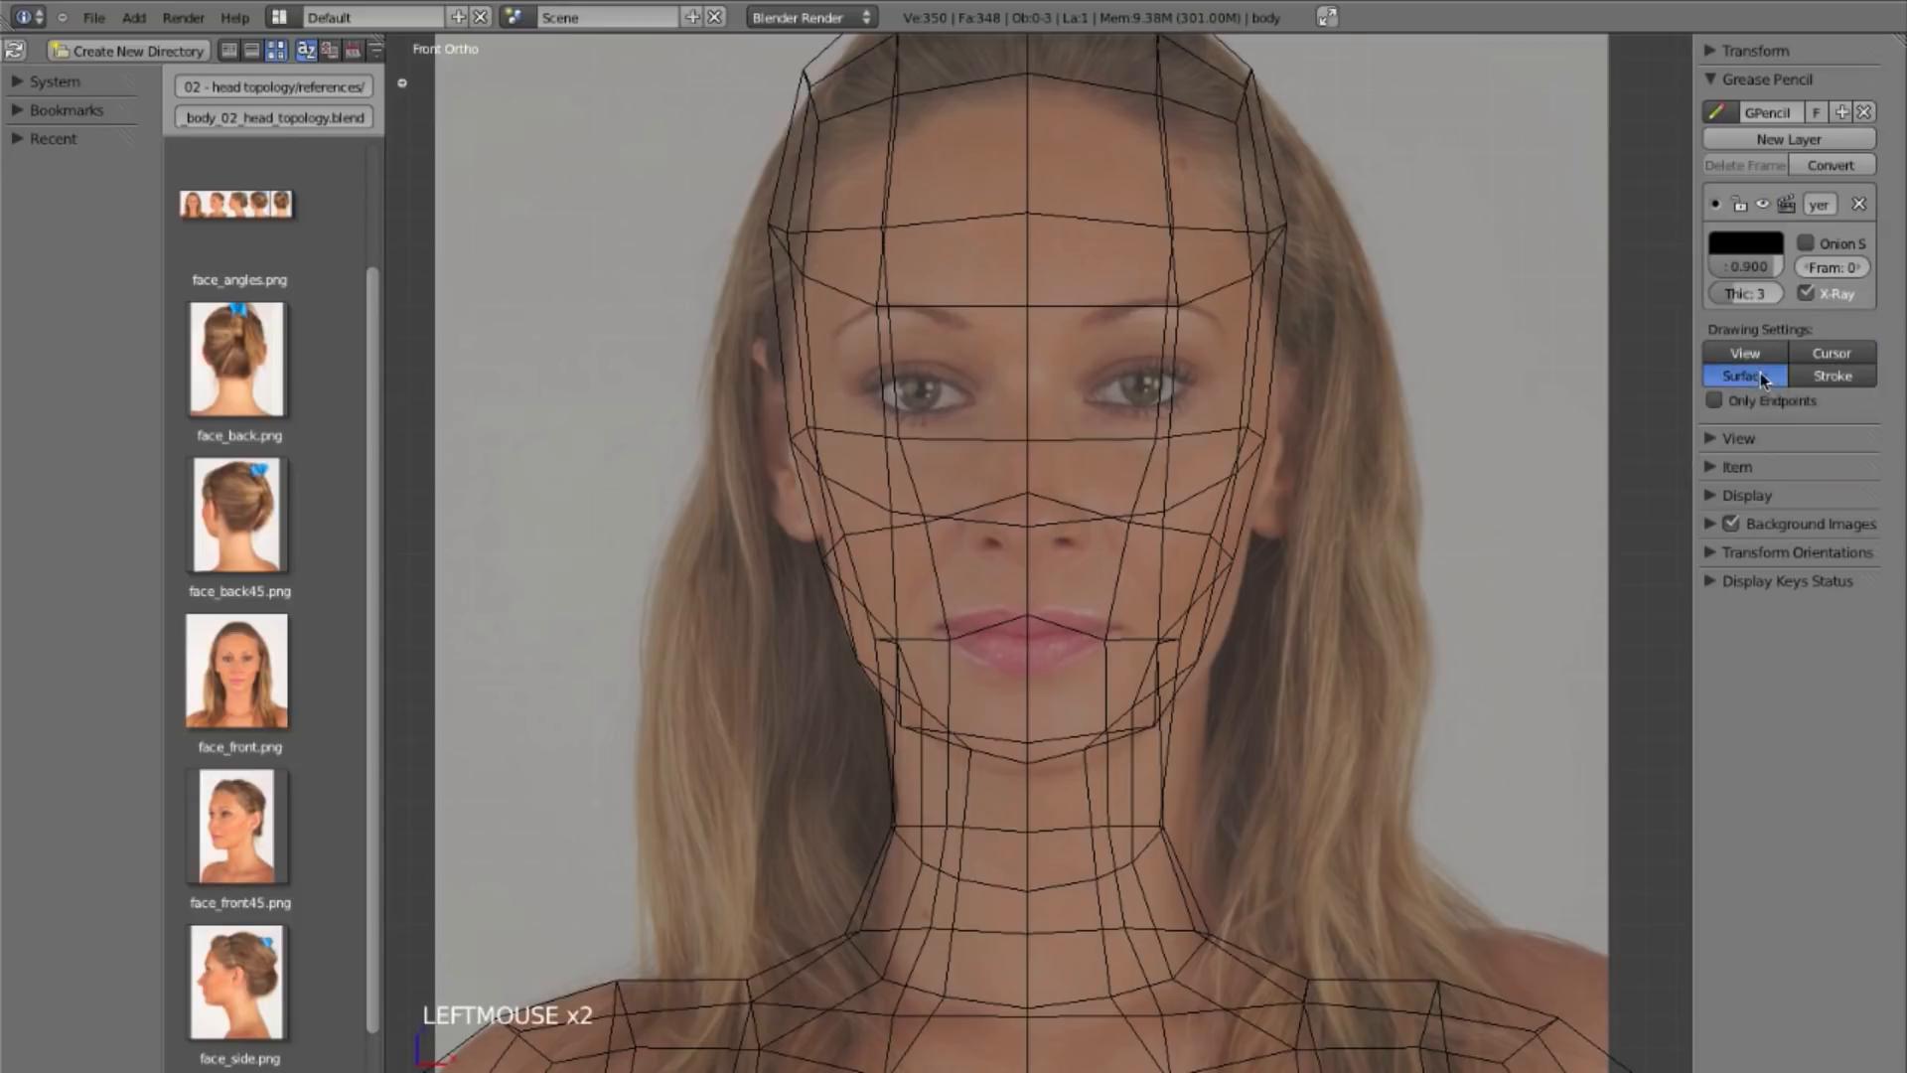
key("z")
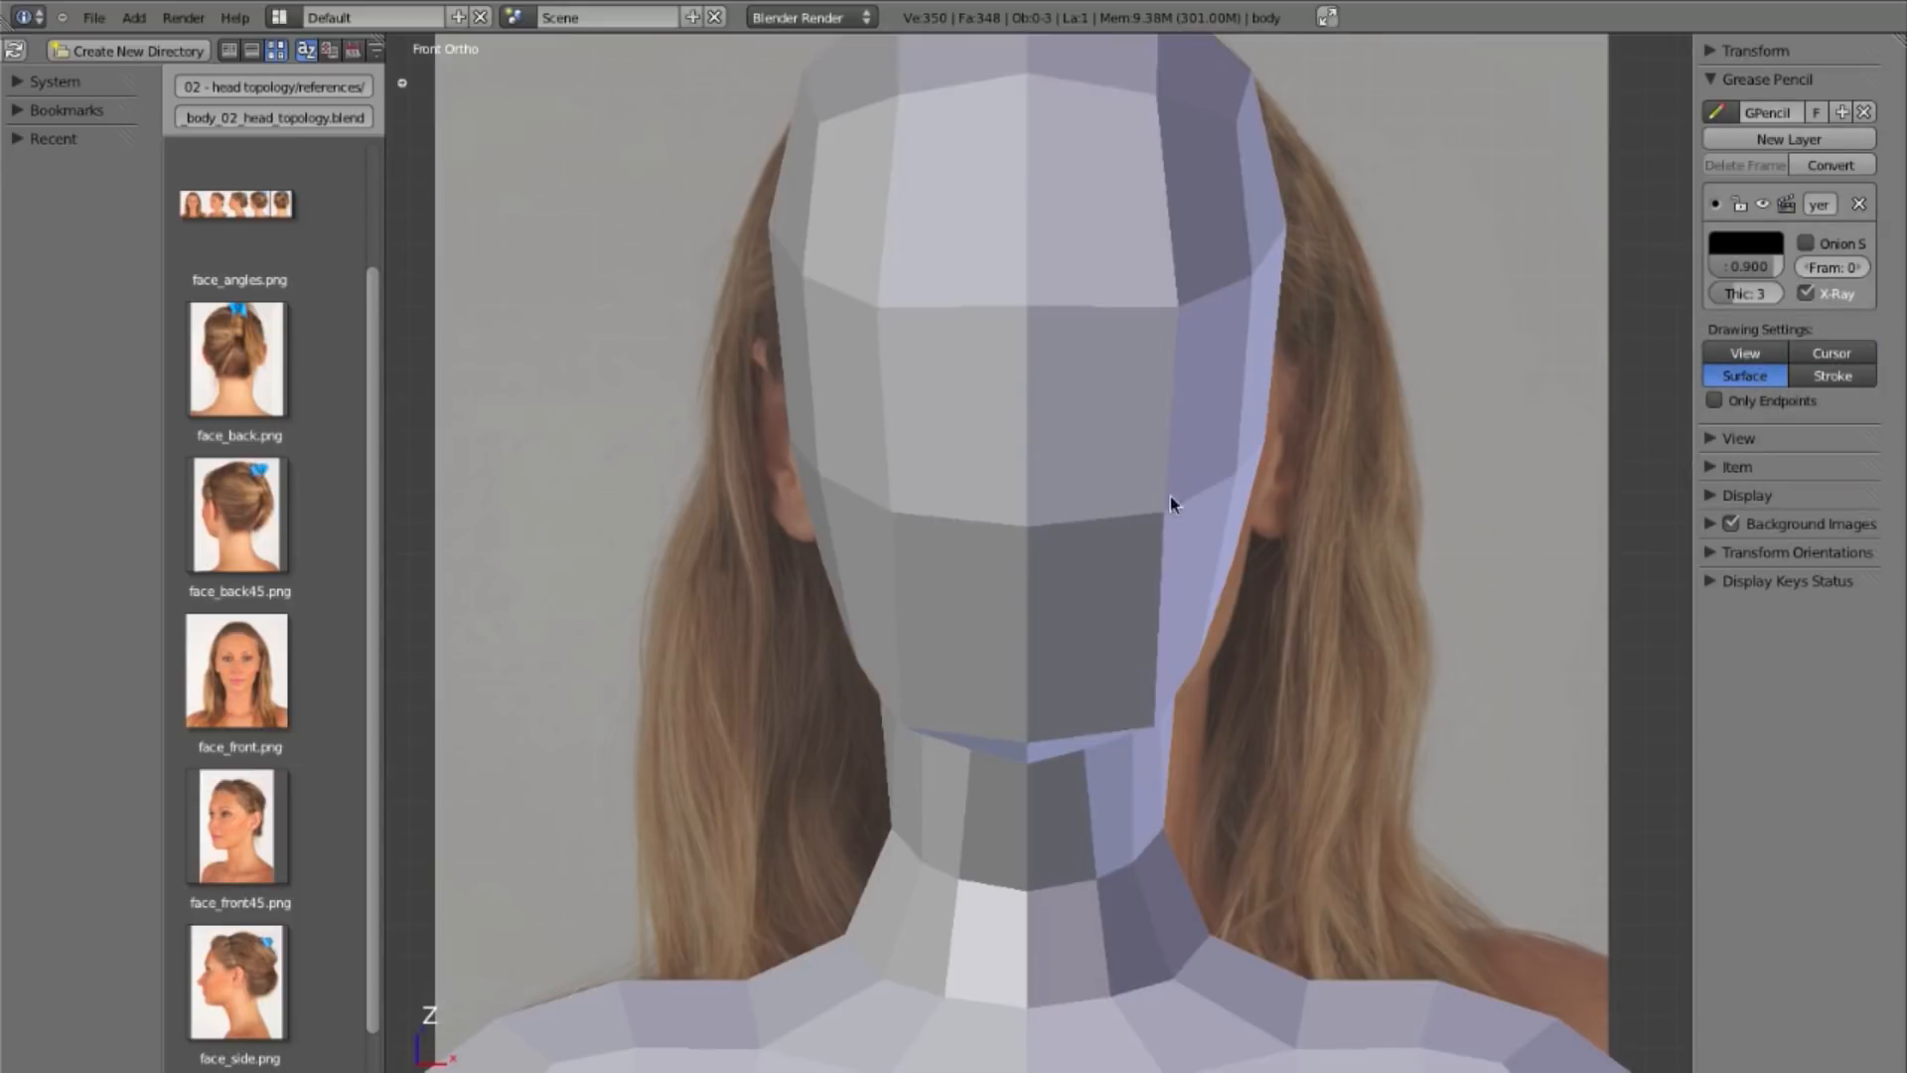
key("z")
mouse_move(1361, 519)
middle_mouse_down("shift")
mouse_move(1361, 607)
mouse_move(1396, 670)
middle_mouse_up("shift")
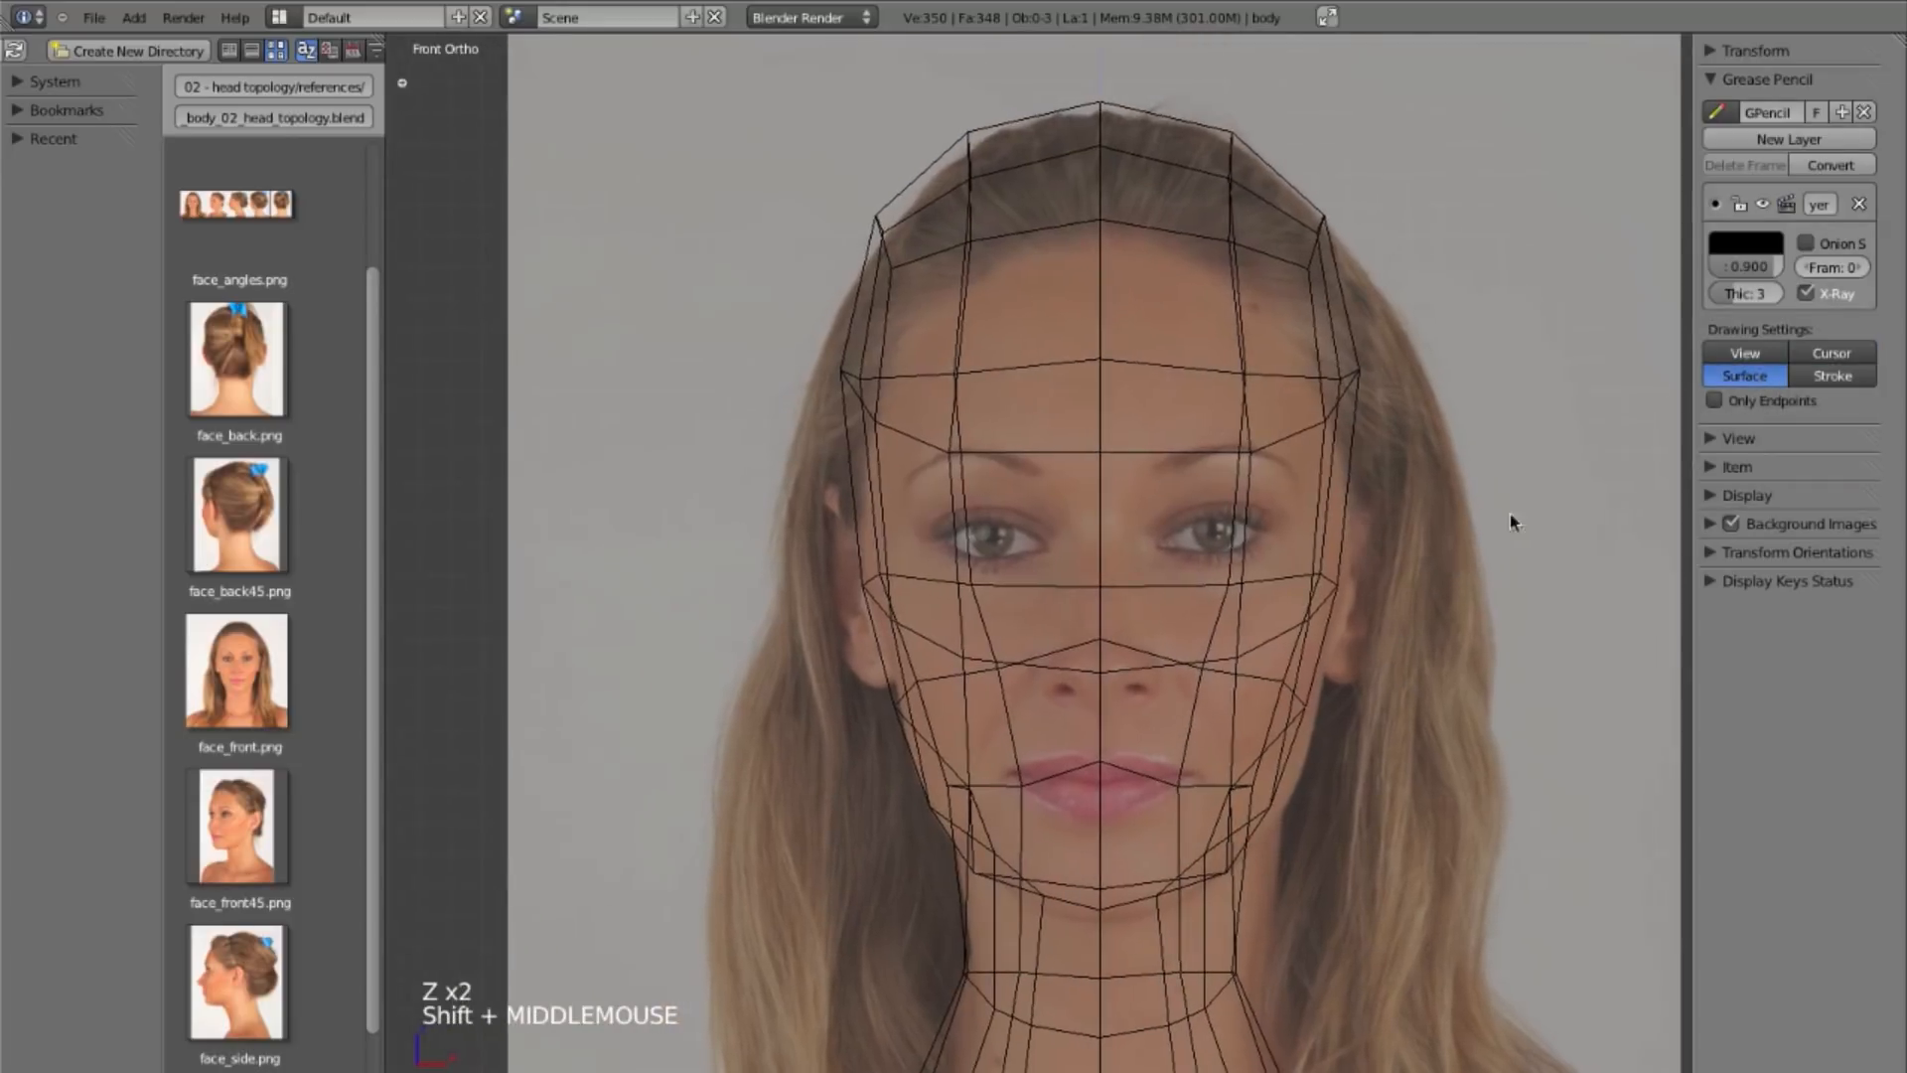
Step: Set the Grease Pencil layer's colour to a pinkish red with R 0.828, G 0.000 and B 0.103
left_click(1757, 245)
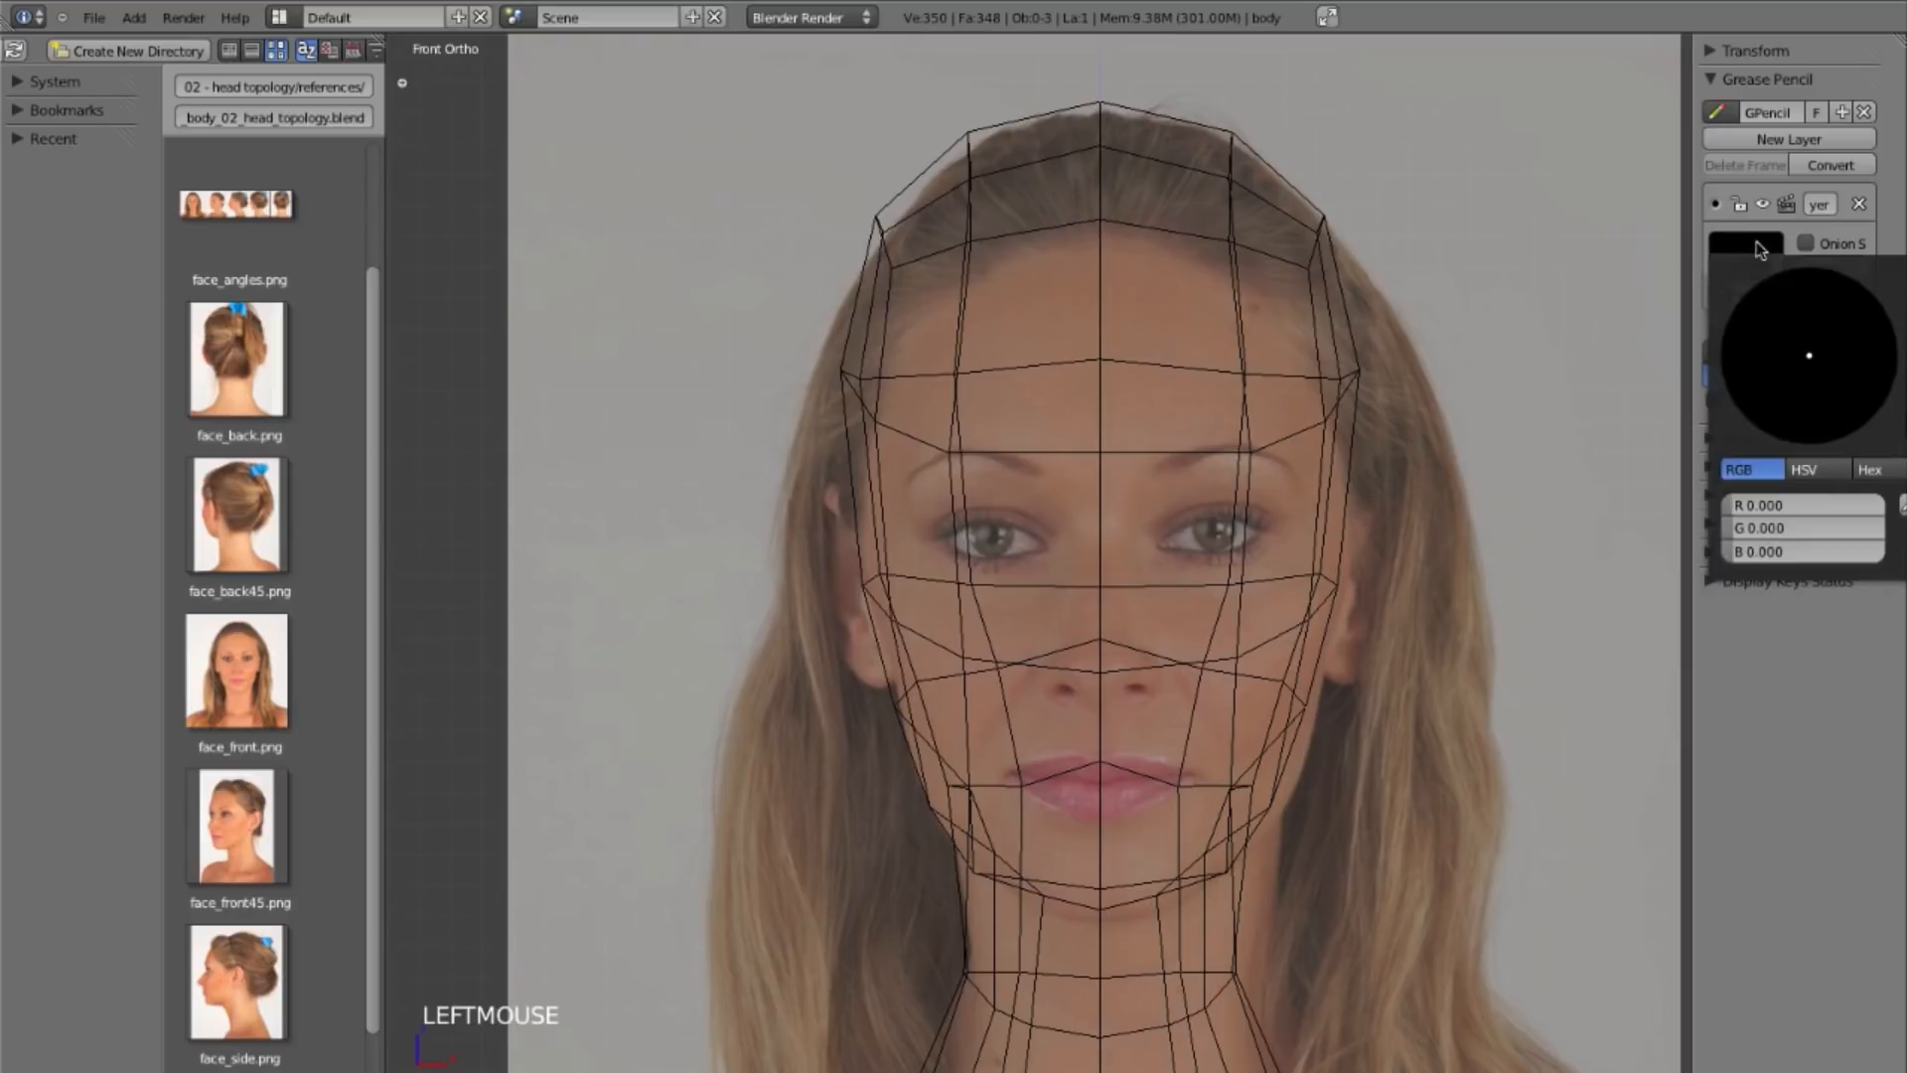
left_click_drag(1906, 397, 1906, 263)
left_click_drag(1827, 419, 1824, 459)
left_click_drag(1906, 372, 1906, 268)
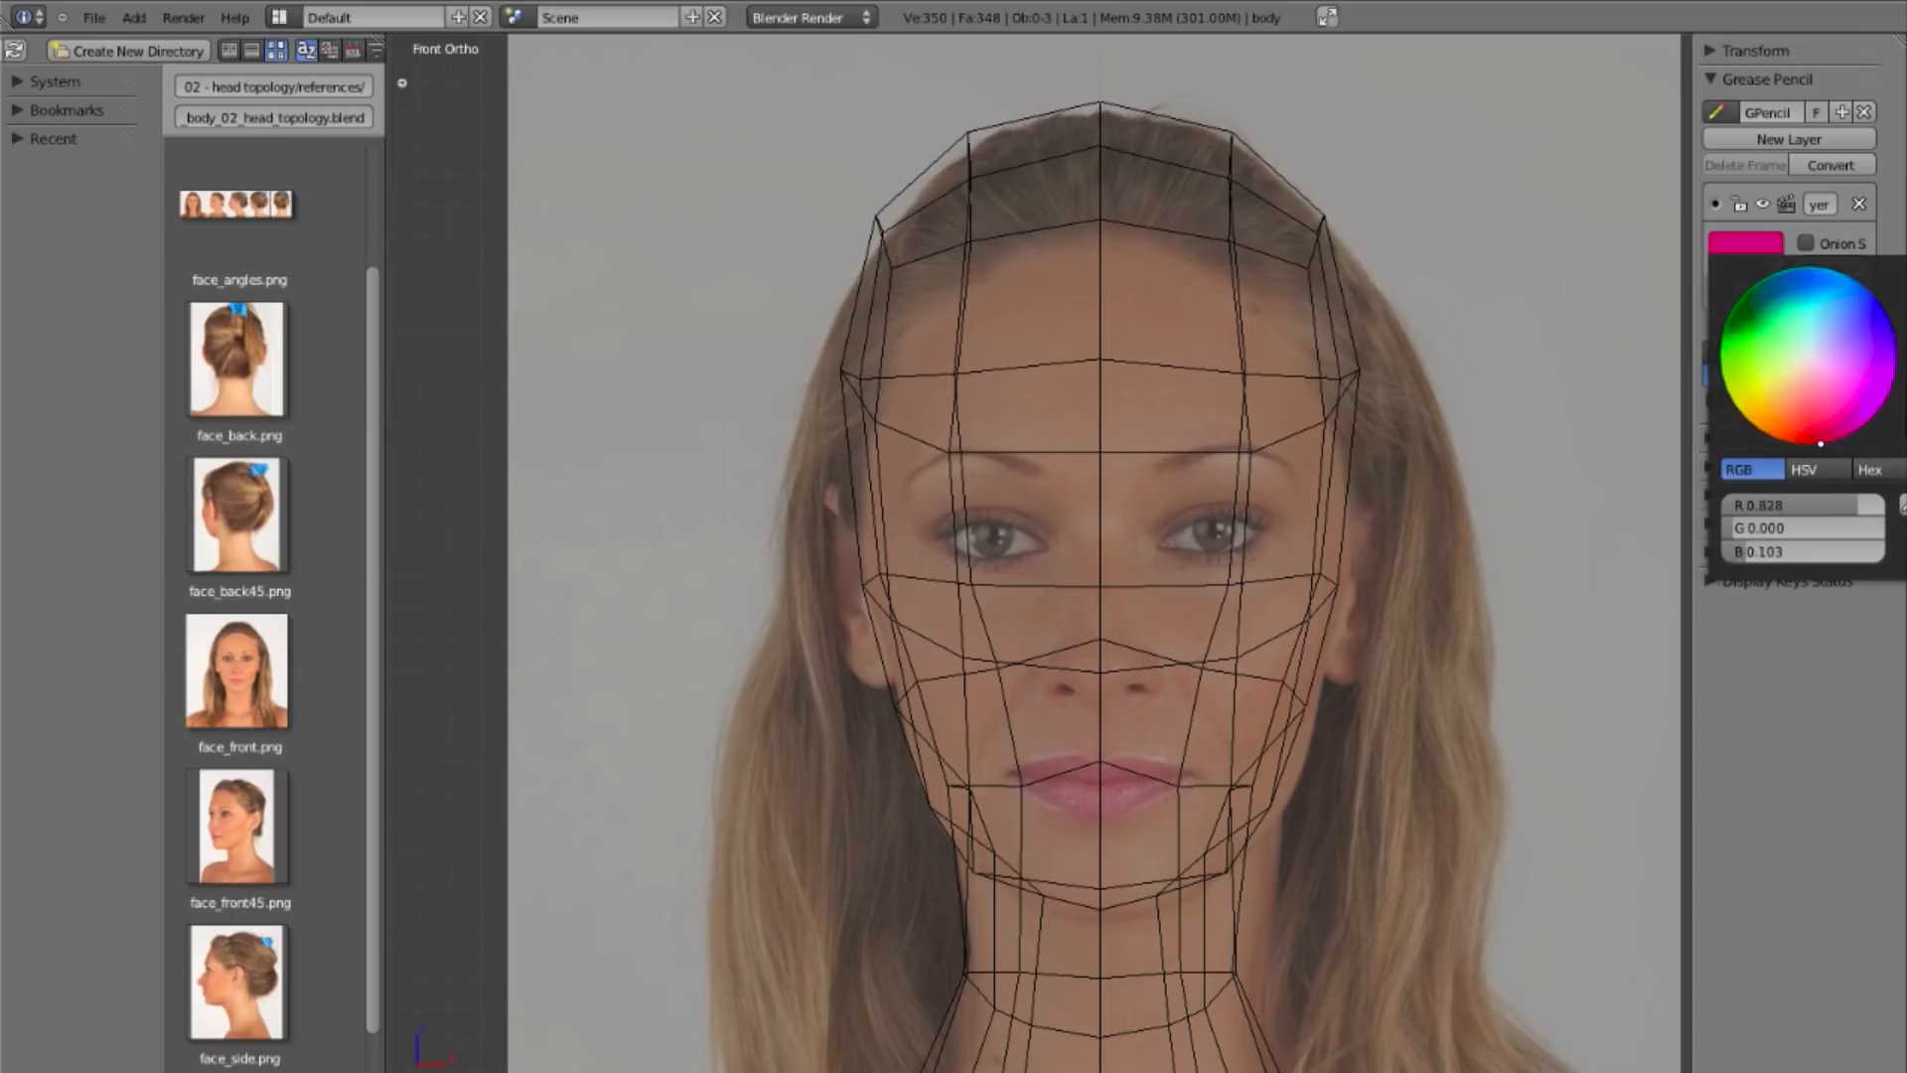
Step: Draw diagonal Grease Pencil test strokes beside the hair and erase them
left_click_drag(1566, 335, 1474, 491)
left_click_drag(1562, 381, 1404, 596)
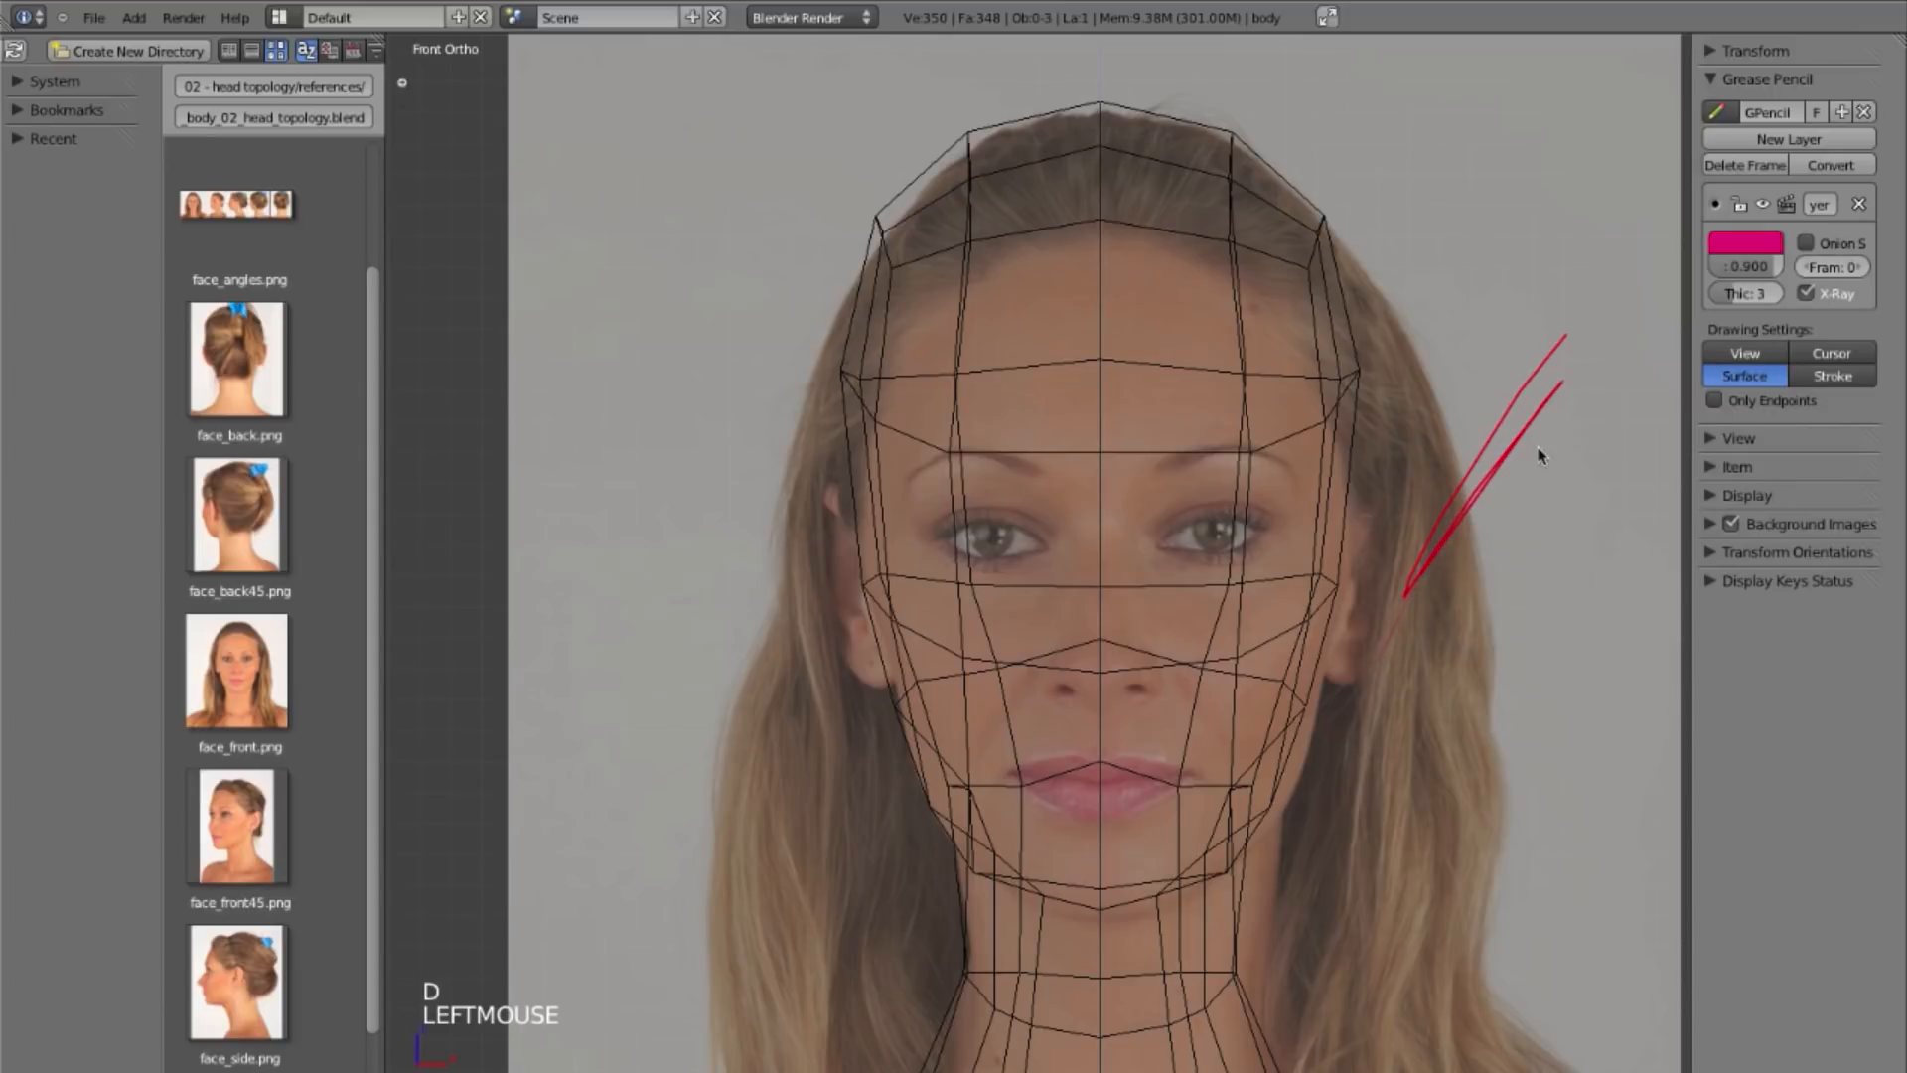
right_click_drag(1490, 507, 1420, 585)
right_click_drag(1549, 382, 1420, 558)
Step: Save over female_body_02_head_topology.blend again with the coloured Grease Pencil layer
left_click(1532, 550)
key("d")
key("ctrl+w")
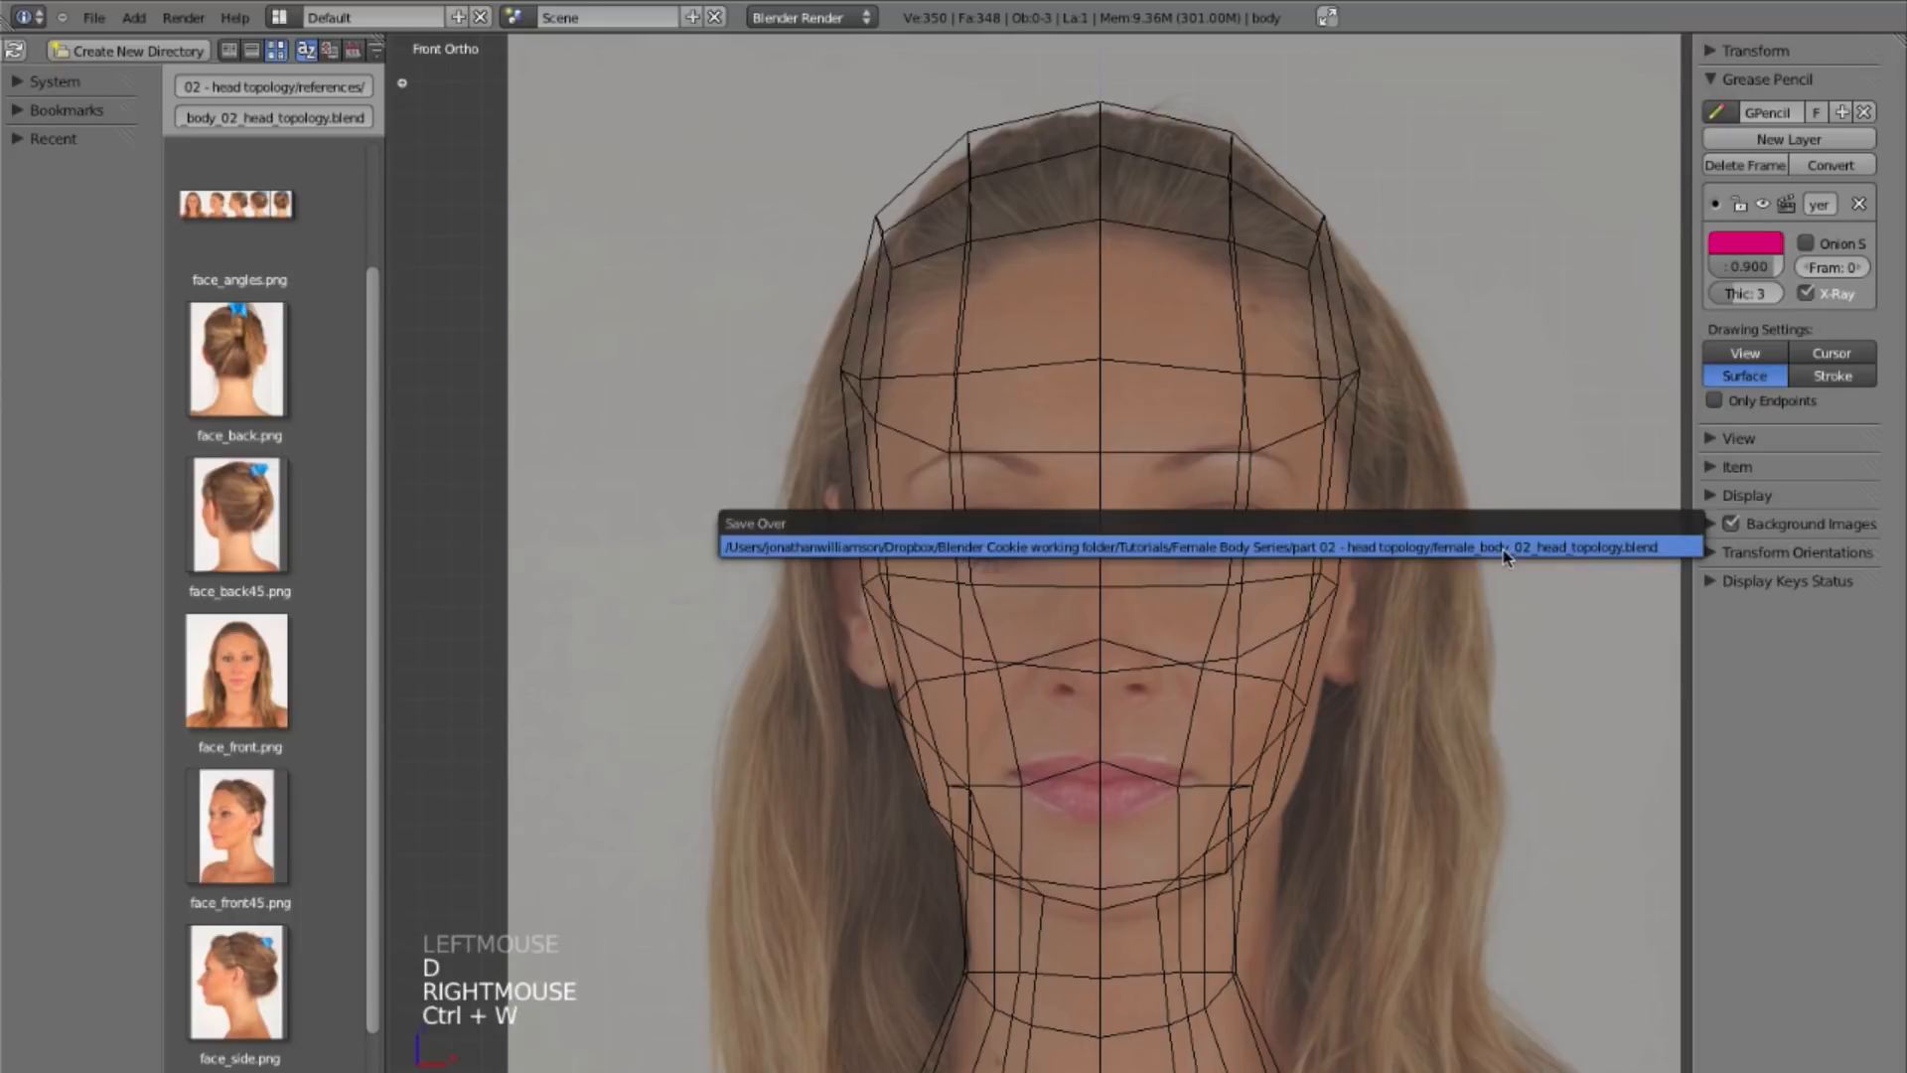
Step: Set the Grease Pencil stroke thickness to 6 and test it with diagonal strokes beside the hair
left_click_drag(1748, 293, 1778, 295)
key("d")
right_click_drag(1480, 466, 1387, 634)
key("d")
key("d")
right_click_drag(1526, 452, 1408, 661)
left_click(1452, 633)
right_click(1493, 587)
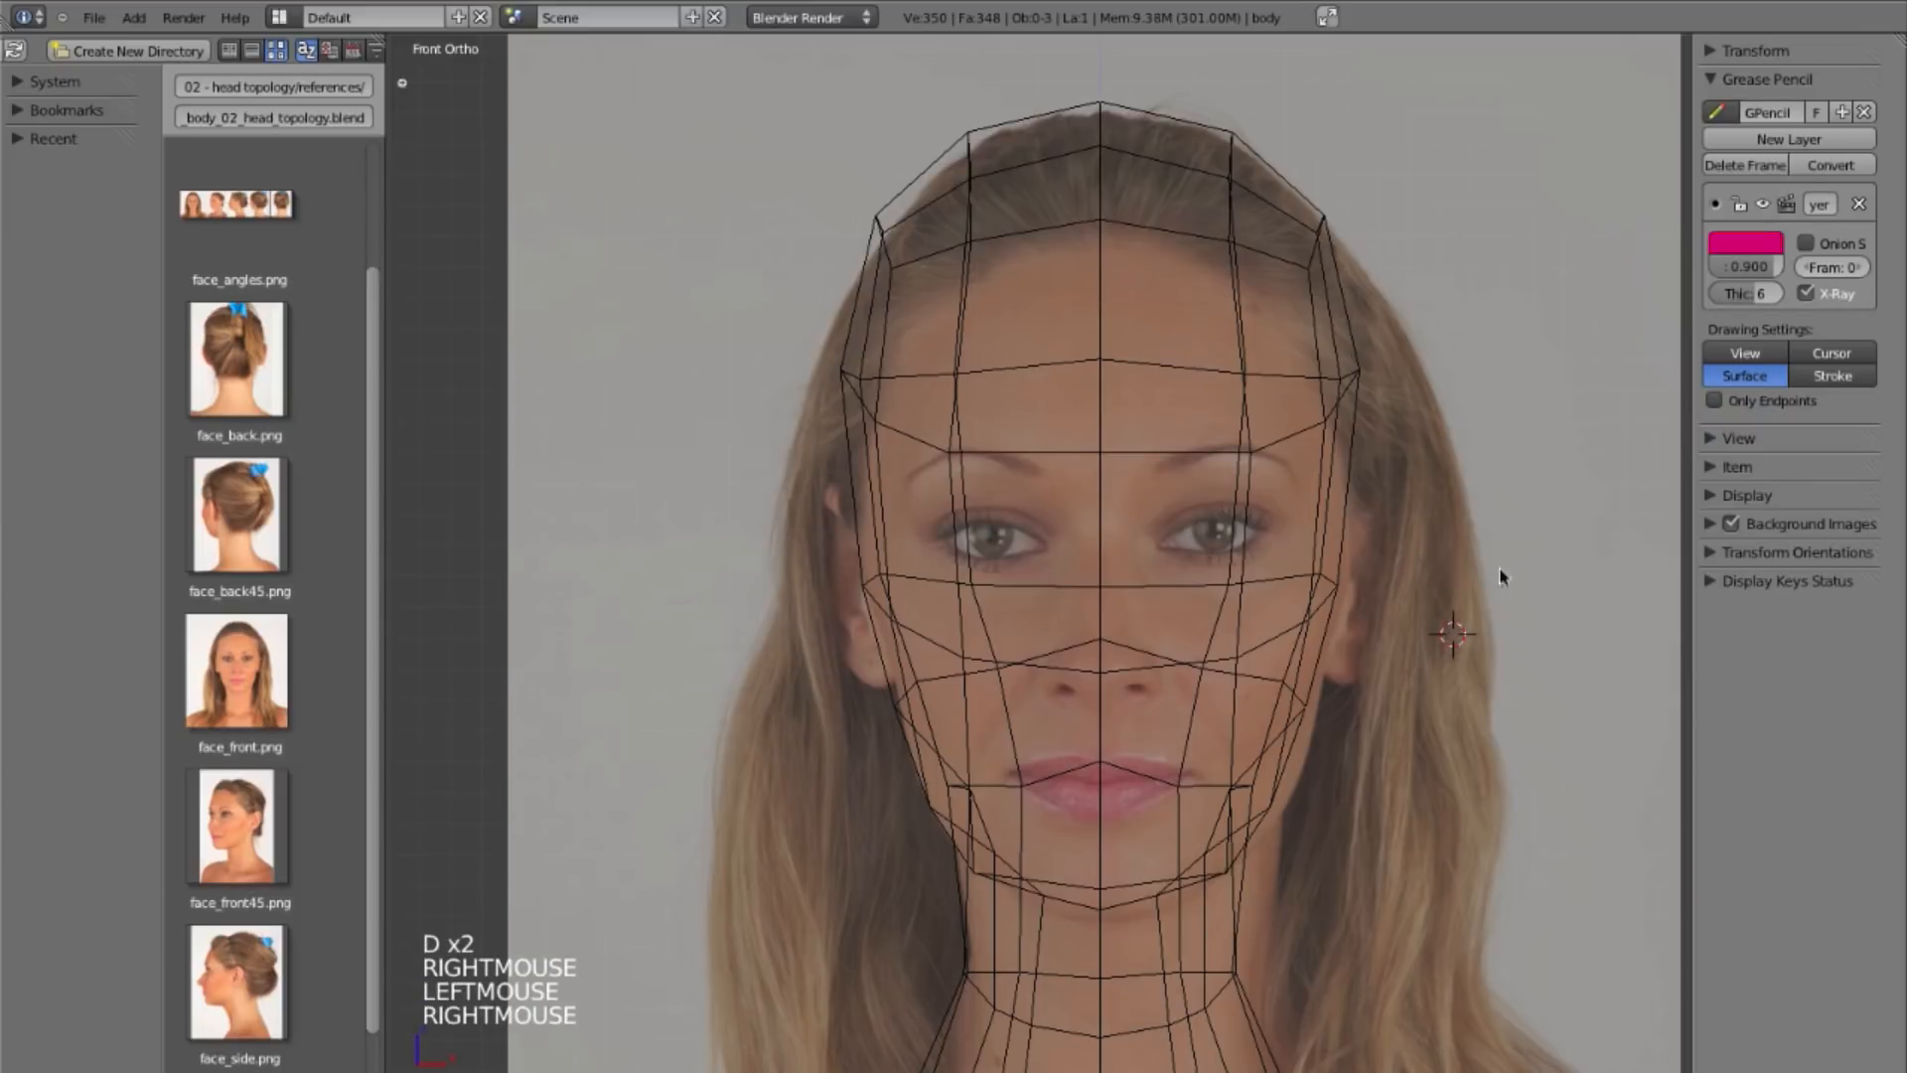
key("d")
right_click(1371, 679)
key("d")
left_click_drag(1459, 595, 1566, 417)
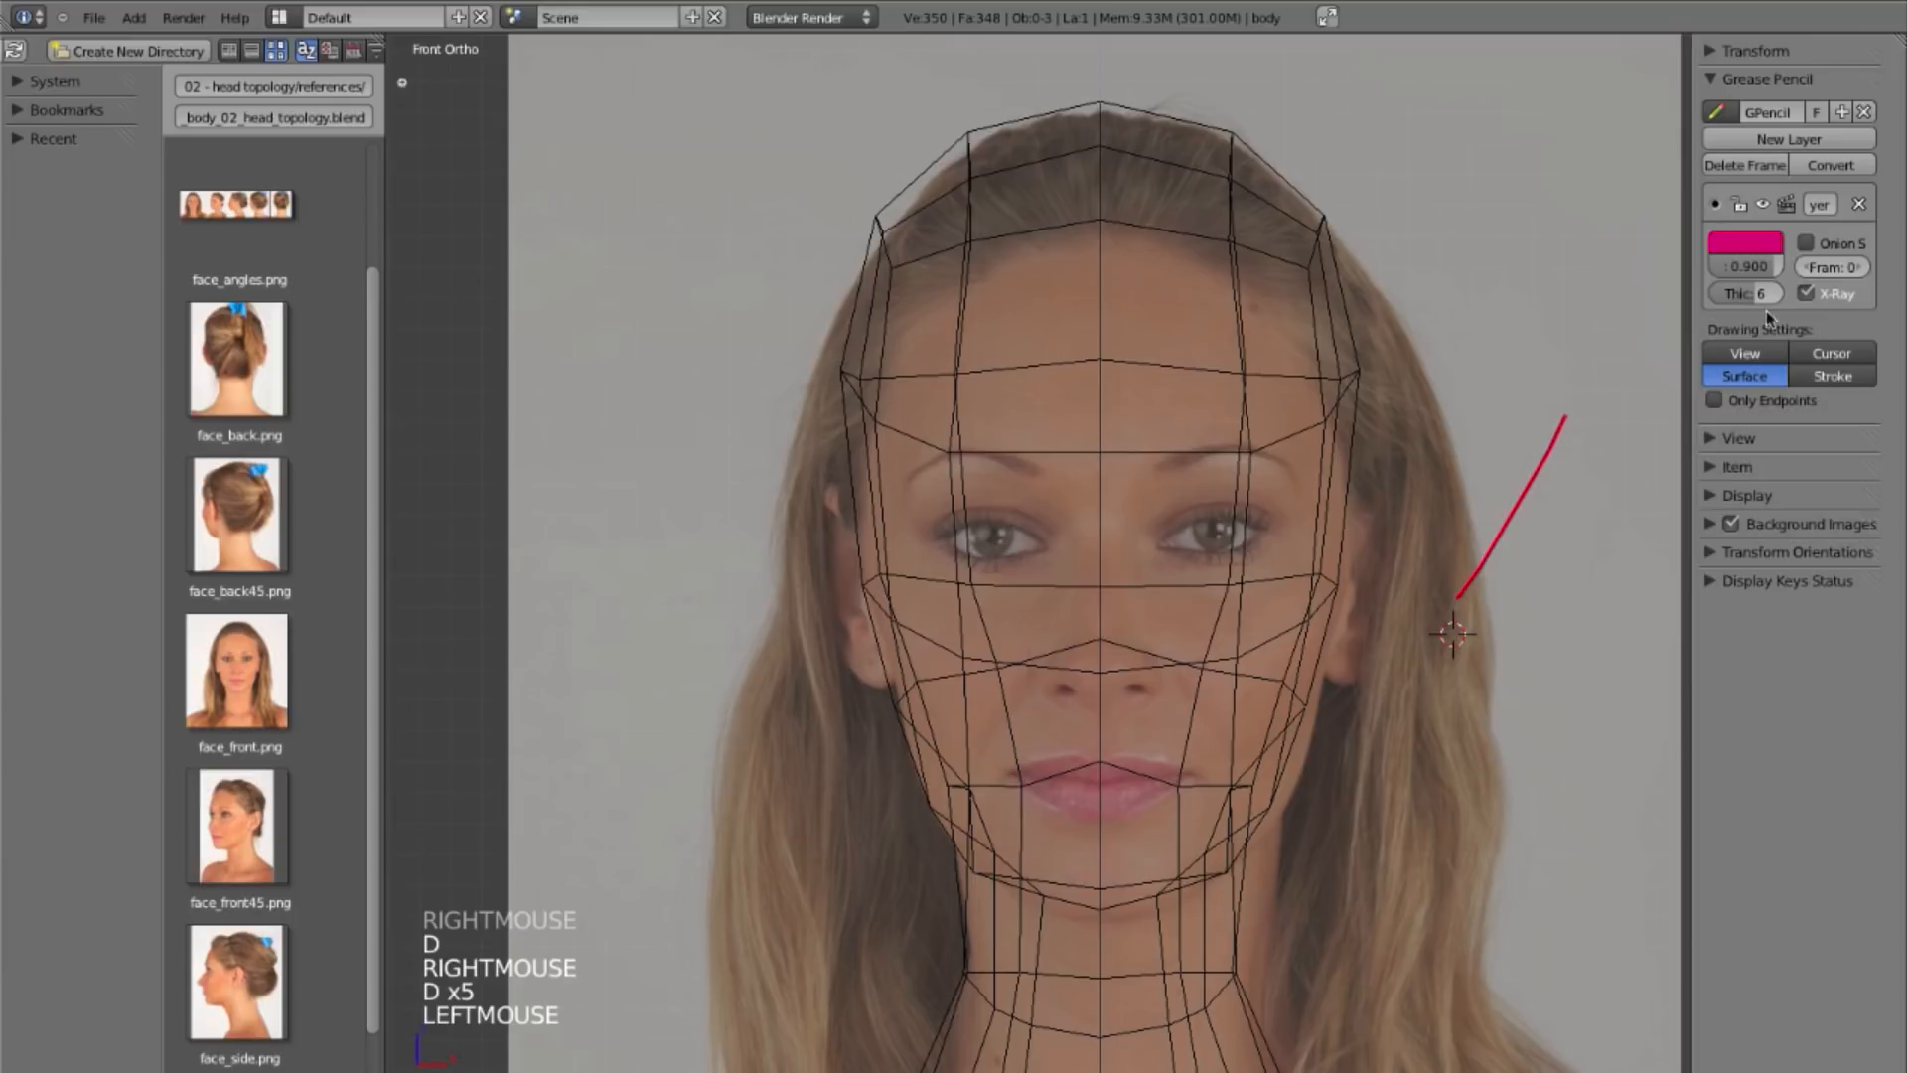
Step: Set the Grease Pencil stroke thickness to 8 and erase the test stroke beside the hair
left_click_drag(1753, 300, 1768, 301)
key("d")
right_click_drag(1574, 412, 1455, 601)
key("d")
left_click_drag(1750, 300, 1732, 300)
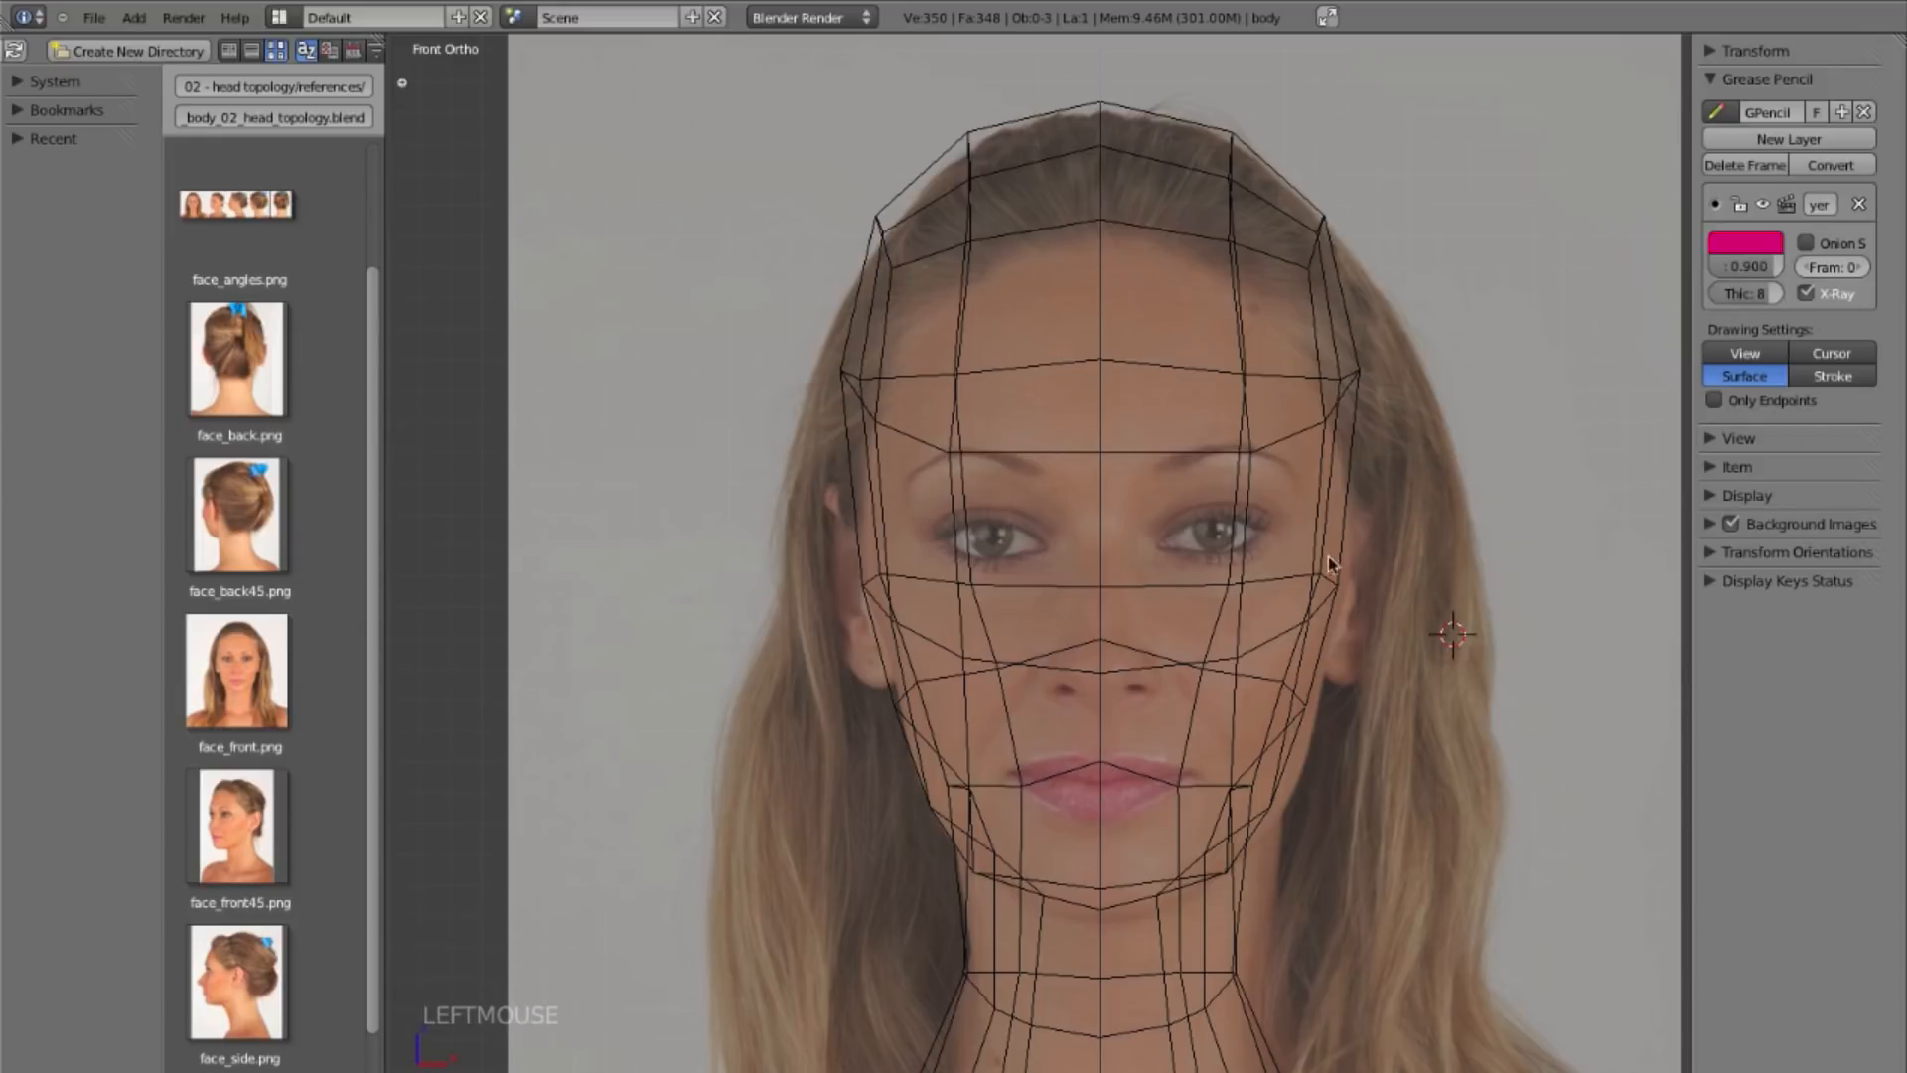
Step: Turn off X-Ray for the Grease Pencil layer and draw a curved test stroke from the forehead across the eye to the nose
key("z")
left_click(1805, 293)
middle_click_drag(1480, 631, 1299, 475, "ctrl")
key("d")
key("z")
key("d")
mouse_move(1331, 364)
left_mouse_down()
mouse_move(1228, 554)
mouse_move(1062, 628)
left_mouse_up()
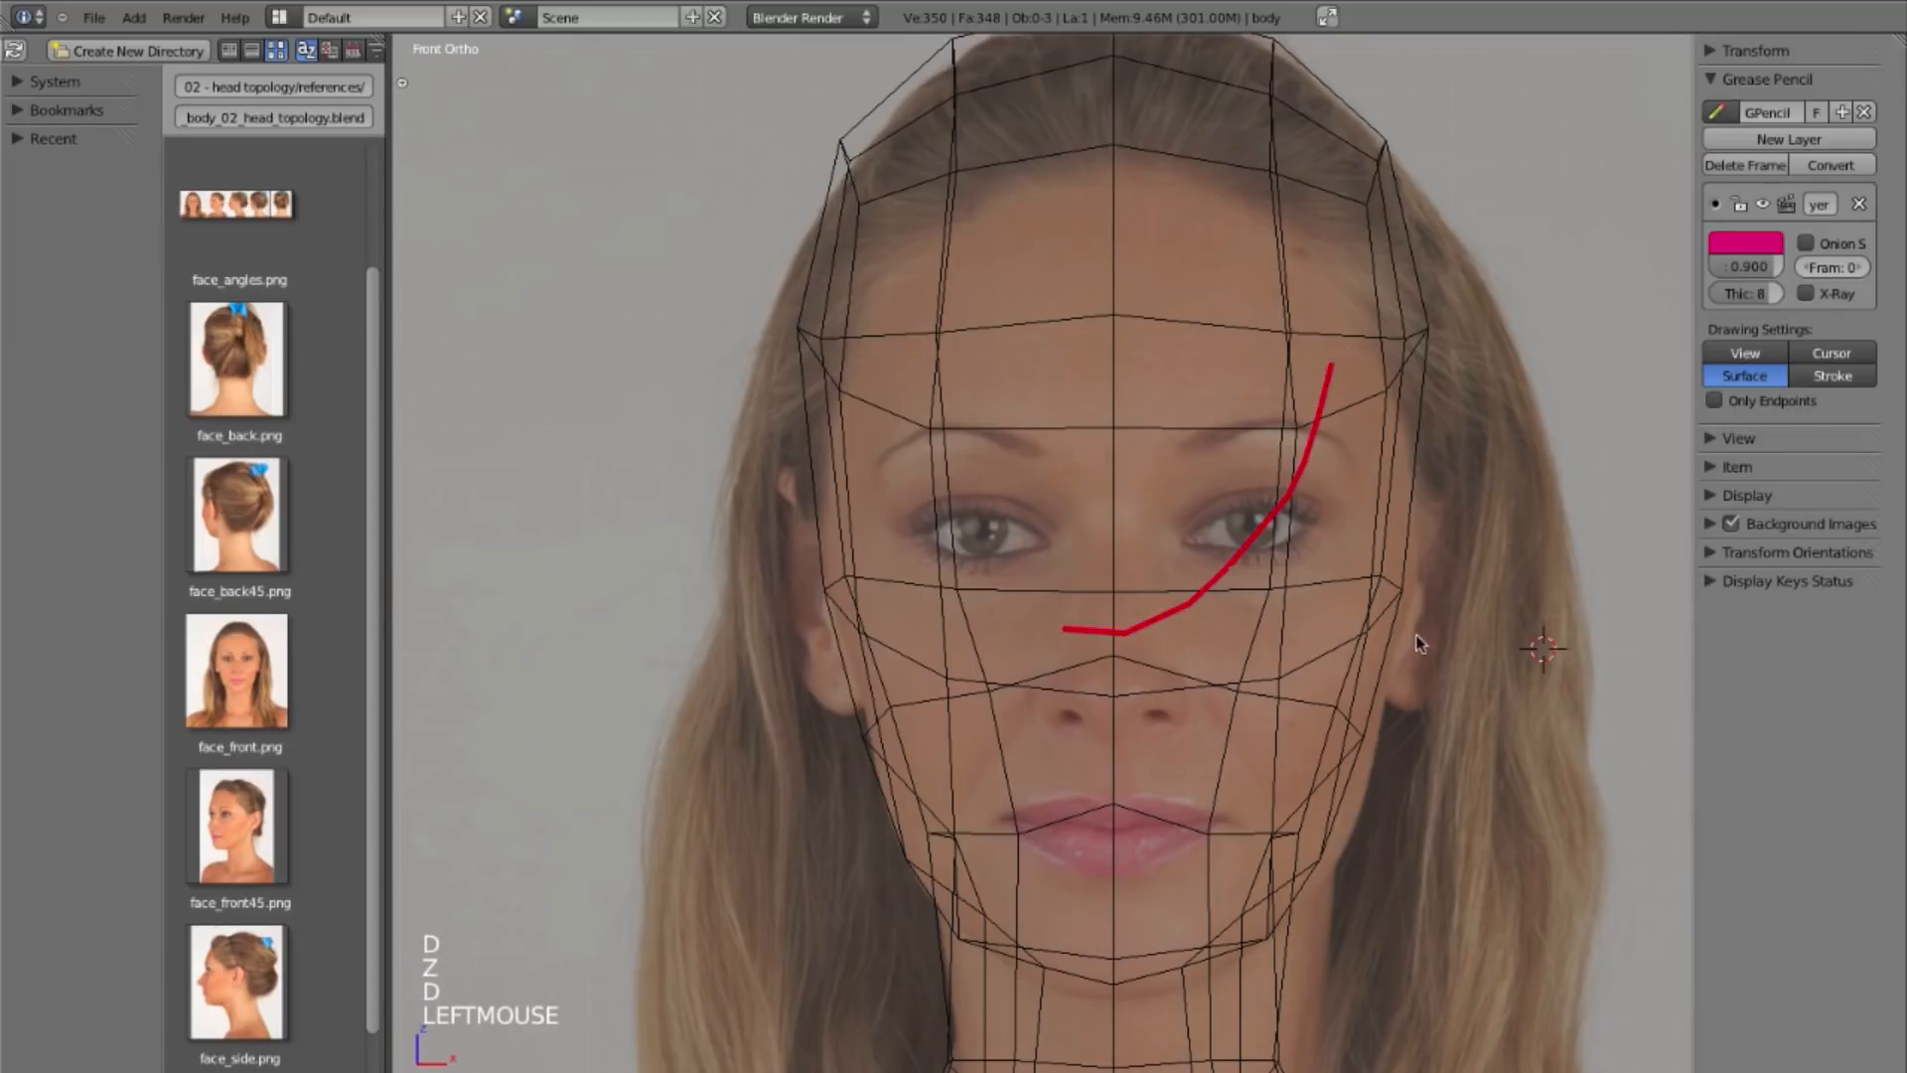
Step: Examine from several angles, in solid and wireframe shading, how the test stroke projects onto the head's surface
key("z")
middle_click_drag(1477, 568, 1452, 544)
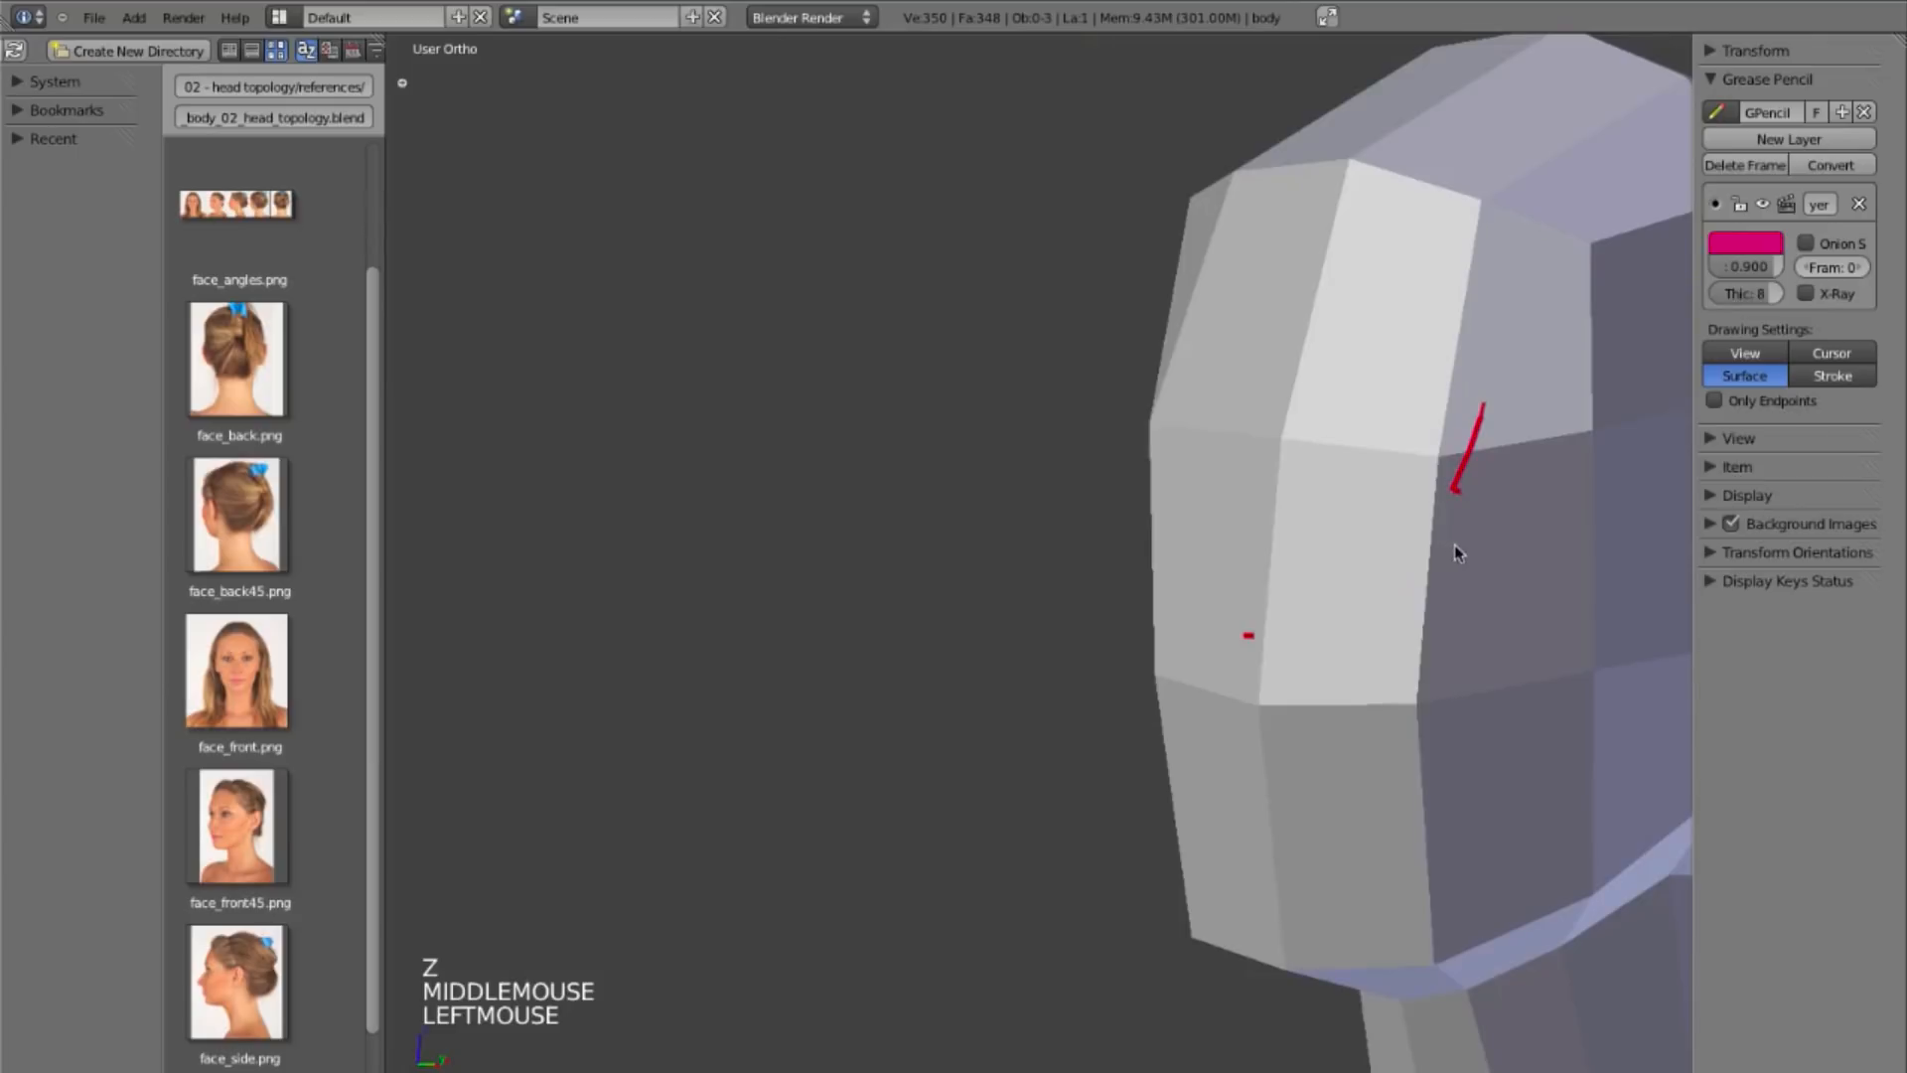
middle_click_drag(1543, 638, 1510, 656)
middle_click_drag(1650, 695, 1172, 719, "shift")
key("z")
key("super")
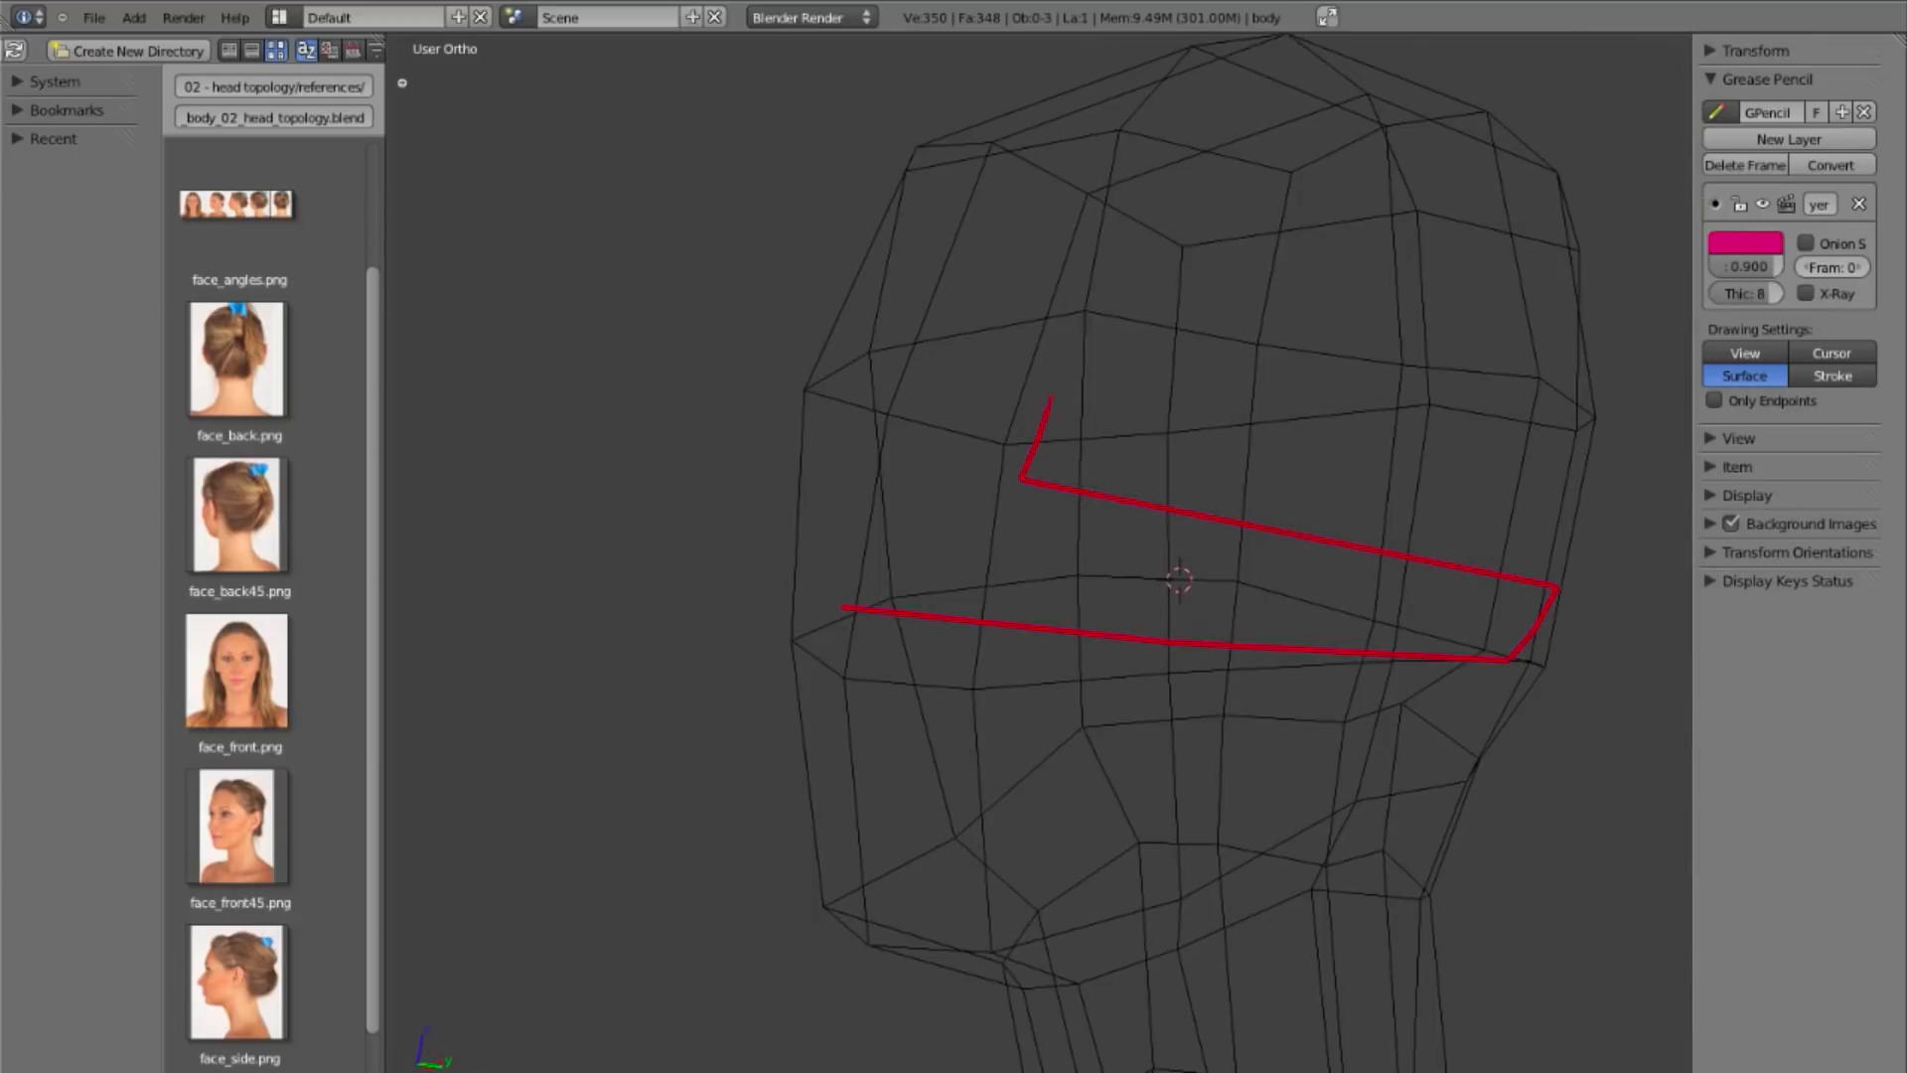
left_click(1209, 566)
middle_click_drag(1208, 566, 1360, 657)
key("KP_1")
key("z")
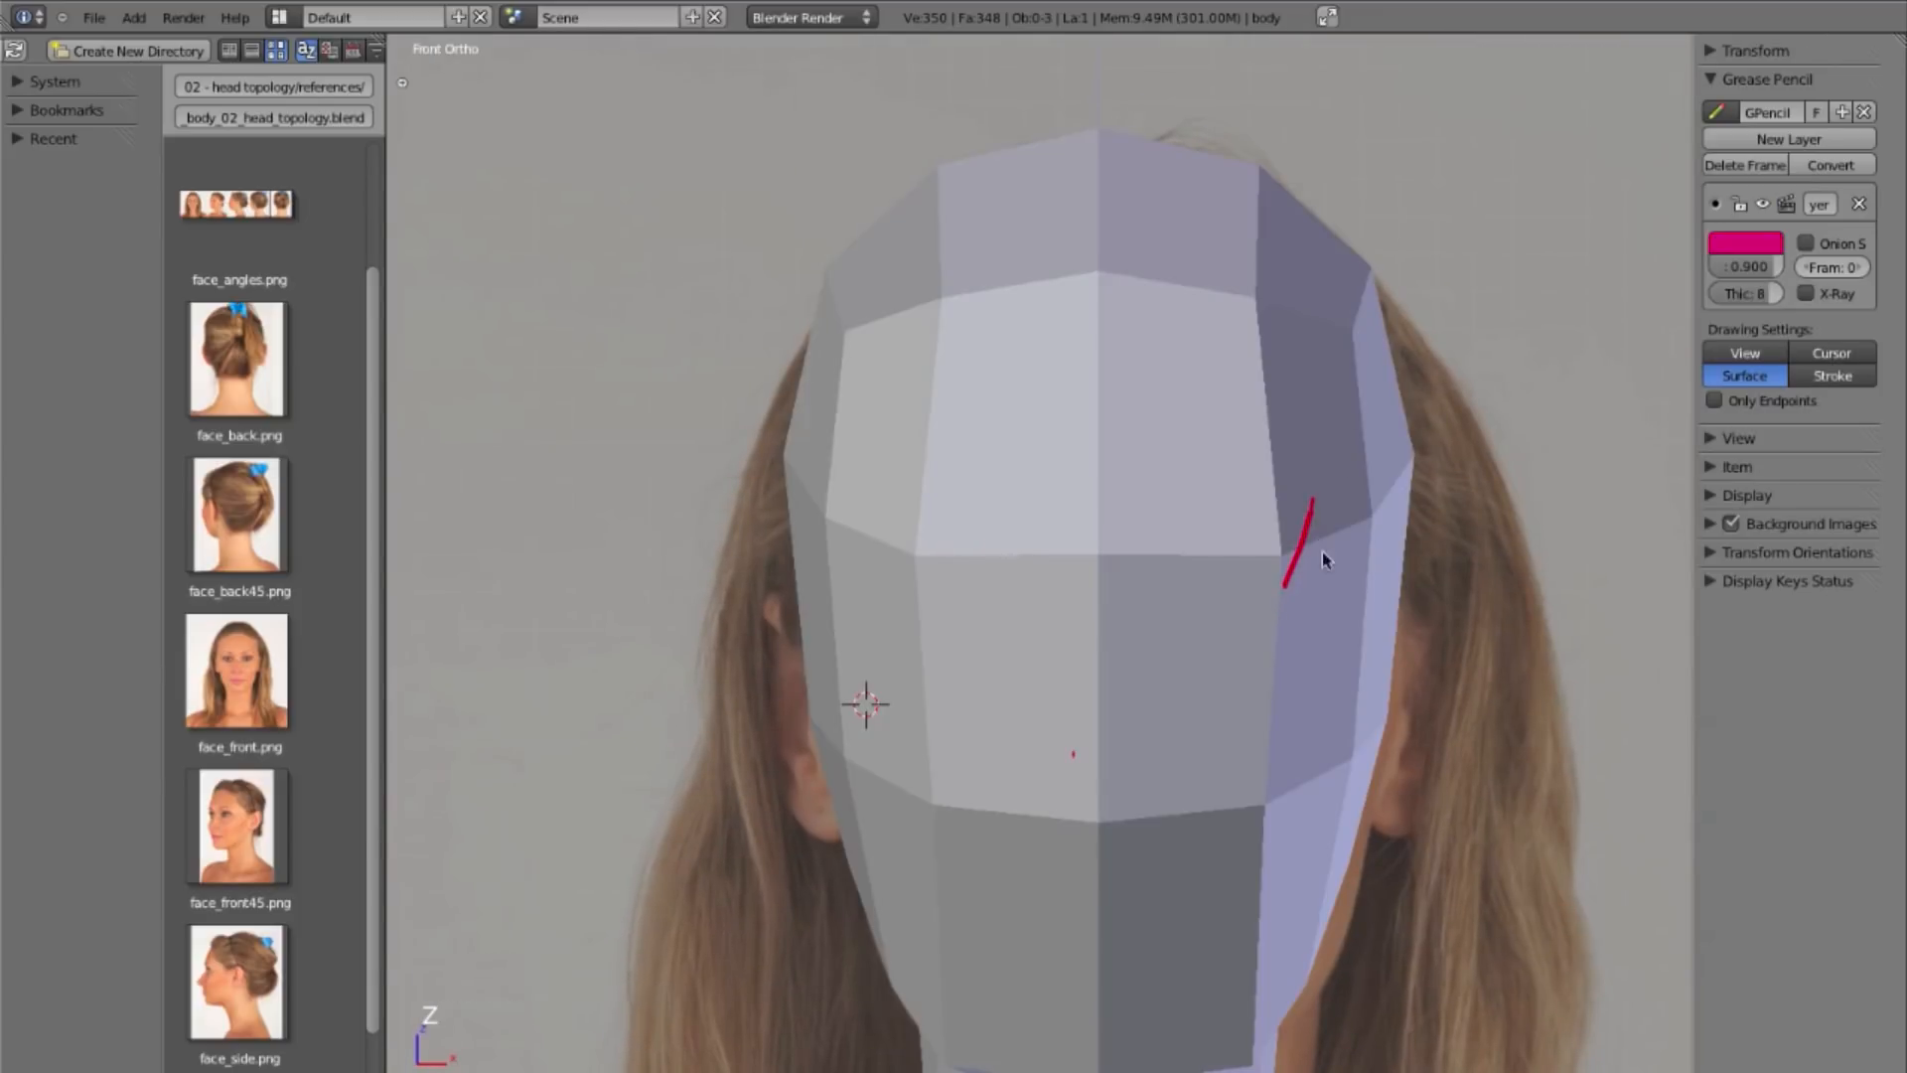
key("z")
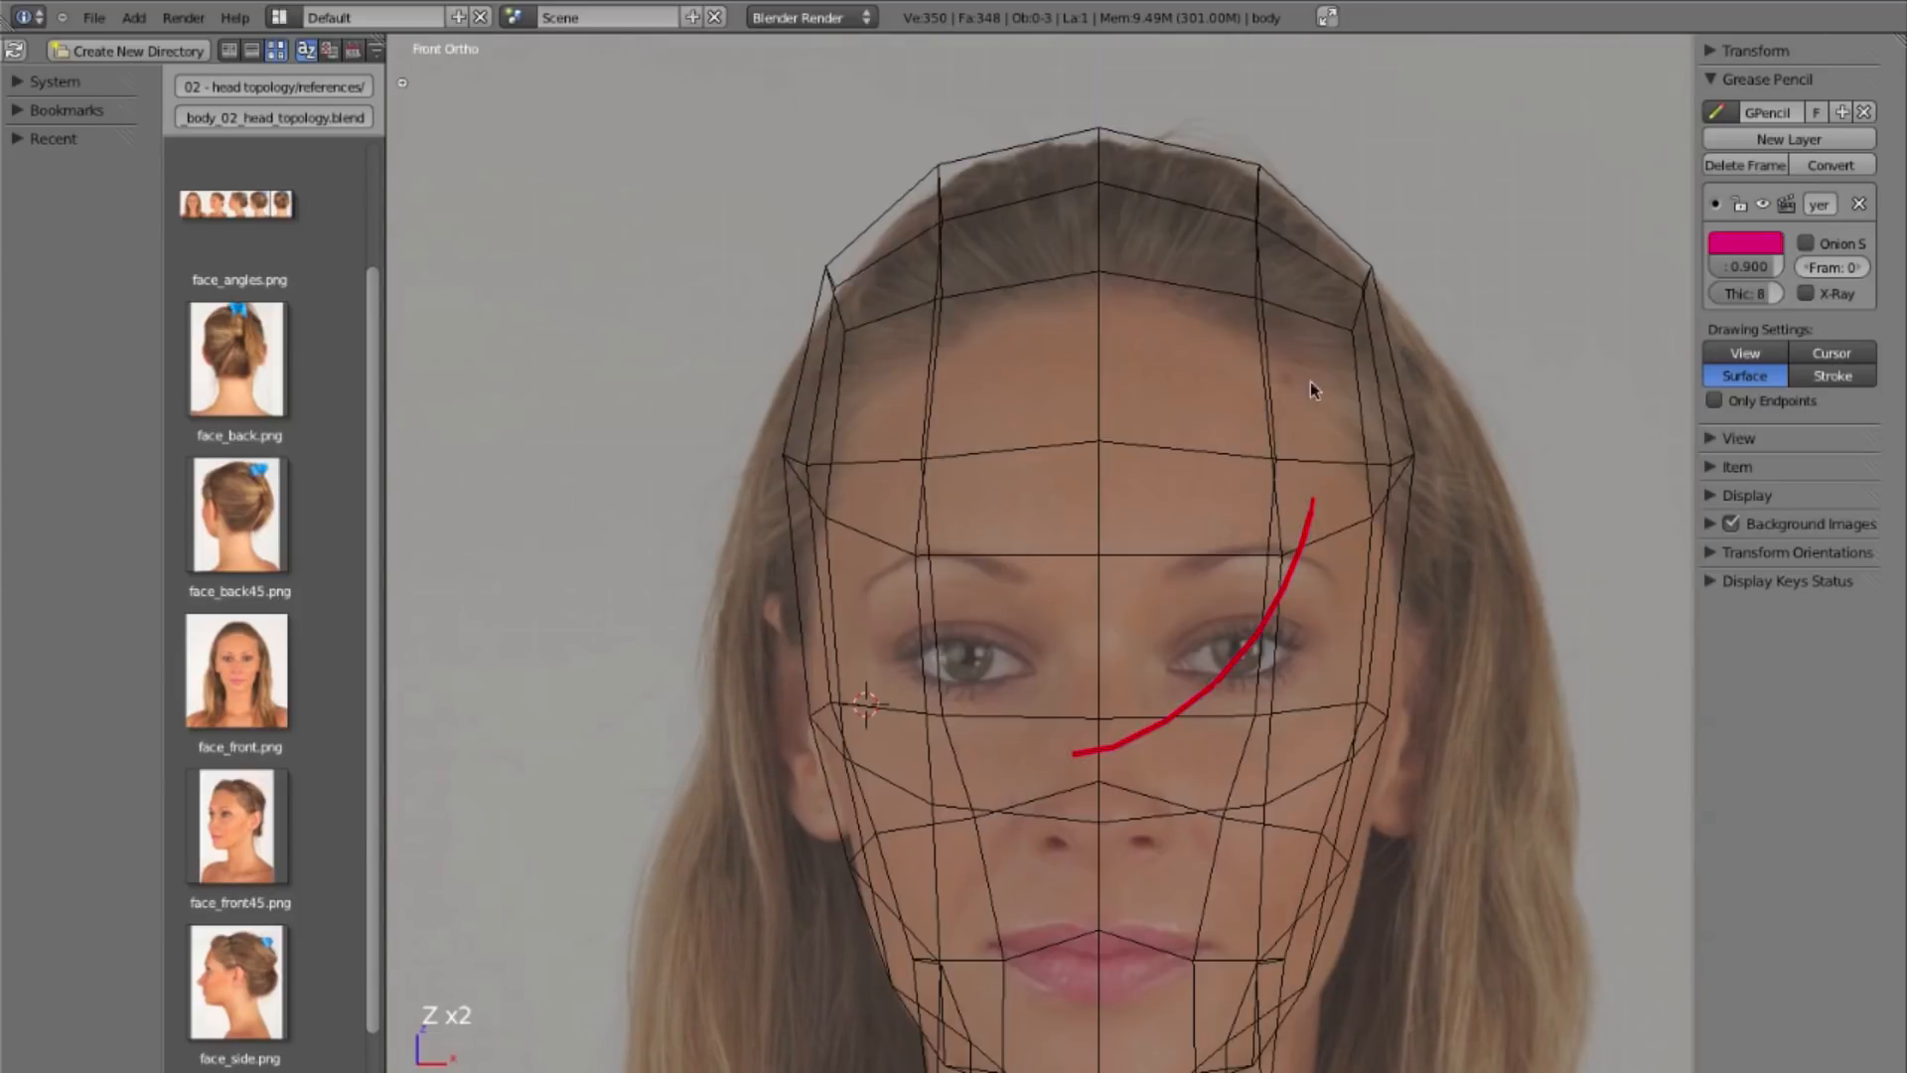
Step: Draw a second curved test stroke from the forehead to the inner brow and check its projection from the side
left_click_drag(1314, 378, 1229, 508)
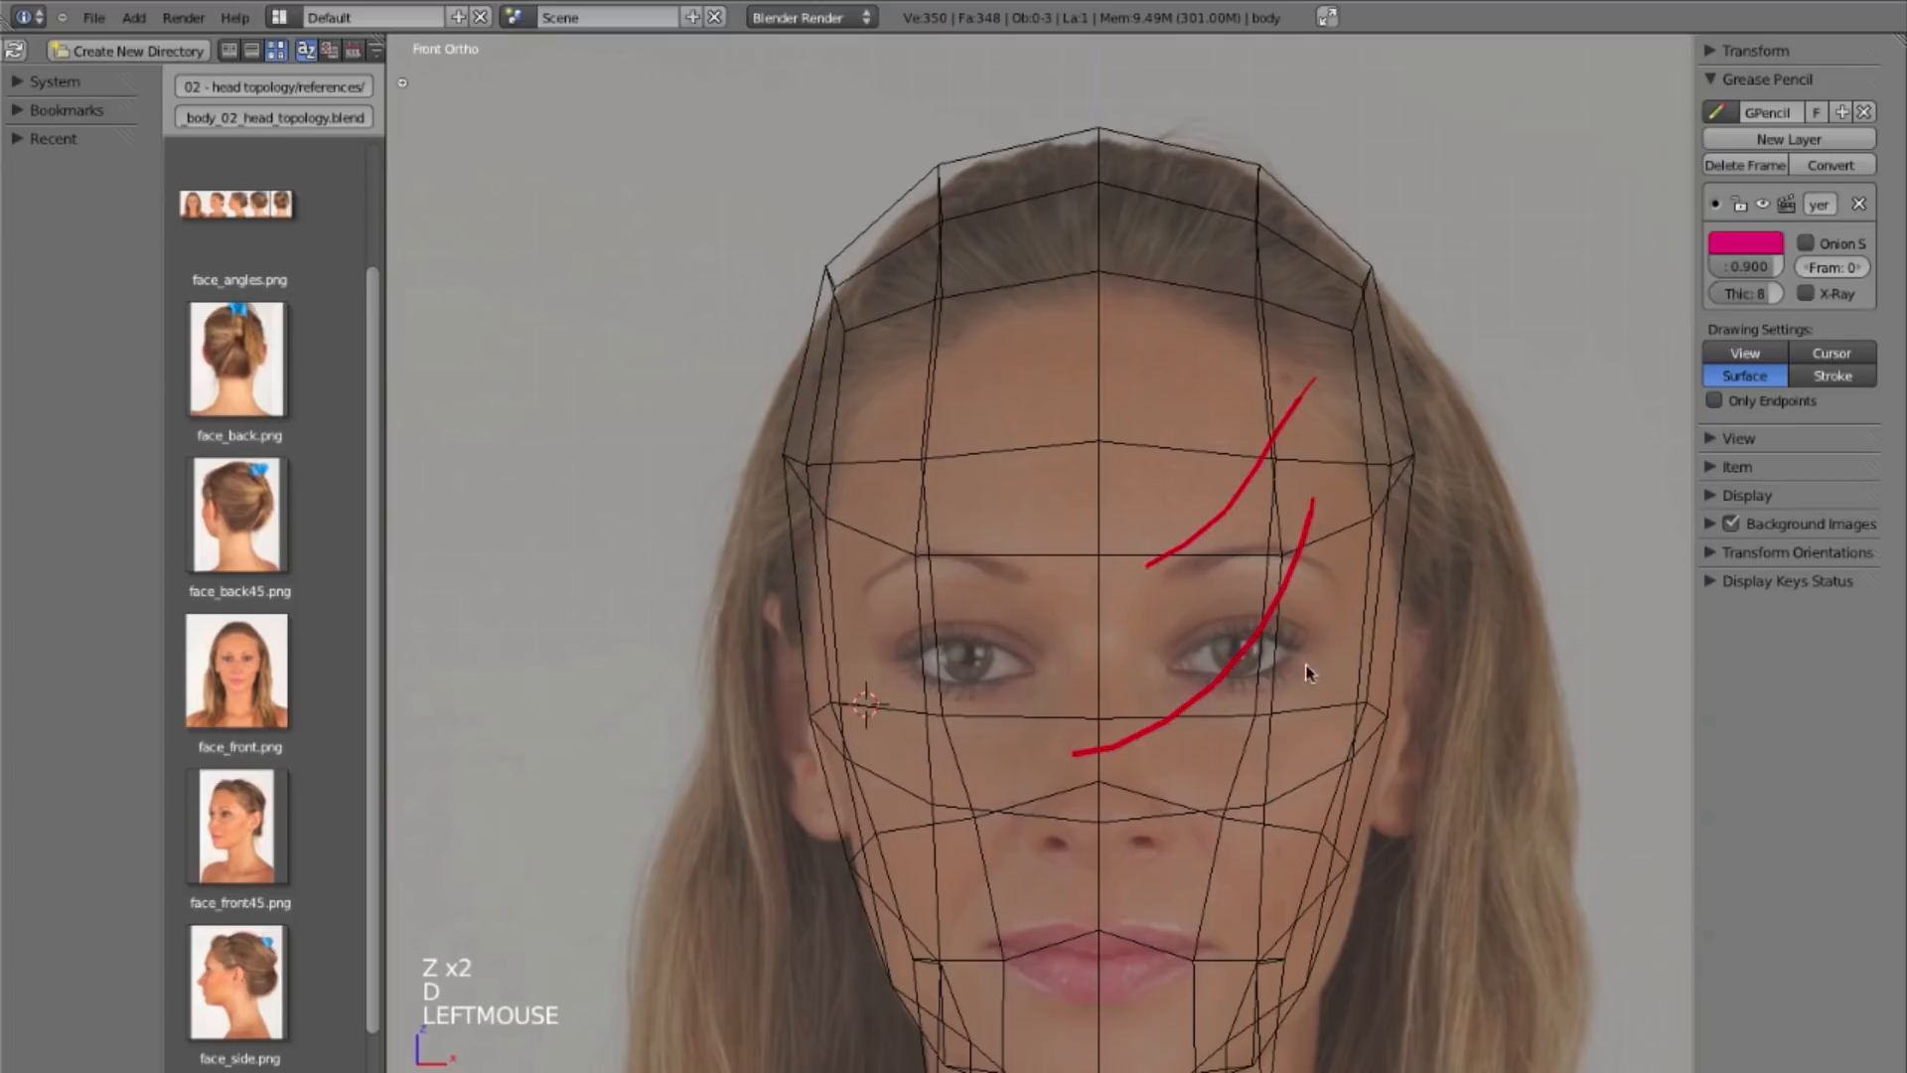
middle_click_drag(1315, 686, 1301, 655)
middle_click_drag(1301, 655, 1099, 668, "shift")
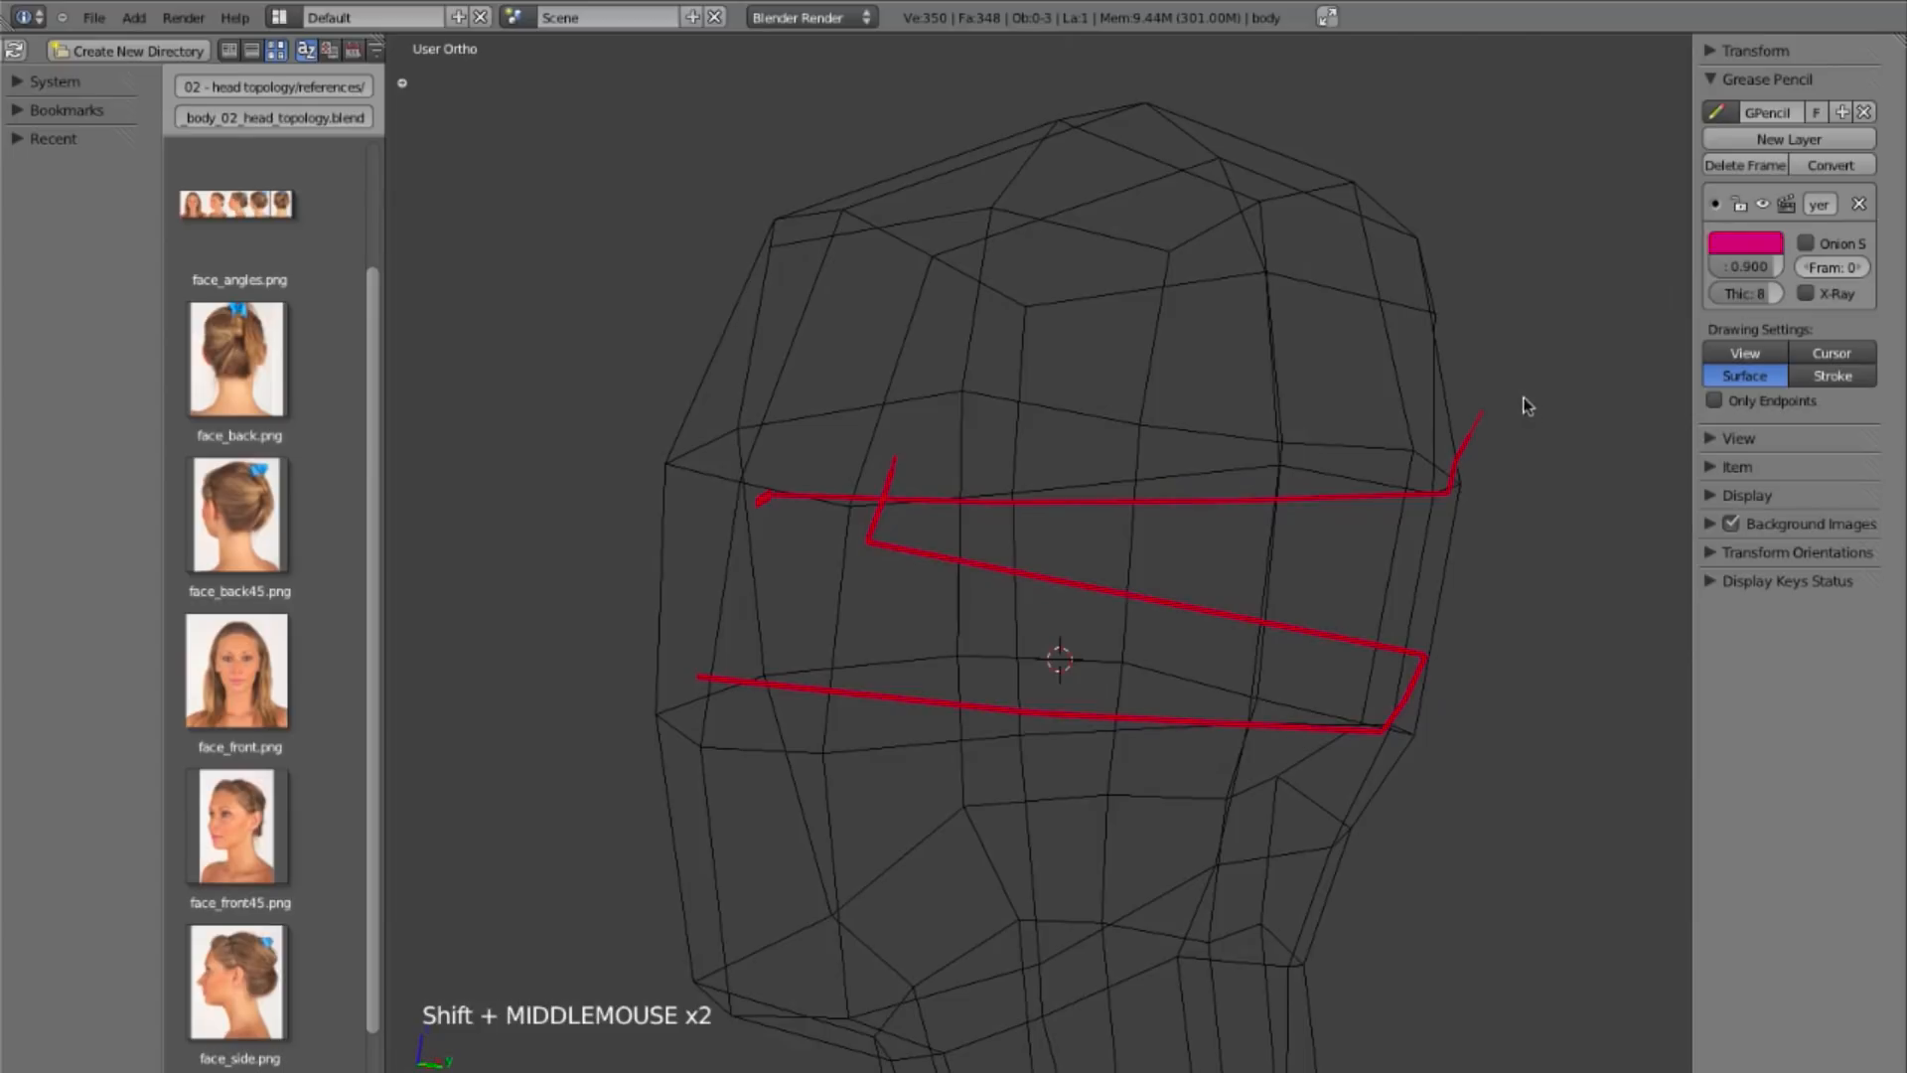
Step: Erase both test strokes projected on the head and return to the front view
right_click(1488, 416)
mouse_move(1489, 416)
right_mouse_down()
mouse_move(1281, 496)
mouse_move(845, 491)
mouse_move(767, 527)
mouse_move(889, 486)
mouse_move(1057, 560)
mouse_move(1408, 662)
mouse_move(1034, 711)
mouse_move(685, 677)
right_mouse_up()
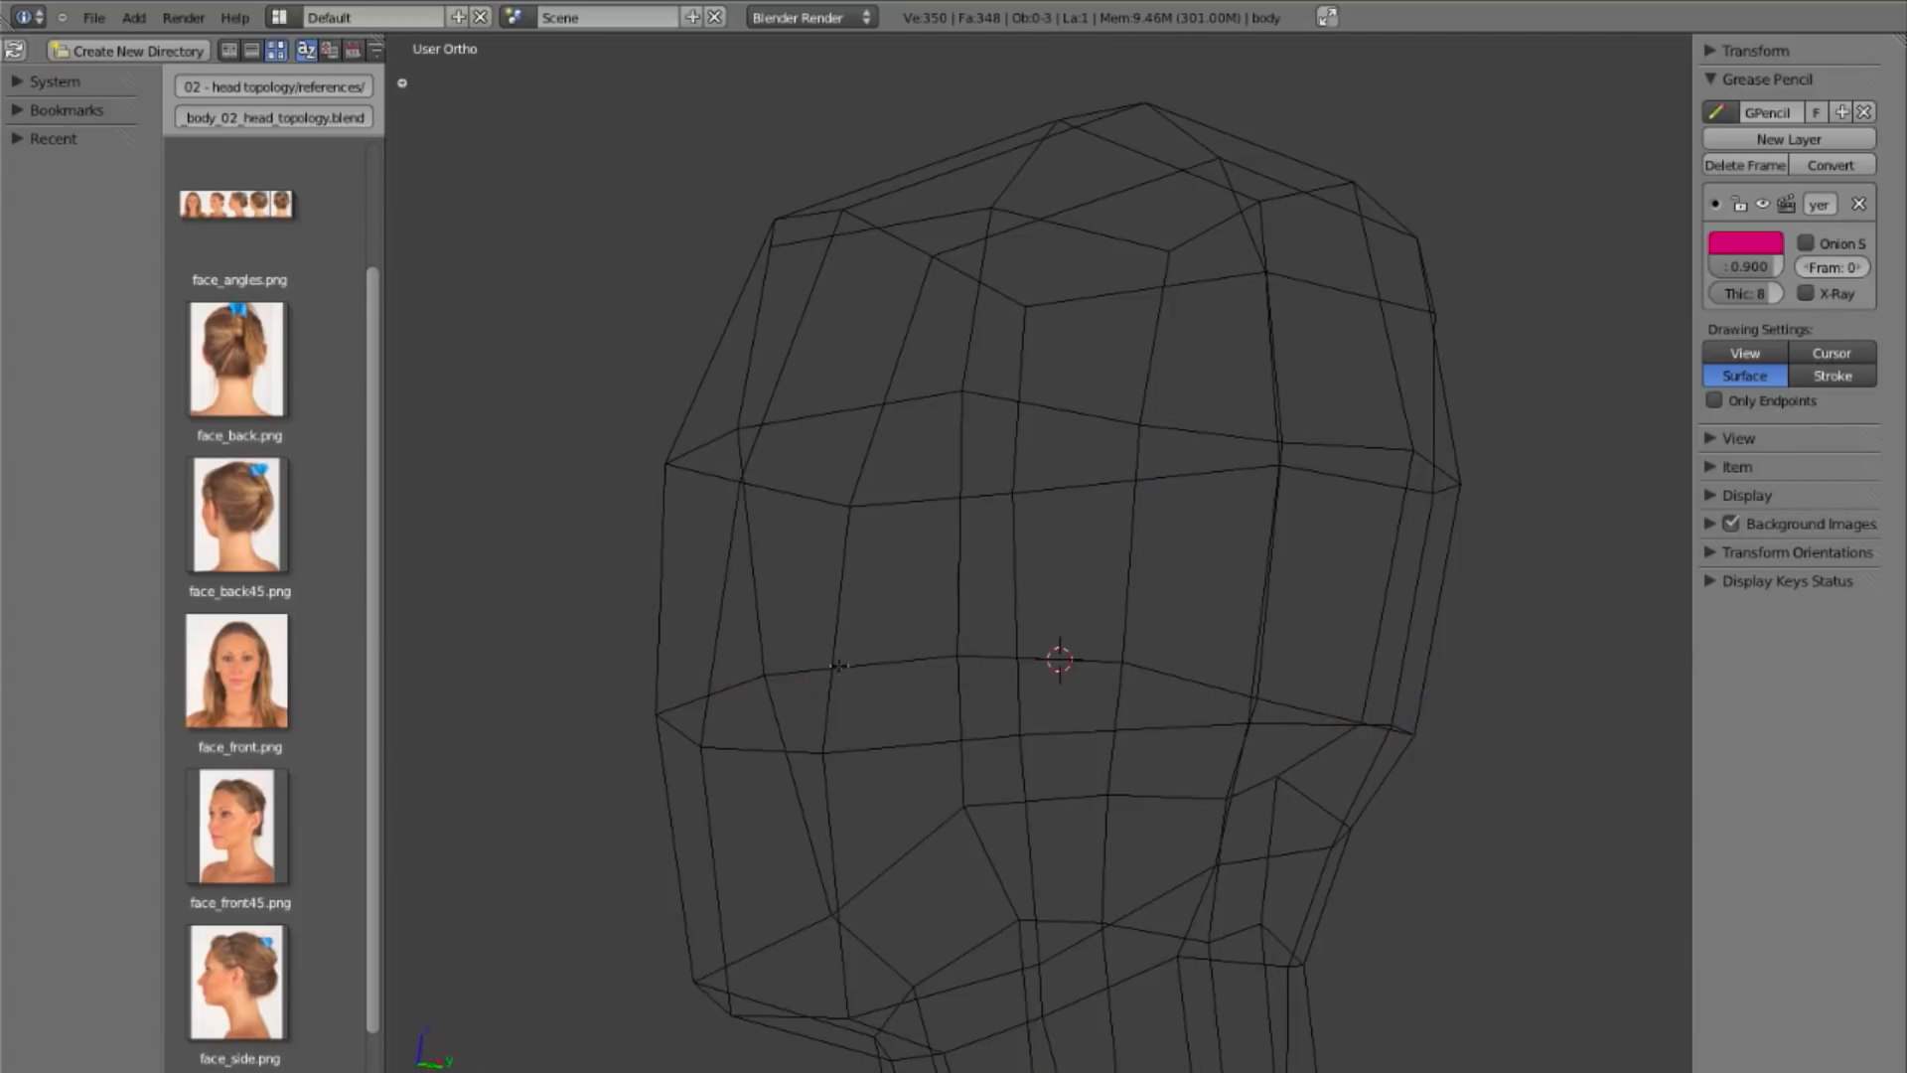
key("KP_1")
middle_click_drag(1271, 699, 1211, 605, "shift")
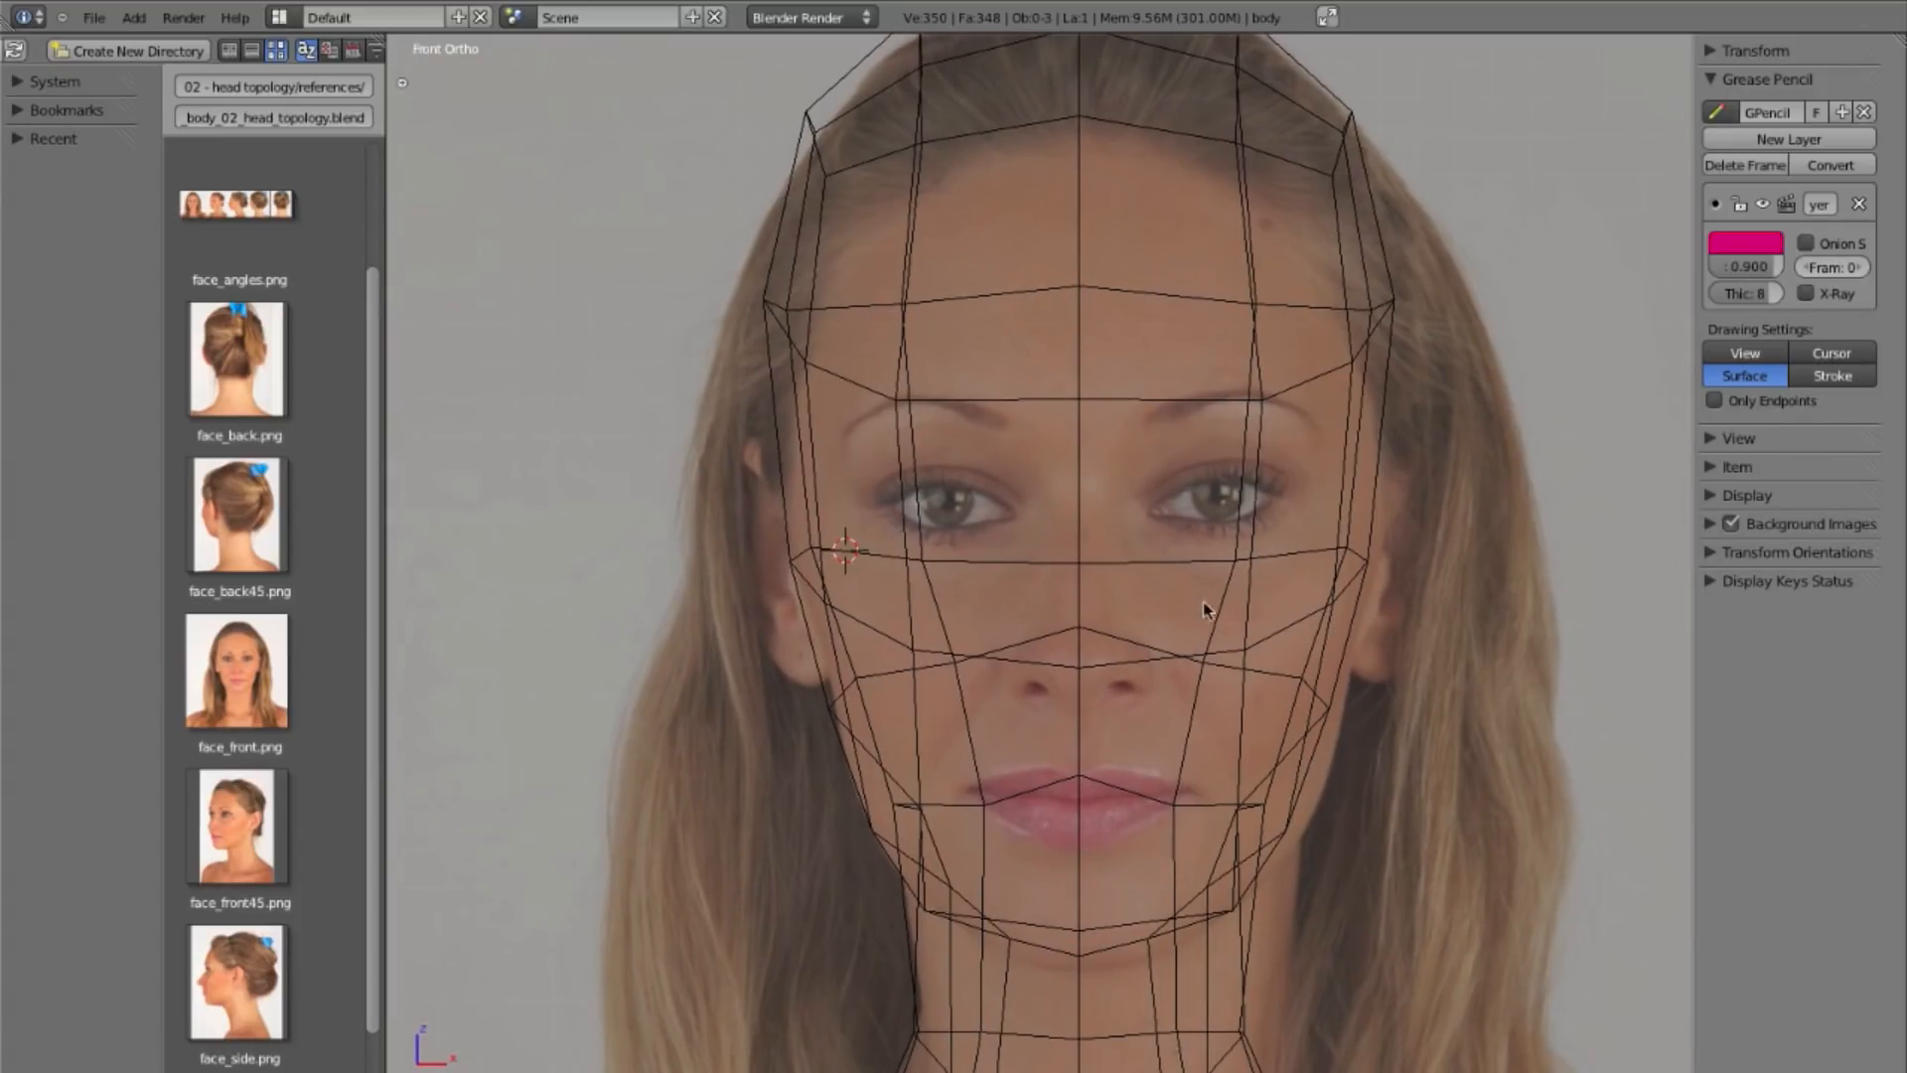
Step: Set the Grease Pencil drawing placement to View and frame the face in wireframe
key("z")
mouse_move(1256, 627)
middle_mouse_down("shift")
mouse_move(1367, 610)
mouse_move(1392, 645)
mouse_move(1253, 456)
middle_mouse_up("shift")
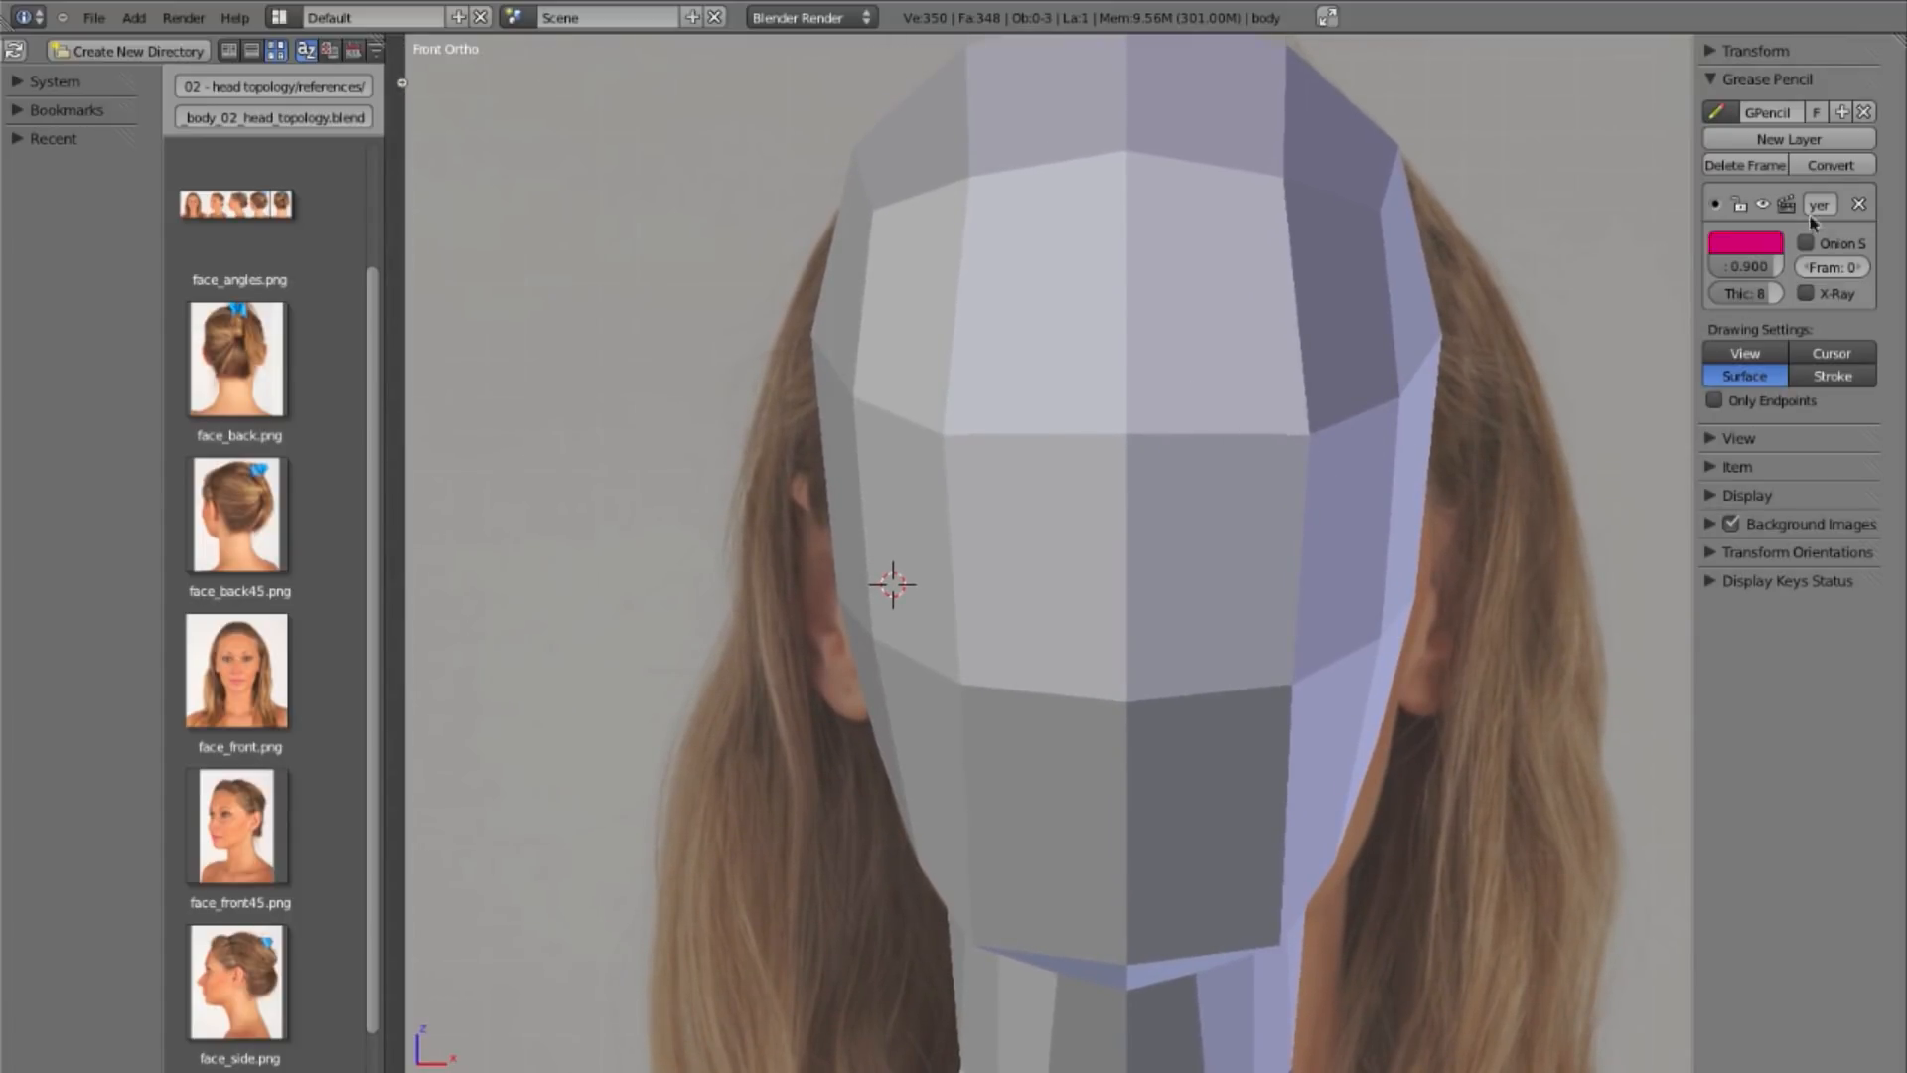
left_click(1768, 383)
left_click(1768, 350)
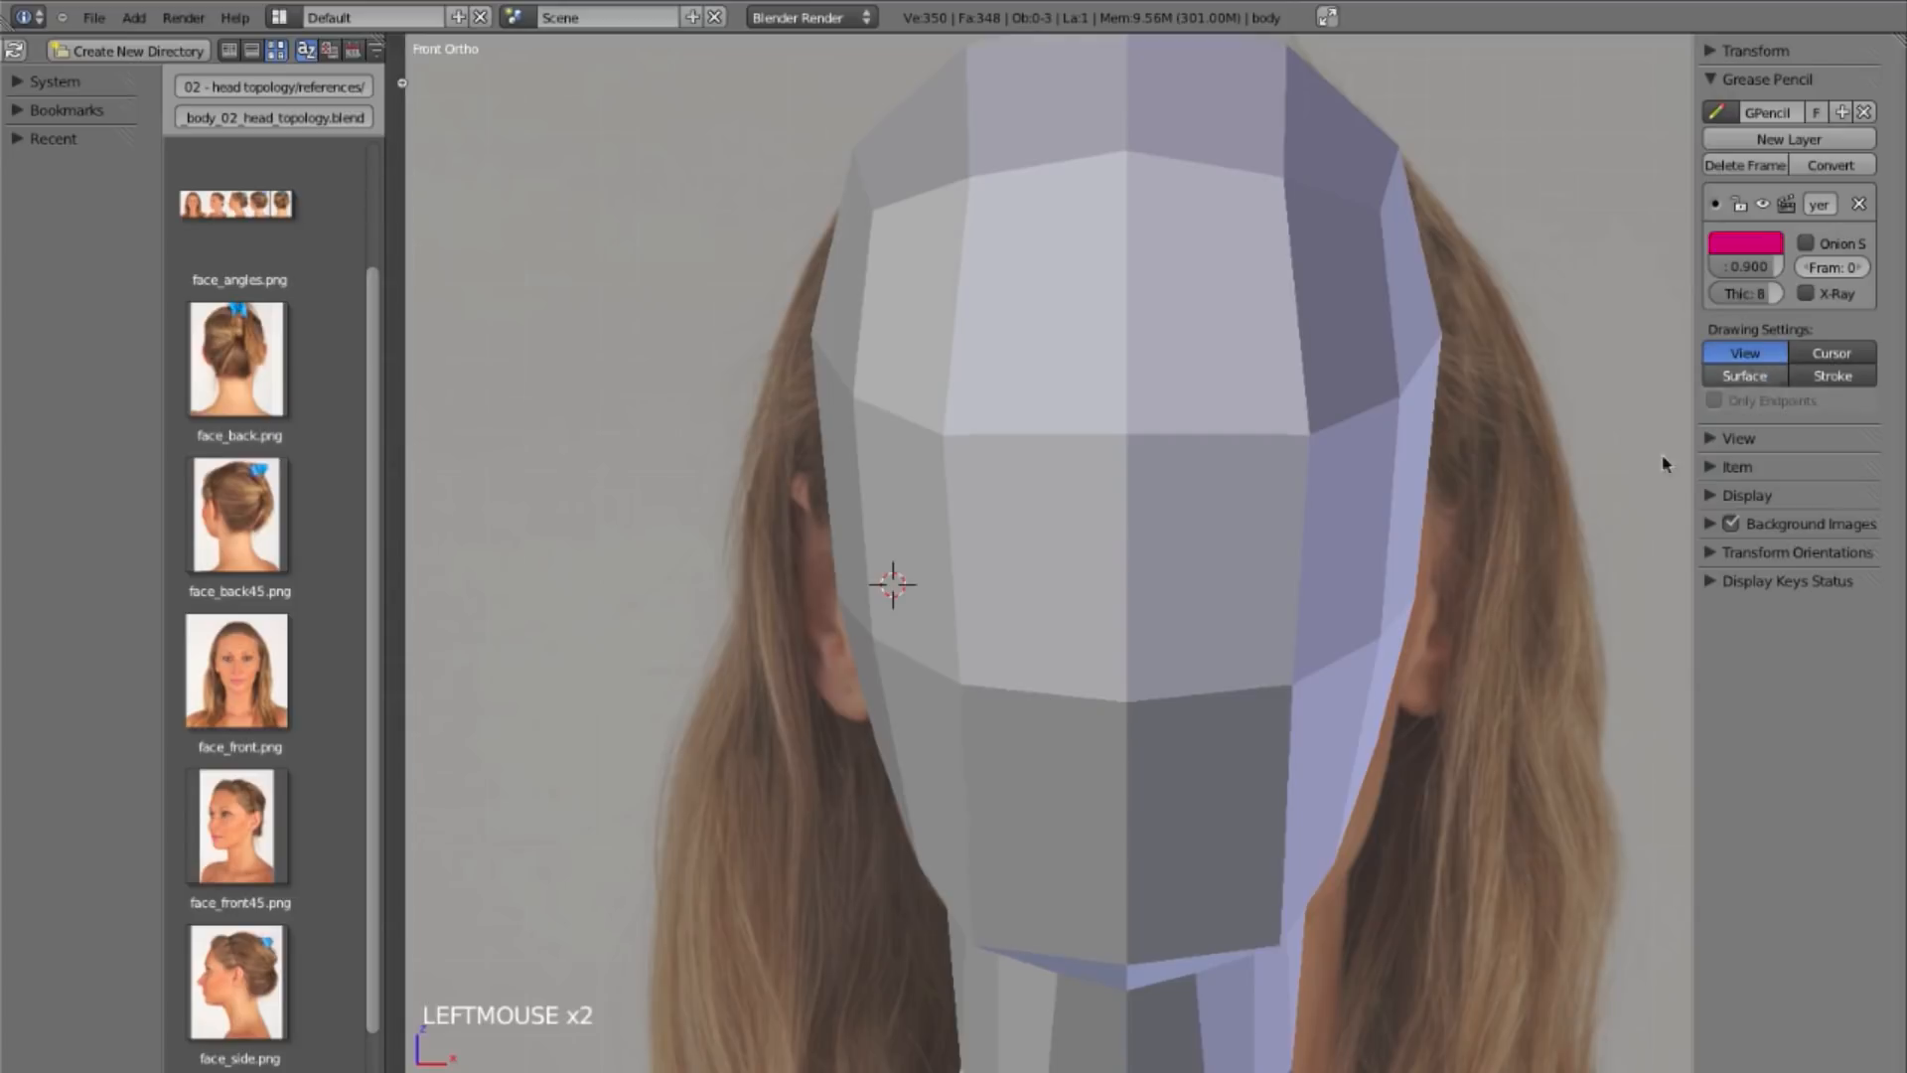
key("z")
mouse_move(1447, 694)
middle_mouse_down("shift")
mouse_move(1313, 672)
mouse_move(1301, 693)
mouse_move(1291, 576)
middle_mouse_up("shift")
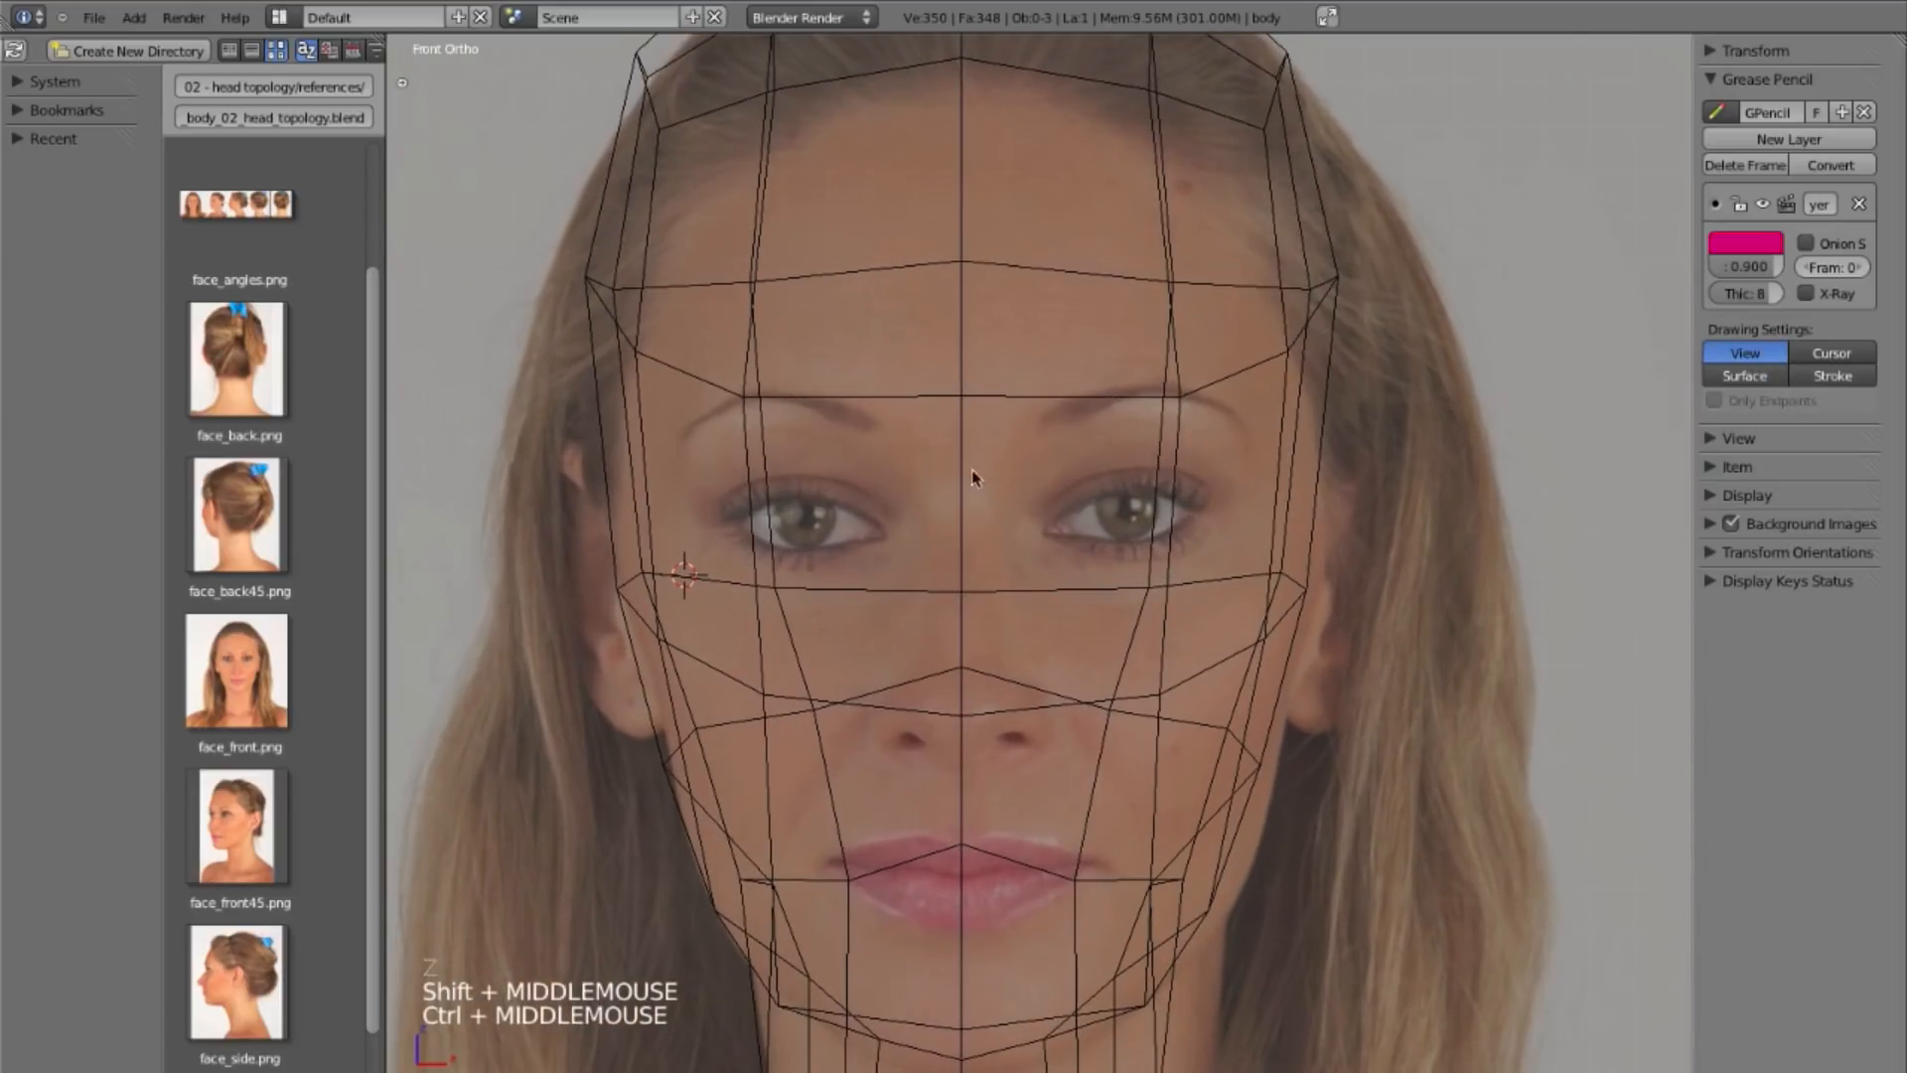
middle_click_drag(1359, 701, 1371, 576, "shift")
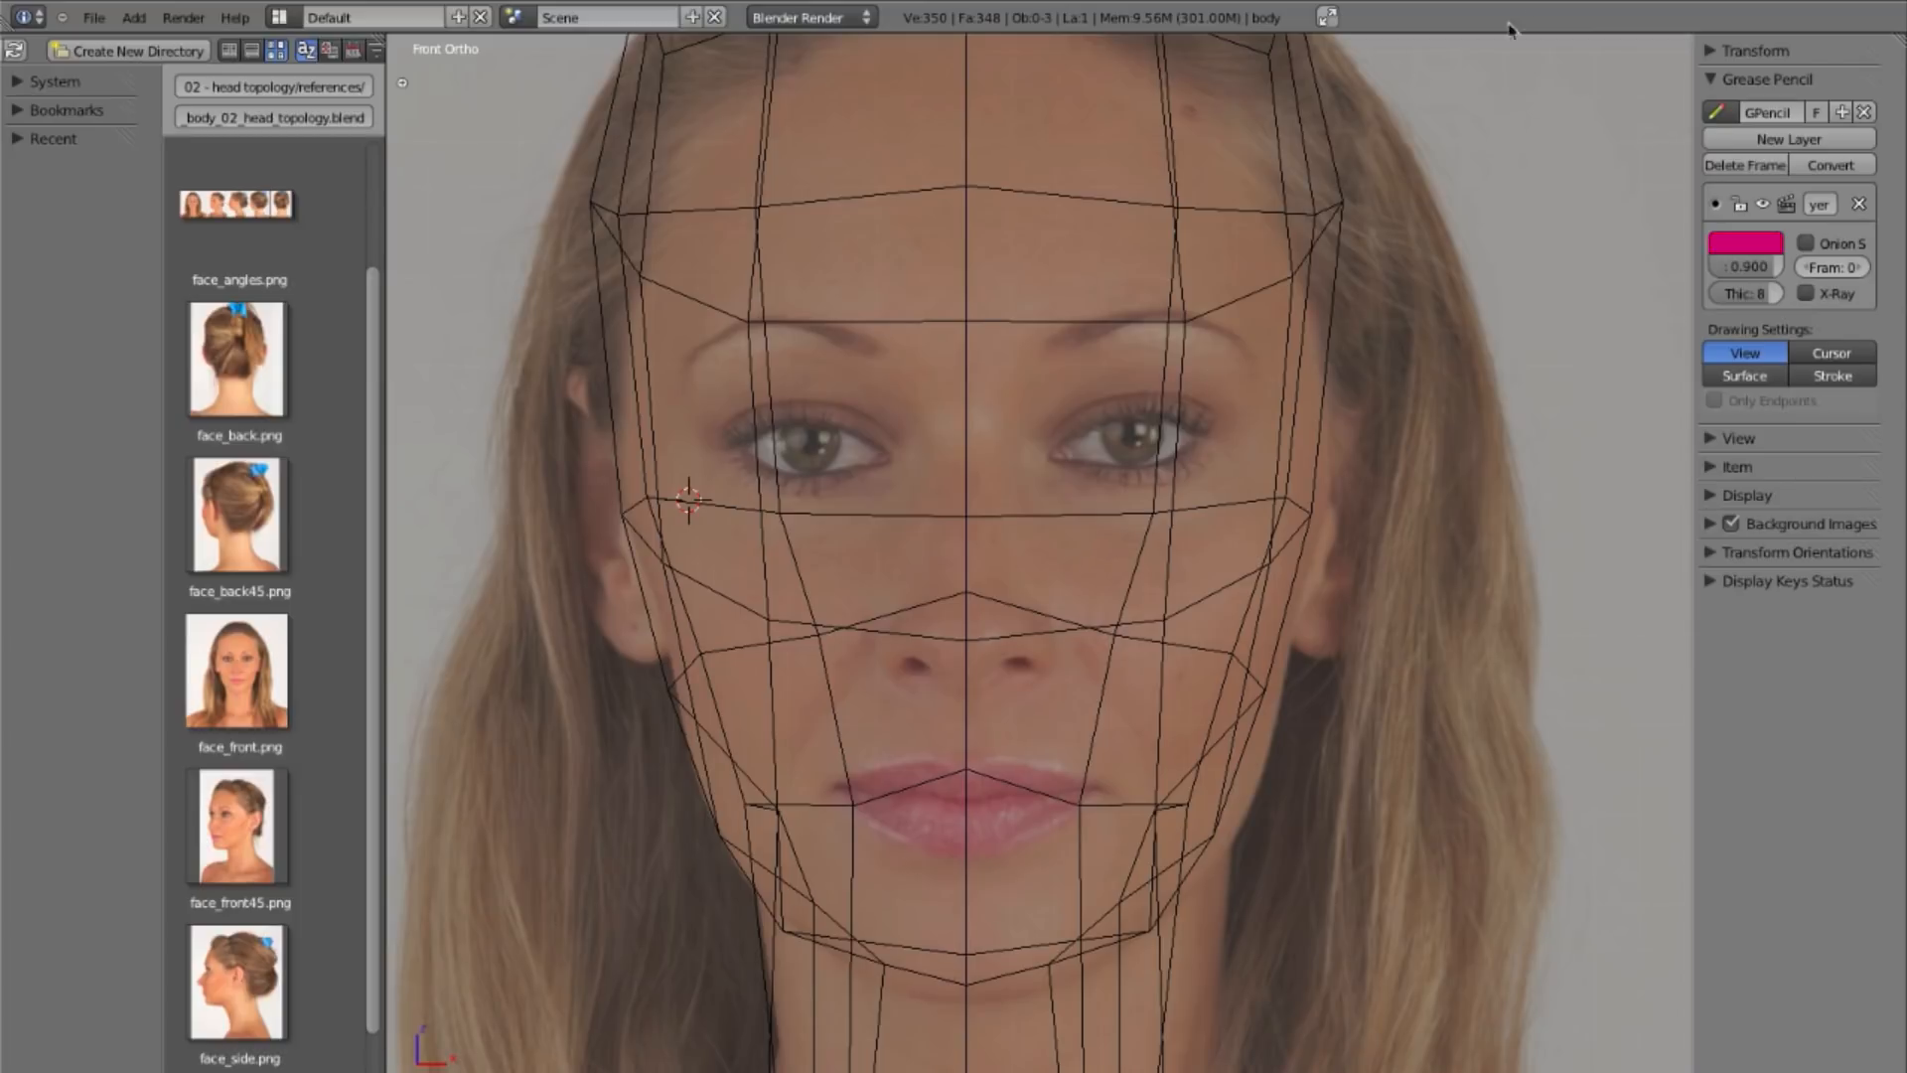
Step: Set the Grease Pencil drawing placement to Cursor and place the 3D cursor on the face's centre line at the nose bridge
left_click(1536, 27)
double_click(1853, 356)
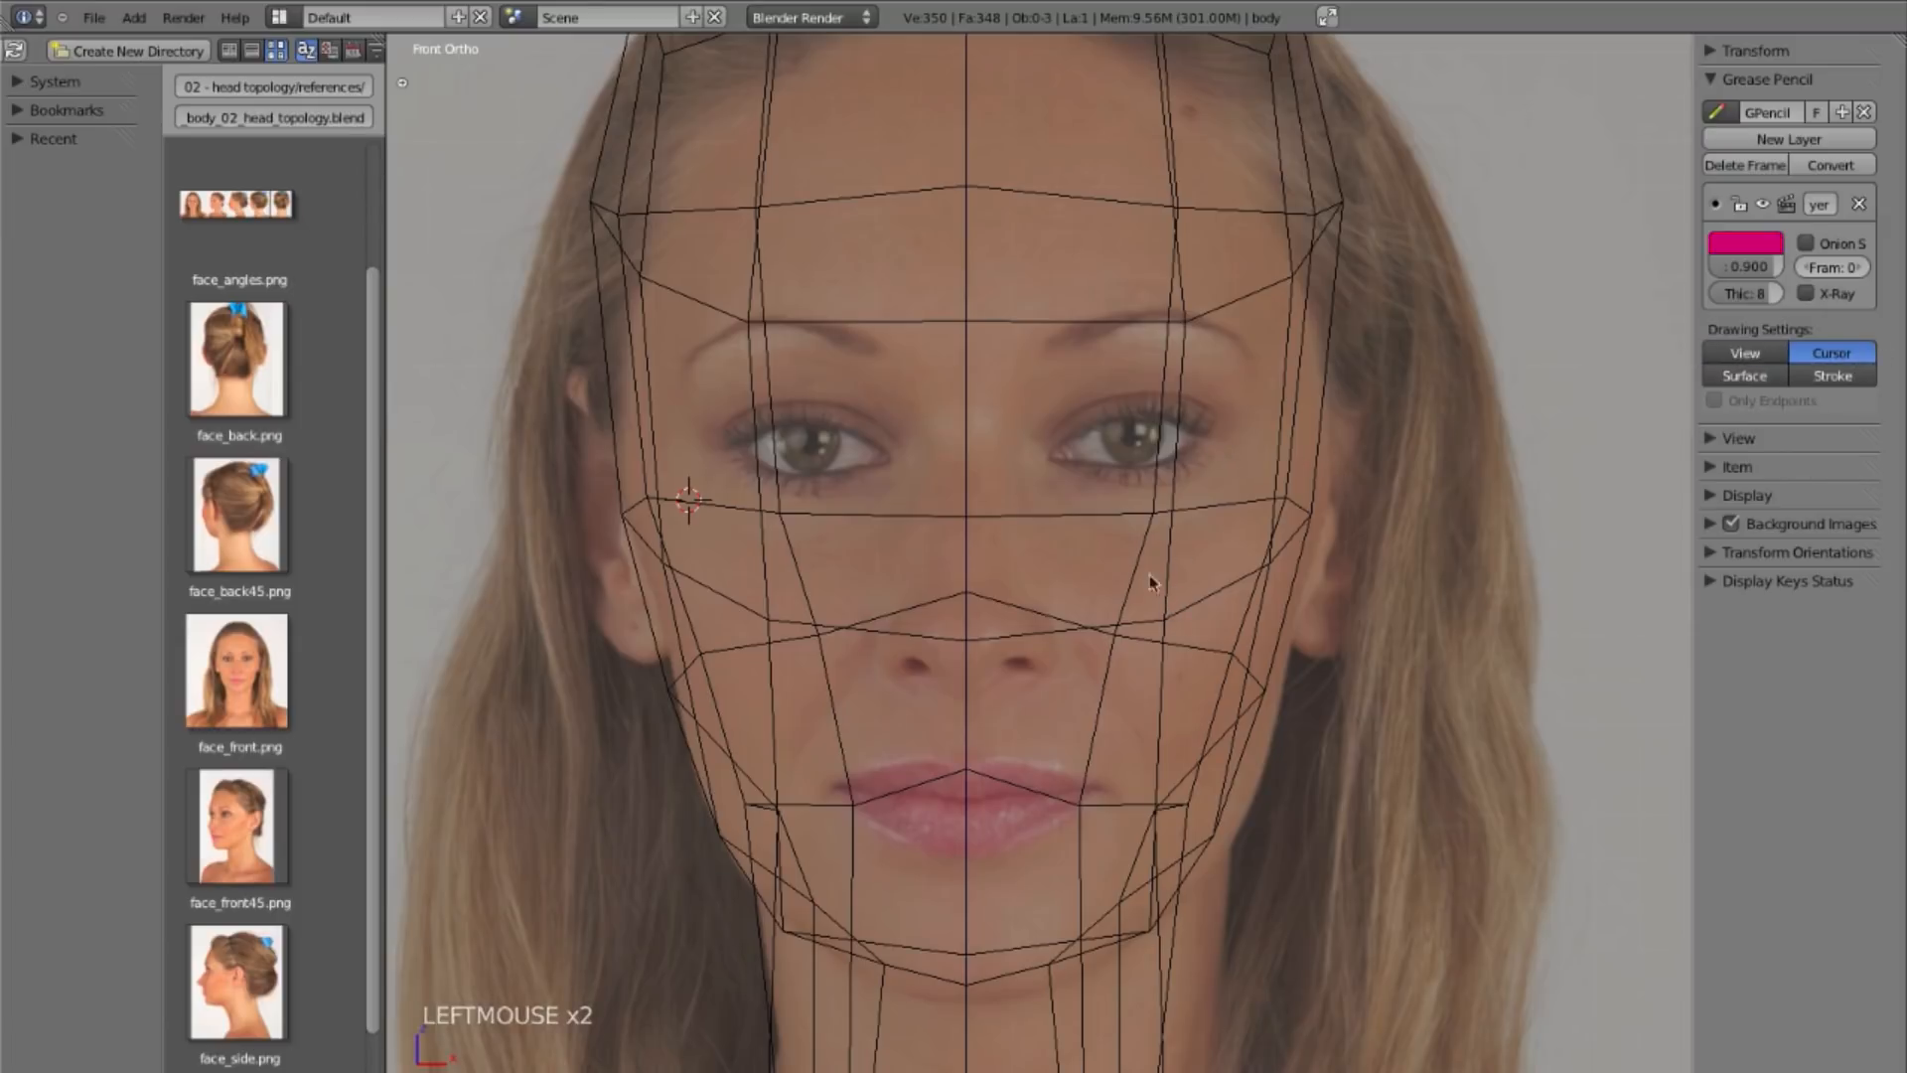
left_click(963, 519)
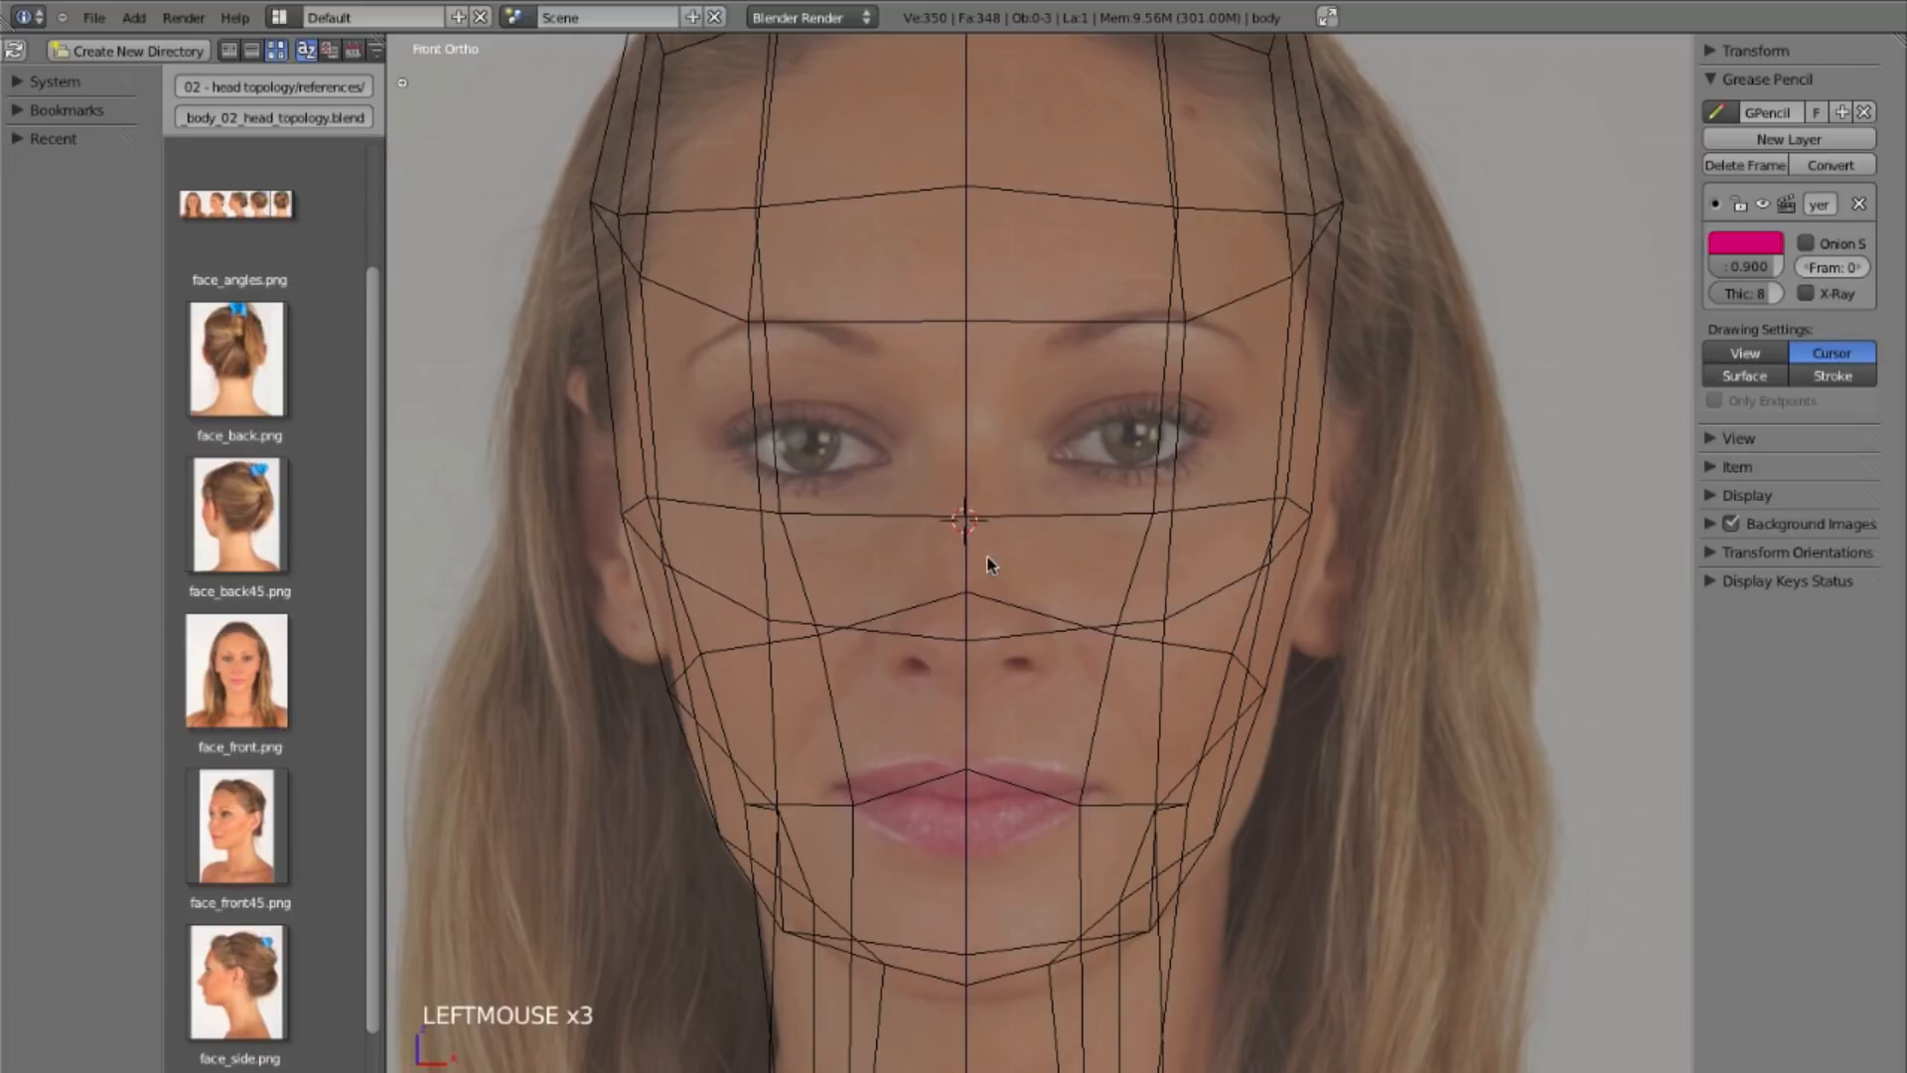
Step: In the right view, place the 3D cursor just in front of the nose bridge, and return to the front wireframe view
key("KP_3")
middle_click_drag(1110, 778, 703, 534, "ctrl")
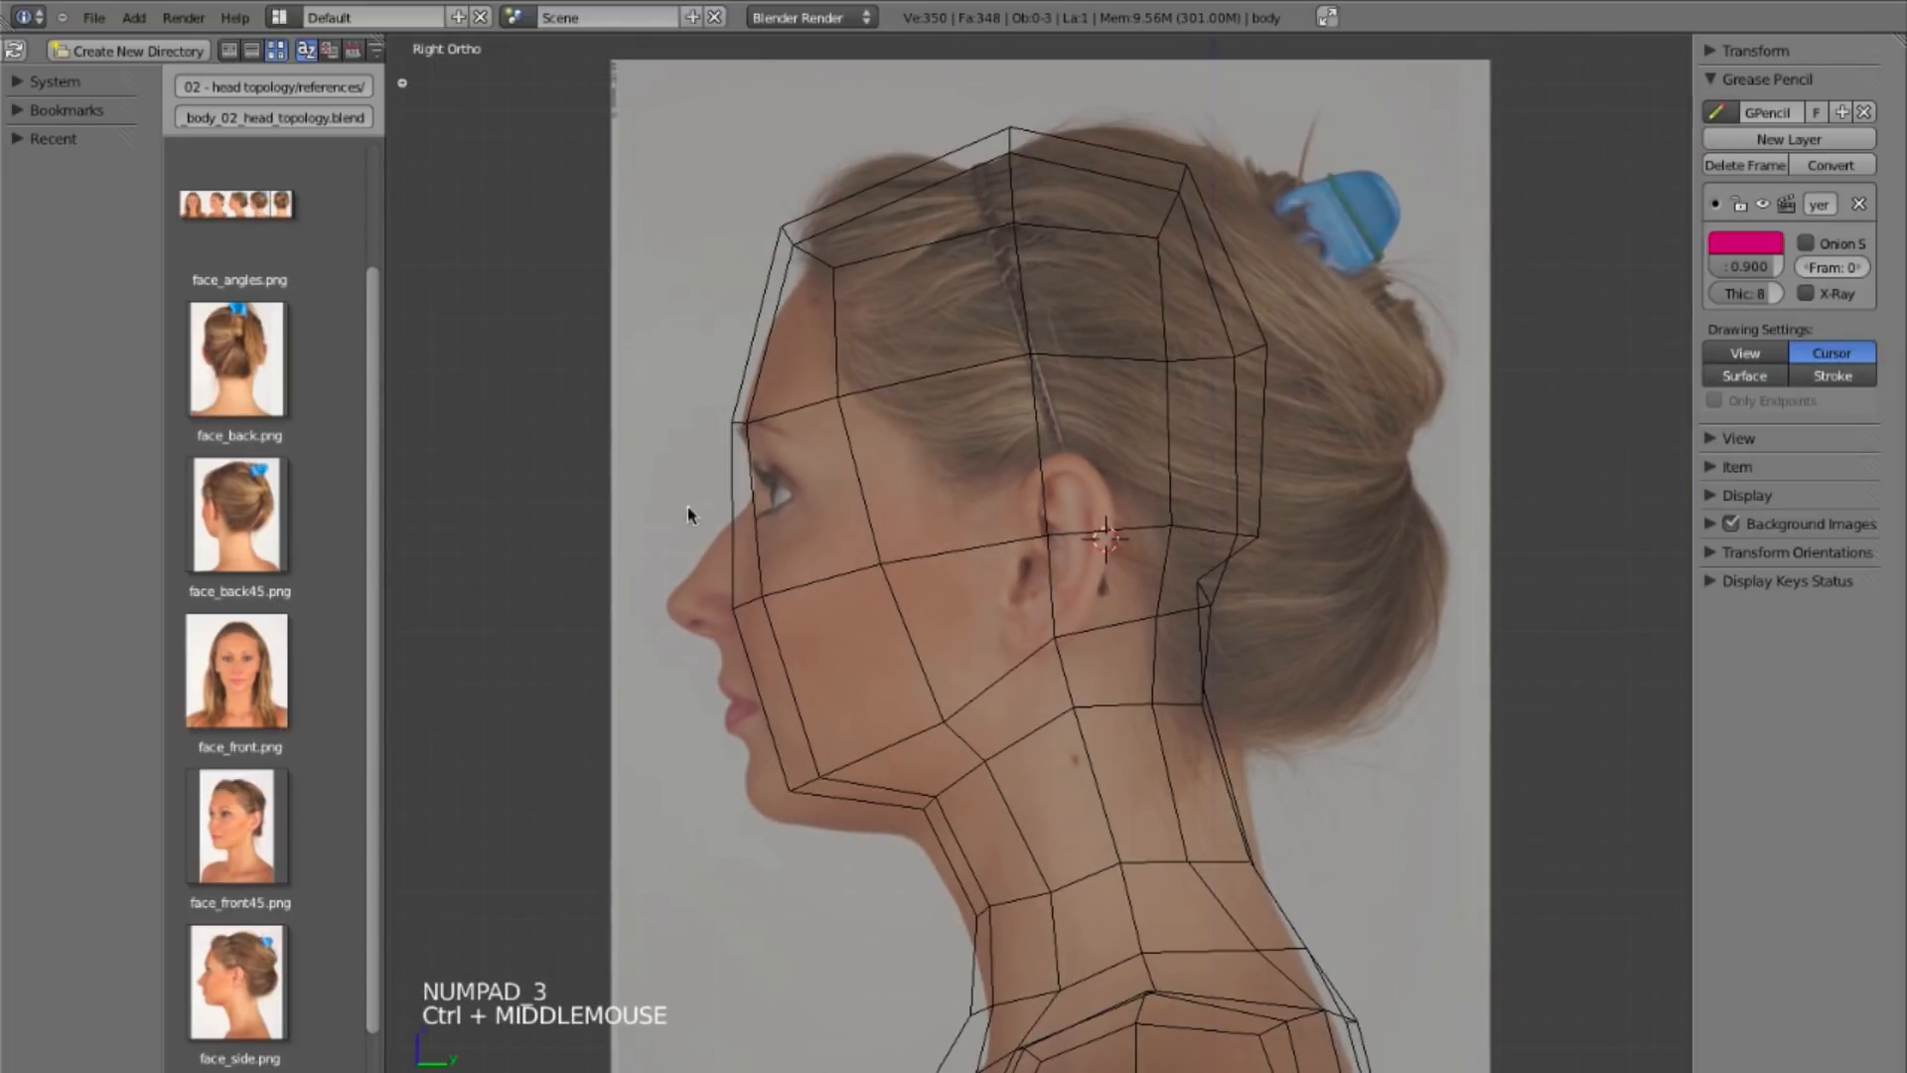
left_click(703, 526)
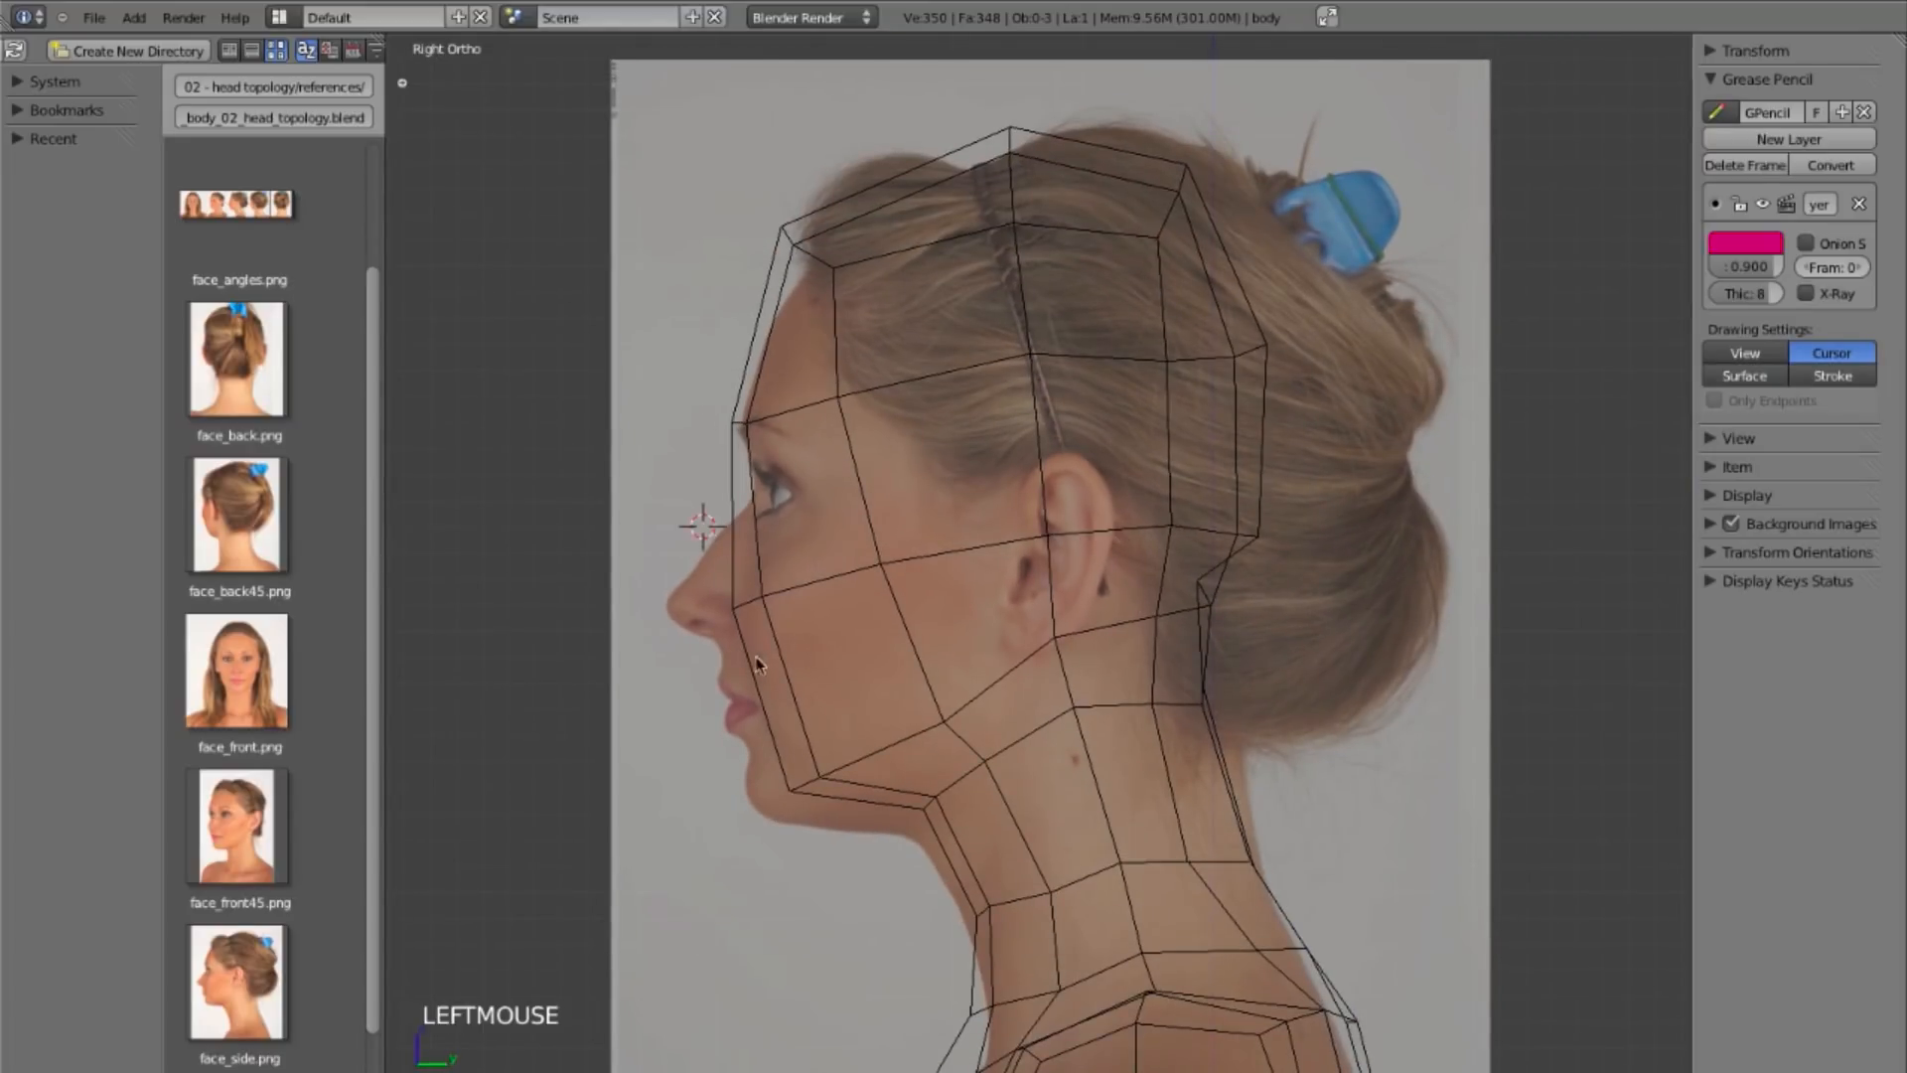
key("KP_1")
key("z")
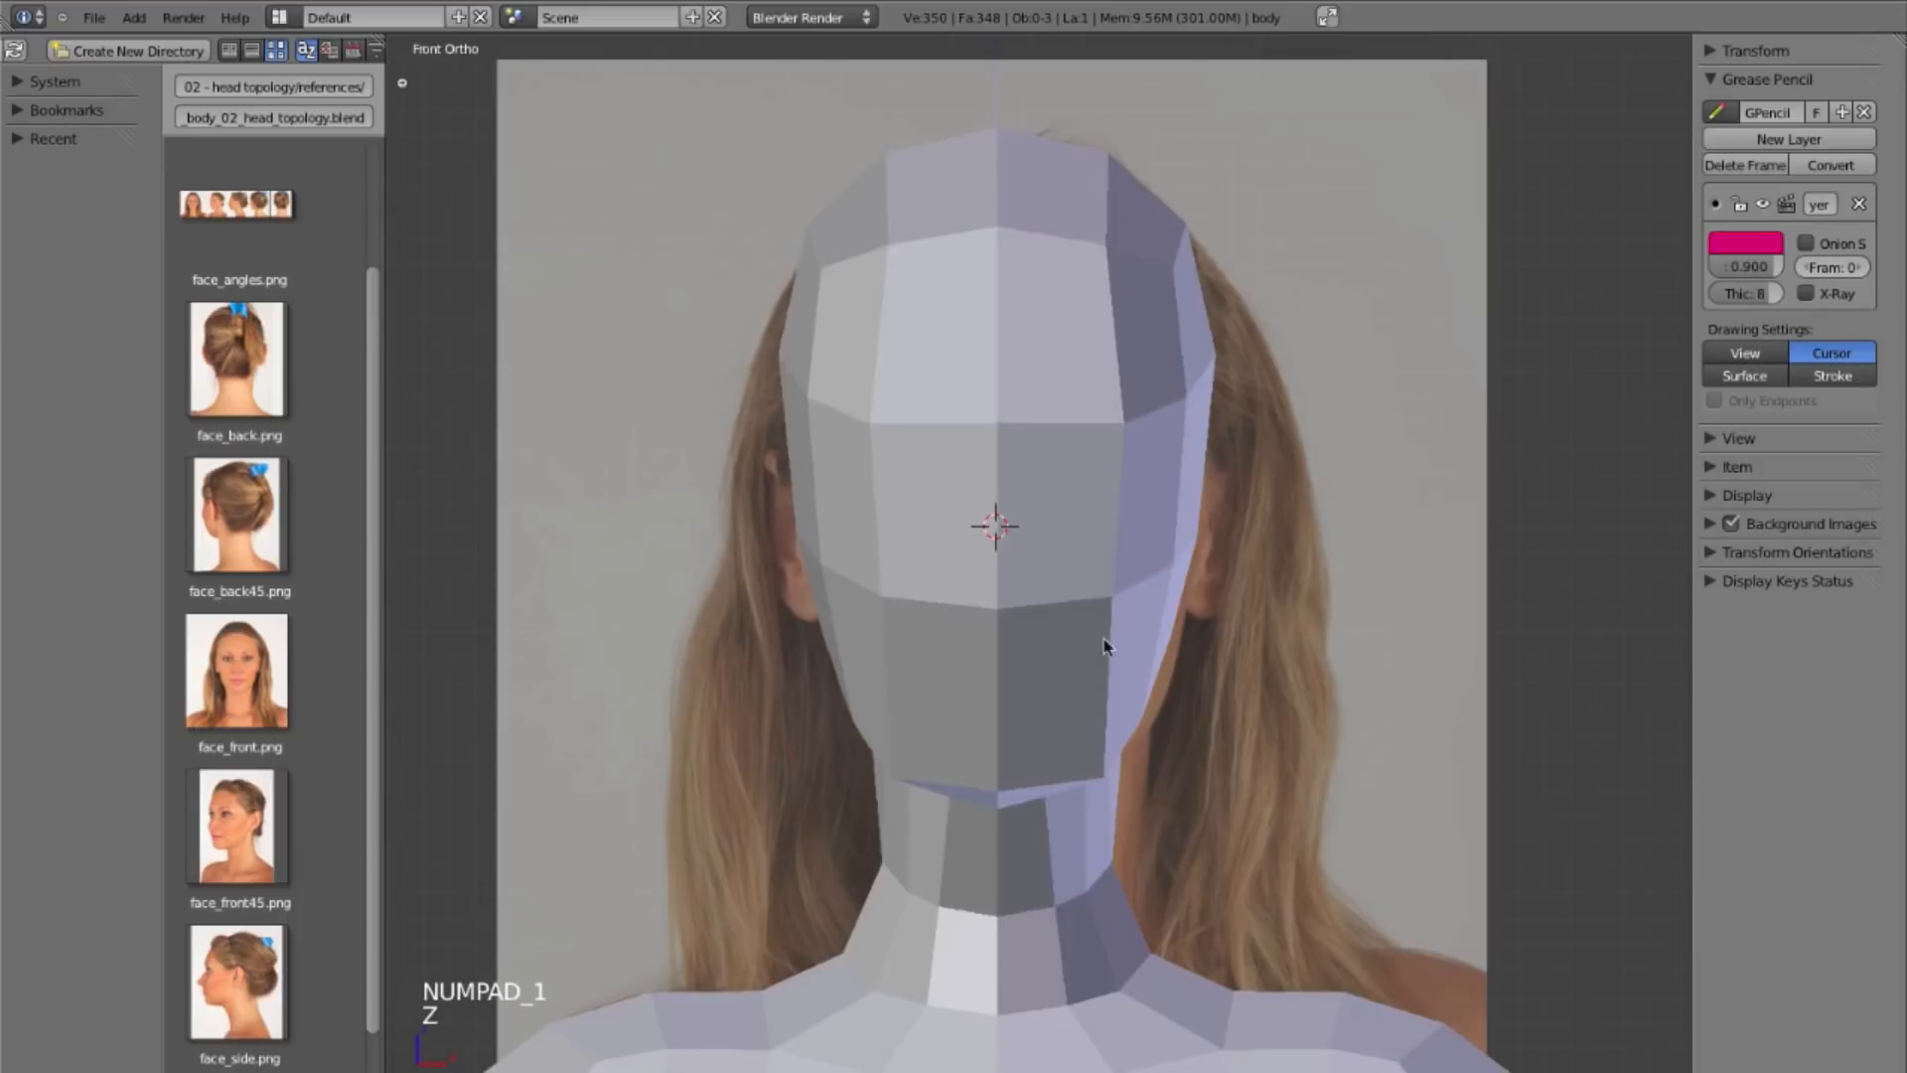
middle_click_drag(1098, 629, 1112, 610, "ctrl")
key("z")
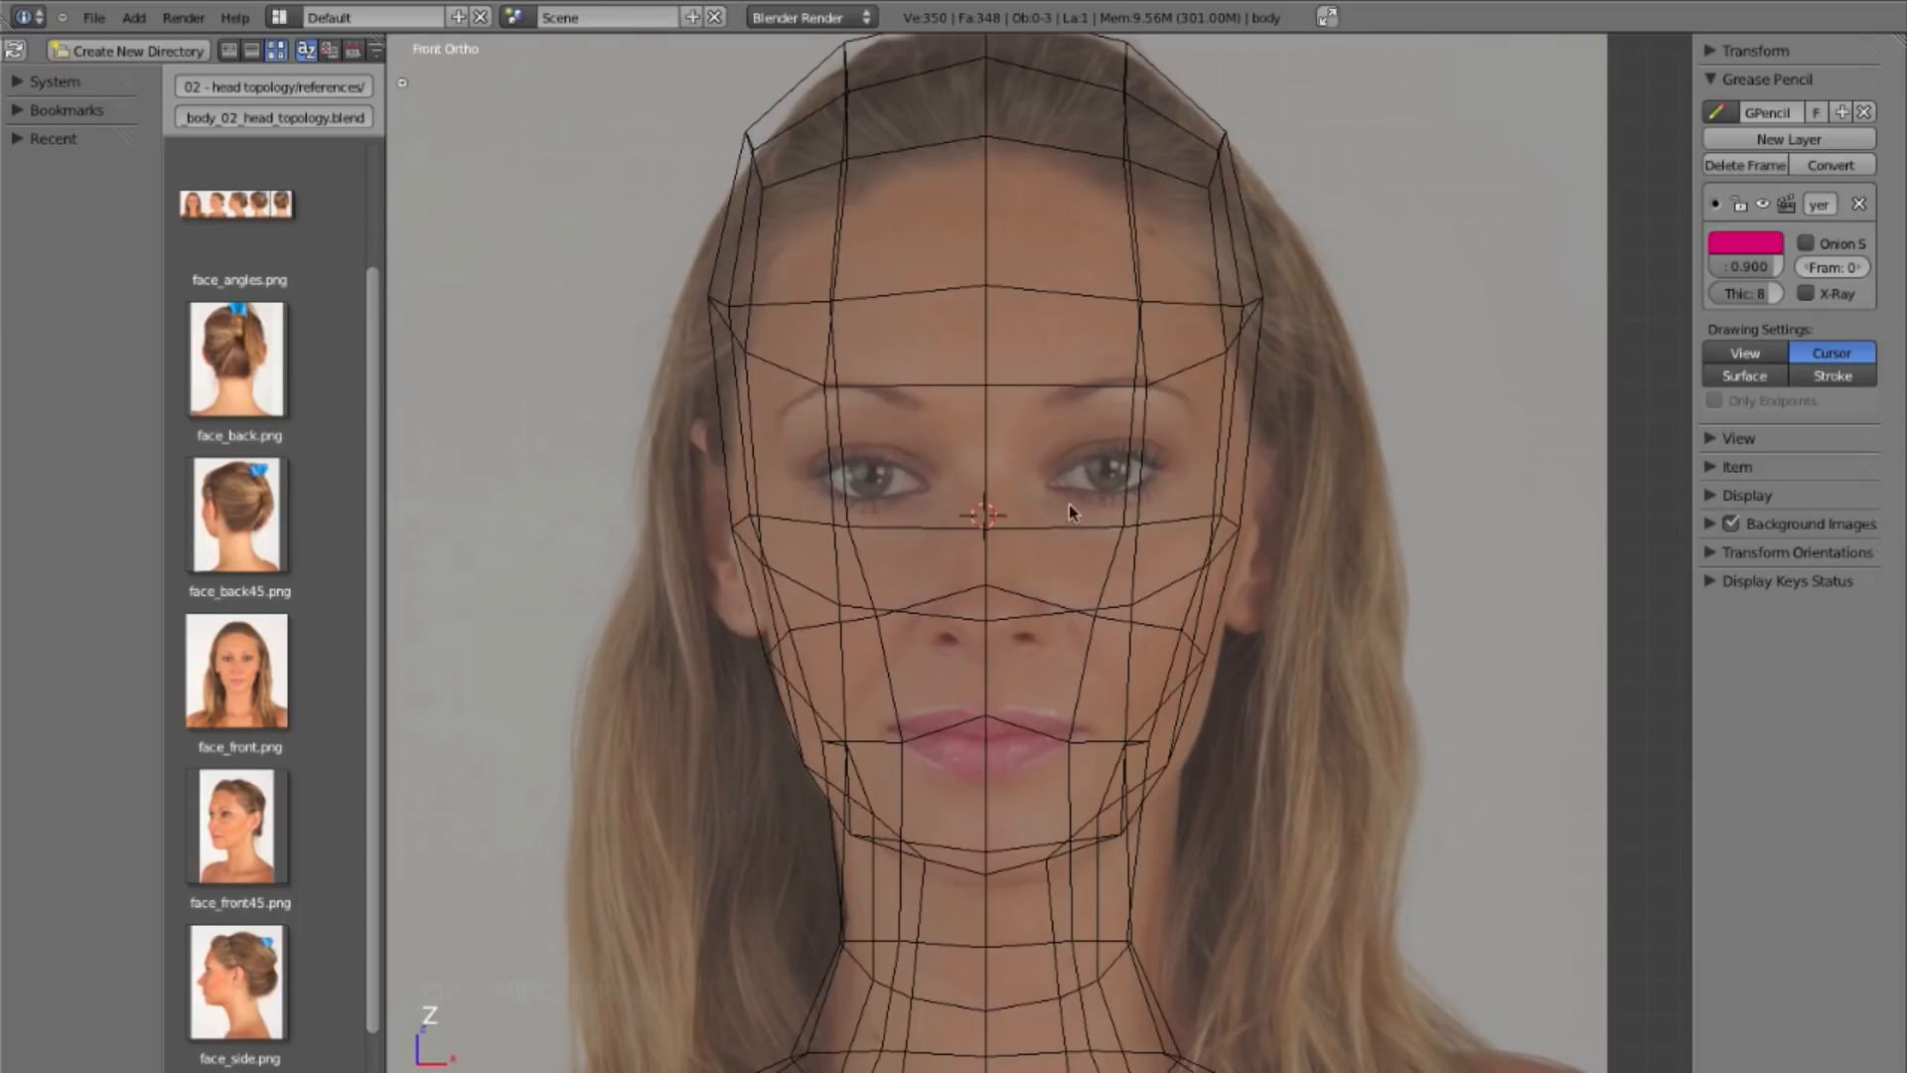
middle_click_drag(1136, 628, 1022, 367, "ctrl")
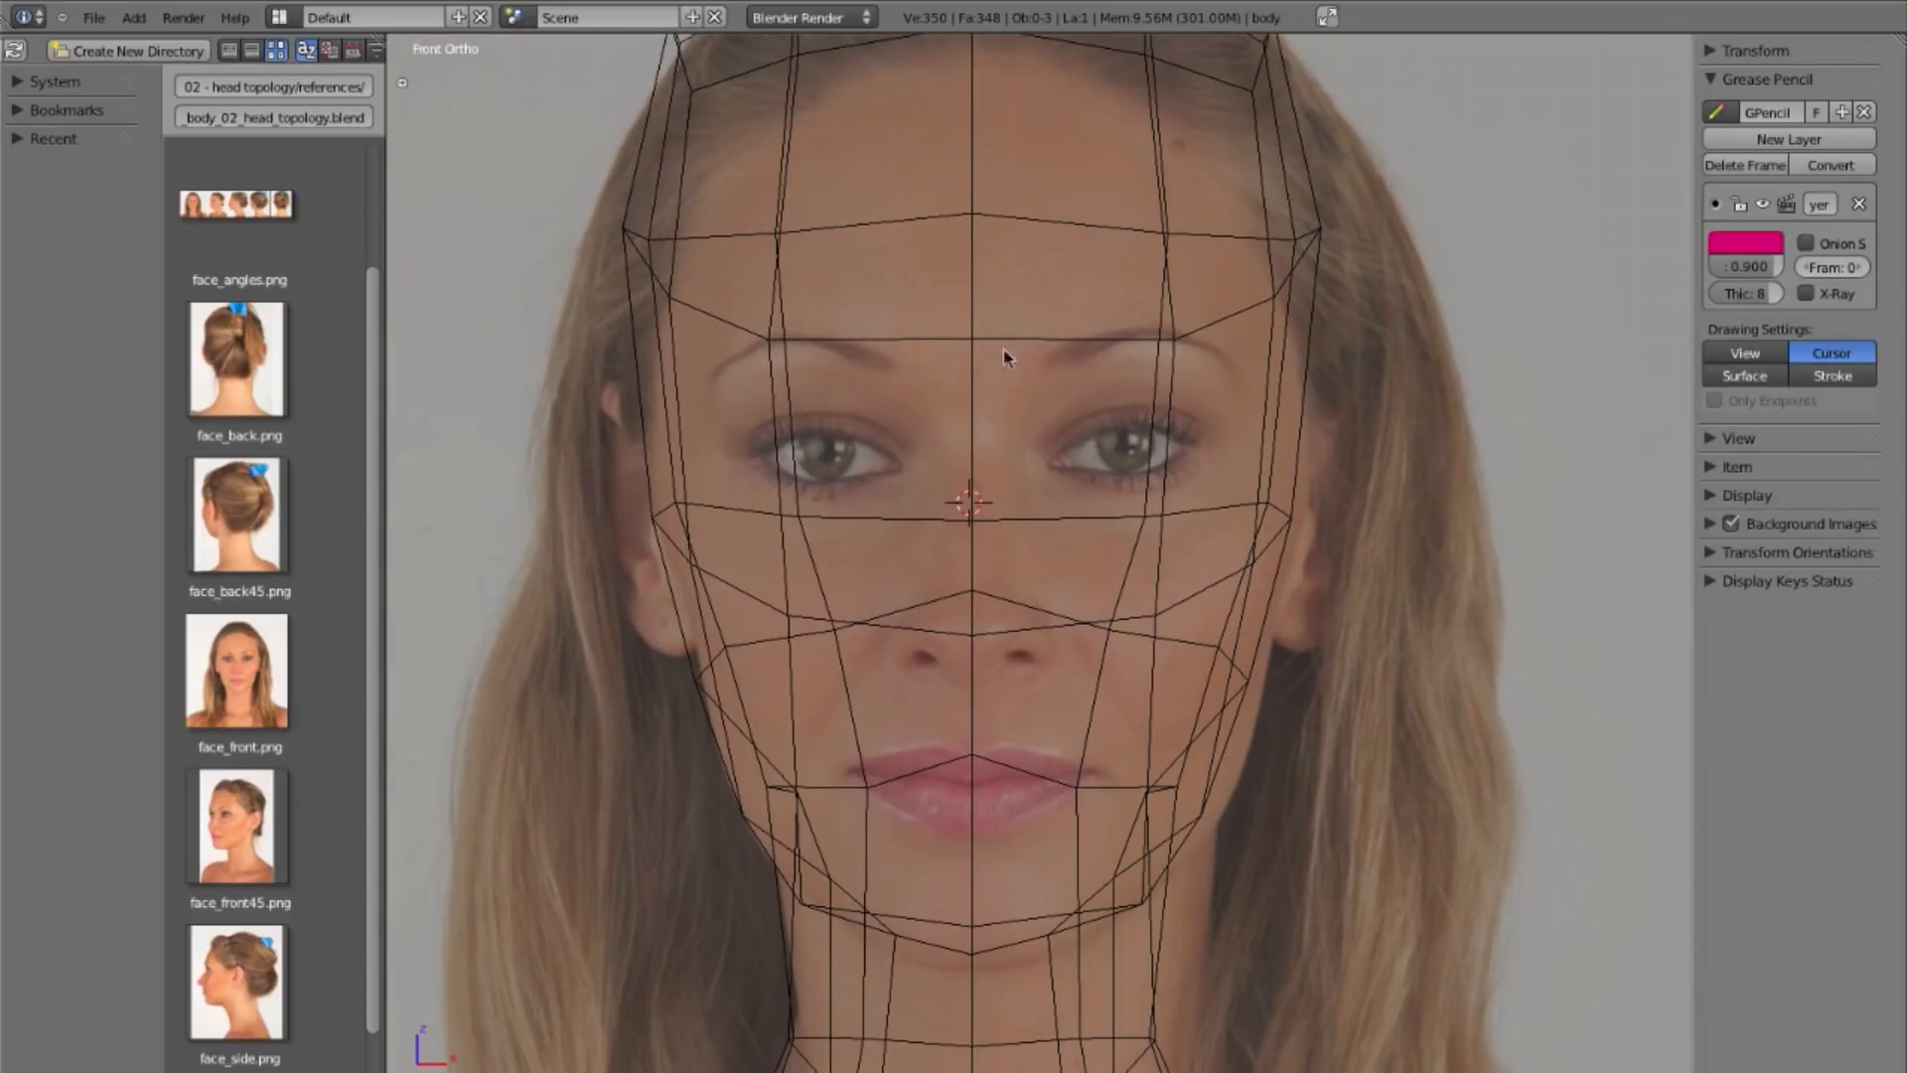
Step: Sketch an outer Grease Pencil loop around the subject's left eye from the brow centre to the nose bridge, plus an inner loop around the eye
key("d")
key("d")
key("d")
key("d")
mouse_move(980, 373)
left_mouse_down()
mouse_move(1092, 322)
mouse_move(1177, 326)
mouse_move(1238, 357)
mouse_move(1264, 426)
mouse_move(1243, 498)
mouse_move(1150, 544)
mouse_move(965, 523)
left_mouse_up()
key("d")
key("d")
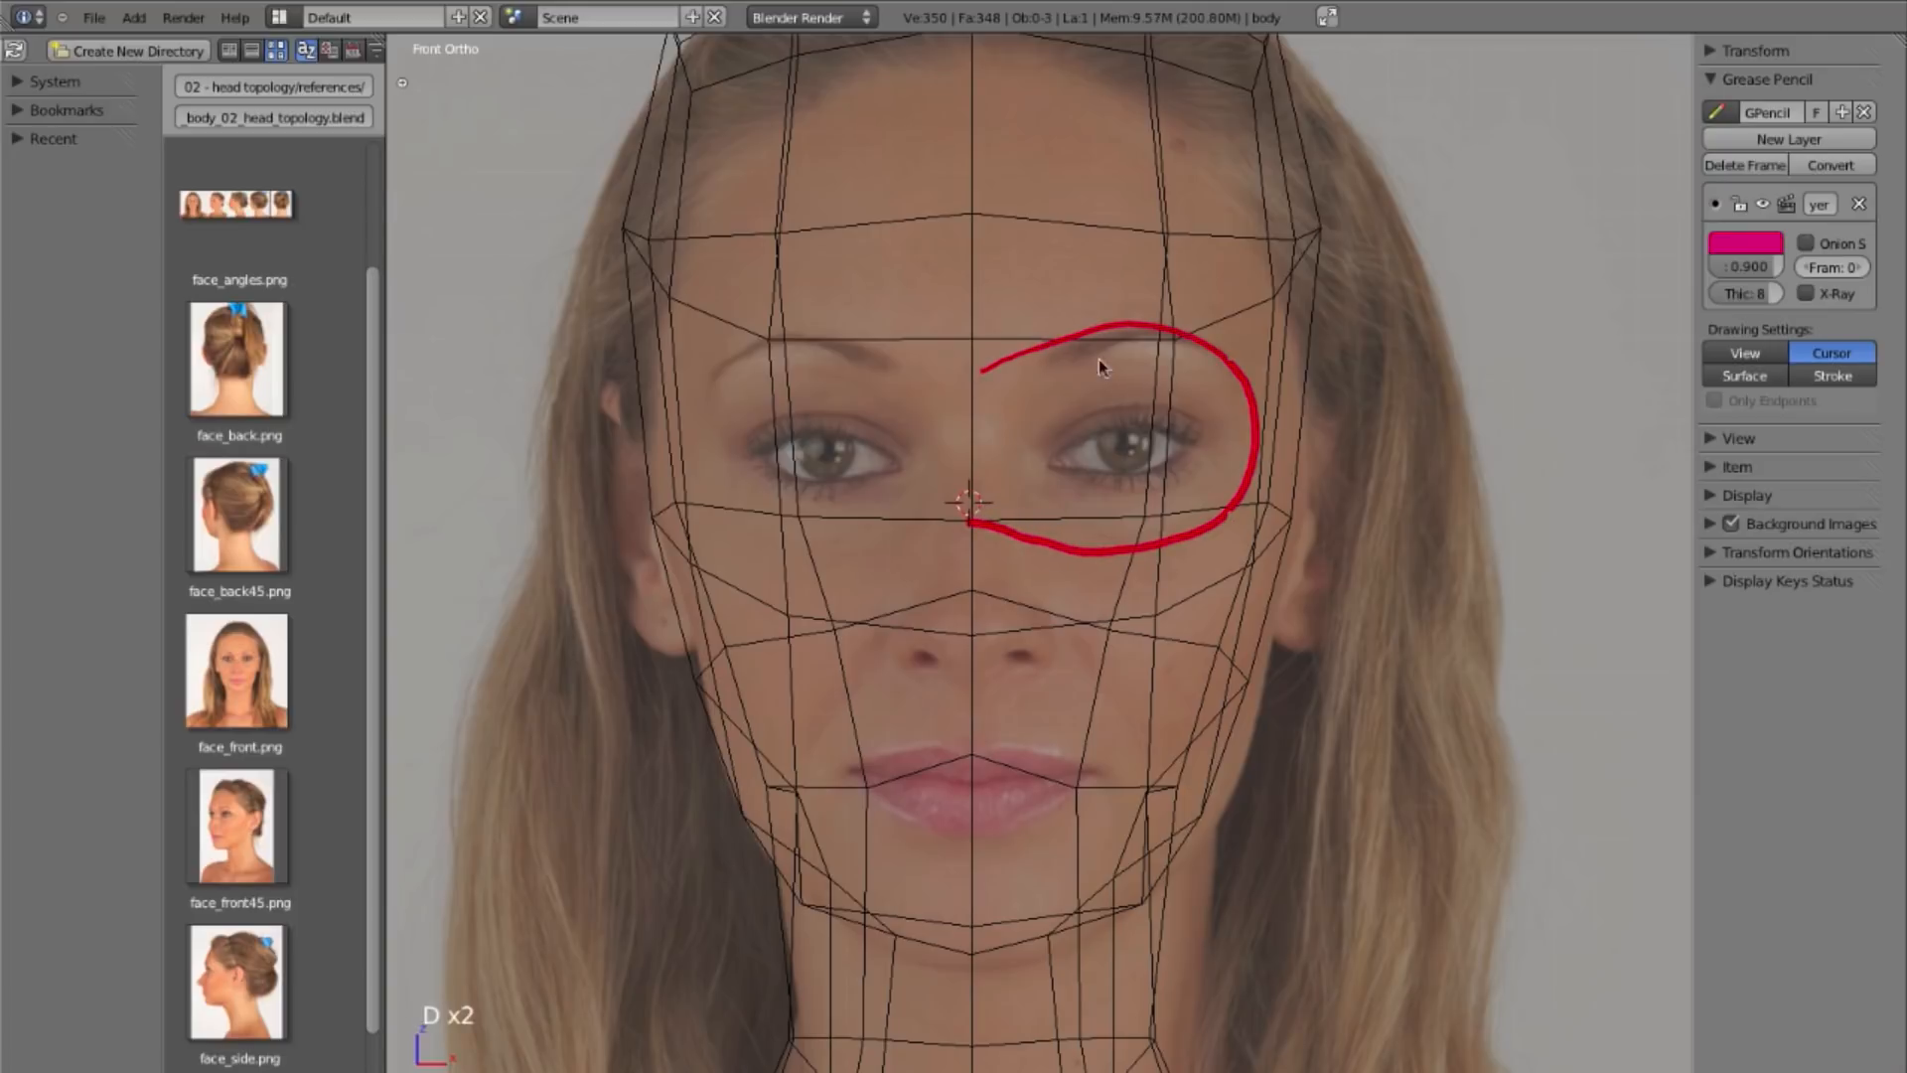
key("d")
mouse_move(1125, 374)
left_mouse_down()
mouse_move(1043, 417)
mouse_move(1039, 485)
mouse_move(1107, 497)
mouse_move(1189, 476)
mouse_move(1222, 437)
mouse_move(1183, 384)
mouse_move(1103, 376)
left_mouse_up()
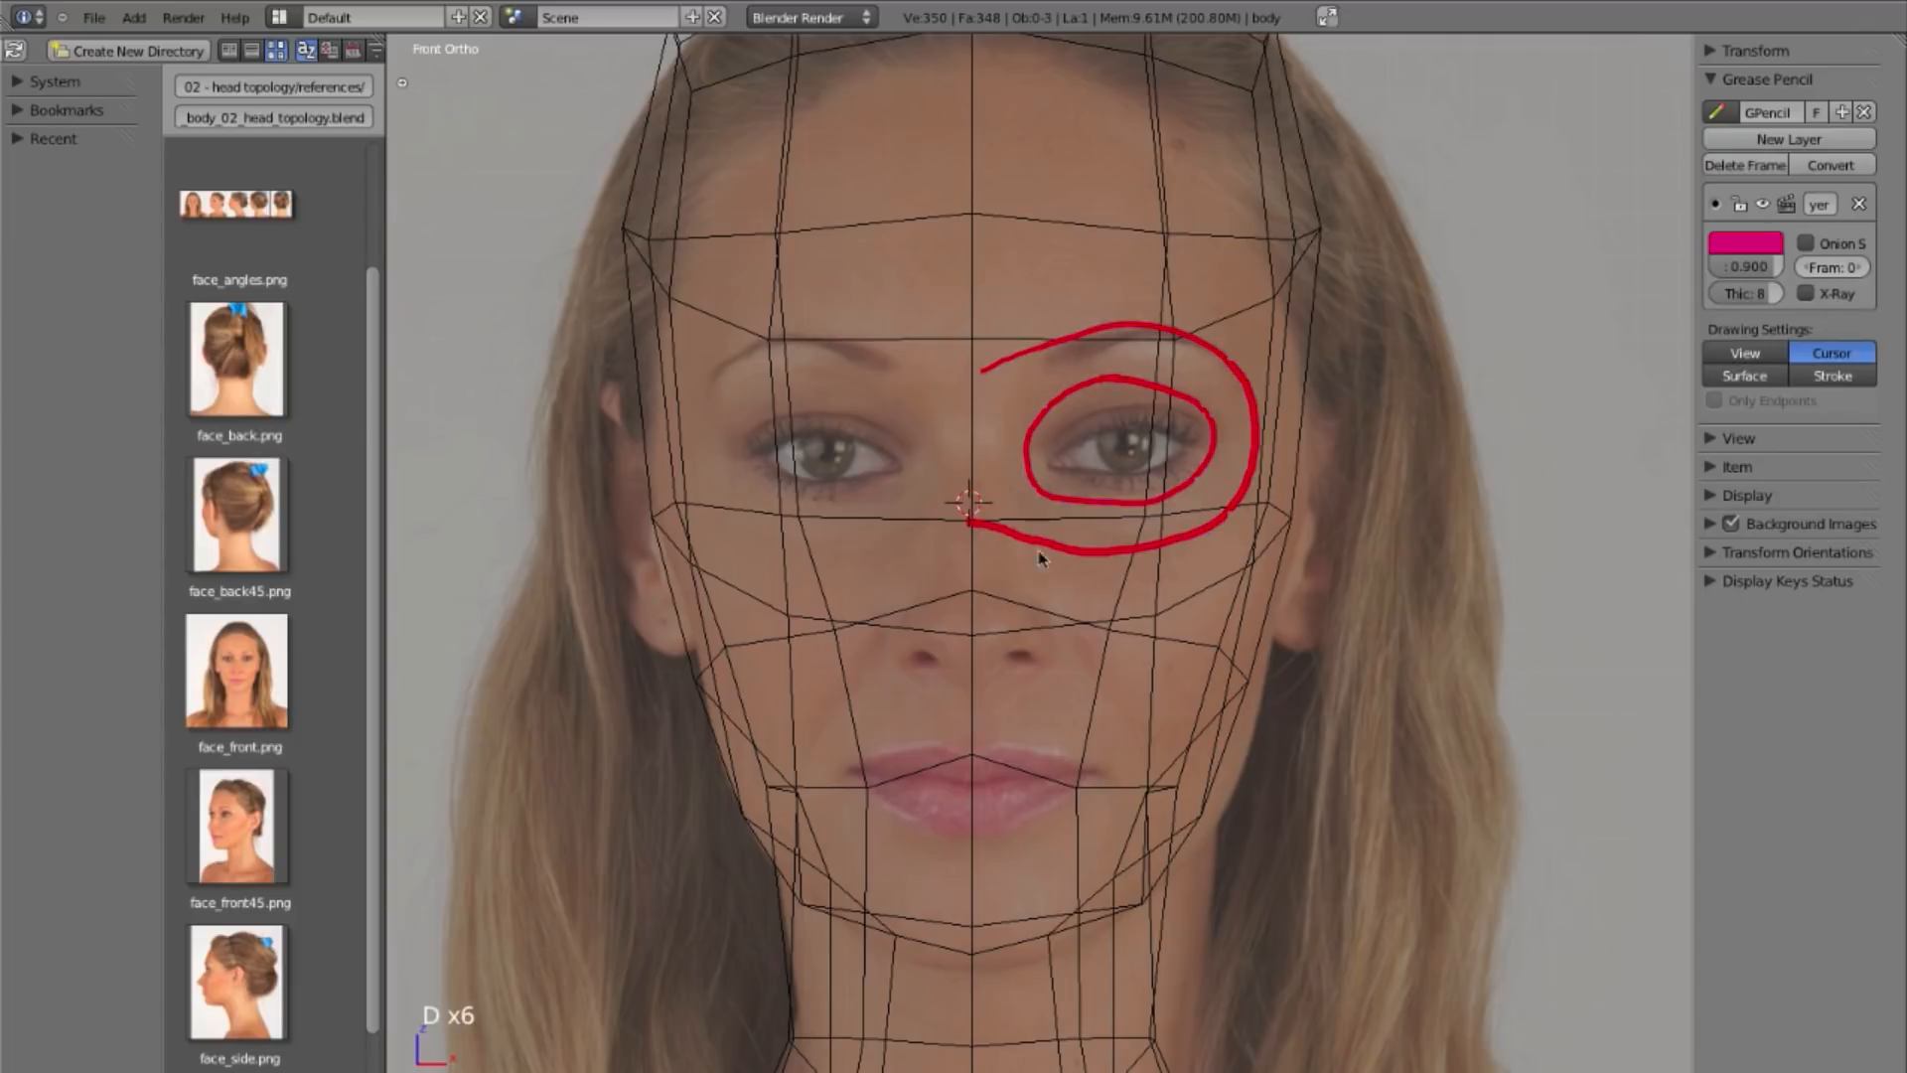
Step: Sketch a half loop from the nose bridge around the mouth to the chin, and a smaller half loop around the lips
key("d")
key("d")
key("d")
key("d")
mouse_move(973, 571)
left_mouse_down()
mouse_move(1067, 596)
mouse_move(1106, 638)
mouse_move(1152, 806)
mouse_move(1102, 873)
mouse_move(963, 923)
left_mouse_up()
key("d")
key("d")
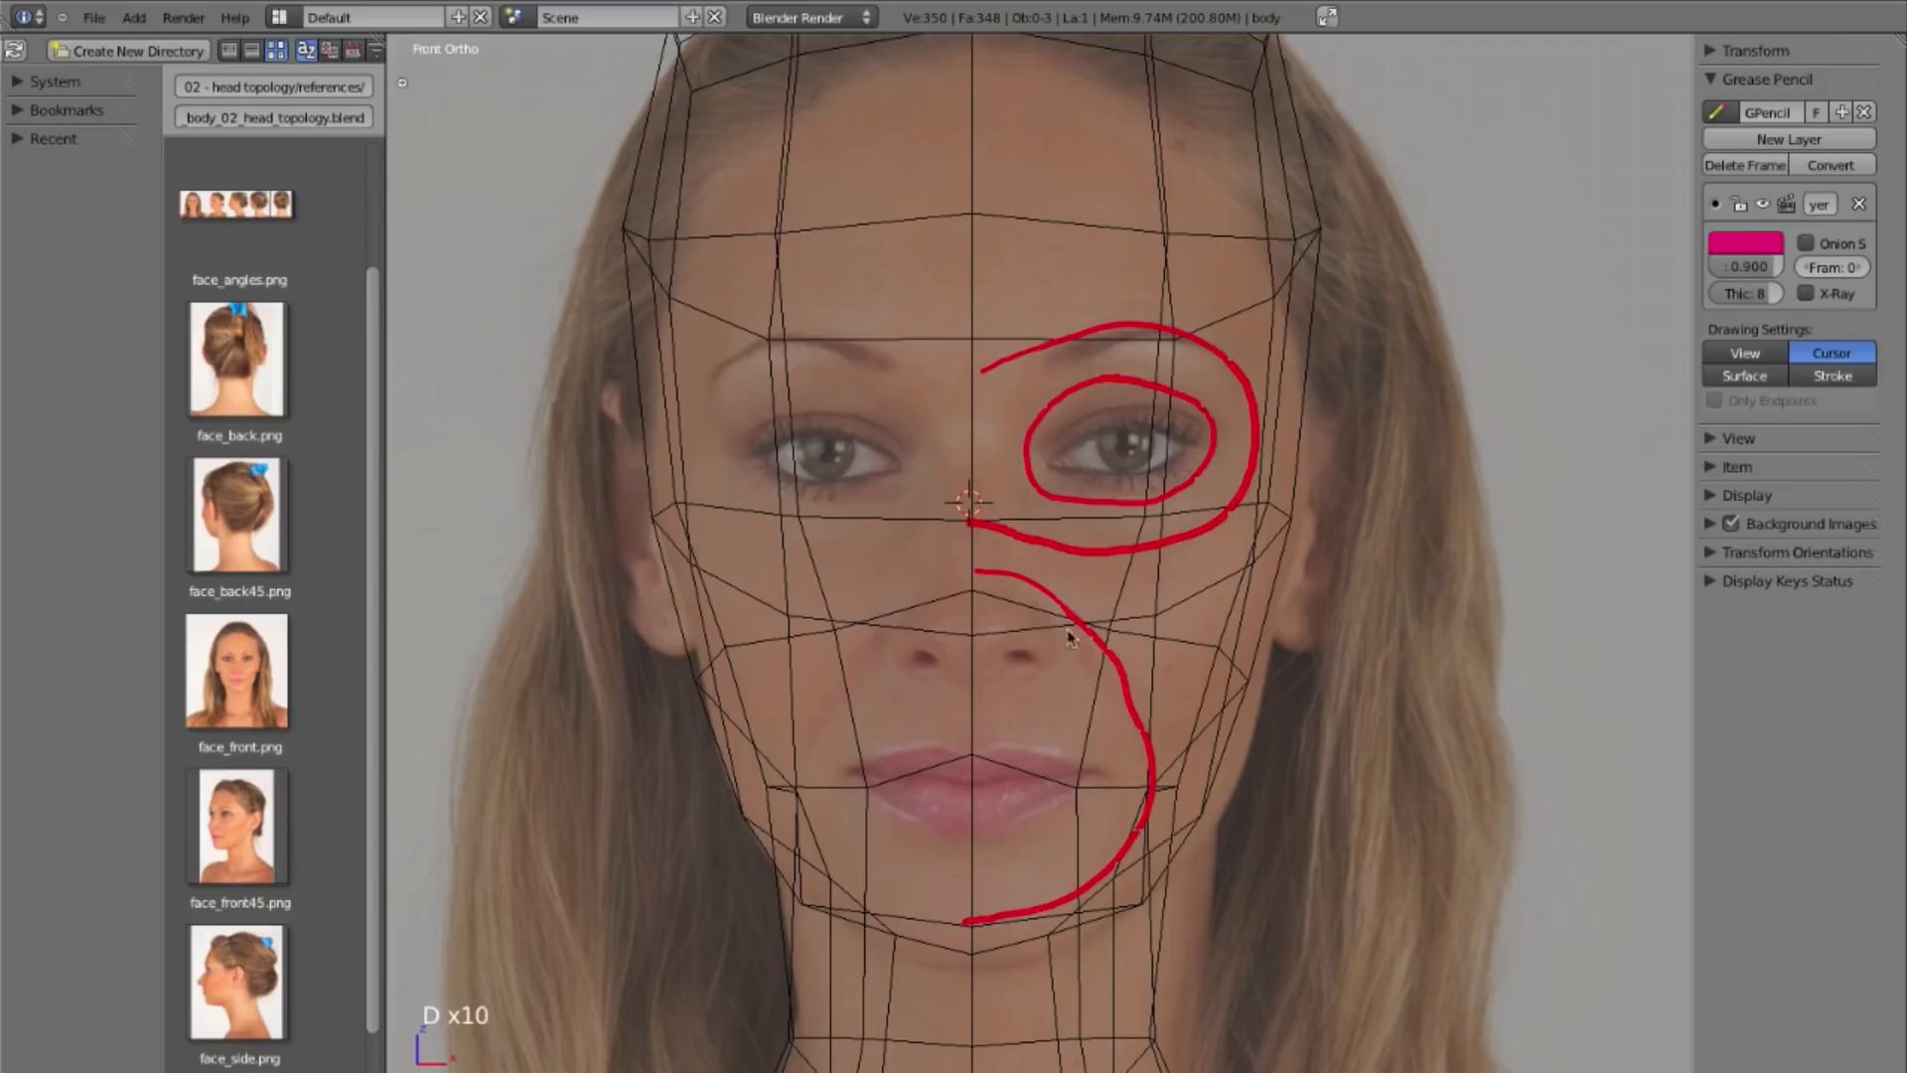
key("d")
mouse_move(968, 723)
left_mouse_down()
mouse_move(1043, 720)
mouse_move(1093, 750)
mouse_move(1089, 788)
mouse_move(1025, 823)
left_mouse_up()
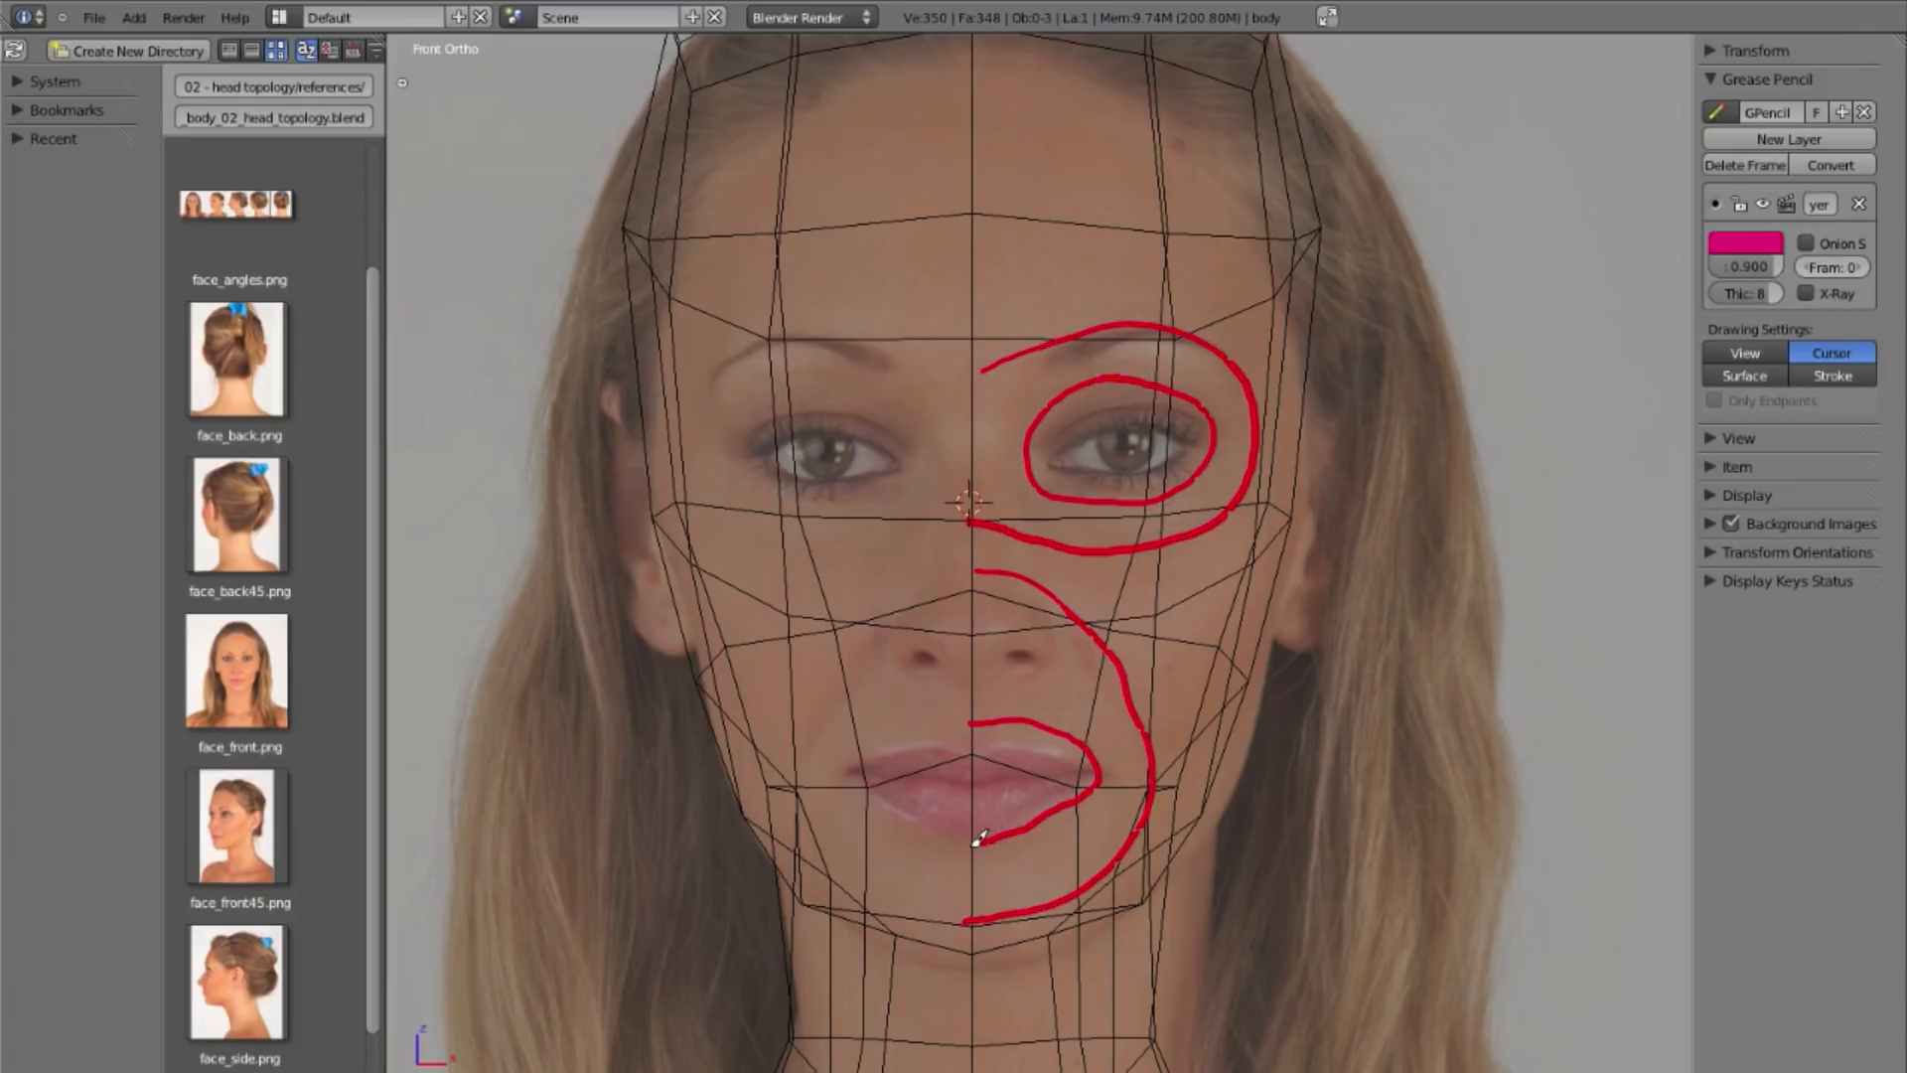
Step: Sketch the outer face flow line from the upper forehead down the side of the face and jaw to below the chin
key("d")
key("d")
key("d")
middle_click_drag(1254, 787, 1218, 716, "shift")
middle_click_drag(1098, 352, 1135, 328, "ctrl")
key("d")
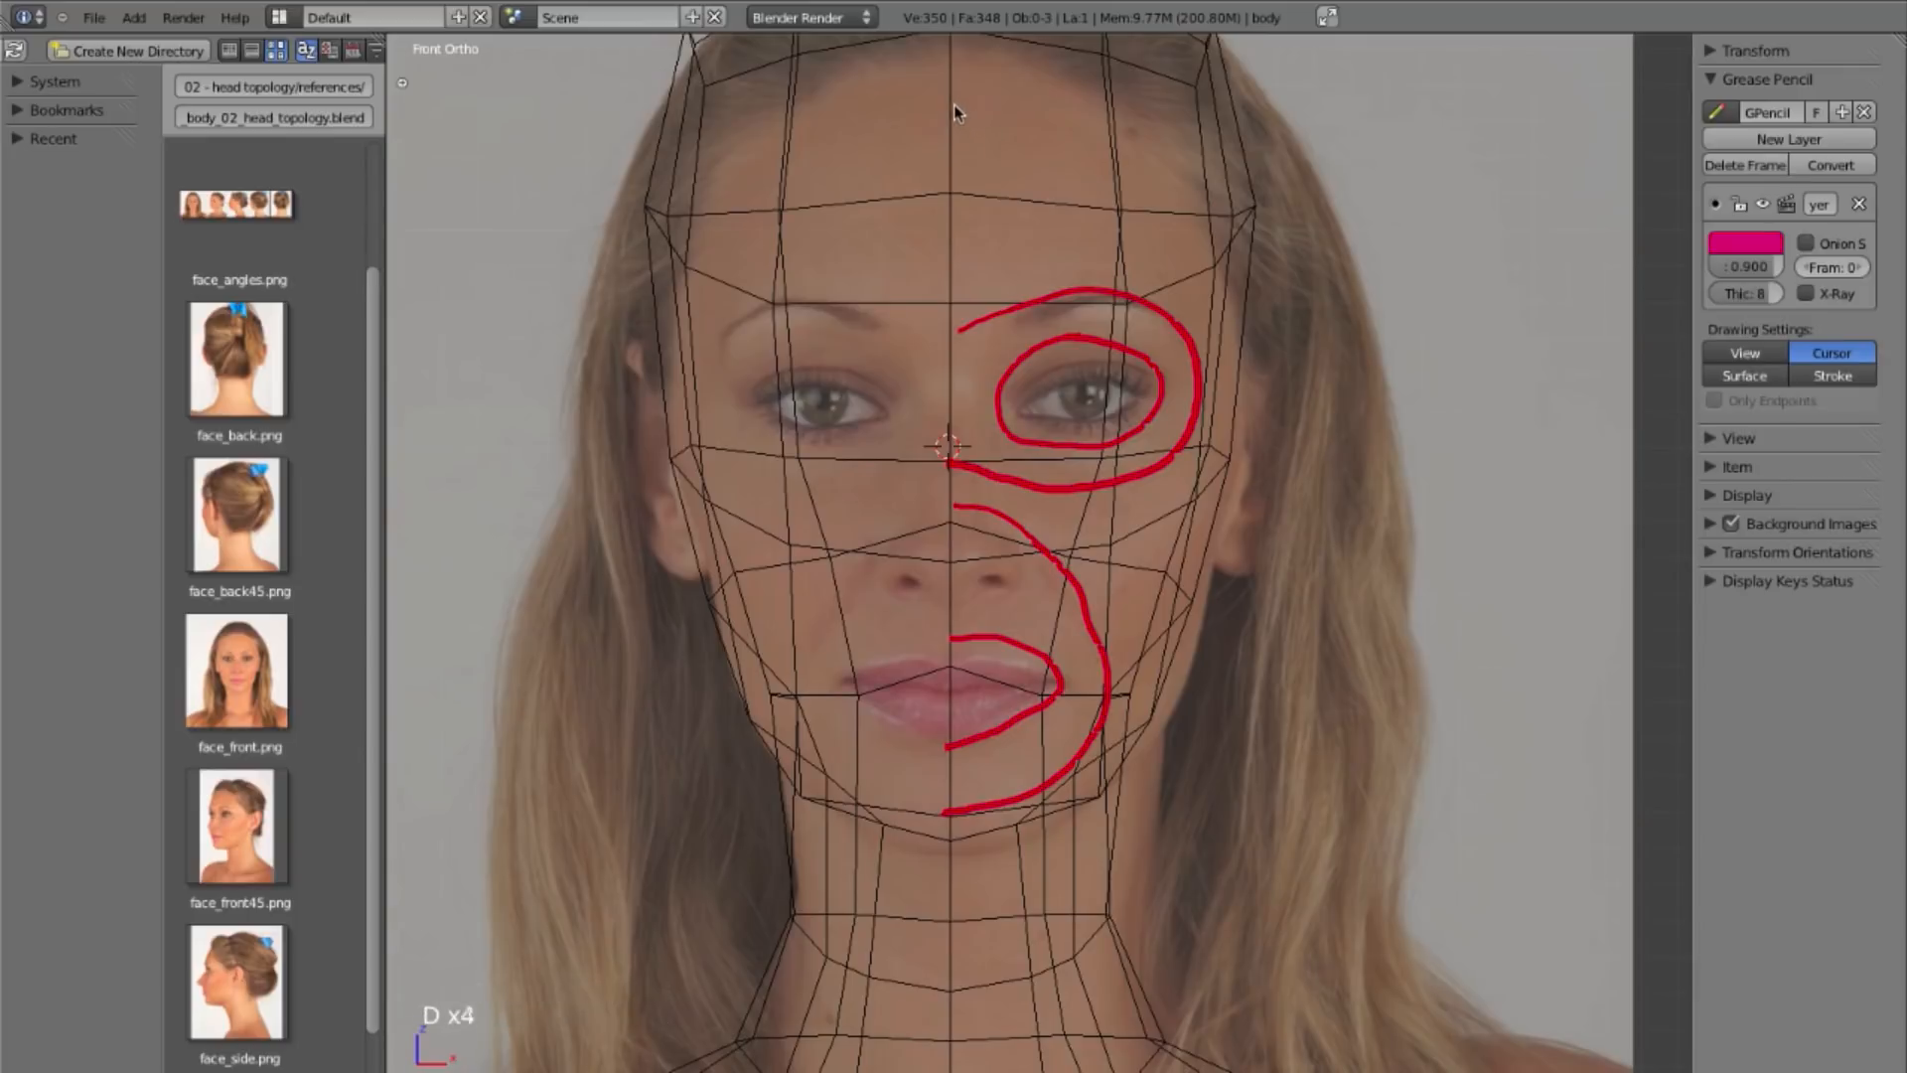
mouse_move(951, 98)
left_mouse_down()
mouse_move(1043, 115)
mouse_move(1214, 235)
mouse_move(1236, 380)
mouse_move(1166, 737)
mouse_move(1114, 794)
mouse_move(968, 865)
left_mouse_up()
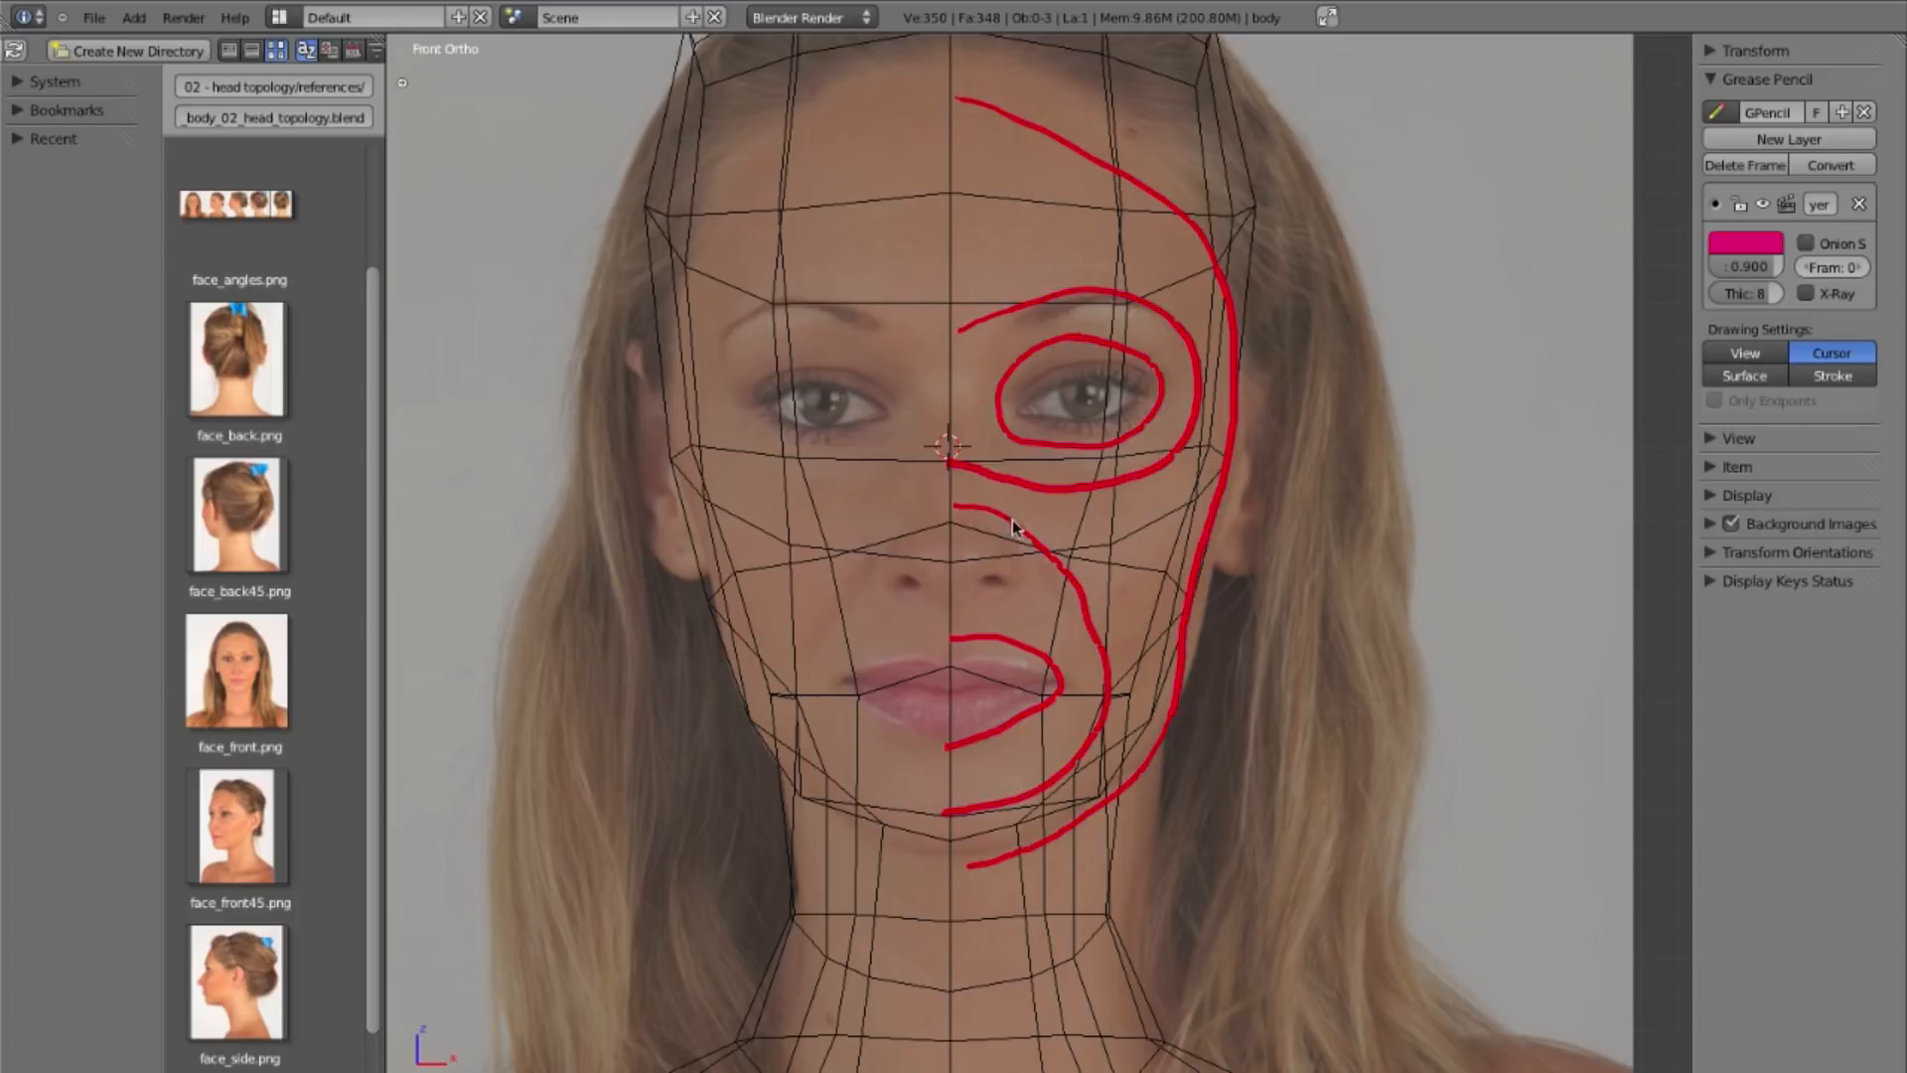
Step: Sketch an intermediate loop from the mid forehead around the eye loop to the cheek, erasing and redrawing the crossing parts of the neighbouring lines
key("d")
mouse_move(1043, 534)
left_mouse_down()
mouse_move(1164, 511)
mouse_move(1204, 440)
mouse_move(1209, 352)
left_mouse_up()
mouse_move(1234, 362)
right_mouse_down()
mouse_move(1207, 476)
mouse_move(1189, 367)
right_mouse_up()
left_click(1193, 363)
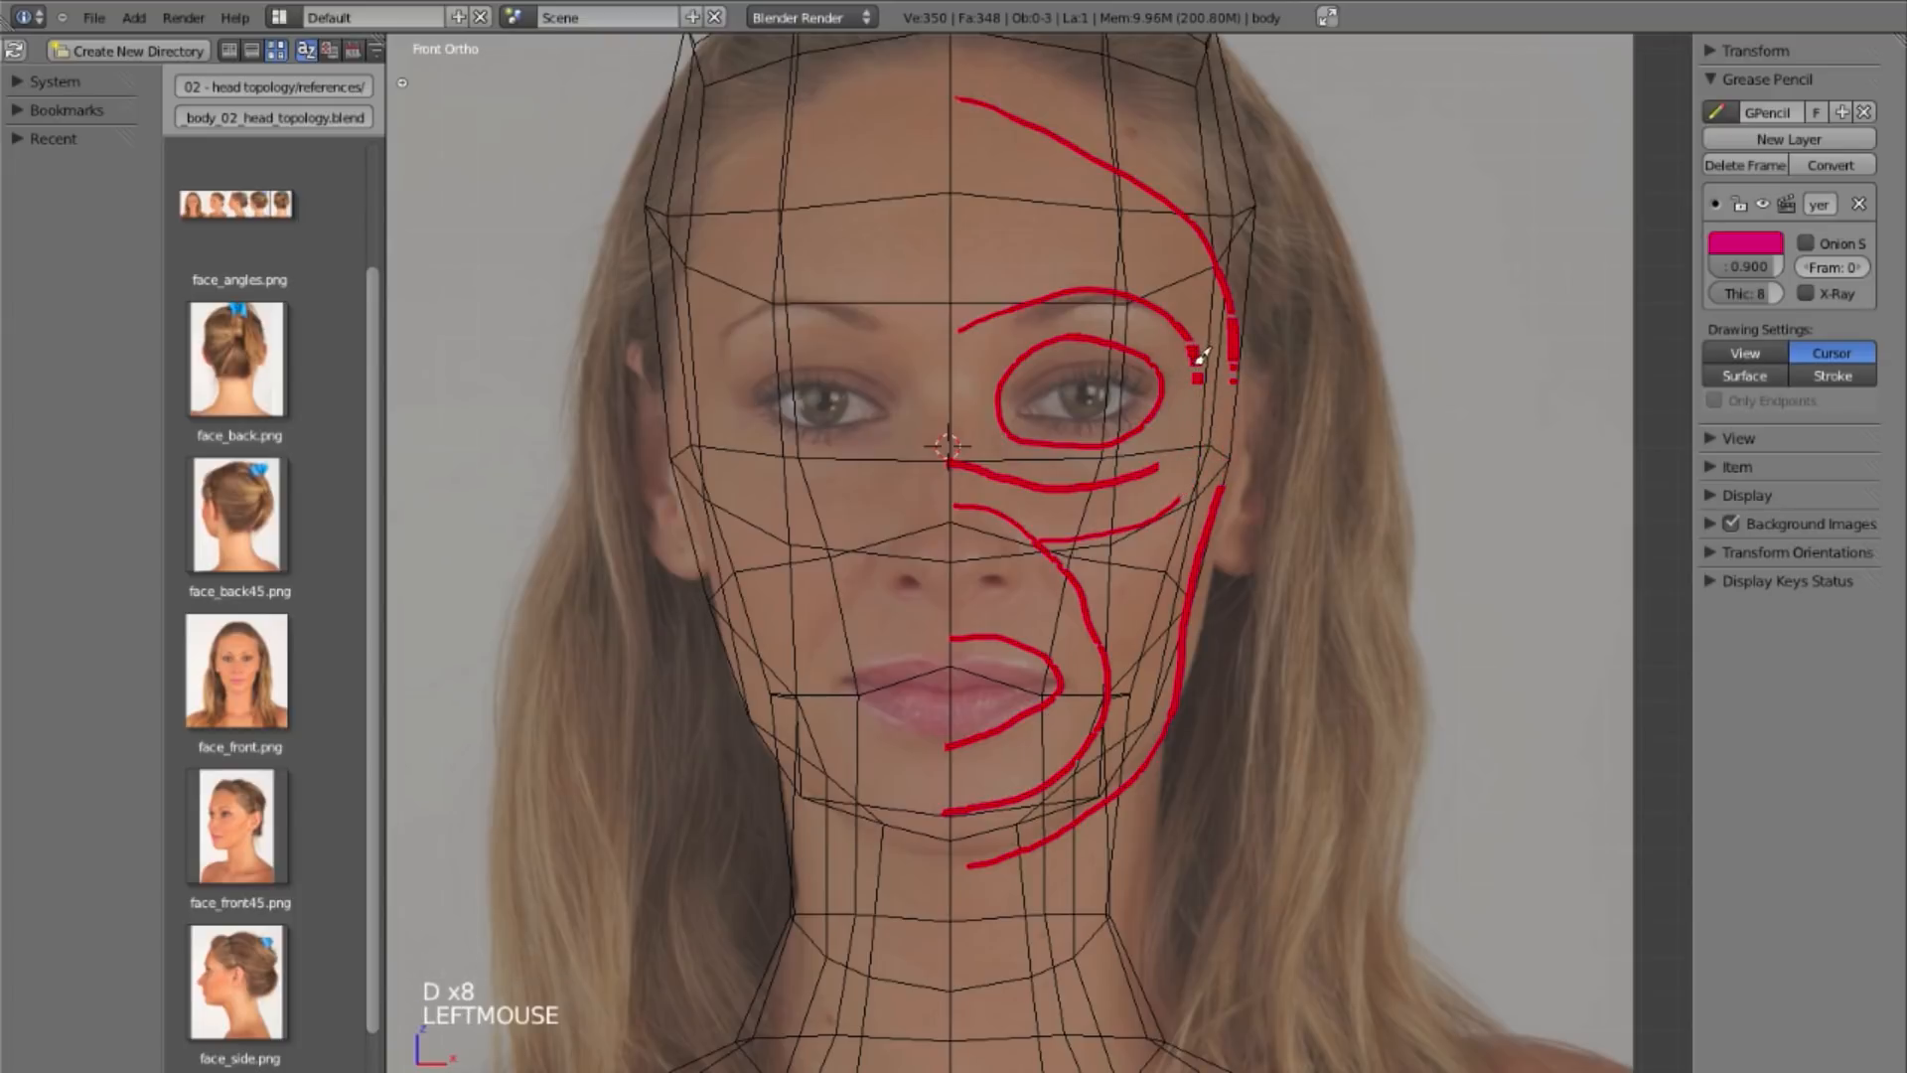
left_click(1237, 355)
left_click_drag(1239, 360, 1217, 486)
left_click(956, 211)
mouse_move(976, 209)
left_mouse_down()
mouse_move(1149, 247)
mouse_move(1209, 289)
mouse_move(1208, 430)
mouse_move(1166, 515)
left_mouse_up()
Step: Sketch short cross strokes between the eye loops and along the cheek band to mark the face divisions
key("d")
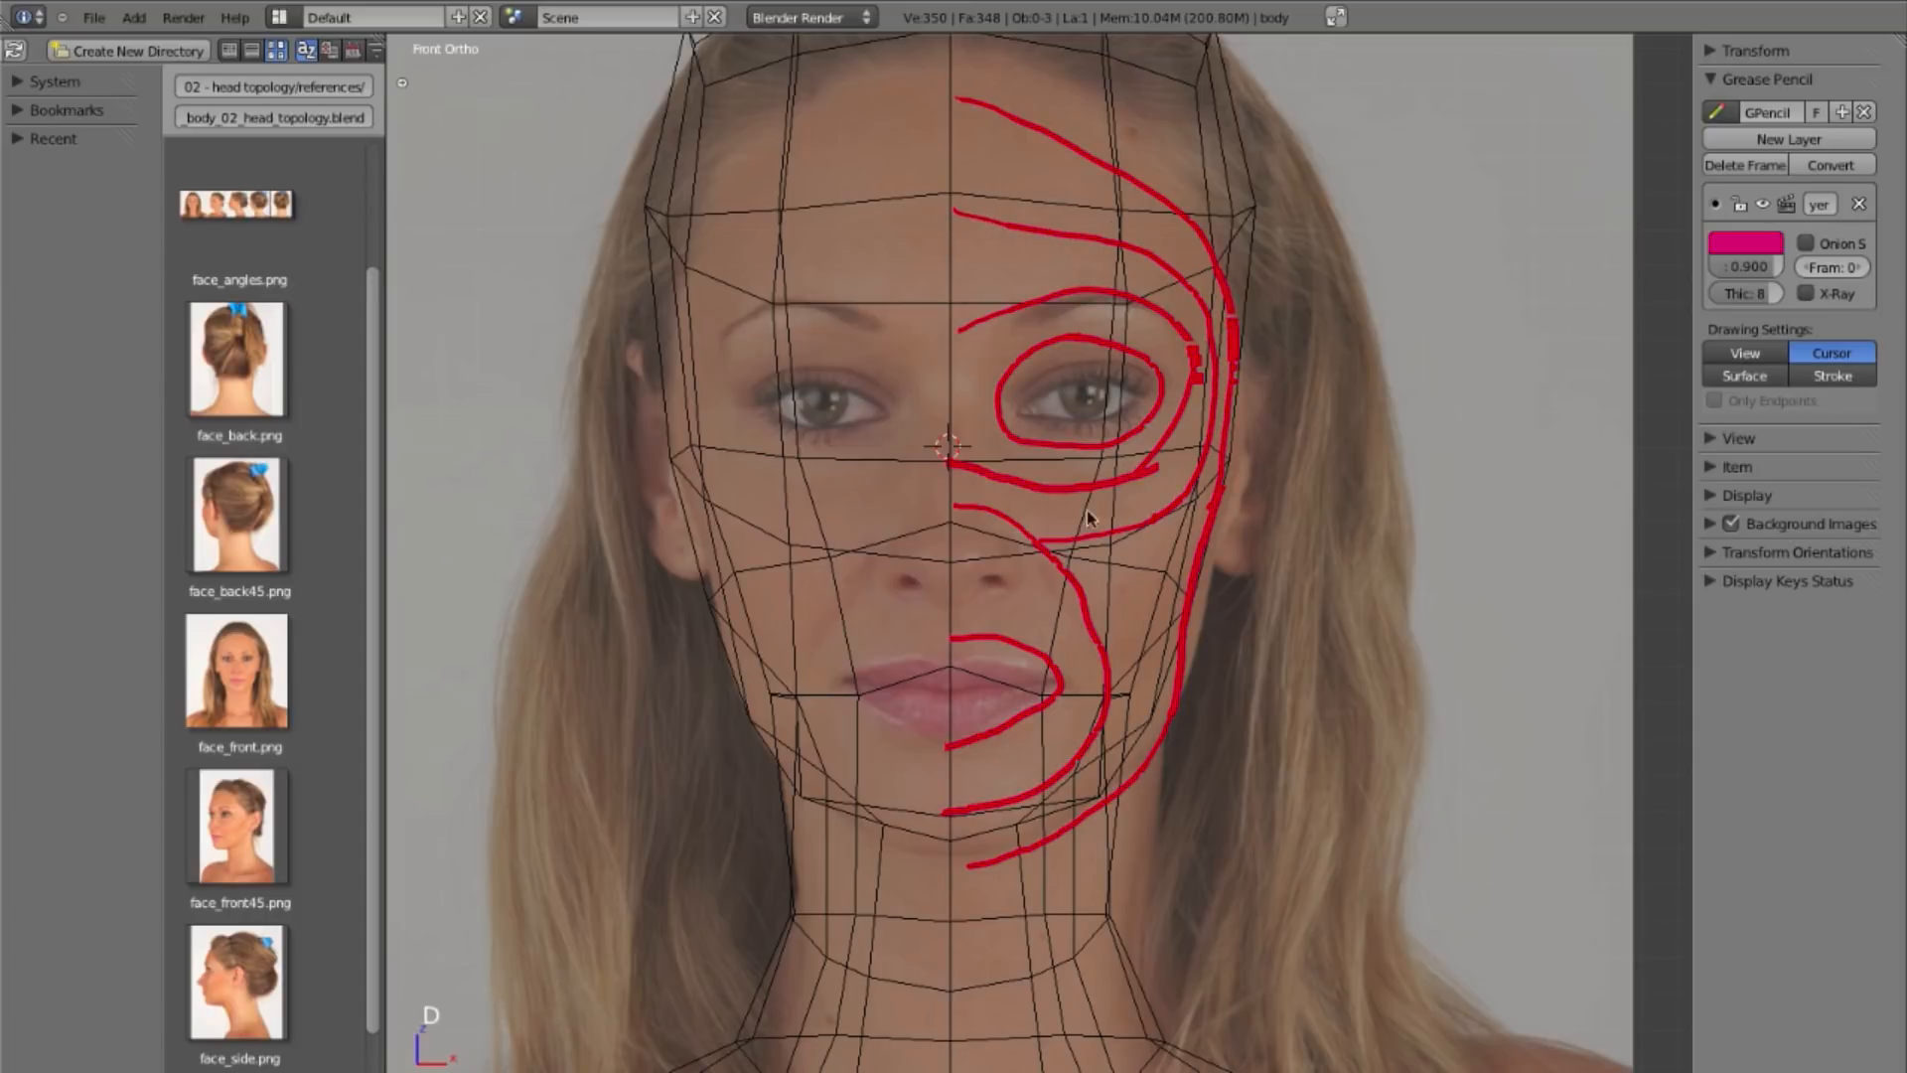
mouse_move(1048, 503)
left_mouse_down()
mouse_move(1044, 527)
mouse_move(968, 506)
left_mouse_up()
mouse_move(1100, 493)
left_mouse_down()
mouse_move(1106, 522)
mouse_move(1193, 466)
left_mouse_up()
left_click_drag(1210, 402, 1190, 398)
mouse_move(1183, 331)
left_mouse_down()
mouse_move(1156, 362)
mouse_move(1097, 338)
left_mouse_up()
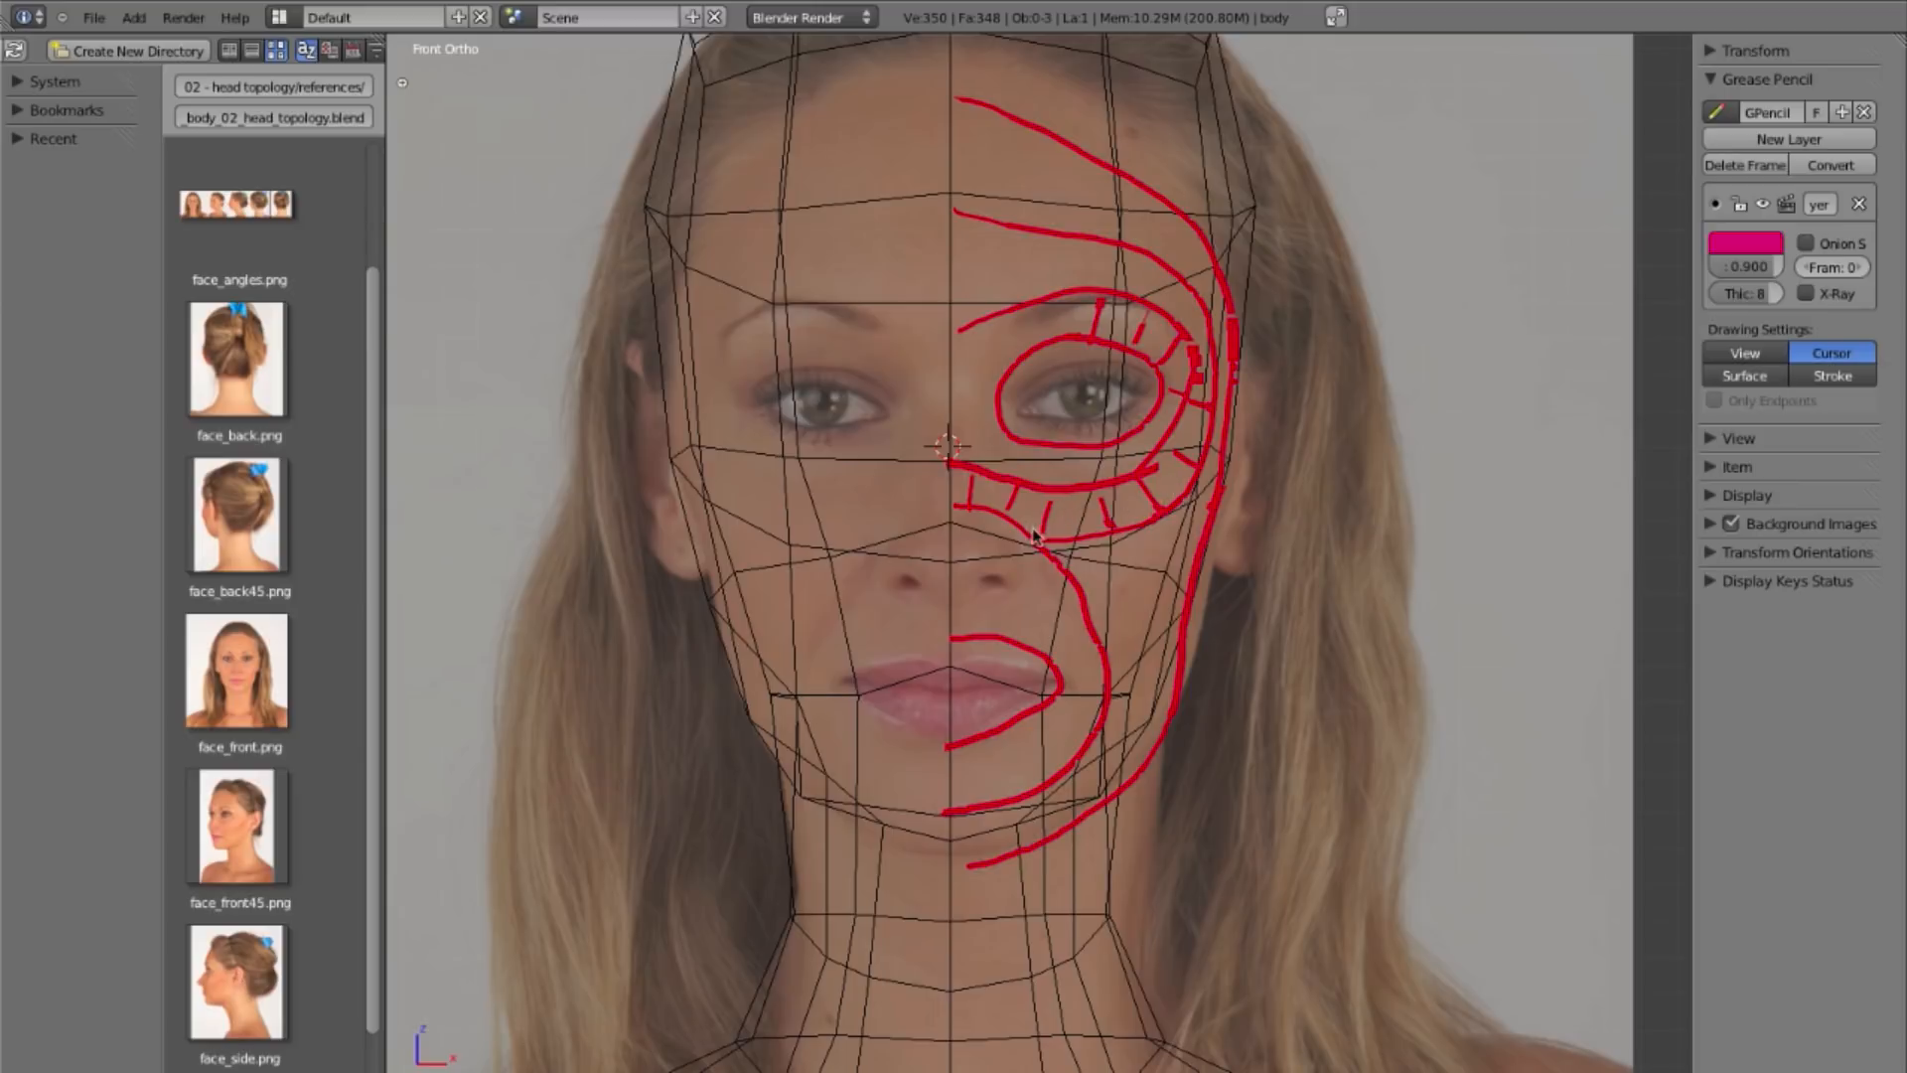
key("d")
key("d")
key("d")
key("d")
left_click_drag(1100, 484, 1114, 517)
Step: Erase the cross strokes around the eye and redraw the damaged sections of the eye and cheek loops
mouse_move(1098, 306)
right_mouse_down()
mouse_move(1167, 337)
mouse_move(1181, 437)
mouse_move(1102, 521)
mouse_move(959, 497)
right_mouse_up()
key("d")
key("d")
key("d")
key("d")
key("d")
key("d")
key("d")
key("d")
key("d")
mouse_move(956, 505)
left_mouse_down()
mouse_move(1043, 544)
mouse_move(1128, 515)
mouse_move(1183, 425)
mouse_move(1200, 370)
mouse_move(1158, 311)
mouse_move(1082, 291)
left_mouse_up()
key("d")
key("d")
key("d")
key("d")
key("d")
key("d")
key("d")
key("d")
key("d")
key("d")
key("d")
key("d")
key("d")
key("d")
key("d")
key("d")
key("d")
key("d")
mouse_move(1132, 350)
left_mouse_down()
mouse_move(1158, 397)
mouse_move(1106, 449)
left_mouse_up()
key("d")
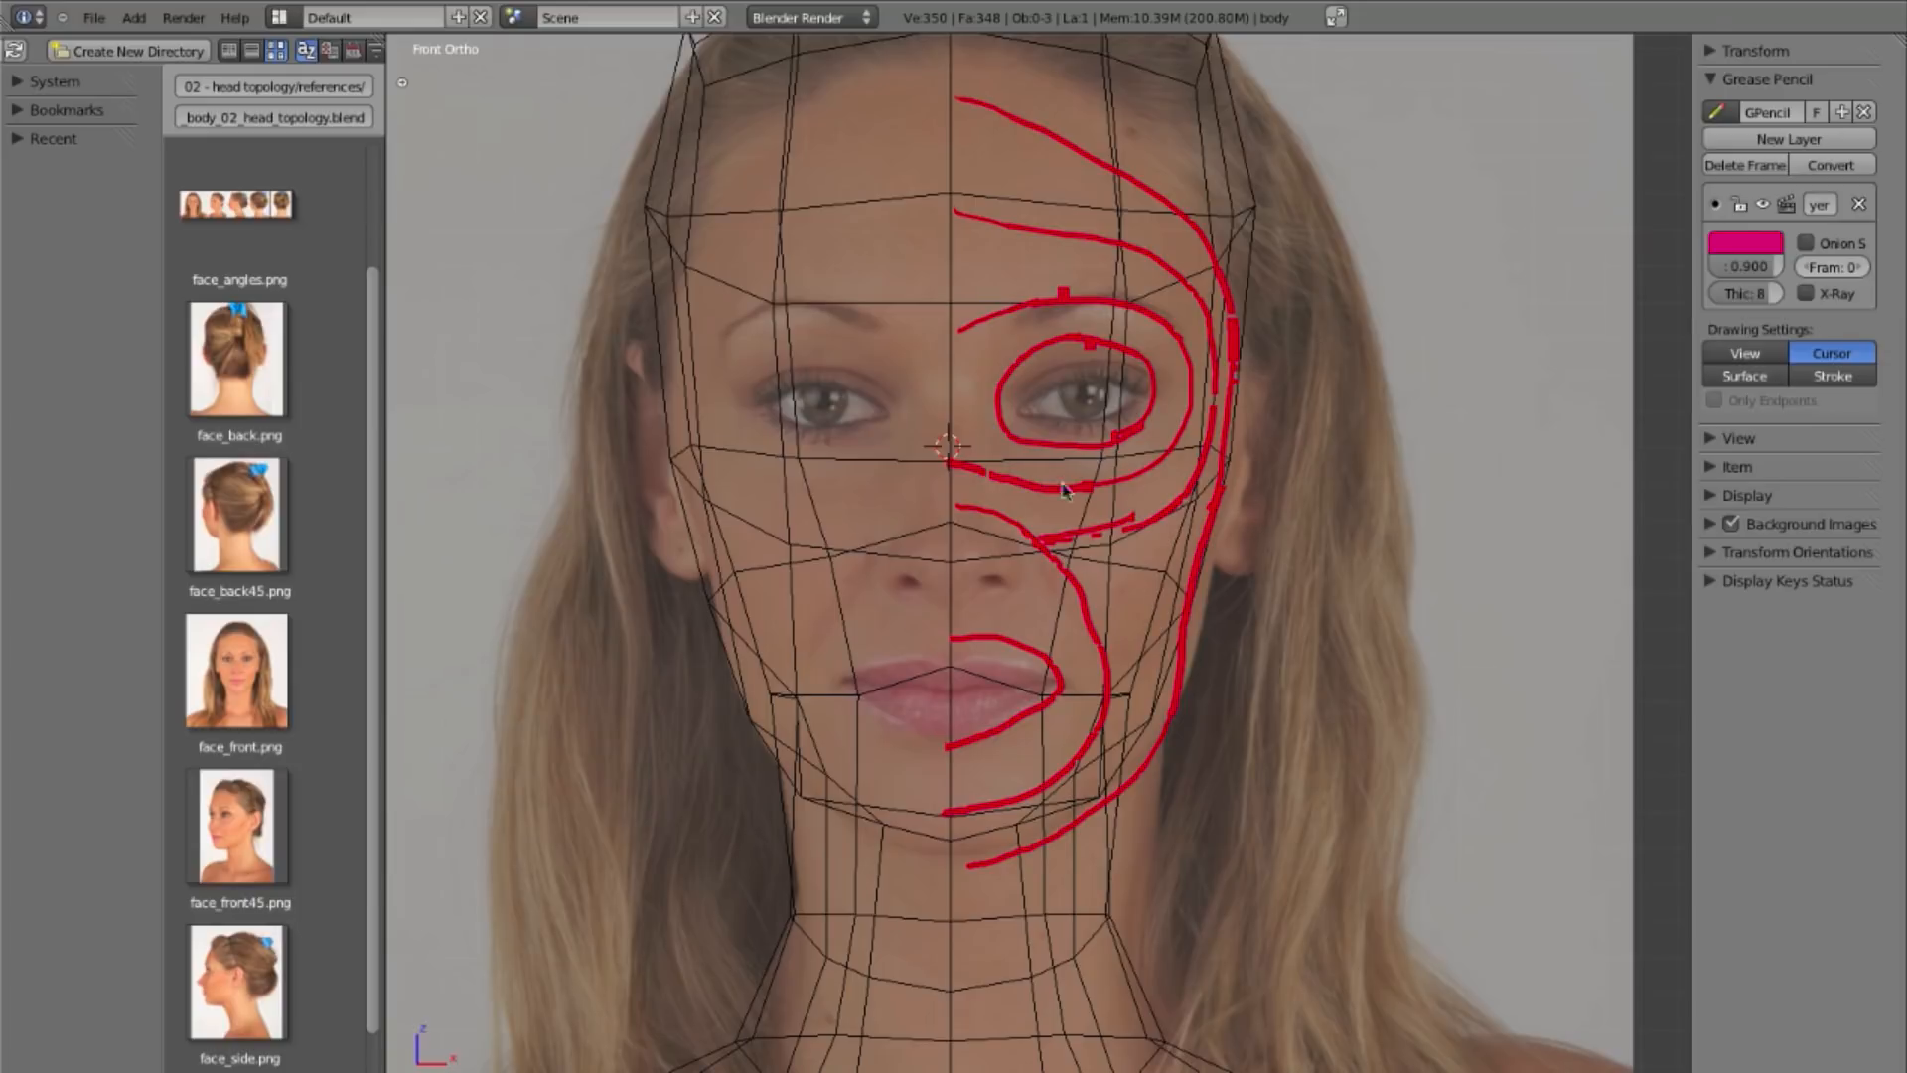
Step: Sketch a half loop around the nose from the nose bridge past the nostril to beneath the nose
key("d")
key("d")
key("d")
key("d")
key("d")
key("d")
key("d")
key("d")
key("d")
key("d")
key("d")
key("d")
left_click(967, 507)
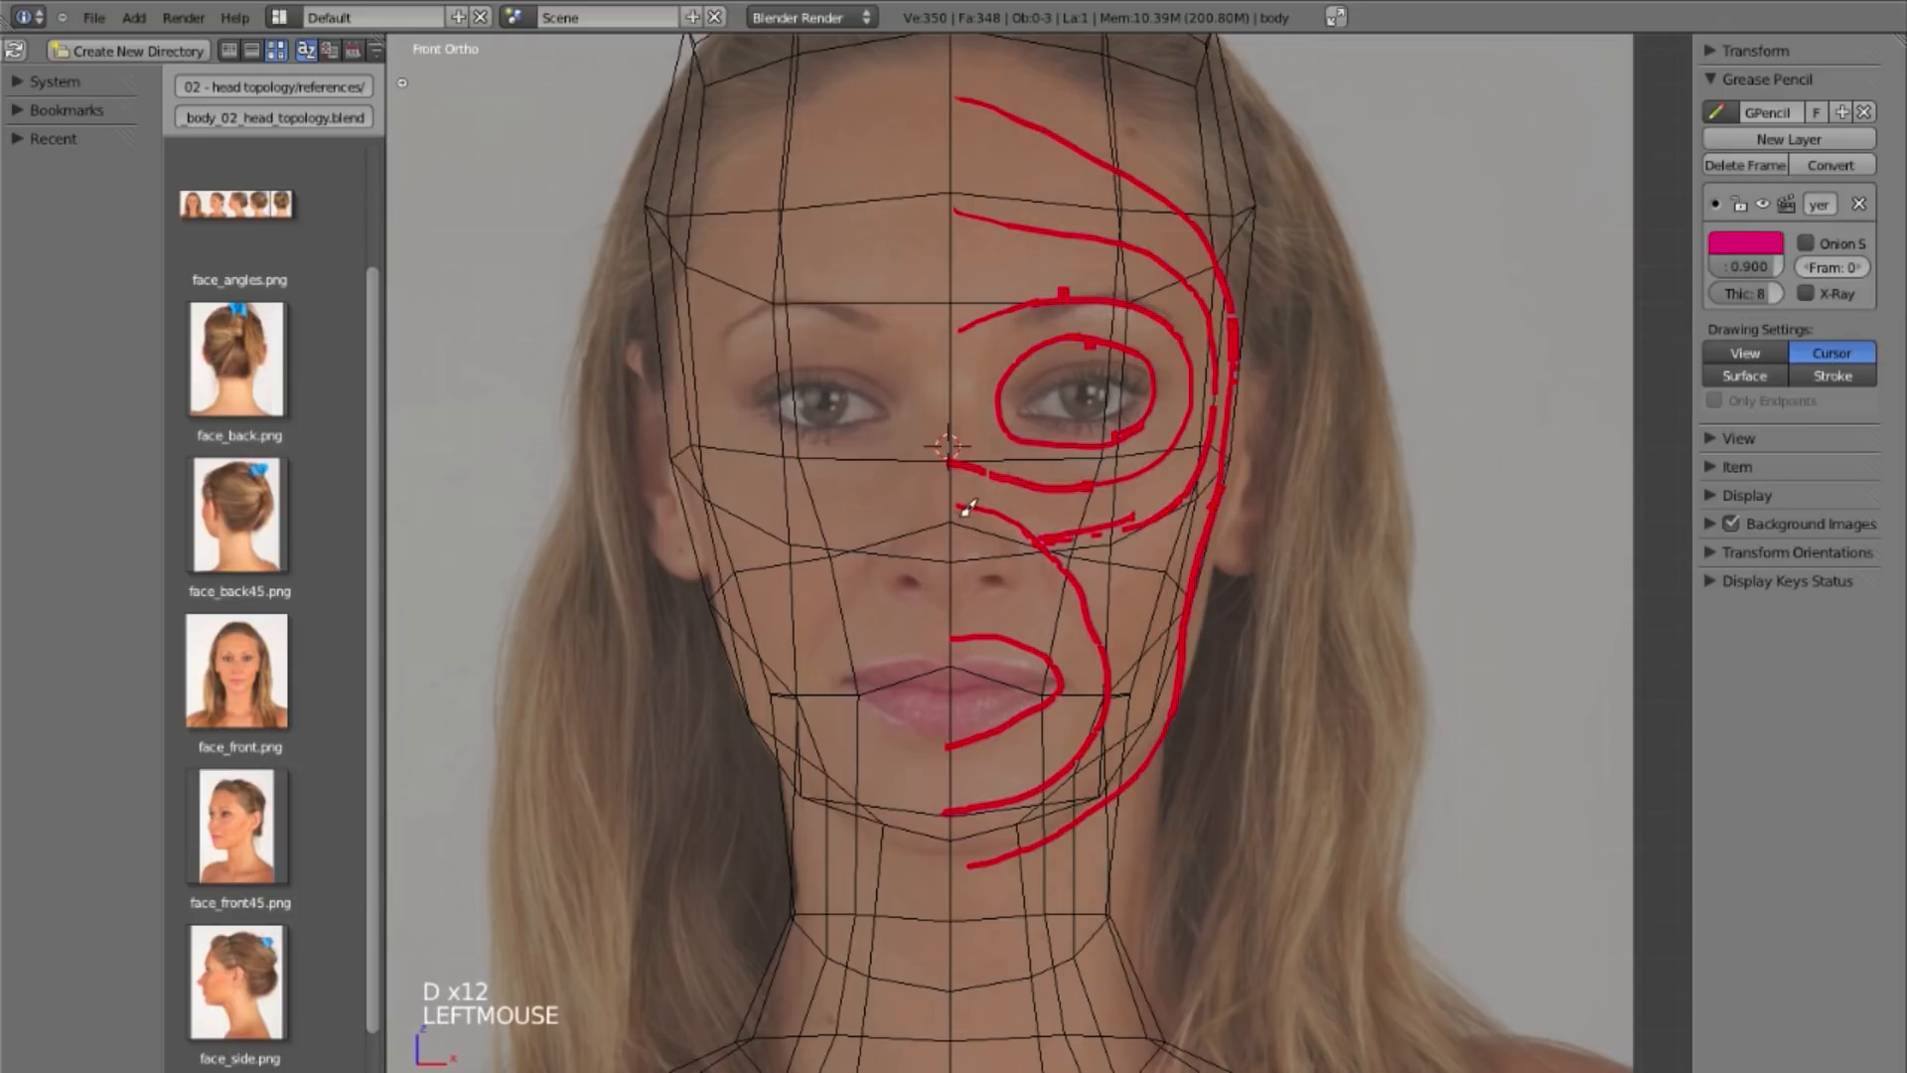
mouse_move(1005, 516)
left_mouse_down()
mouse_move(1038, 546)
mouse_move(1026, 584)
mouse_move(939, 614)
left_mouse_up()
key("d")
key("d")
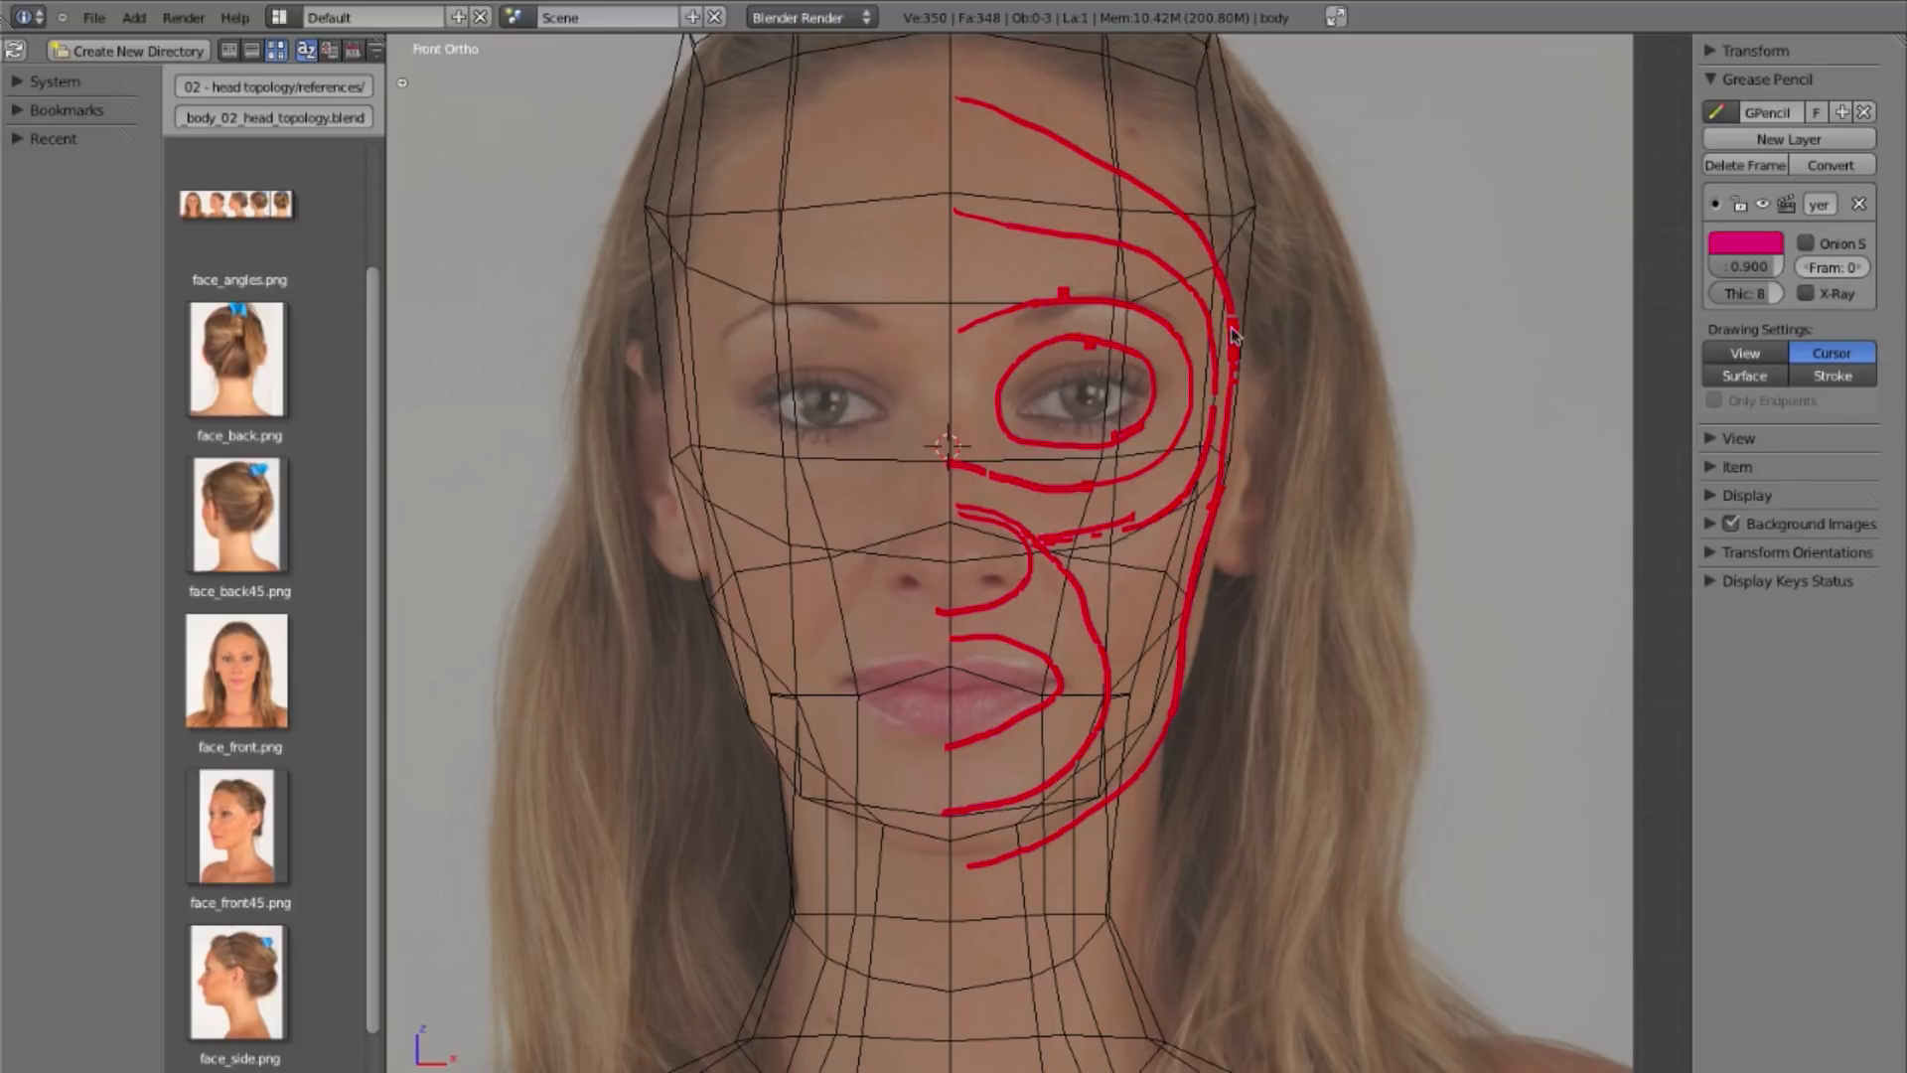
mouse_move(1362, 674)
middle_mouse_down("shift")
mouse_move(1473, 579)
mouse_move(1440, 581)
middle_mouse_up("shift")
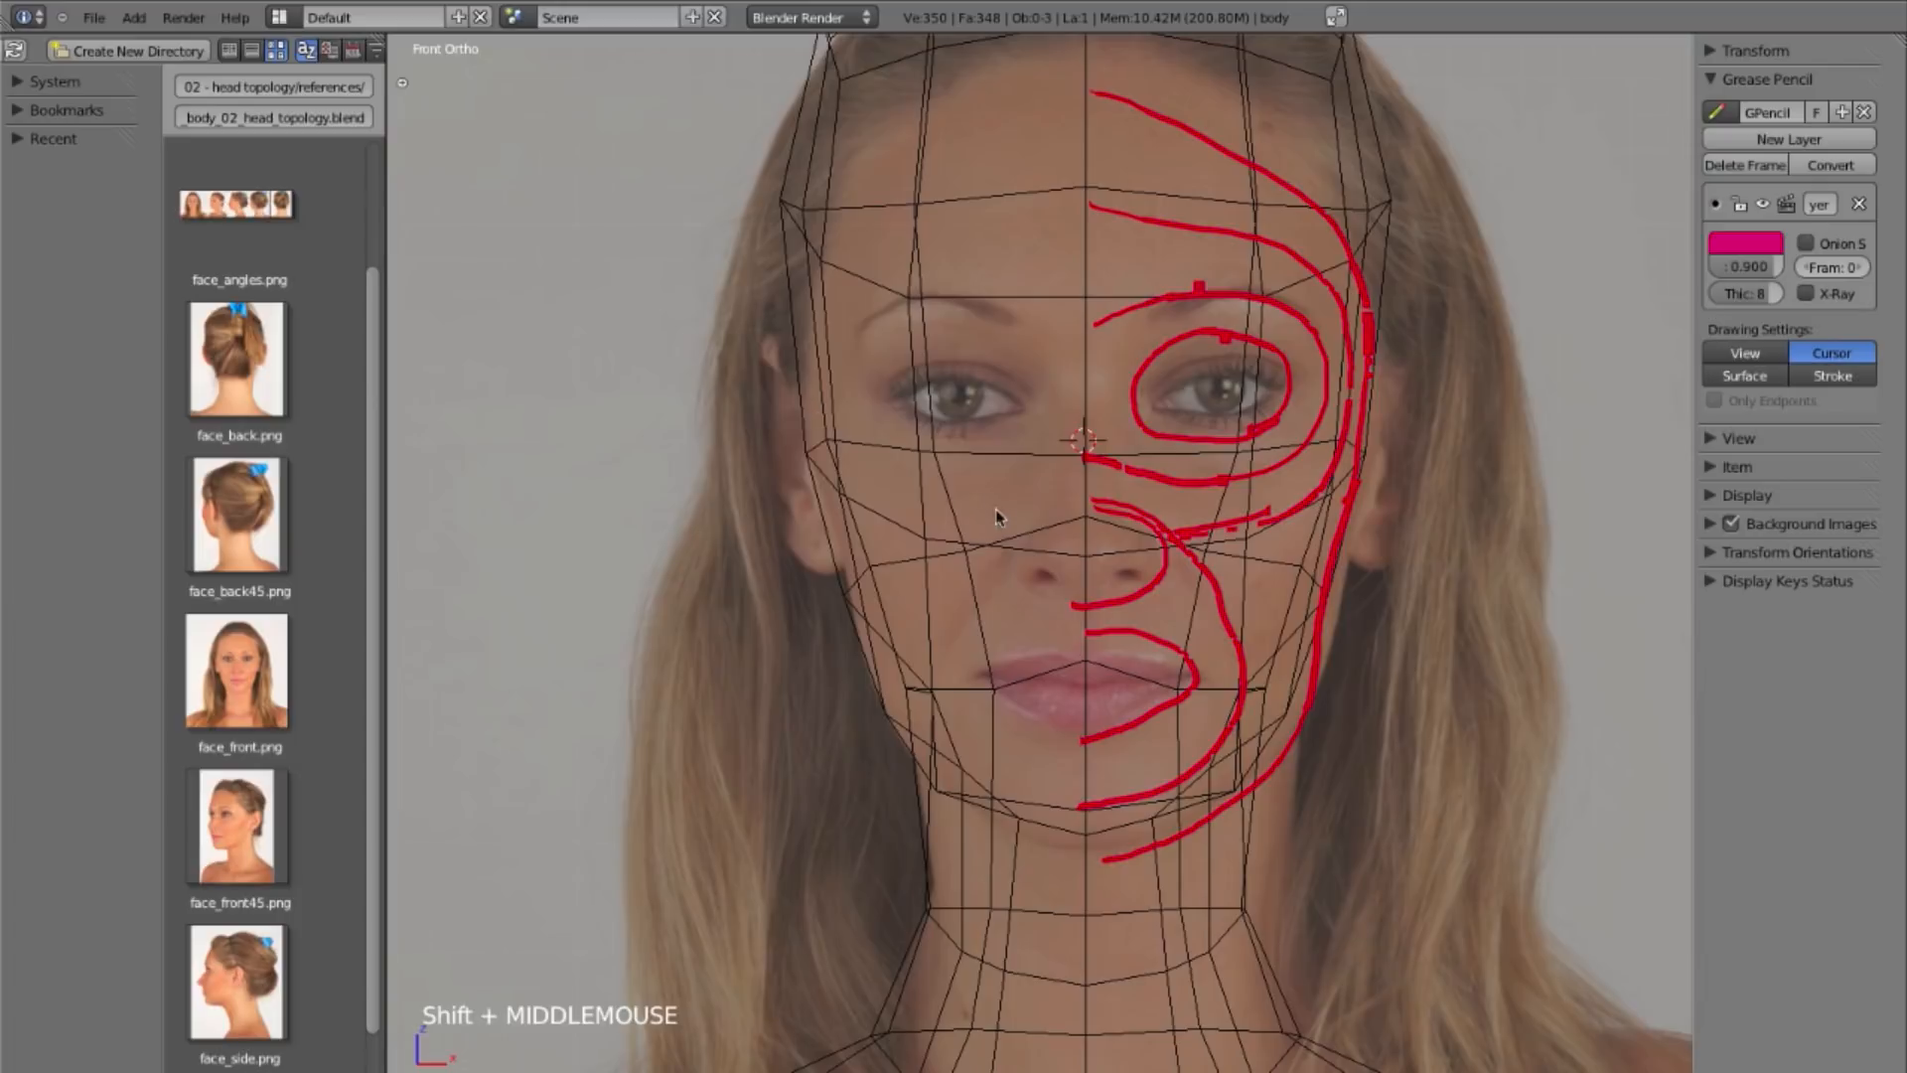
right_click(969, 558)
key("Tab")
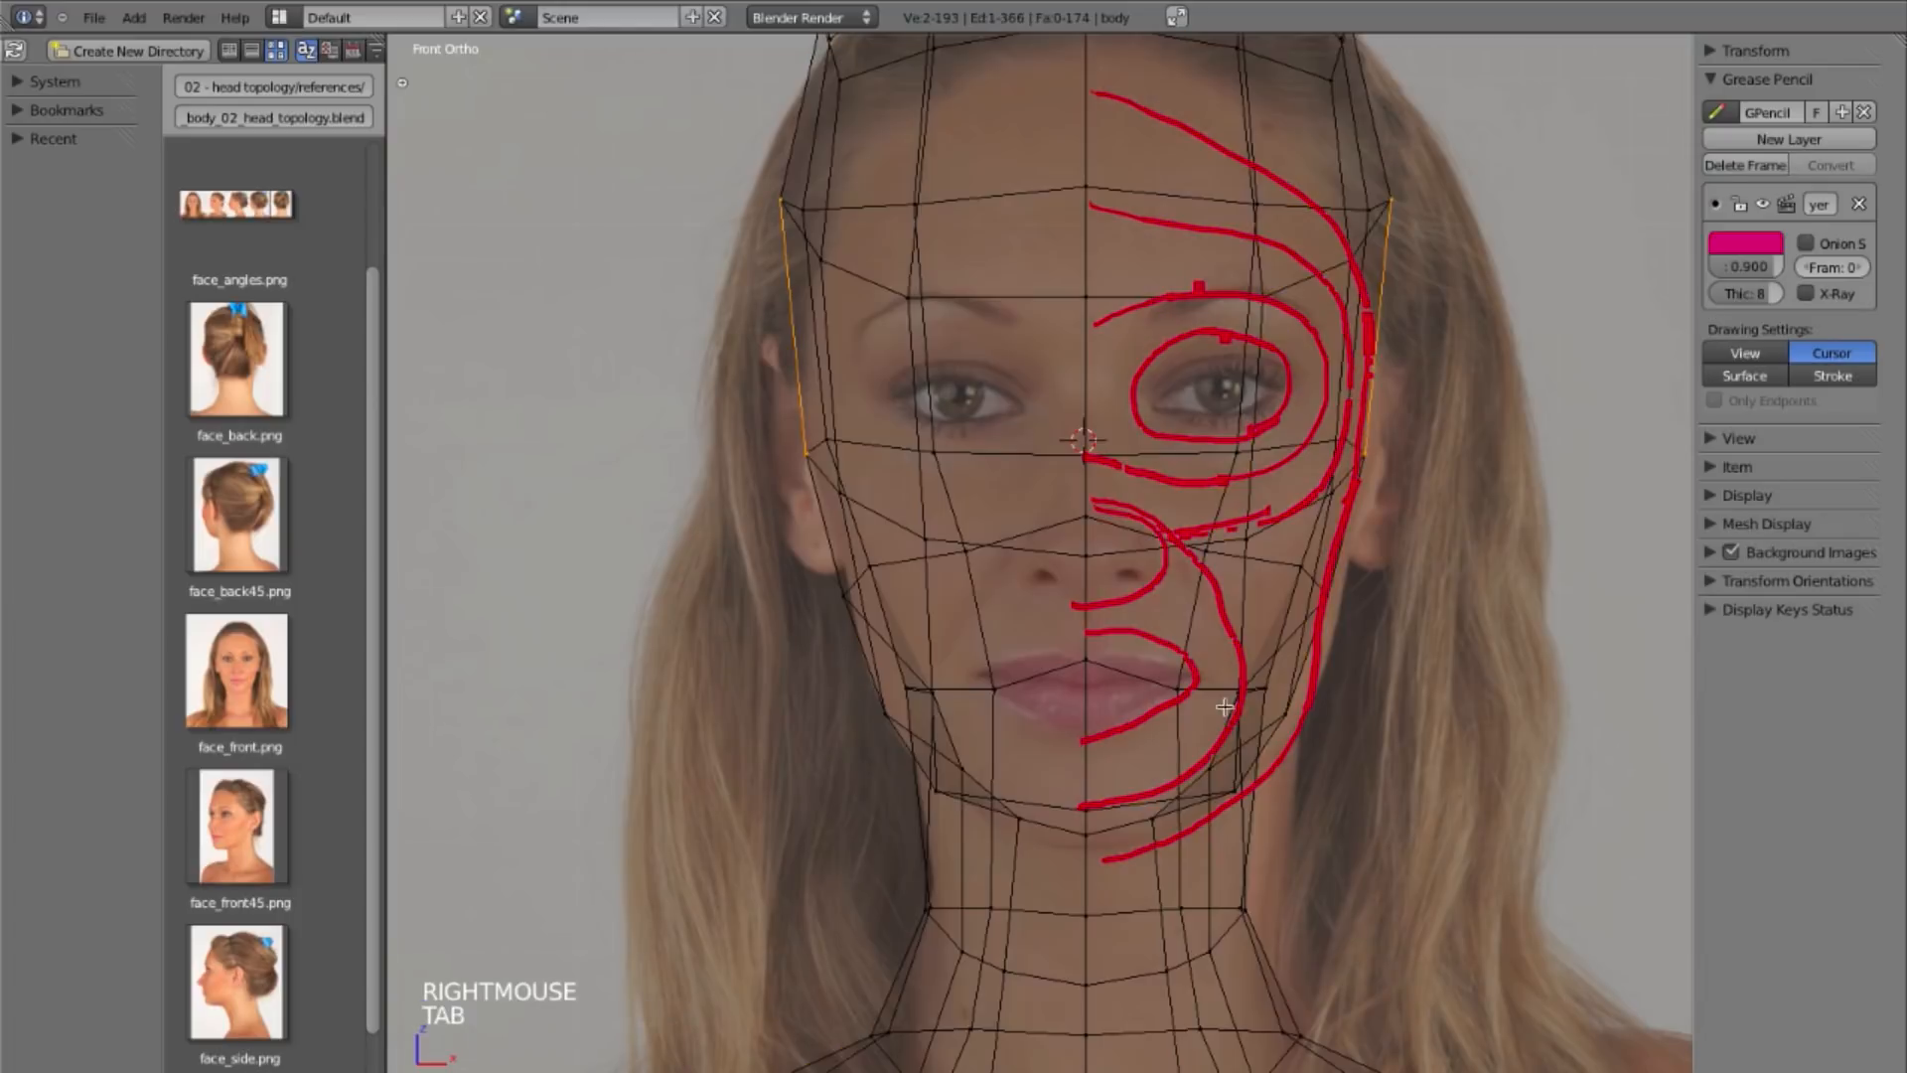
key("KP_3")
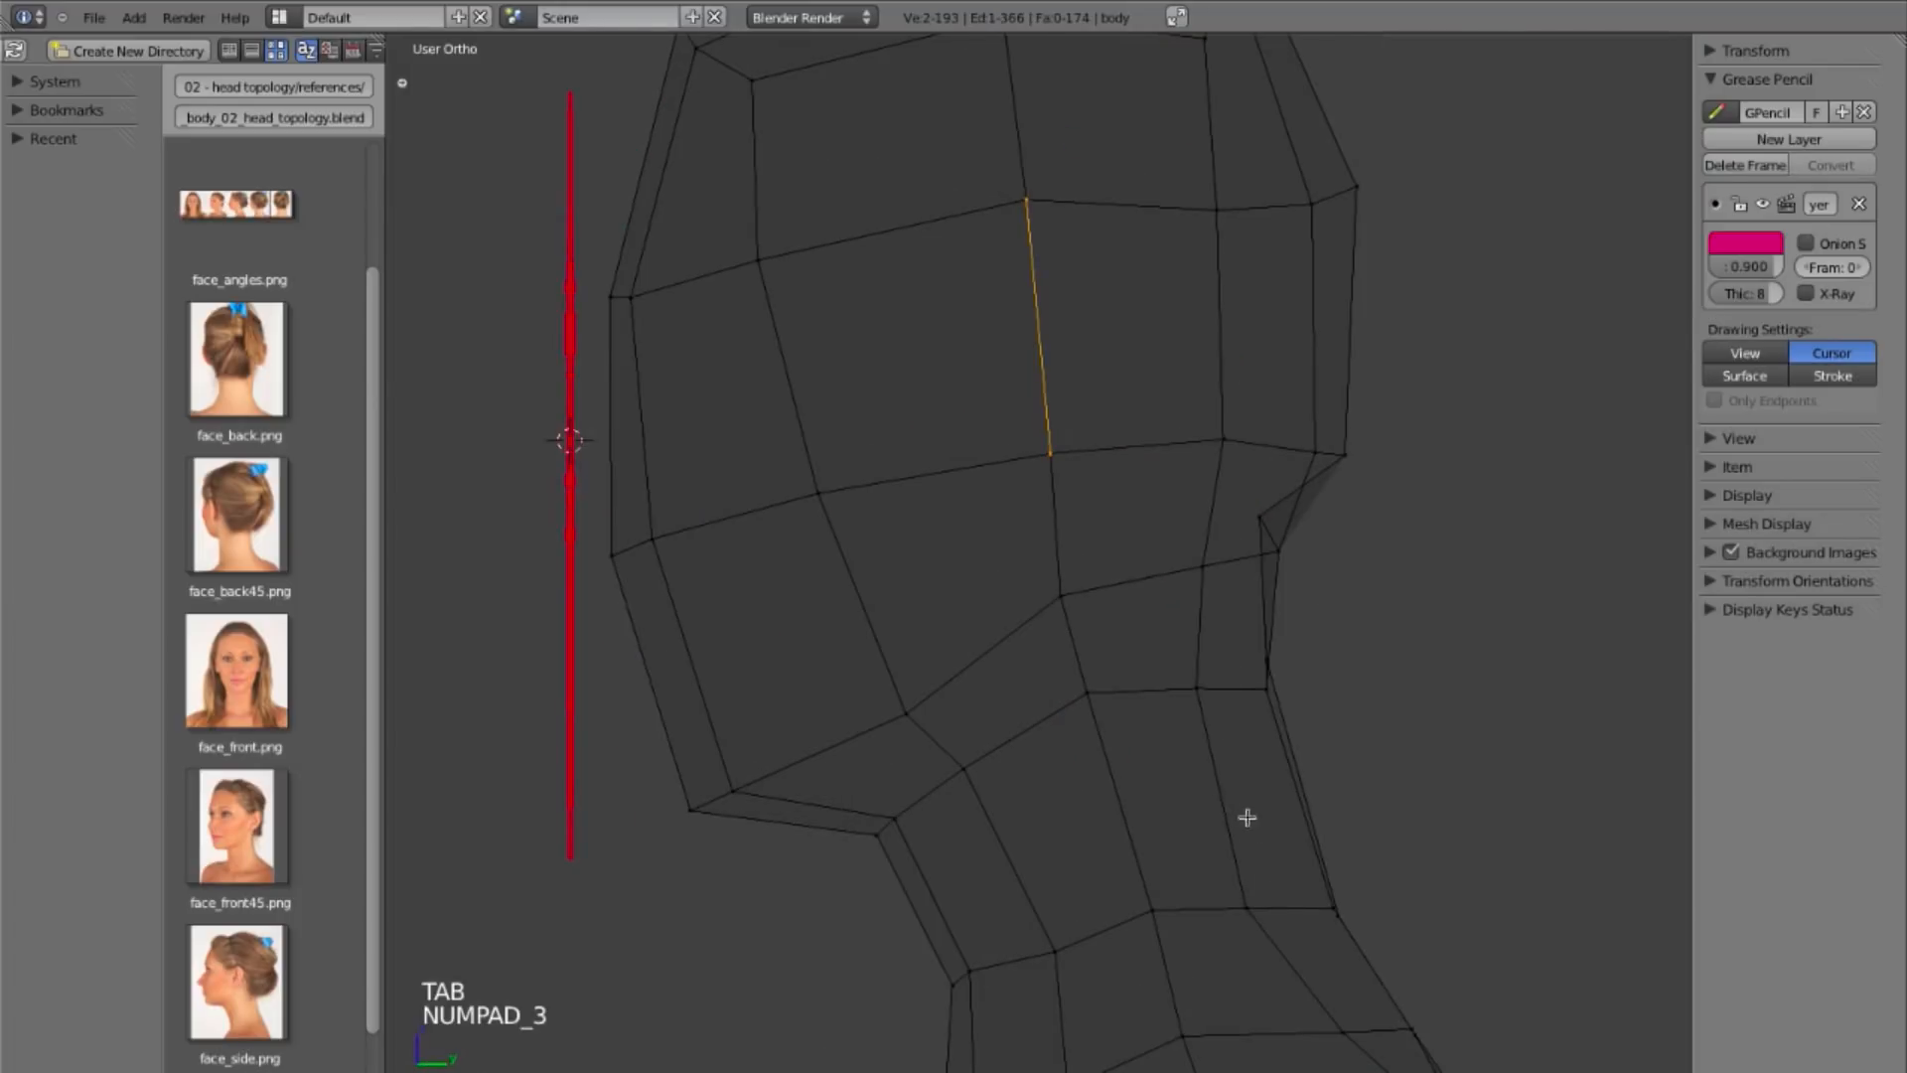
key("z")
middle_click_drag(1241, 772, 1224, 755, "ctrl")
key("KP_1")
key("z")
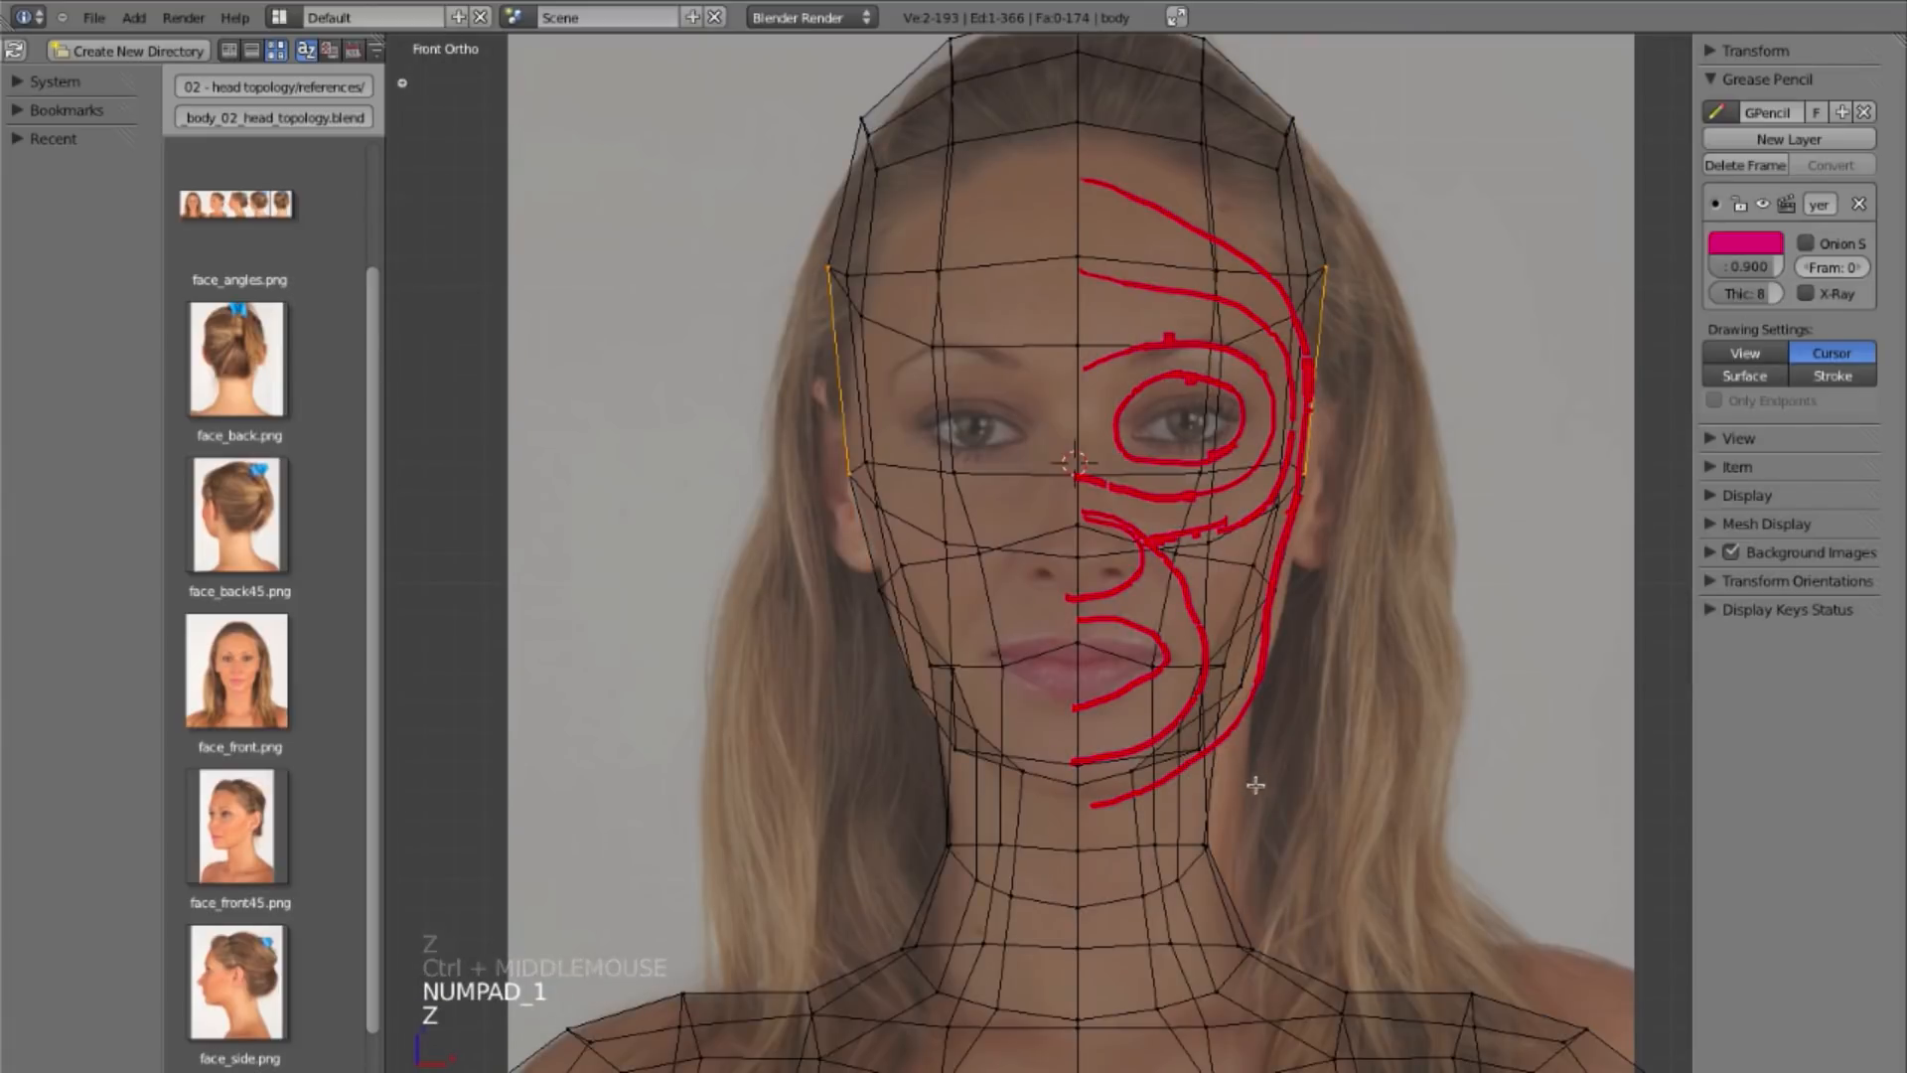
key("a")
key("Tab")
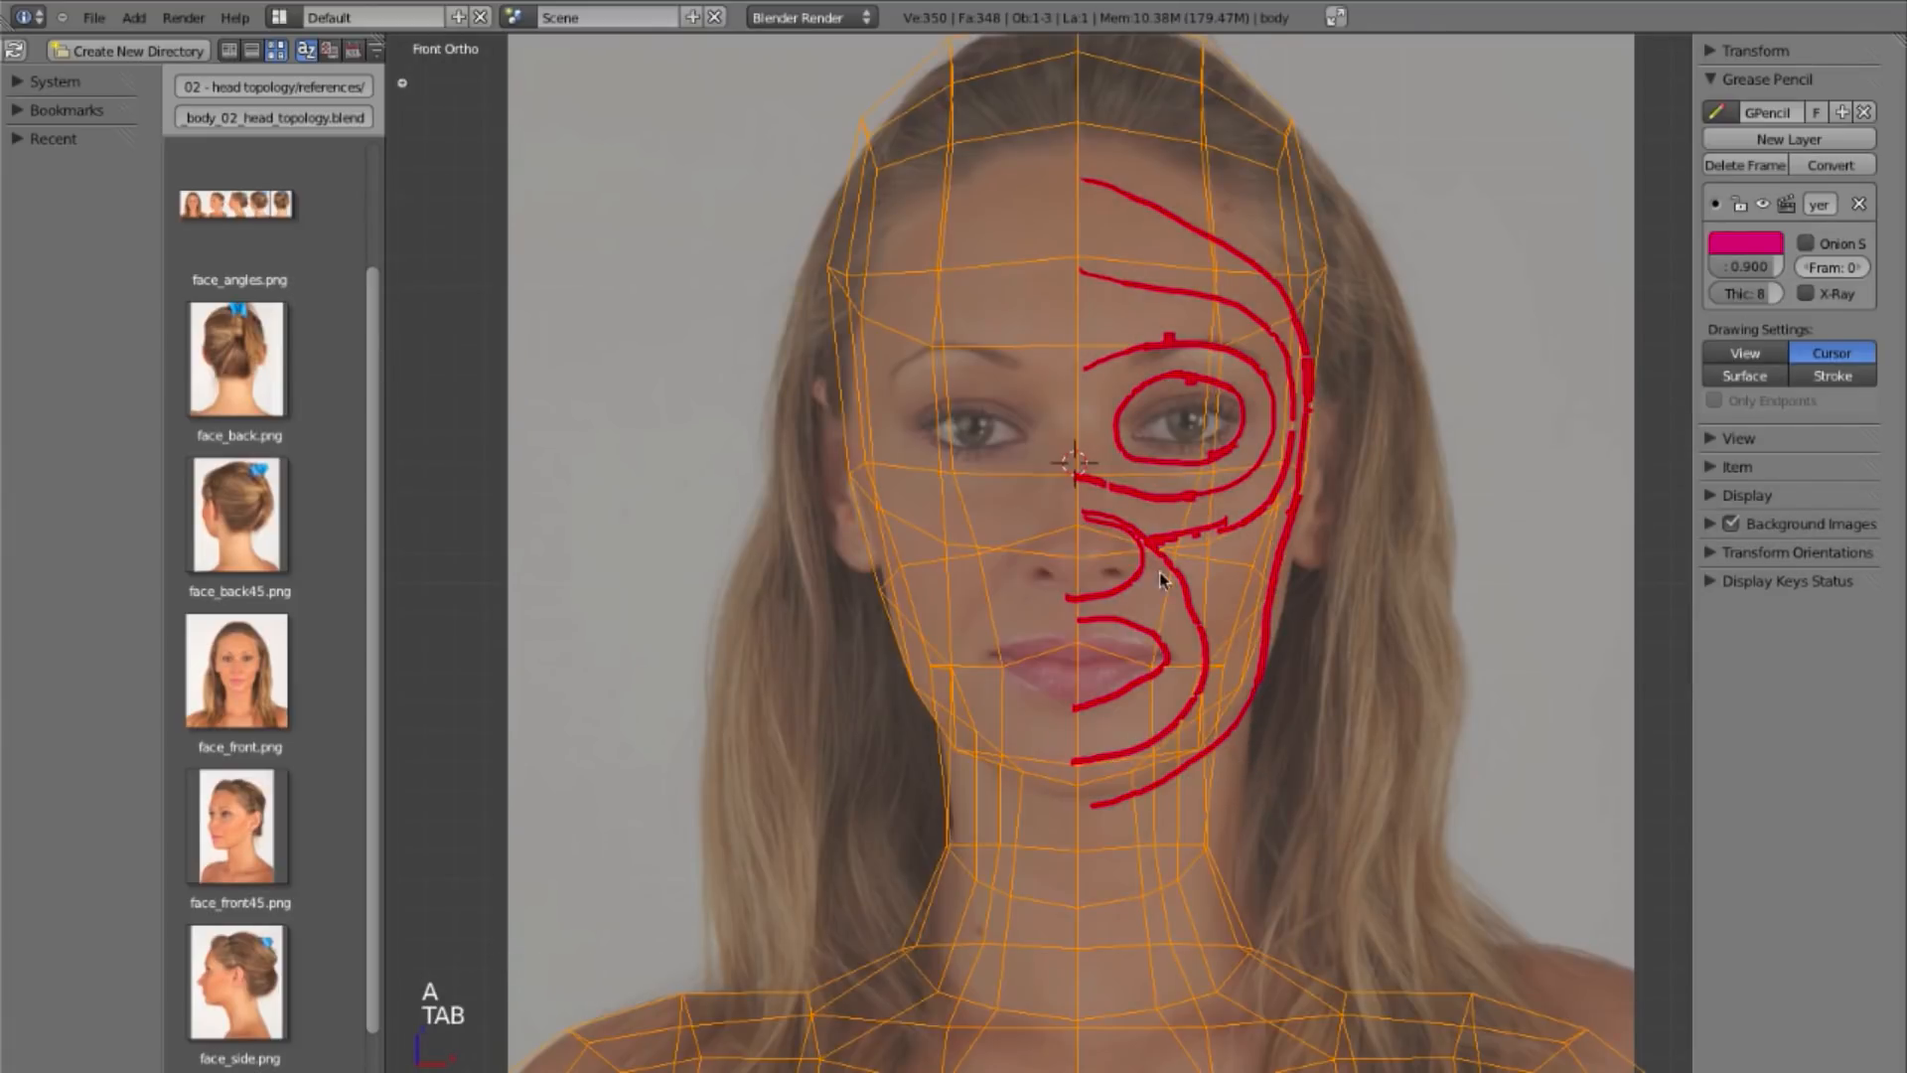
key("a")
key("a")
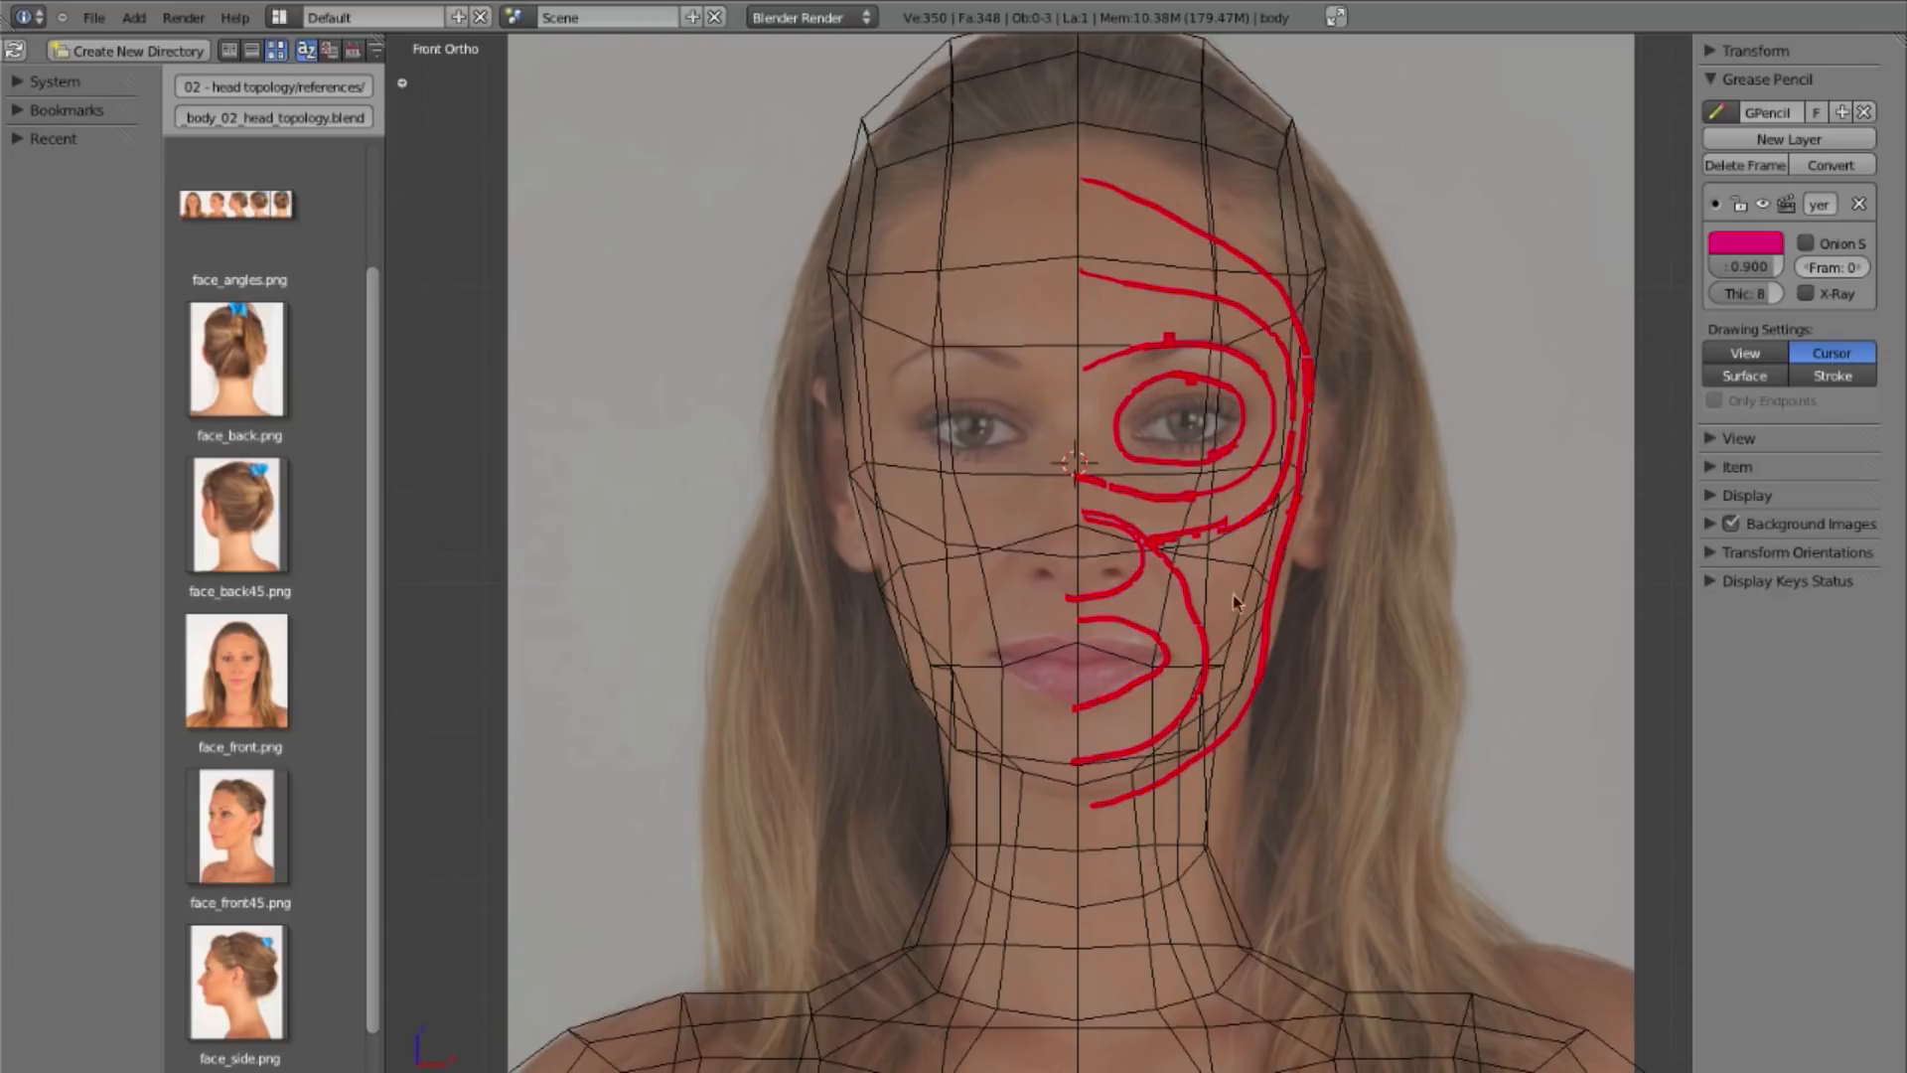
Step: Add a cube mesh at the 3D cursor and enter Edit Mode on it
key("shift+a")
mouse_move(1271, 581)
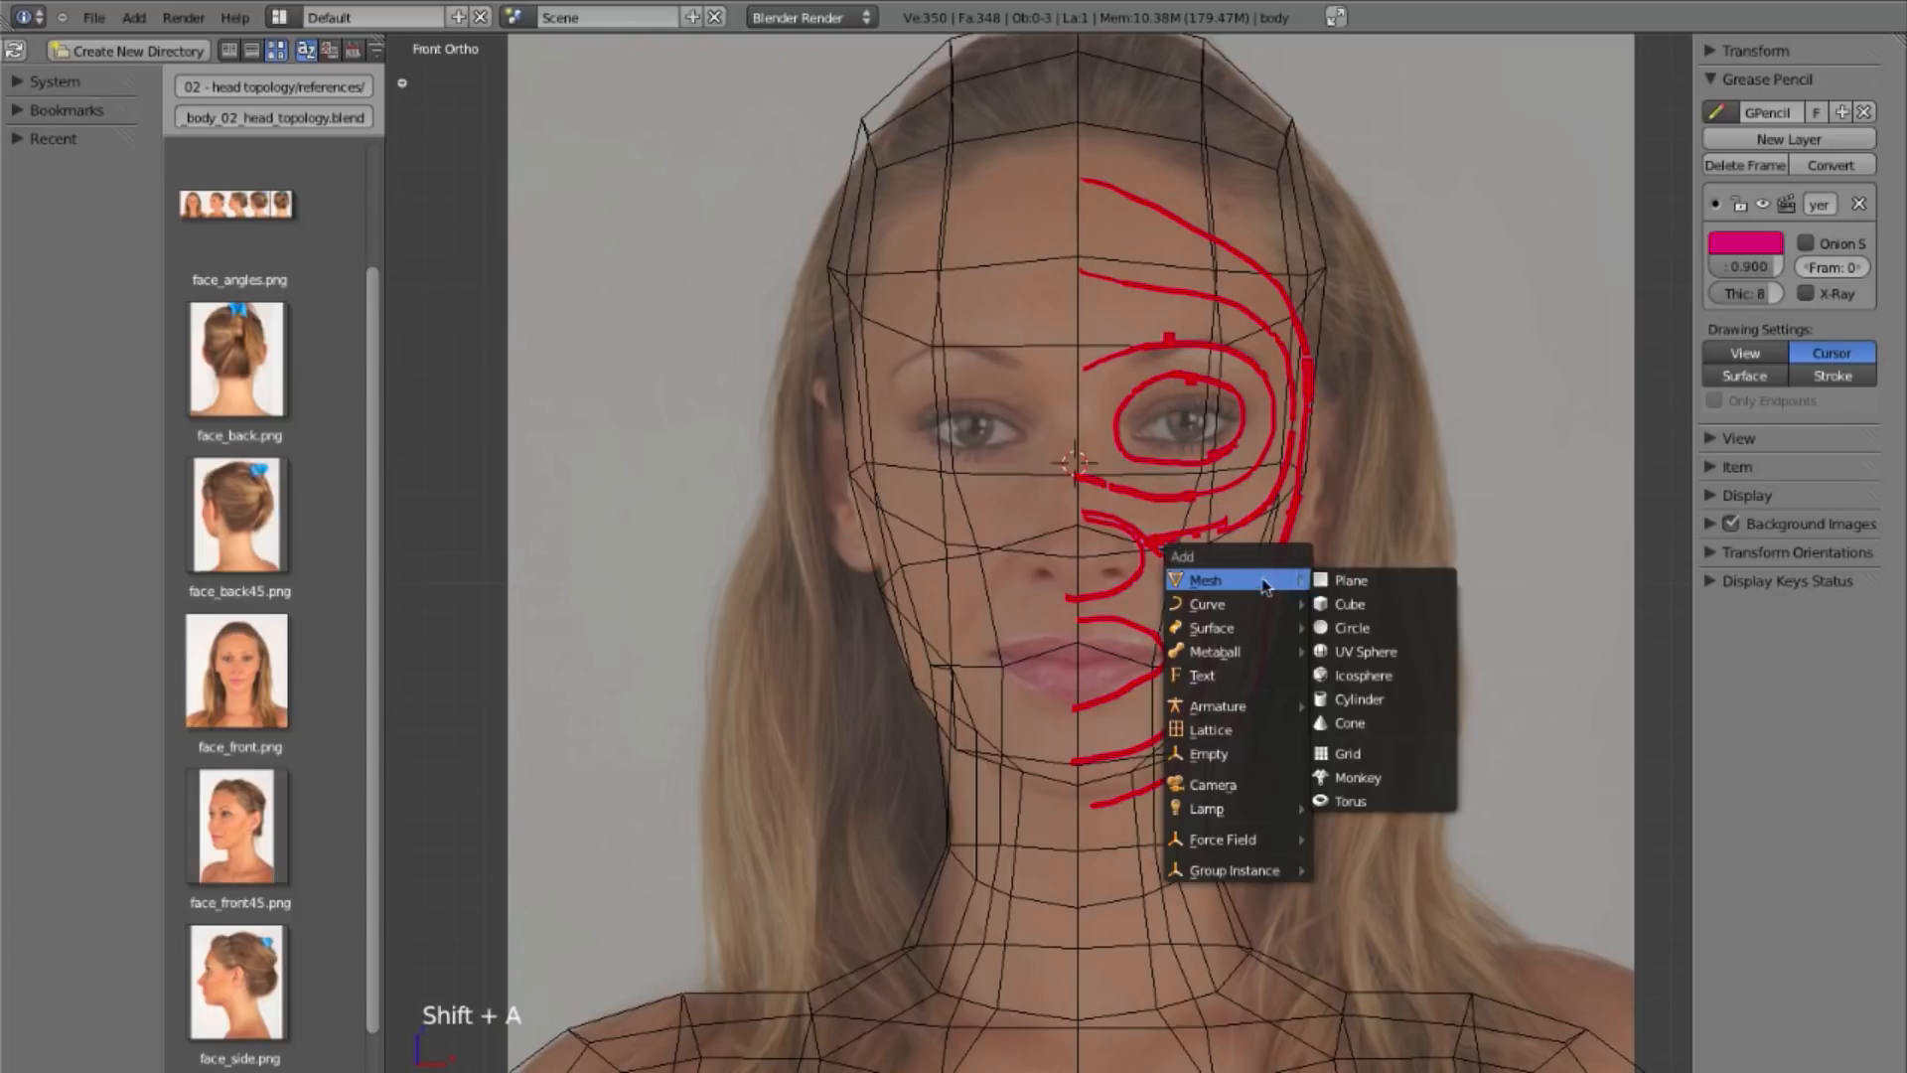
left_click(1395, 605)
middle_click_drag(1333, 827, 1332, 596, "ctrl")
key("Tab")
middle_click_drag(1336, 868, 1136, 540, "ctrl")
key("a")
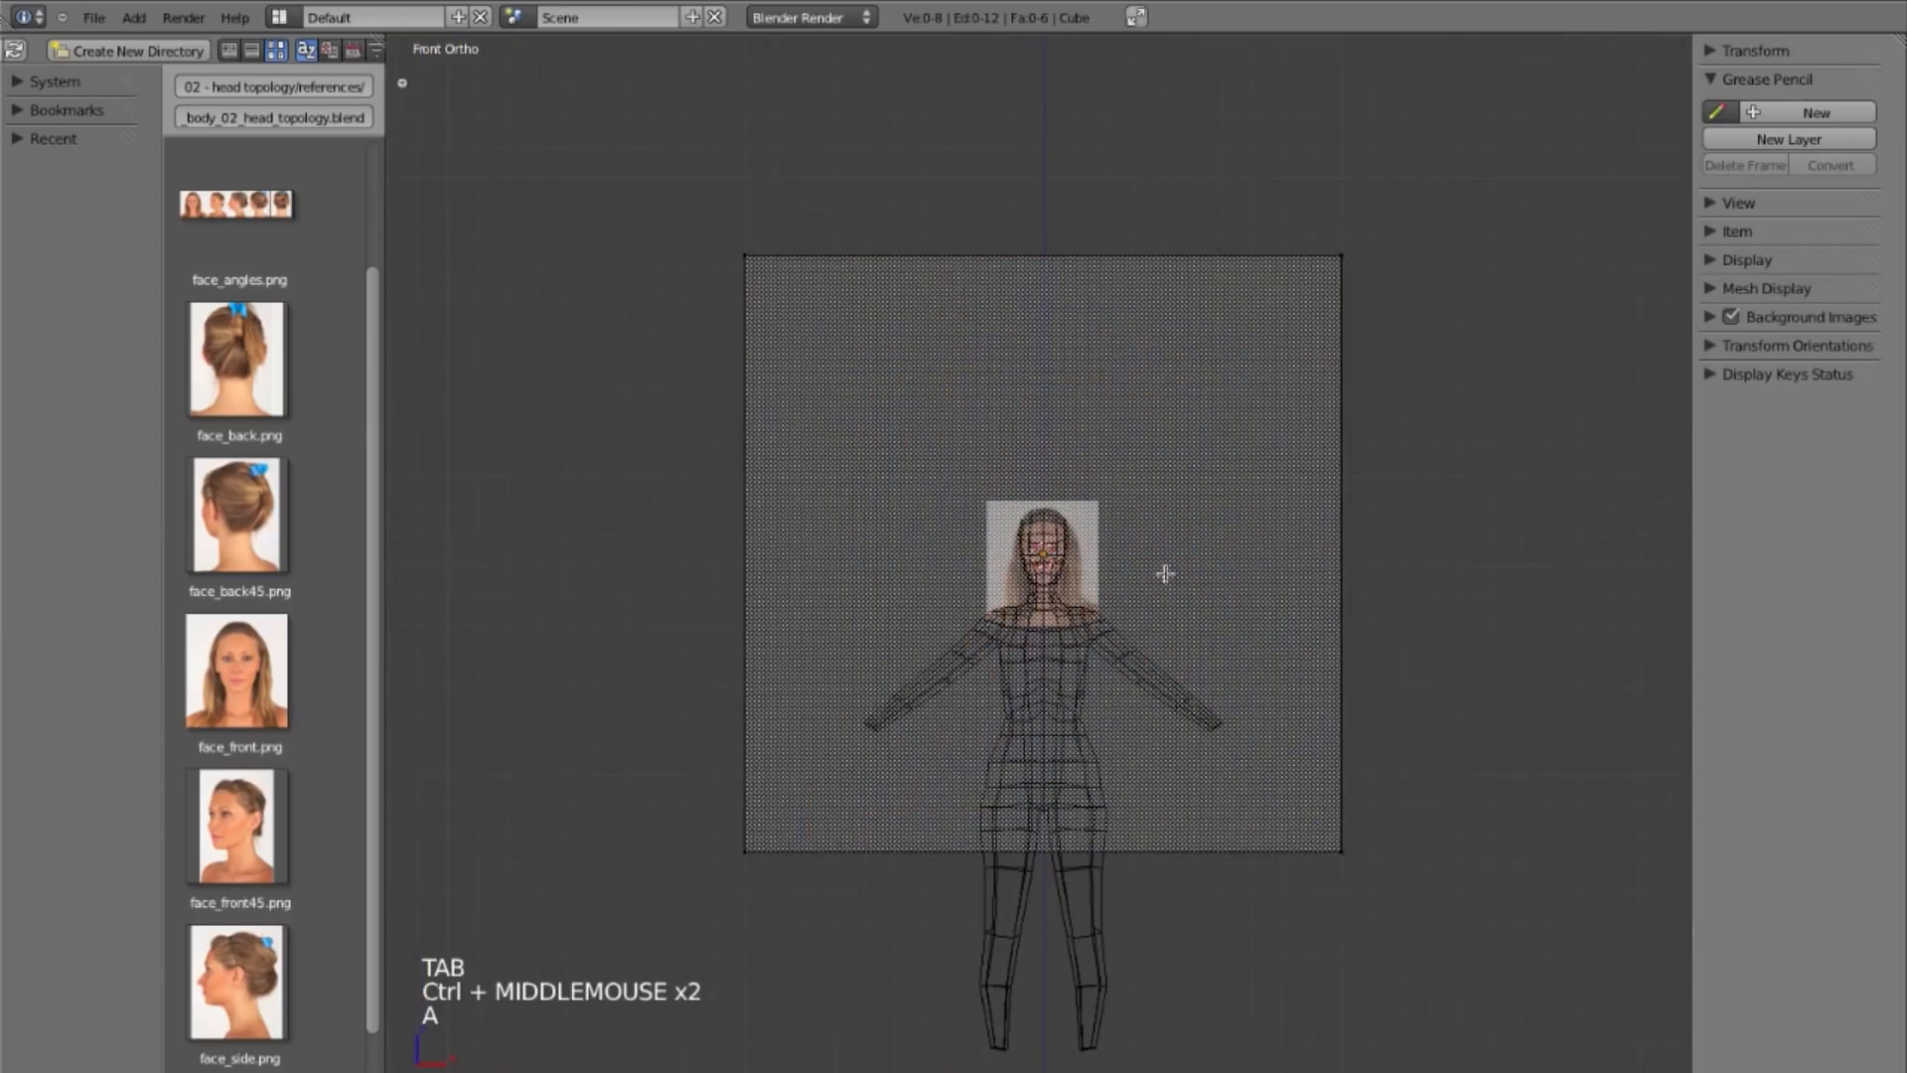
Step: Scale the whole cube down to cover only the nose area, and delete all its vertices
key("a")
key("s")
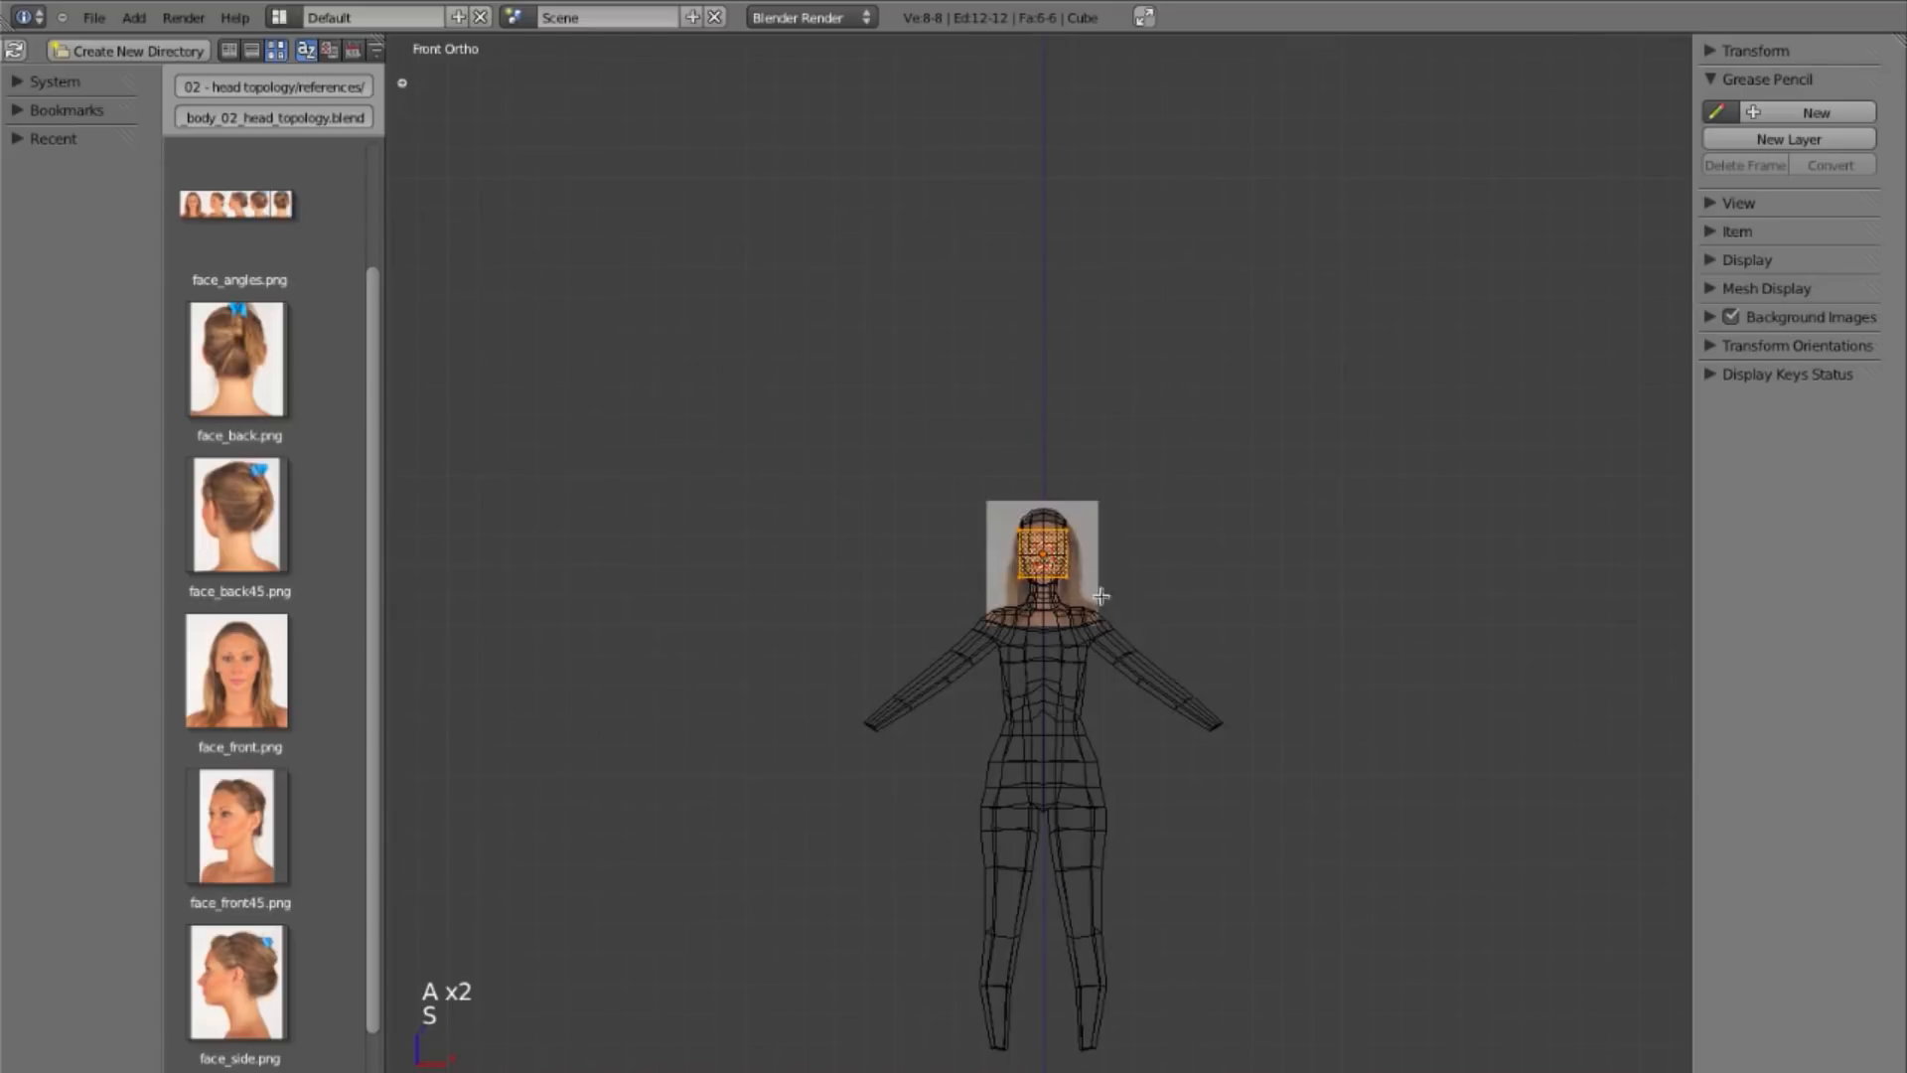
left_click(1087, 583)
middle_click_drag(1166, 673, 1285, 920, "ctrl")
middle_click_drag(1232, 686, 1268, 894, "ctrl")
middle_click_drag(1310, 715, 1372, 853, "ctrl")
key("s")
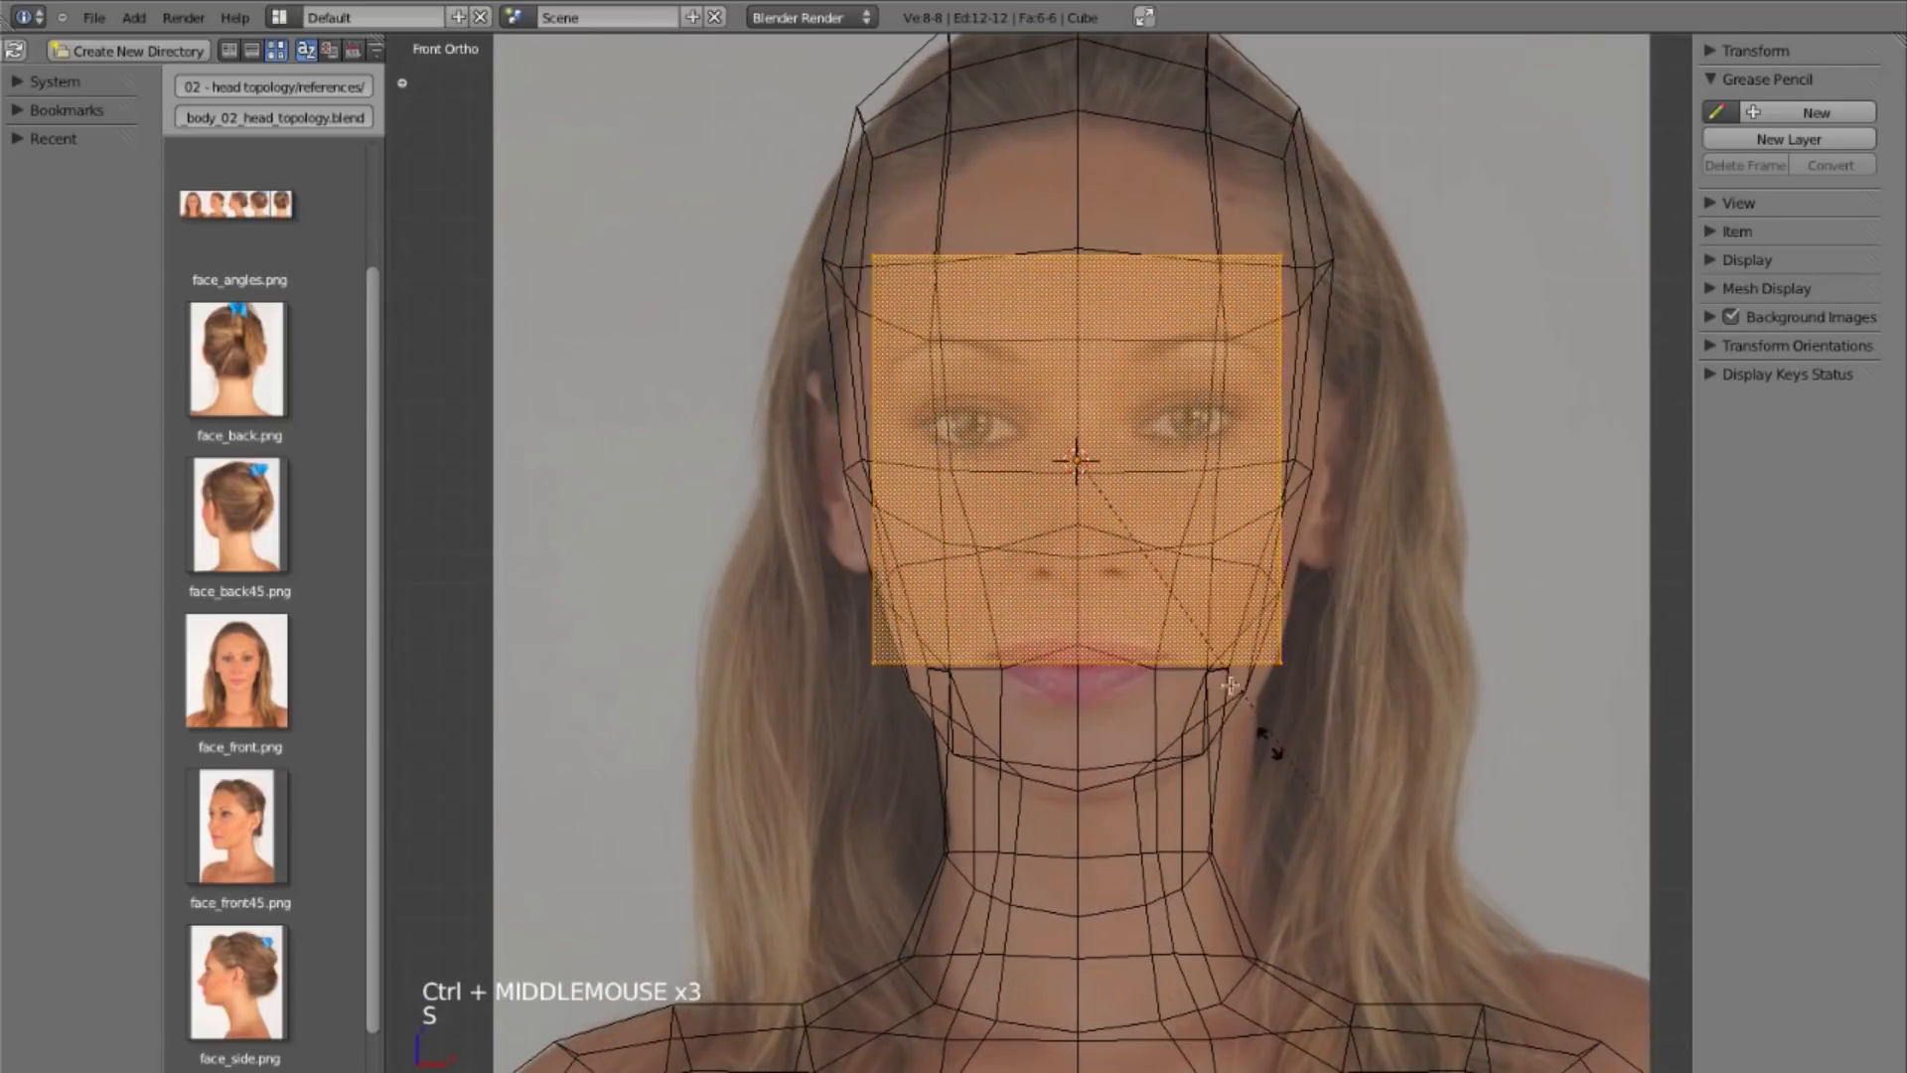
left_click(1200, 639)
middle_click_drag(1315, 586, 1273, 642, "shift")
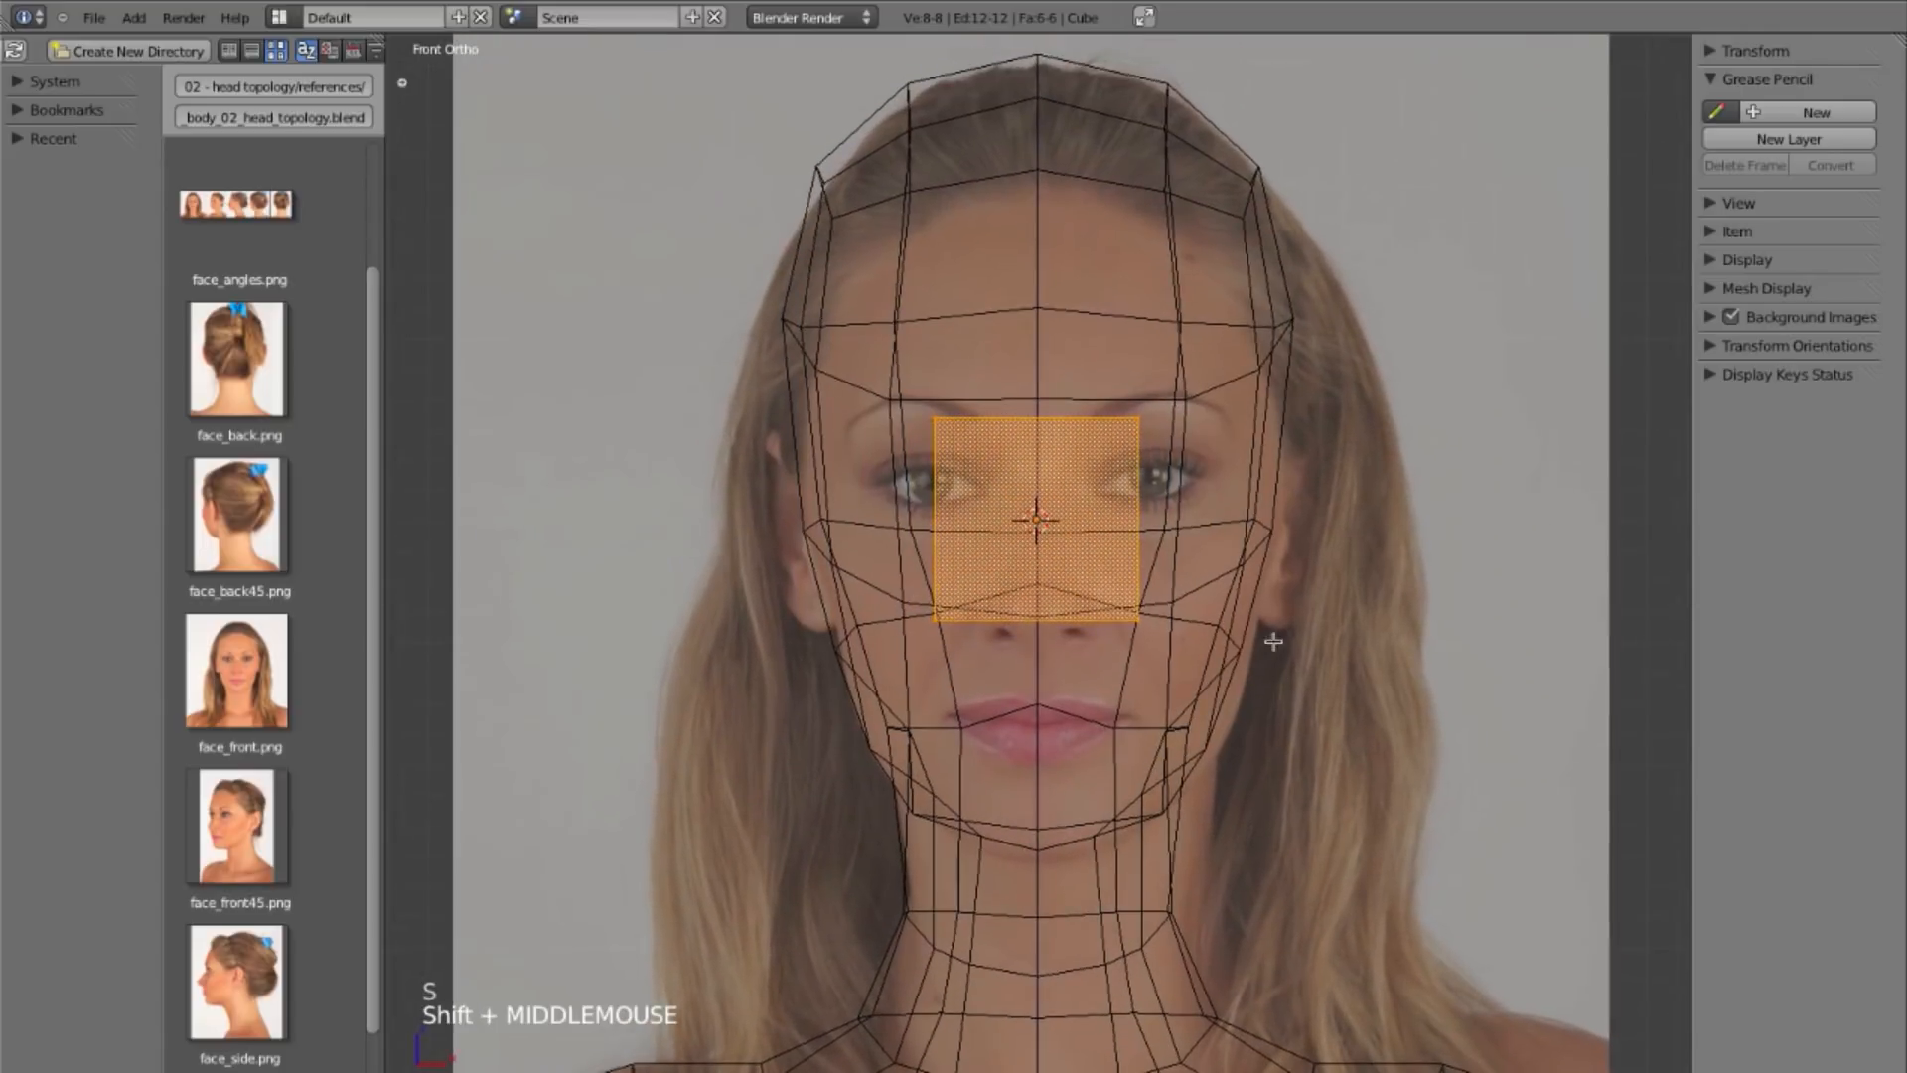
key("x")
left_click(1199, 507)
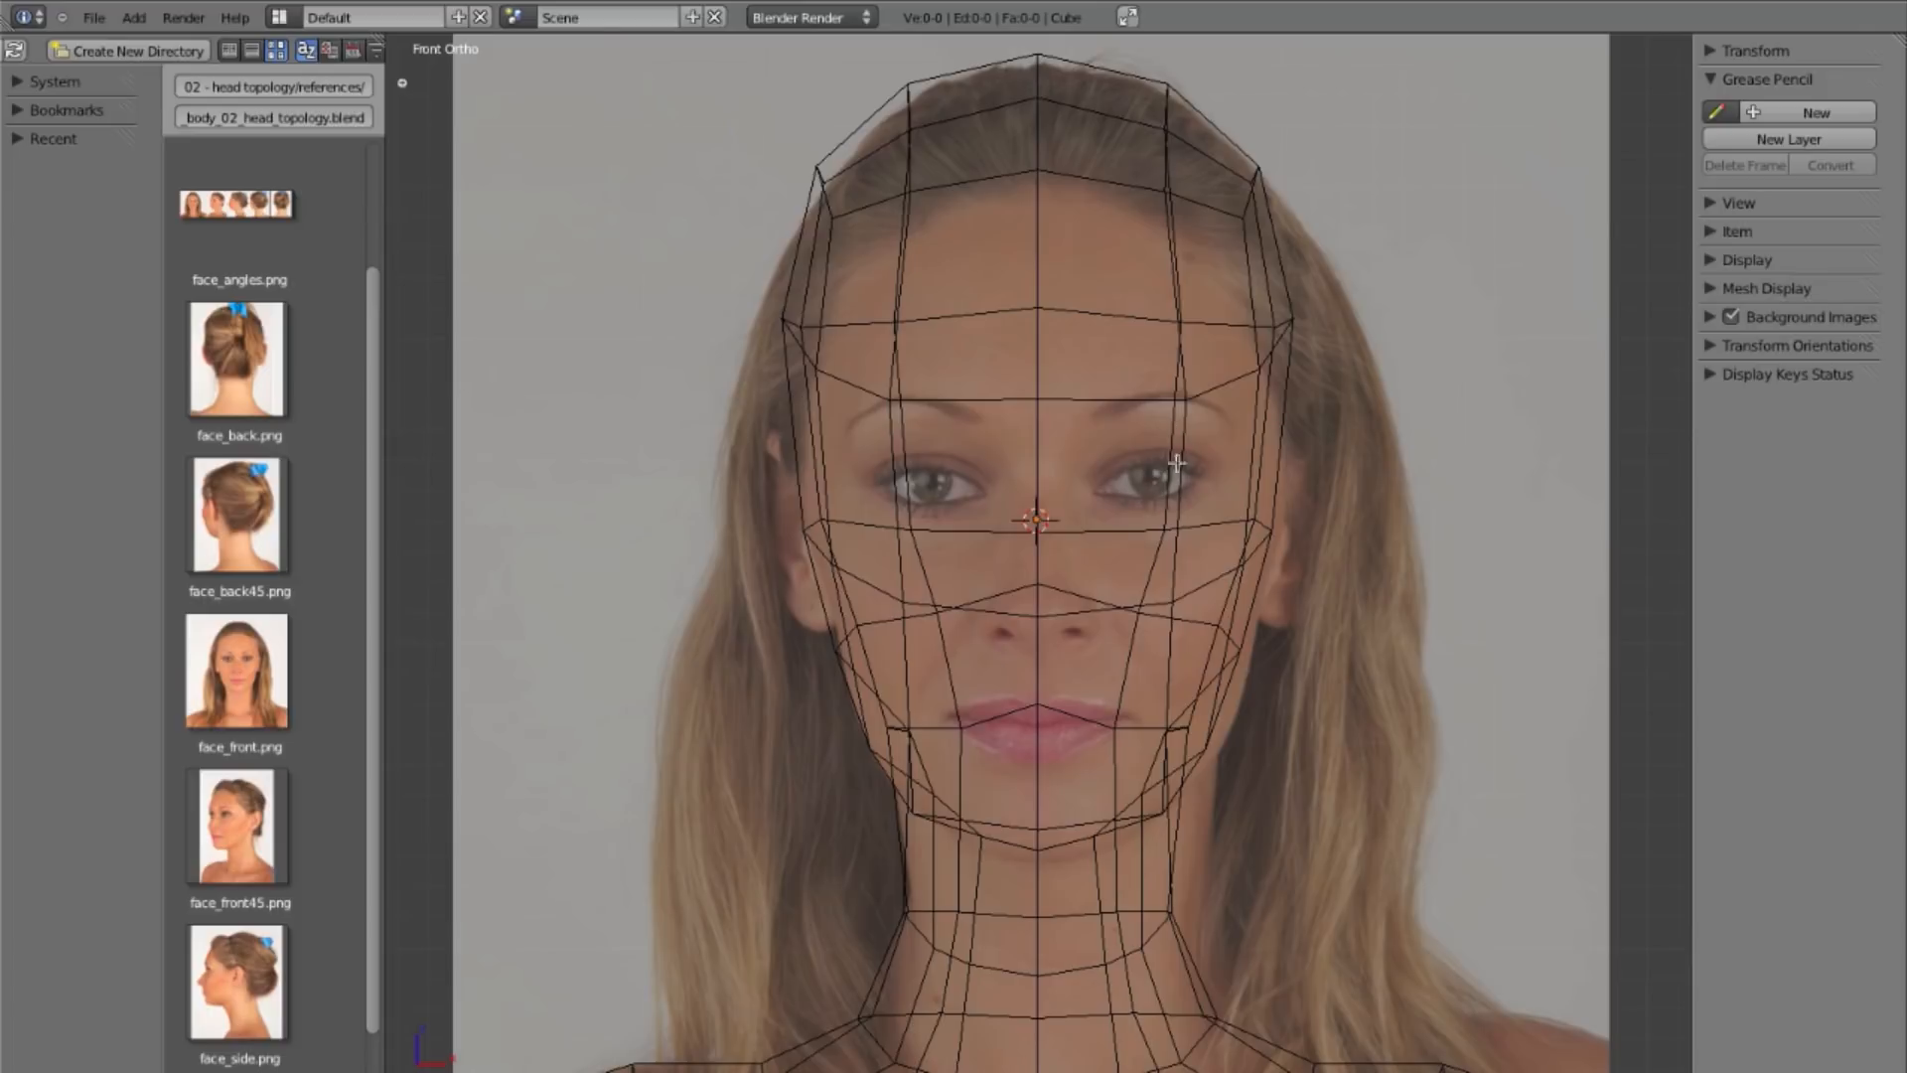
Step: Add a Mirror modifier on the X axis to the emptied cube object and enable Clipping
left_click(1762, 325)
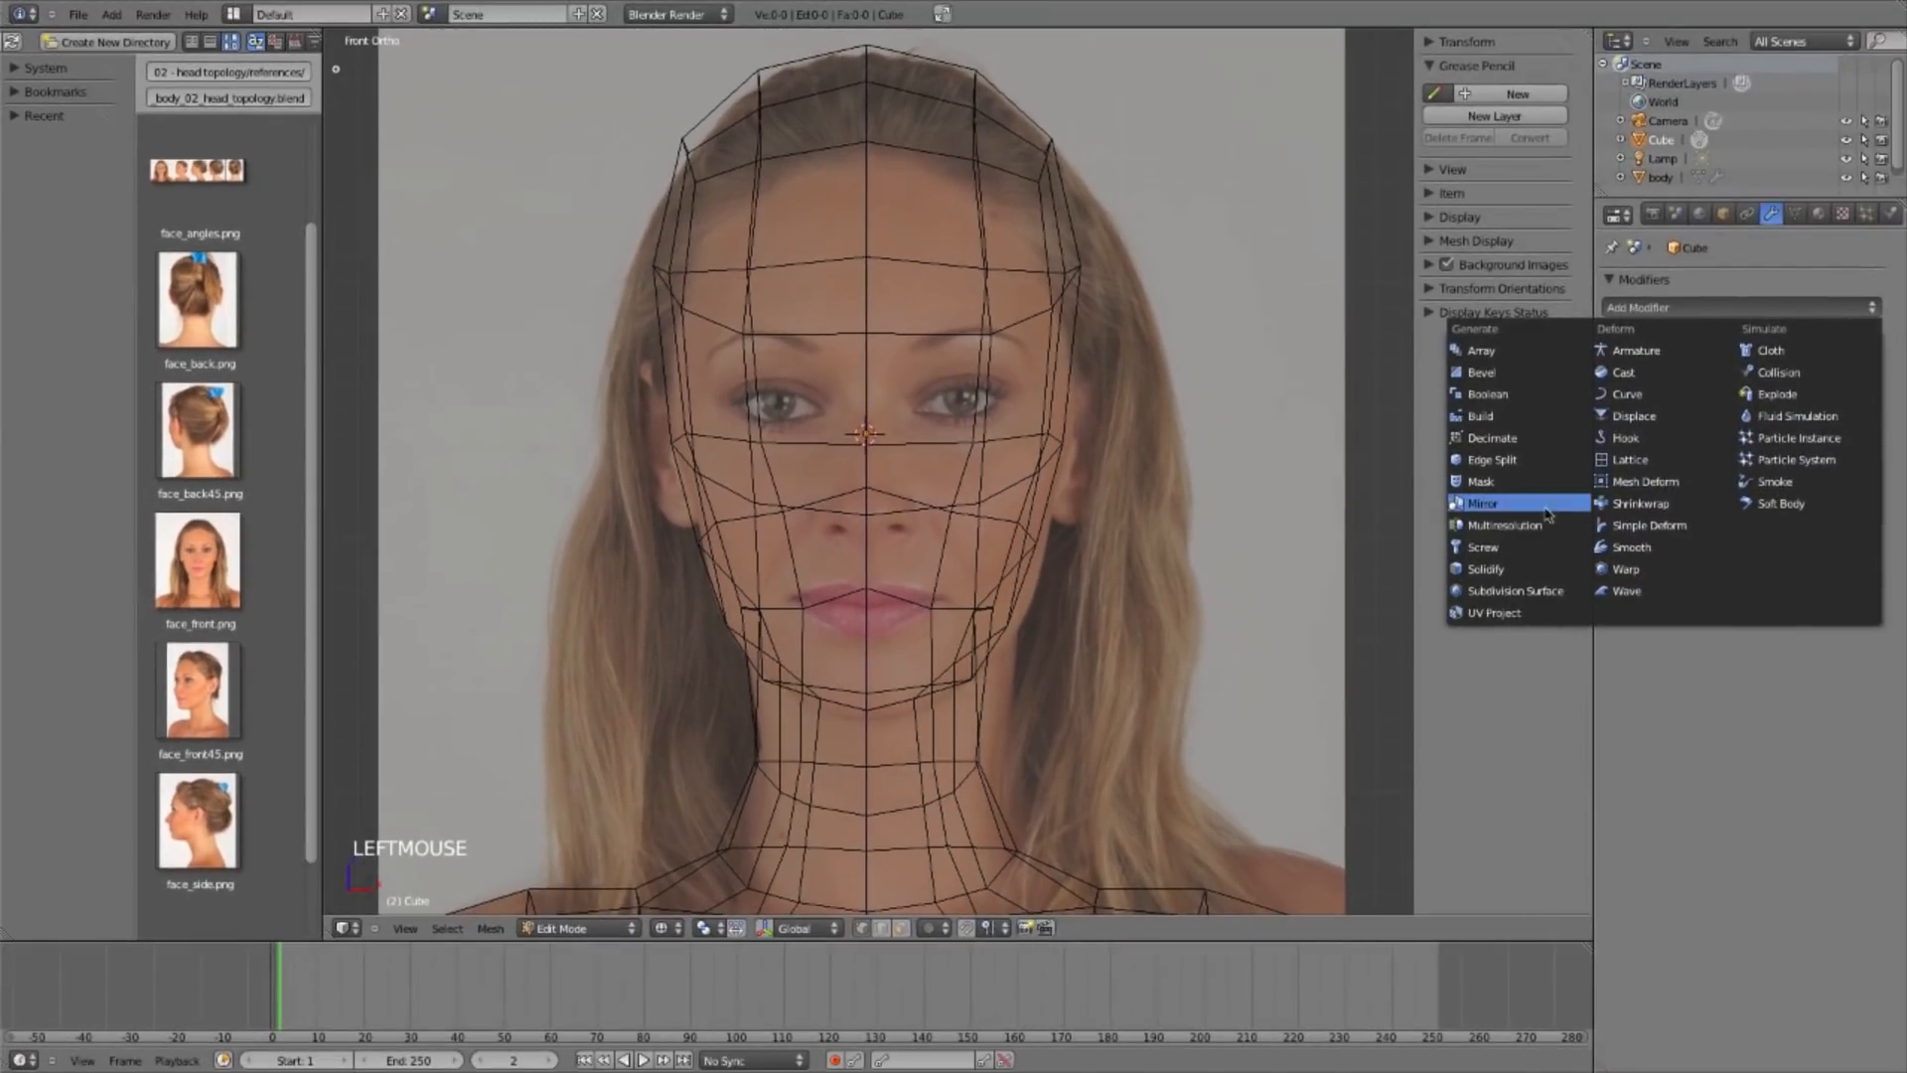
left_click(1550, 510)
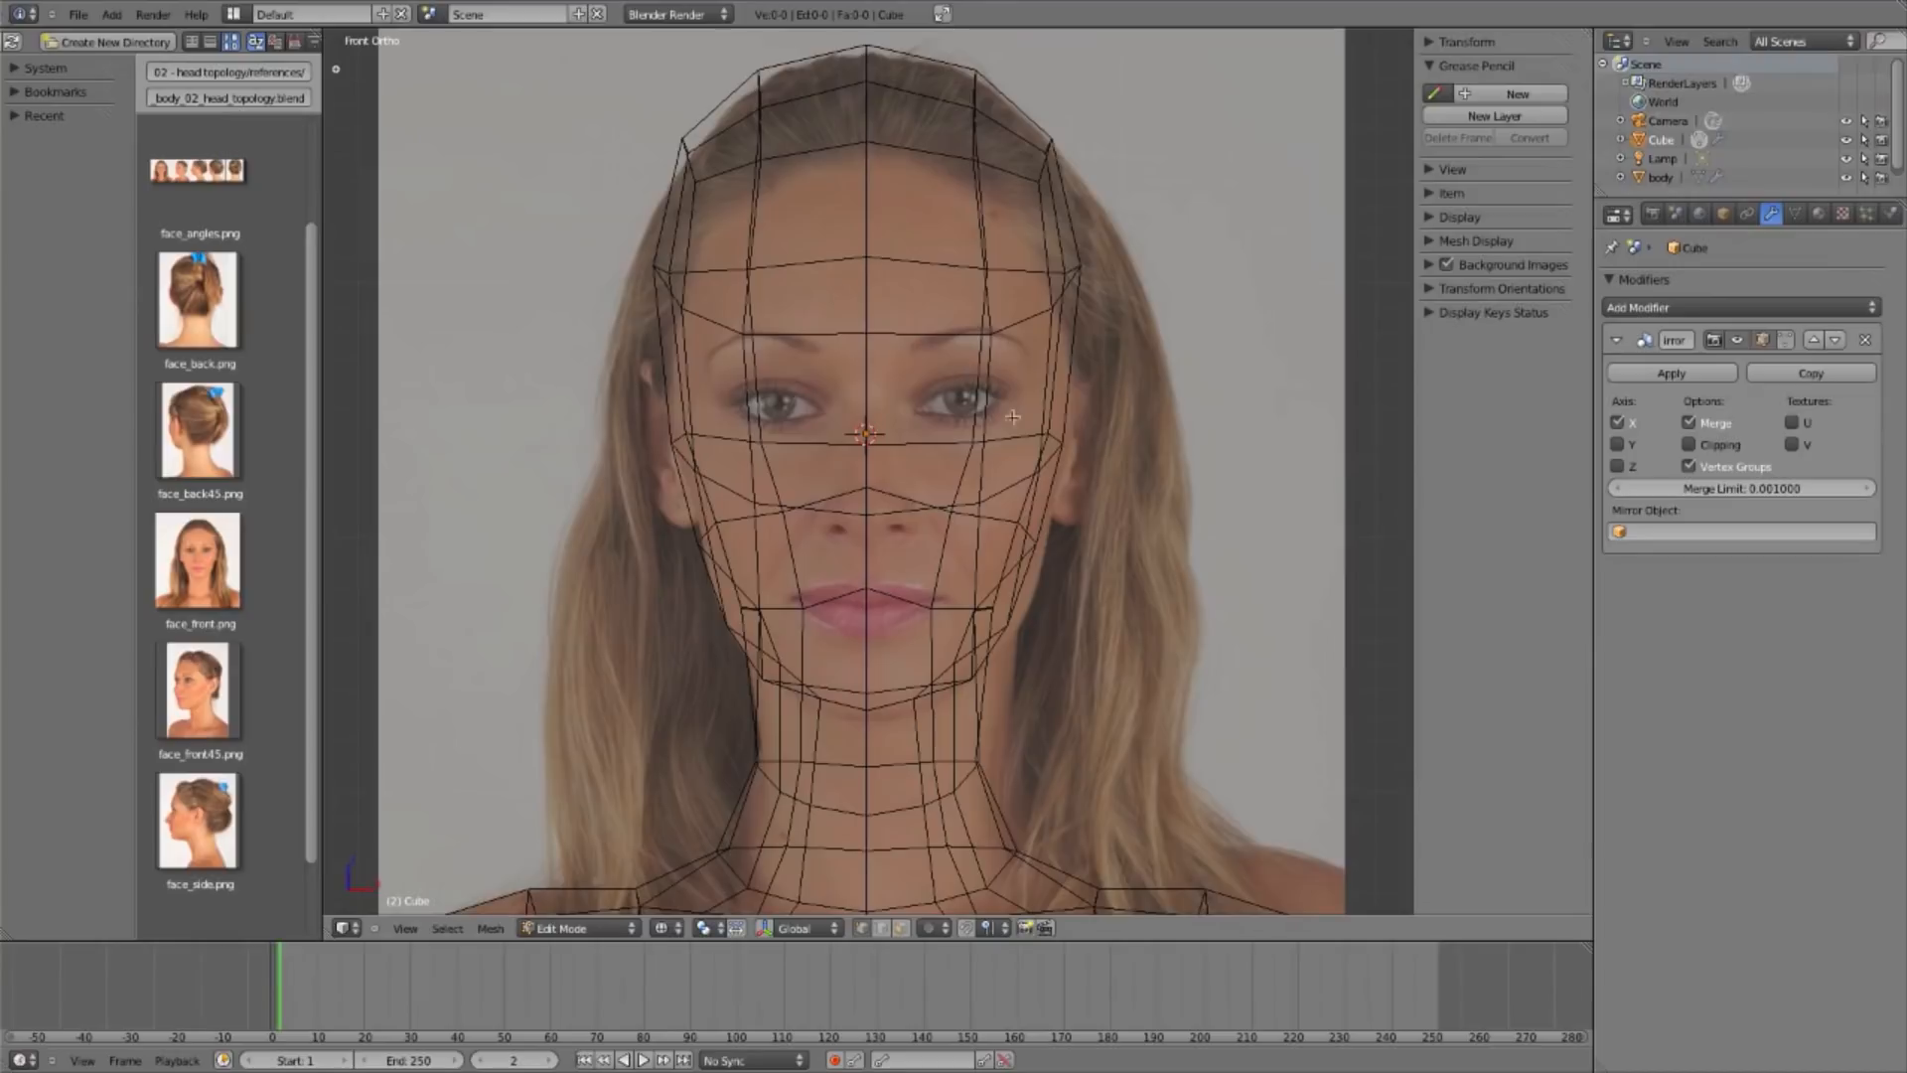
left_click(1655, 581)
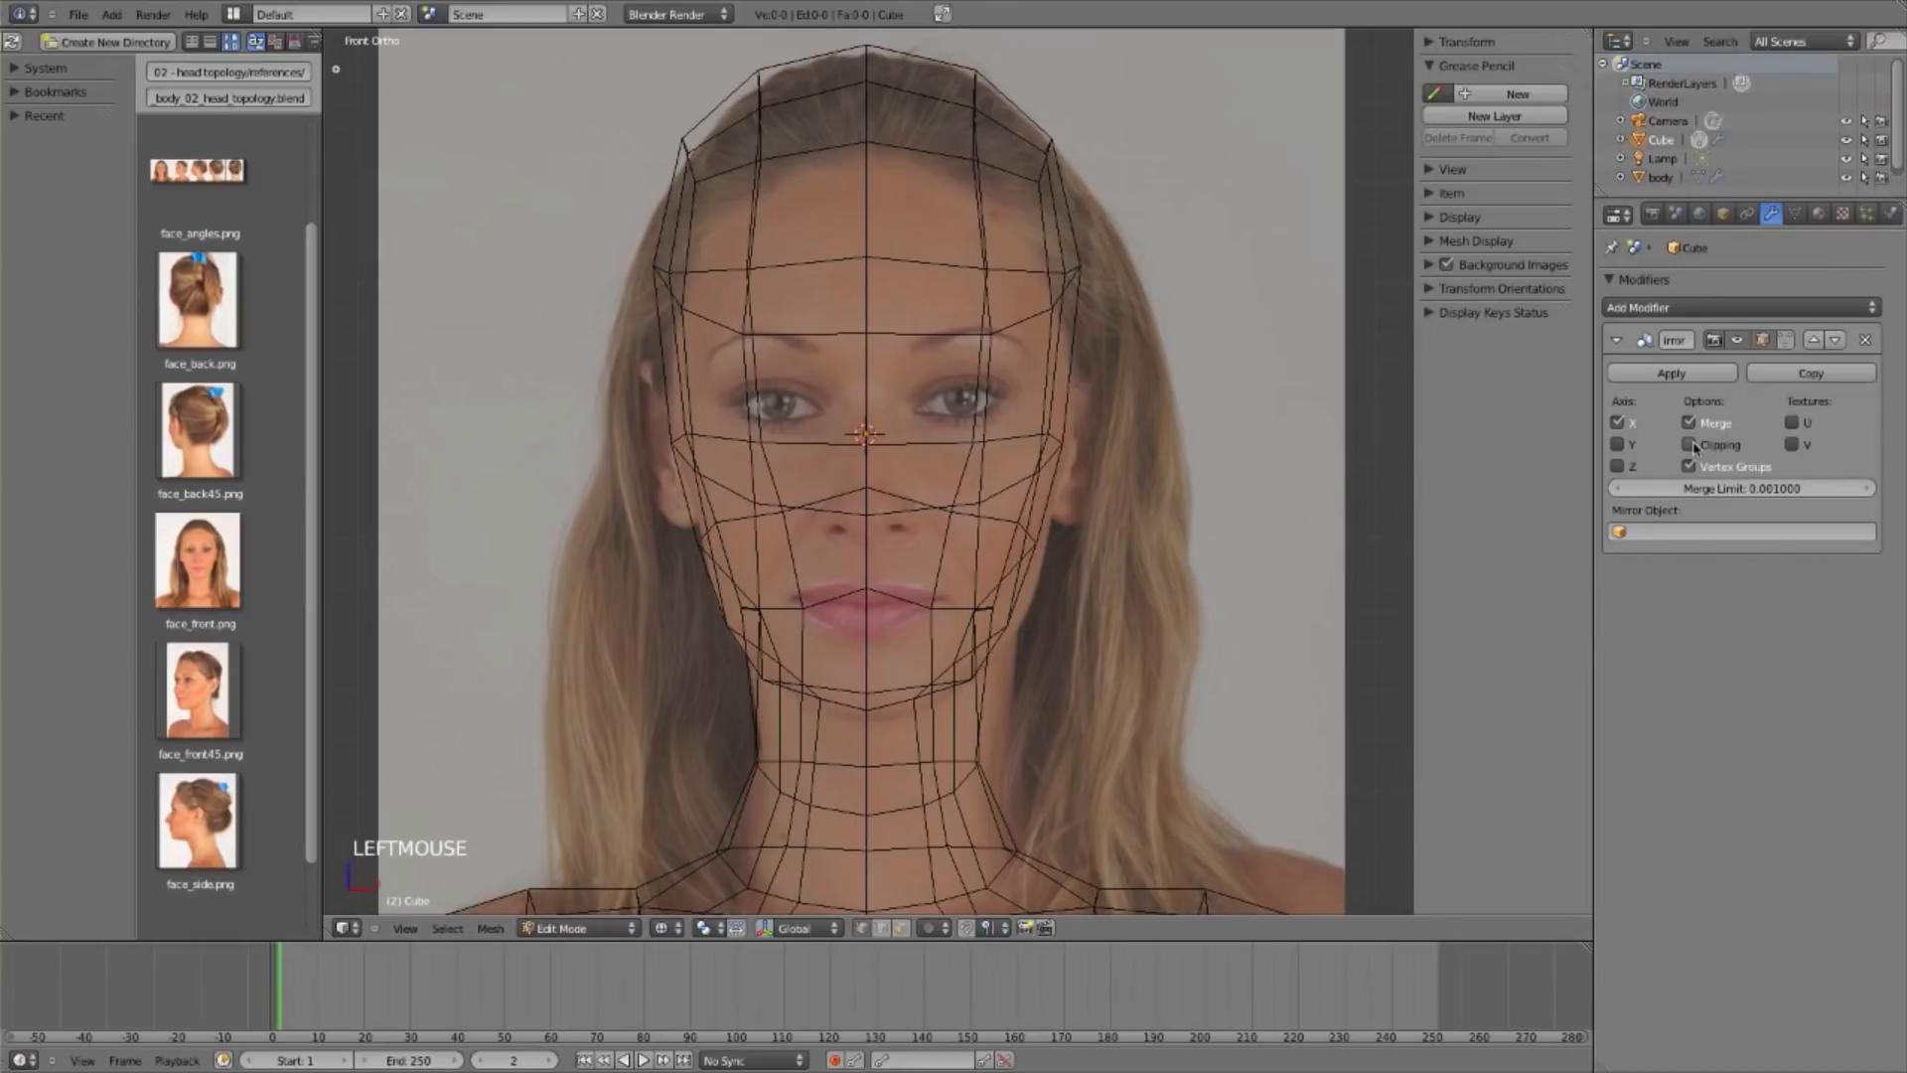
left_click(1695, 446)
Step: In the right view, place the 3D cursor at the front of the brow, and return to the front view
middle_click_drag(1201, 516, 903, 456, "ctrl")
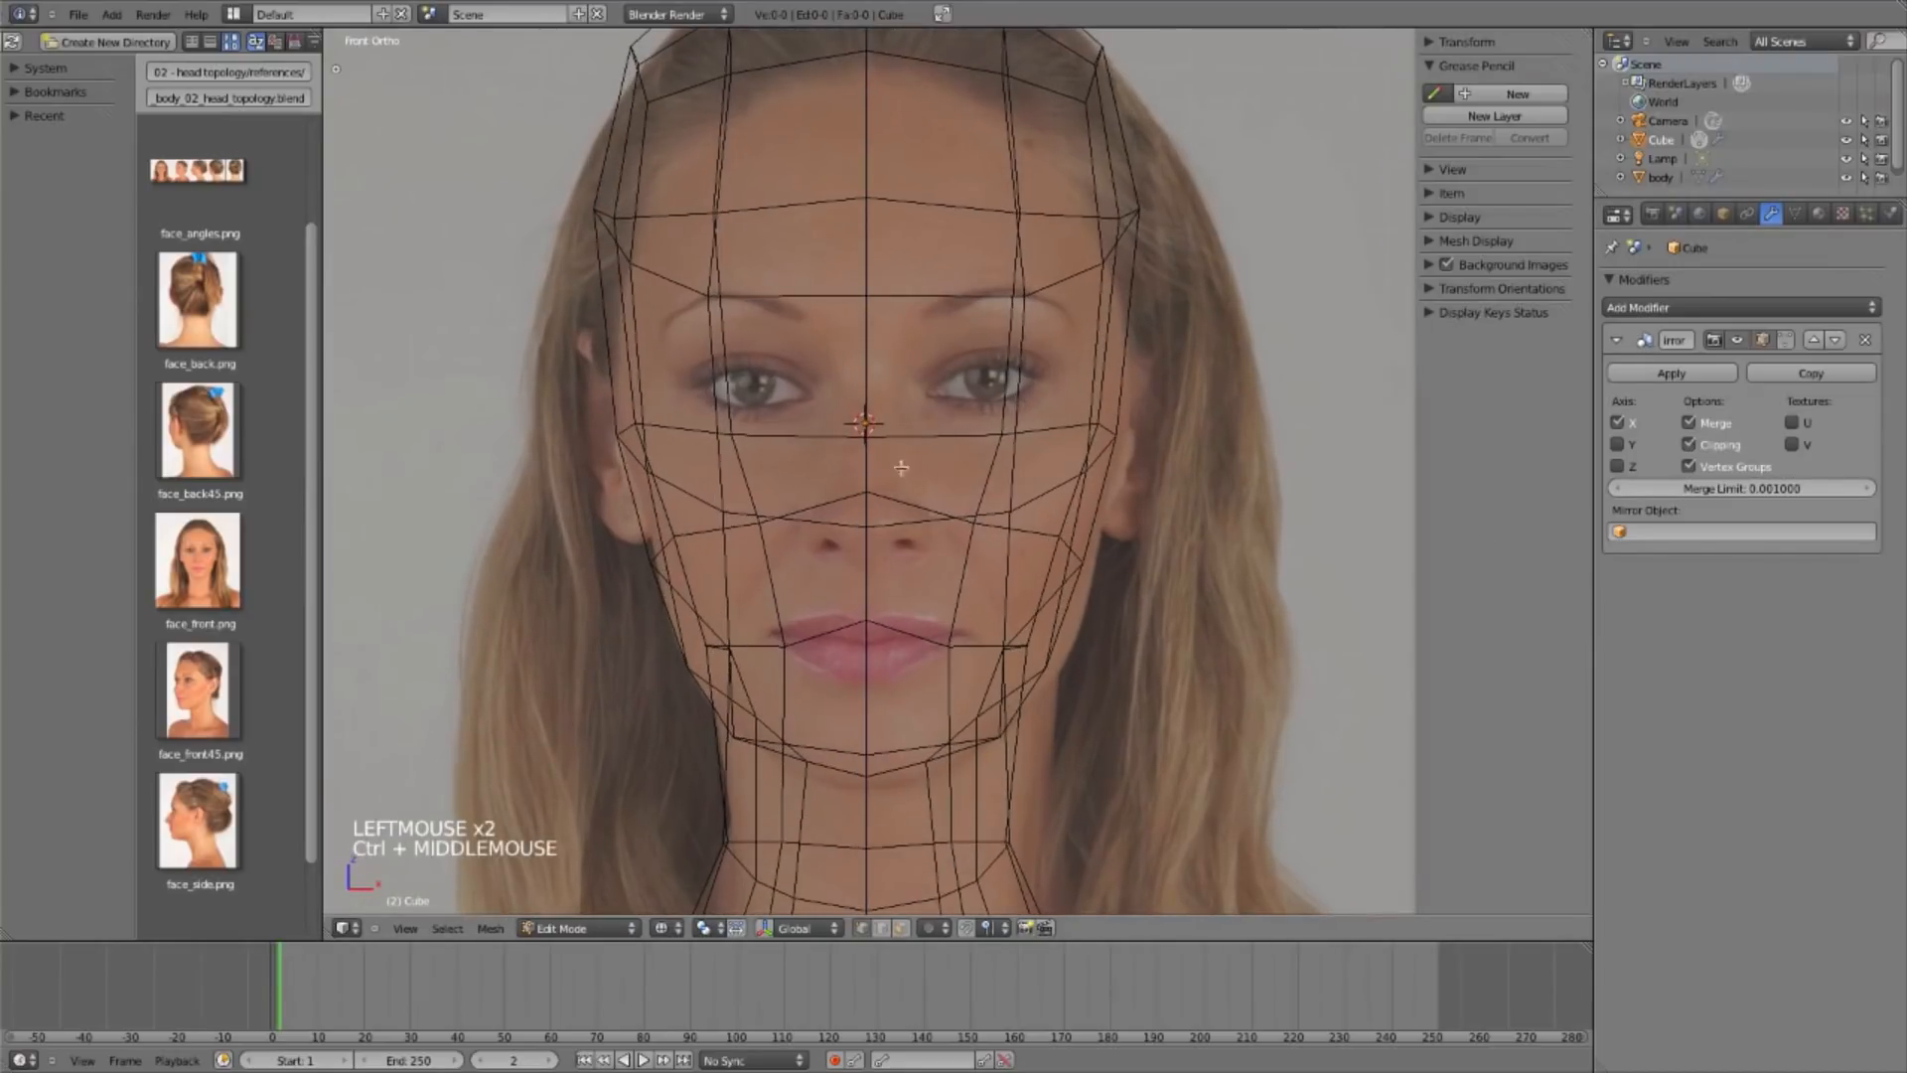
key("KP_3")
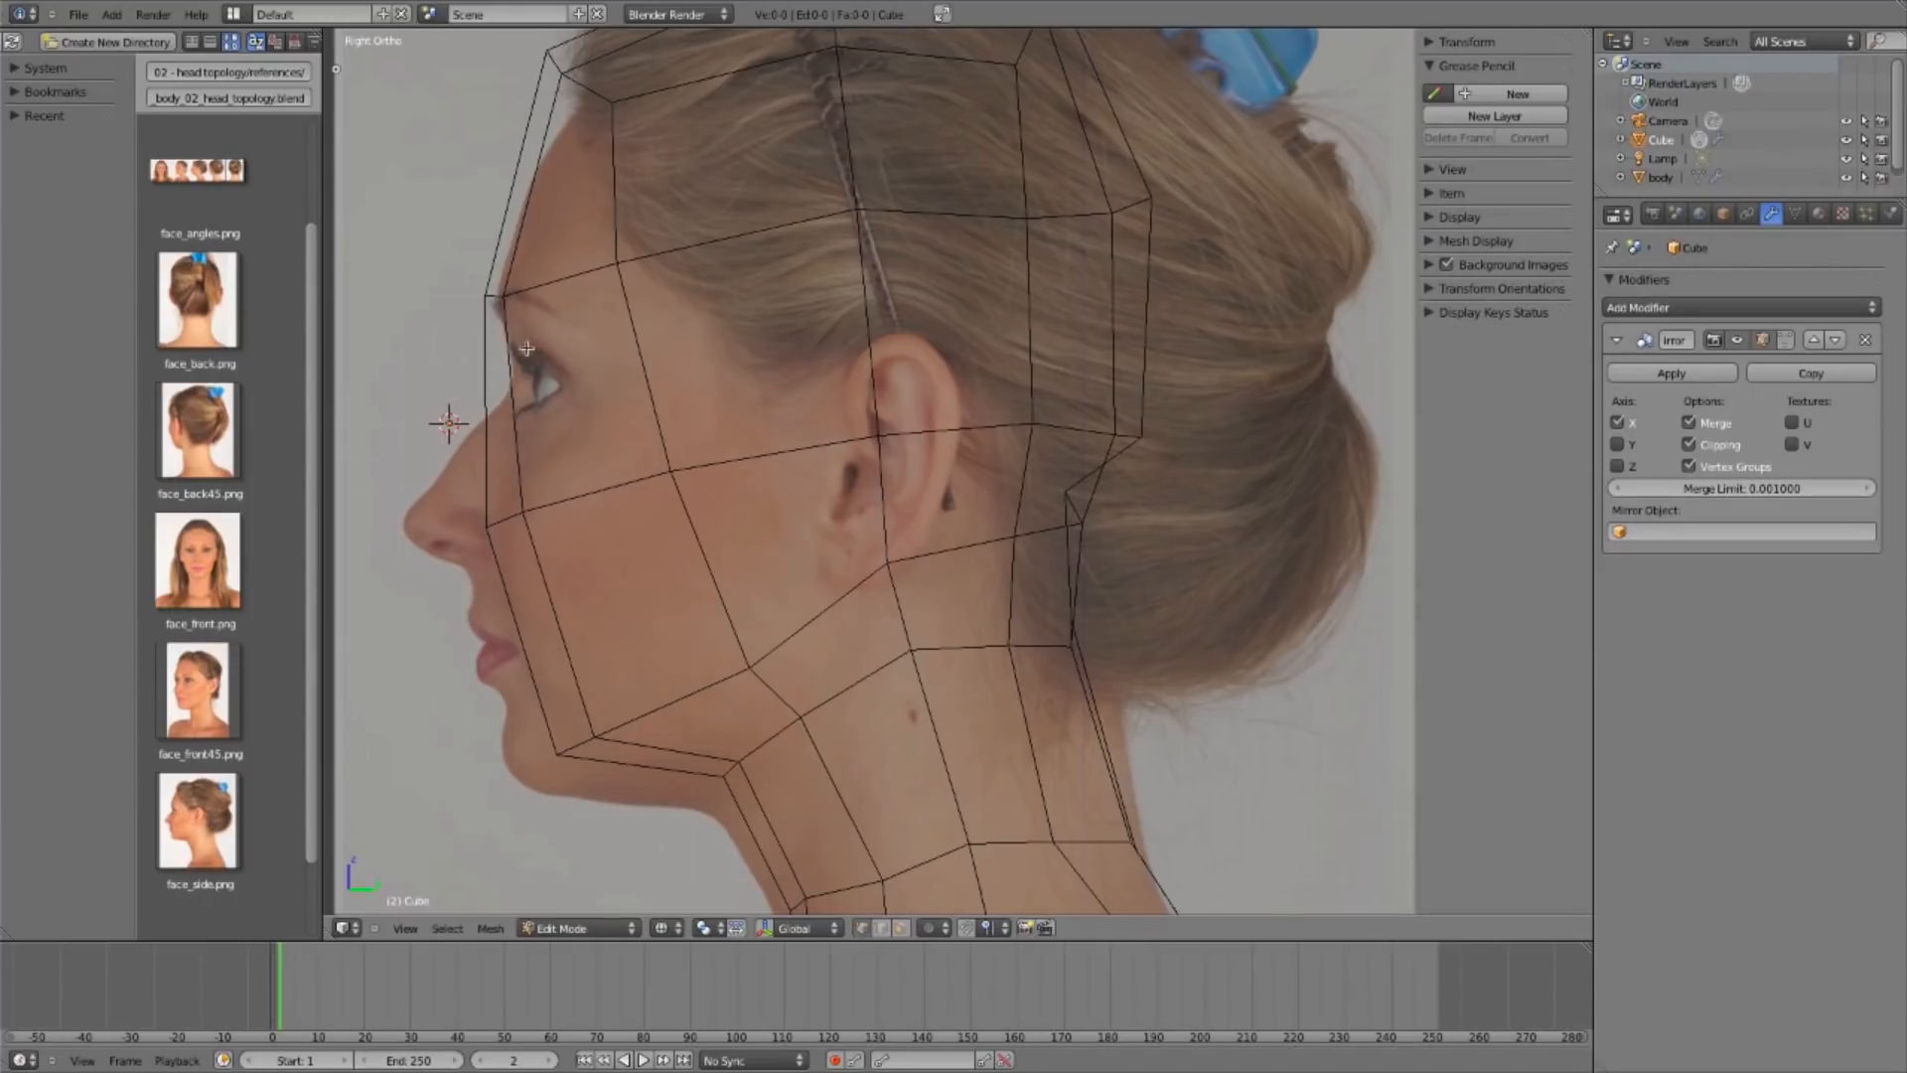
left_click(502, 306)
key("KP_1")
Step: Place a vertex at the inner end of the subject's left eyebrow and extend a vertex chain along the brow and around the outer eye
left_click(908, 303, "ctrl")
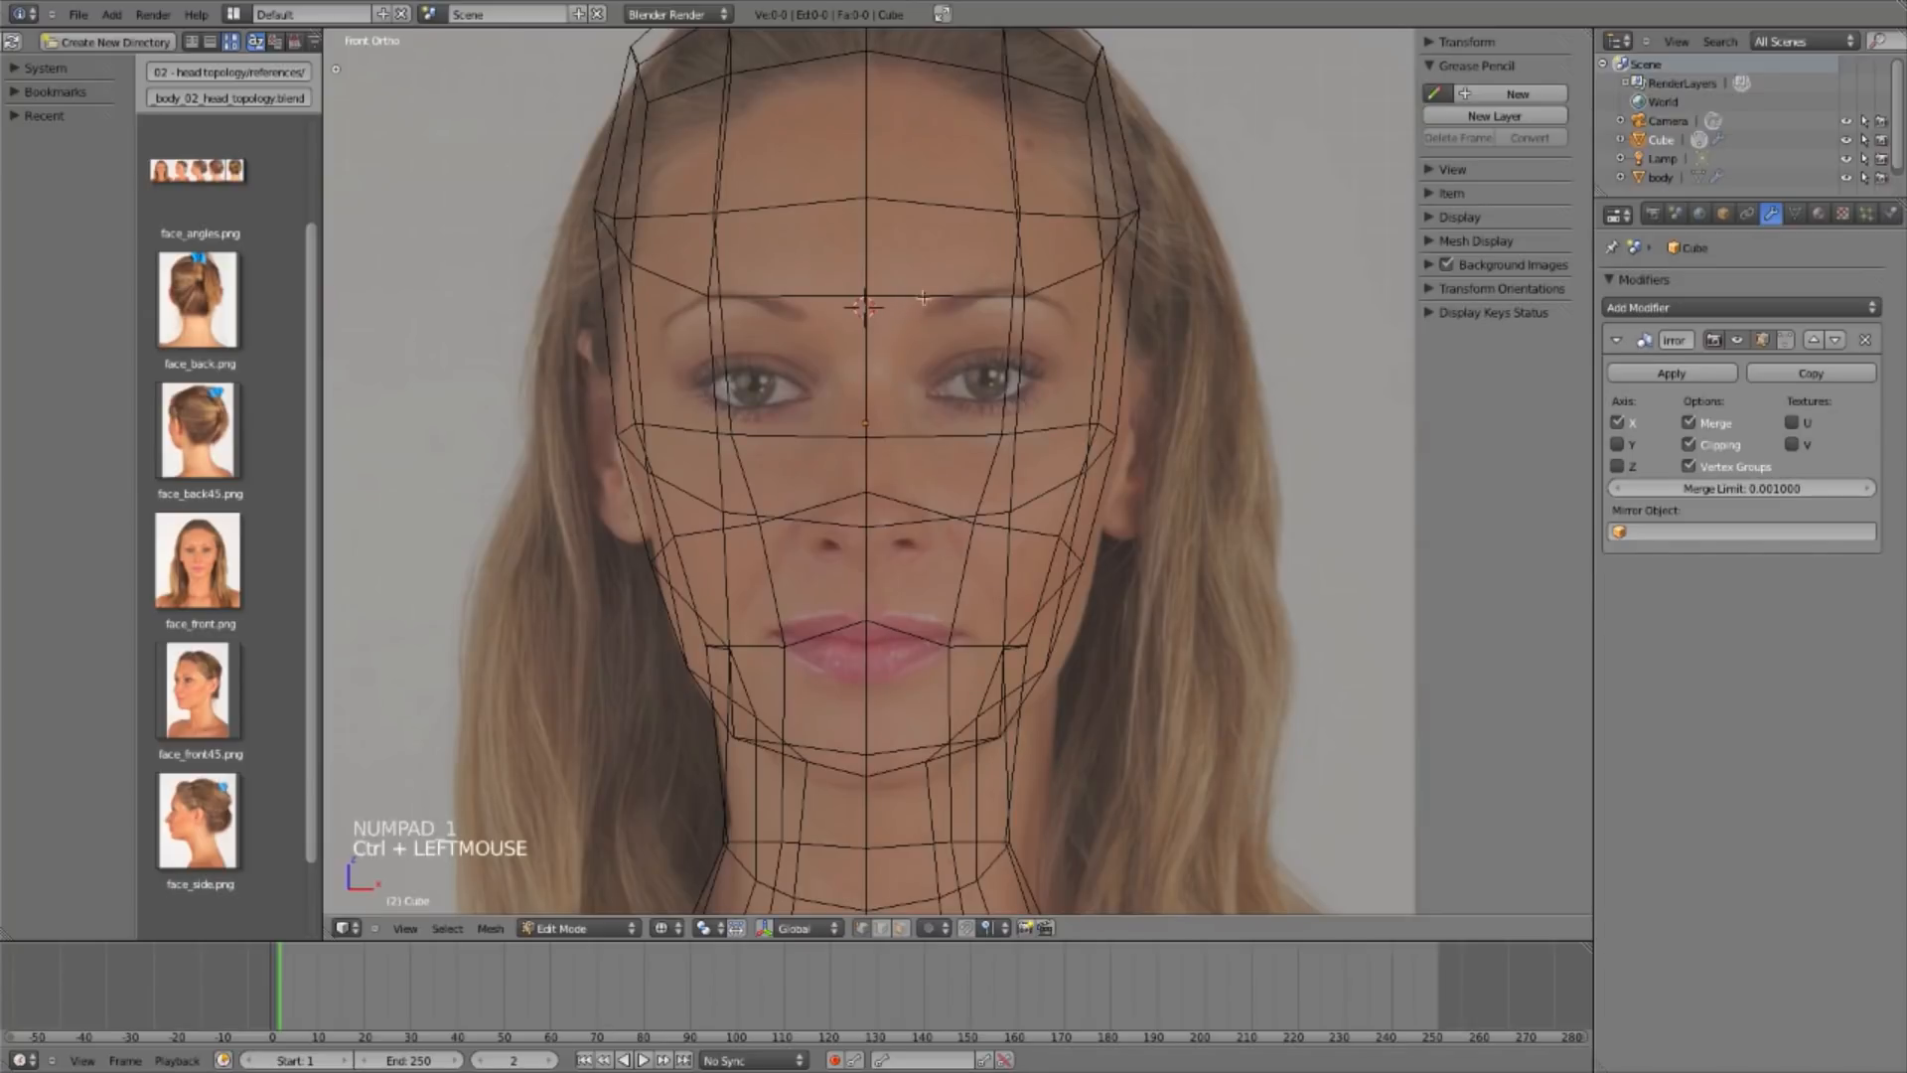
left_click(911, 313, "ctrl")
key("g")
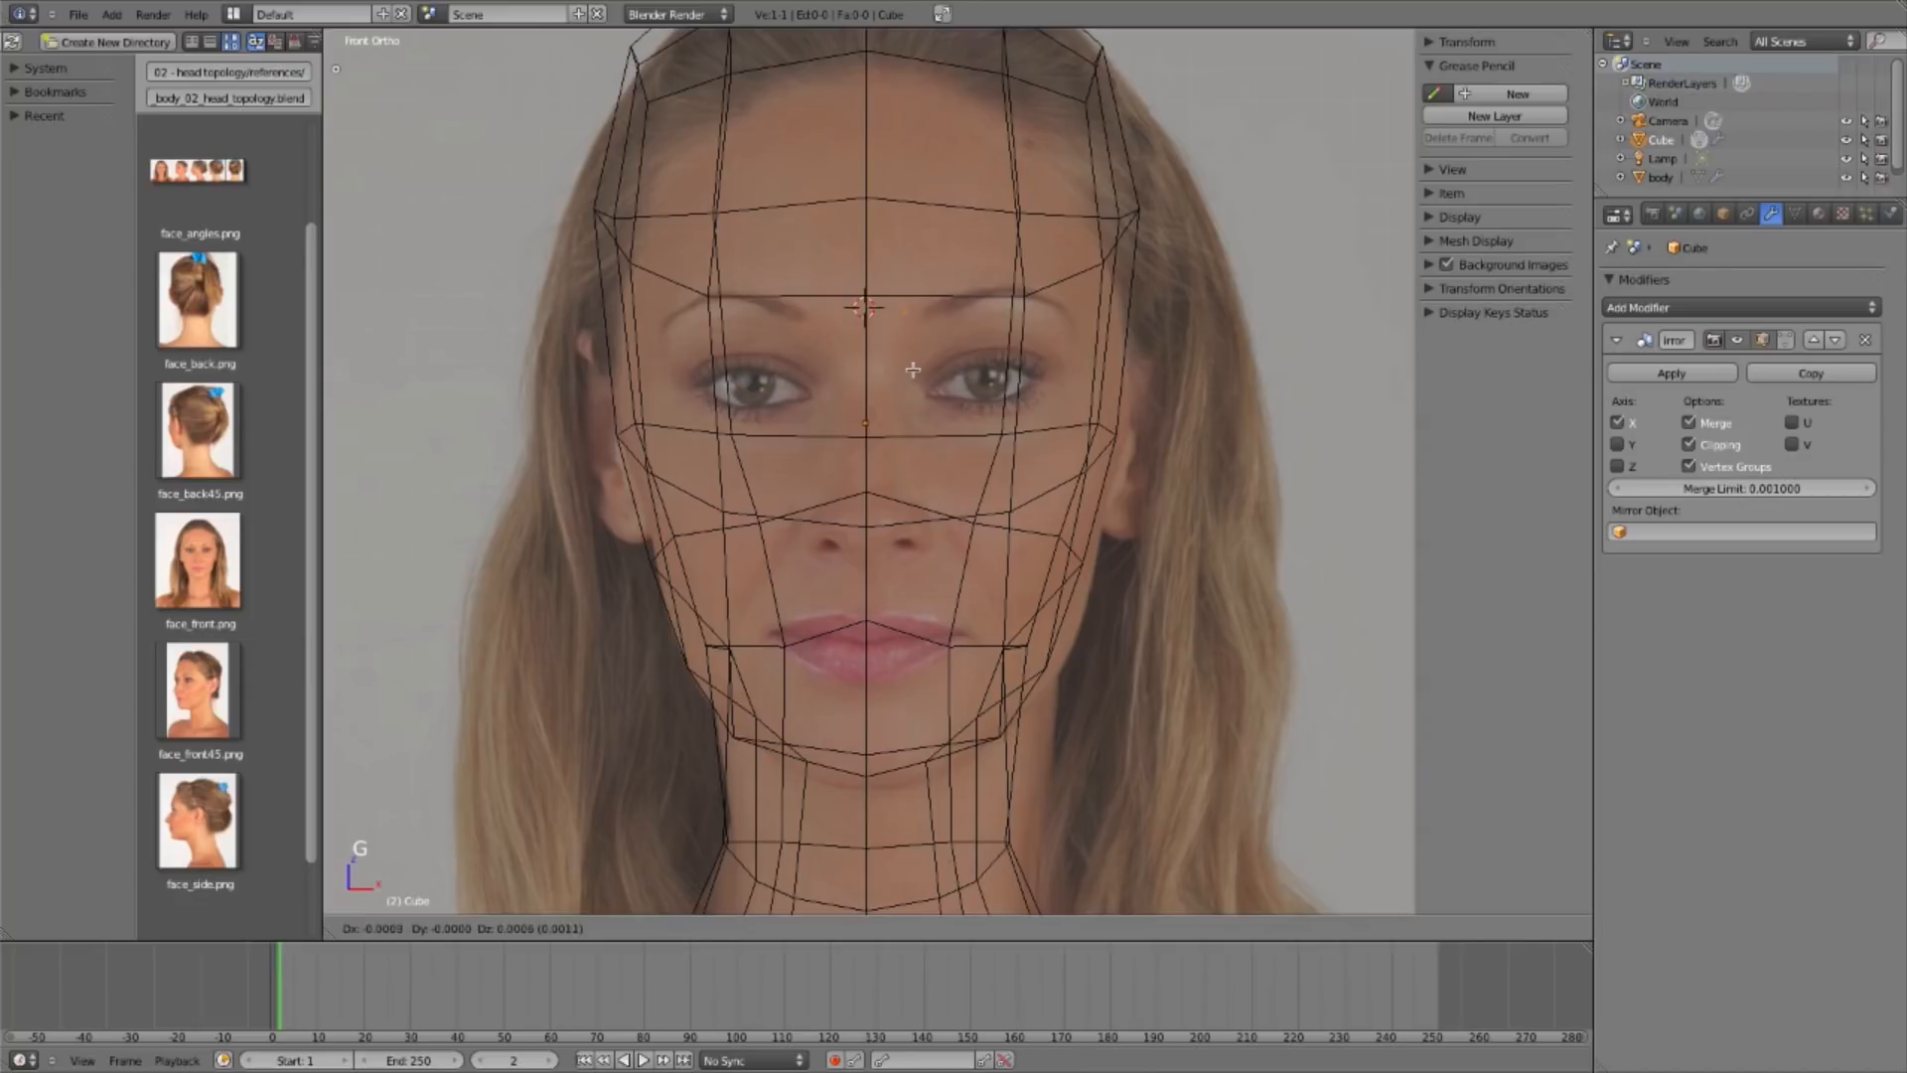
left_click(972, 297, "ctrl")
left_click(1061, 310, "ctrl")
left_click(1079, 353, "ctrl")
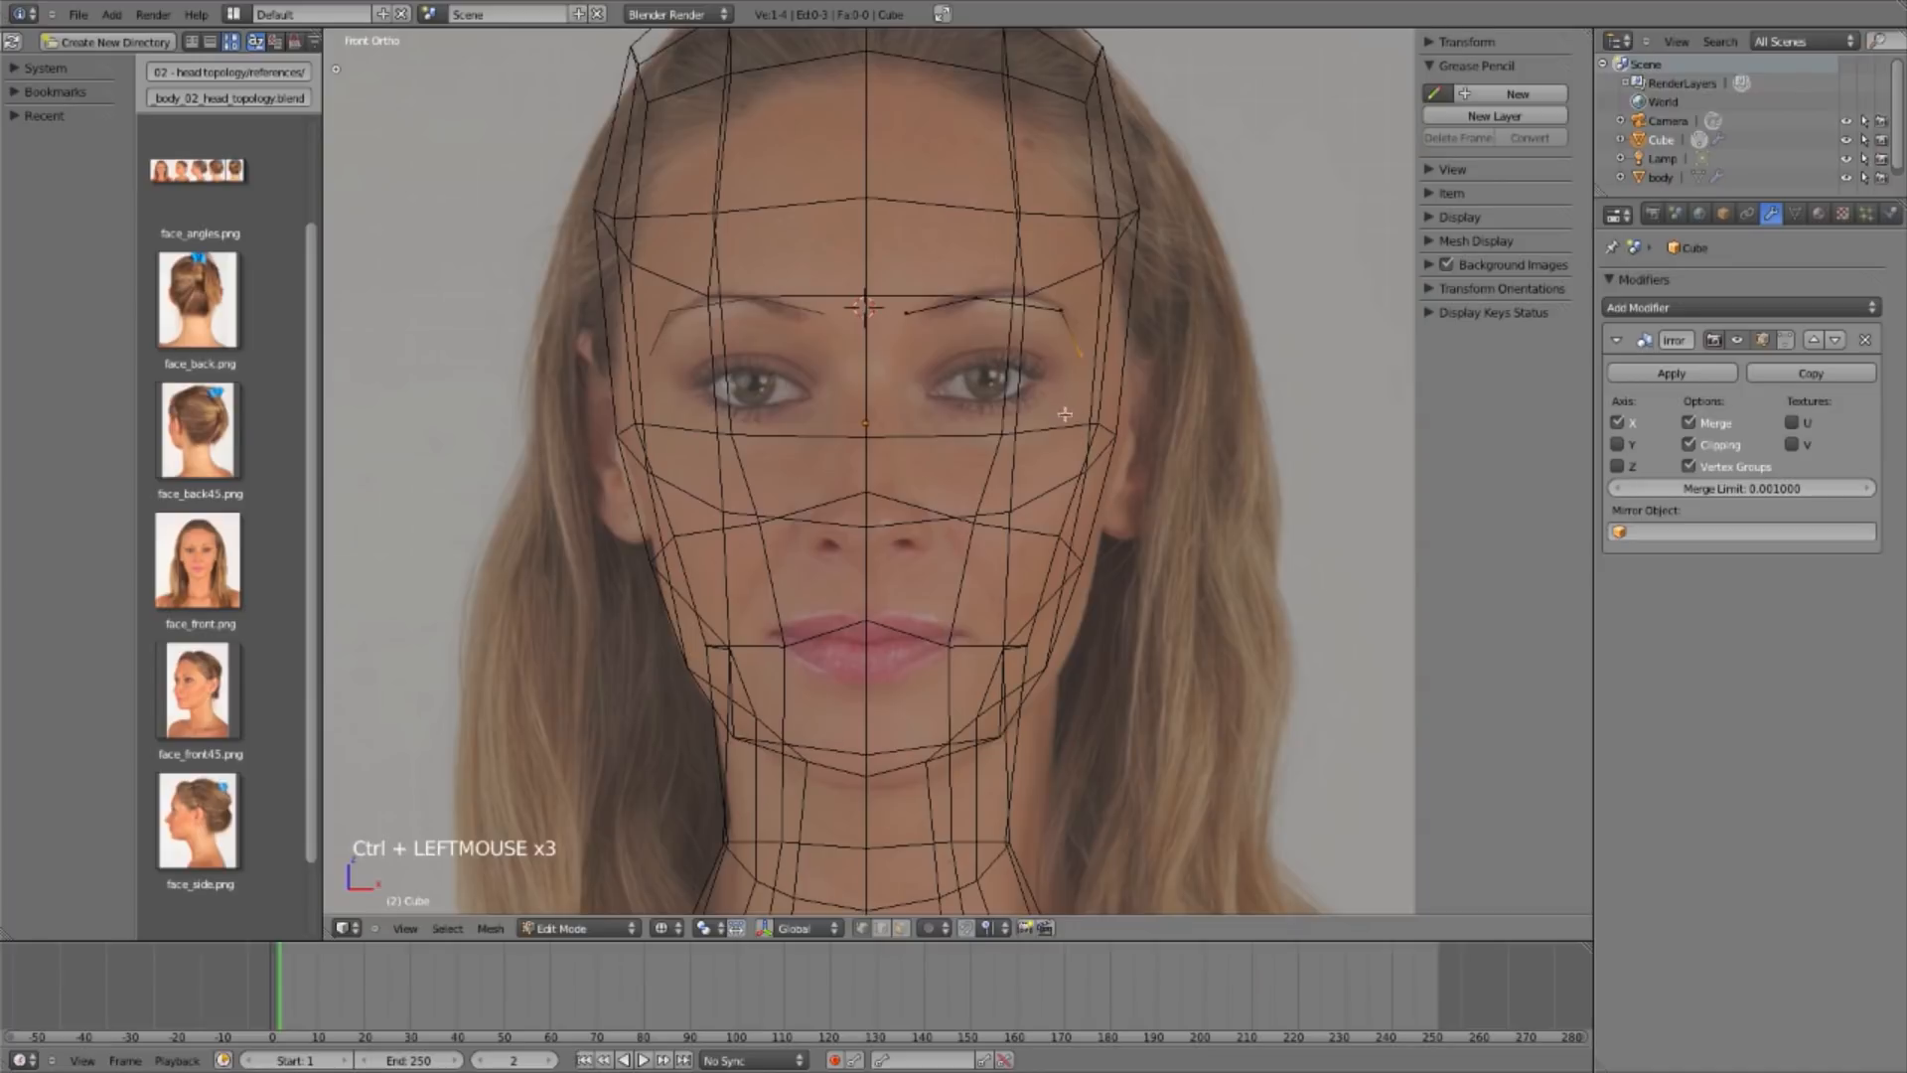
left_click(1071, 420, "ctrl")
Step: Show the Grease Pencil topology sketch and continue the vertex chain beneath the eye to the centre line at the nose bridge
left_click(1433, 93)
left_click(1460, 123)
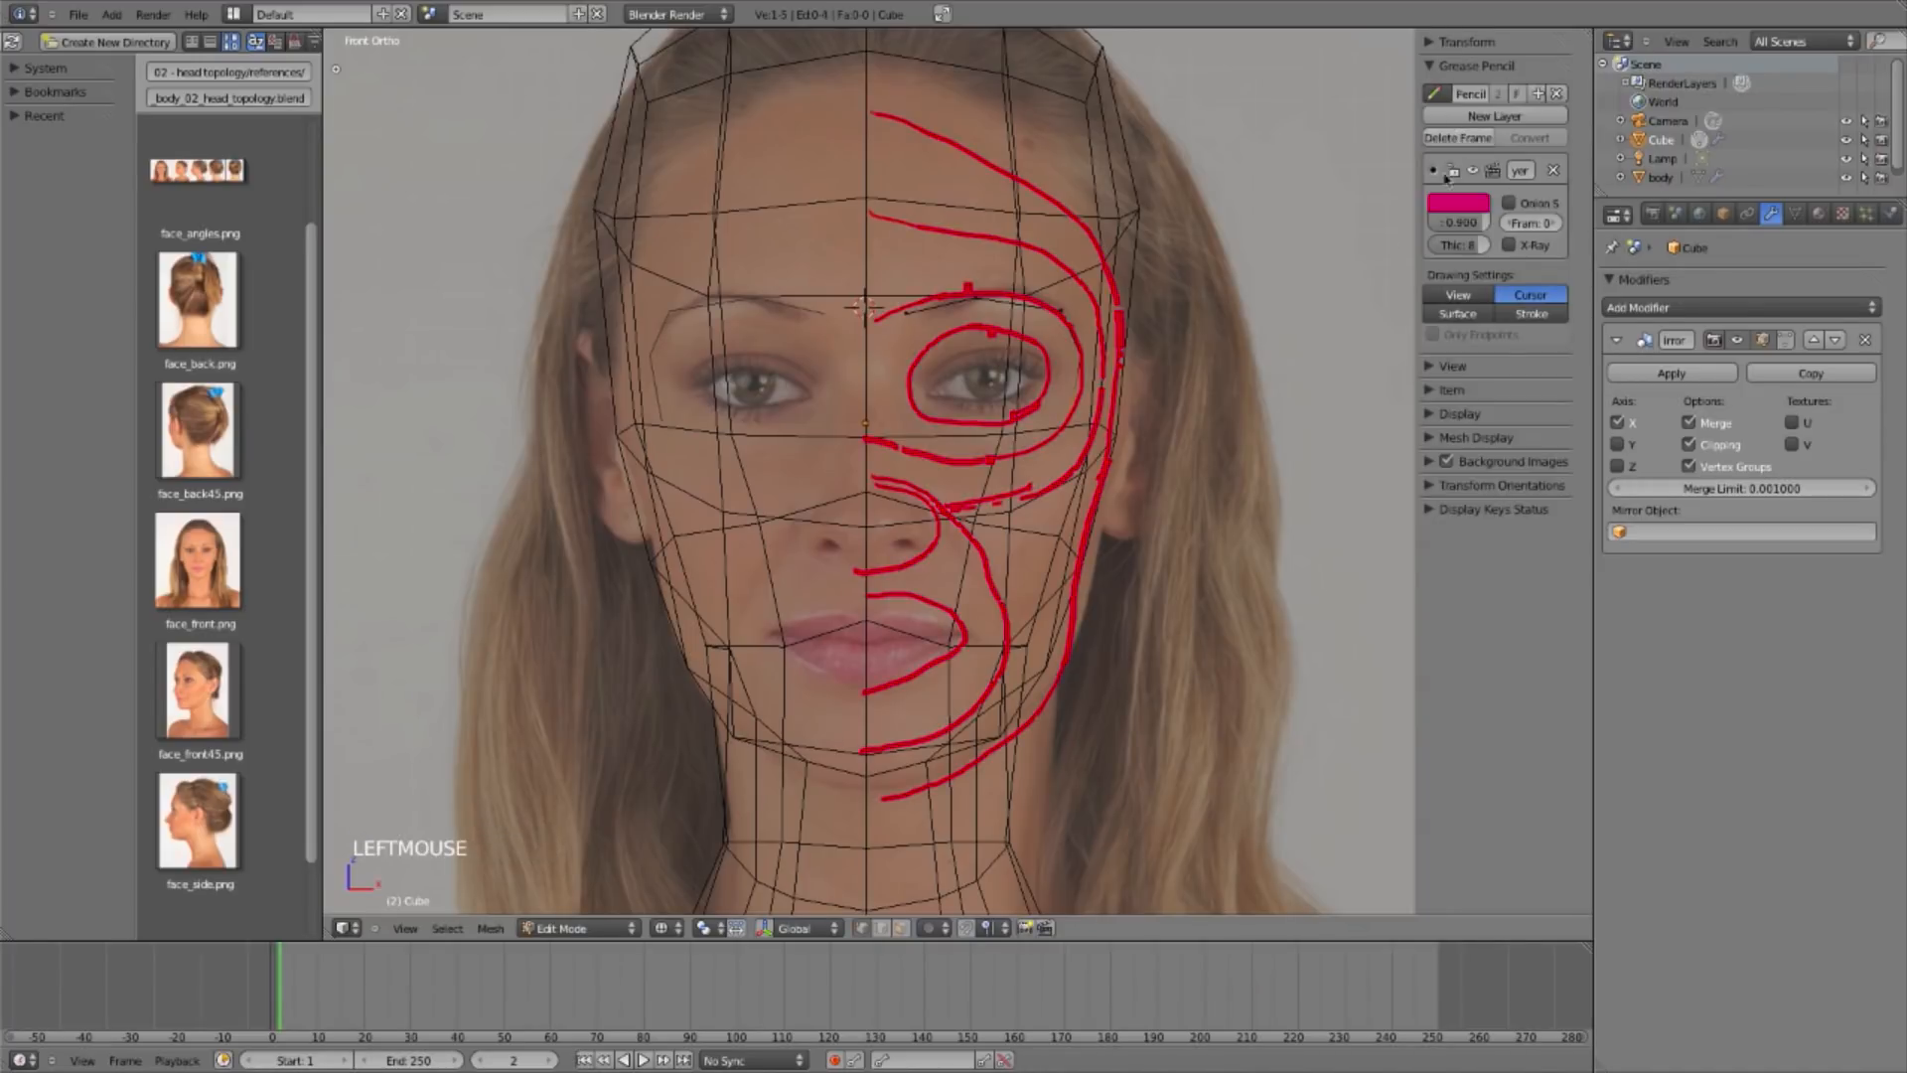
left_click(935, 463, "ctrl")
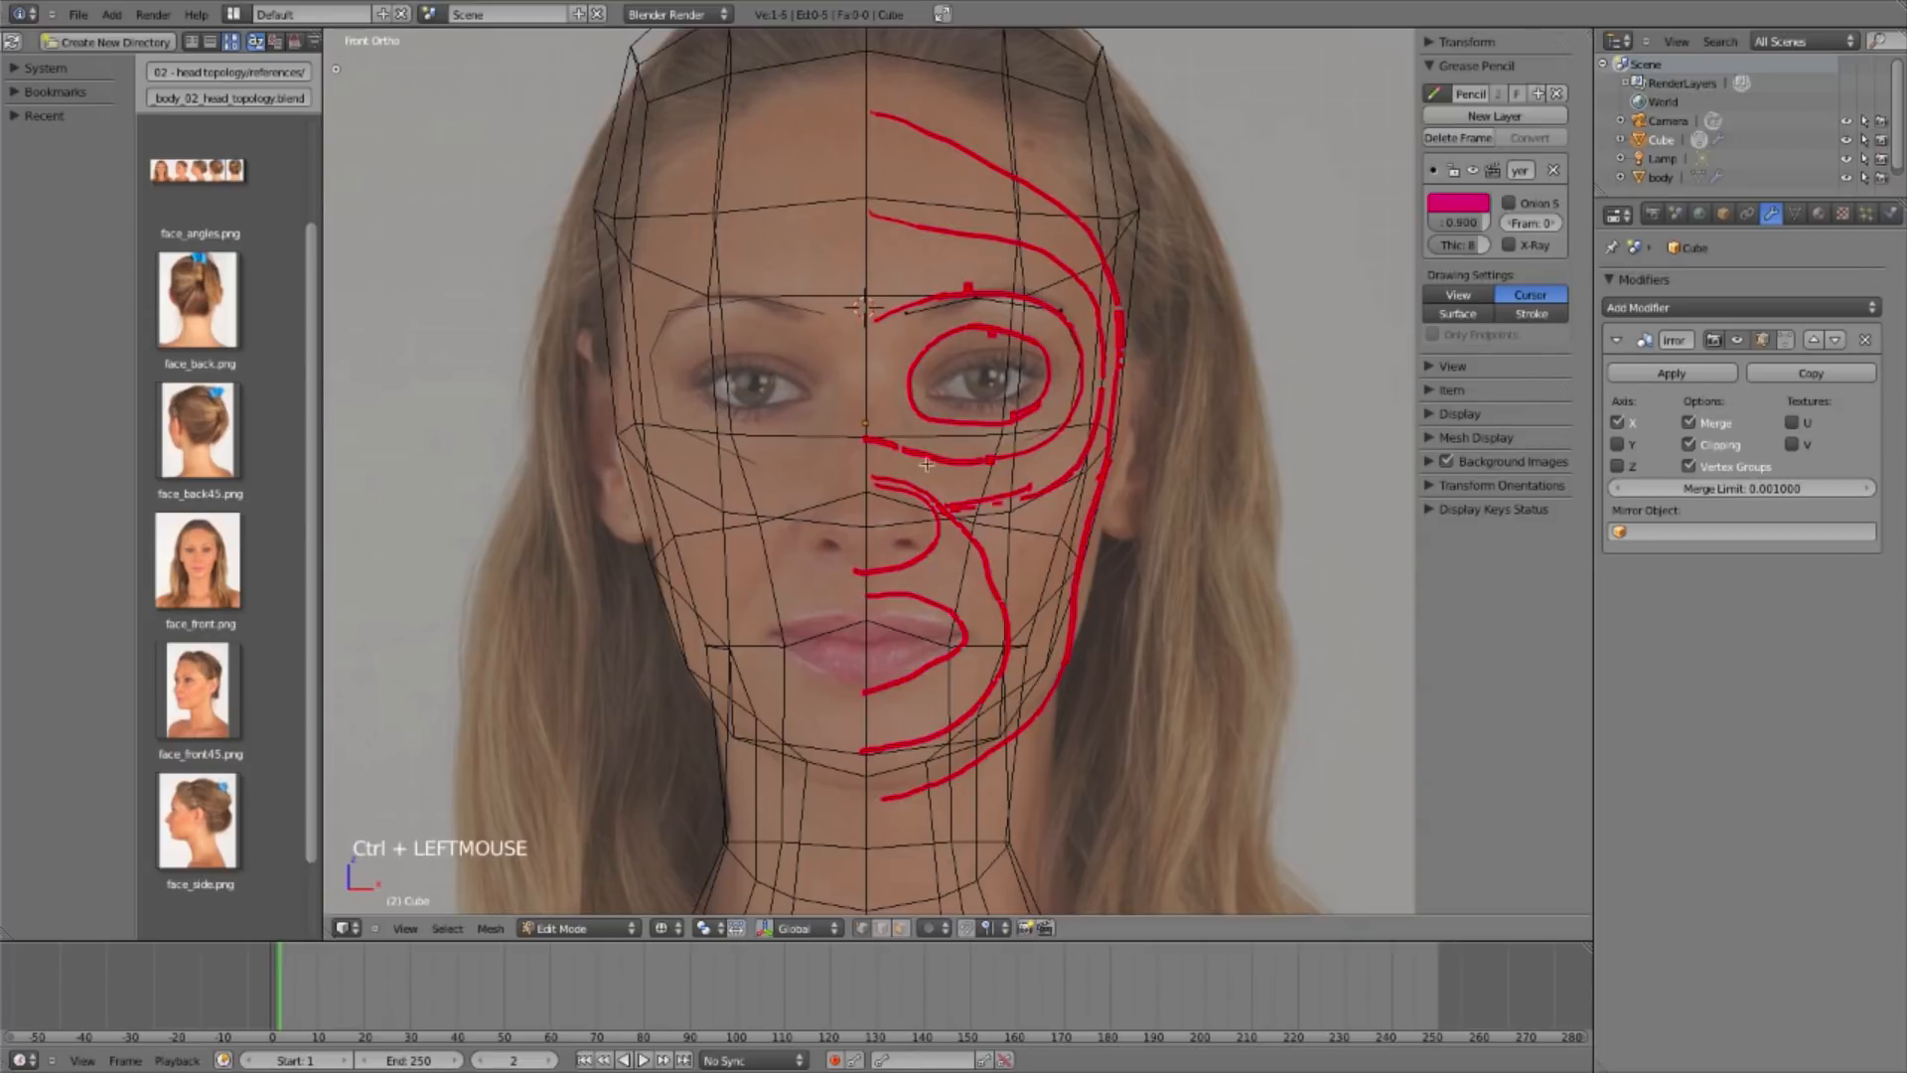
left_click(924, 446, "ctrl")
key("e")
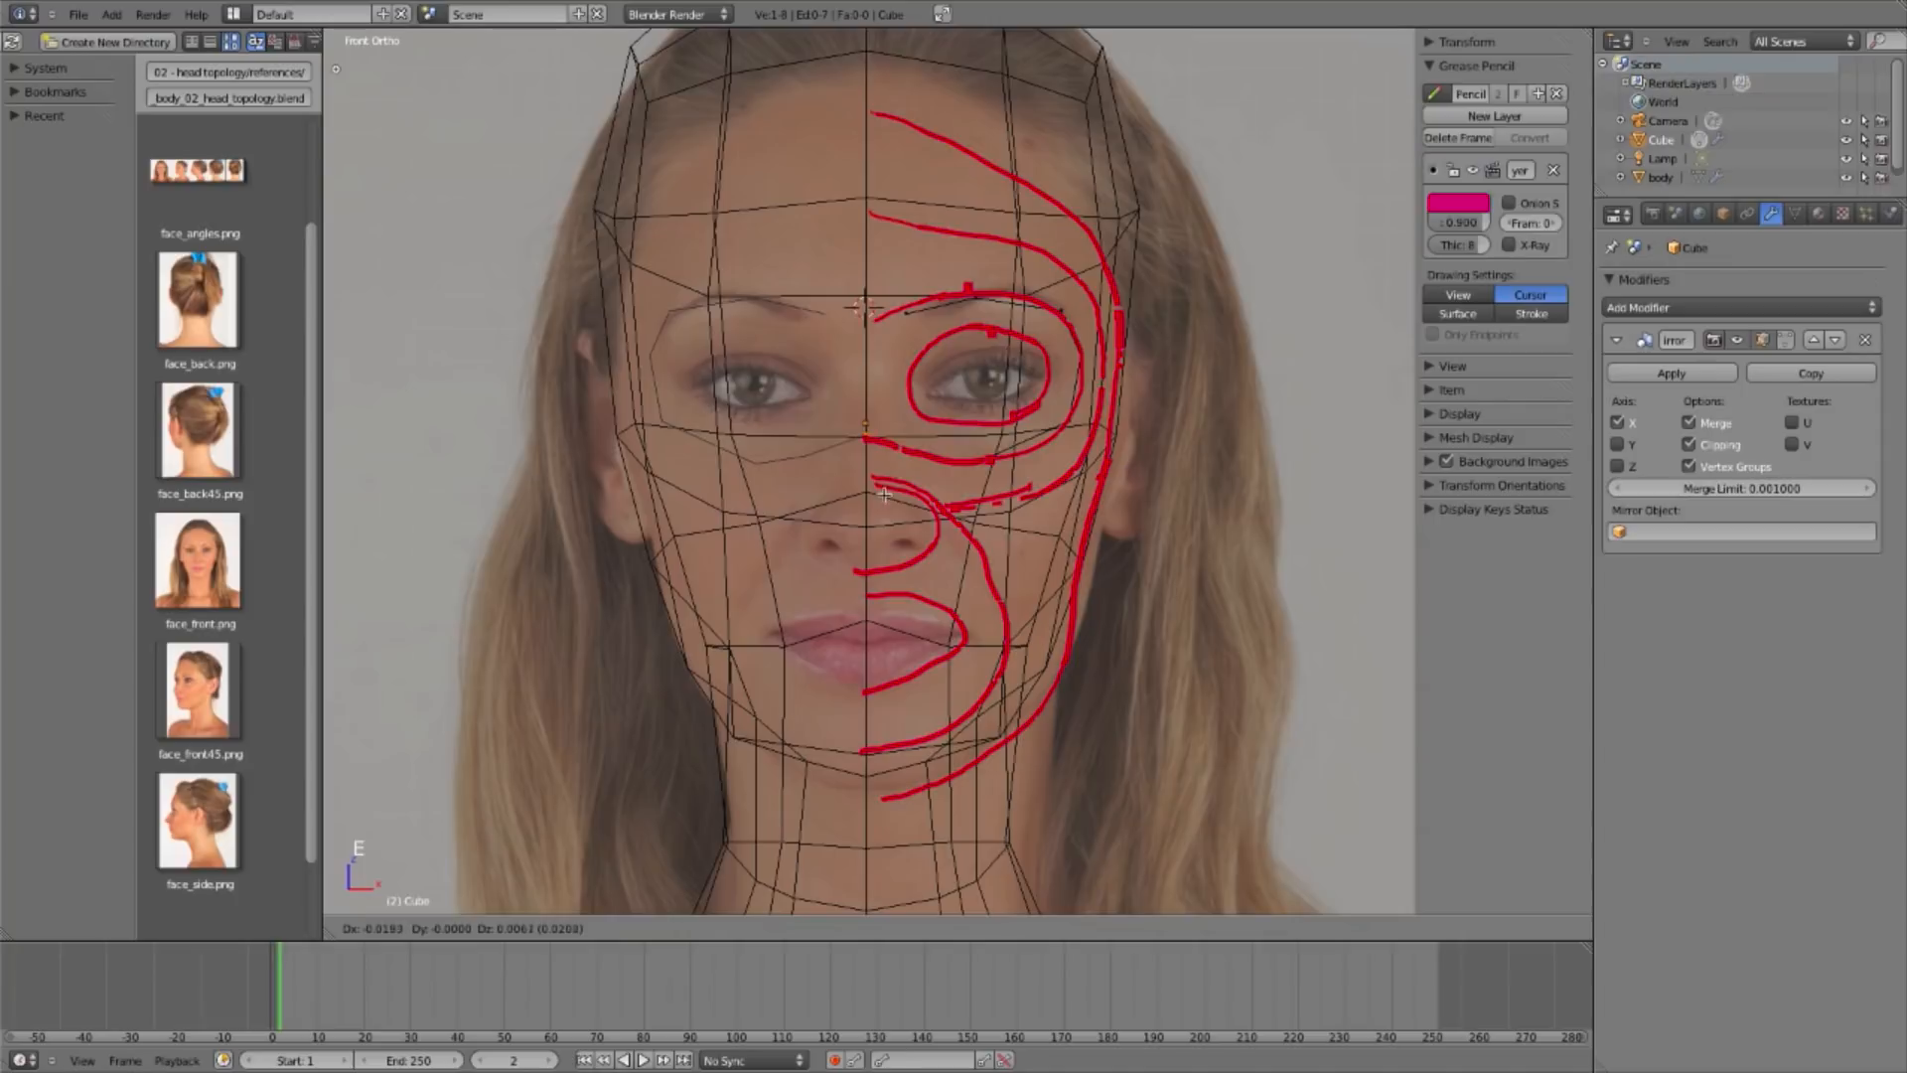
left_click(863, 488)
Step: Extrude the inner brow vertex to the mirror centre line and hide the Grease Pencil layer
right_click_drag(909, 316, 930, 318)
key("e")
left_click(879, 398)
left_click(1474, 172)
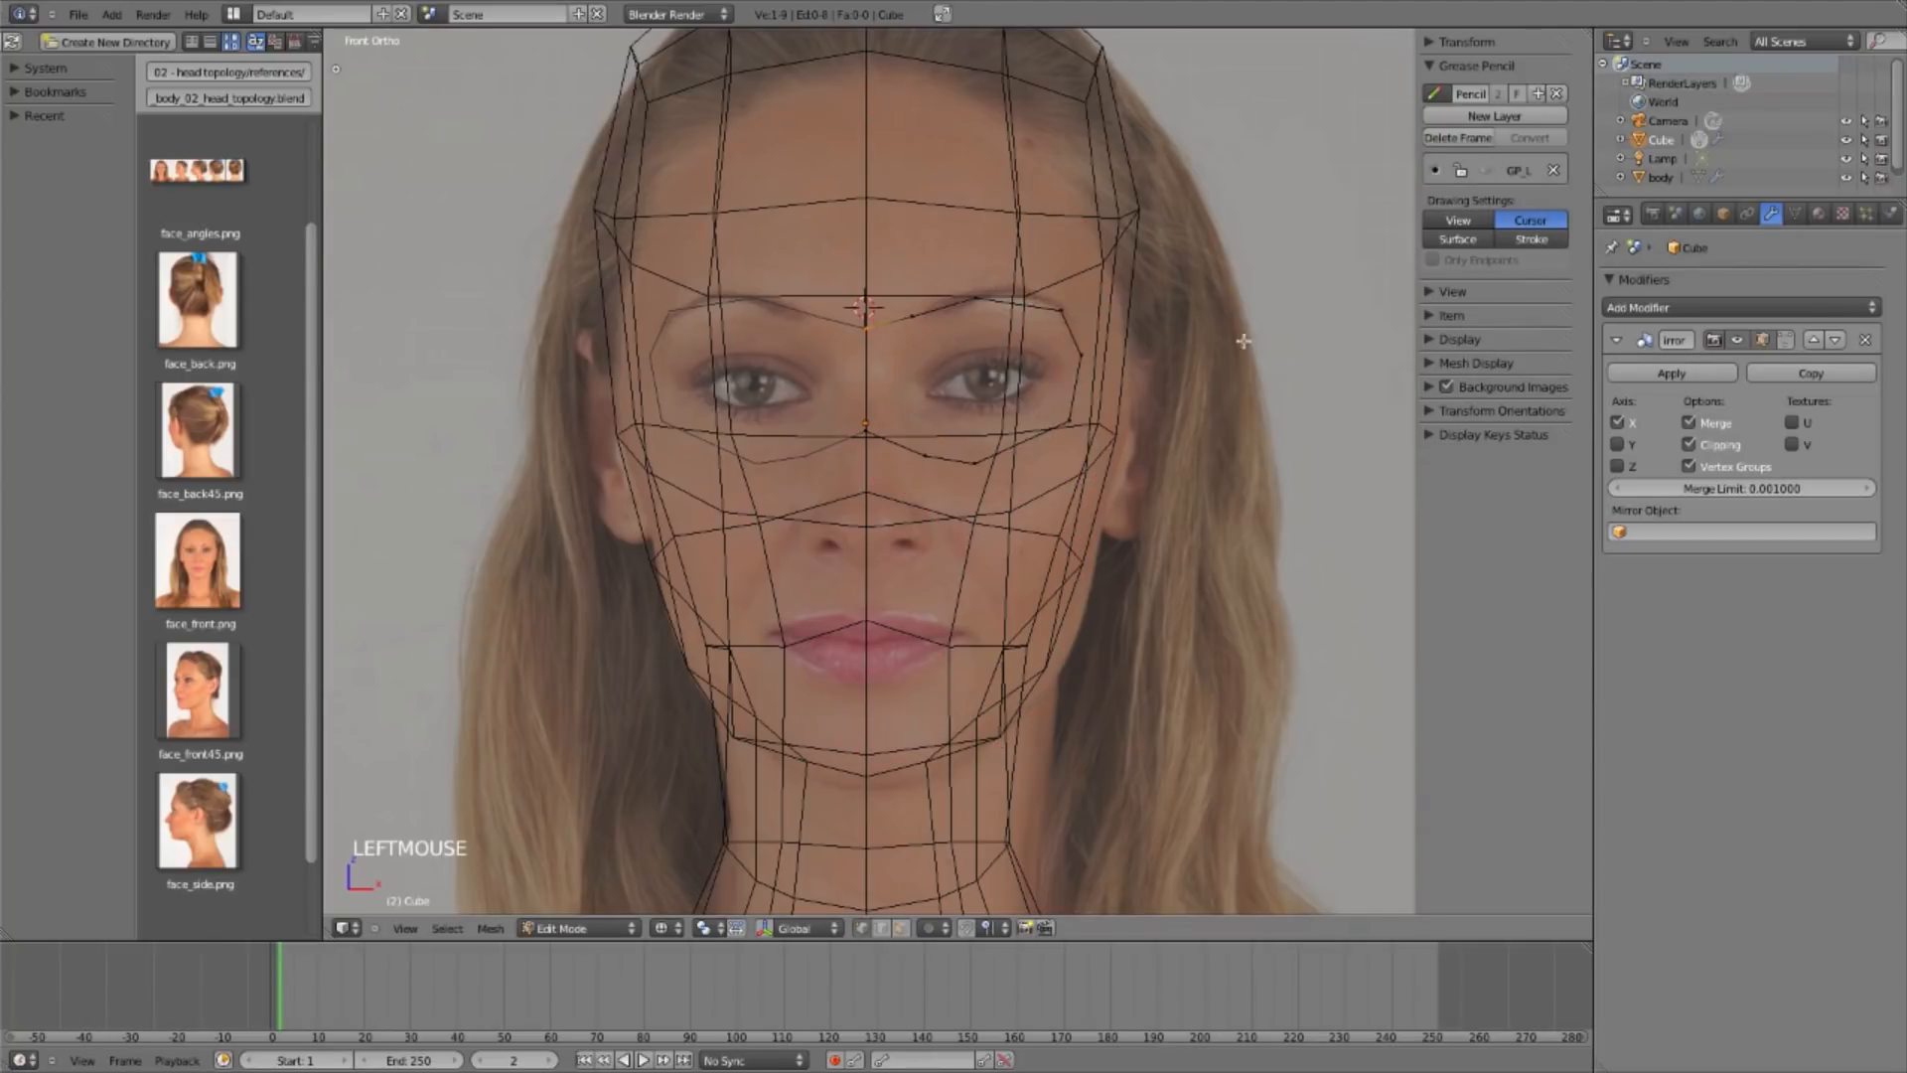
Step: Enable X-Ray display for the cube object so the eye chain shows through the shaded head, and return to the front view
key("KP_3")
key("z")
mouse_move(659, 515)
middle_mouse_down()
mouse_move(920, 455)
mouse_move(974, 400)
middle_mouse_up()
key("a")
left_click(1723, 214)
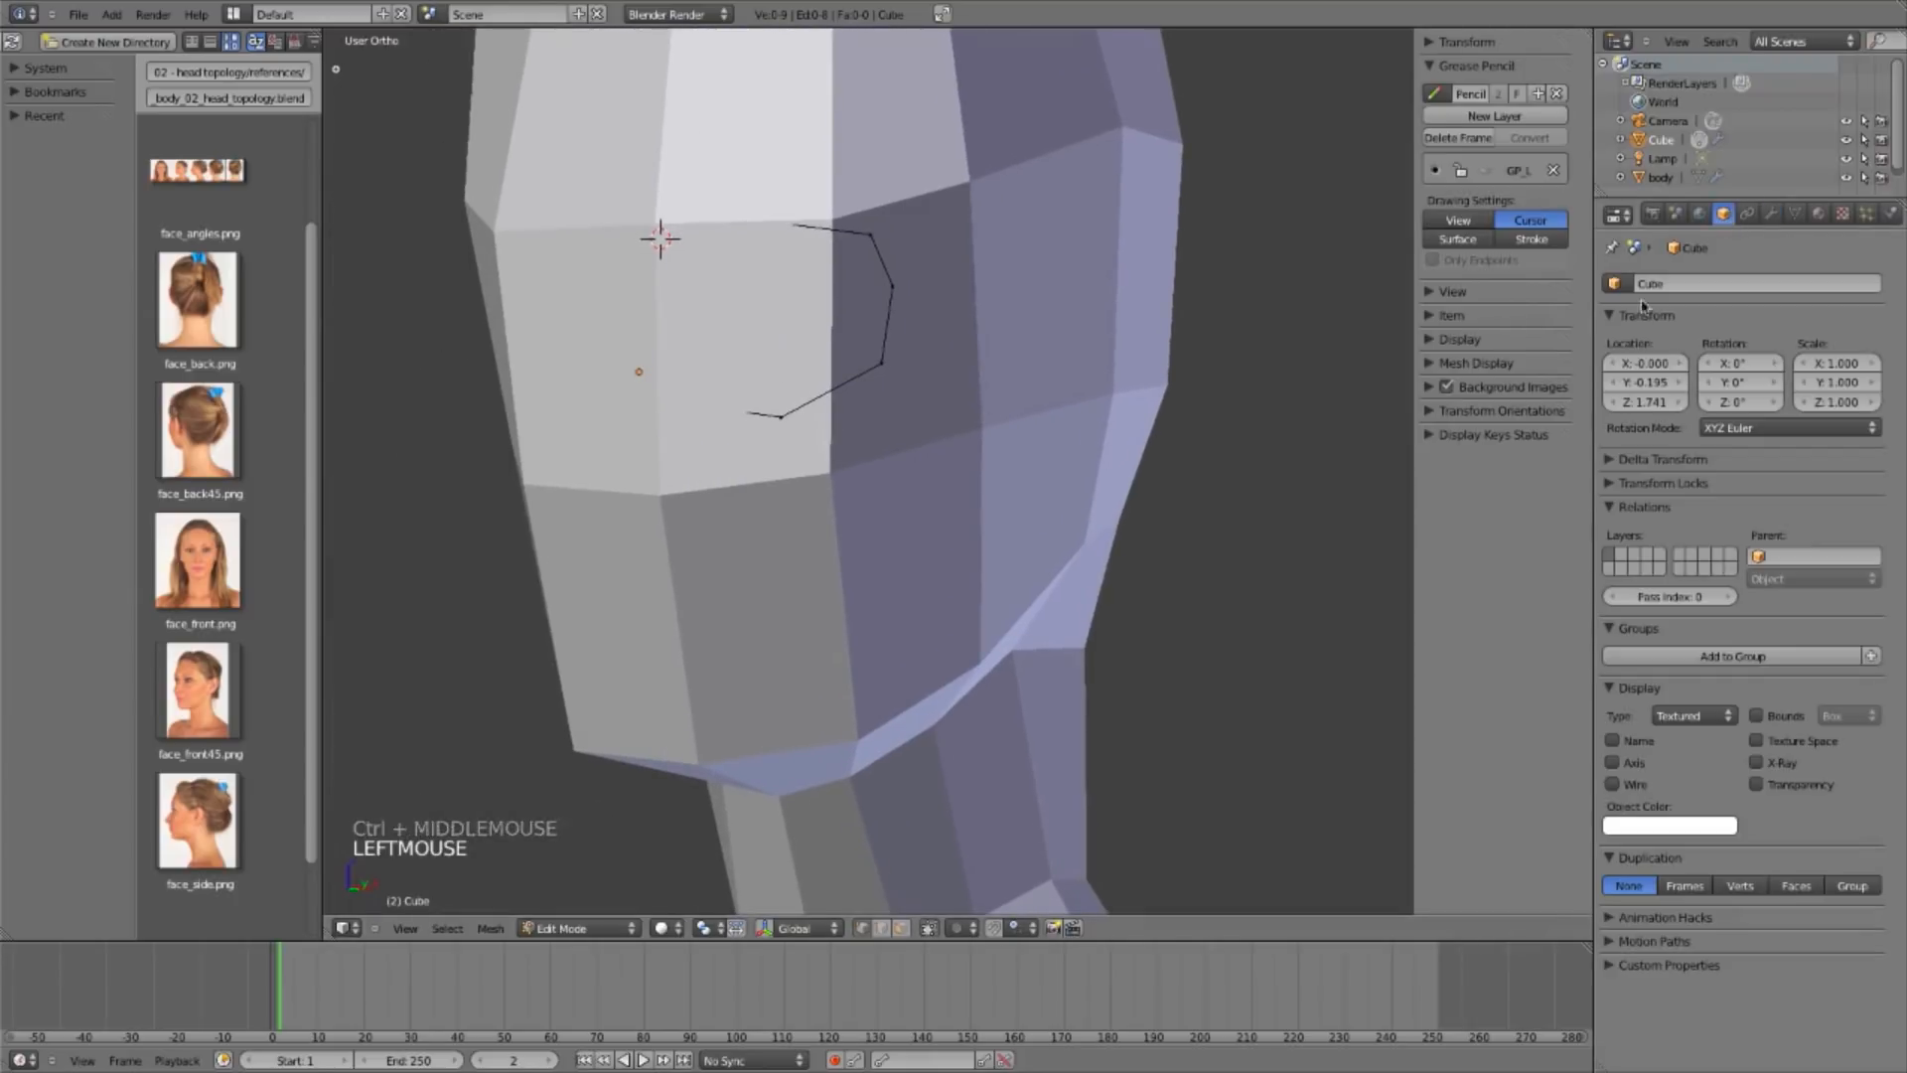
left_click(1755, 763)
mouse_move(893, 496)
middle_mouse_down()
mouse_move(799, 493)
mouse_move(944, 384)
middle_mouse_up()
key("KP_1")
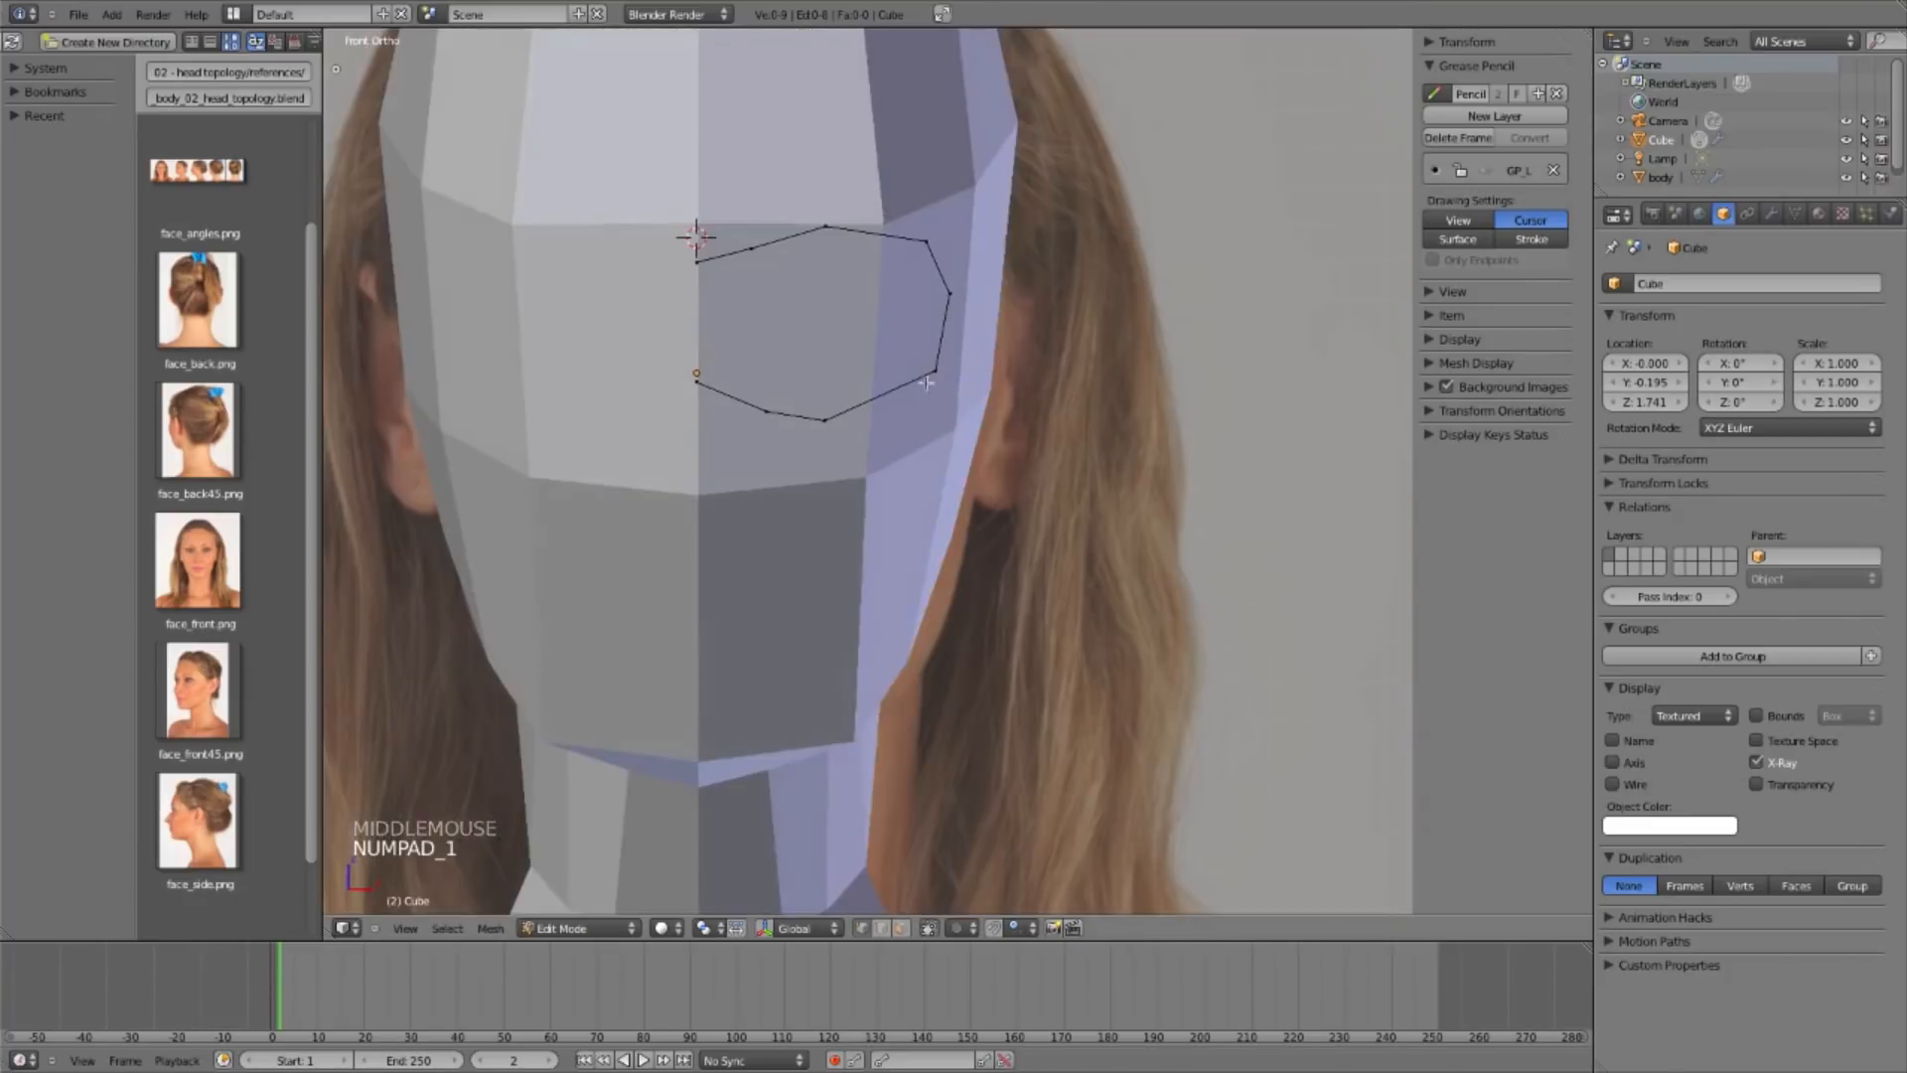
Step: In front wireframe view, reposition the three lower chain vertices under the eye and at the nose bridge to smooth the loop
key("z")
right_click(832, 421)
key("g")
key("g")
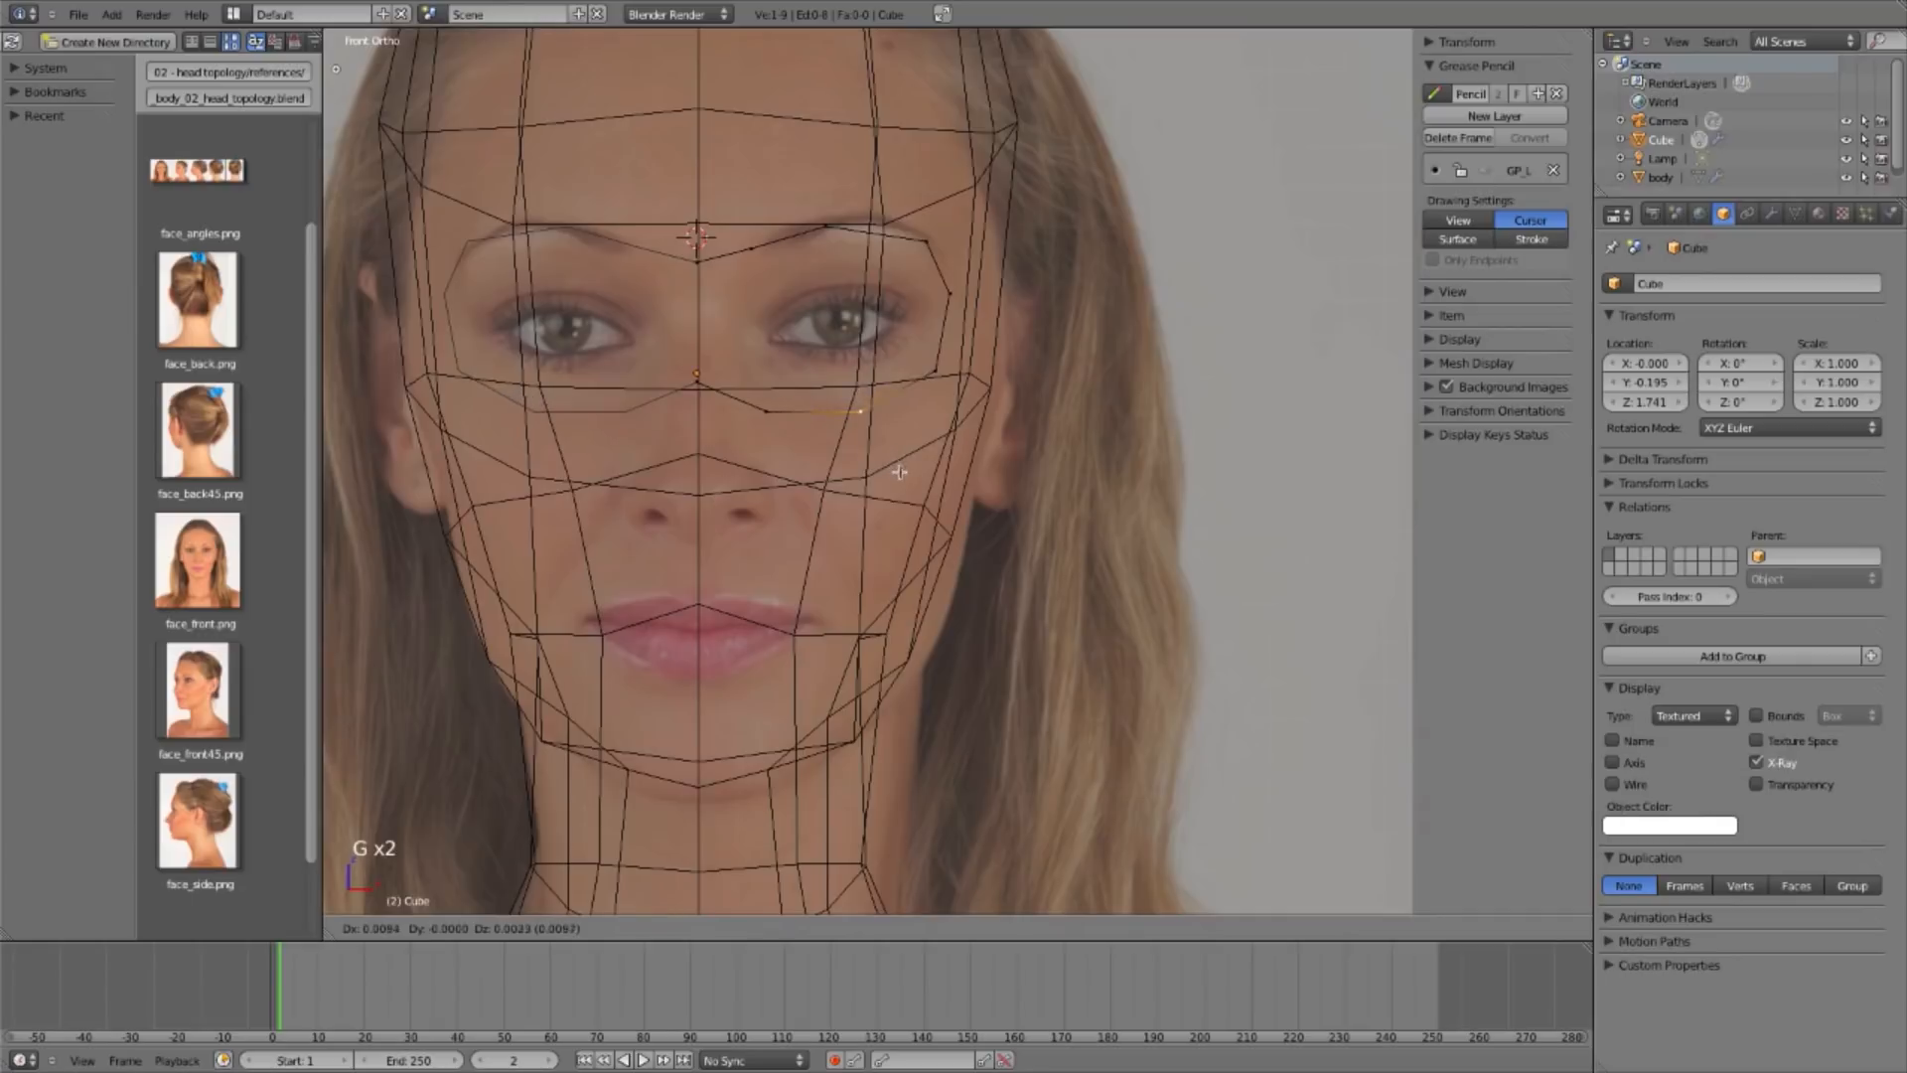
left_click(897, 465)
key("a")
right_click(711, 392)
key("g")
key("g")
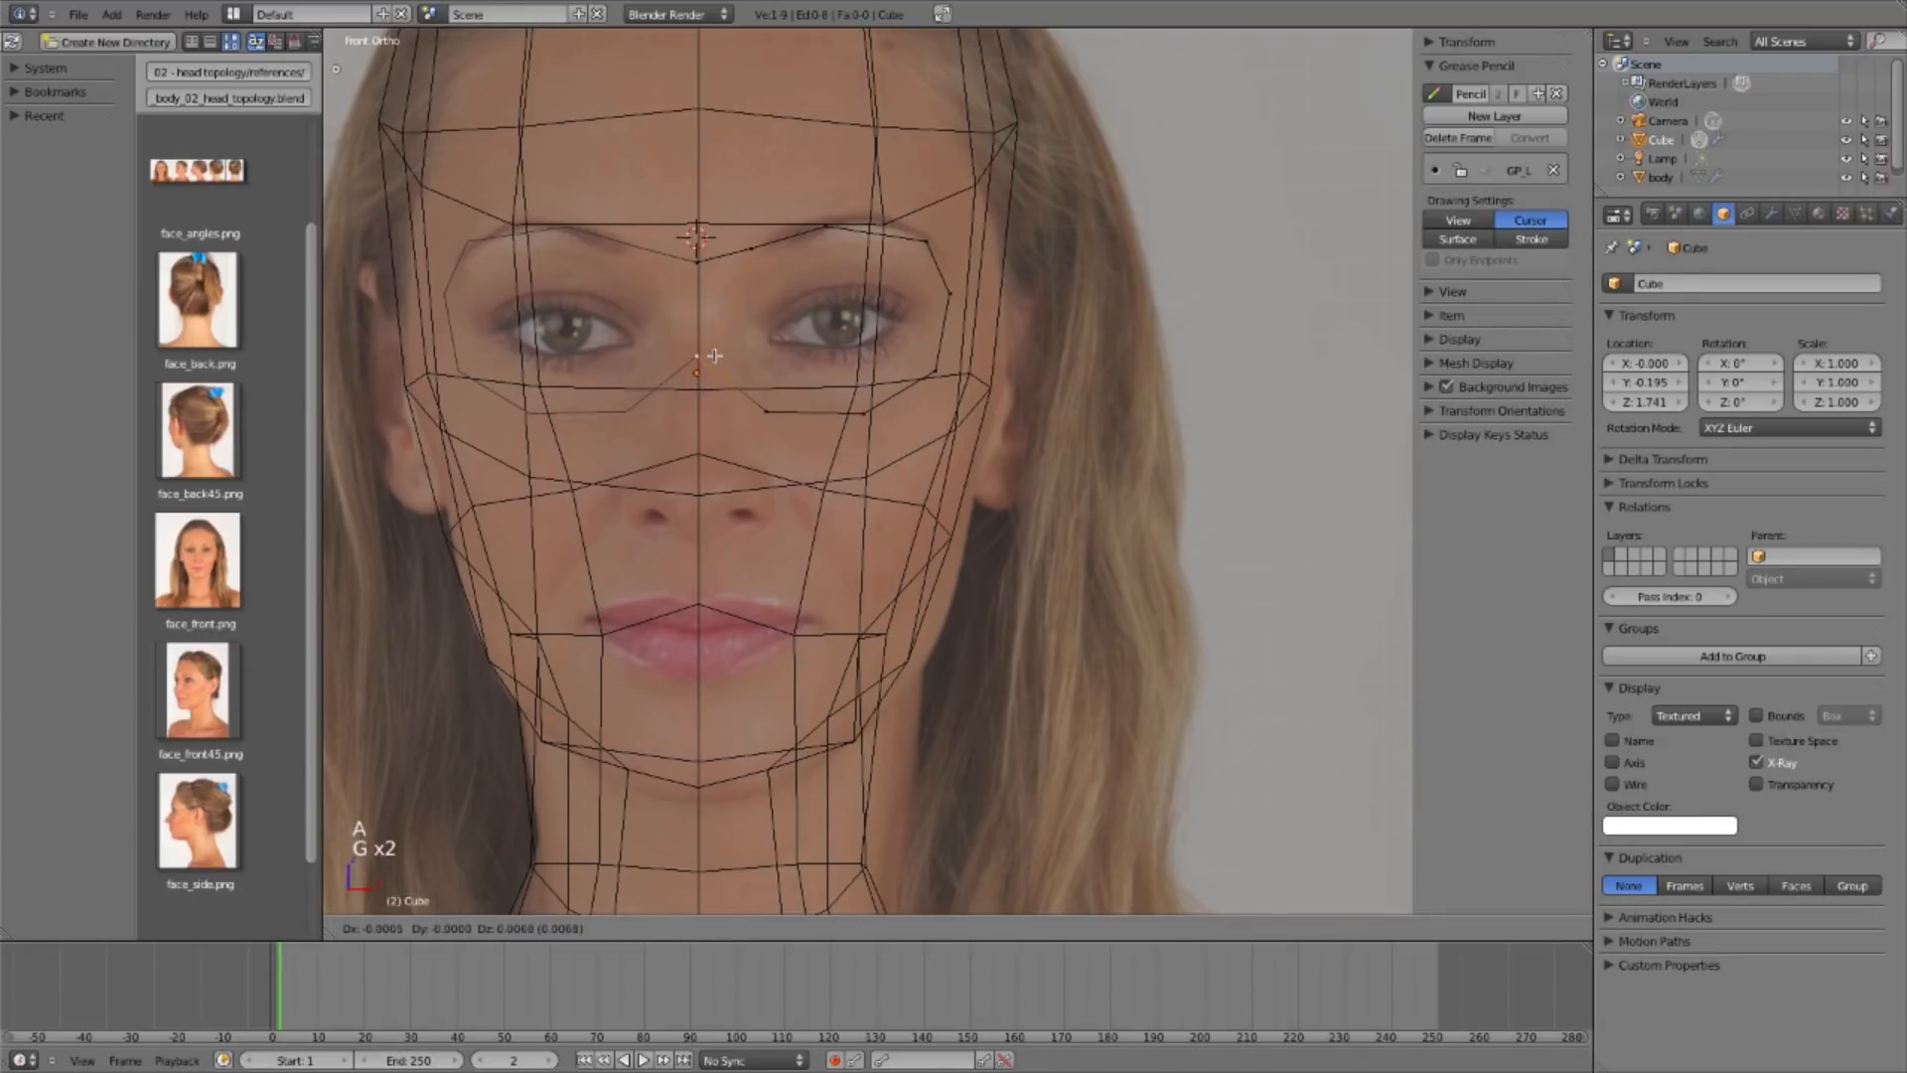
right_click(758, 399)
key("g")
key("g")
Step: Move the brow peak and inner brow vertices so the upper chain follows the eyebrow evenly
right_click(866, 206)
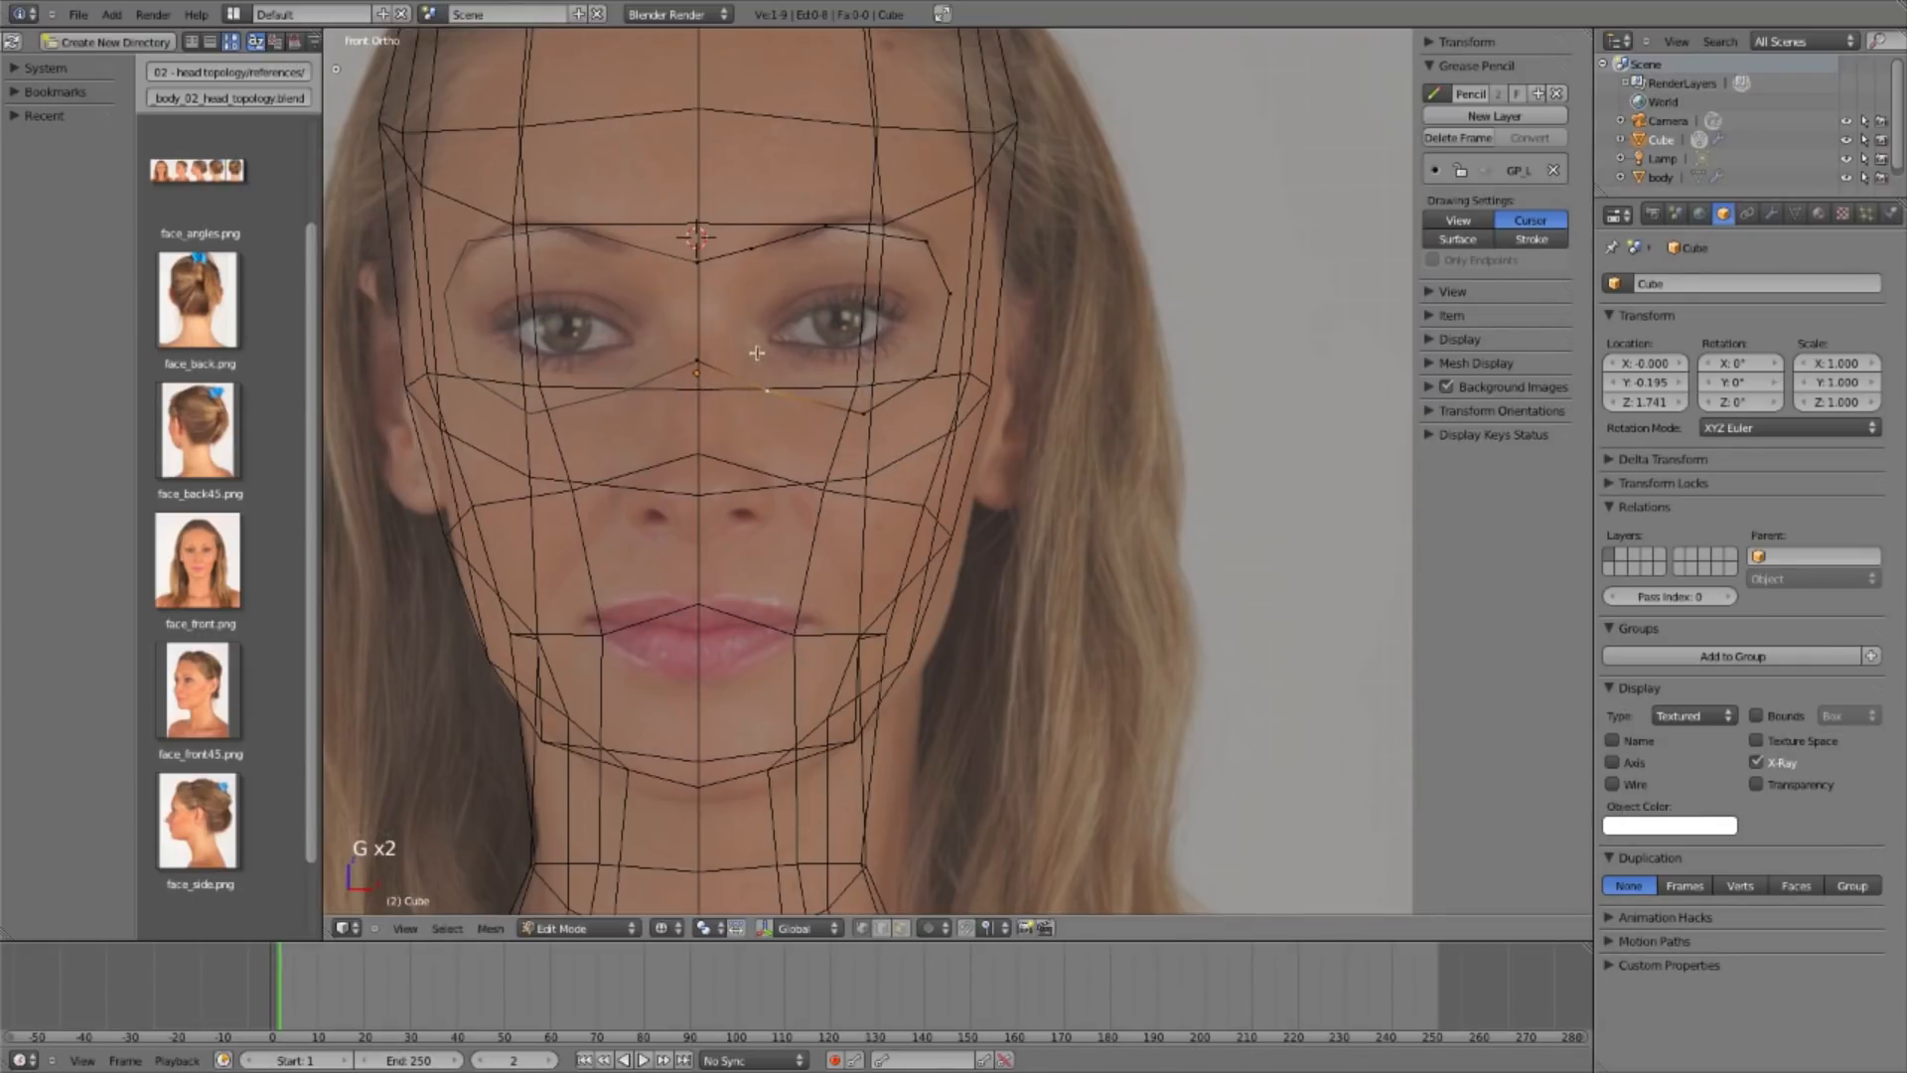
key("a")
key("g")
key("g")
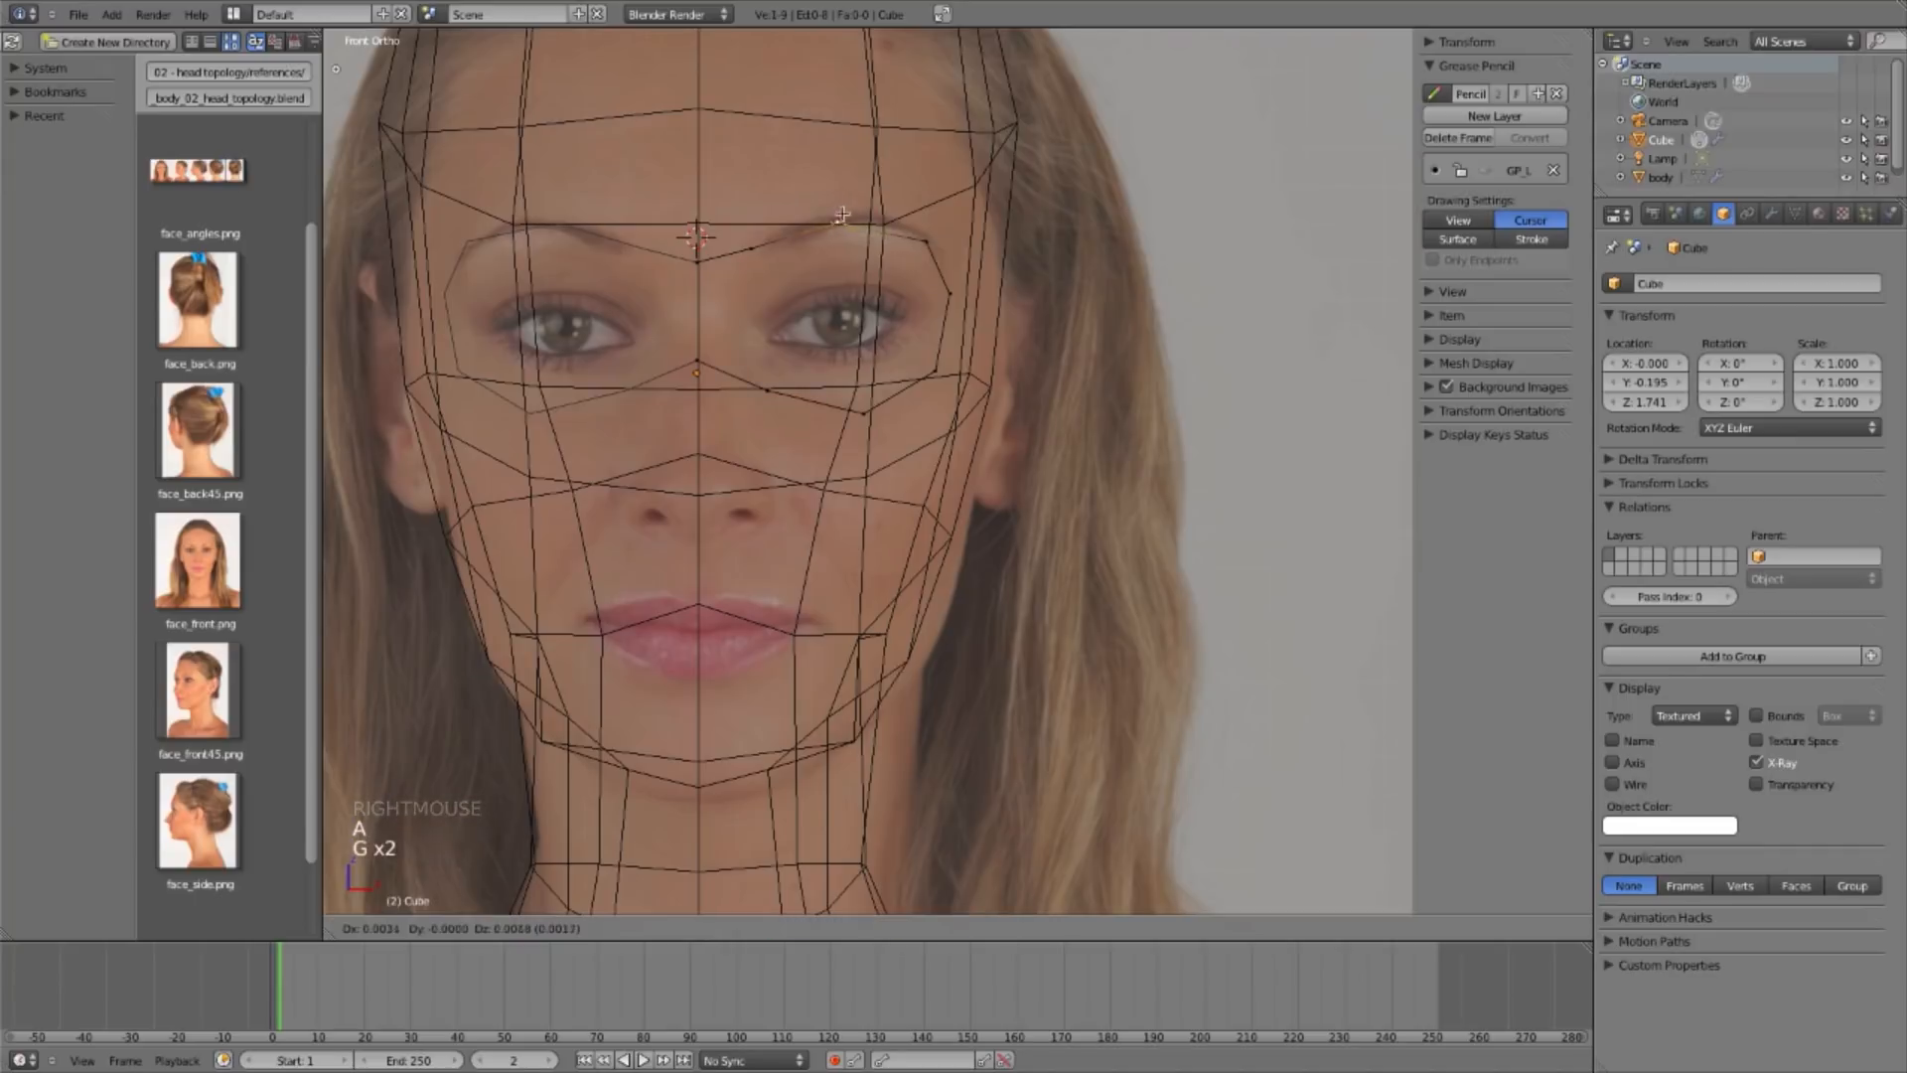
left_click(852, 211)
key("a")
right_click_drag(770, 251, 761, 266)
key("a")
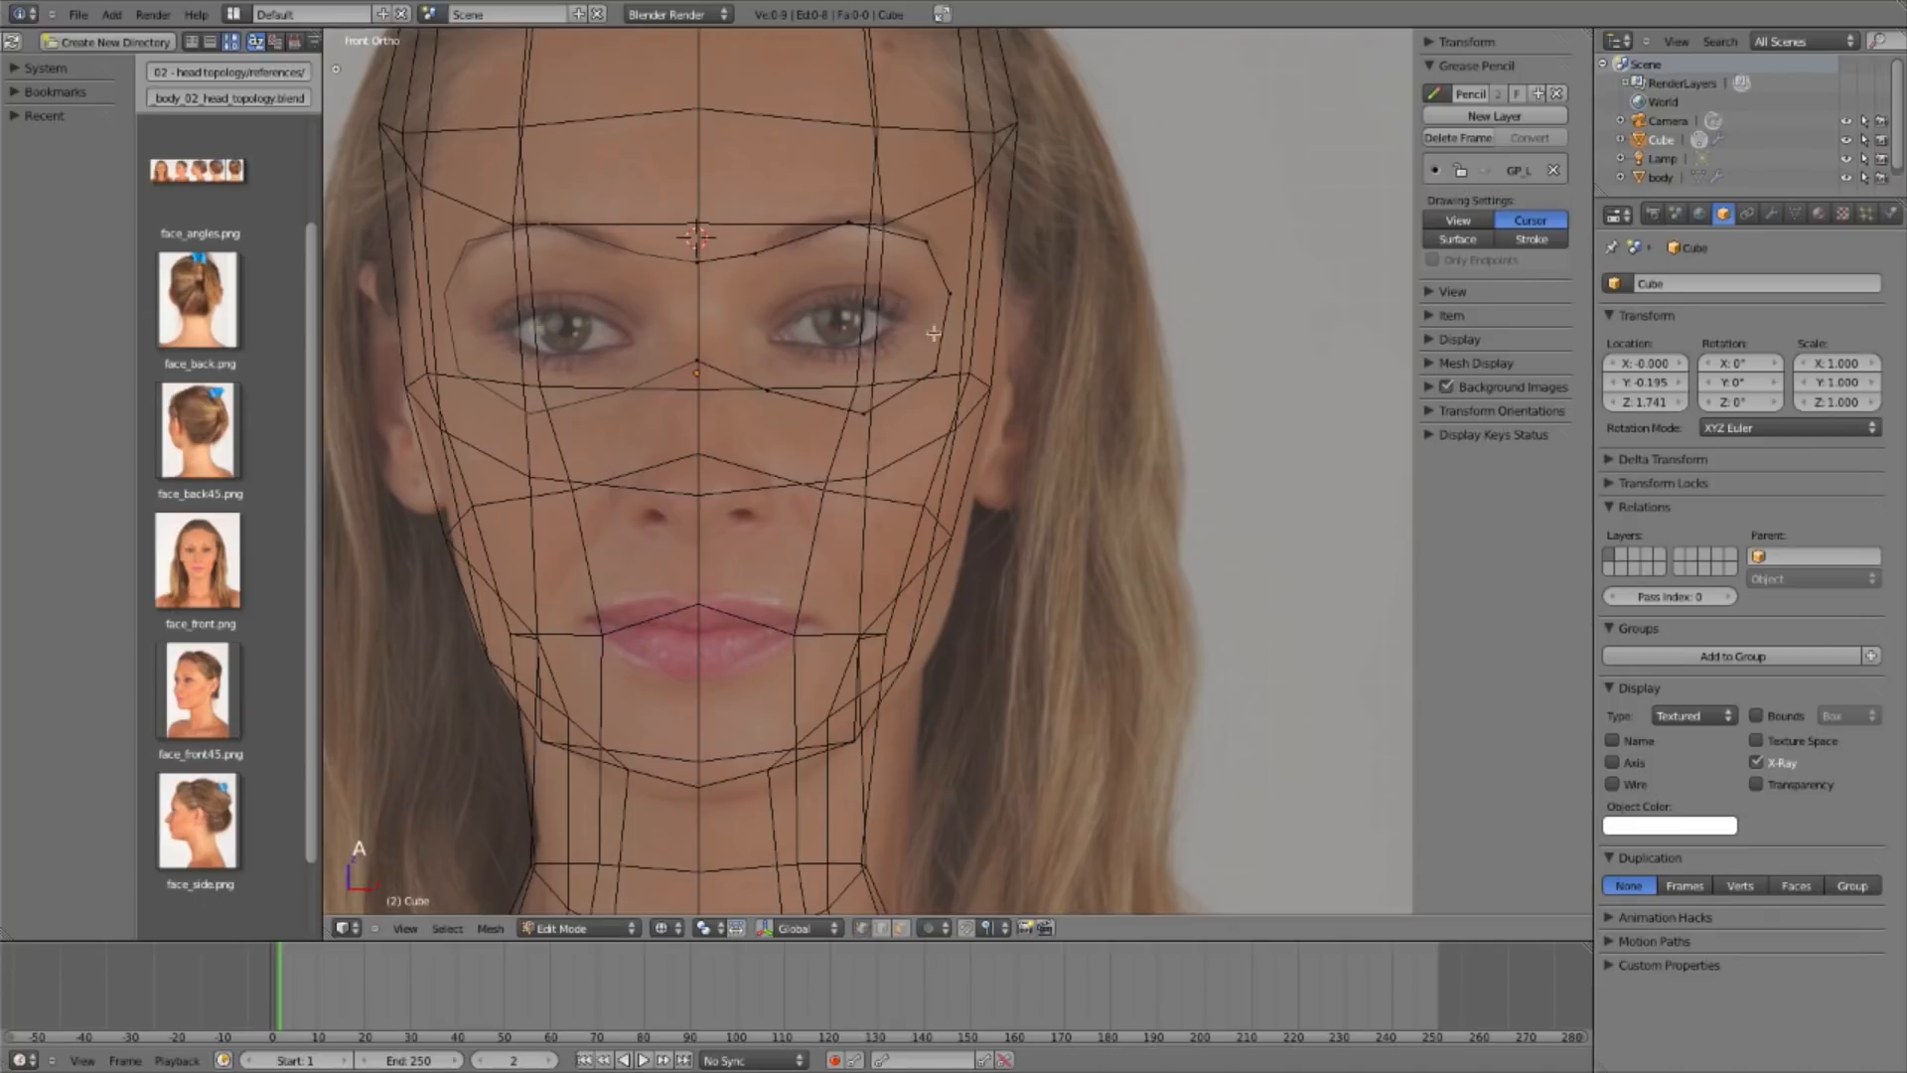
Step: Enable proportional editing and select the two vertices at the outer side of the eye loop, ending in the right view
key("KP_3")
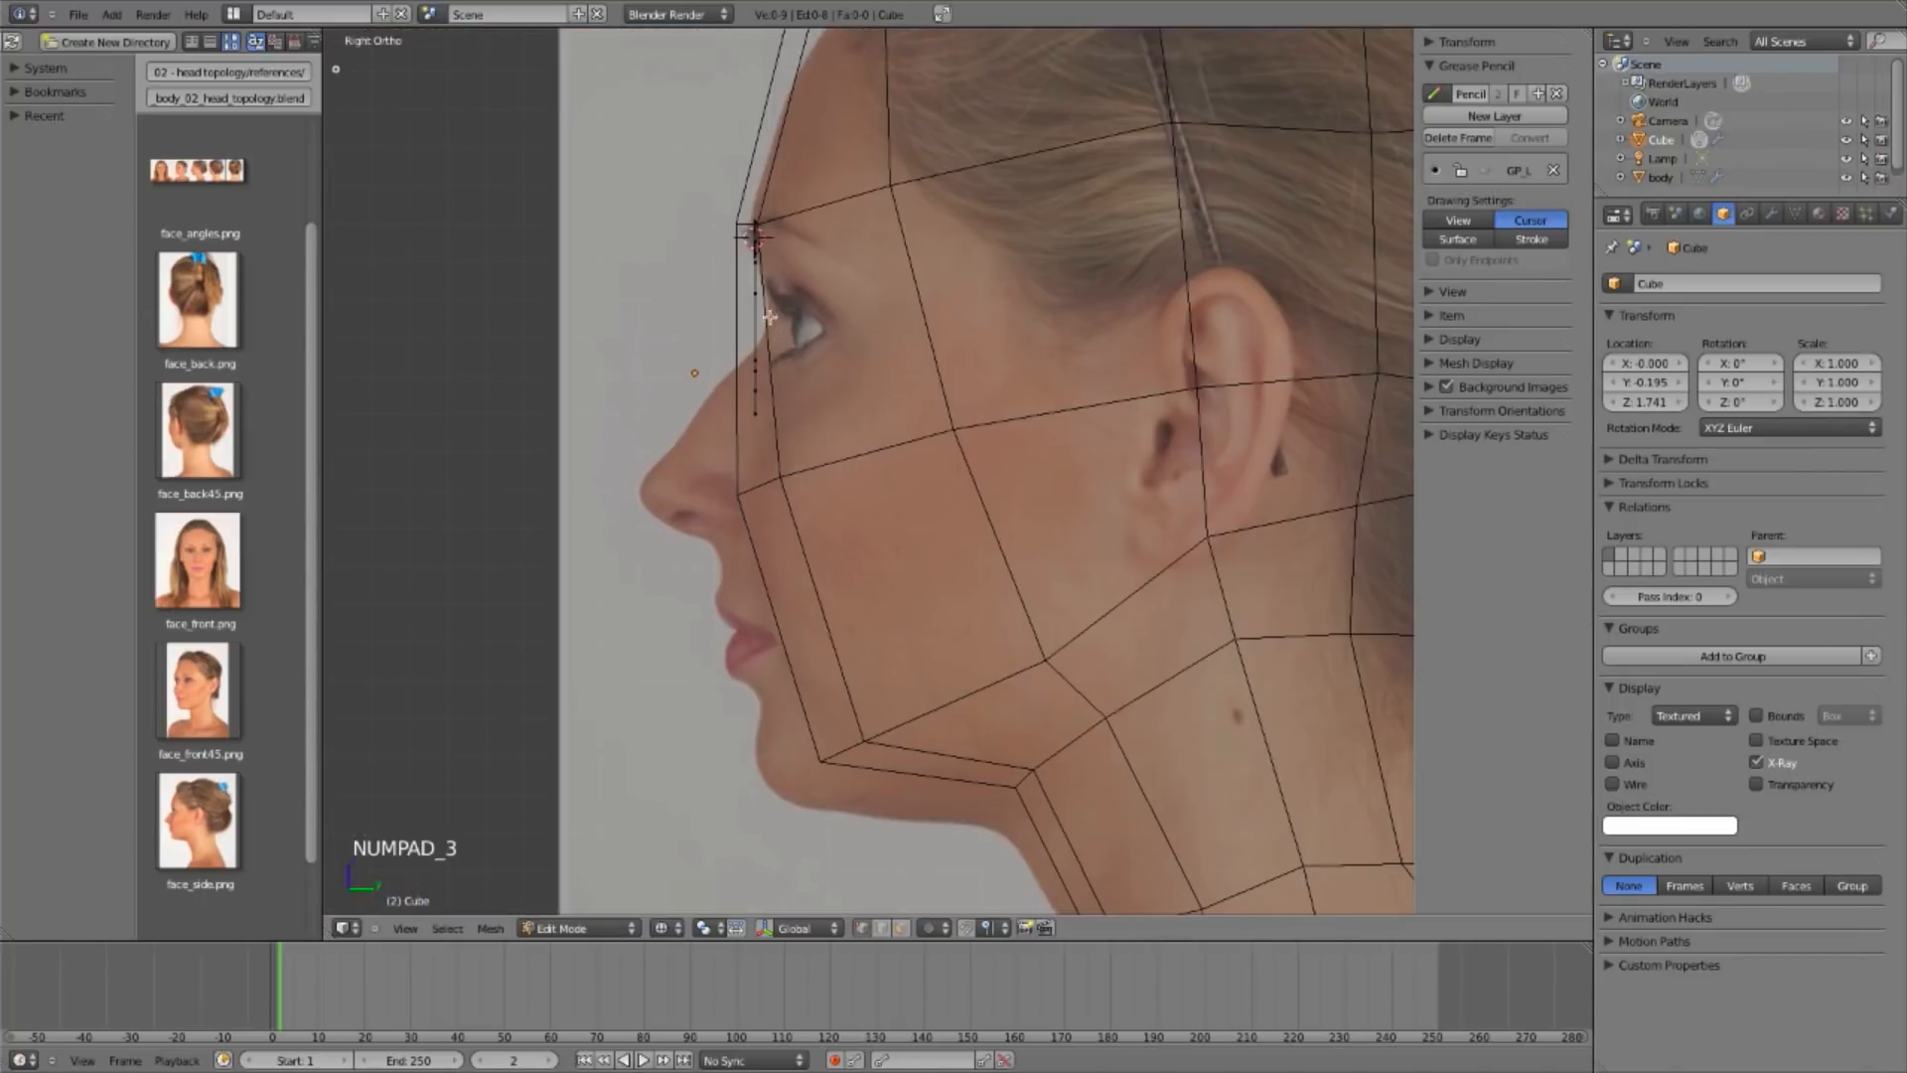
key("o")
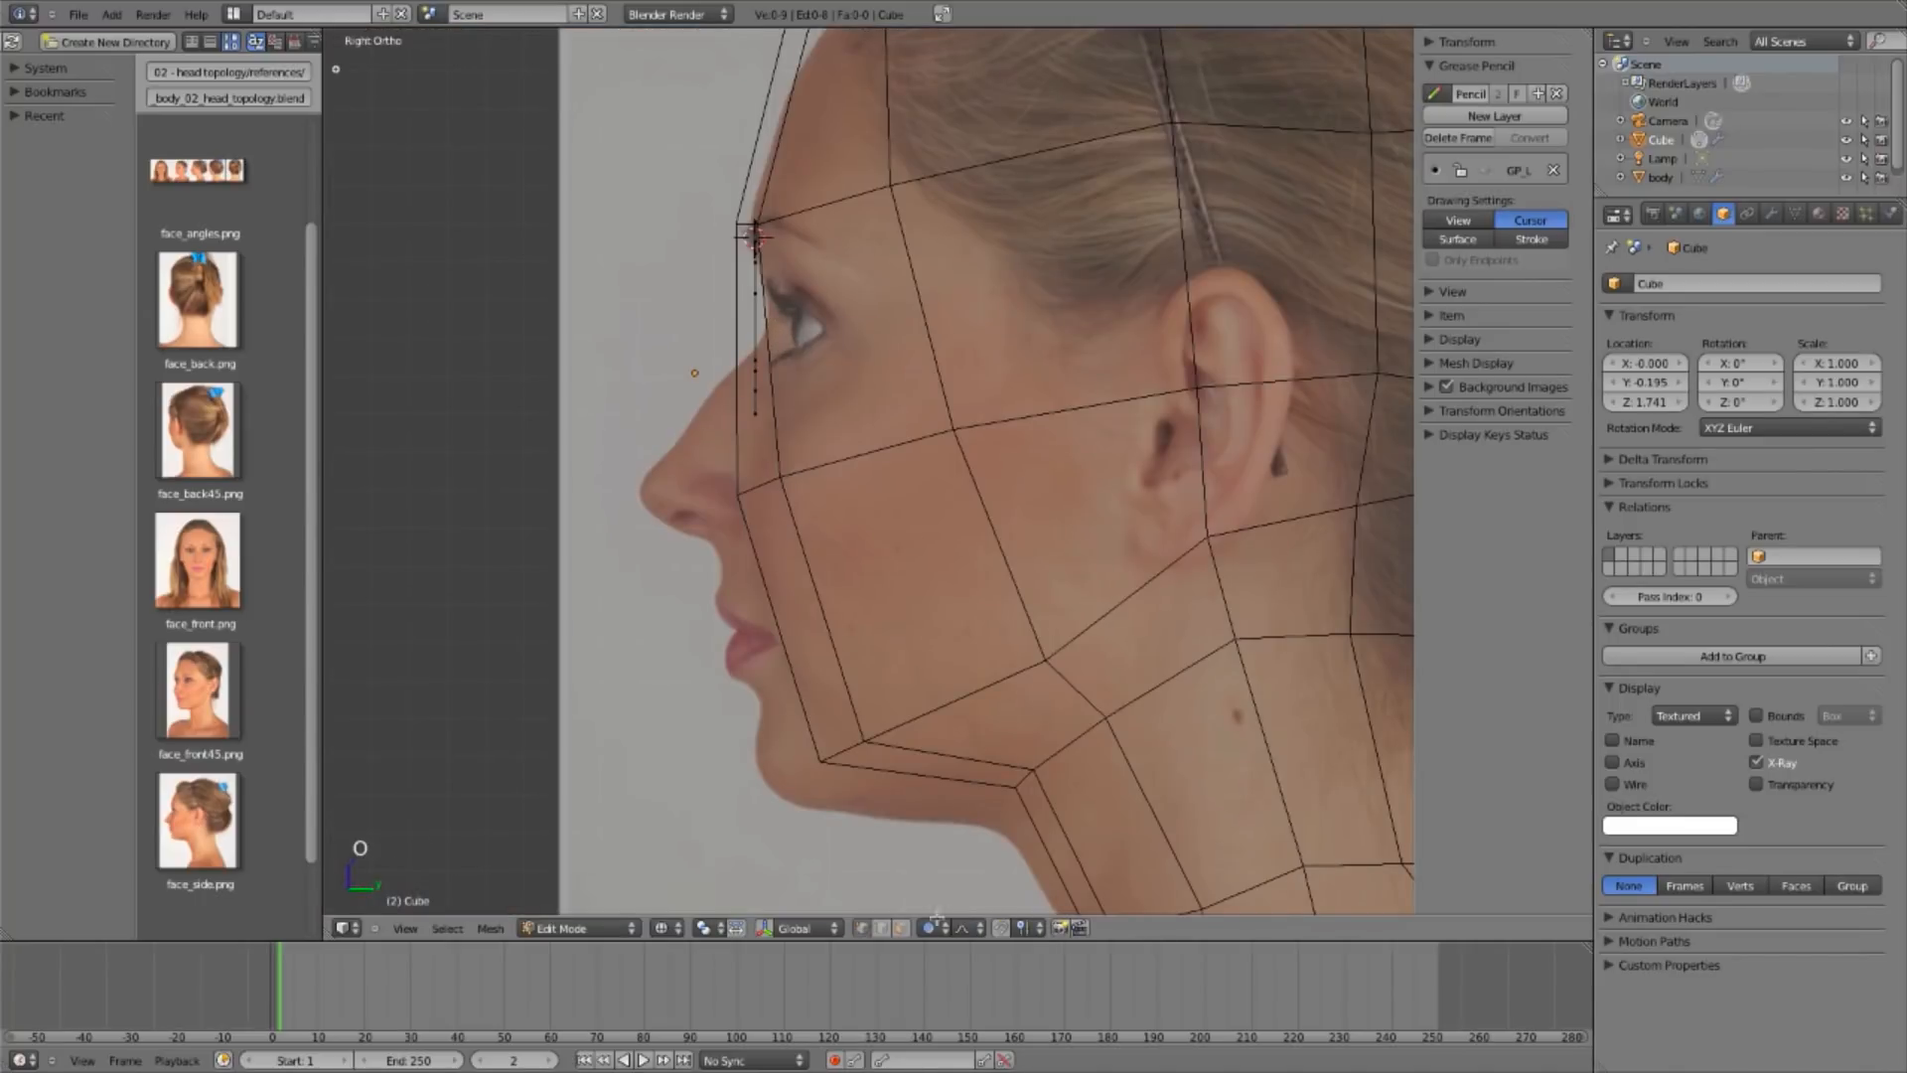
right_click(743, 306)
right_click(773, 356, "shift")
middle_click_drag(800, 425, 812, 366)
key("a")
right_click(811, 366)
right_click(804, 311, "shift")
key("KP_3")
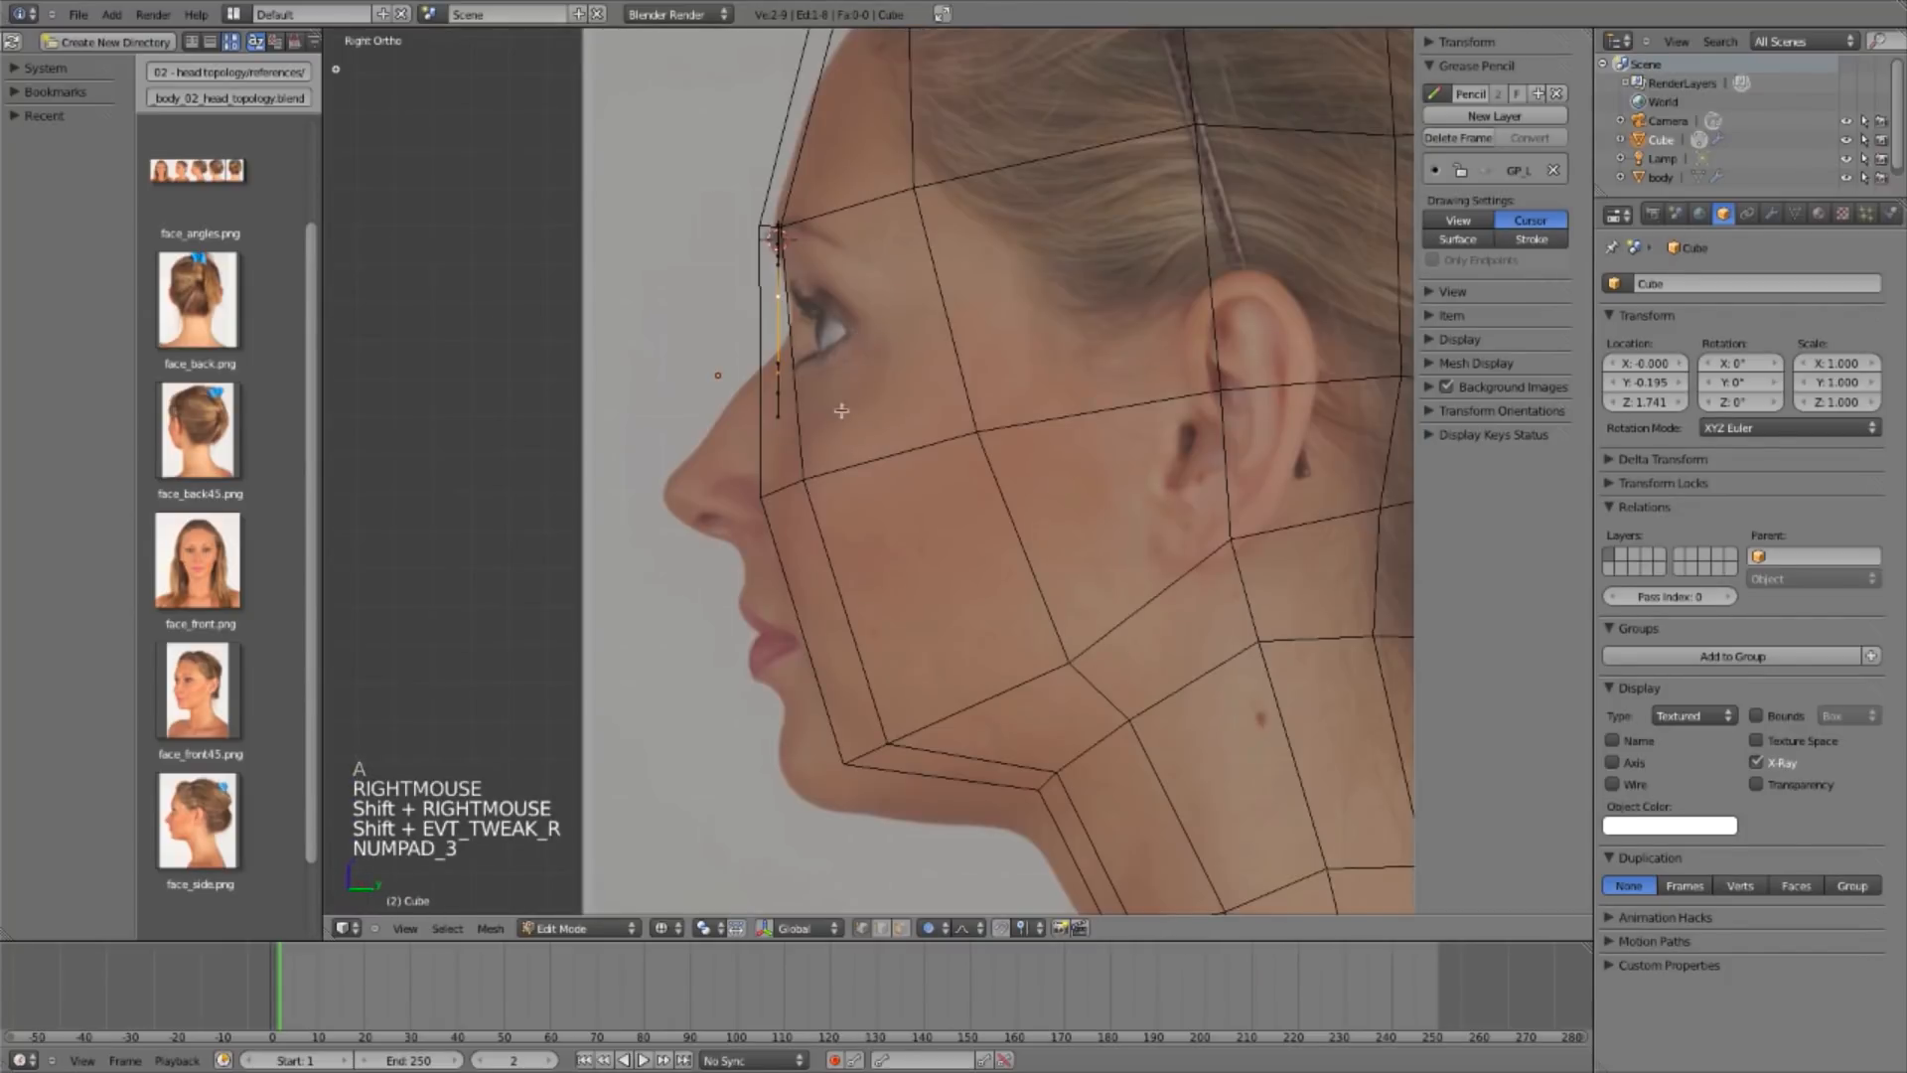
key("g")
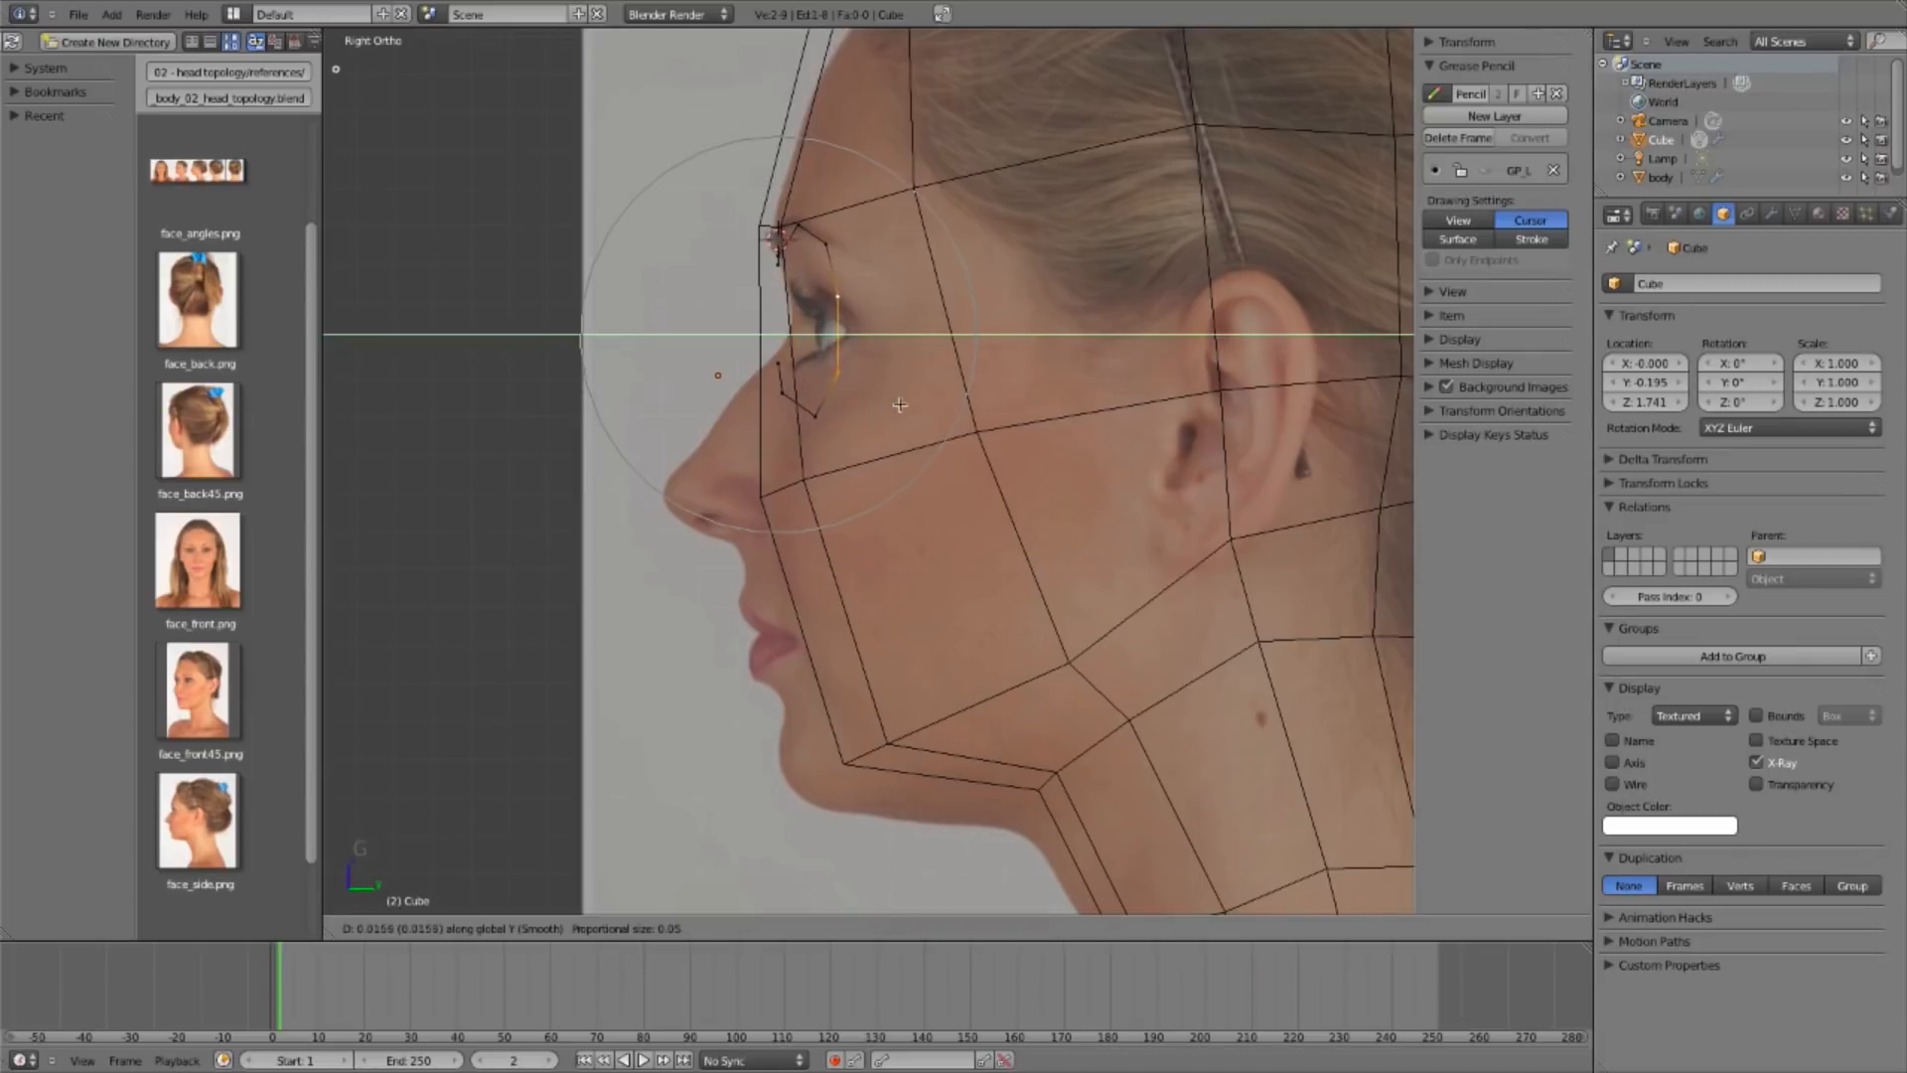
scroll(916, 409, "up", 5)
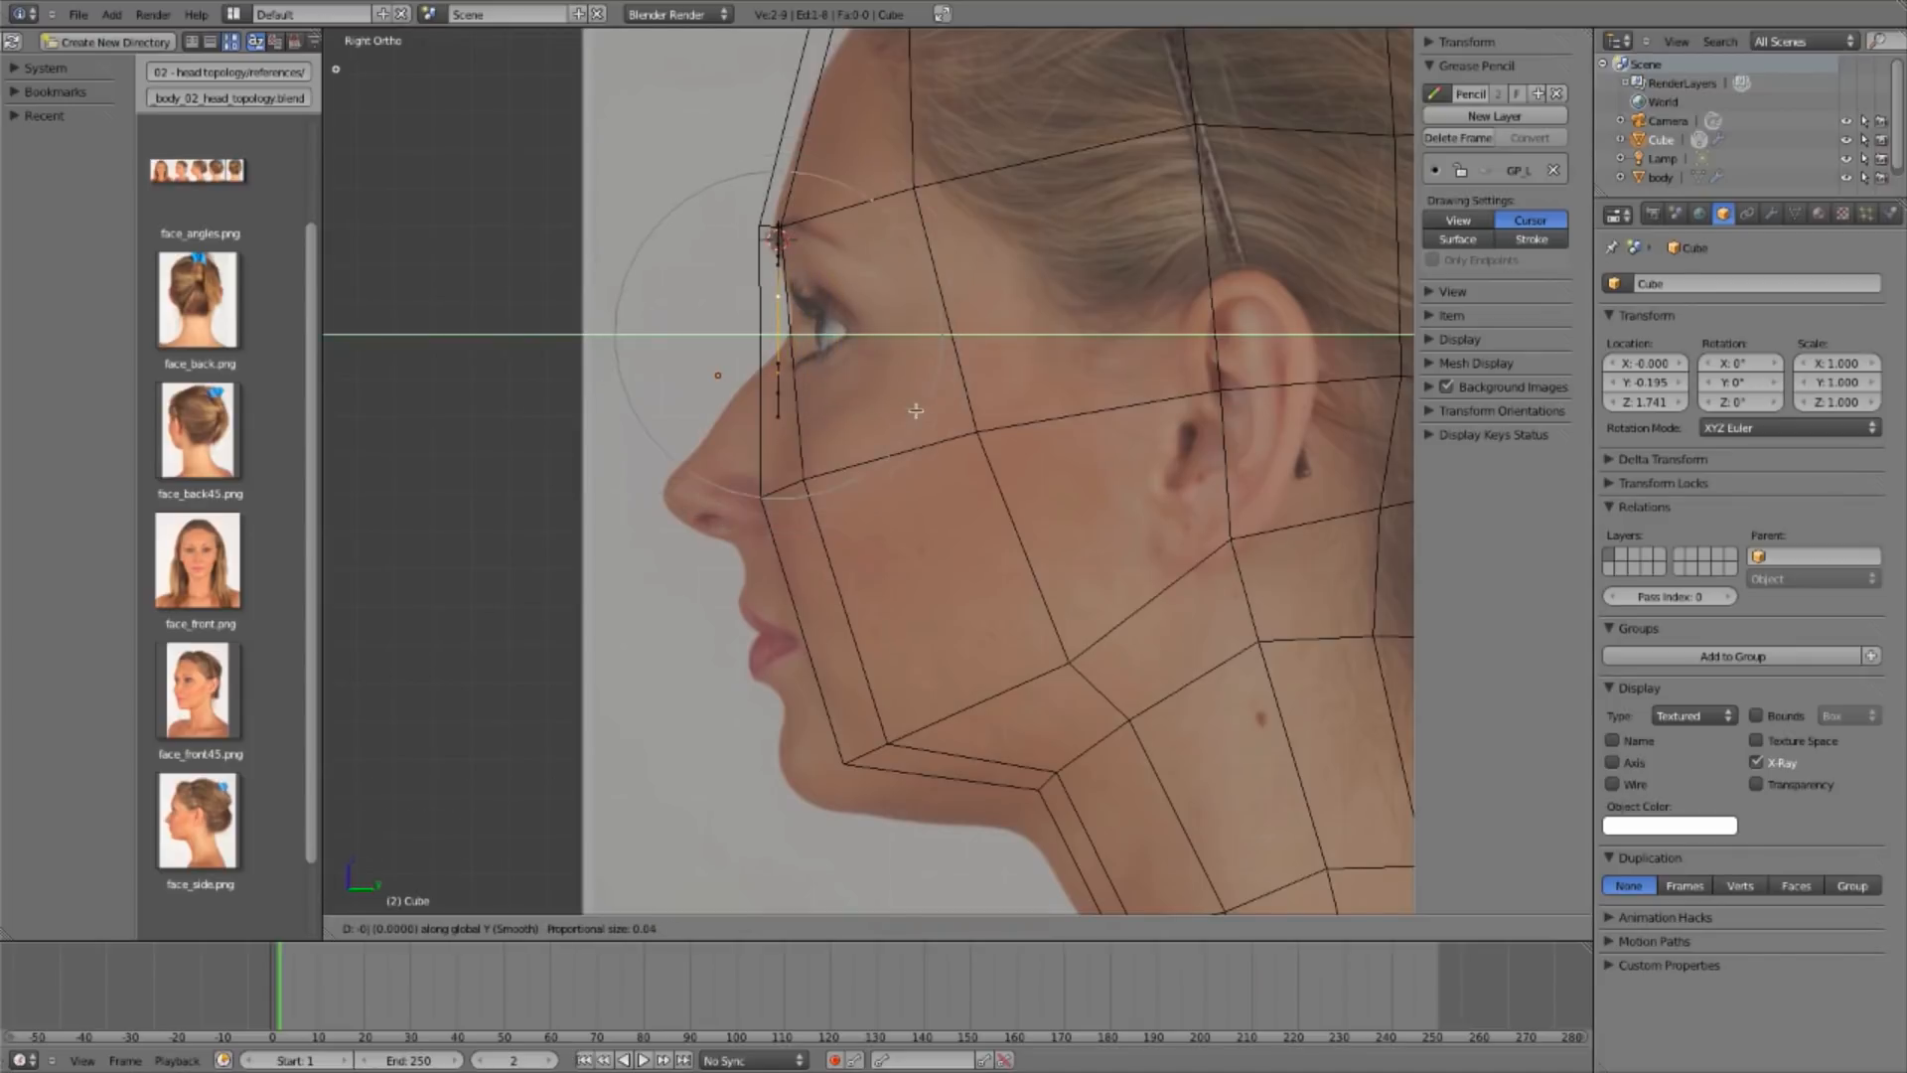
key("y")
right_click(970, 405)
Step: Move the two outer-eye vertices back behind the eye in the side view with smooth falloff, and check the loop from the front
key("g")
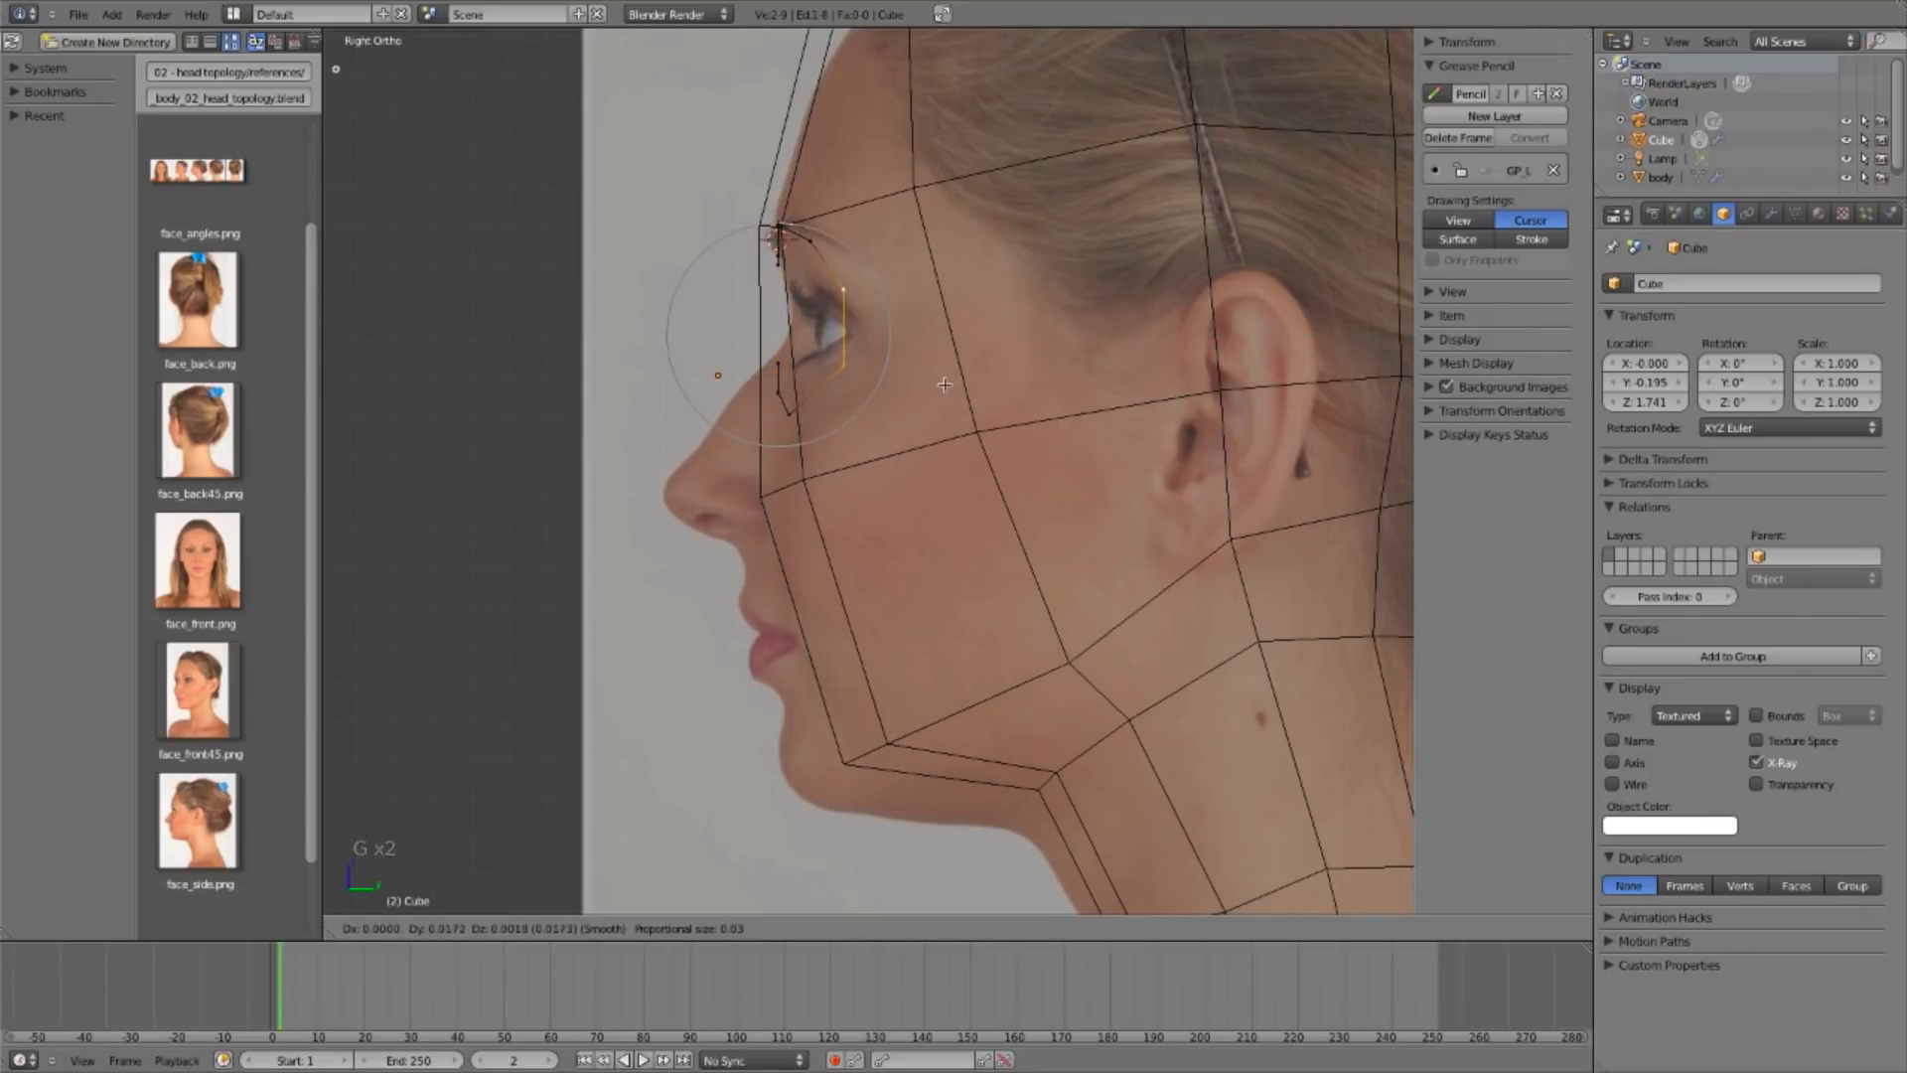
scroll(957, 379, "up", 2)
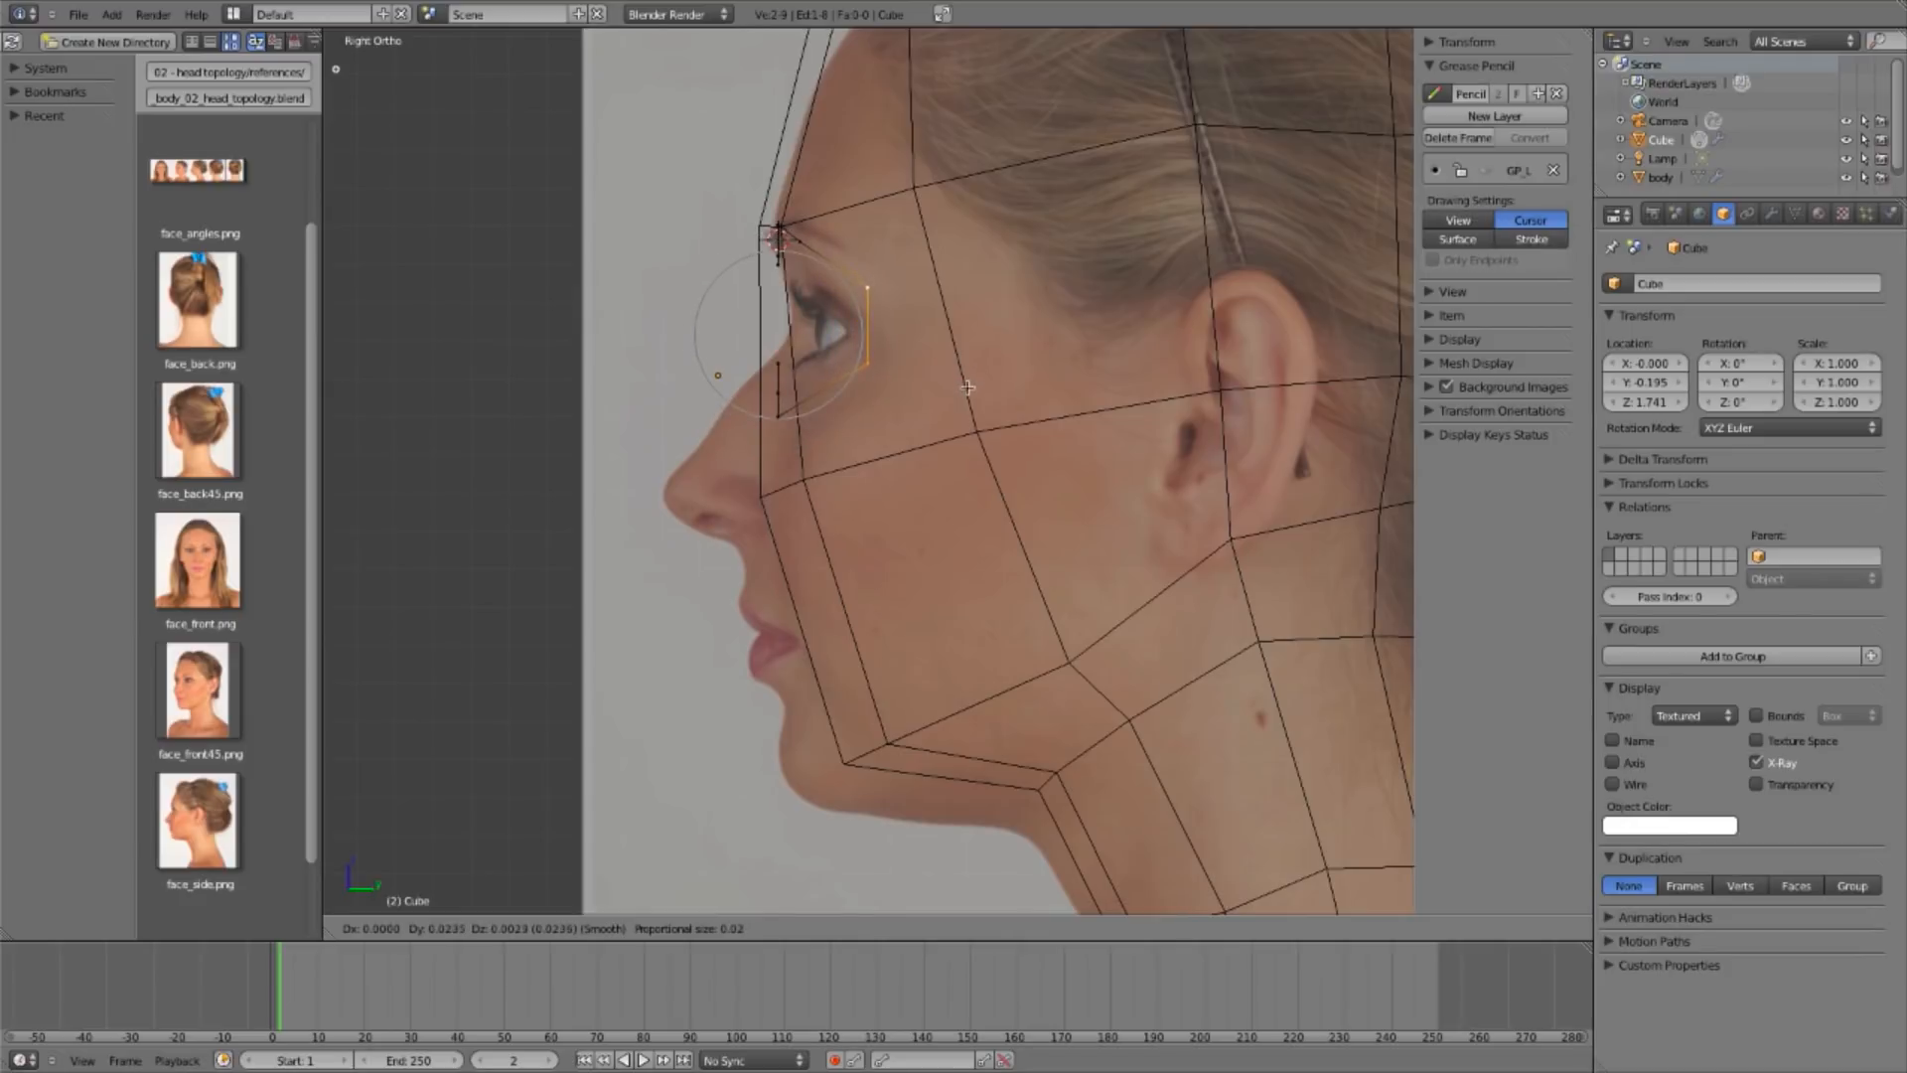
scroll(960, 391, "down", 3)
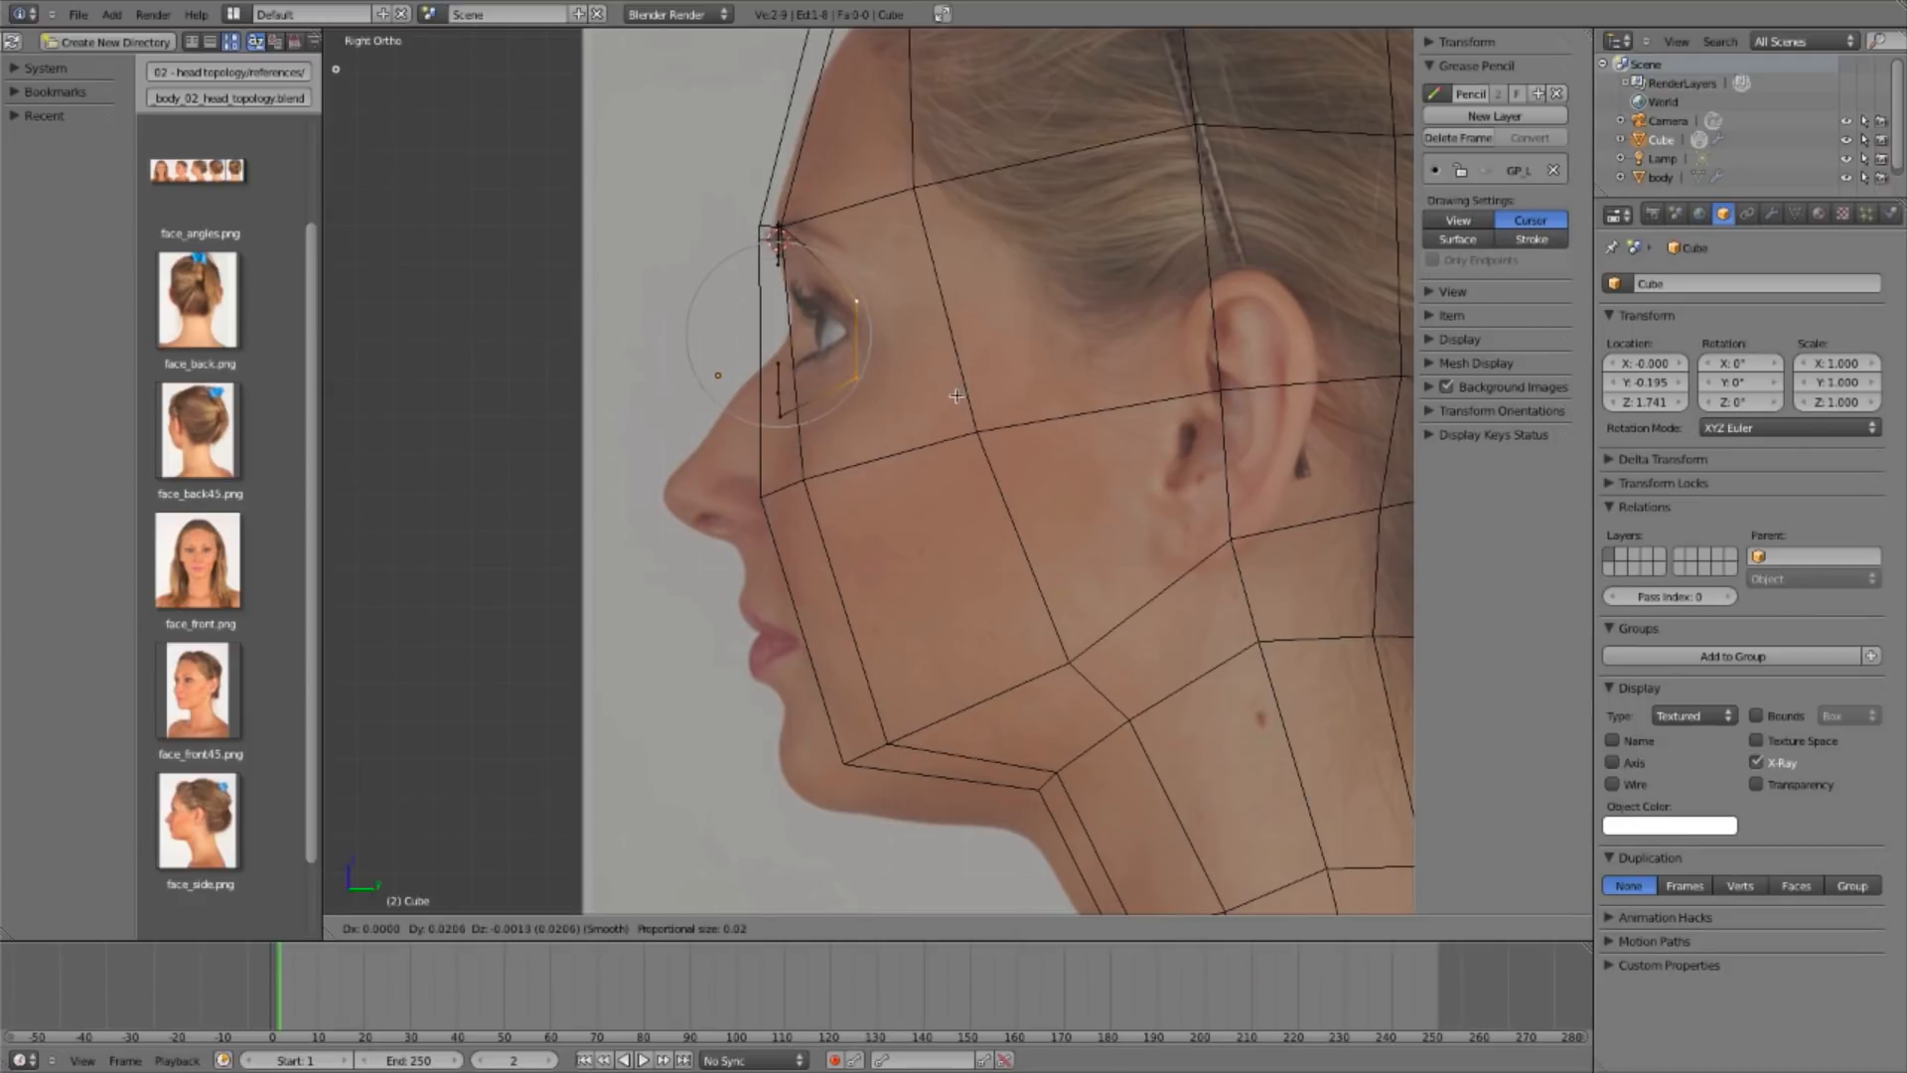
scroll(983, 399, "down", 2)
left_click(987, 400)
key("g")
left_click(986, 402)
middle_click_drag(987, 402, 906, 506)
key("z")
key("KP_1")
key("z")
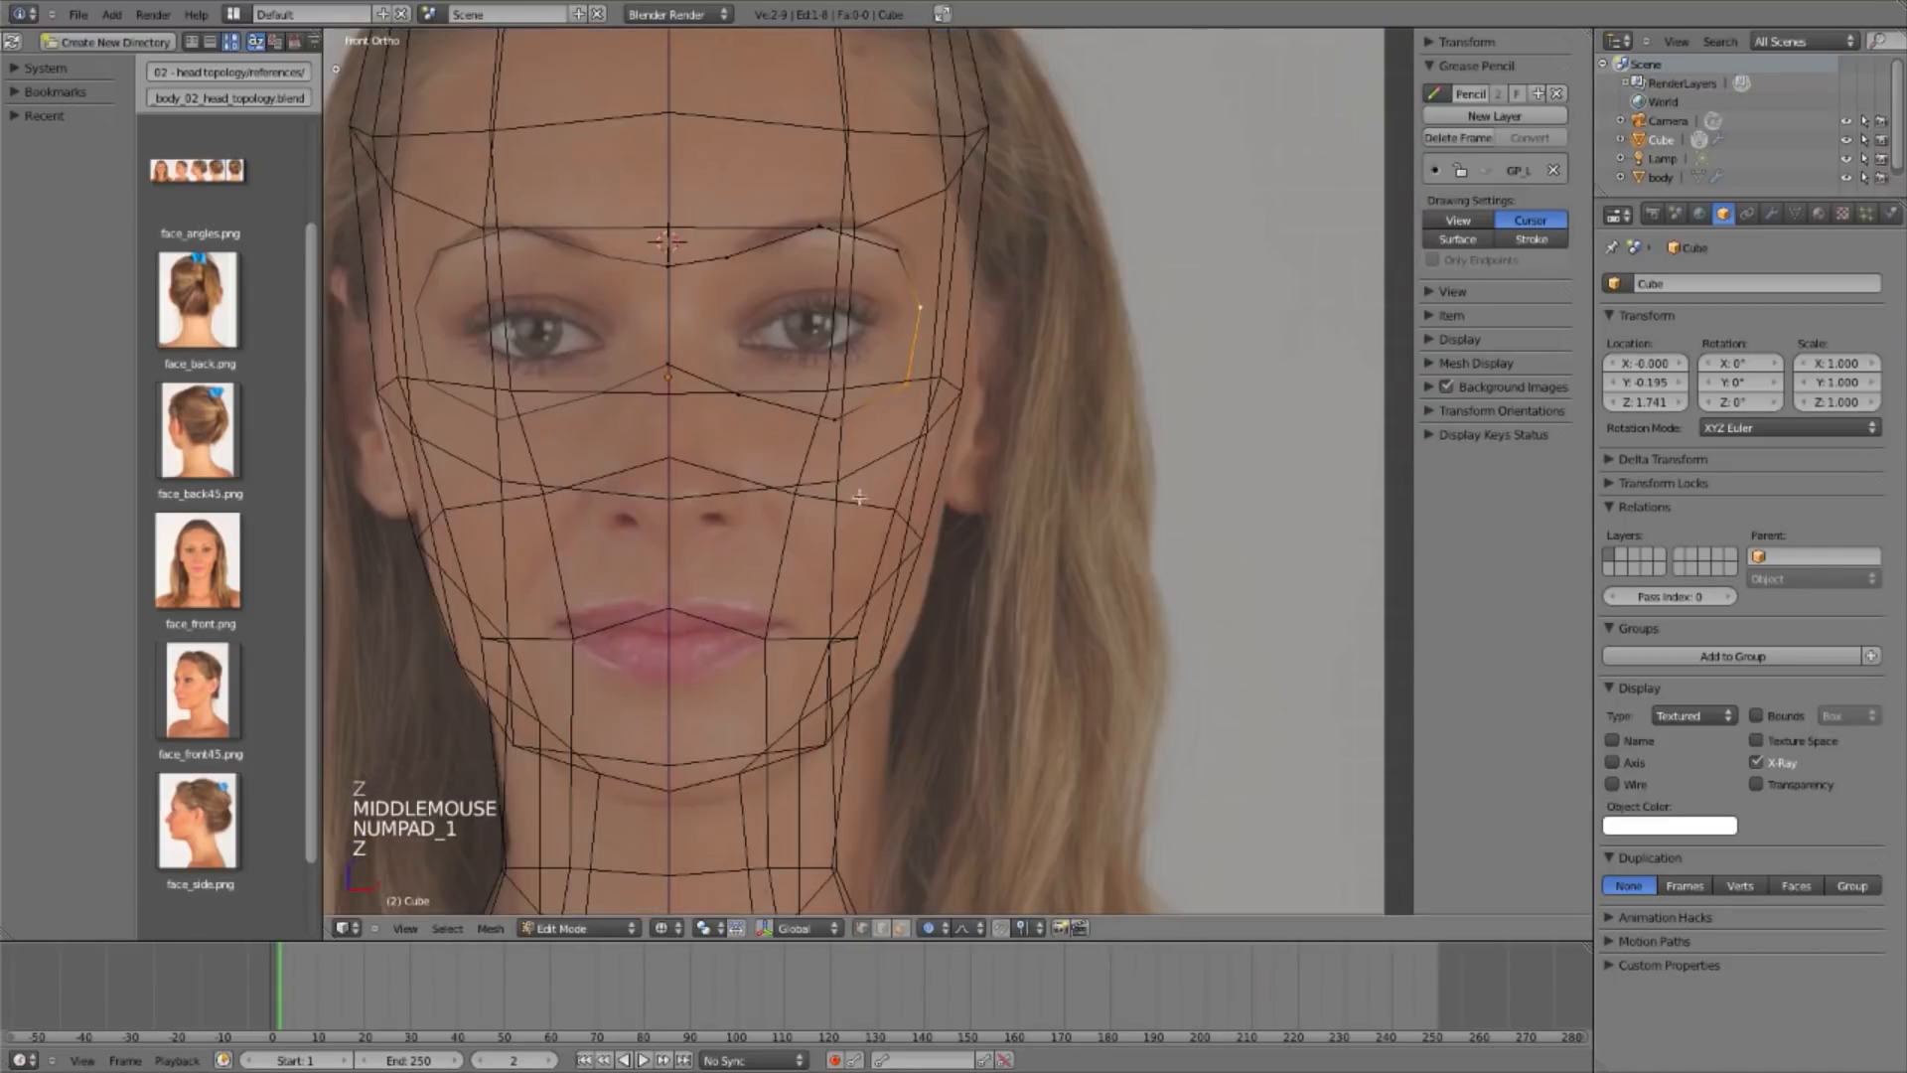
Step: In the right view, adjust the inner brow and nose-bridge vertices to the face profile and inspect the loop's shape
key("KP_3")
key("z")
key("z")
key("a")
right_click(731, 298)
key("g")
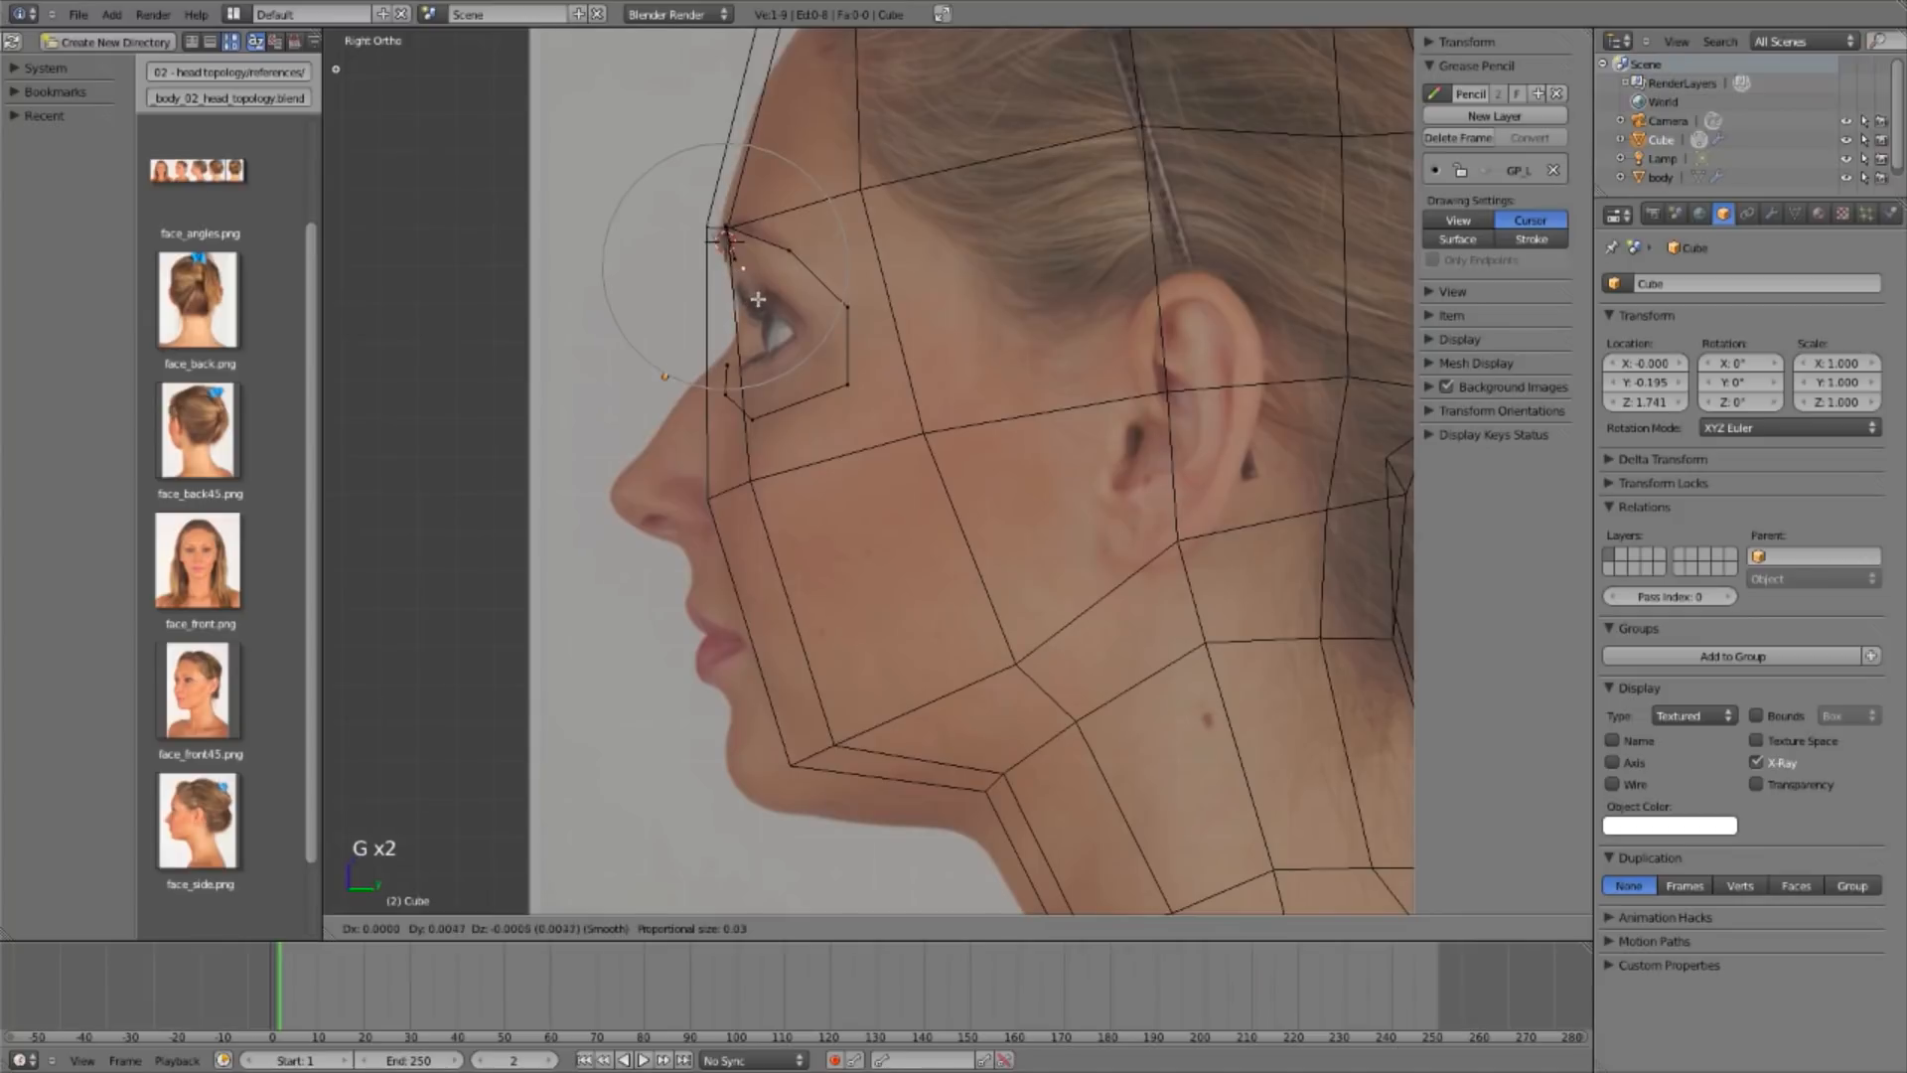
left_click(717, 357)
right_click_drag(742, 424, 735, 399)
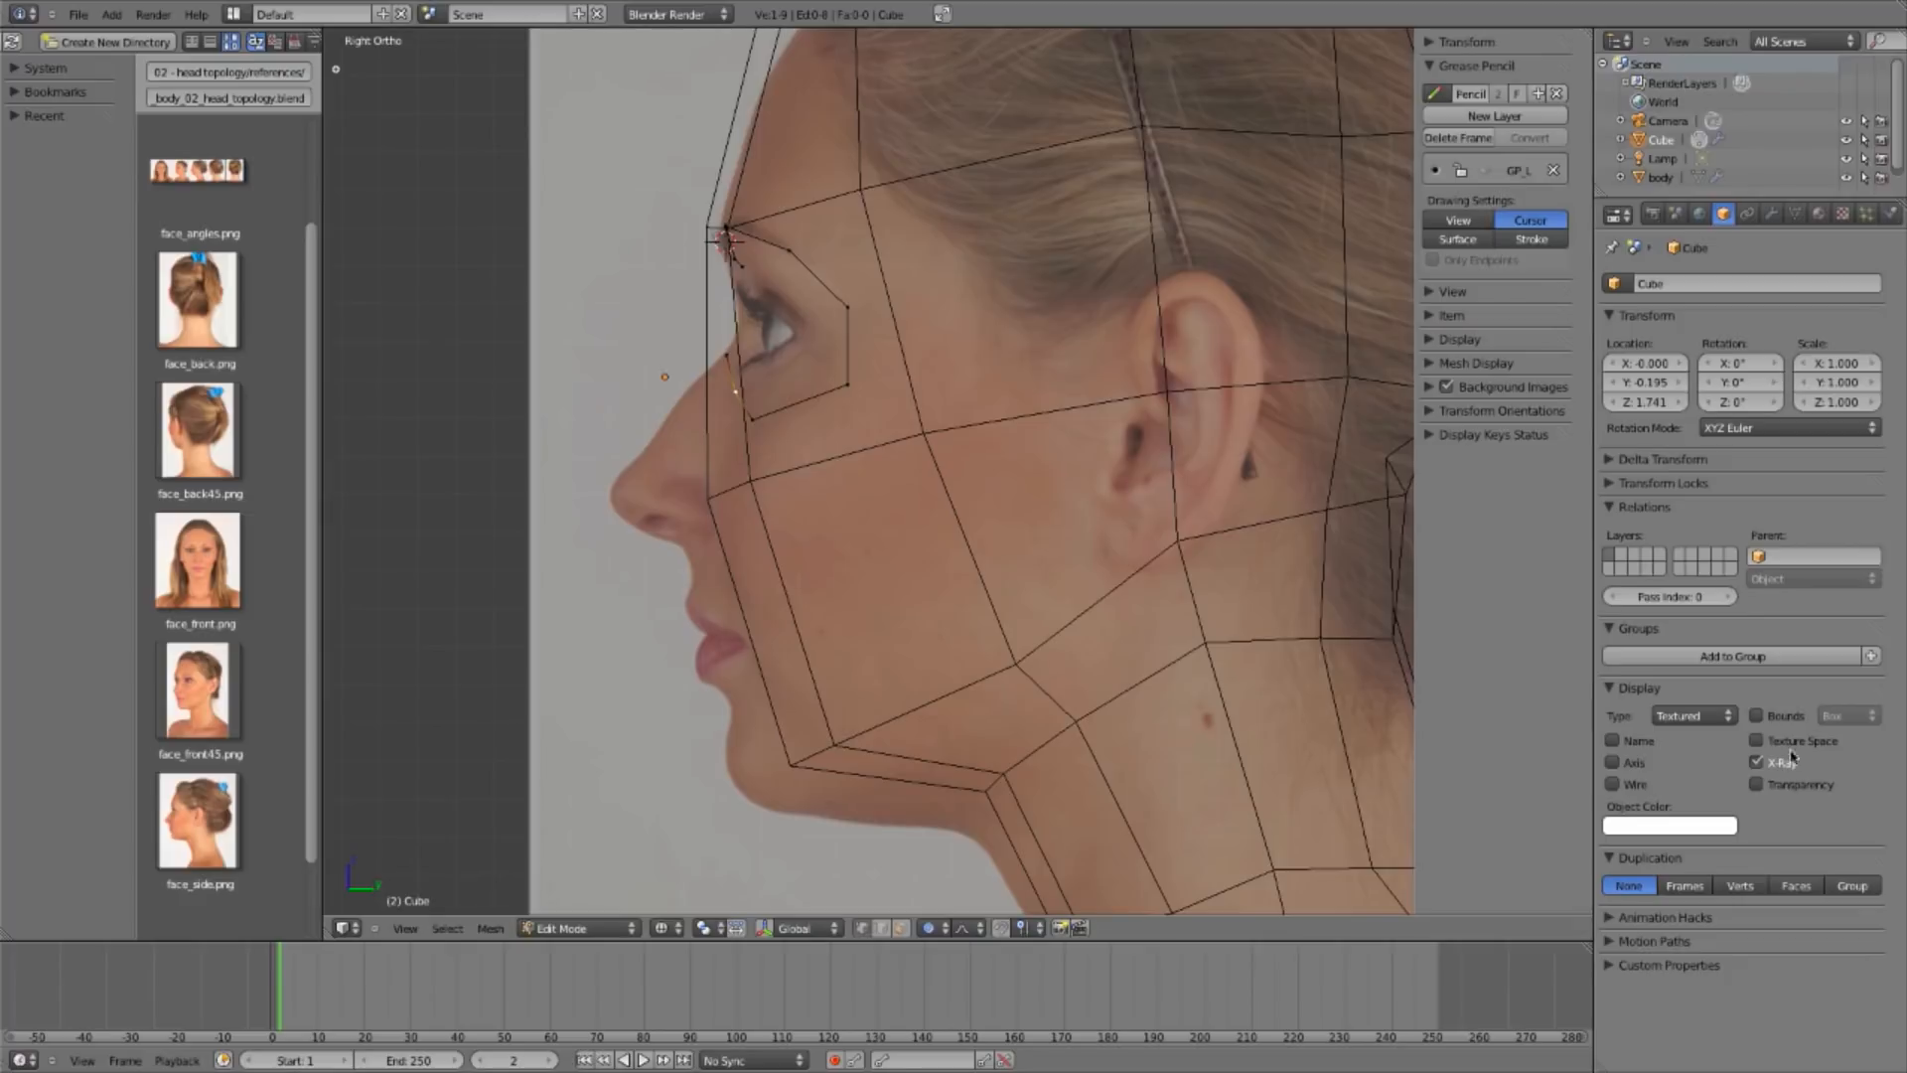
mouse_move(651, 457)
middle_mouse_down()
mouse_move(791, 398)
mouse_move(987, 596)
mouse_move(984, 512)
middle_mouse_up()
key("z")
key("z")
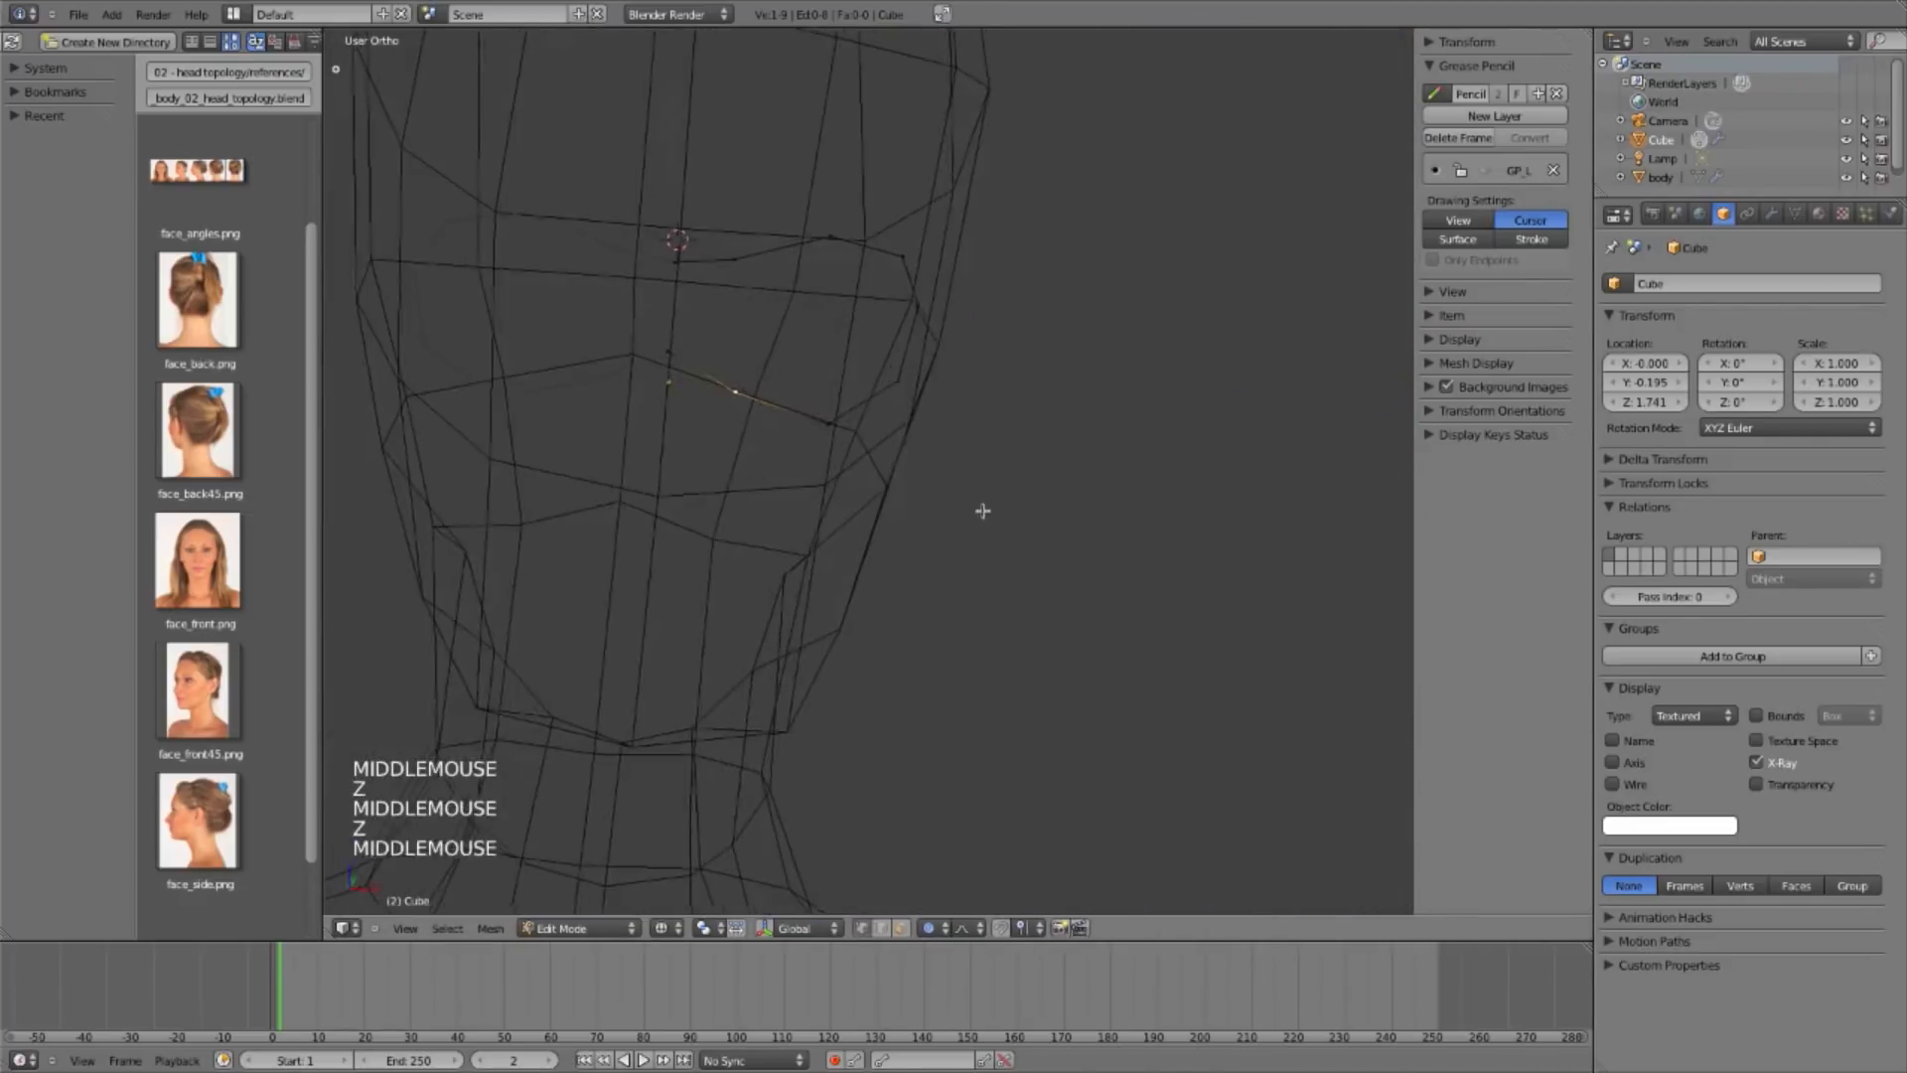
key("z")
key("KP_1")
key("z")
Step: Place the 3D cursor at the centre of the subject's left eye using the front and right views
scroll(771, 376, "up", 2)
middle_click_drag(770, 376, 794, 387, "shift")
key("a")
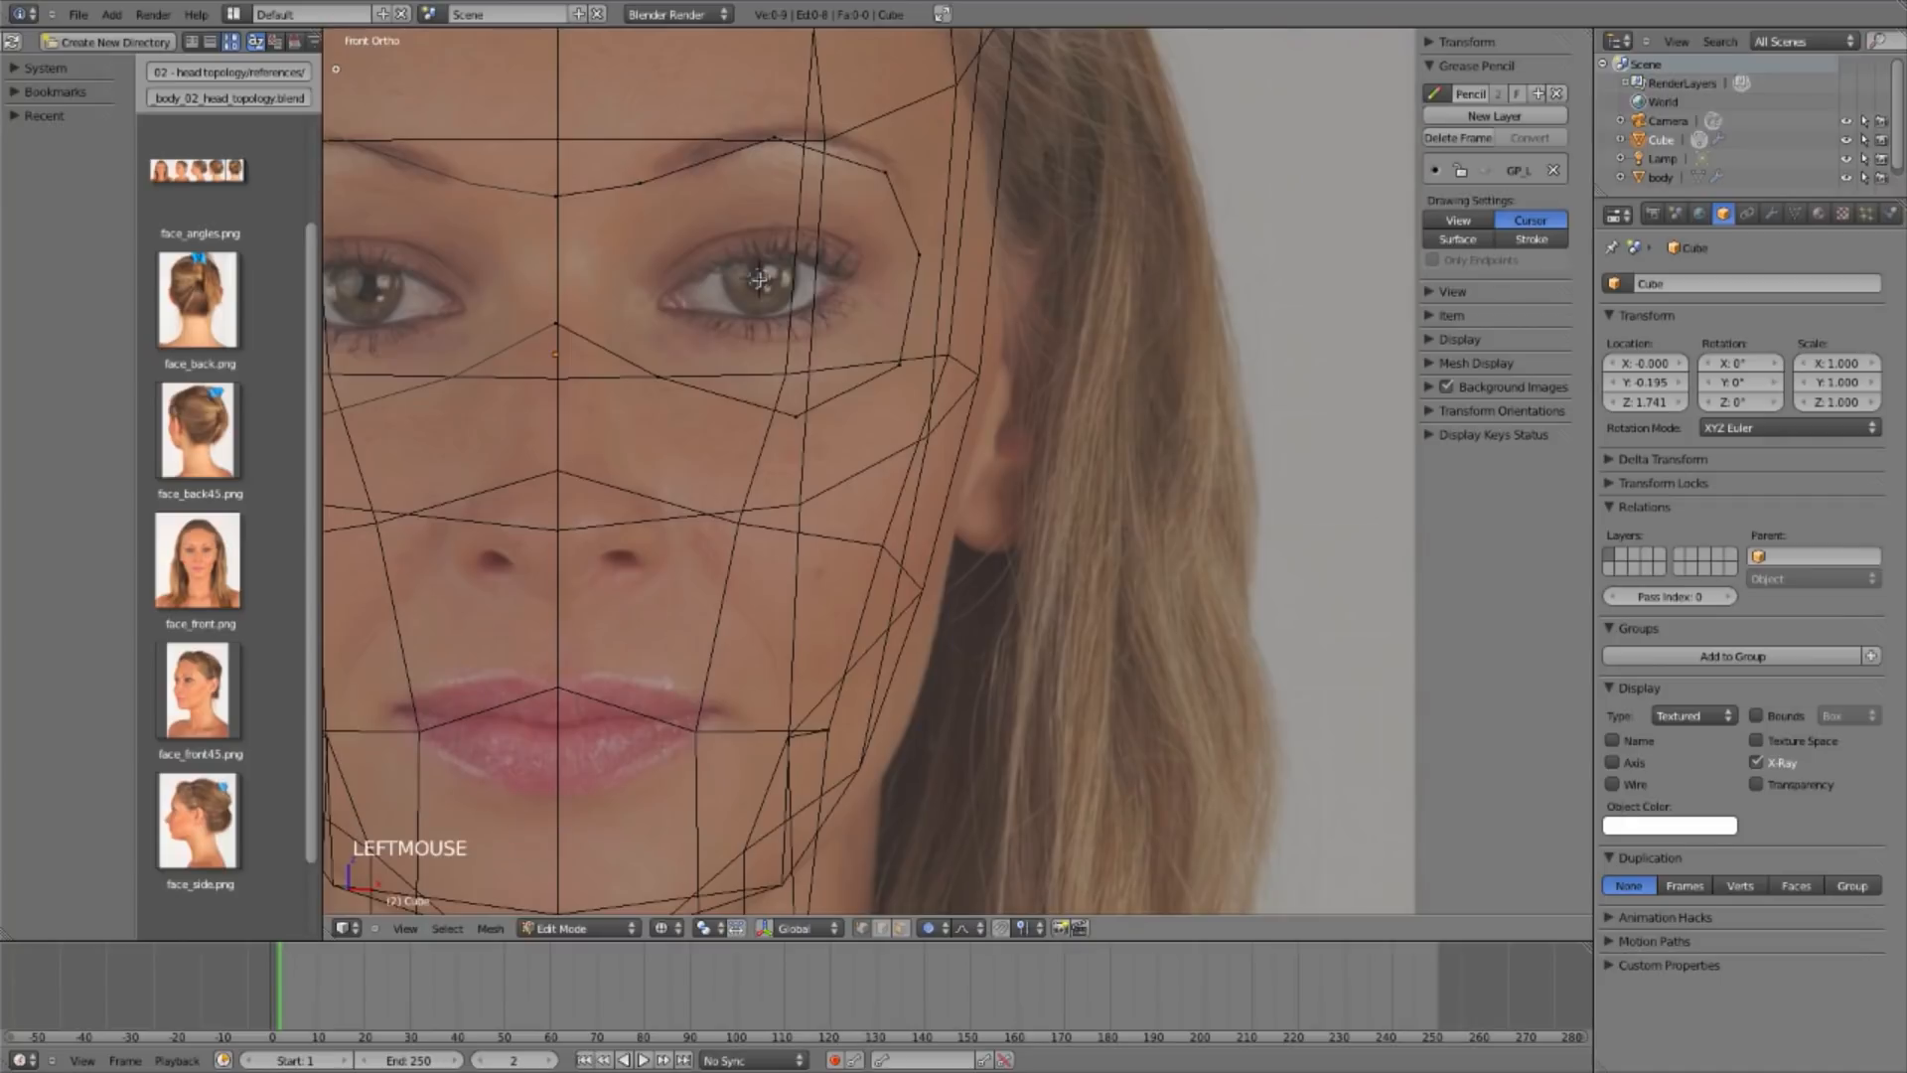
left_click(760, 280)
key("KP_3")
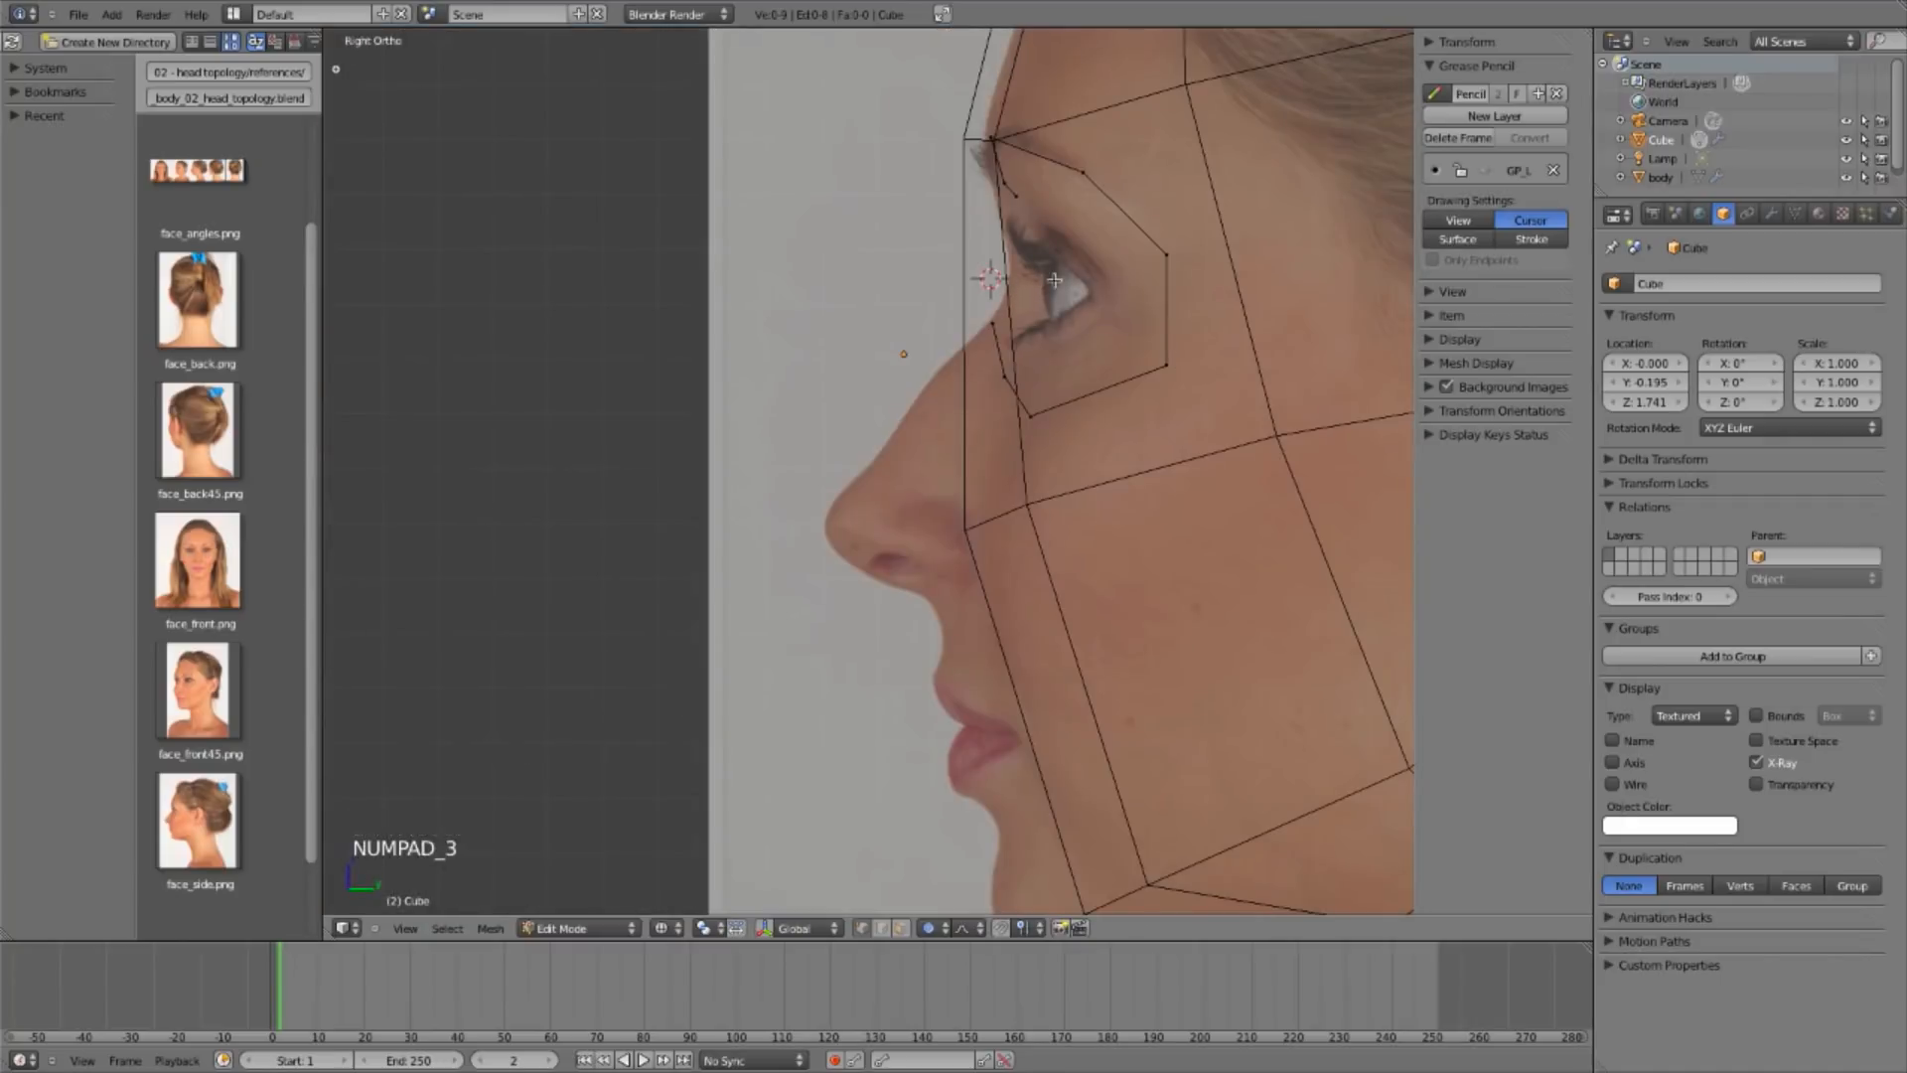
left_click(1043, 282)
key("KP_1")
Step: Add an 8-vertex mesh circle aligned to the front view at the 3D cursor, with its radius reduced to roughly surround the iris
key("shift+a")
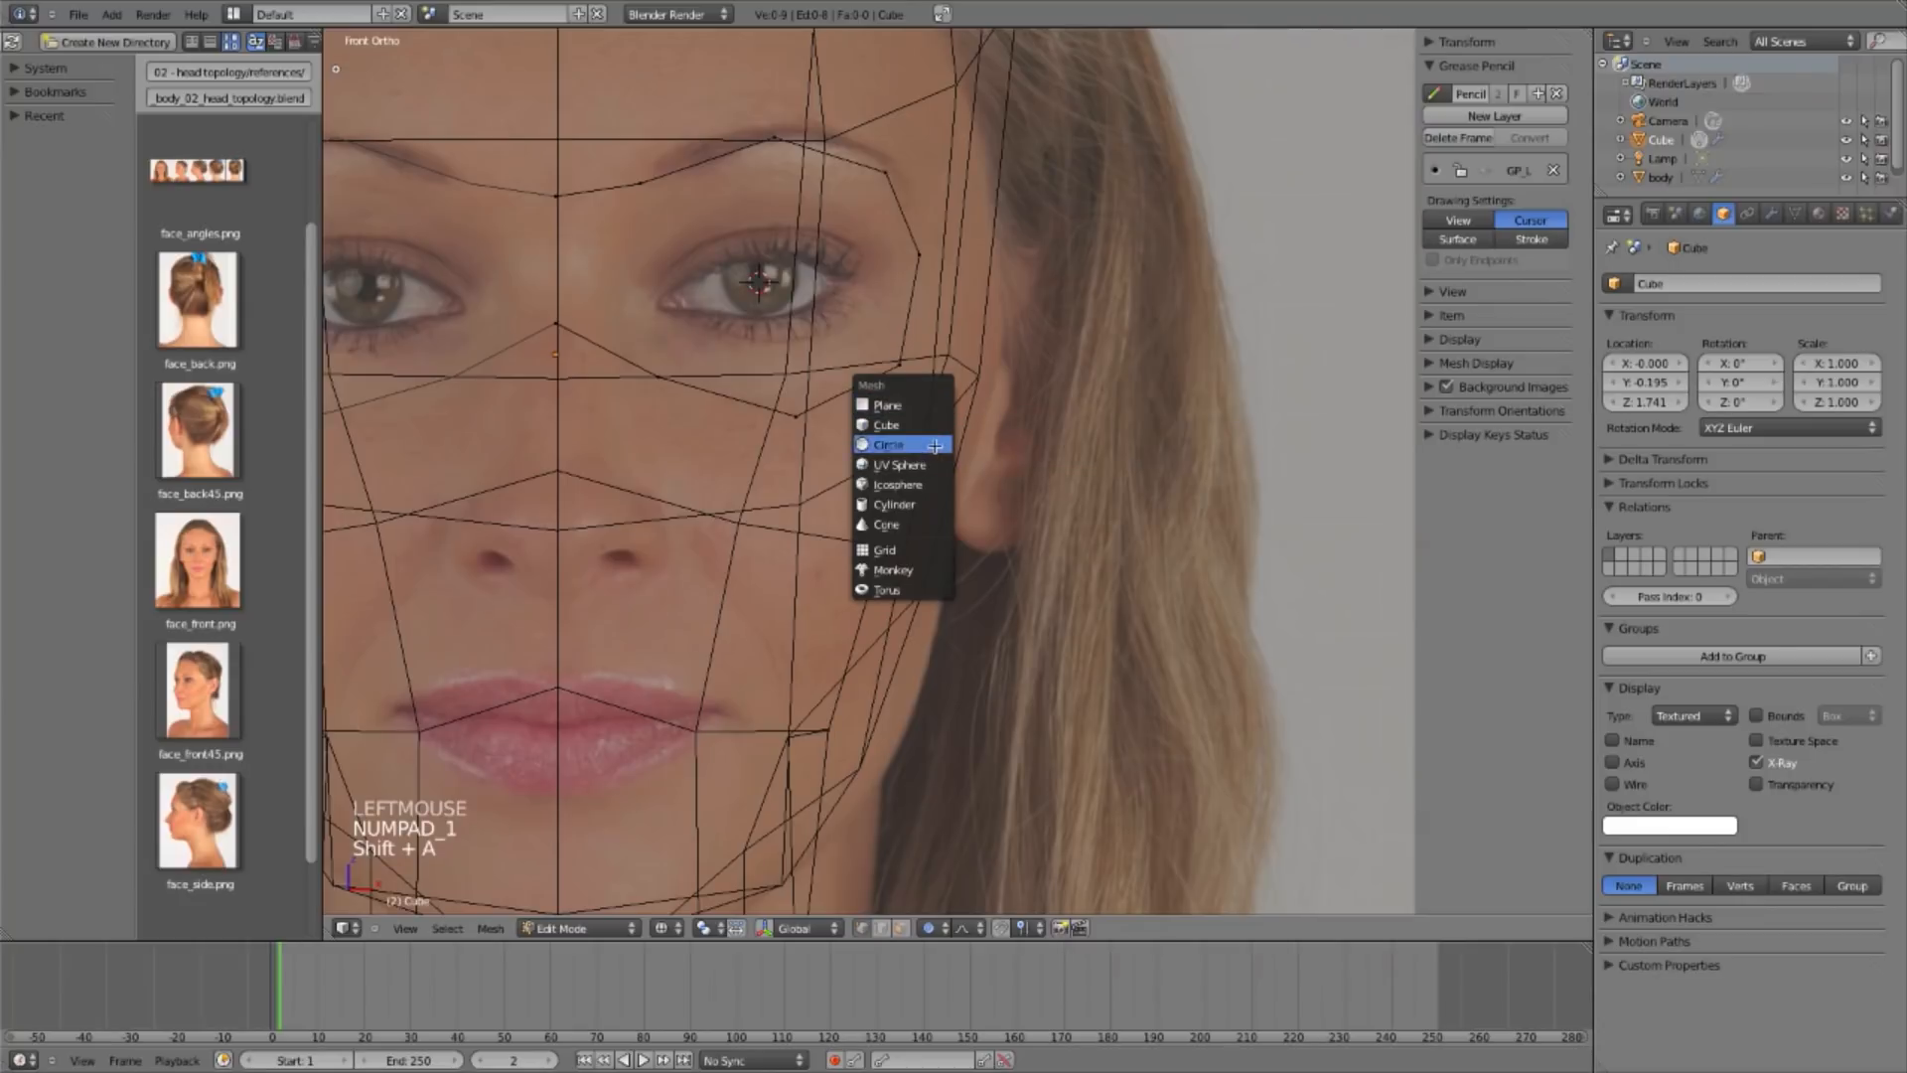
left_click(934, 446)
key("F6")
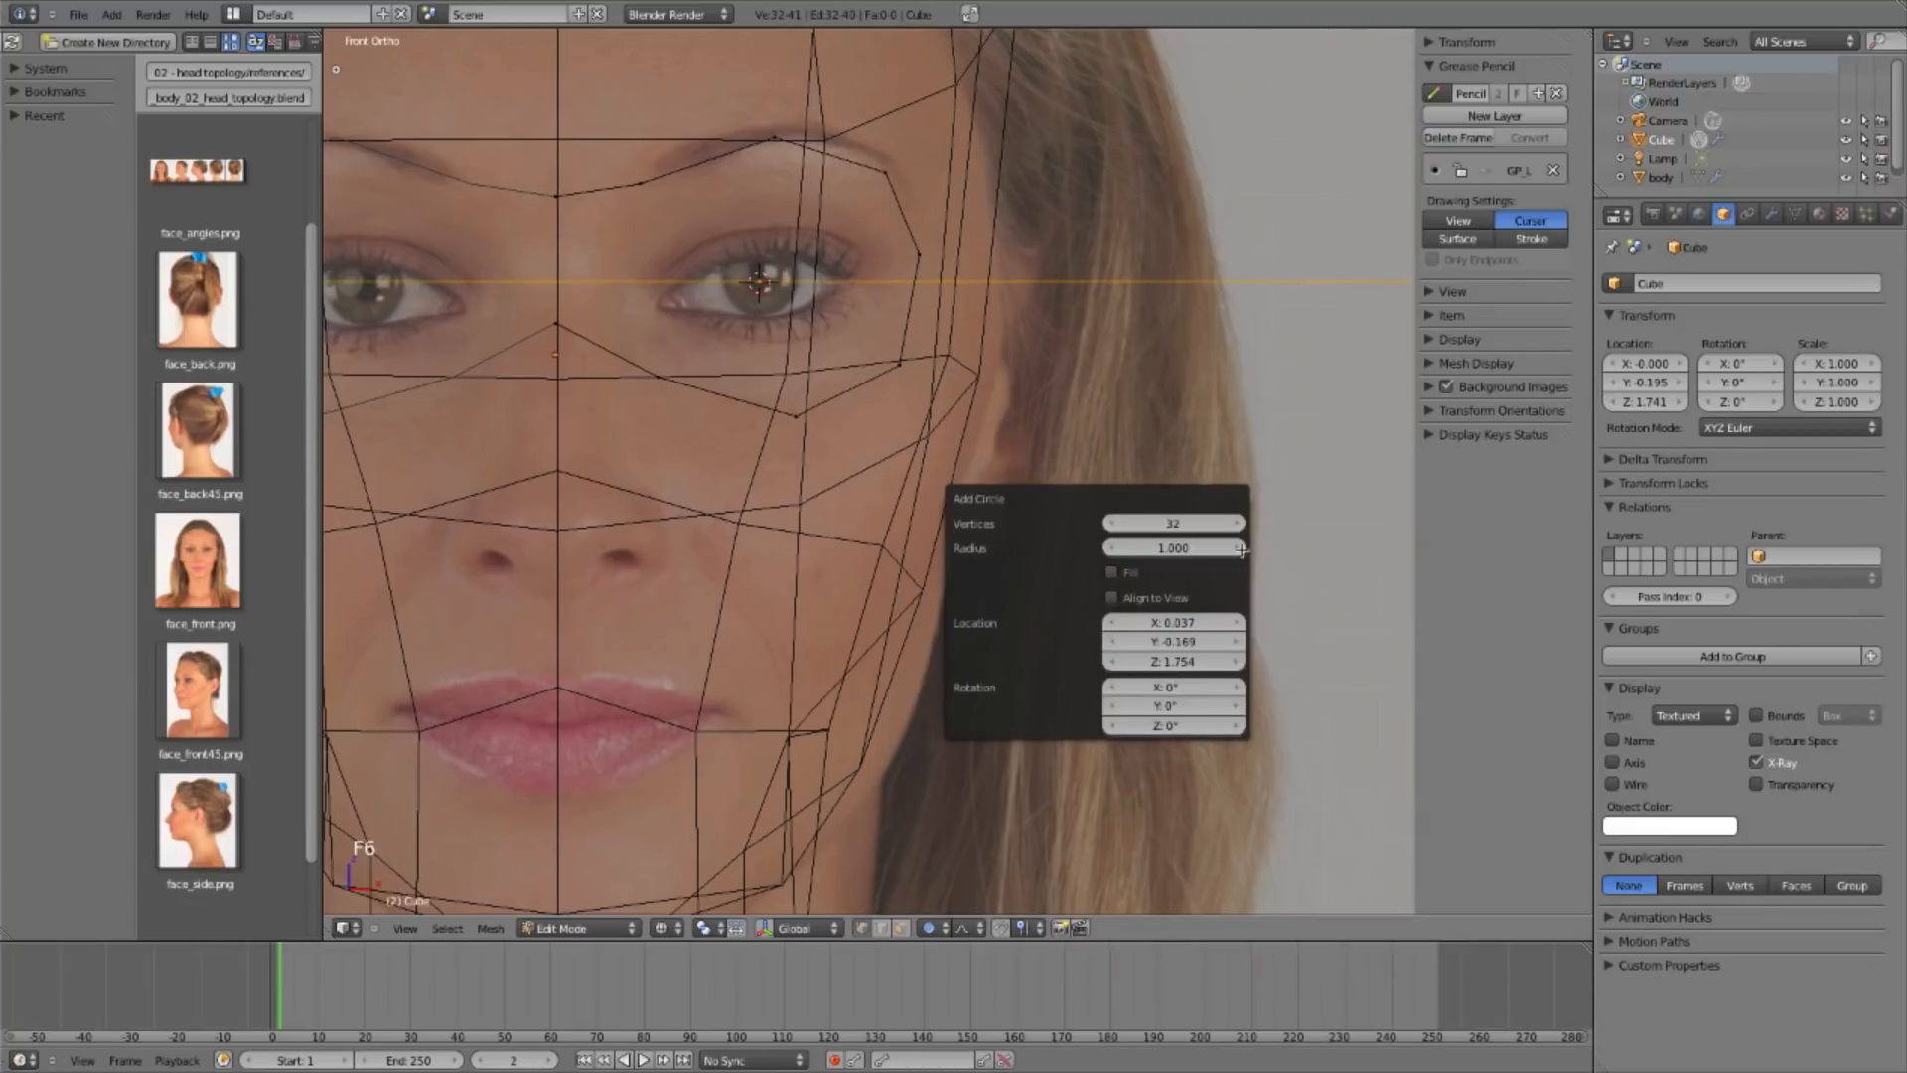
left_click(1197, 523)
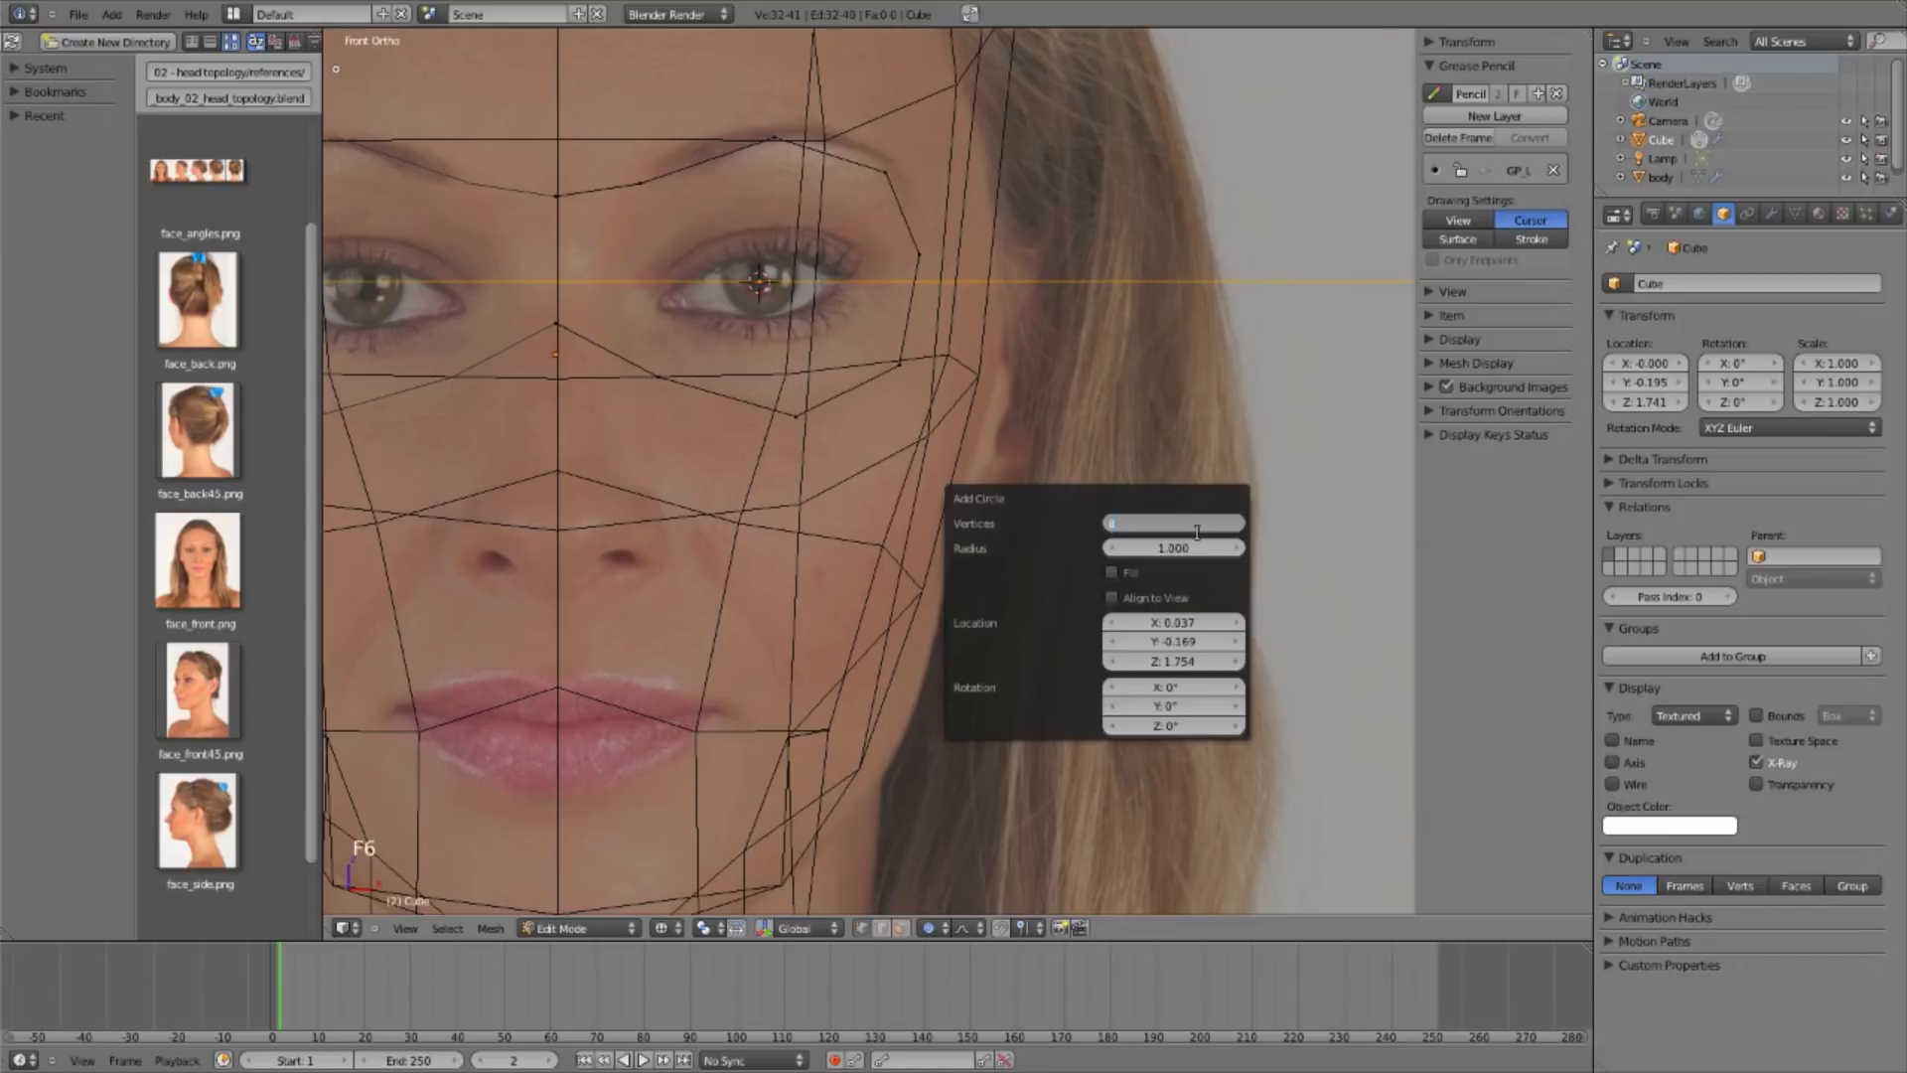
key("Tab")
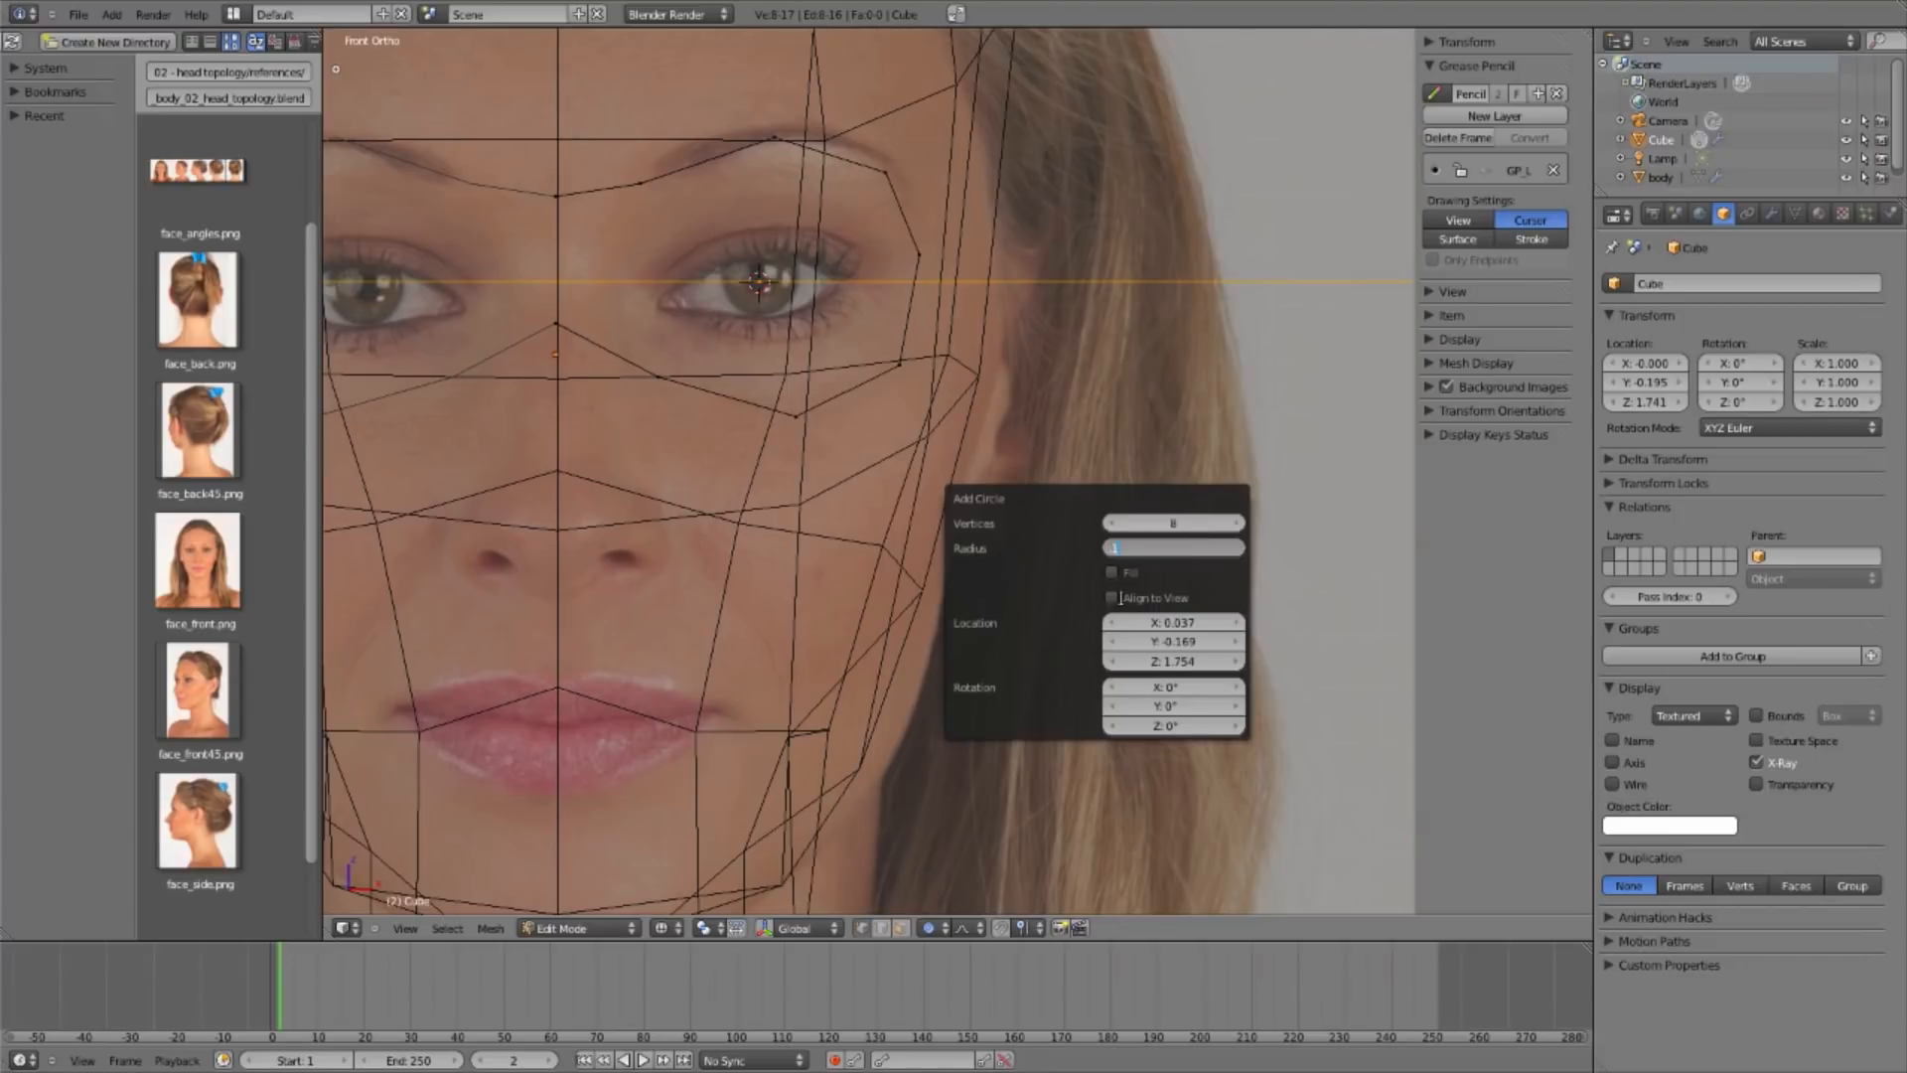
type("0.1")
key("Return")
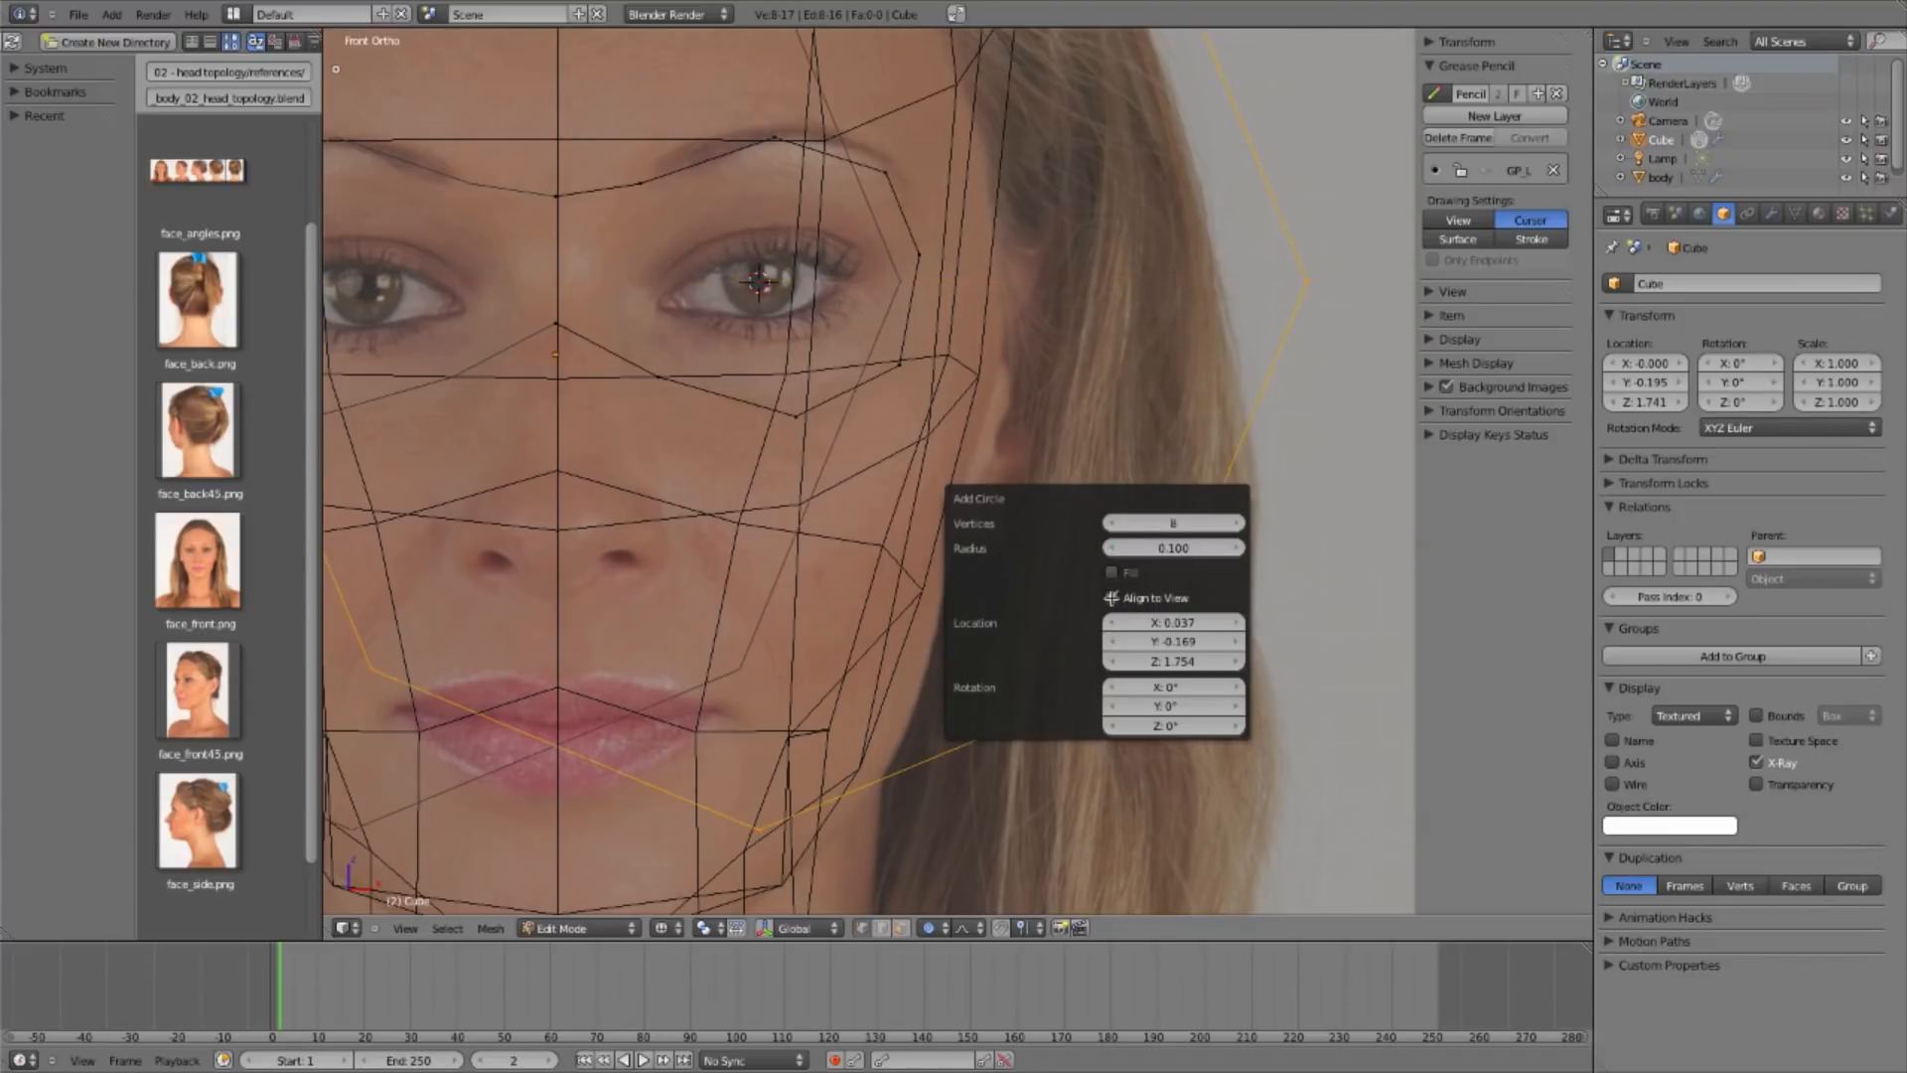
left_click(1200, 548)
key("Return")
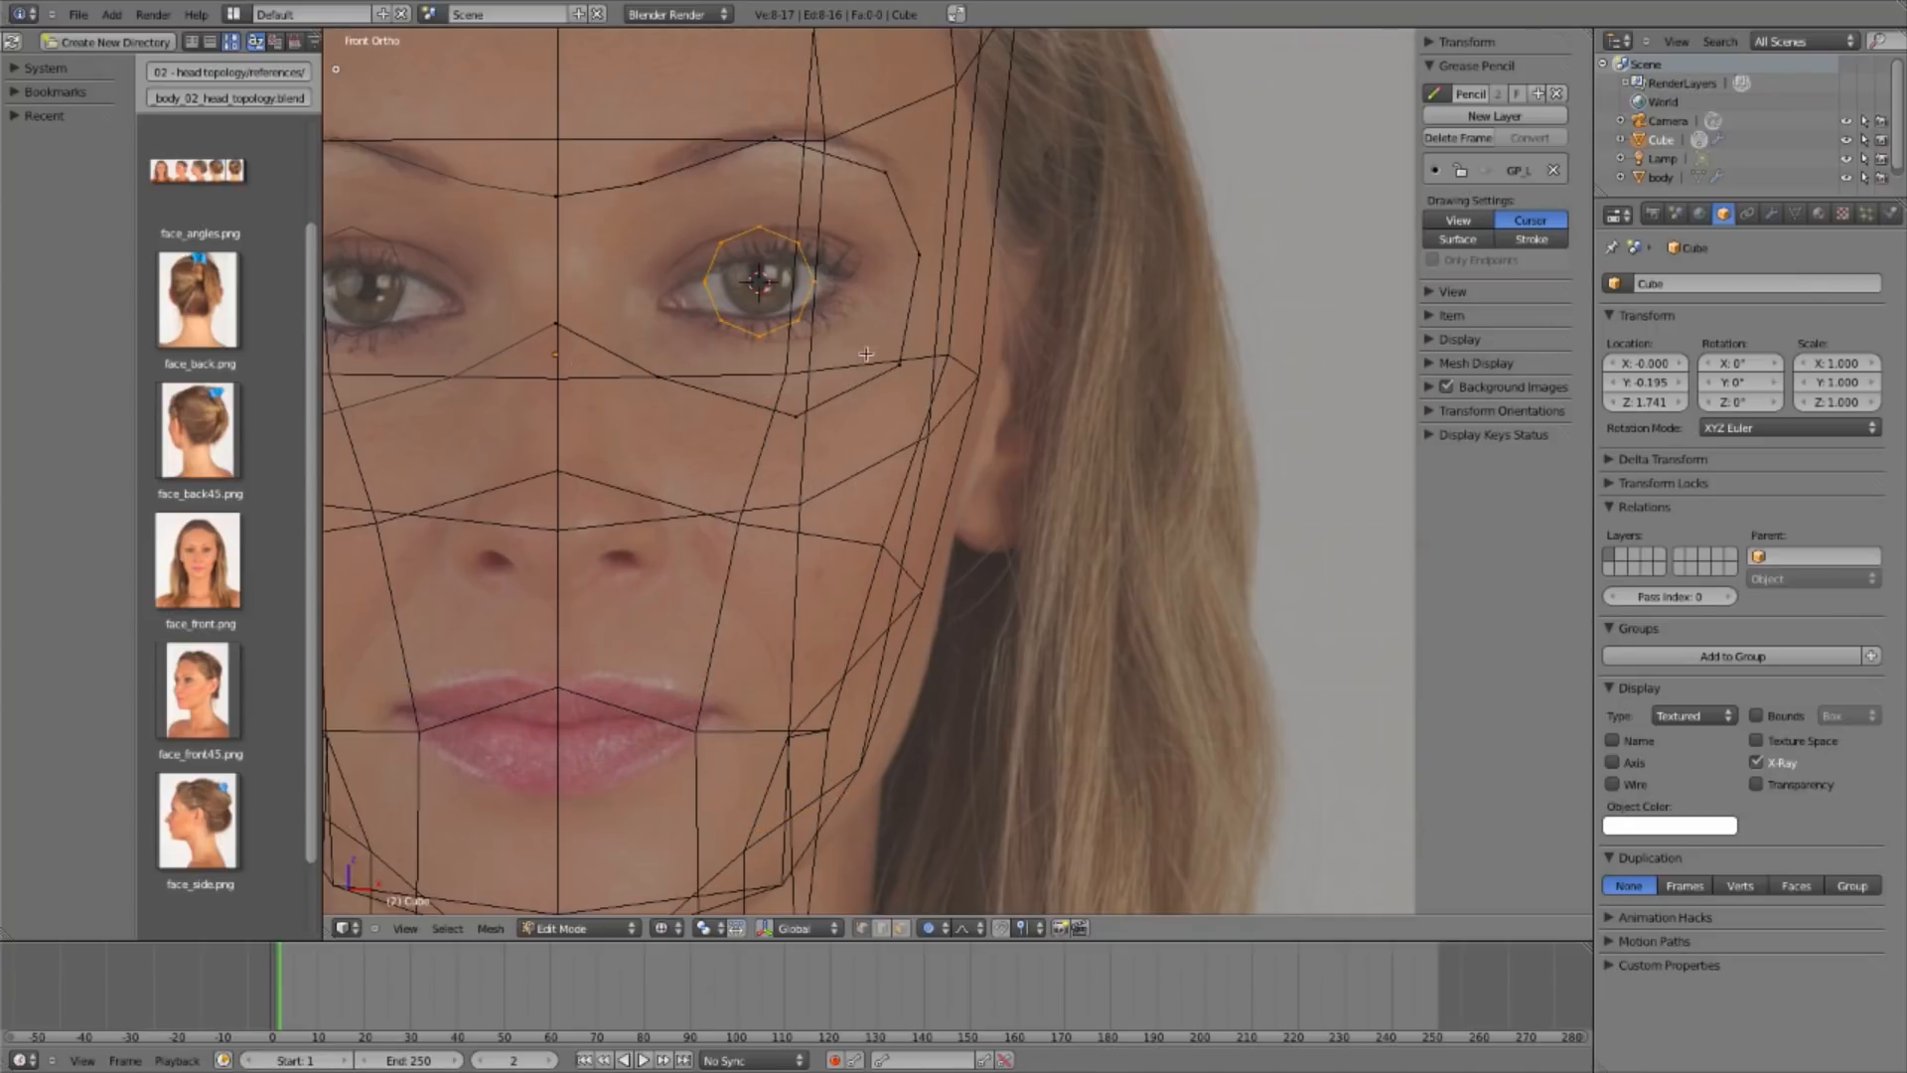
Step: Turn off proportional editing for work on the eye circle
key("s")
key("o")
scroll(797, 393, "up", 1)
middle_click_drag(796, 394, 896, 434, "shift")
Step: Set the Display Keys Status text size to 30 and collapse its settings
left_click(1427, 437)
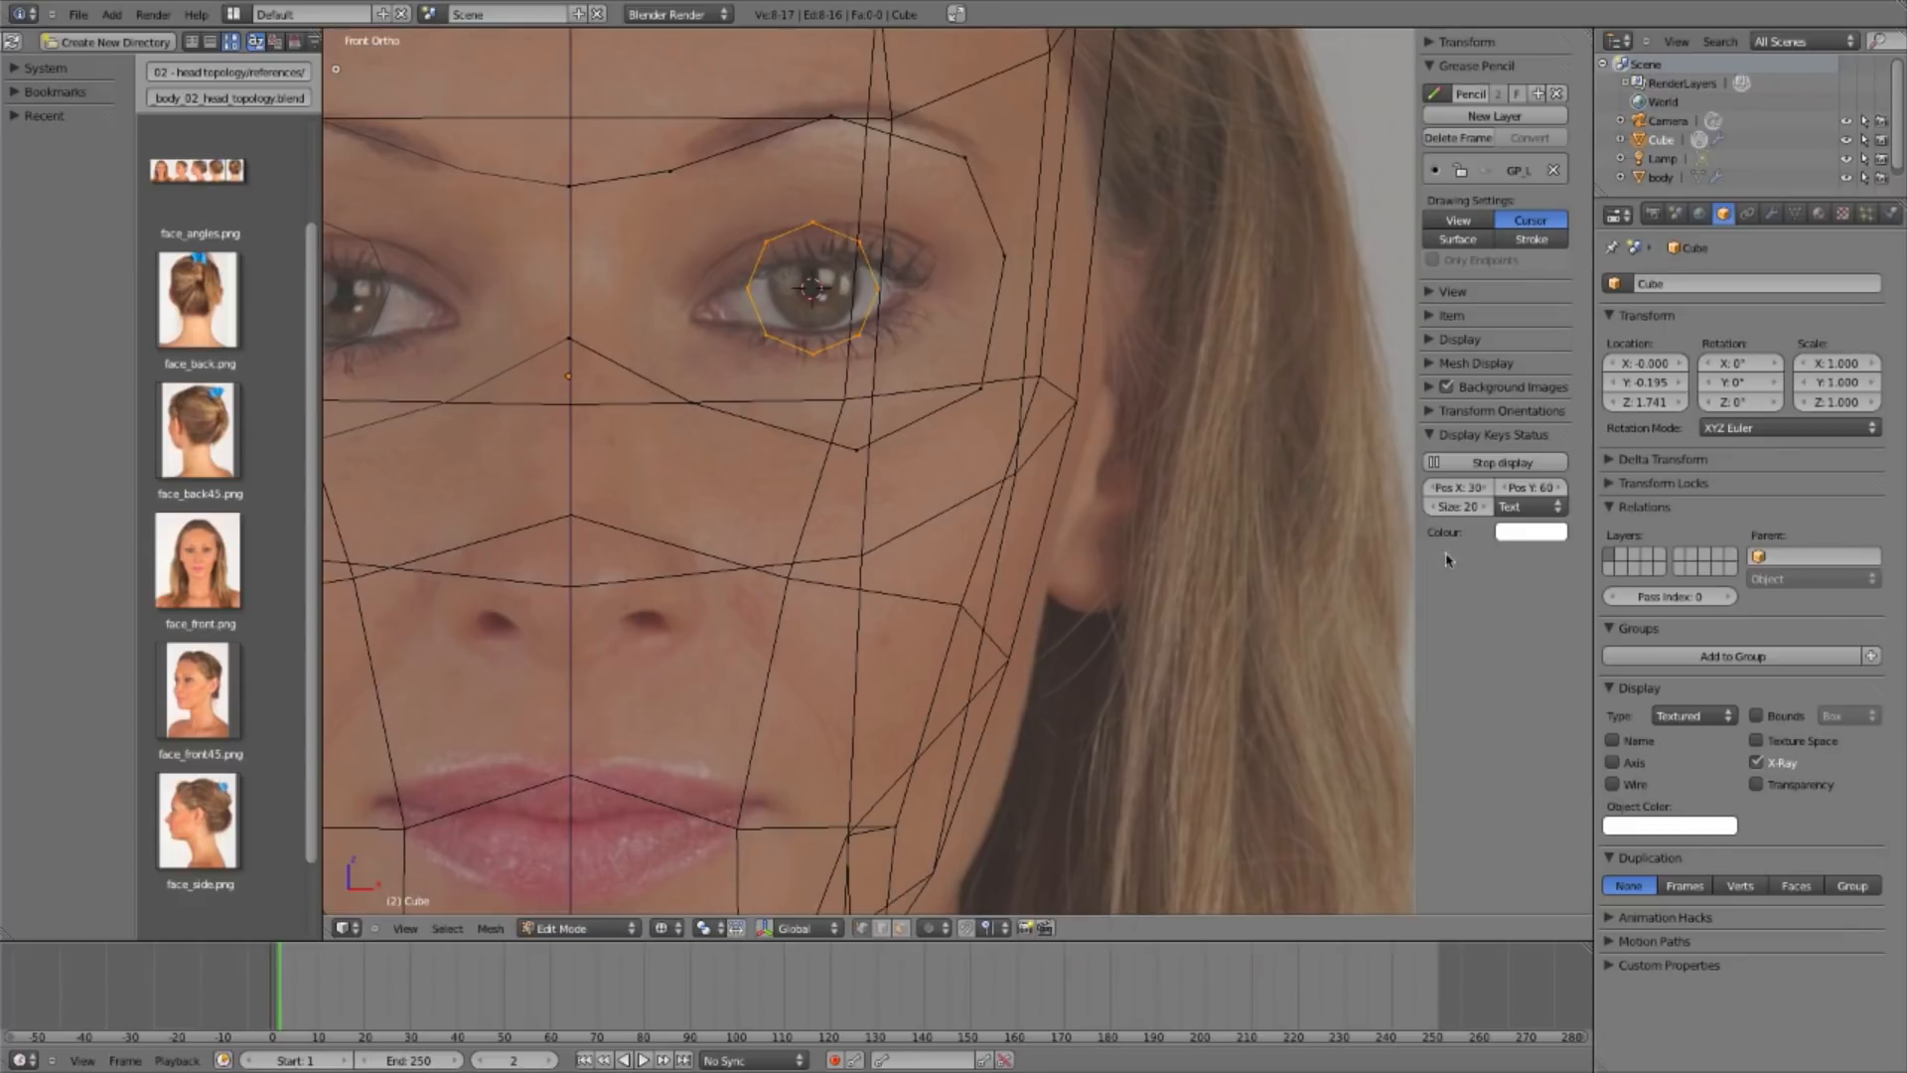
key("ctrl+w")
left_click(1461, 505, "ctrl")
type("30")
key("Return")
scroll(971, 574, "down", 1)
scroll(971, 574, "up", 1)
middle_click_drag(921, 513, 947, 551, "shift")
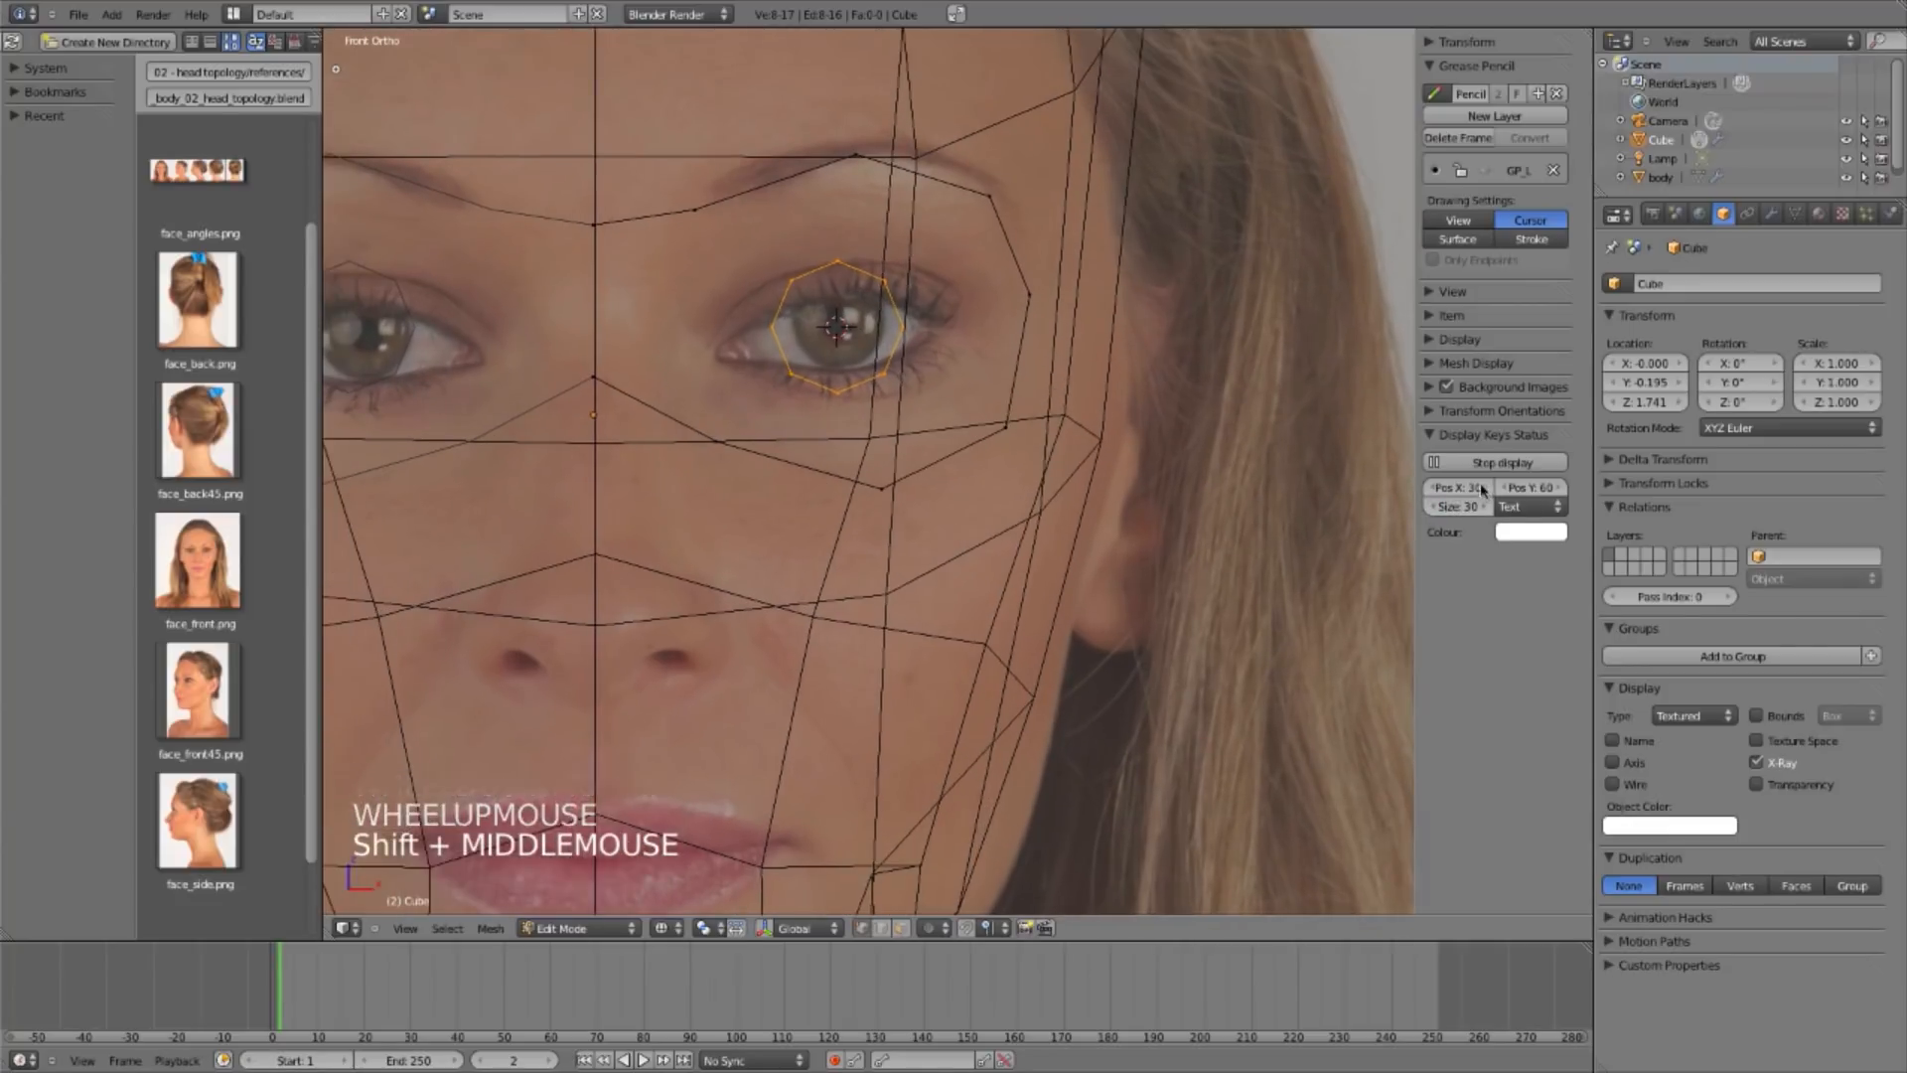
left_click(1431, 436)
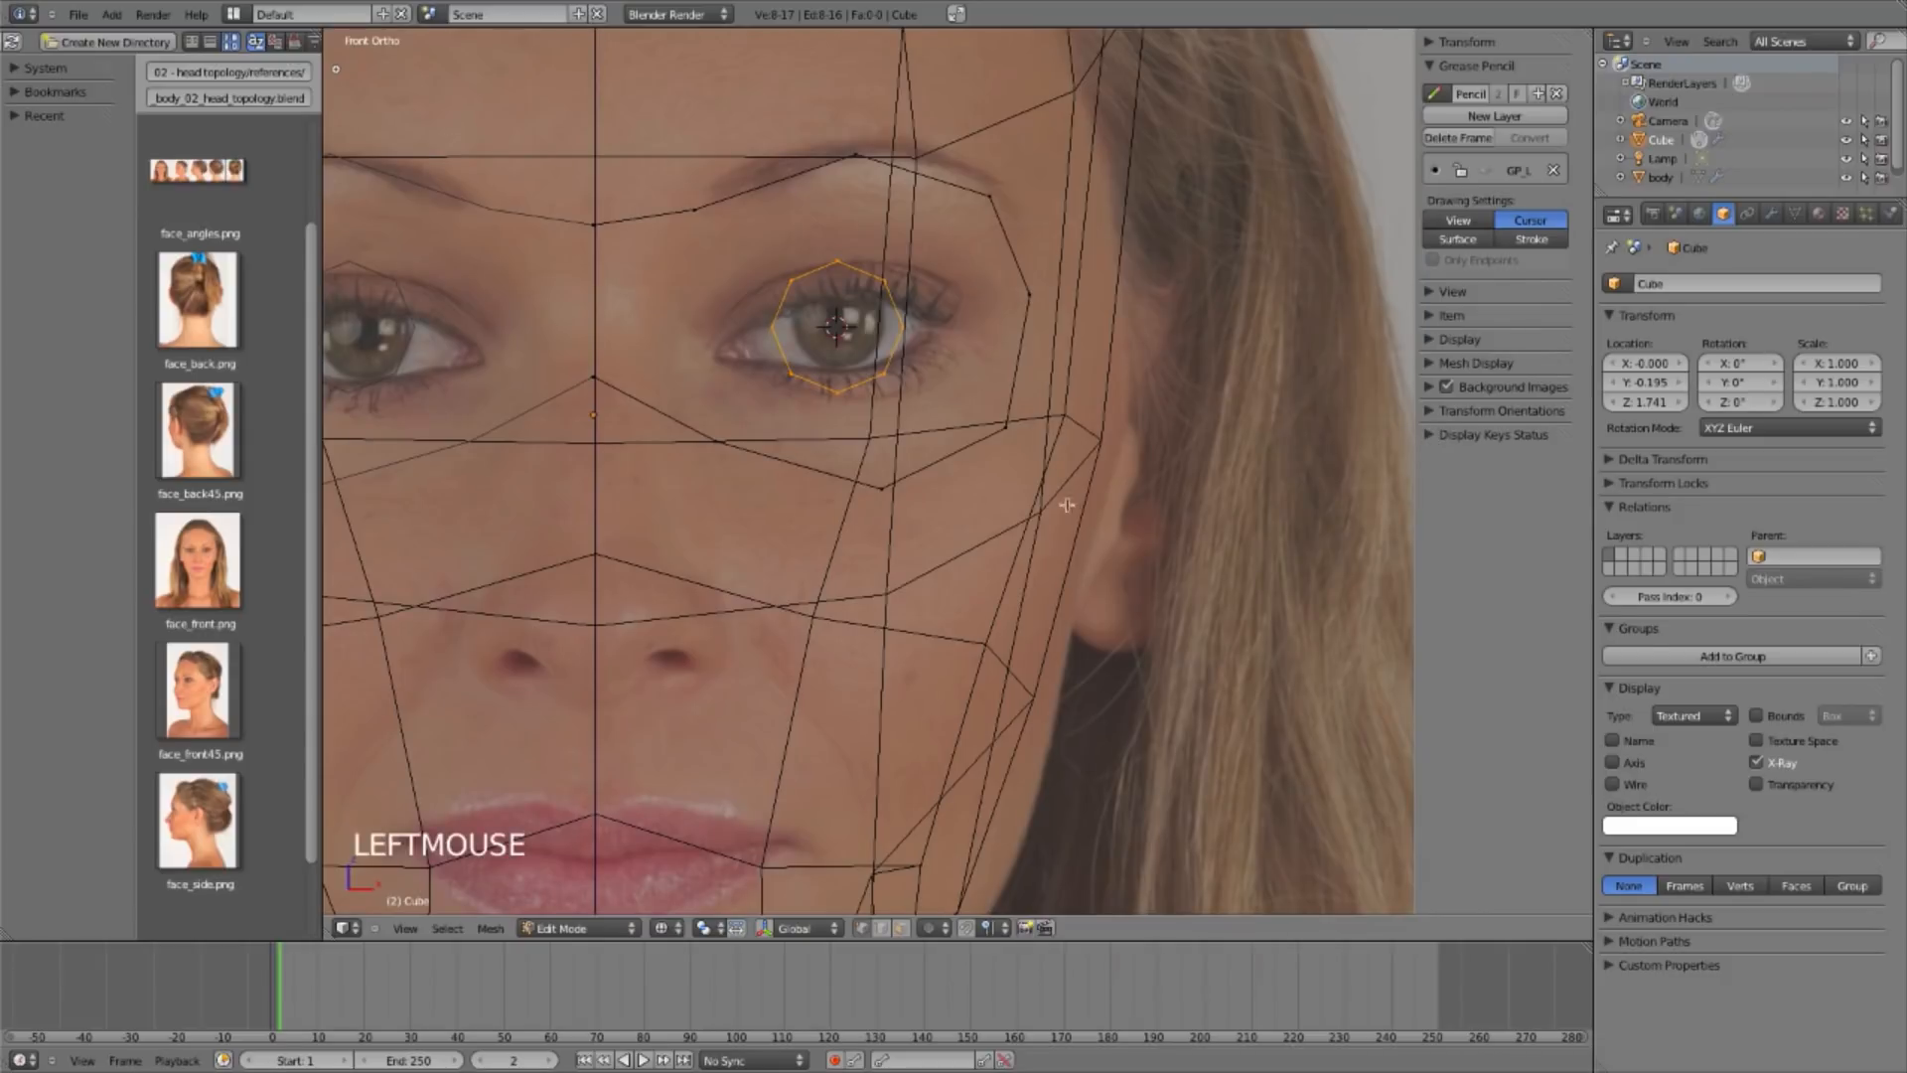
Step: Stretch the eye circle horizontally and enlarge it into an oval surrounding the eyelids
key("s")
key("x")
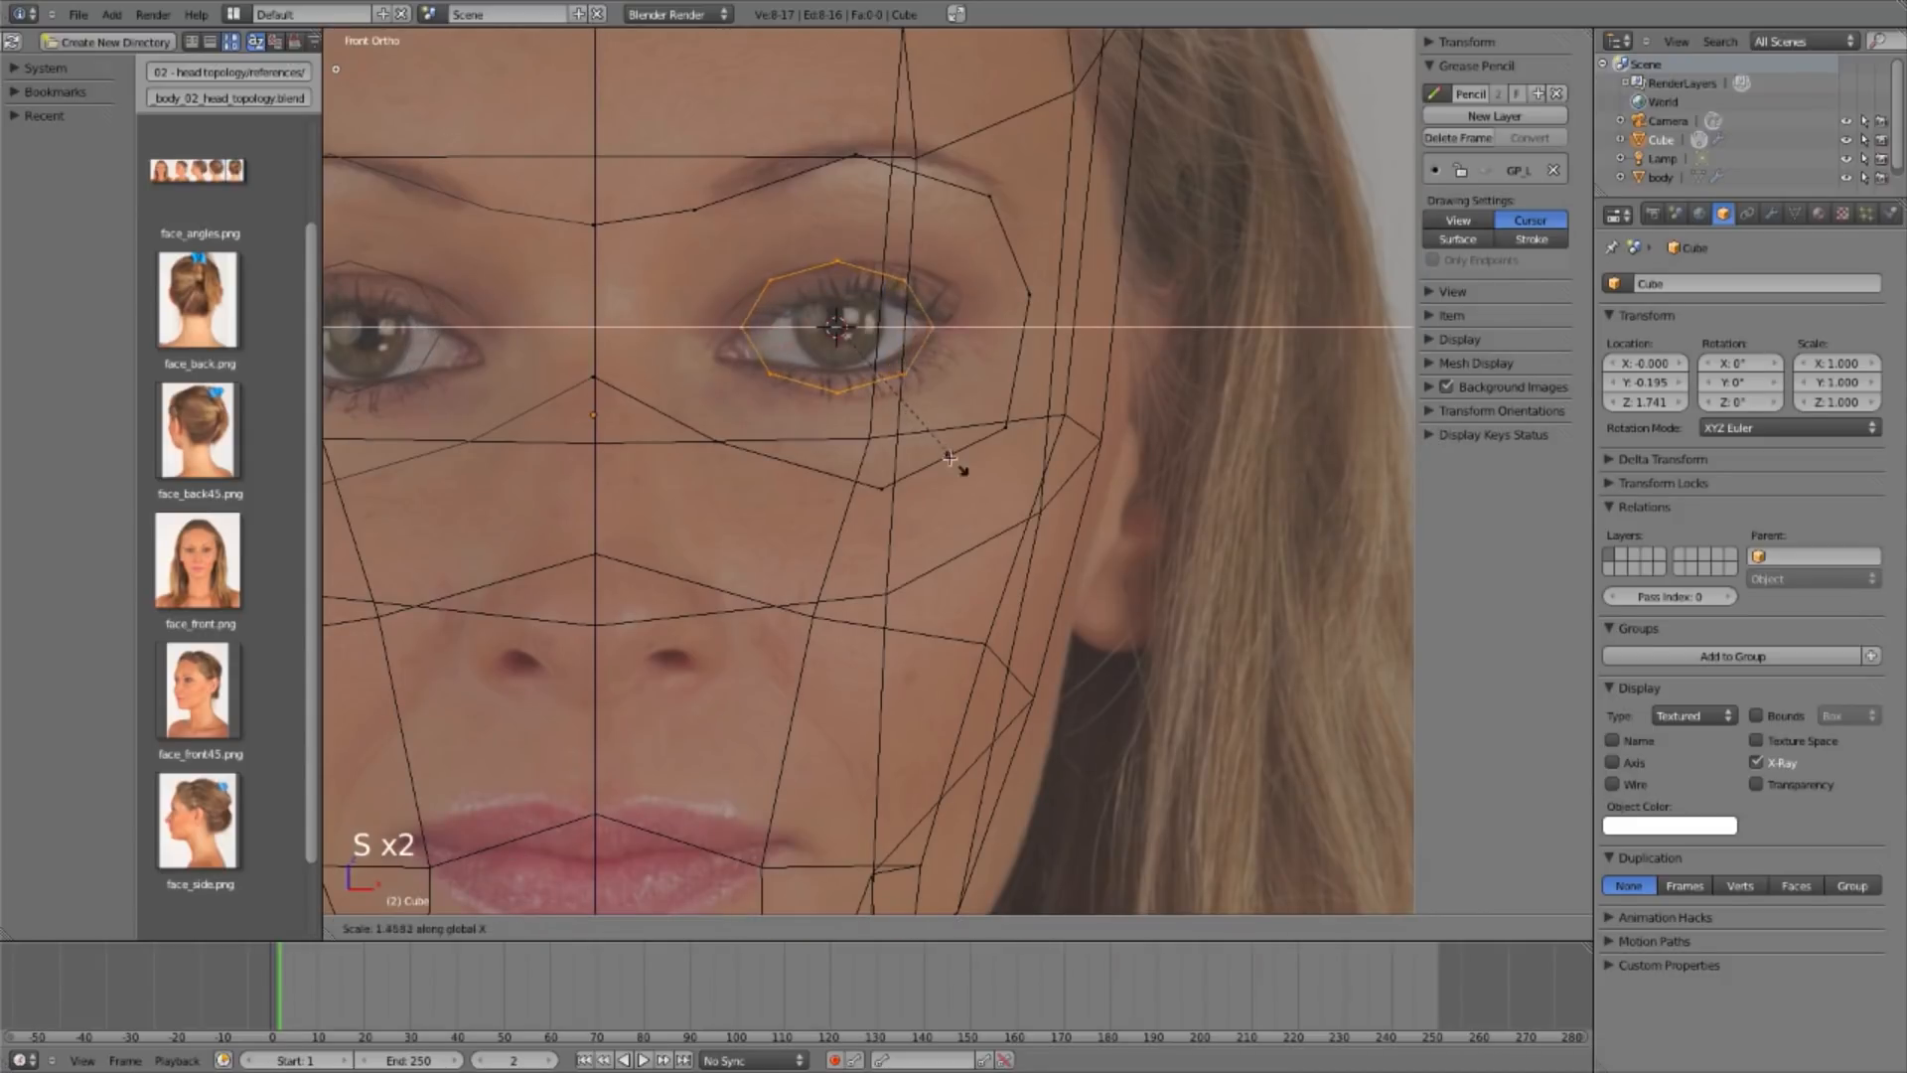
key("s")
key("s")
key("s")
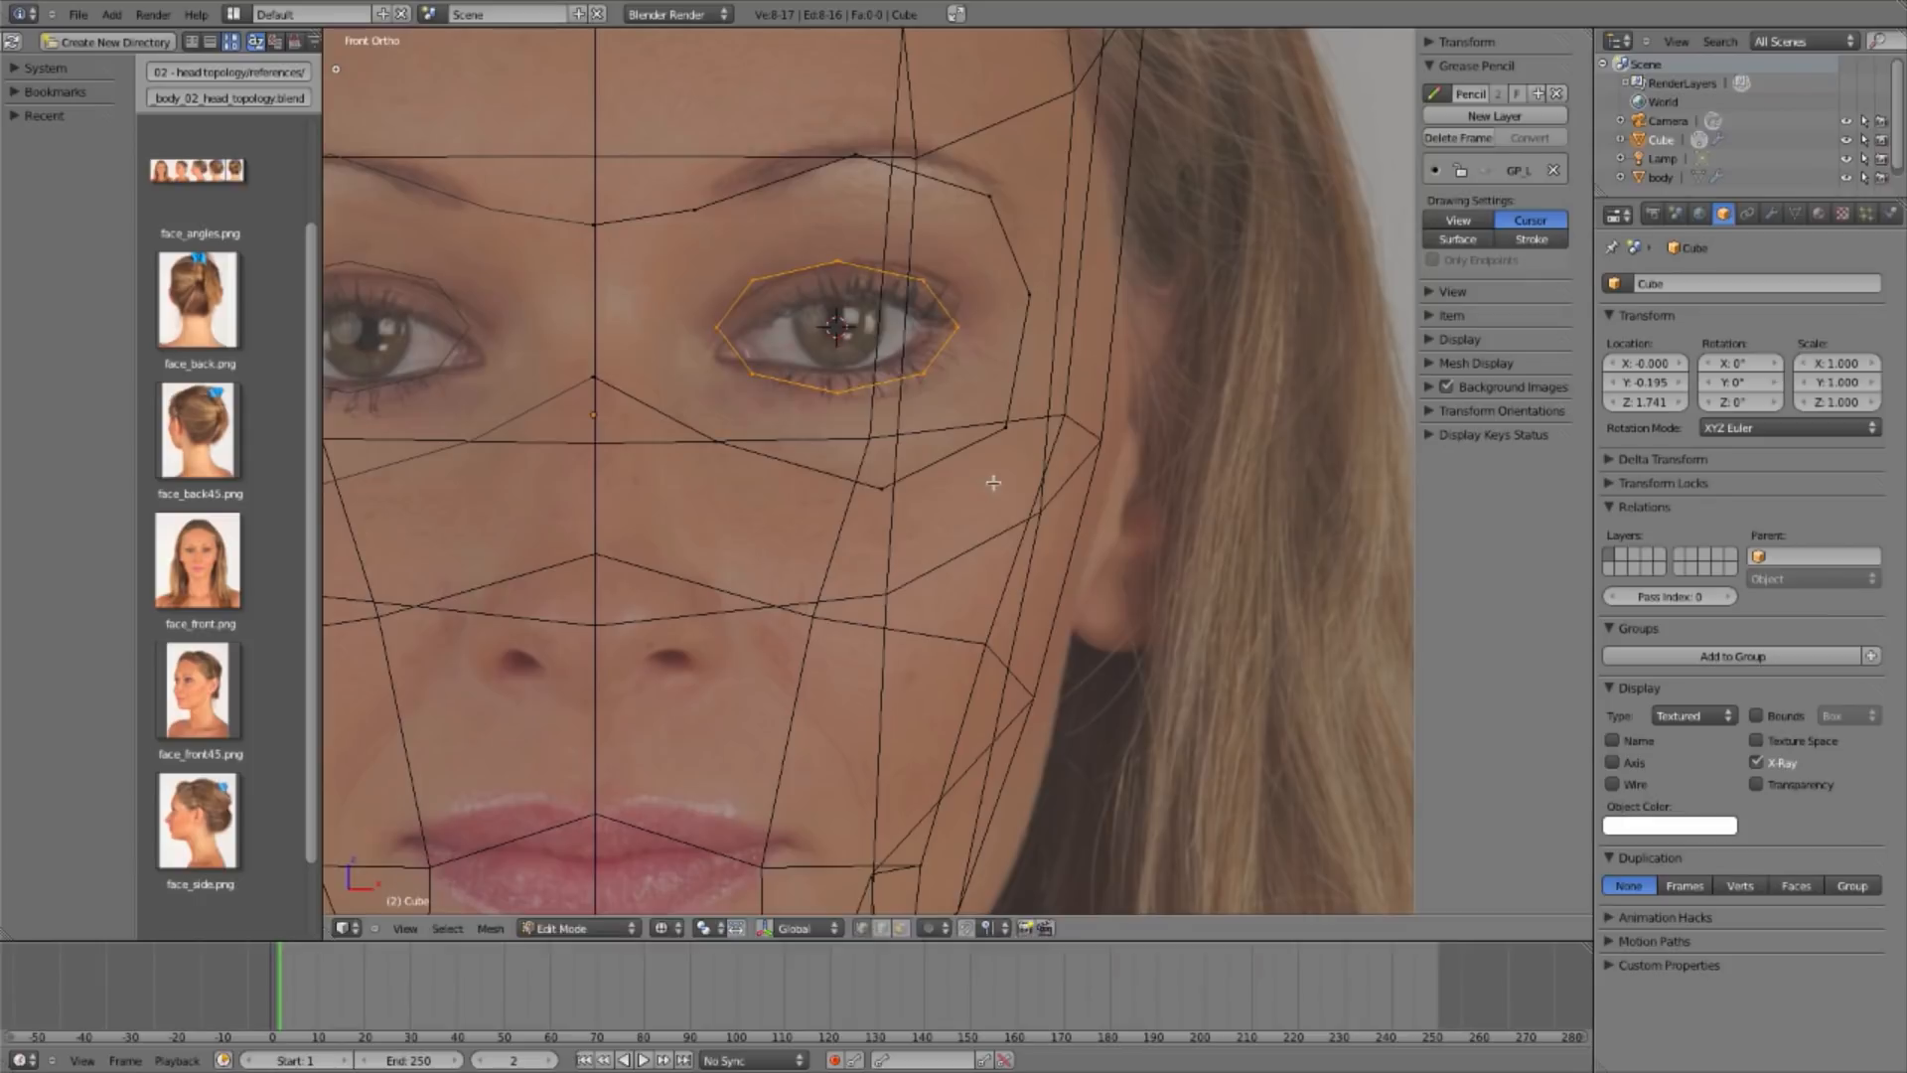
left_click(1021, 551)
Step: Reposition the eye circle's inner corner, upper inner and upper outer vertices to follow the eyelid contour
key("a")
right_click(664, 320)
key("g")
left_click(672, 327)
key("a")
right_click(718, 269)
key("g")
left_click(723, 279)
key("a")
right_click(962, 256)
key("g")
left_click(963, 255)
key("a")
Step: Reposition the outer eye loop's side, lower outer and bottom vertices so they line up with the eye circle's vertices
right_click(1033, 298)
key("g")
key("g")
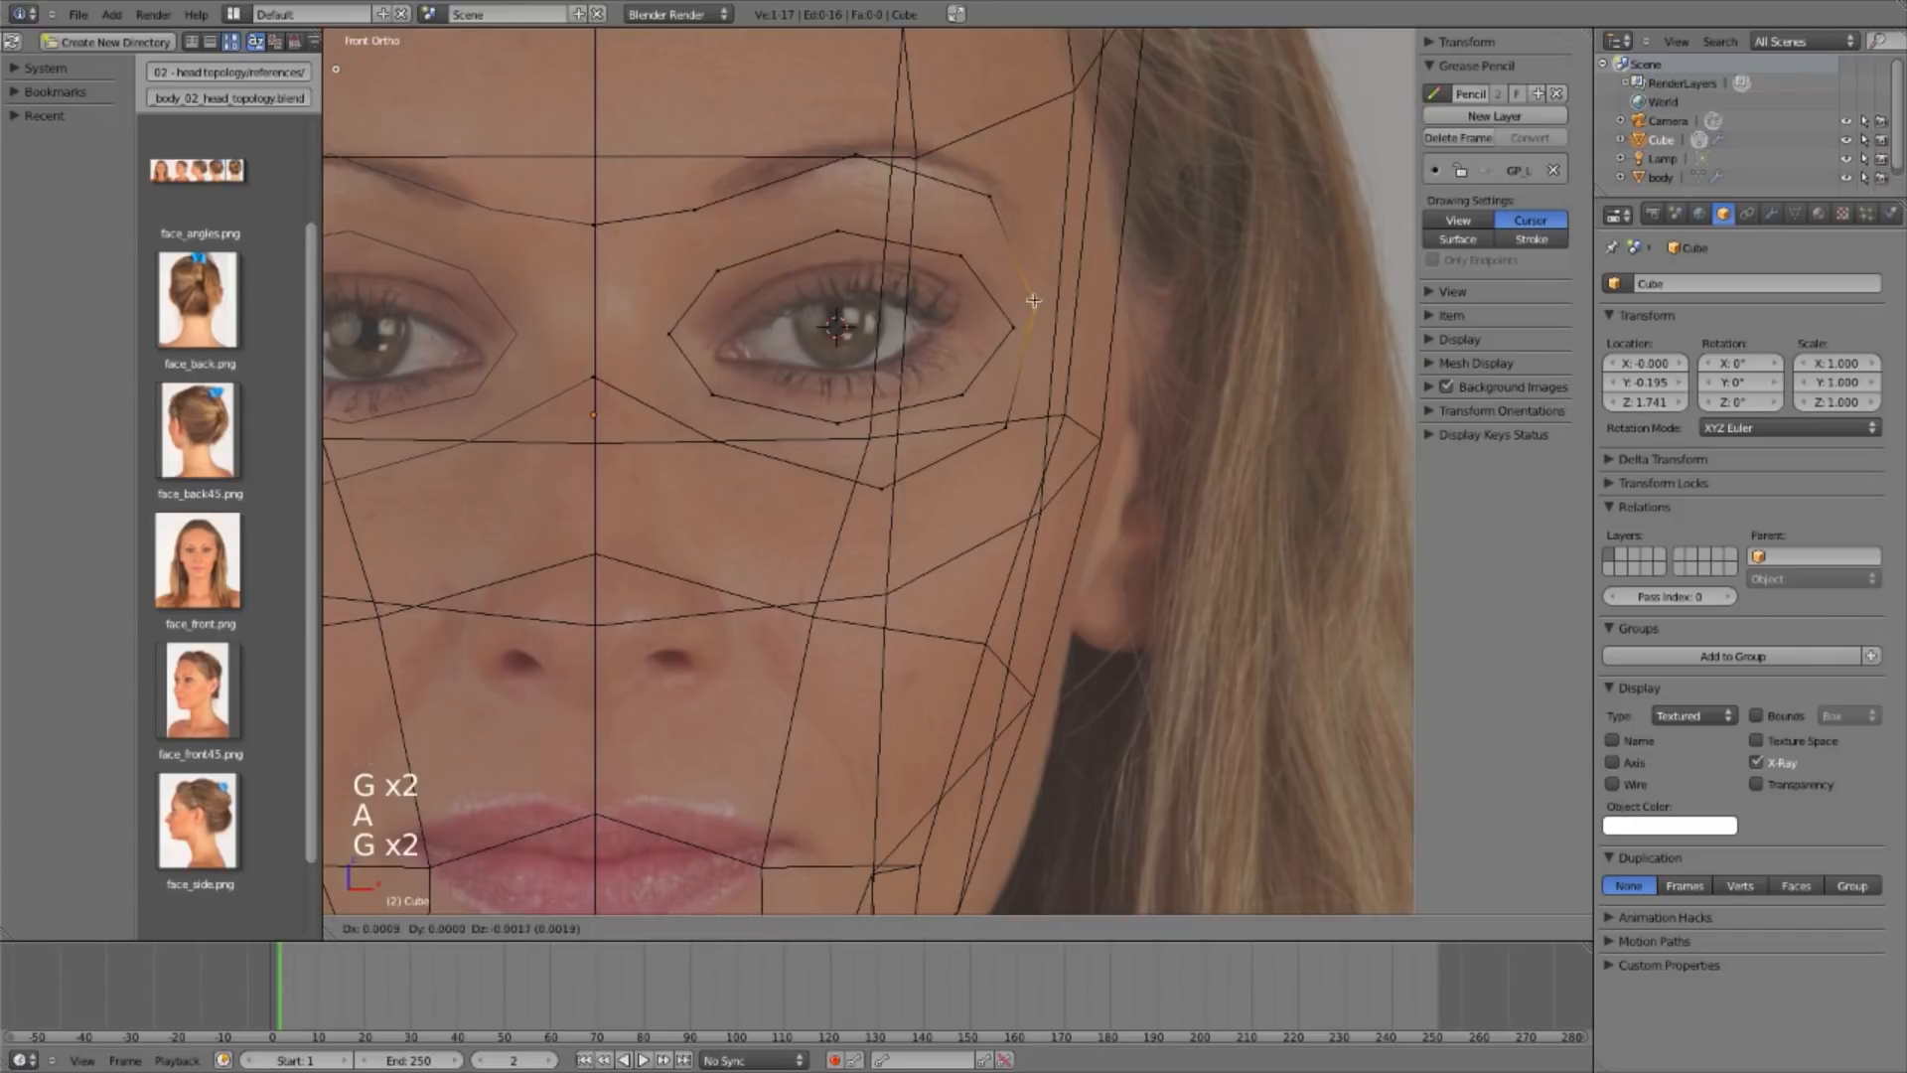
left_click(1026, 476)
key("a")
right_click(1008, 438)
key("g")
key("g")
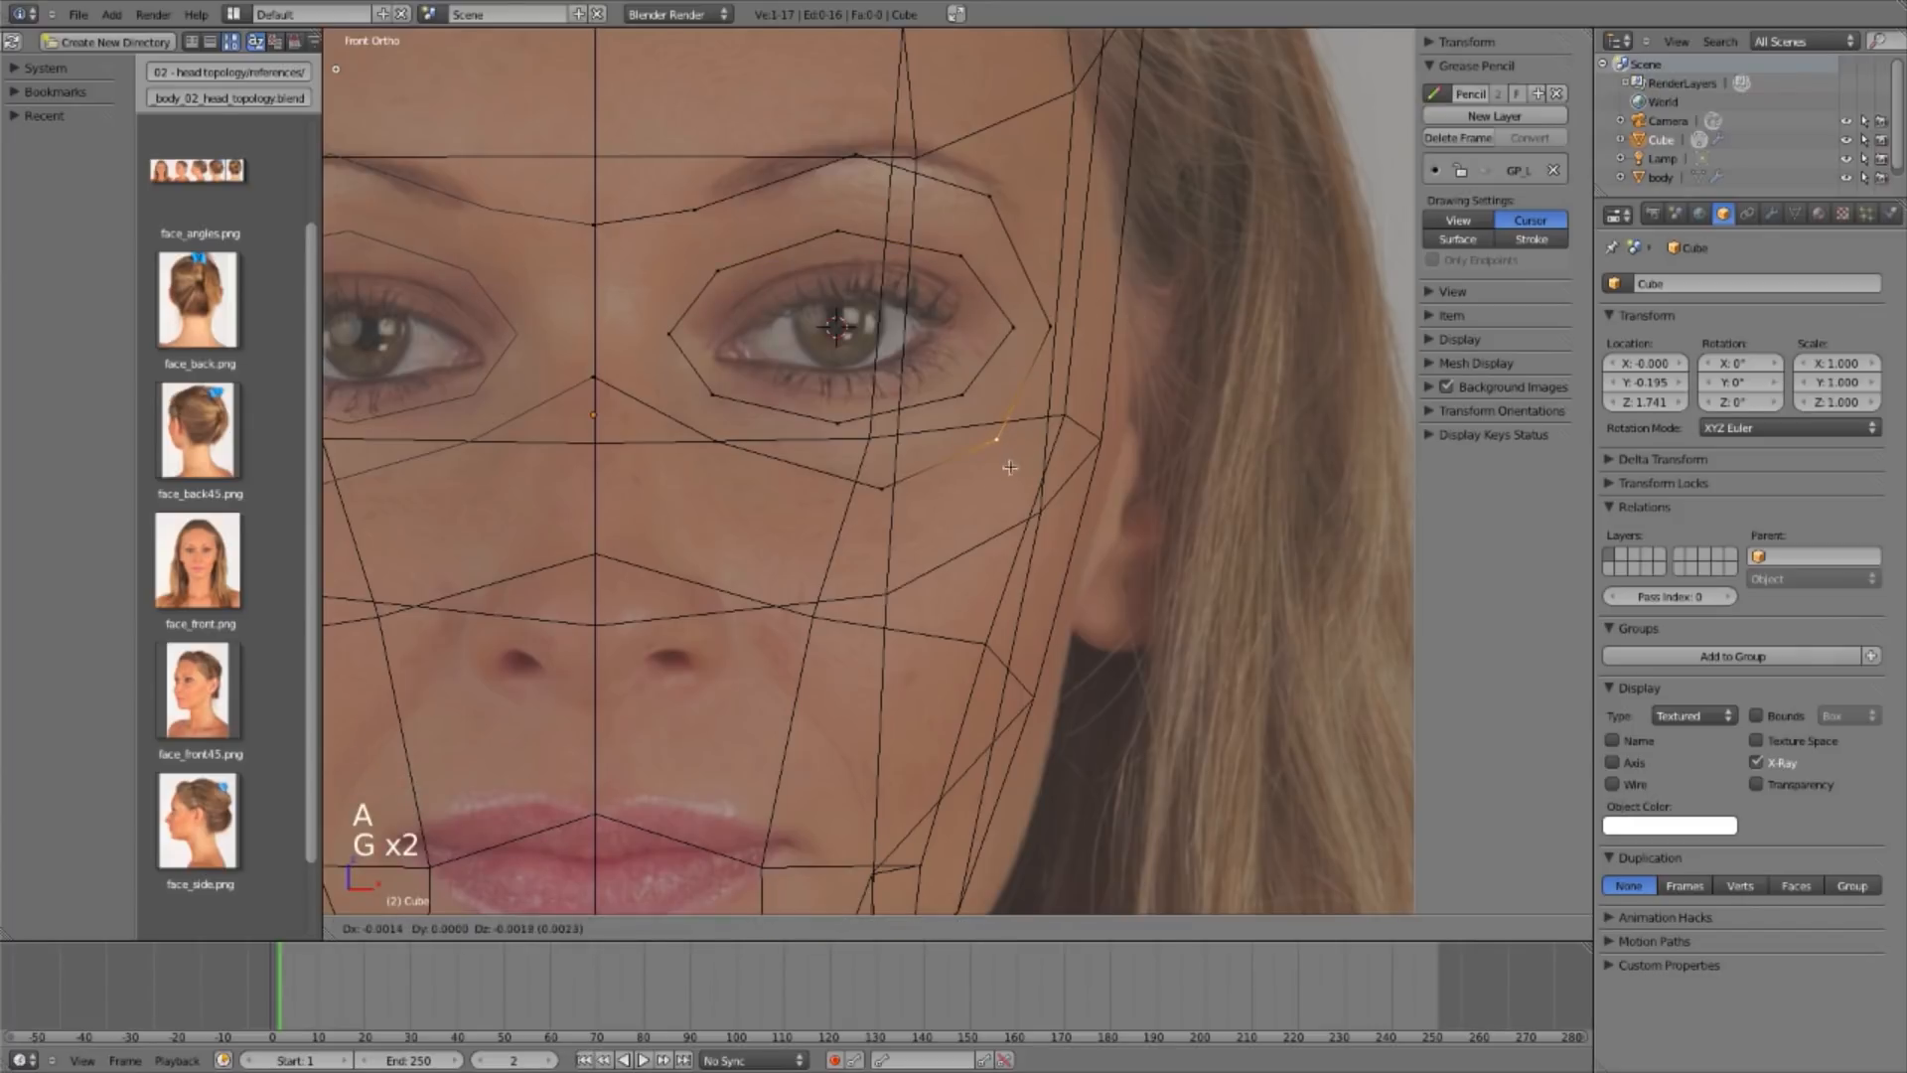
left_click(1006, 463)
key("a")
right_click(881, 488)
key("g")
key("g")
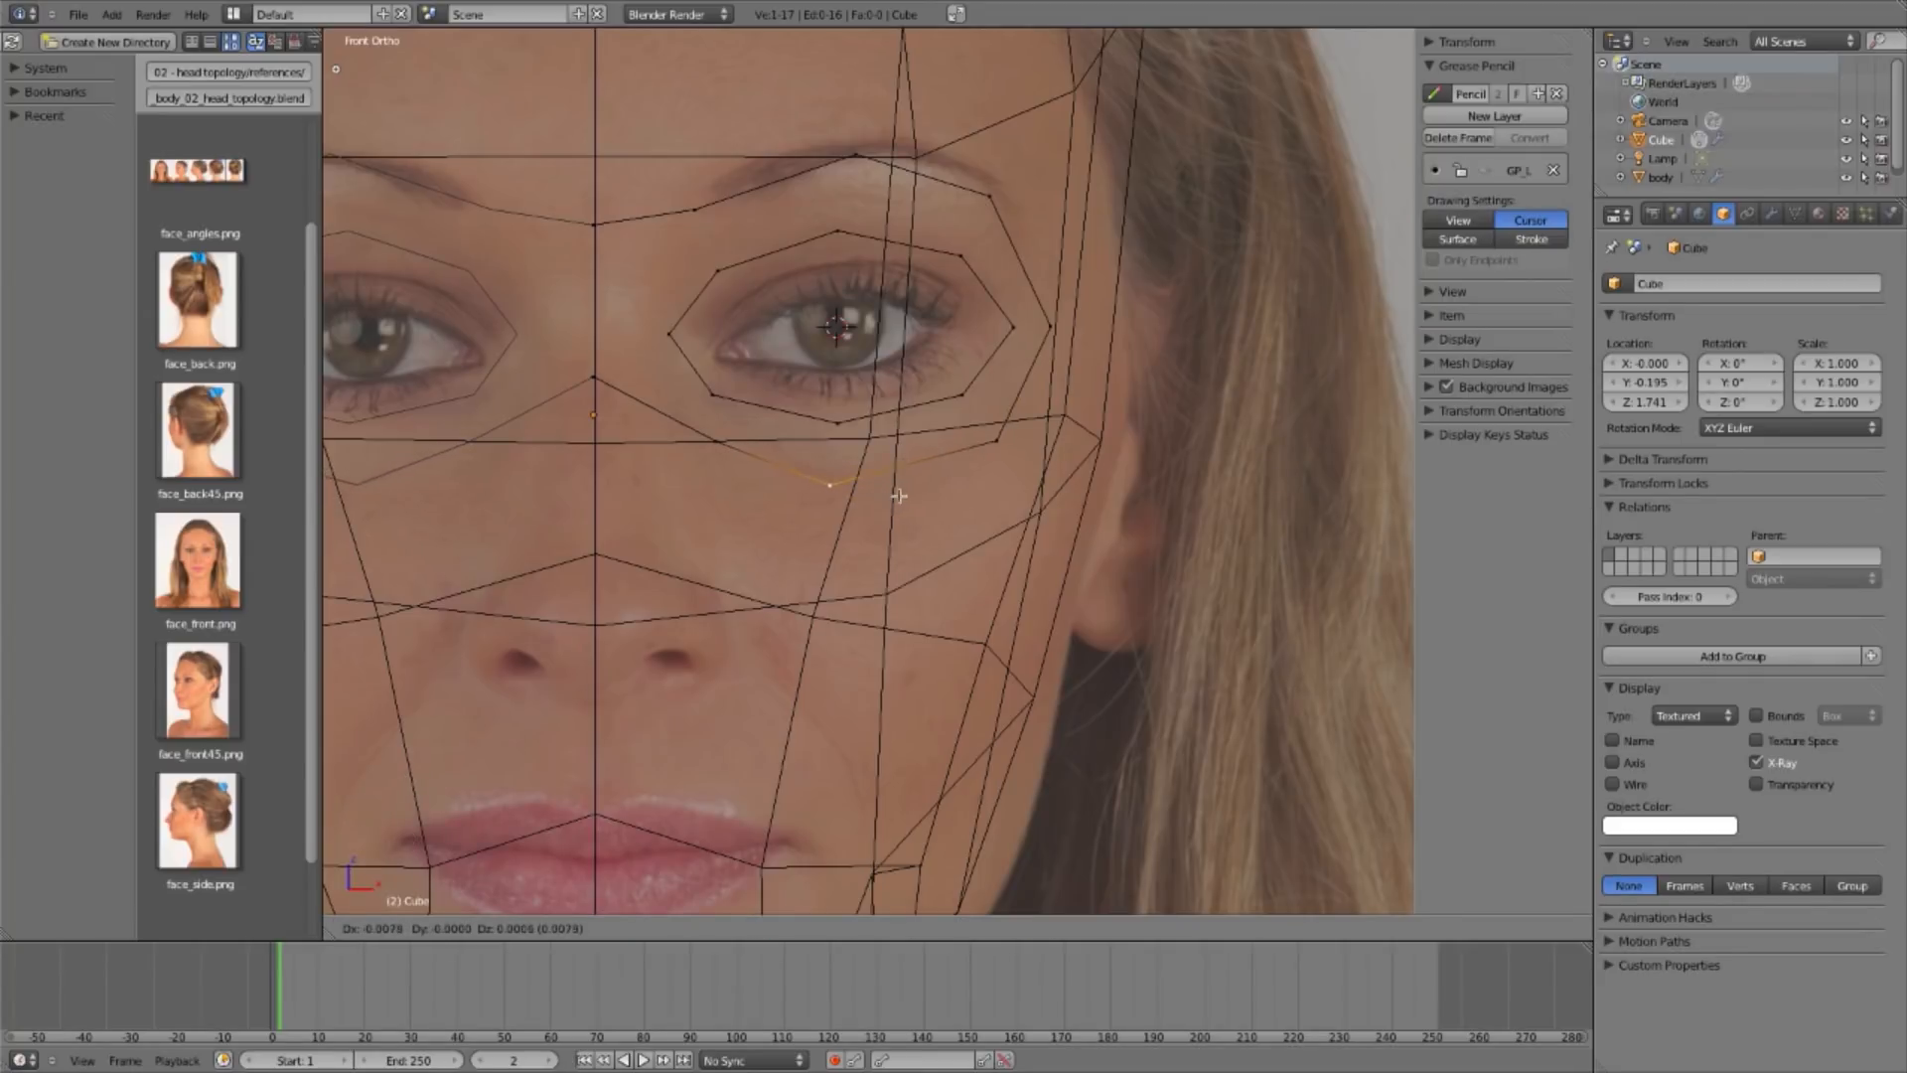
left_click(990, 432)
Step: Check the vertex alignment beneath the eye and adjust the outer loop's lower inner vertex towards the nose bridge
right_click(985, 402)
right_click(1005, 450, "shift")
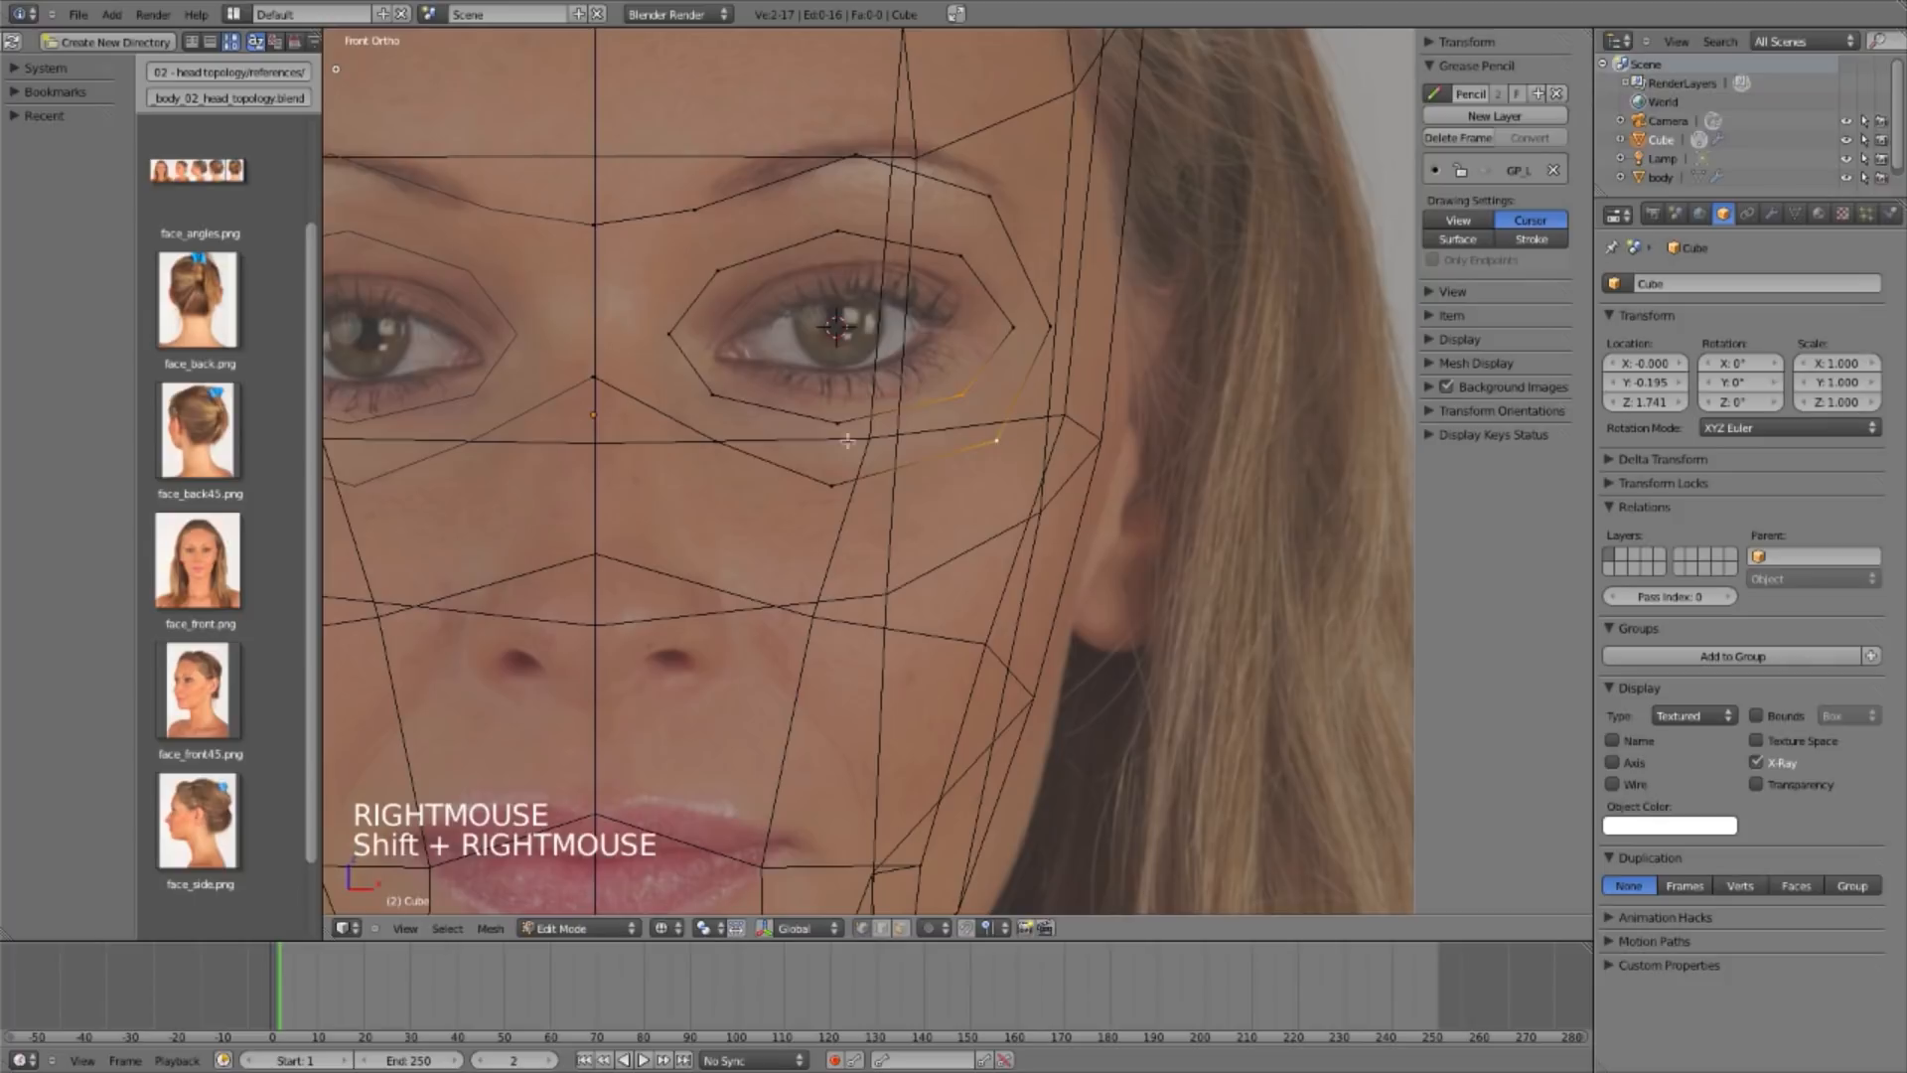
key("a")
right_click(1005, 450)
right_click(832, 480, "shift")
key("a")
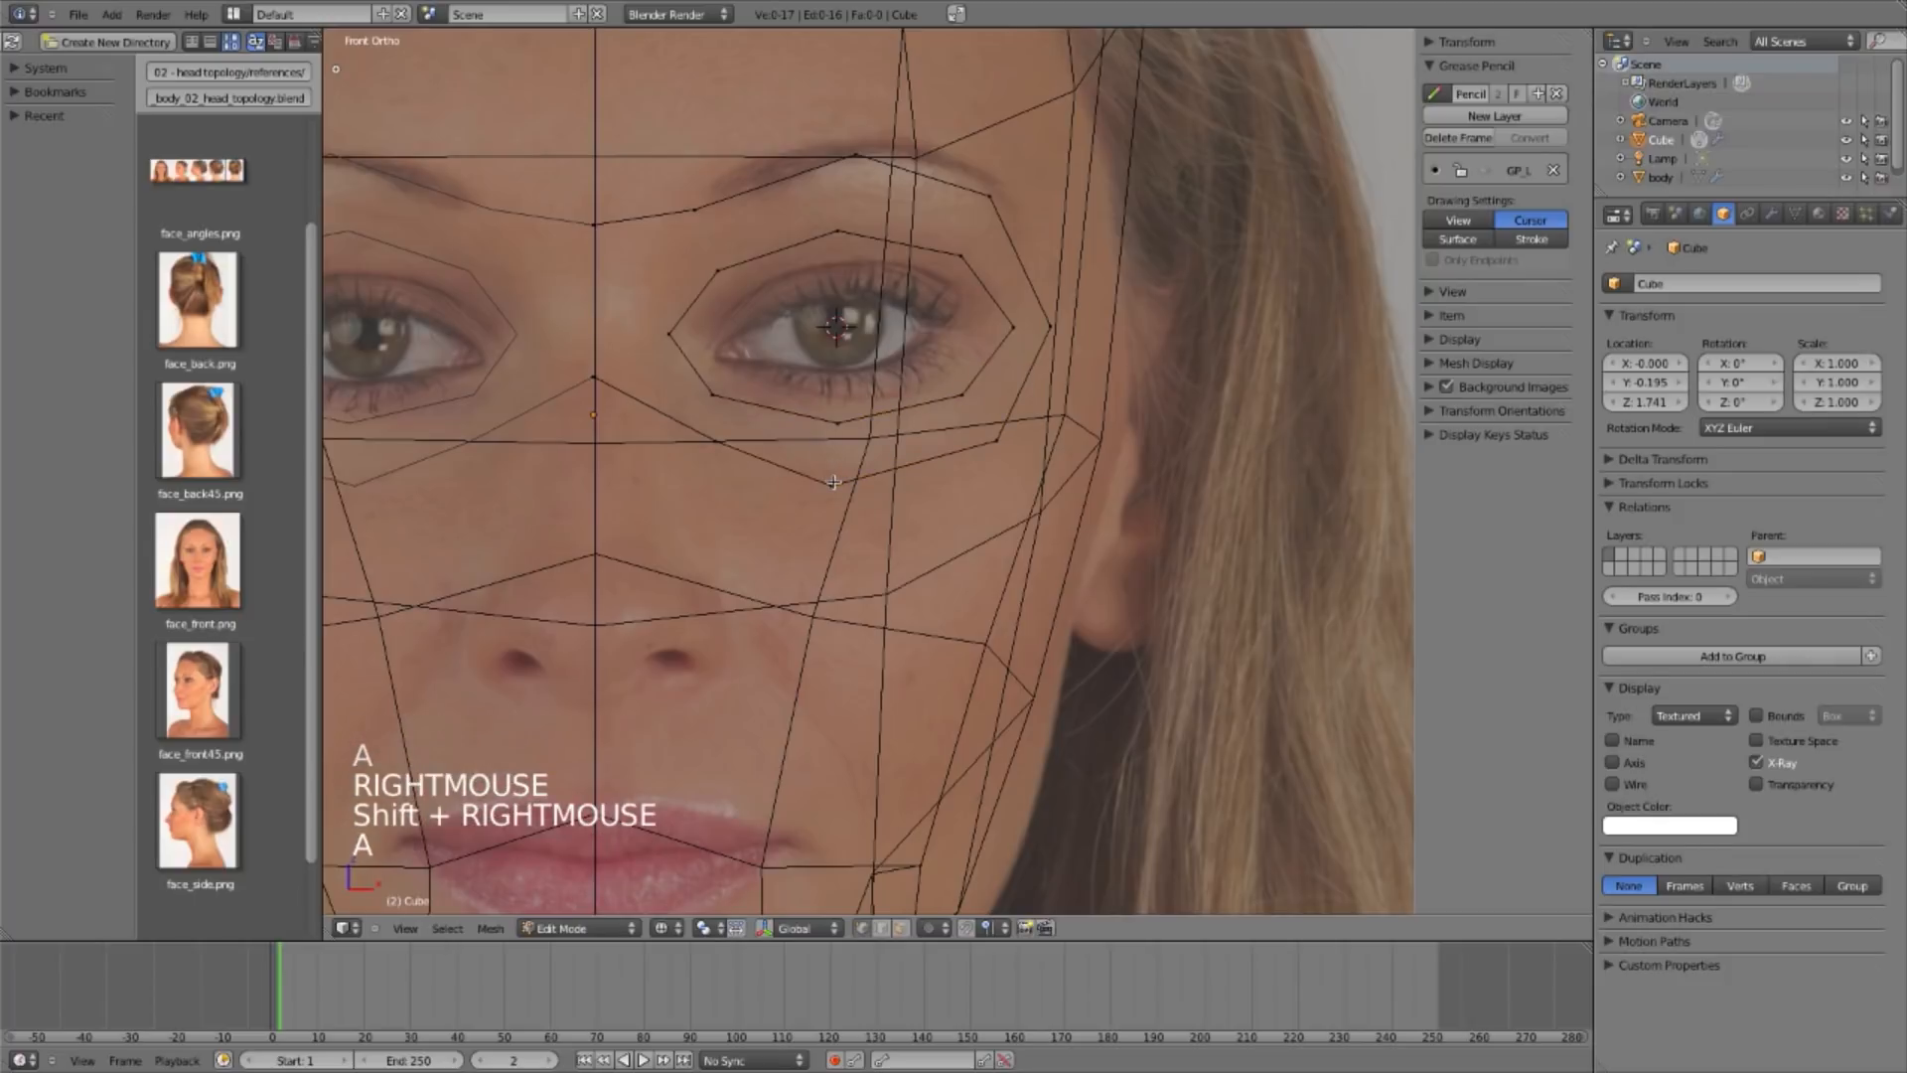
key("g")
key("g")
left_click(692, 452)
Step: Nudge the outer eye loop's three vertices along the eyebrow to even out their spacing
key("a")
right_click(694, 201)
key("g")
left_click(686, 202)
key("a")
right_click(855, 155)
key("g")
left_click(847, 153)
key("a")
right_click(990, 191)
key("g")
left_click(991, 184)
Step: Adjust the outer eye loop's outermost vertex beside the outer eye corner in the front view
key("a")
right_click(1050, 341)
key("g")
key("g")
Step: Try to move the eye circle's outer corner vertex in the right view
key("KP_3")
scroll(920, 452, "up", 2)
middle_click_drag(1156, 456, 924, 443, "shift")
key("a")
right_click(898, 361)
key("g")
key("g")
middle_click(914, 384)
left_click(914, 384)
Step: Turn on proportional editing, choose its mode, and pull the eye circle's outer corner back to match the side reference
key("o")
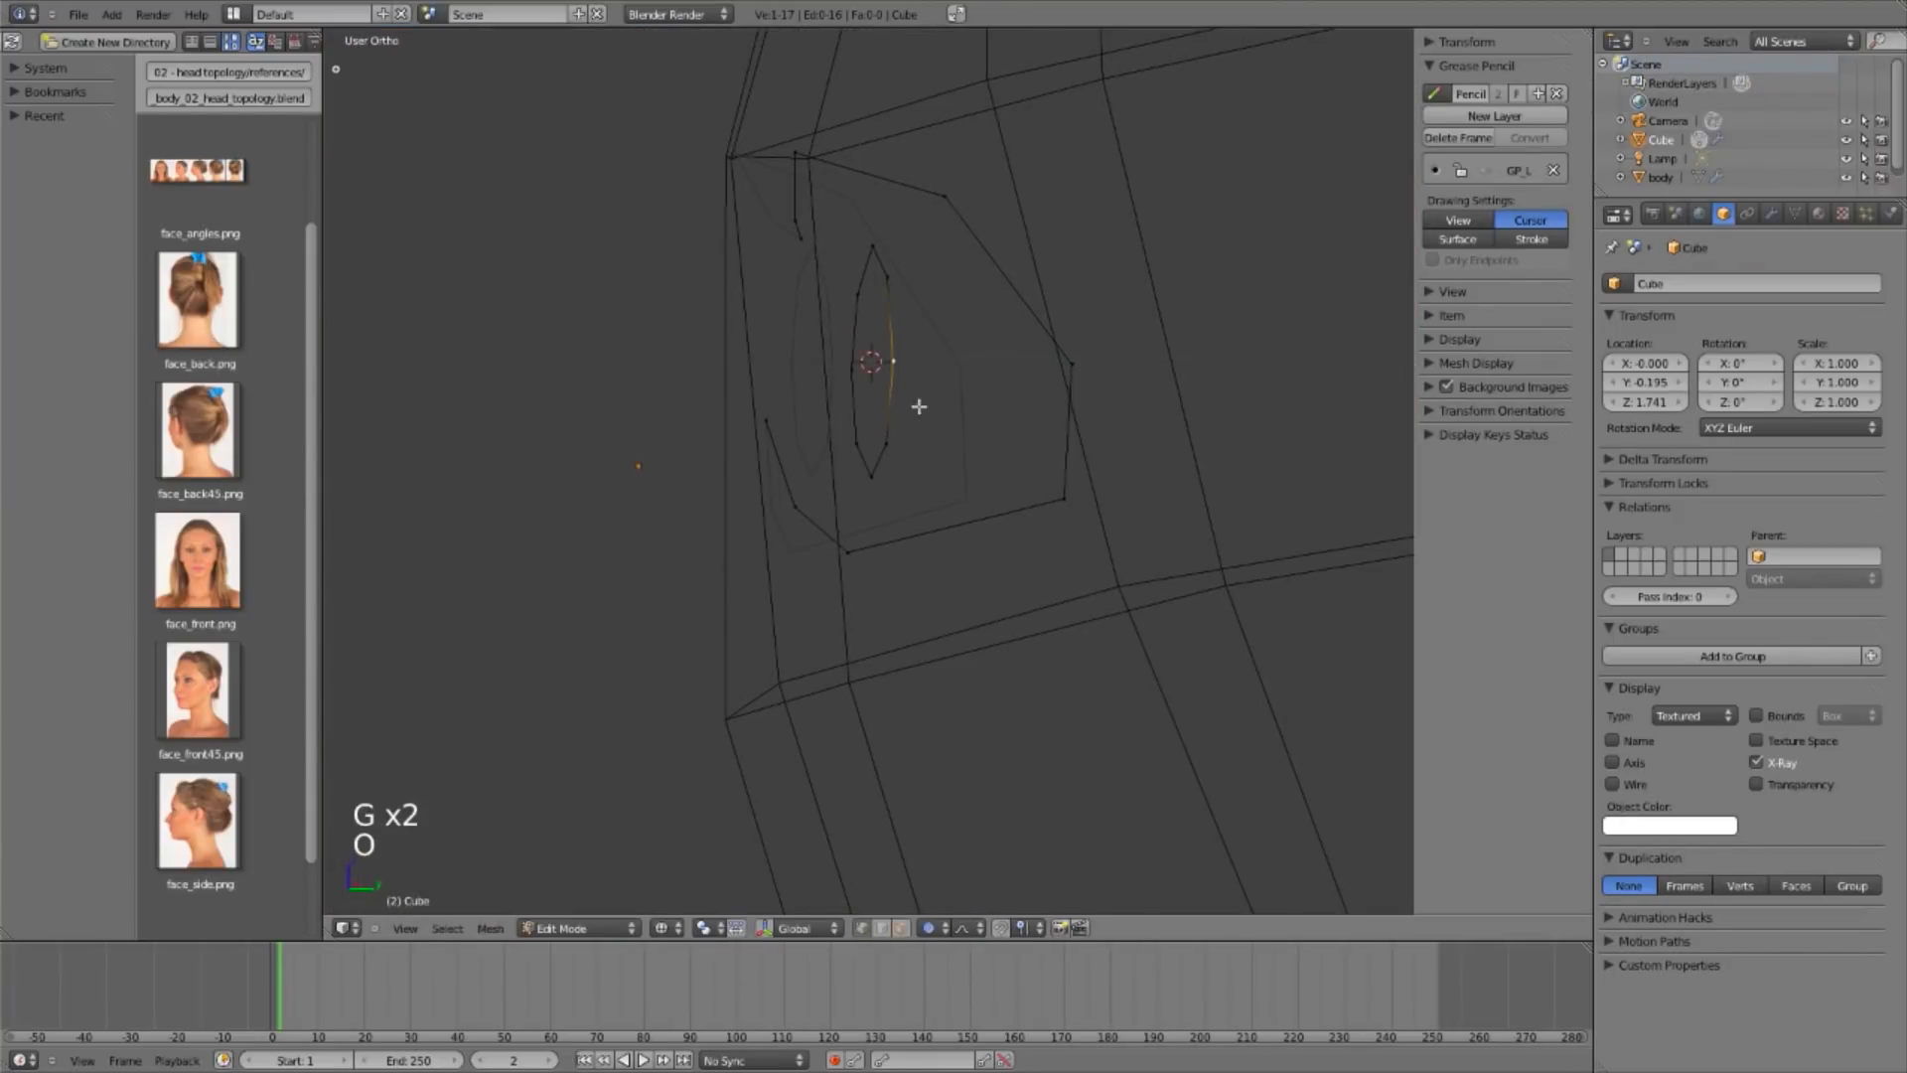
left_click(944, 928)
left_click(974, 868)
key("KP_3")
key("g")
scroll(971, 456, "up", 4)
key("g")
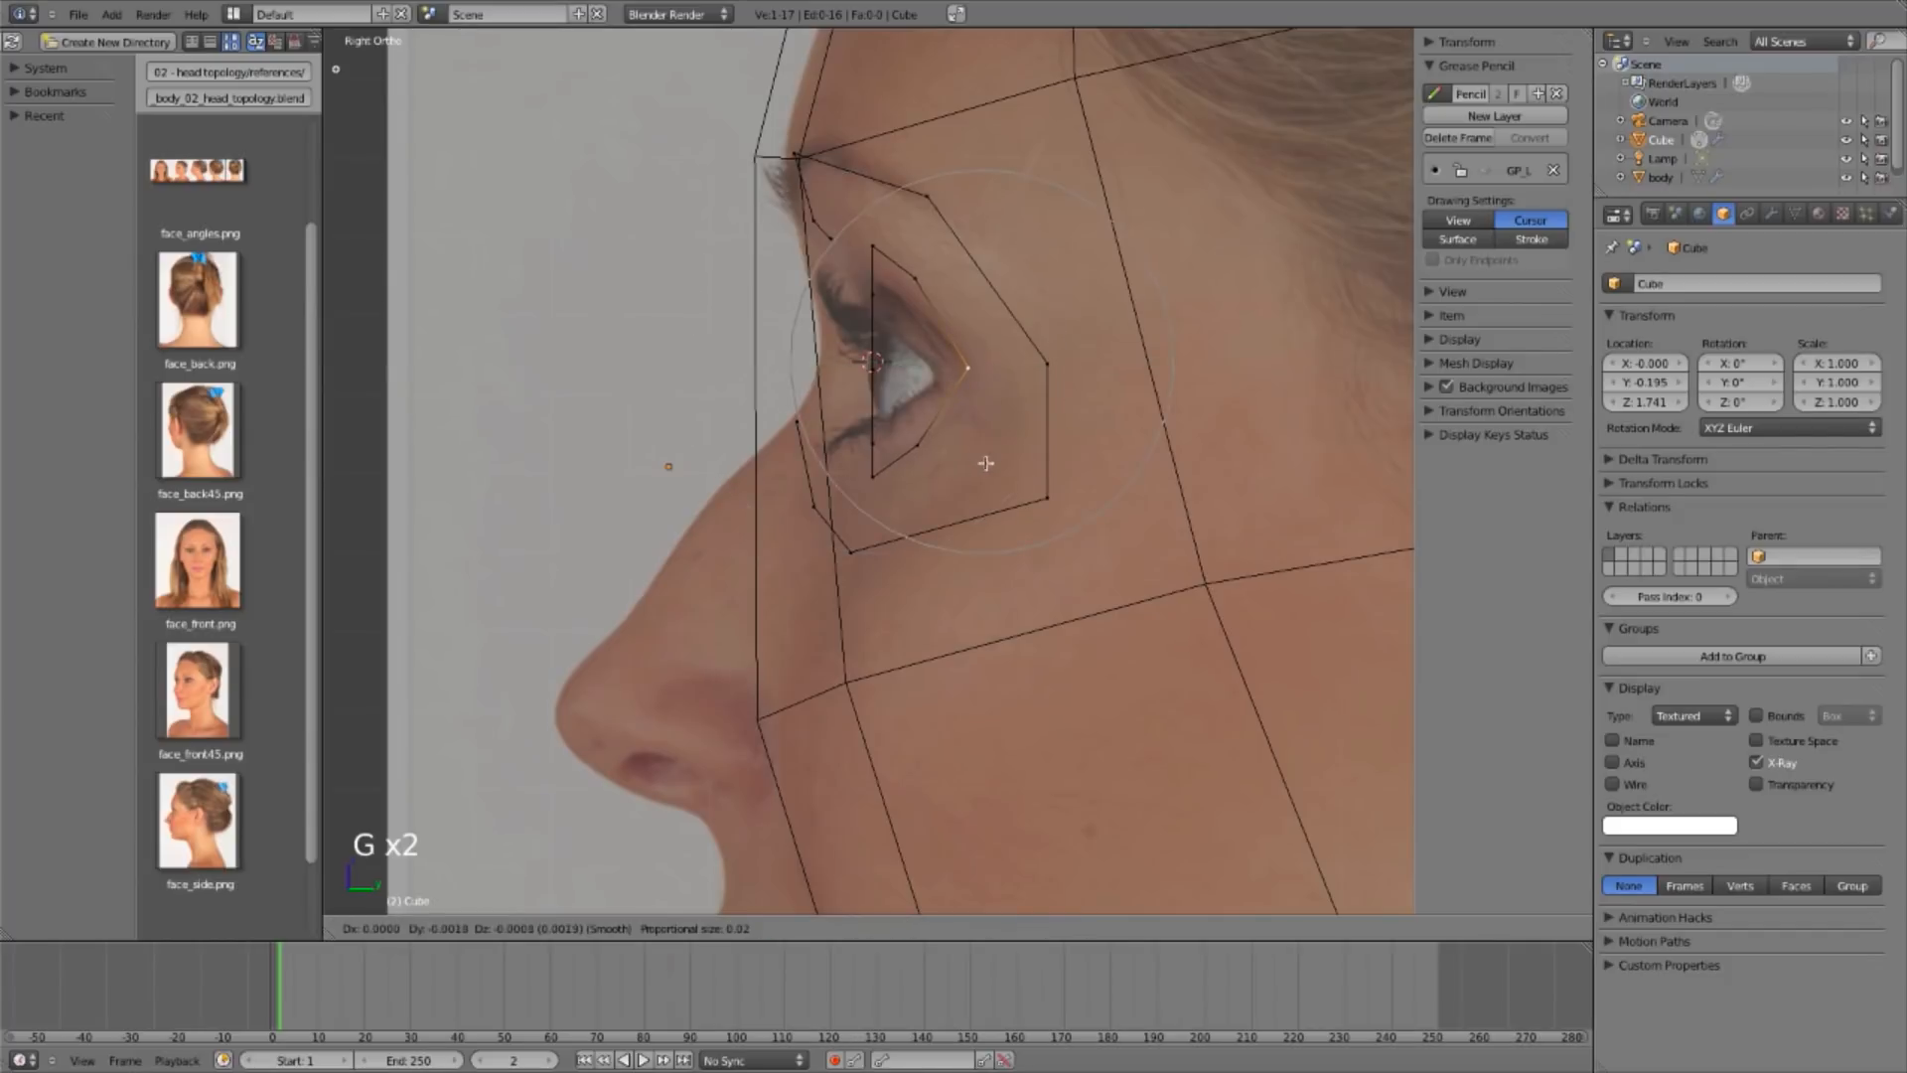
left_click(1011, 475)
Step: Move the outer eye loop's lower outer vertex up and forward in the right view
key("a")
right_click_drag(1073, 528, 1052, 507)
key("a")
Step: Move the eye circle's top and bottom vertices forward together to follow the eyelids in the side reference
right_click(872, 247)
right_click(872, 246)
right_click(874, 481, "shift")
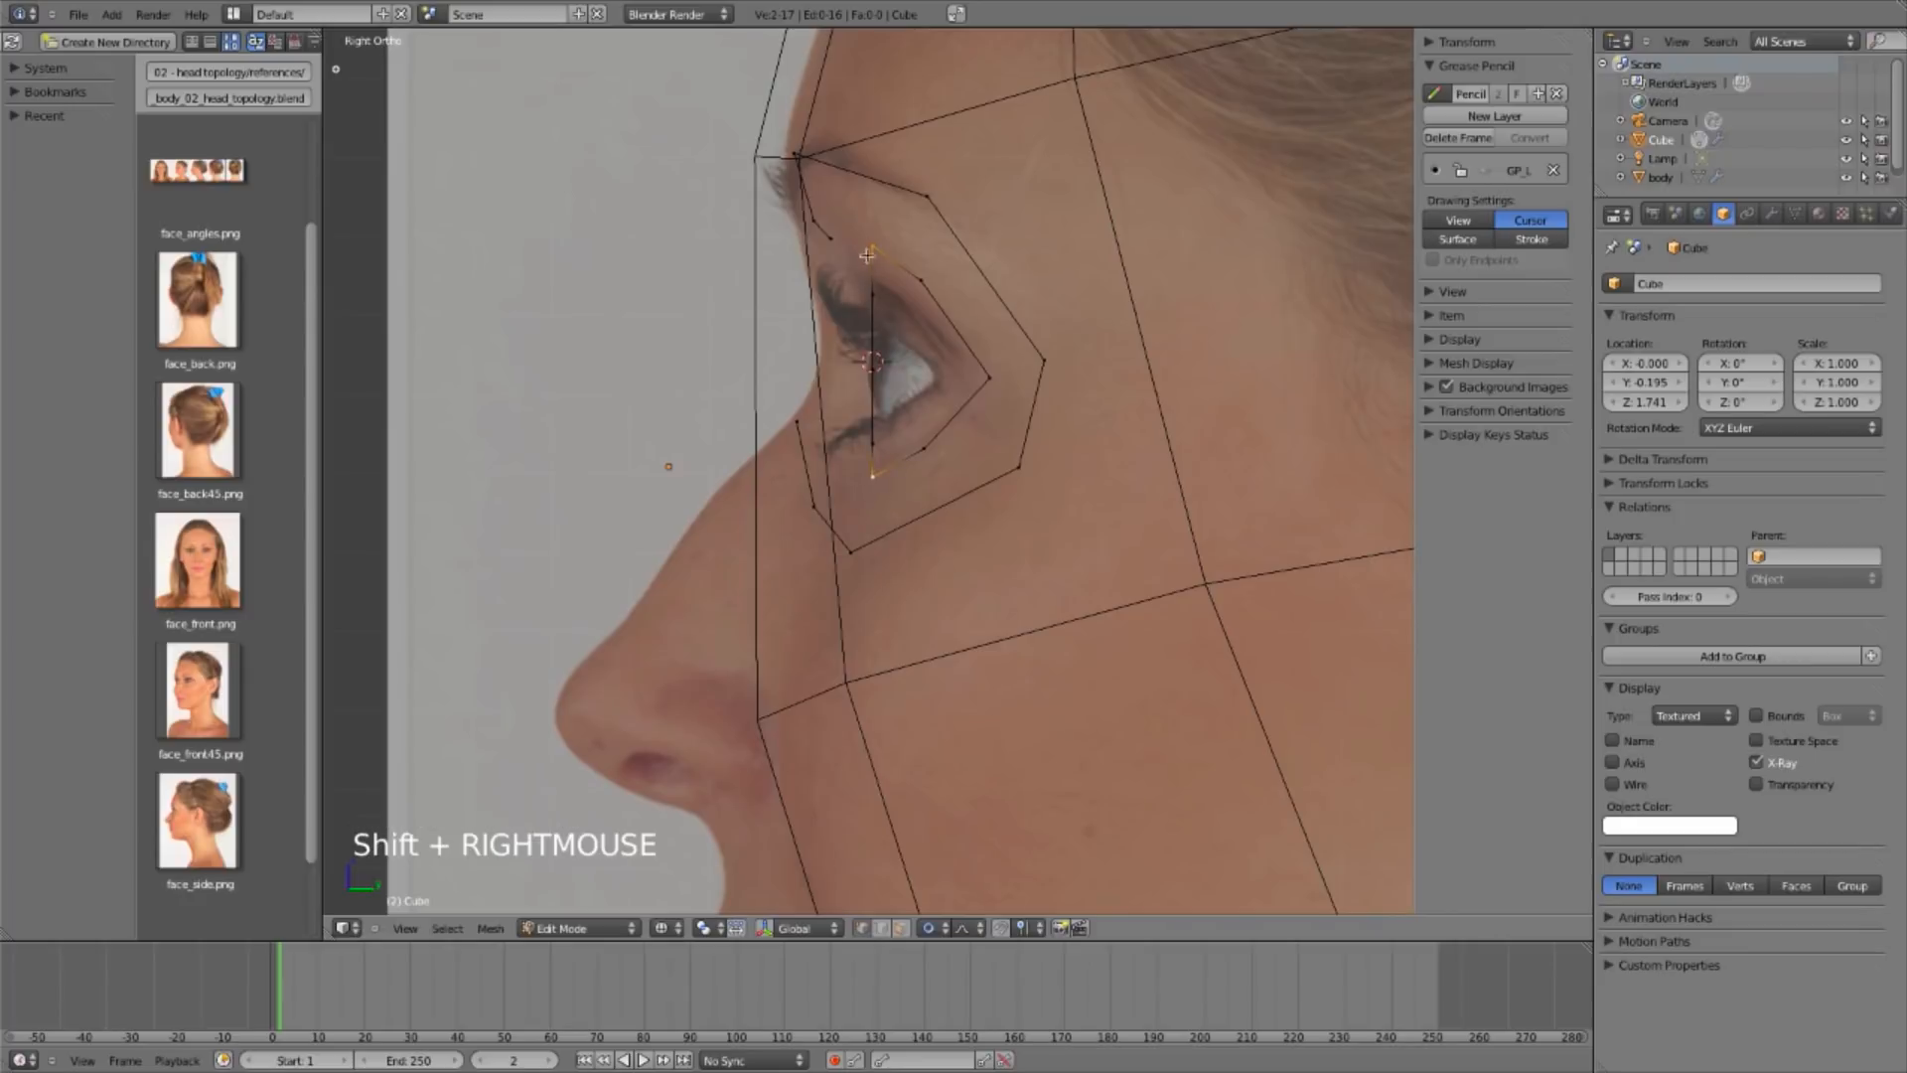
key("g")
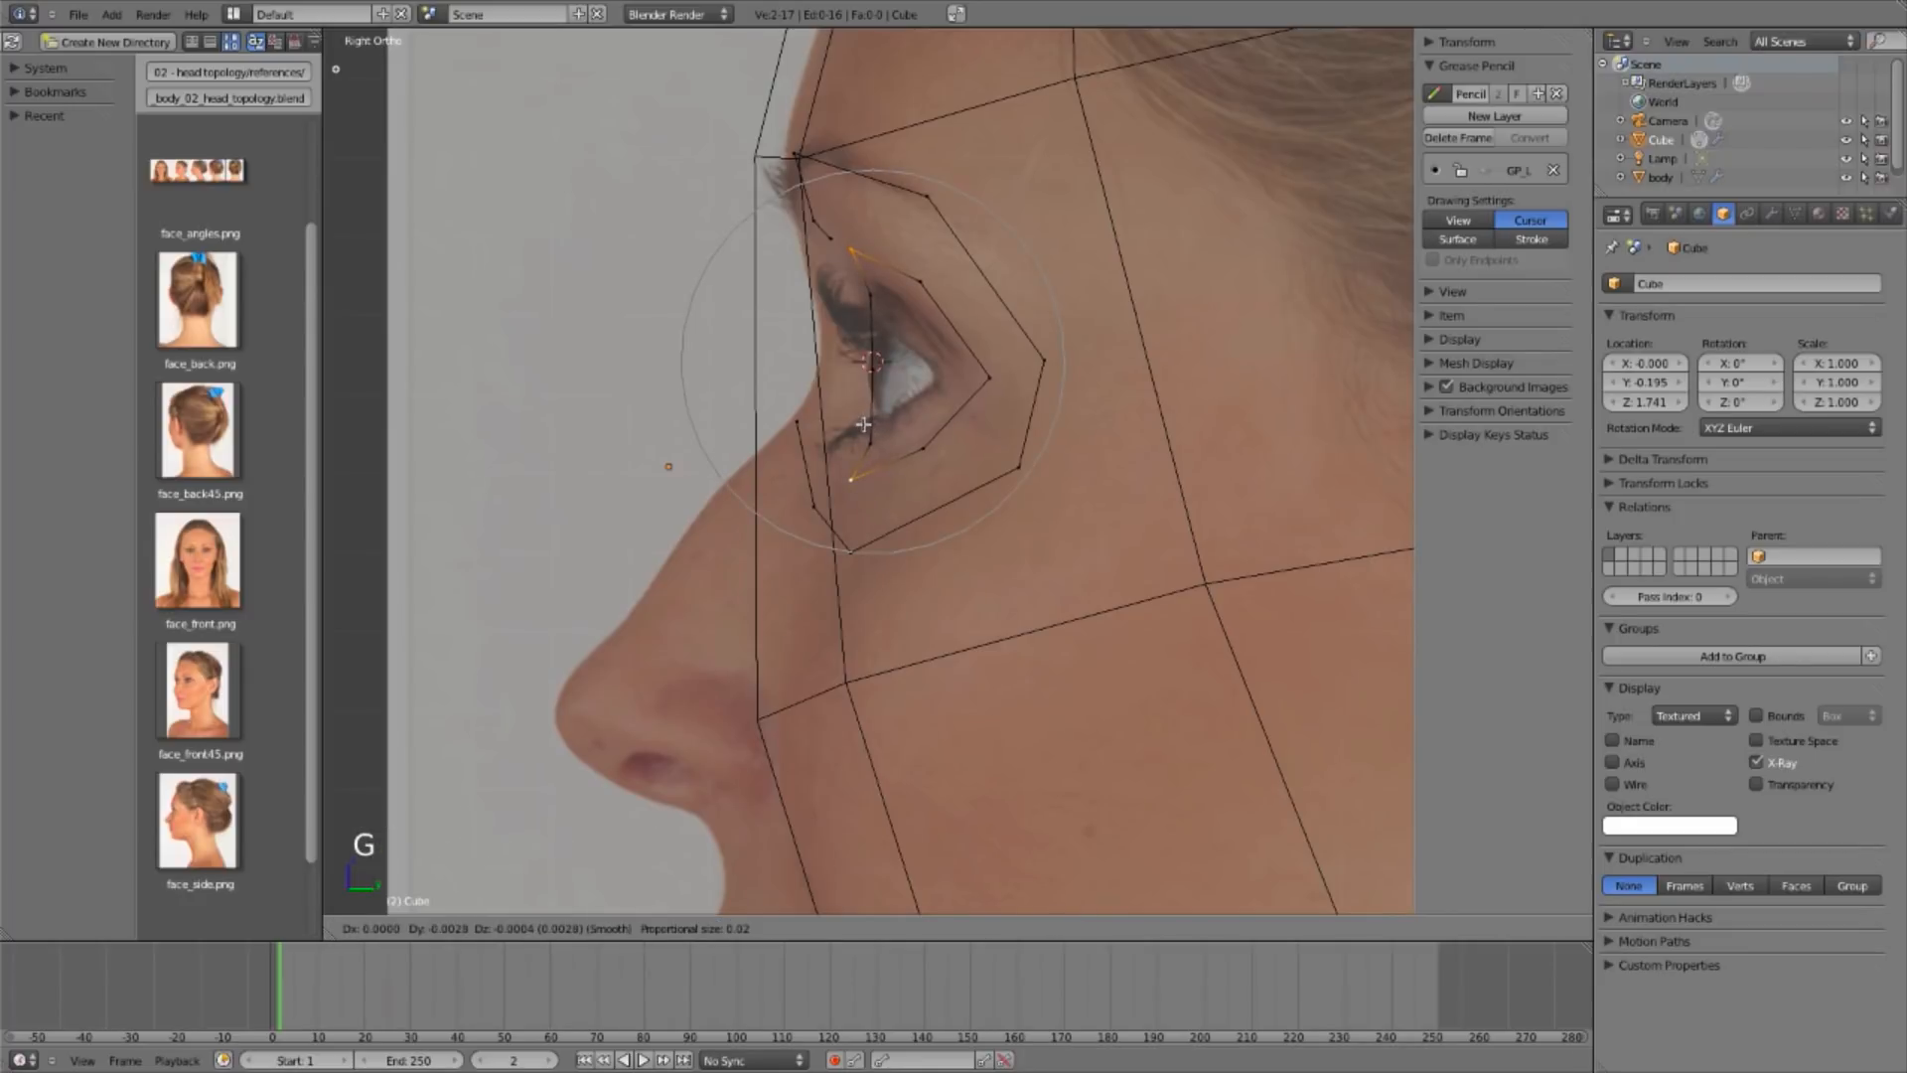
Step: In side view, place the inner eye loop's top and bottom vertices, and move its inner corner vertex slightly back with smooth proportional editing
left_click(864, 429)
key("a")
right_click(874, 361)
key("g")
scroll(880, 358, "up", 4)
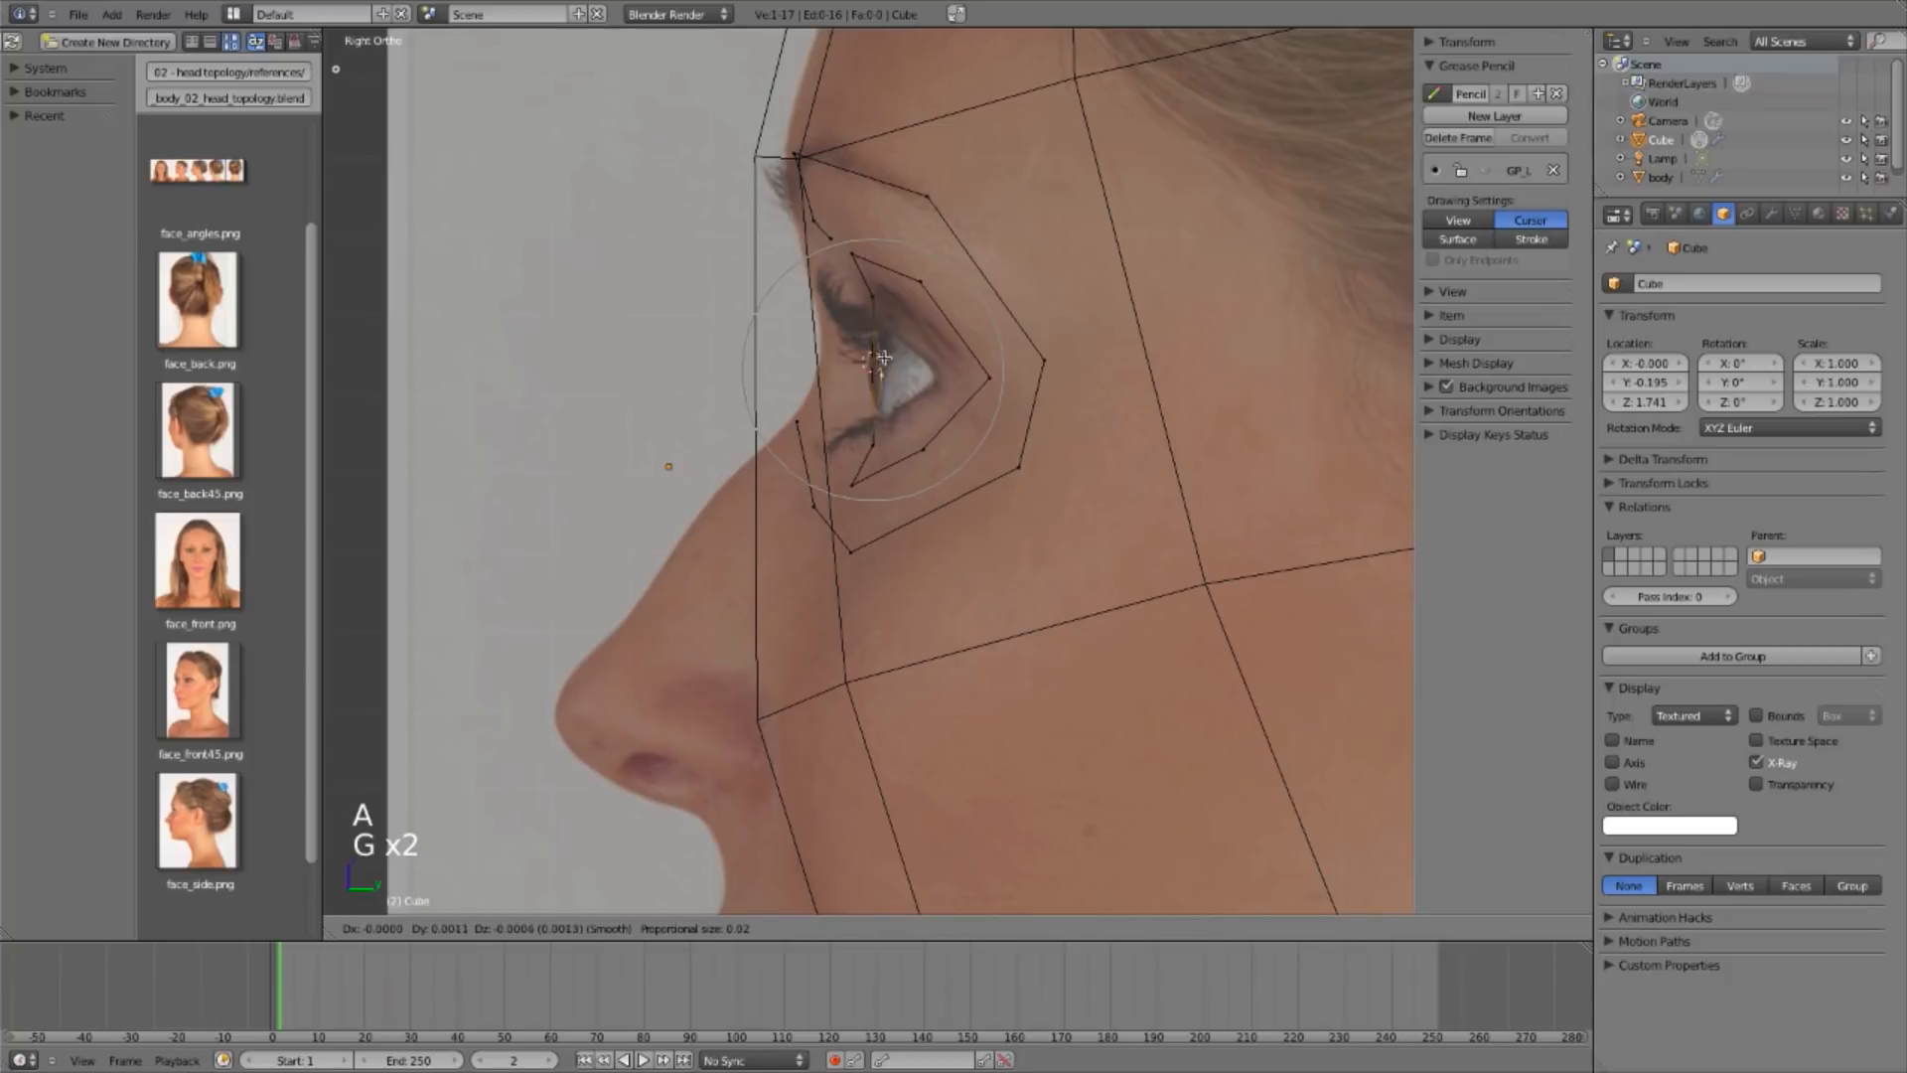
left_click(894, 365)
Step: Adjust the lower outer vertex of the outer eye loop in the front view using smooth proportional editing
key("KP_1")
key("z")
scroll(973, 486, "down", 2)
key("z")
key("a")
right_click(998, 466)
key("g")
key("g")
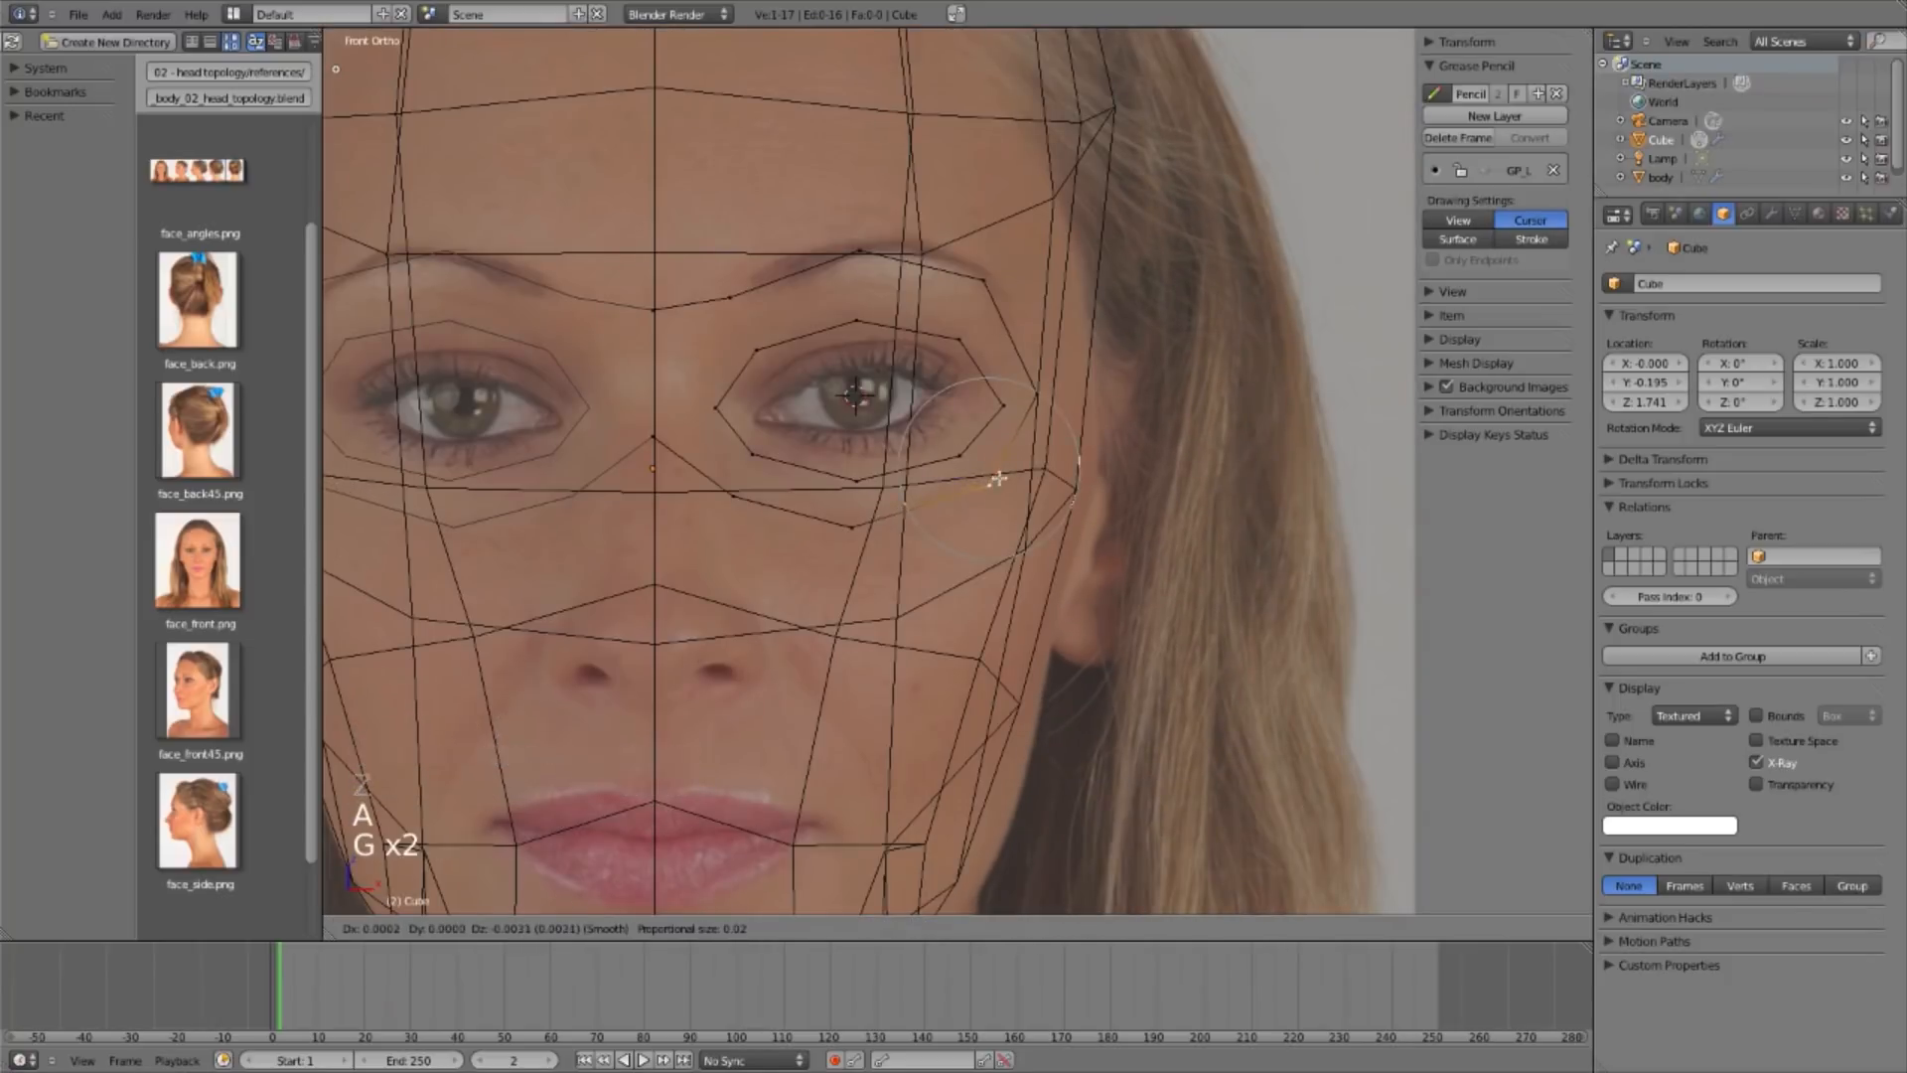
left_click(1000, 484)
Step: Move the outer corner vertex of the outer eye loop slightly in the front view and check the loops from an angle
right_click(1025, 401)
key("g")
left_click(1030, 411)
key("o")
scroll(1031, 411, "down", 2)
middle_click_drag(1031, 411, 758, 507)
key("a")
key("KP_1")
Step: Select the inner eye loop and briefly show the grease pencil topology sketch to compare it with the mesh
scroll(877, 506, "up", 2)
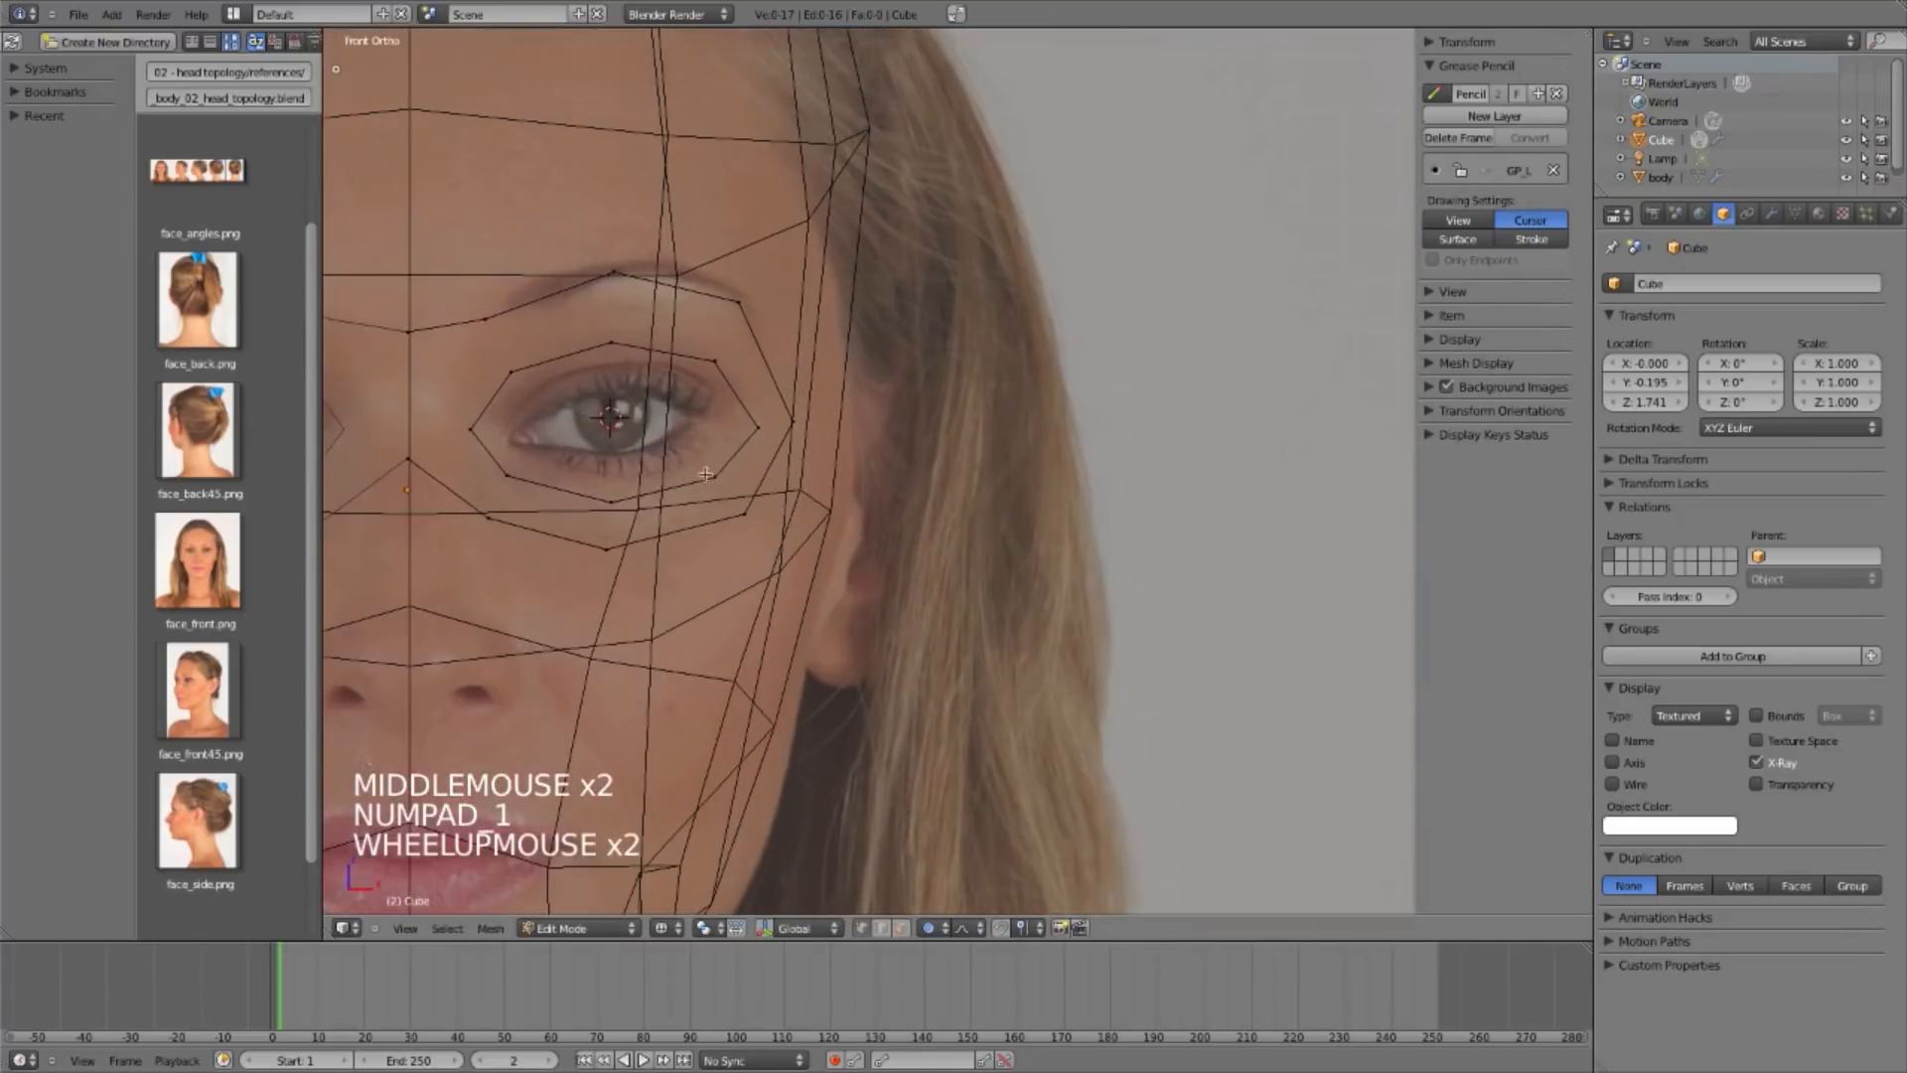
middle_click_drag(507, 417, 691, 425, "shift")
scroll(690, 425, "up", 1)
right_click(768, 428, "alt")
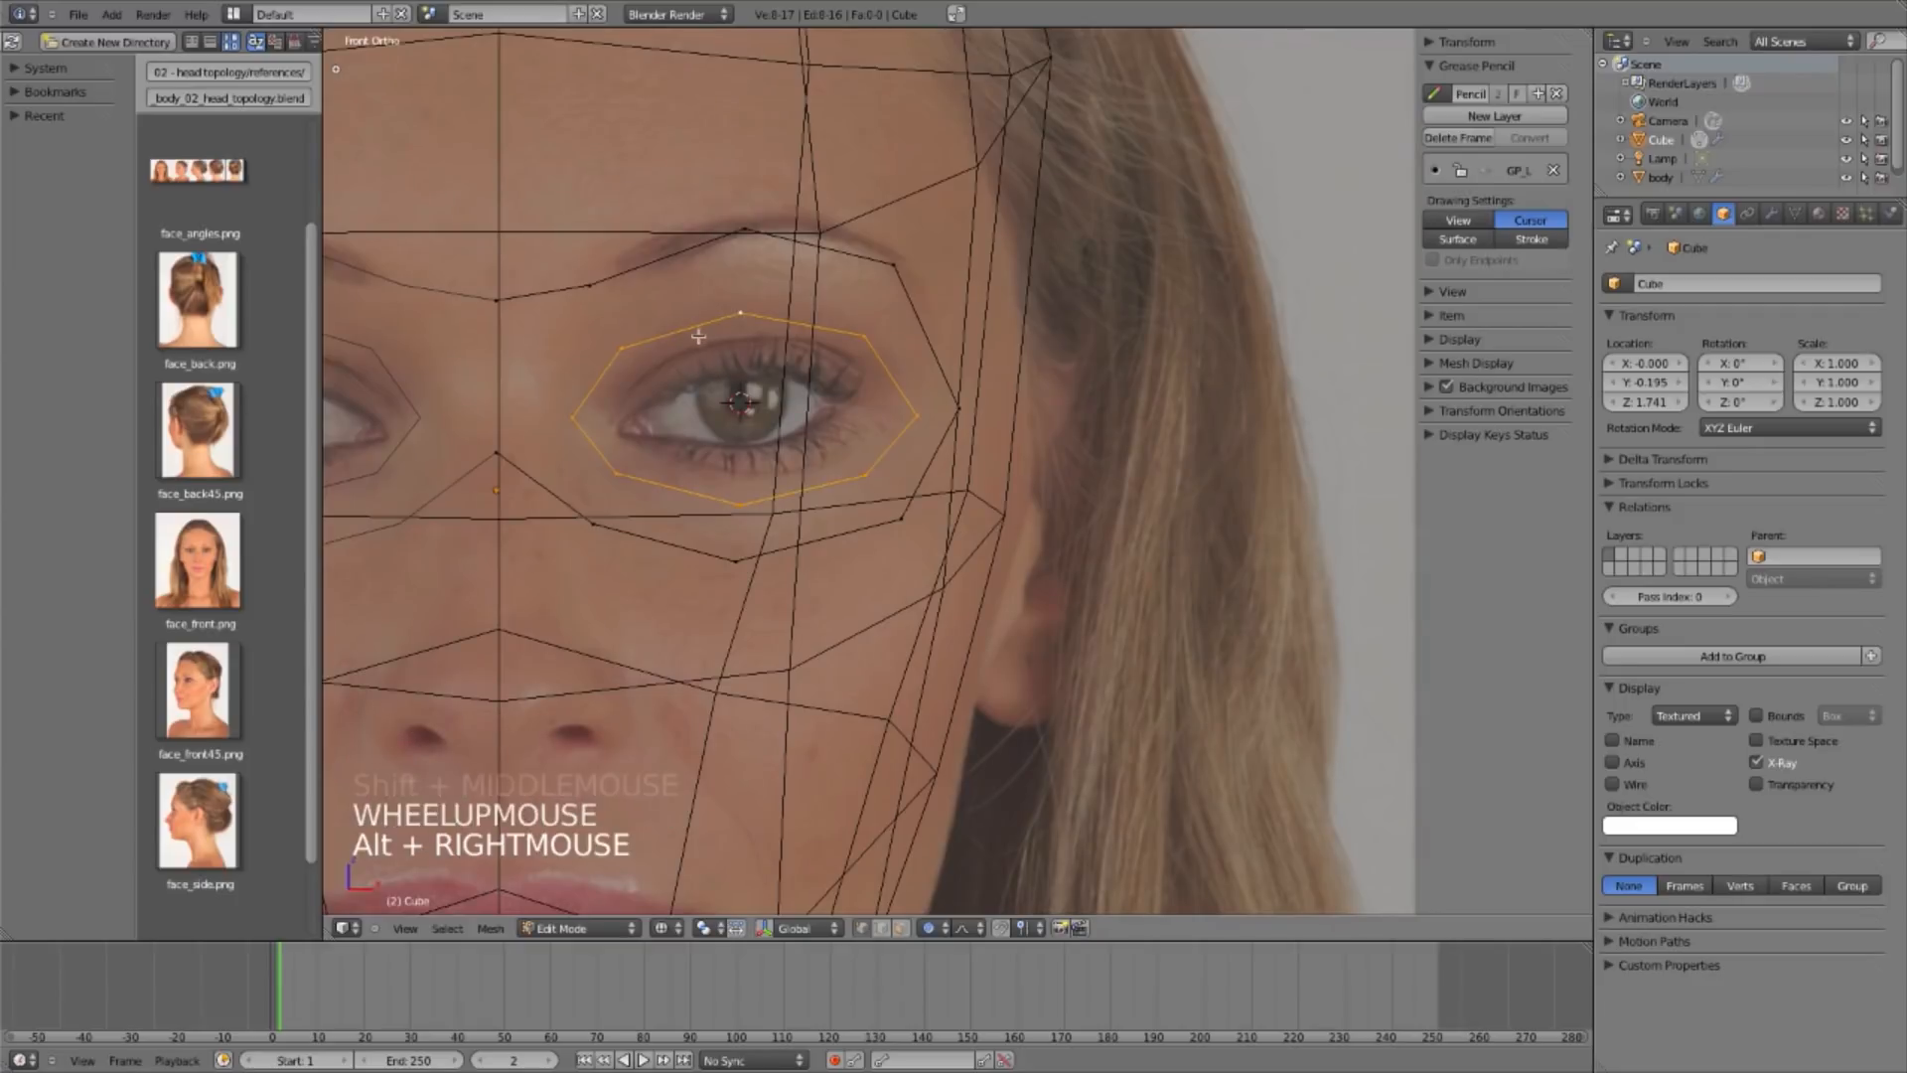
scroll(809, 445, "down", 3)
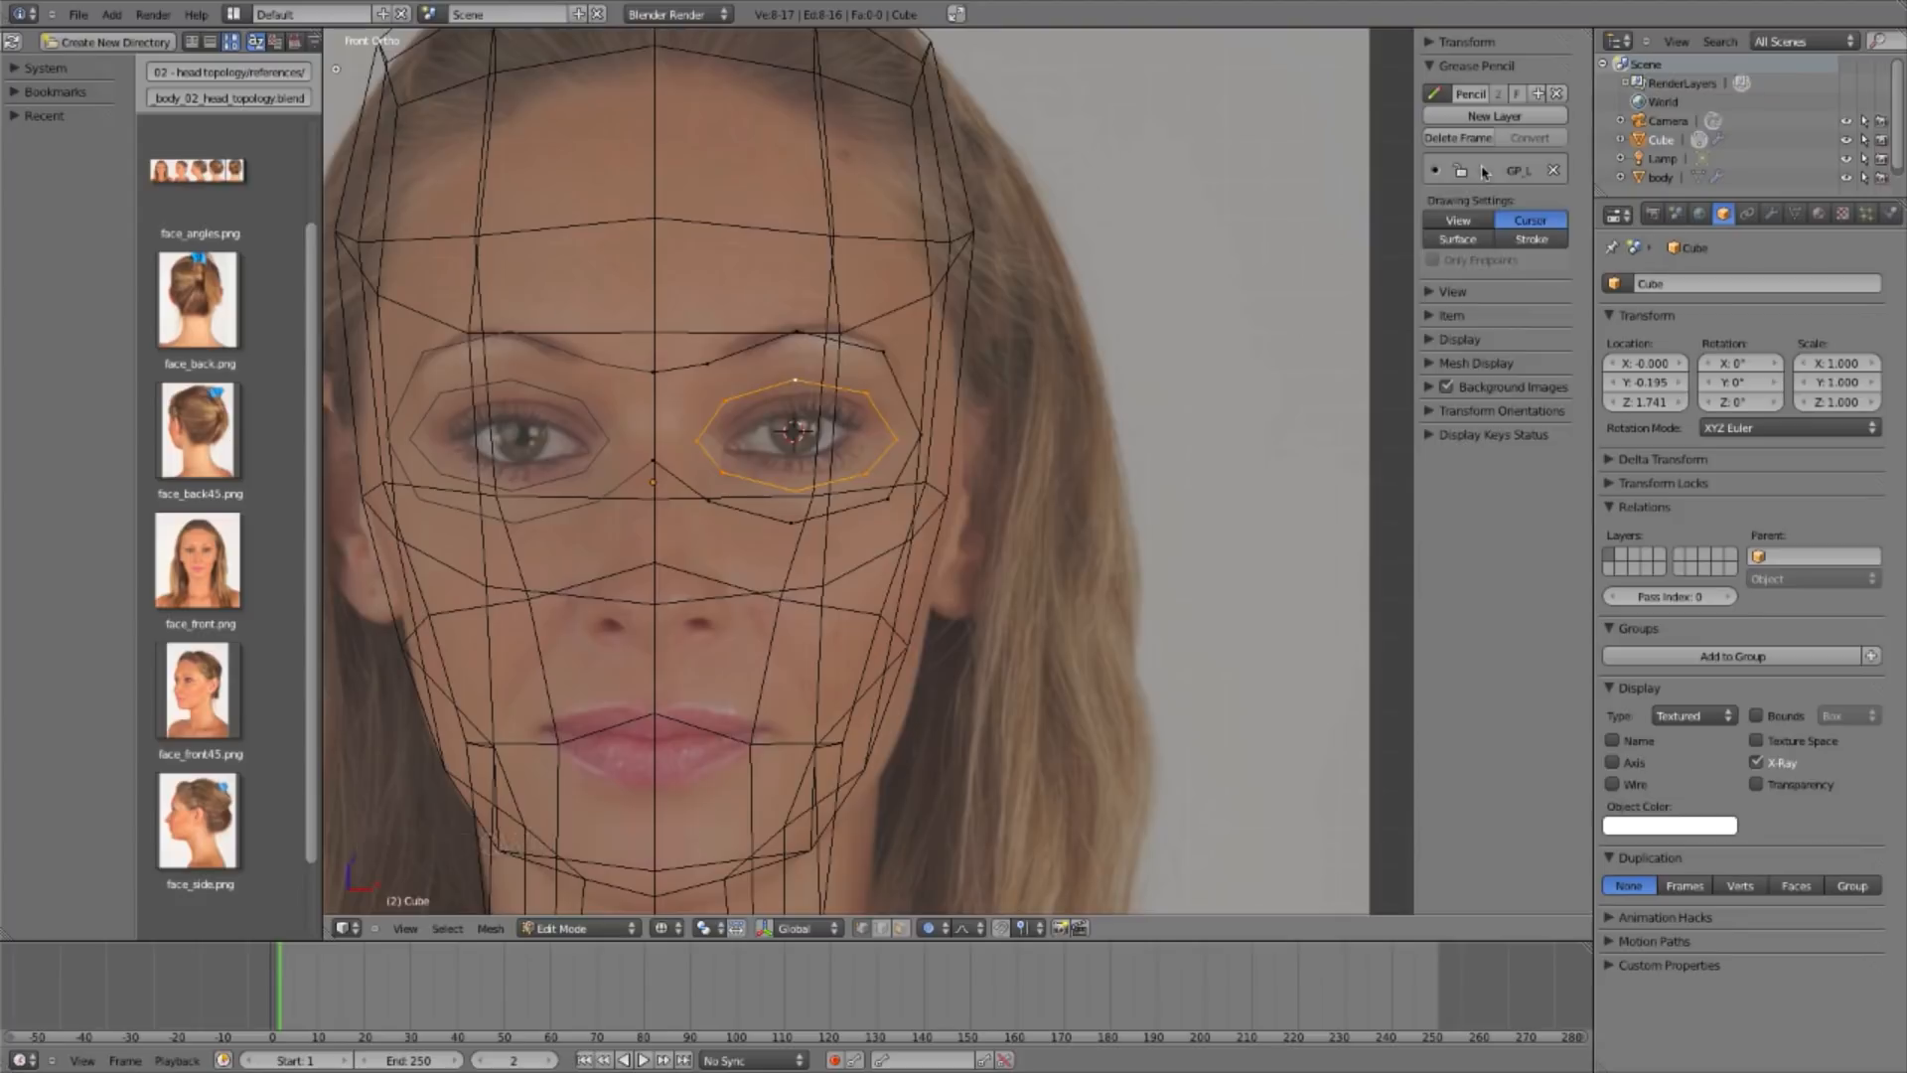
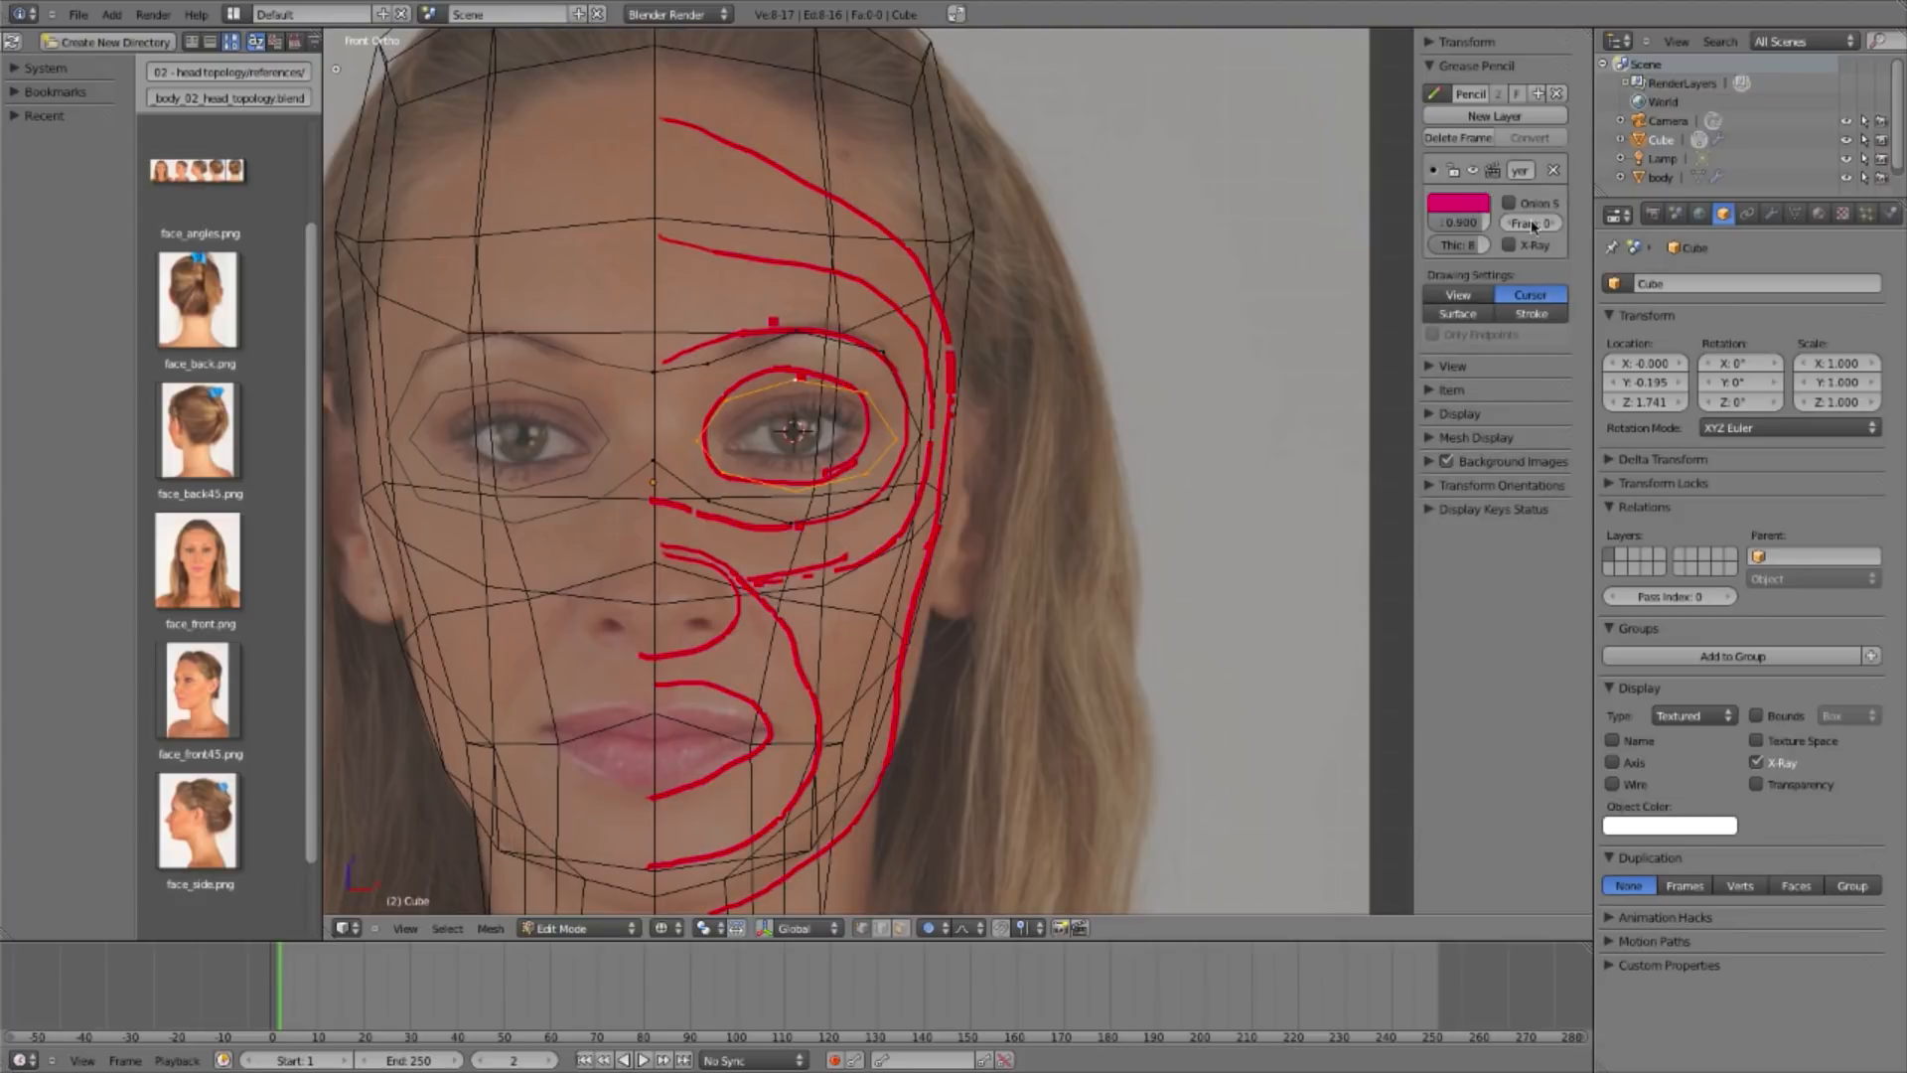
double_click(1473, 171)
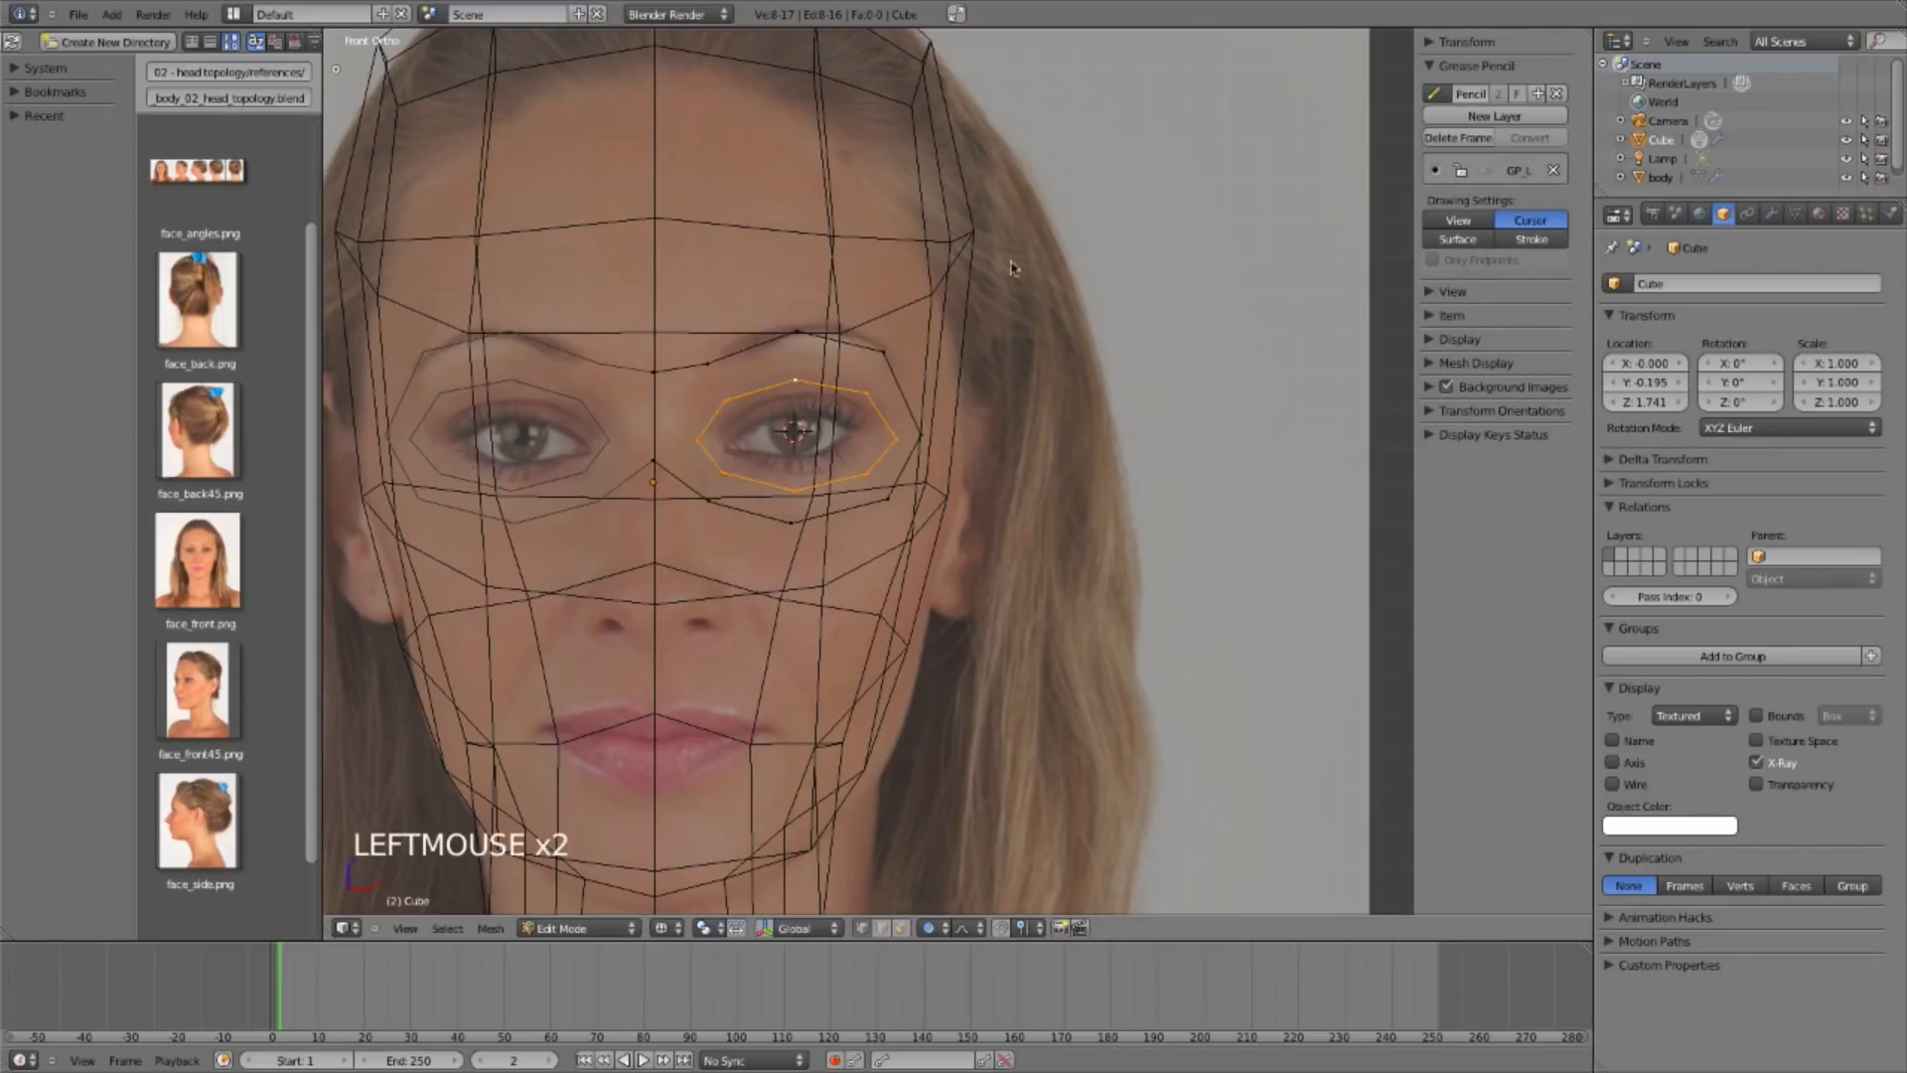
Step: Extrude the inner eye loop and scale the new edges inward toward the eyelids, checking the ring in solid shading
scroll(804, 298, "up", 5)
middle_click_drag(857, 366, 911, 414, "shift")
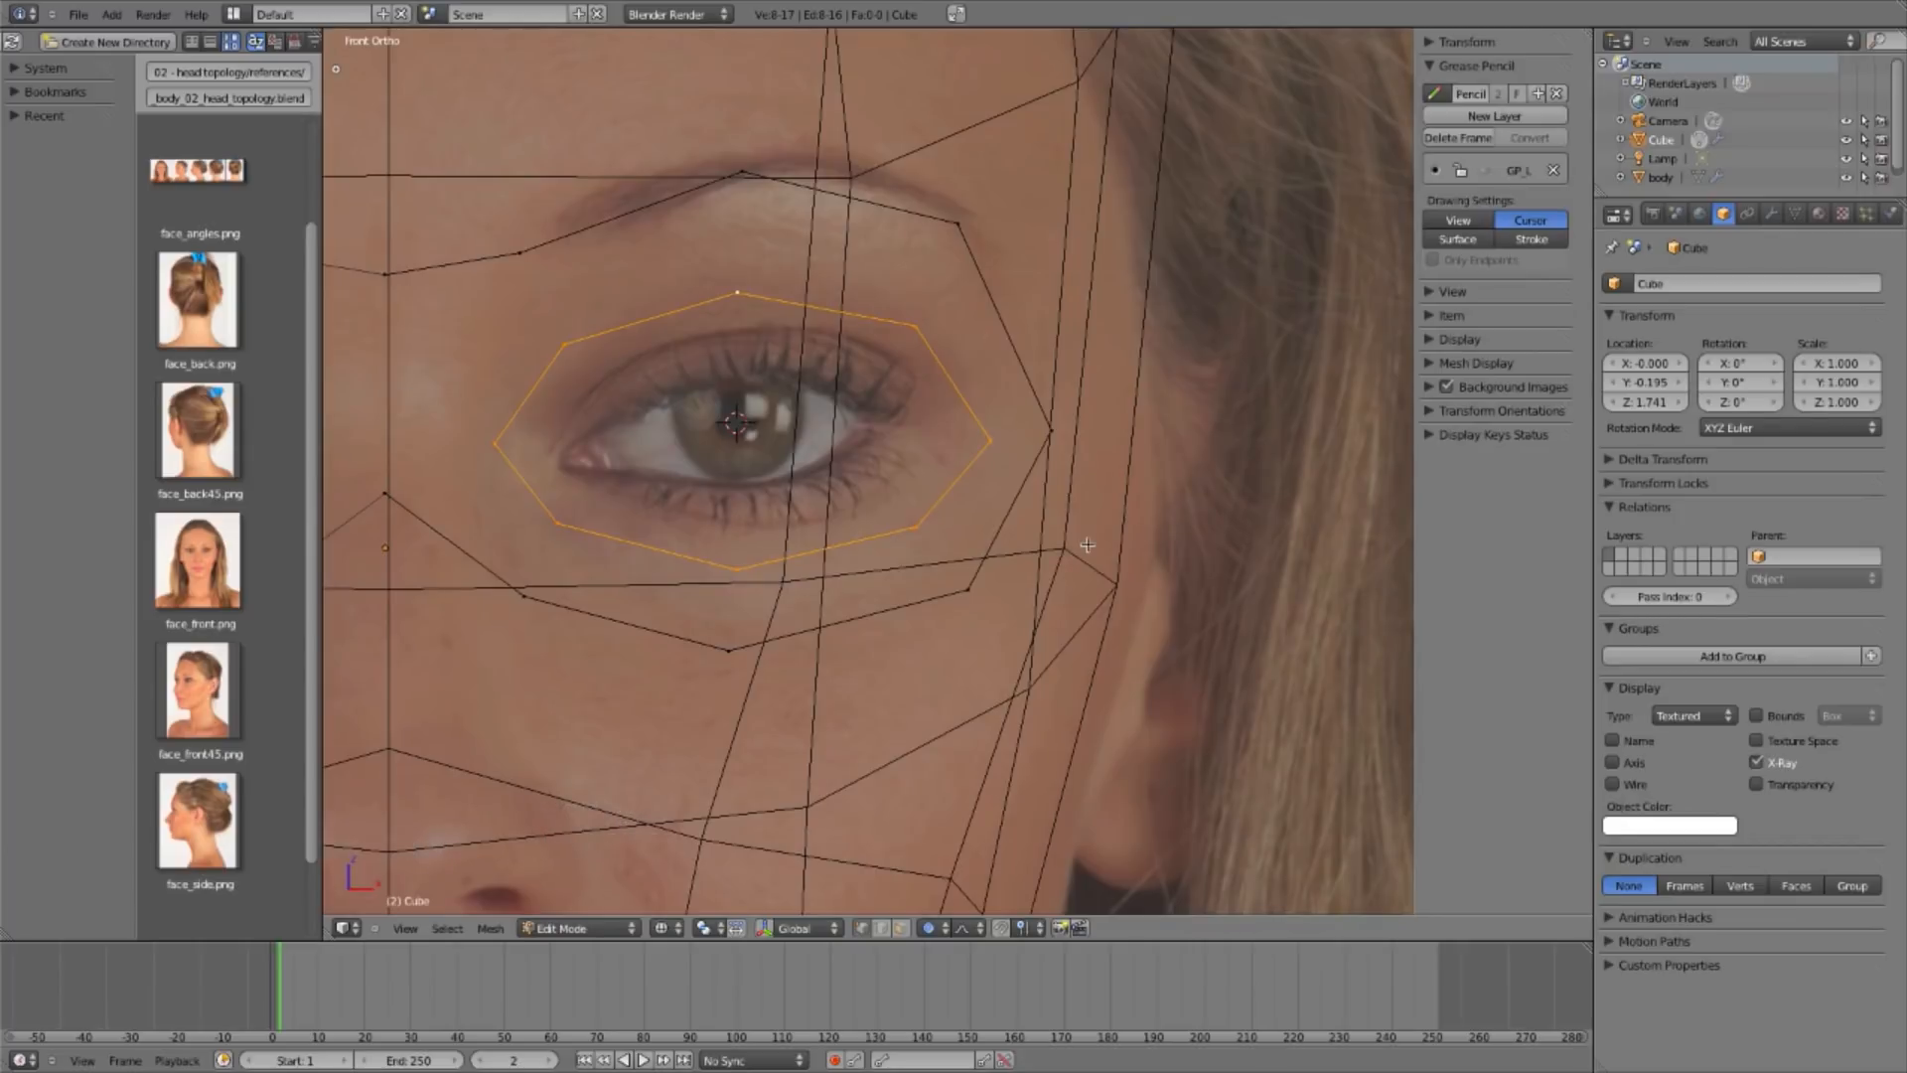
key("e")
key("s")
key("s")
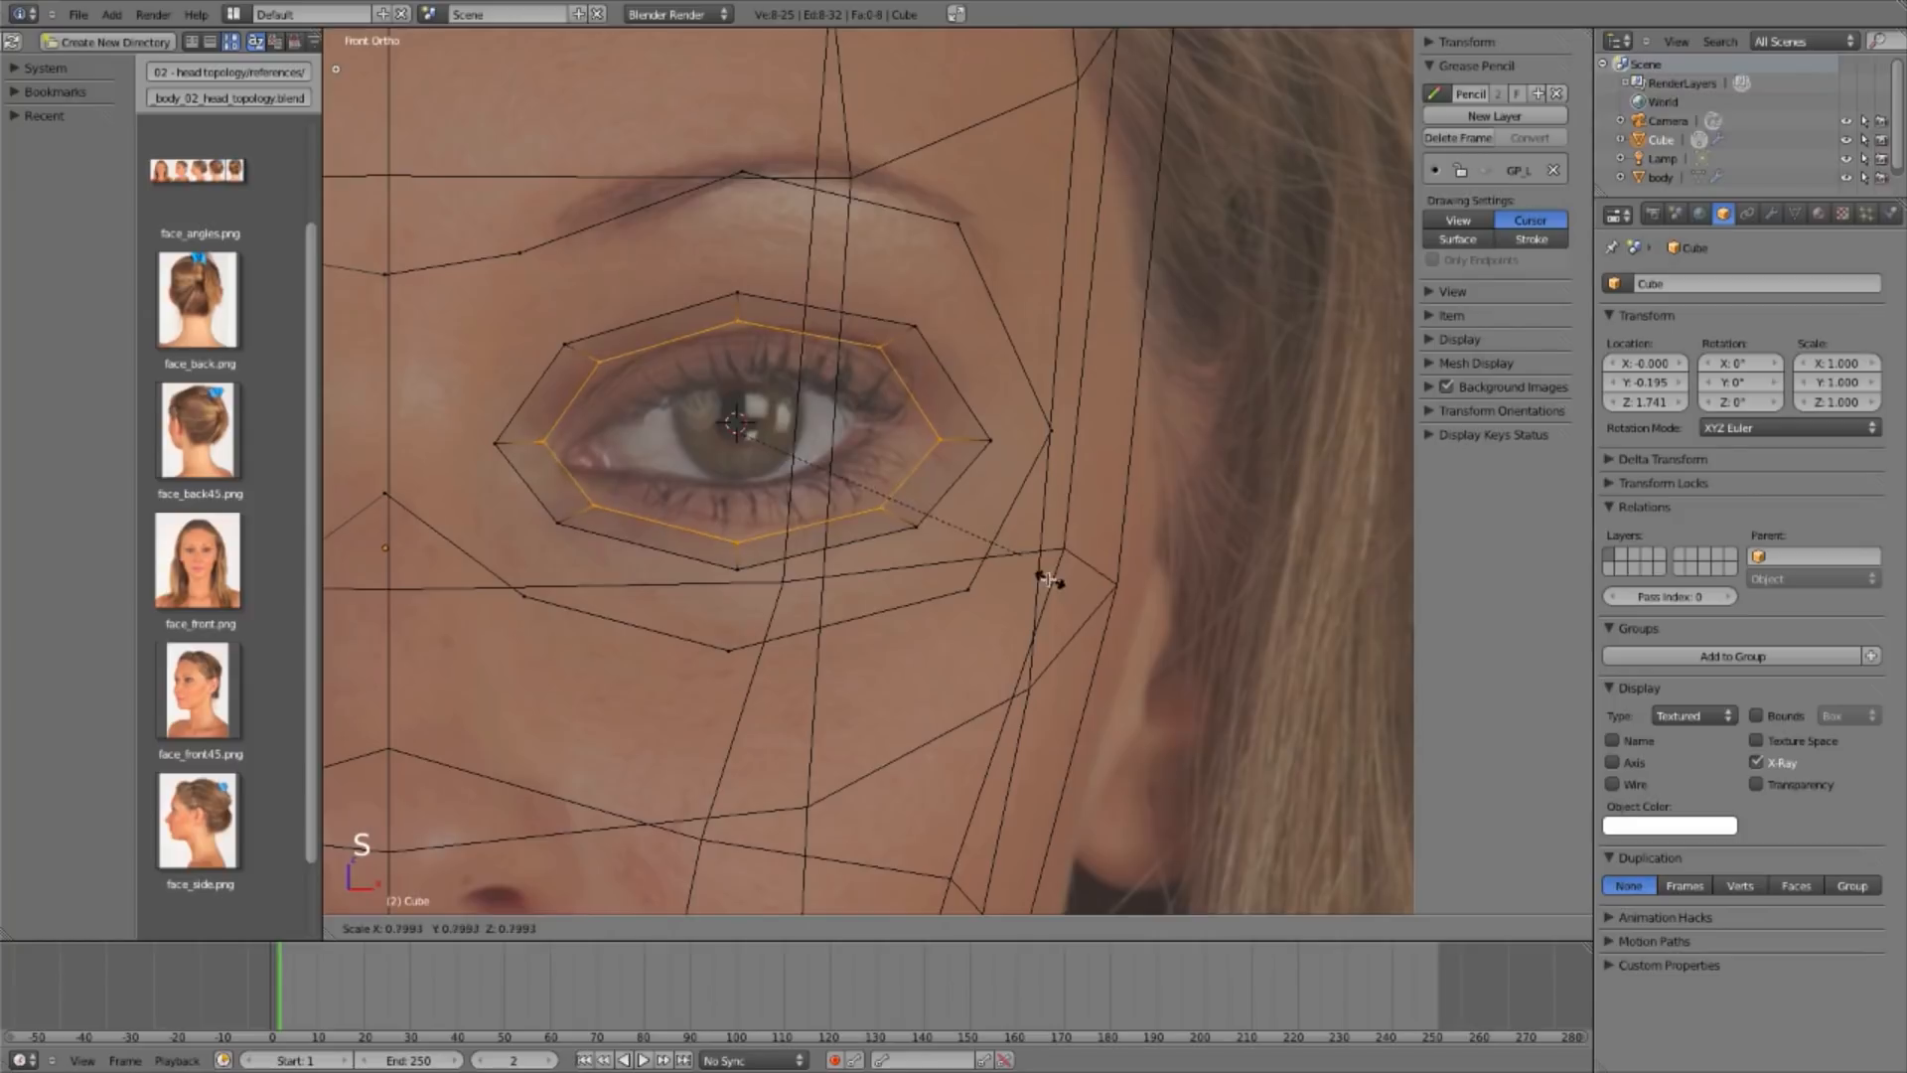
left_click(1043, 574)
key("z")
key("a")
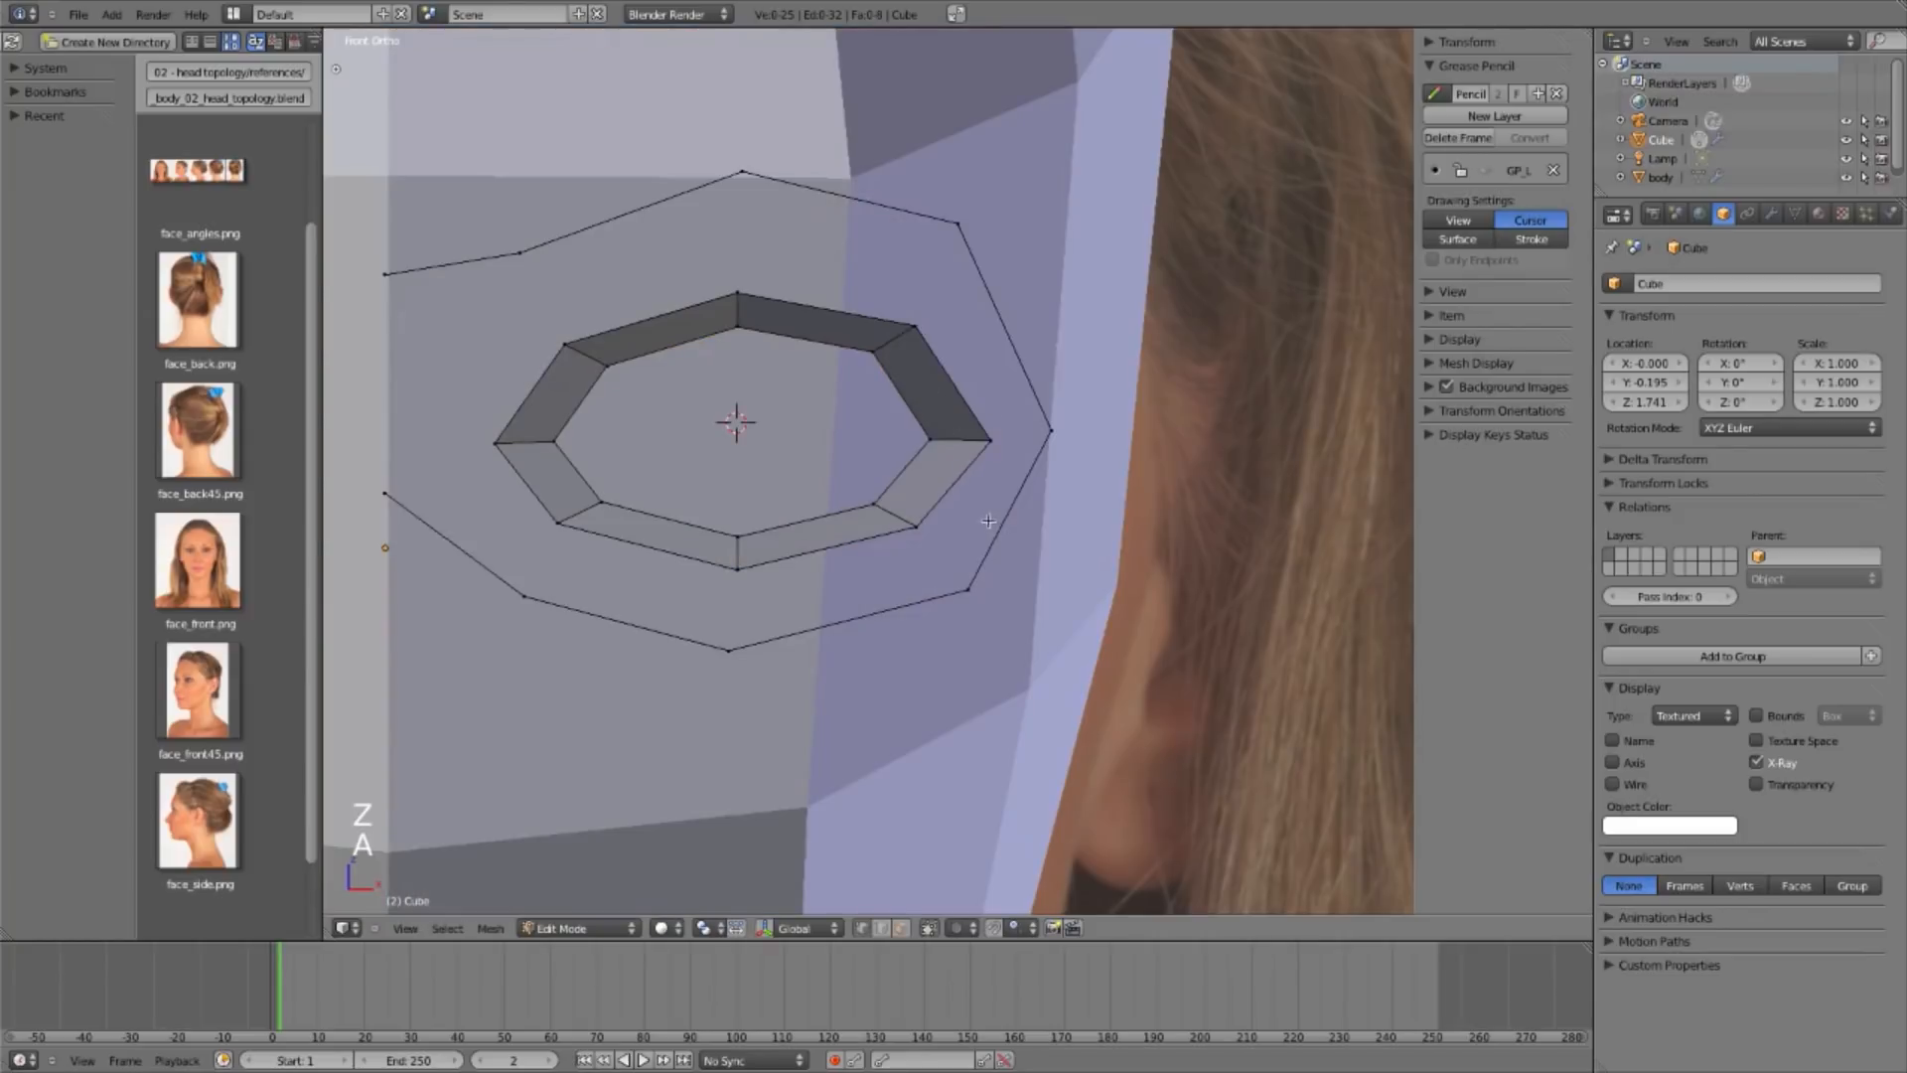
key("z")
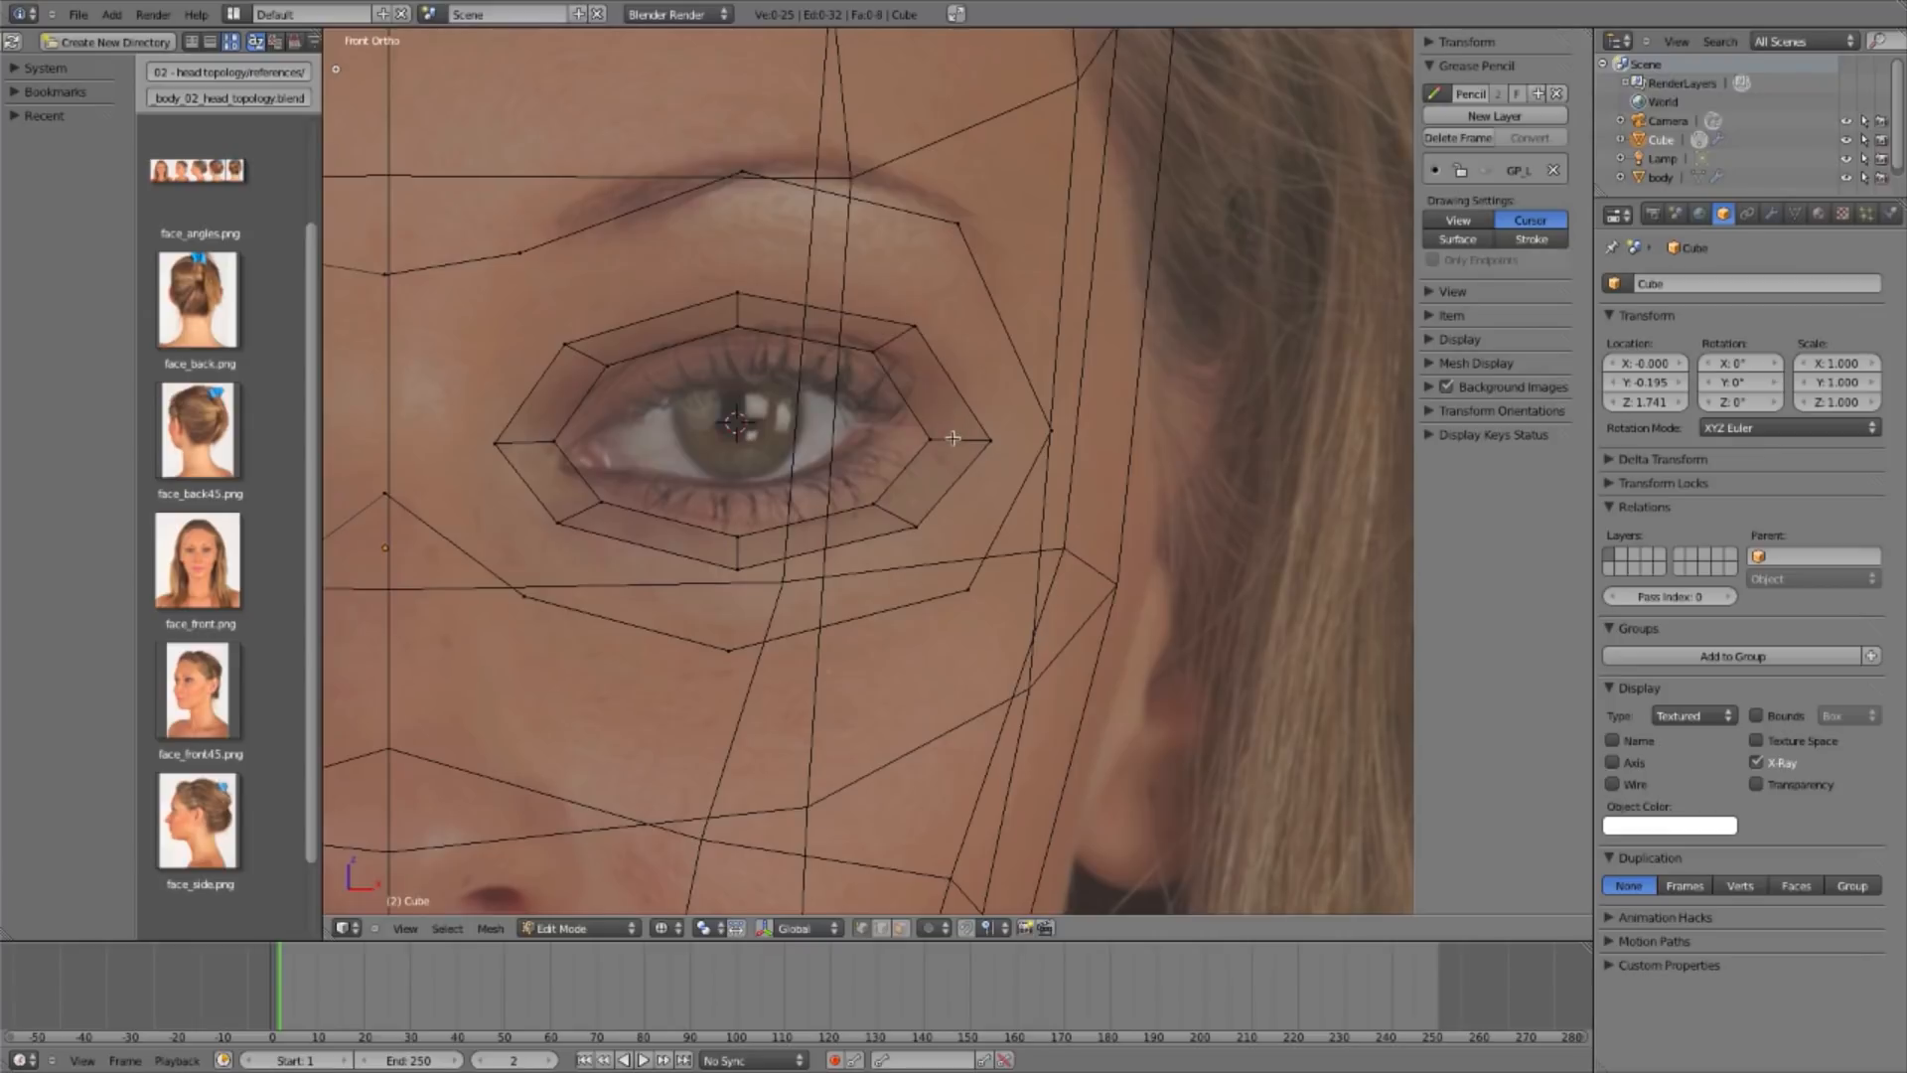
Step: Switch to edge selection and select the ring of short edges connecting the two inner eye loops
key("ctrl+Tab")
left_click(948, 455)
right_click(953, 442, "alt")
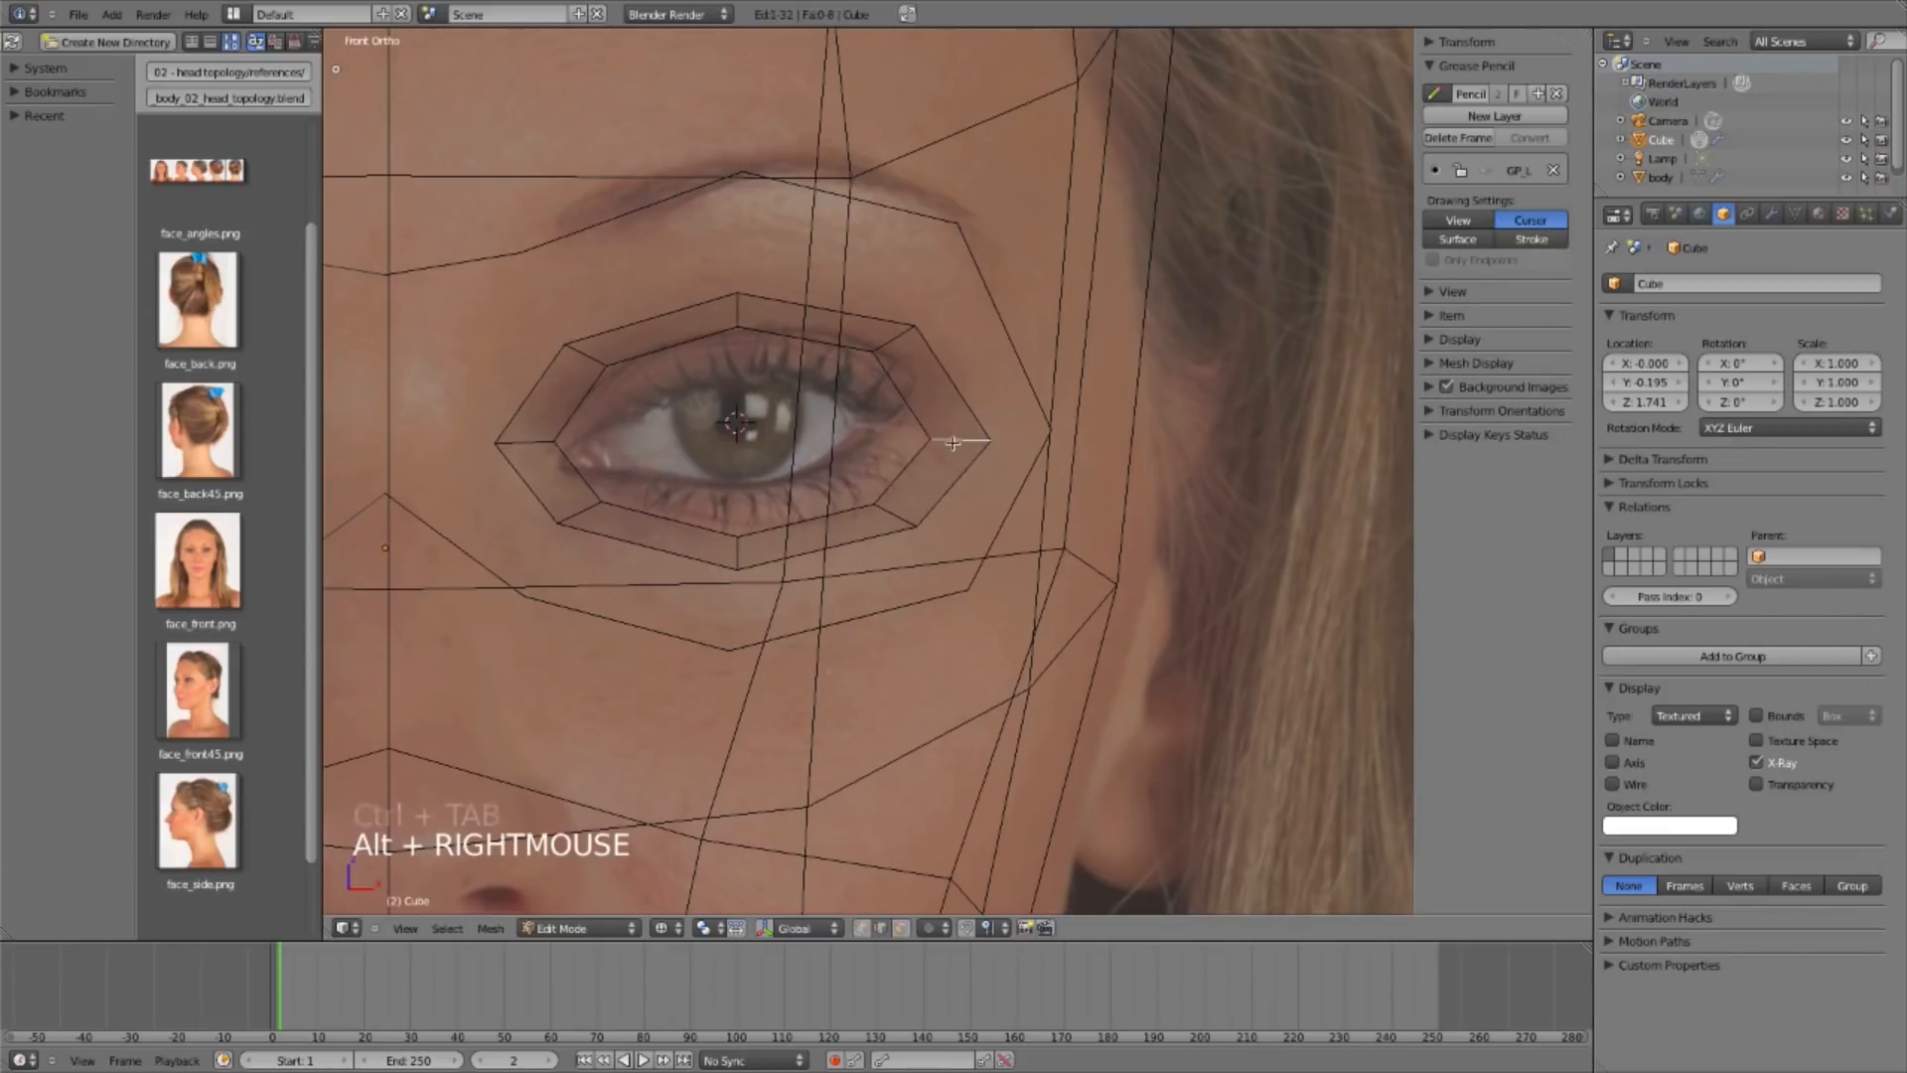
right_click(952, 440, "ctrl+alt")
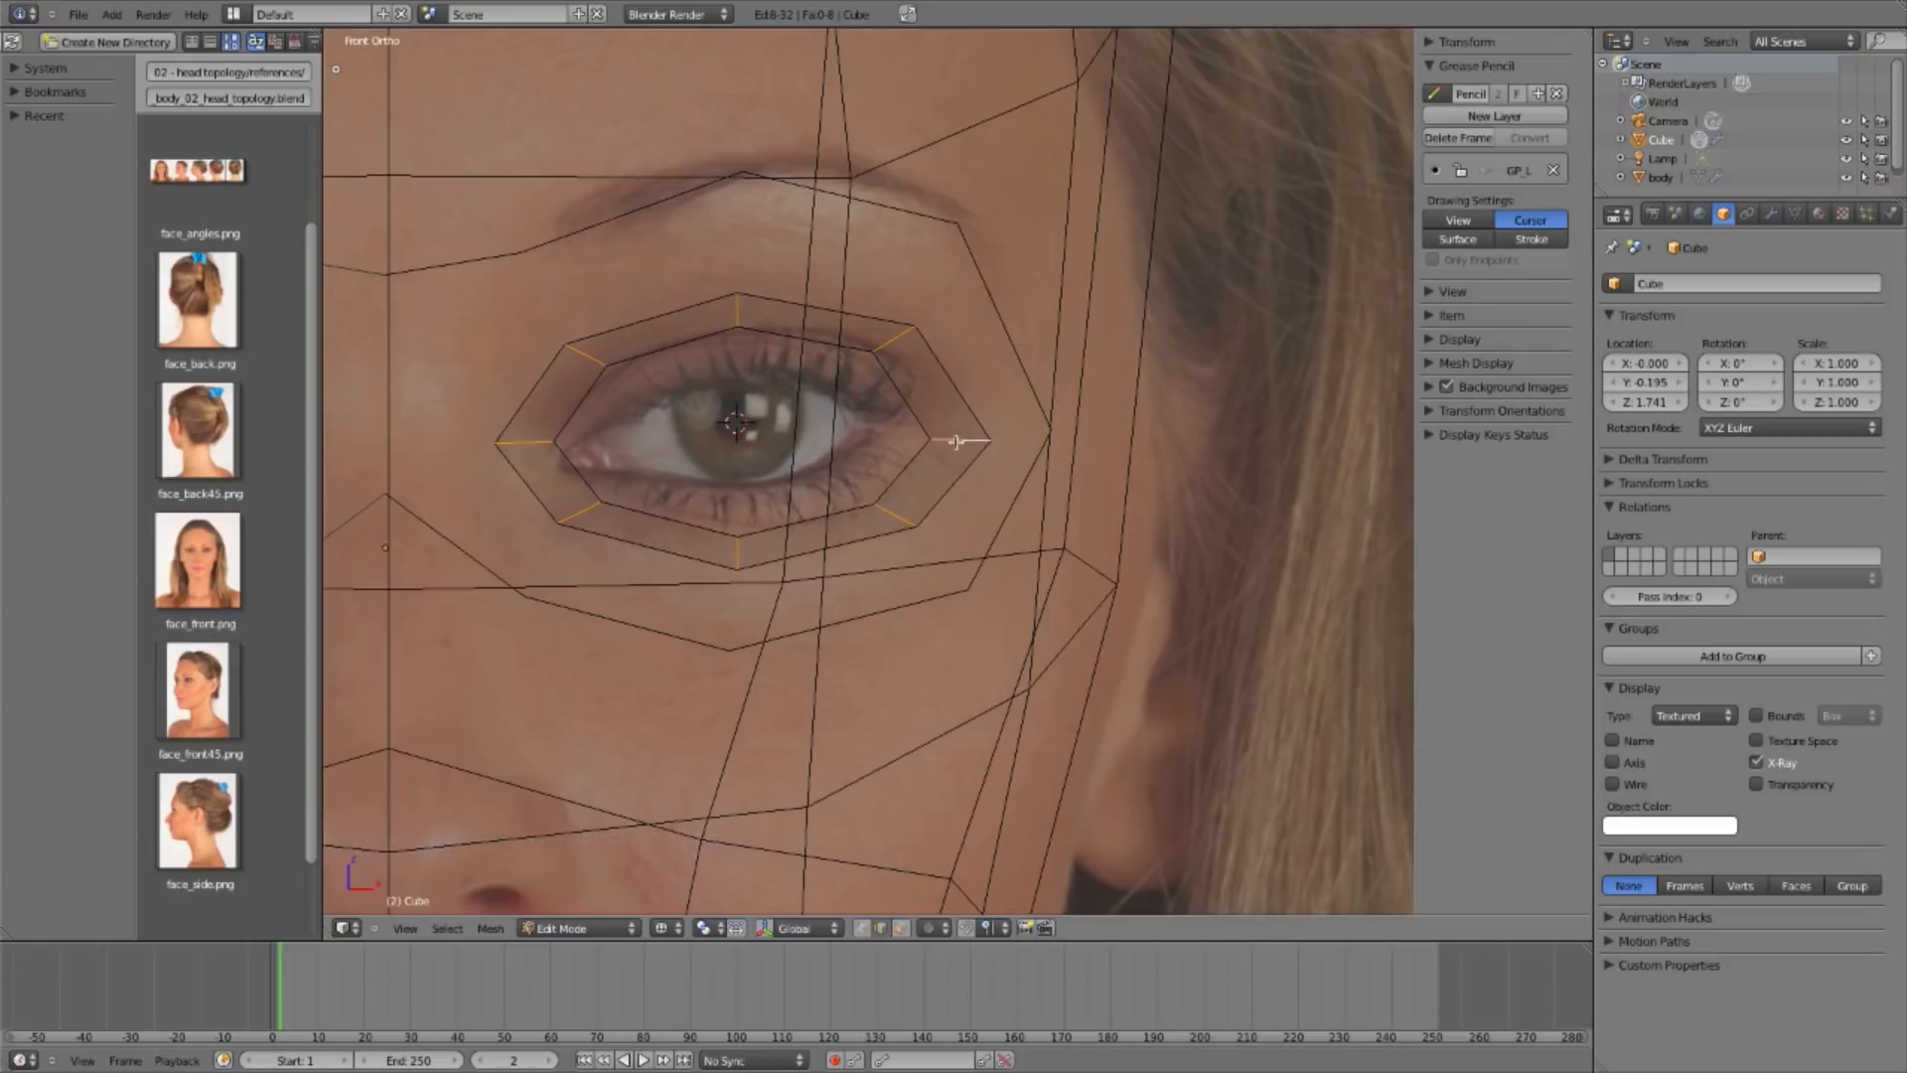
right_click(956, 440, "ctrl+alt")
Step: Return to vertex selection, select the whole ring of faces around the eye in solid shading, and clear the selection
key("ctrl+Tab")
left_click(822, 576)
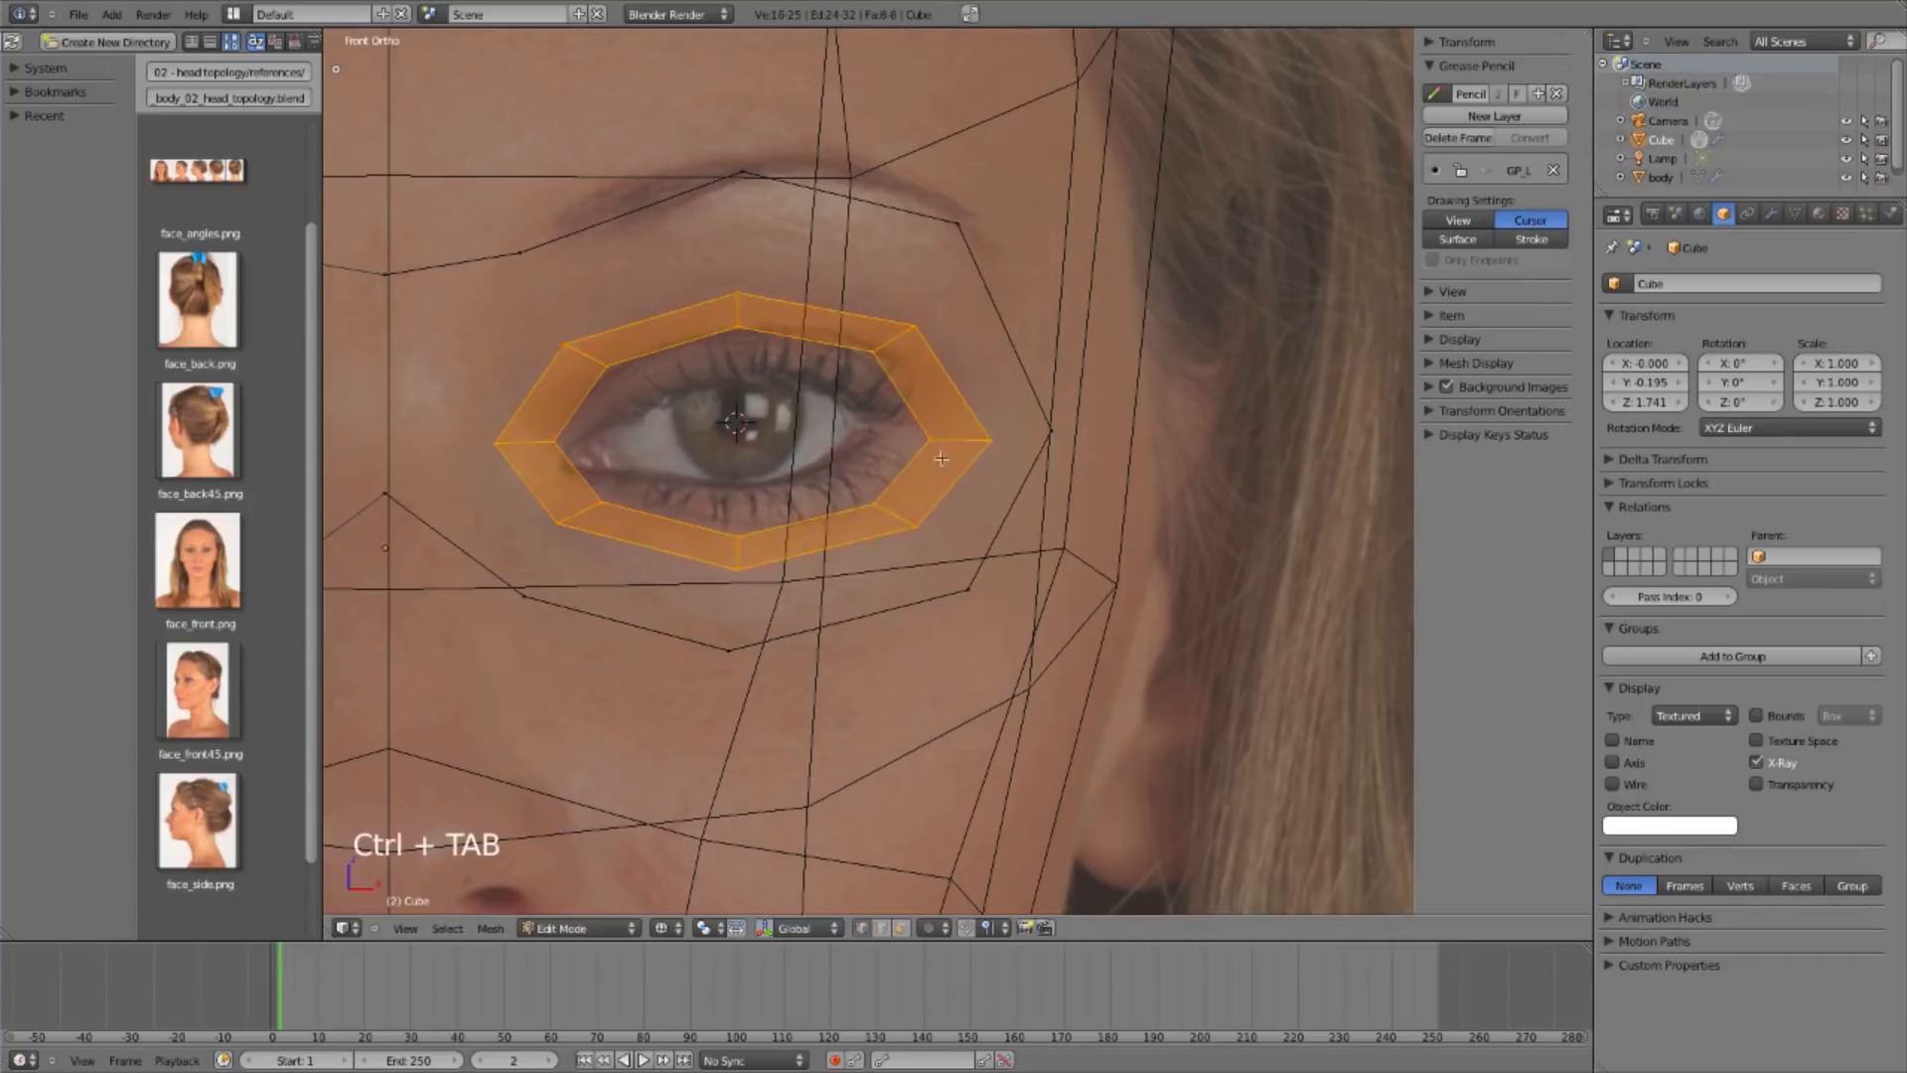
key("z")
key("a")
right_click(955, 440, "ctrl+alt")
right_click(956, 440, "ctrl+alt")
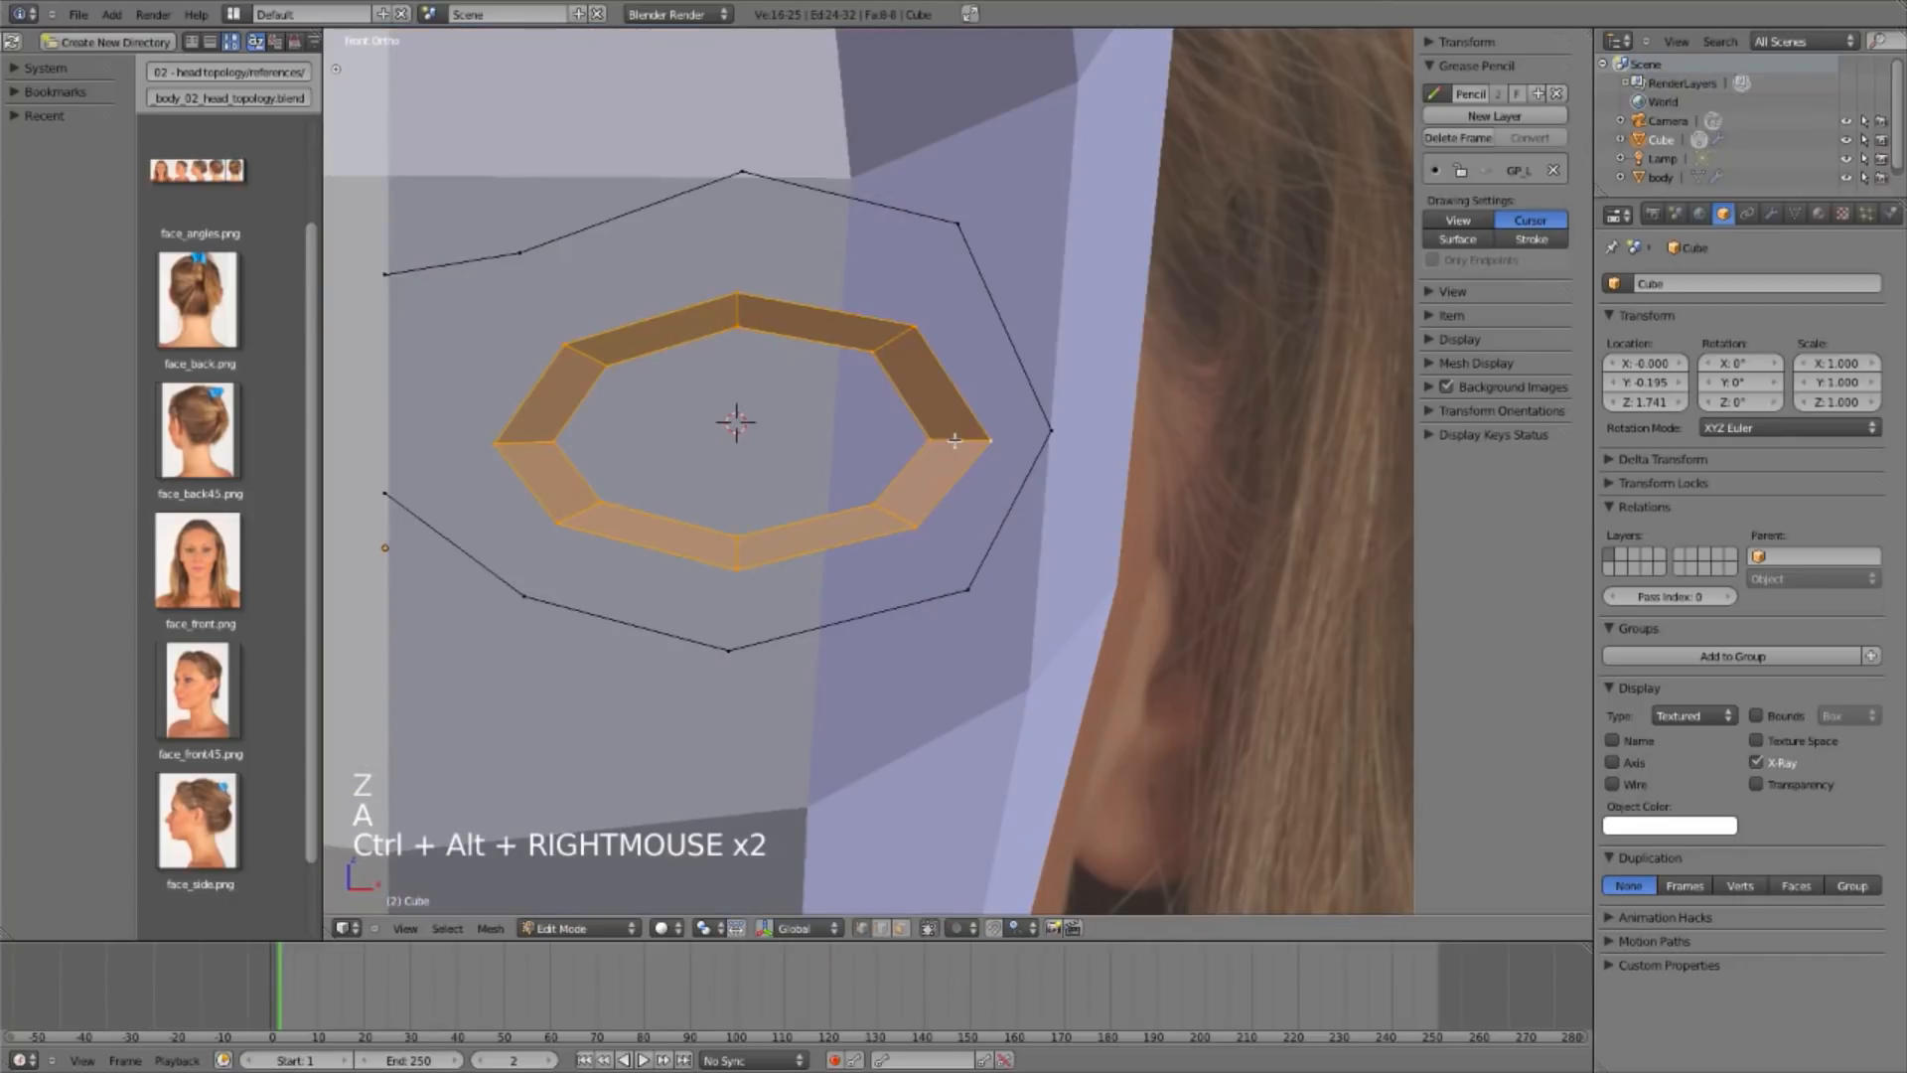
key("a")
Step: Move the two lower vertices of the innermost eye loop up toward the lower eyelid in the side view wireframe
key("z")
scroll(955, 440, "down", 2)
key("z")
key("KP_3")
middle_click_drag(954, 440, 1024, 493, "shift")
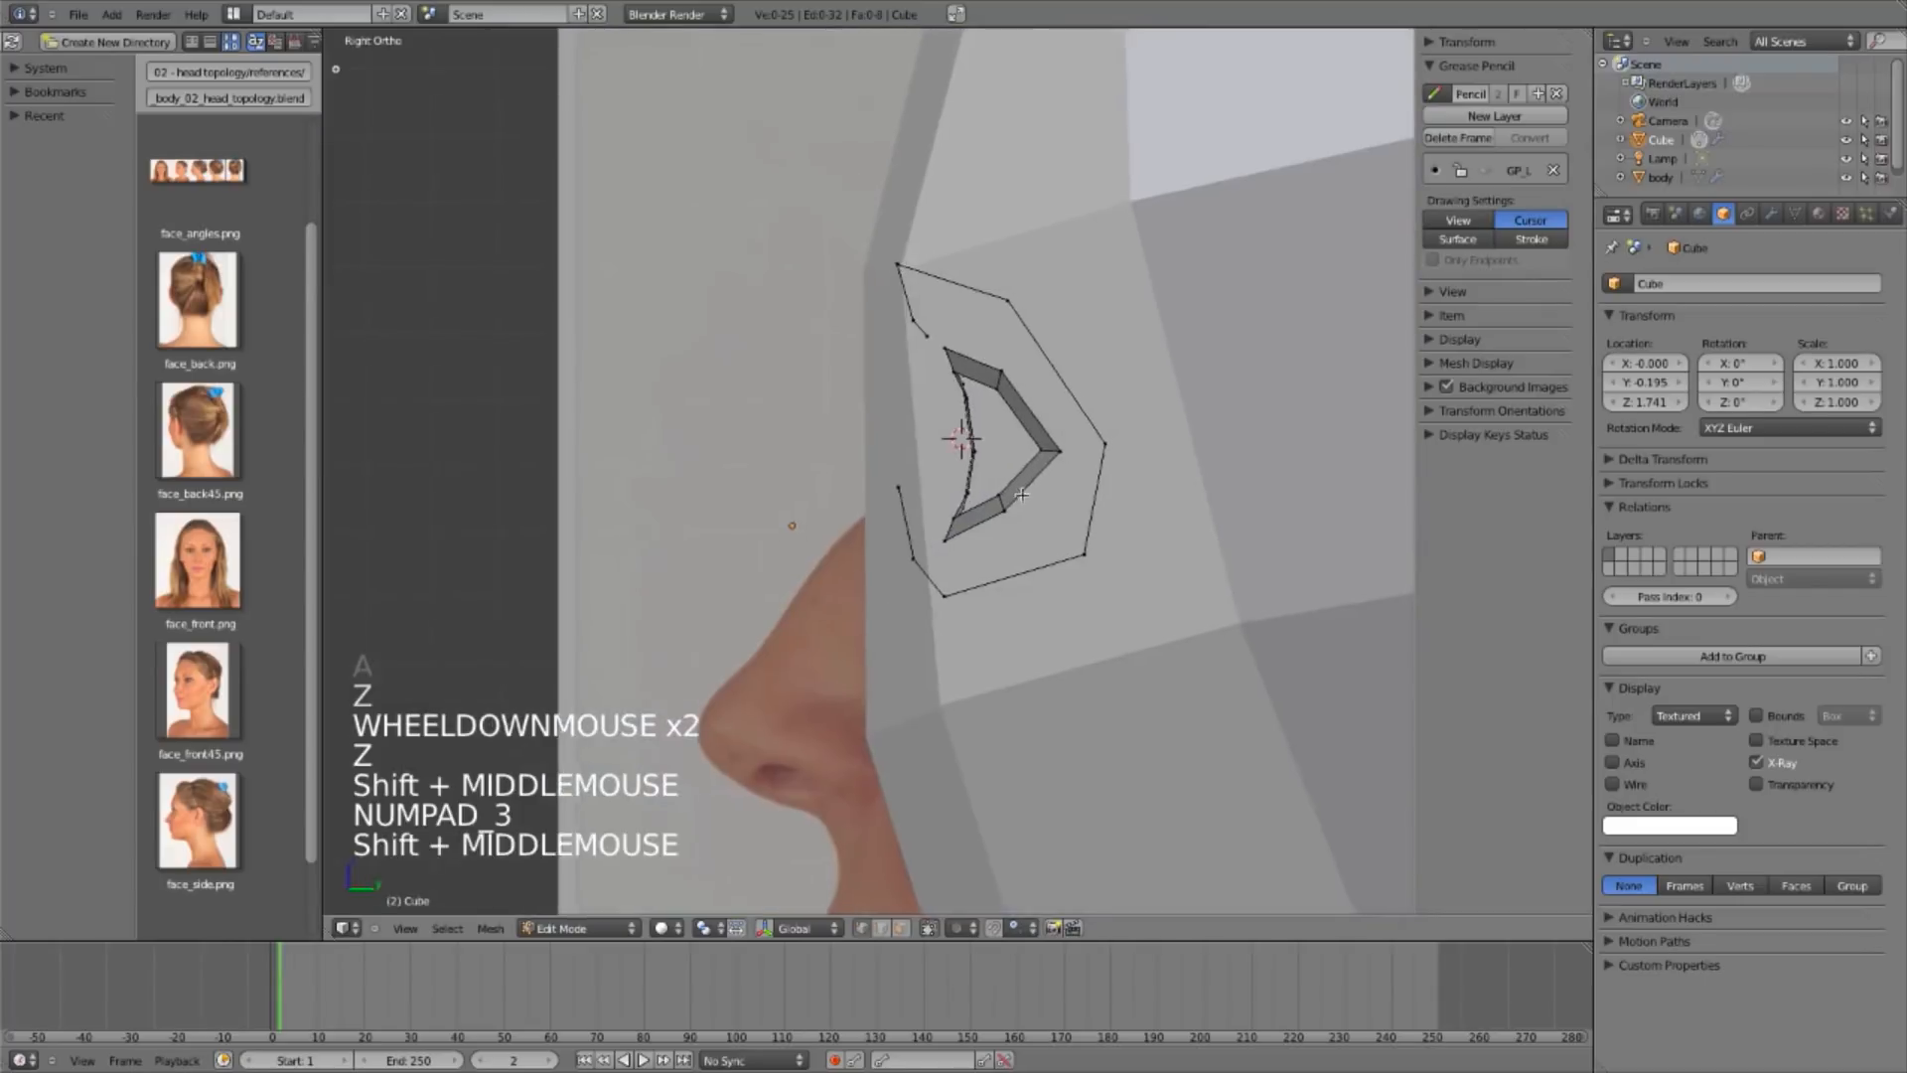
scroll(1024, 492, "up", 2)
key("z")
right_click(1056, 506)
right_click(984, 529, "shift")
key("g")
left_click(983, 511)
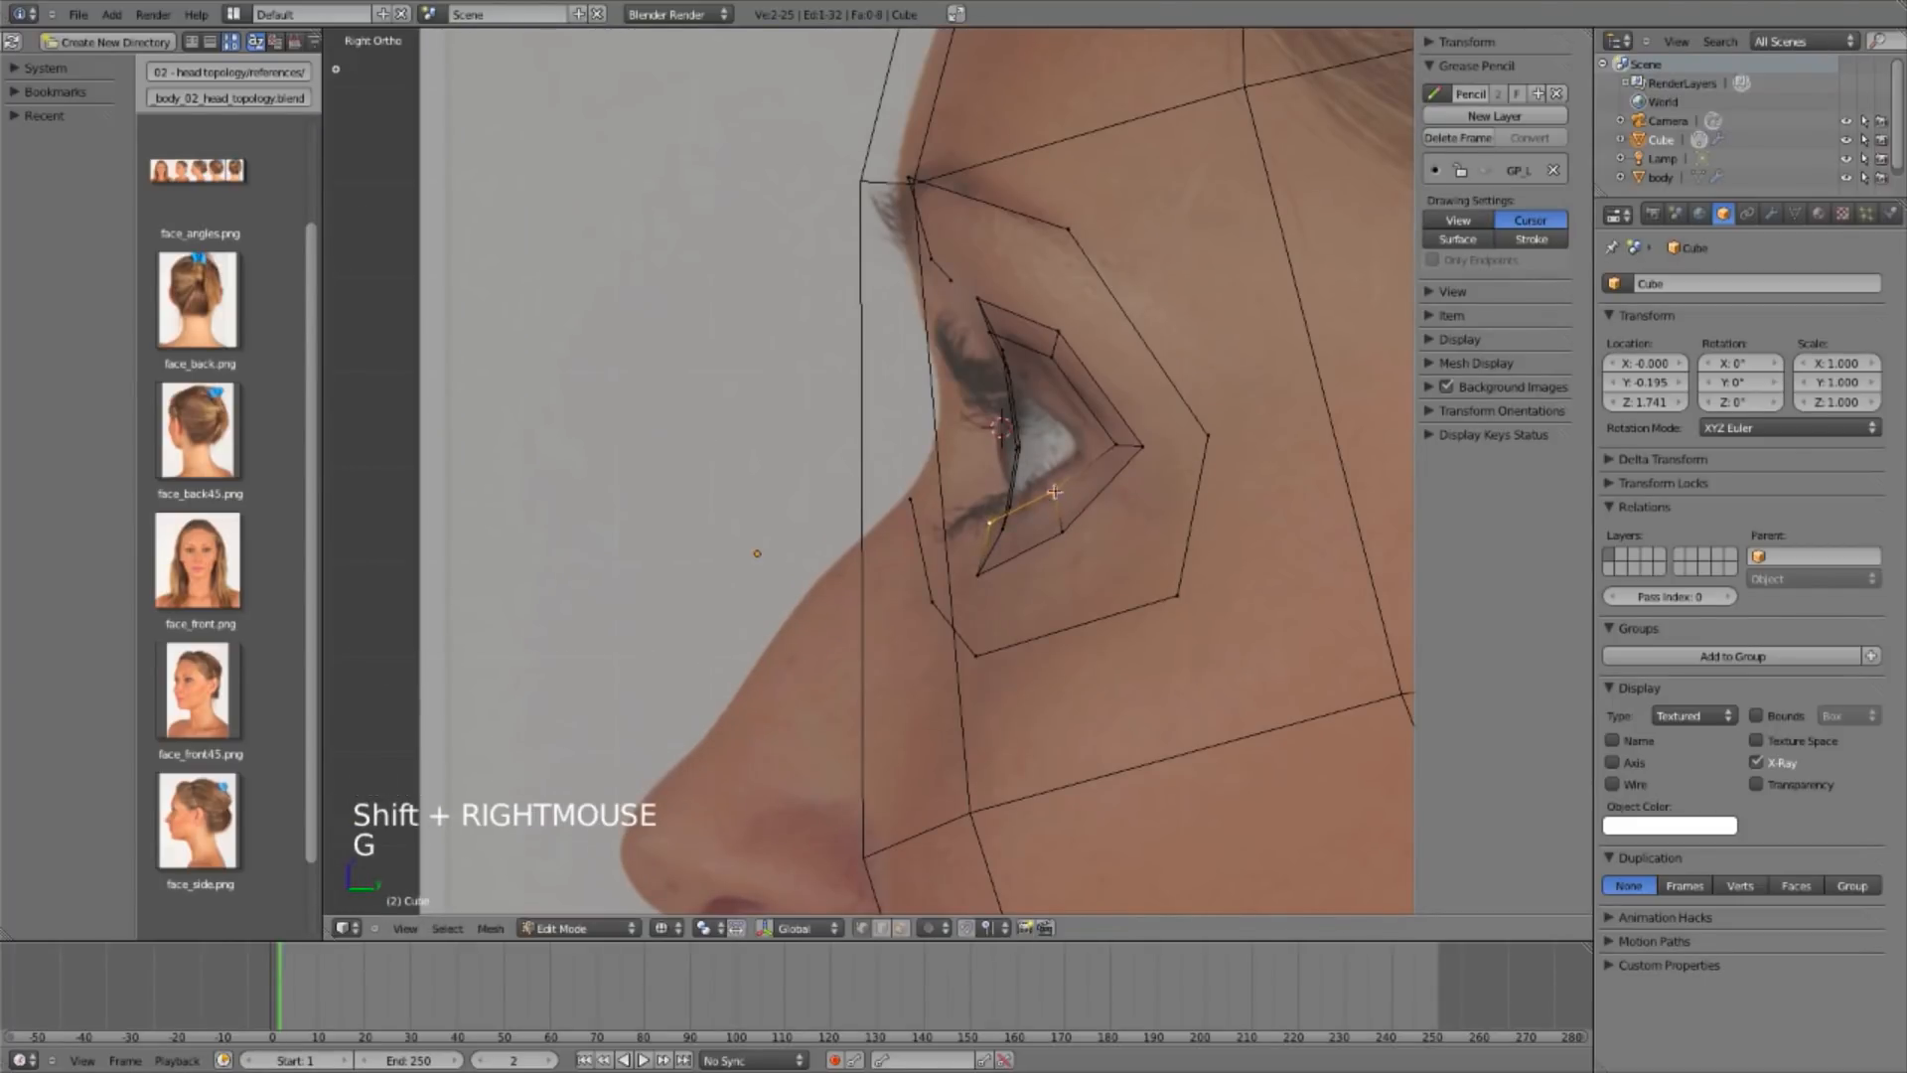
Step: Reposition the outer corner and upper outer vertices of the innermost eye loop using the side and front reference photos
key("a")
right_click(1098, 441)
key("g")
right_click(1039, 370)
key("KP_1")
key("g")
left_click(822, 438)
key("a")
Step: Move the outer corner vertices of the innermost and surrounding eye loops inward toward the eye in the front view
right_click(940, 445)
key("g")
left_click(889, 430)
key("a")
right_click(998, 439)
key("g")
left_click(961, 429)
Step: Place the lower outer and top vertices of the innermost eye loop on the edges of the eyelids
right_click(879, 487)
key("g")
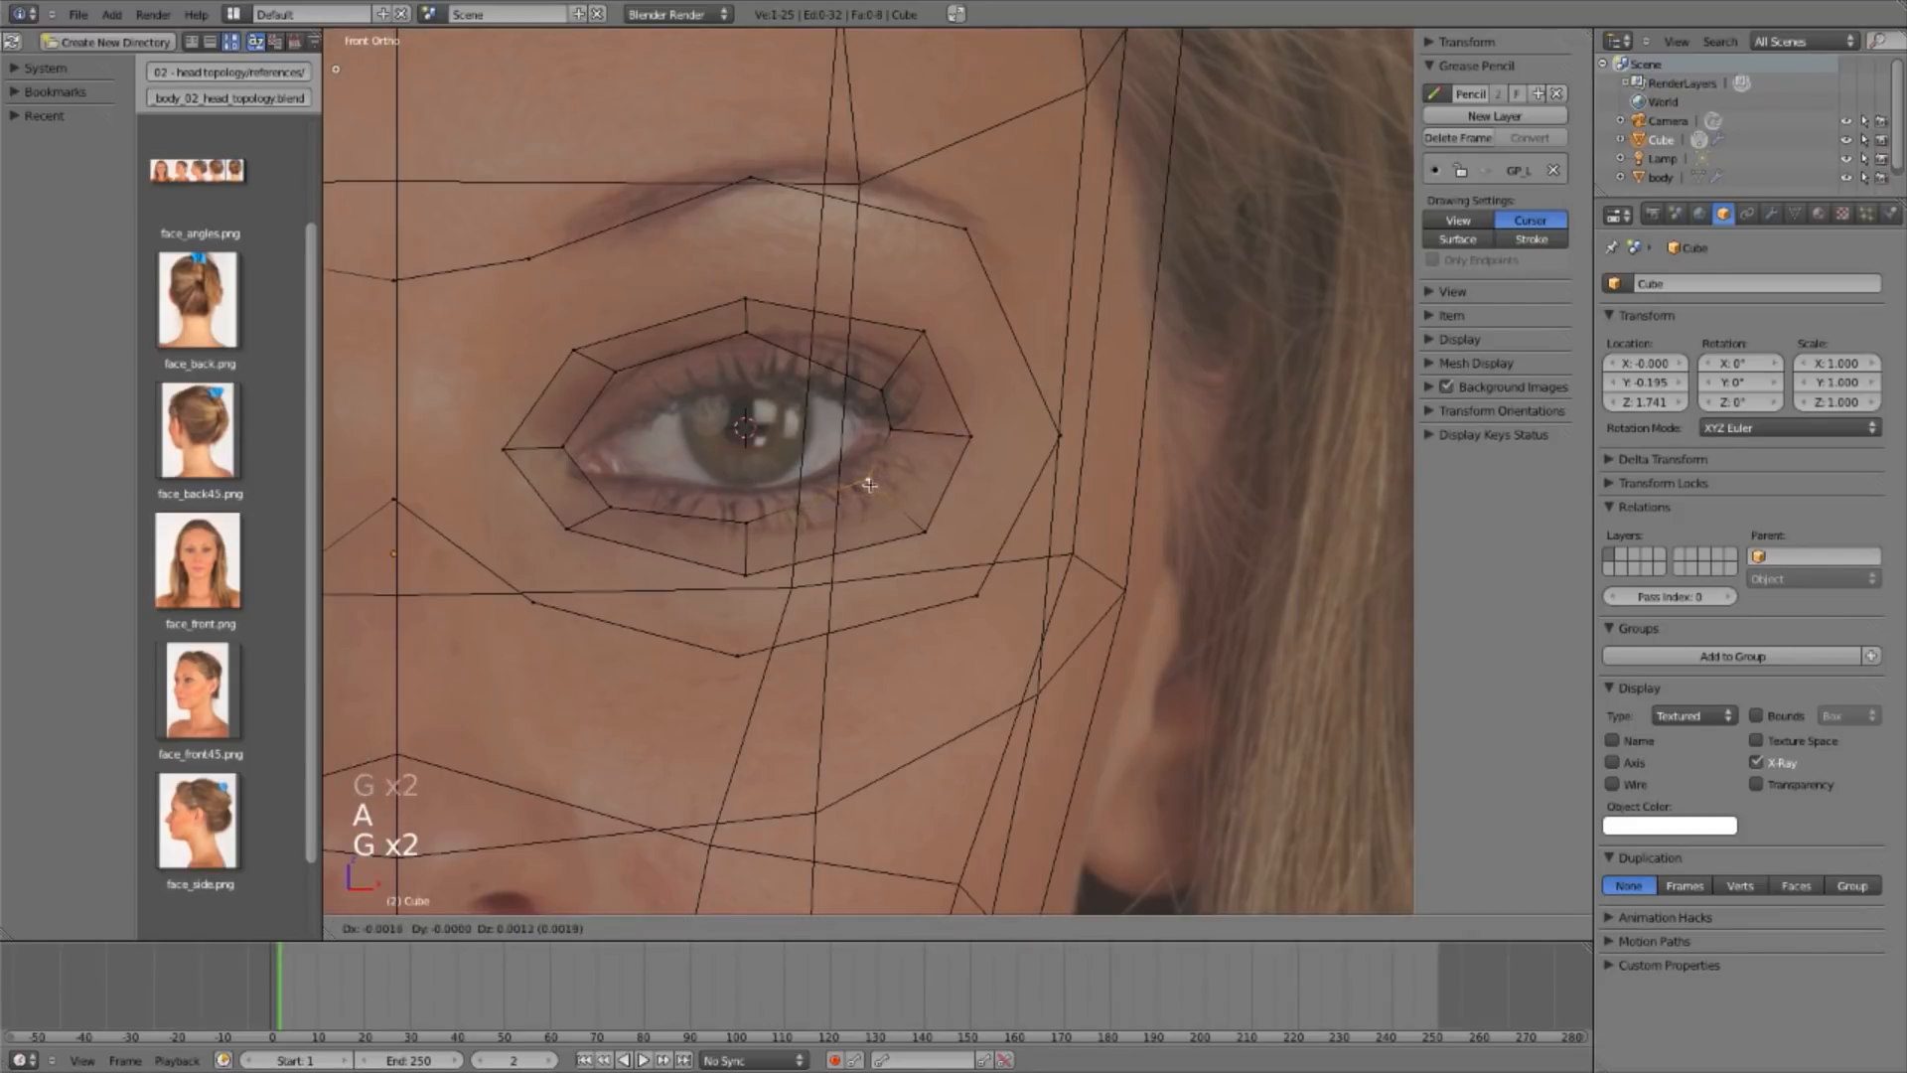
left_click(874, 489)
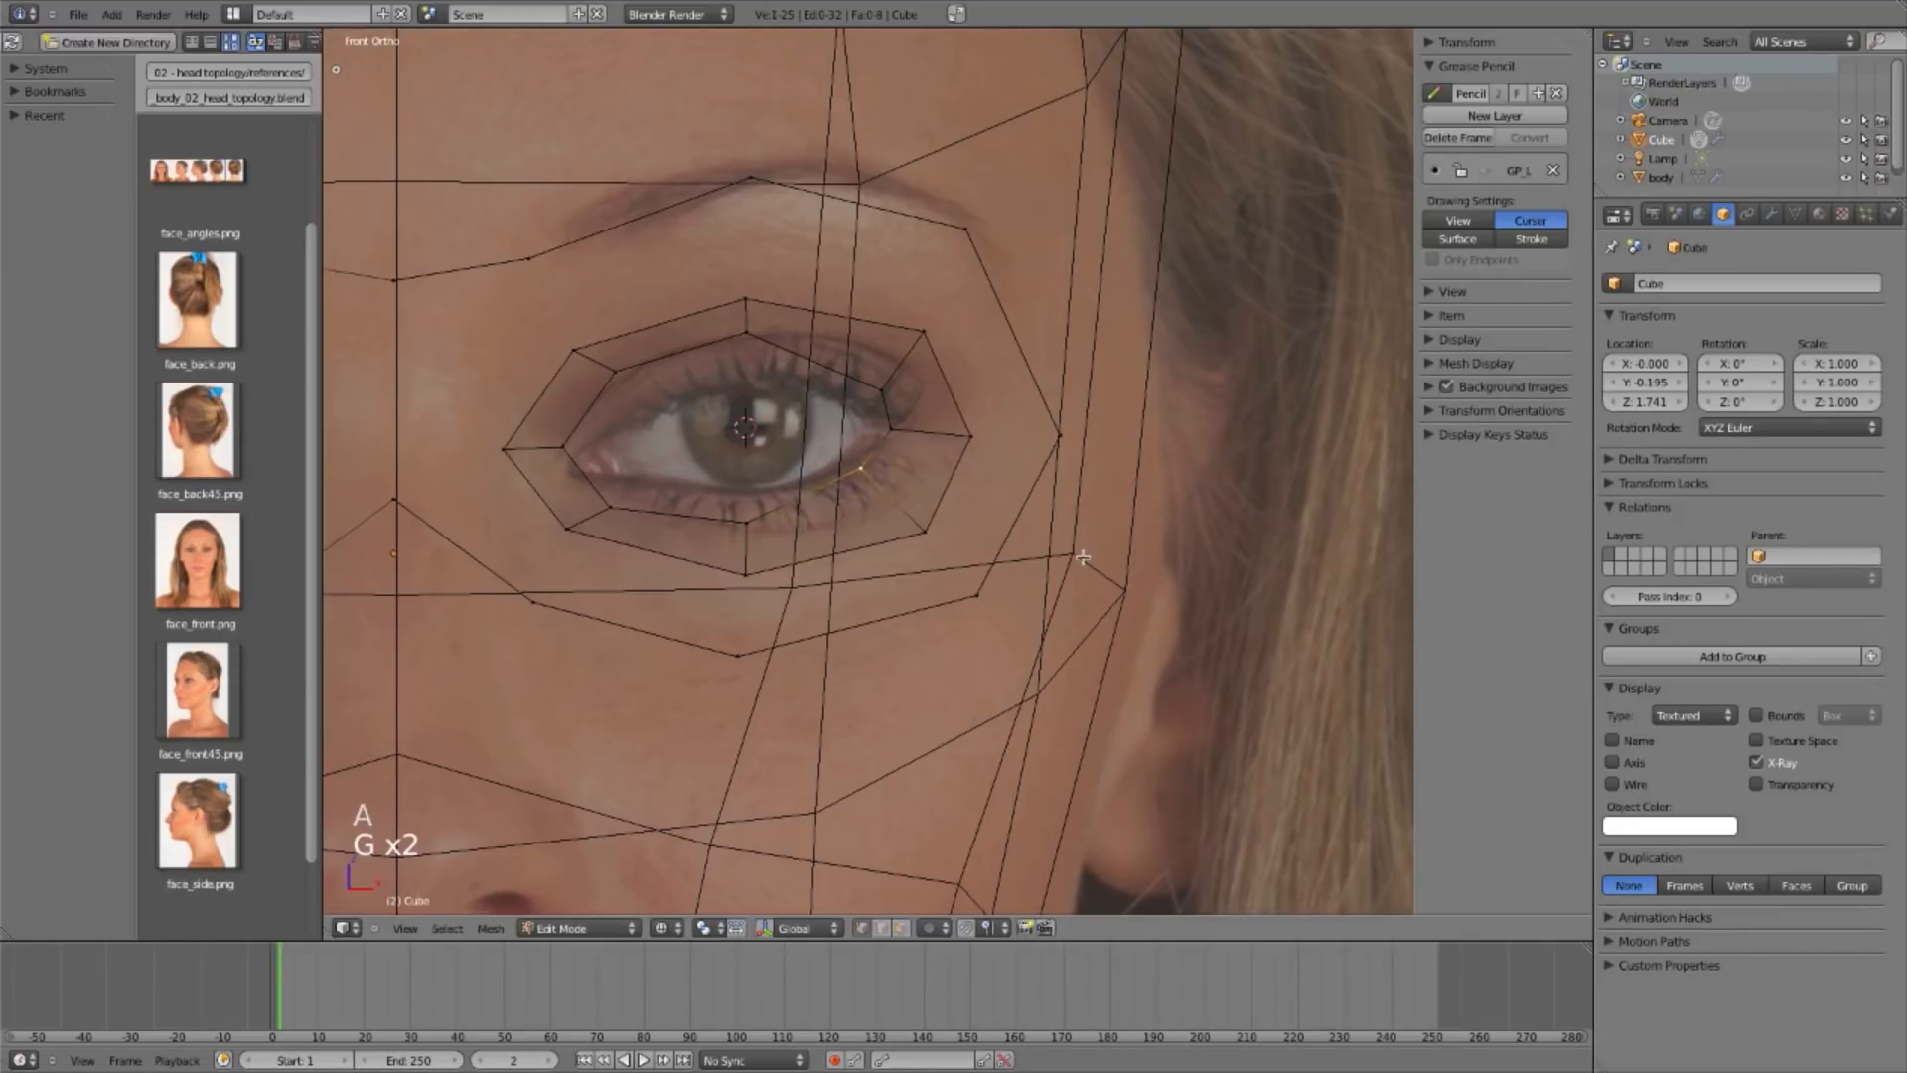
right_click(735, 355)
key("g")
left_click(740, 402)
key("a")
Step: Move the upper and lower vertices near the inner eye corner of the innermost loop onto the eyelid edges
right_click(625, 391)
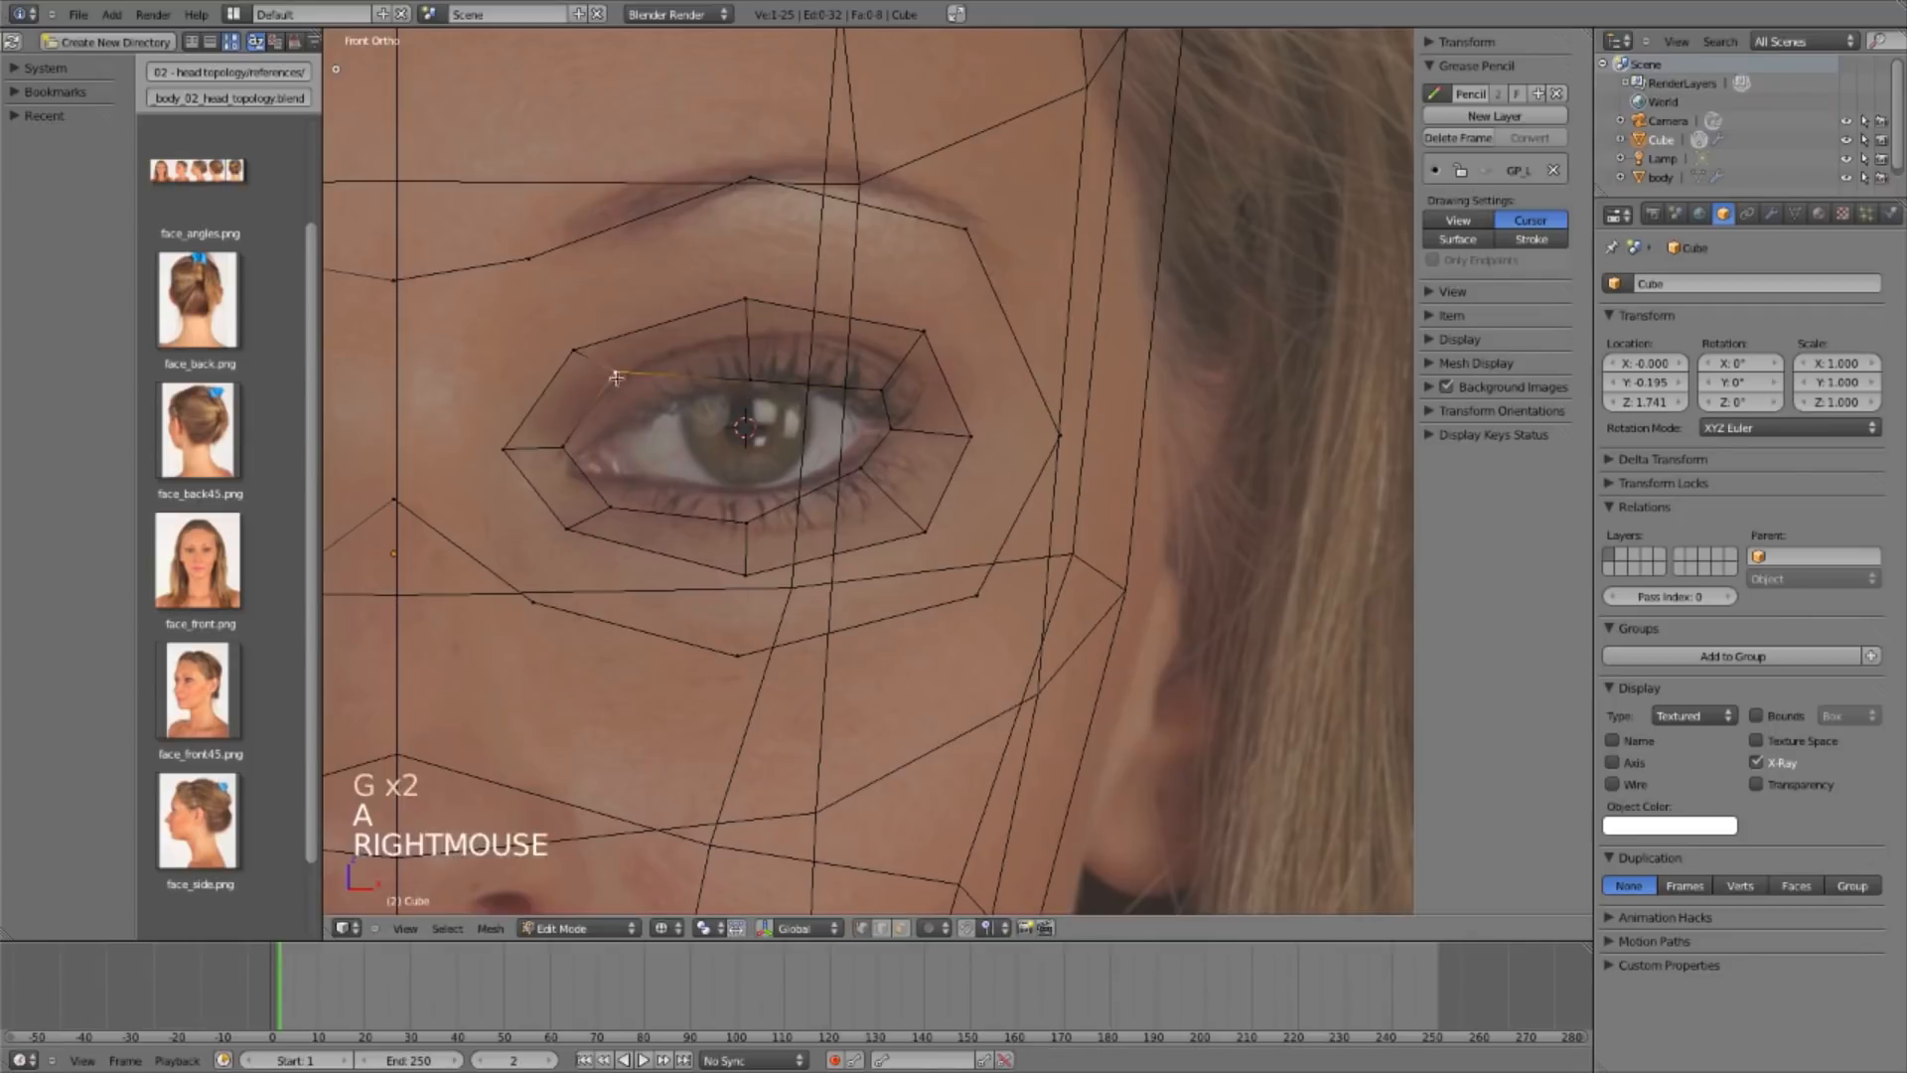
key("g")
left_click(634, 404)
key("a")
right_click(592, 491)
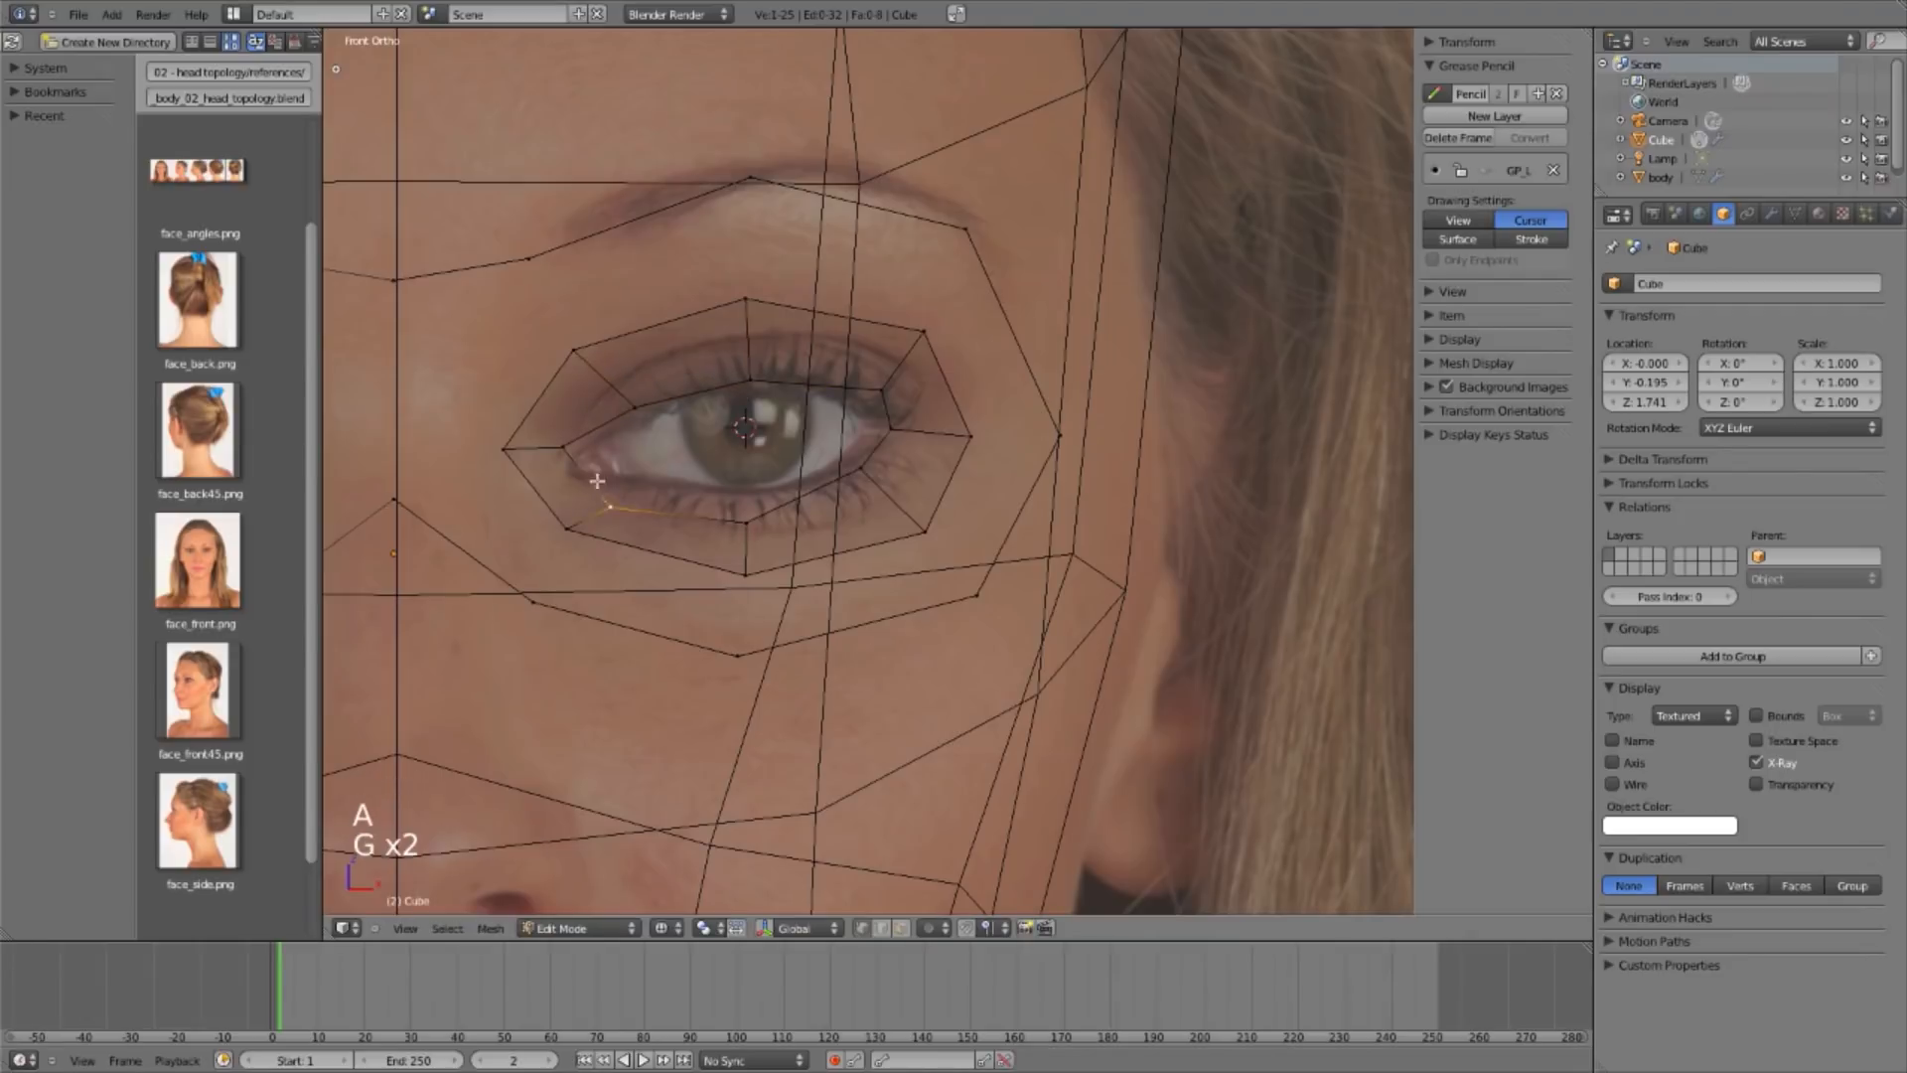
key("g")
left_click(596, 463)
Step: Fit the bottom and upper outer vertices of the innermost eye loop to the eyelid edges in the front view
key("a")
right_click(743, 516)
key("g")
left_click(735, 505)
key("a")
right_click(880, 385)
key("g")
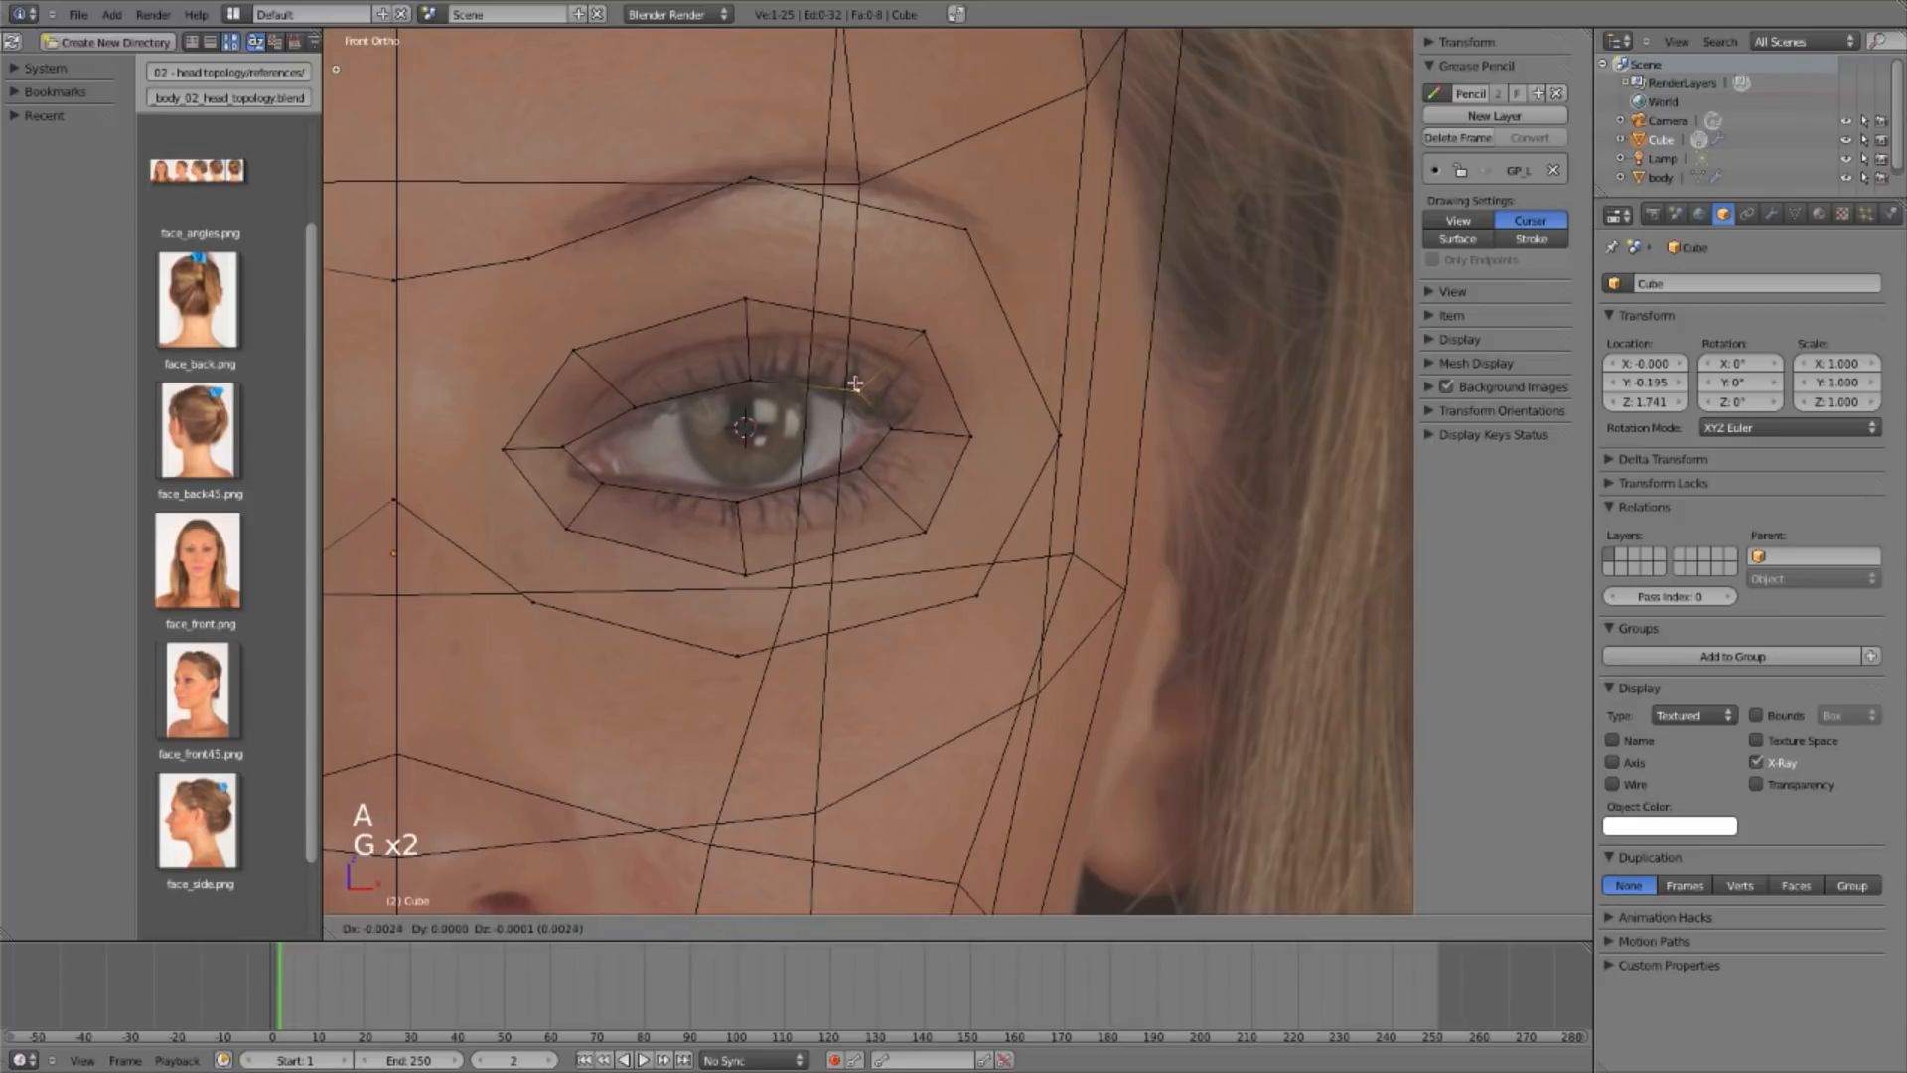
left_click(844, 384)
key("a")
Step: Check the eye in solid shading and adjust the top vertex of the loop around the eyelids in the side view wireframe
scroll(824, 476, "down", 4)
key("z")
scroll(810, 556, "down", 3)
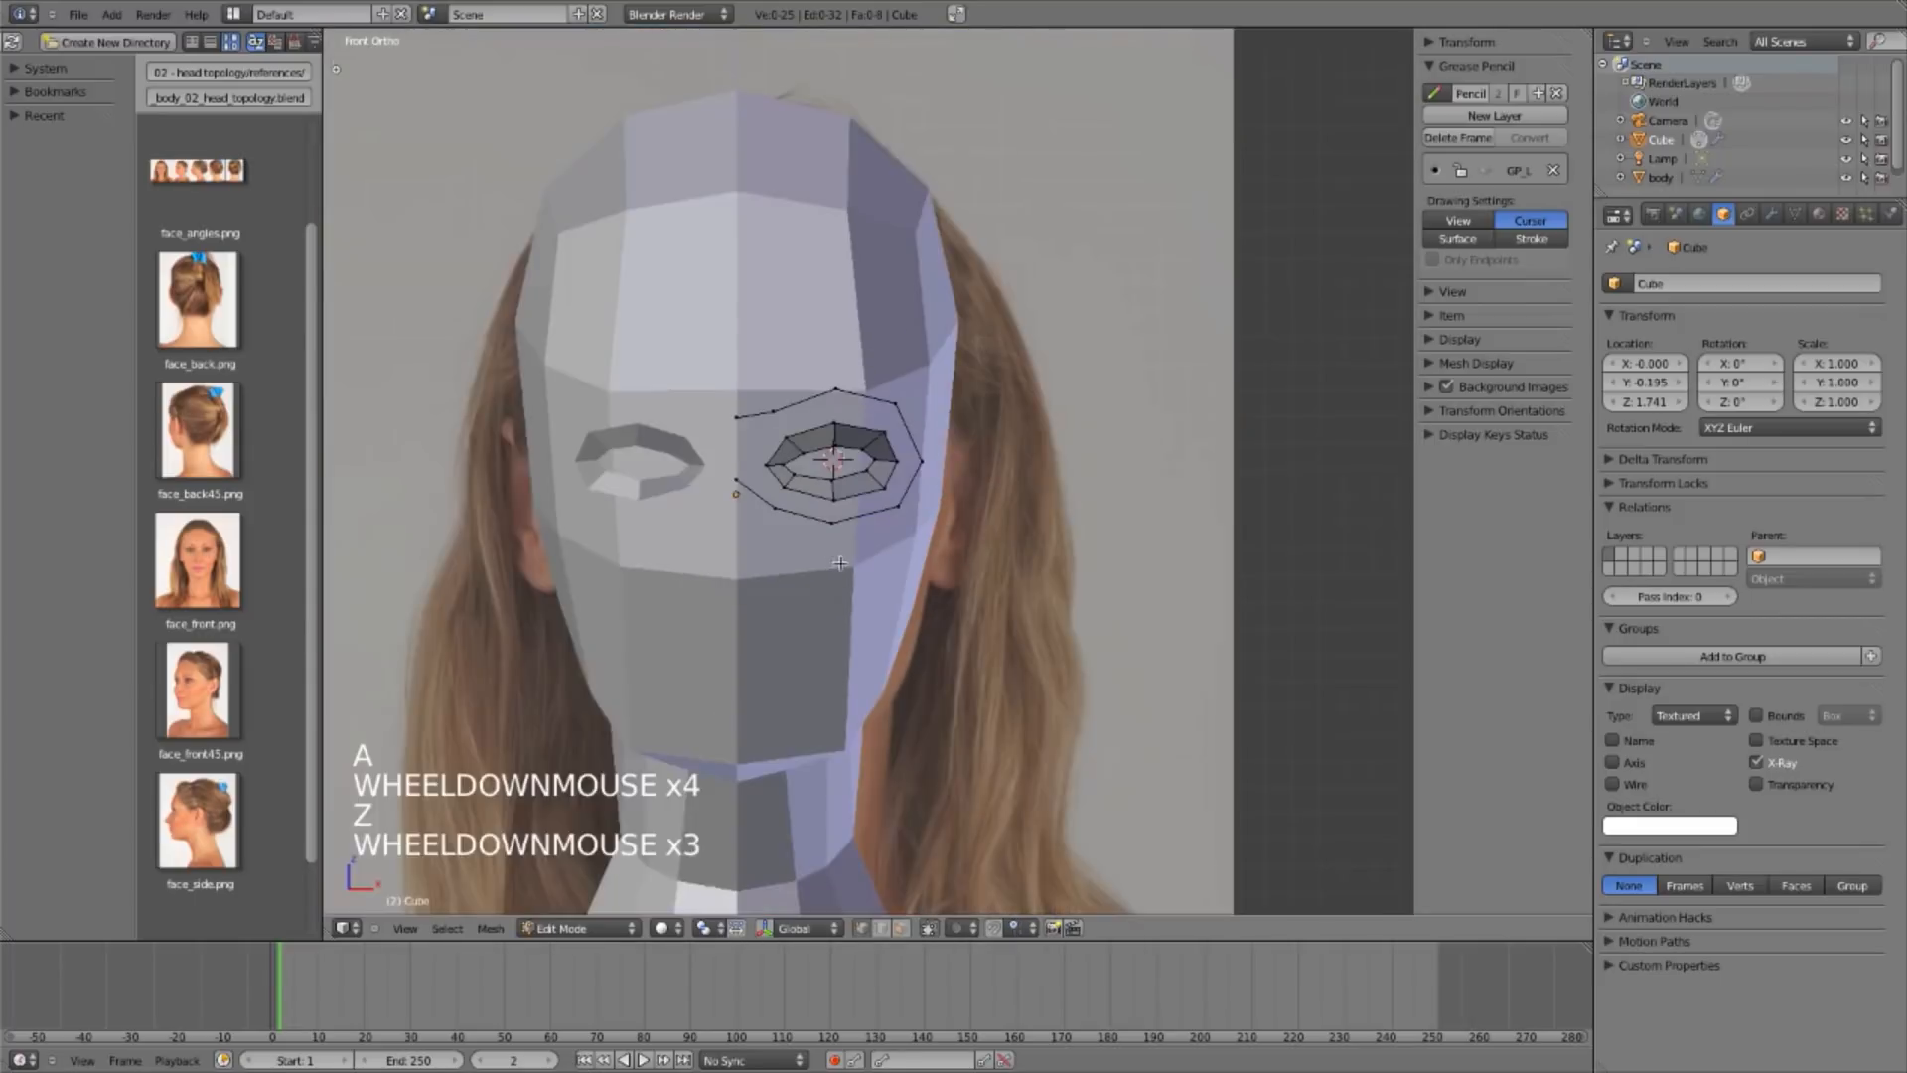
middle_click_drag(784, 636, 810, 561, "shift")
scroll(811, 561, "up", 1)
scroll(811, 561, "up", 1)
key("KP_3")
scroll(1027, 347, "up", 3)
key("z")
scroll(1027, 347, "up", 3)
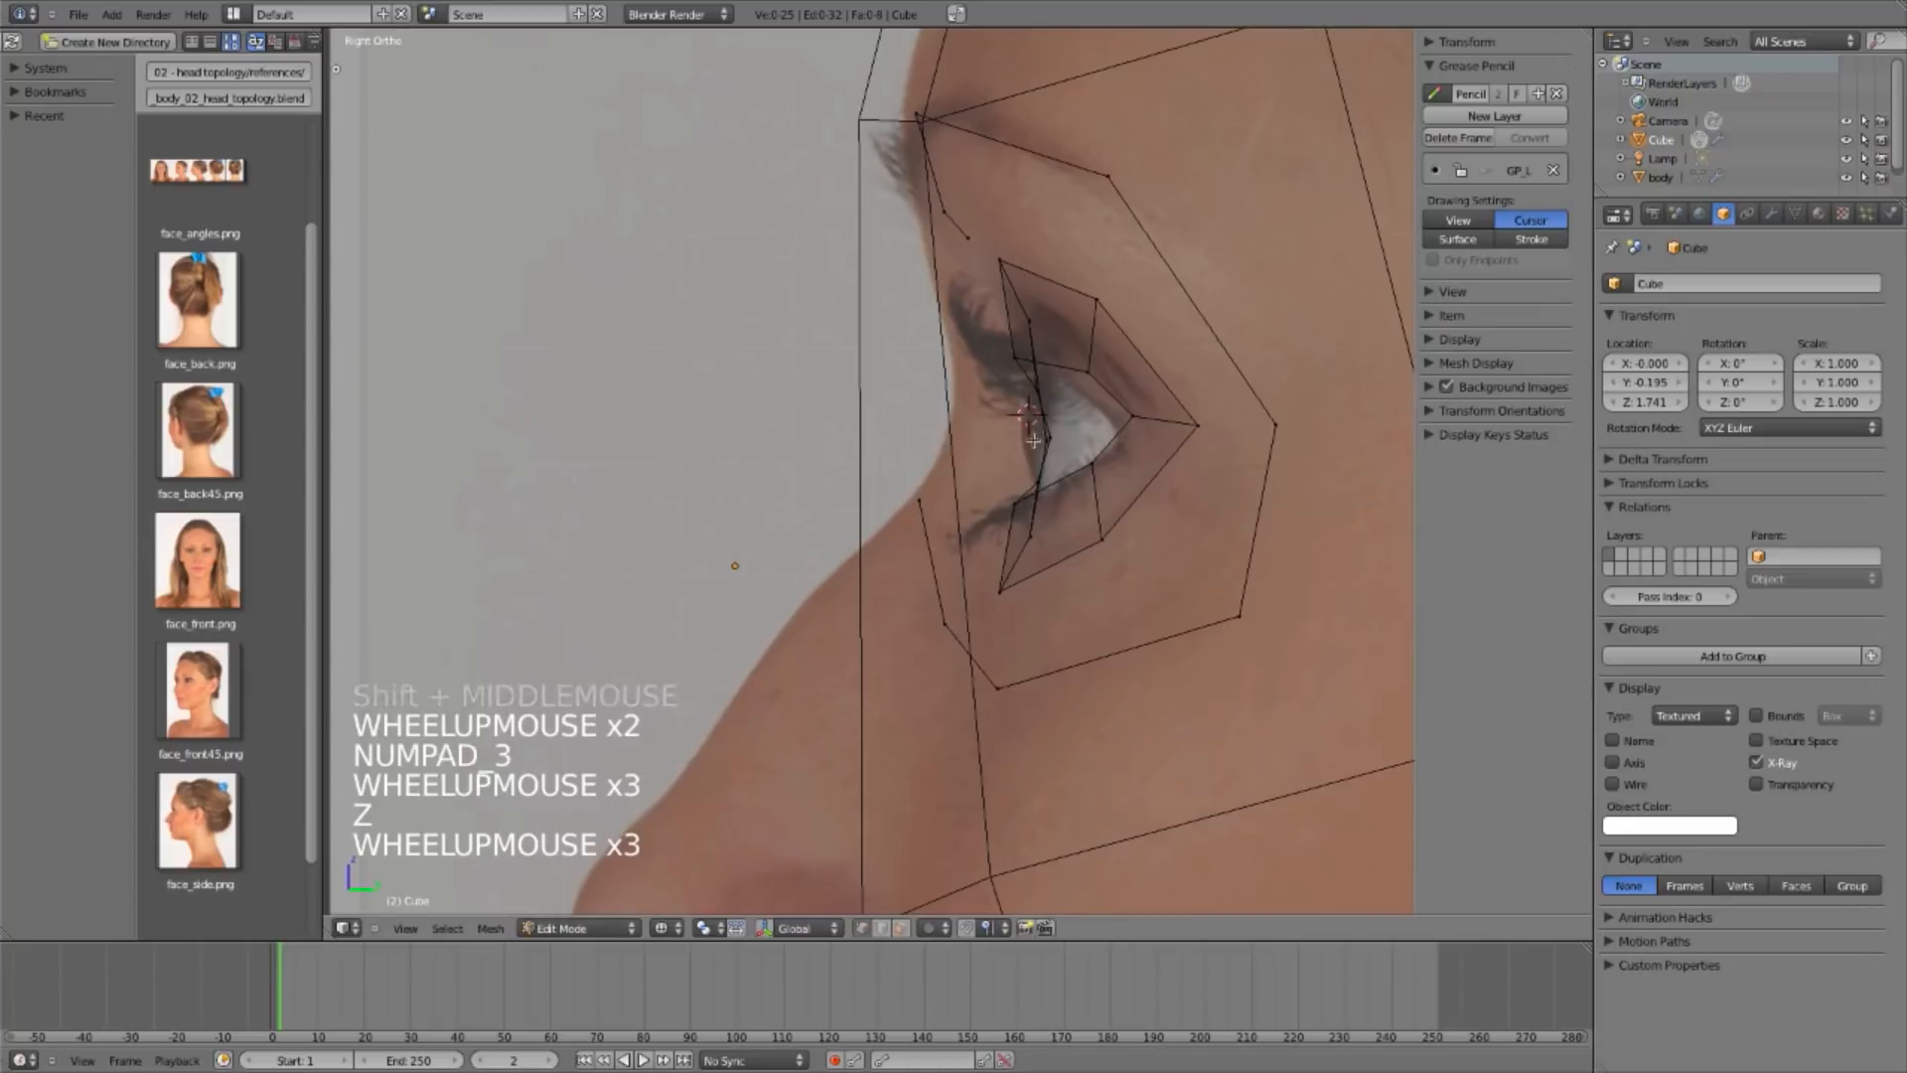
key("g")
key("g")
right_click(999, 357)
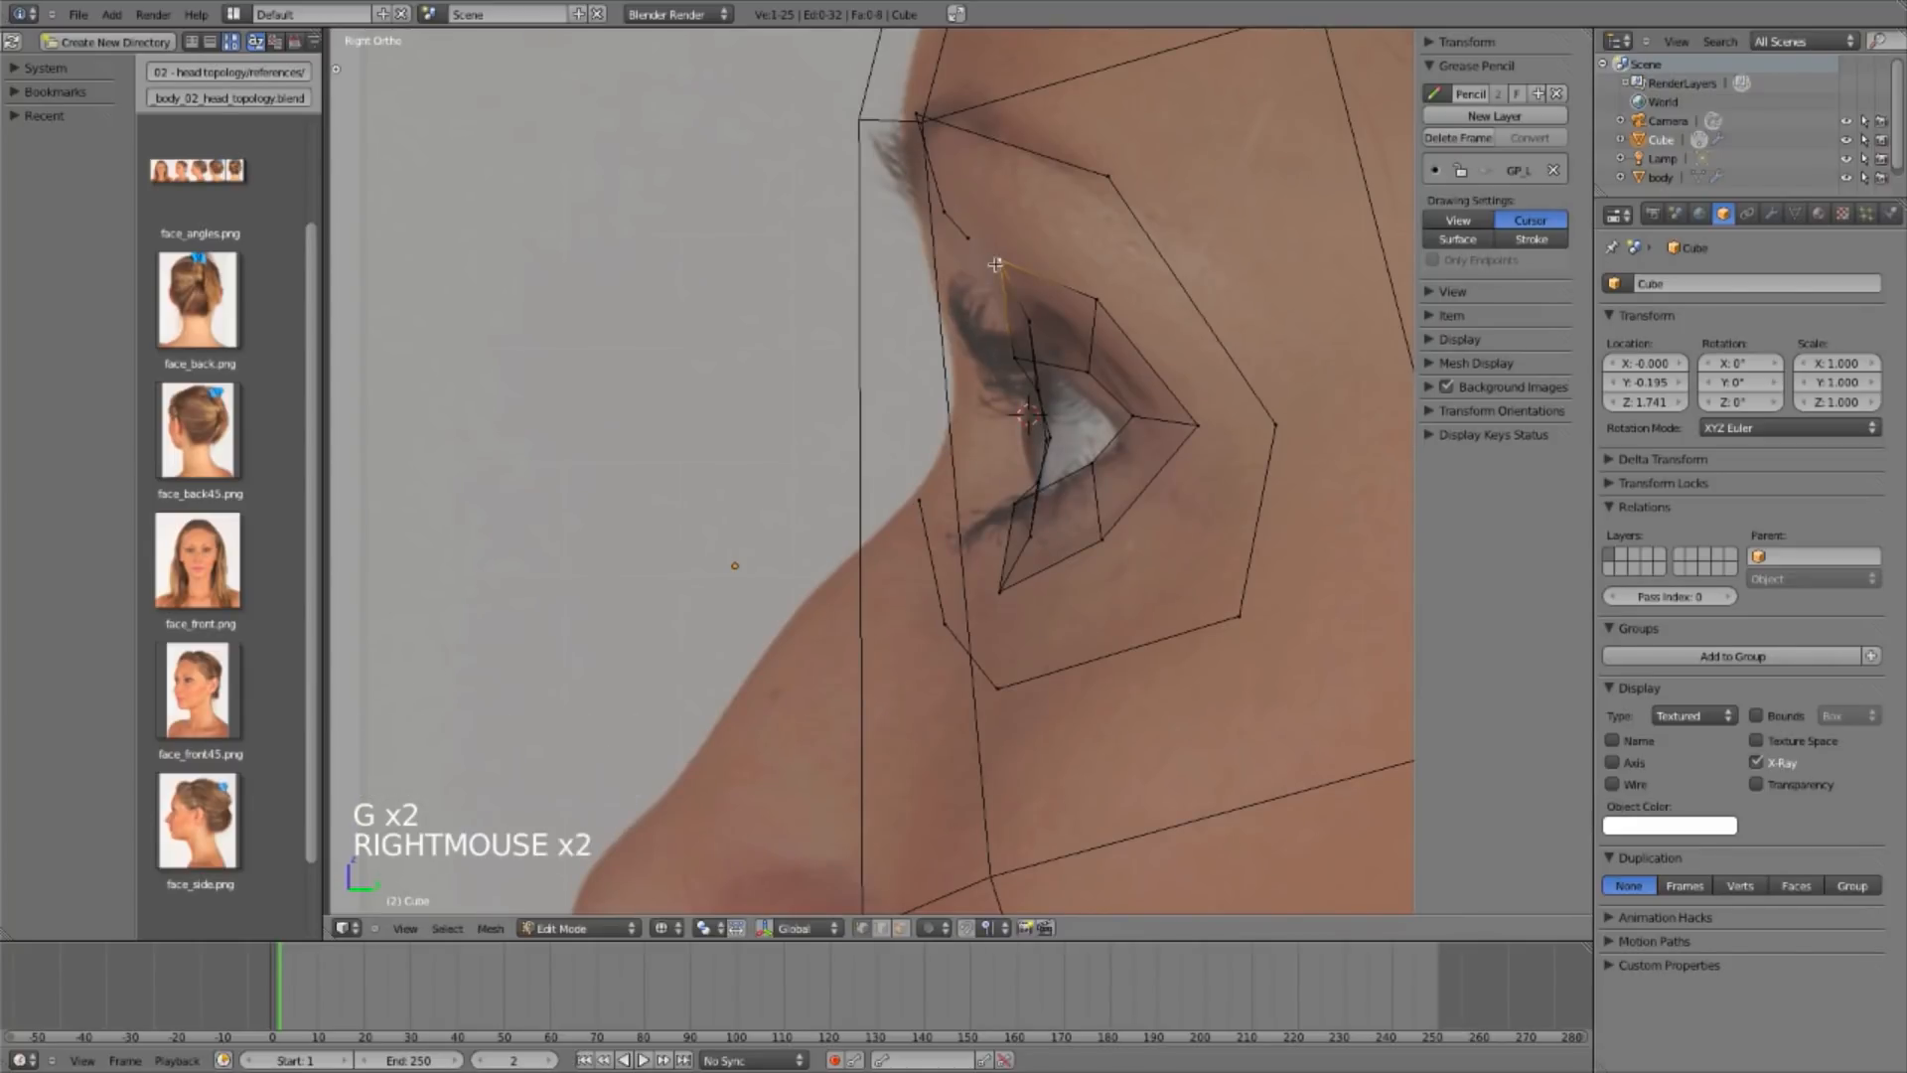
key("g")
Step: Extrude the outer eye loop from the nose bridge around the brow and cheek, leaving the new edges in place
key("KP_1")
scroll(900, 503, "down", 5)
key("z")
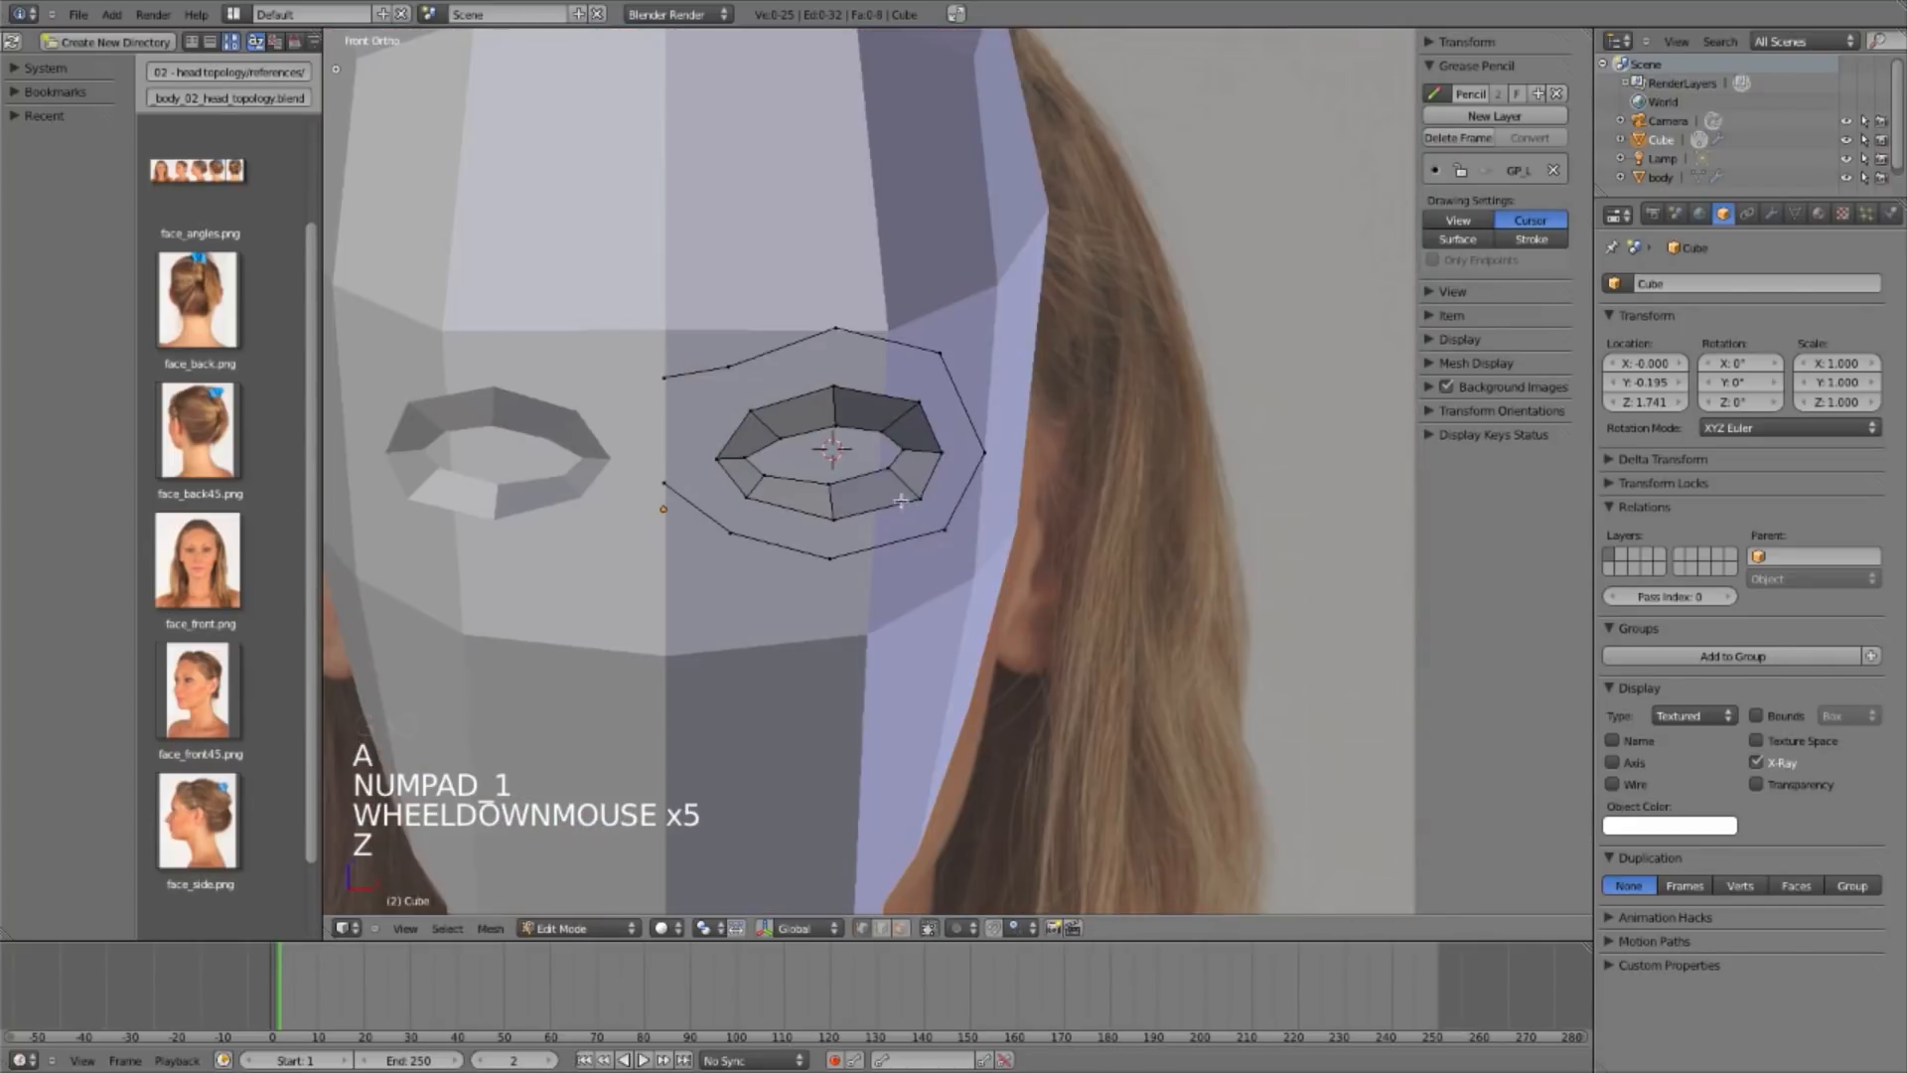
right_click(768, 369, "alt")
key("z")
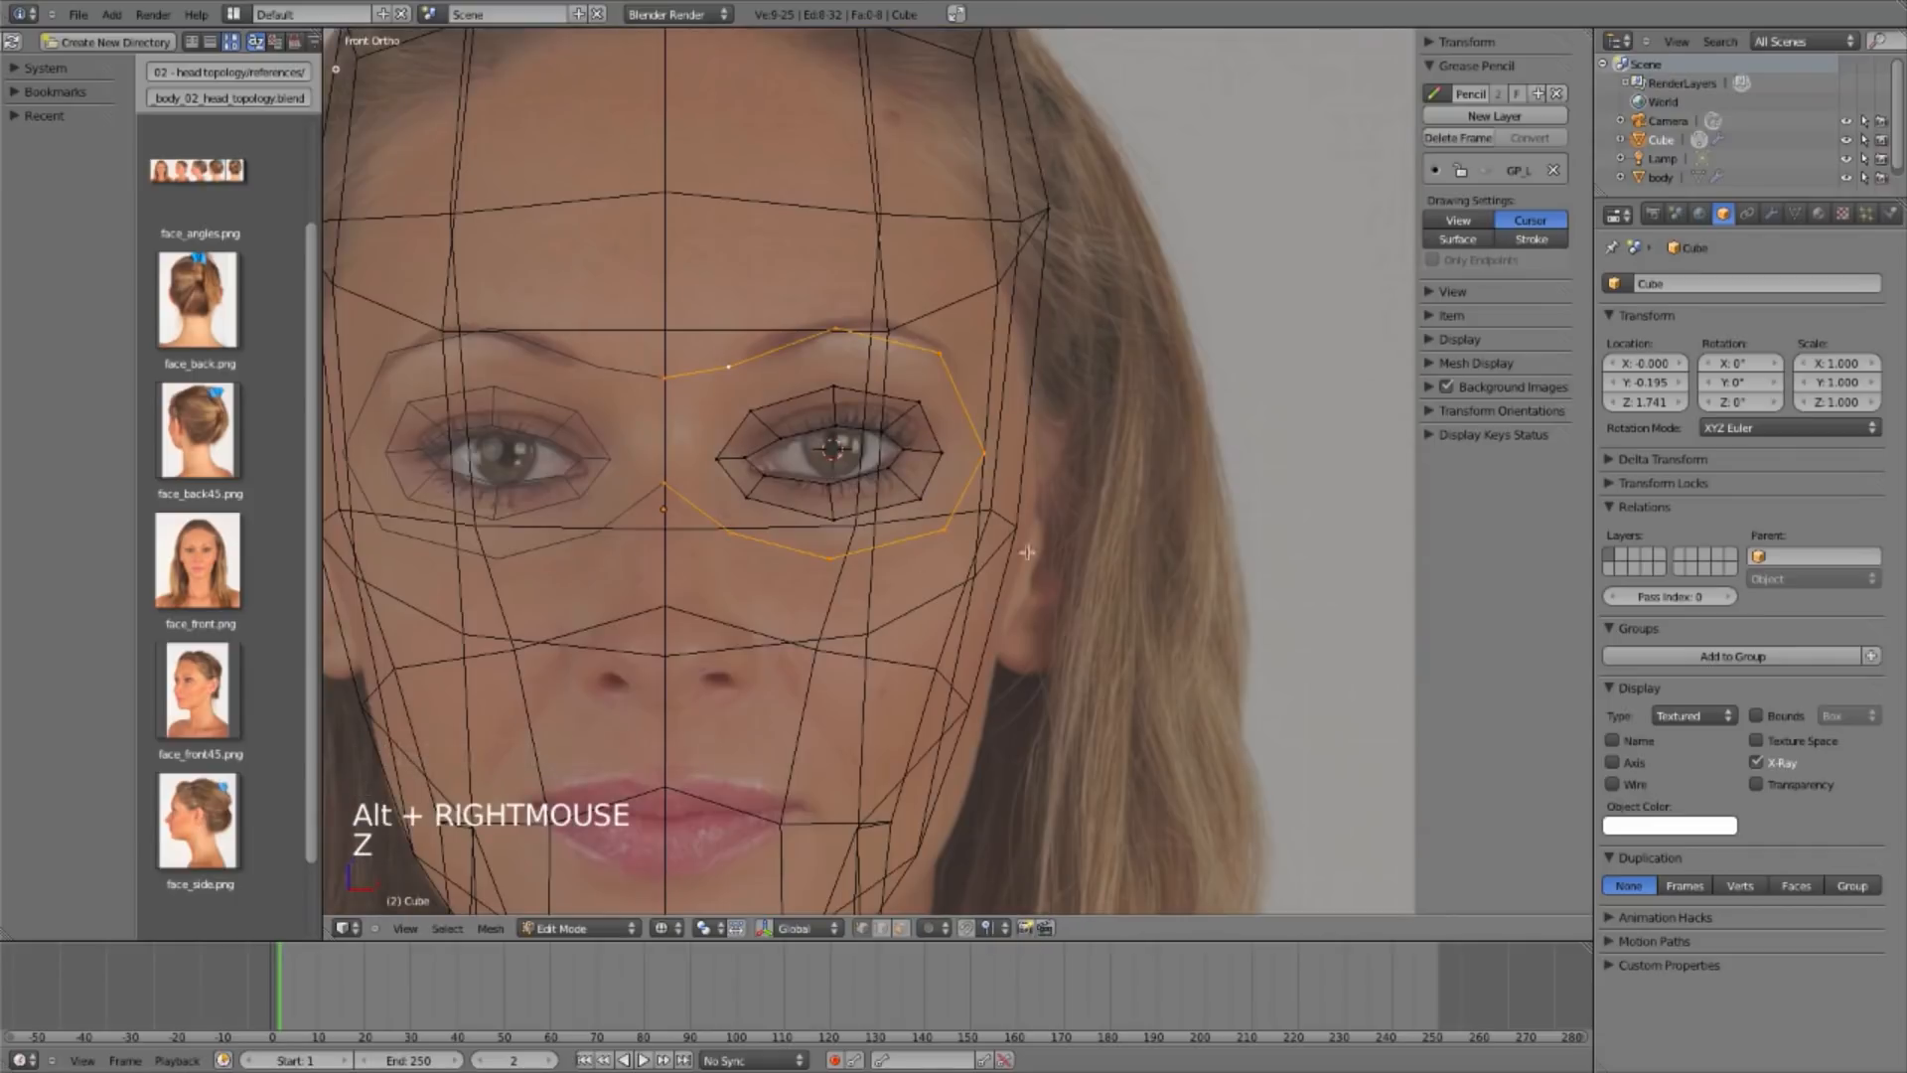
scroll(1012, 372, "up", 1)
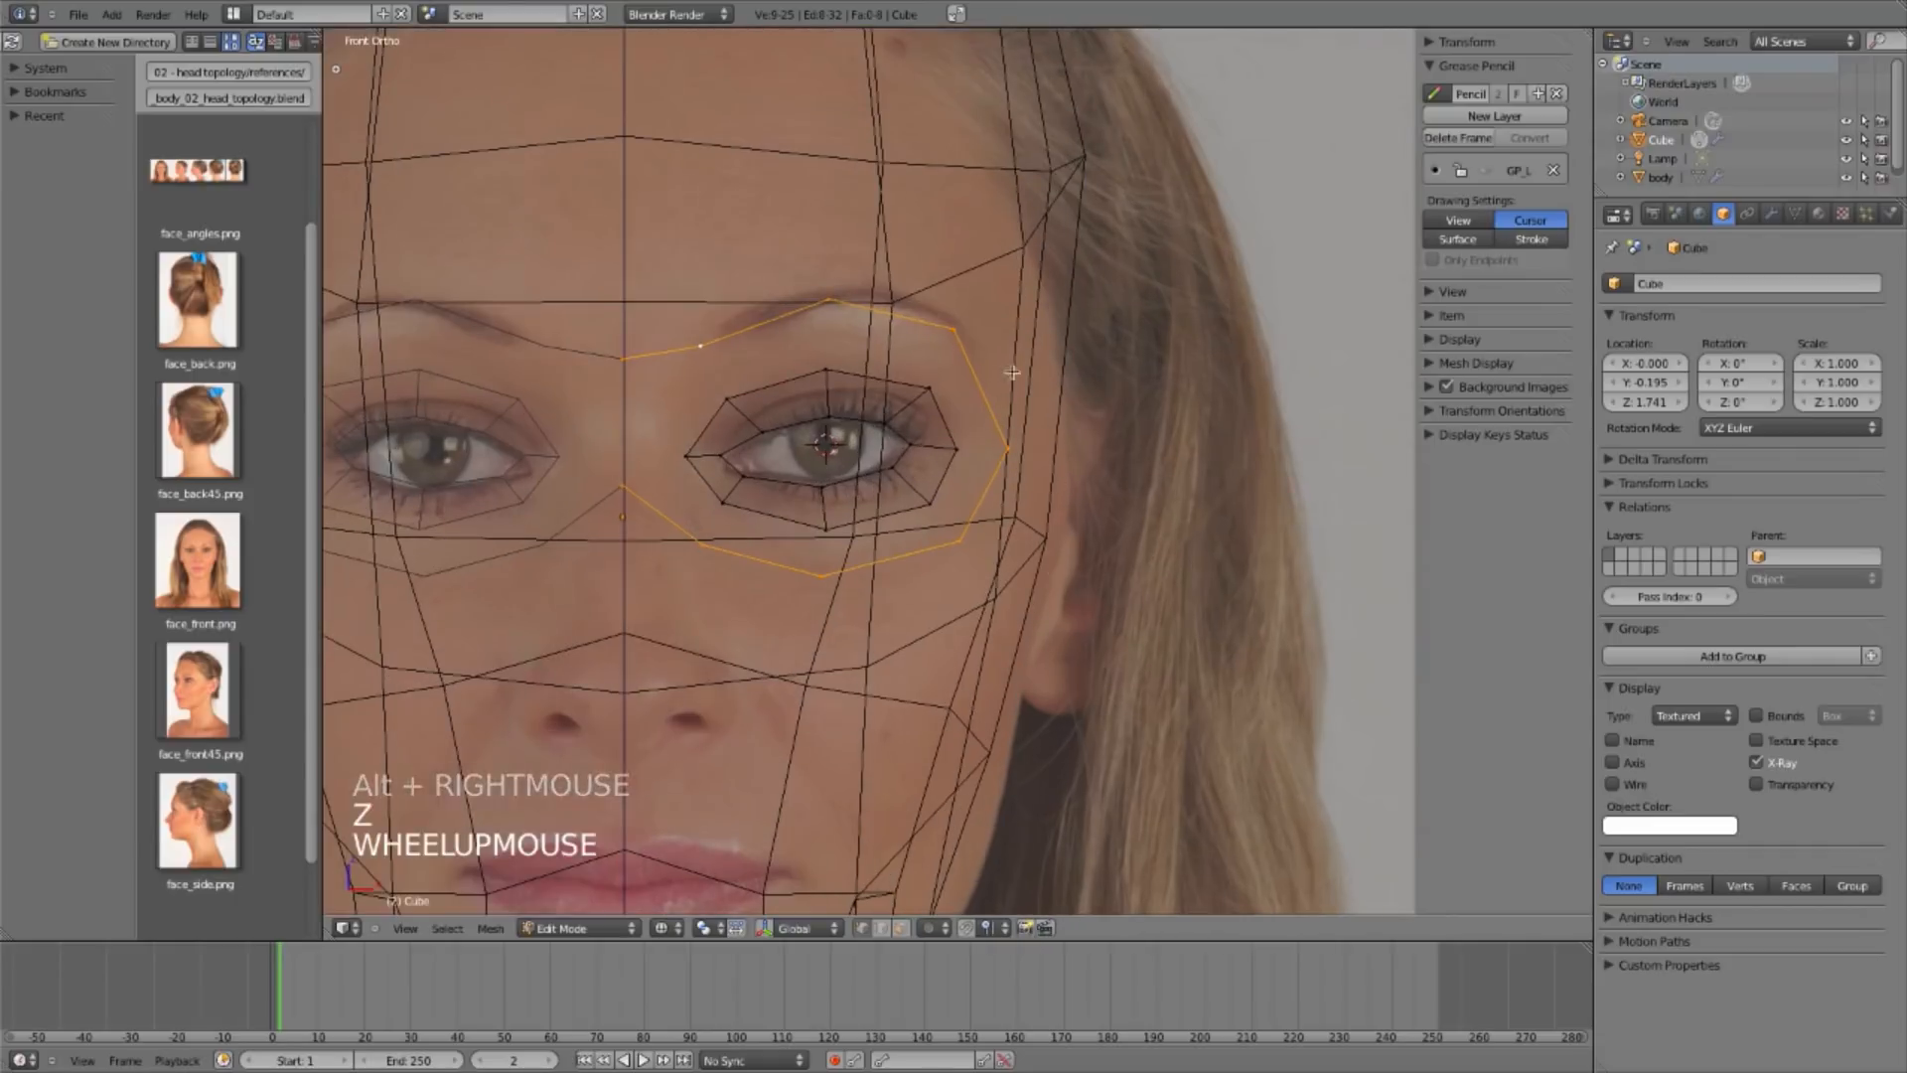
key("e")
key("e")
right_click(988, 553)
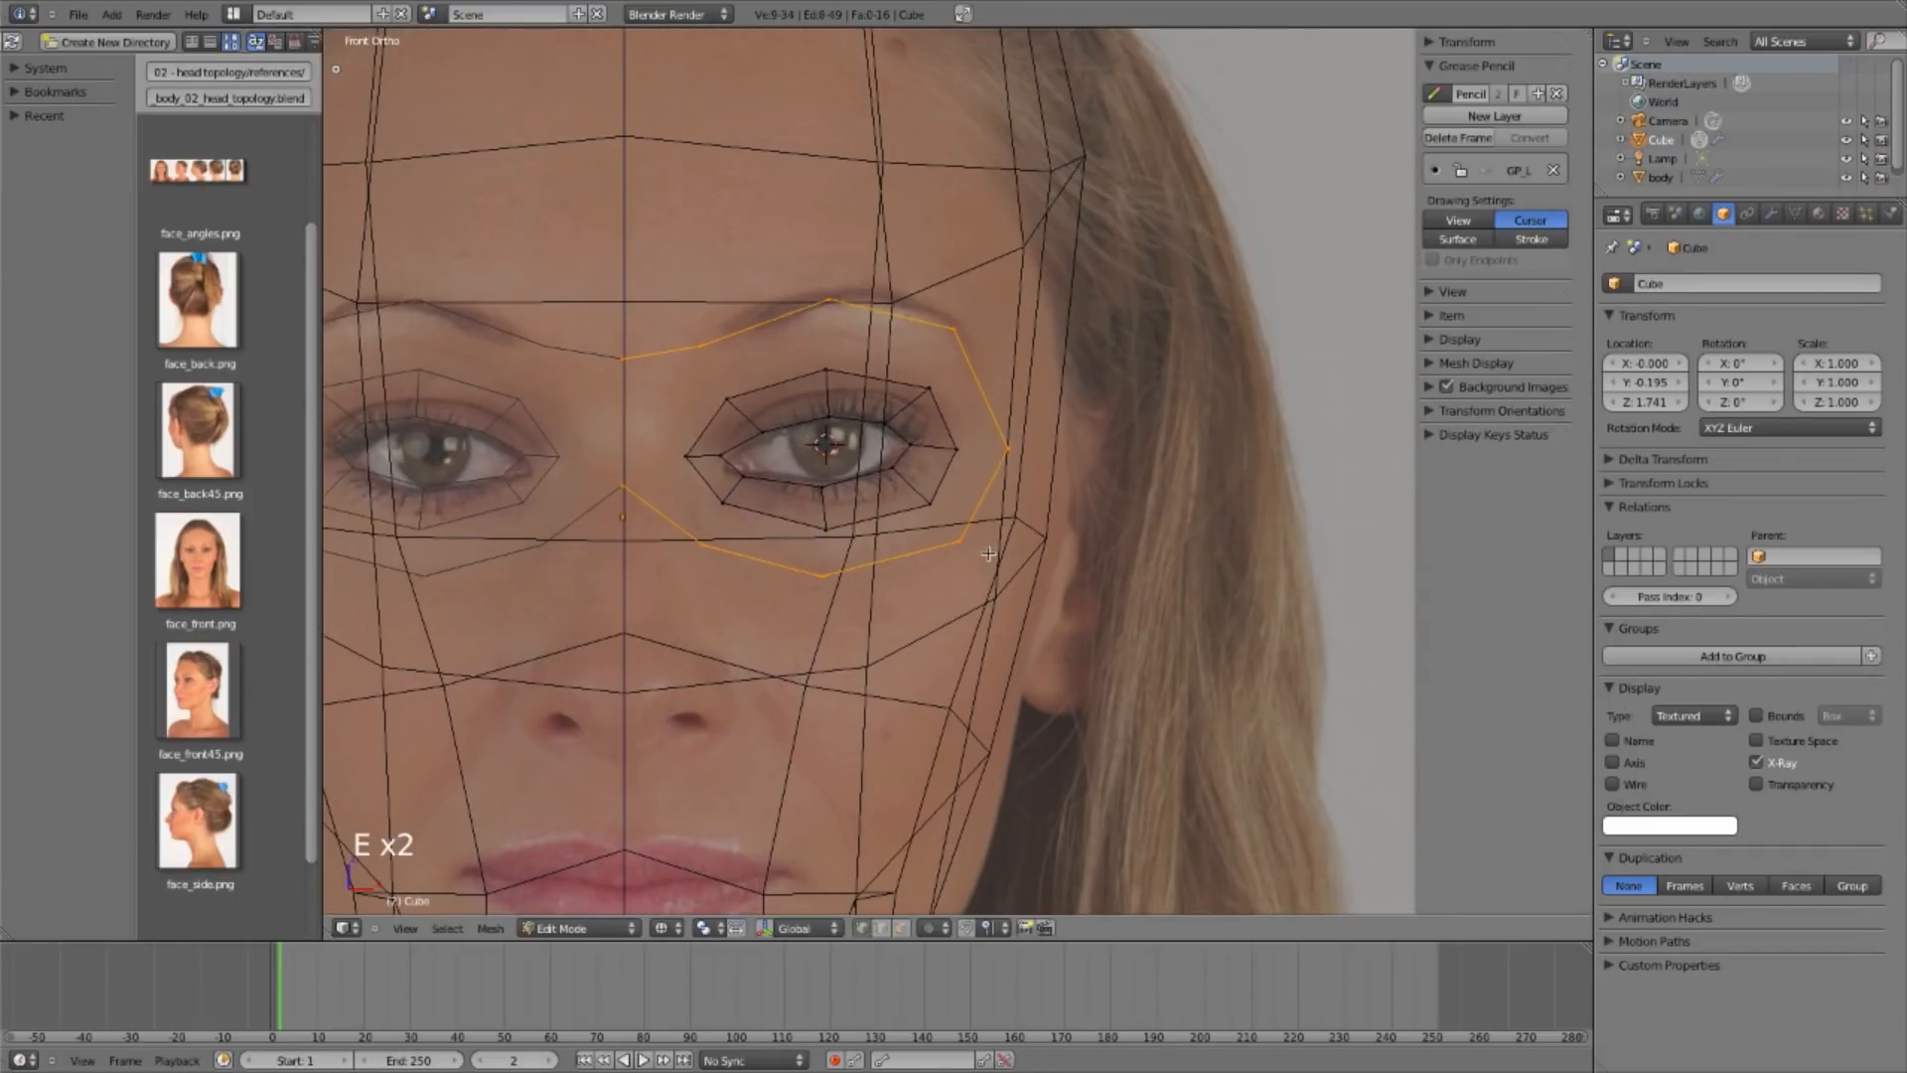
Step: Scale the extruded outer eye loop outward and stretch it vertically along Z
key("s")
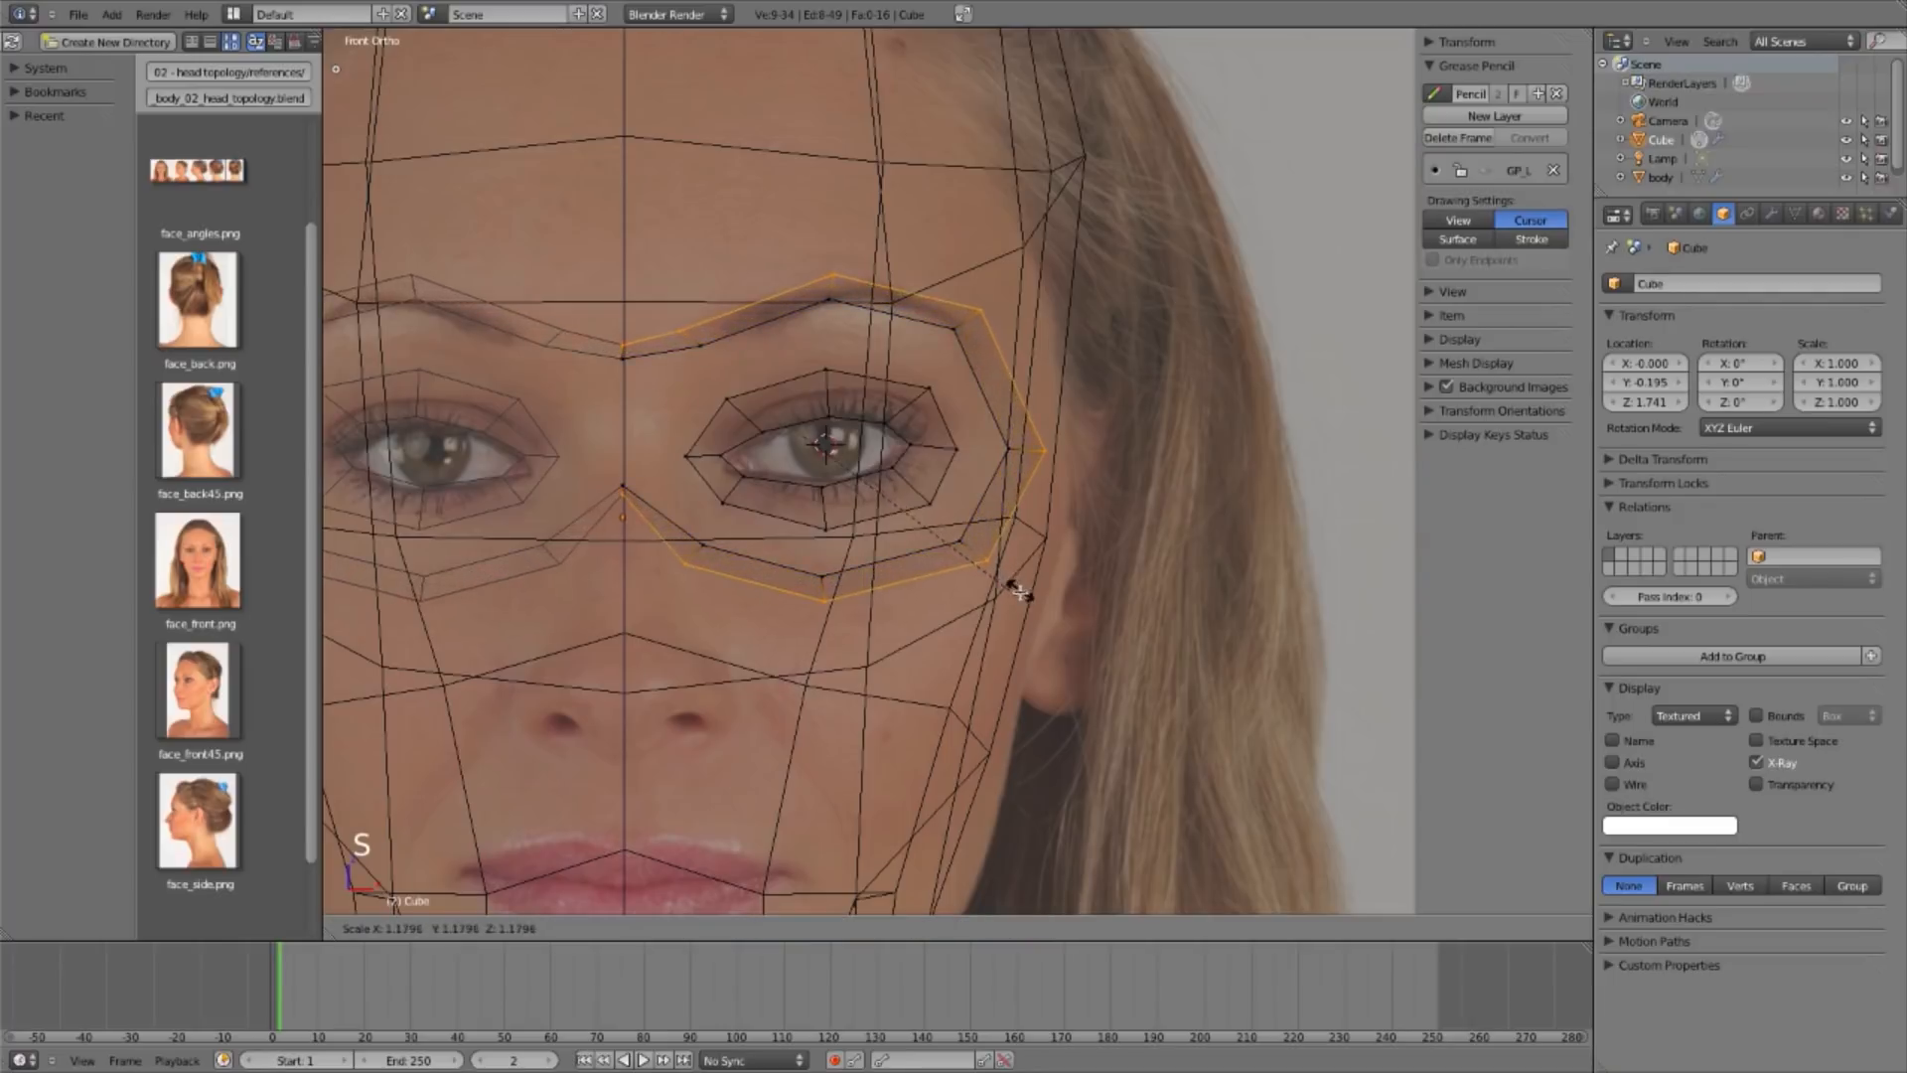
key("s")
key("z")
left_click(1039, 614)
Step: Move the new lower centerline vertex on the nose bridge down along the Z axis
key("a")
right_click(623, 523)
key("g")
key("z")
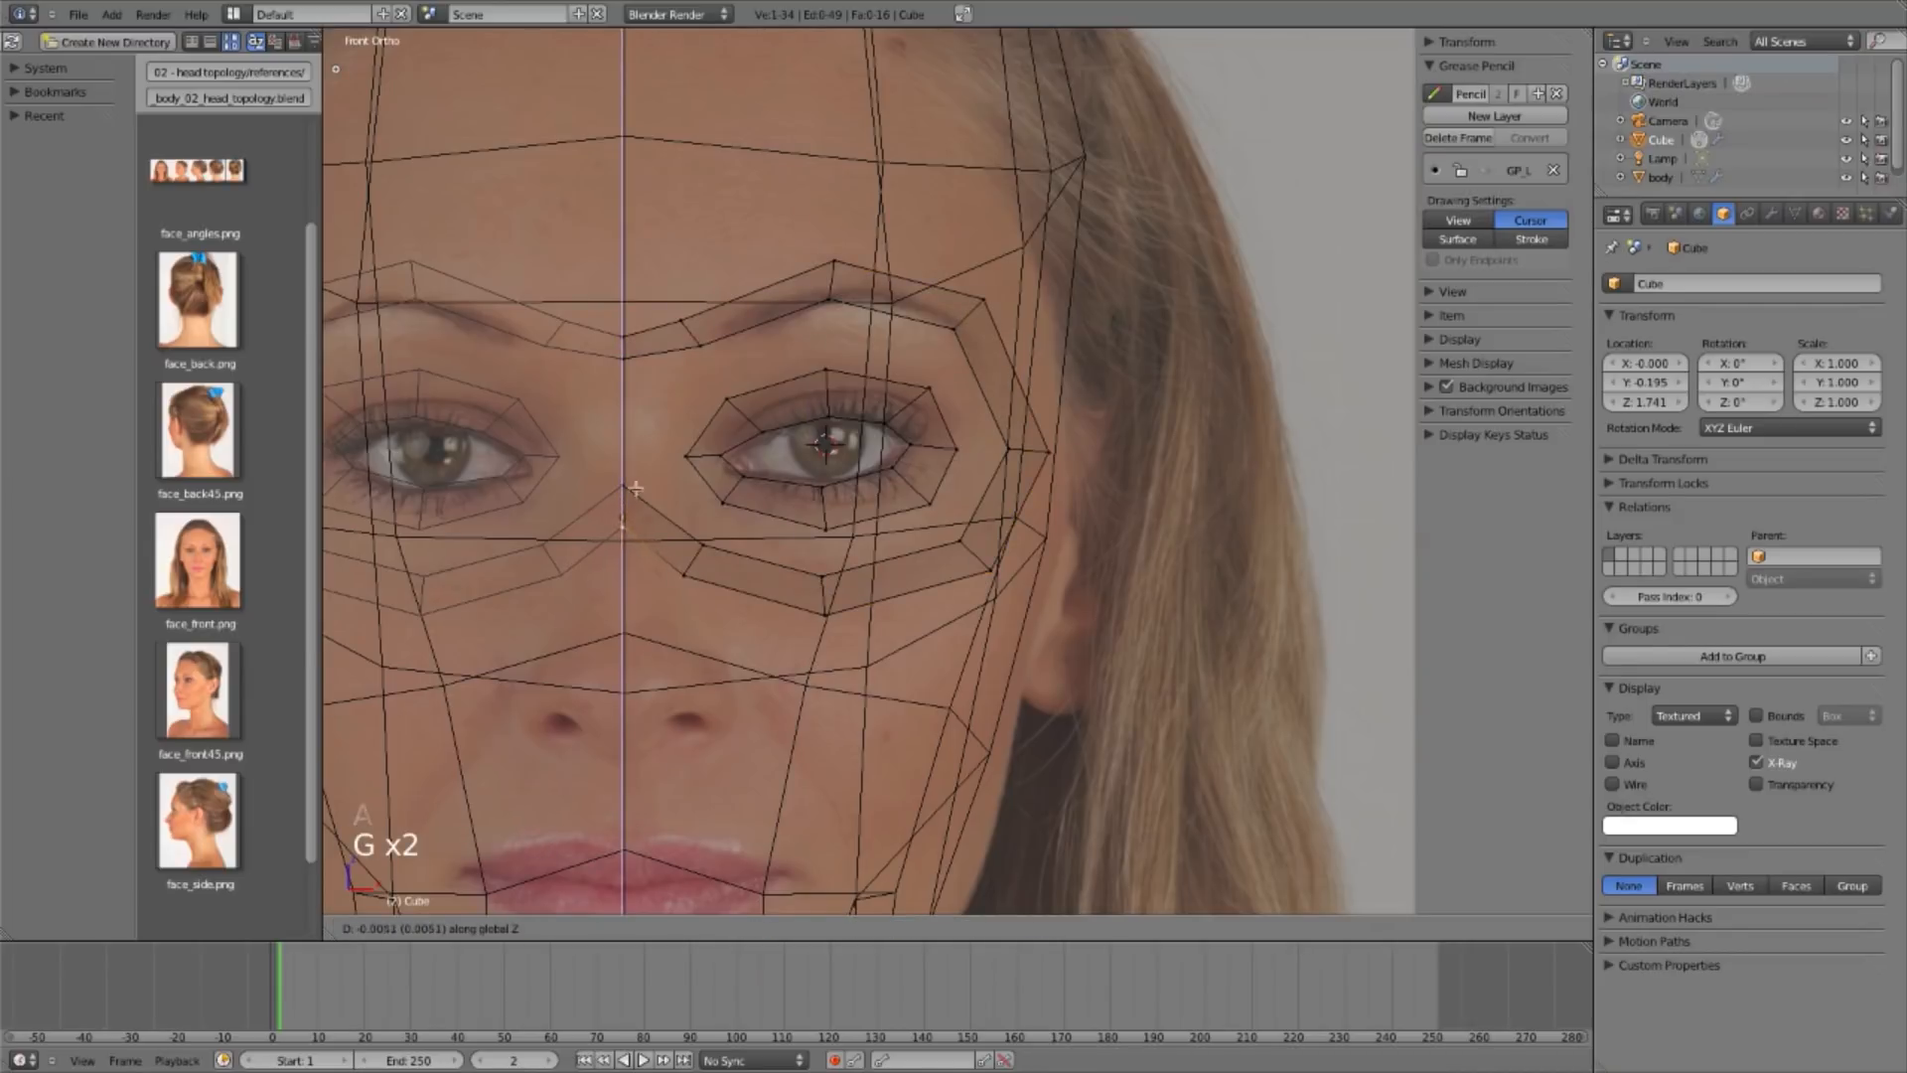
left_click(626, 540)
Step: Raise the two new vertices between the eyebrows, nearest the centerline, along the Z axis
key("a")
right_click(632, 332)
right_click(683, 316, "shift")
key("g")
key("z")
left_click(690, 296)
Step: Align the two centerline vertices on the nose bridge with the nose profile in the side view
key("KP_3")
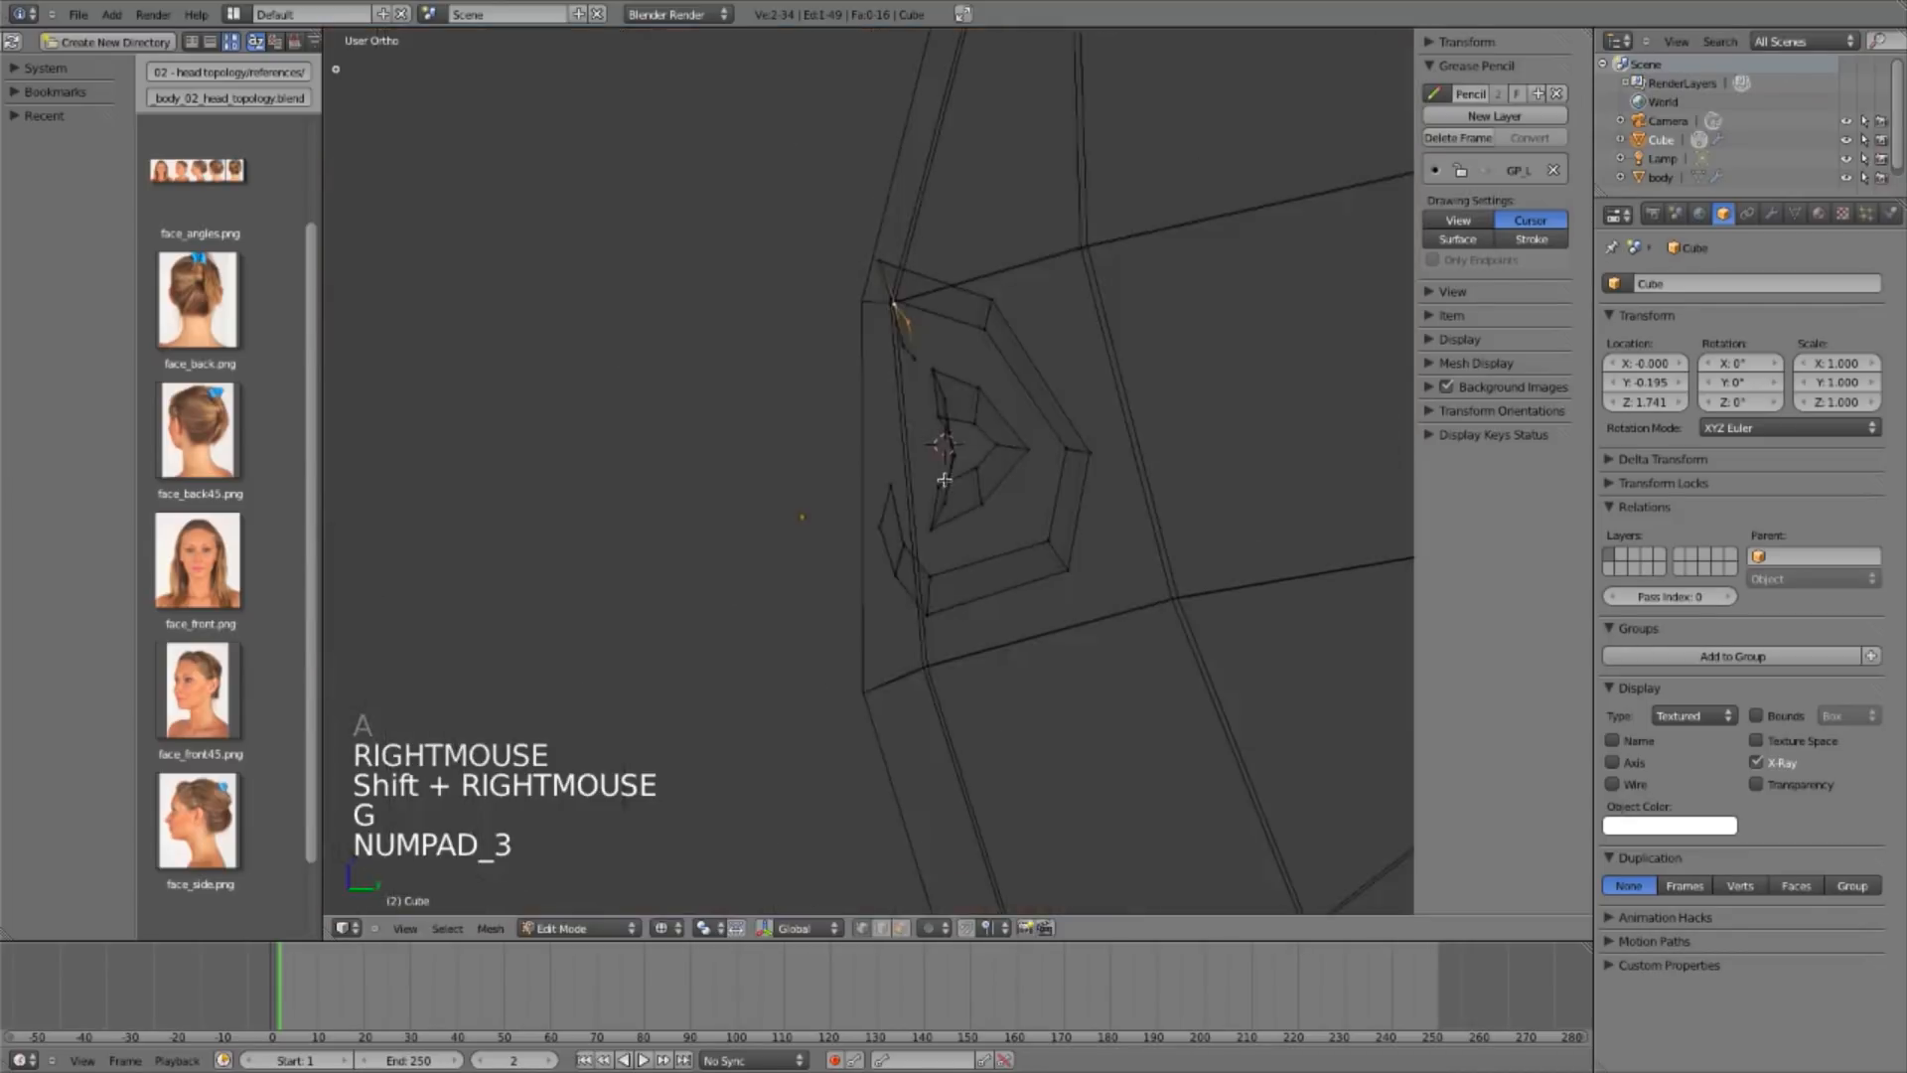
scroll(770, 540, "up", 2)
key("a")
key("g")
key("g")
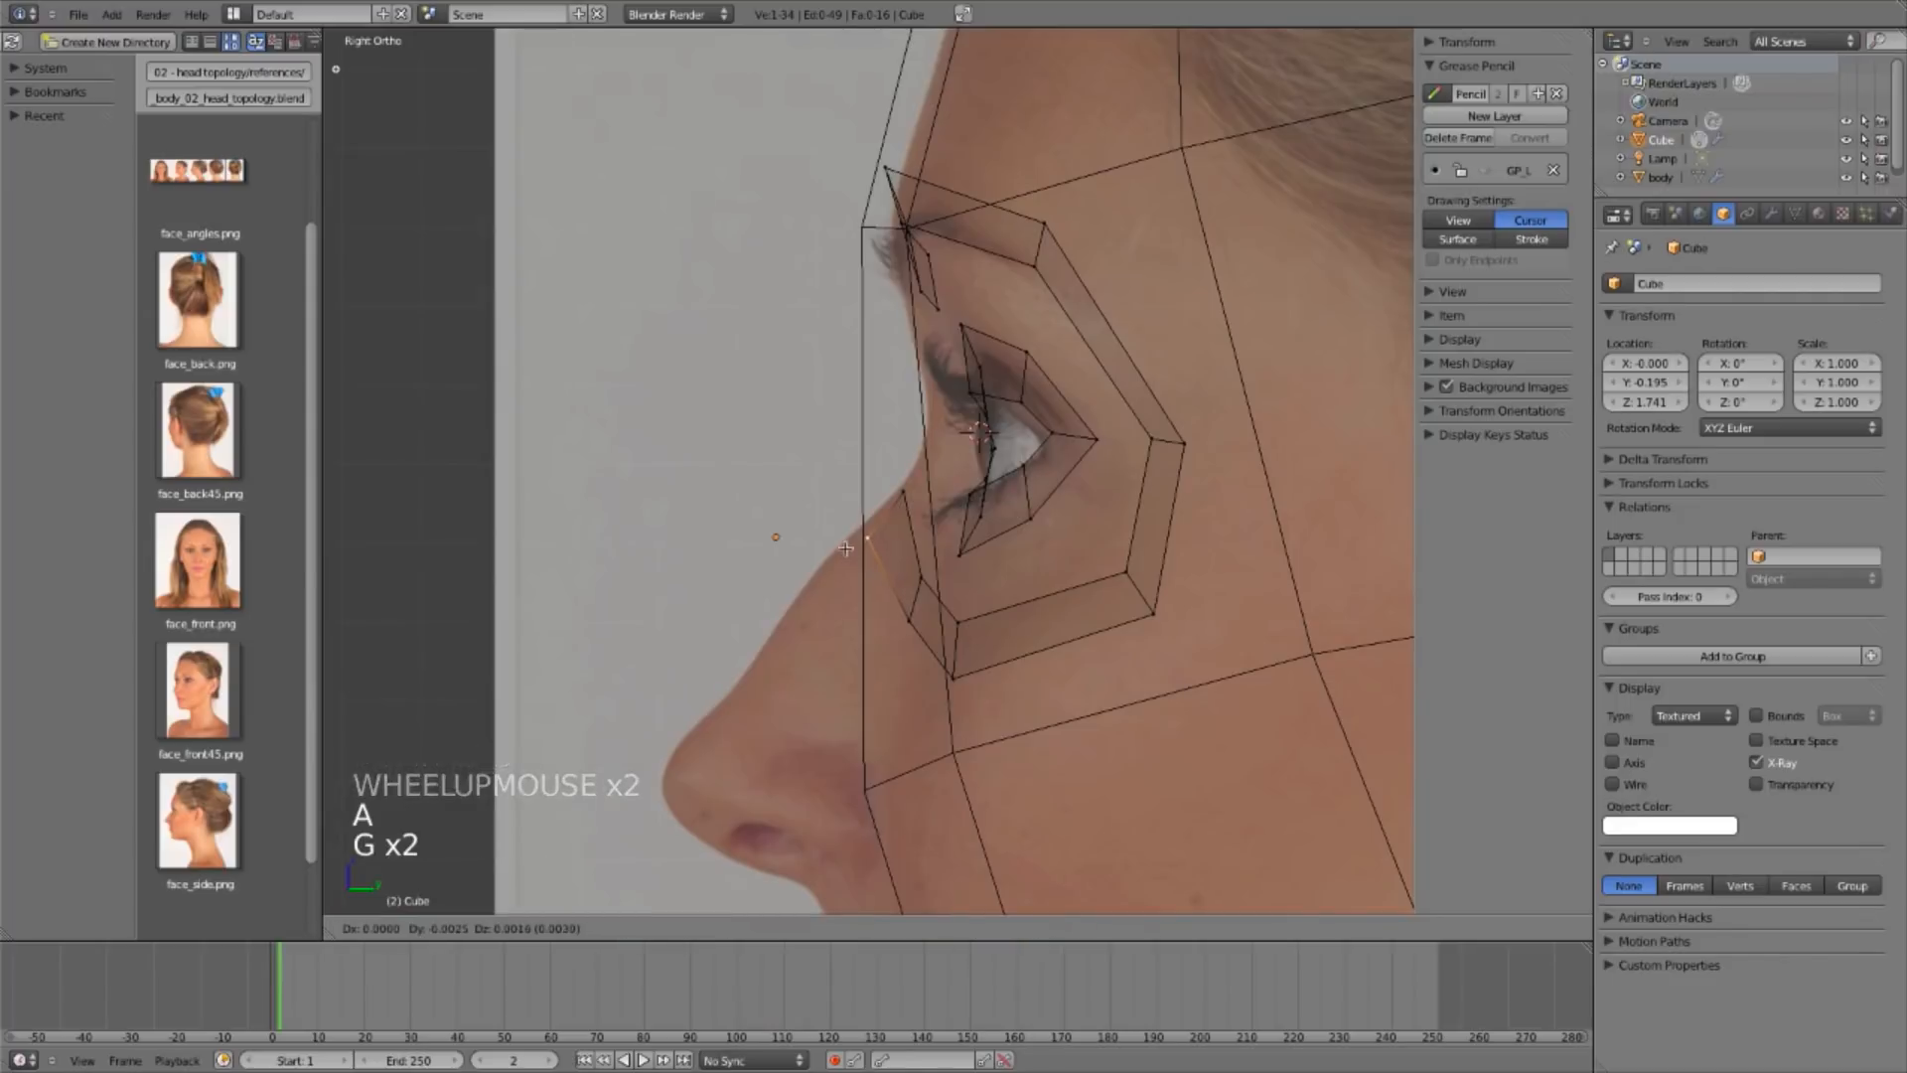
left_click(844, 536)
right_click(909, 482)
key("g")
key("g")
left_click(906, 476)
Step: Reposition the lower vertices of the outer eye loop beside the nose and under the eye to fit the side reference
key("a")
right_click(907, 633)
key("g")
key("g")
left_click(903, 651)
key("a")
left_click(968, 658)
key("a")
right_click(961, 625)
key("g")
key("g")
Step: Move the loop's uppermost front brow vertex onto the forehead contour and shift the vertex below it forward
right_click(908, 162)
key("g")
key("g")
key("g")
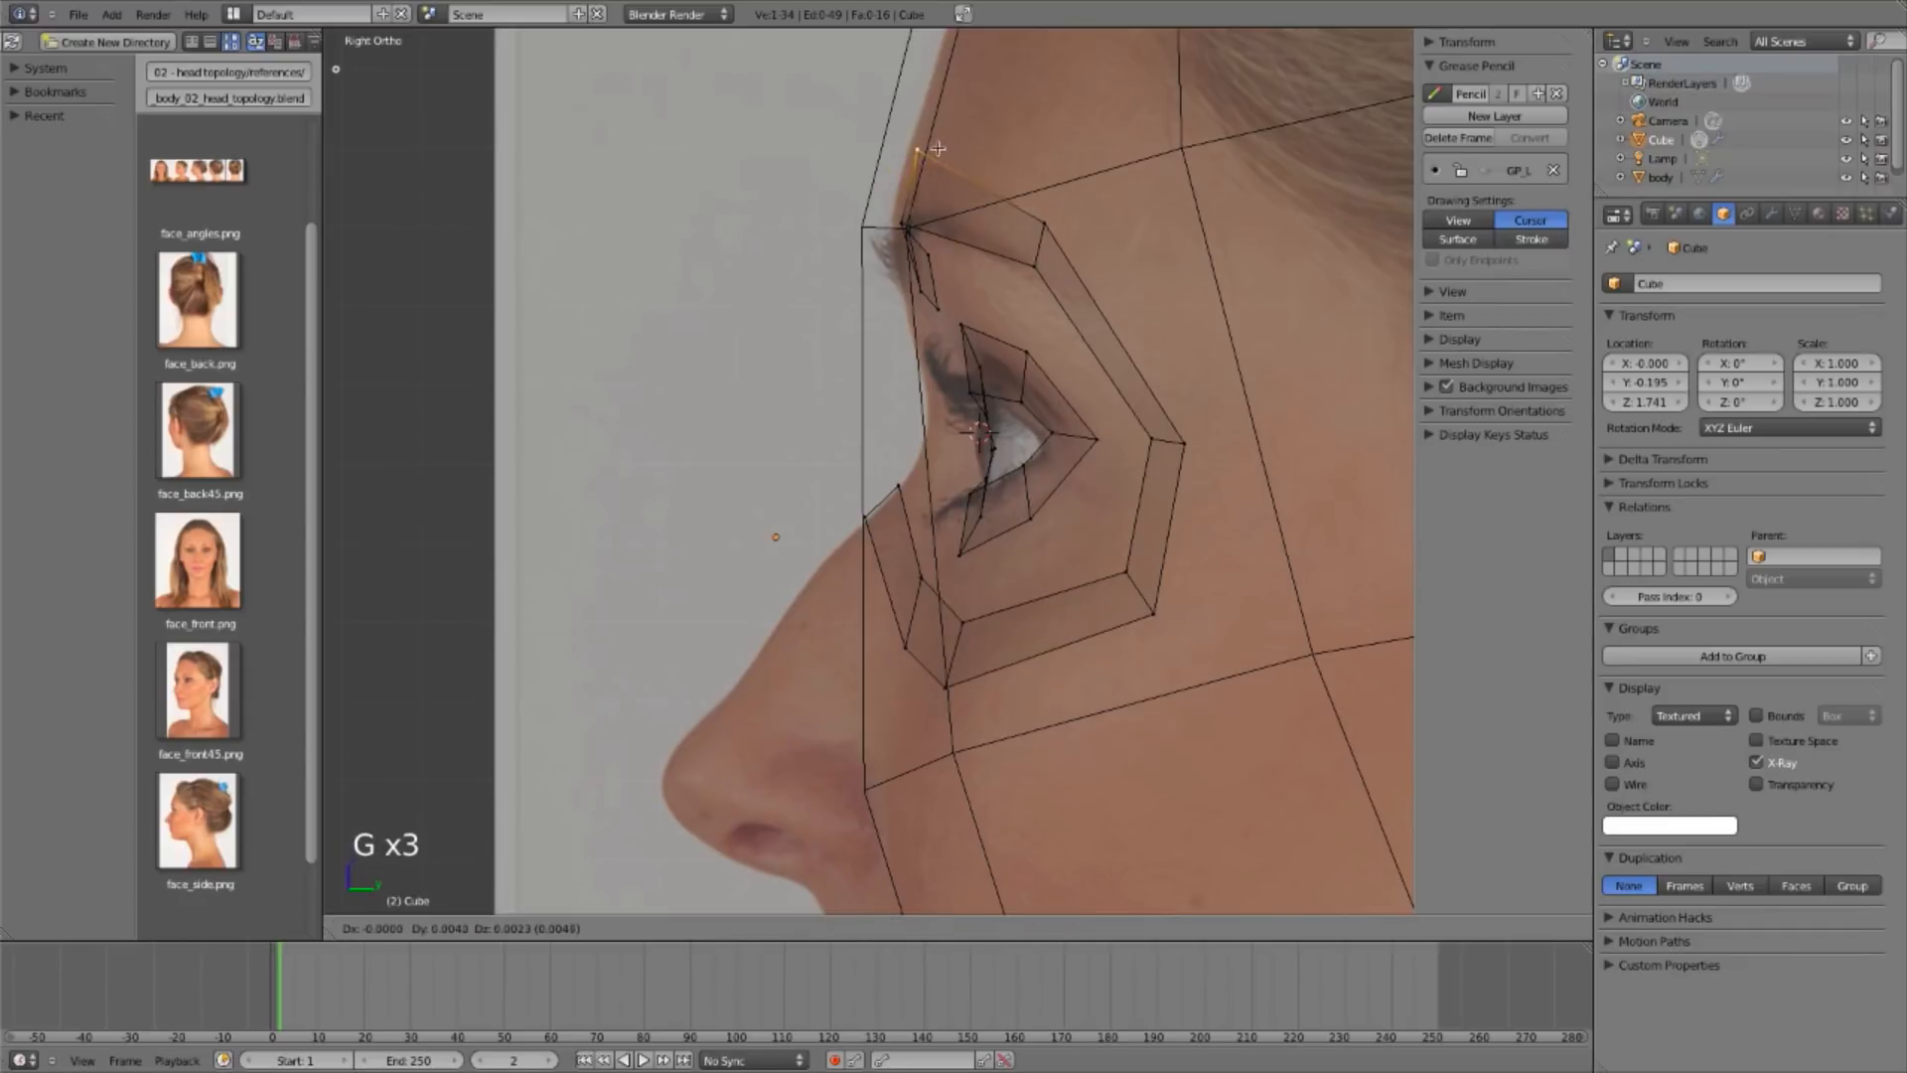
left_click(933, 150)
key("g")
left_click(880, 225)
Step: Pull the outer loop's rear brow vertex up and back, and its outermost vertex beside the eye toward the temple
key("a")
right_click(1047, 225)
key("g")
left_click(1035, 257)
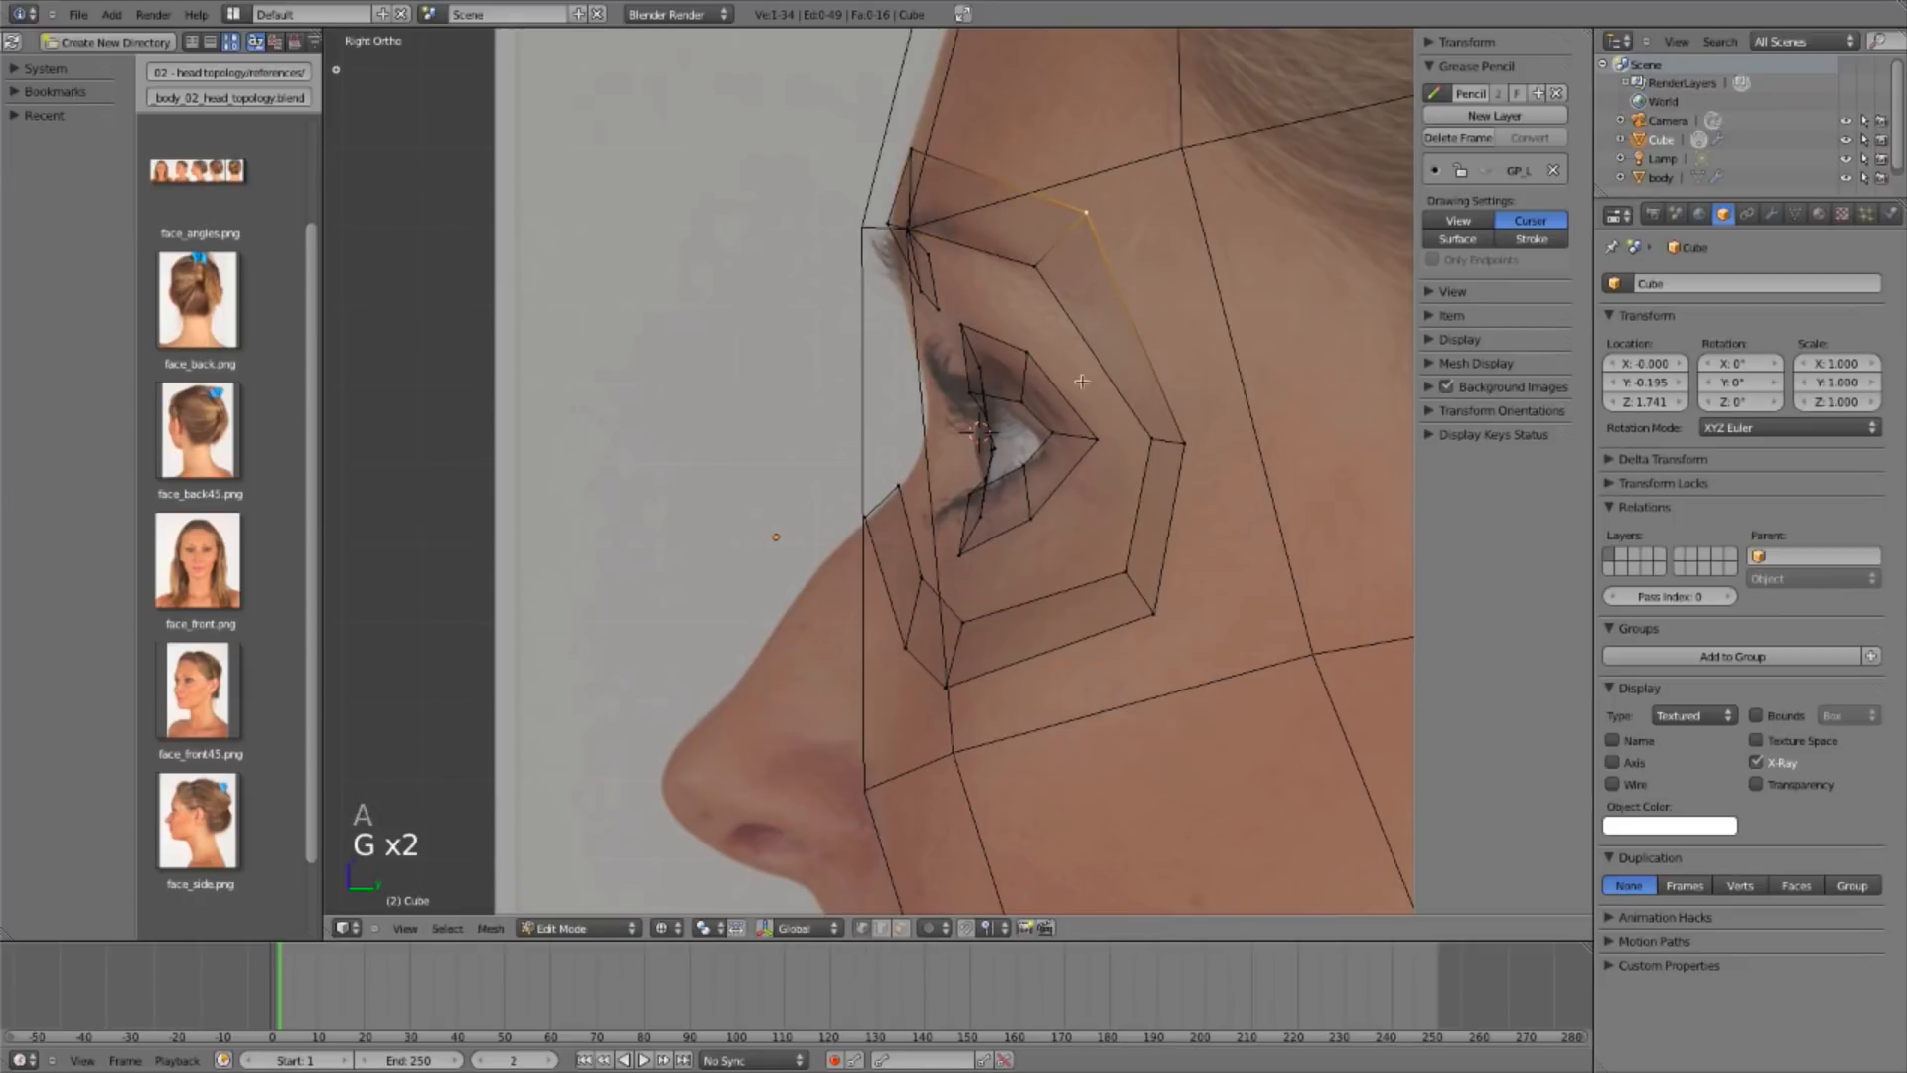
key("a")
right_click(1187, 444)
key("g")
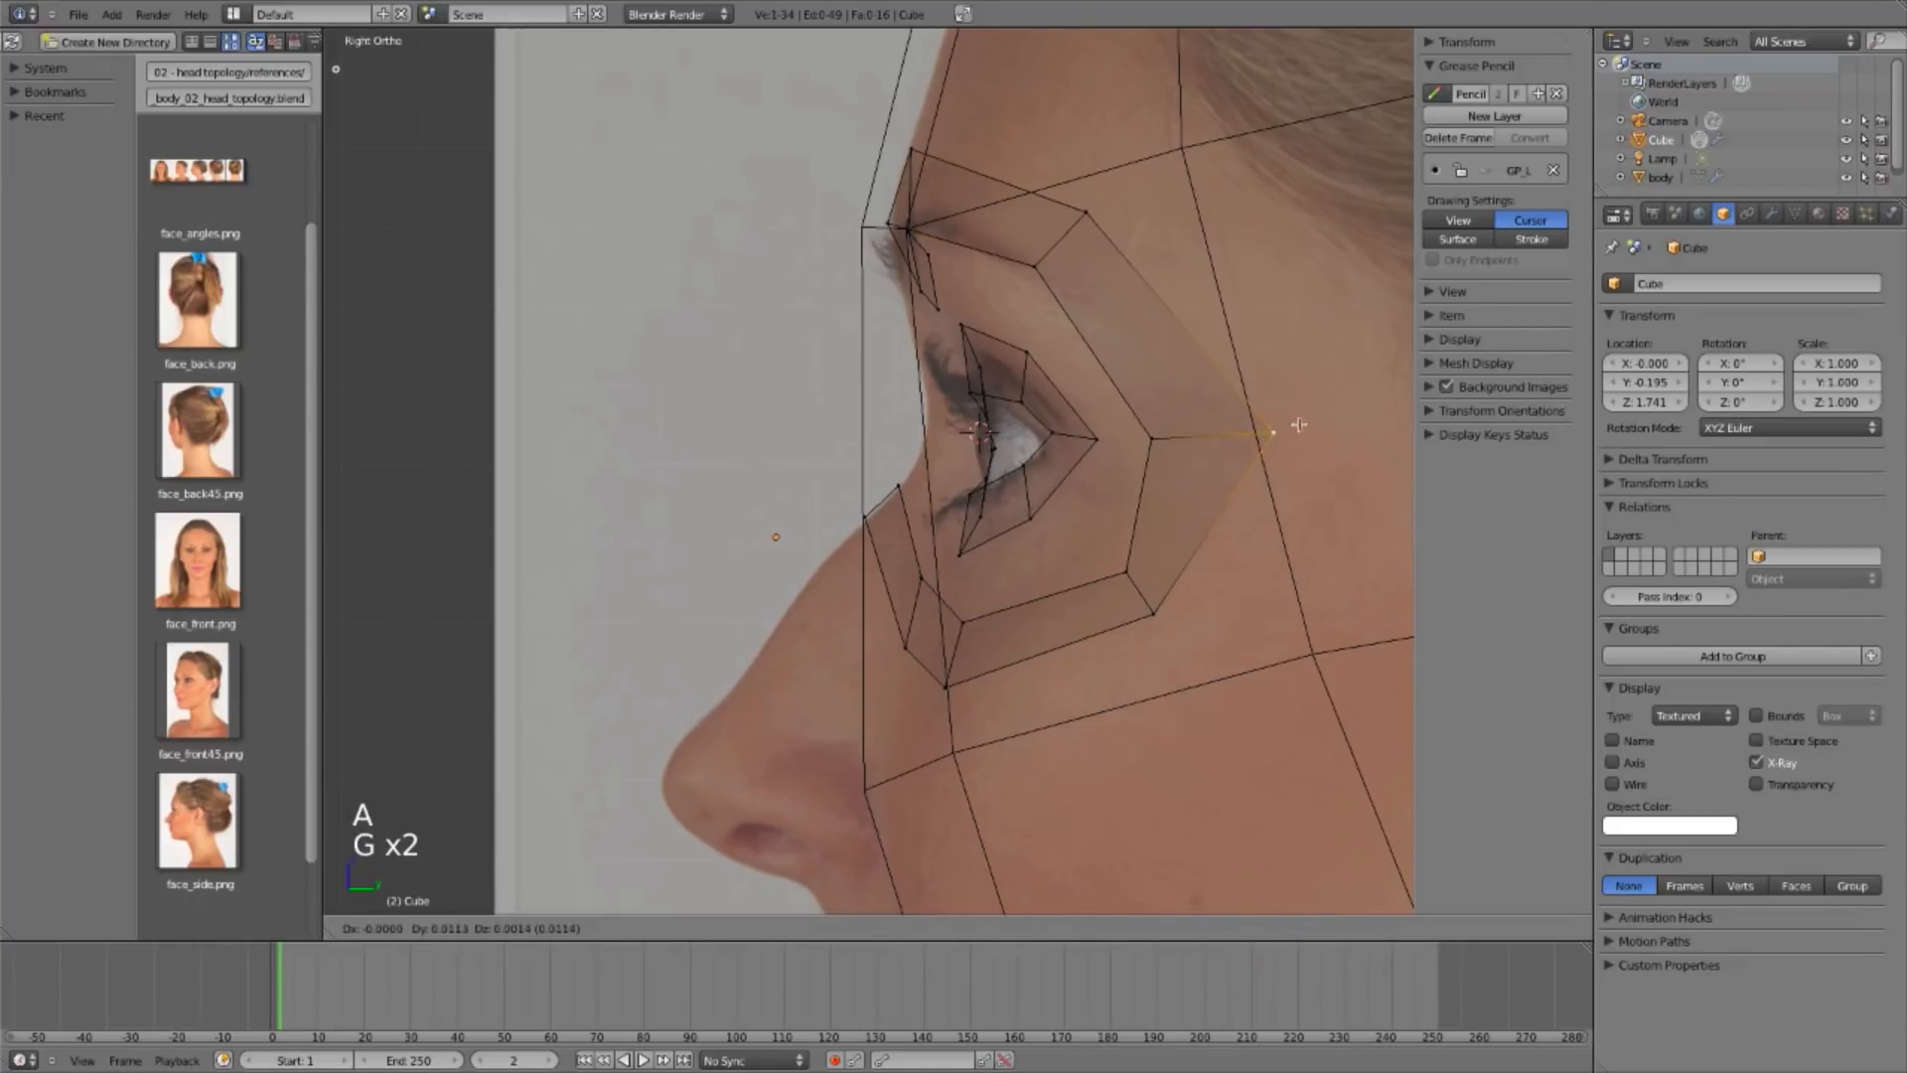
left_click(1288, 423)
Step: Adjust the lower outer vertices of the cheek loop and the inner eye loop to space the rings evenly
right_click(1154, 612)
key("g")
left_click(1176, 624)
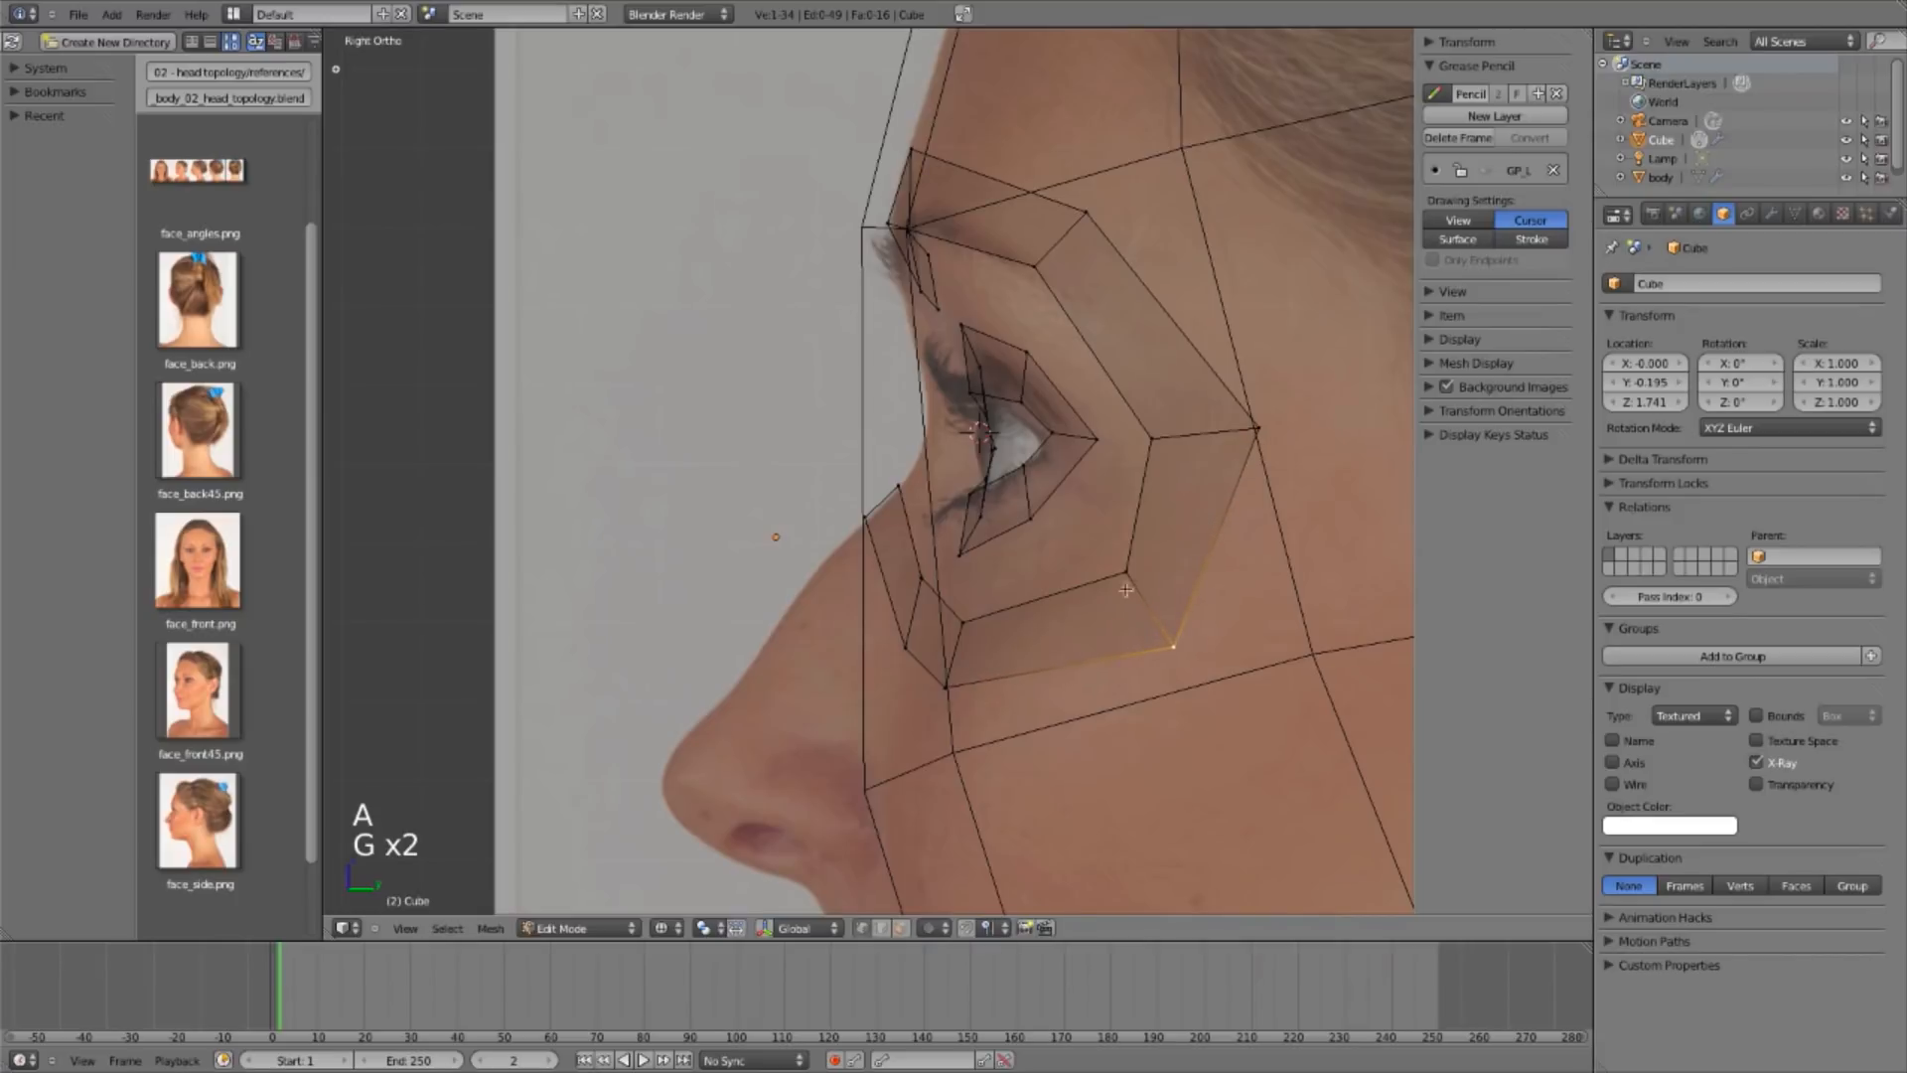
right_click(1110, 558)
key("a")
right_click(1027, 517)
key("g")
left_click(1046, 525)
Step: Move the lower pair of vertices between the eyebrows to the profile and scale them along Y in the side view
right_click(886, 219)
right_click(945, 315)
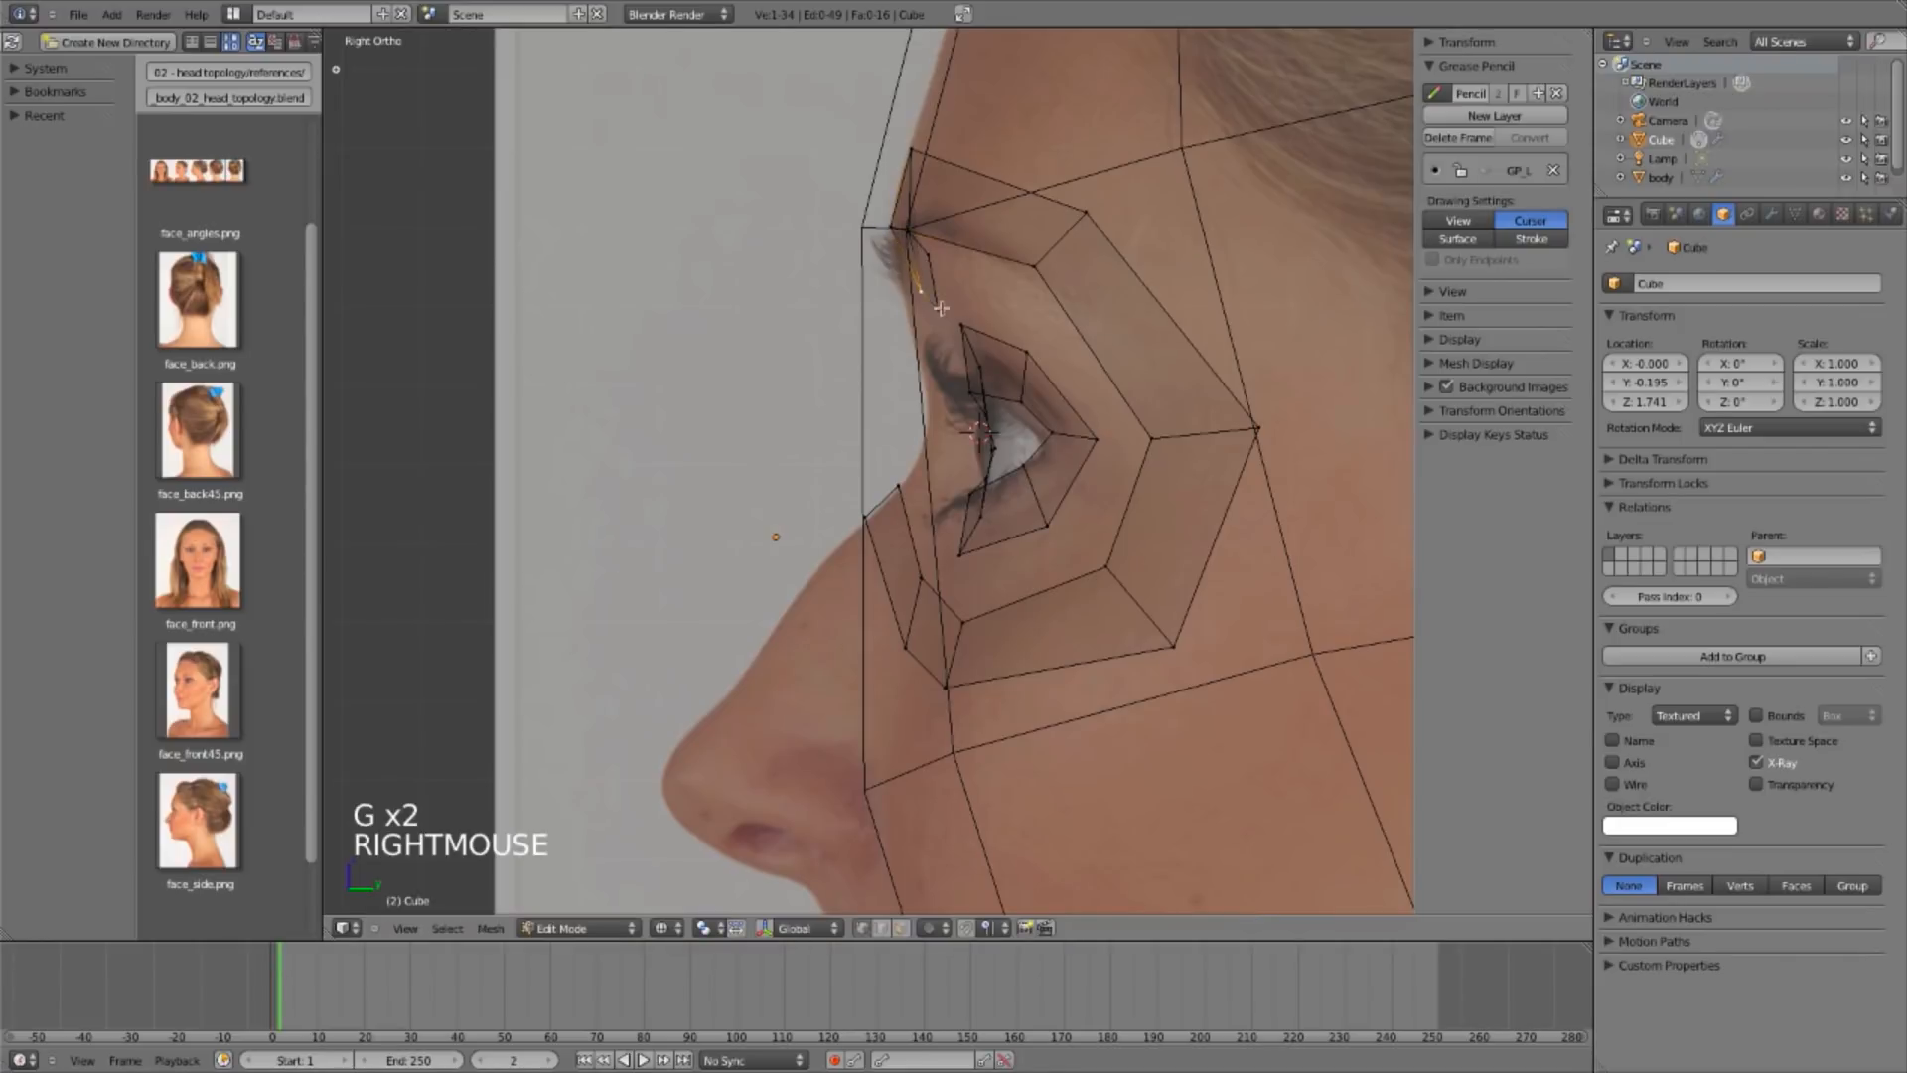
right_click(943, 317, "shift")
right_click(969, 334, "shift")
key("g")
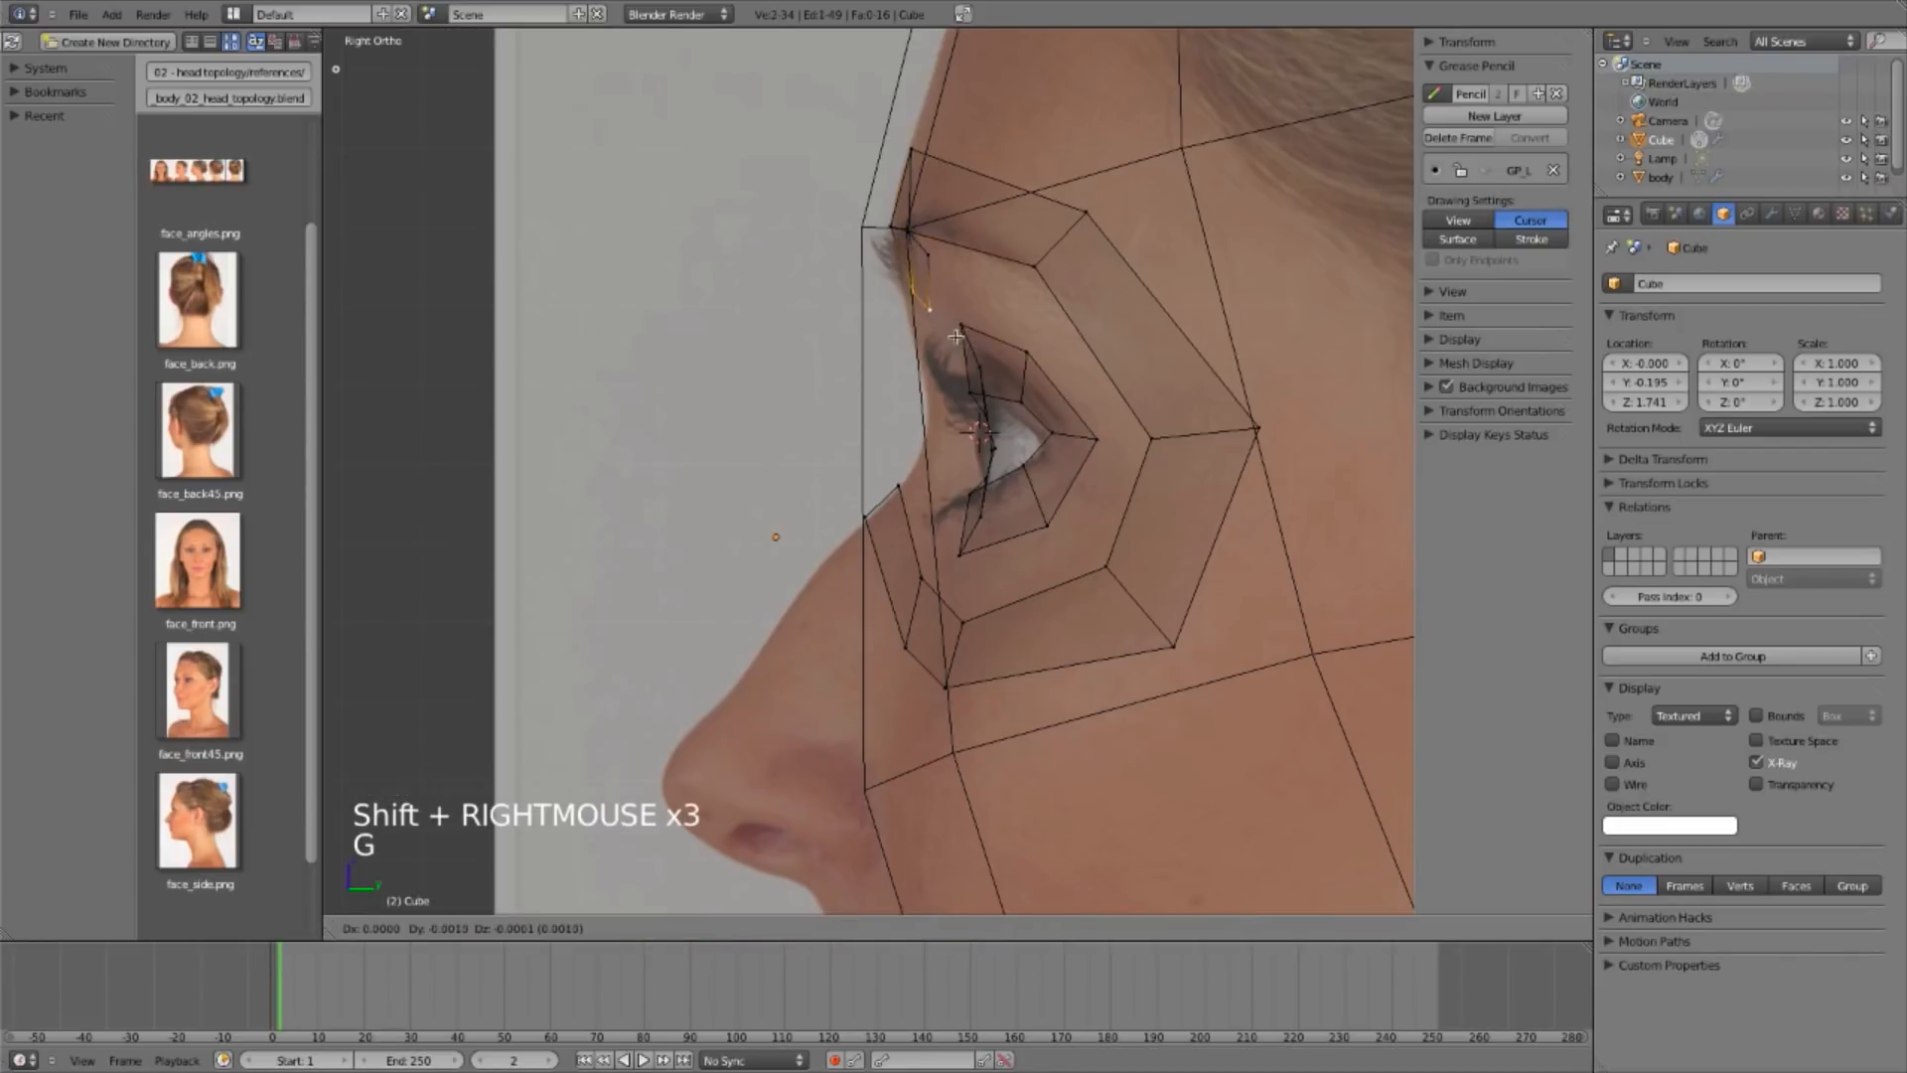
key("s")
key("y")
left_click(960, 338)
key("g")
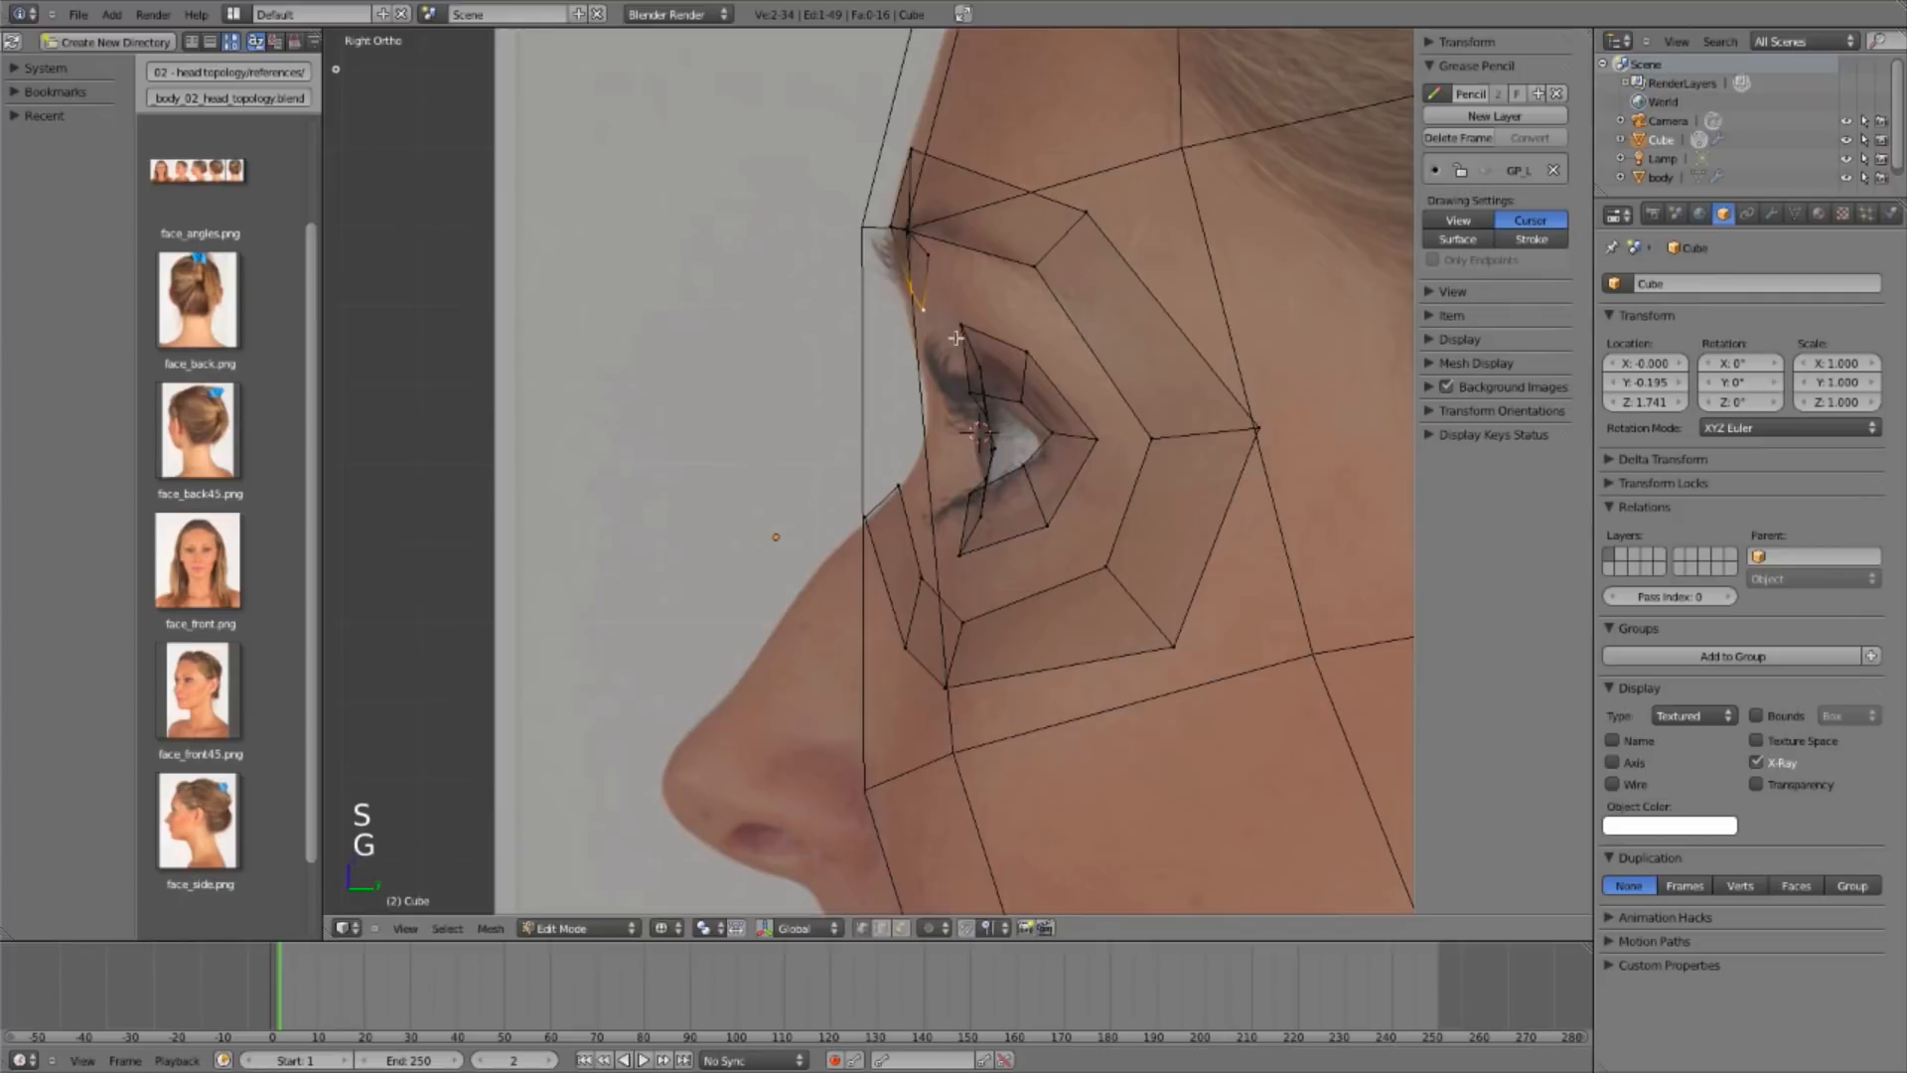
left_click(956, 330)
Step: Move the upper centerline brow vertex and its outer neighbor along the Y axis with the mesh shown solid
key("KP_1")
middle_click_drag(923, 322, 1013, 372, "shift")
key("z")
key("a")
right_click(601, 304)
middle_click_drag(954, 672, 840, 283)
key("g")
key("y")
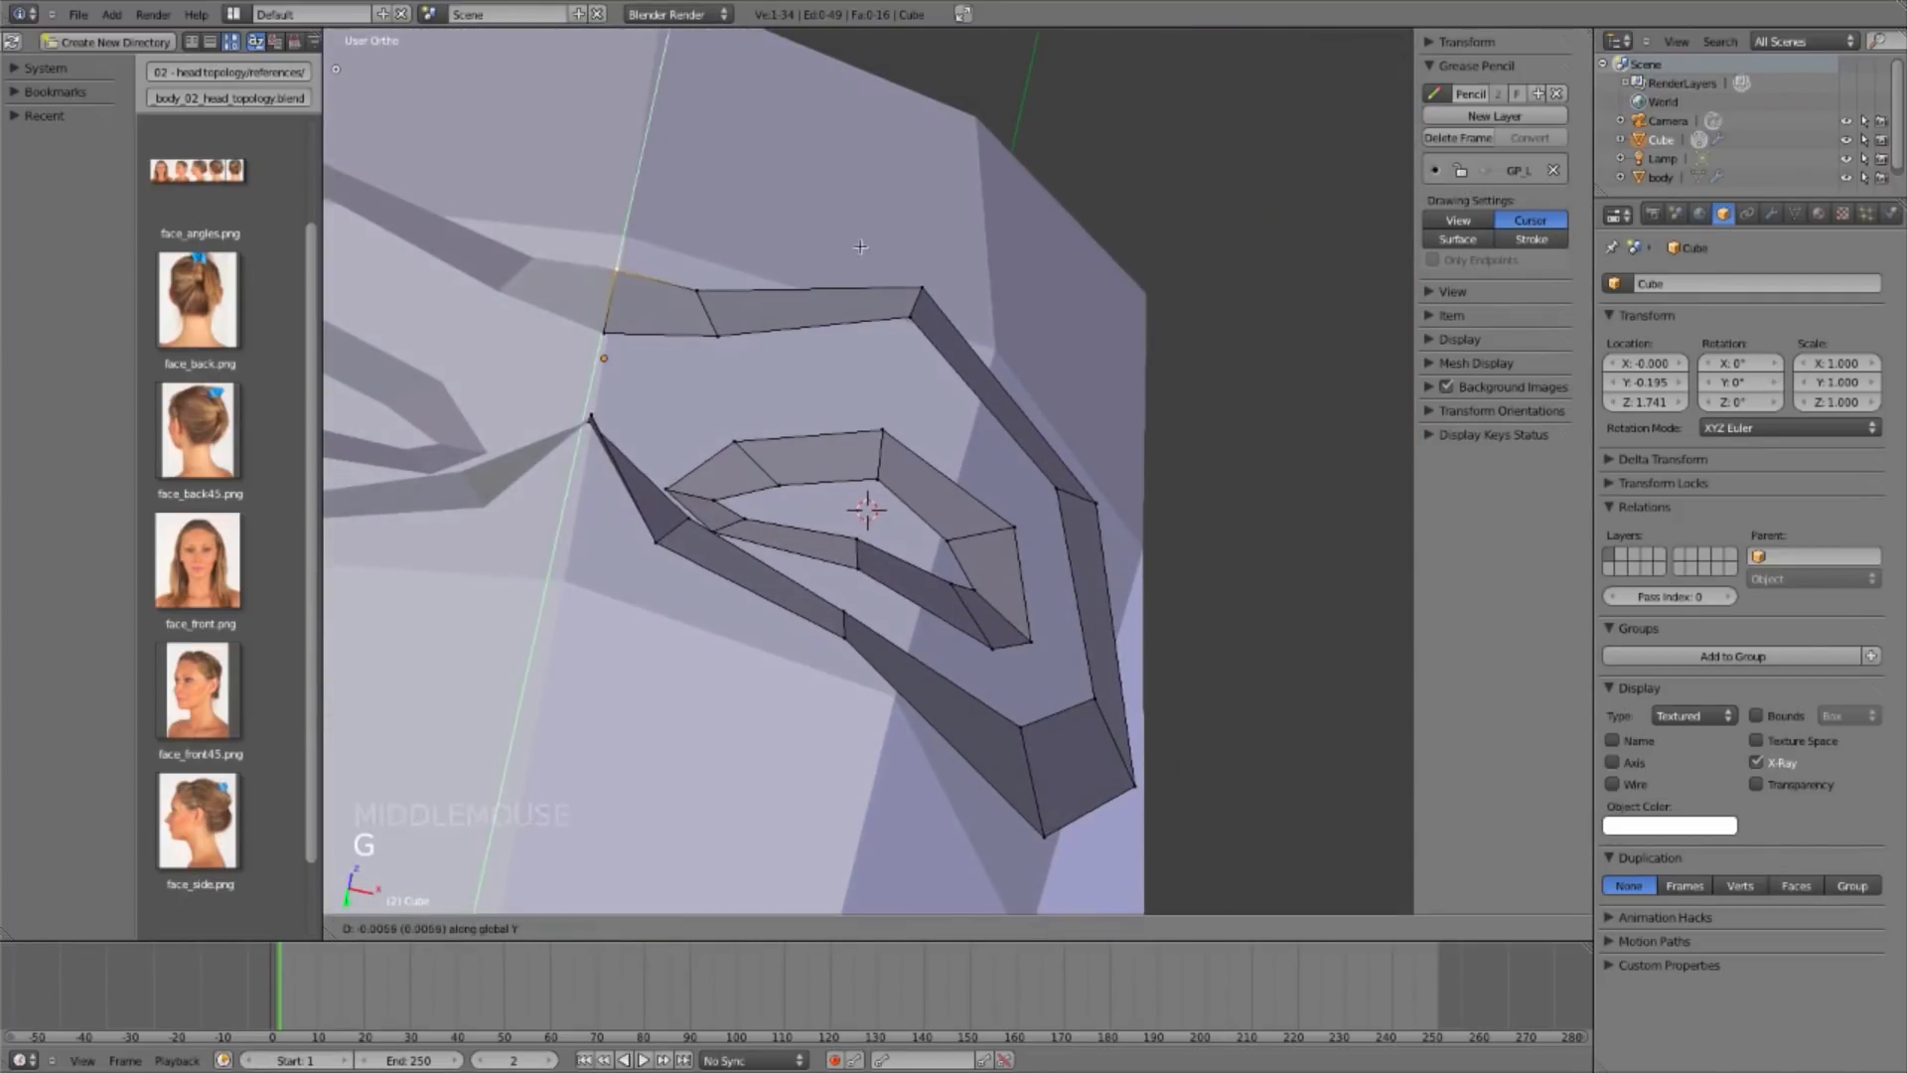
left_click(705, 295)
key("g")
key("y")
left_click(714, 251)
Step: Move the two lower vertices of the centerline brow face together along the Y axis
key("a")
right_click(719, 333)
right_click(606, 344, "shift")
key("g")
key("y")
left_click(607, 328)
Step: Fine-tune the upper centerline brow vertex and its neighbor individually along Y to smooth the brow surface
key("a")
right_click(614, 281)
key("g")
key("y")
left_click(616, 271)
key("a")
right_click(701, 273)
key("g")
key("y")
left_click(704, 271)
Step: Examine the adjusted eye loops in the side, angled and front views, in both solid and wireframe display
key("KP_3")
key("z")
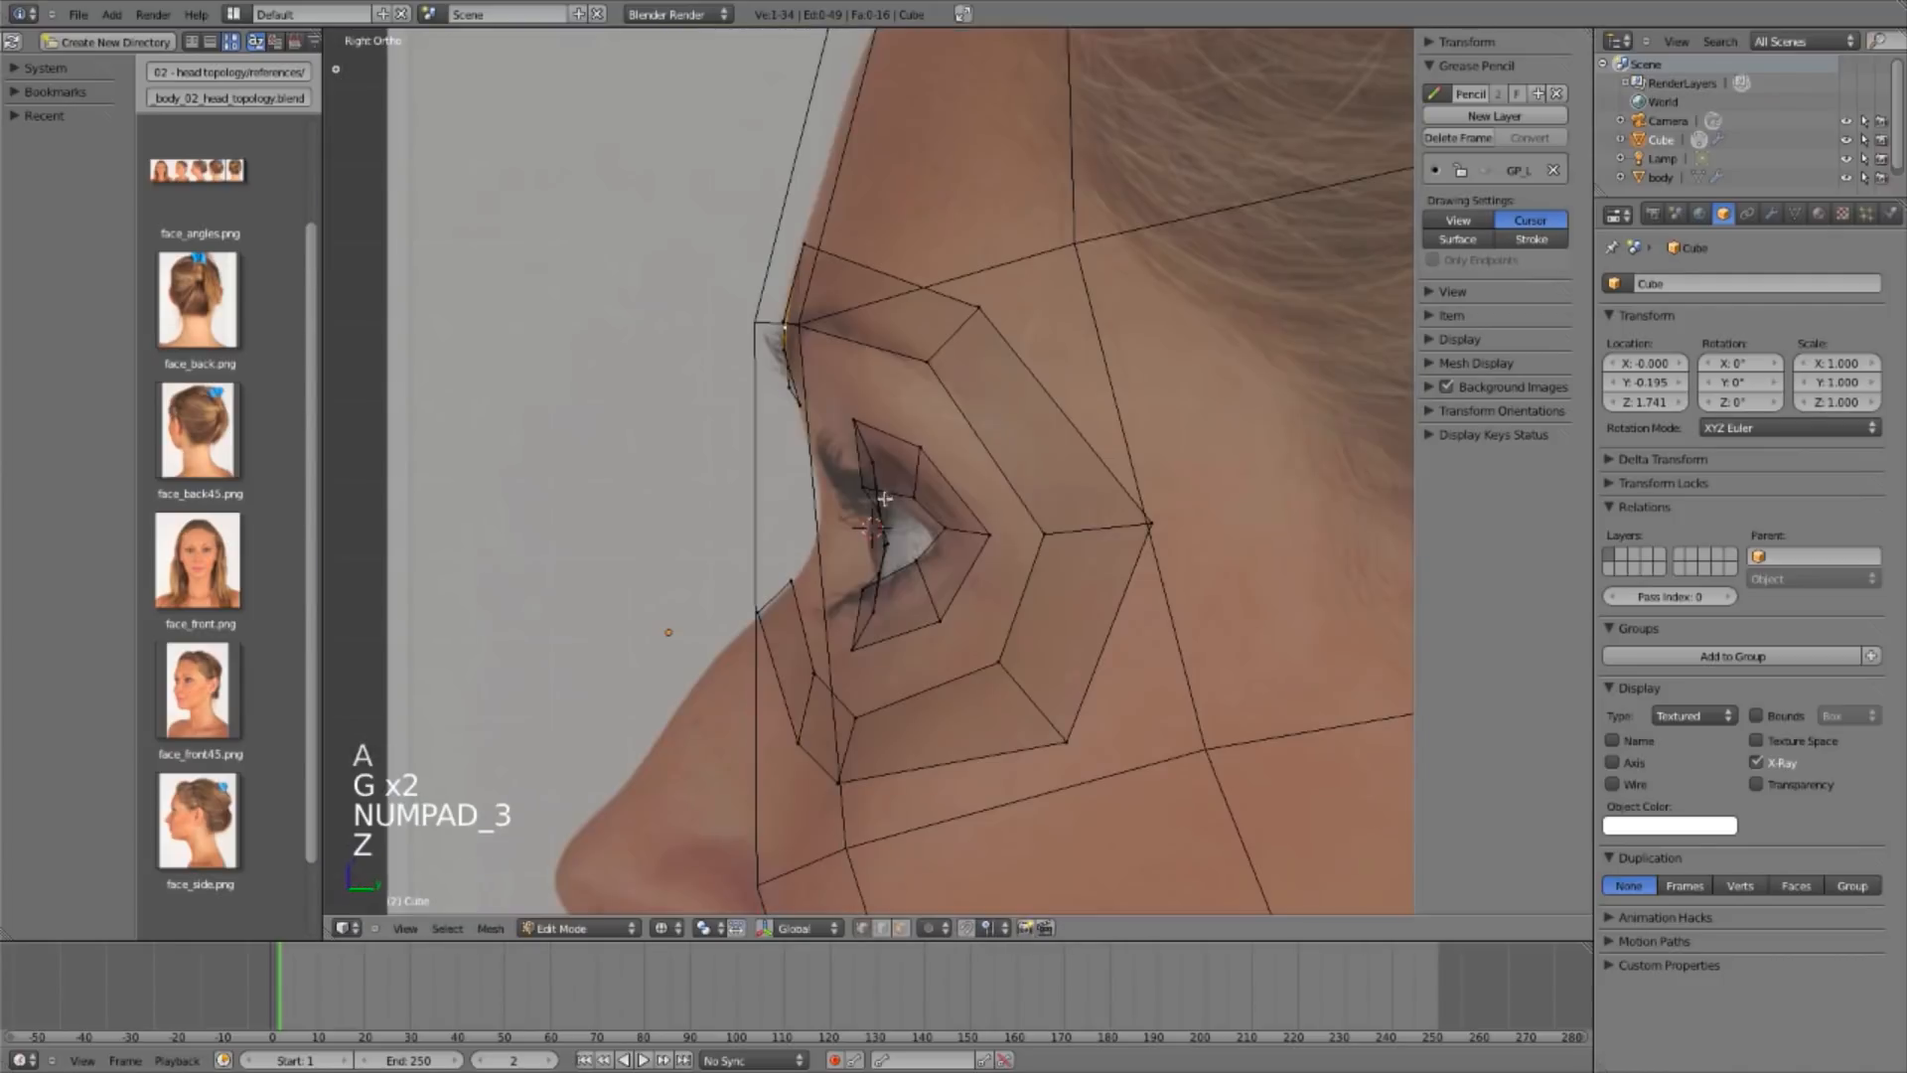
key("z")
key("a")
scroll(834, 445, "down", 2)
scroll(833, 445, "down", 3)
mouse_move(833, 445)
middle_mouse_down()
mouse_move(779, 596)
mouse_move(1085, 576)
mouse_move(974, 596)
middle_mouse_up()
scroll(779, 596, "down", 4)
key("KP_1")
scroll(893, 606, "up", 6)
key("z")
Step: Adjust the centerline vertex on the nose bridge in the front view
middle_click_drag(871, 658, 860, 573, "shift")
key("a")
key("a")
right_click(801, 396)
key("g")
key("g")
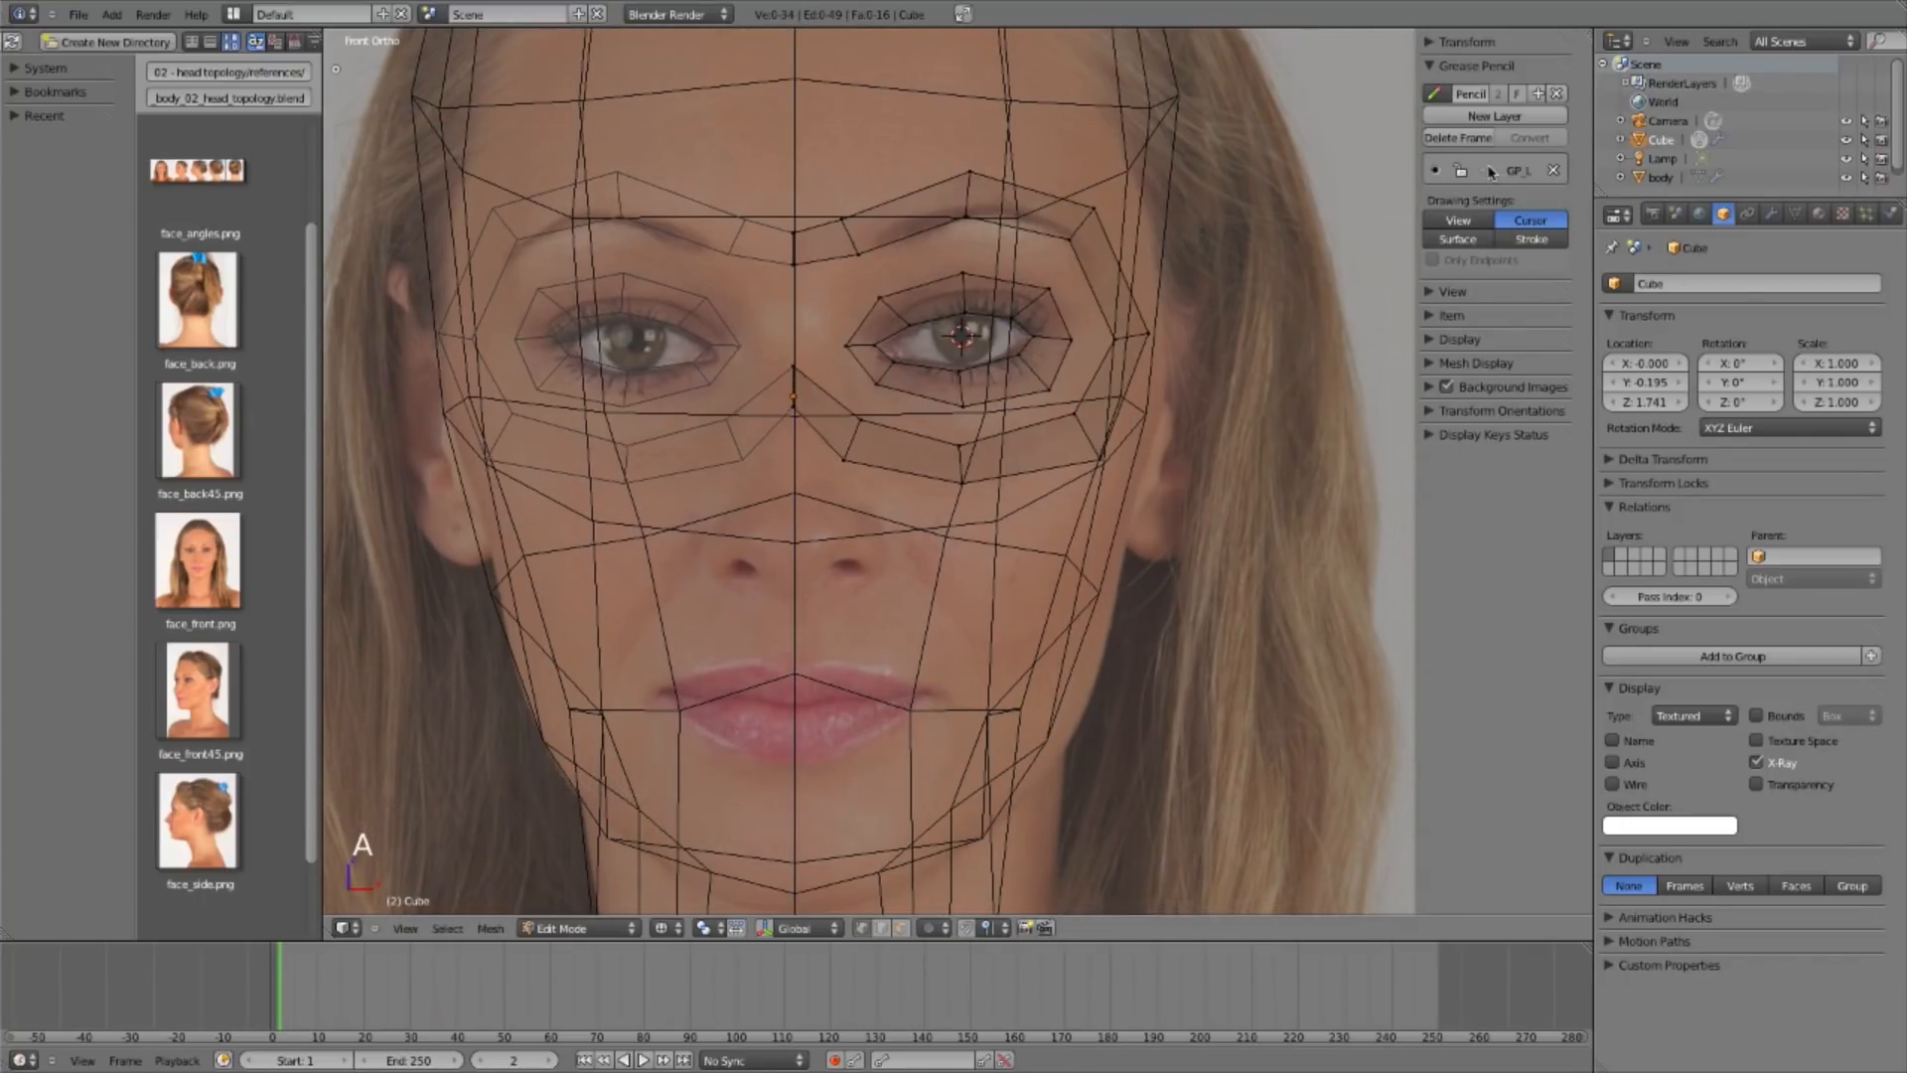
Step: Show the grease pencil layer to check the planned face loops over the front reference, and hide it again
left_click(1490, 171)
middle_click_drag(852, 459, 825, 432, "shift")
scroll(787, 207, "down", 3)
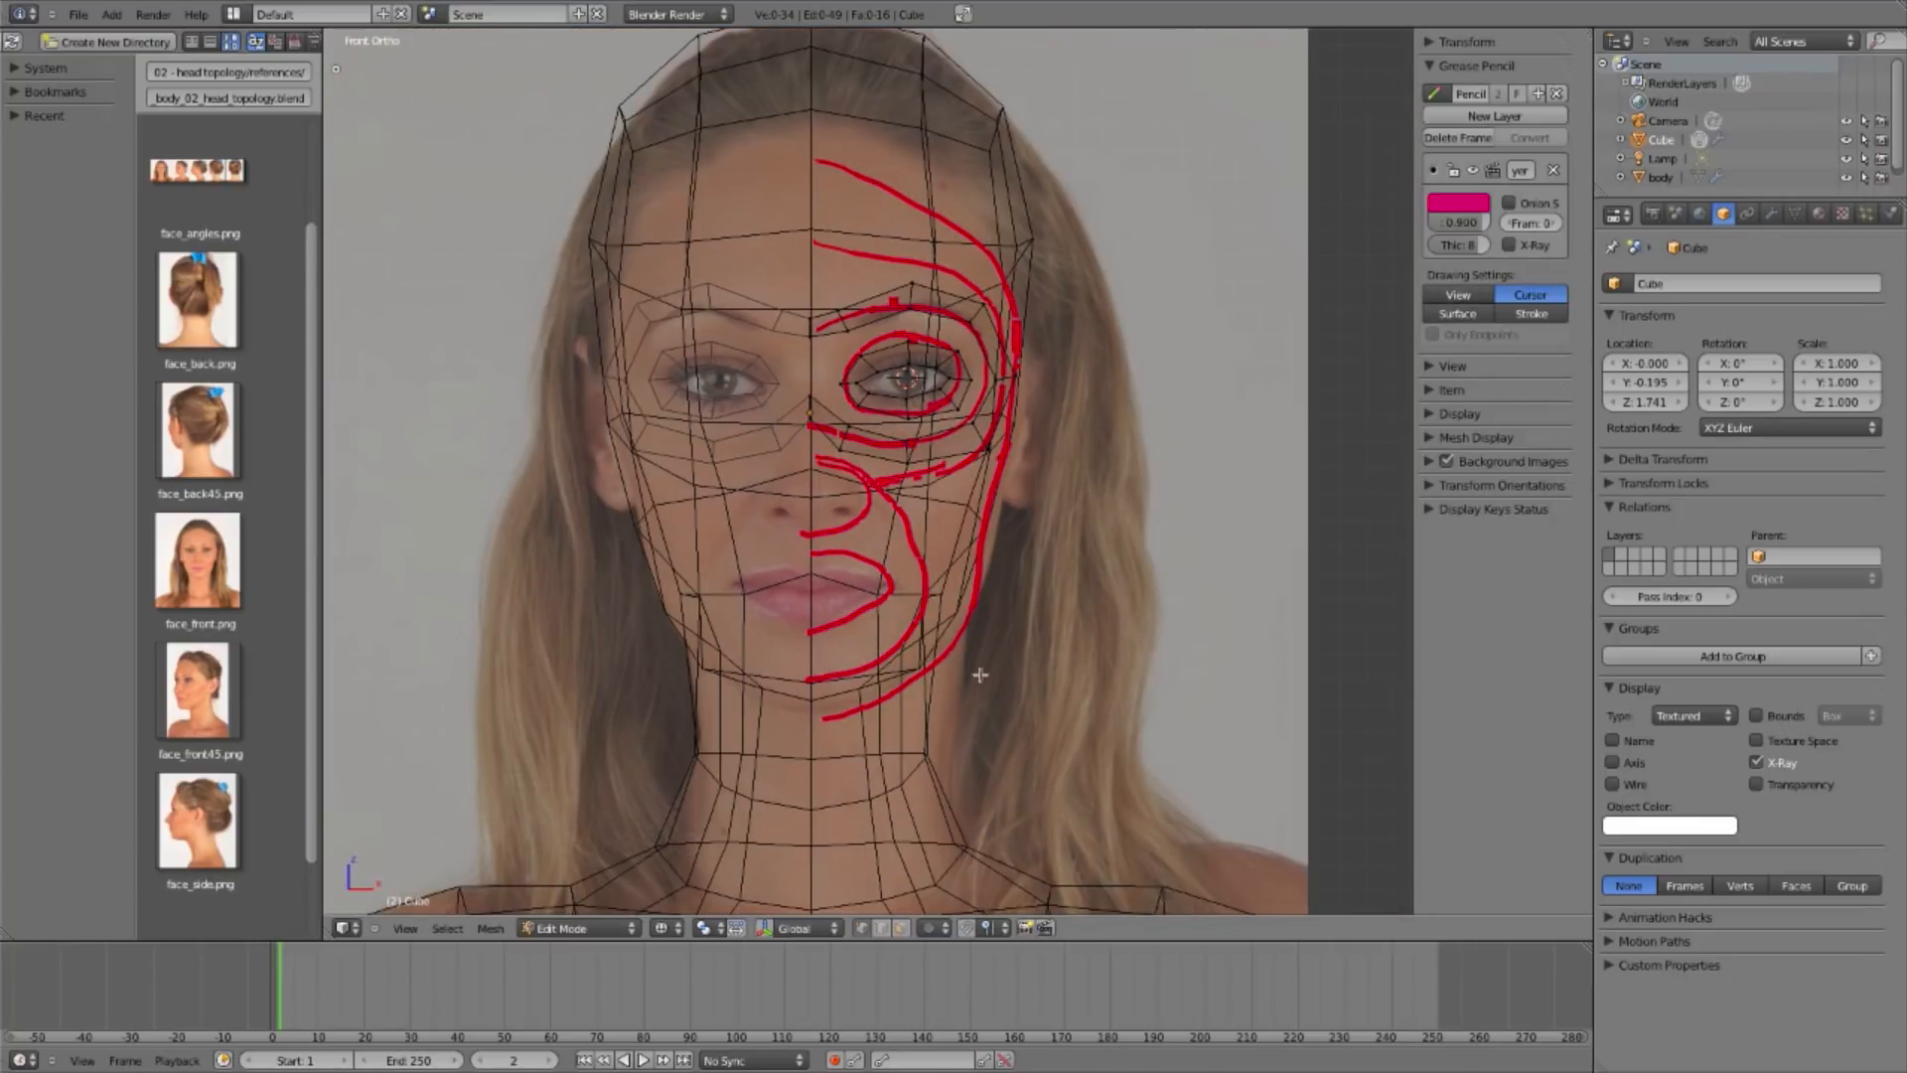
left_click(1475, 172)
Step: Duplicate the centerline face between the eyebrows and place the copy on the upper forehead
scroll(1068, 316, "up", 1)
right_click(799, 288)
right_click(828, 285, "shift")
right_click(827, 285, "shift")
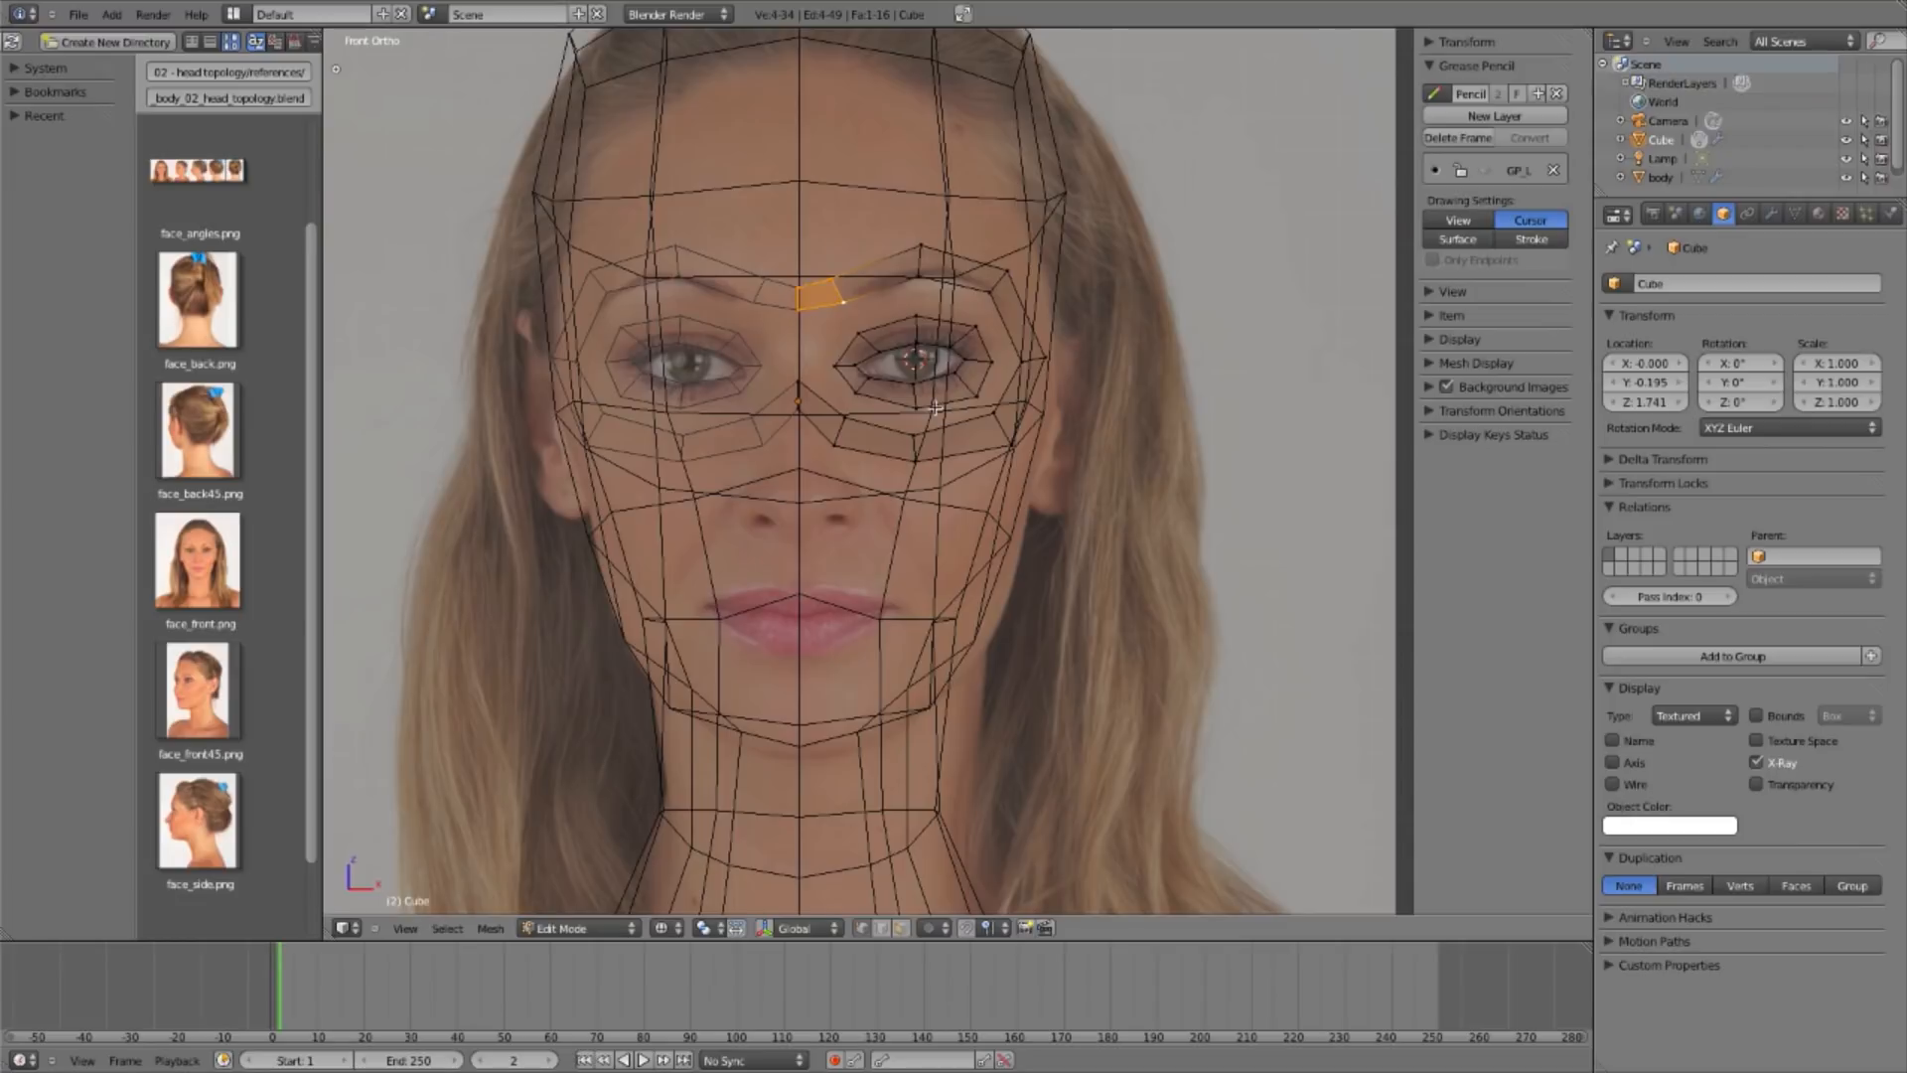
key("shift+d")
left_click(952, 224)
Step: Rotate and reposition the duplicated forehead face at the centerline, and move its upper edge near the hairline
key("a")
key("b")
left_click_drag(813, 40, 938, 132)
key("r")
left_click(936, 218)
key("g")
left_click(941, 235)
key("a")
right_click(824, 100, "alt")
key("g")
left_click(854, 119)
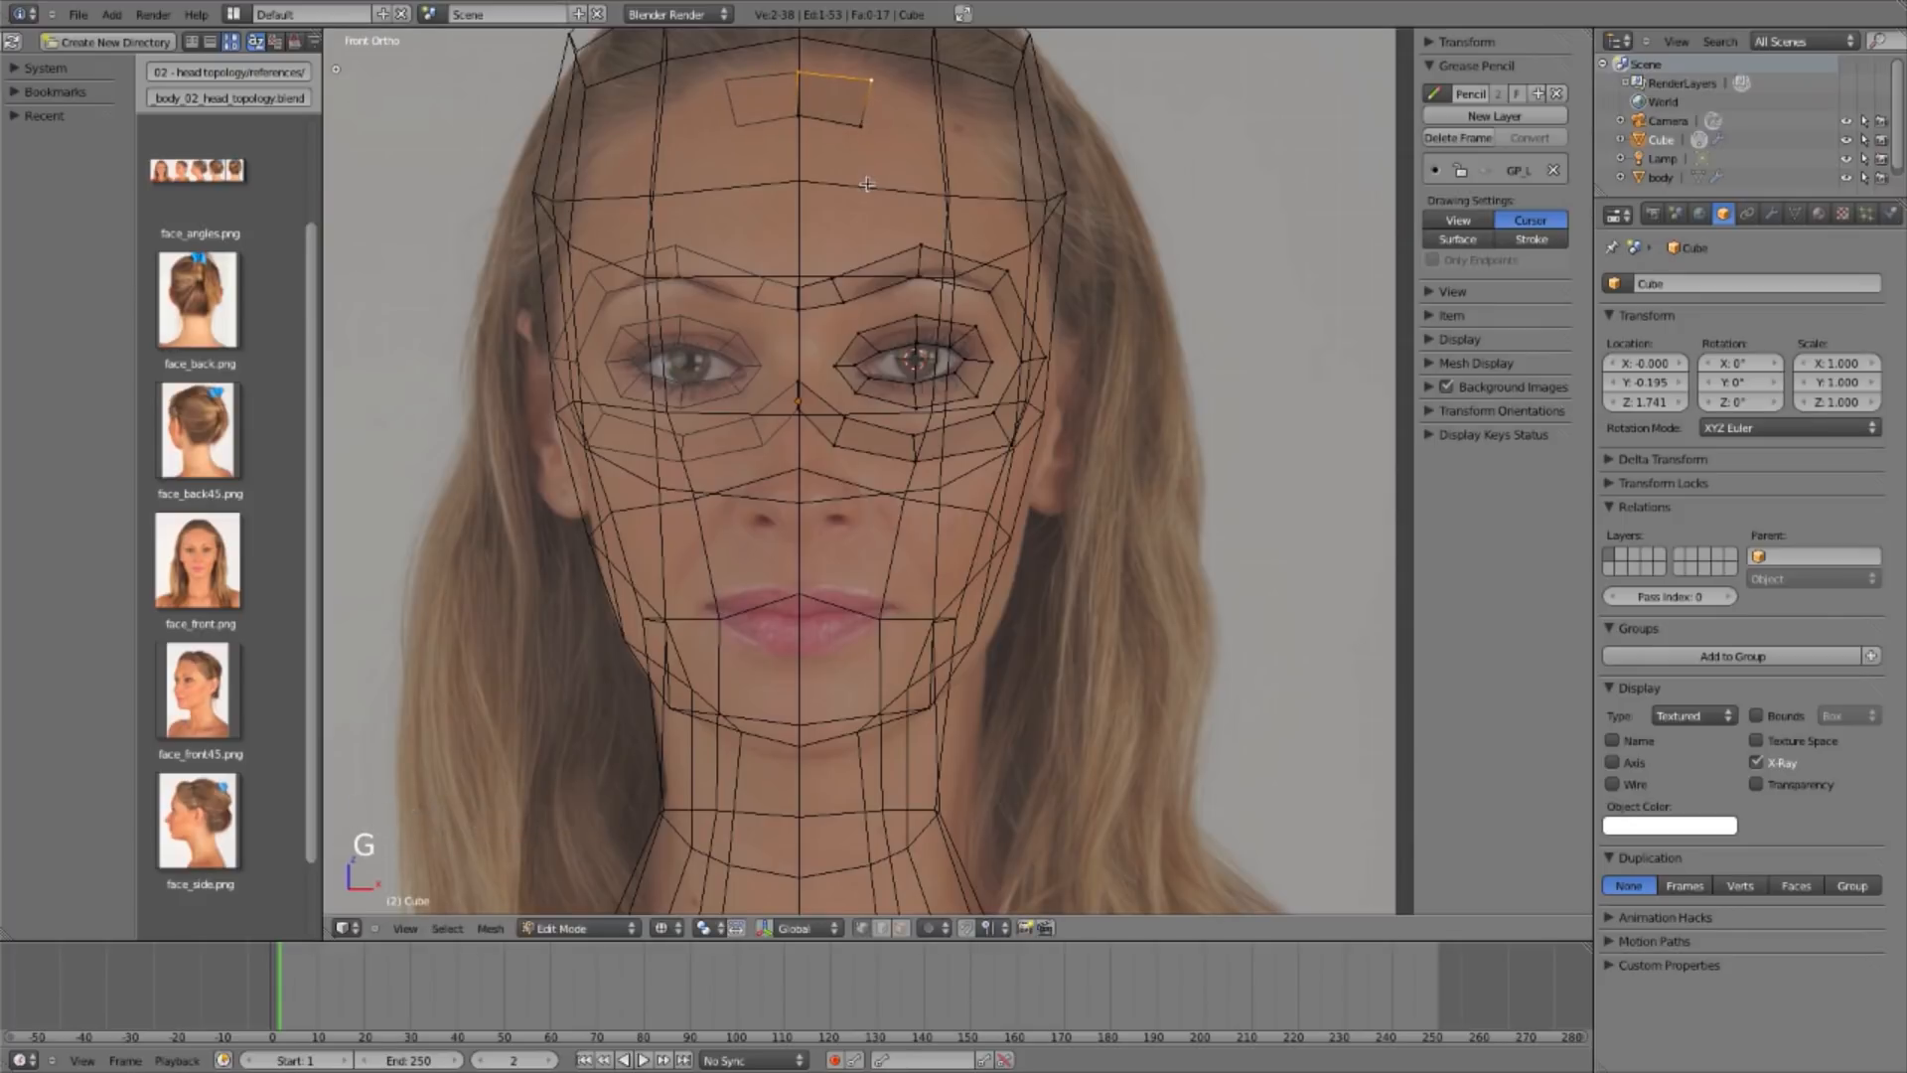
Step: Move the whole duplicated face back onto the forehead profile in the side view
key("KP_3")
middle_click_drag(879, 60, 861, 122, "shift")
key("a")
key("b")
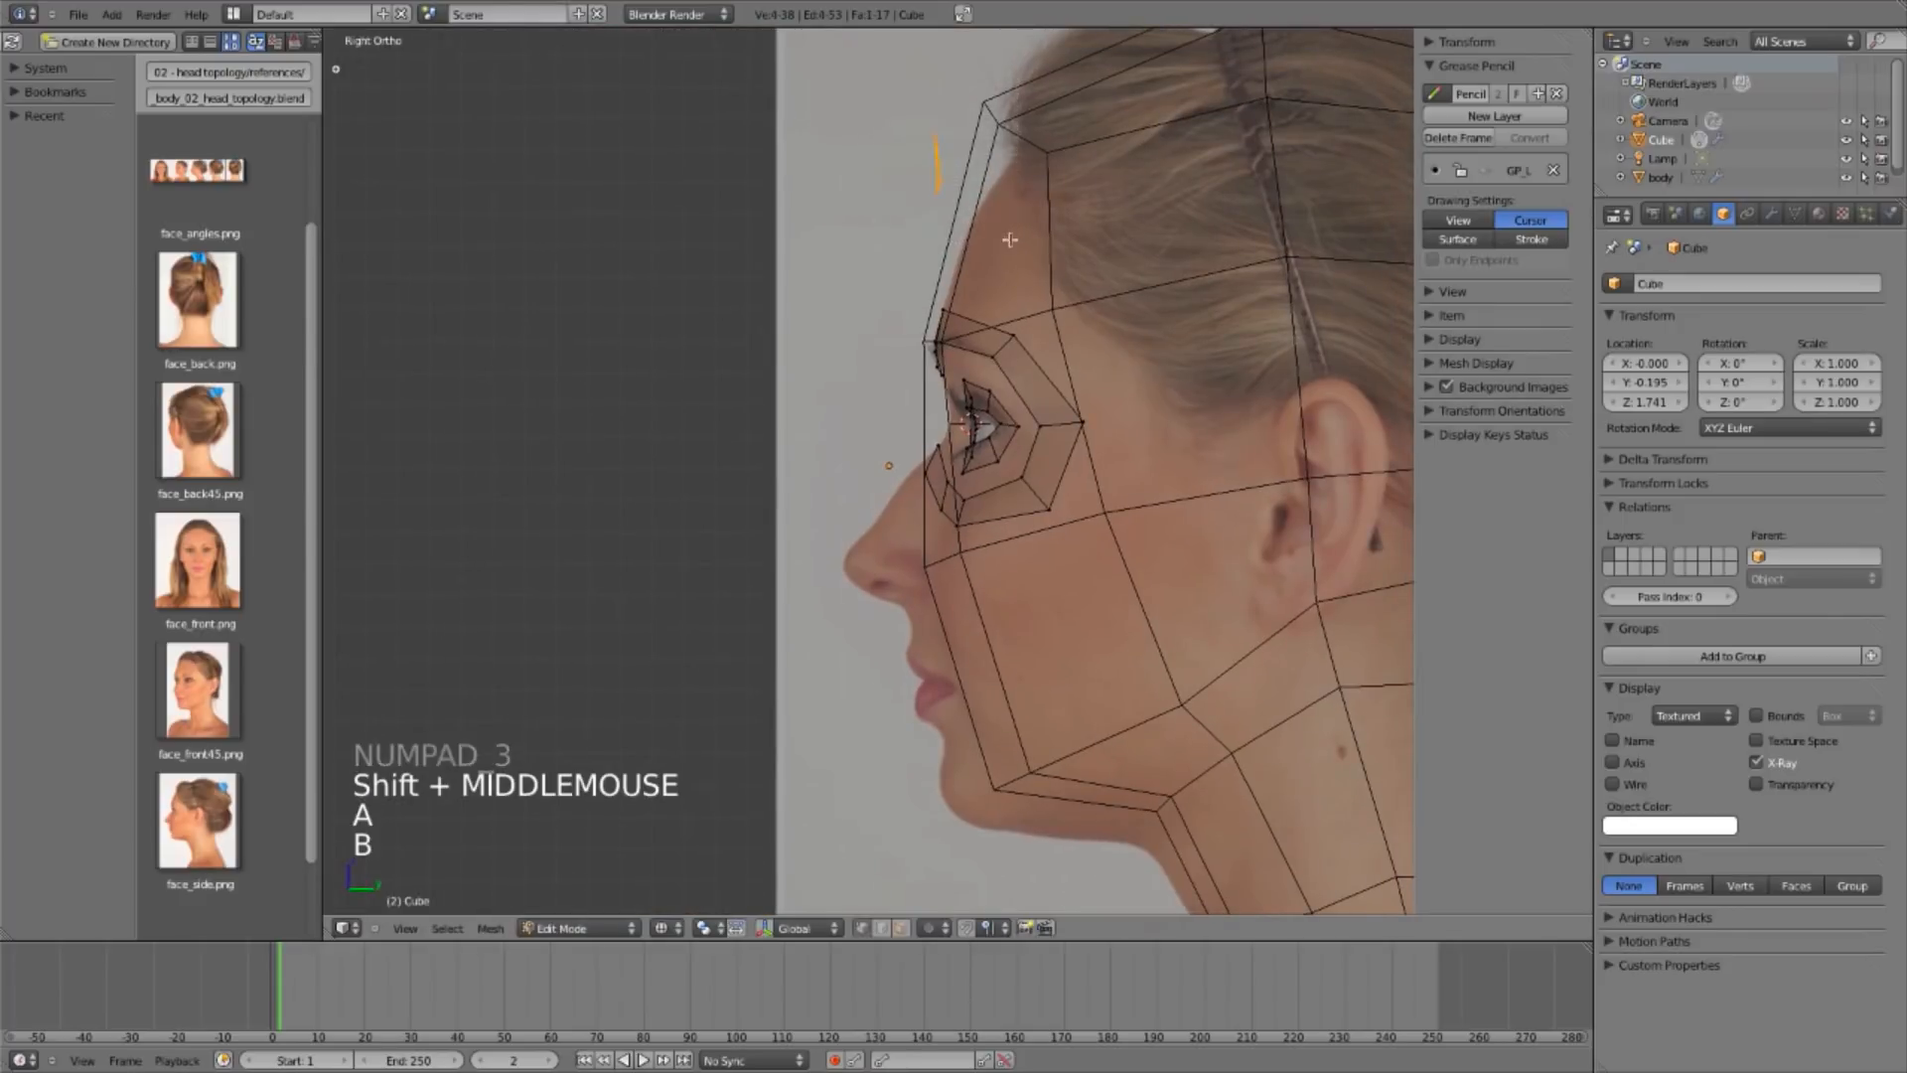
key("g")
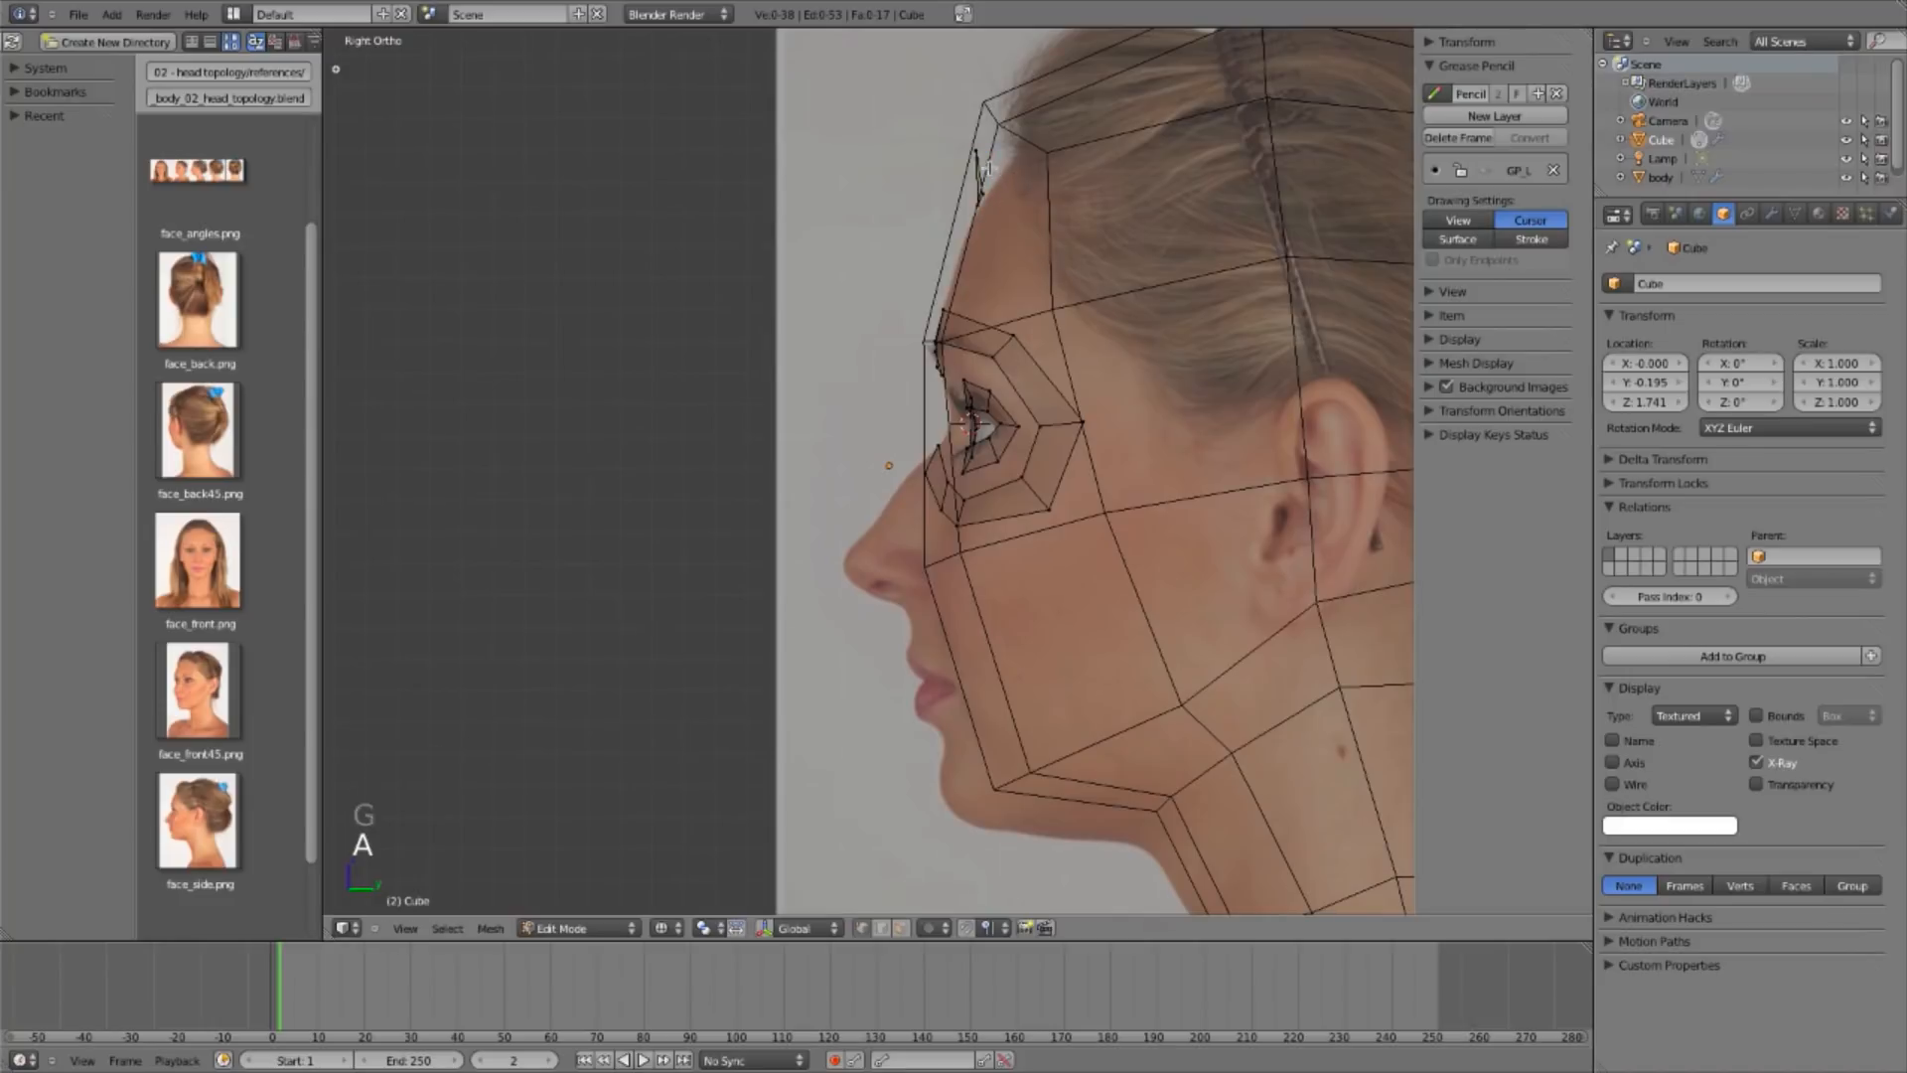
Step: Rotate the forehead face's outer edge and move it back to follow the curve of the head
middle_click_drag(968, 176, 1022, 211)
left_click(971, 191, "alt")
key("KP_3")
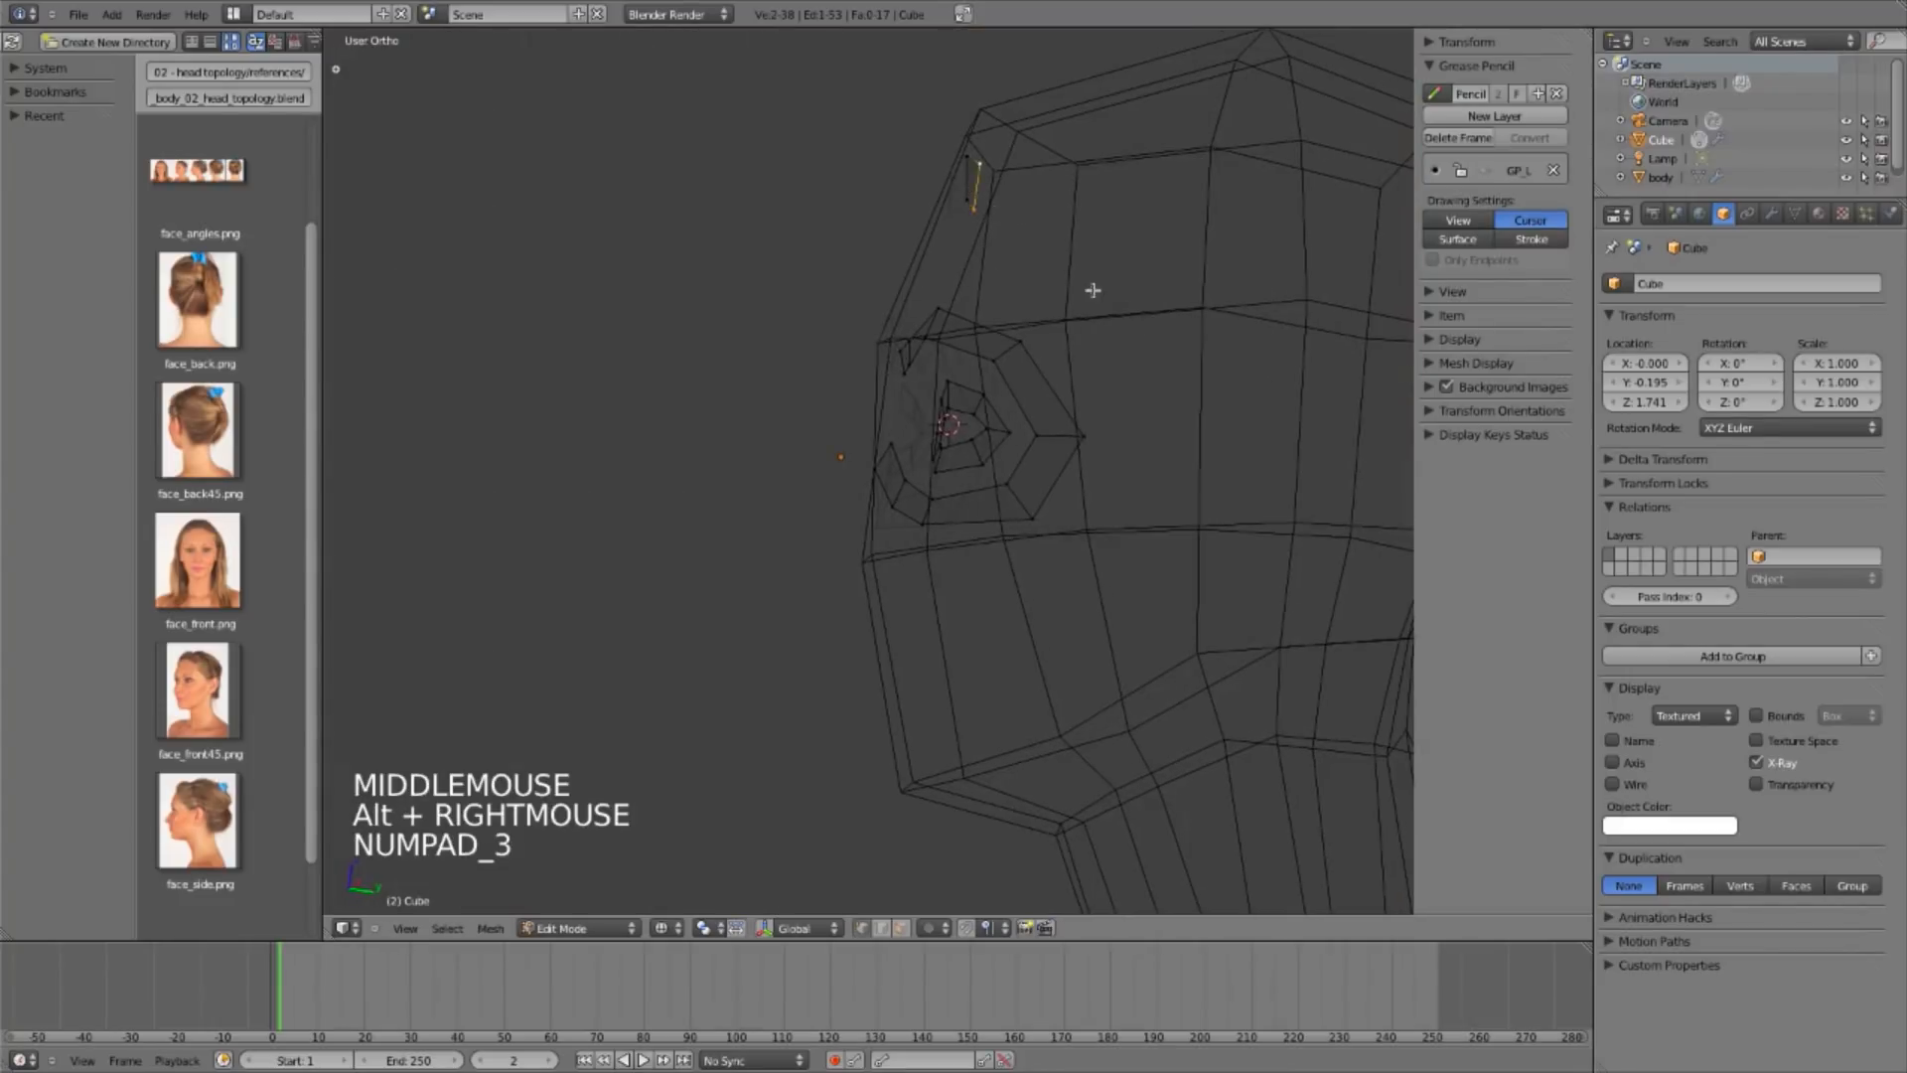
key("g")
key("r")
left_click(975, 335)
key("g")
left_click(945, 187)
key("a")
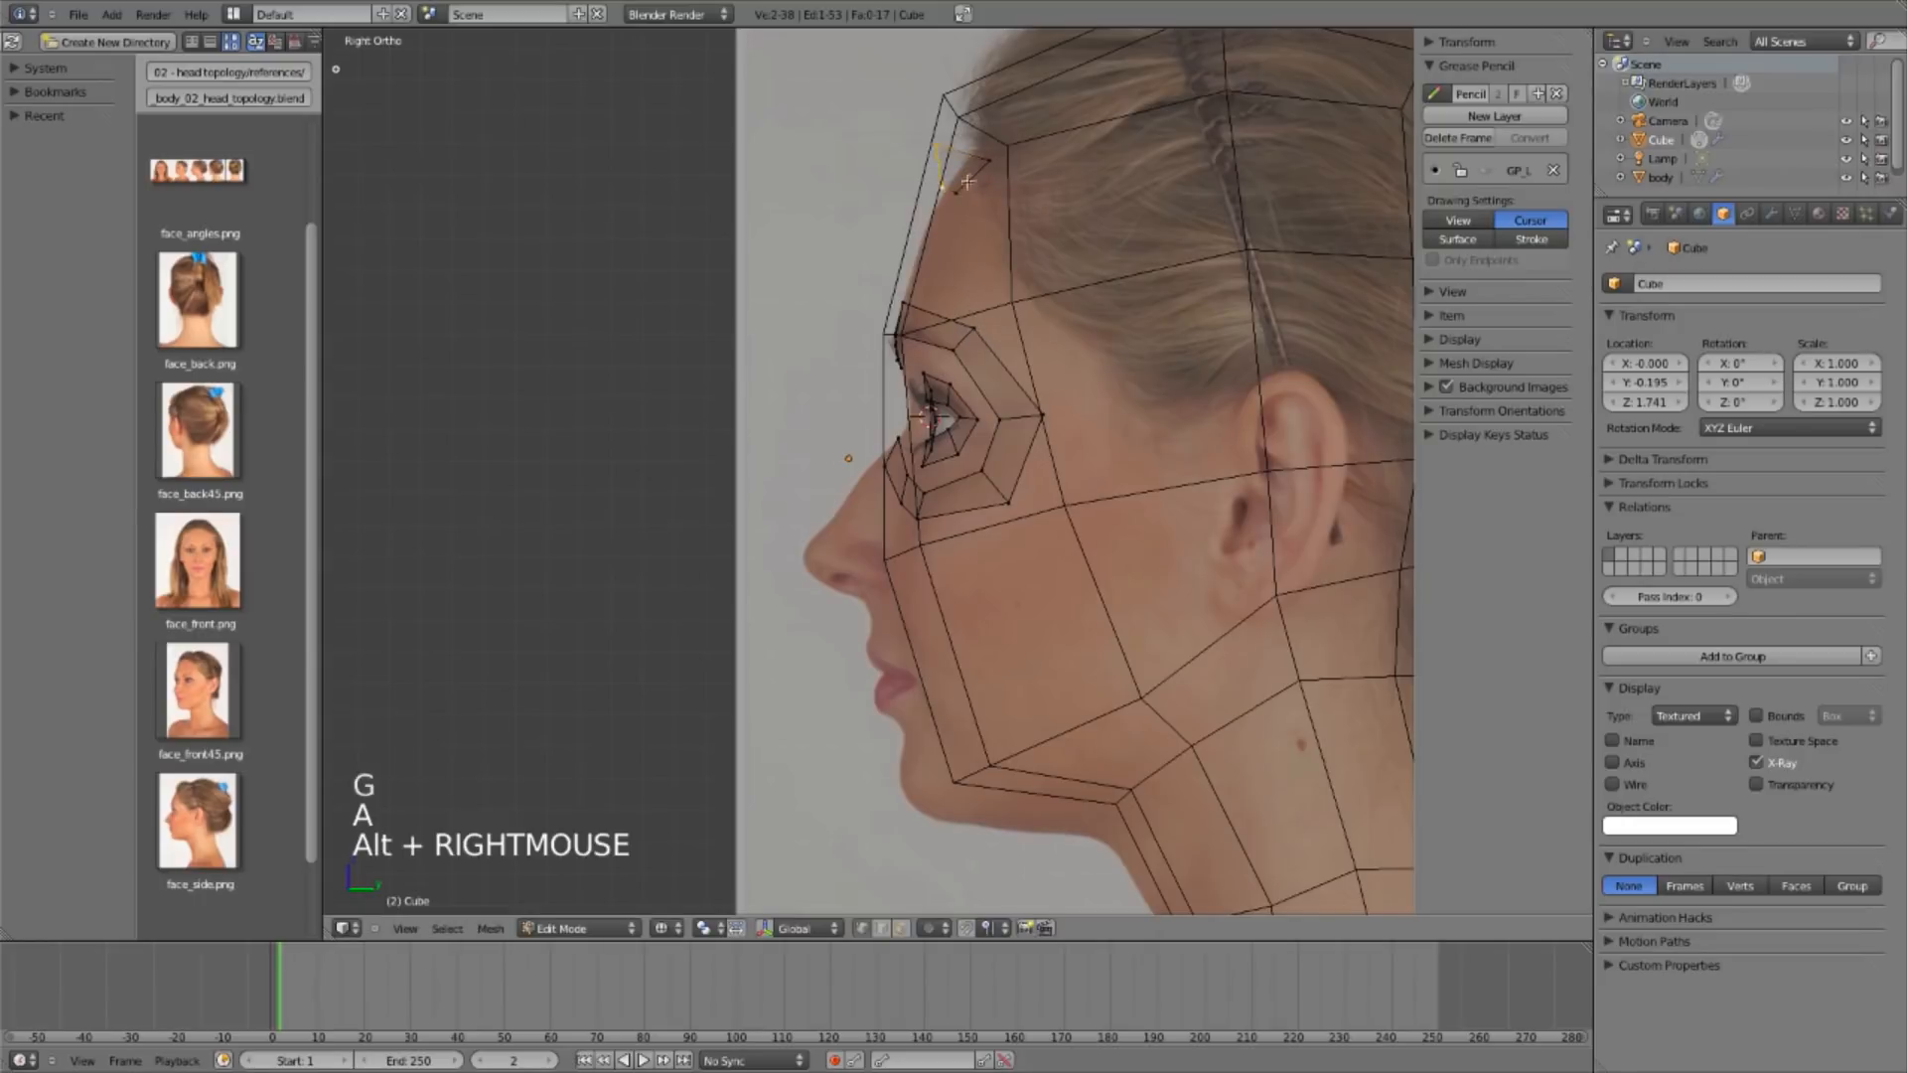
Step: Rotate and move the forehead face's centerline edge to match the profile, and shift its outer edge slightly back
right_click(936, 166, "alt")
key("r")
left_click(1072, 261)
key("g")
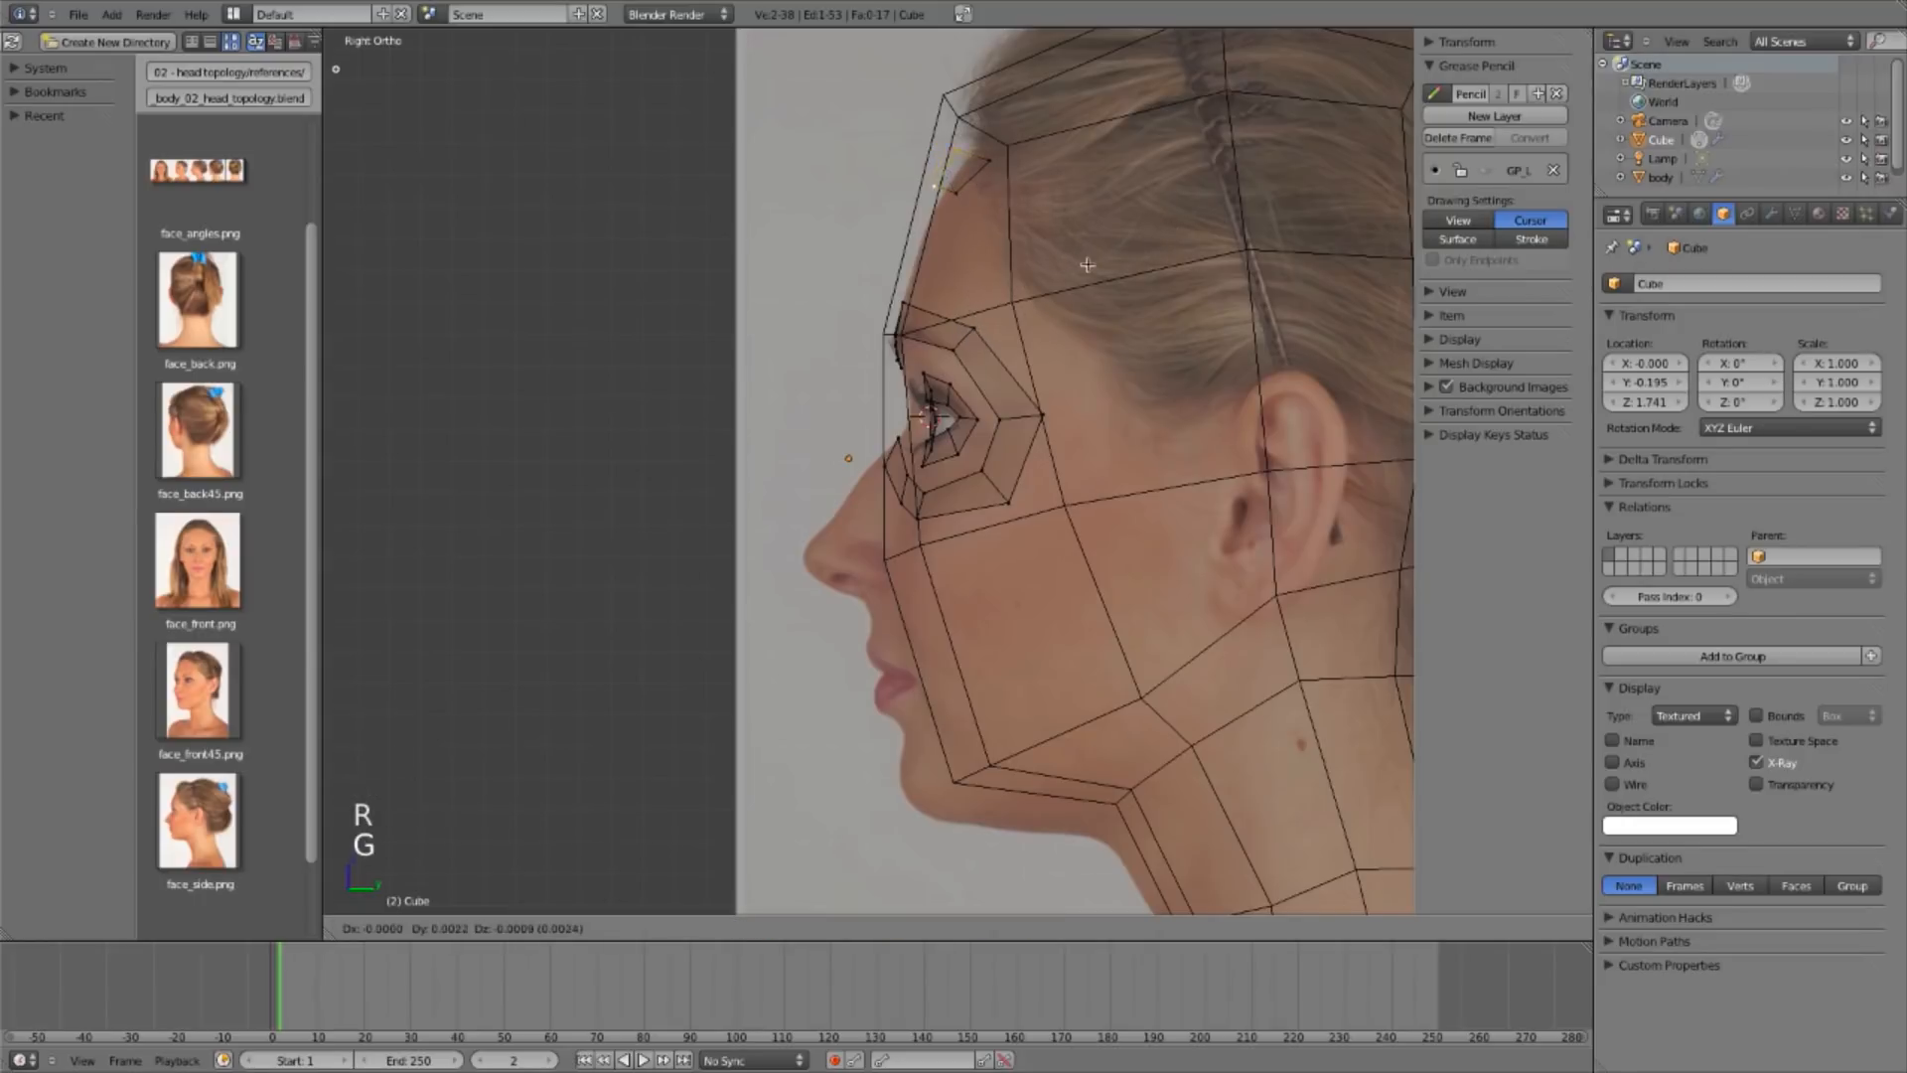
left_click(1087, 267)
key("a")
right_click(983, 177, "alt")
key("g")
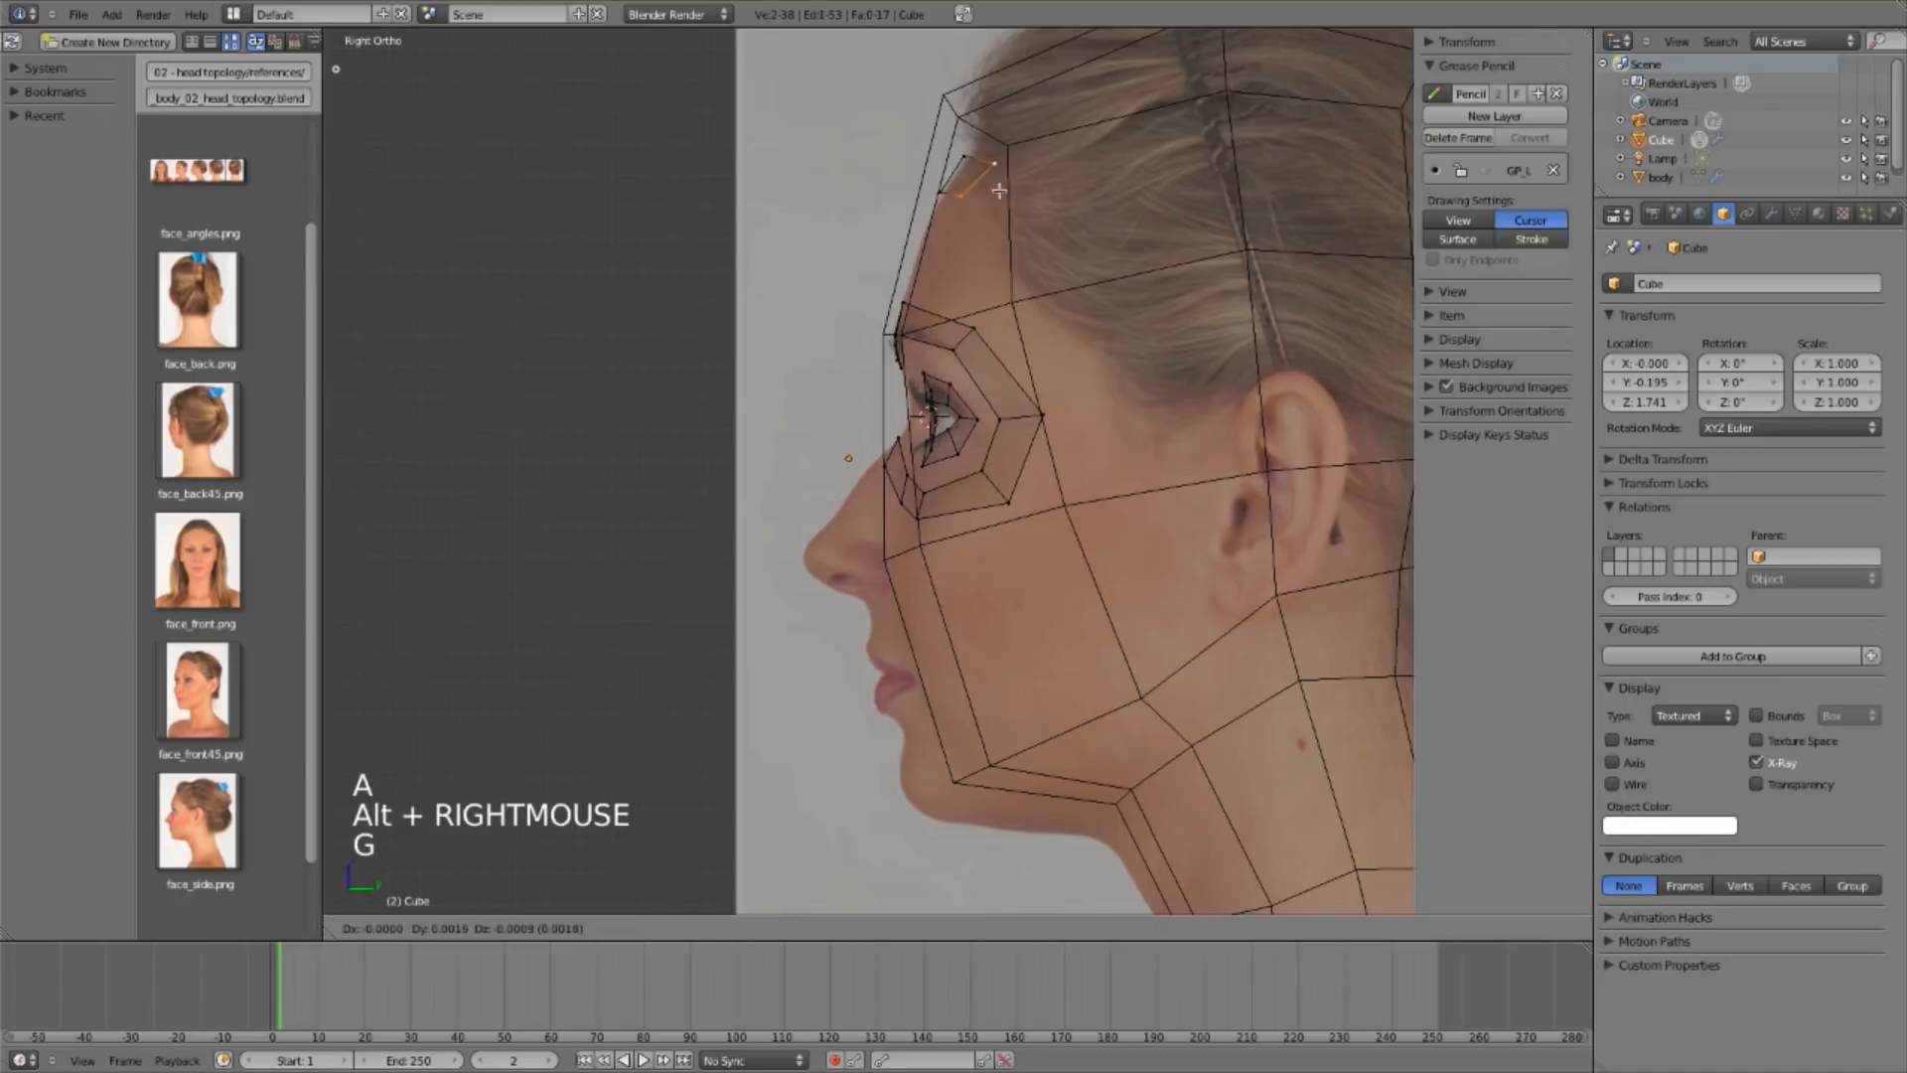
left_click(997, 194)
Step: Extrude the forehead face's outer edge into a strip past the temple, in front of the ear and down to the jaw
middle_click_drag(1125, 334, 1083, 307, "shift")
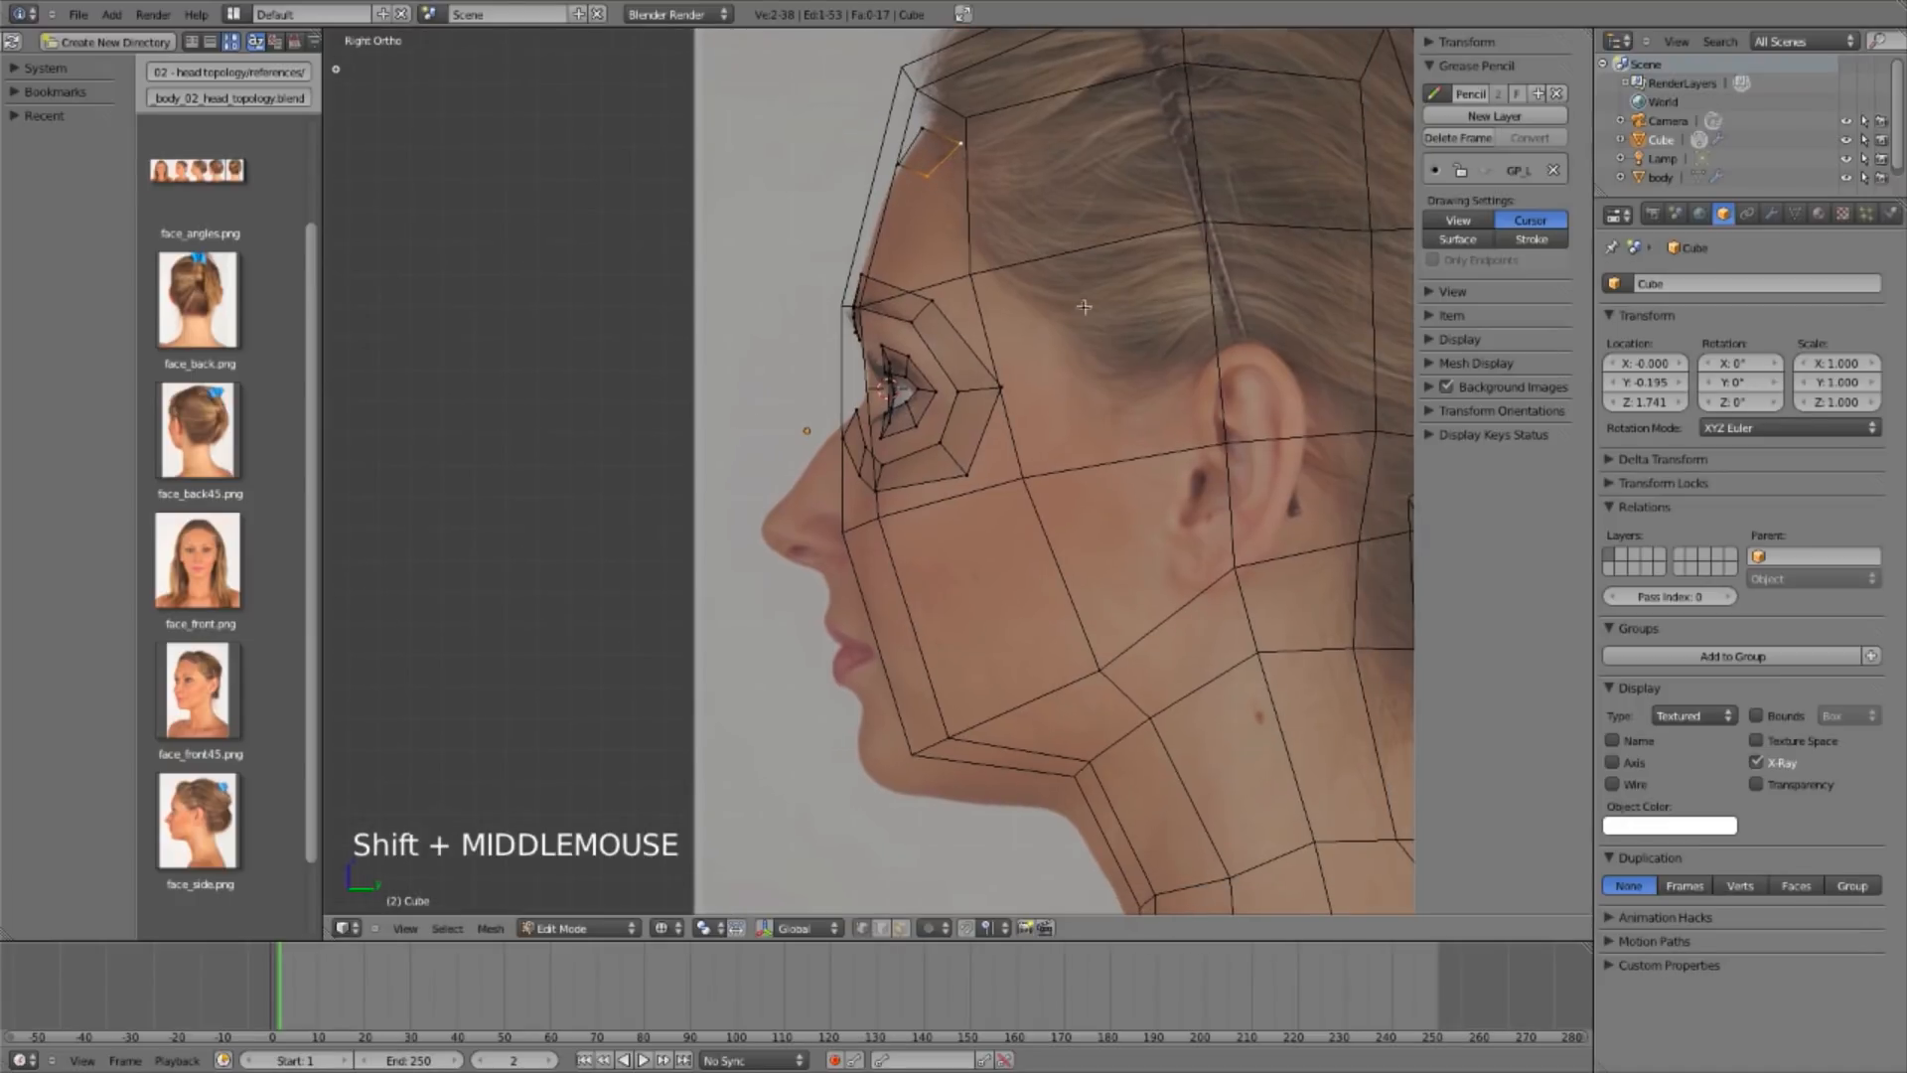
left_click(1036, 264, "ctrl")
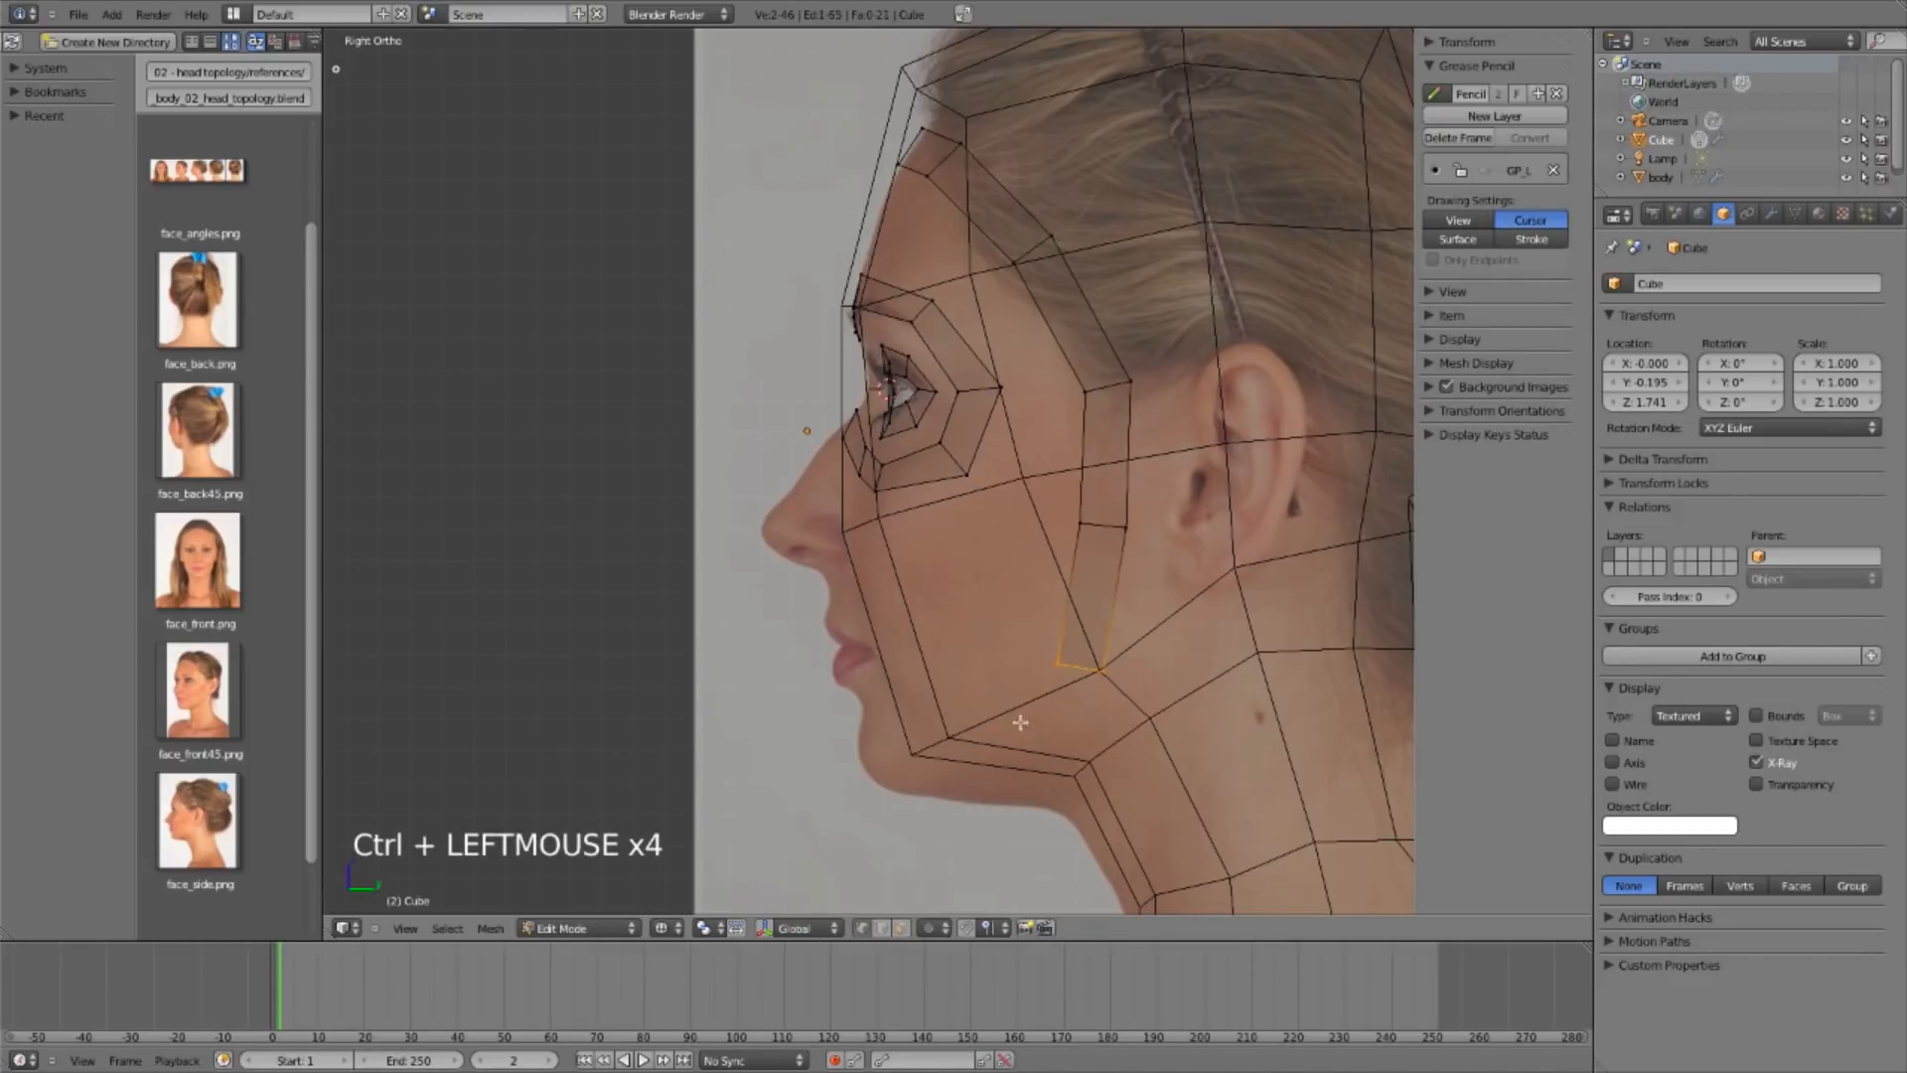
left_click(1008, 776, "ctrl")
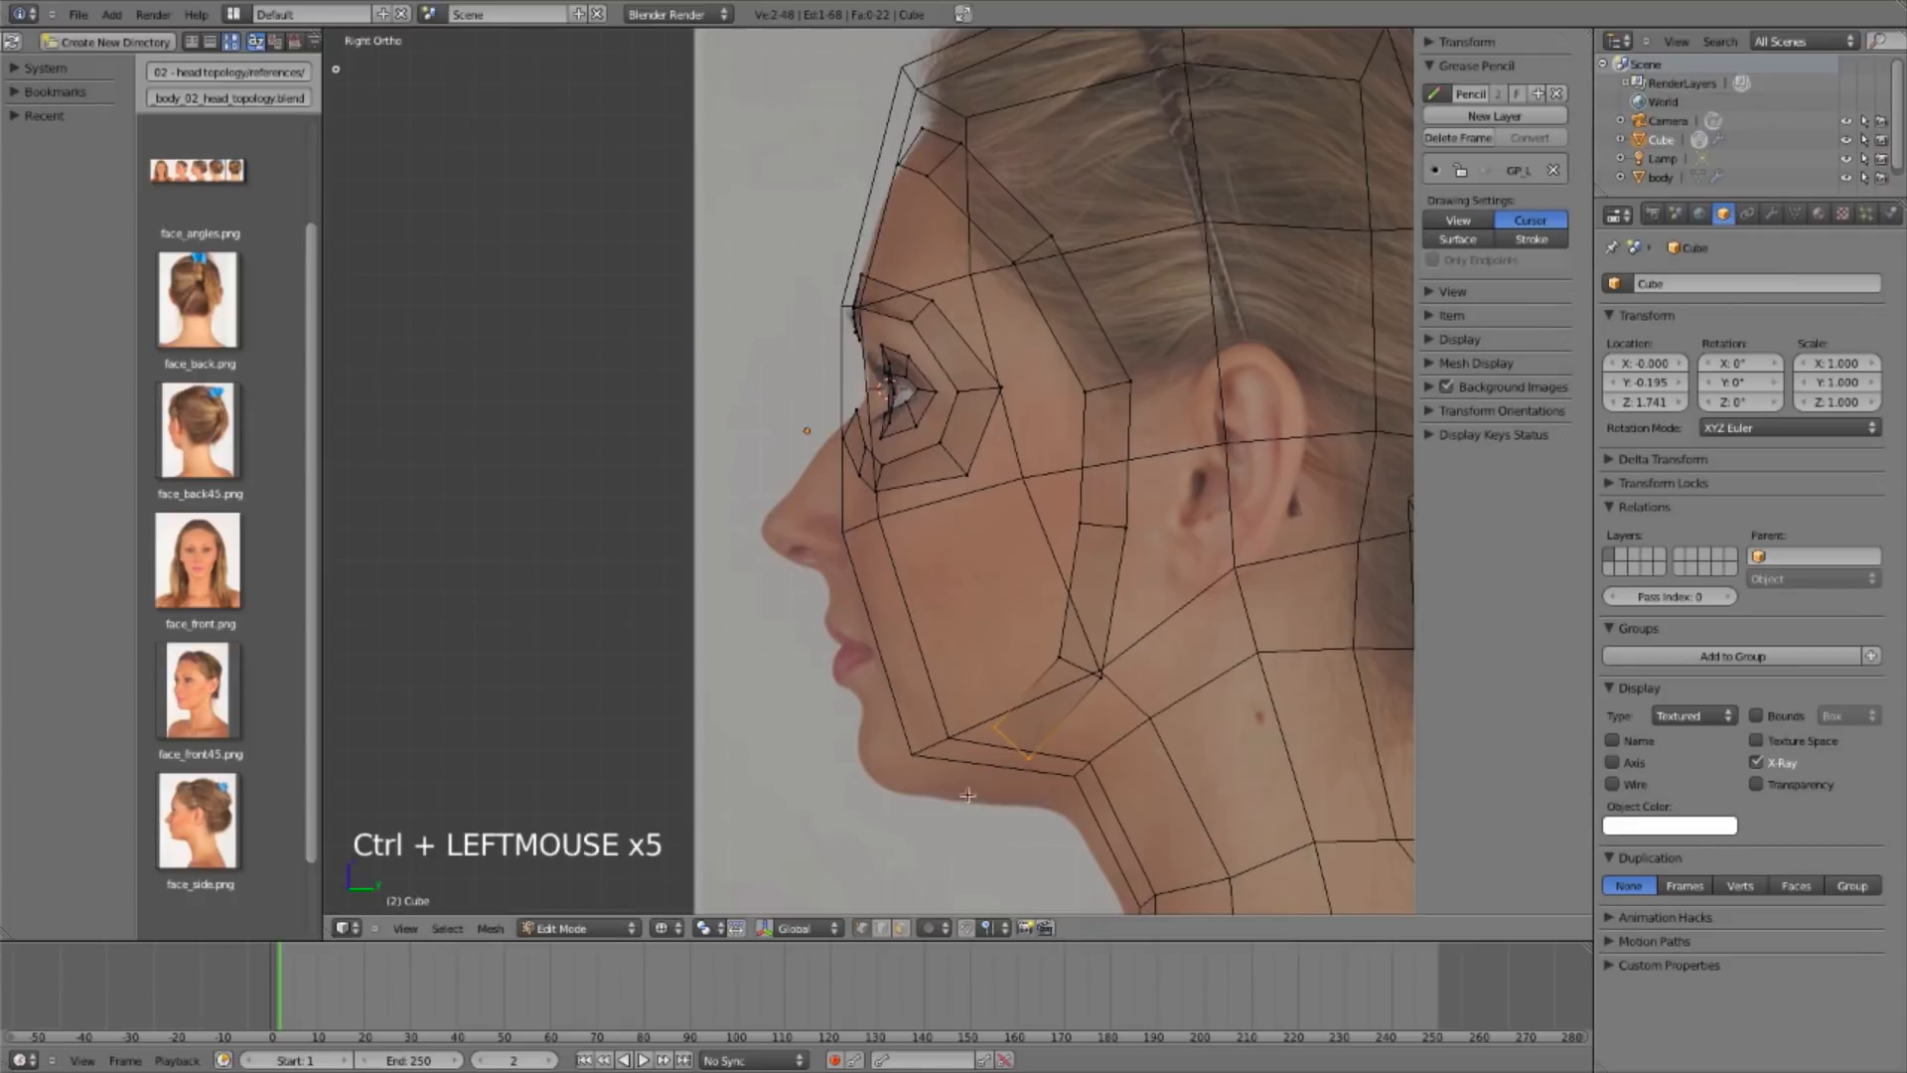
Step: Move and rotate the strip's end edge at the jaw, and extrude it further beneath the chin
key("g")
key("r")
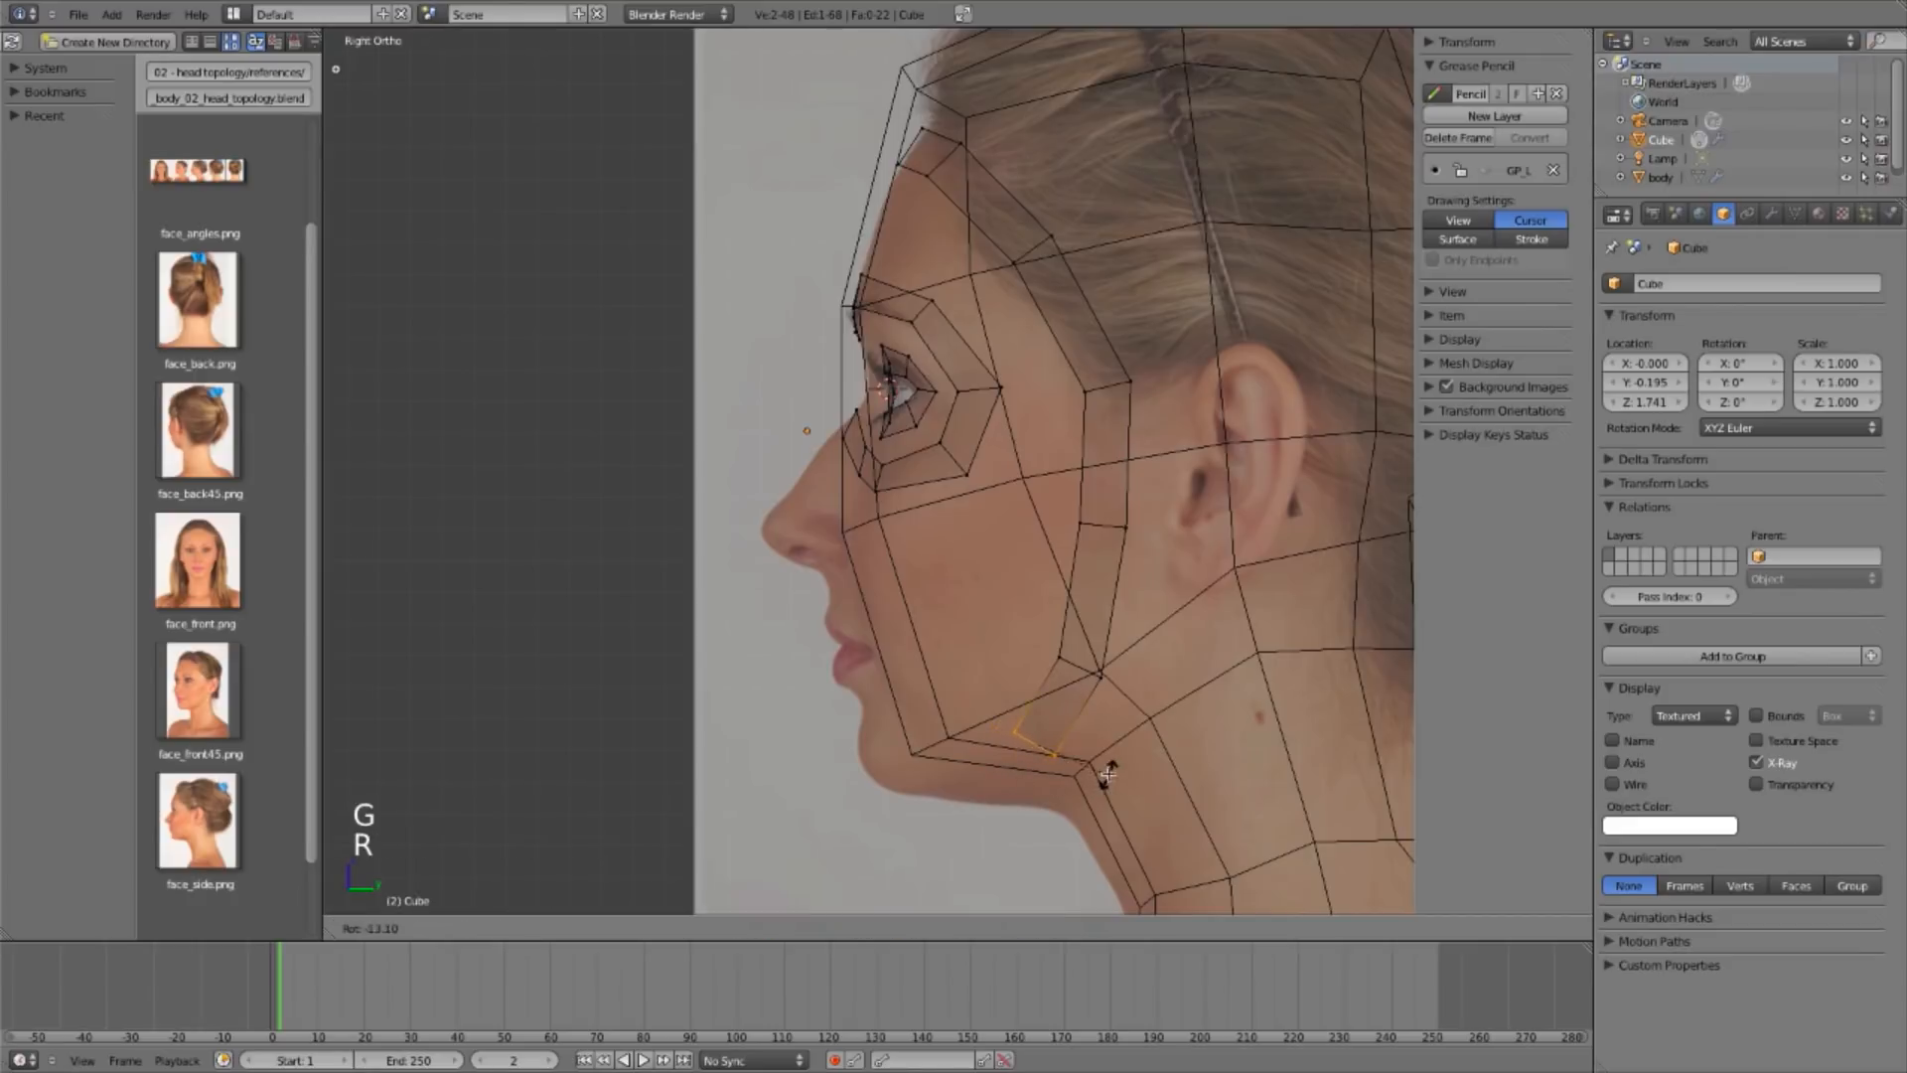
left_click(994, 803, "ctrl")
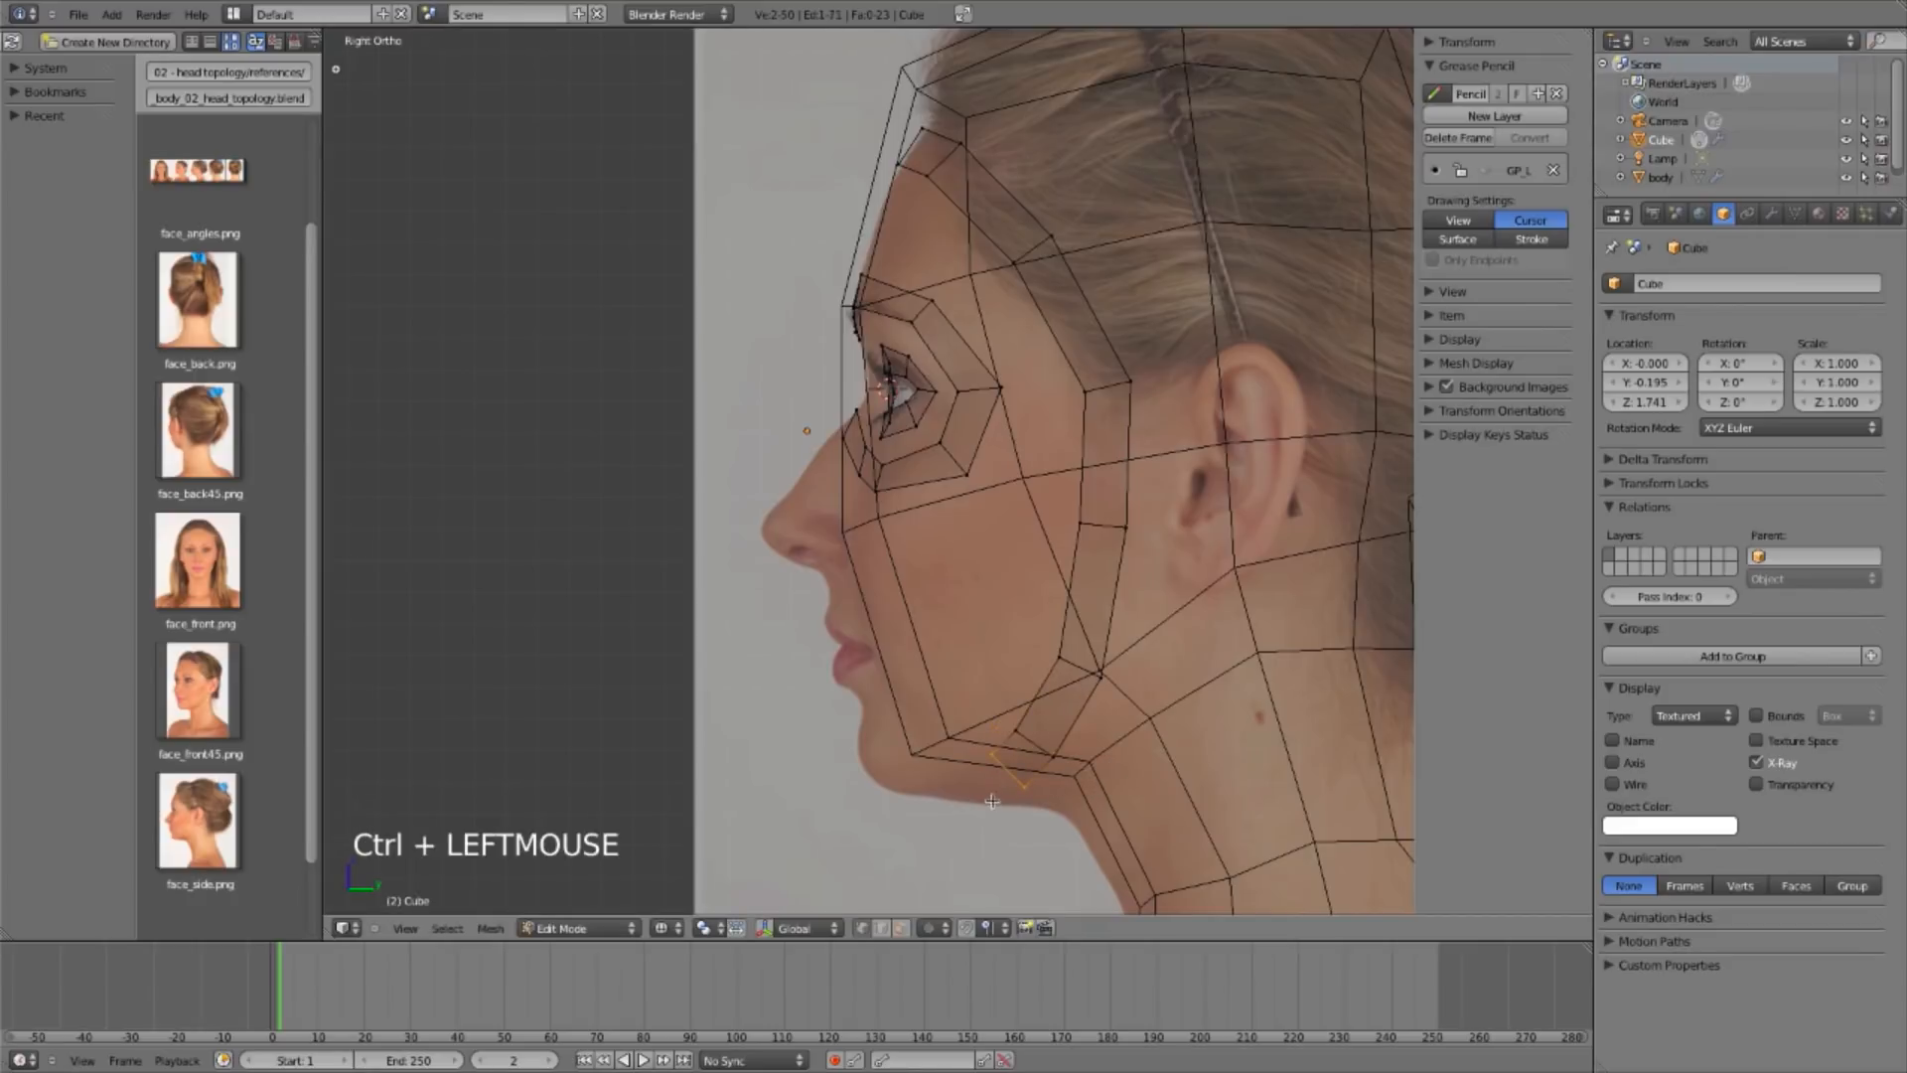
key("KP_1")
middle_click_drag(1017, 811, 1191, 632, "shift")
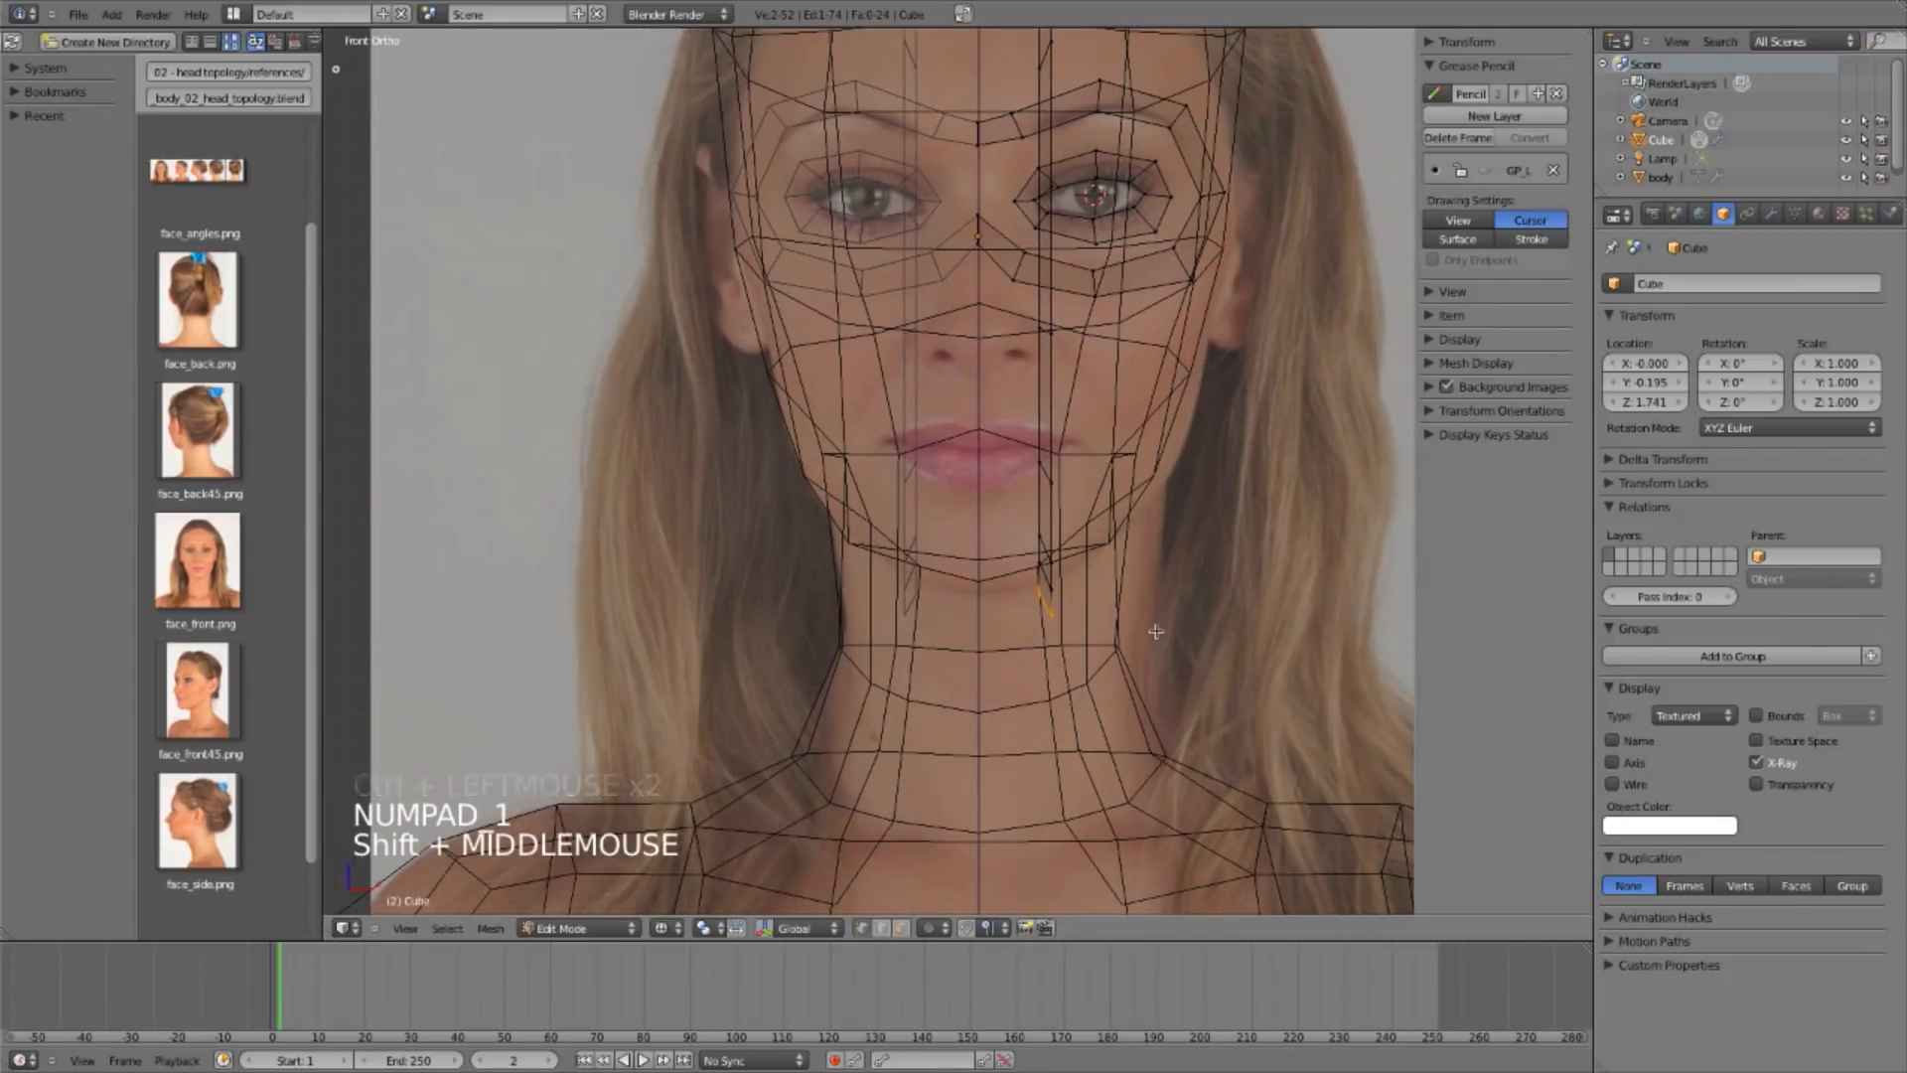
Step: Move and rotate the strip's selected edge beneath the chin so it follows the chin's underside in side view
key("g")
middle_click_drag(1093, 596, 974, 519)
key("z")
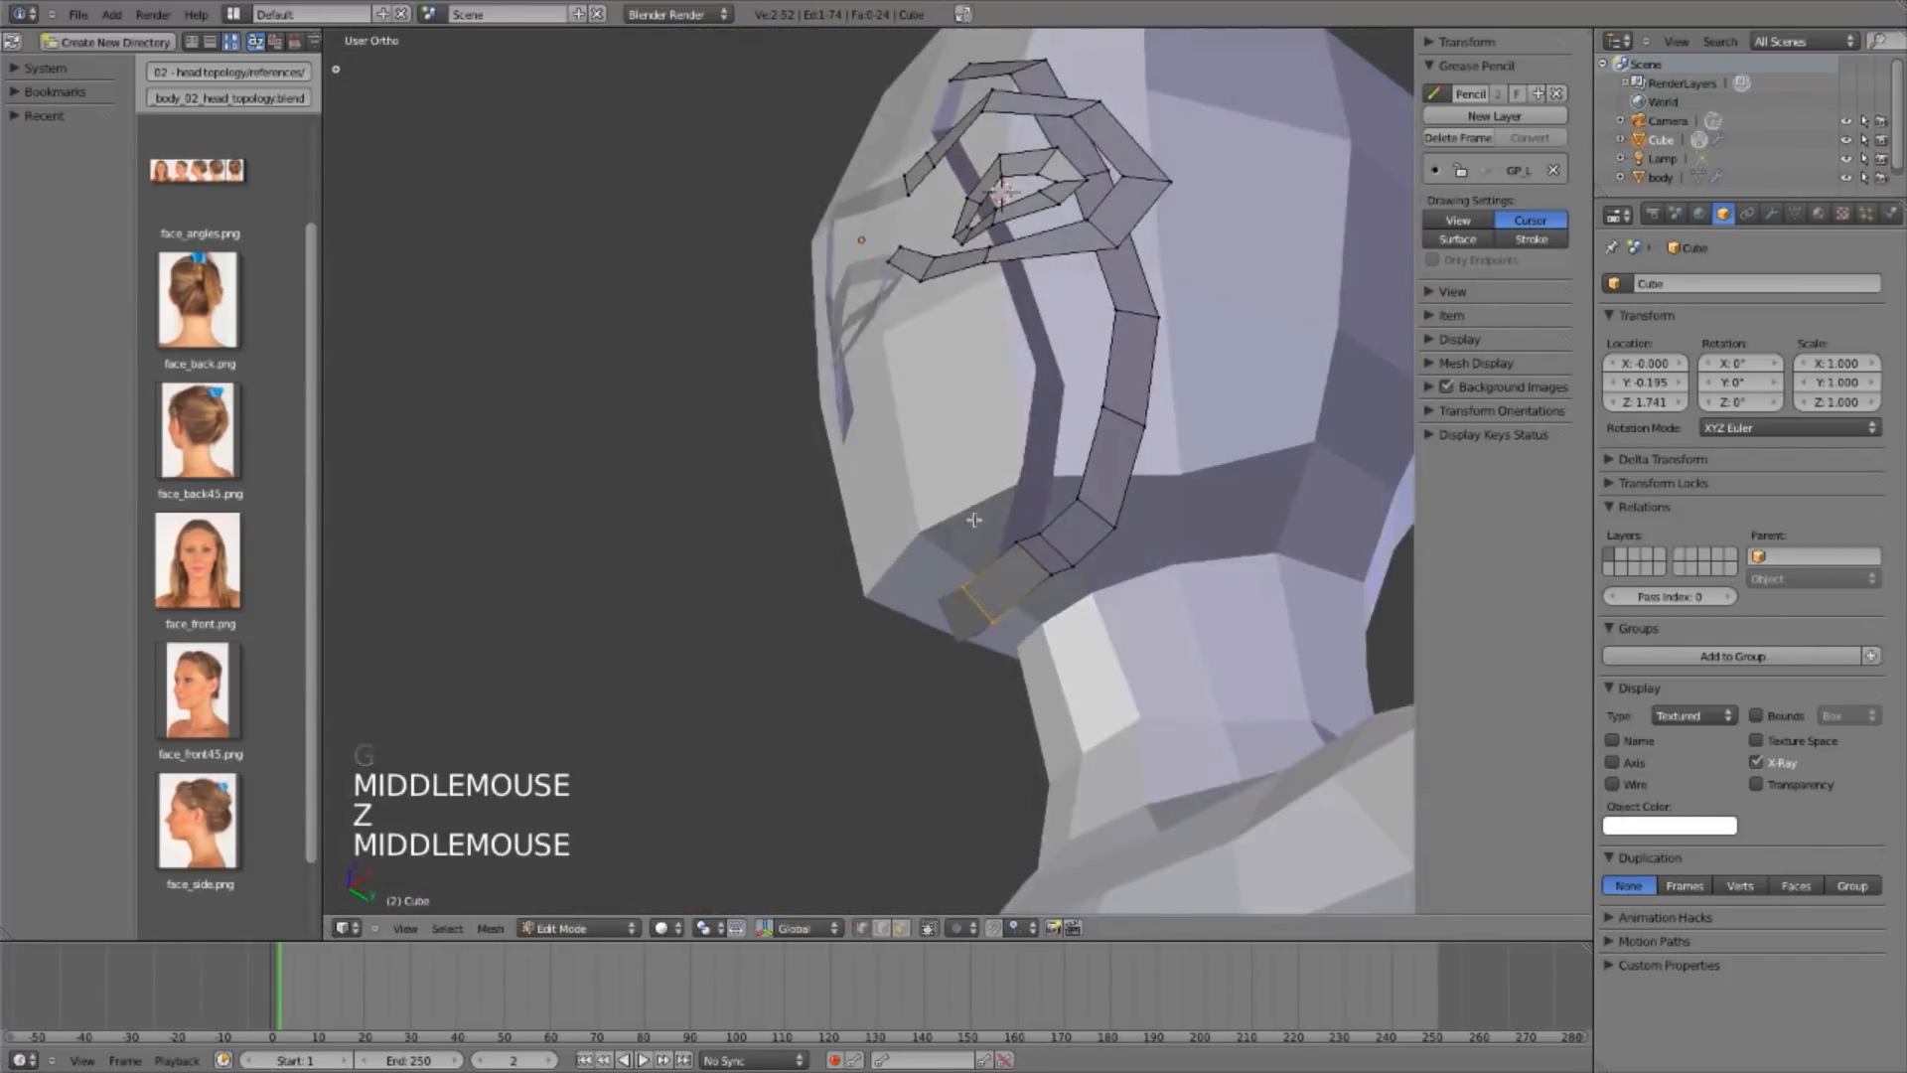
key("KP_3")
key("z")
key("r")
key("g")
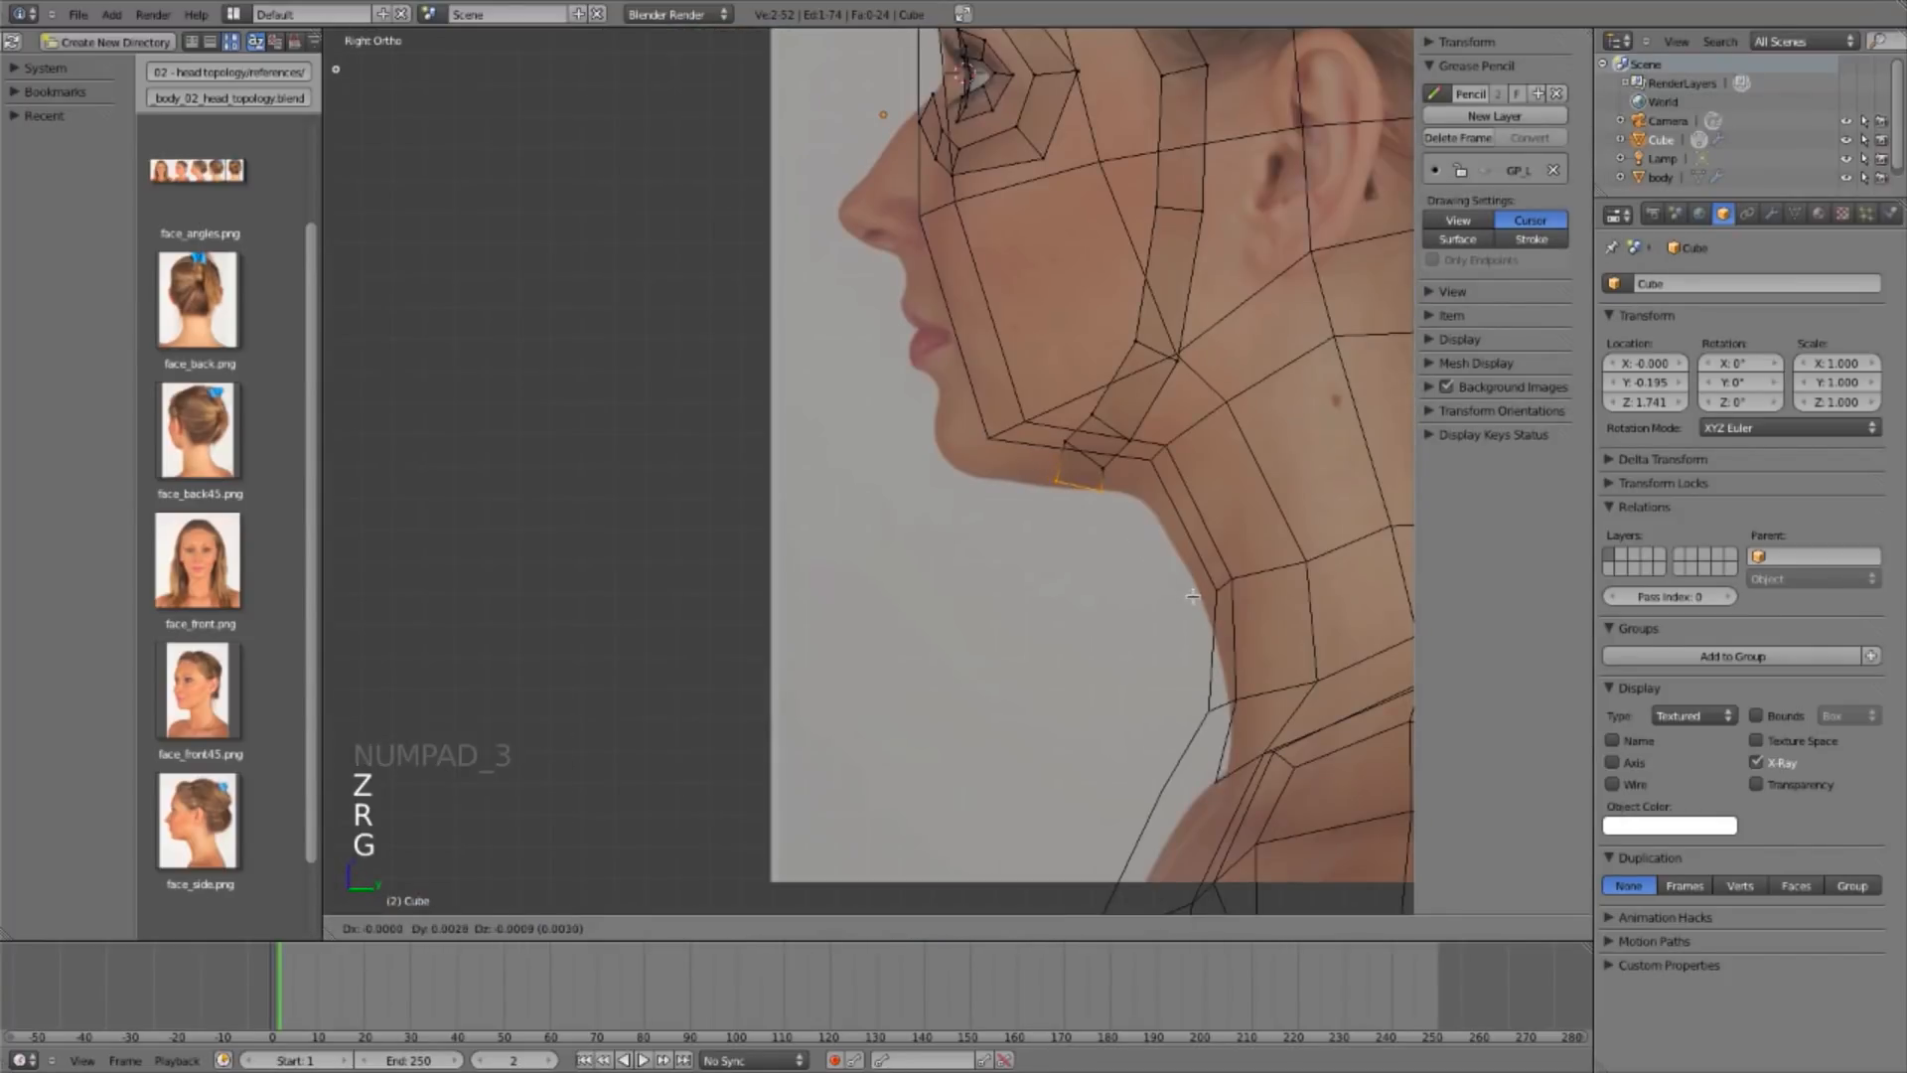
left_click(1192, 596)
key("a")
scroll(1152, 376, "down", 2)
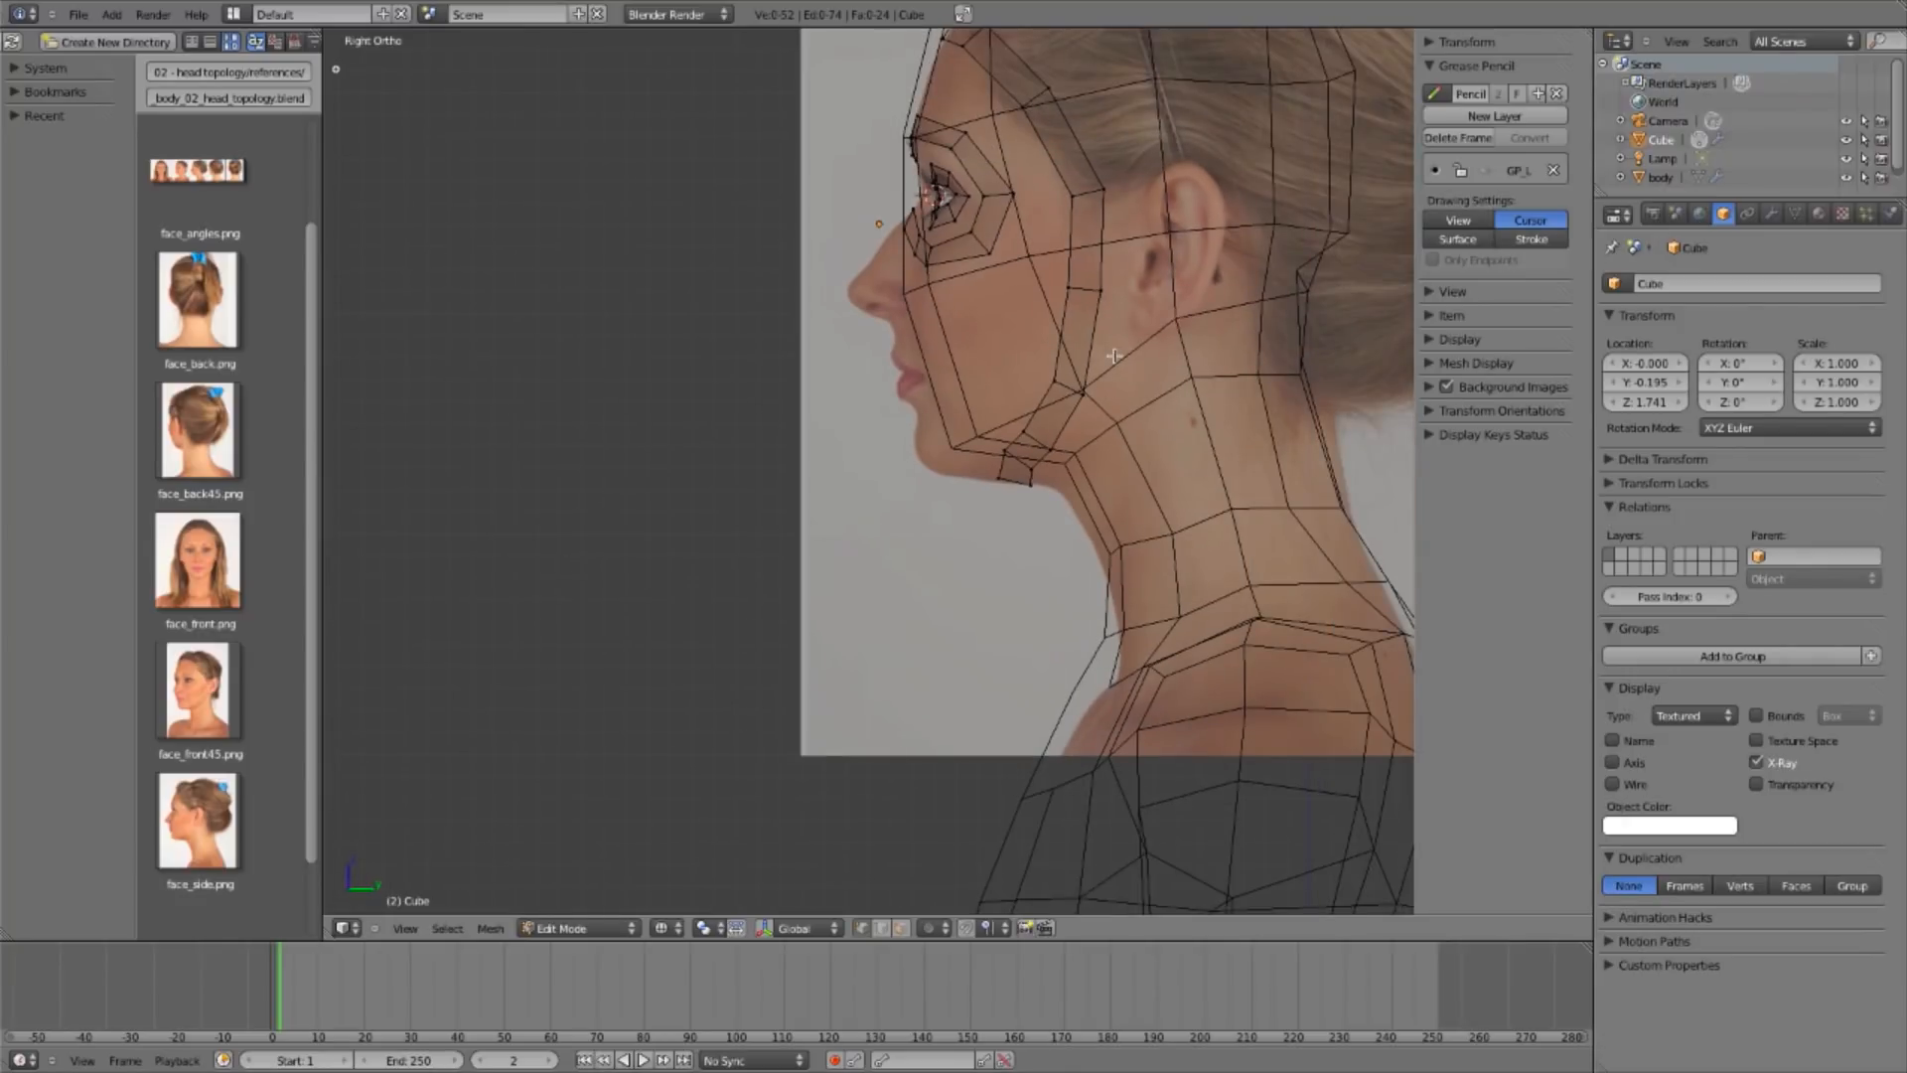
Step: Rotate and move the strip's edge just above the chin so it lines up with the jaw in side view
middle_click_drag(1035, 433, 1015, 483, "shift")
scroll(1120, 511, "up", 3)
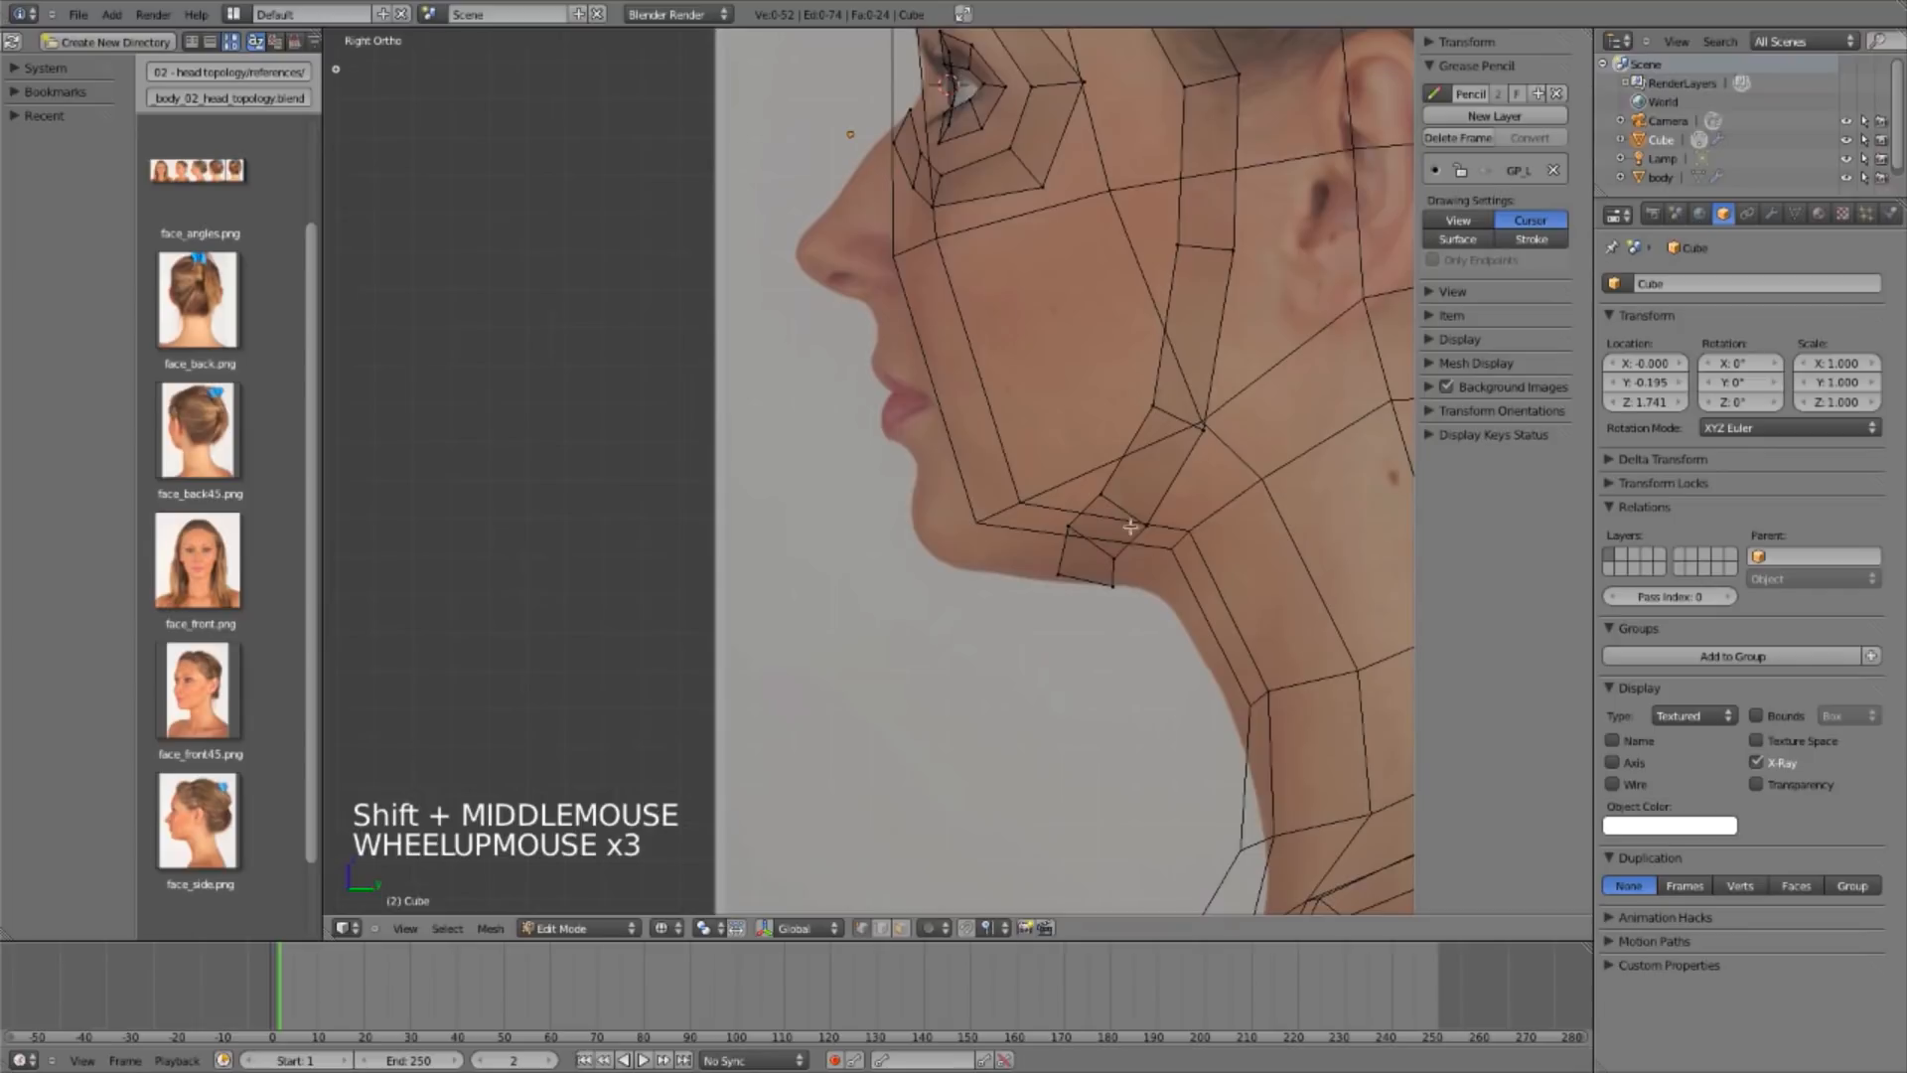
right_click(1112, 546, "alt")
key("r")
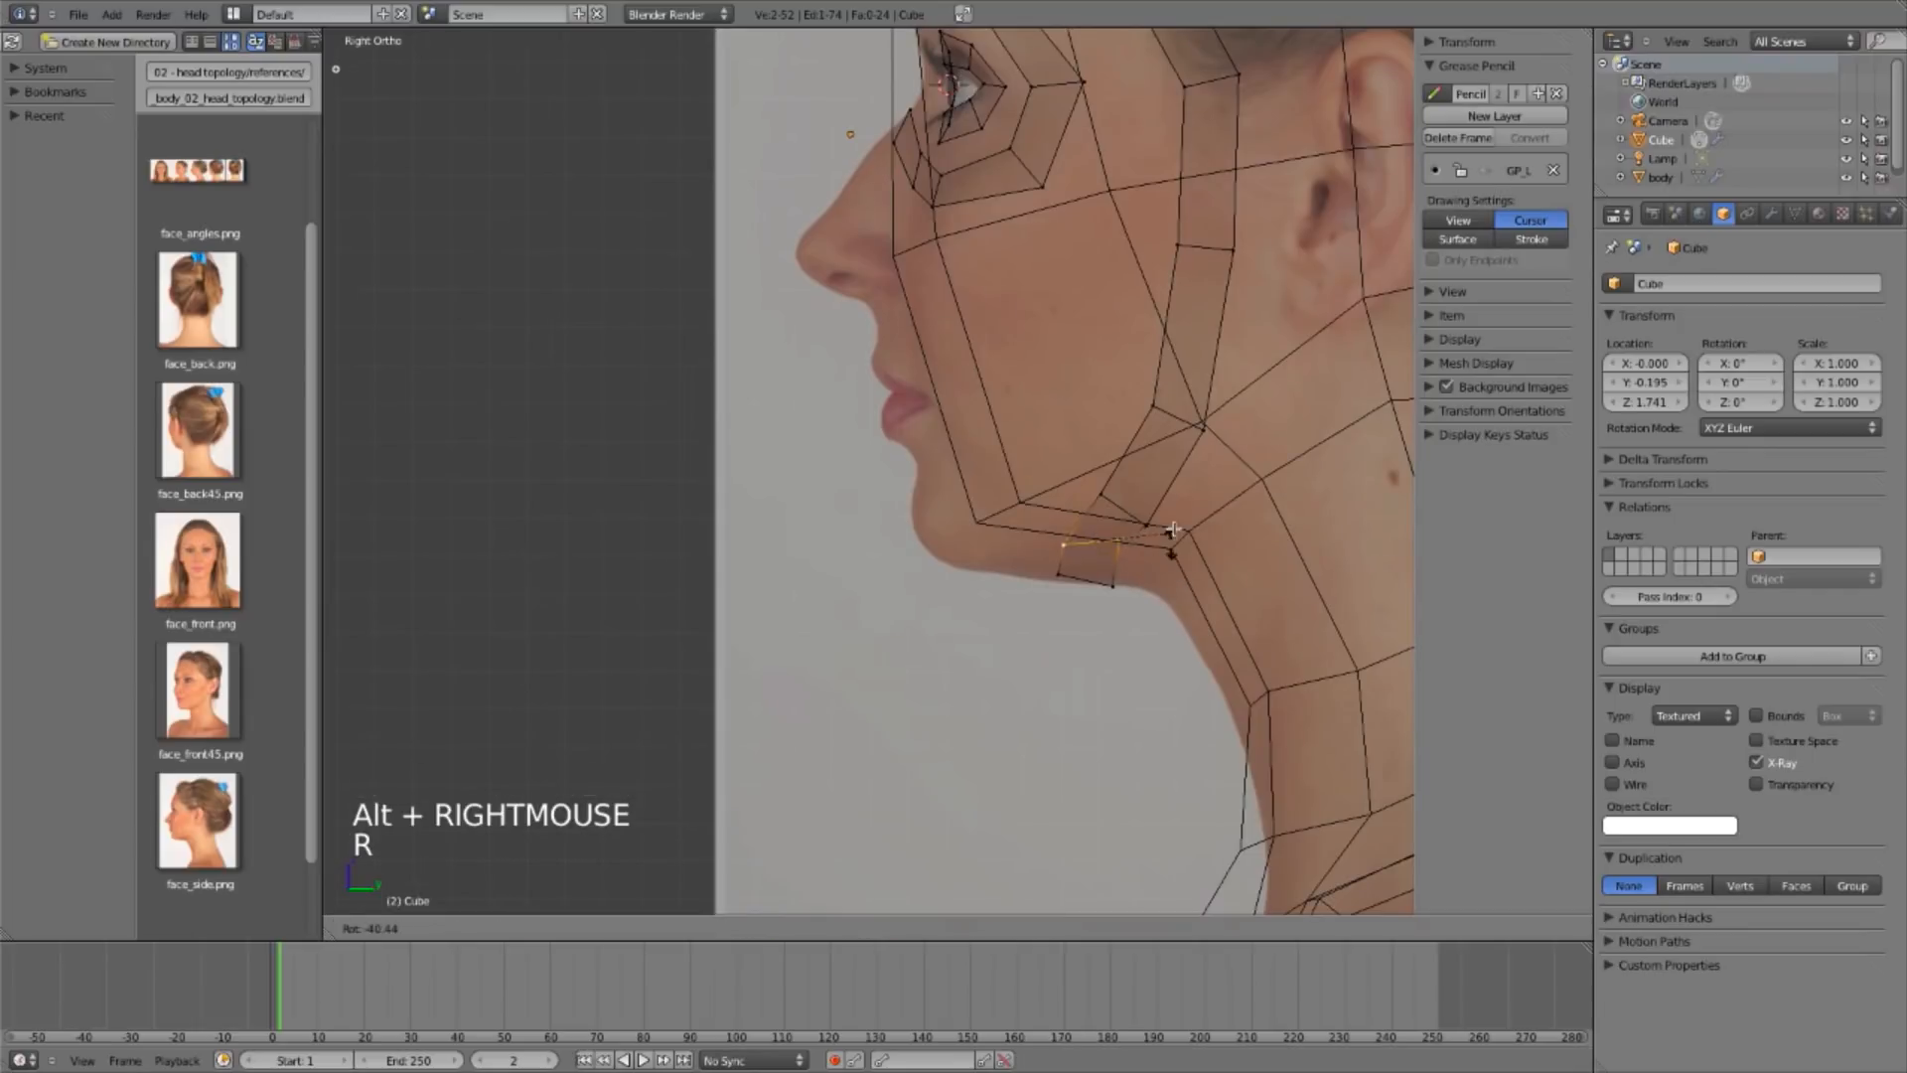
key("g")
left_click(1197, 572)
key("a")
Step: Rotate and move the strip's next edge up along the jaw, and readjust the edge below it for even spacing
right_click(1120, 512, "alt")
key("r")
key("g")
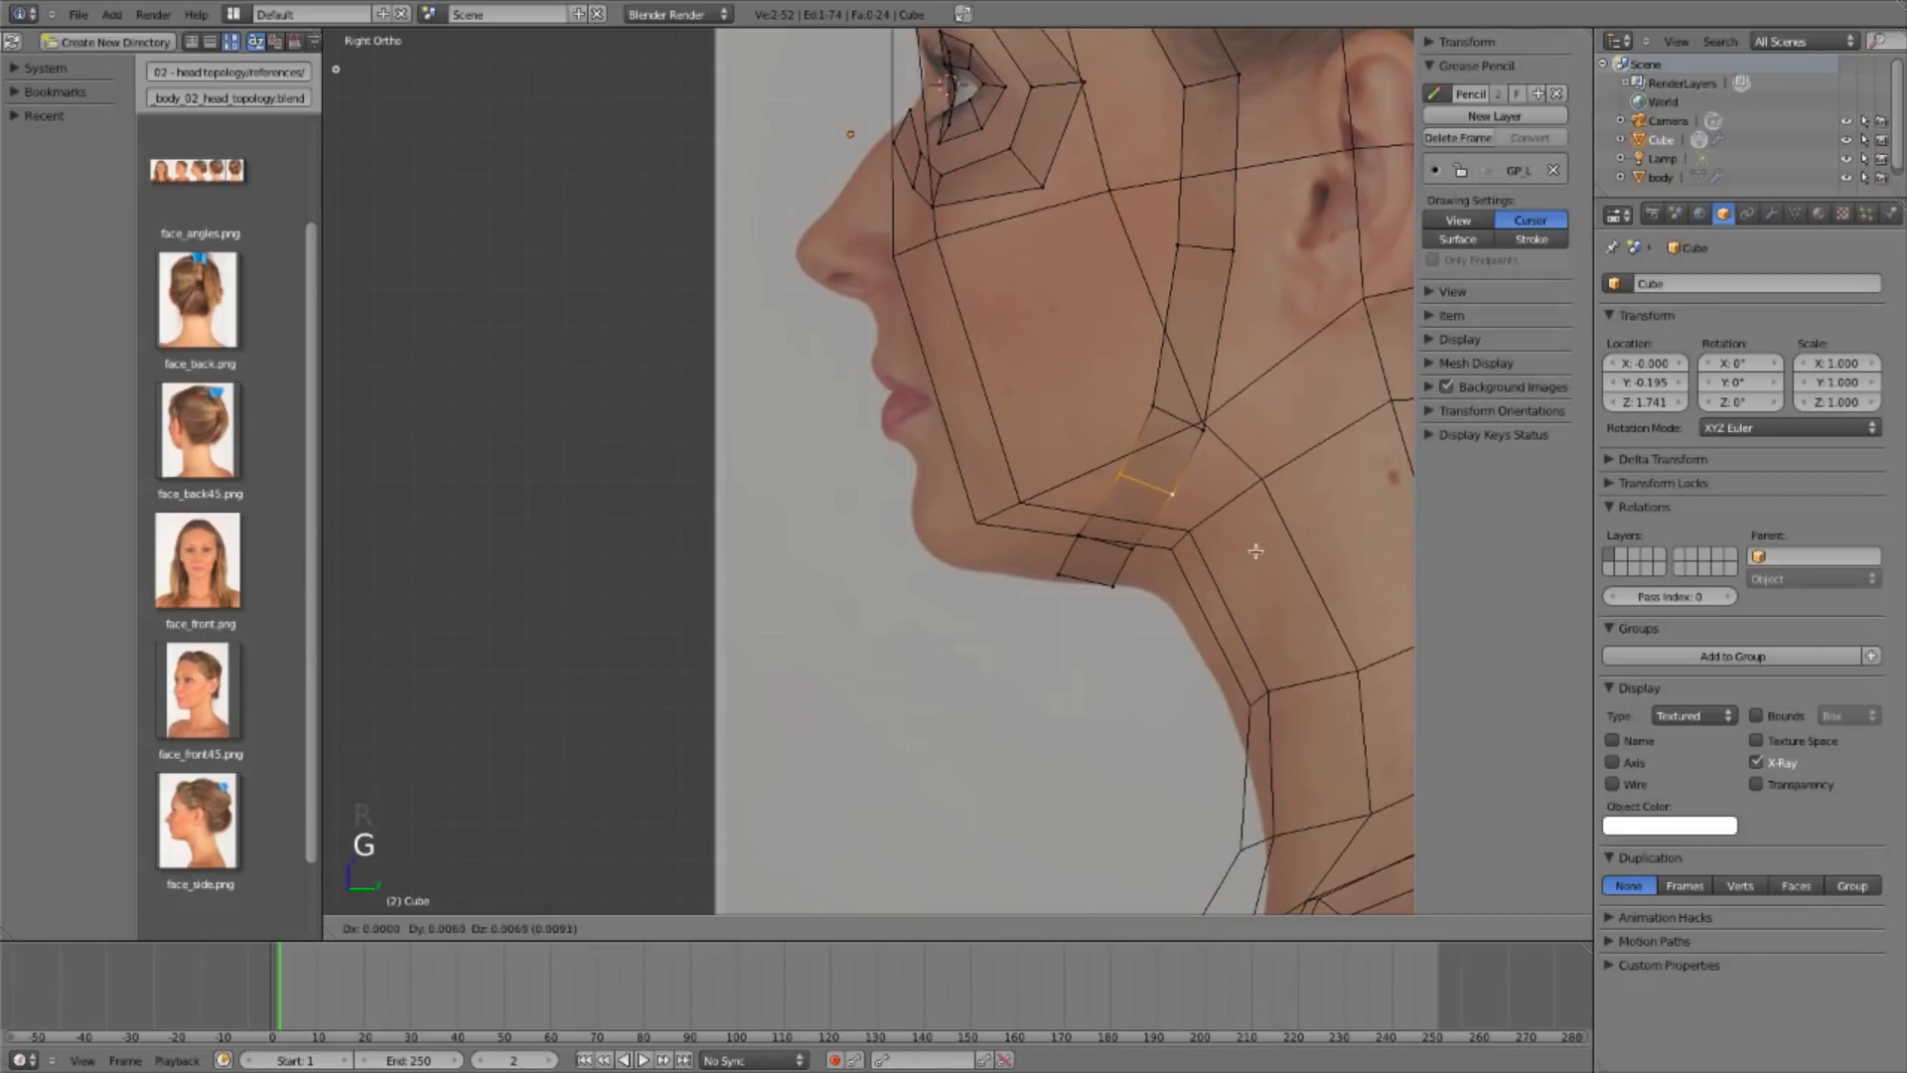
left_click(1259, 548)
key("a")
right_click(1100, 543, "alt")
key("g")
left_click(1104, 548)
Step: Rotate and reposition the strip's edge at the jaw corner to smooth the bend below the ear
middle_click_drag(1211, 386, 1197, 424, "shift")
key("a")
right_click(1167, 453, "alt")
key("r")
left_click(1271, 565)
key("g")
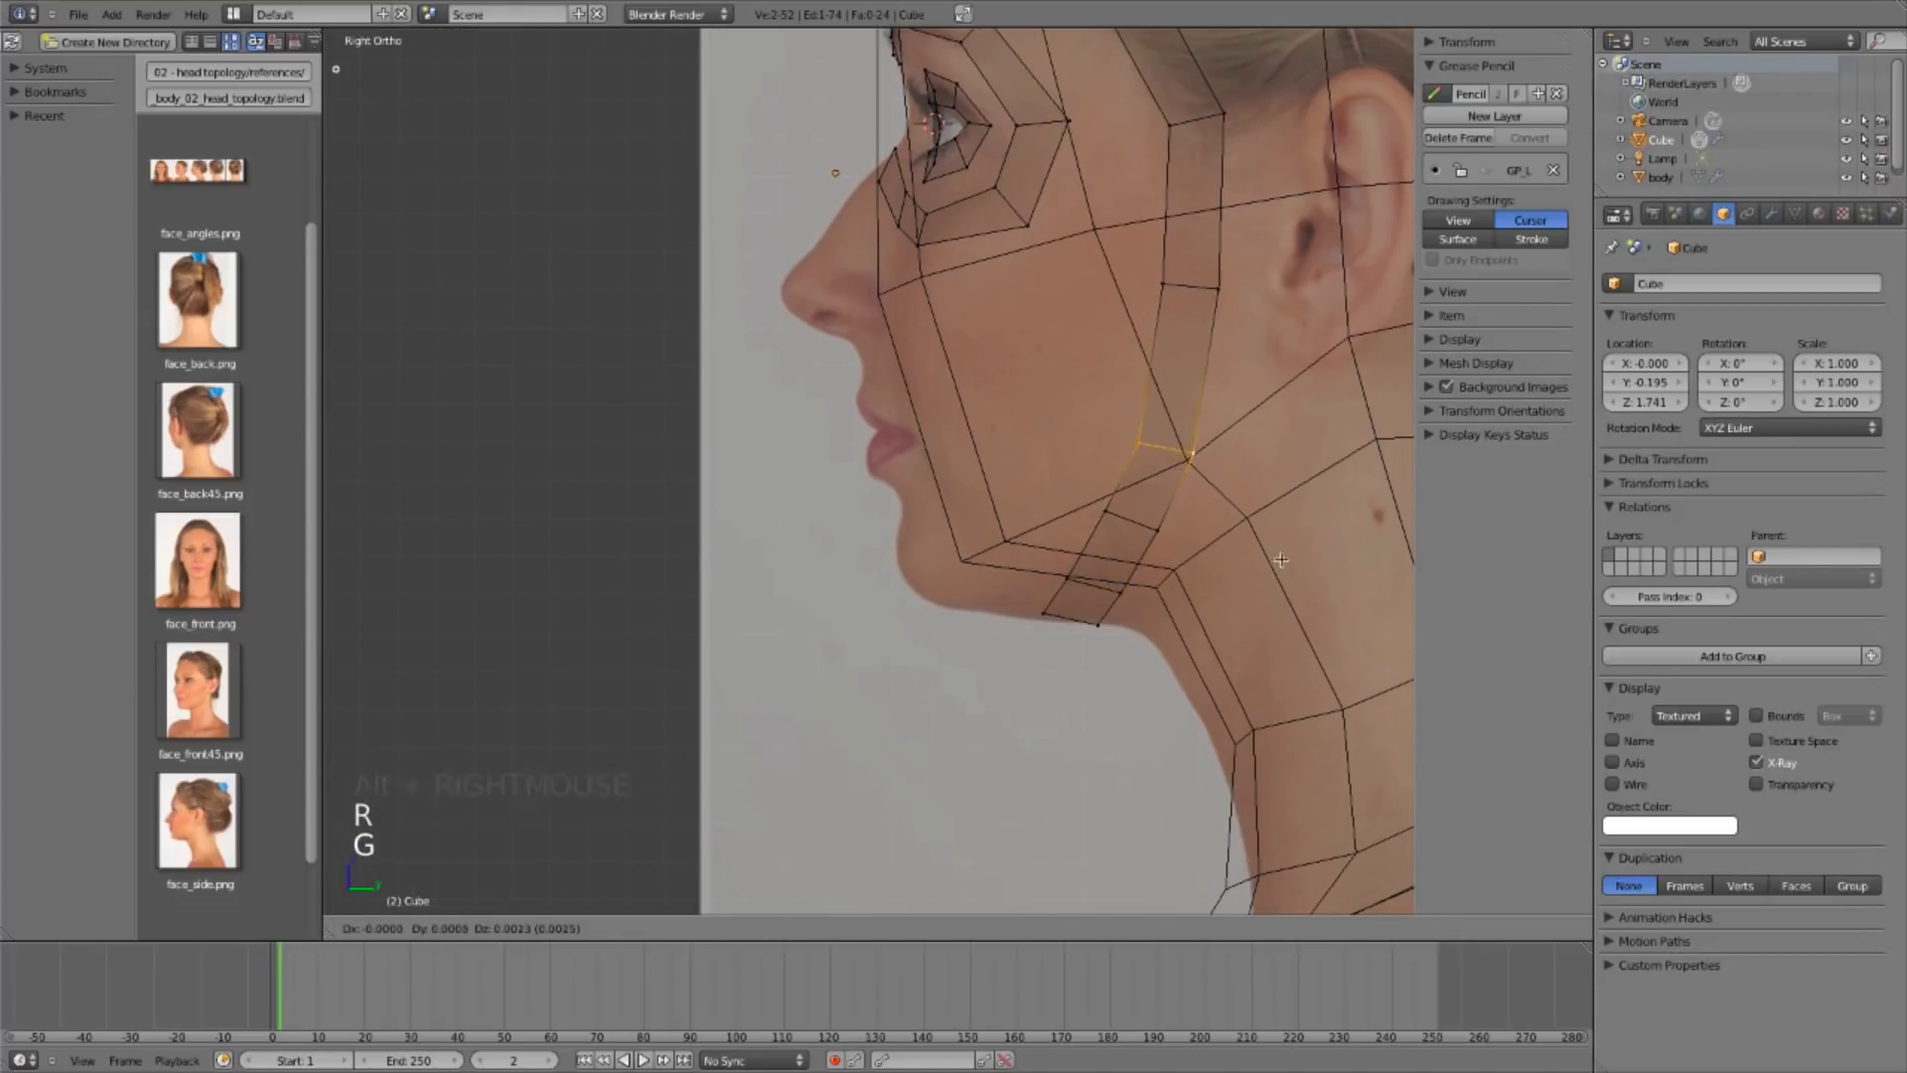
left_click(1282, 545)
Step: Move the strip's edge in front of the ear and its temple edge slightly upward in side view
middle_click_drag(1282, 546, 1030, 505, "shift")
key("a")
right_click(993, 523)
key("g")
key("g")
right_click(1003, 526, "alt")
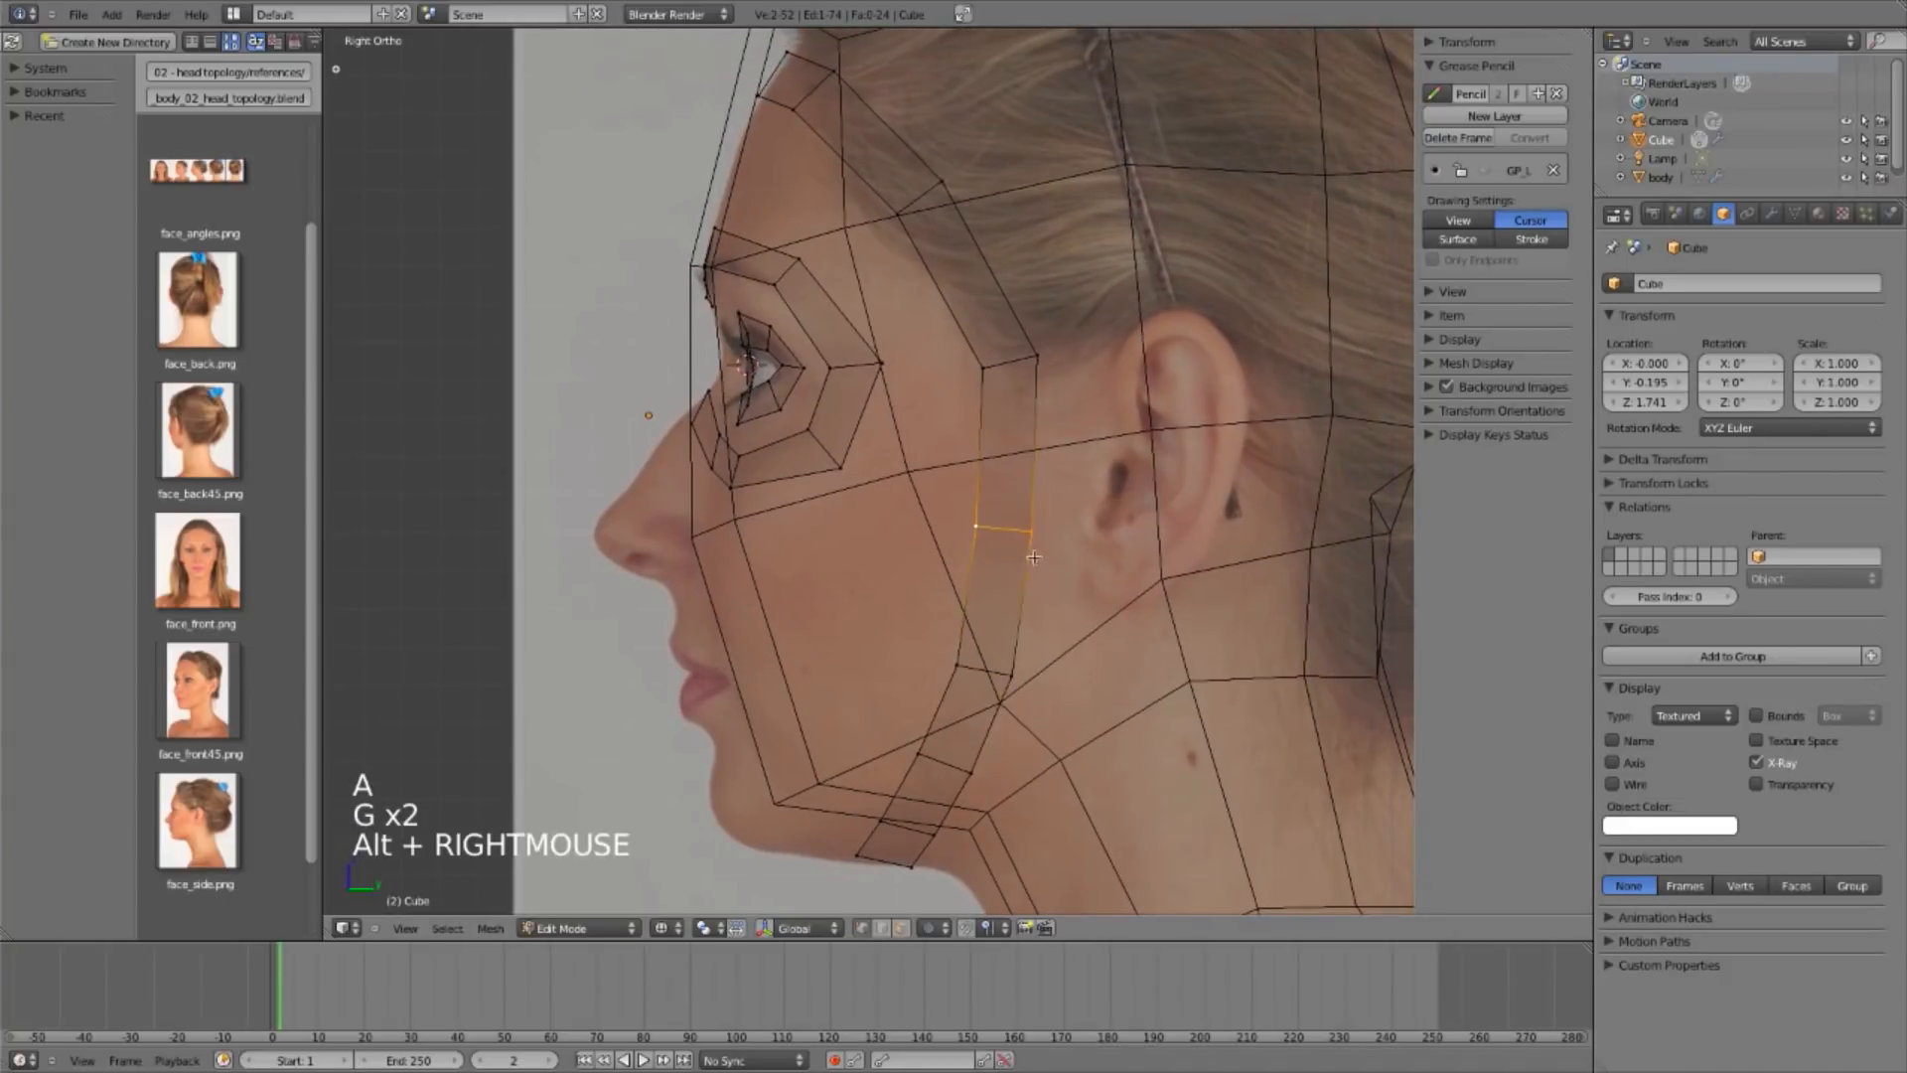
key("g")
left_click(1039, 545)
key("a")
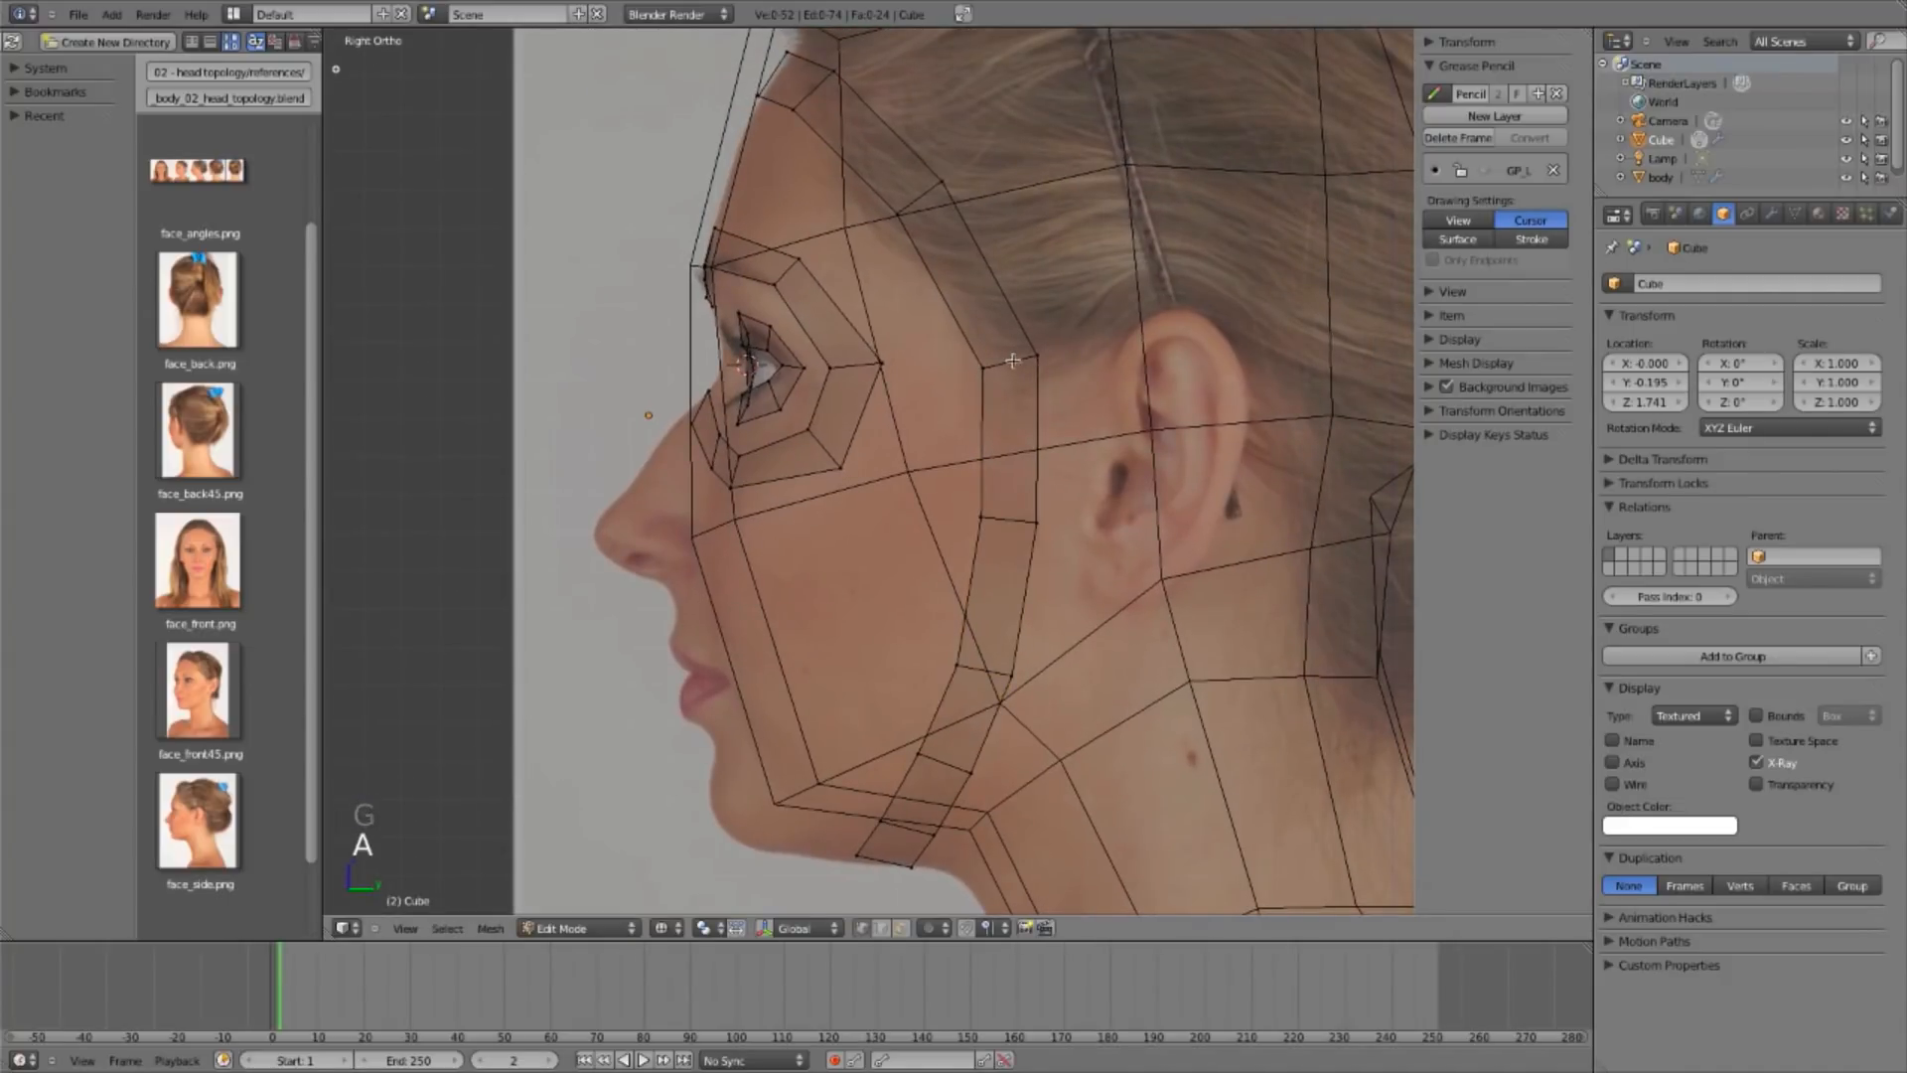
right_click(1012, 361, "alt")
key("g")
left_click(1003, 331)
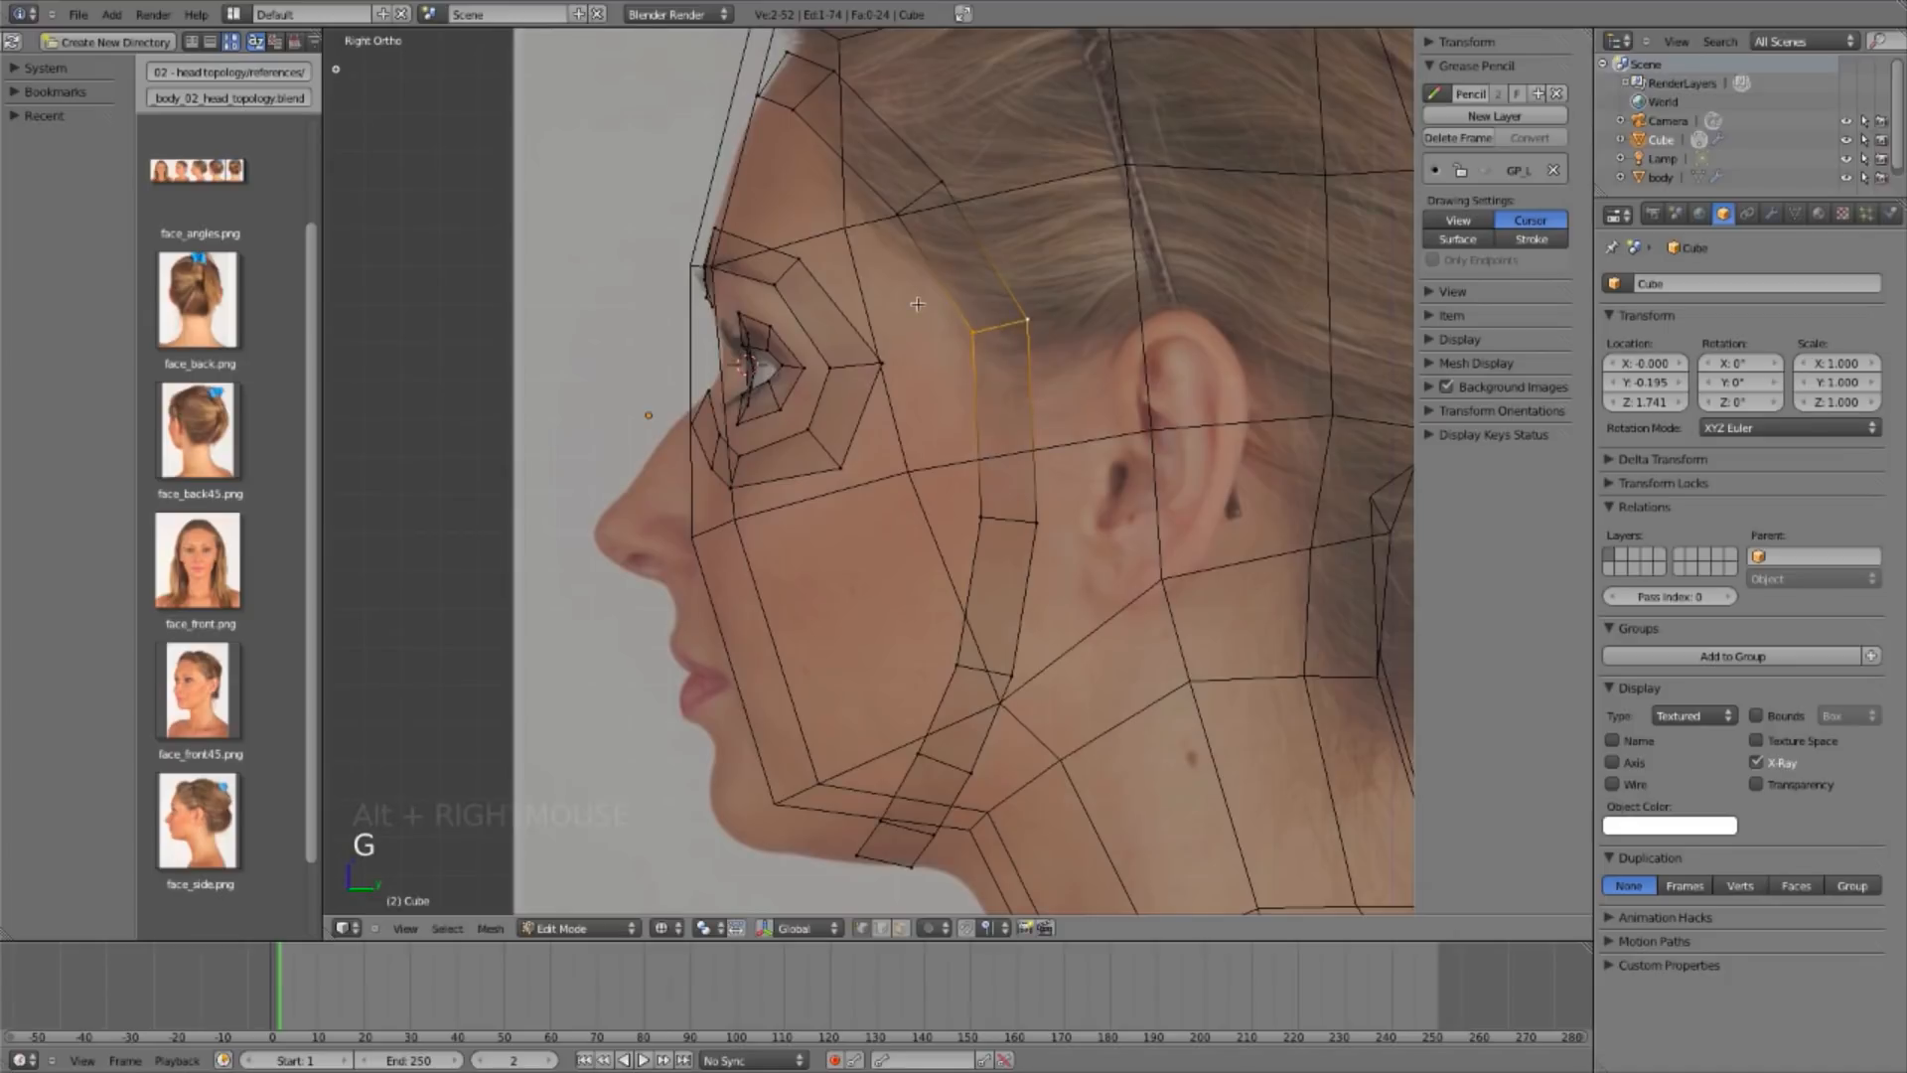
scroll(917, 304, "down", 3)
key("a")
Step: Select the strip's edges from the jaw corner up to the upper temple and move them outward along X in front view
middle_click_drag(917, 304, 995, 602)
scroll(1053, 593, "up", 2)
right_click(974, 659, "alt")
right_click(980, 348, "alt+shift")
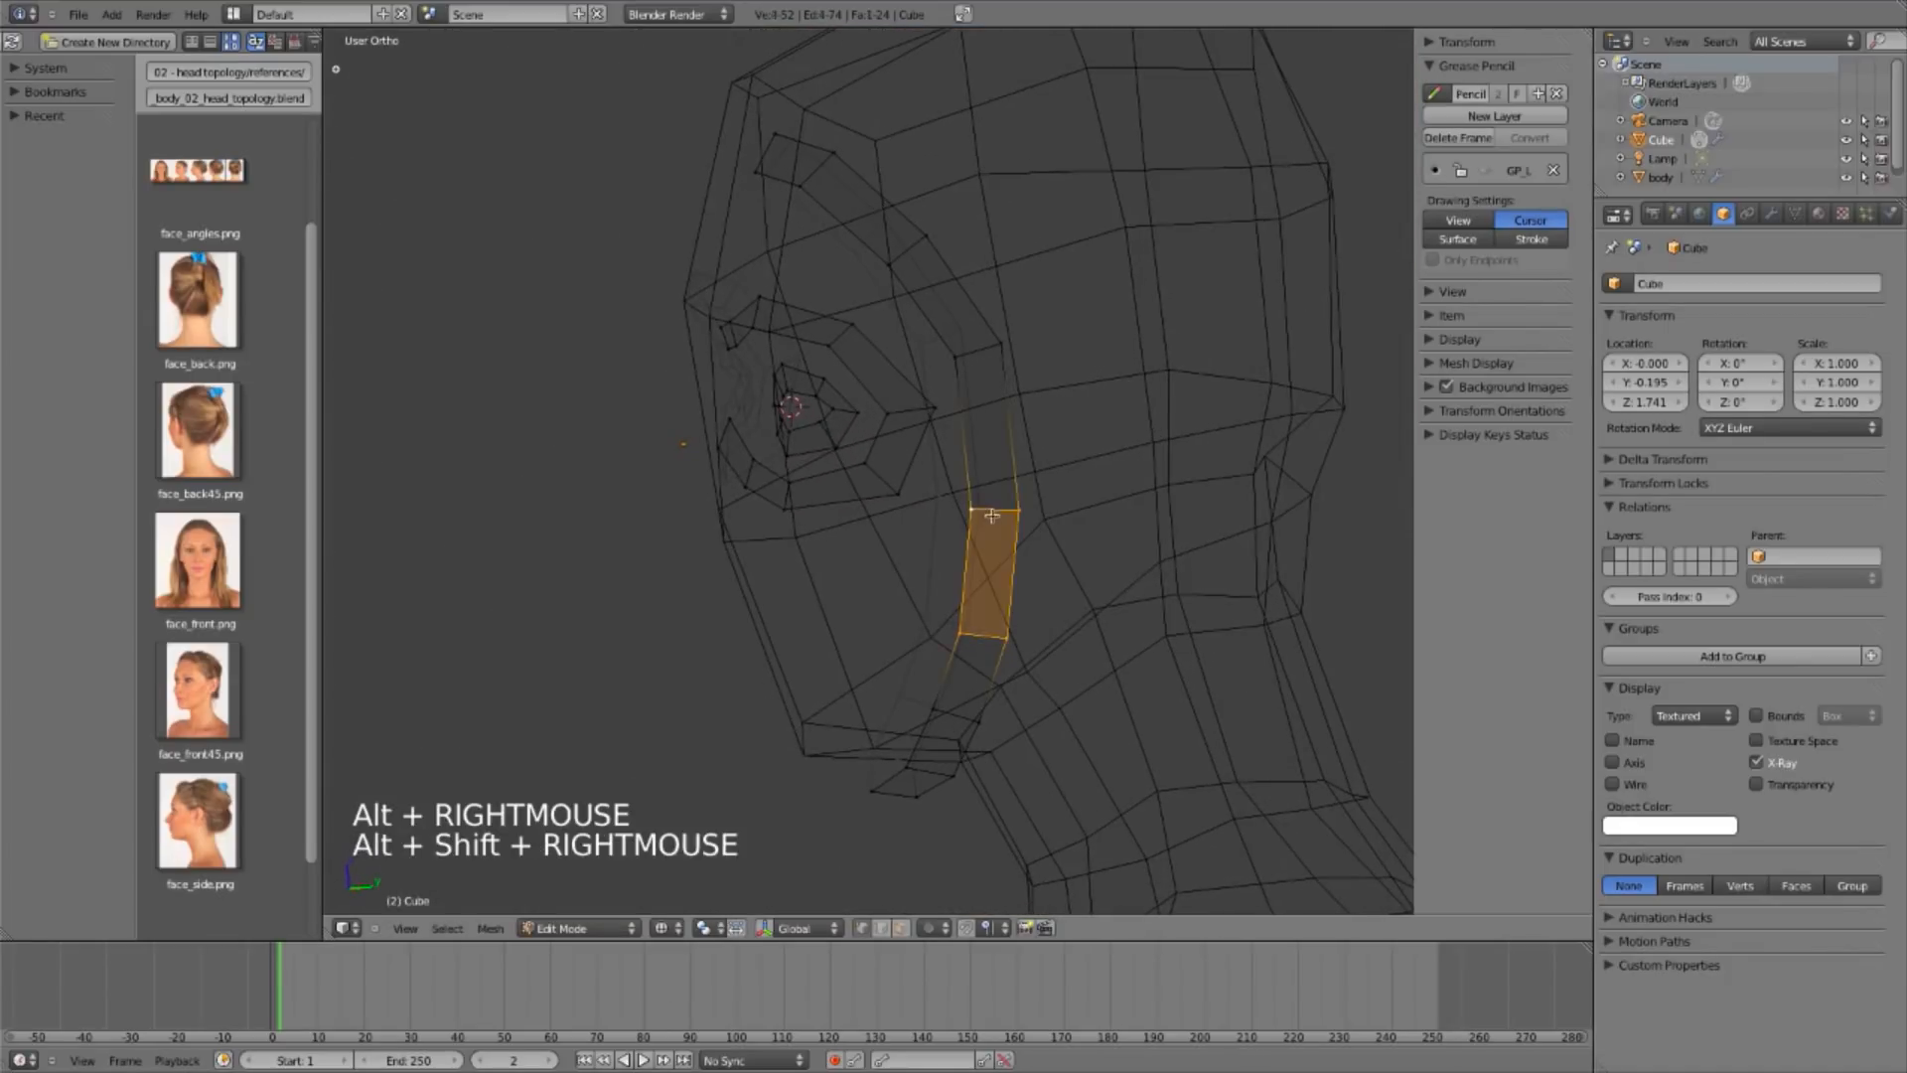
right_click(899, 258, "alt+shift")
right_click(954, 298, "alt+shift")
key("KP_1")
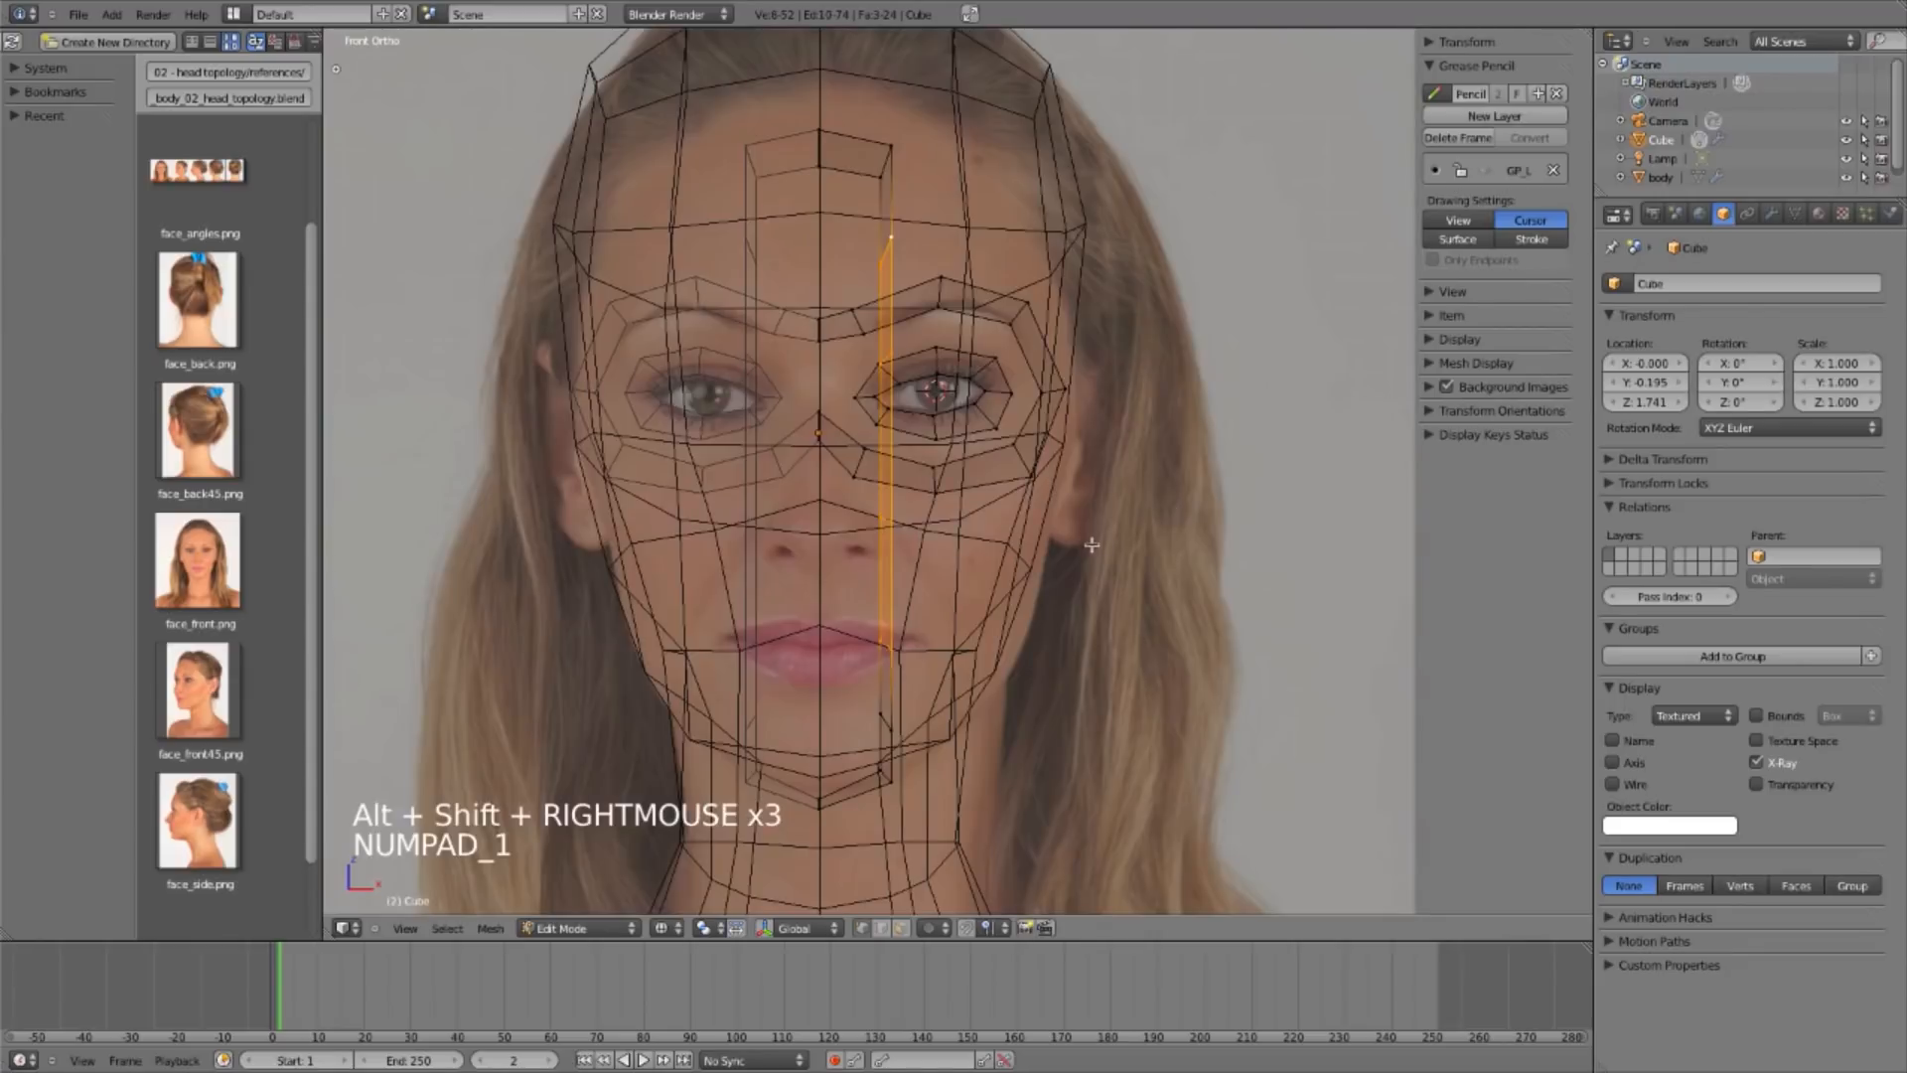
key("g")
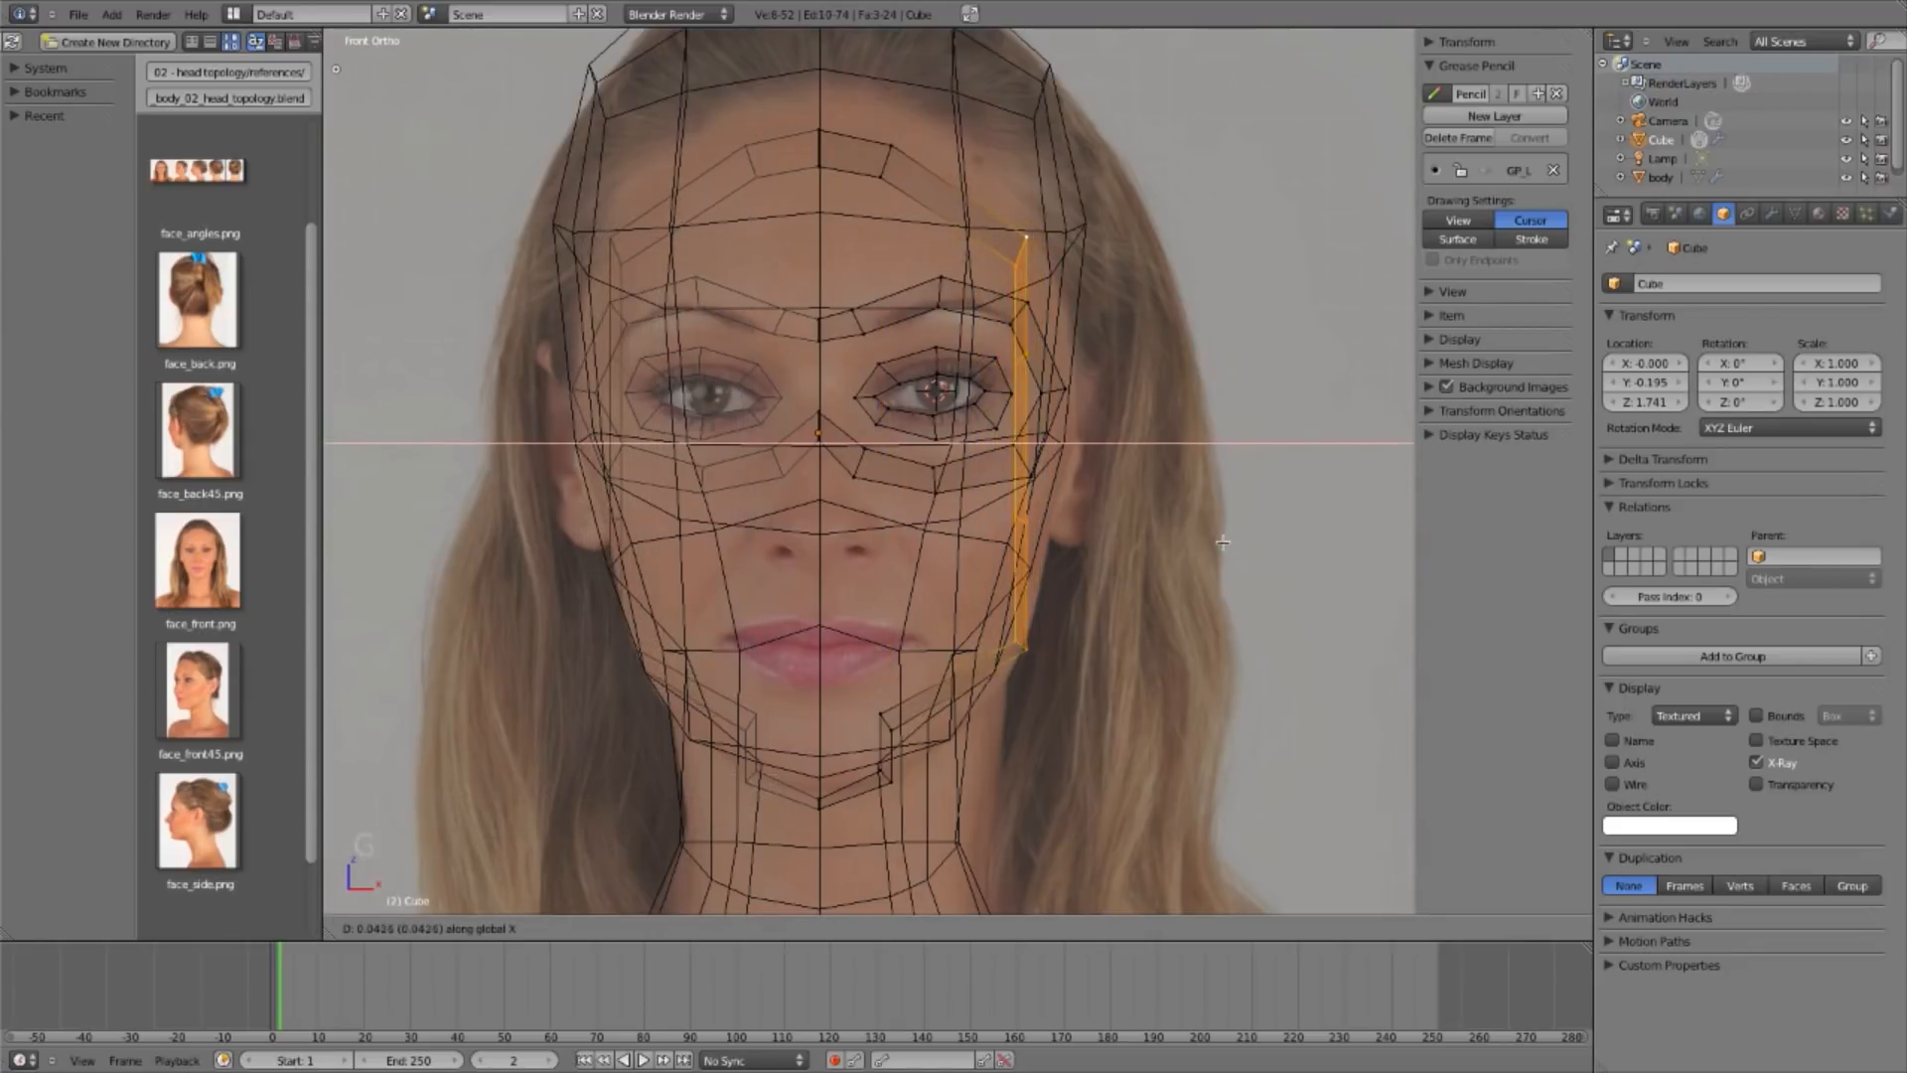
left_click(1071, 652)
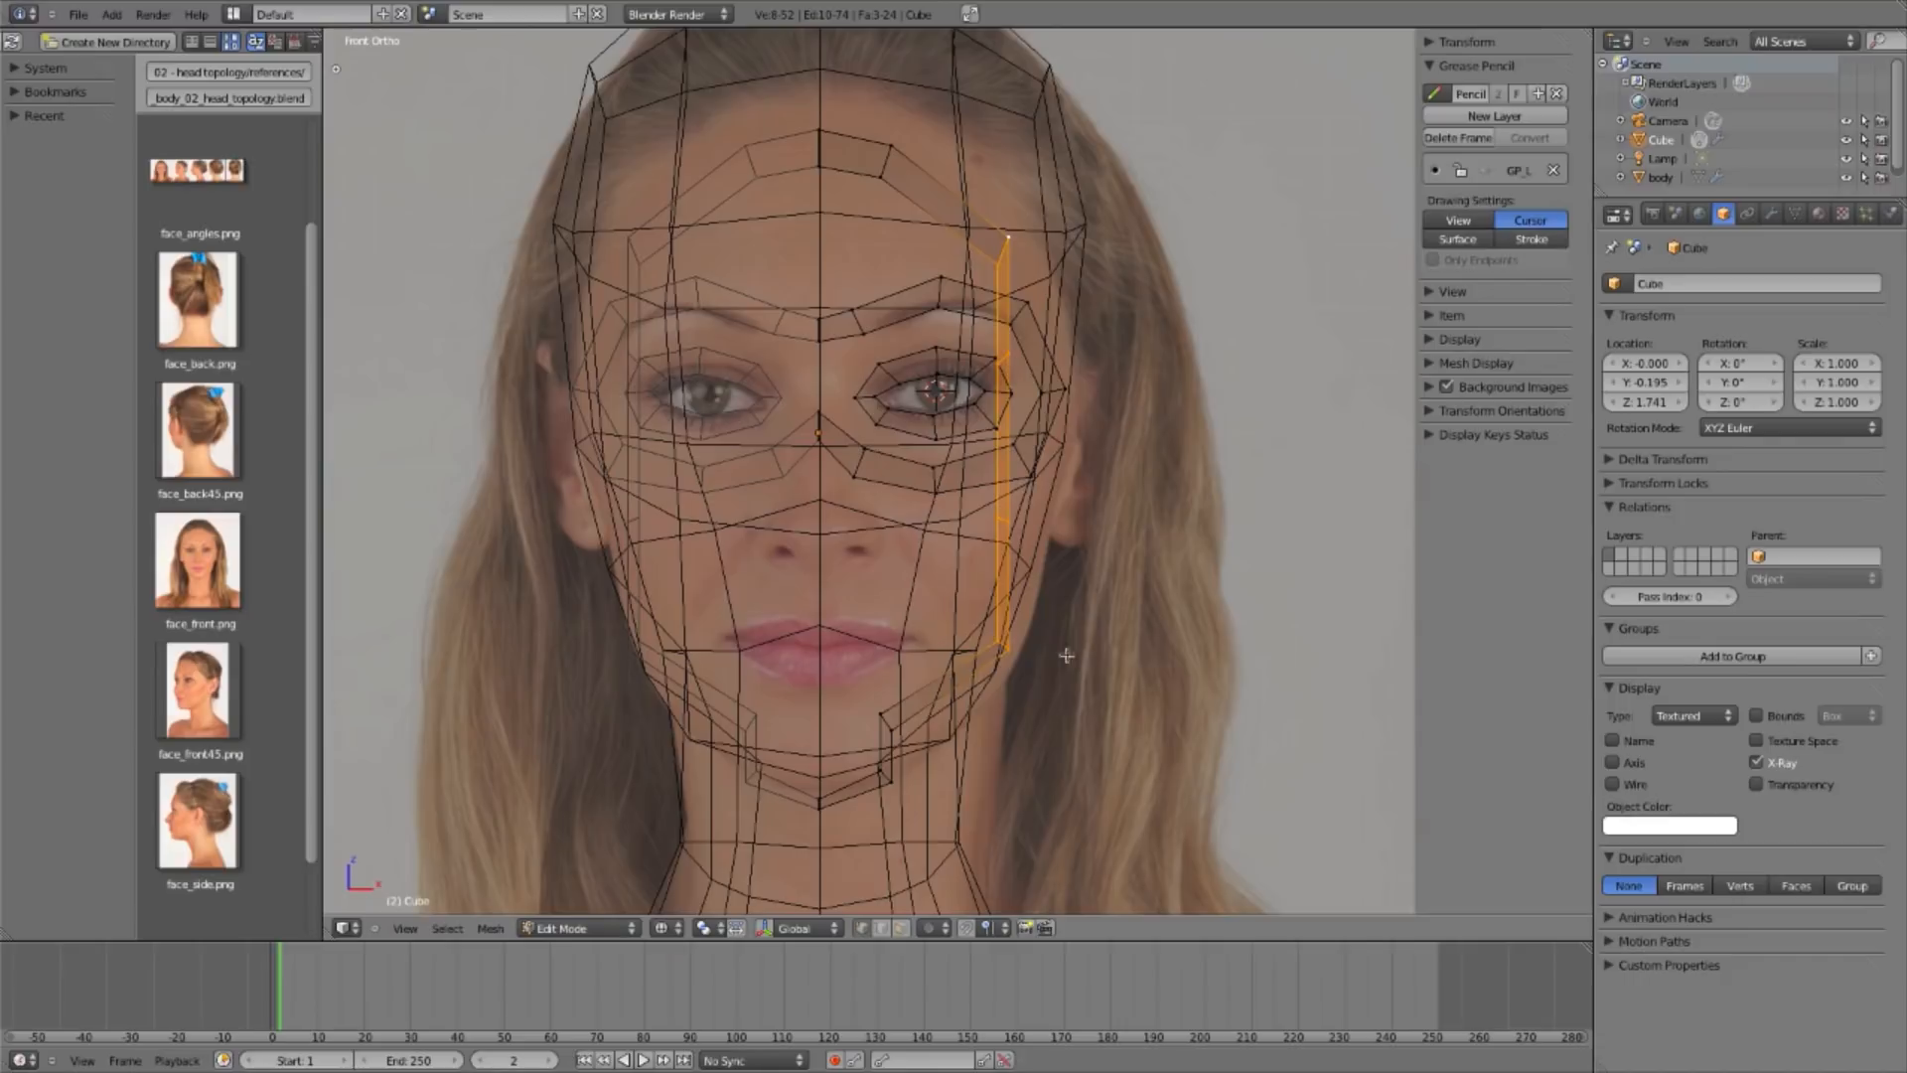
Step: Keep only the two edges between temple and ear selected and move them farther outward along X
middle_click_drag(998, 667, 1196, 774)
key("b")
middle_click_drag(837, 203, 1148, 322)
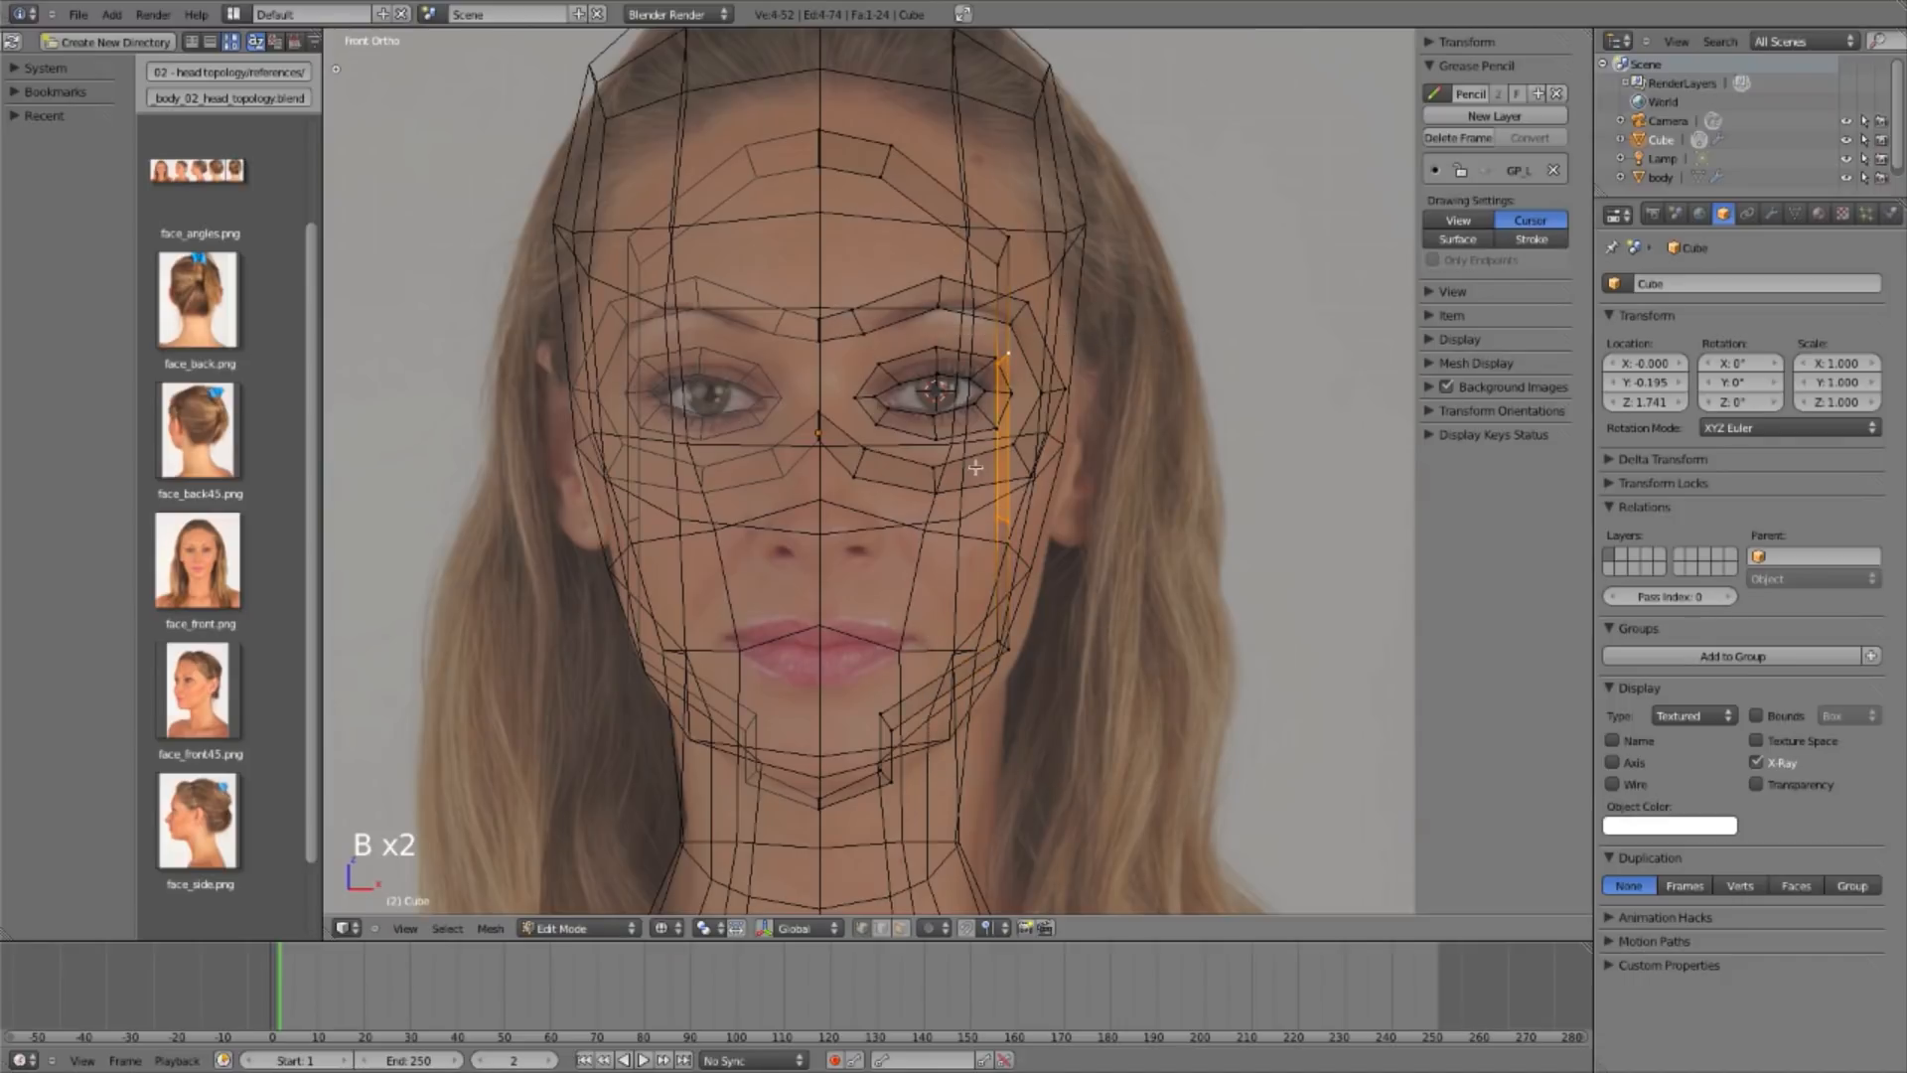
key("g")
key("x")
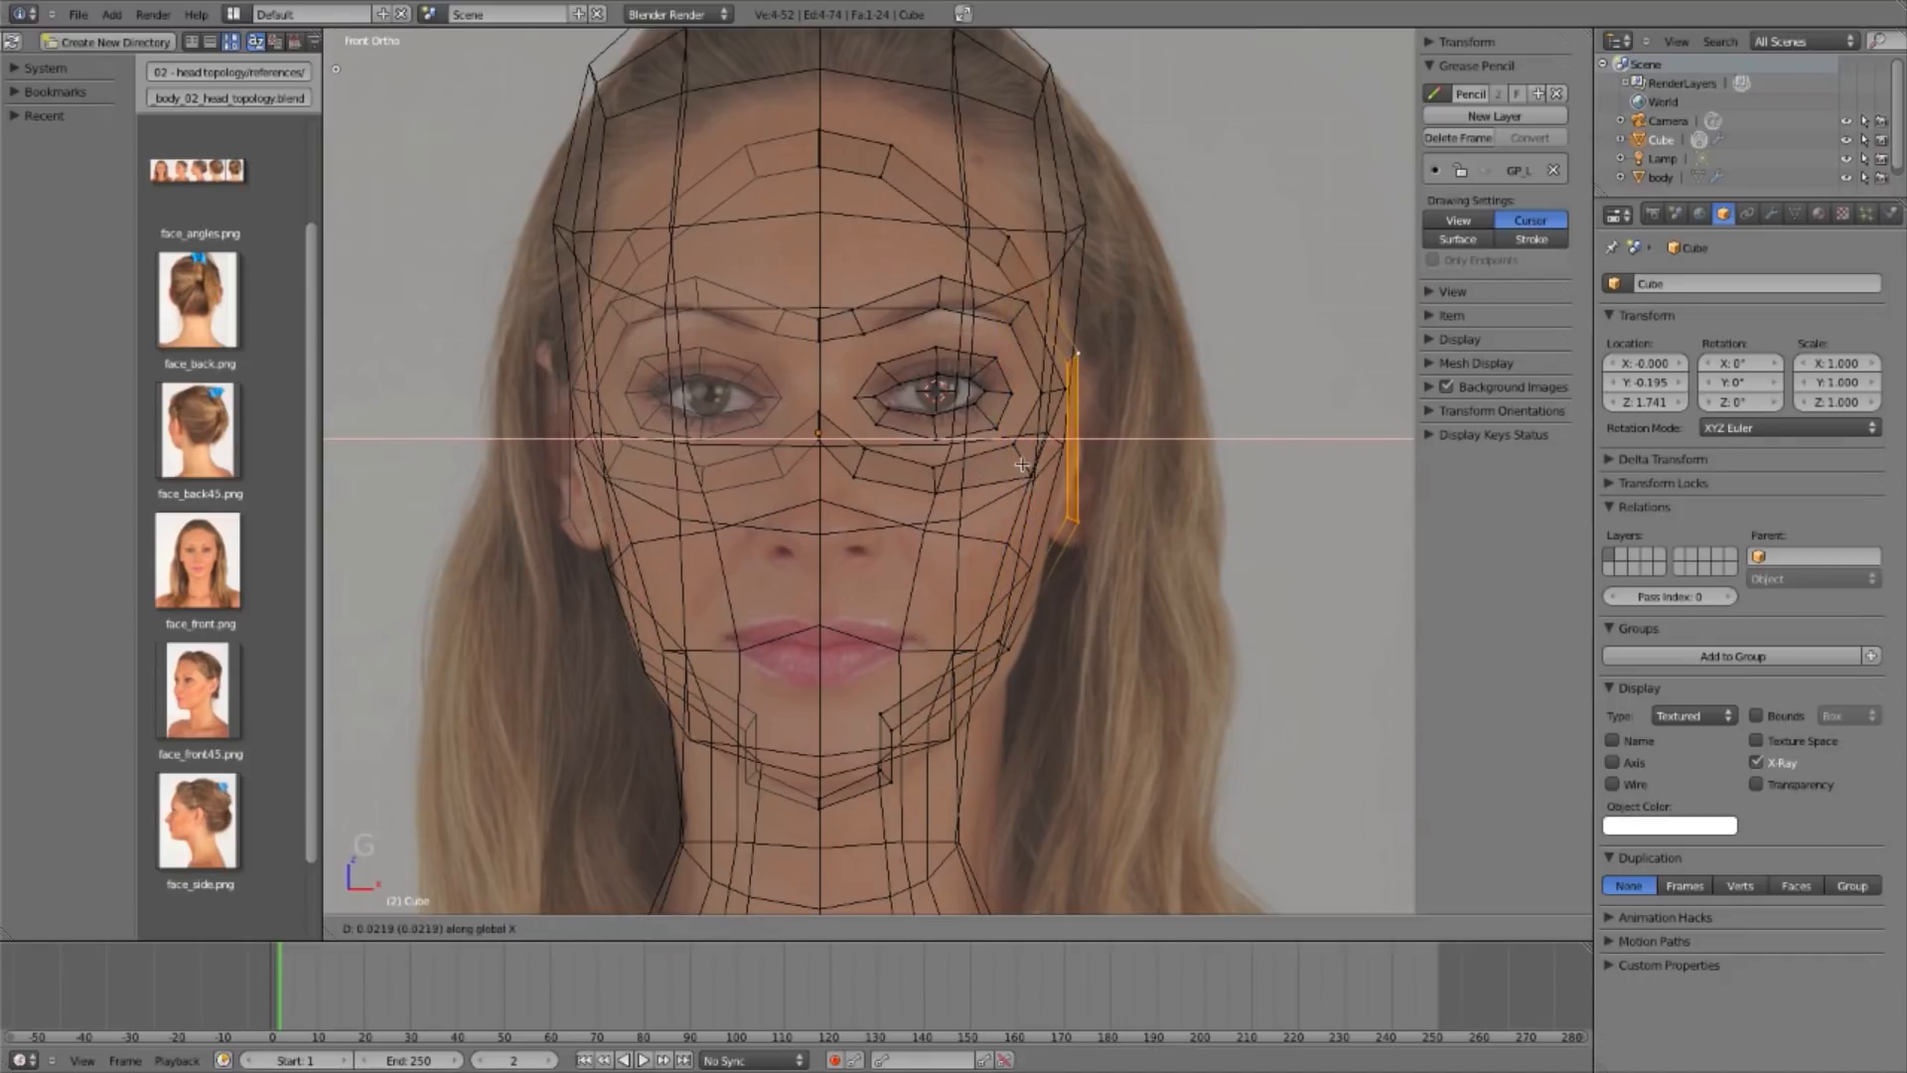
left_click(1034, 455)
Step: Adjust the strip's edge in front of the ear along X, leaving the temple edge out of the selection
key("b")
mouse_move(990, 298)
middle_mouse_down()
mouse_move(1200, 489)
mouse_move(799, 391)
mouse_move(980, 412)
mouse_move(978, 432)
middle_mouse_up()
key("g")
key("x")
left_click(1152, 469)
Step: Select the strip's two temple vertices and reposition them in front view against the side of the head
key("z")
right_click(980, 412)
right_click(978, 437, "shift")
key("KP_1")
key("g")
left_click(1013, 467)
key("z")
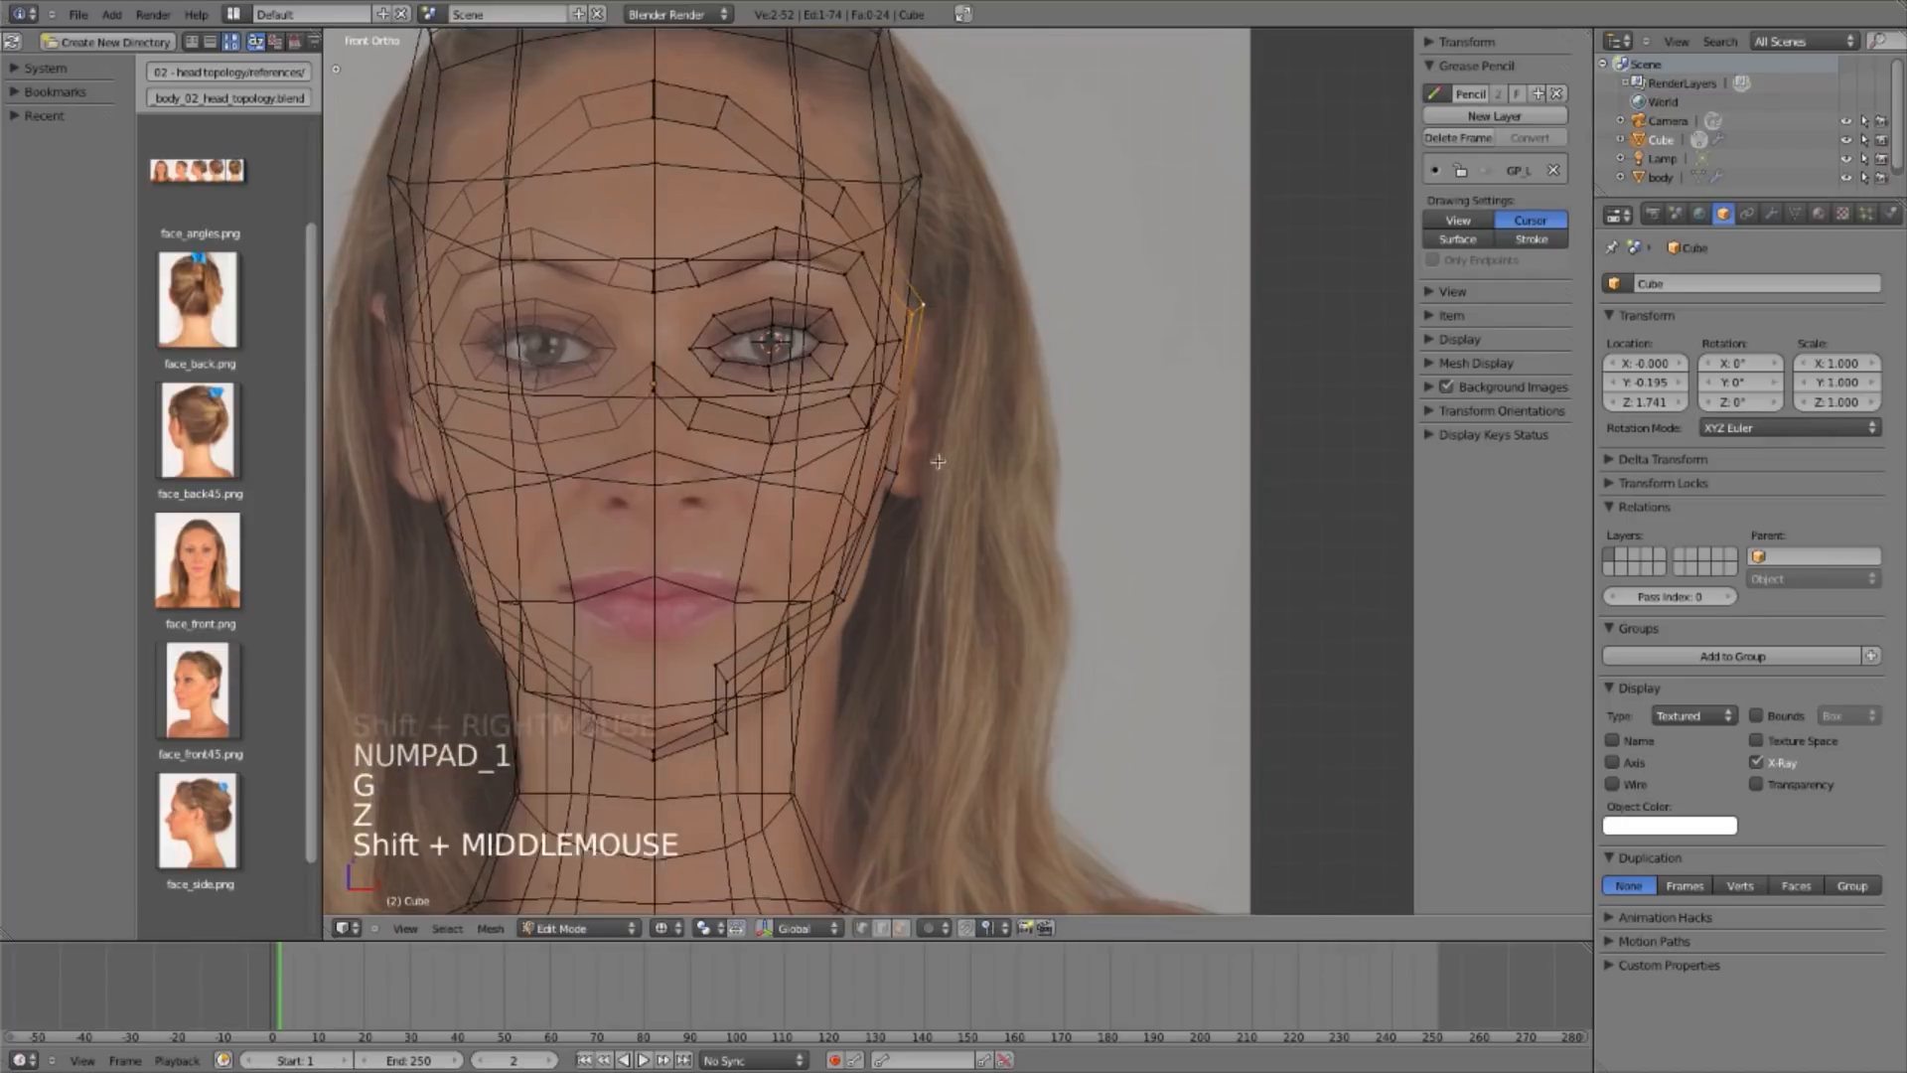
Step: Shift the outer-corner vertices of the outer eye loop inward along X
scroll(973, 427, "up", 2)
key("a")
right_click(975, 425)
right_click(986, 413, "shift")
key("g")
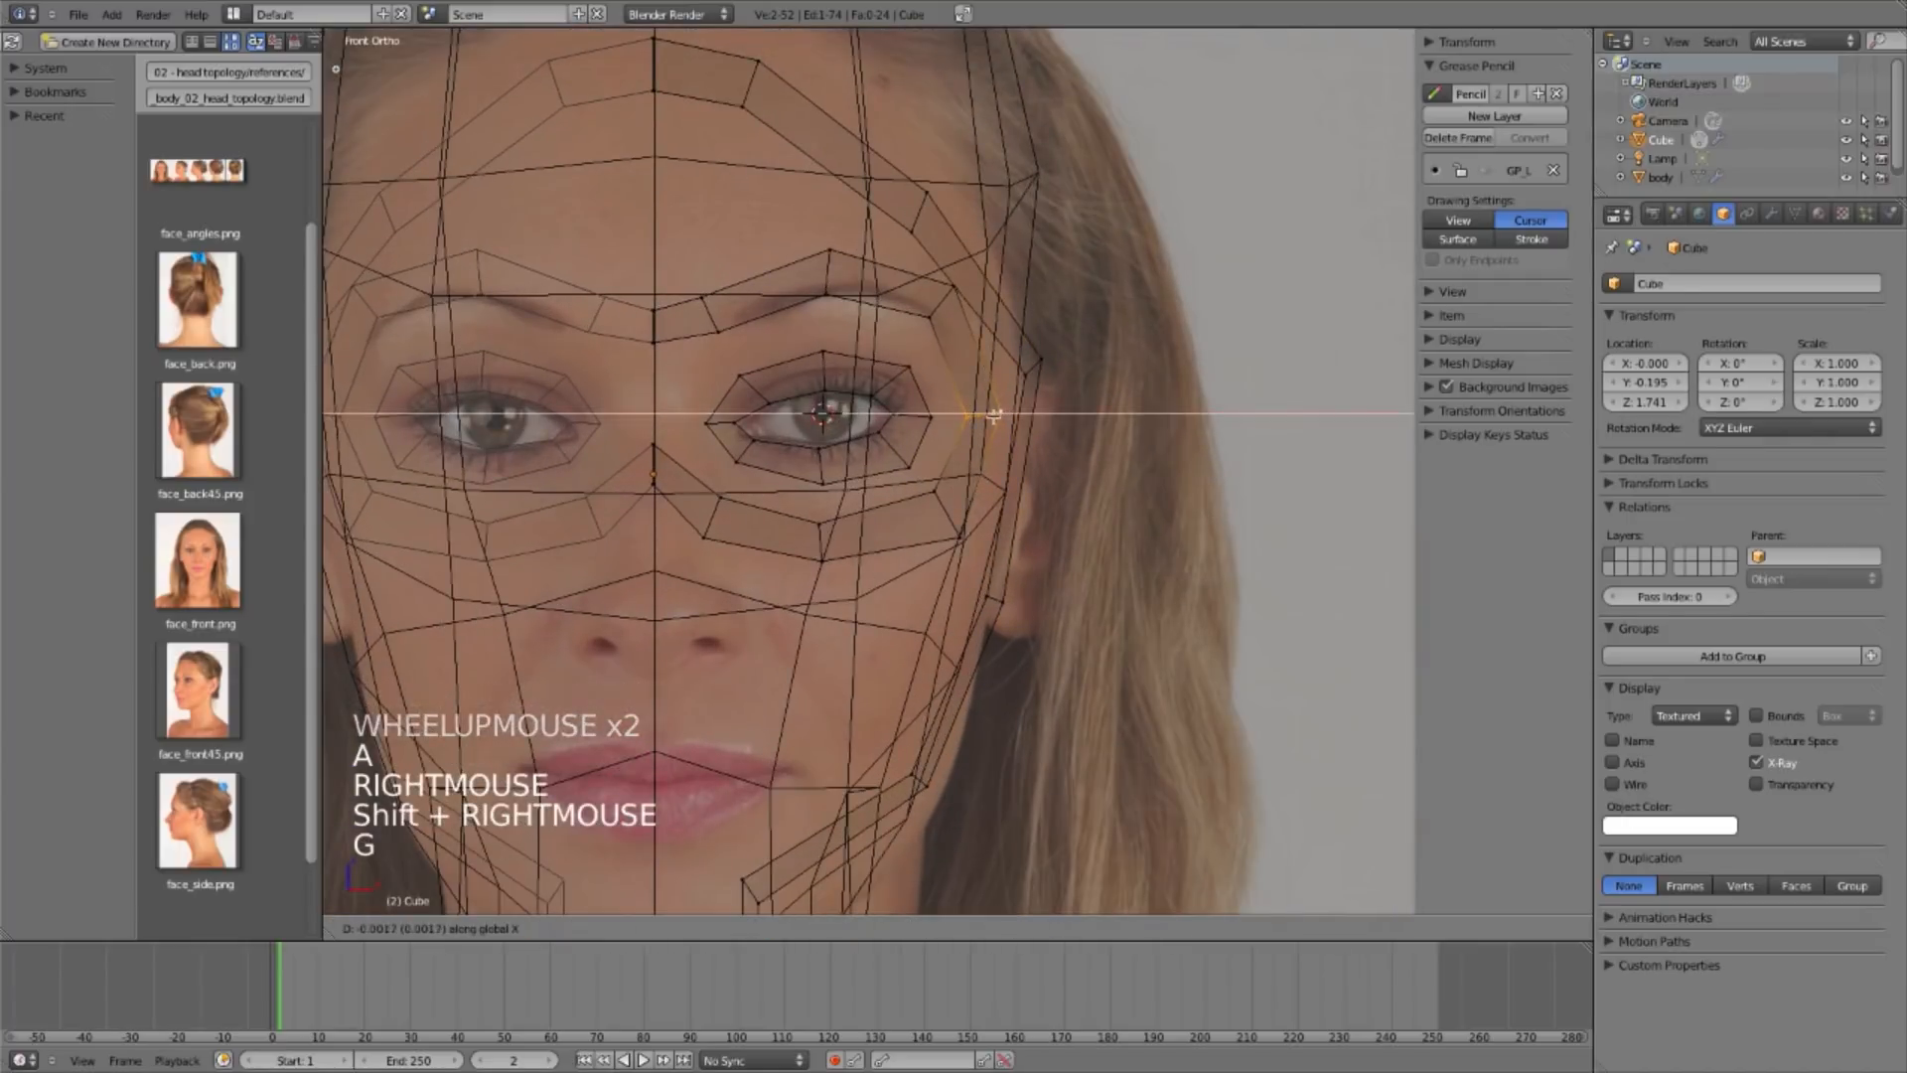
key("g")
key("g")
left_click(993, 411)
Step: Reposition the eye loop's vertex at the outer end of the eyebrow
key("a")
right_click(940, 264)
key("g")
key("g")
key("g")
Step: Move the strip's upper temple edge up and outward, and shift the neighboring forehead edge outward for a rounder arc
right_click(924, 216, "alt")
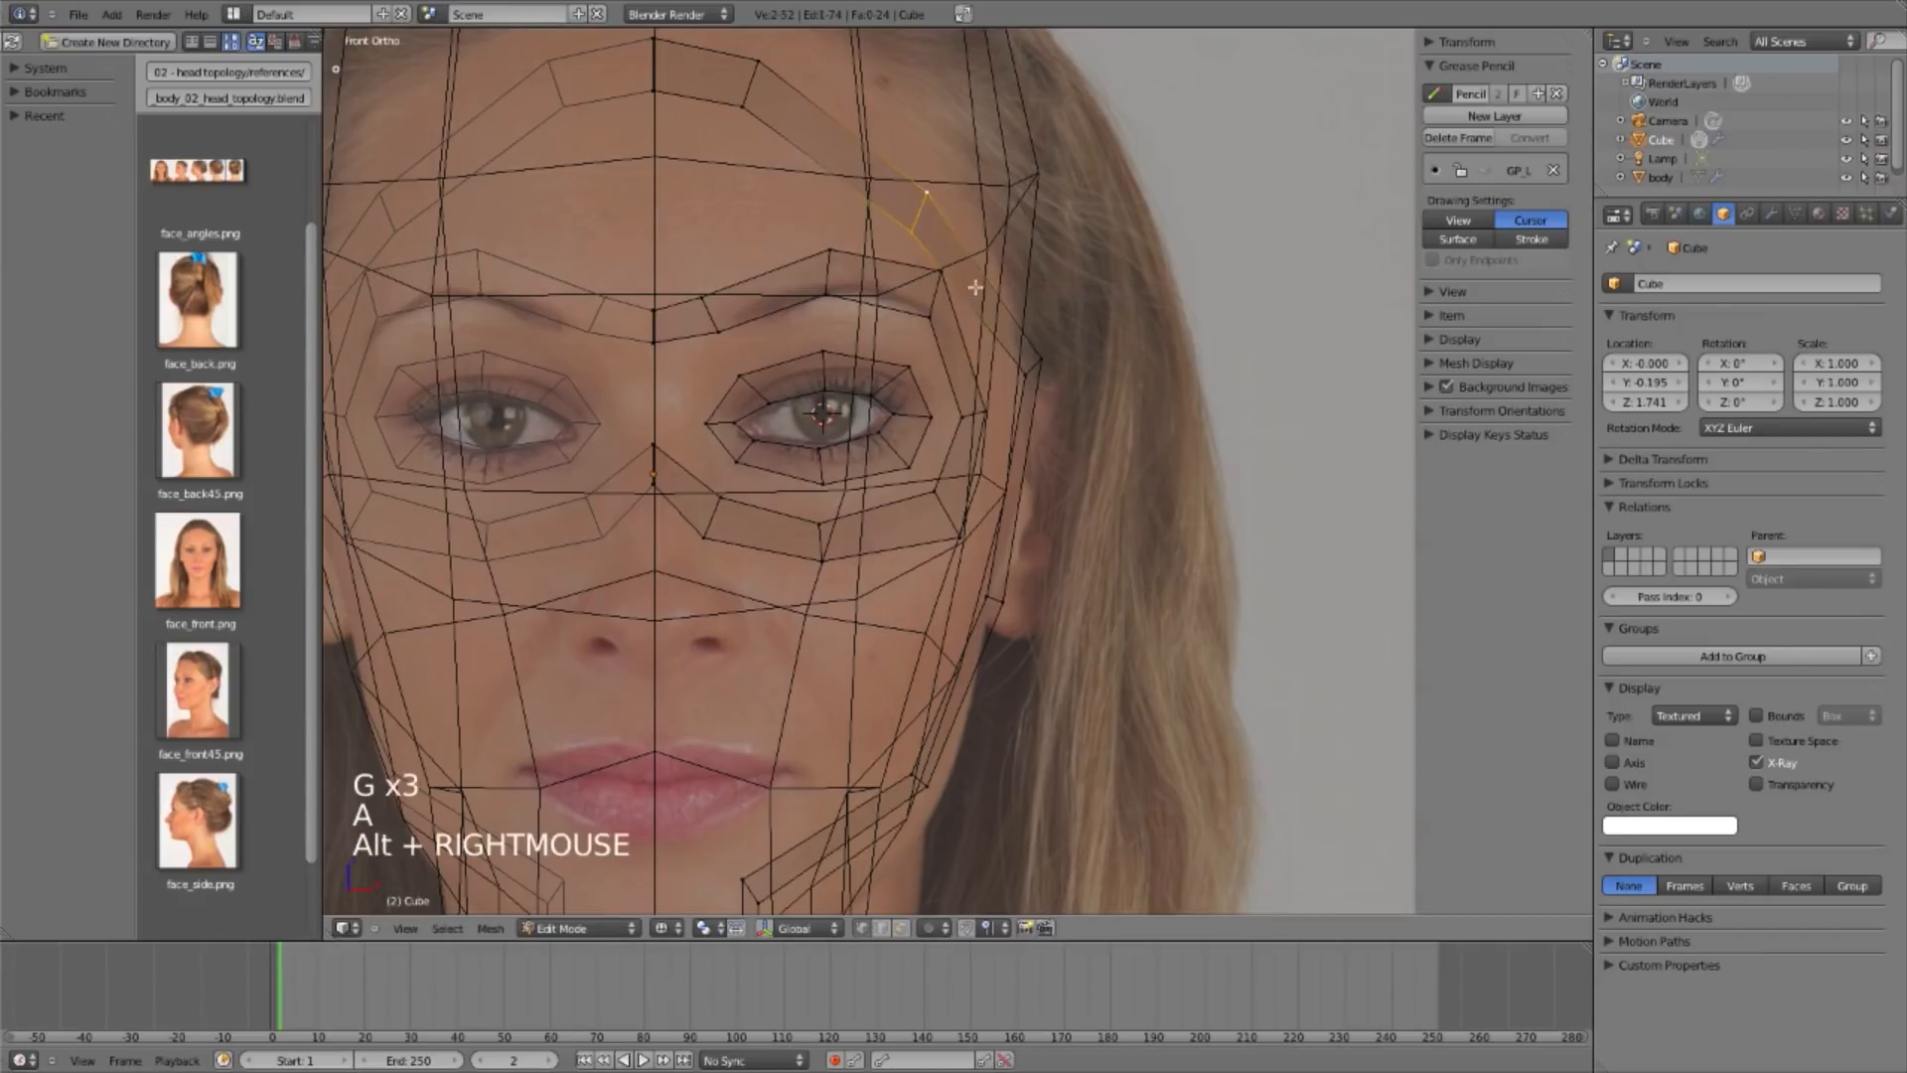
key("g")
left_click(996, 232)
key("a")
right_click(764, 98, "alt")
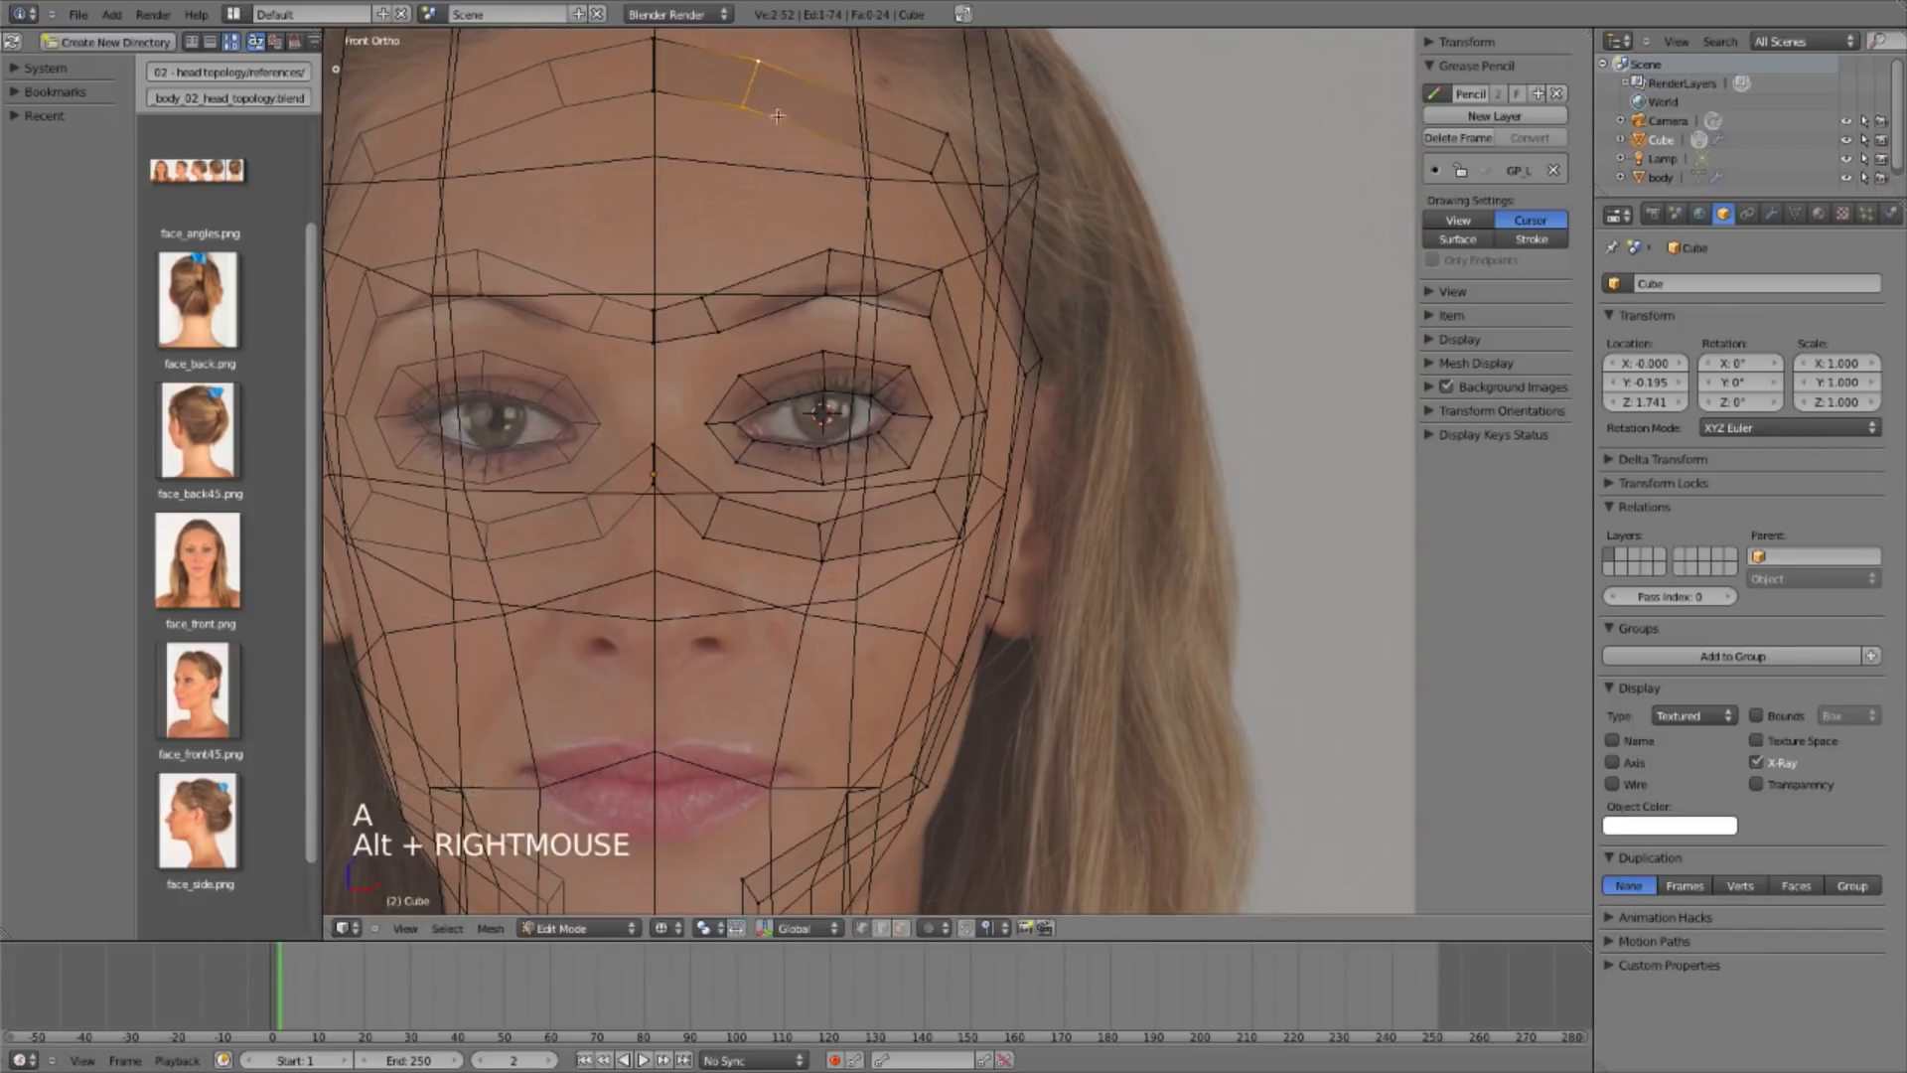
key("g")
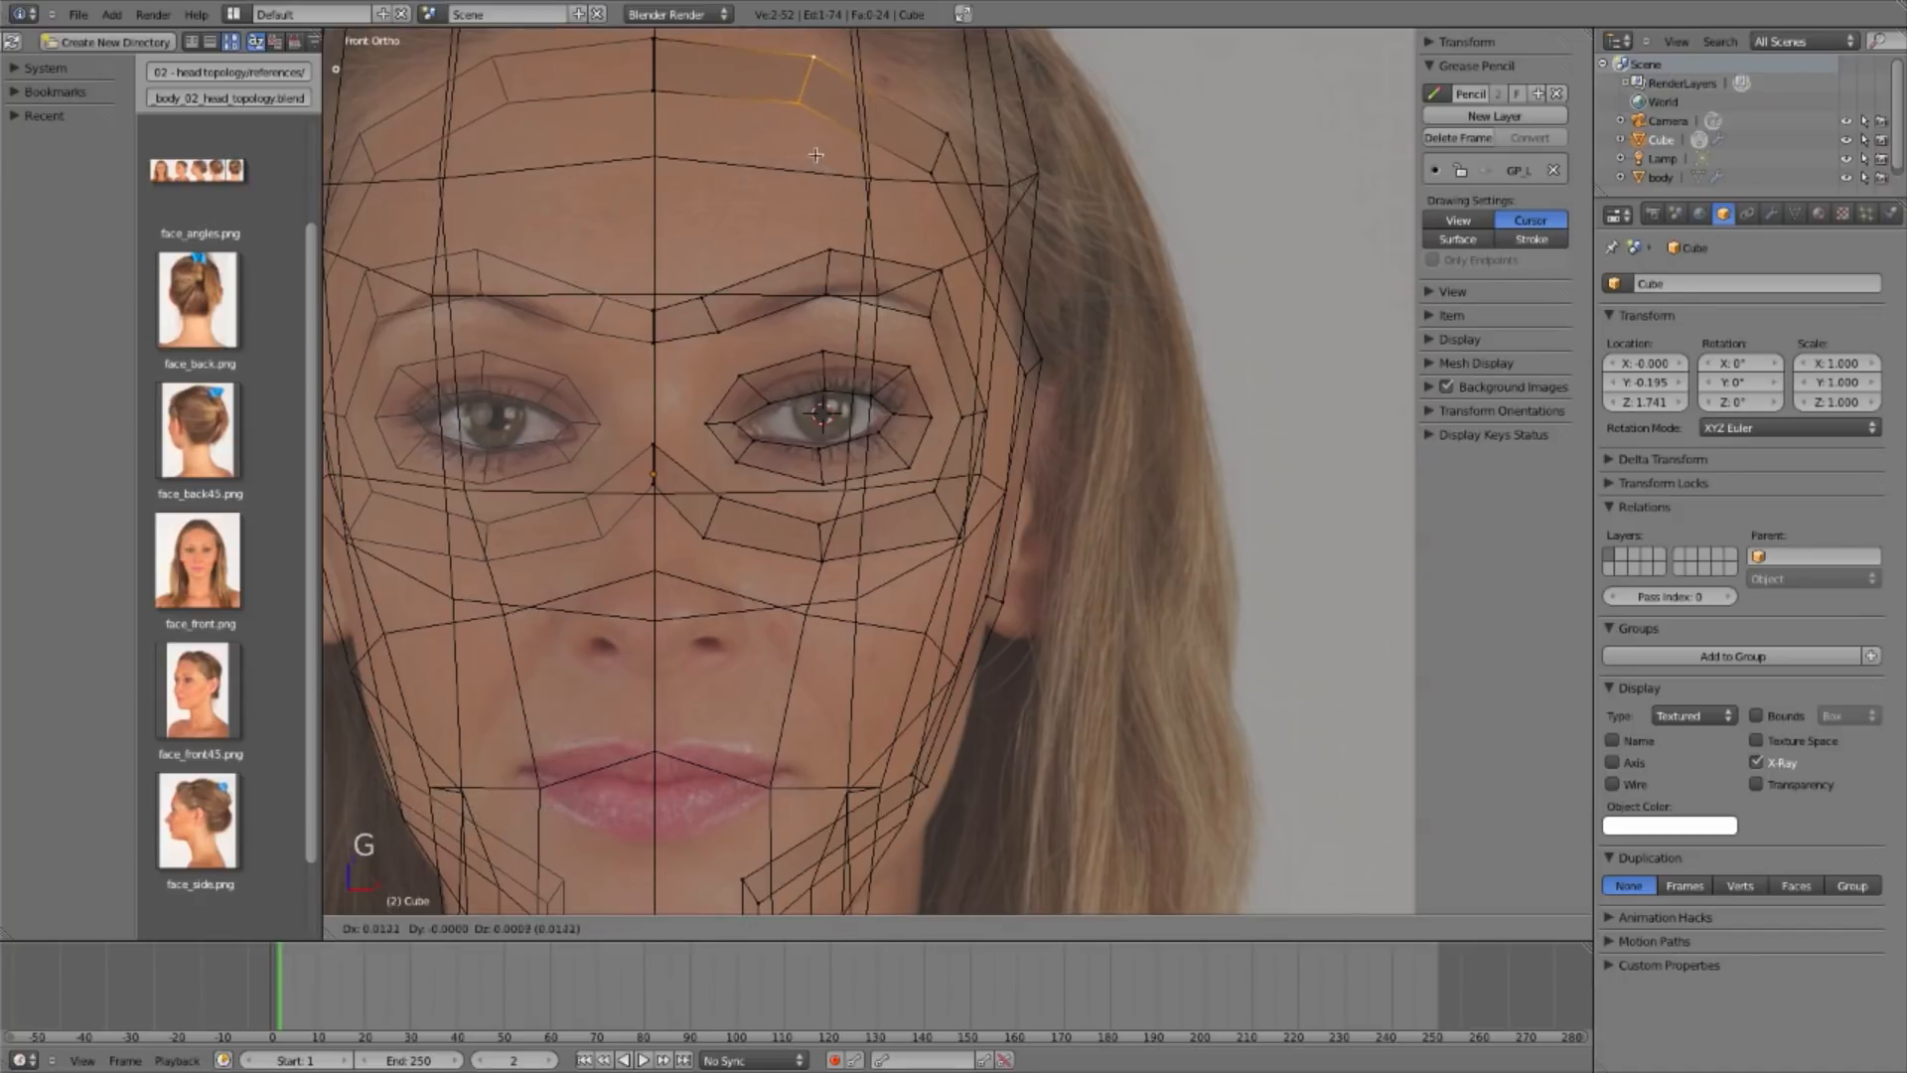
left_click(829, 165)
key("a")
Step: Move the strip's temple edge along X, scale it along Z, and fine-tune its height beside the eye
key("b")
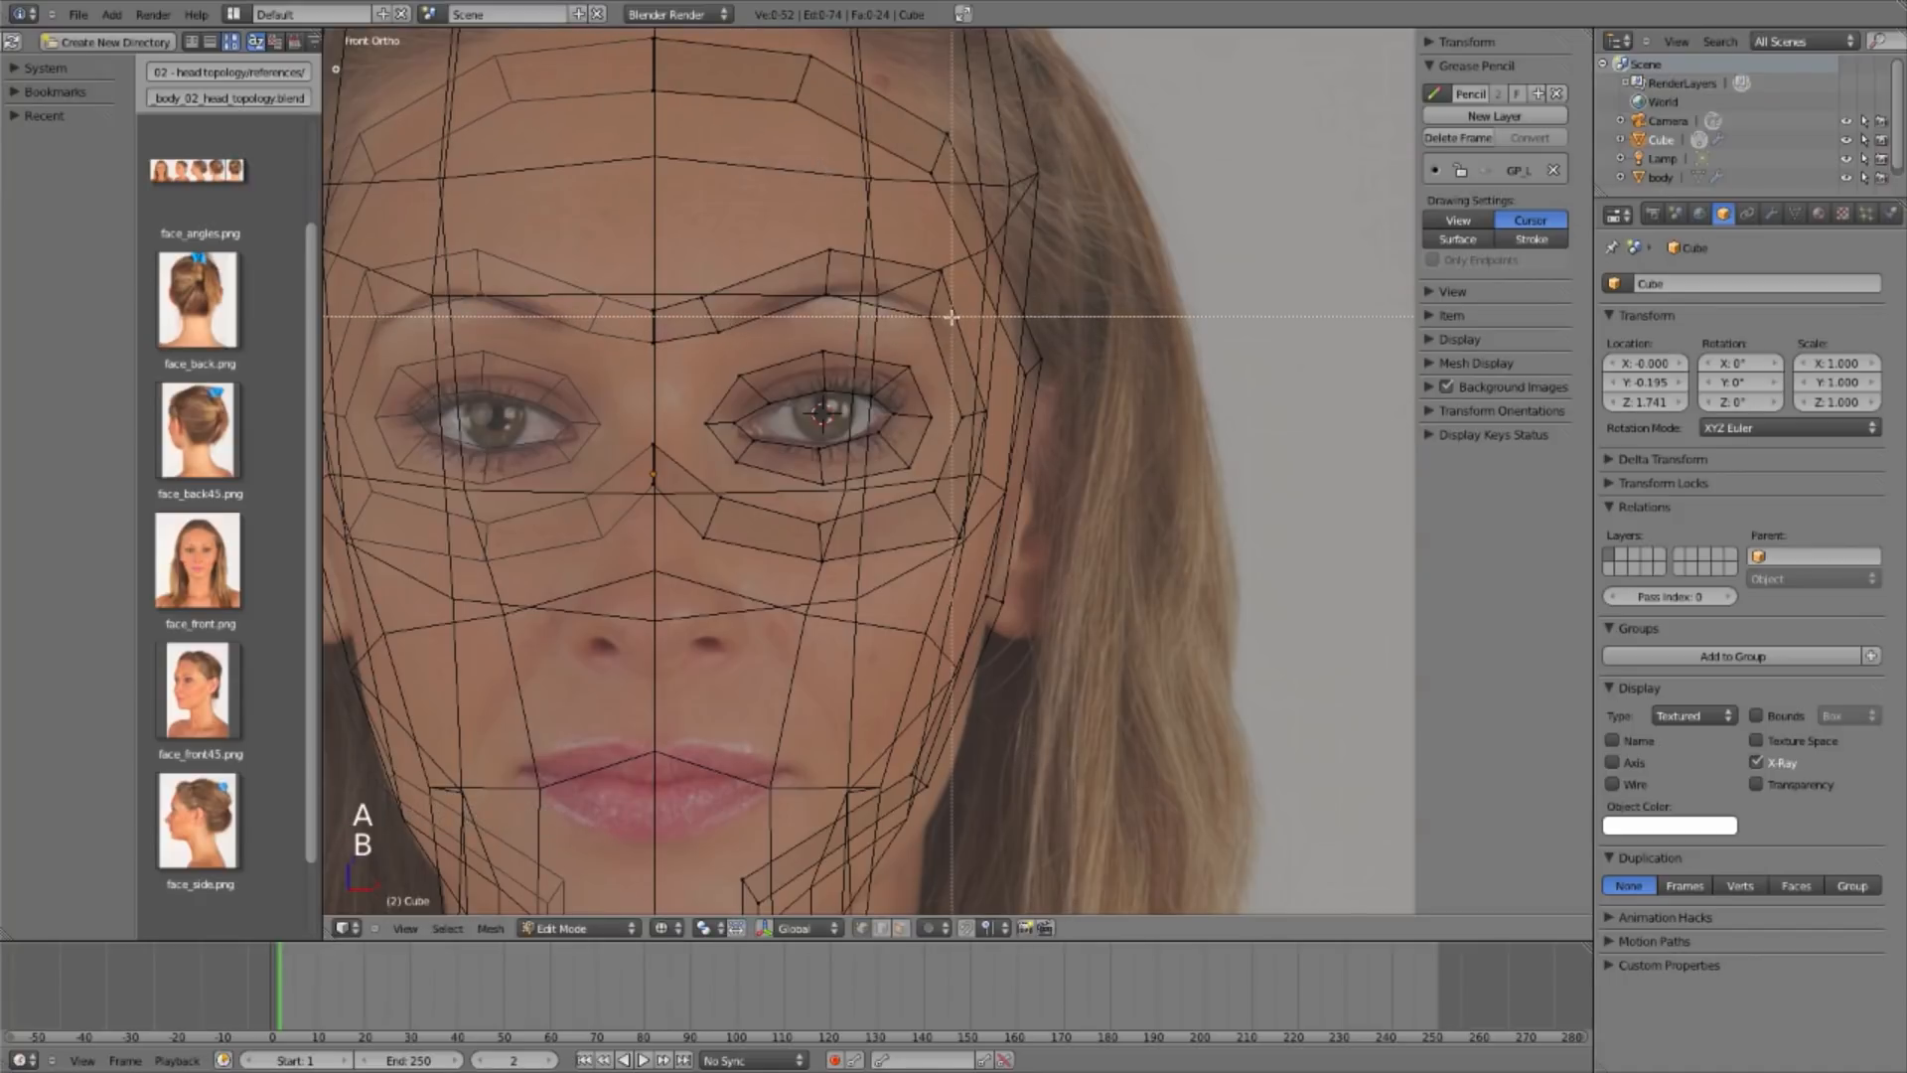
left_click_drag(998, 310, 1194, 465)
key("g")
key("x")
left_click(1211, 574)
middle_click_drag(937, 598, 1166, 454, "shift")
key("s")
key("z")
left_click(1278, 447)
key("g")
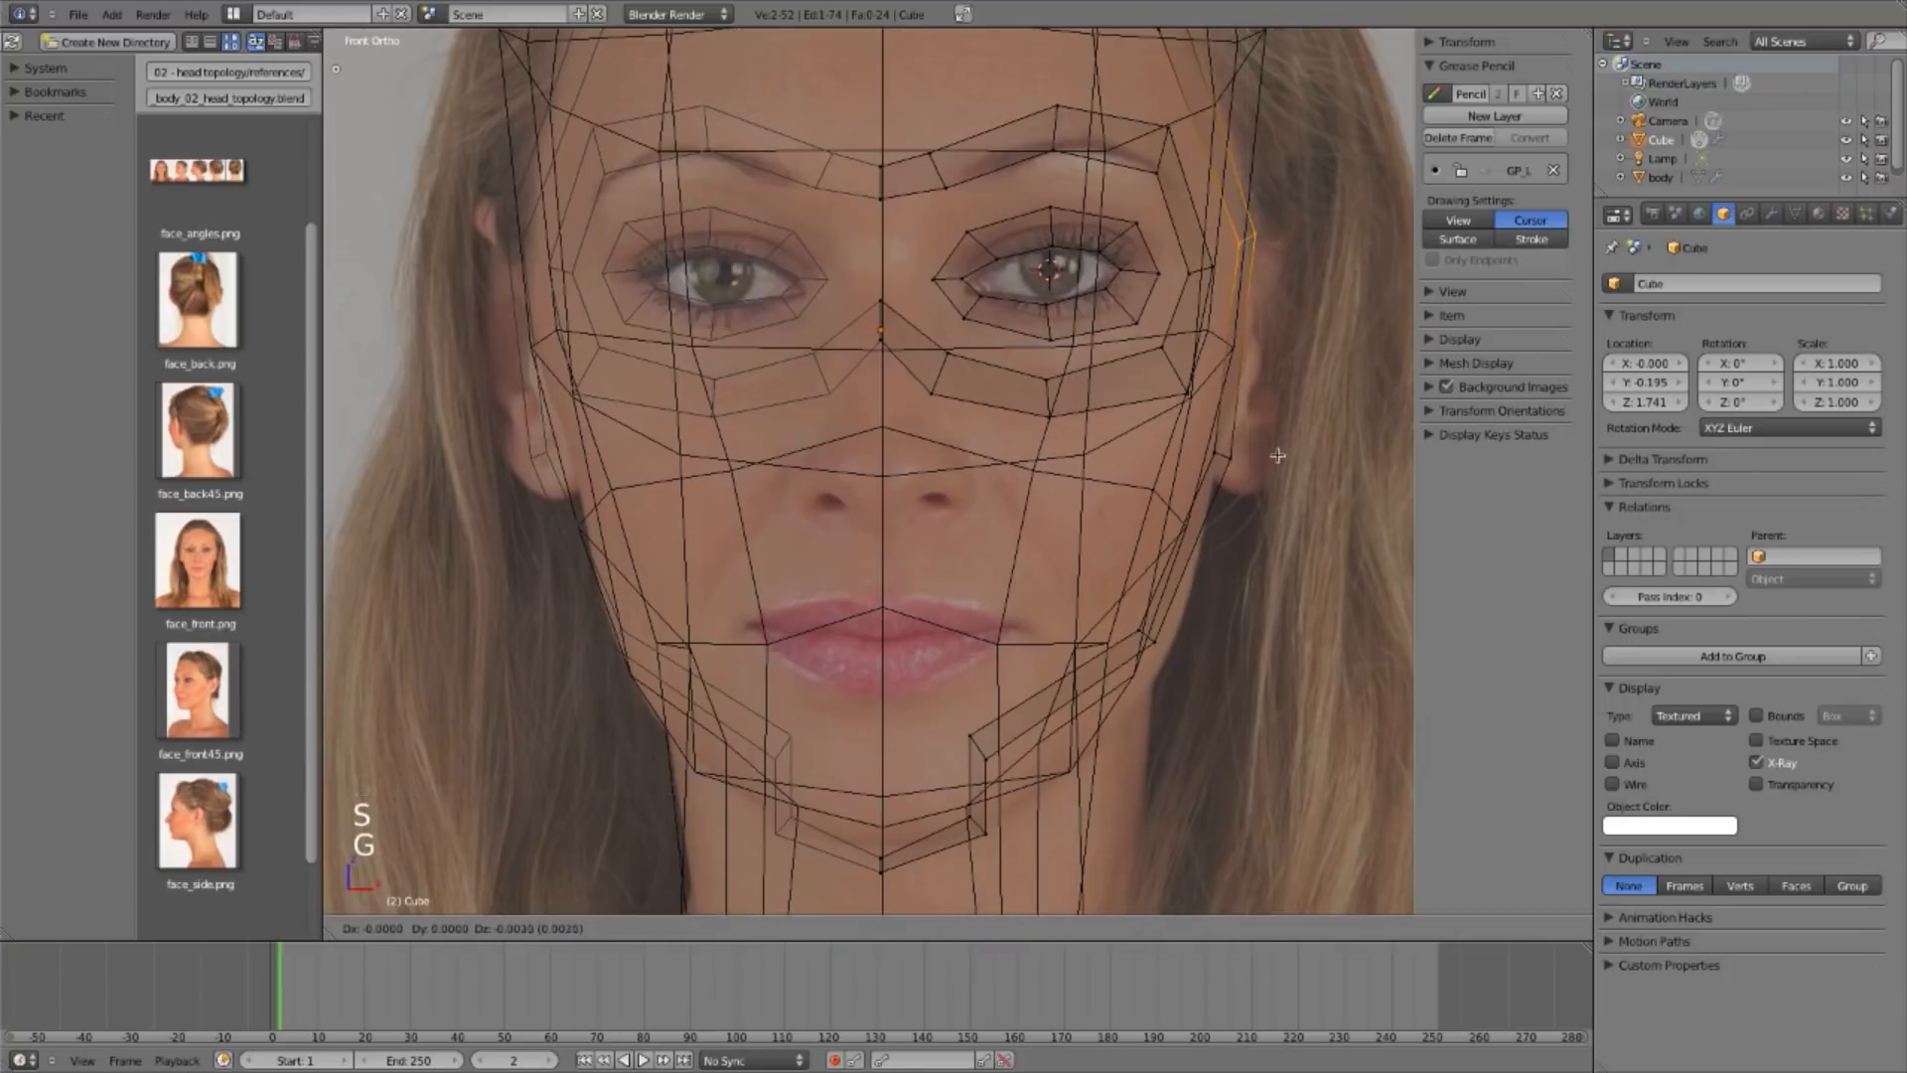
left_click(1278, 444)
Step: Scale the strip's edge in front of the ear along X and move it to the face contour
key("a")
key("b")
left_click_drag(1187, 412, 1323, 566)
key("g")
key("s")
key("x")
key("g")
left_click(1281, 558)
Step: Move the strip's edge at the jaw corner onto the face outline in front view
key("a")
key("b")
left_click_drag(983, 537, 1267, 705)
key("g")
left_click(1294, 687)
Step: Move the strip's lower jaw edge outward to the jawline, and adjust the chin's centerline edge
key("a")
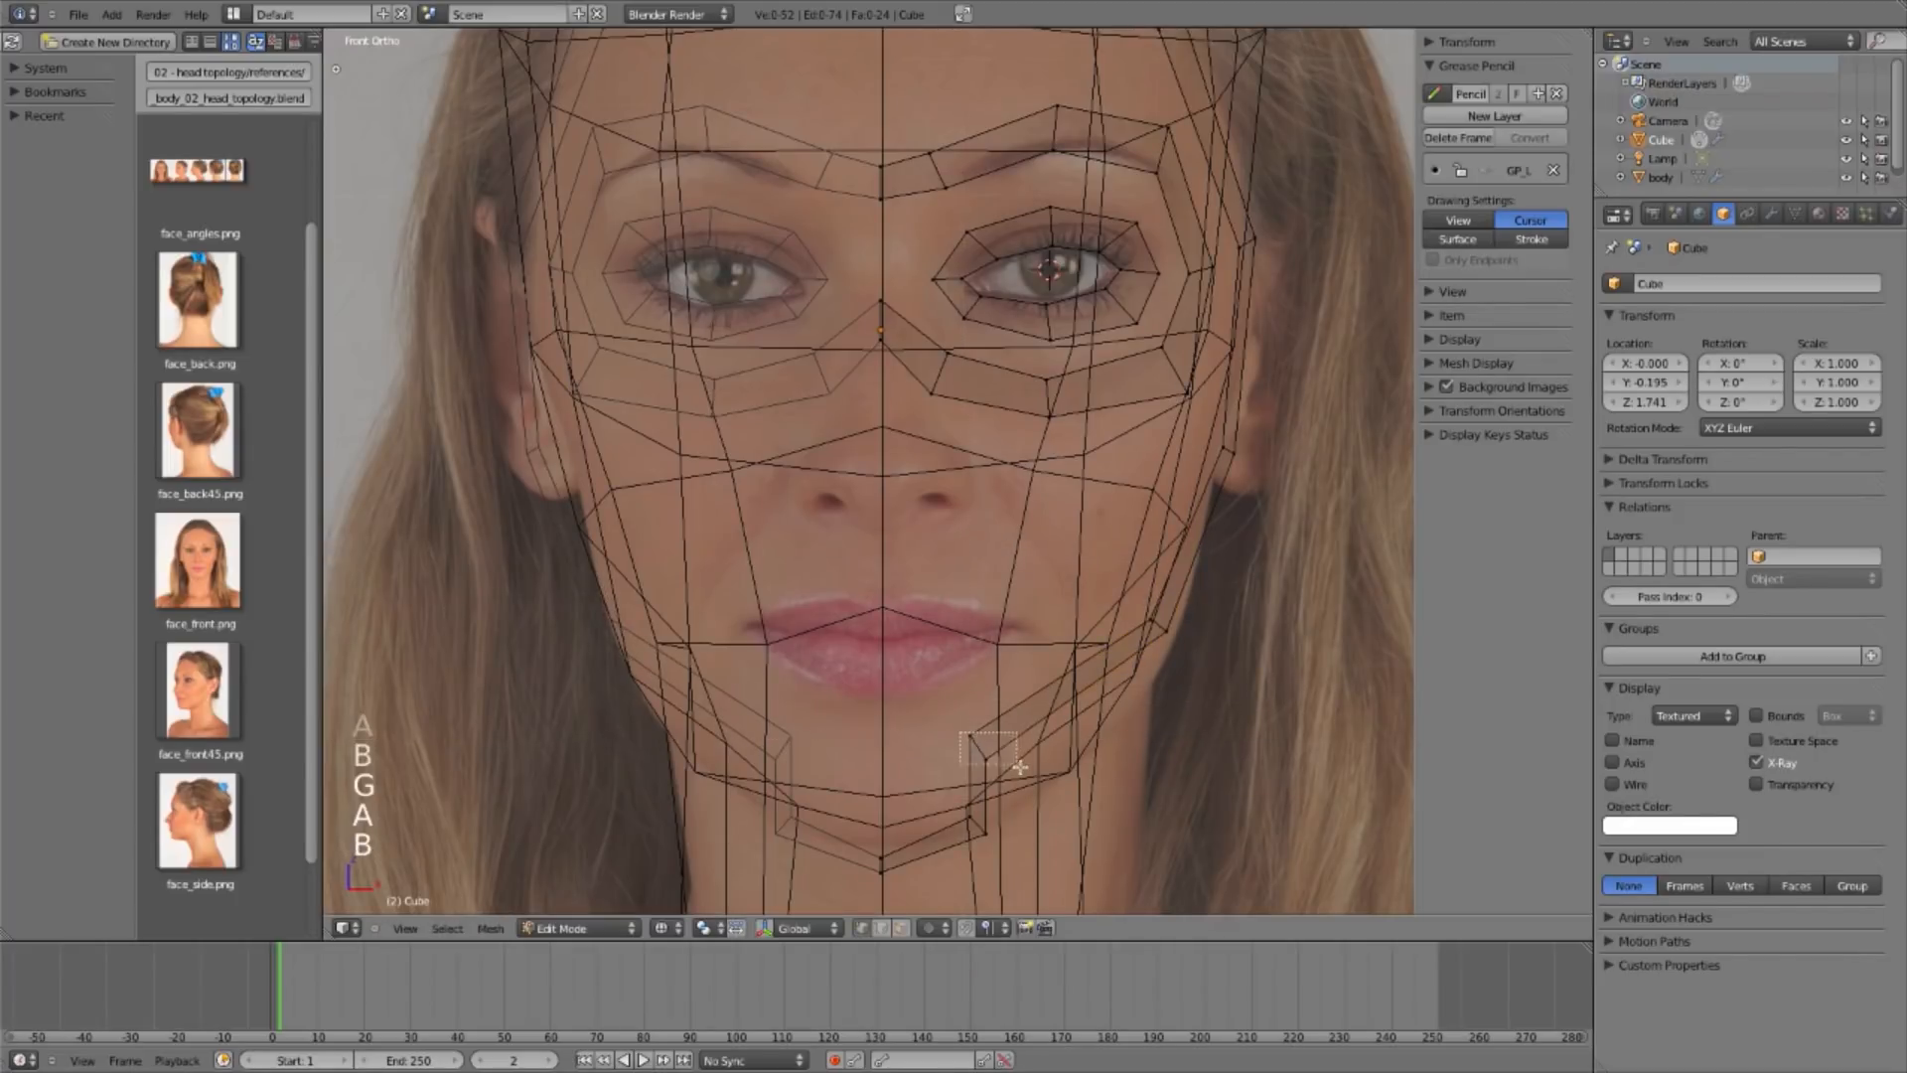
left_click_drag(1018, 765, 1077, 780)
key("g")
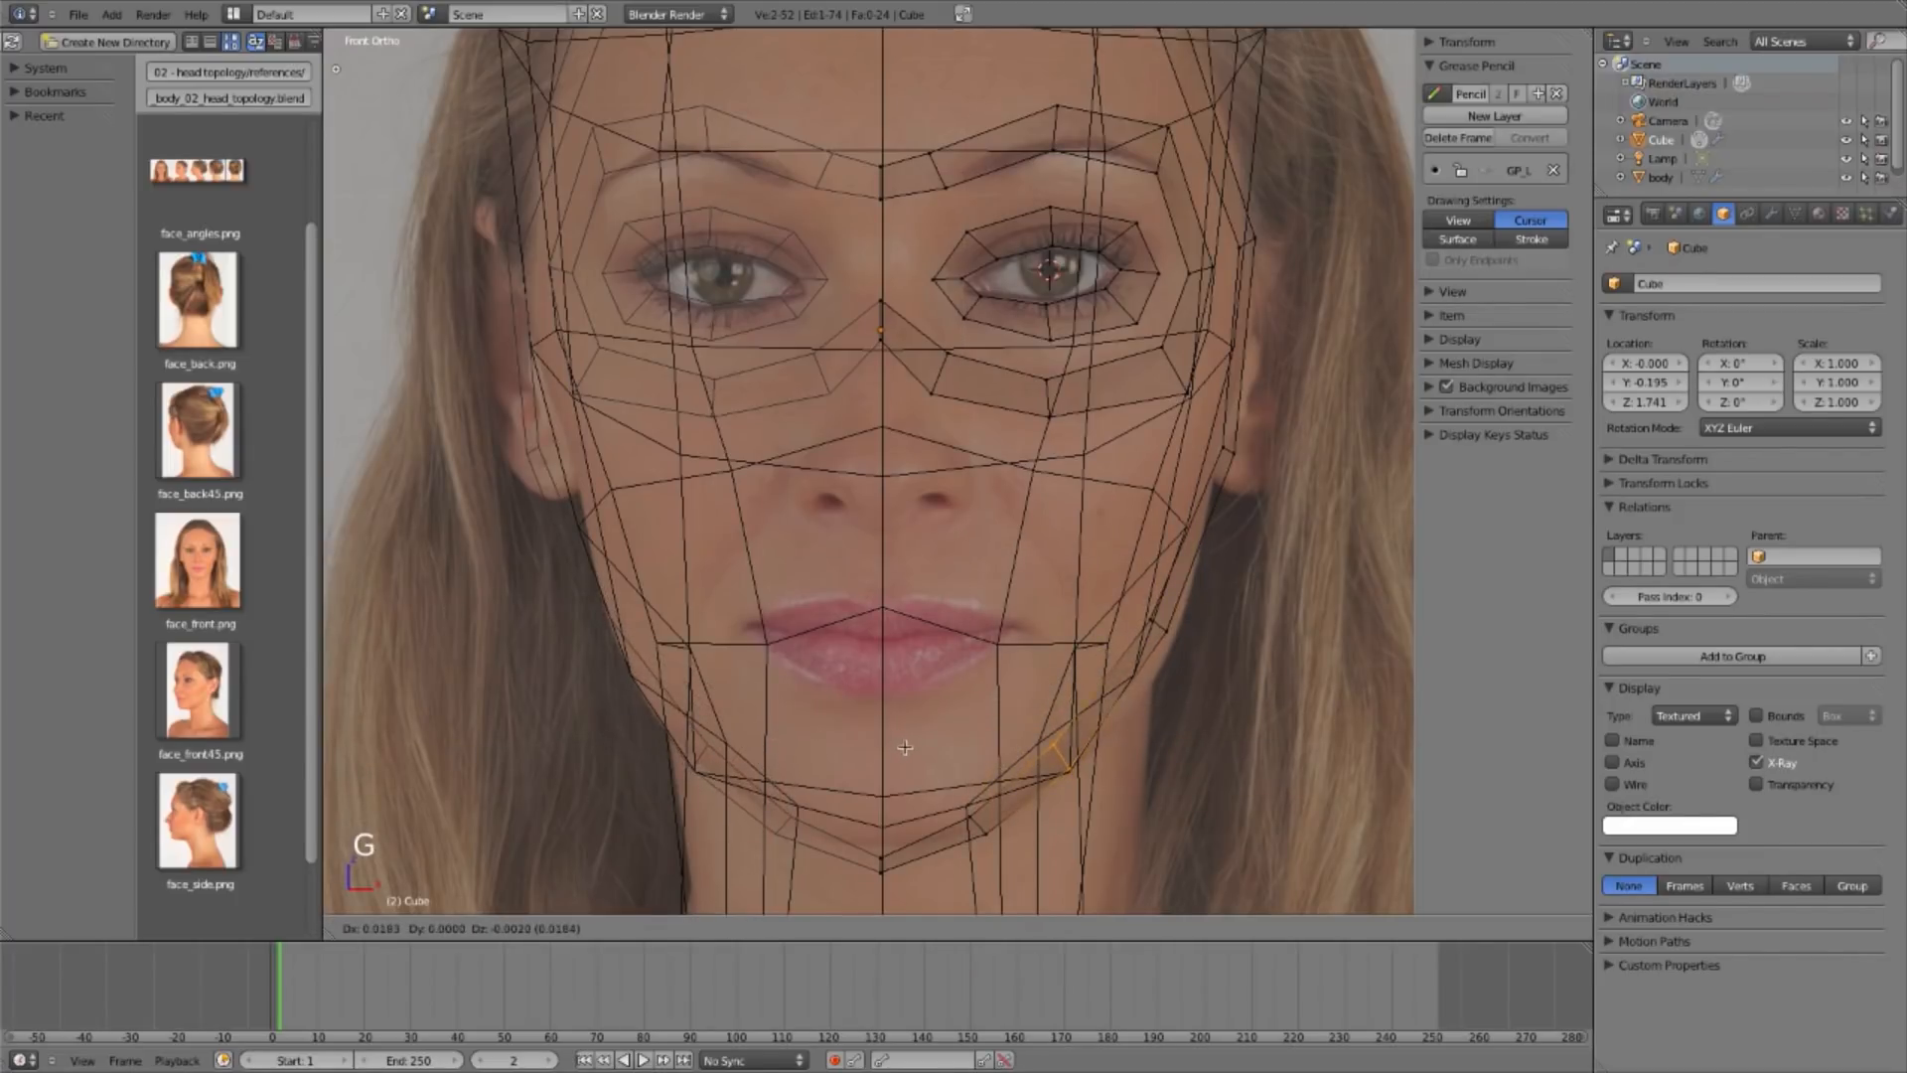
left_click(908, 752)
key("a")
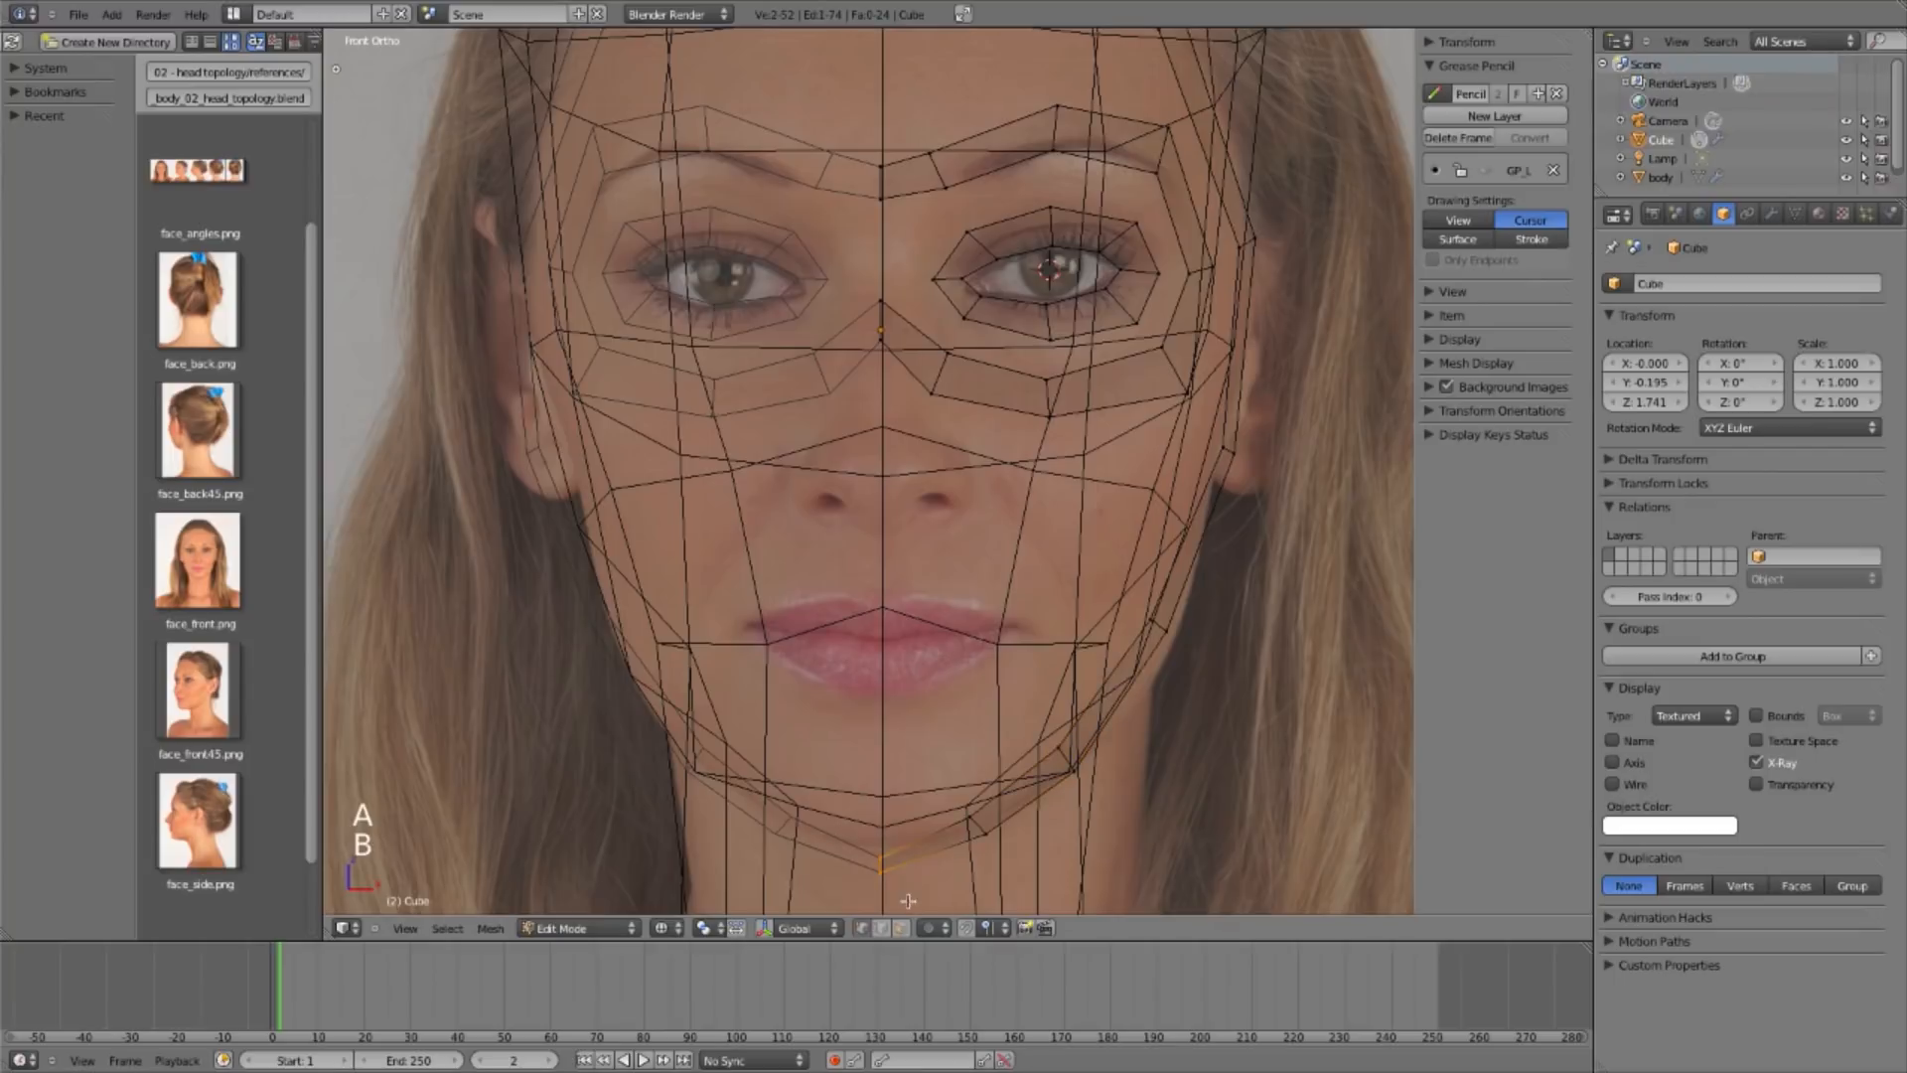
key("g")
left_click(905, 886)
Step: Examine the outer face loop's shape against the head in perspective, side and front views
key("a")
key("b")
left_click_drag(1067, 501, 1334, 743)
key("KP_3")
scroll(1204, 745, "down", 2)
key("z")
mouse_move(1205, 744)
middle_mouse_down()
mouse_move(1074, 553)
mouse_move(1033, 566)
mouse_move(749, 460)
mouse_move(791, 528)
mouse_move(1011, 560)
middle_mouse_up()
key("a")
scroll(1073, 552, "down", 3)
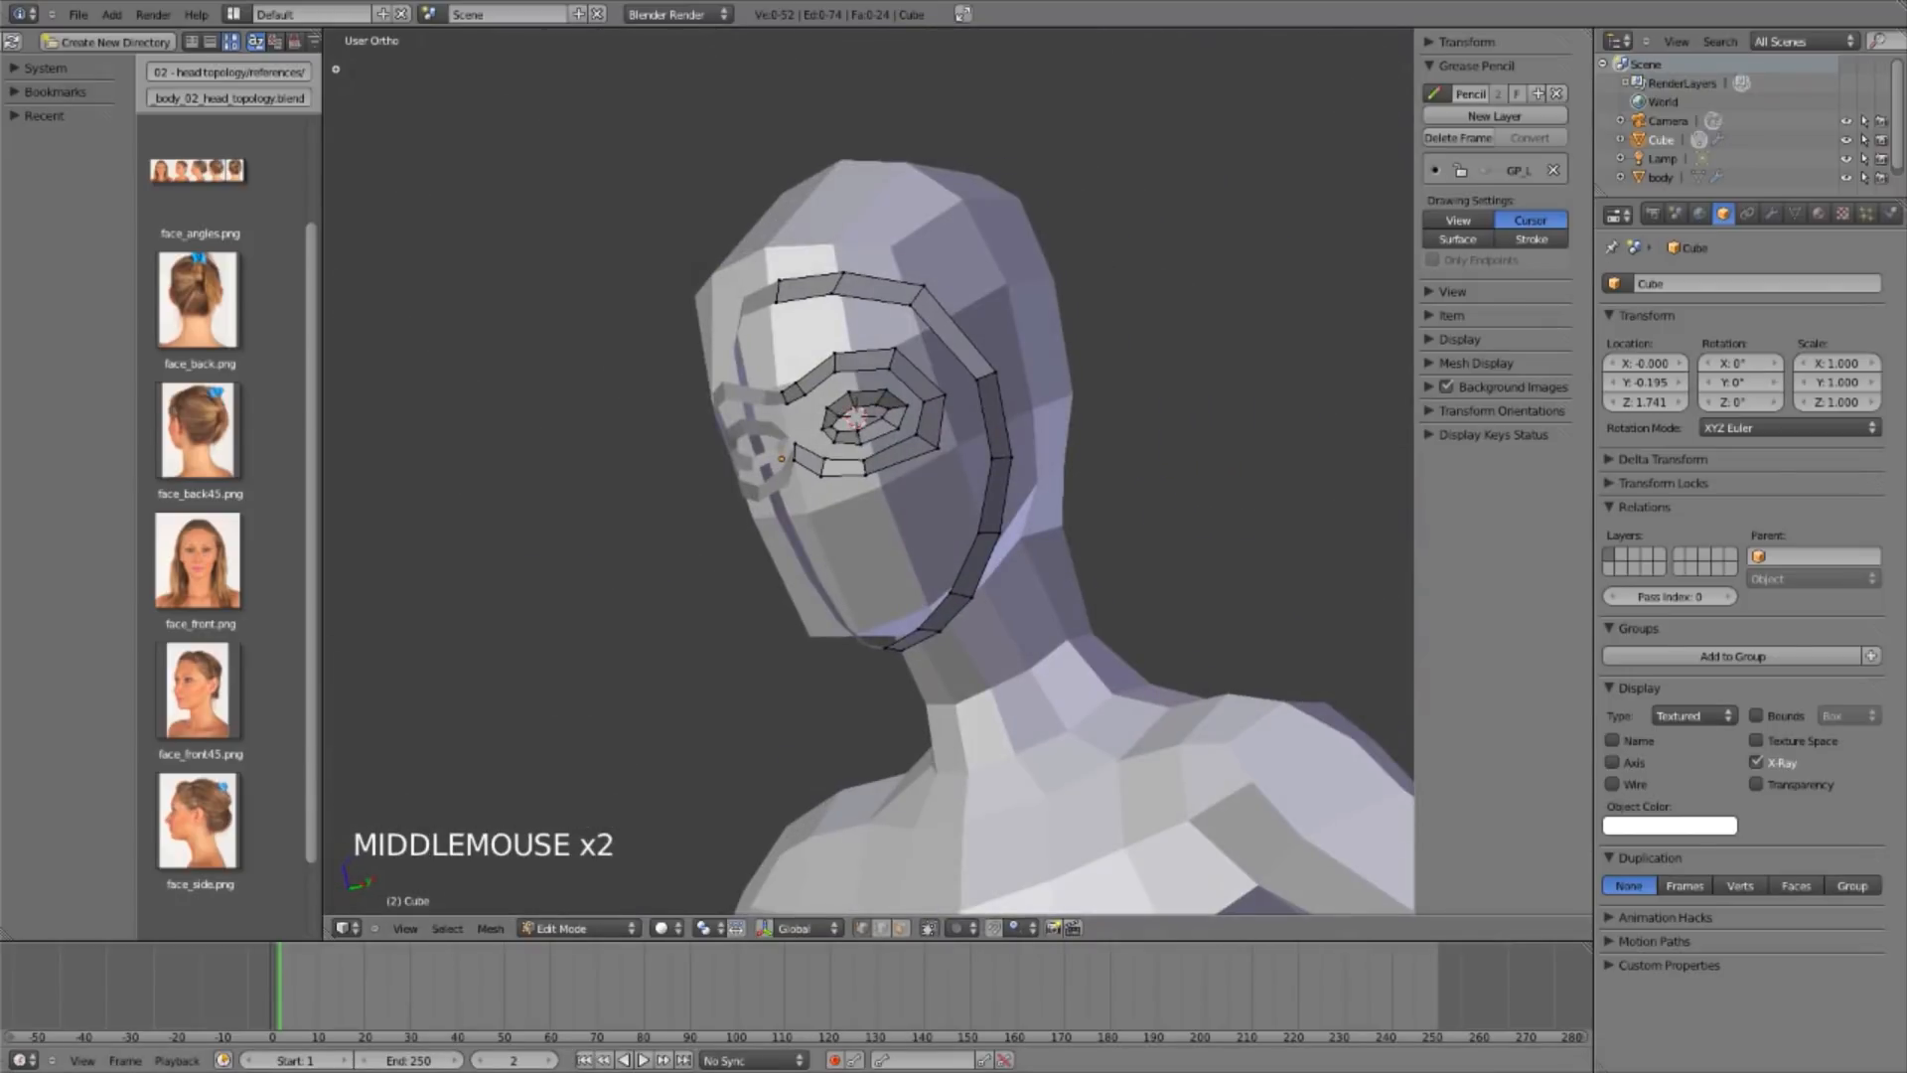
key("KP_3")
scroll(1065, 407, "up", 3)
key("z")
middle_click_drag(1066, 406, 1102, 388, "shift")
scroll(835, 606, "up", 1)
key("KP_1")
middle_click_drag(852, 642, 826, 648, "shift")
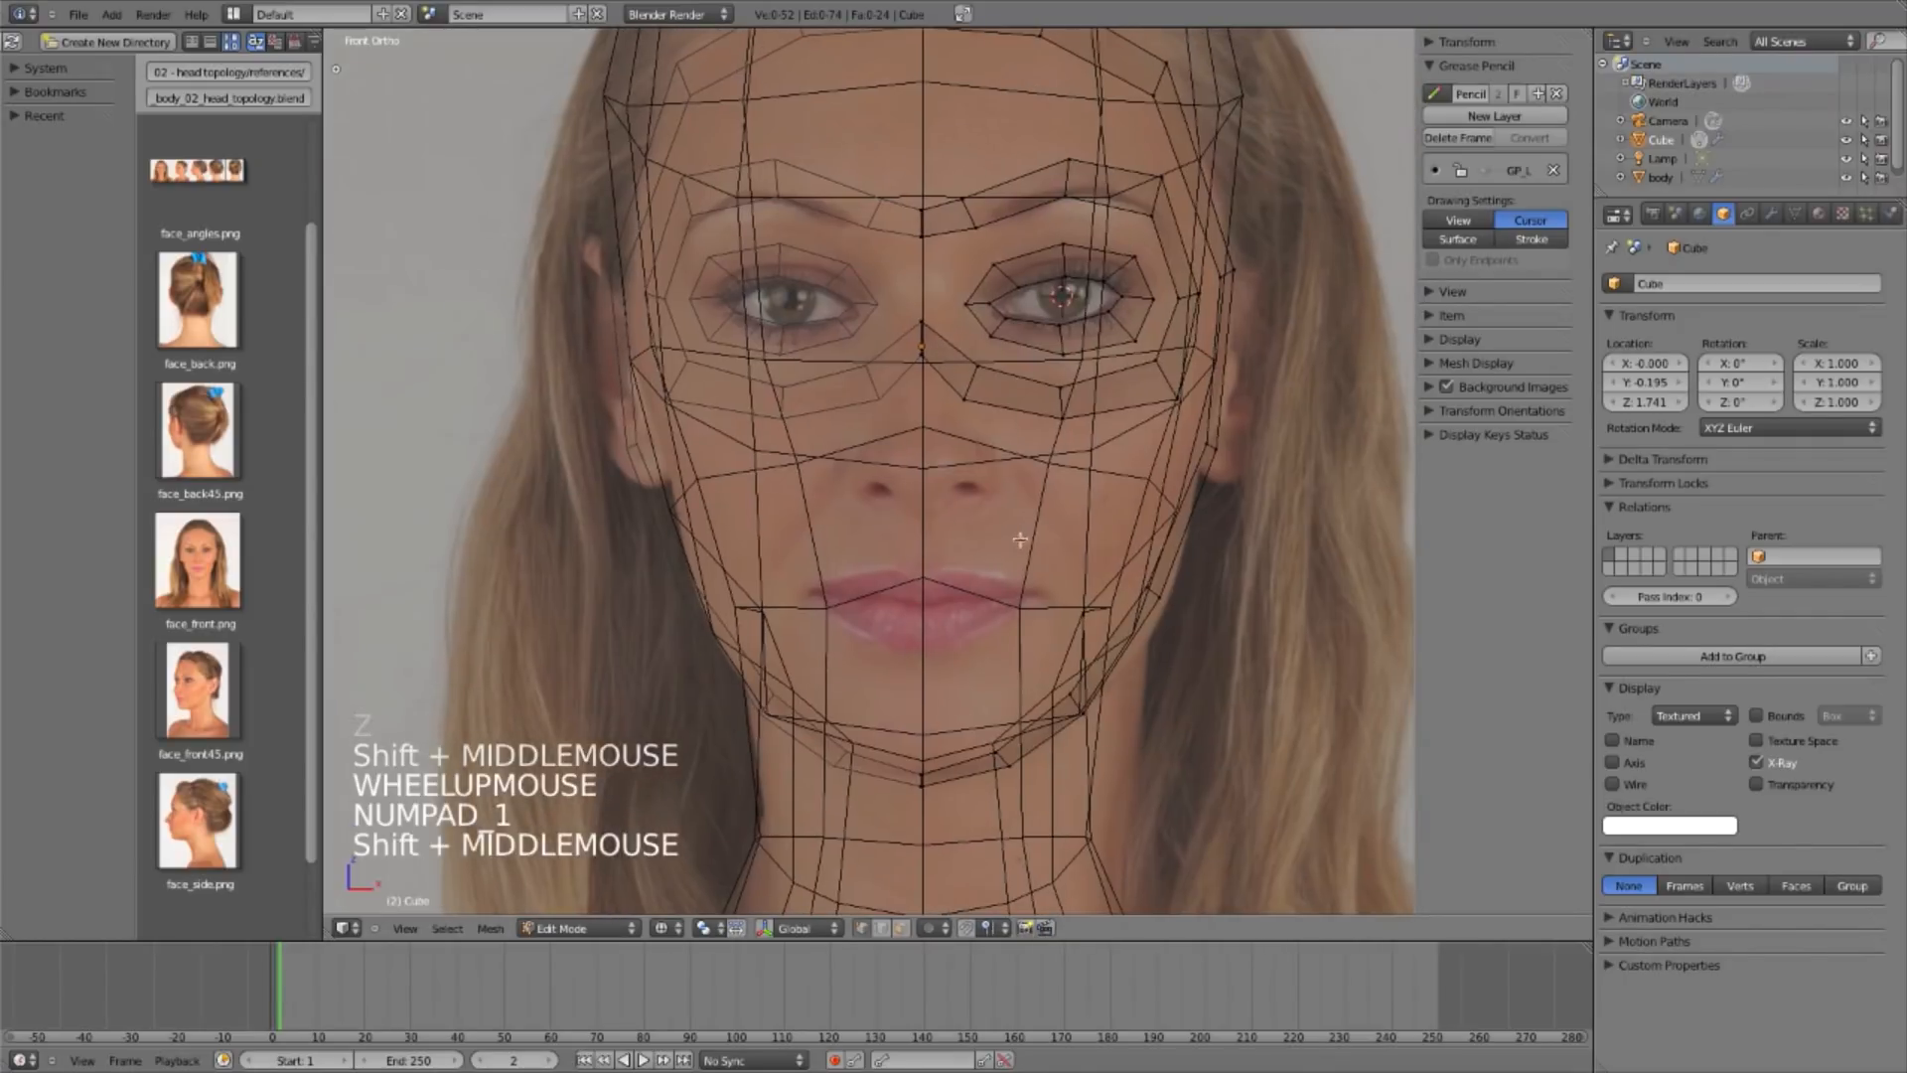
Step: Duplicate the middle edge loop around the eye, move it down over the mouth, and scale it smaller
right_click(1084, 378, "alt")
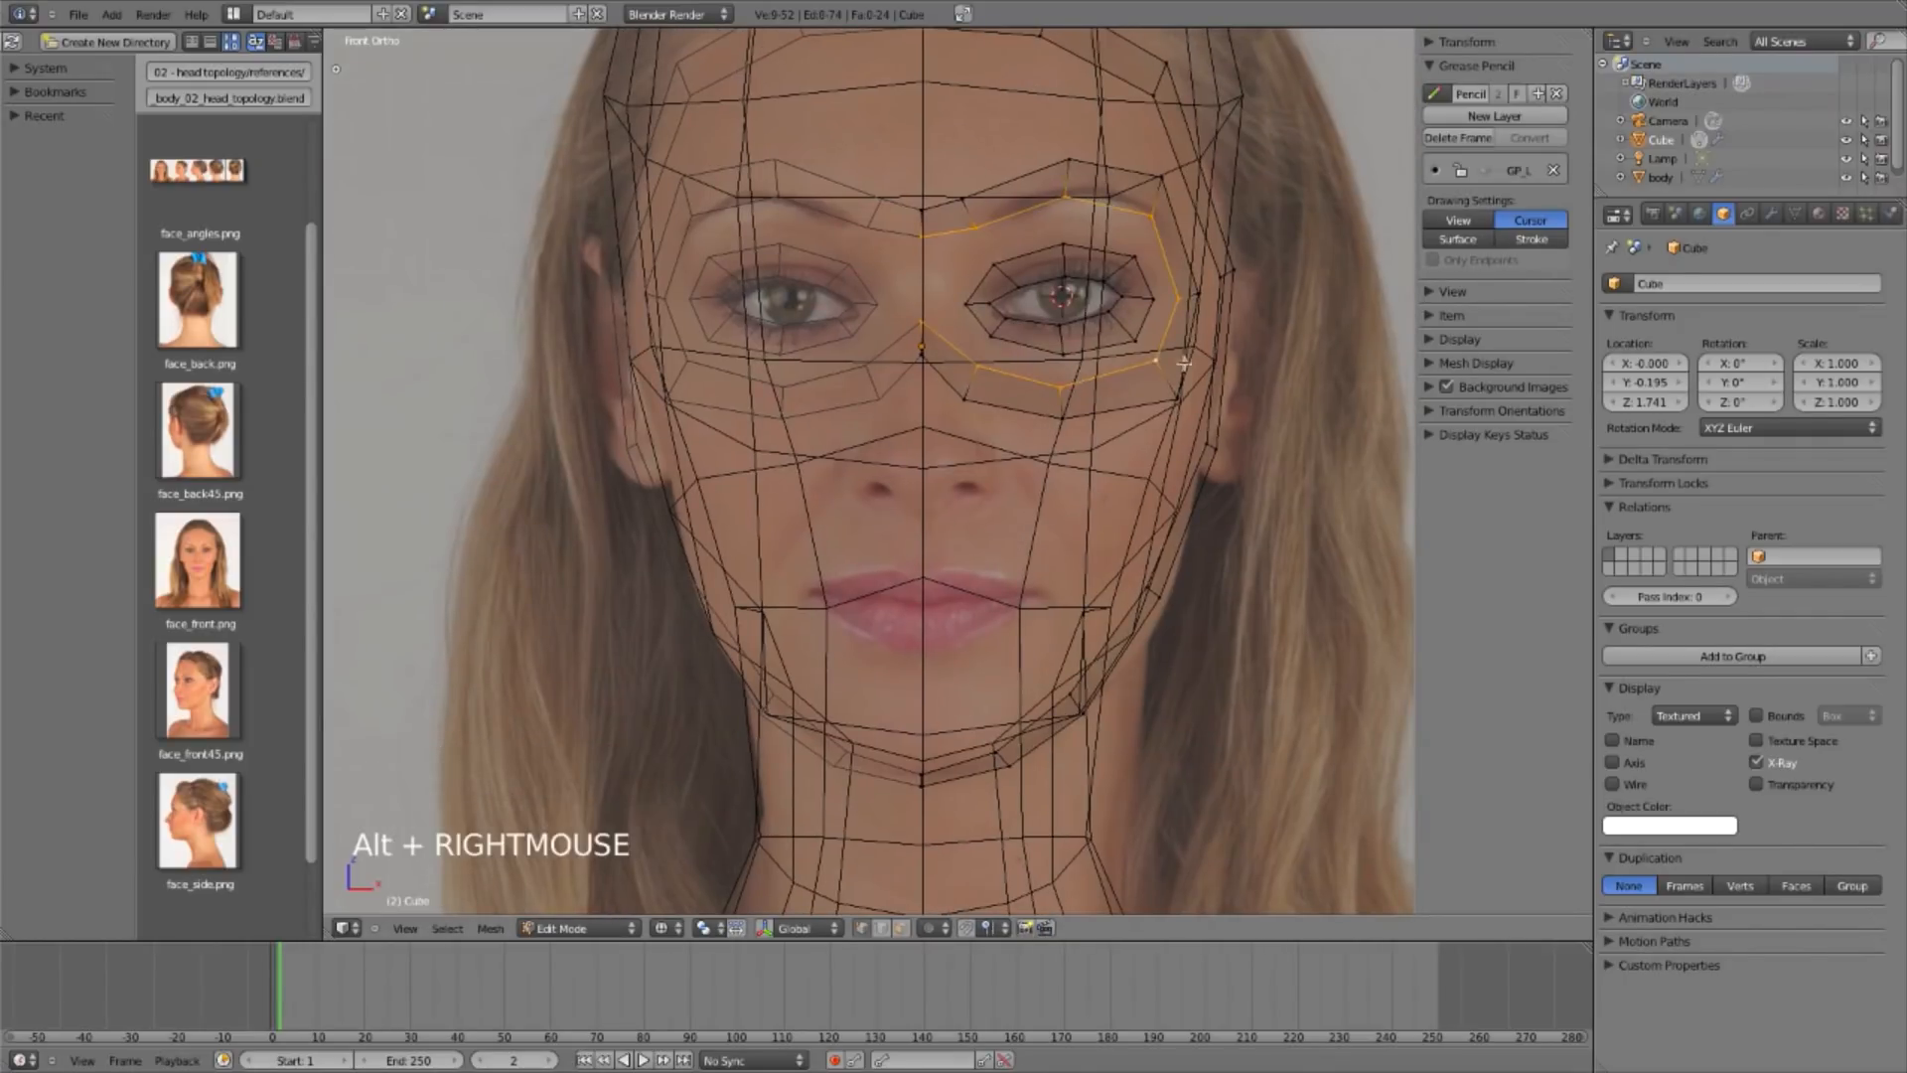
key("shift+d")
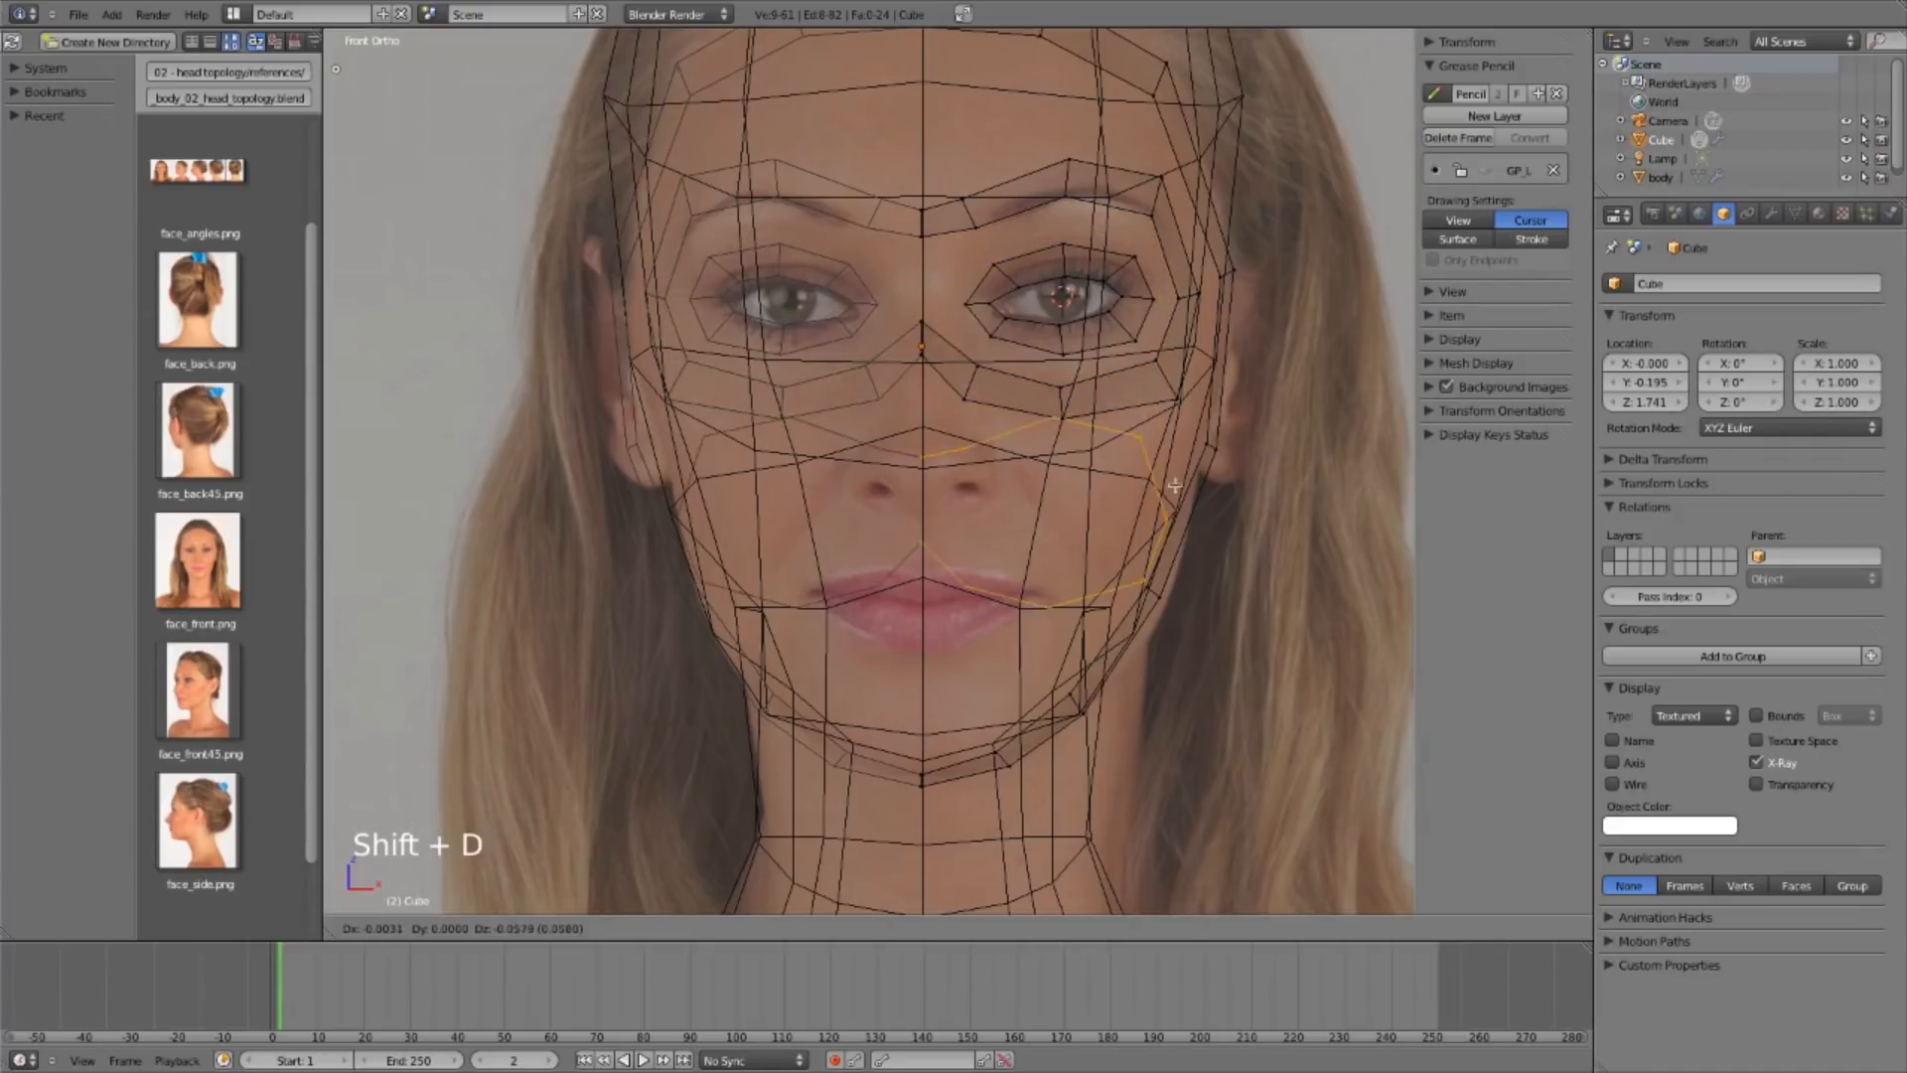
key("s")
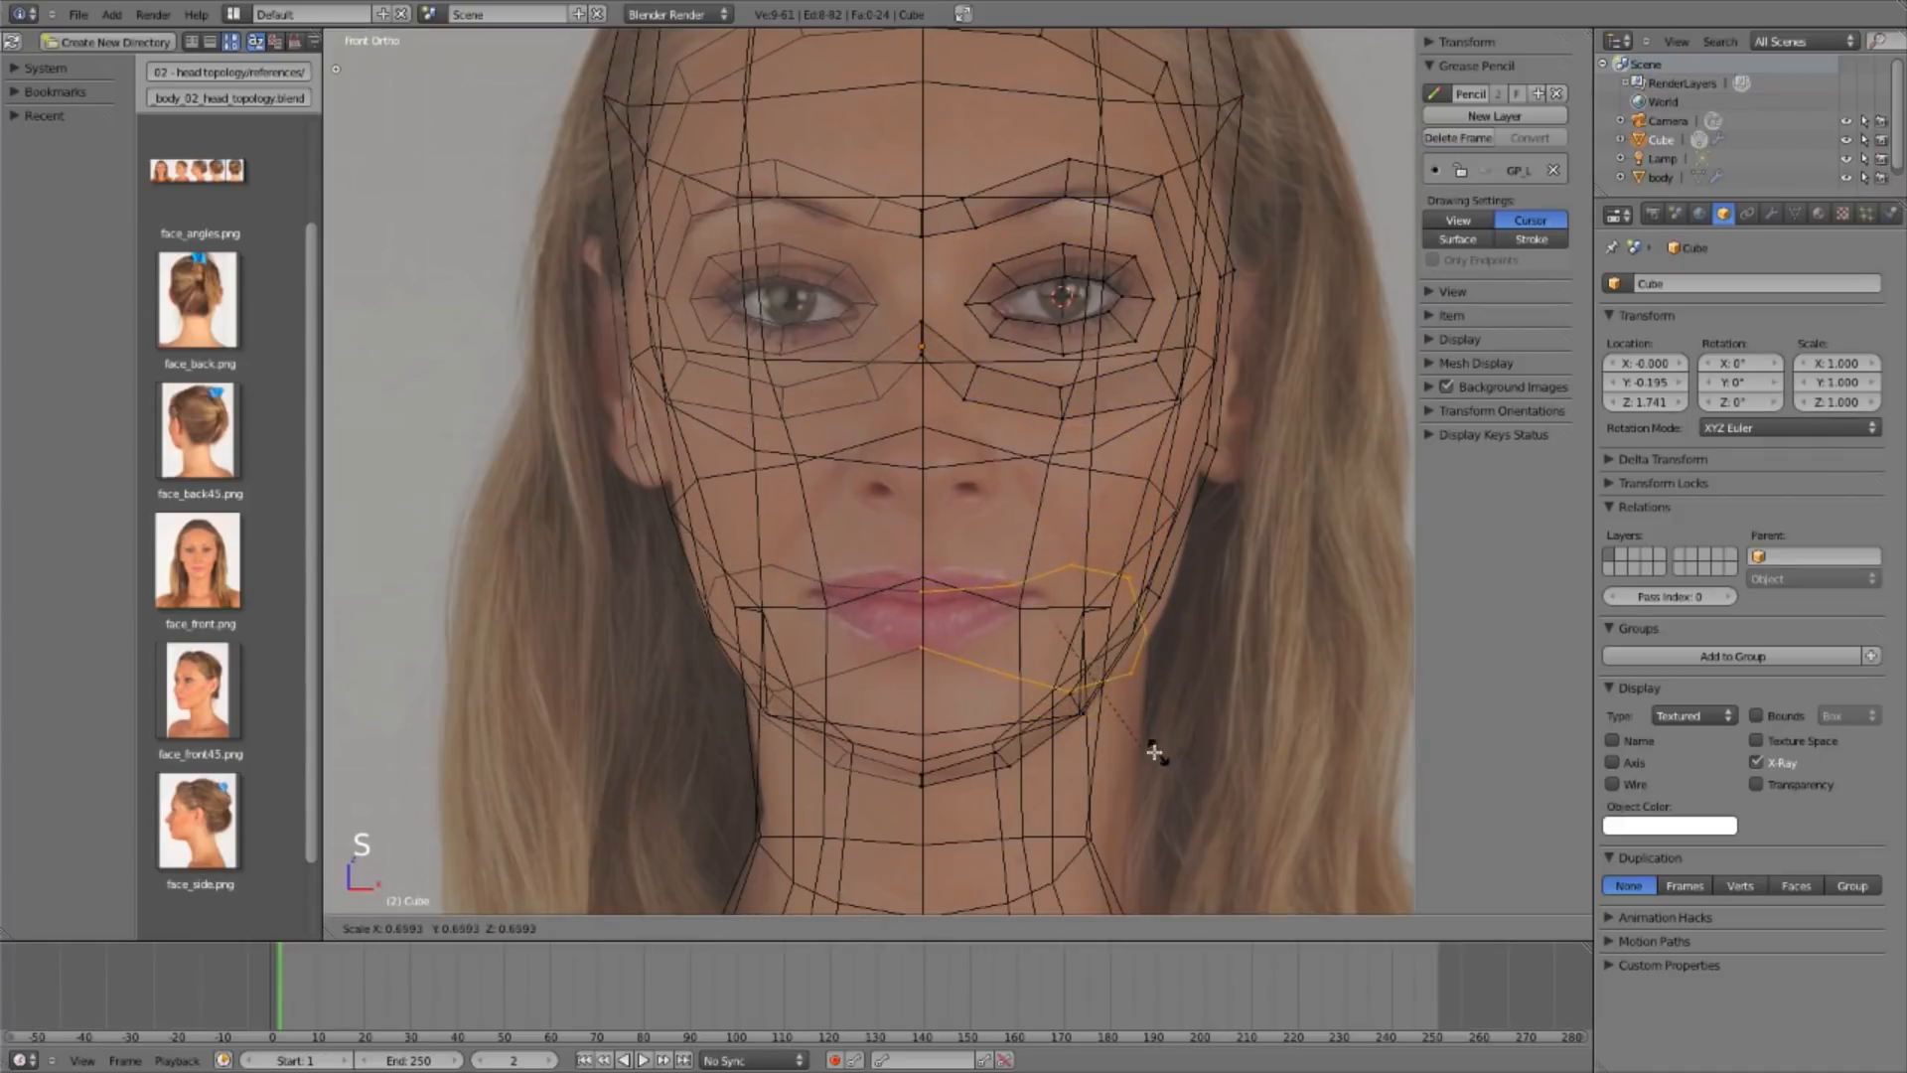
left_click(1119, 737)
Step: Narrow the duplicated mouth loop along X and shift it inward along X toward the face's centerline
key("s")
key("x")
left_click(1107, 741)
key("g")
key("x")
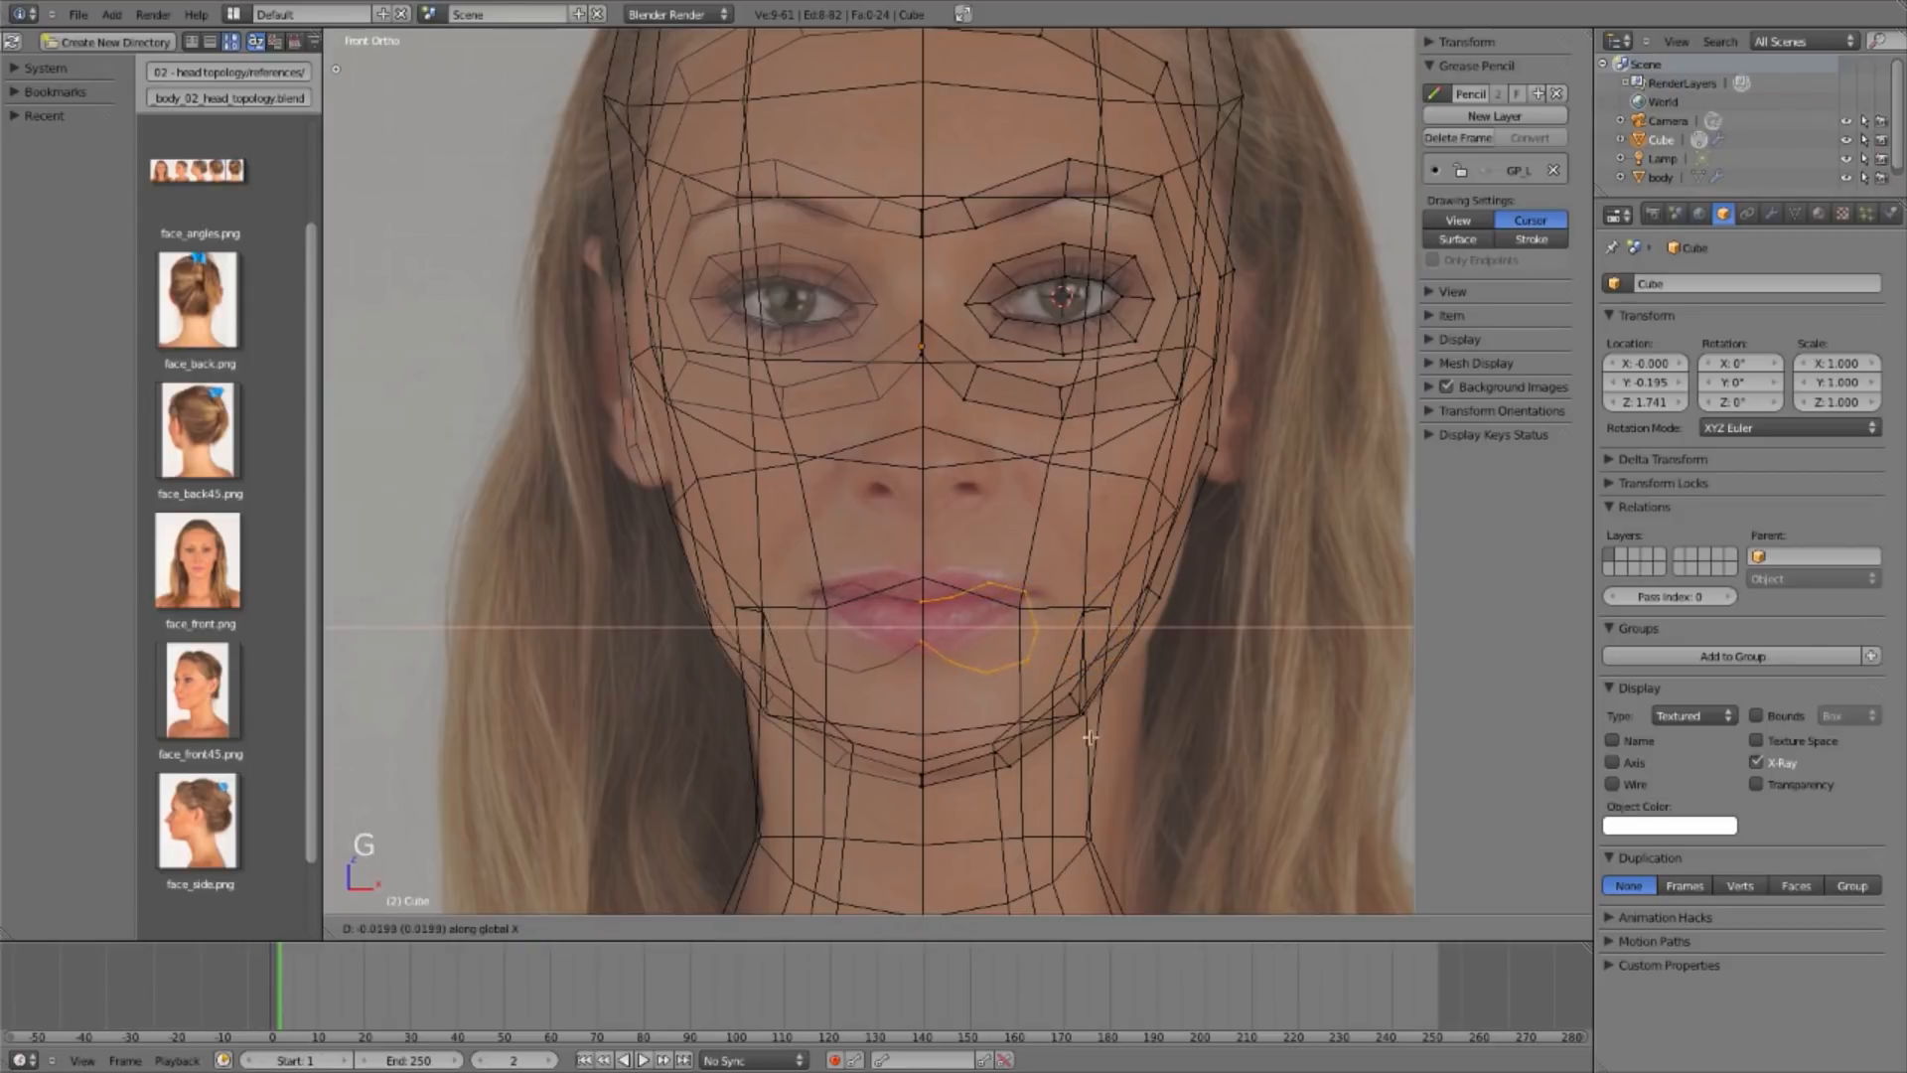
left_click(1095, 736)
Step: Raise the mouth loop's upper vertices onto the upper lip's outline in the front view
scroll(1017, 713, "up", 2)
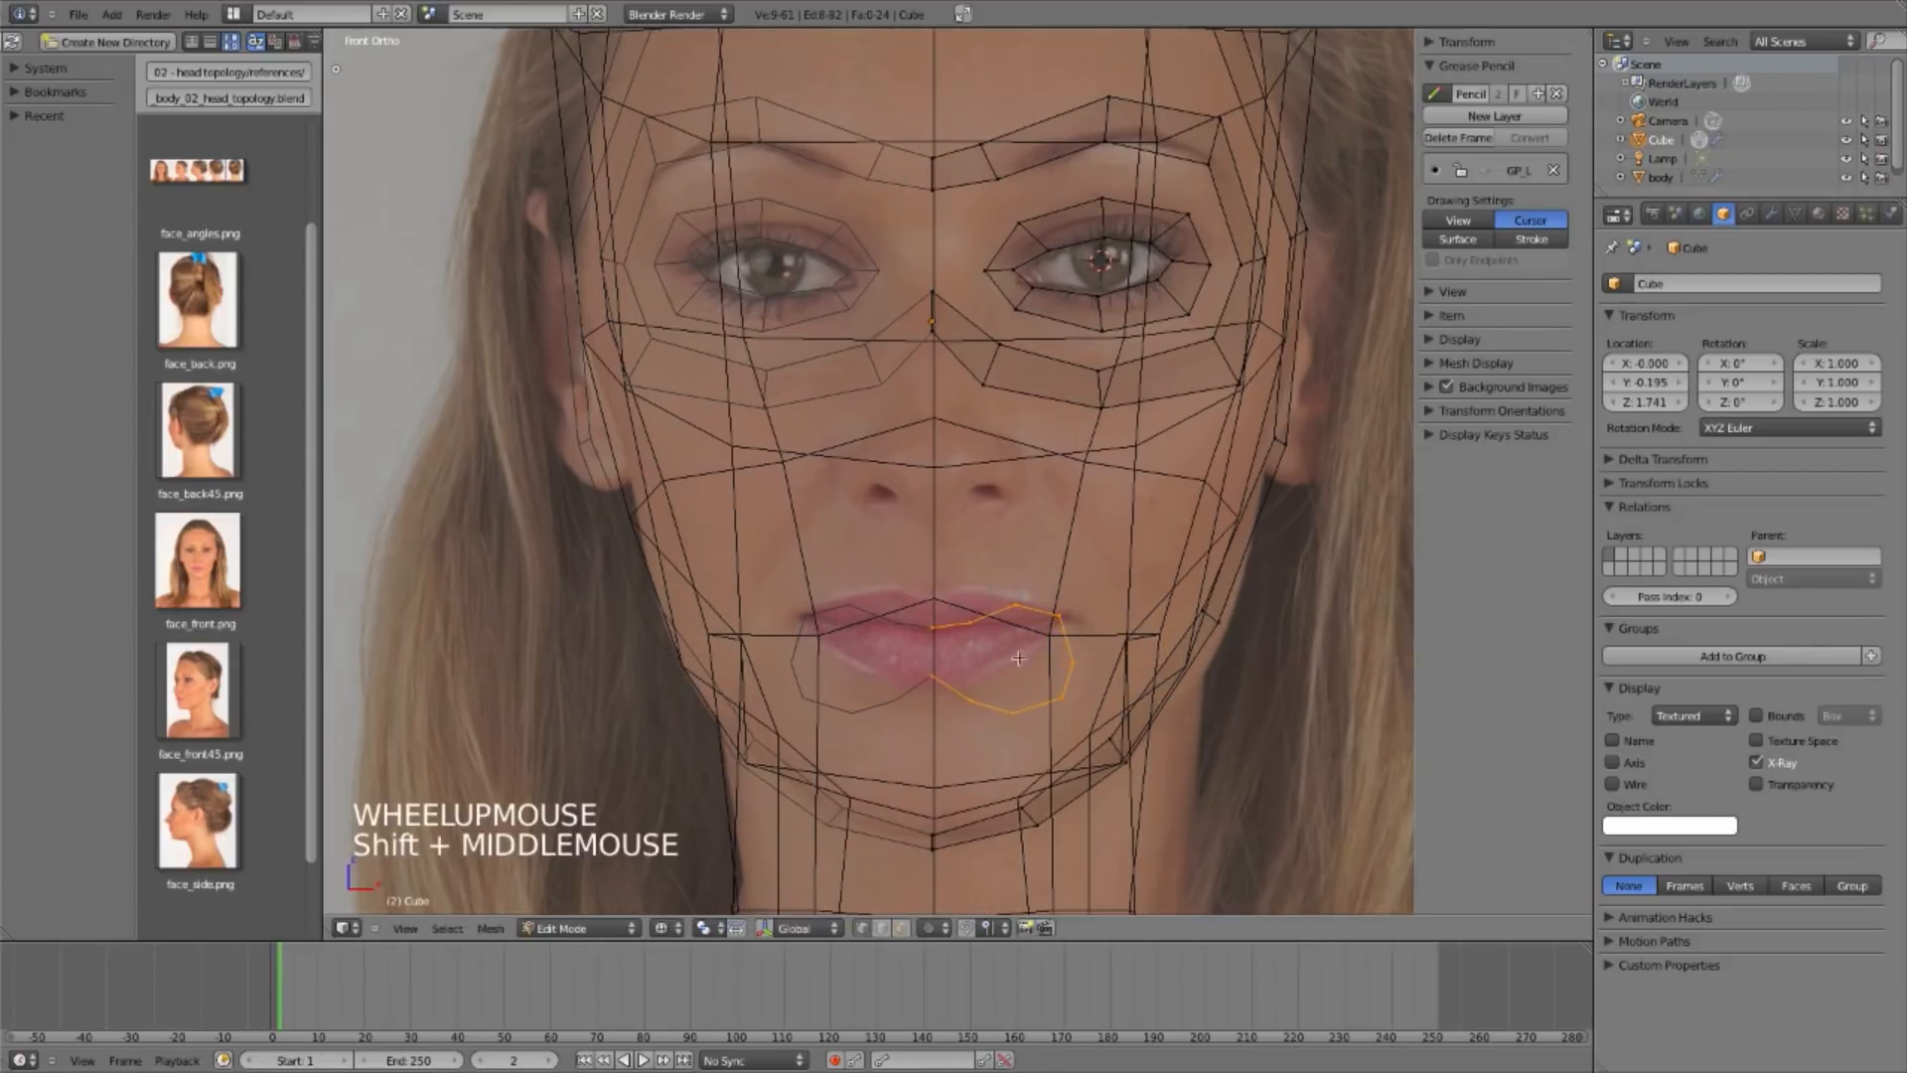
middle_click_drag(1017, 713, 996, 490, "shift")
middle_click_drag(729, 272, 1001, 659, "ctrl")
key("a")
right_click(735, 473)
right_click(804, 464, "shift")
key("g")
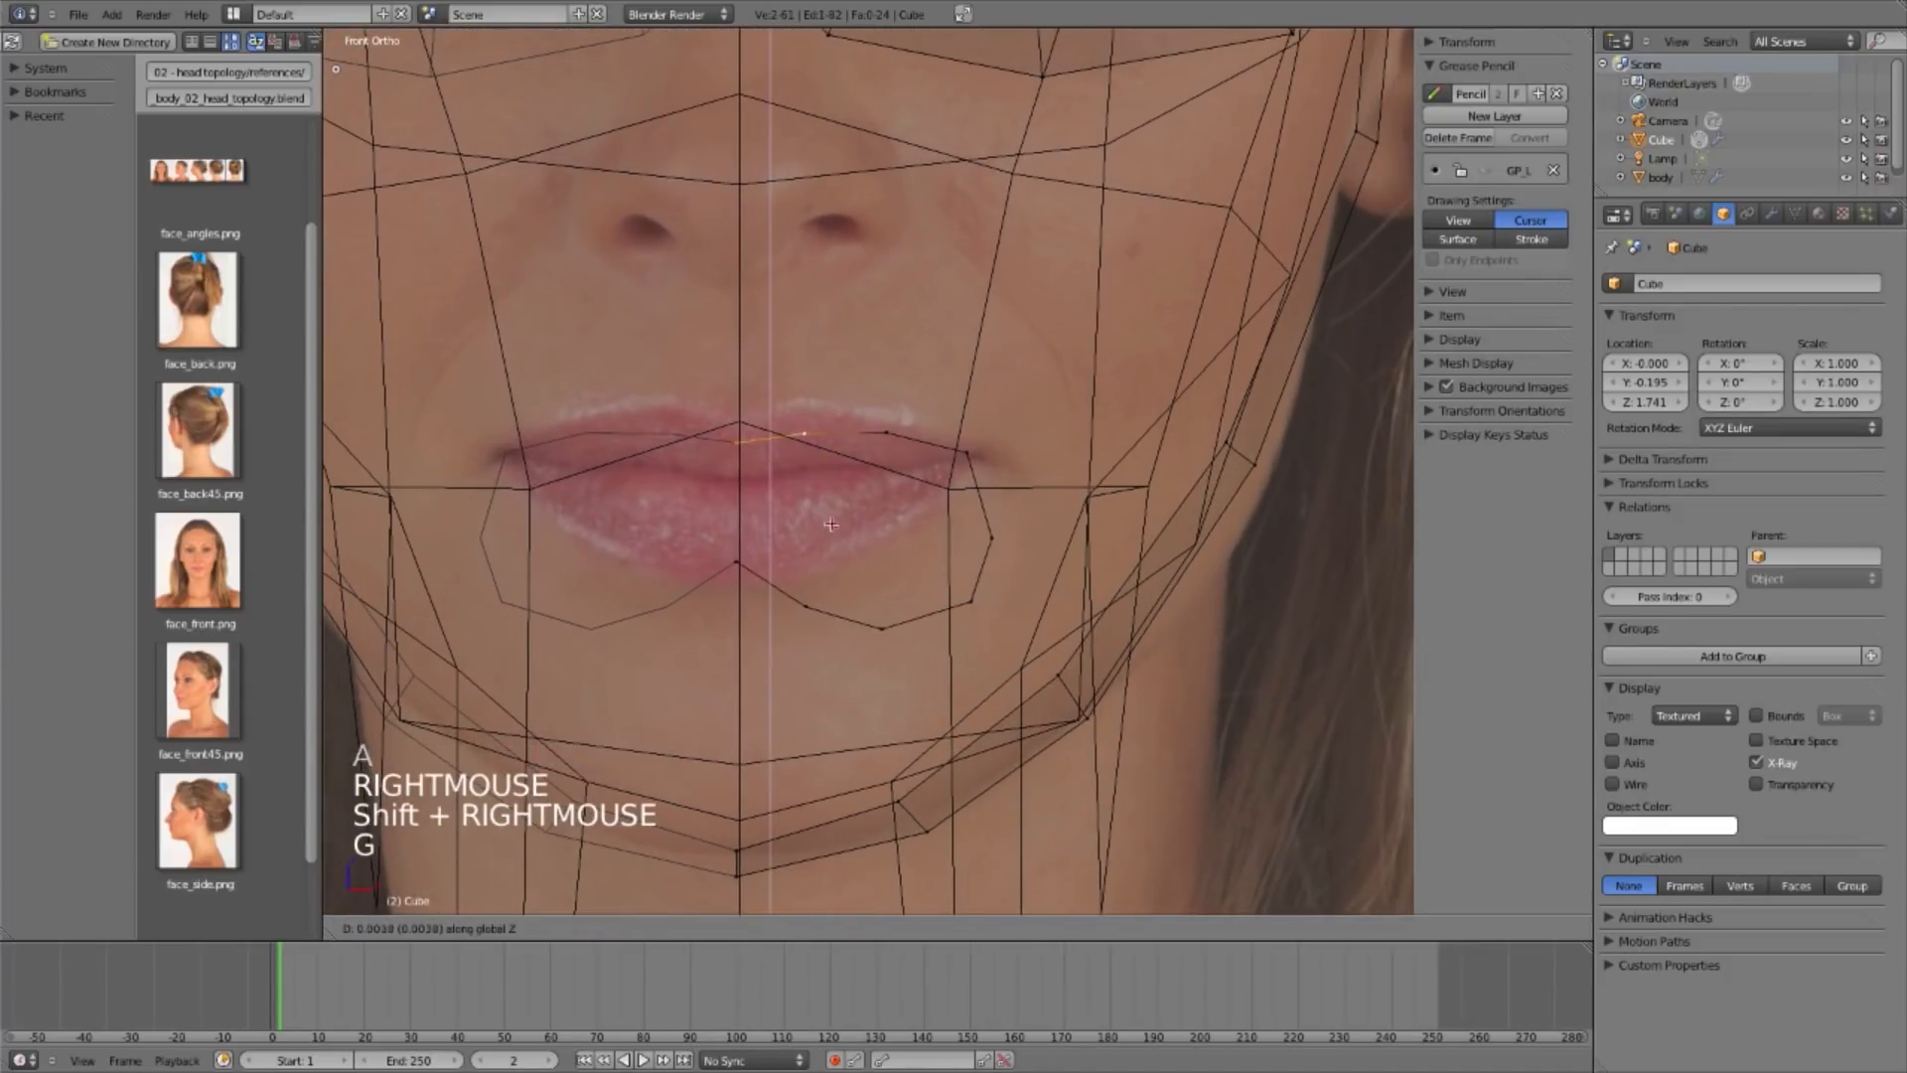
right_click(901, 437)
right_click_drag(902, 437, 907, 431)
key("a")
key("a")
Step: Fit the mouth loop's lower vertices, including the centerline vertex, to the lower lip's bottom outline
right_click(816, 601)
key("g")
key("g")
left_click(882, 584)
key("a")
right_click_drag(885, 627, 882, 538)
key("a")
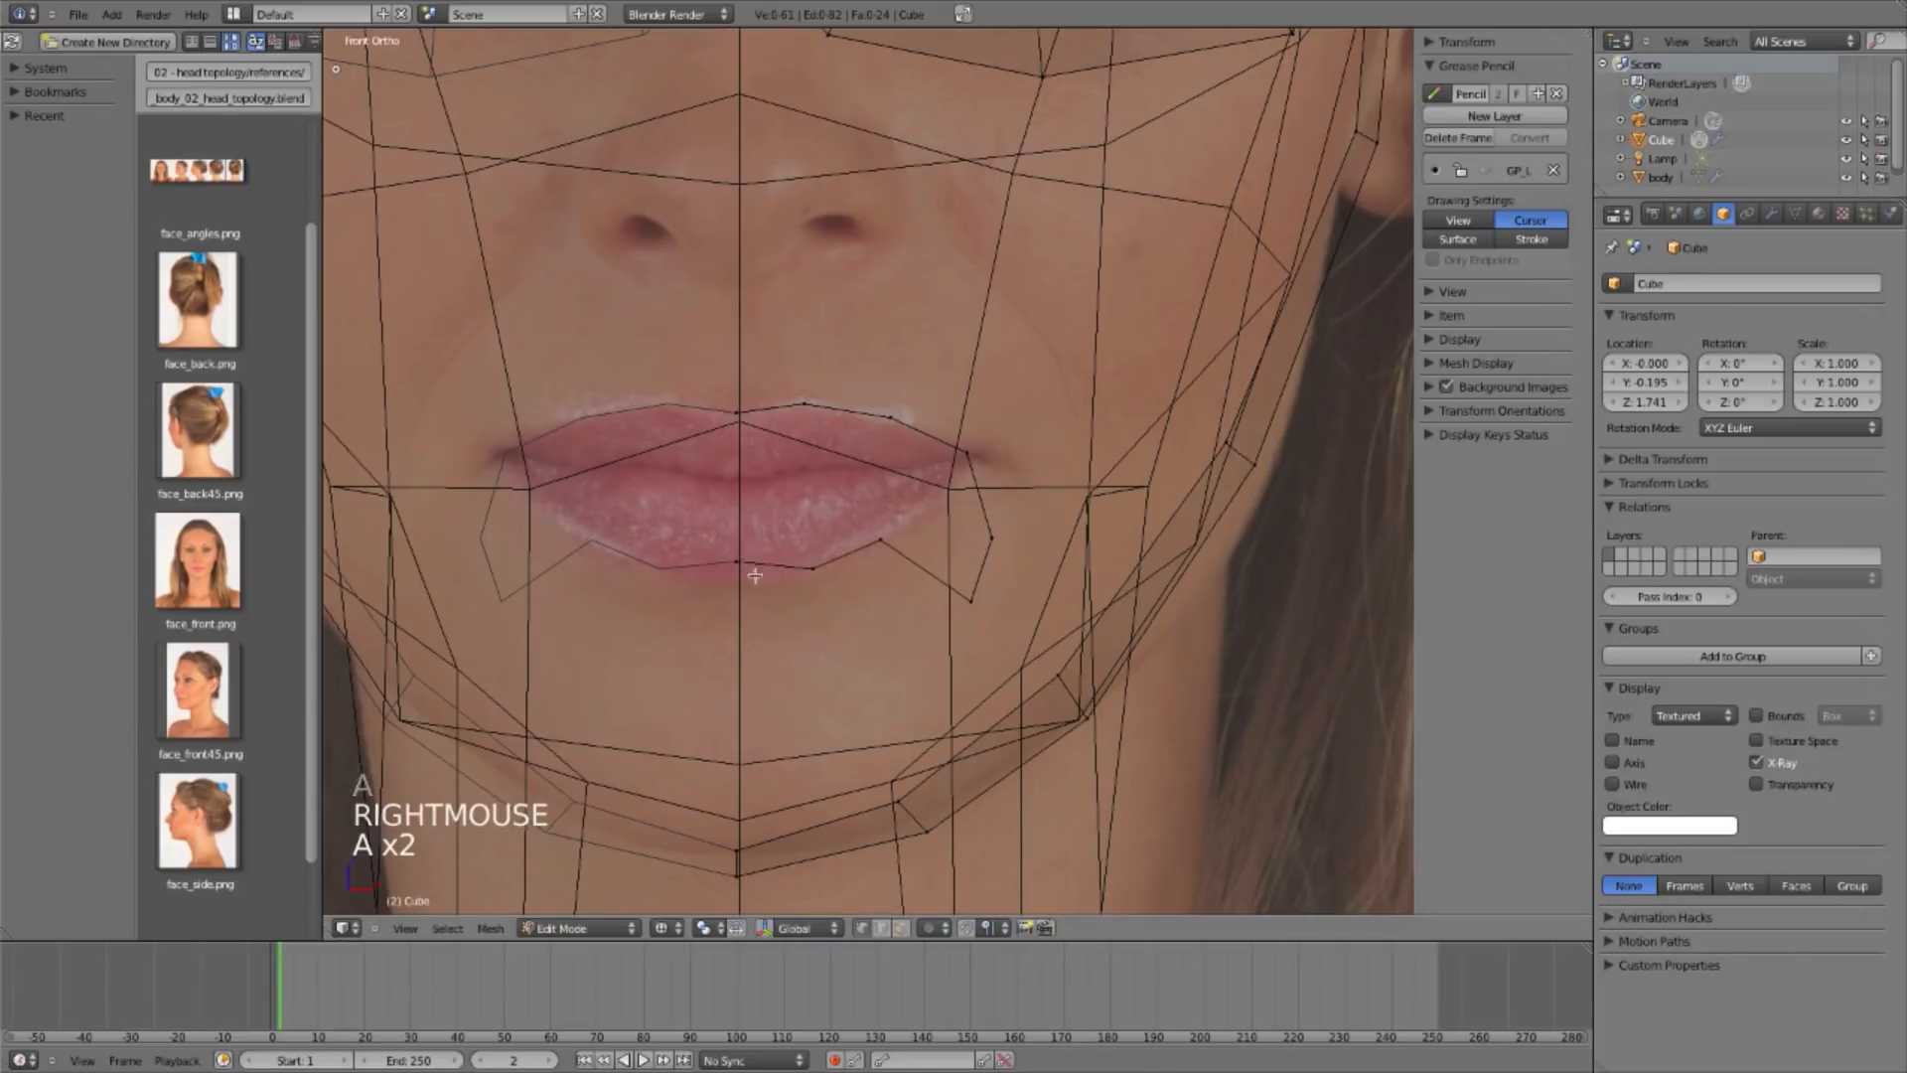
right_click(750, 580)
key("g")
key("g")
left_click(749, 601)
key("a")
Step: Move the mouth loop's outer vertices up and inward to follow the corner of the lips
right_click(958, 599)
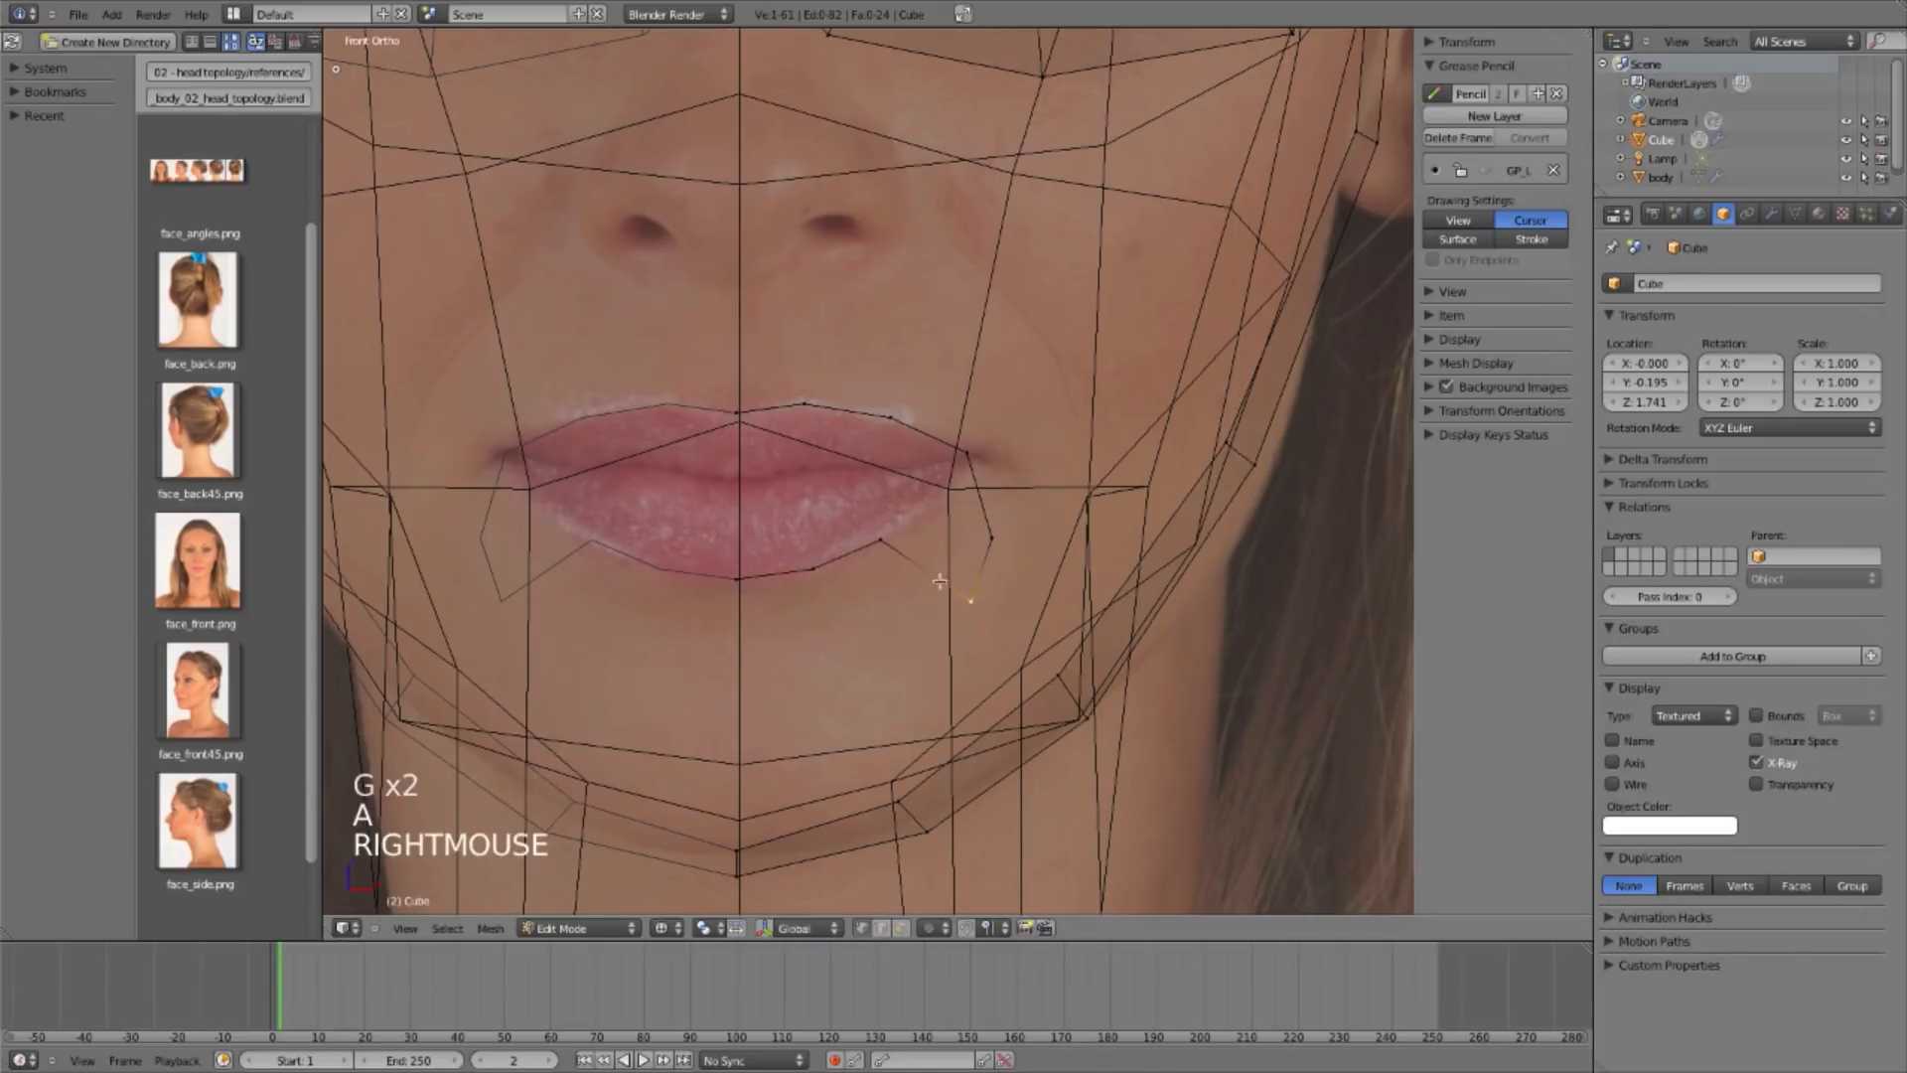
key("g")
key("g")
right_click(969, 490)
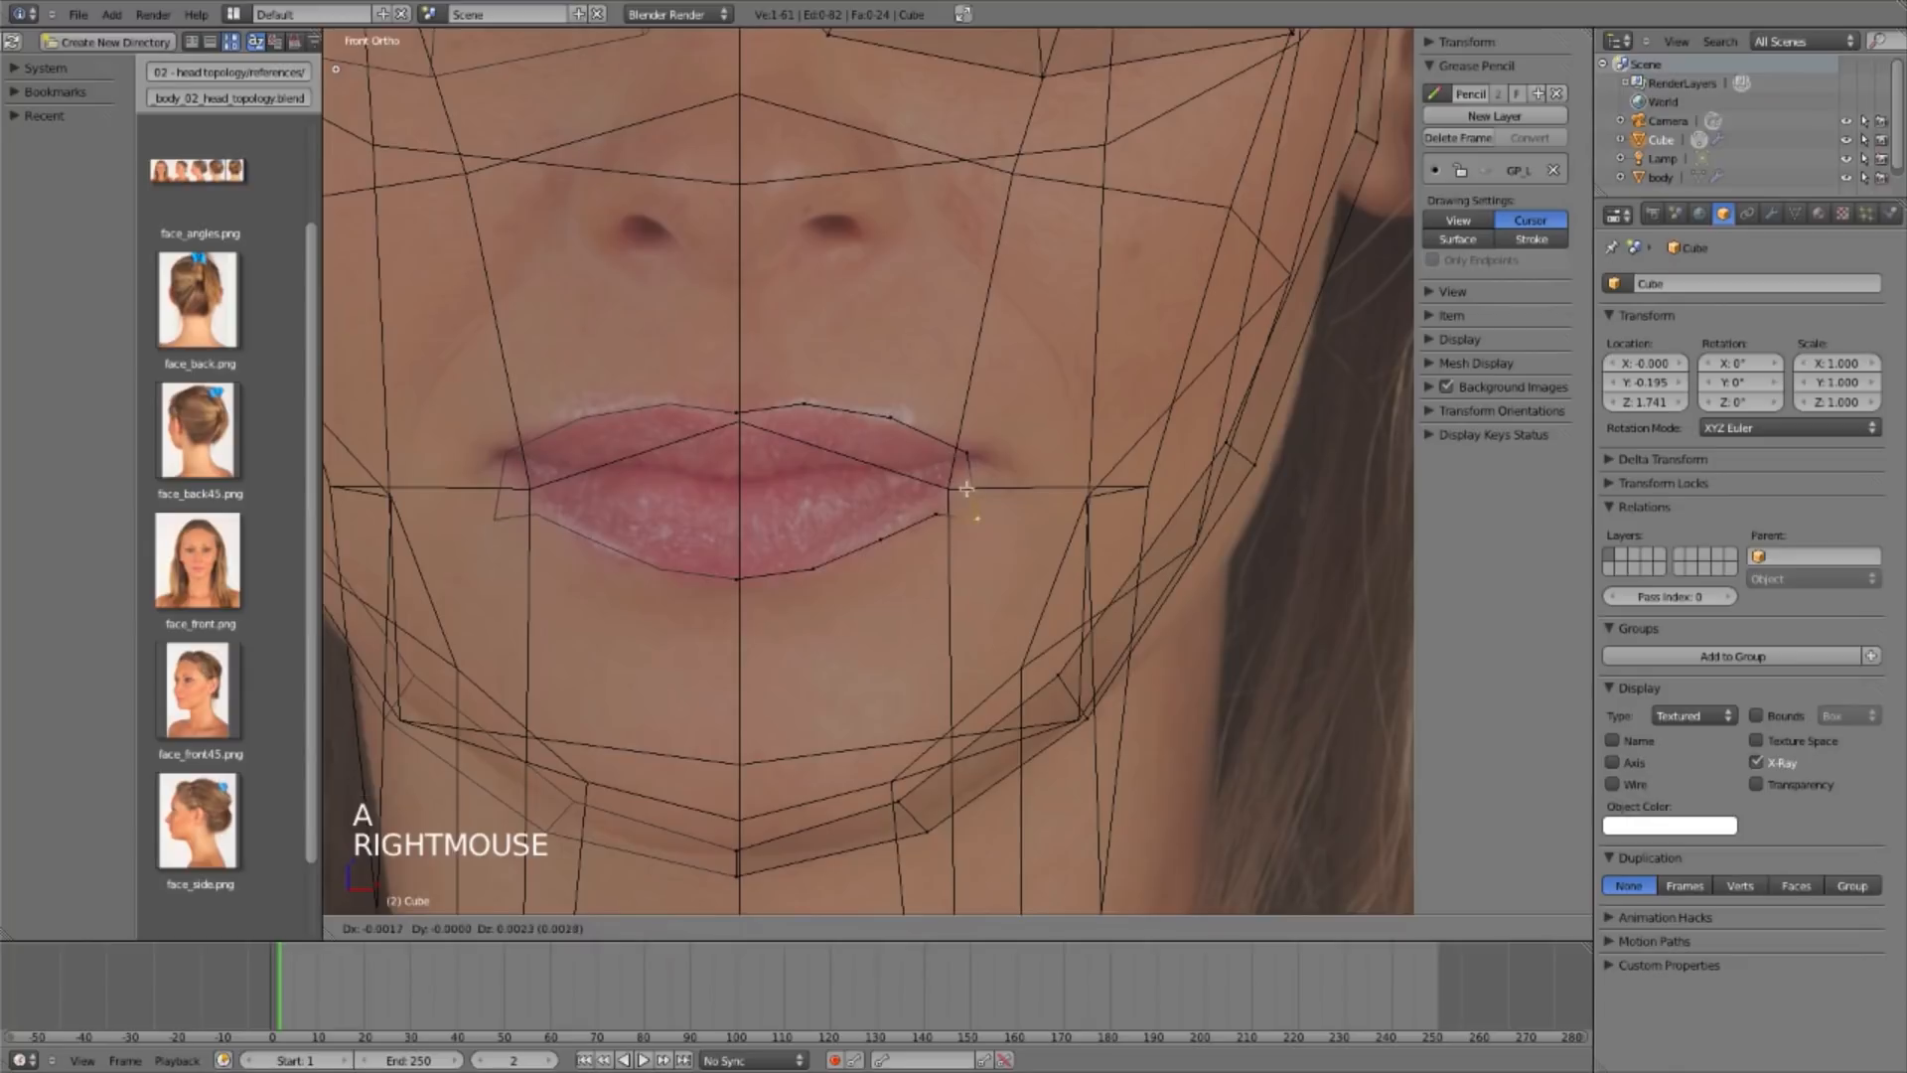
key("g")
key("g")
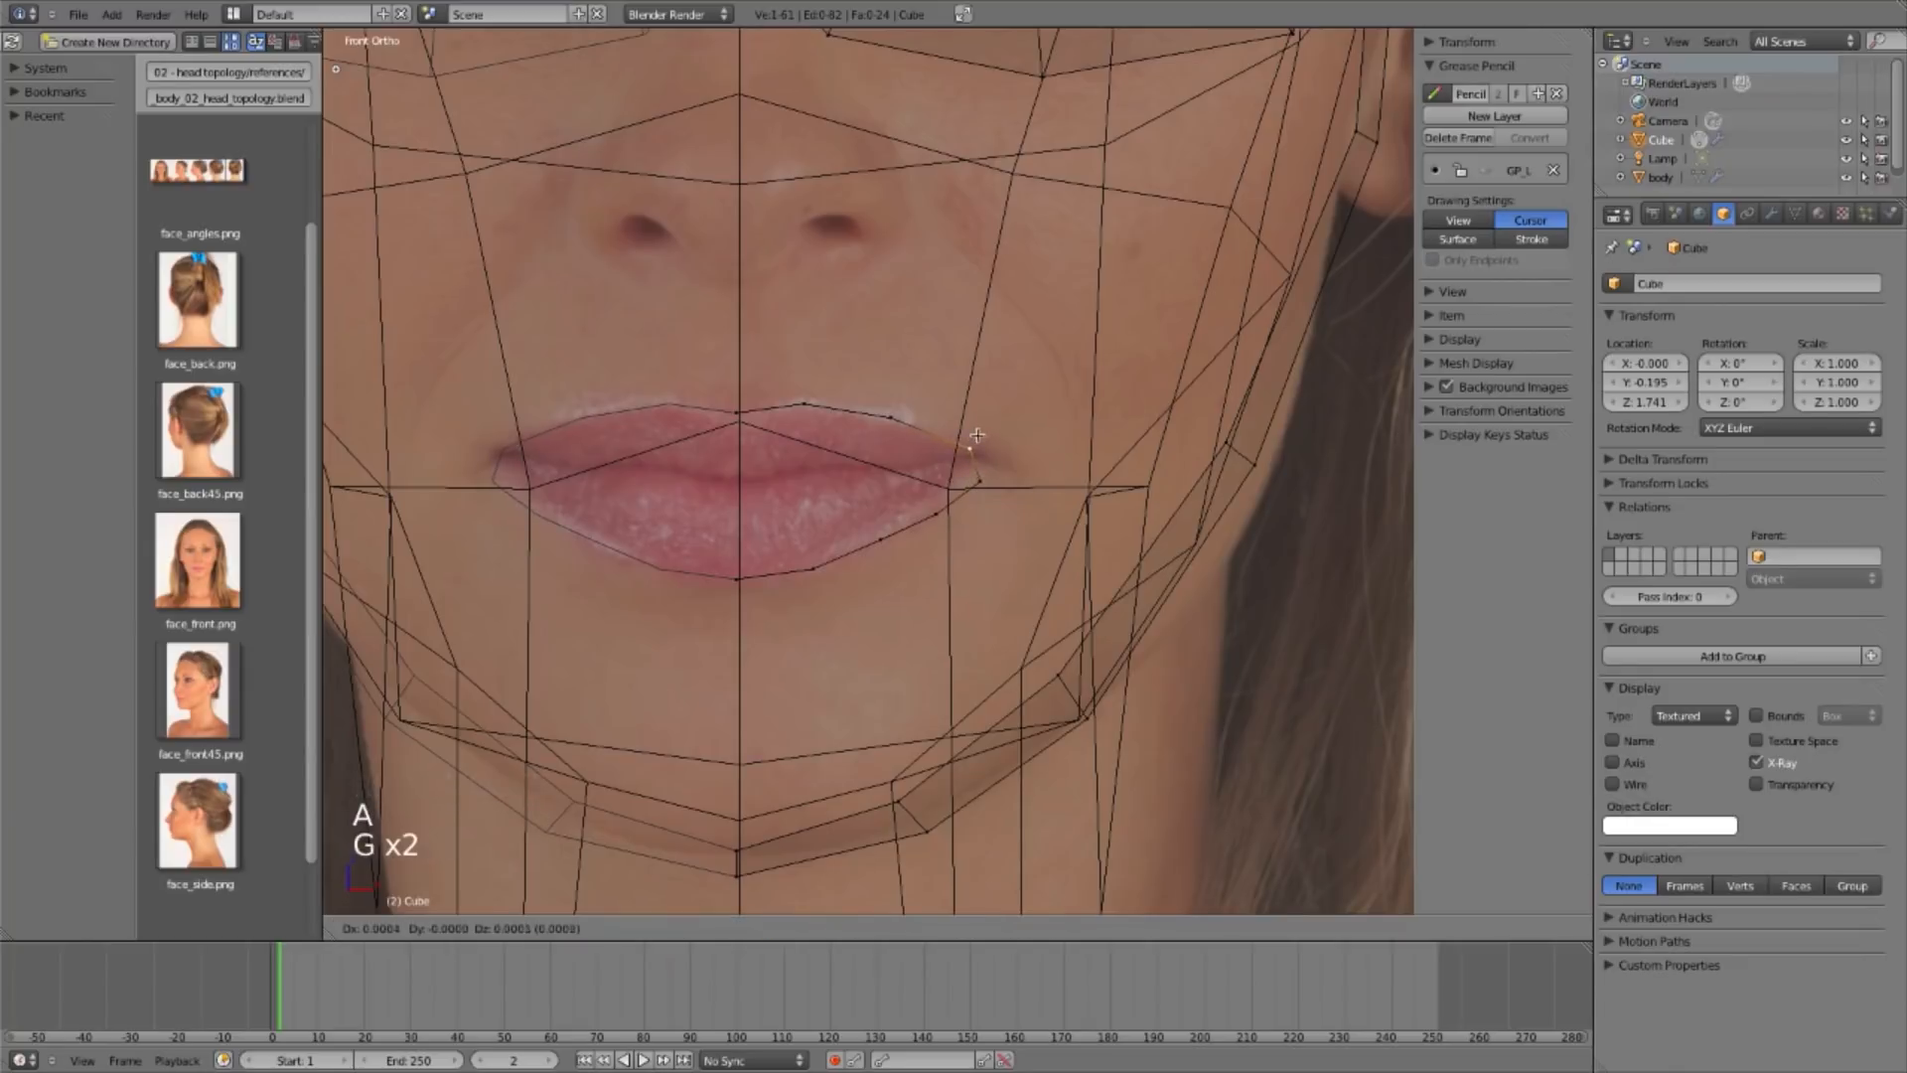
left_click(969, 427)
key("a")
middle_click_drag(962, 596, 832, 378, "ctrl")
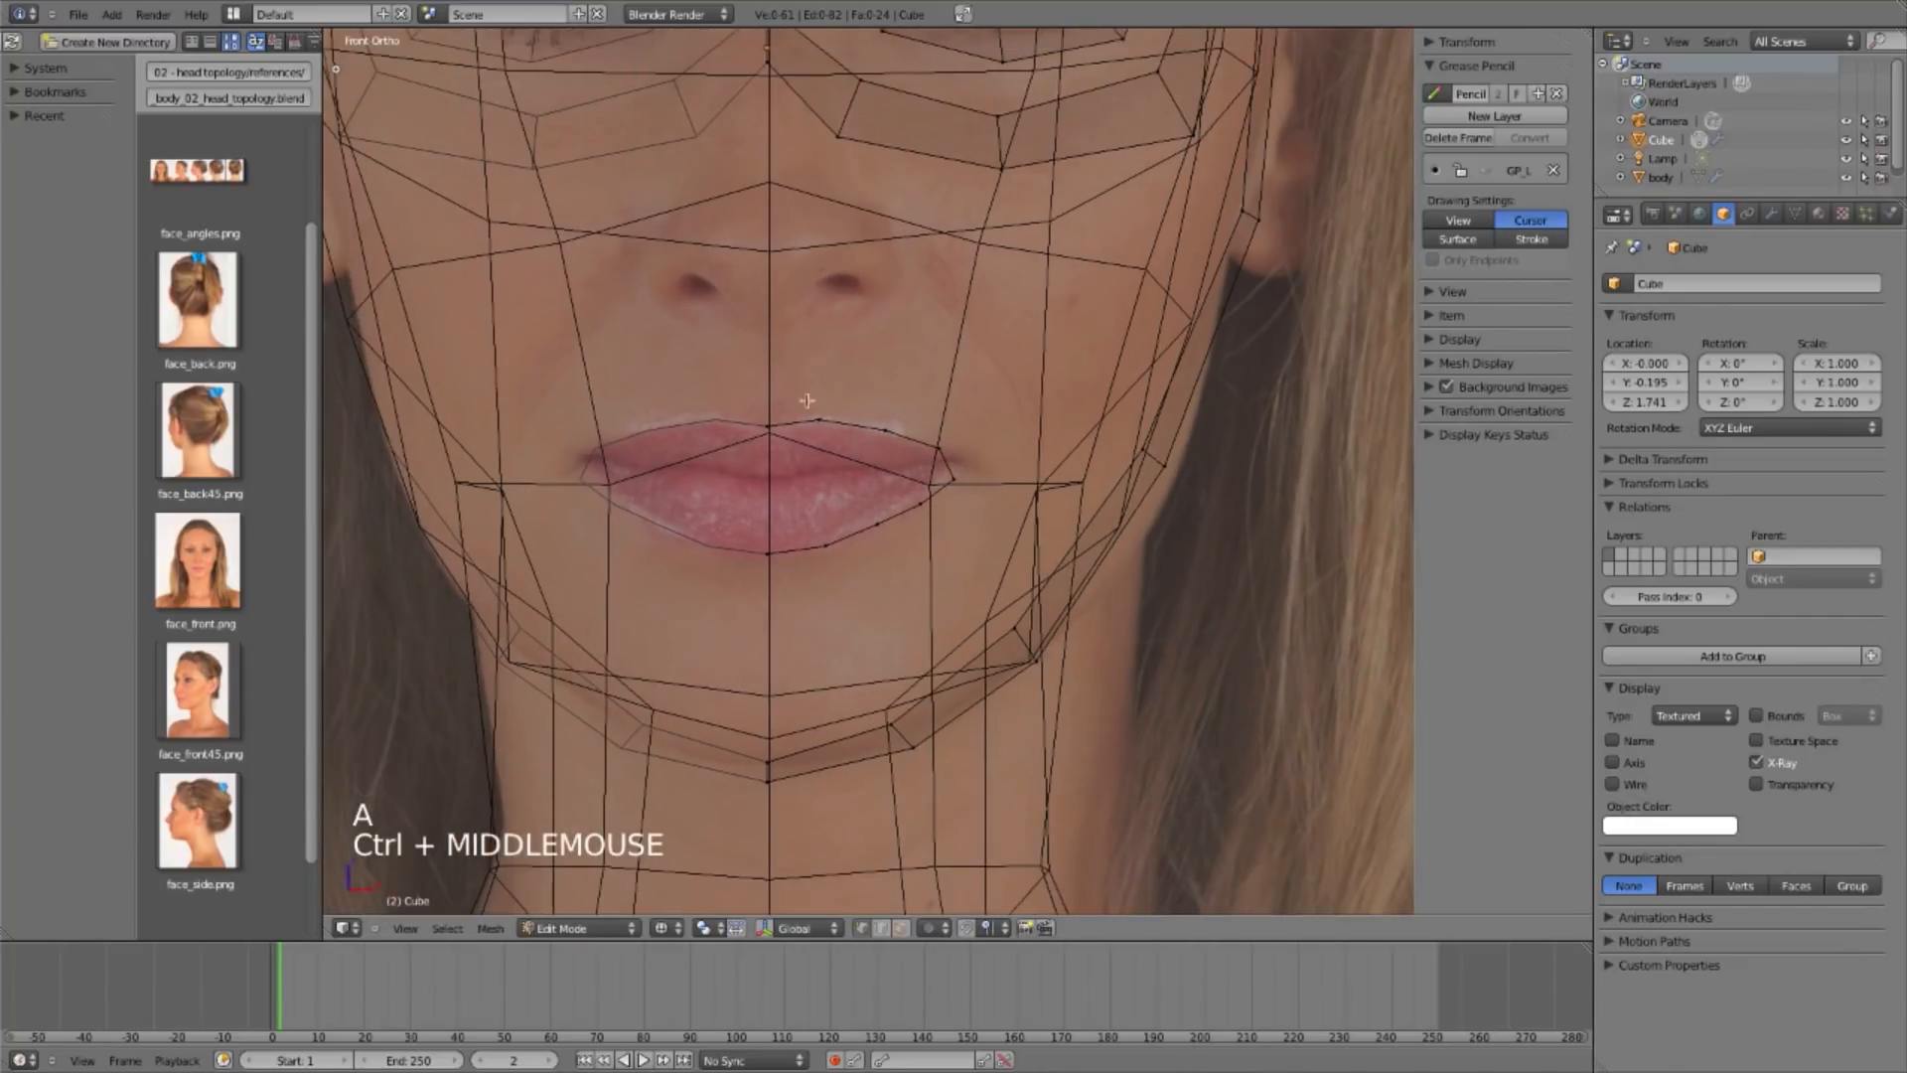
Step: In the side view, bring the upper lip's centerline vertex forward onto the lip profile
middle_click_drag(926, 604, 964, 490, "ctrl")
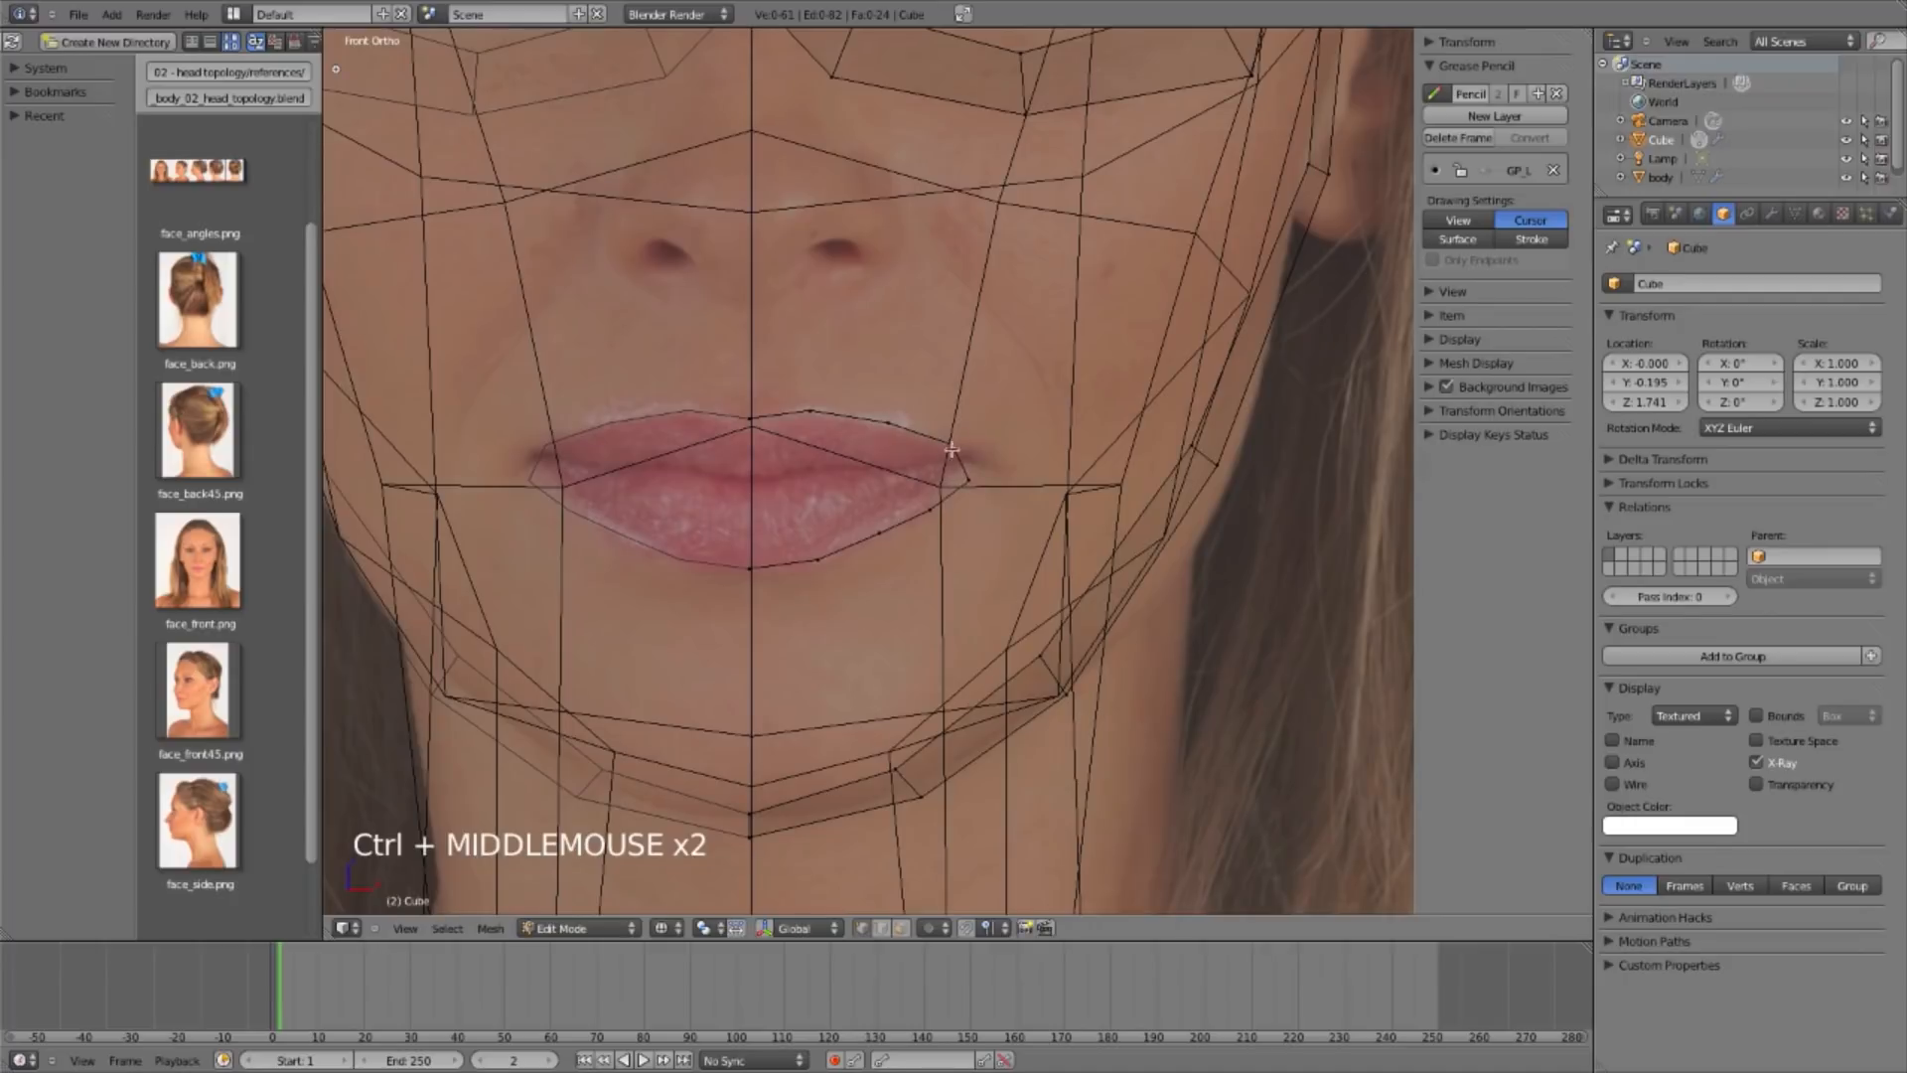
key("KP_3")
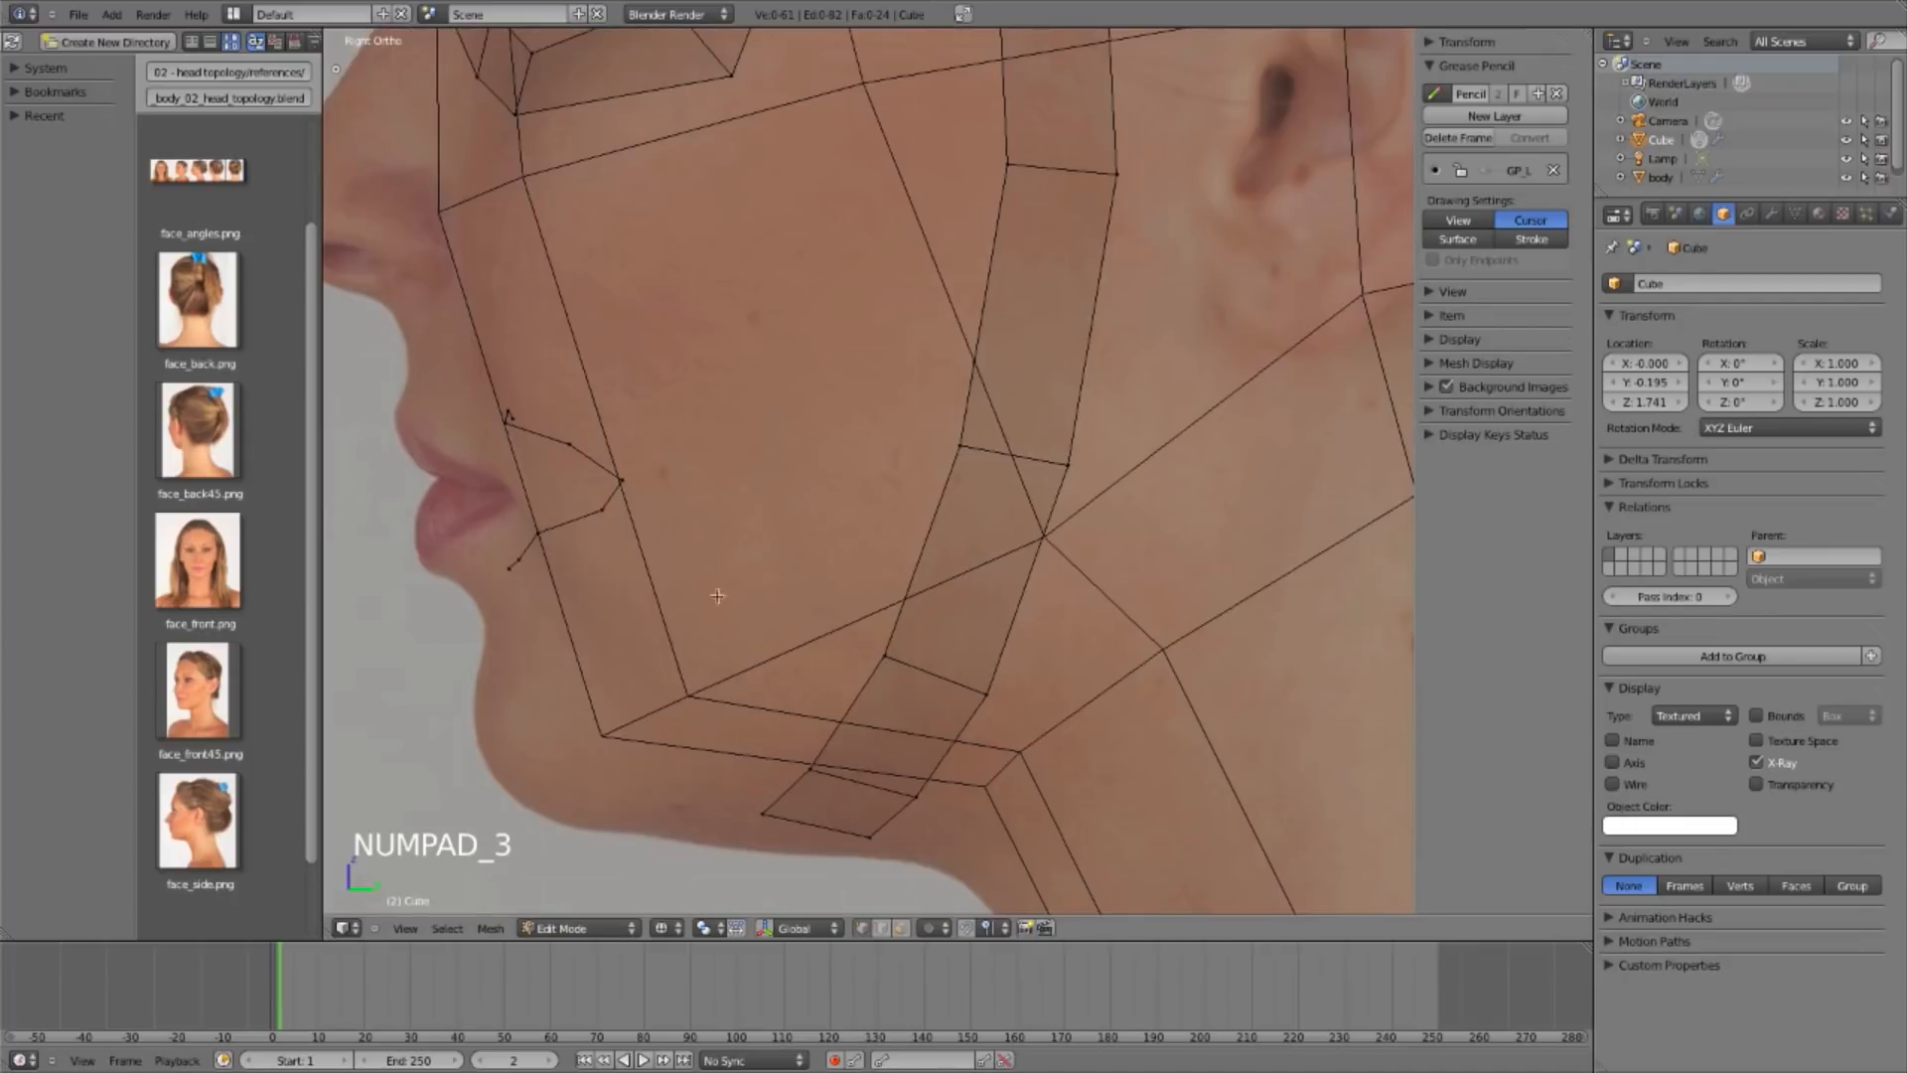
right_click(505, 417)
key("g")
key("g")
key("g")
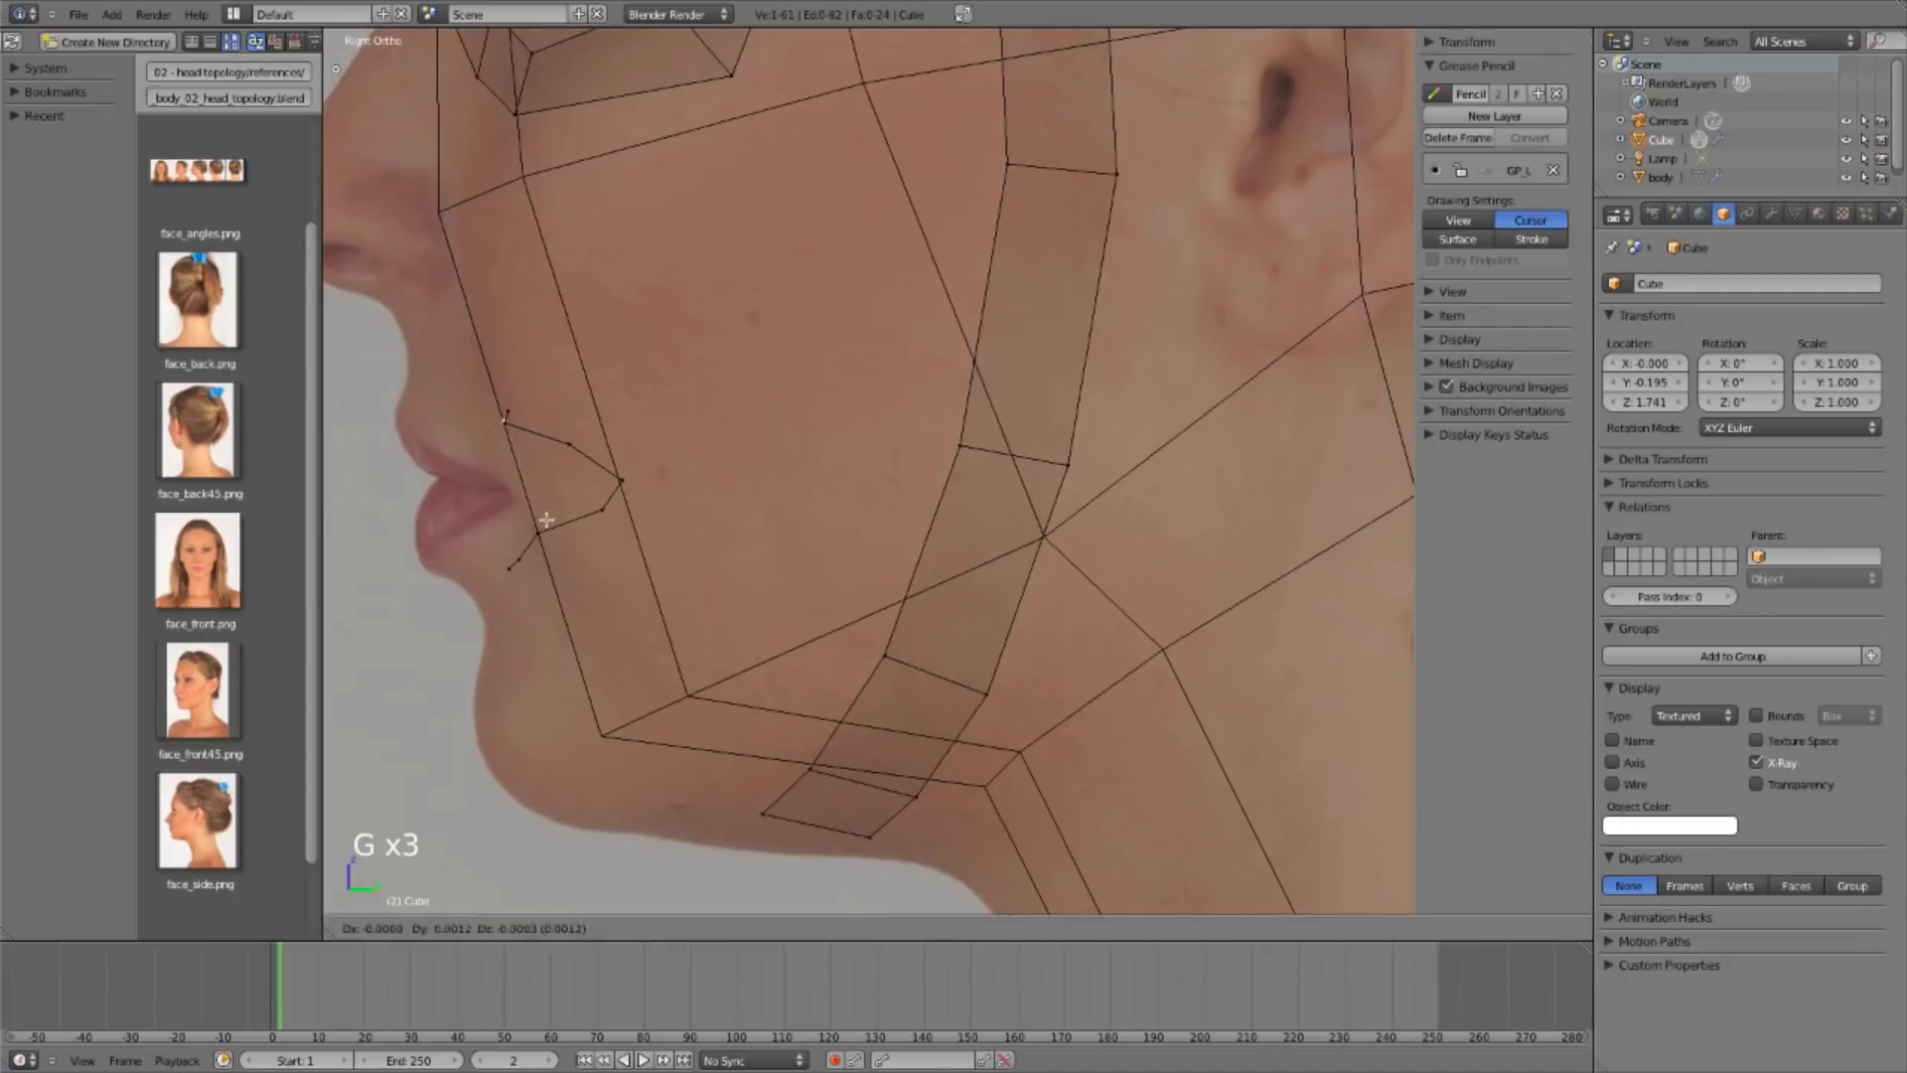
right_click(472, 522)
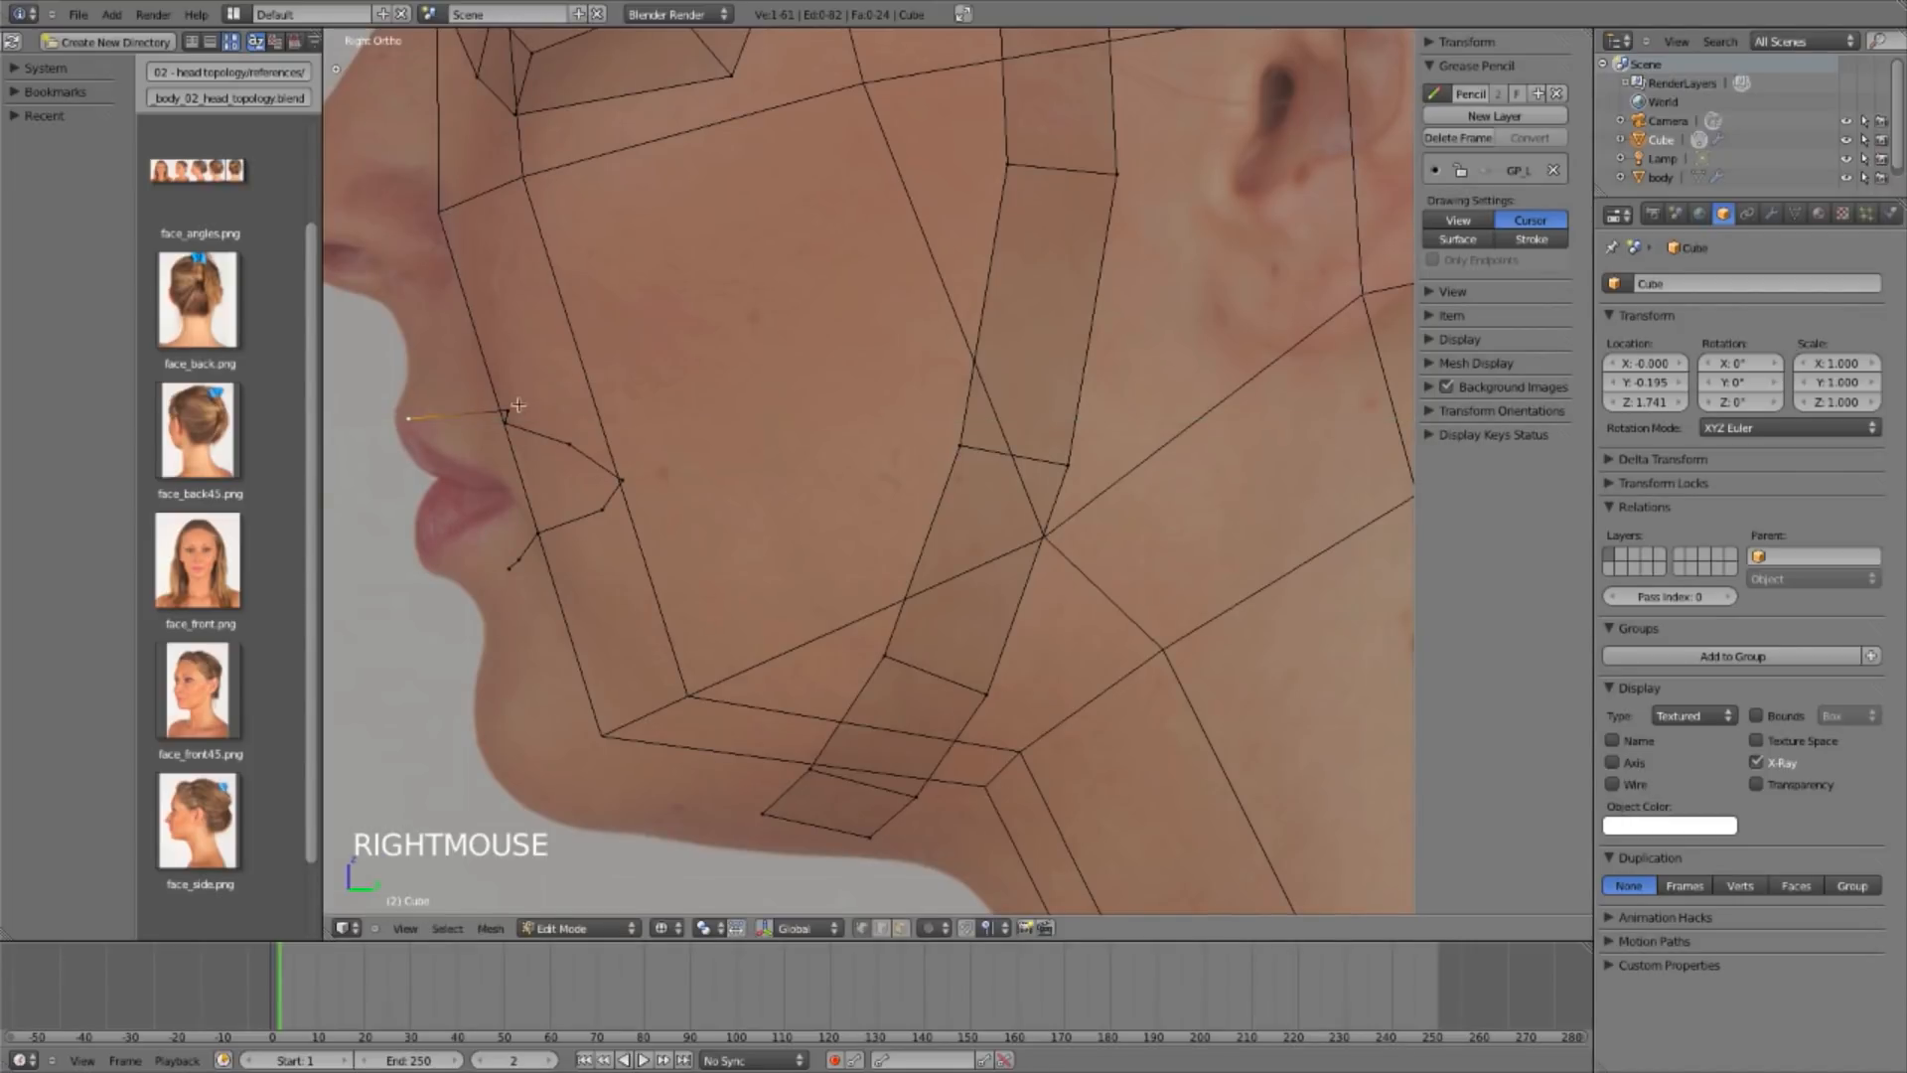
right_click_drag(518, 405, 471, 412)
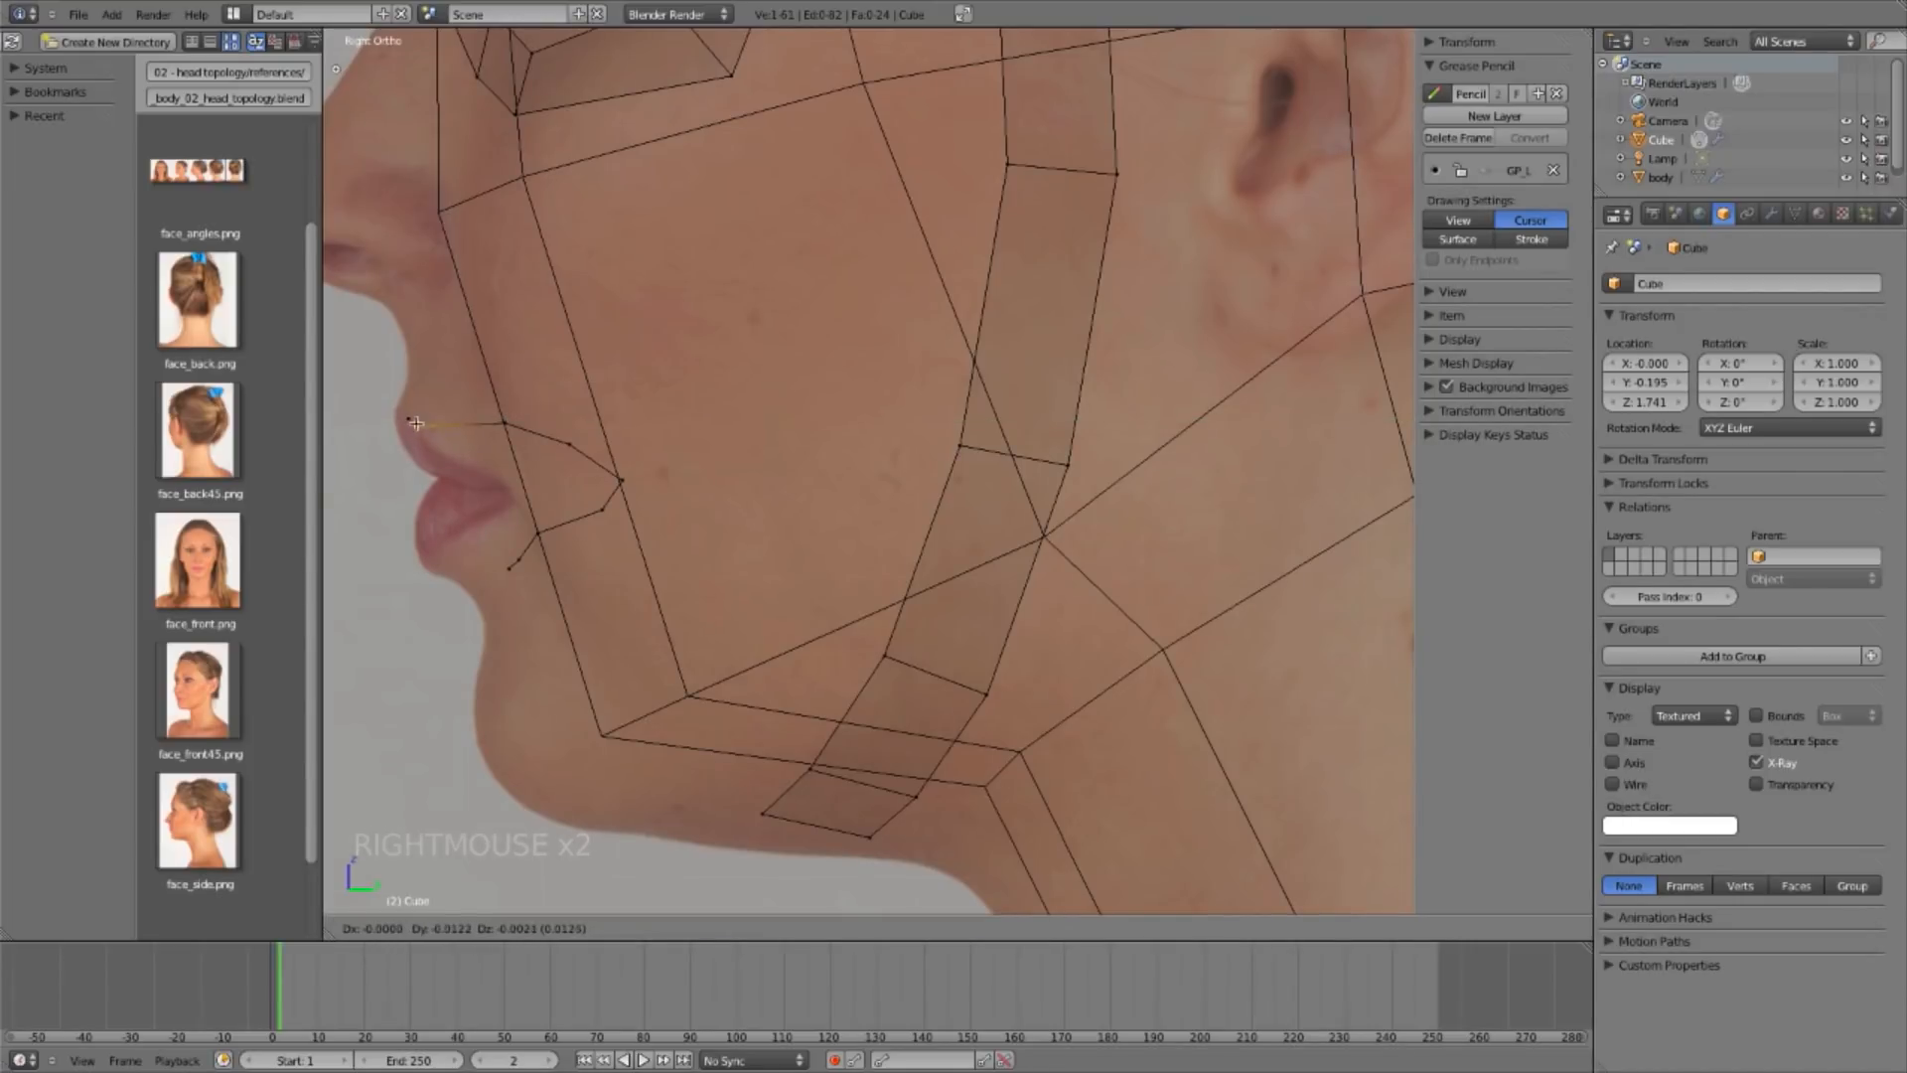
left_click(416, 423)
key("a")
Step: Move the vertex beside the upper lip's center forward along Y and fit it to the lip's edge
right_click(506, 442)
key("g")
key("g")
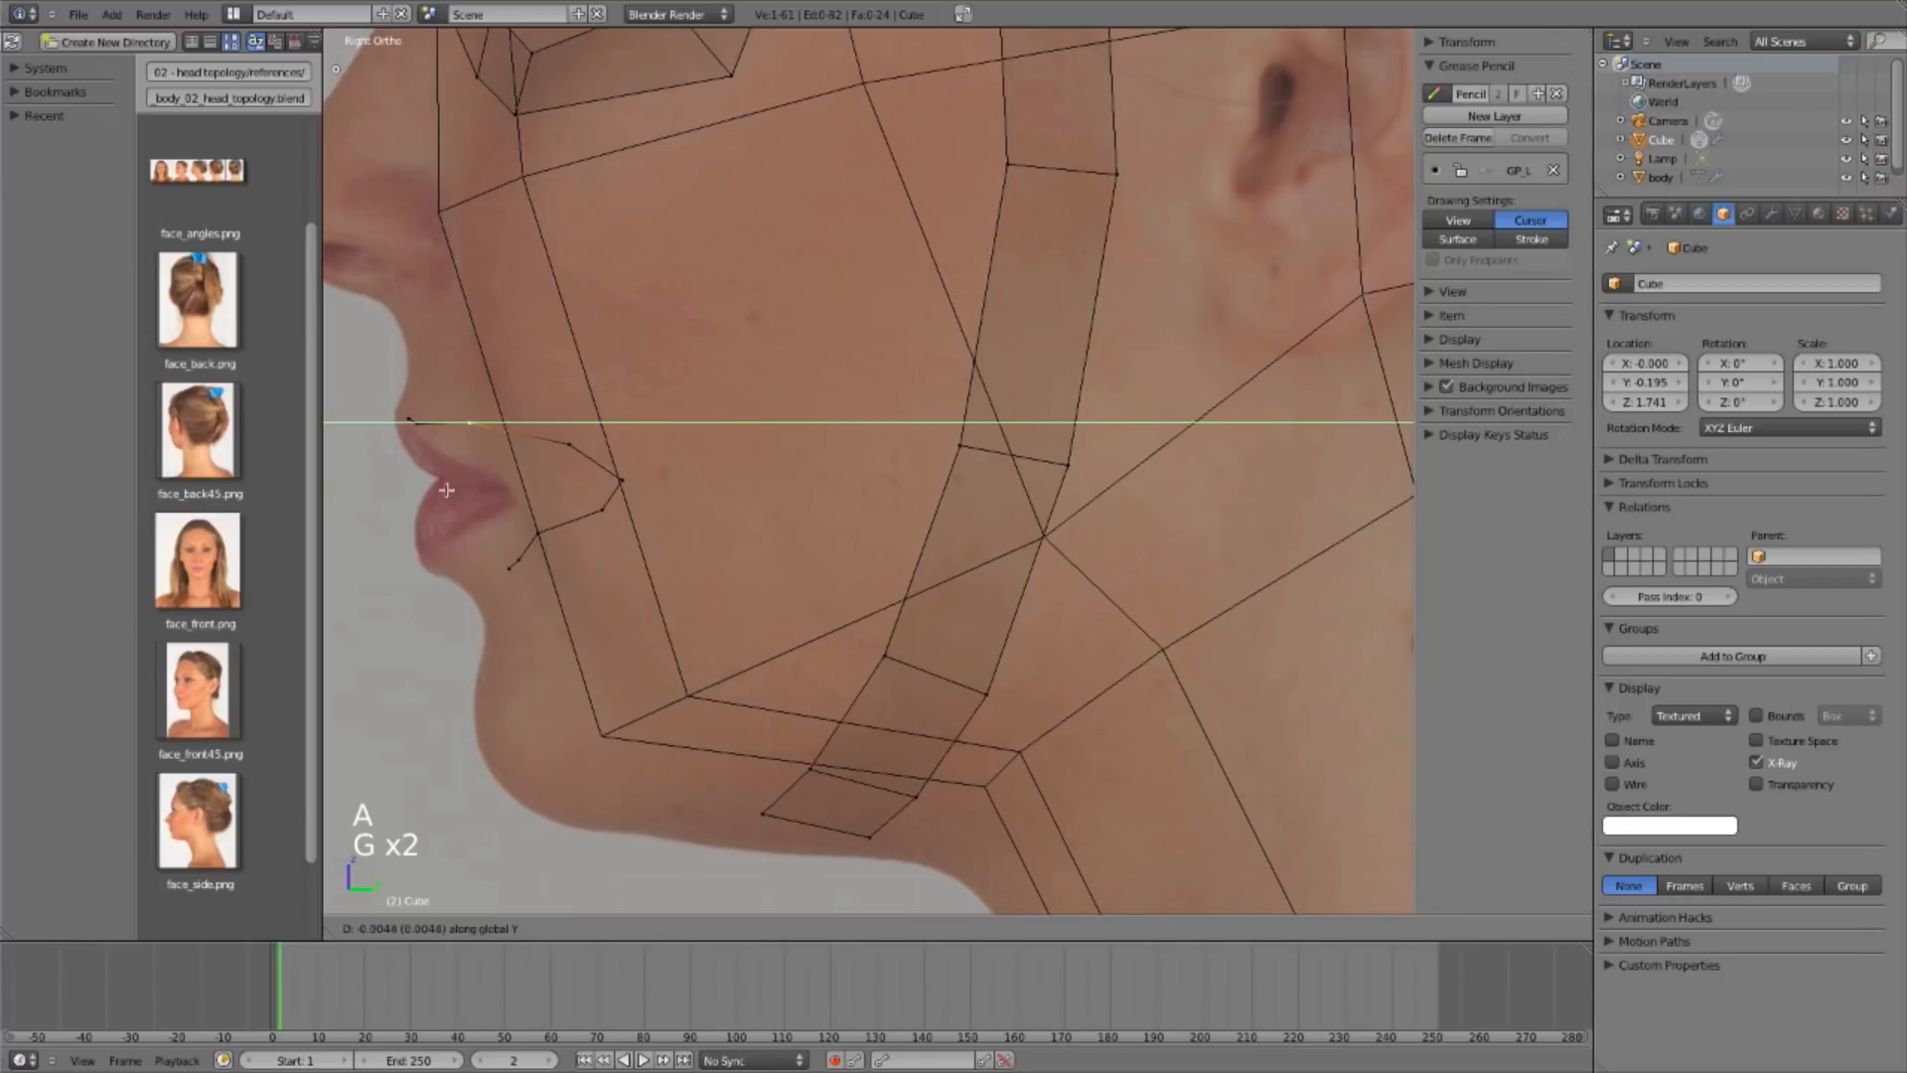
key("g")
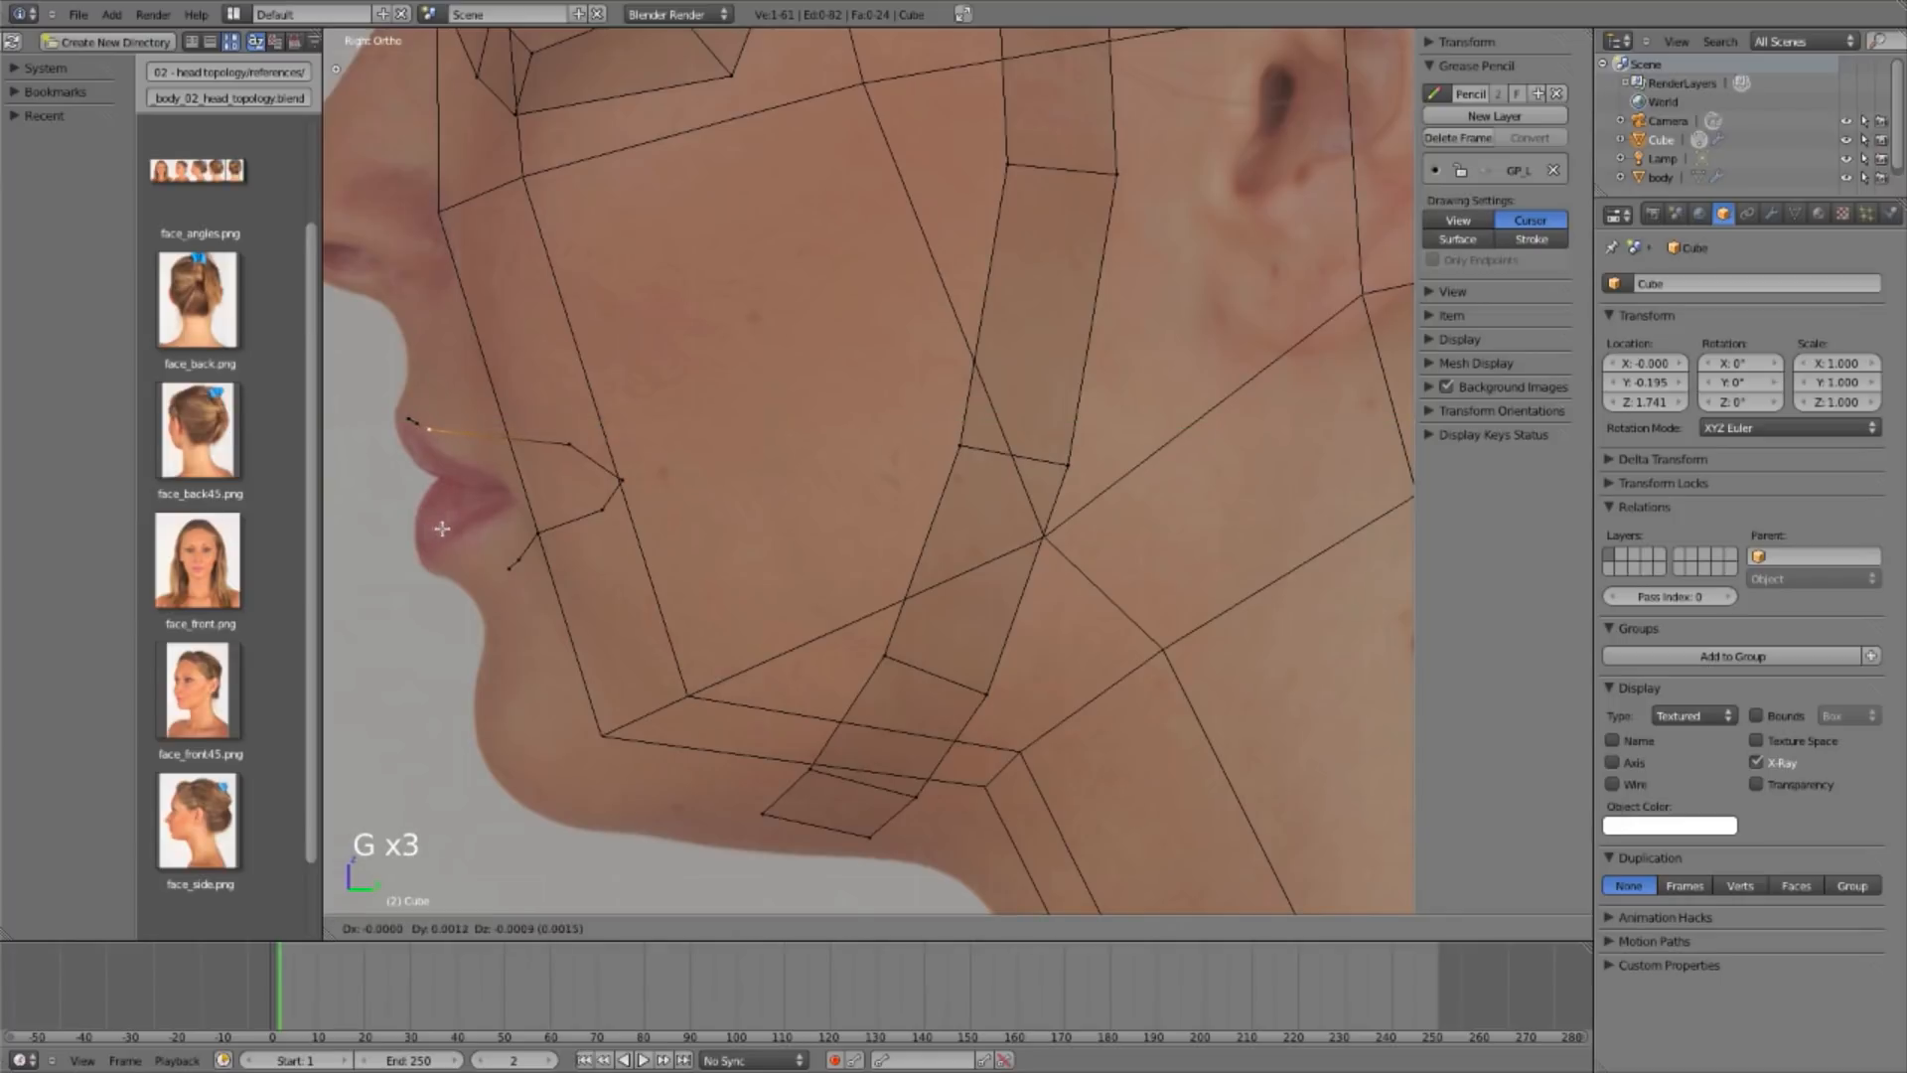
left_click(449, 529)
key("a")
Step: Select the four vertices around the mouth corner and move them forward along Y to the lip corner
right_click(557, 444)
key("g")
key("g")
left_click(562, 437)
key("b")
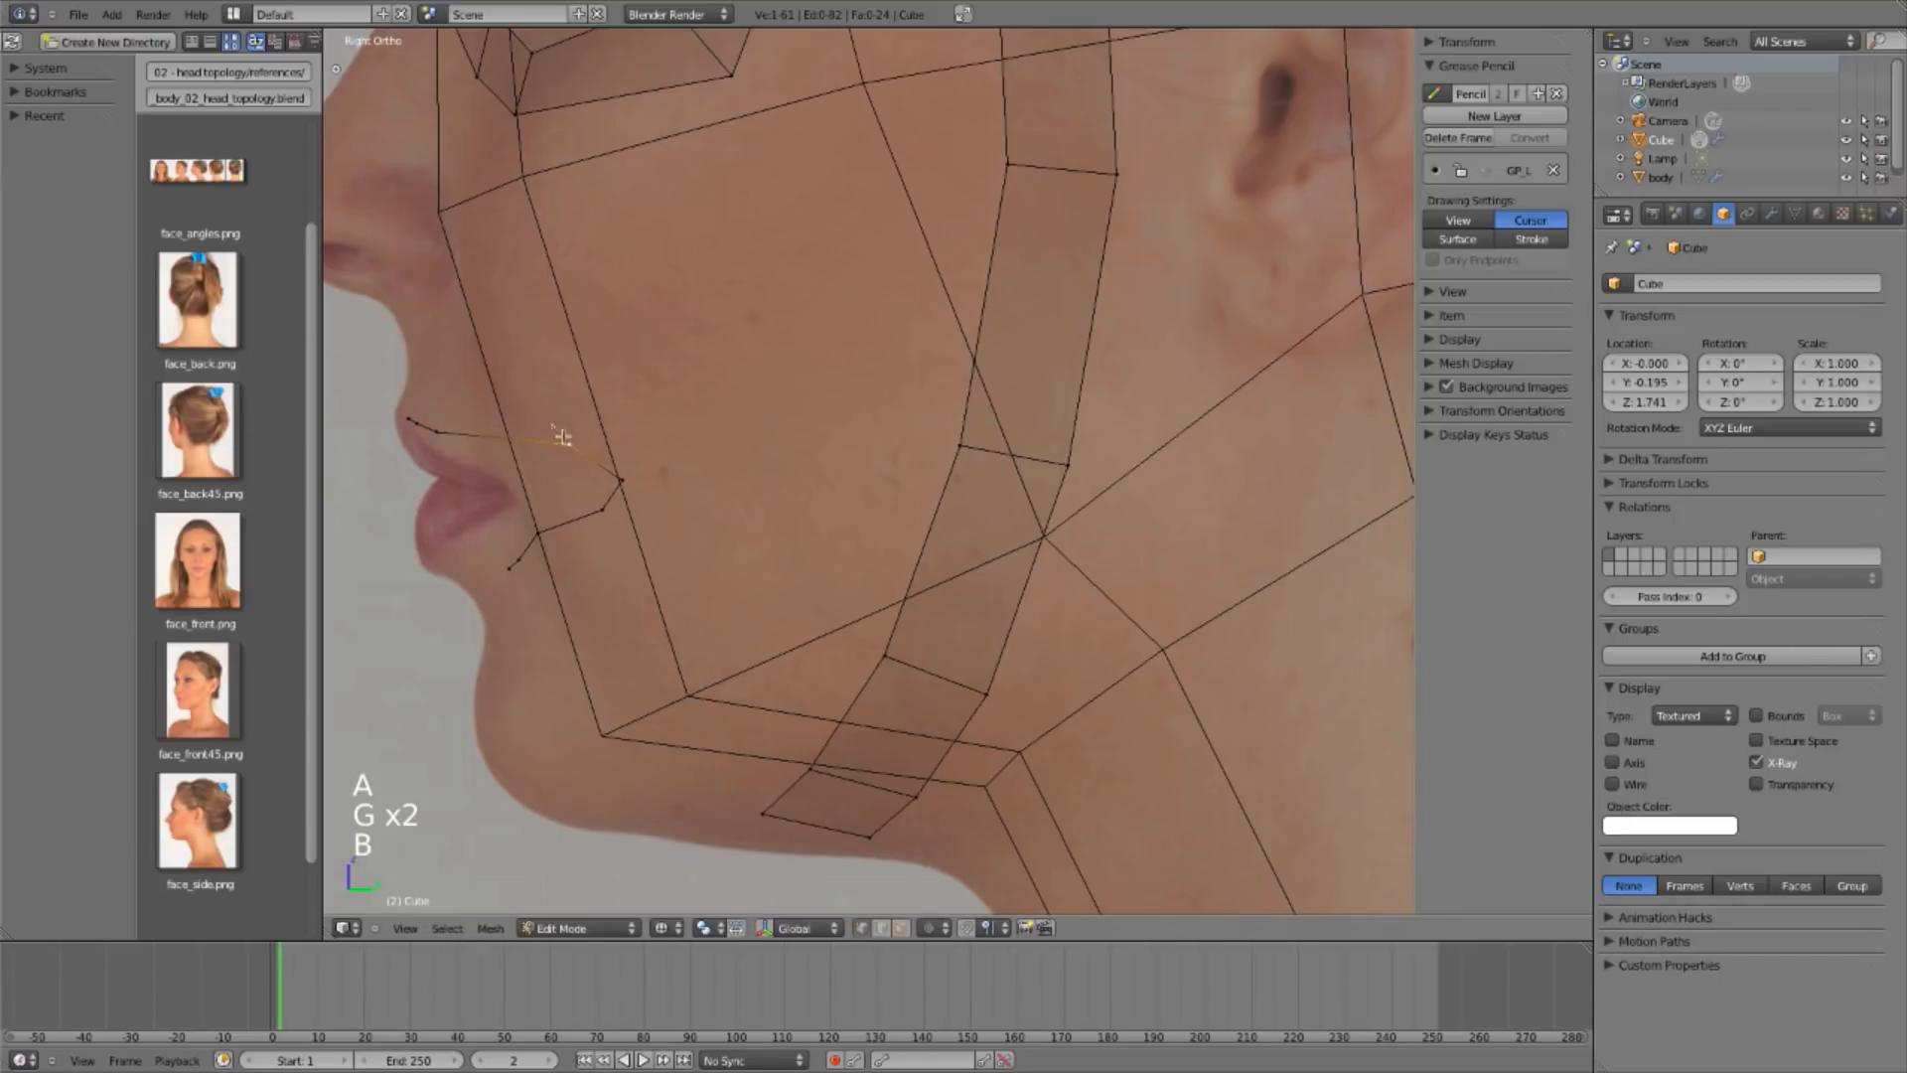
key("b")
left_click_drag(544, 432, 711, 594)
key("g")
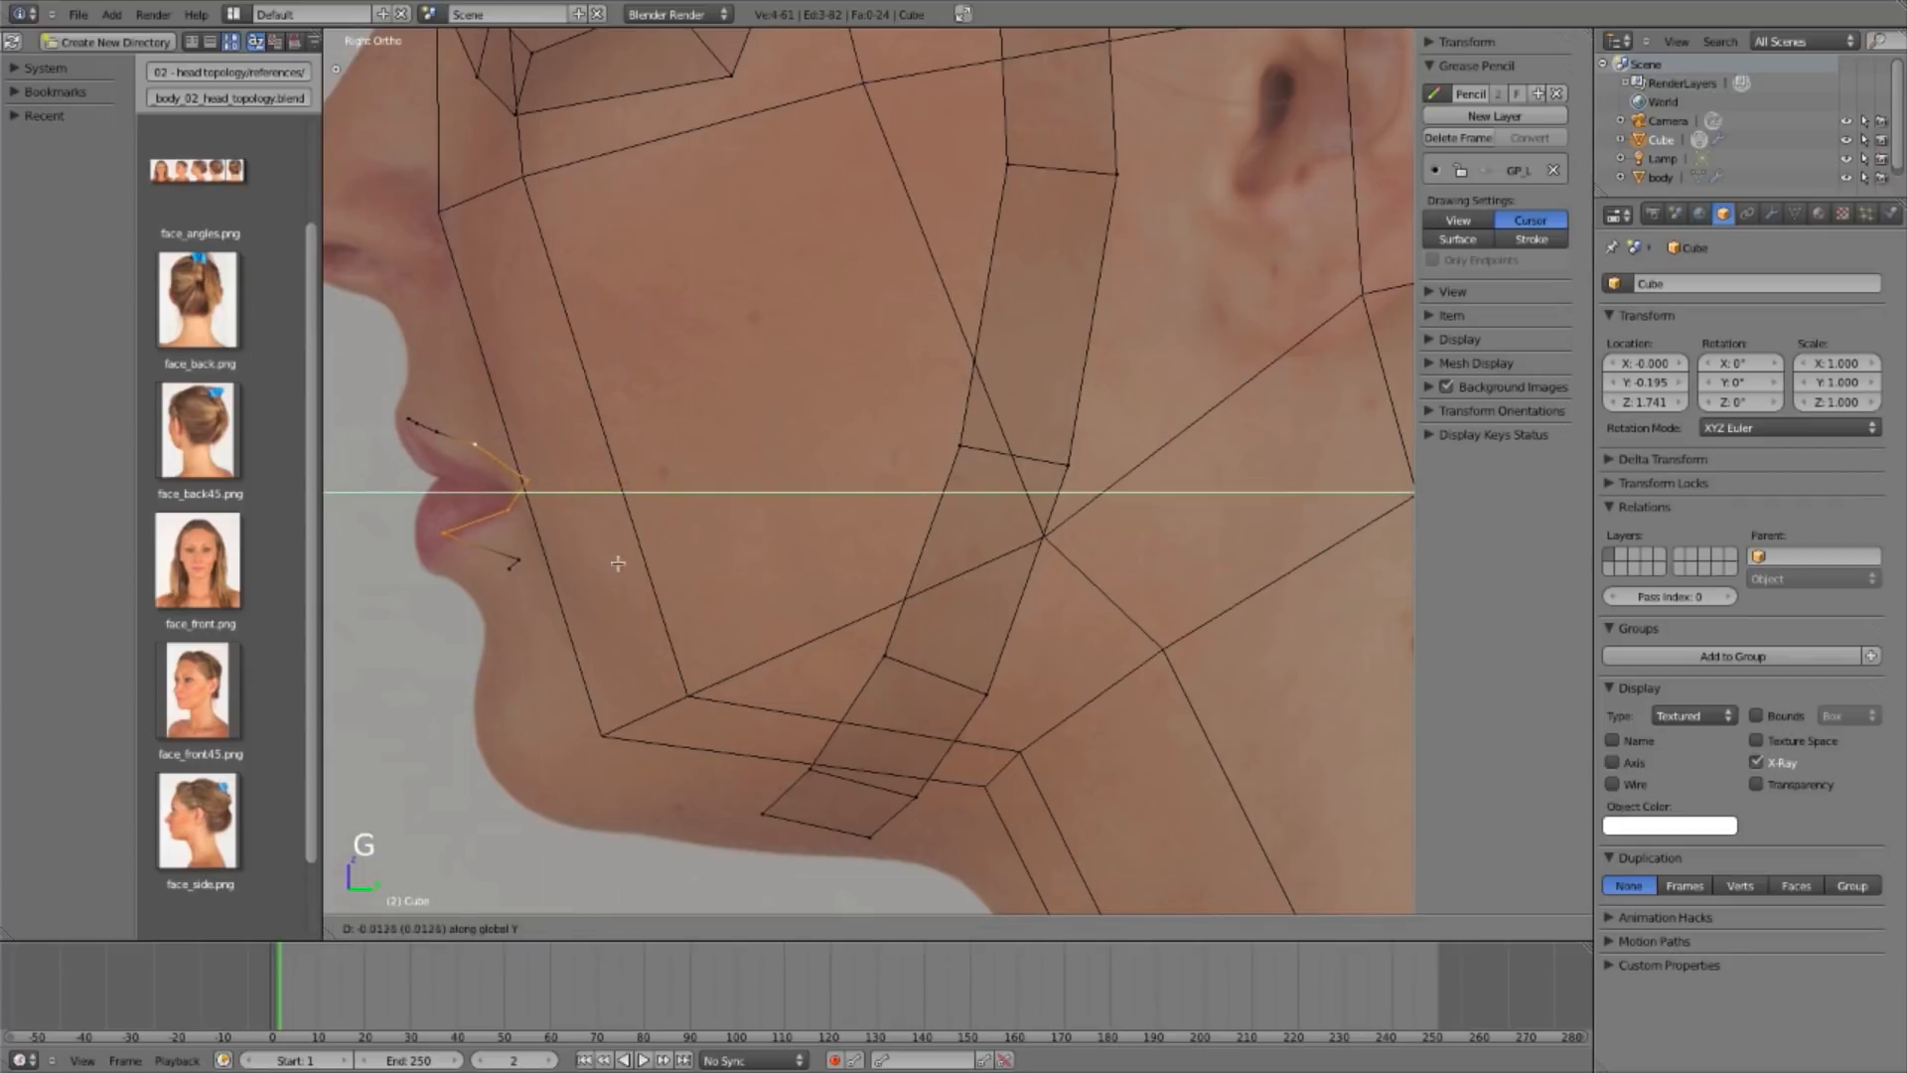
left_click(624, 554)
key("a")
Step: Fit the side vertex of the lower lip to its edge, and bring the two central lower-lip vertices forward to the profile
right_click(464, 531)
key("g")
key("g")
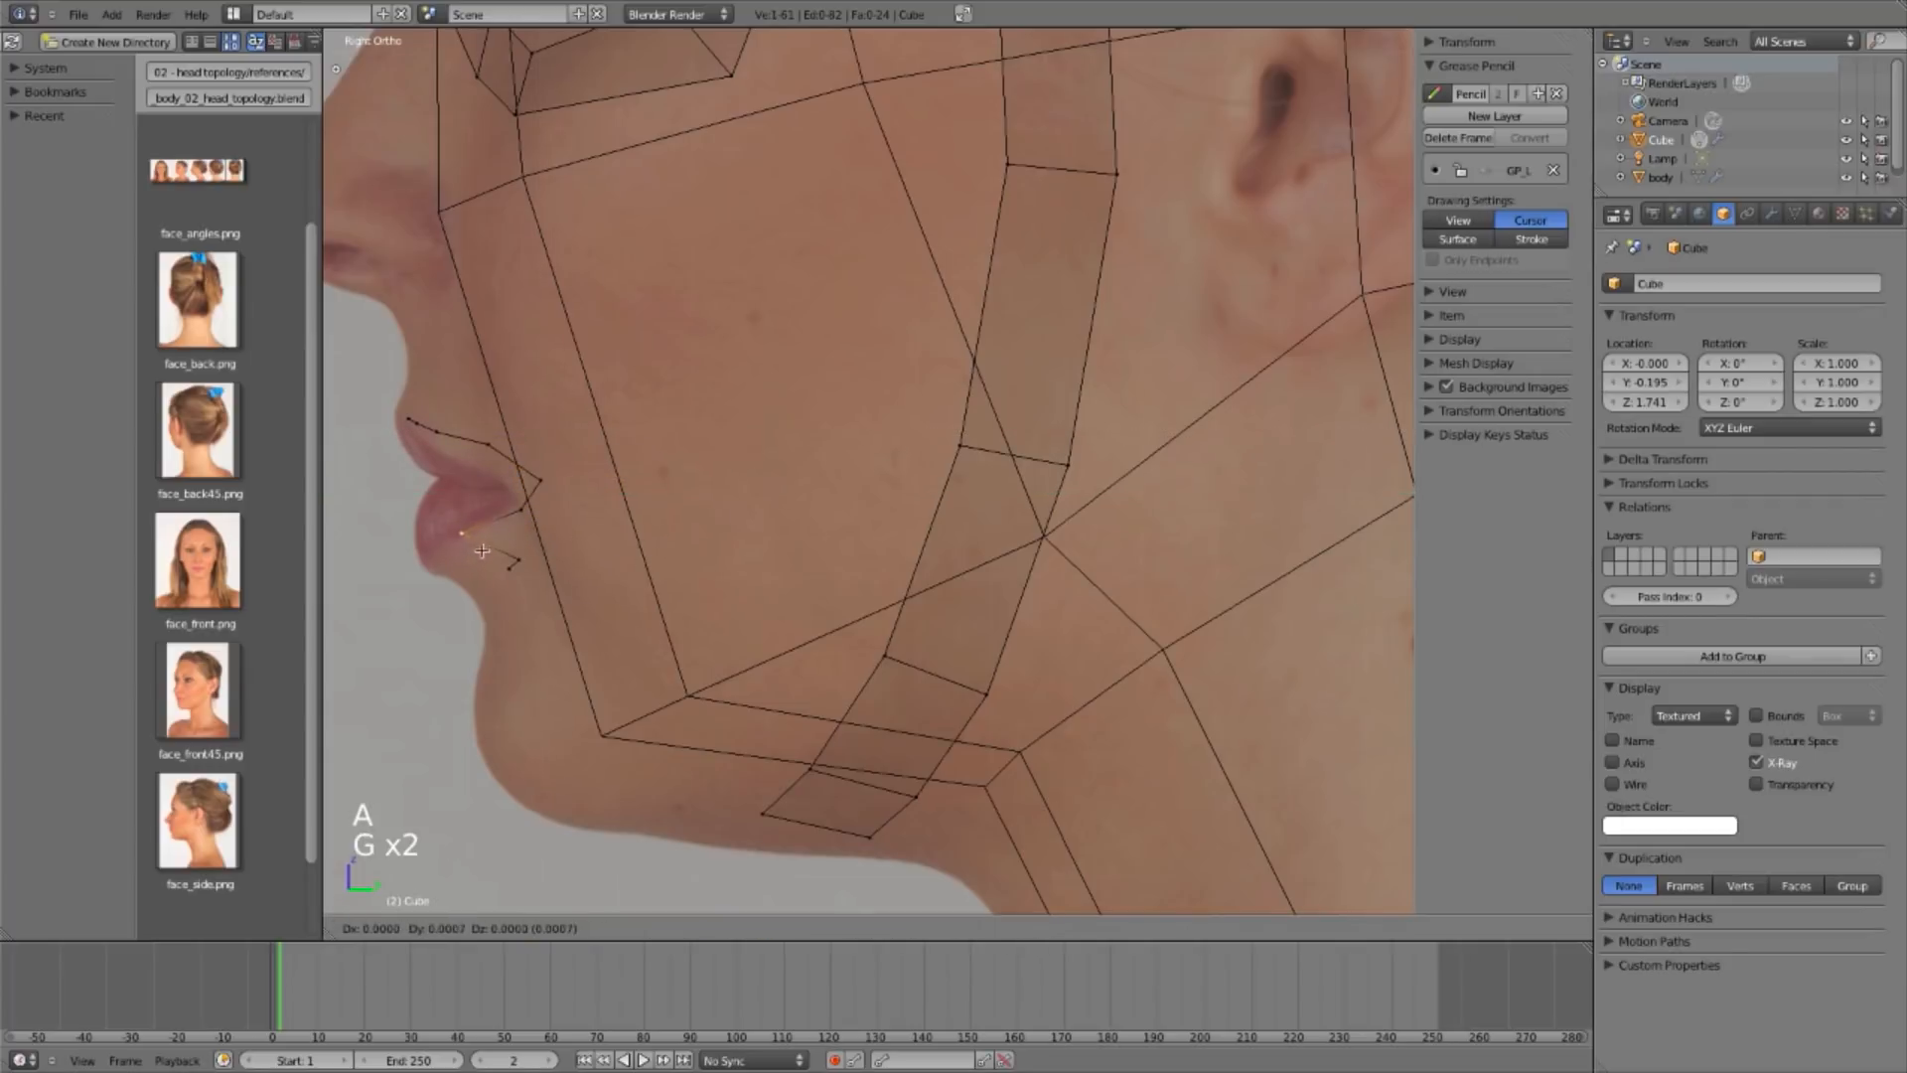
left_click(494, 547)
key("a")
right_click(510, 571)
right_click(501, 566, "shift")
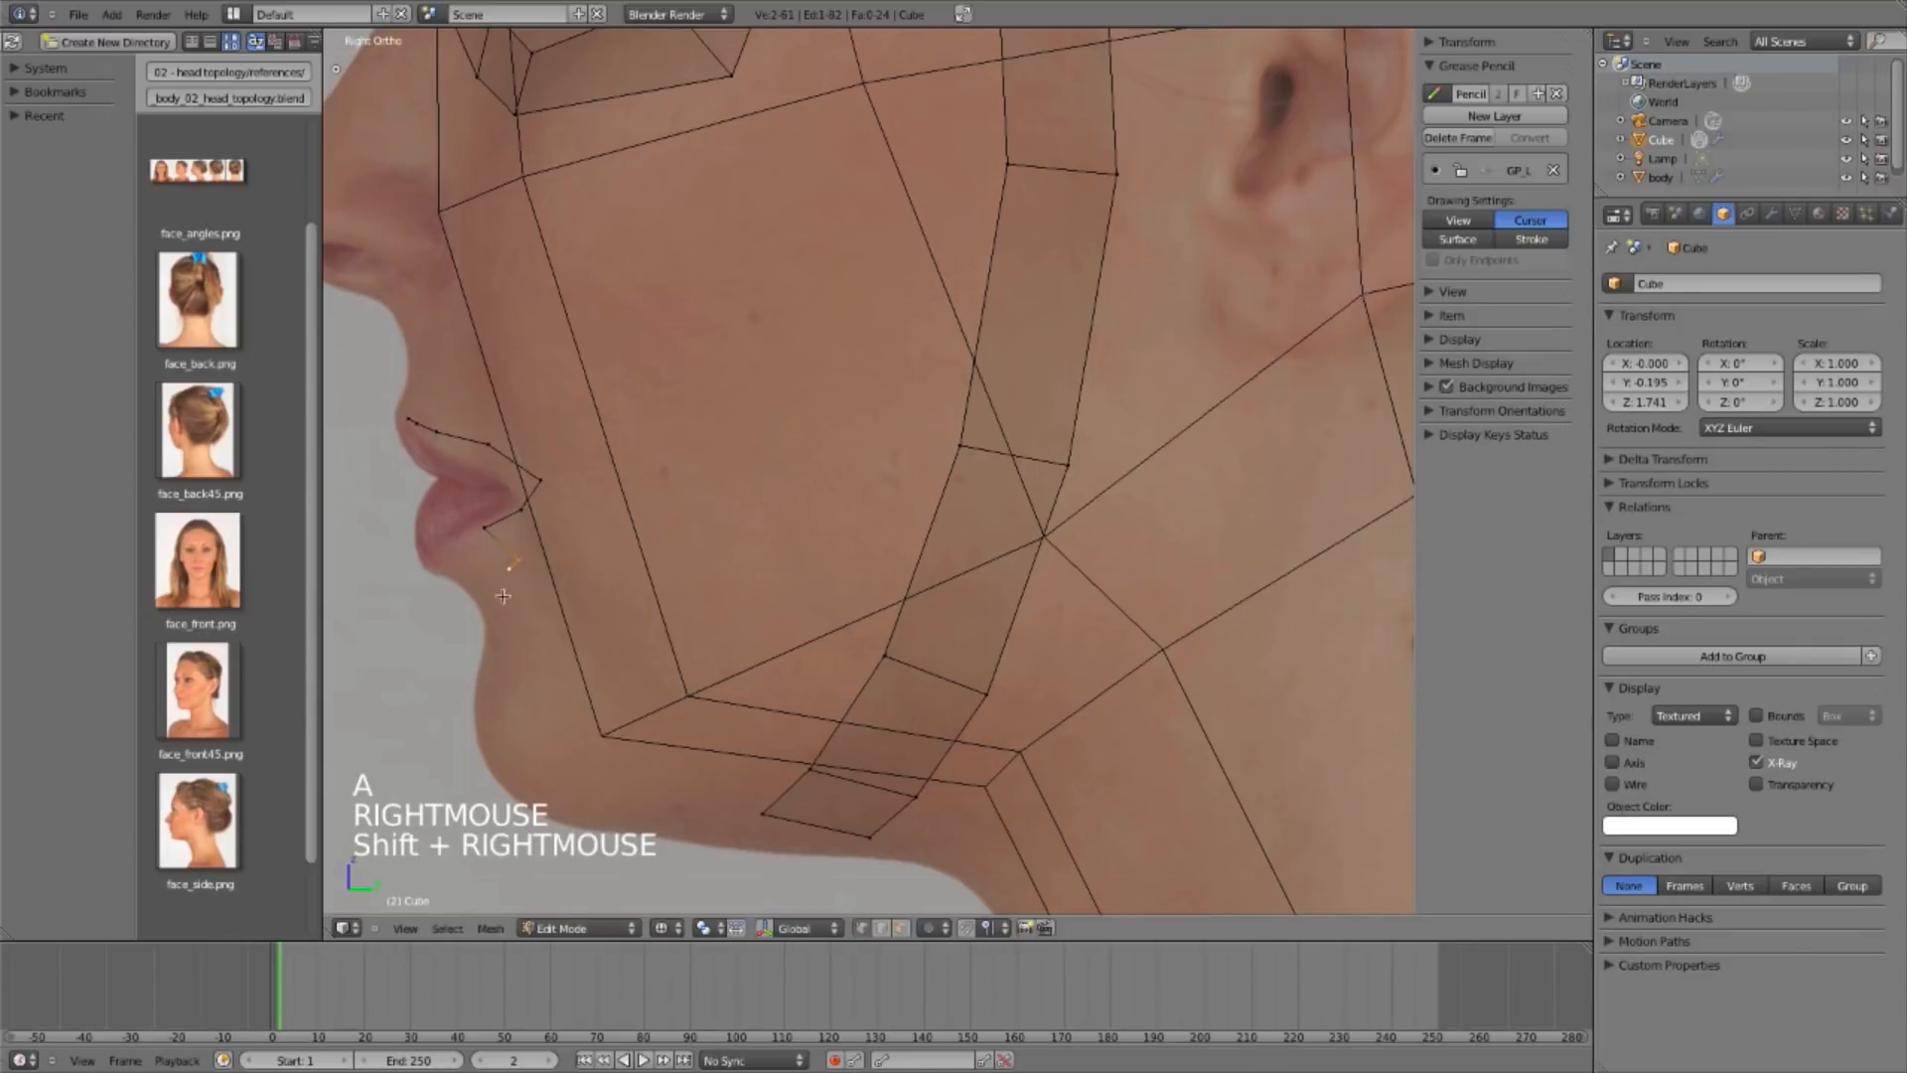
key("g")
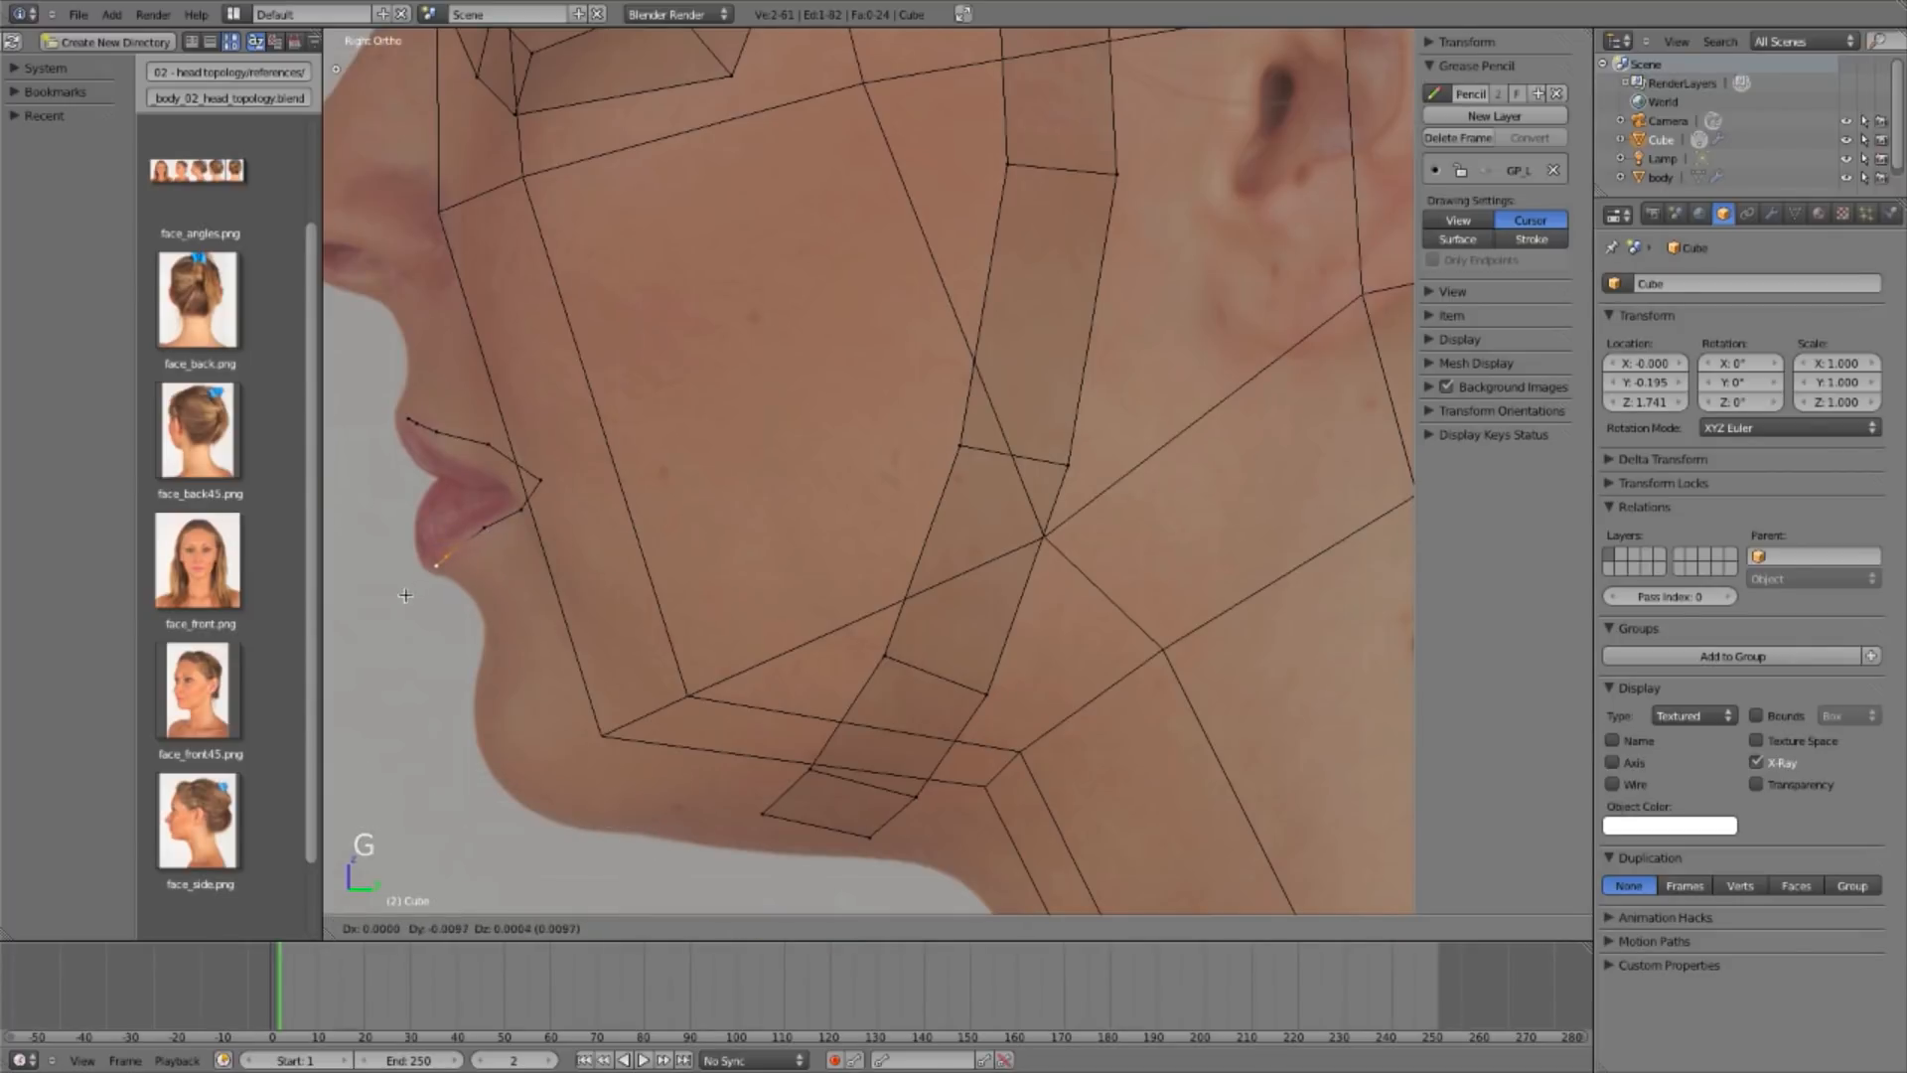
left_click(399, 602)
key("a")
Step: Lower the upper-lip vertex near the mouth corner and pull the corner vertex slightly forward in the side view
right_click(492, 455)
key("g")
key("y")
key("z")
left_click(502, 490)
key("a")
right_click(539, 480)
key("g")
left_click(524, 484)
key("a")
Step: In the front view, move the two mouth-corner vertices outward along X and fine-tune the upper one
key("KP_1")
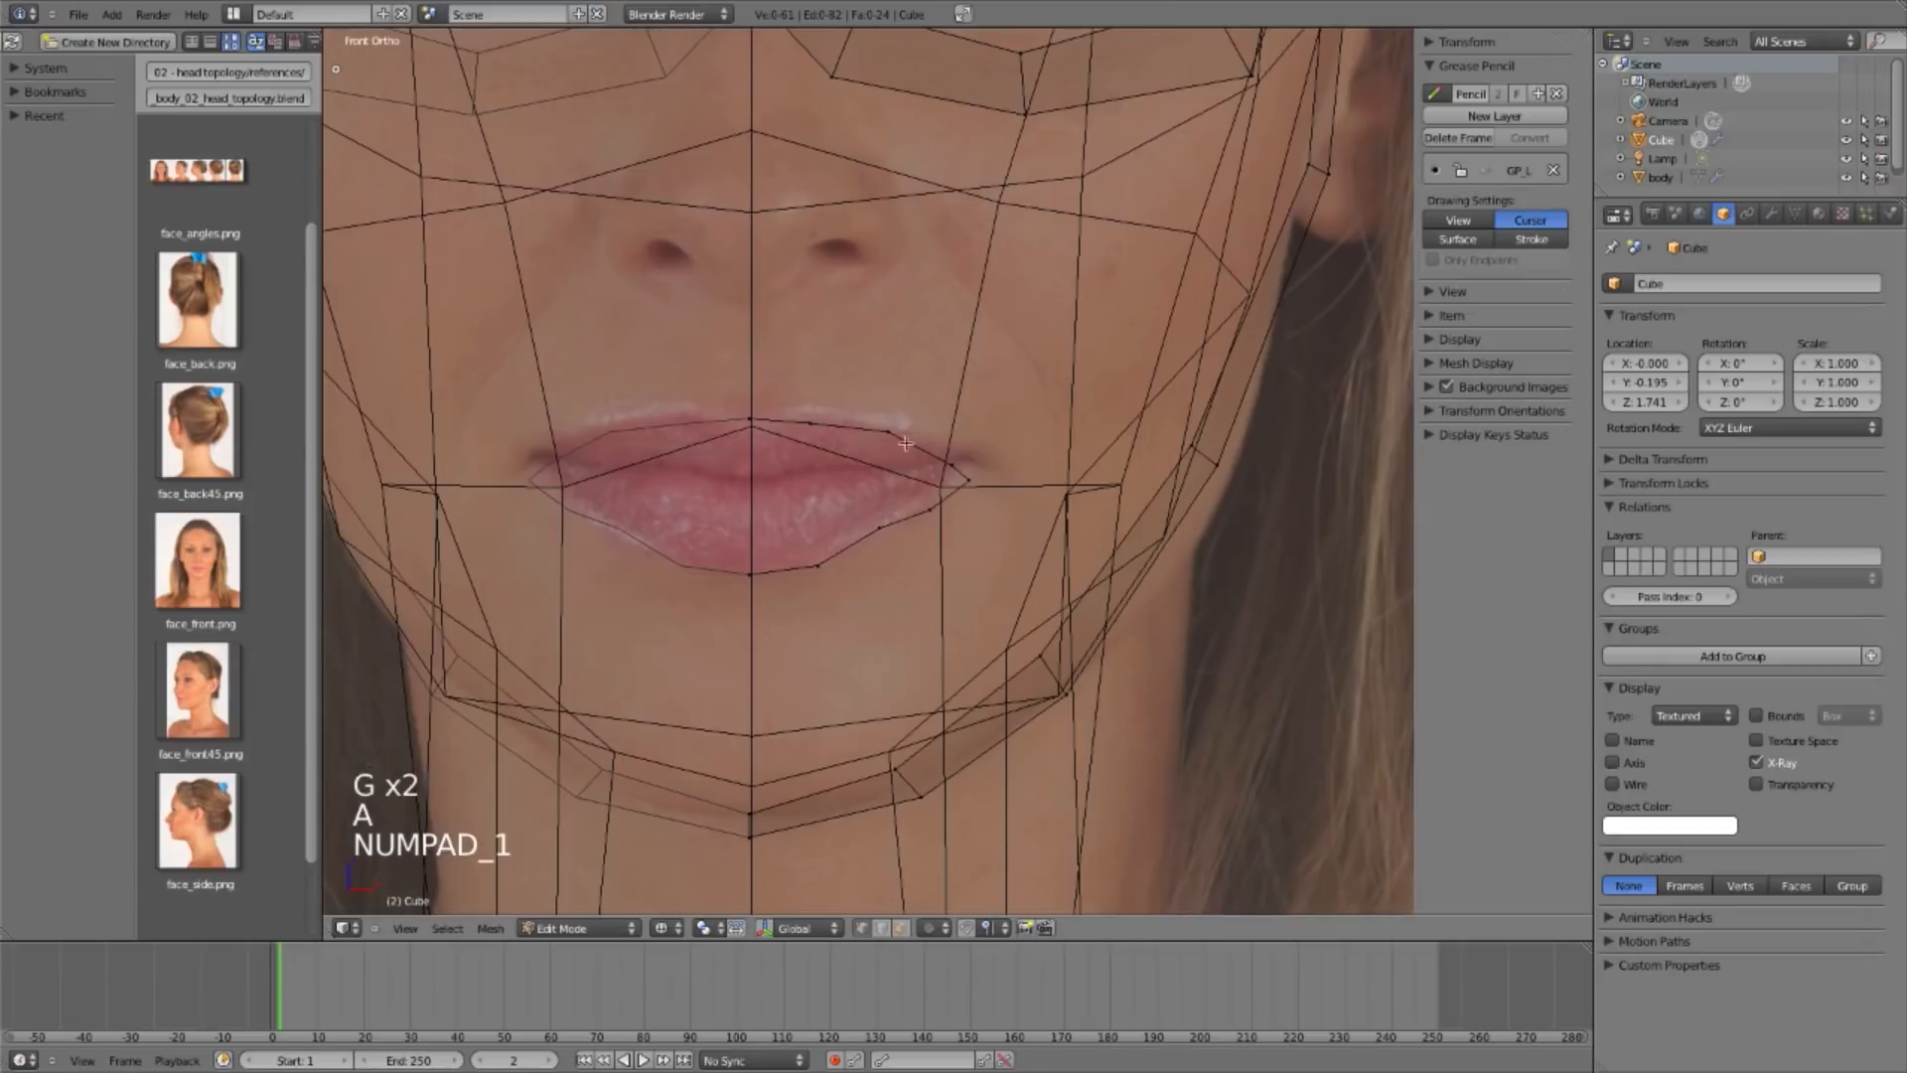
right_click(969, 481)
right_click(956, 463, "shift")
key("g")
key("x")
left_click(1015, 531)
key("a")
right_click(963, 463)
key("g")
key("g")
left_click(962, 463)
Step: In the side view, raise the upper lip's centerline vertex to the top edge of the lip profile
key("KP_3")
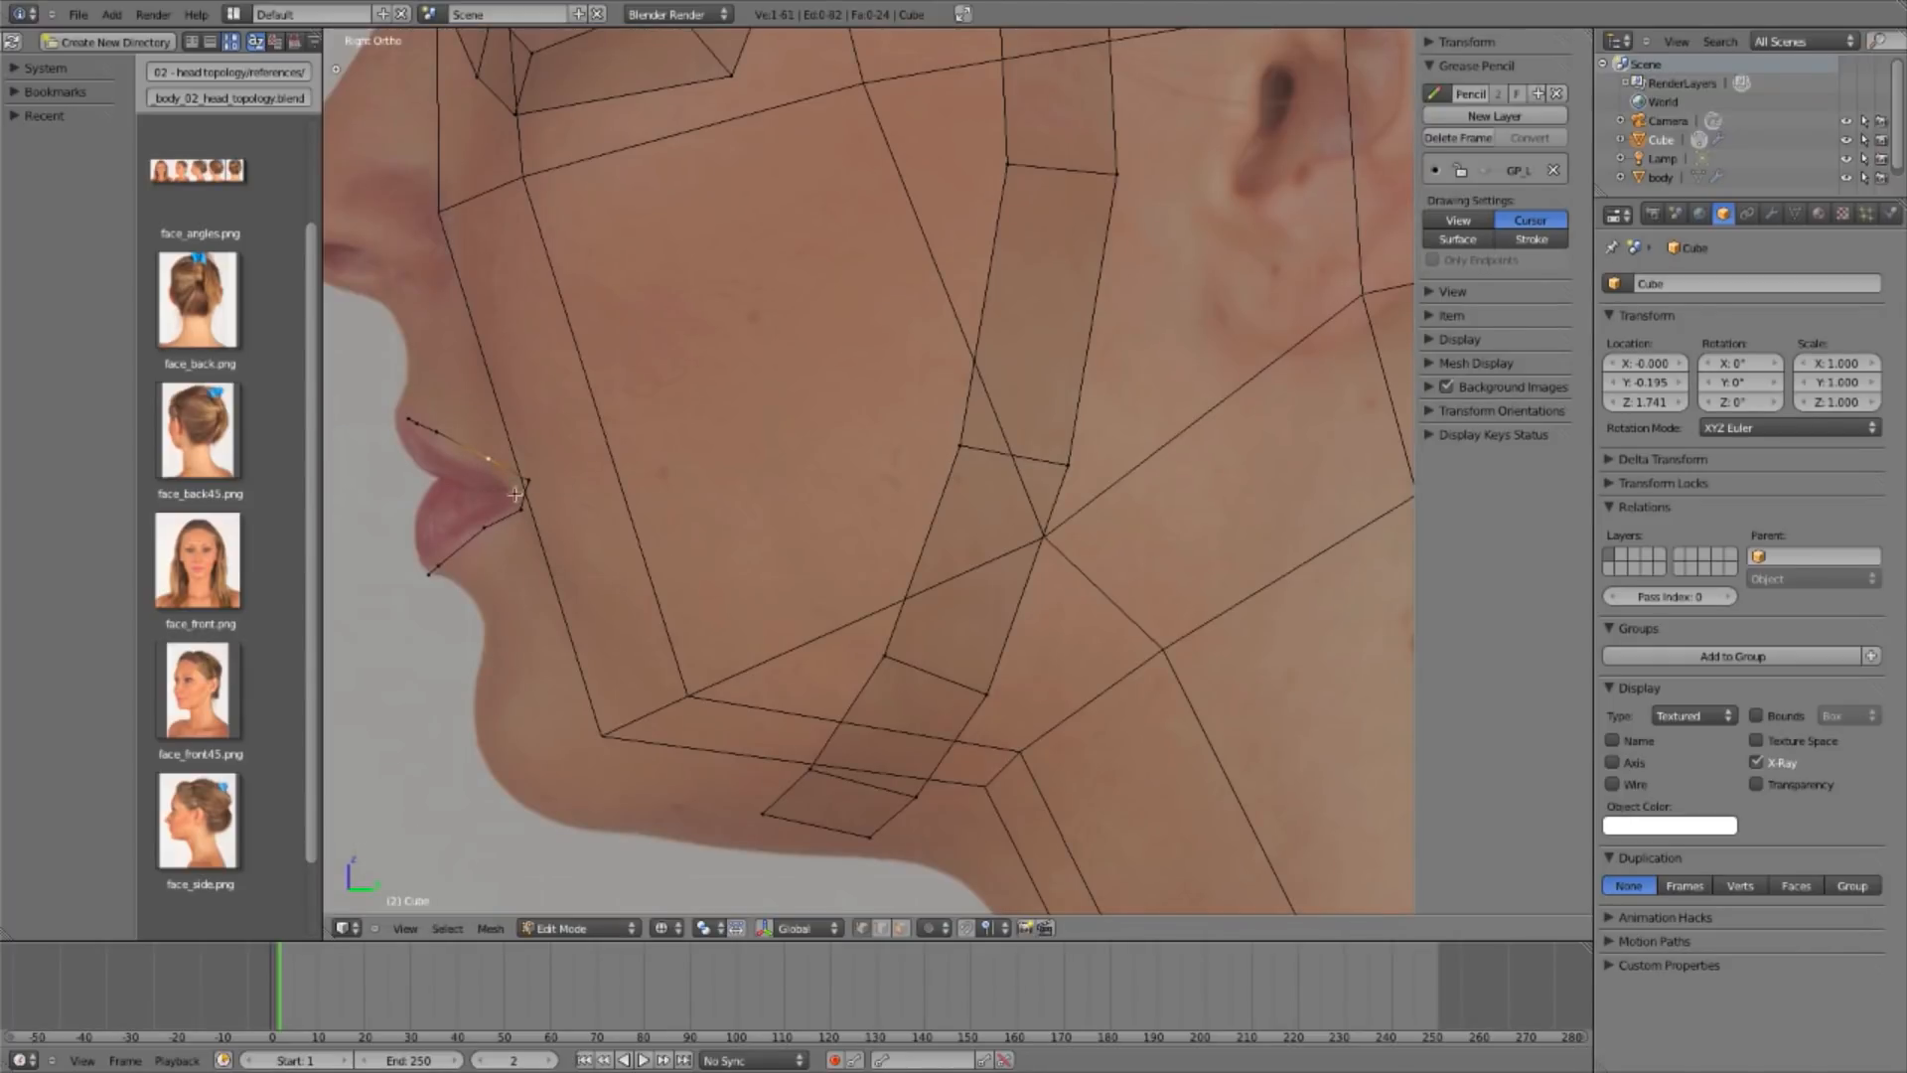
left_click(539, 474)
right_click(524, 522)
right_click(521, 511)
key("g")
key("g")
key("g")
key("g")
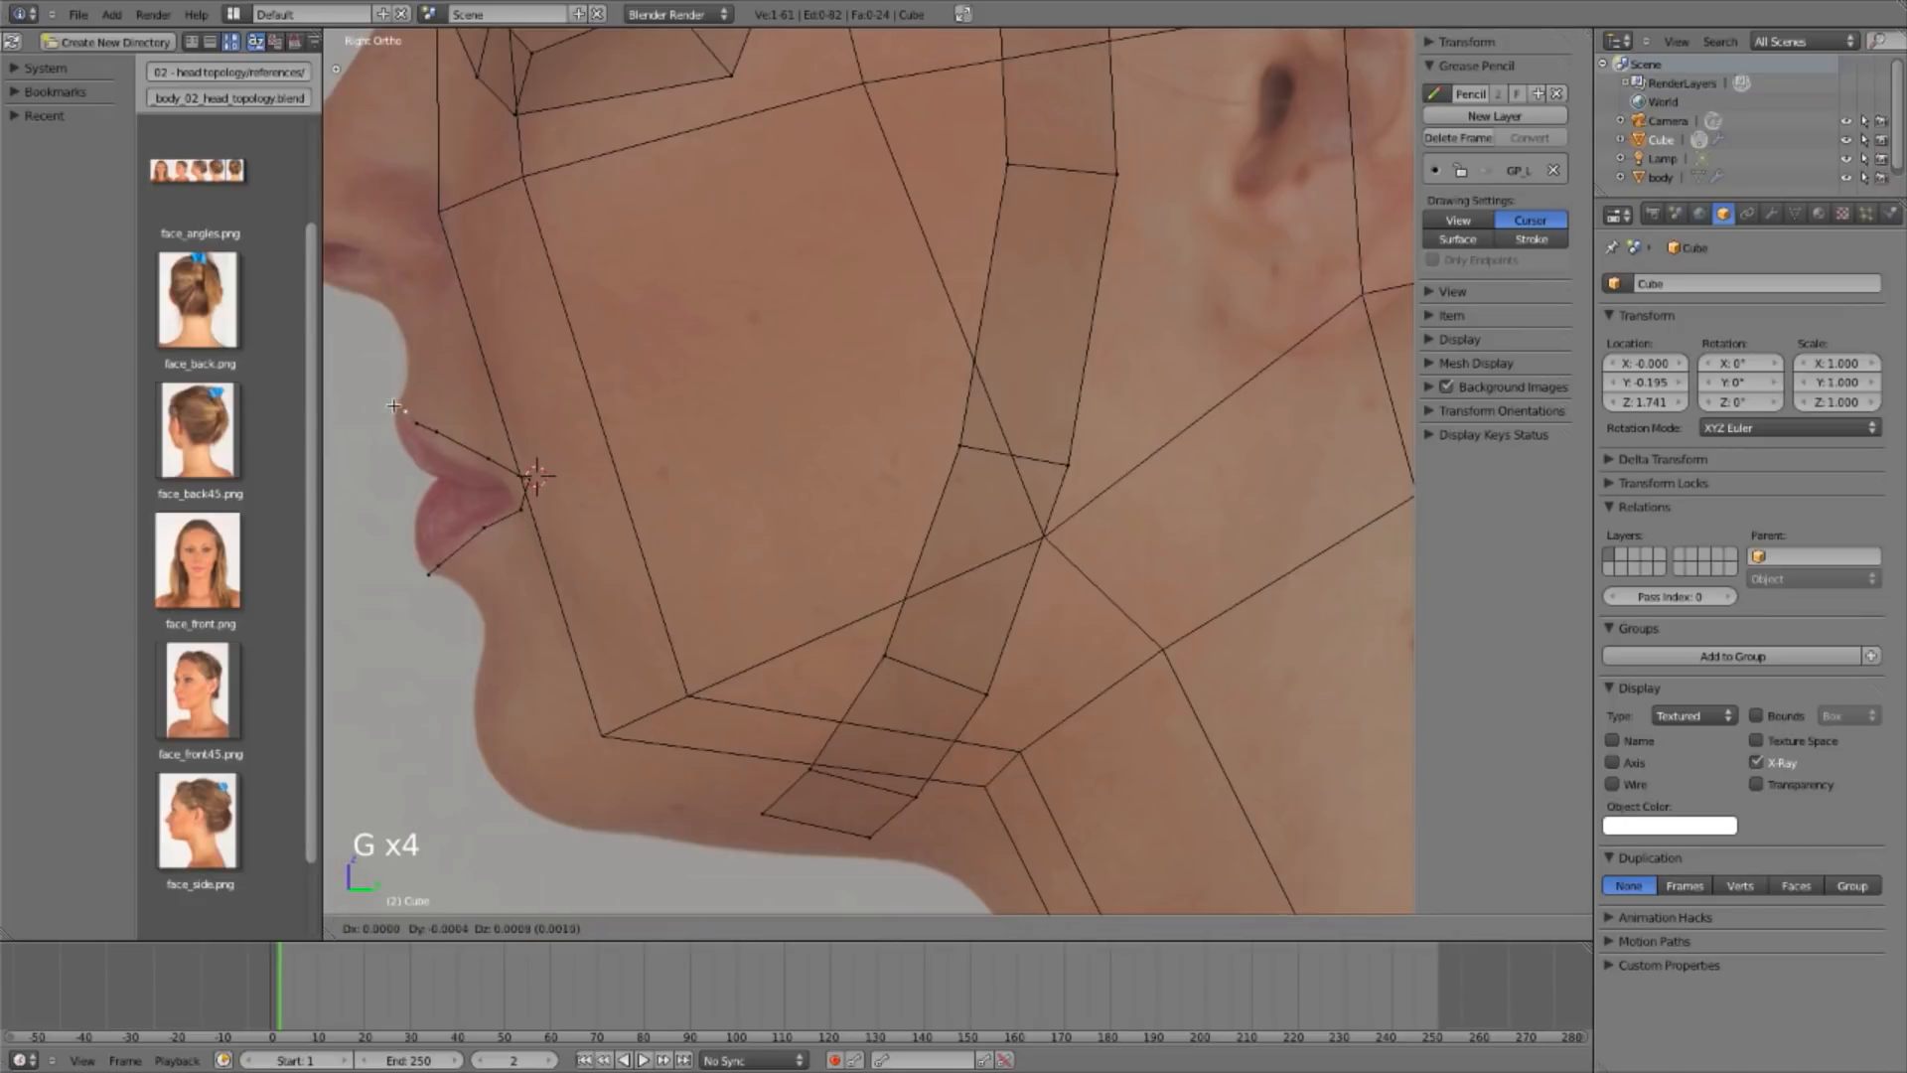
left_click(393, 405)
left_click(391, 406)
key("g")
left_click(392, 406)
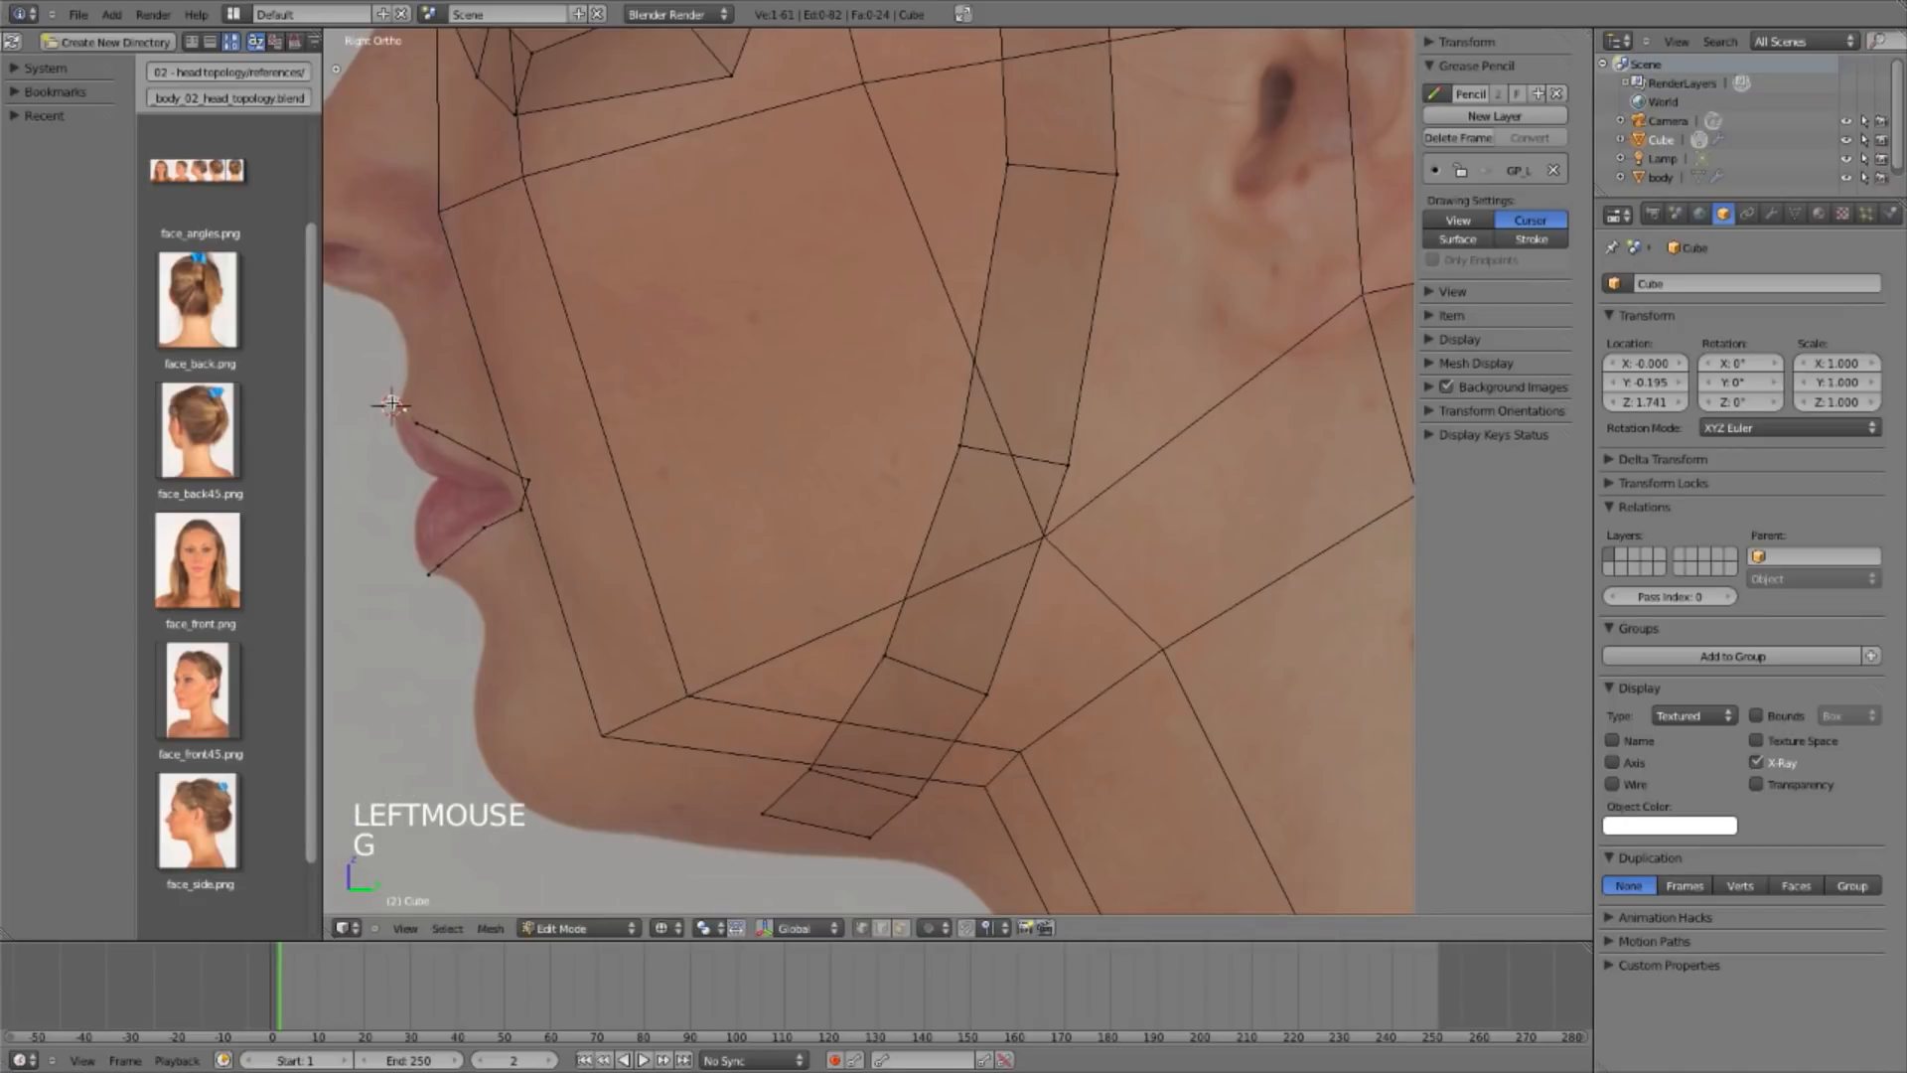
Step: Nudge the two upper-lip vertices next to the centerline vertex onto the lip's edge in the side view
right_click_drag(424, 443, 406, 444)
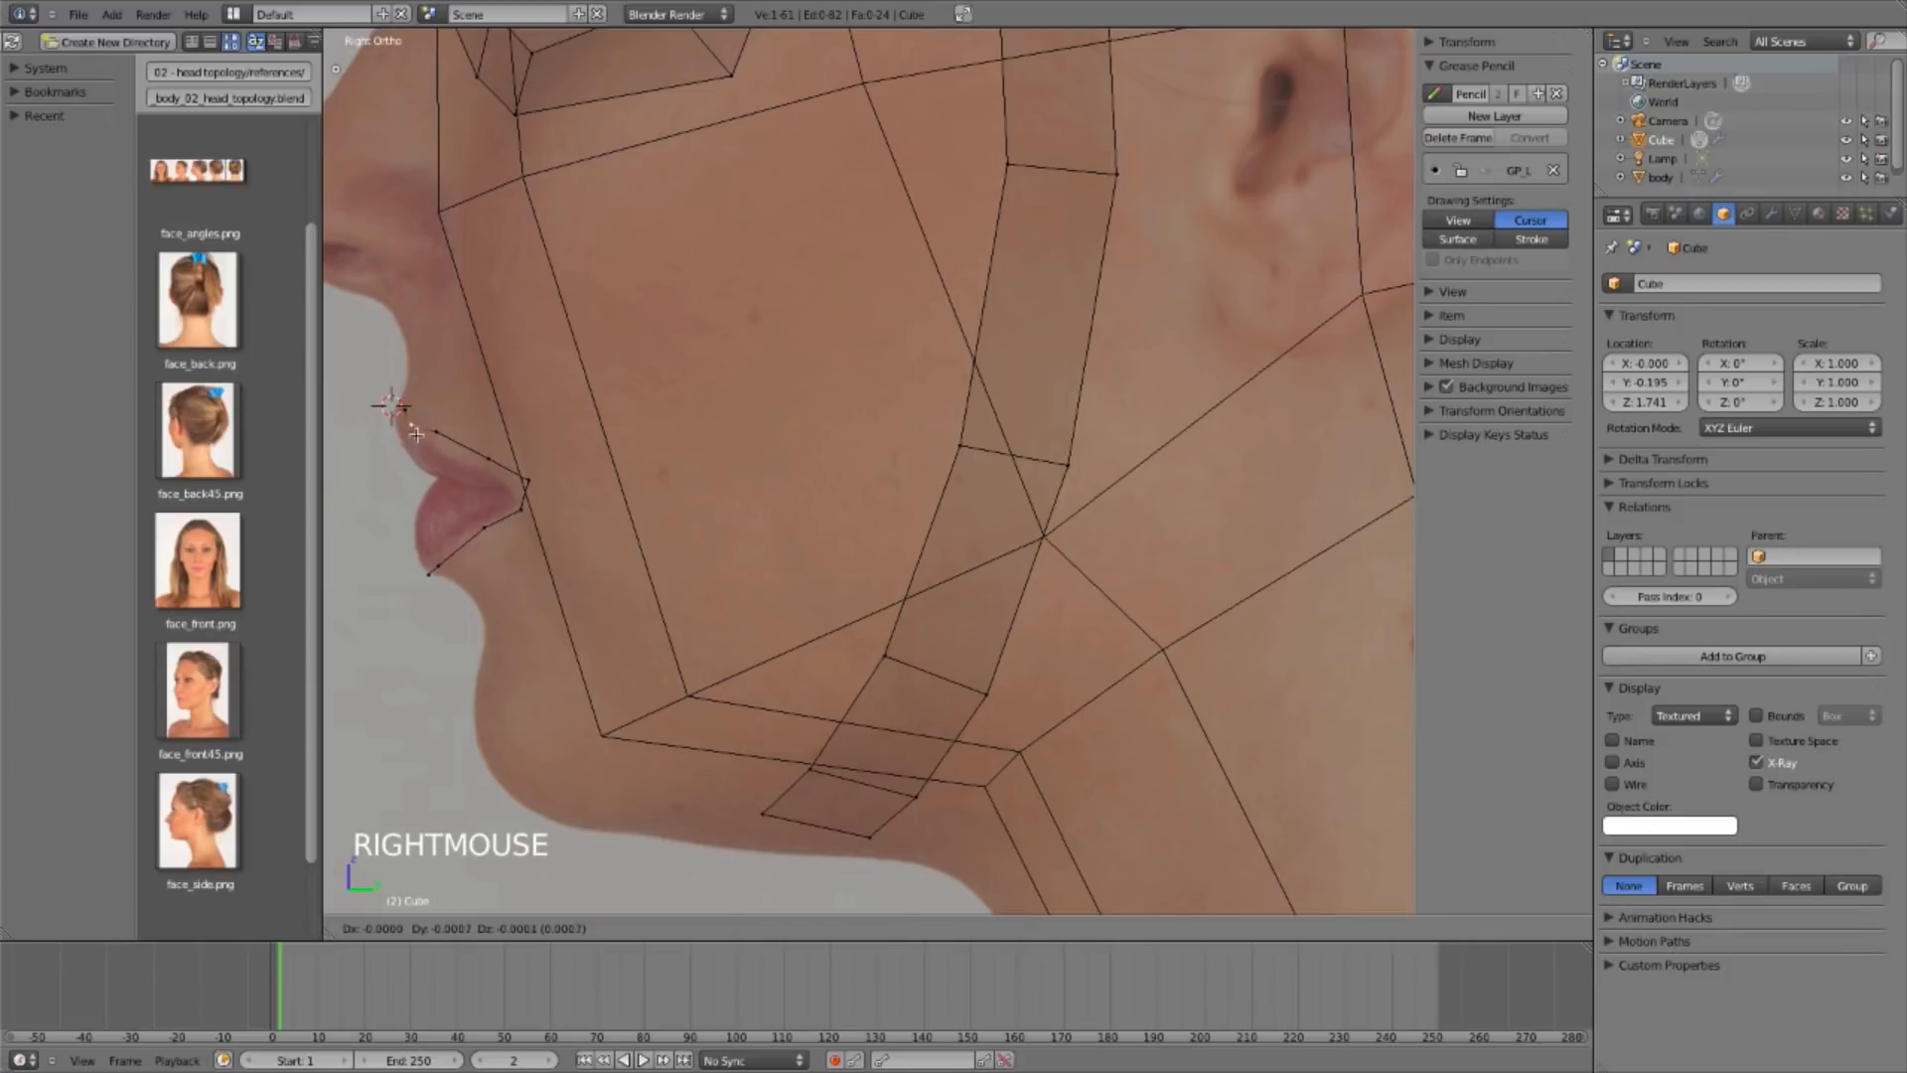
left_click(418, 435)
key("a")
right_click(435, 449)
key("g")
key("g")
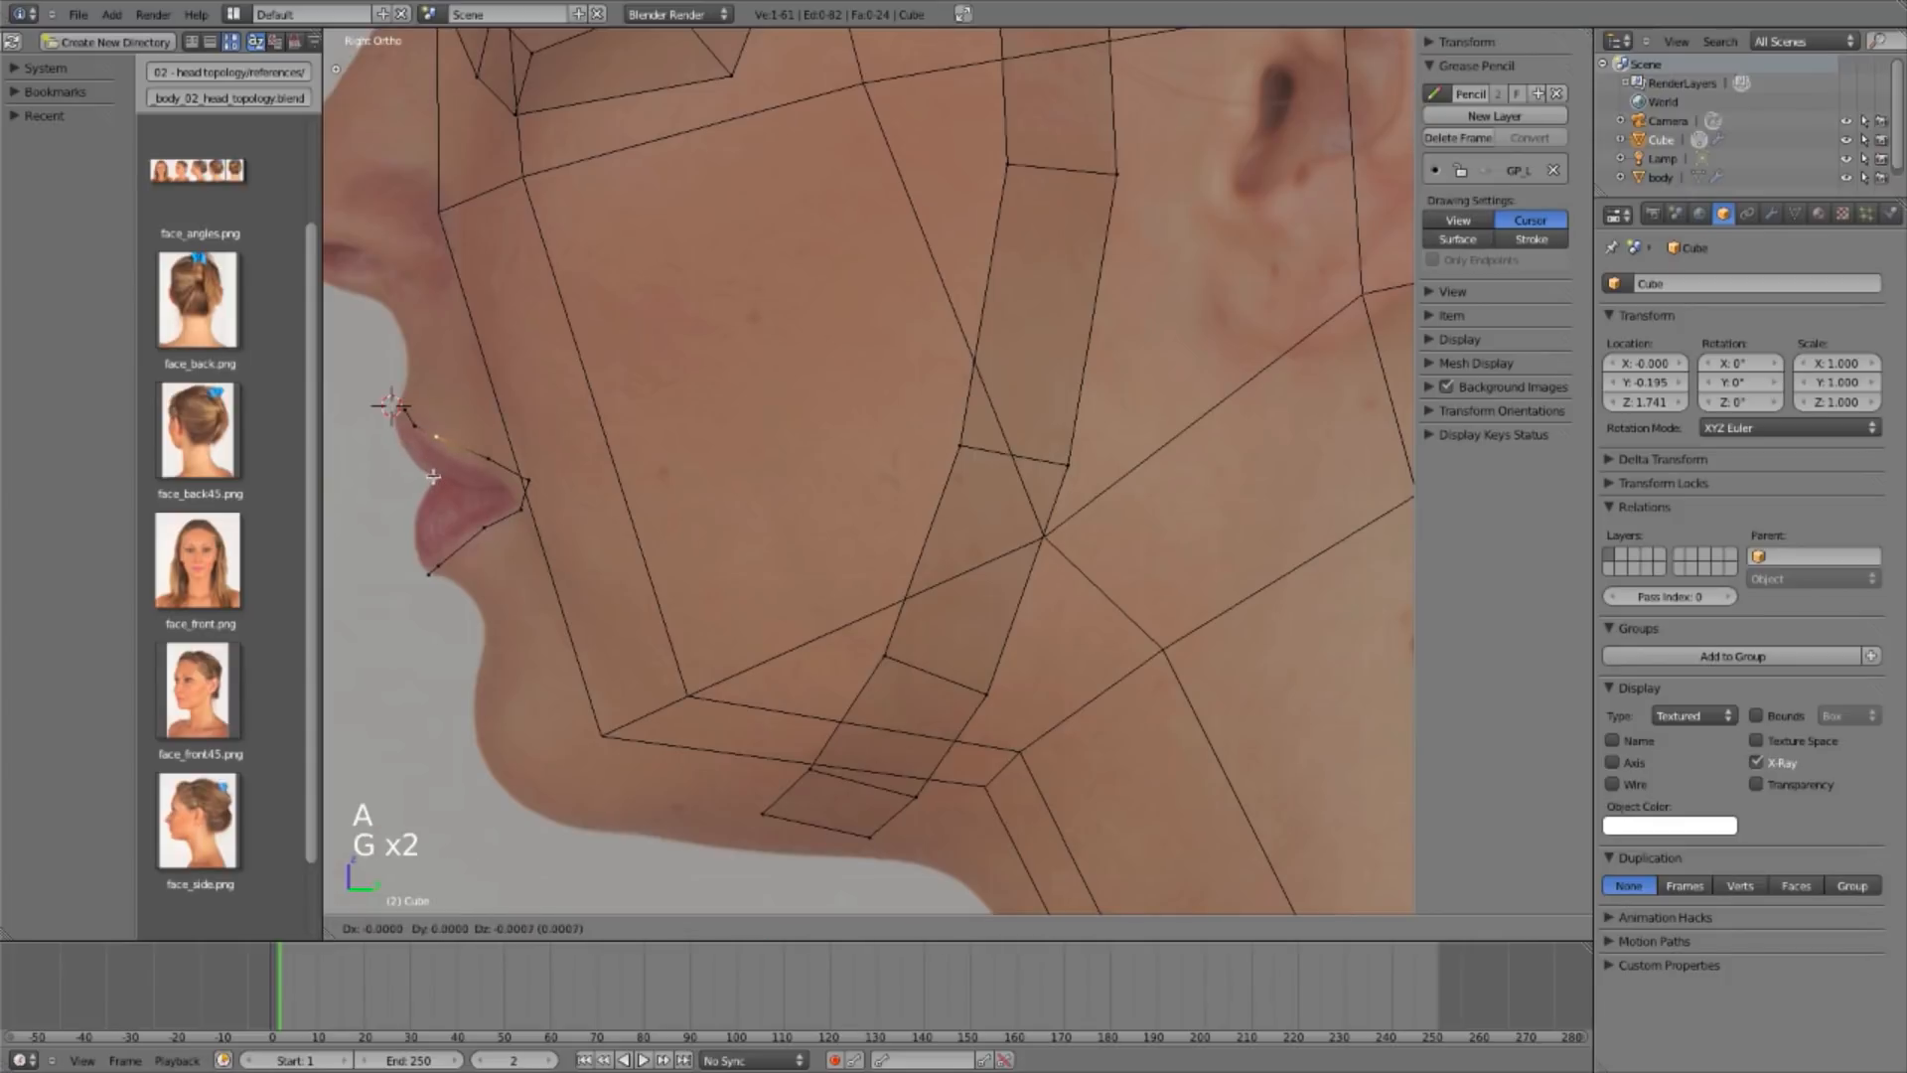
Step: In the front view, raise two upper-lip vertices along Z and lower the centerline vertex slightly to form the cupid's bow
key("KP_1")
key("a")
key("a")
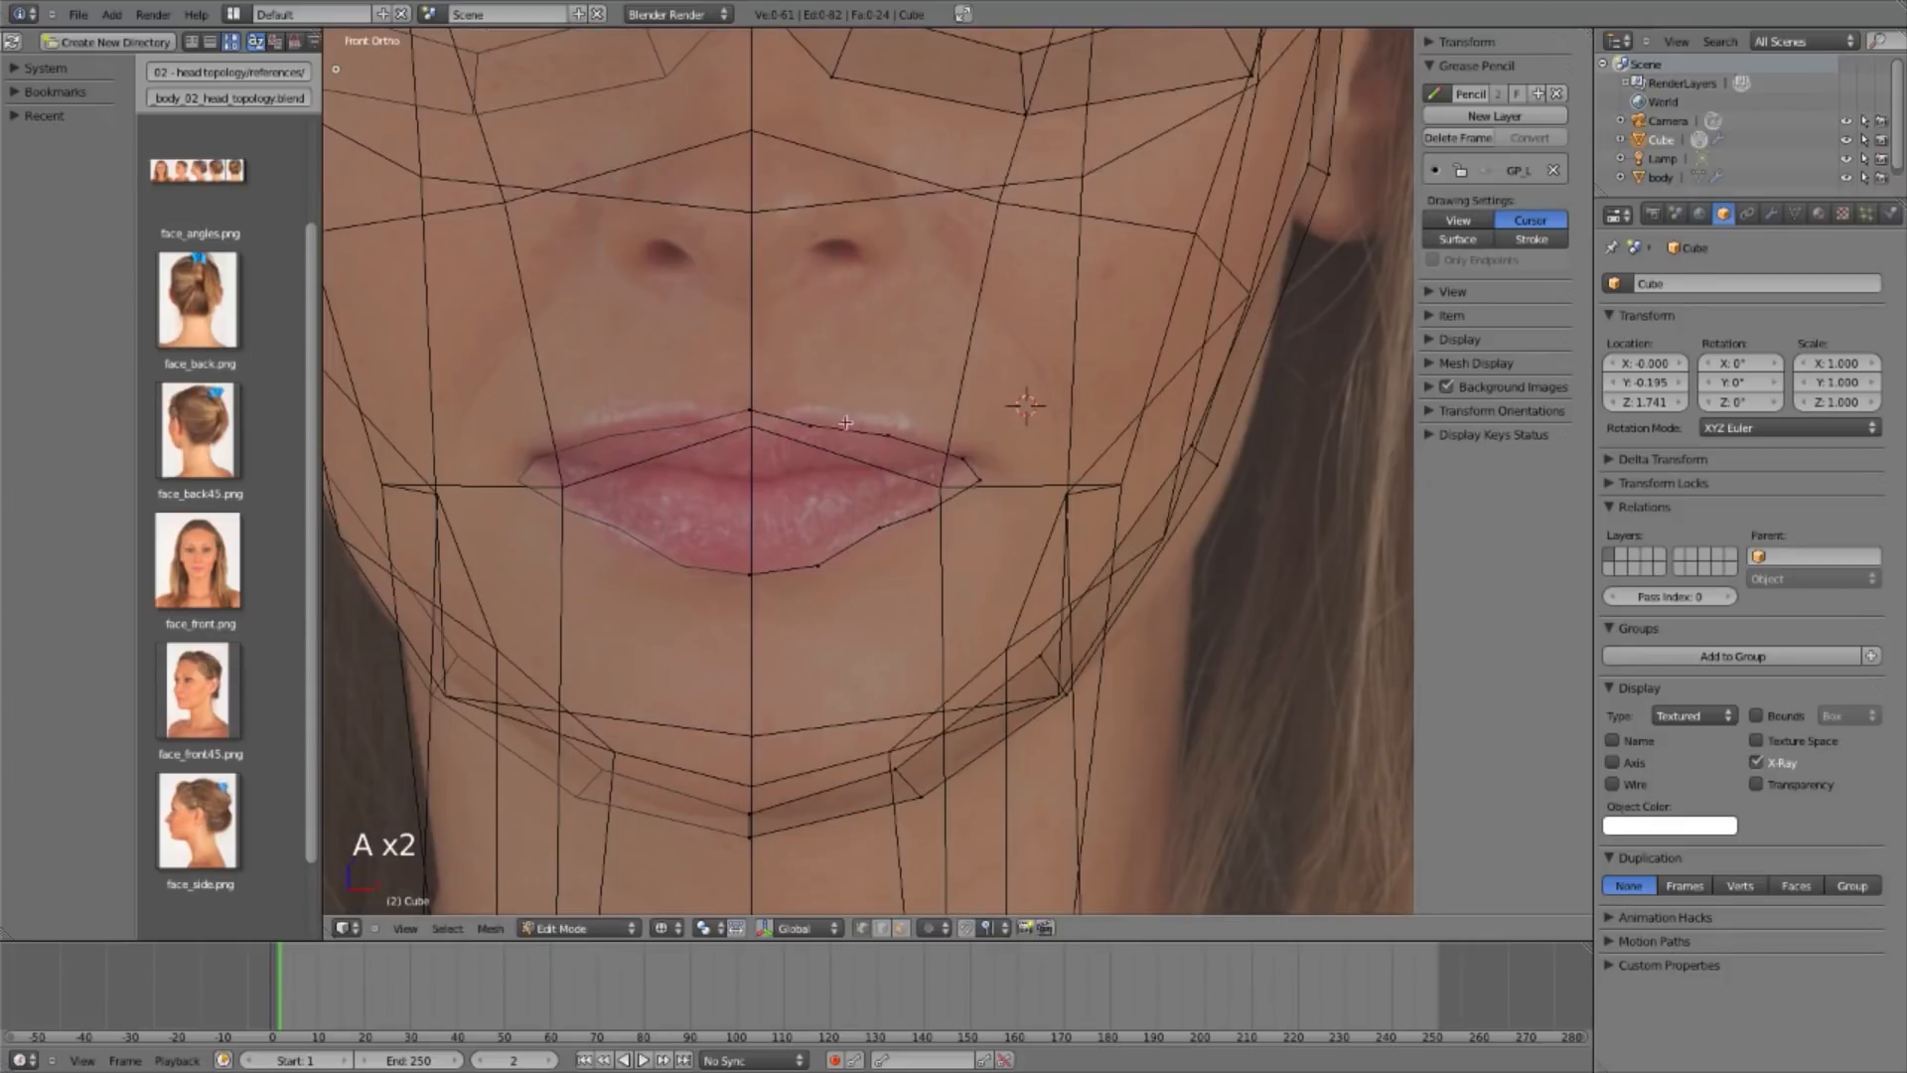
right_click(821, 433, "shift")
key("g")
key("z")
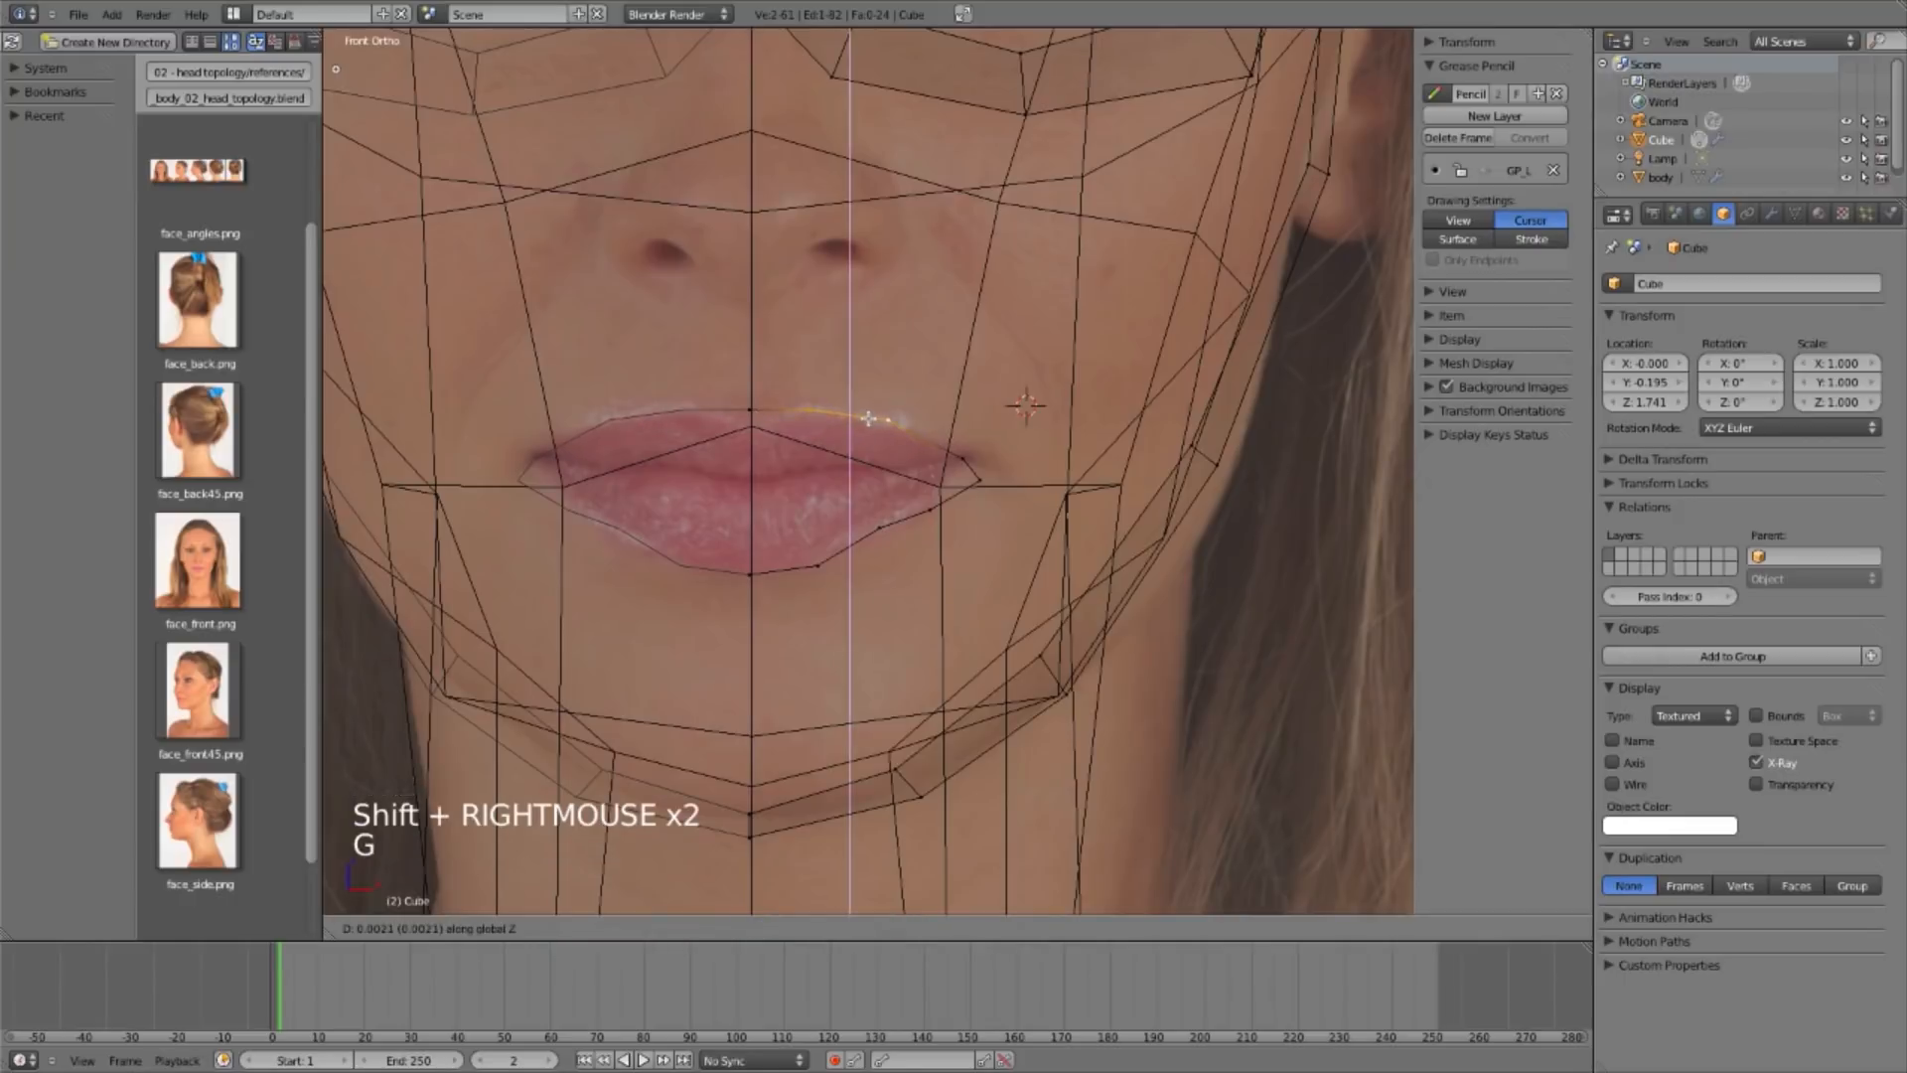
left_click(757, 415)
key("a")
right_click(757, 414)
key("g")
key("g")
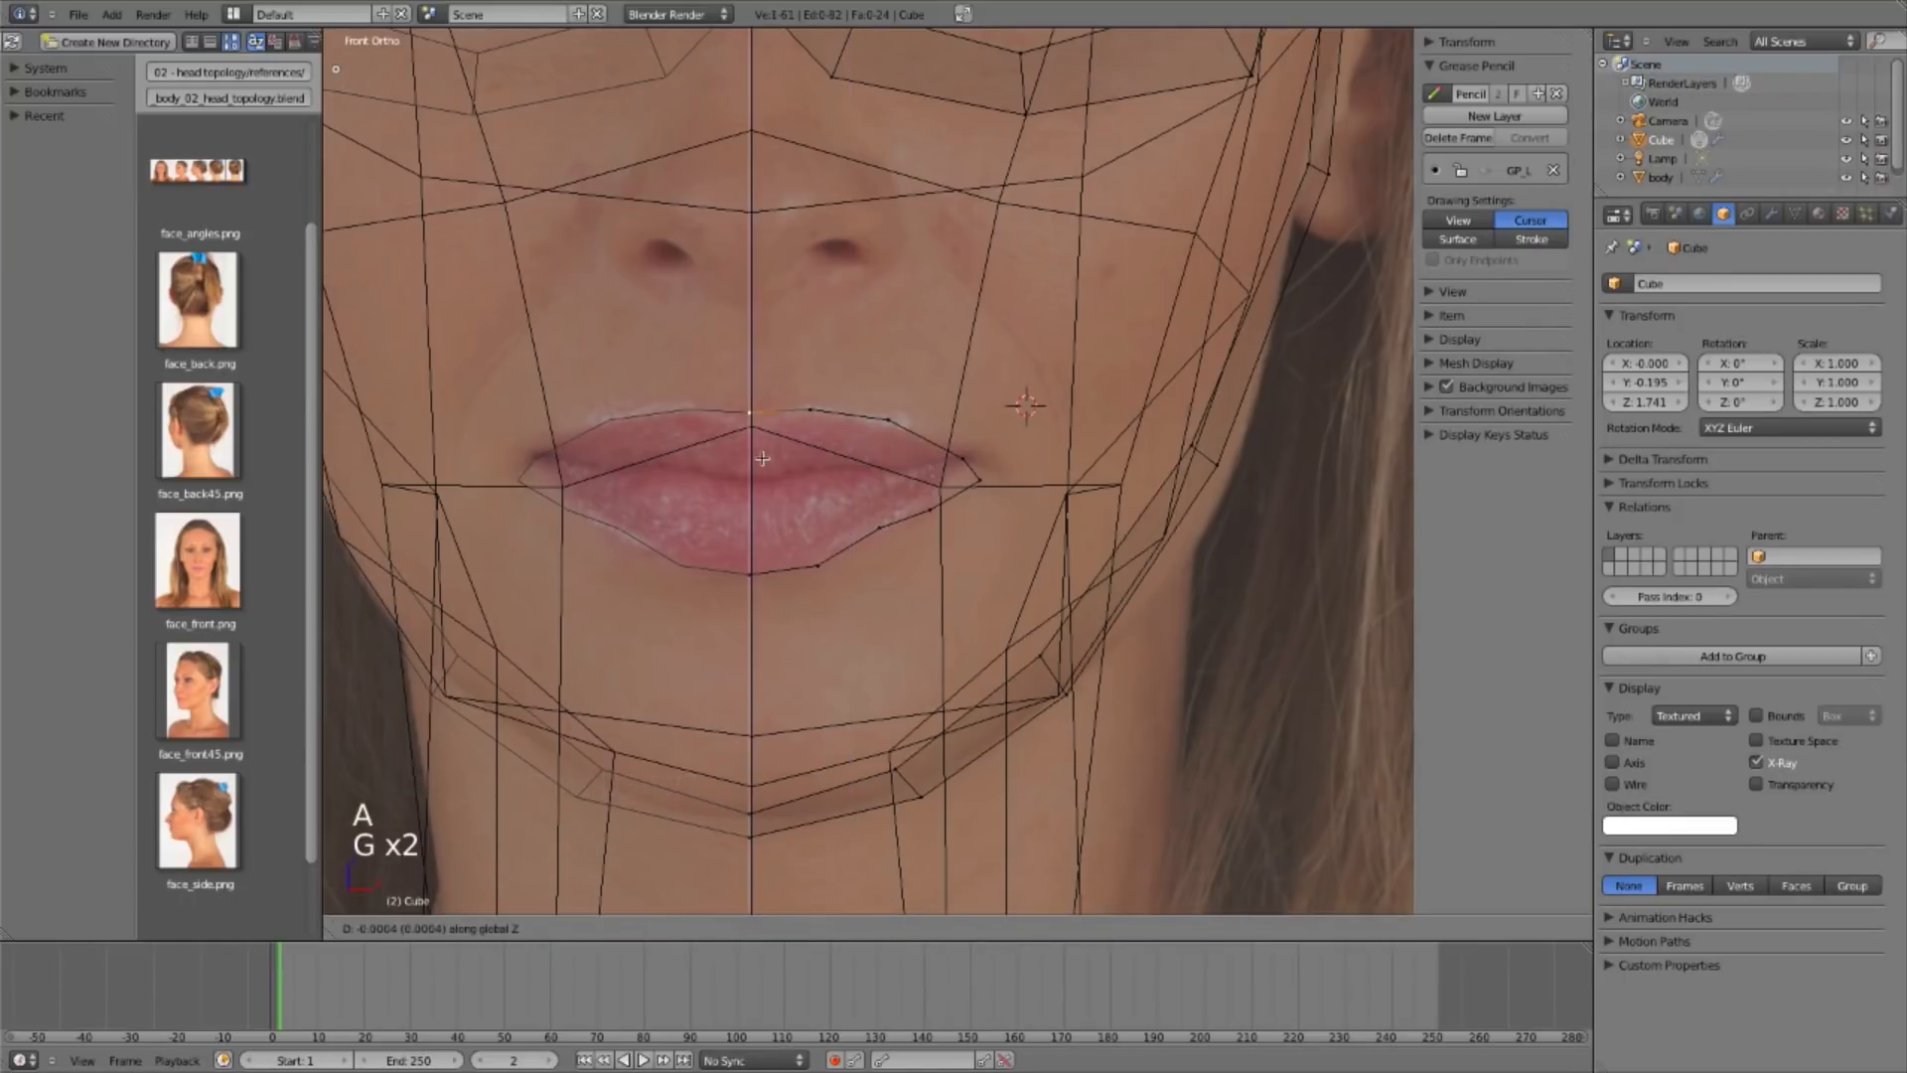
Step: Check the mouth loop in solid shading, select the whole loop, and place the 3D cursor at the center of the mouth
key("z")
mouse_move(868, 517)
middle_mouse_down("ctrl")
mouse_move(868, 476)
mouse_move(800, 477)
mouse_move(926, 206)
mouse_move(1064, 370)
middle_mouse_up("ctrl")
key("KP_1")
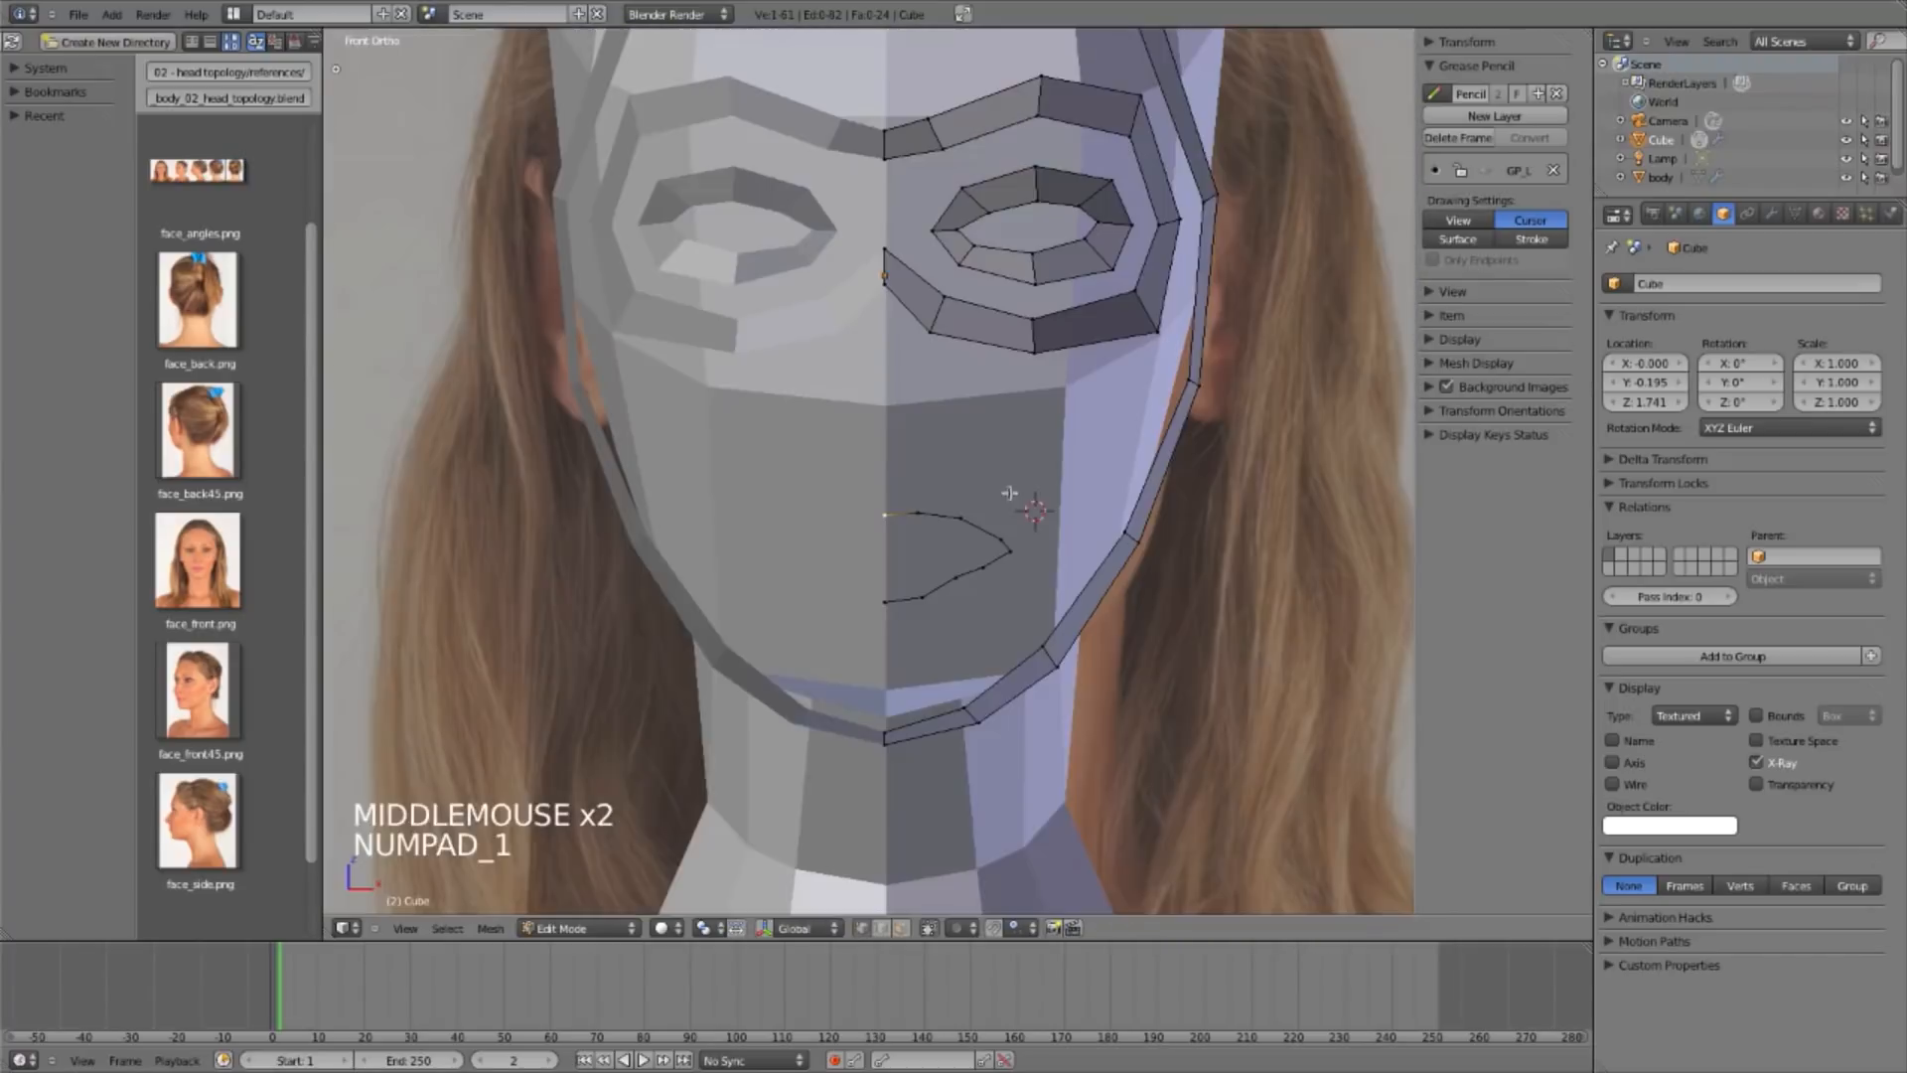
middle_click_drag(1013, 496, 1015, 567, "ctrl")
key("z")
key("a")
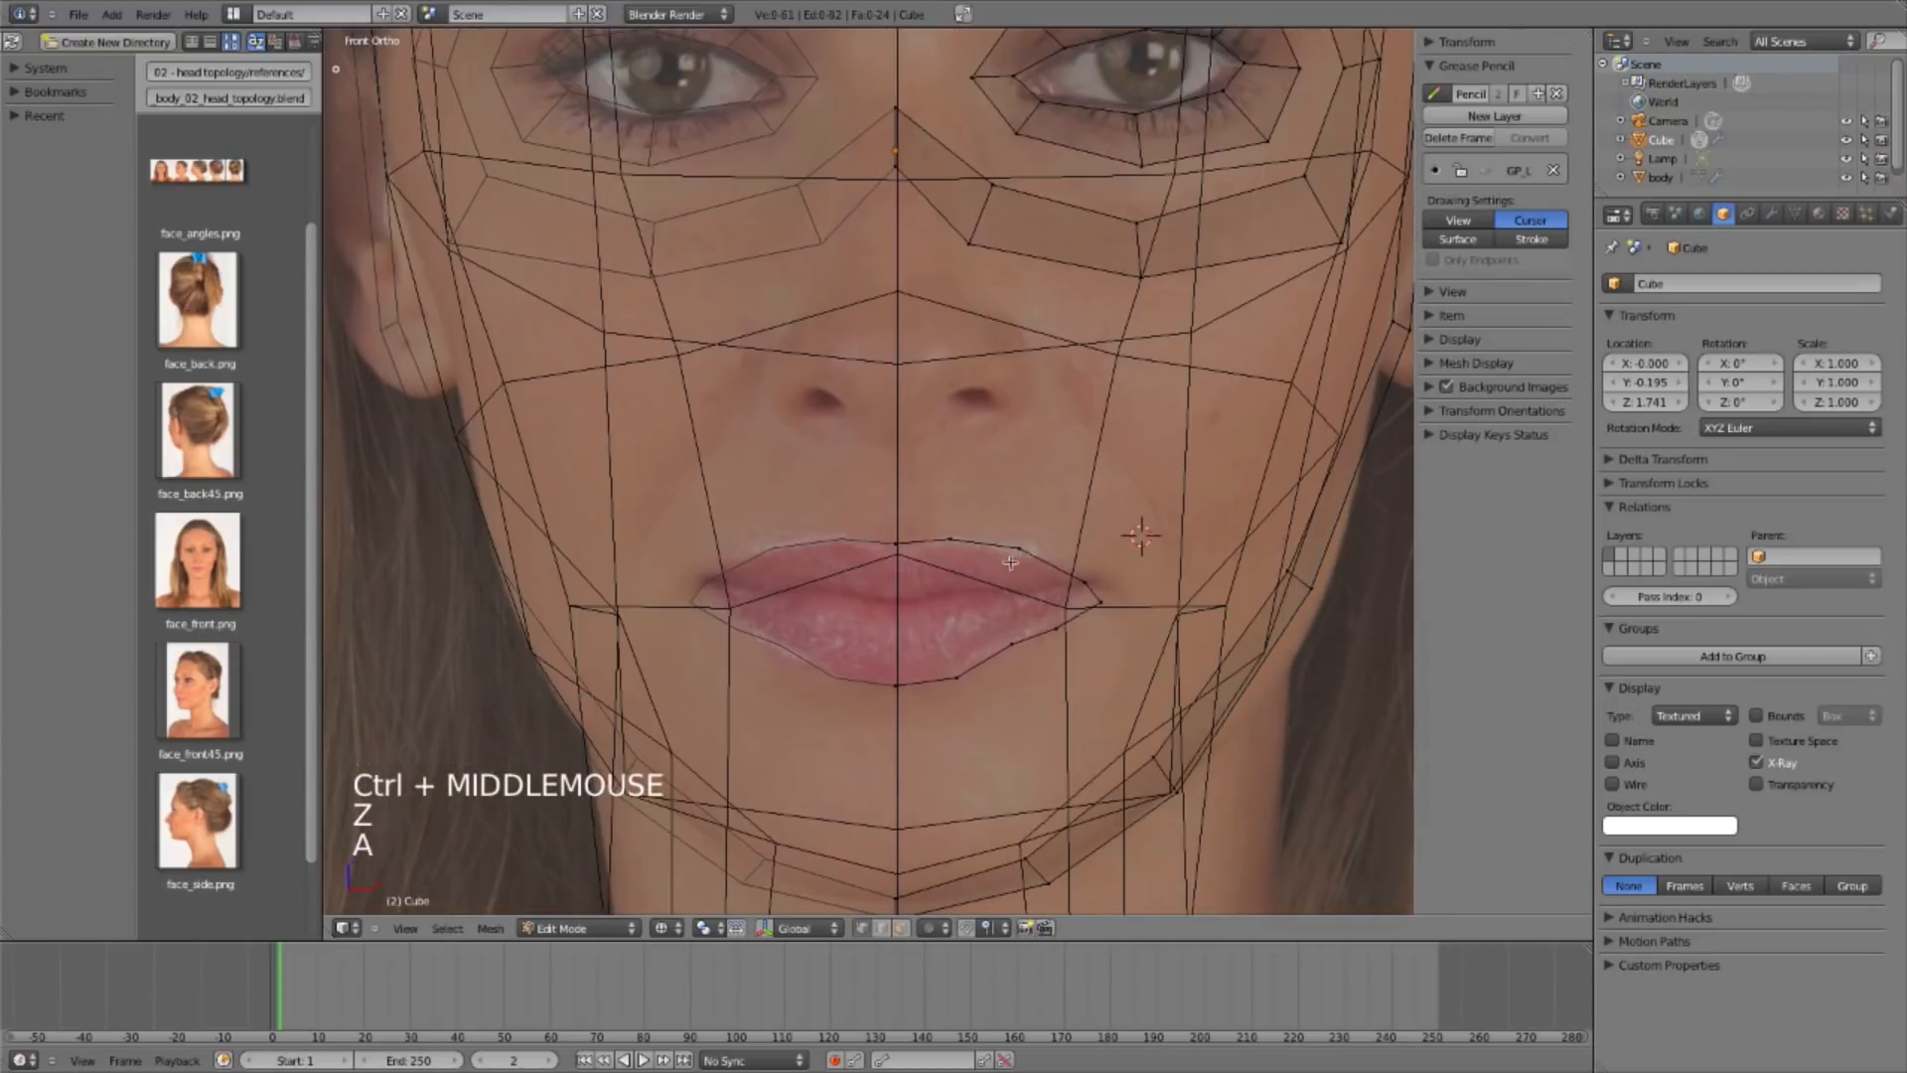
key("l")
middle_click_drag(1138, 658, 1054, 599, "ctrl")
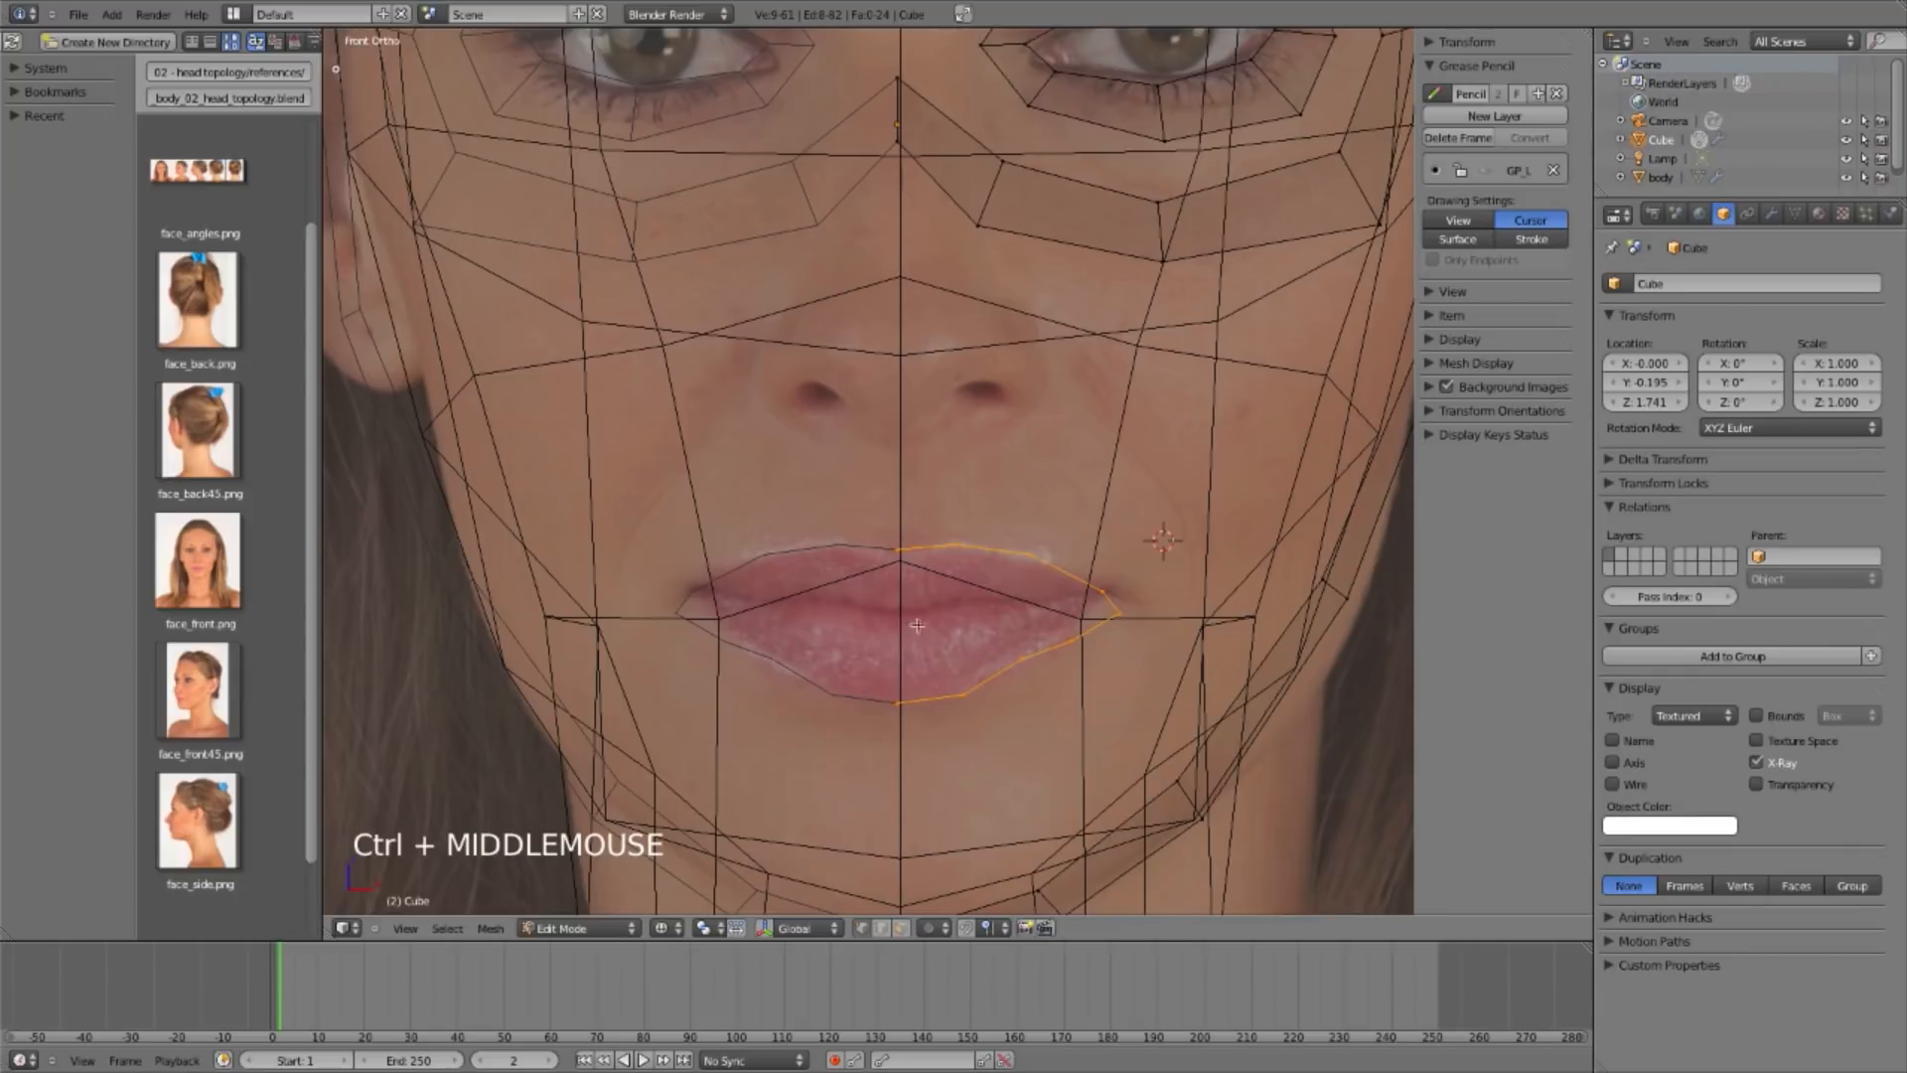
middle_click_drag(917, 624, 954, 265, "shift")
middle_click_drag(917, 340, 853, 610, "ctrl")
left_click(860, 611)
key("KP_3")
middle_click_drag(569, 642, 515, 589, "shift")
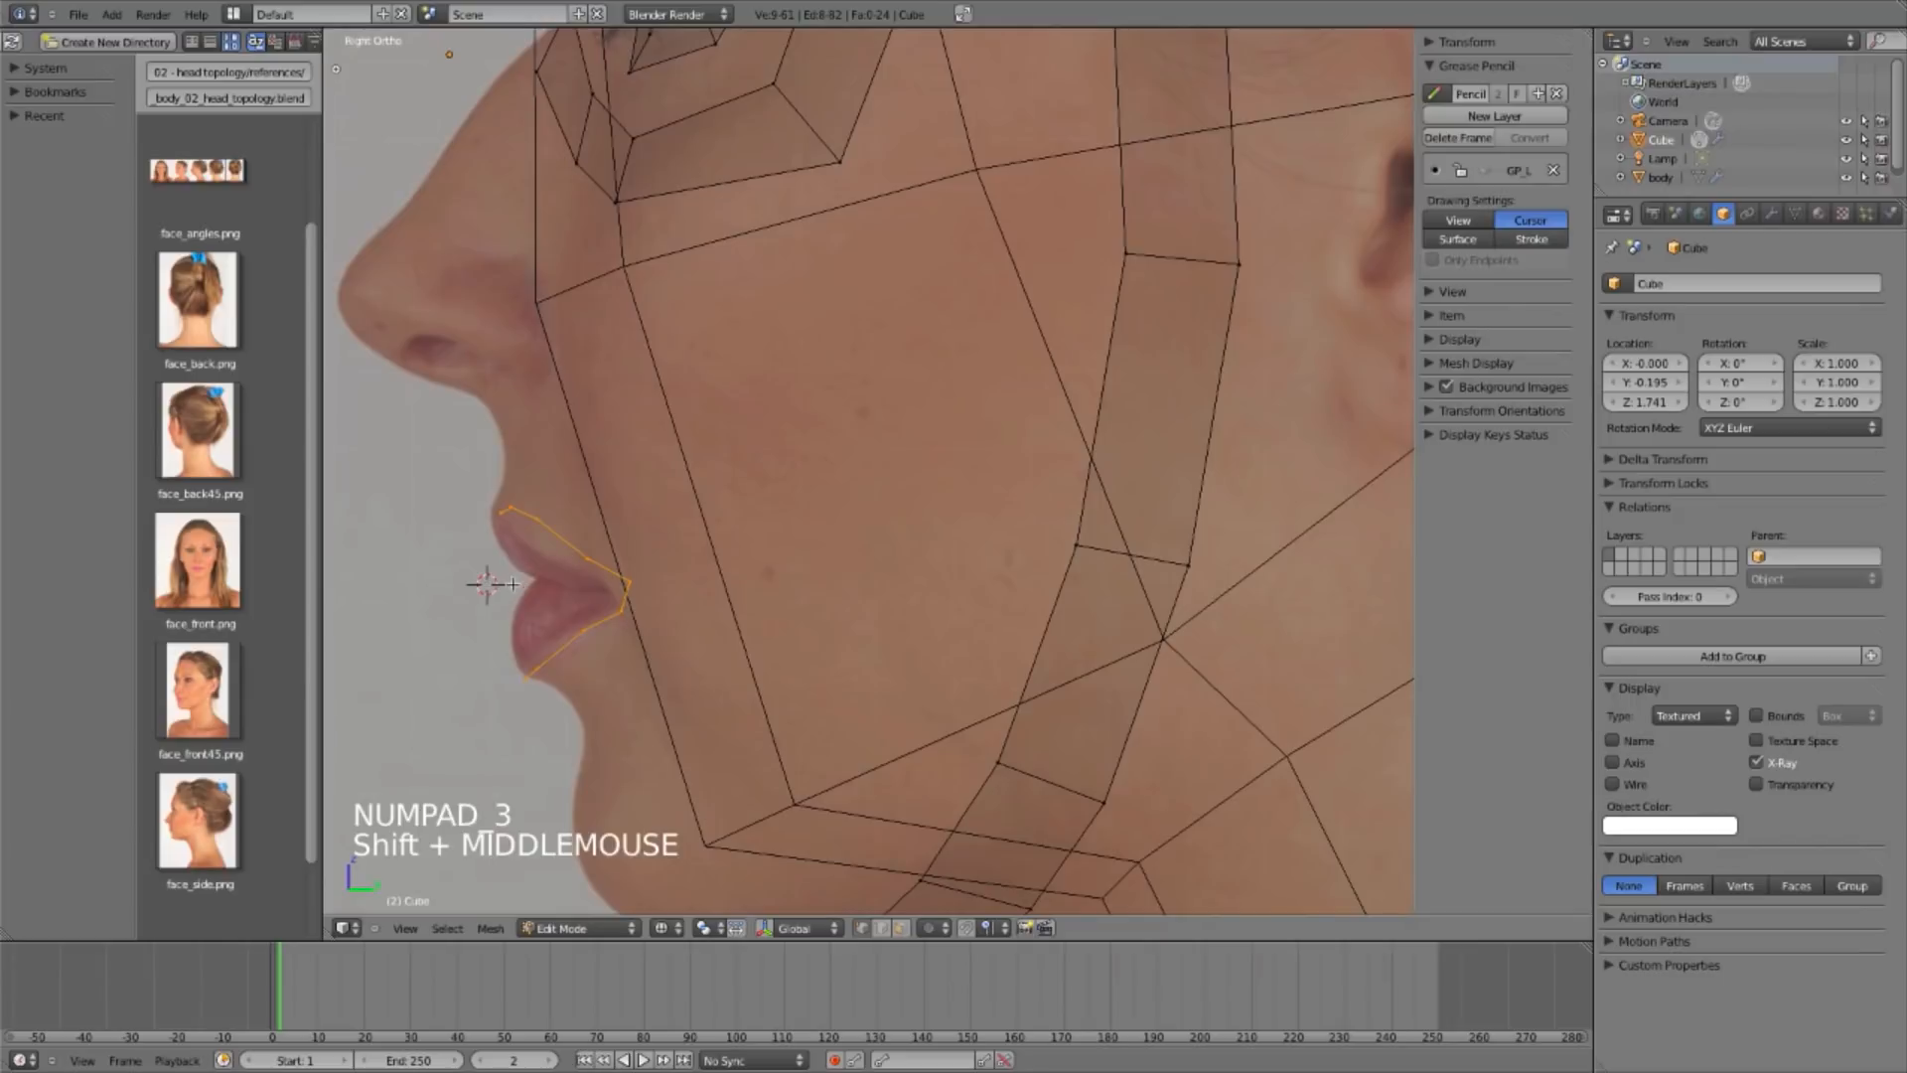
Step: In the front view, extrude the mouth loop outward around the 3D cursor, scaled about 1.11, and stretch the new ring along Z
key("KP_1")
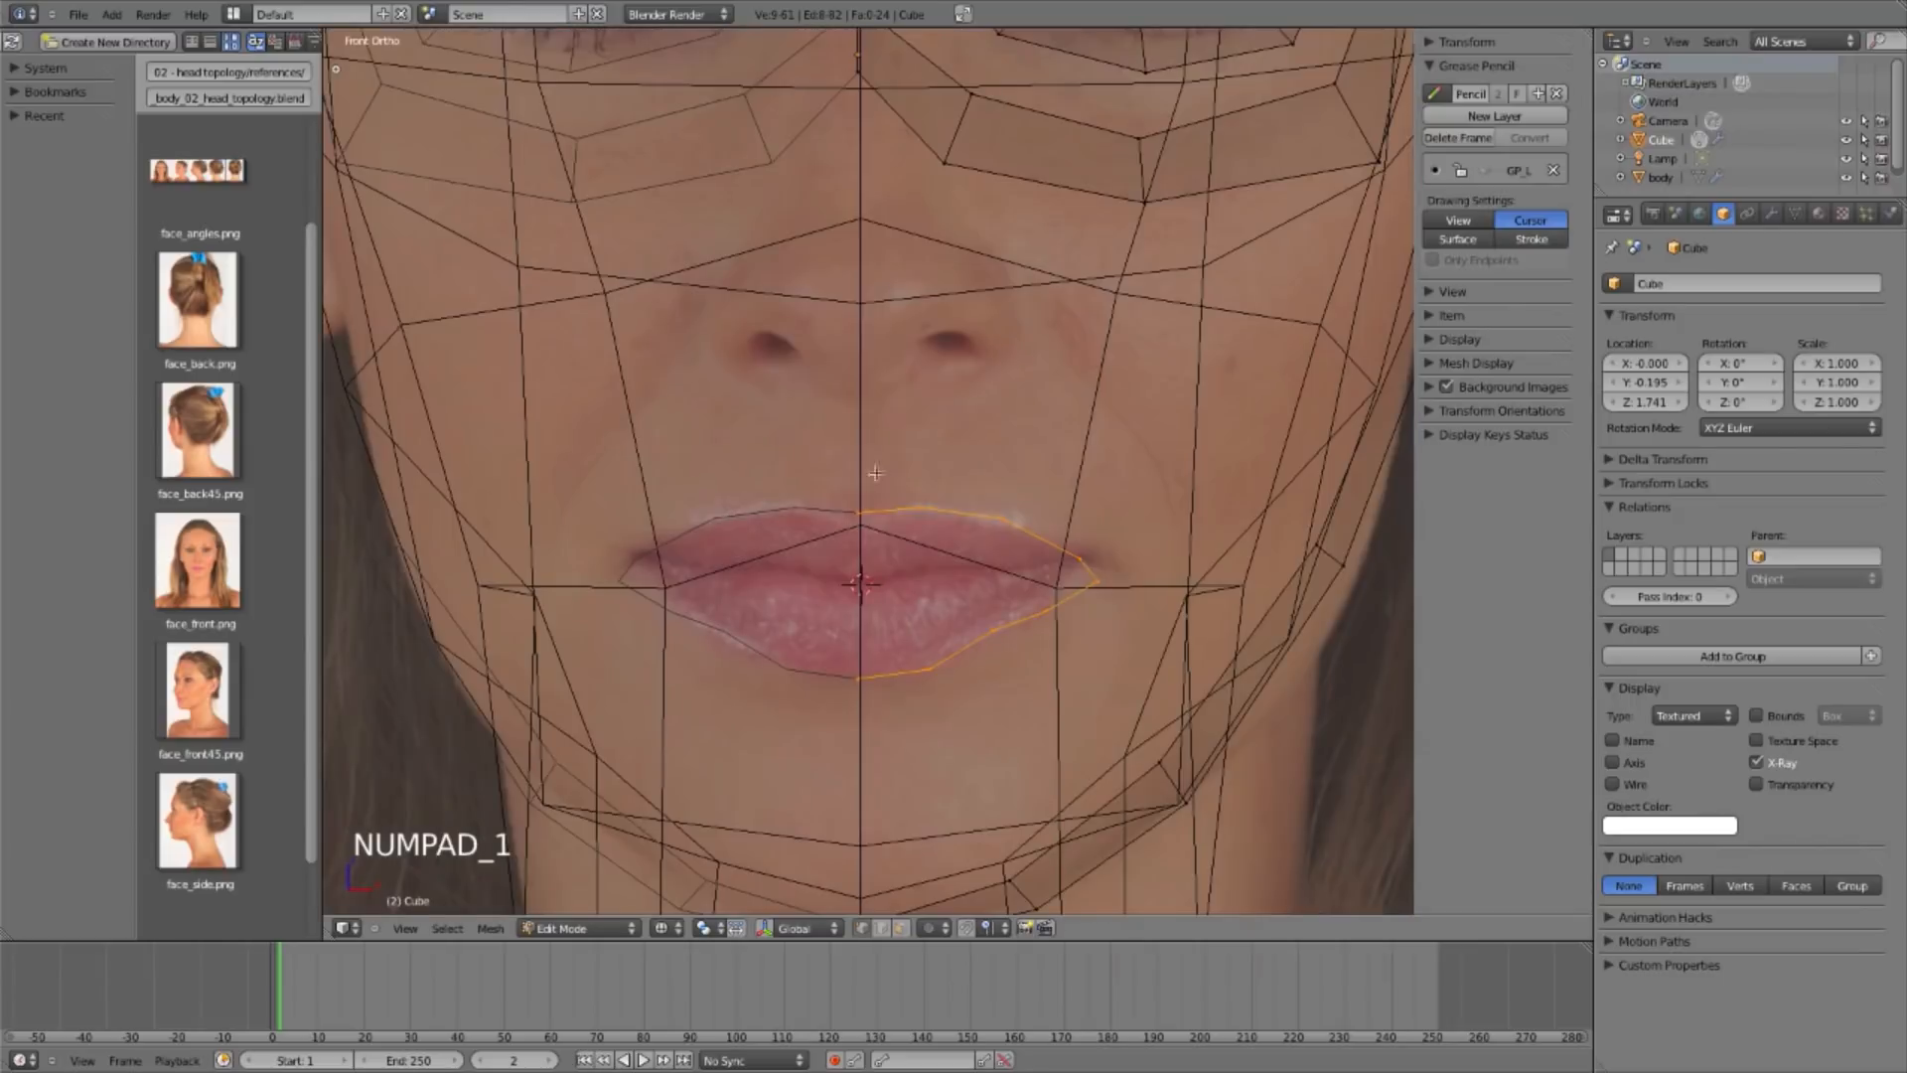
key("period")
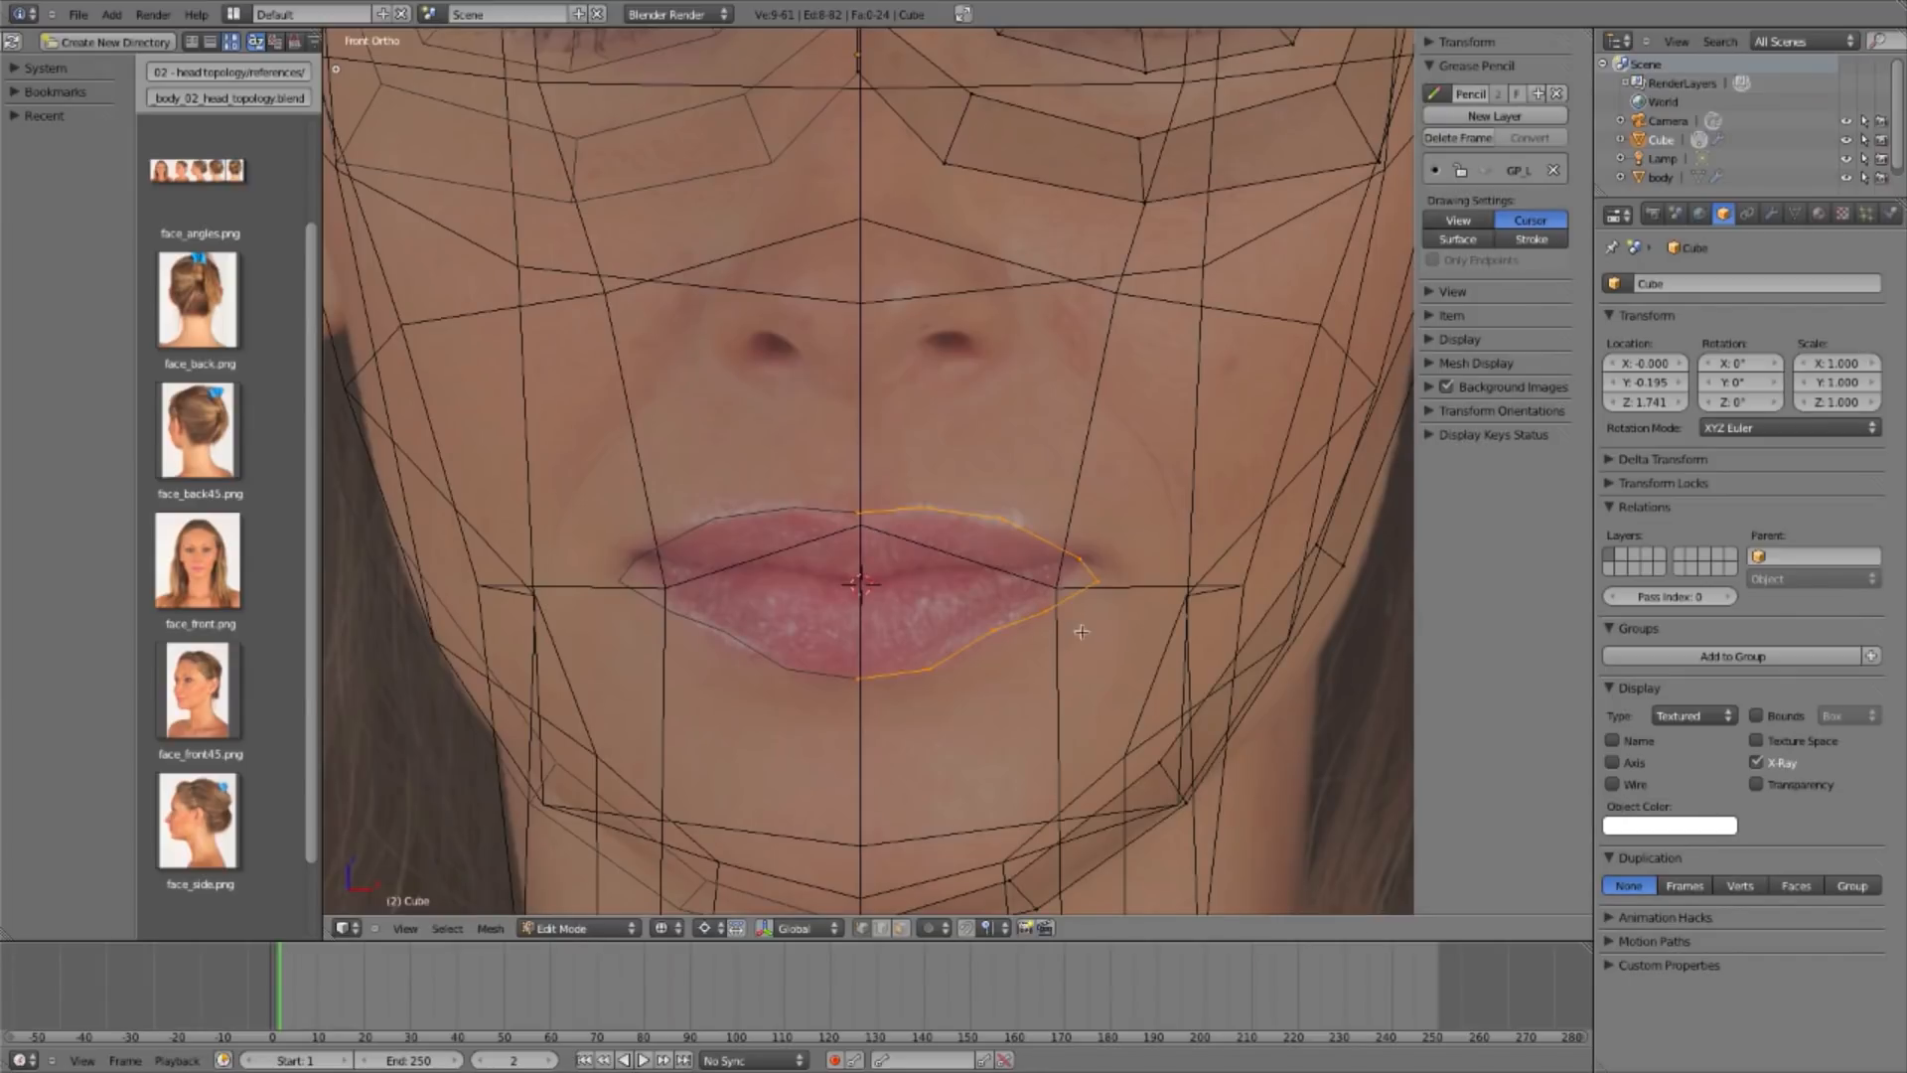
key("e")
key("s")
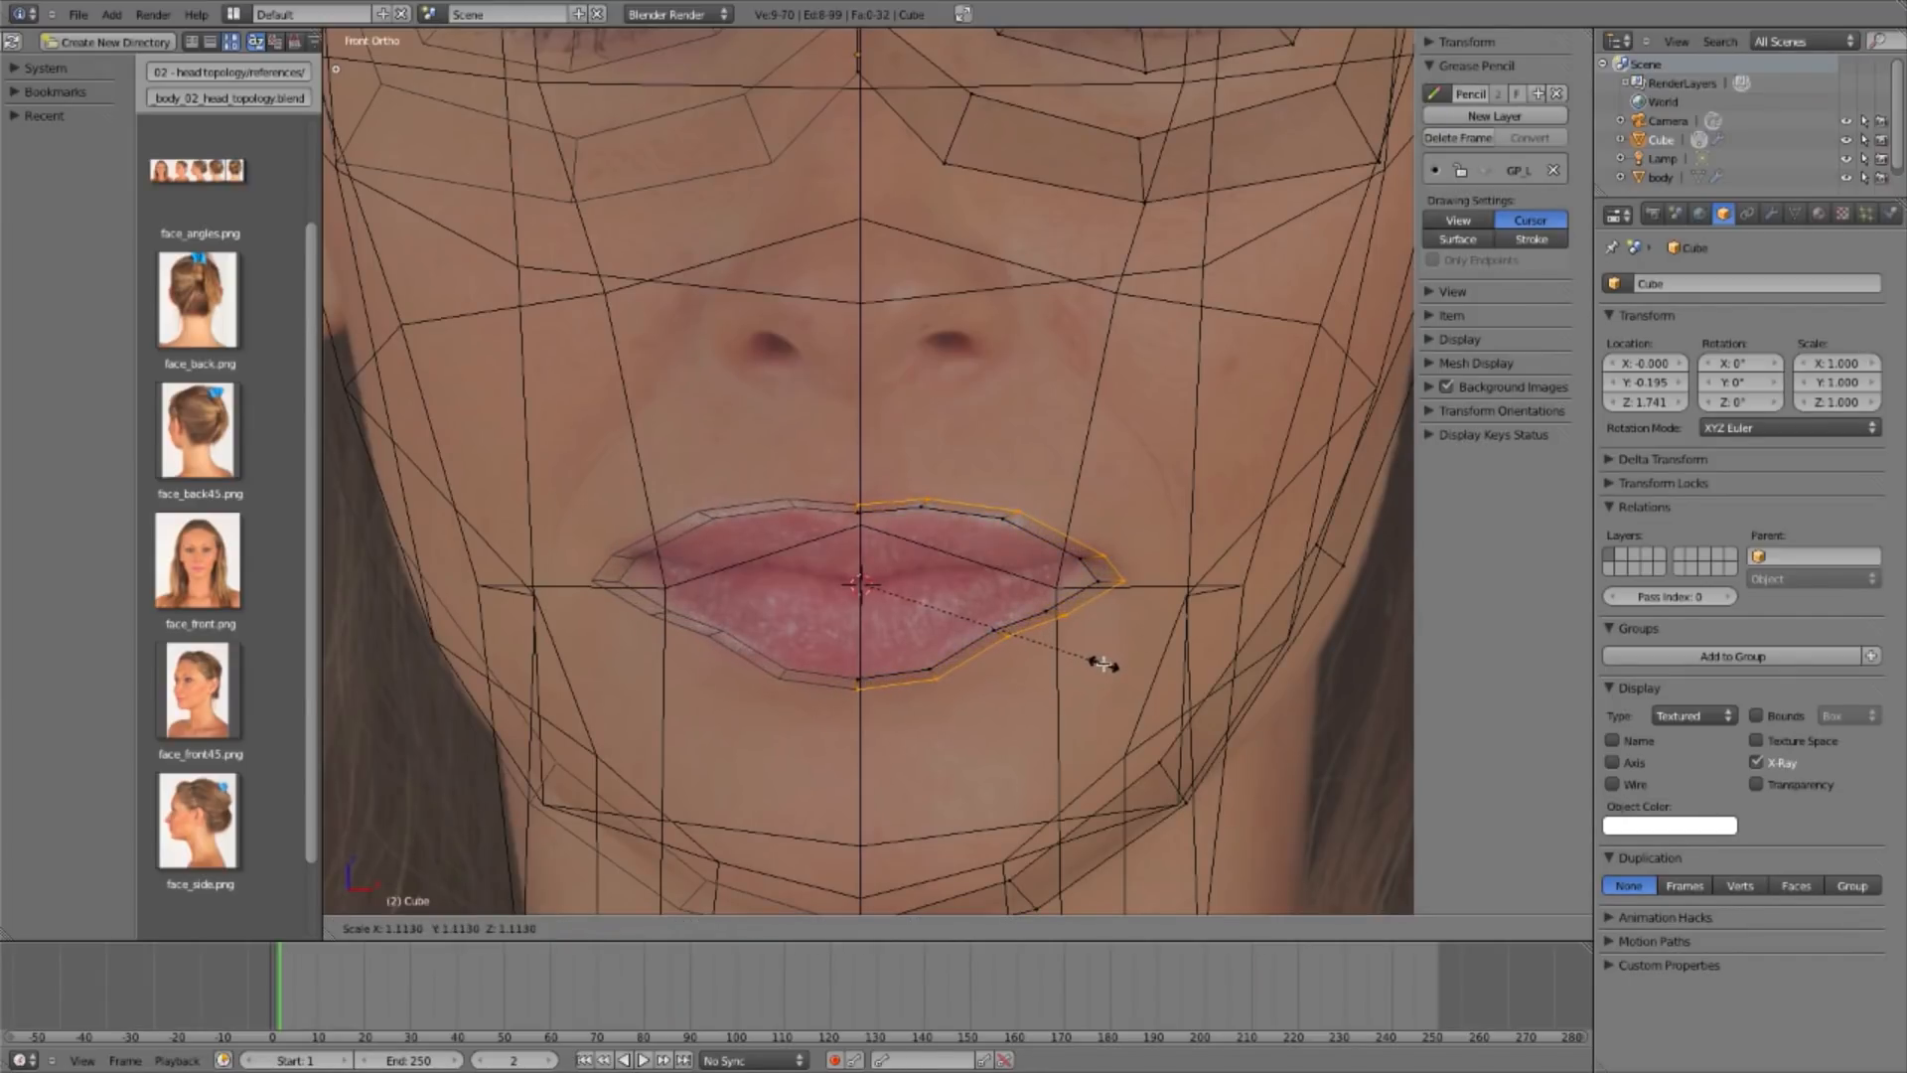
left_click(1100, 660)
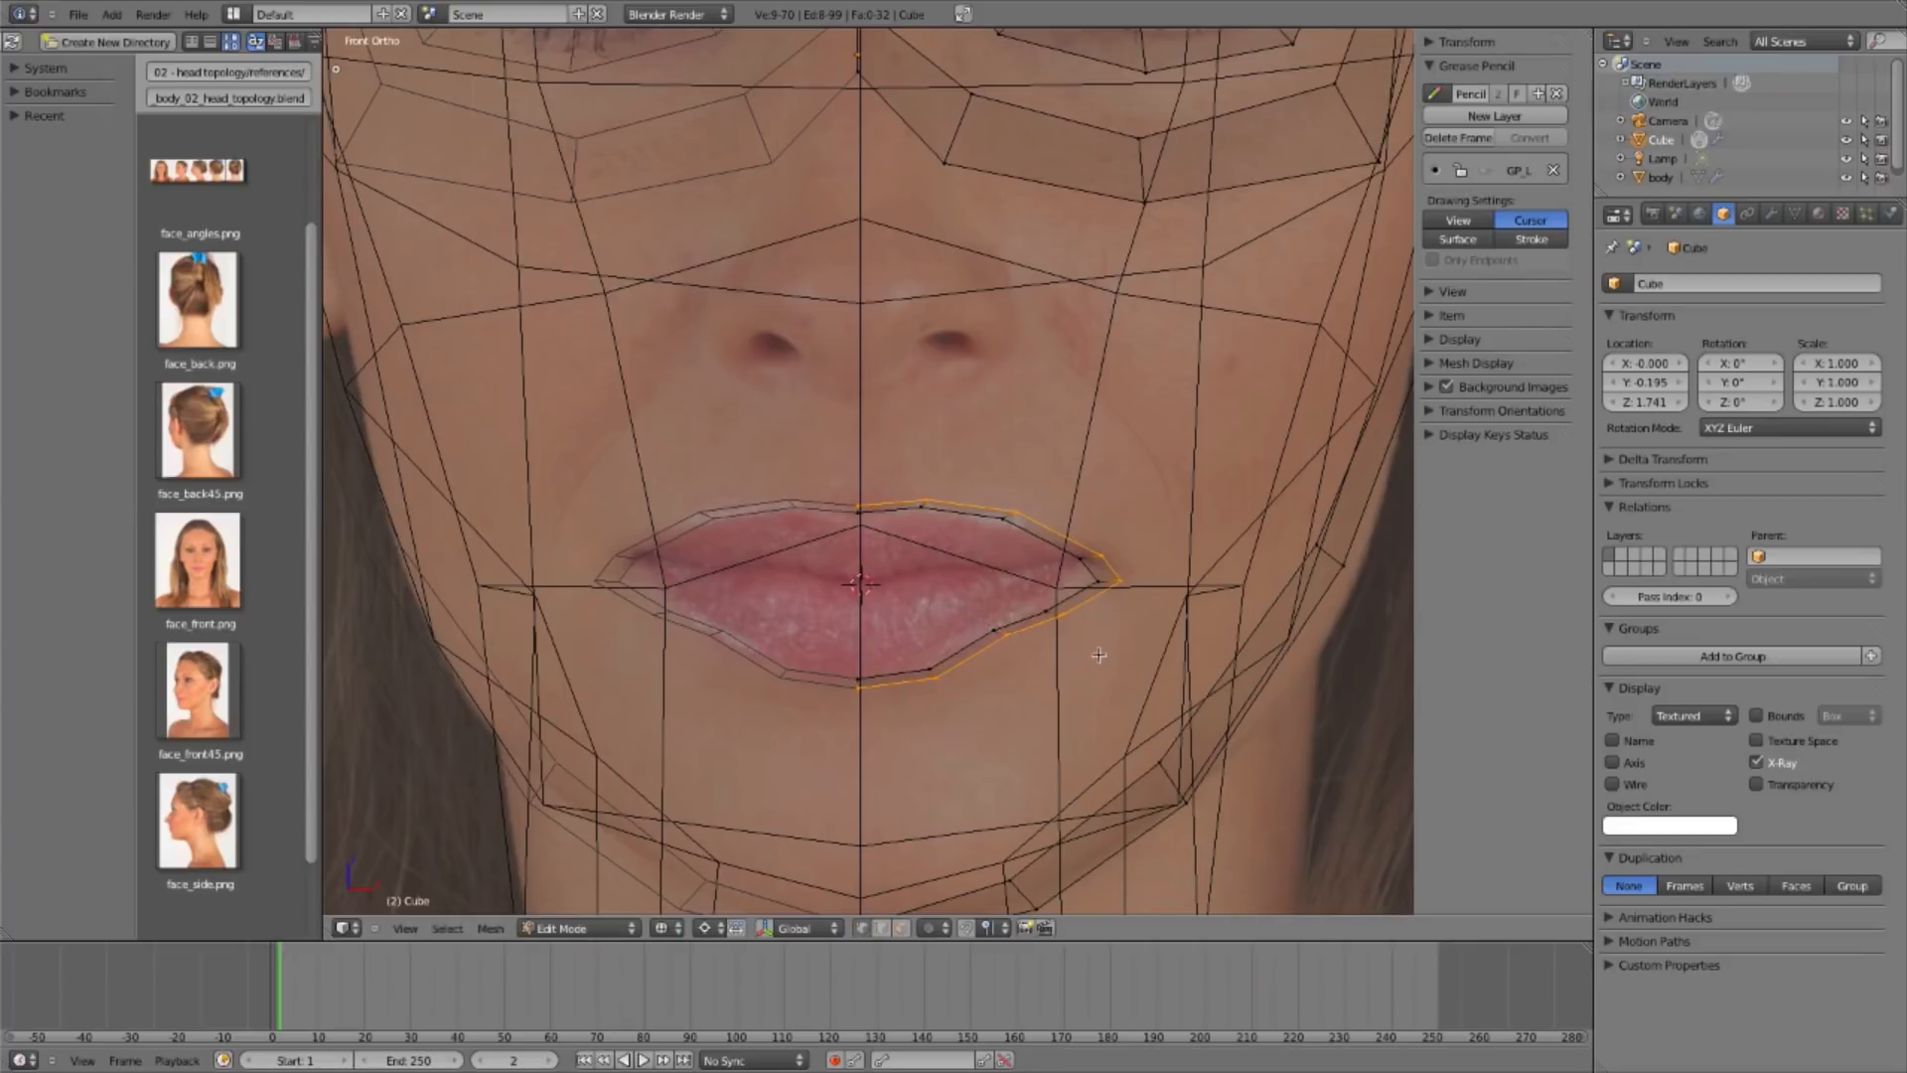
key("s")
key("z")
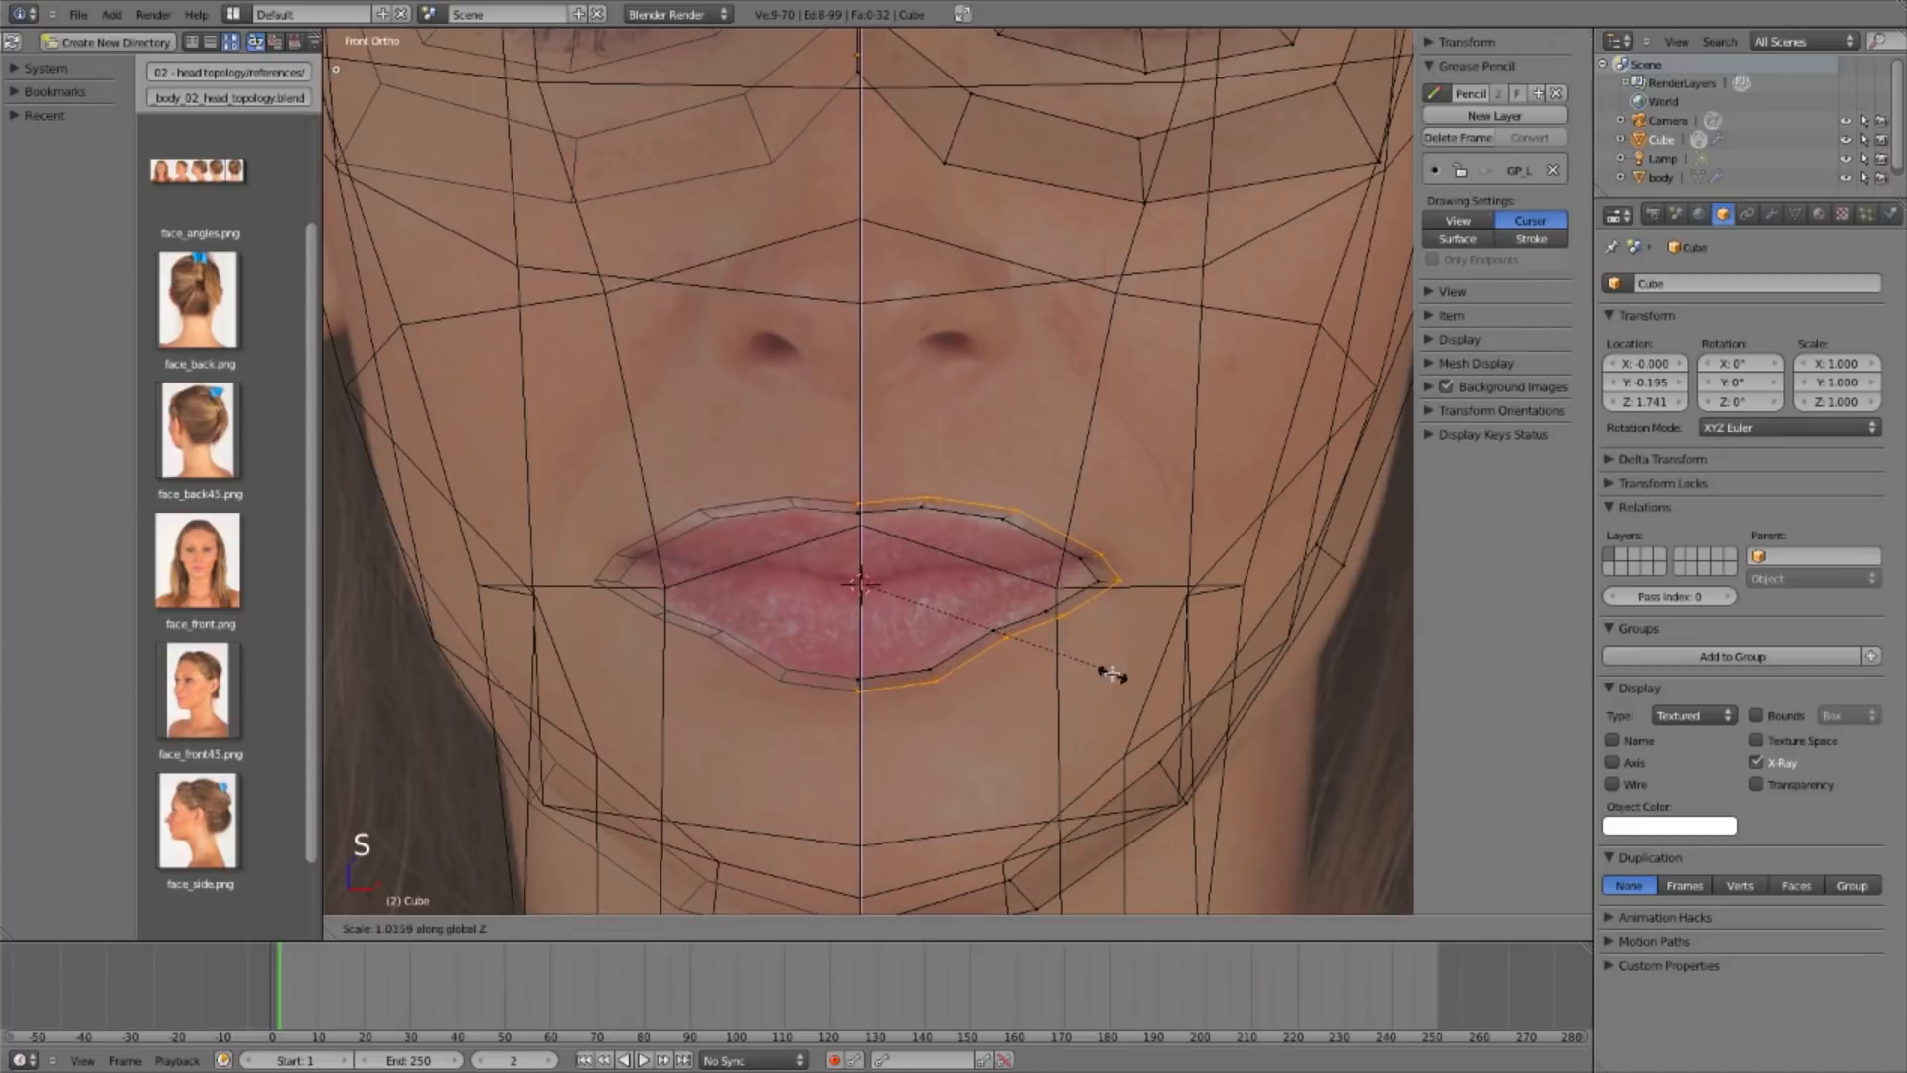
left_click(1132, 702)
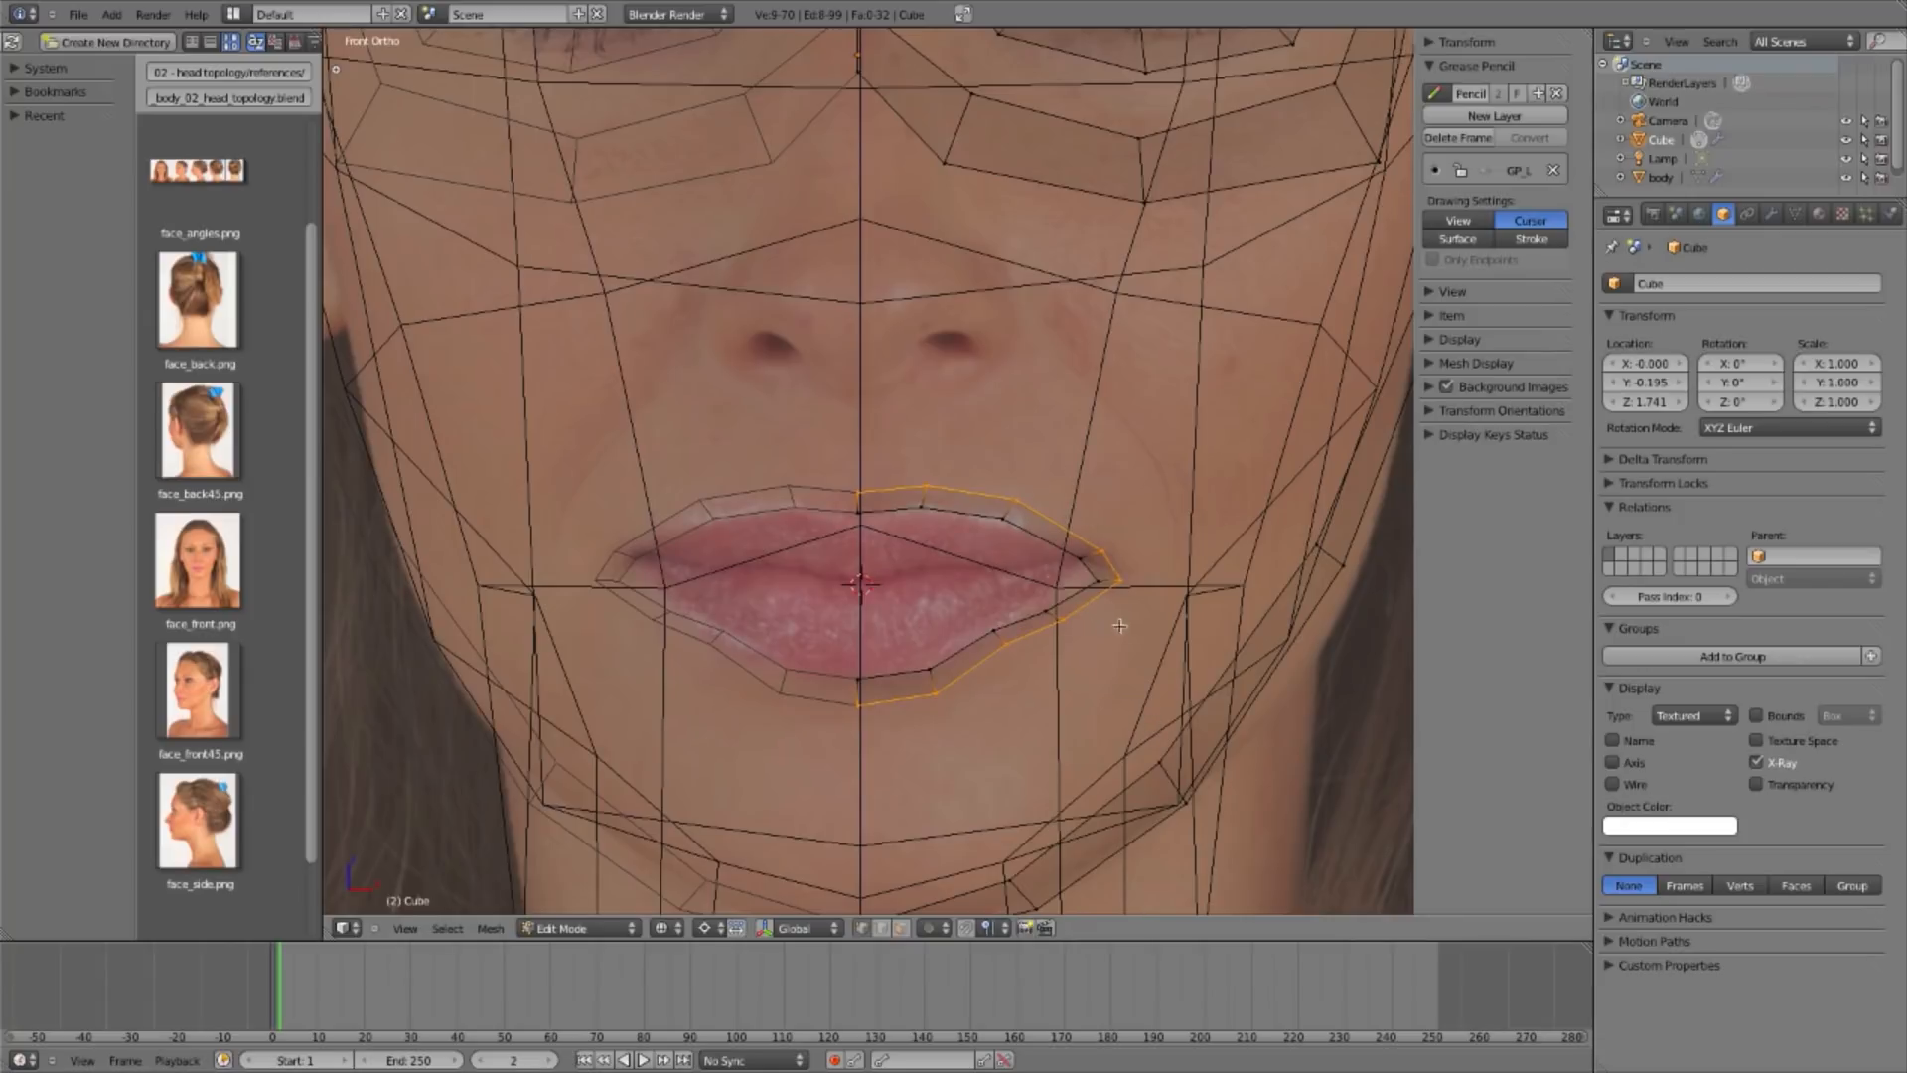
Step: Raise the outer ring's two upper vertices nearest the centerline along Z above the cupid's bow
key("a")
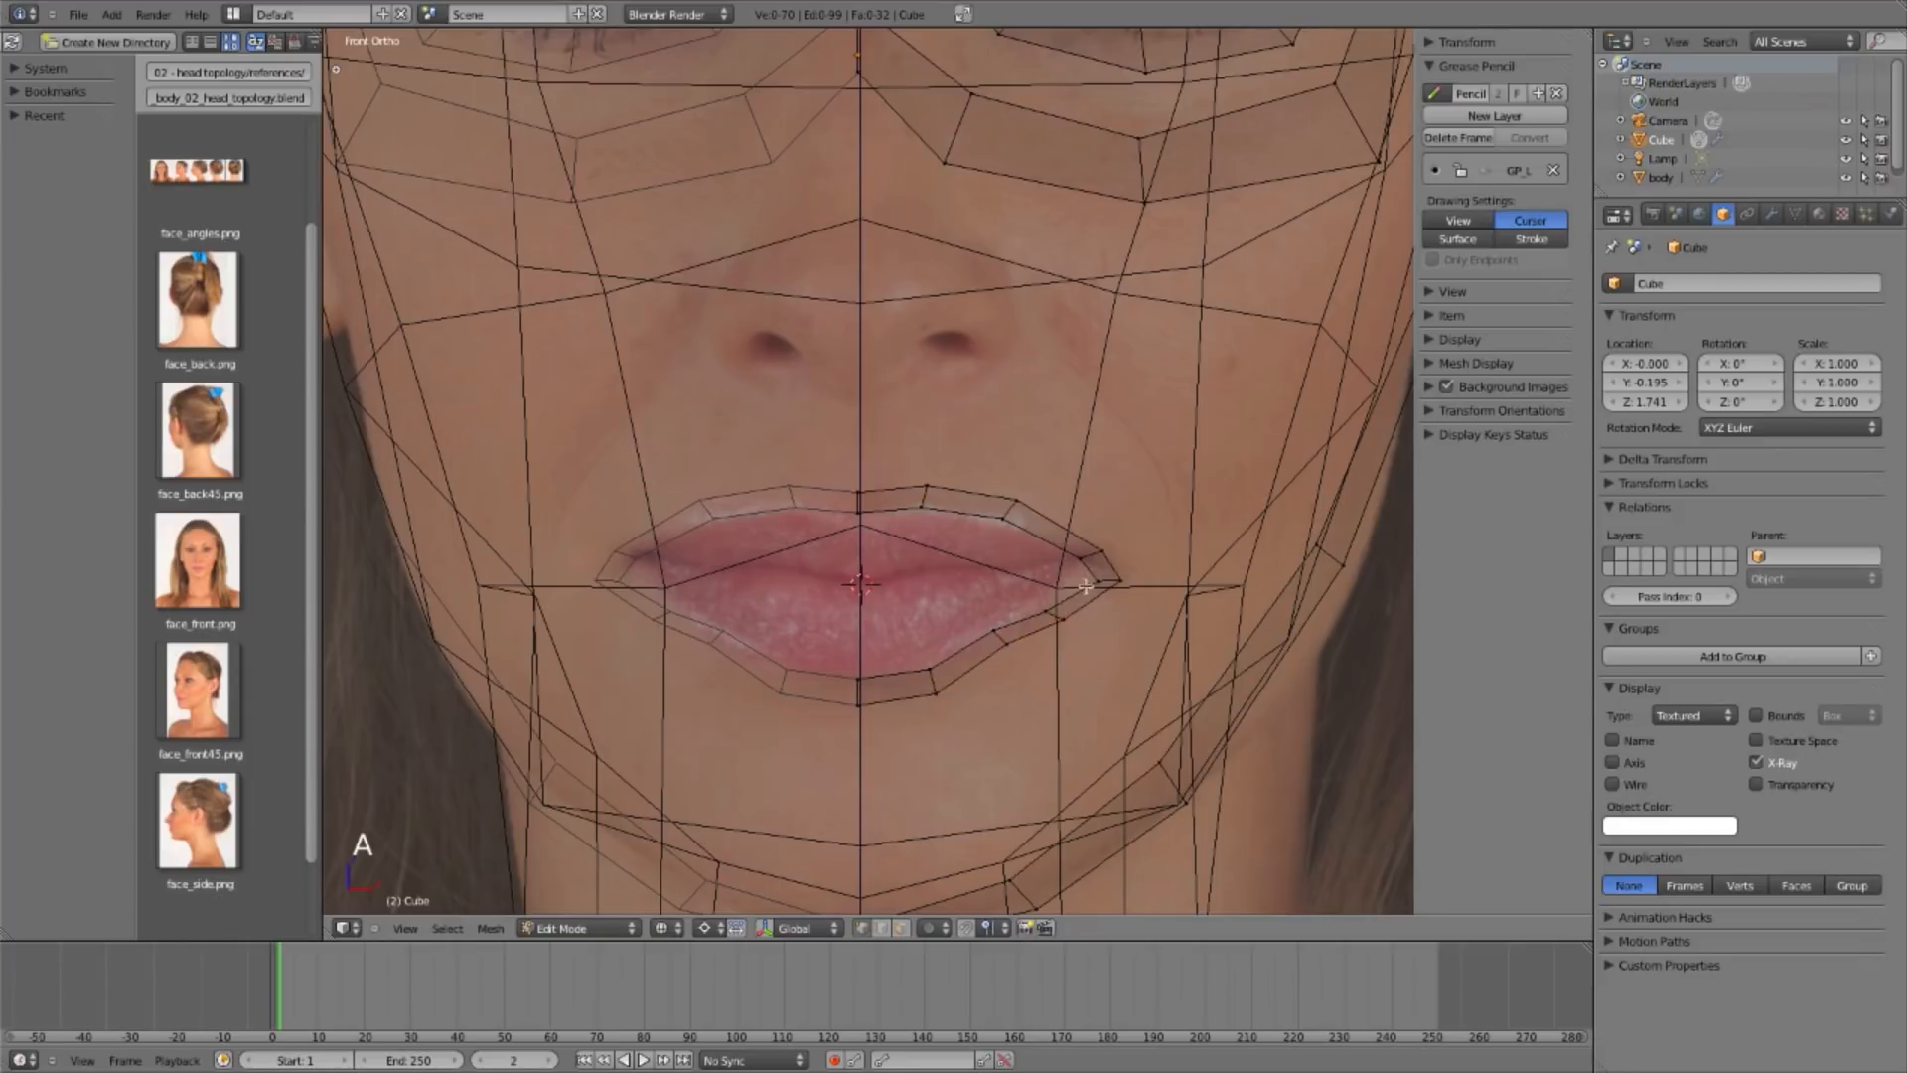
right_click(922, 486)
right_click(858, 491, "shift")
key("g")
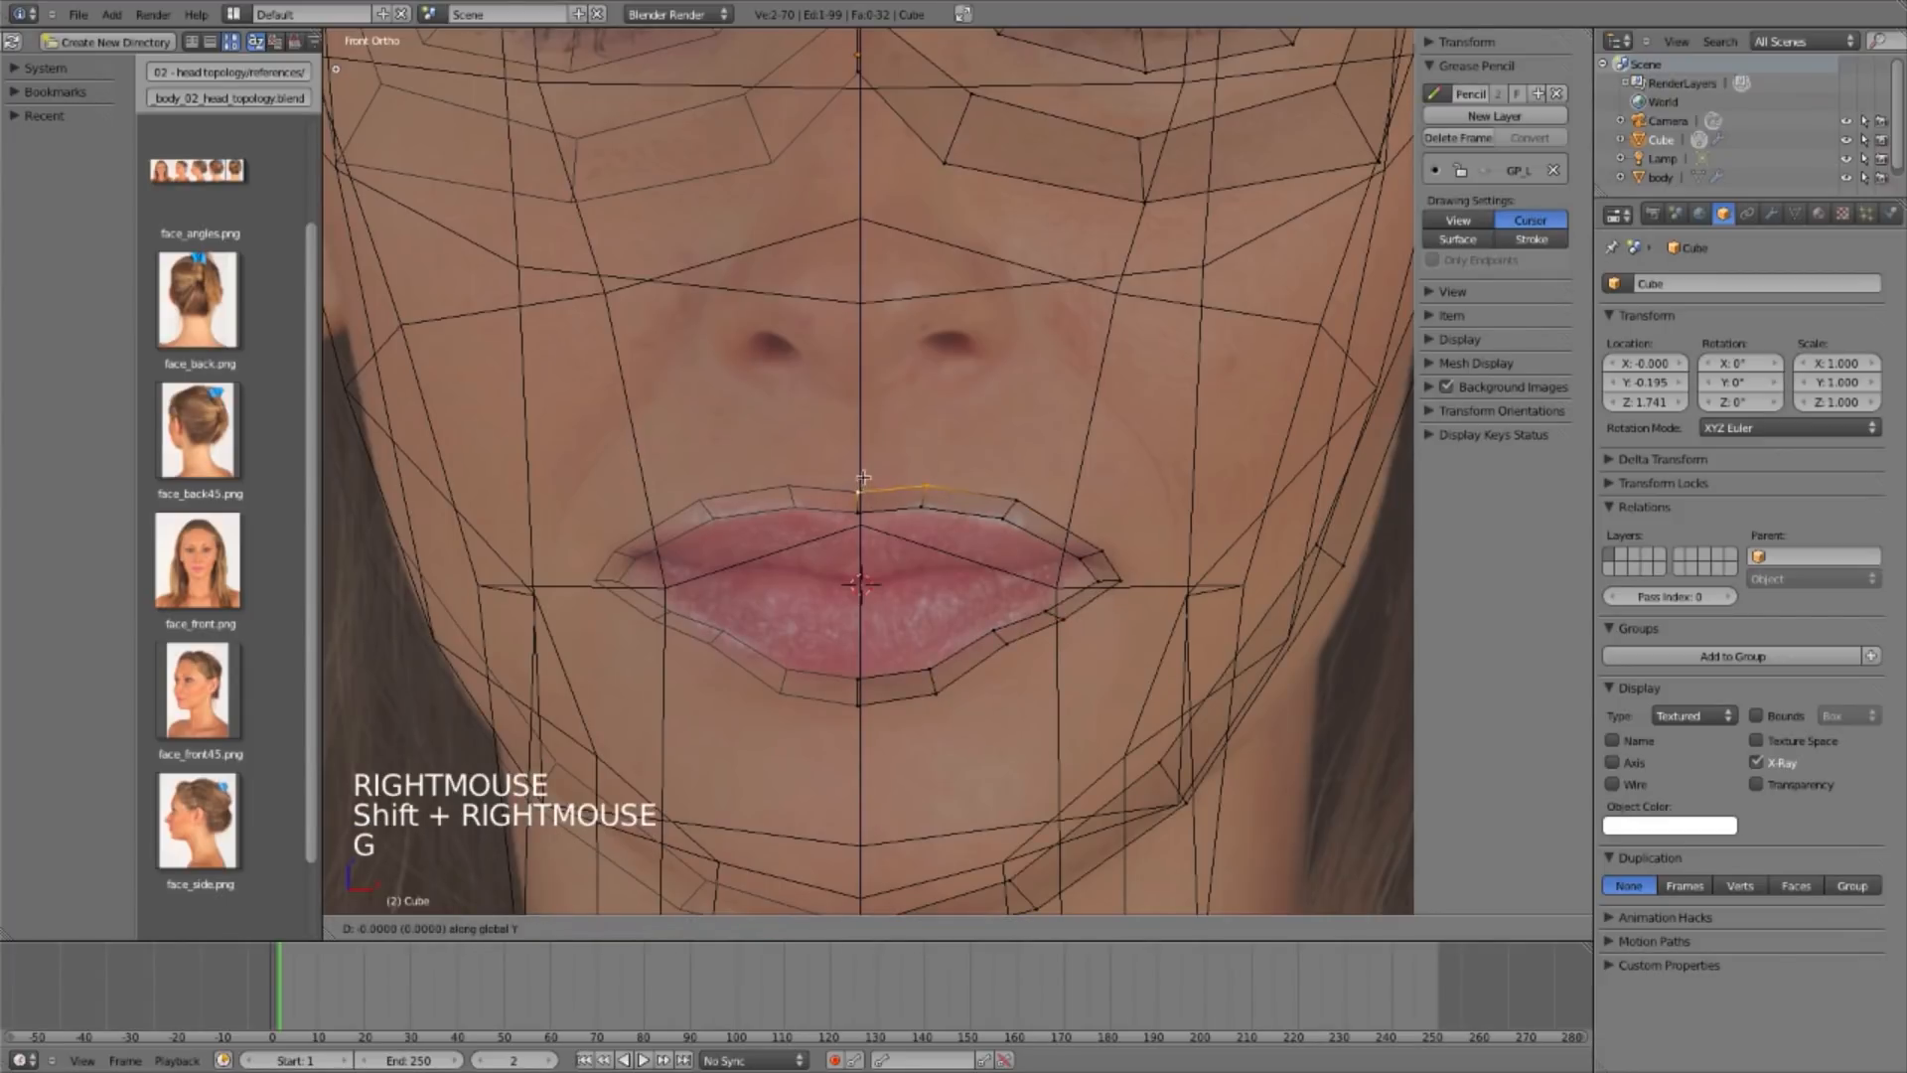
key("z")
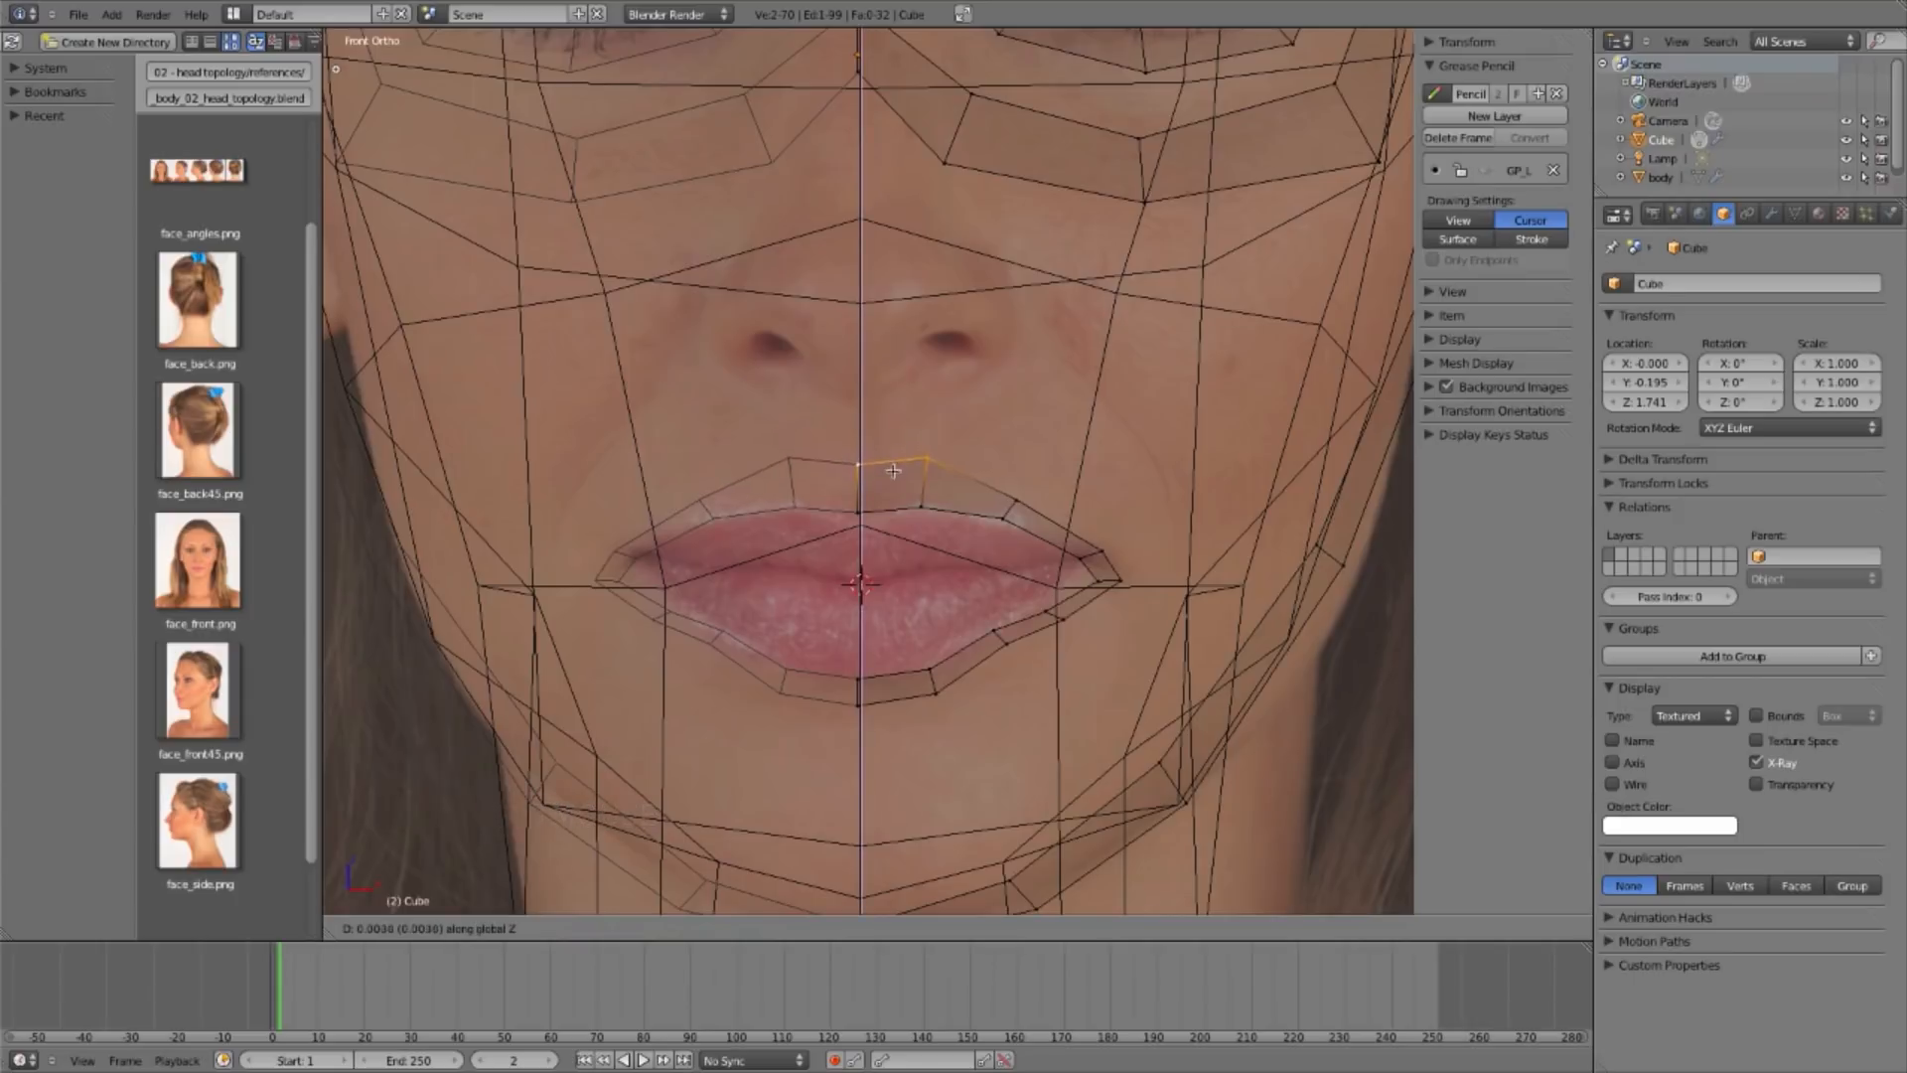
left_click(902, 481)
Step: Select the whole outer mouth ring and scale it up slightly around the 3D cursor
right_click(1110, 537, "alt")
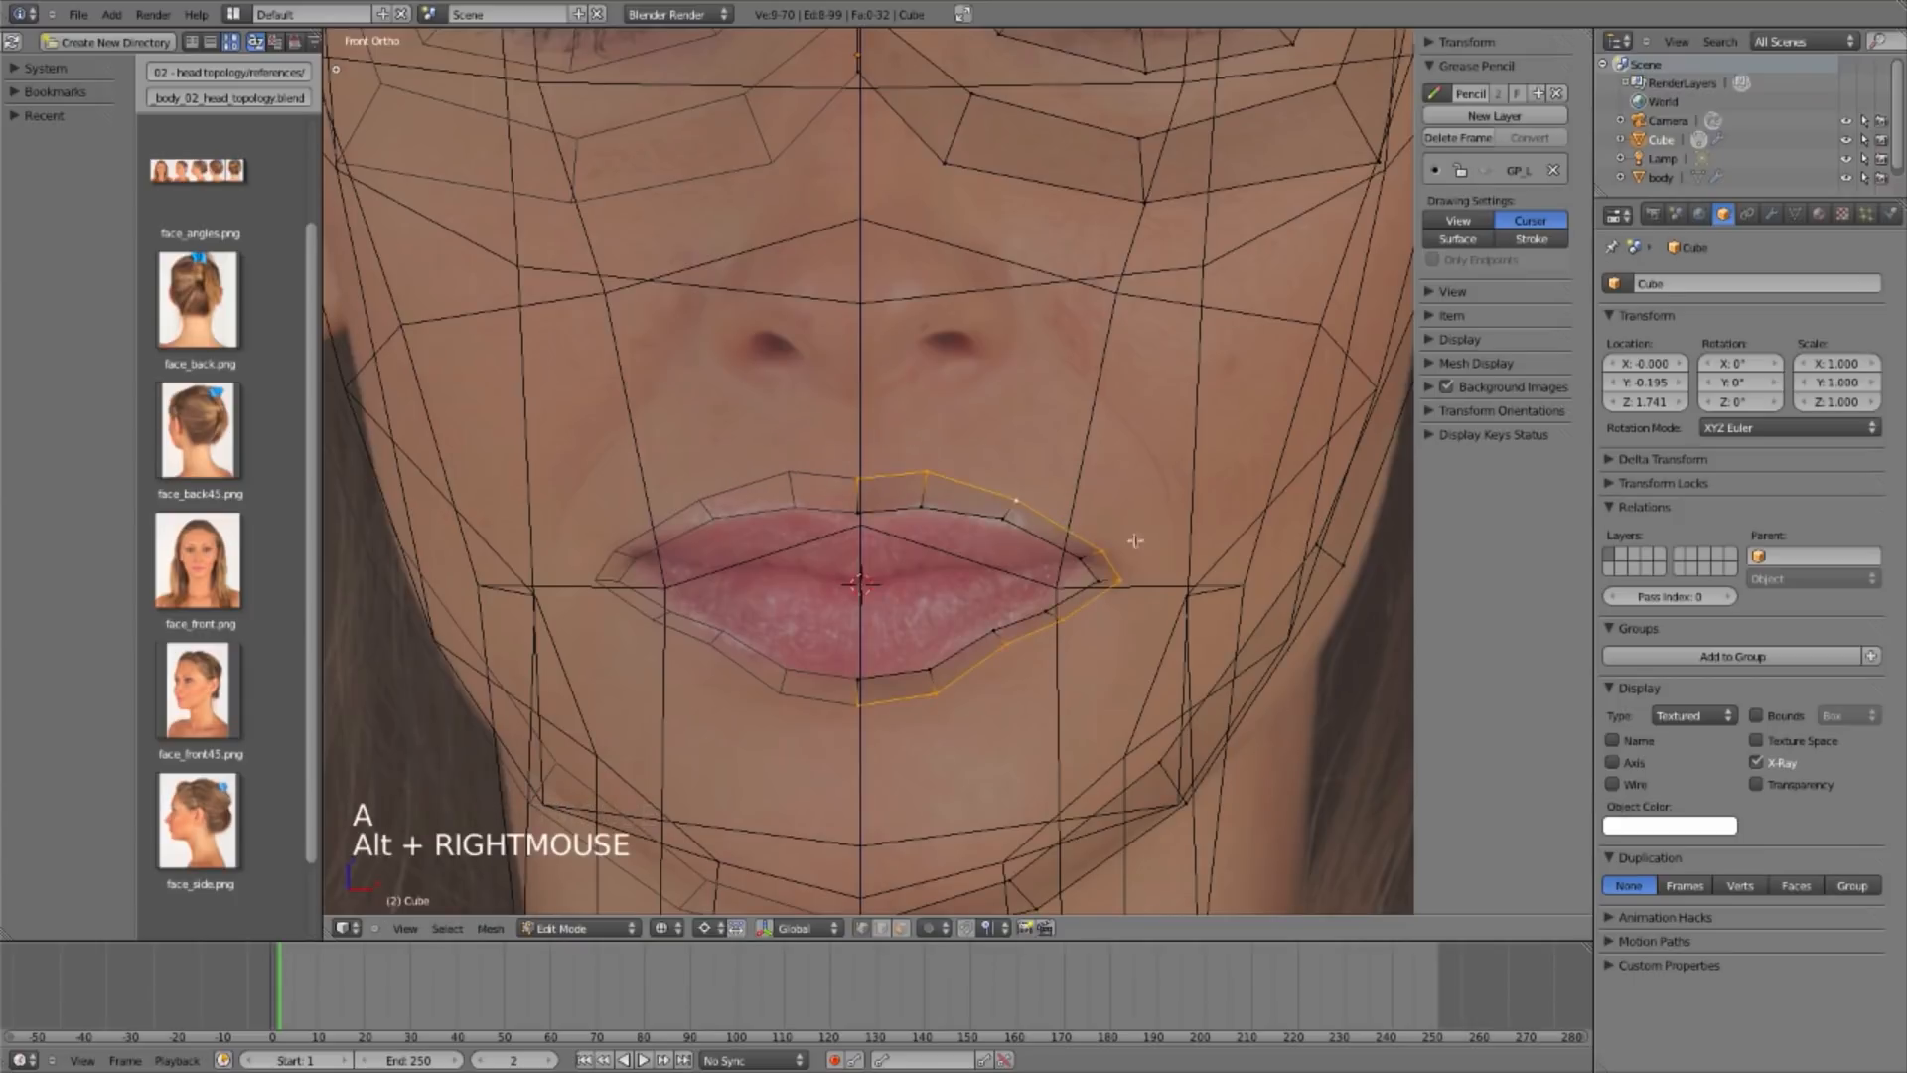
key("s")
key("z")
key("x")
left_click(1227, 609)
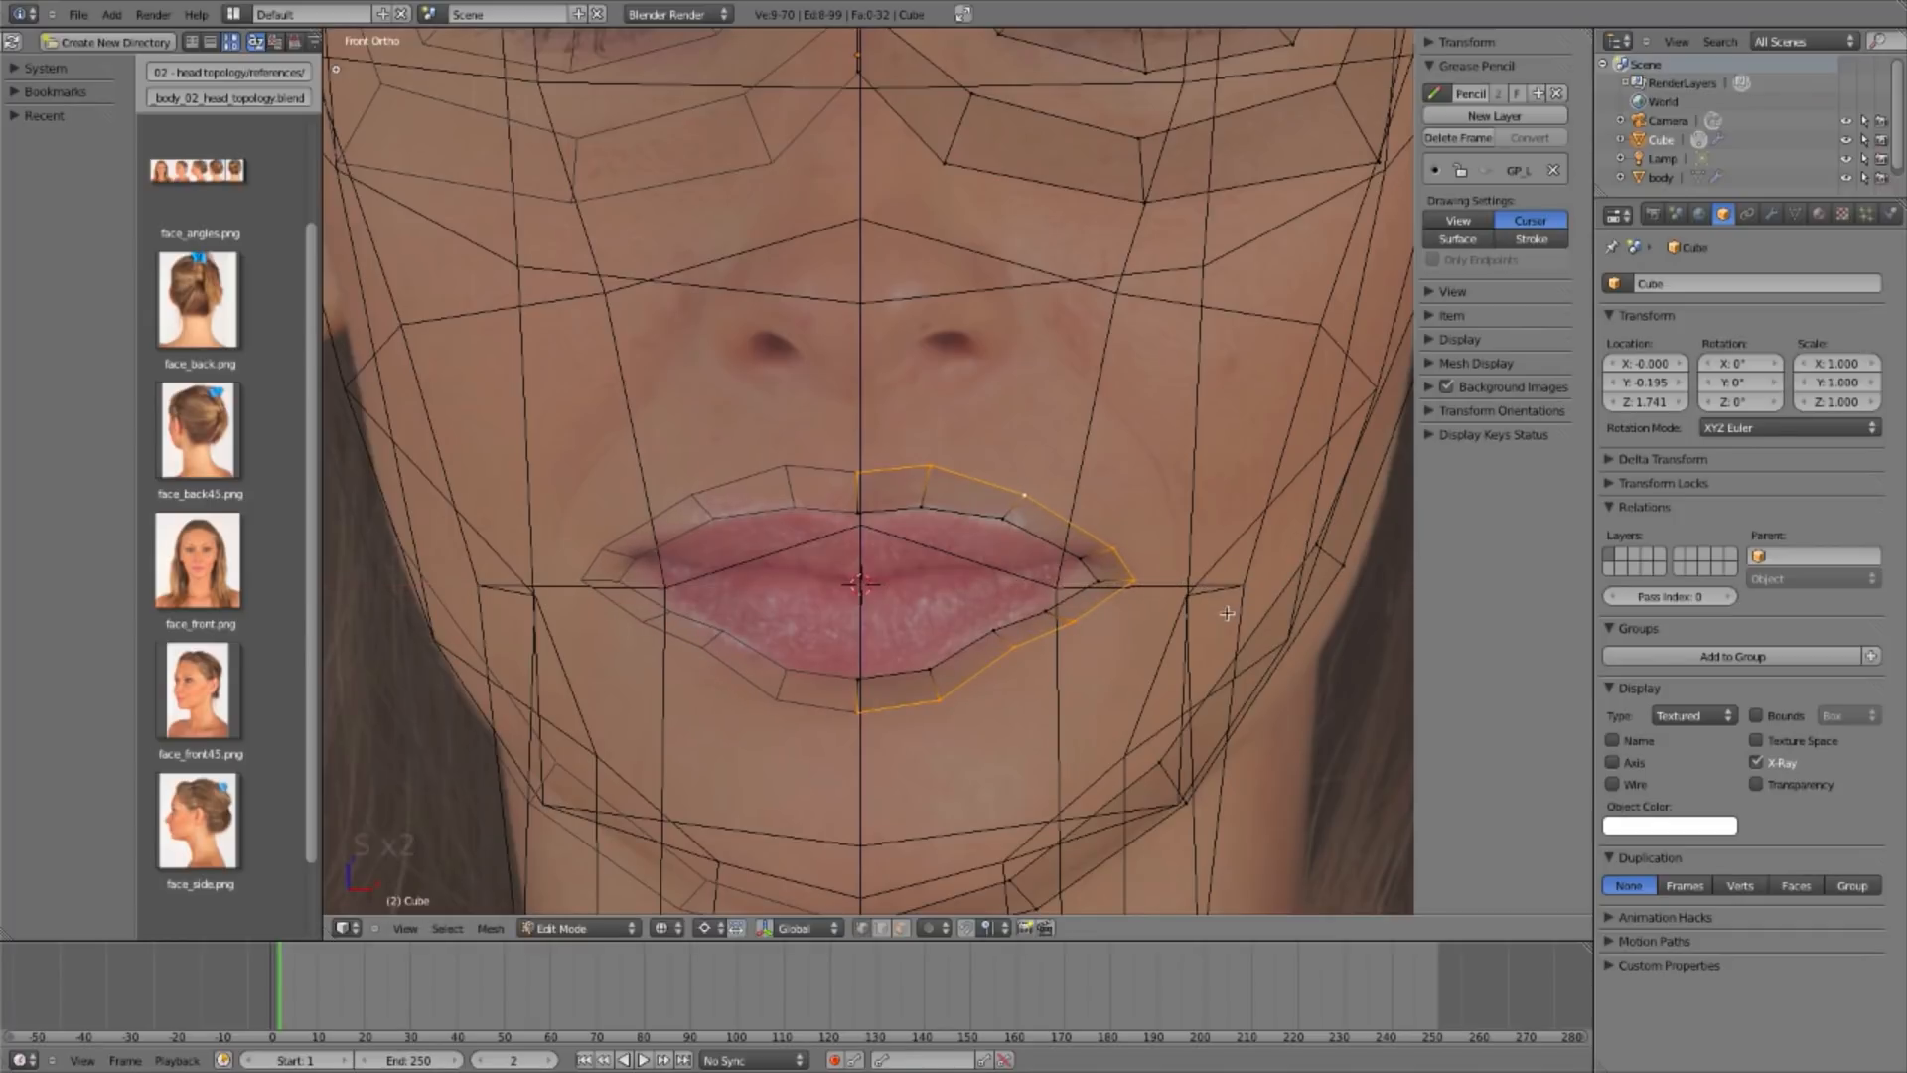
Step: In the side view, move the outer ring's lower-lip vertices back from the lip to follow the reference profile
key("KP_3")
middle_click_drag(925, 672, 1007, 646, "shift")
key("a")
right_click(628, 685)
right_click(641, 675, "shift")
key("g")
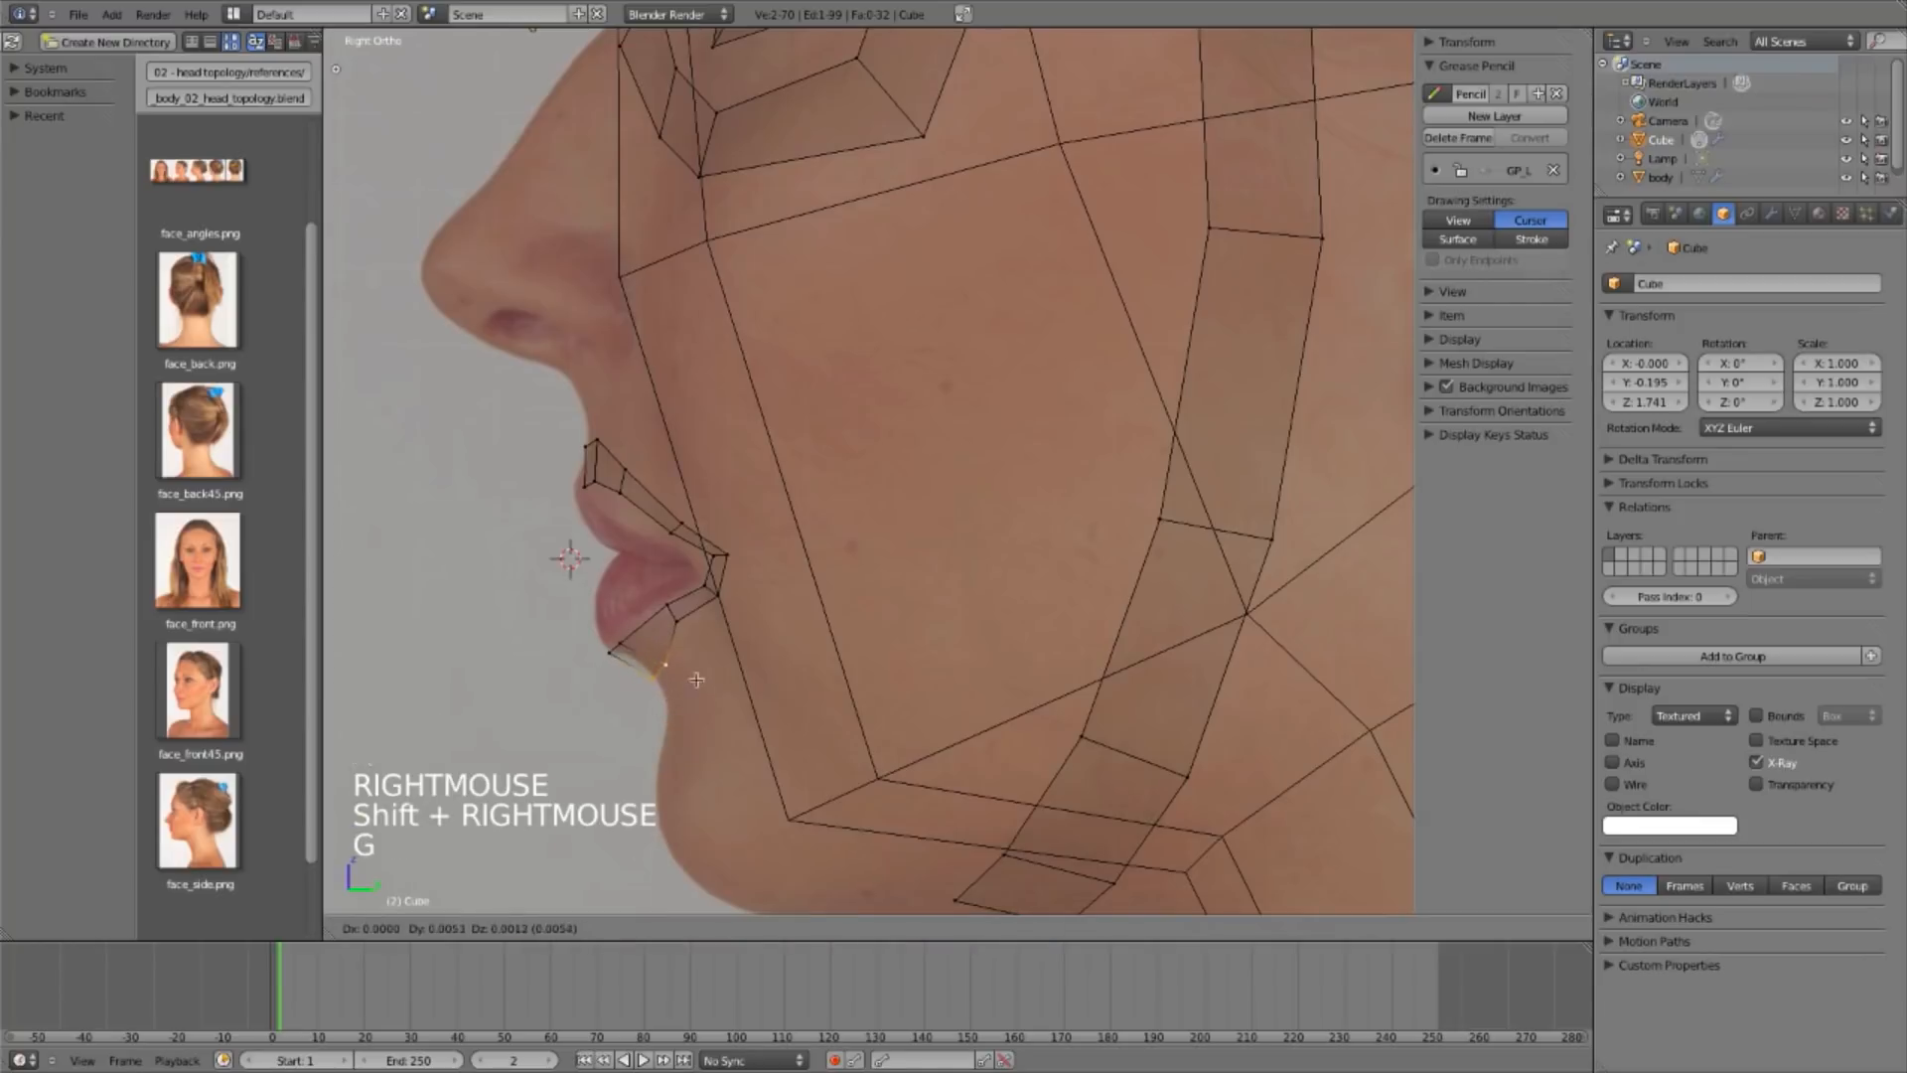
right_click(699, 675)
key("a")
right_click_drag(701, 638, 717, 633)
Step: Reposition the outer ring's upper vertex next to the mouth corner in the side view
key("a")
right_click(719, 547)
right_click(687, 517)
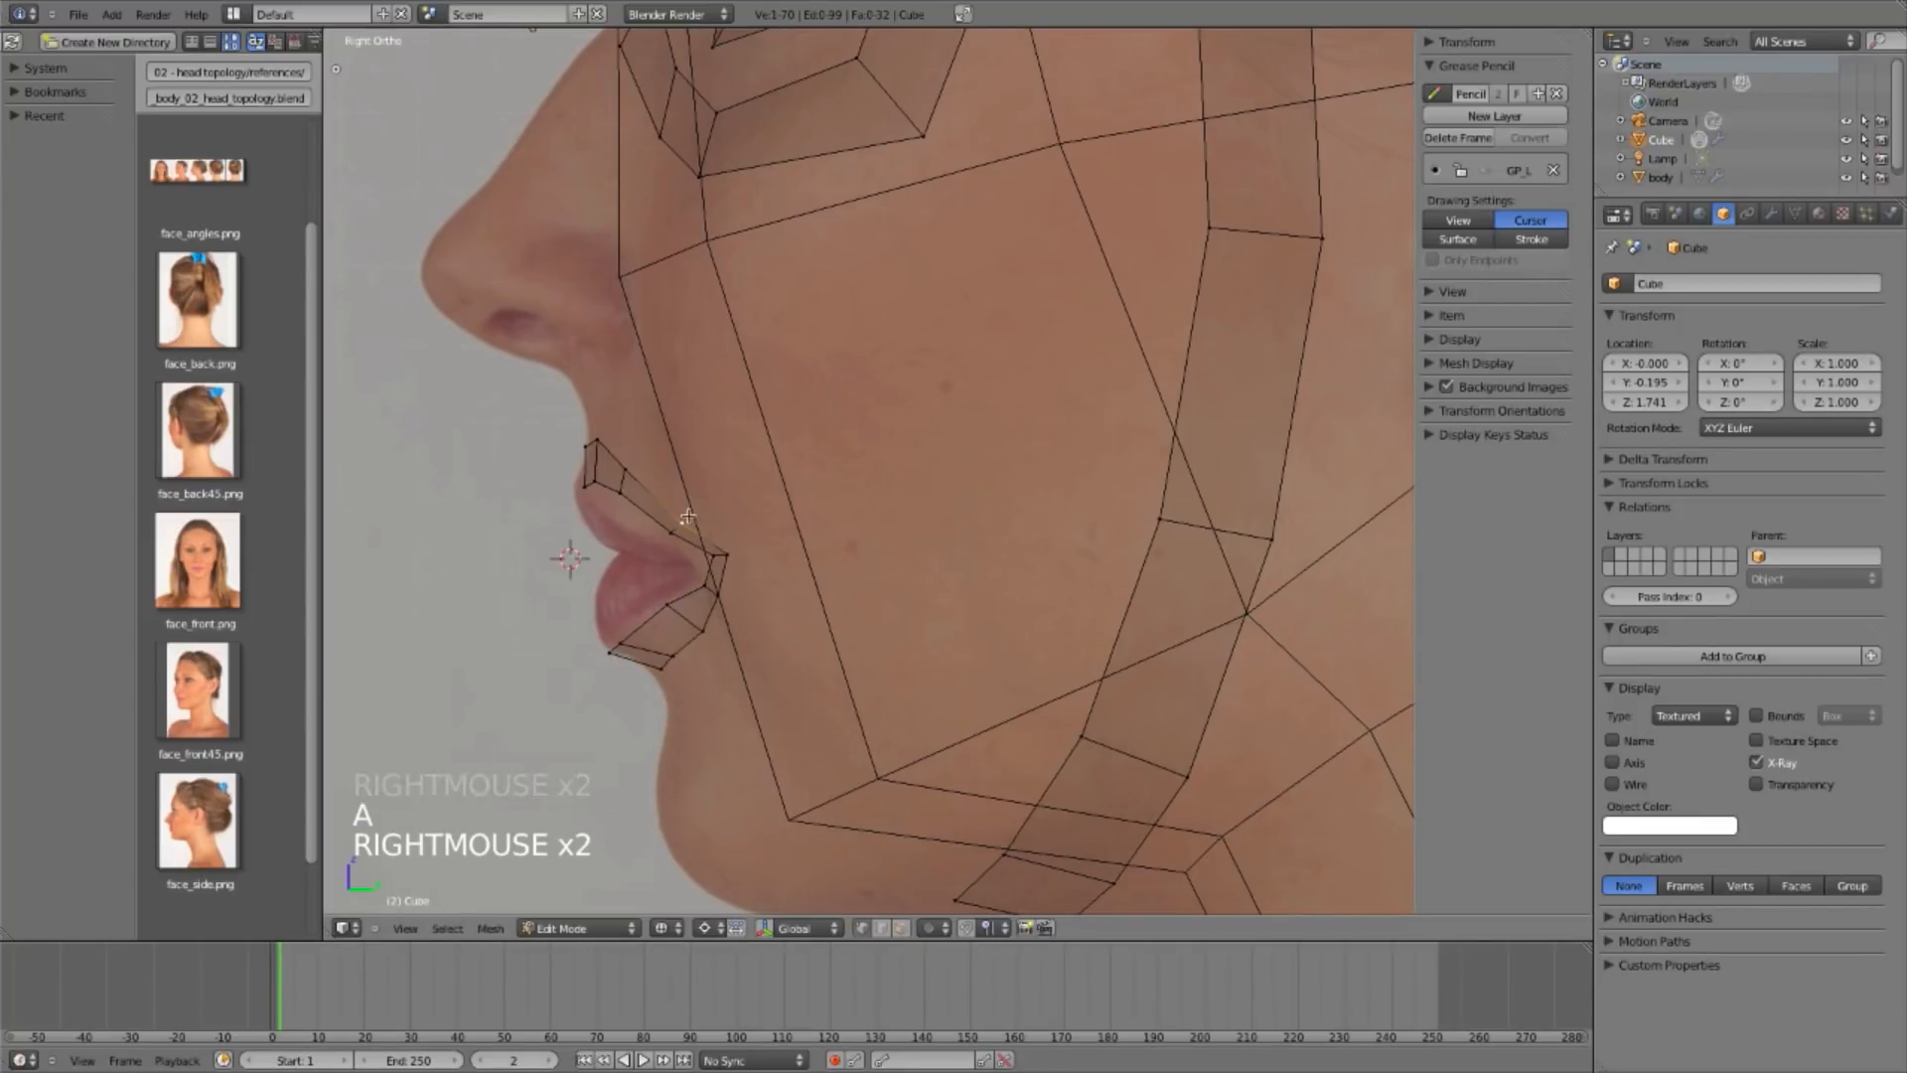
key("g")
key("g")
key("g")
key("g")
Step: Move the mouth-corner vertices forward to the corner of the lips in the side view
key("a")
right_click(717, 548)
key("g")
key("g")
right_click(697, 548)
key("g")
key("g")
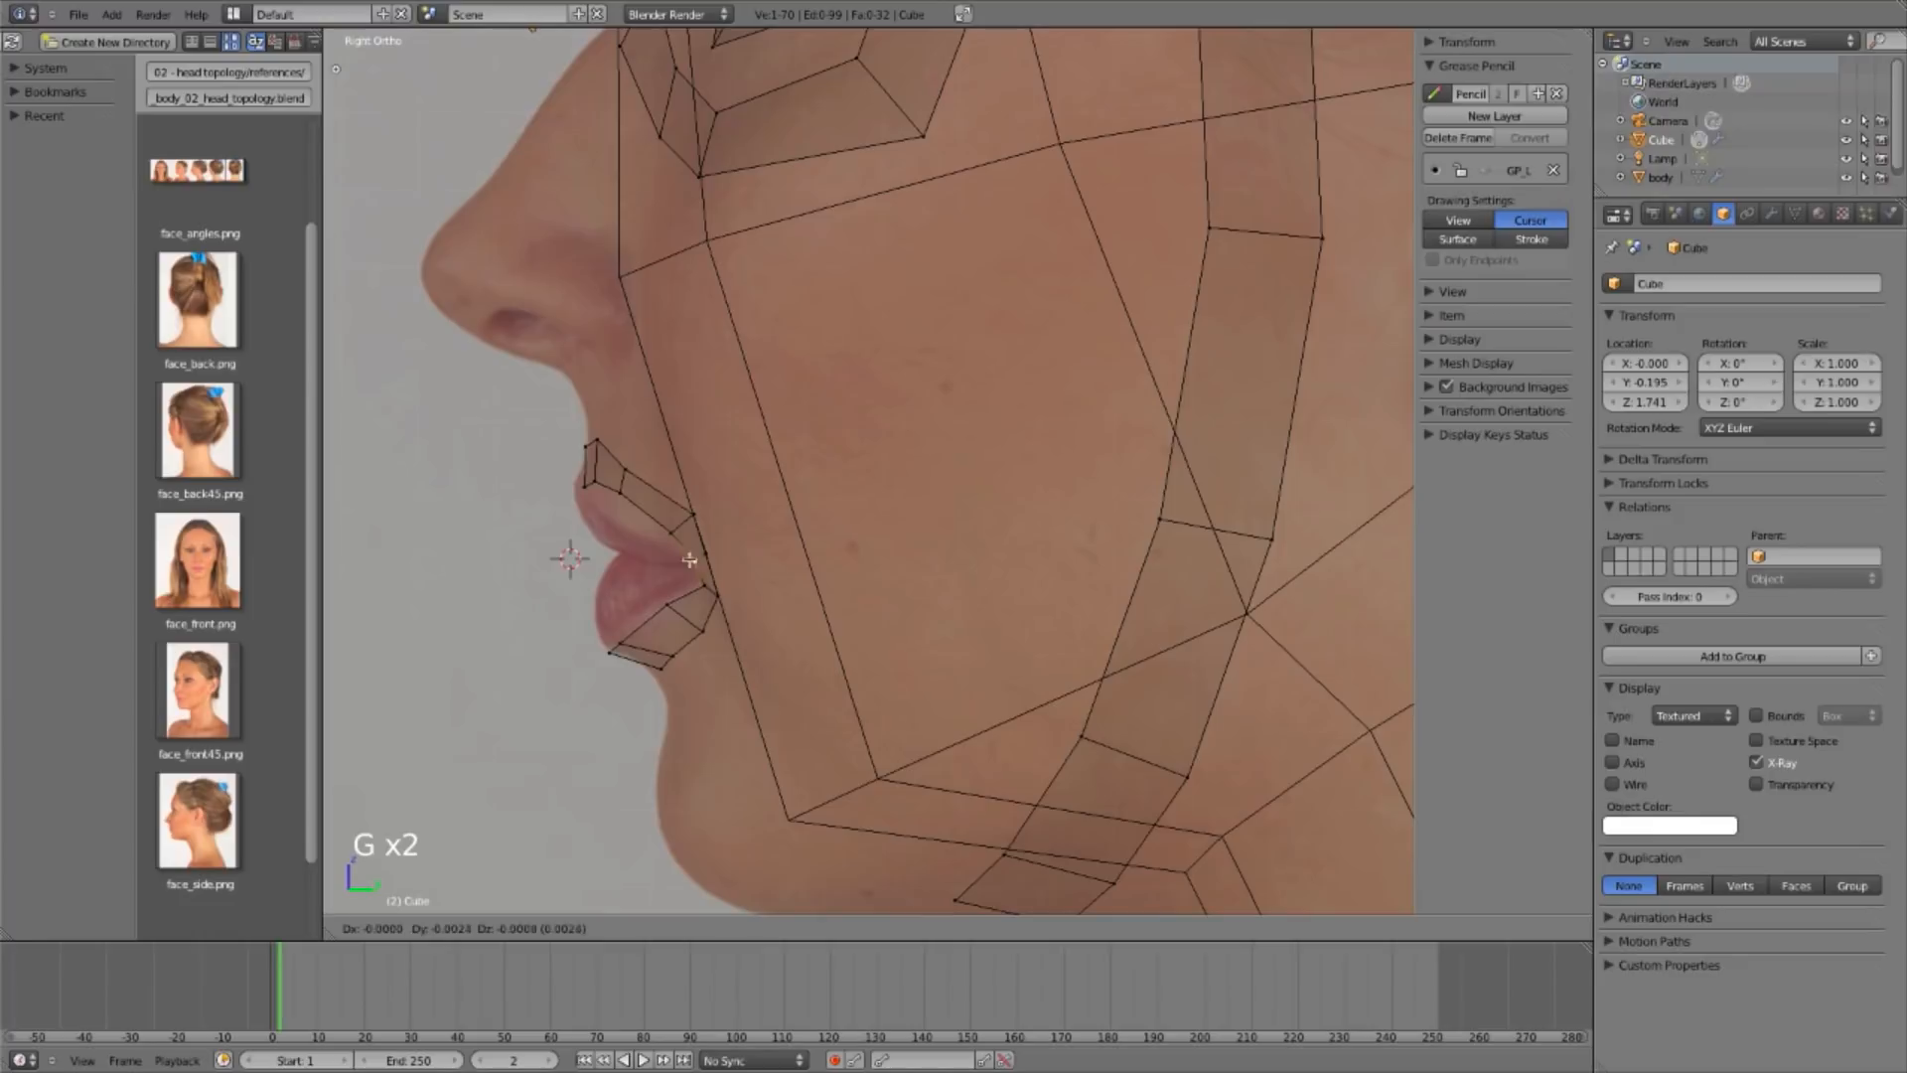
left_click(689, 560)
Step: Move the outer upper-lip vertex beside the cupid's bow up and back, and lower its inner neighbour onto the lip edge
key("a")
right_click(627, 456)
key("g")
key("g")
left_click(633, 457)
right_click(631, 459)
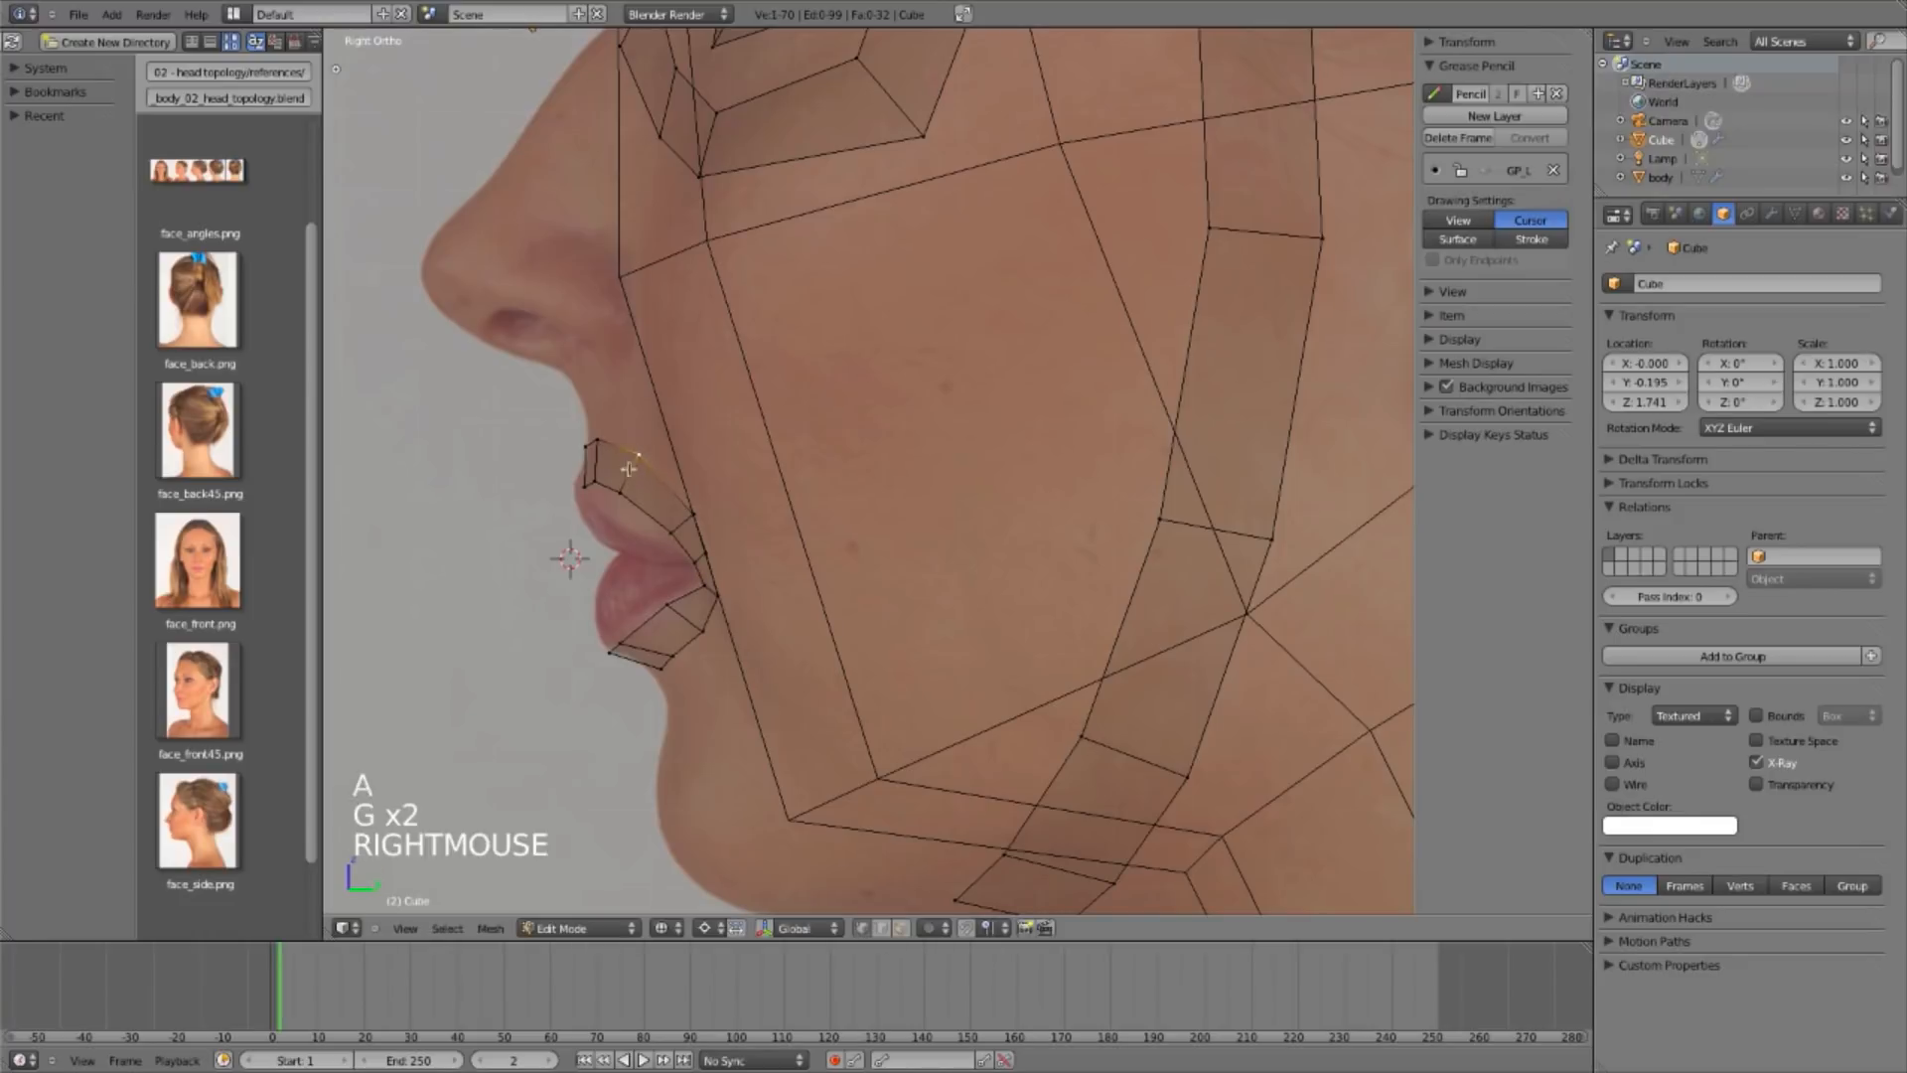
key("a")
right_click(633, 500)
key("g")
key("g")
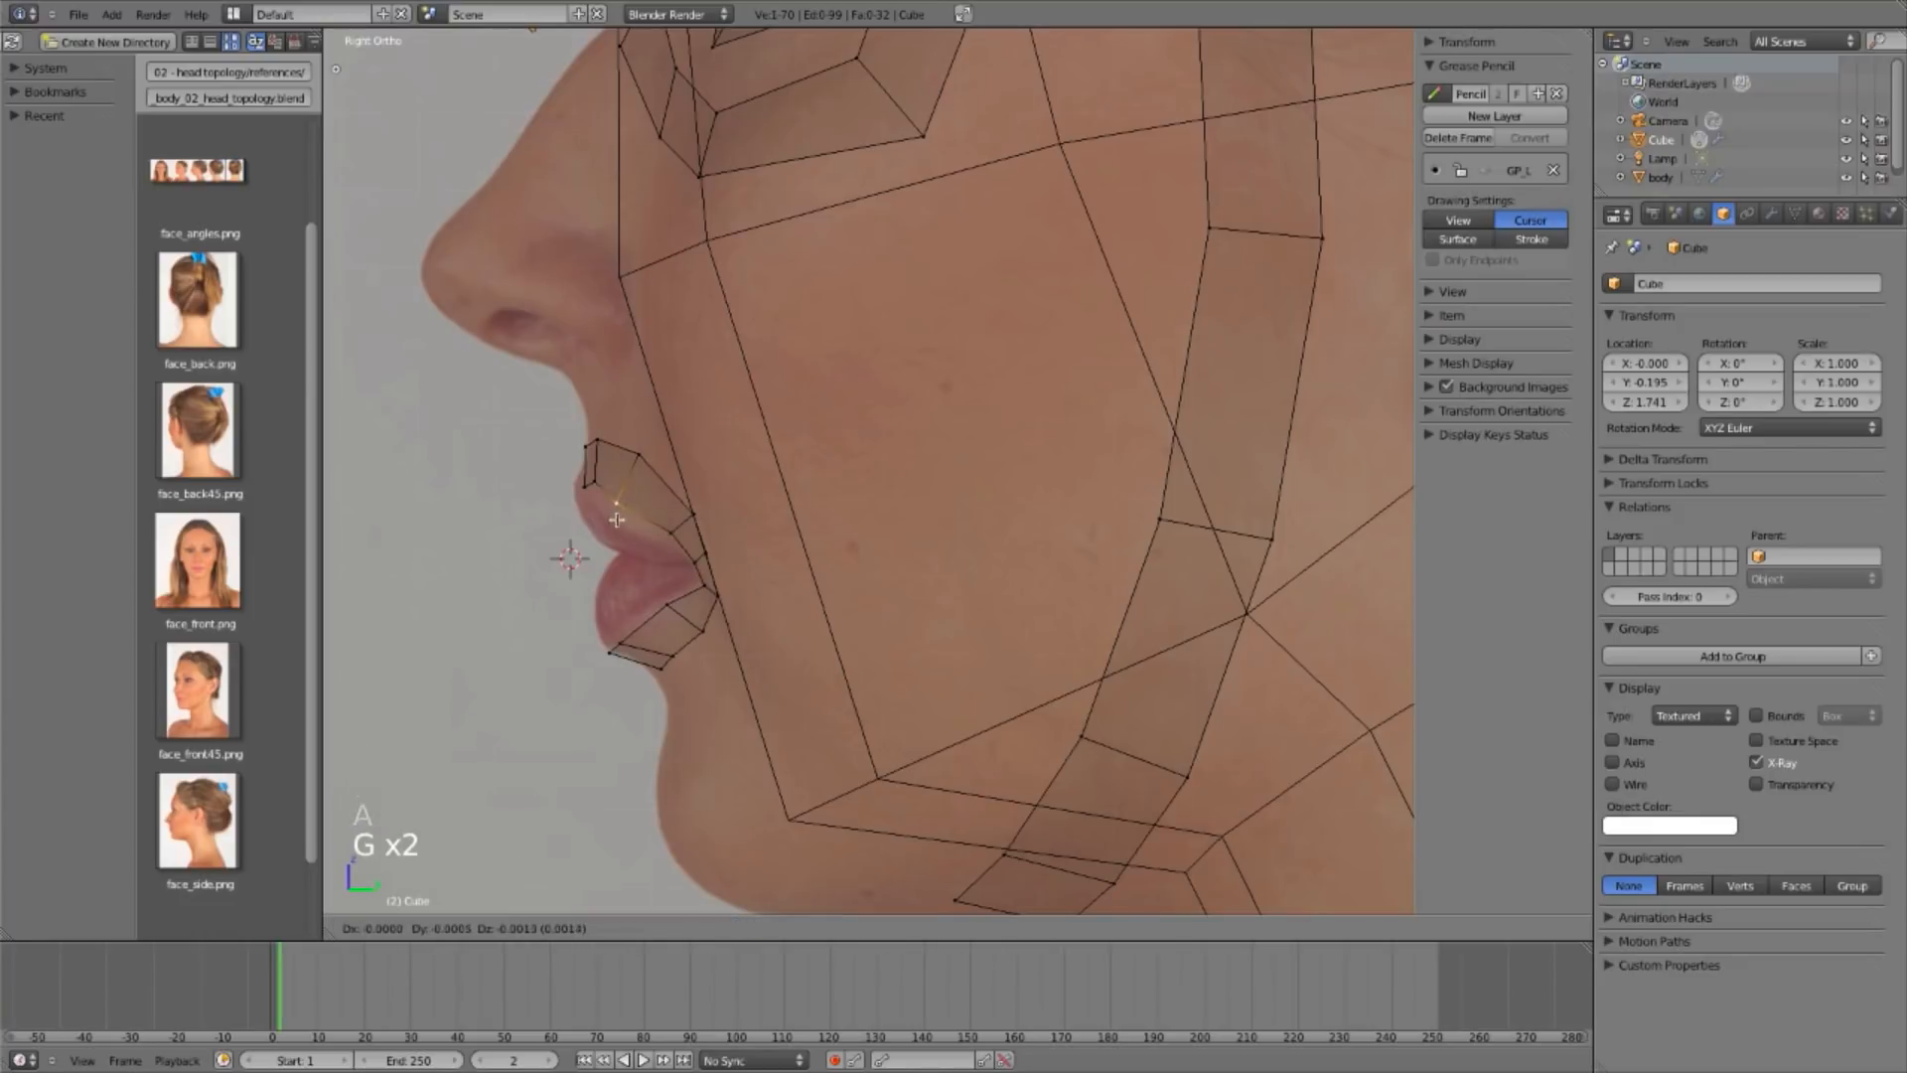
Step: Move the outer ring's vertex just below the mouth corner down and back in the side view
key("a")
right_click(721, 598)
key("g")
key("g")
left_click(726, 610)
Step: Lower the outer ring's bottom vertices near the centerline onto the profile under the lip, and nudge the matching inner ones
key("KP_1")
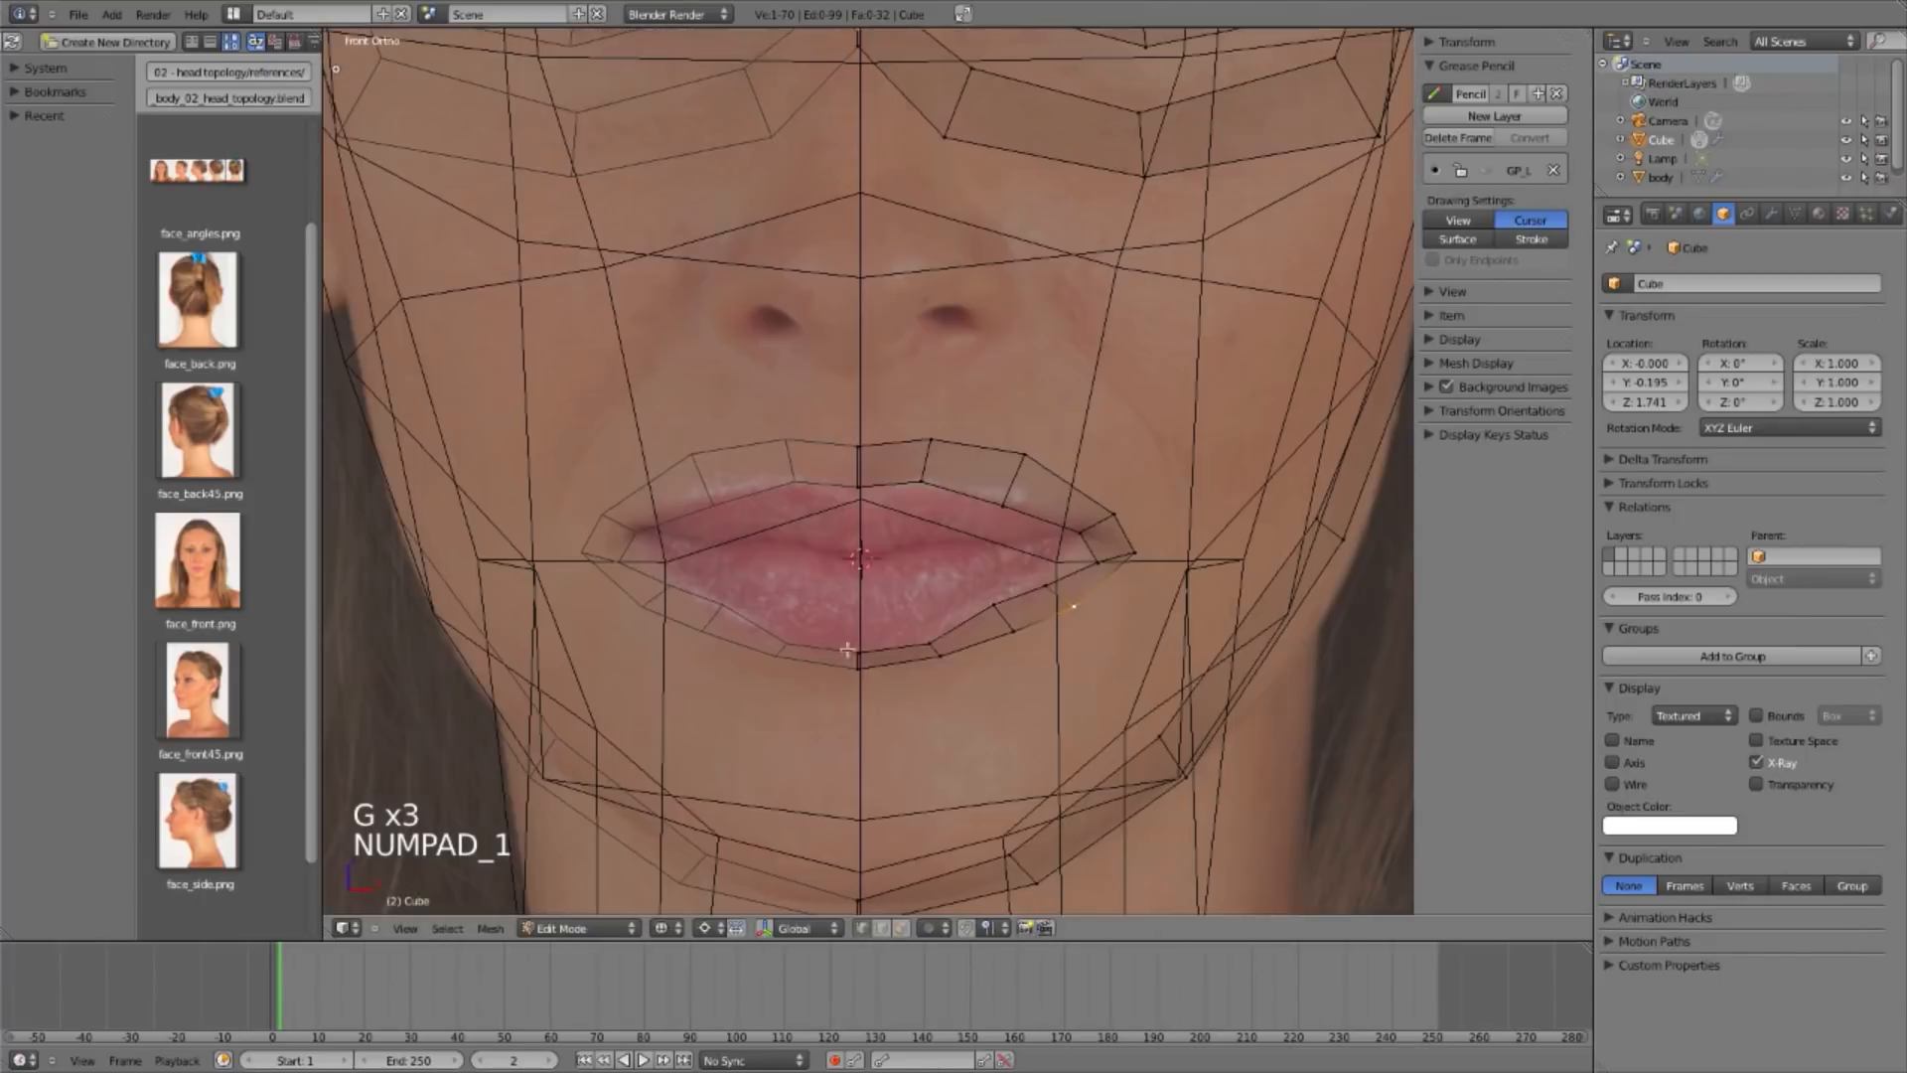
key("a")
key("a")
right_click(908, 675)
key("KP_3")
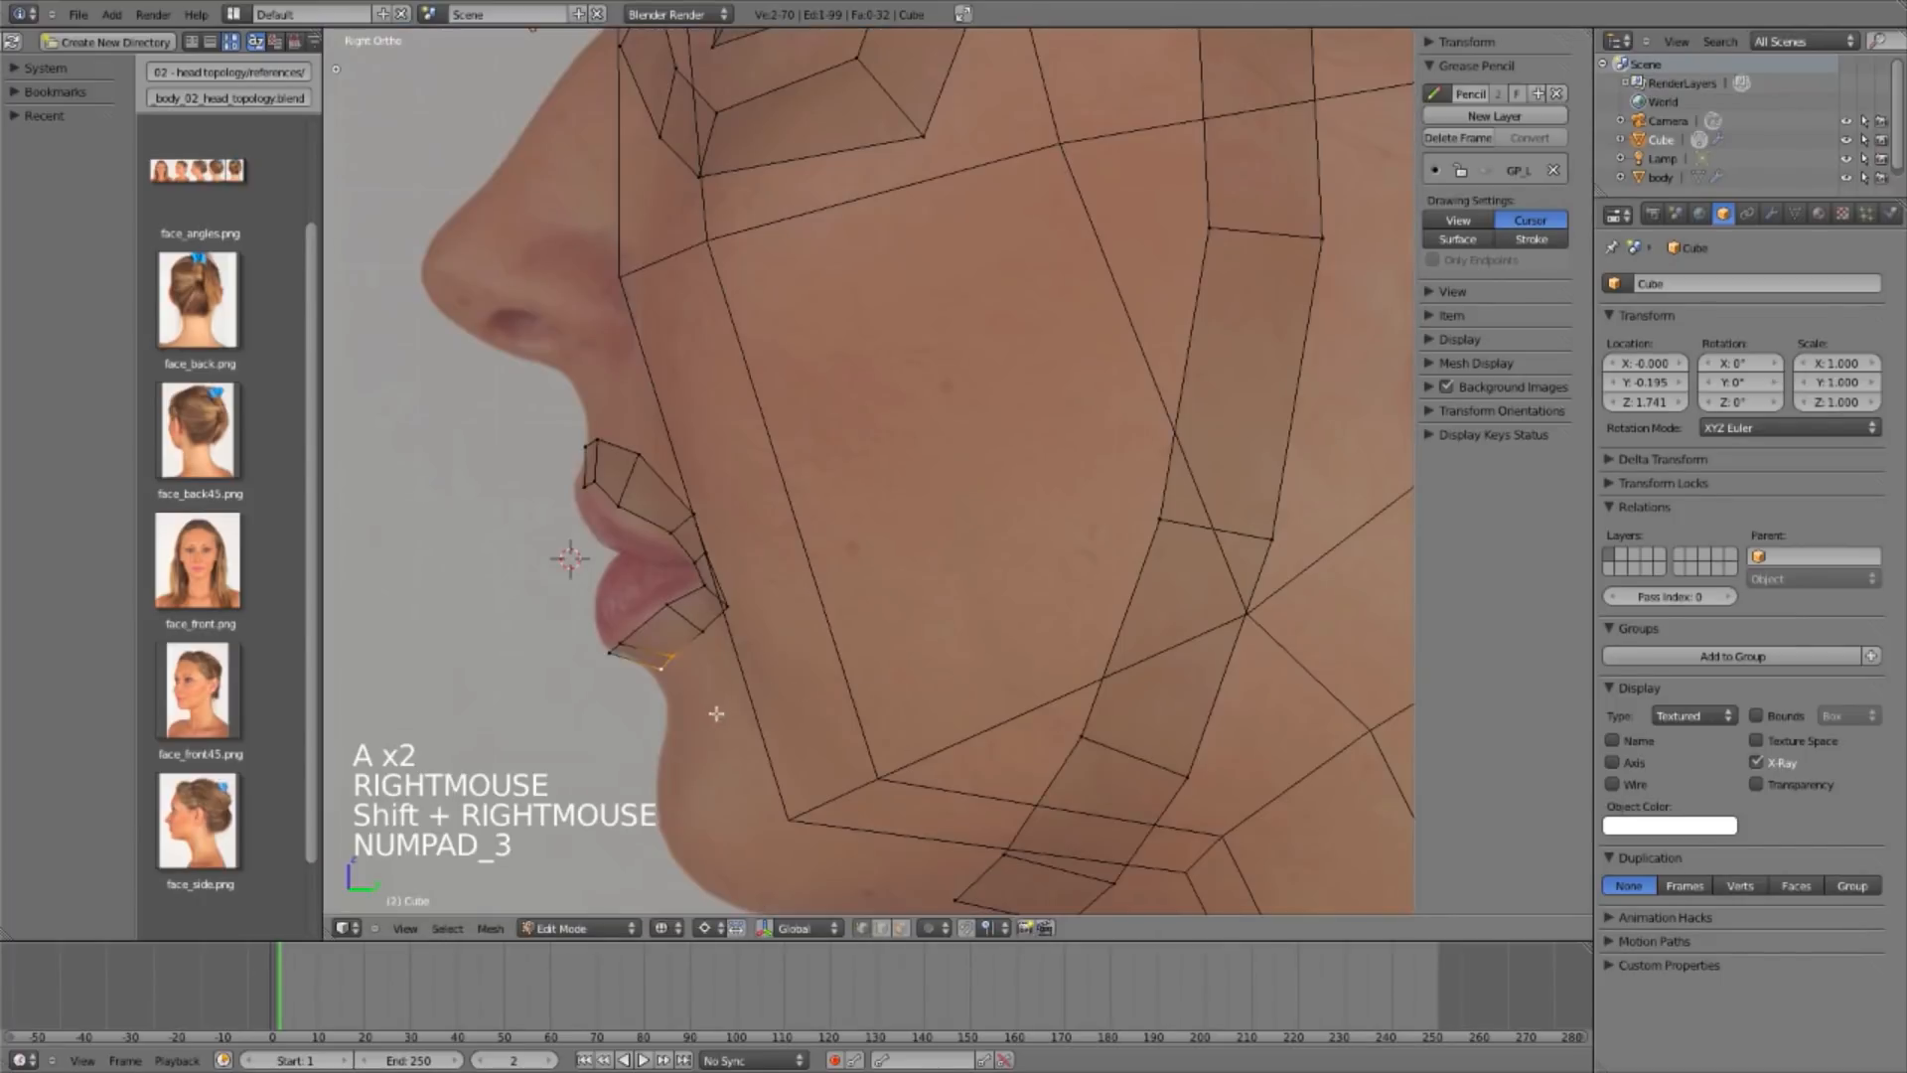
key("g")
left_click(715, 730)
key("a")
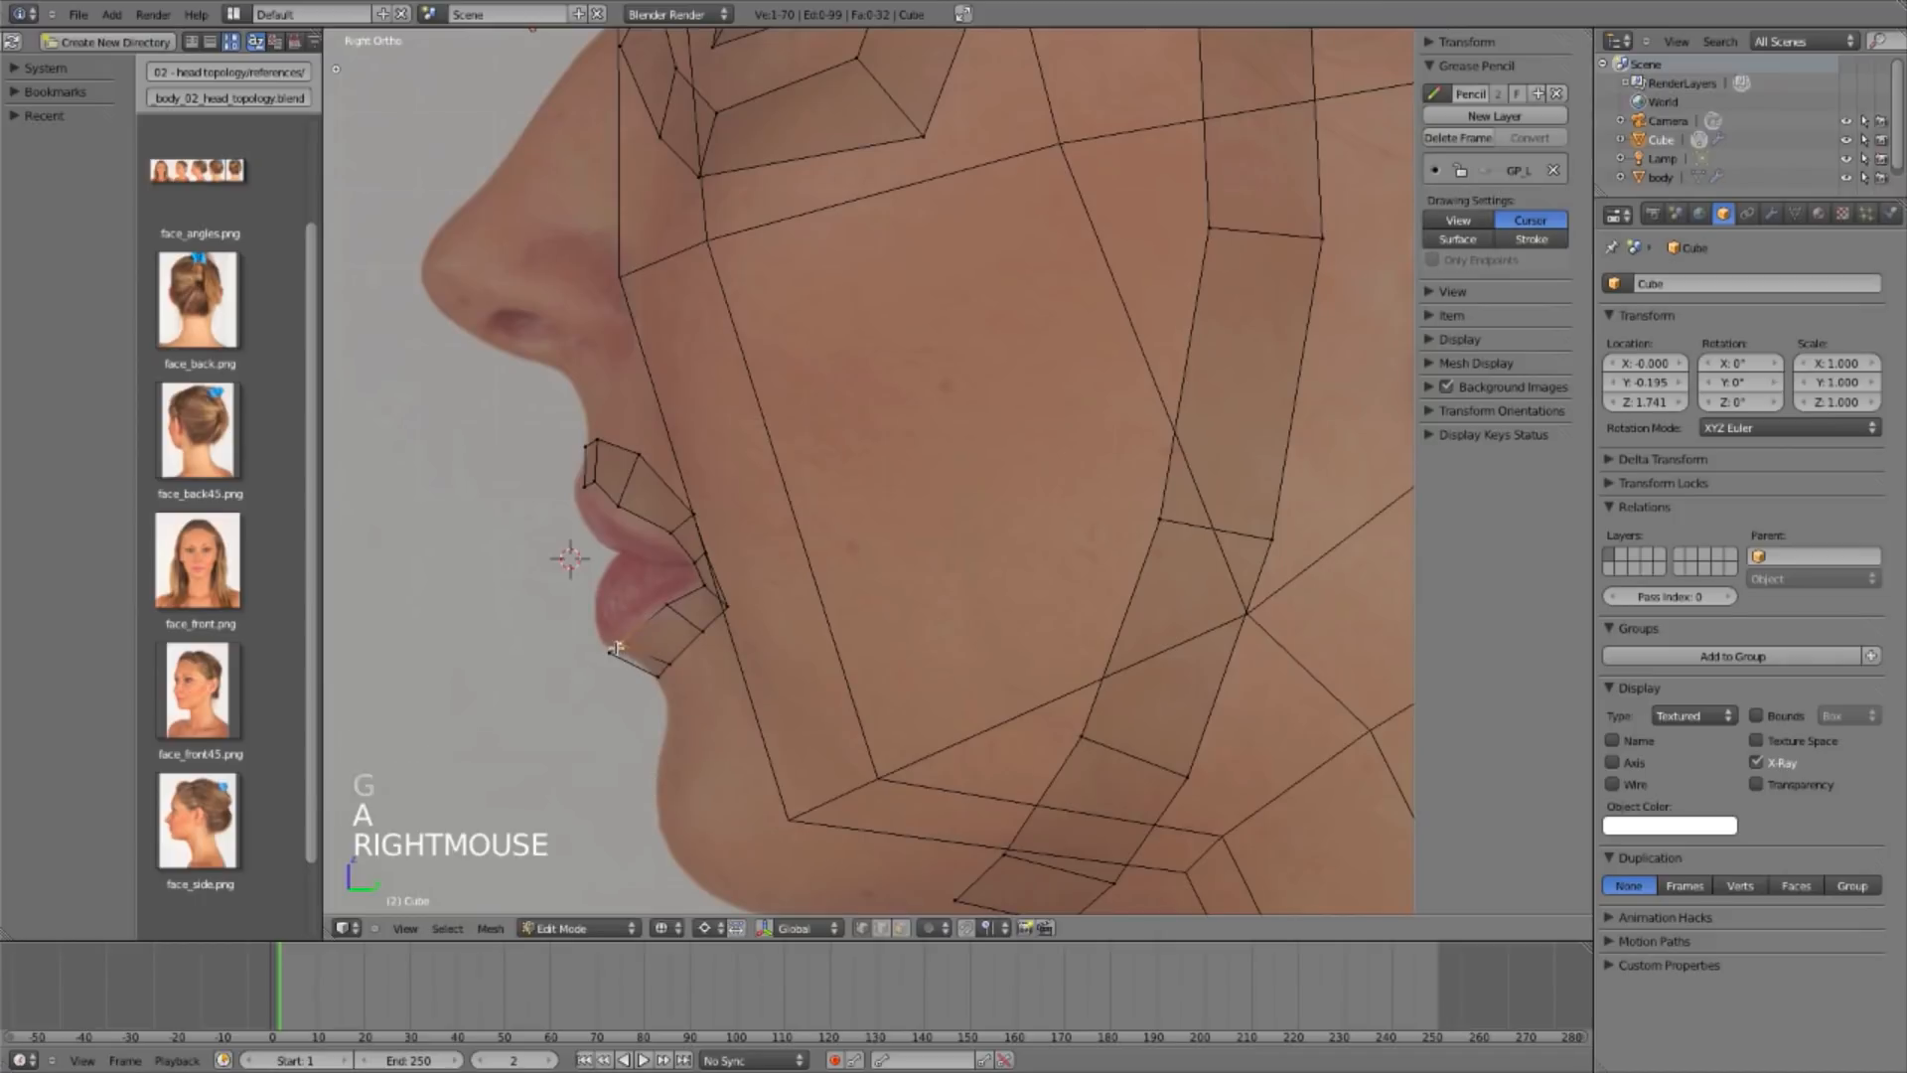
key("g")
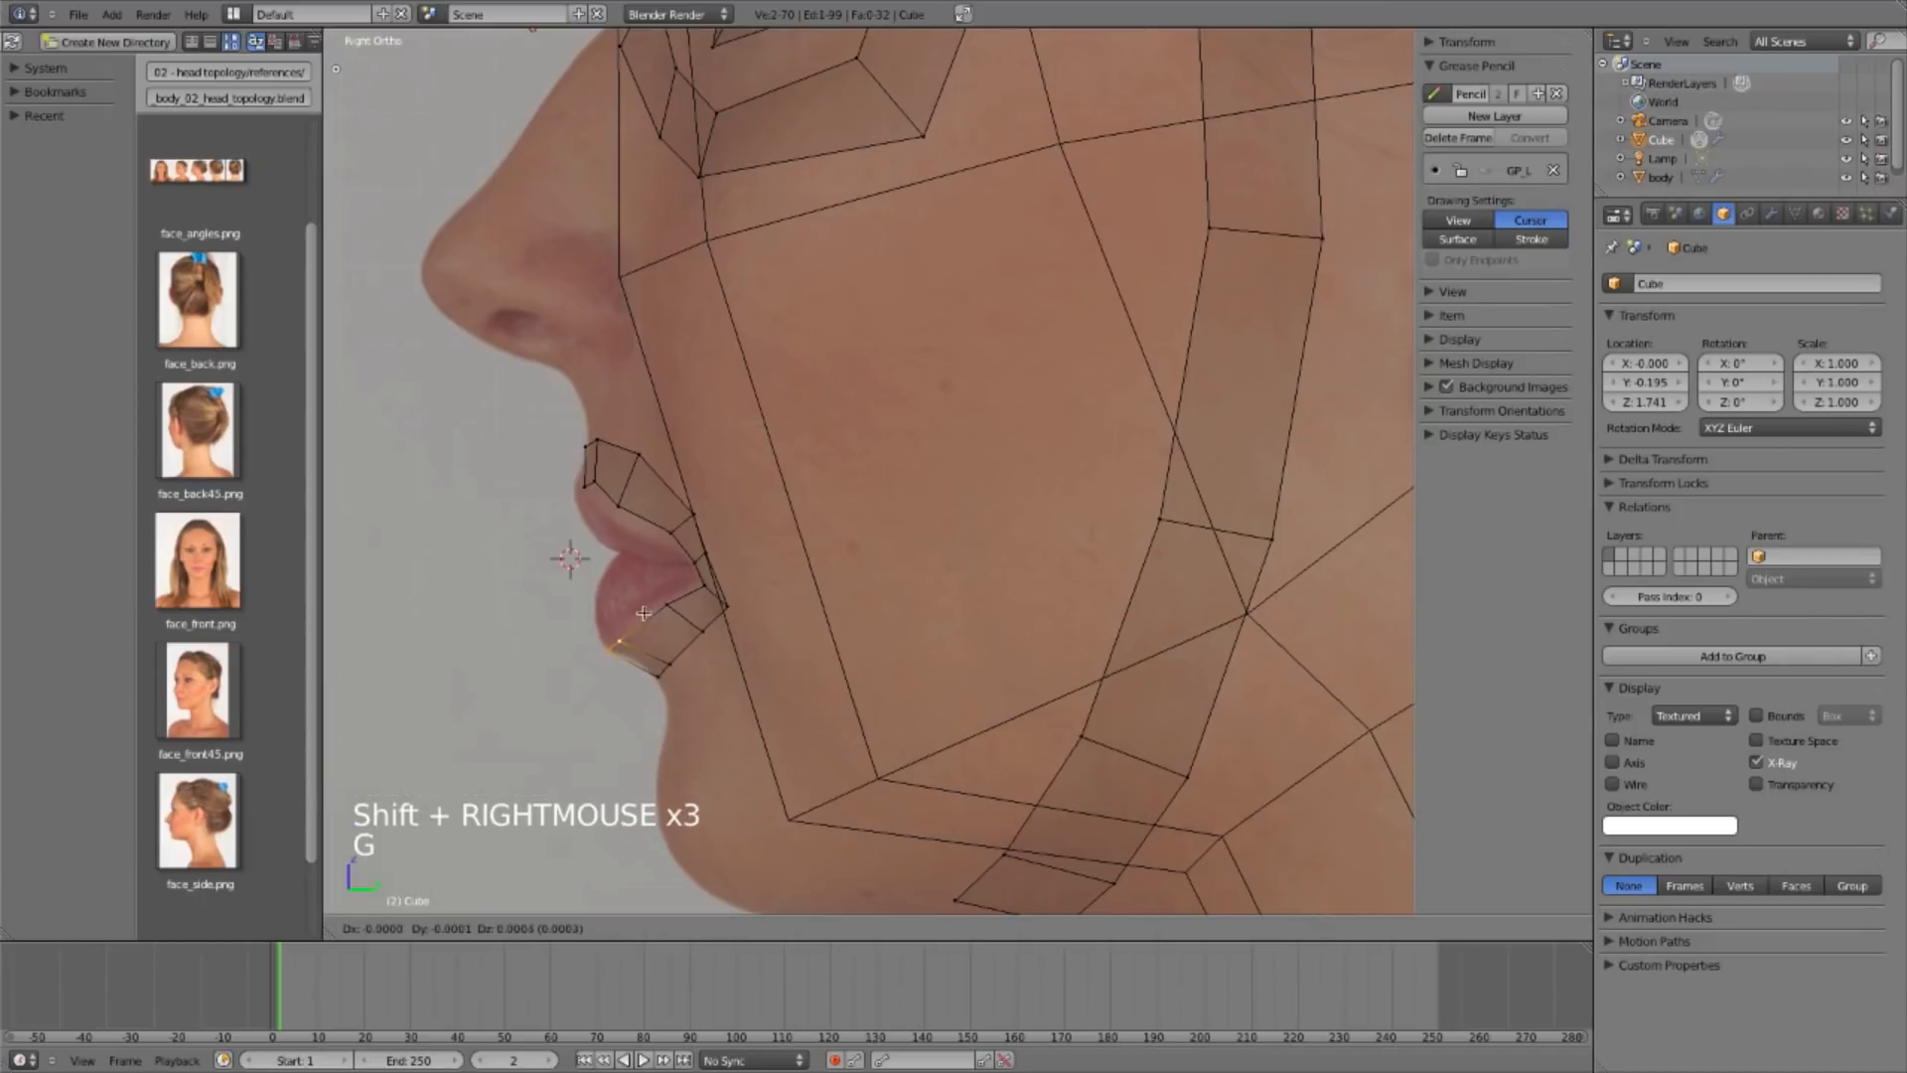
left_click(643, 613)
Step: Nudge the inner and outer upper-lip vertices near the centerline onto the lip profile in the side view
key("a")
right_click(596, 486)
key("g")
left_click(598, 491)
key("a")
right_click(586, 448)
key("g")
left_click(597, 449)
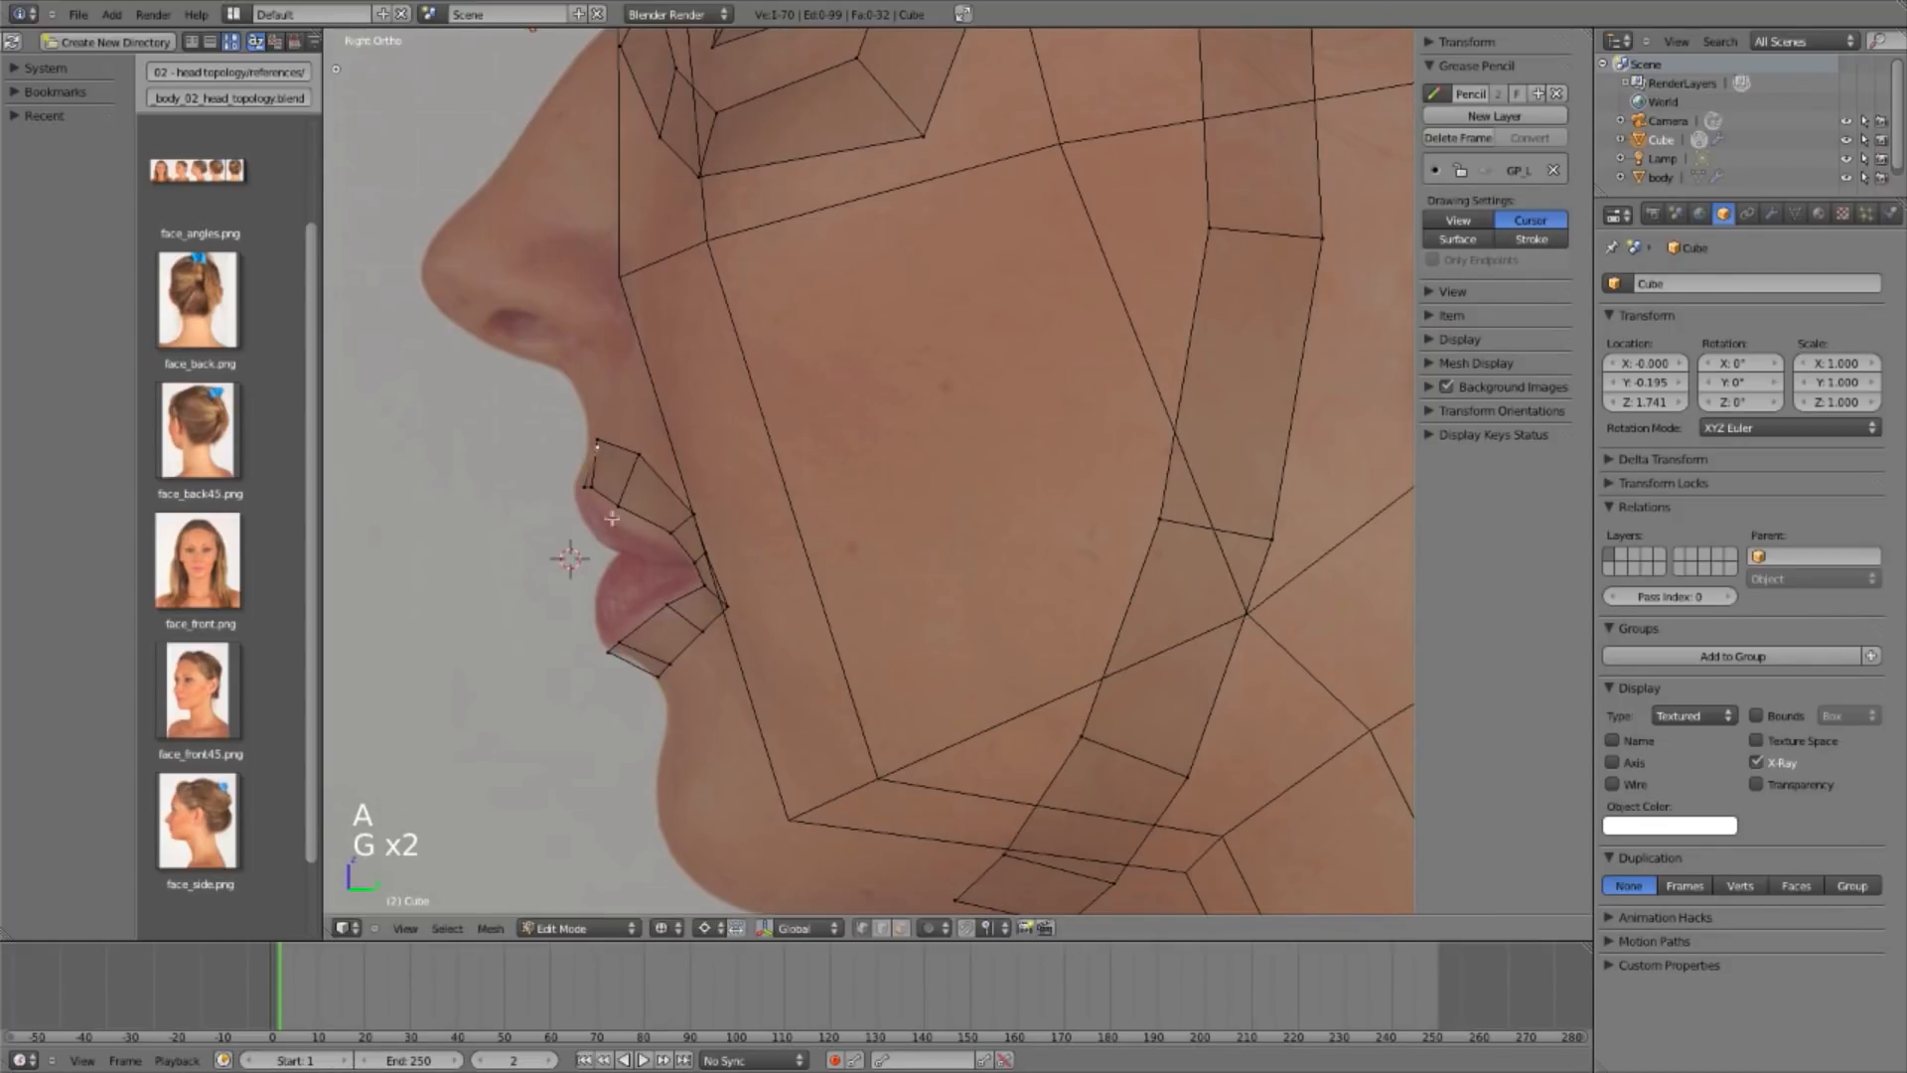
Step: Inspect the mouth ring in solid shading, and compare the front-view wireframe with the grease pencil topology strokes
key("KP_1")
key("z")
middle_click_drag(596, 497, 596, 556, "ctrl")
key("a")
mouse_move(894, 550)
middle_mouse_down()
mouse_move(1022, 550)
mouse_move(1073, 498)
mouse_move(681, 566)
middle_mouse_up()
key("KP_1")
key("z")
middle_click_drag(878, 599, 1373, 141, "ctrl")
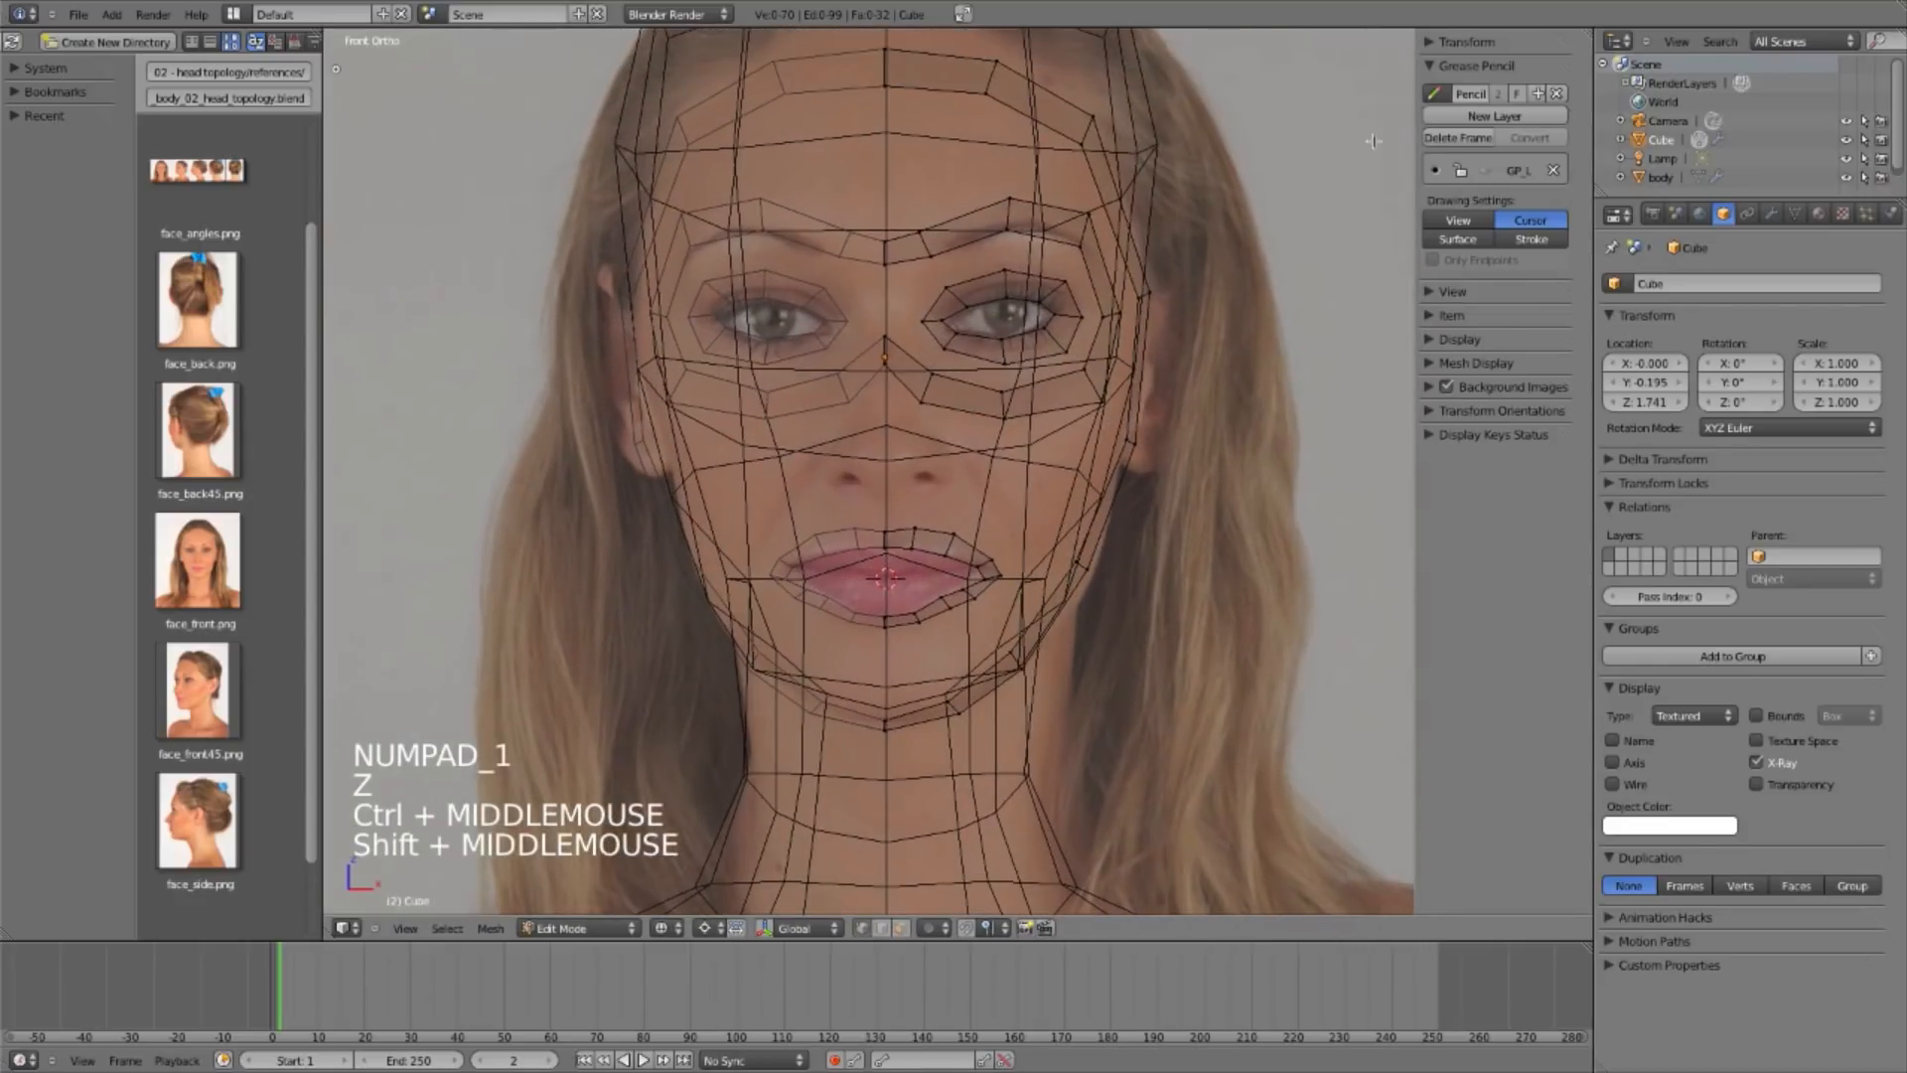
left_click(1487, 172)
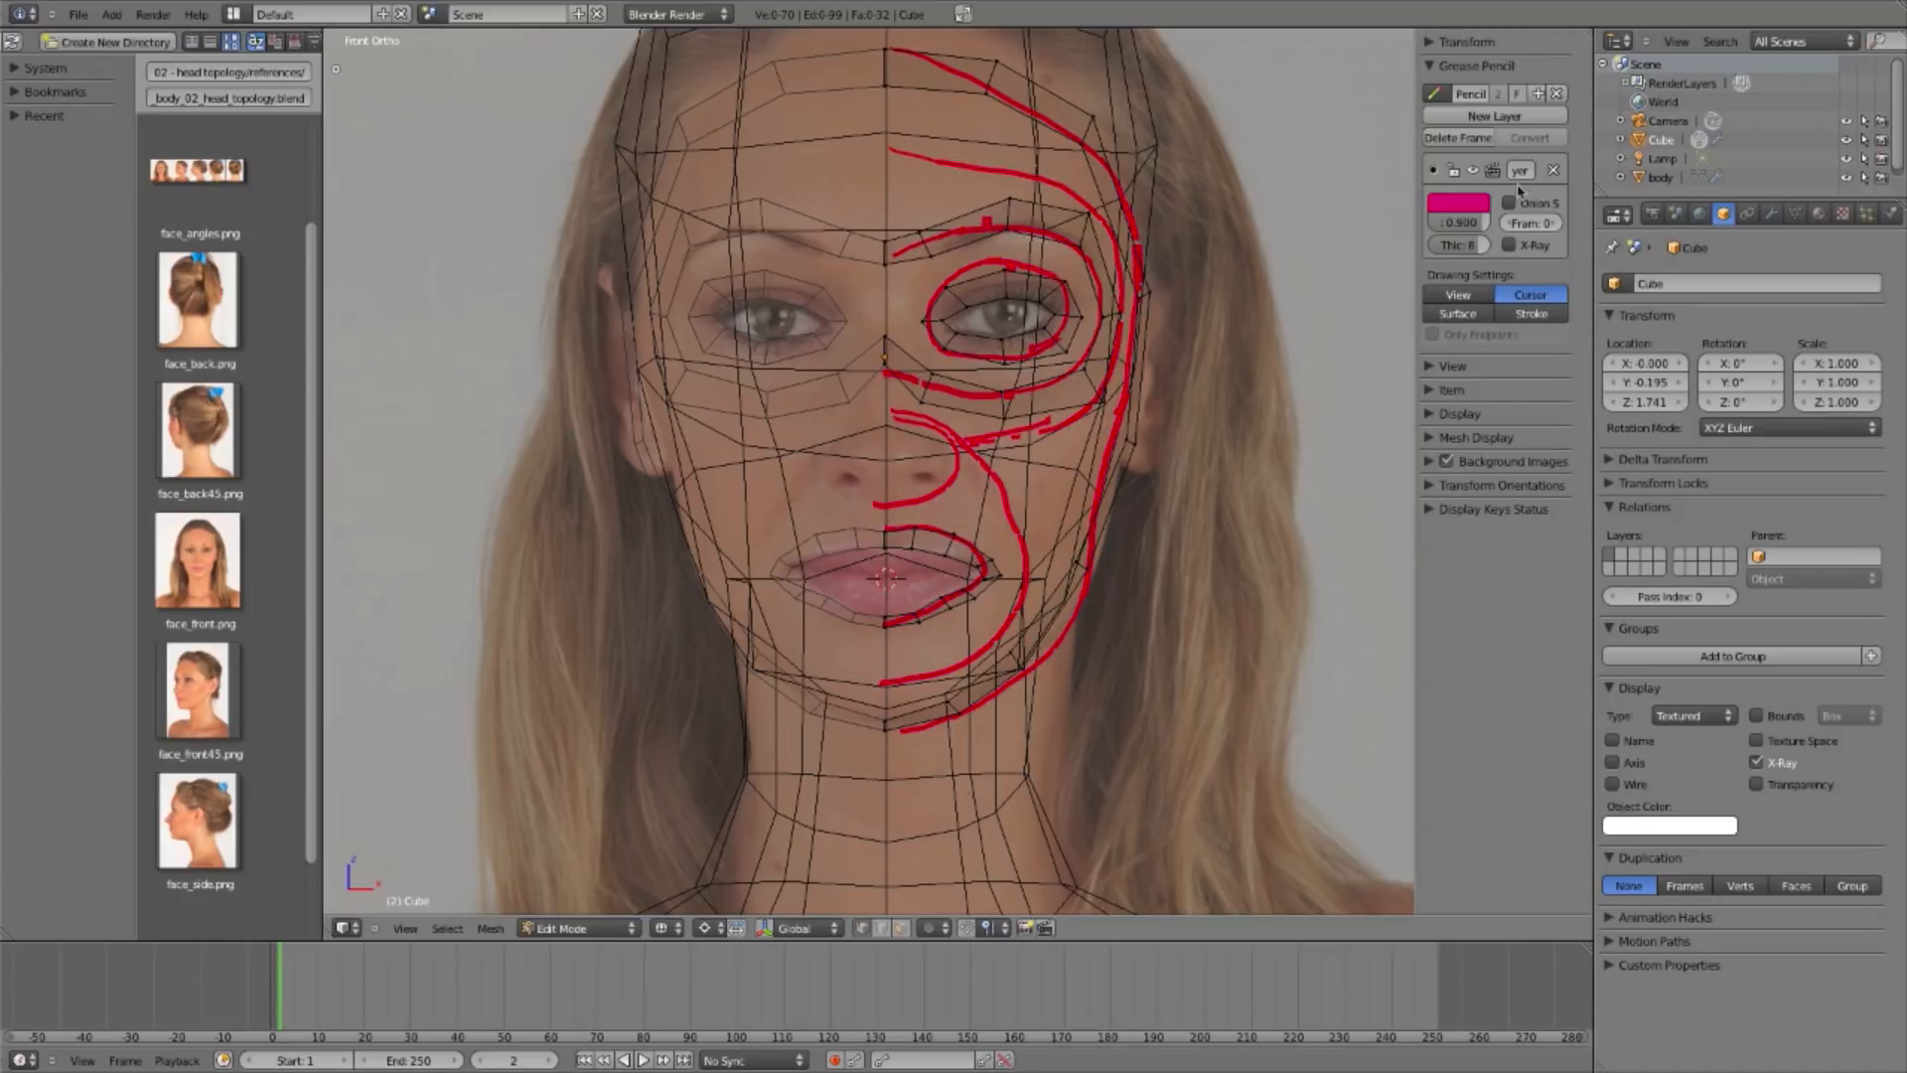
left_click(1477, 171)
Step: Duplicate the mouth ring's top face beside the centerline and place the copy on the bridge of the nose
middle_click_drag(1054, 558, 896, 383, "ctrl")
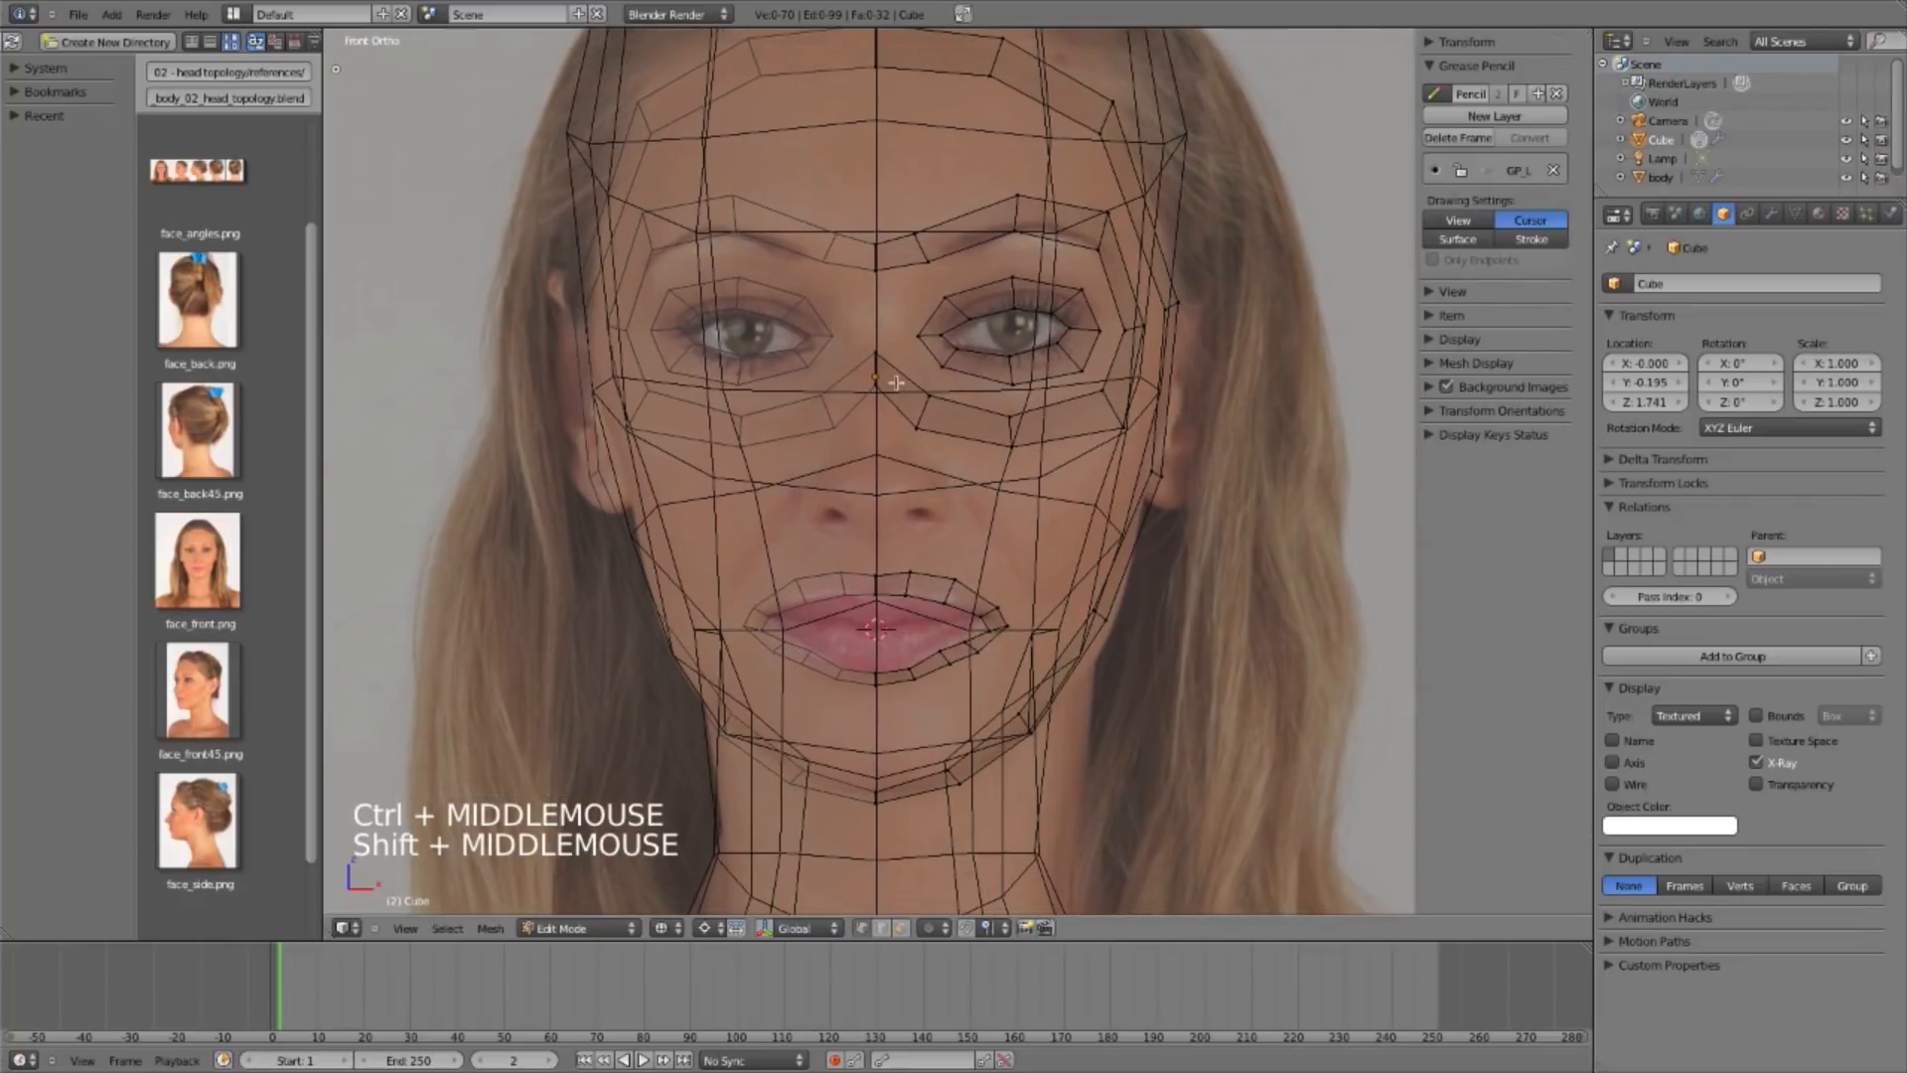
right_click(896, 589, "alt+shift")
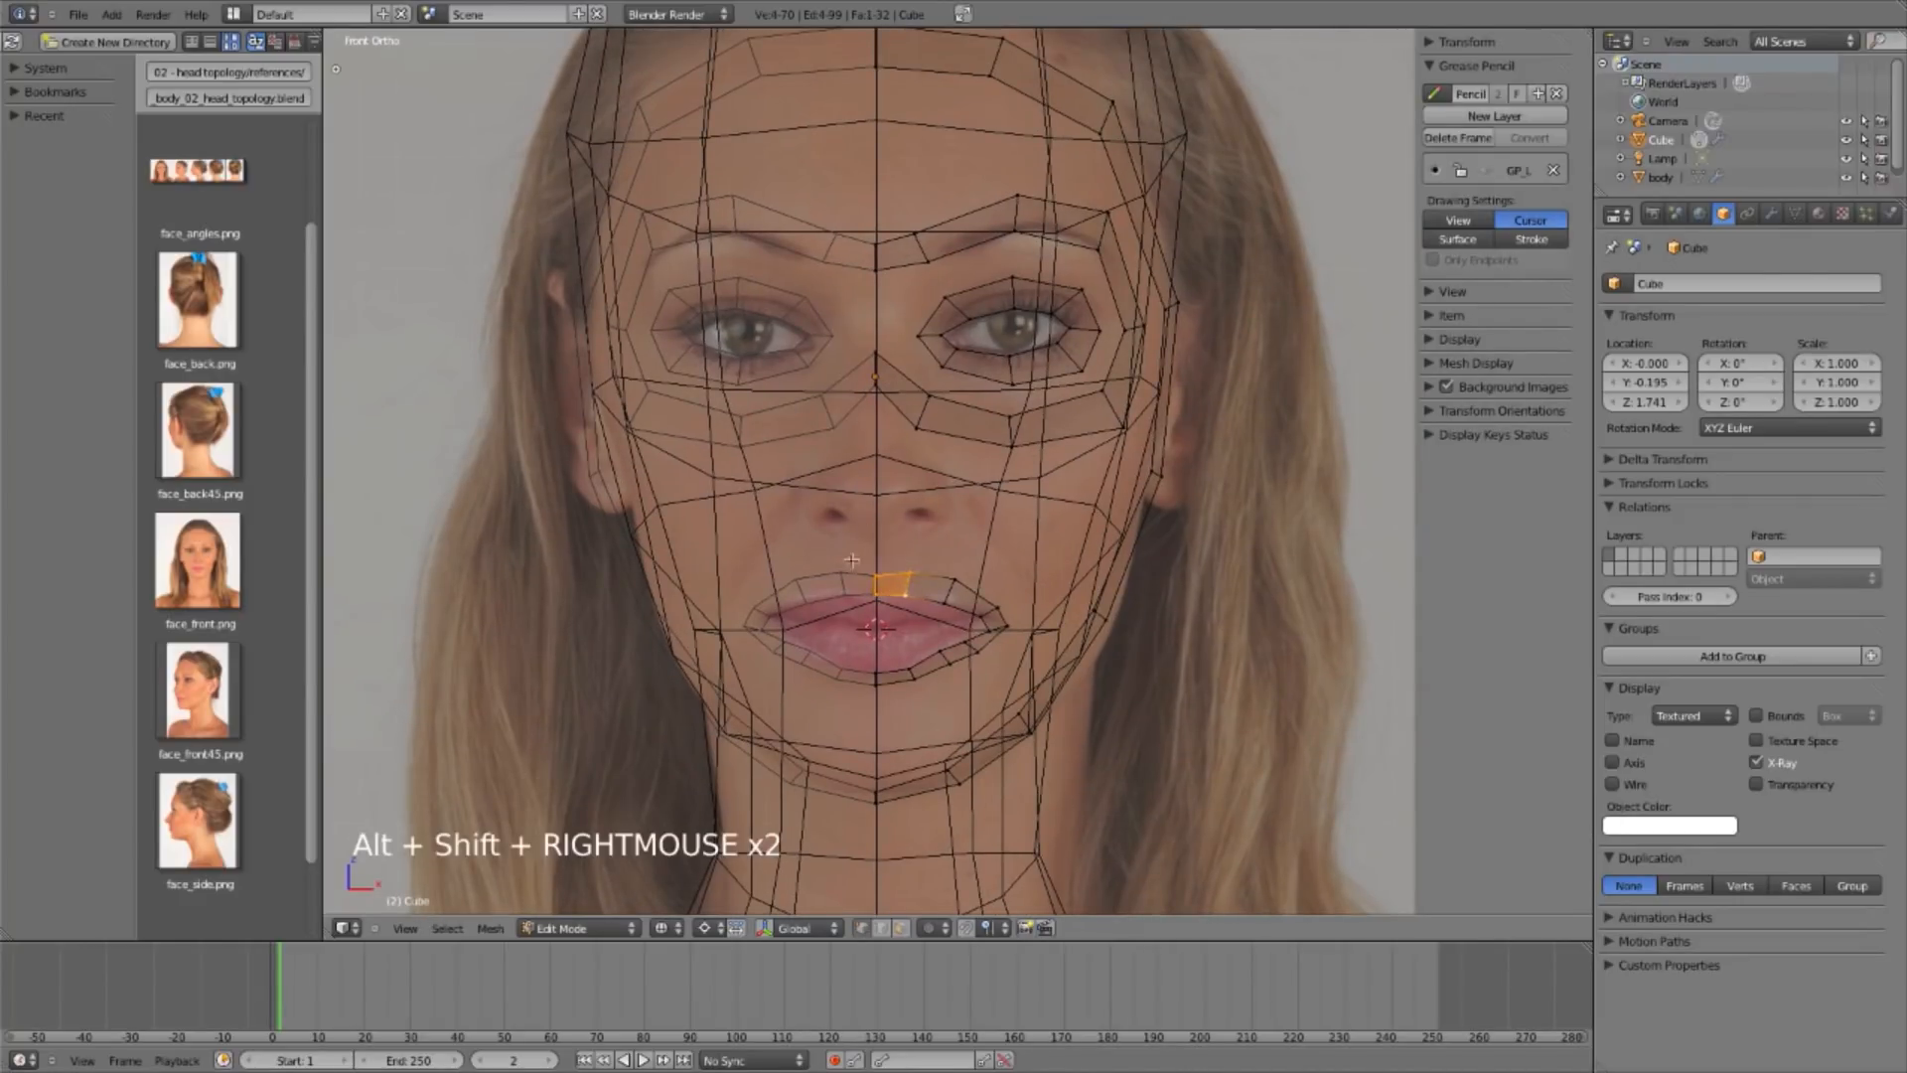
middle_click_drag(982, 662, 980, 737, "ctrl")
key("shift+d")
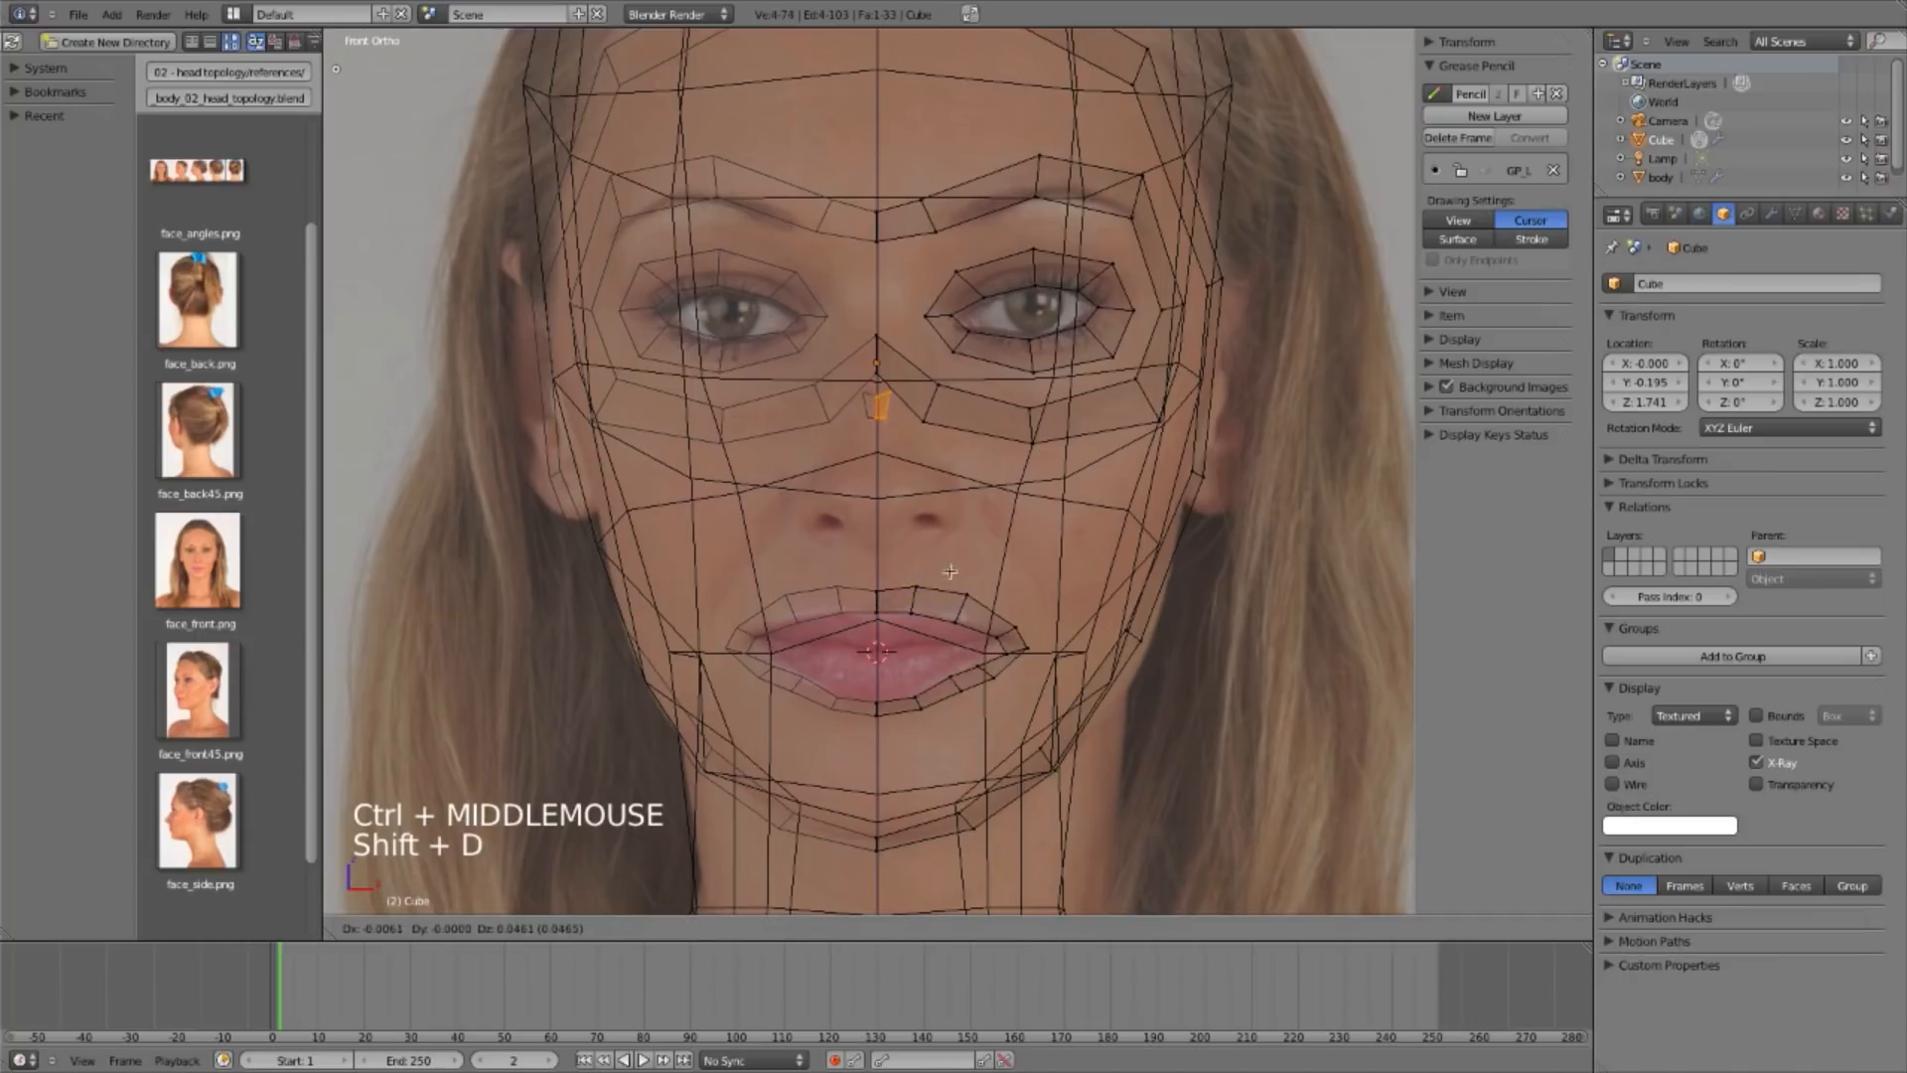
left_click(967, 587)
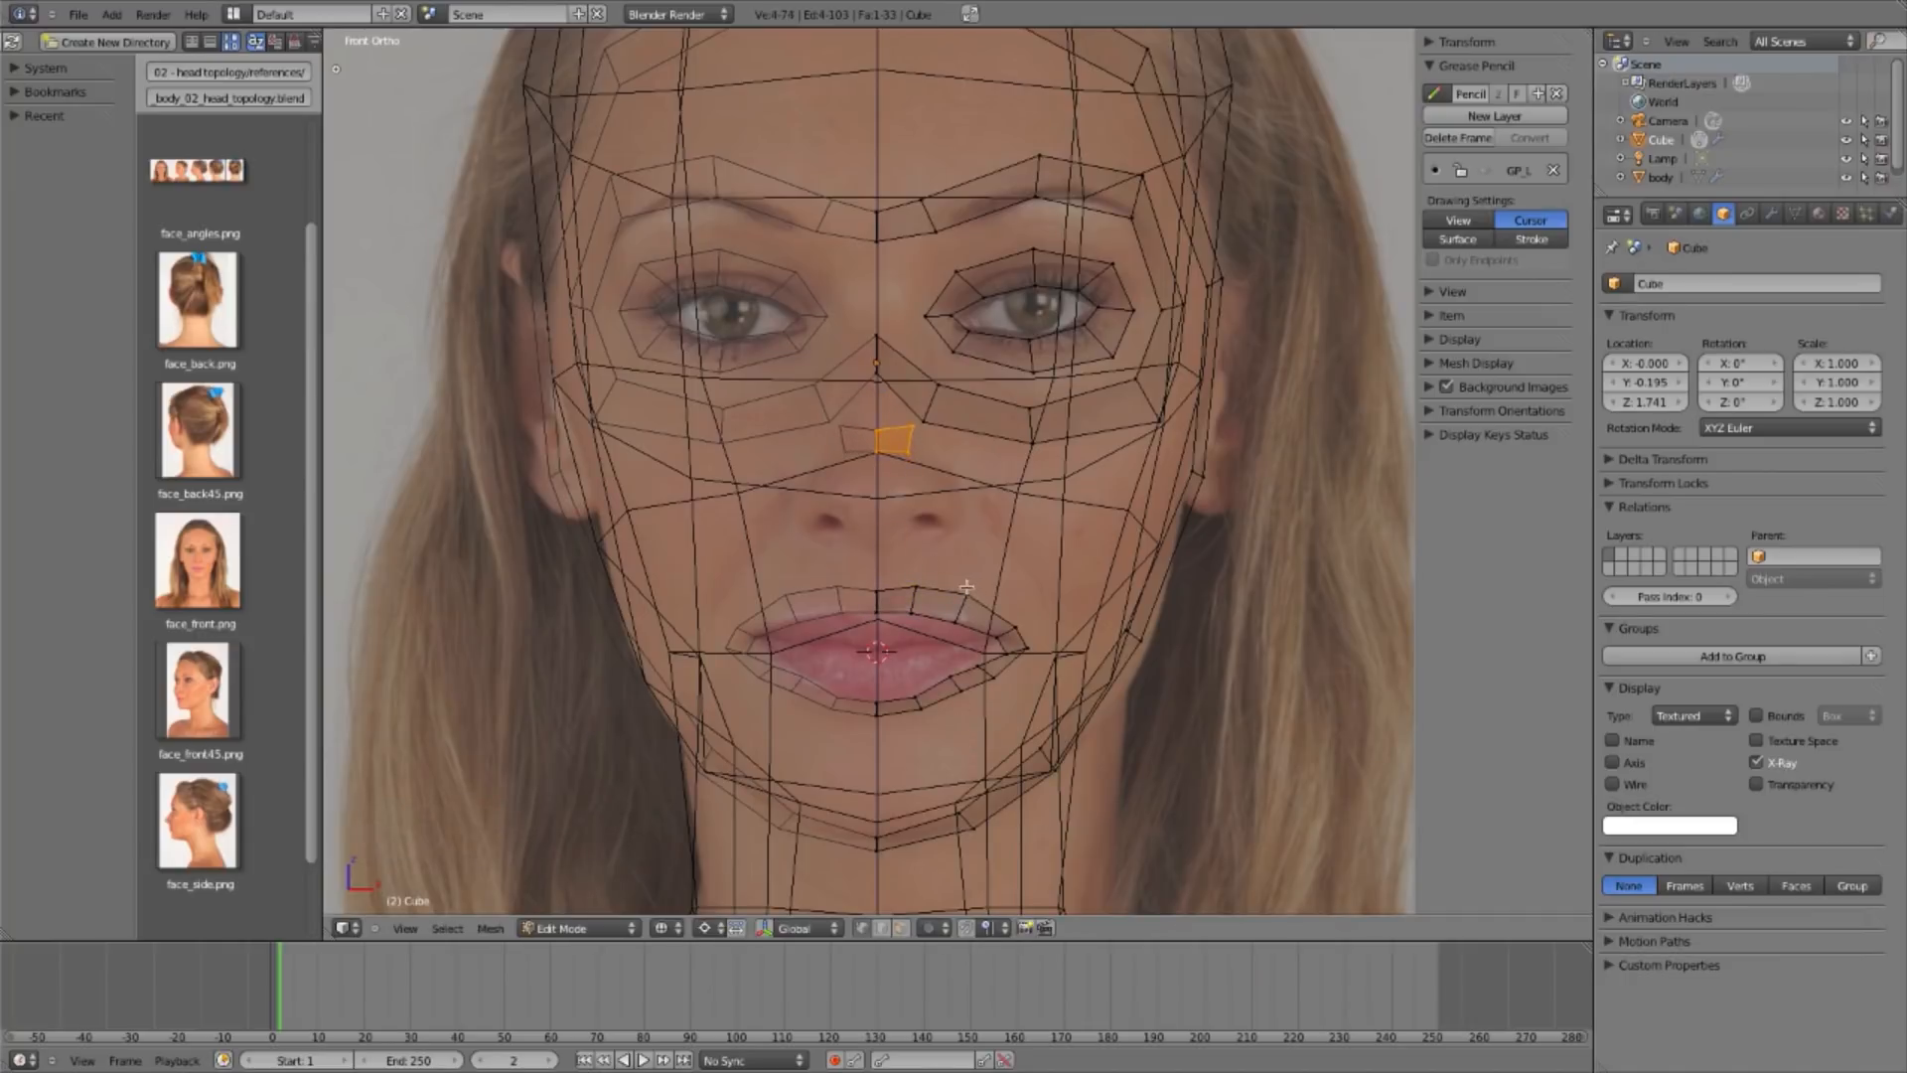
Step: Position the duplicated nose face's outer edge and scale it with the pivot set to bounding box center
right_click(916, 434)
right_click(914, 459, "shift")
key("g")
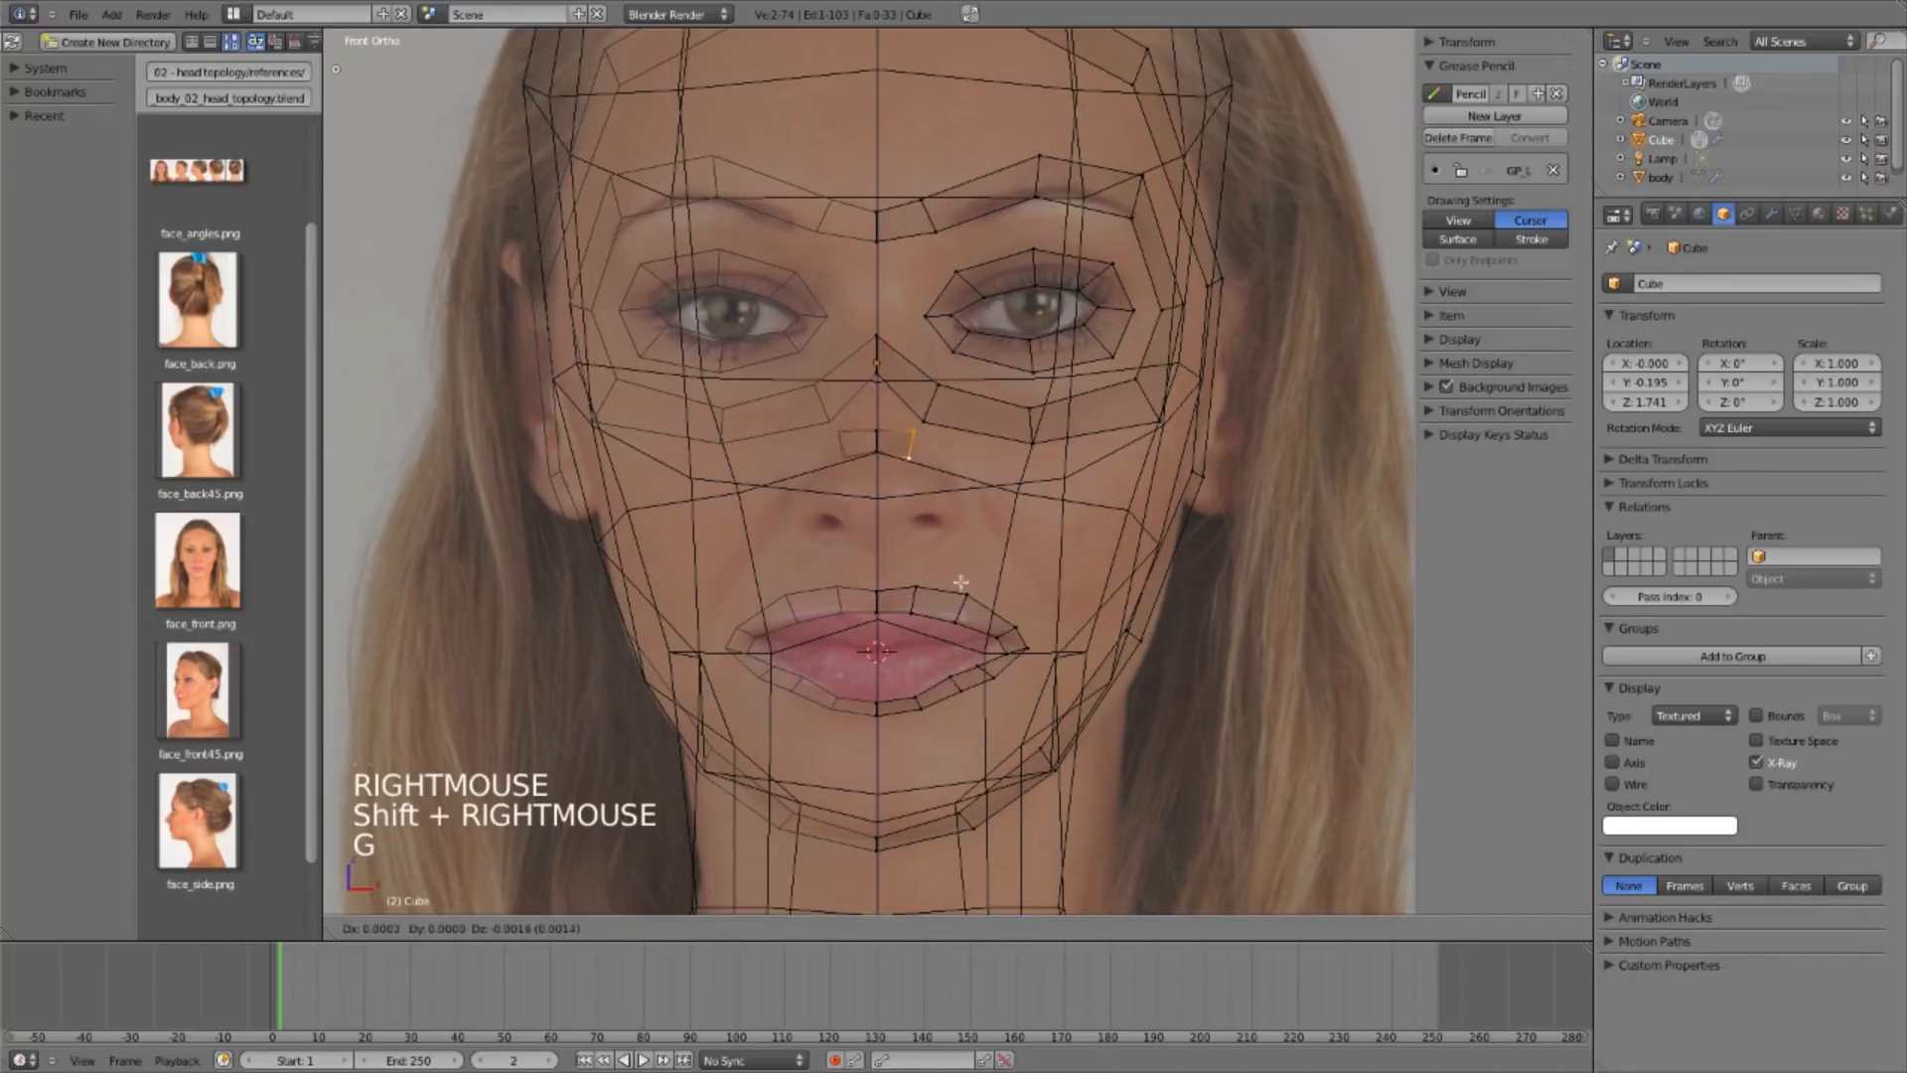
left_click(961, 587)
key("s")
key("comma")
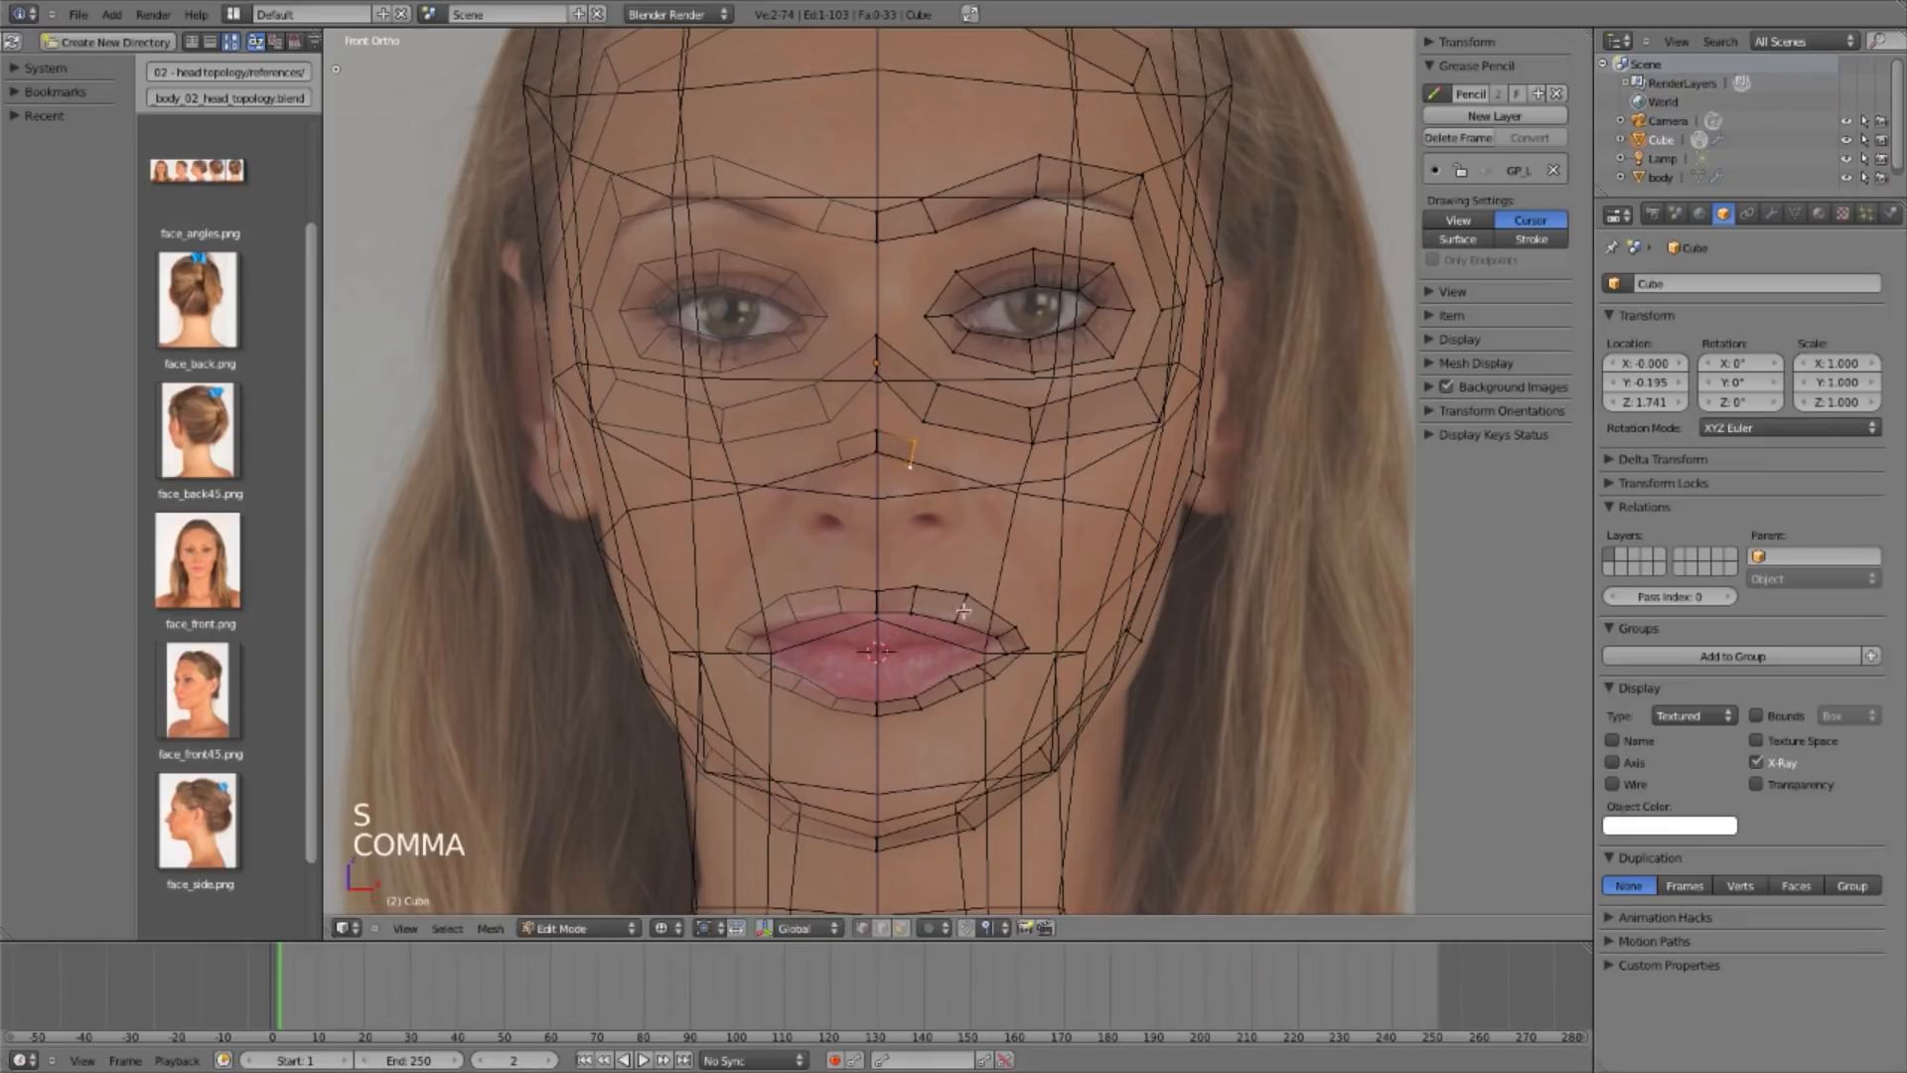
key("s")
left_click(938, 558)
key("g")
left_click(939, 556)
Step: In the side view, move the duplicated face onto the nose and bring its centerline edge forward to the bridge profile
key("KP_3")
key("b")
key("g")
key("a")
right_click(758, 447)
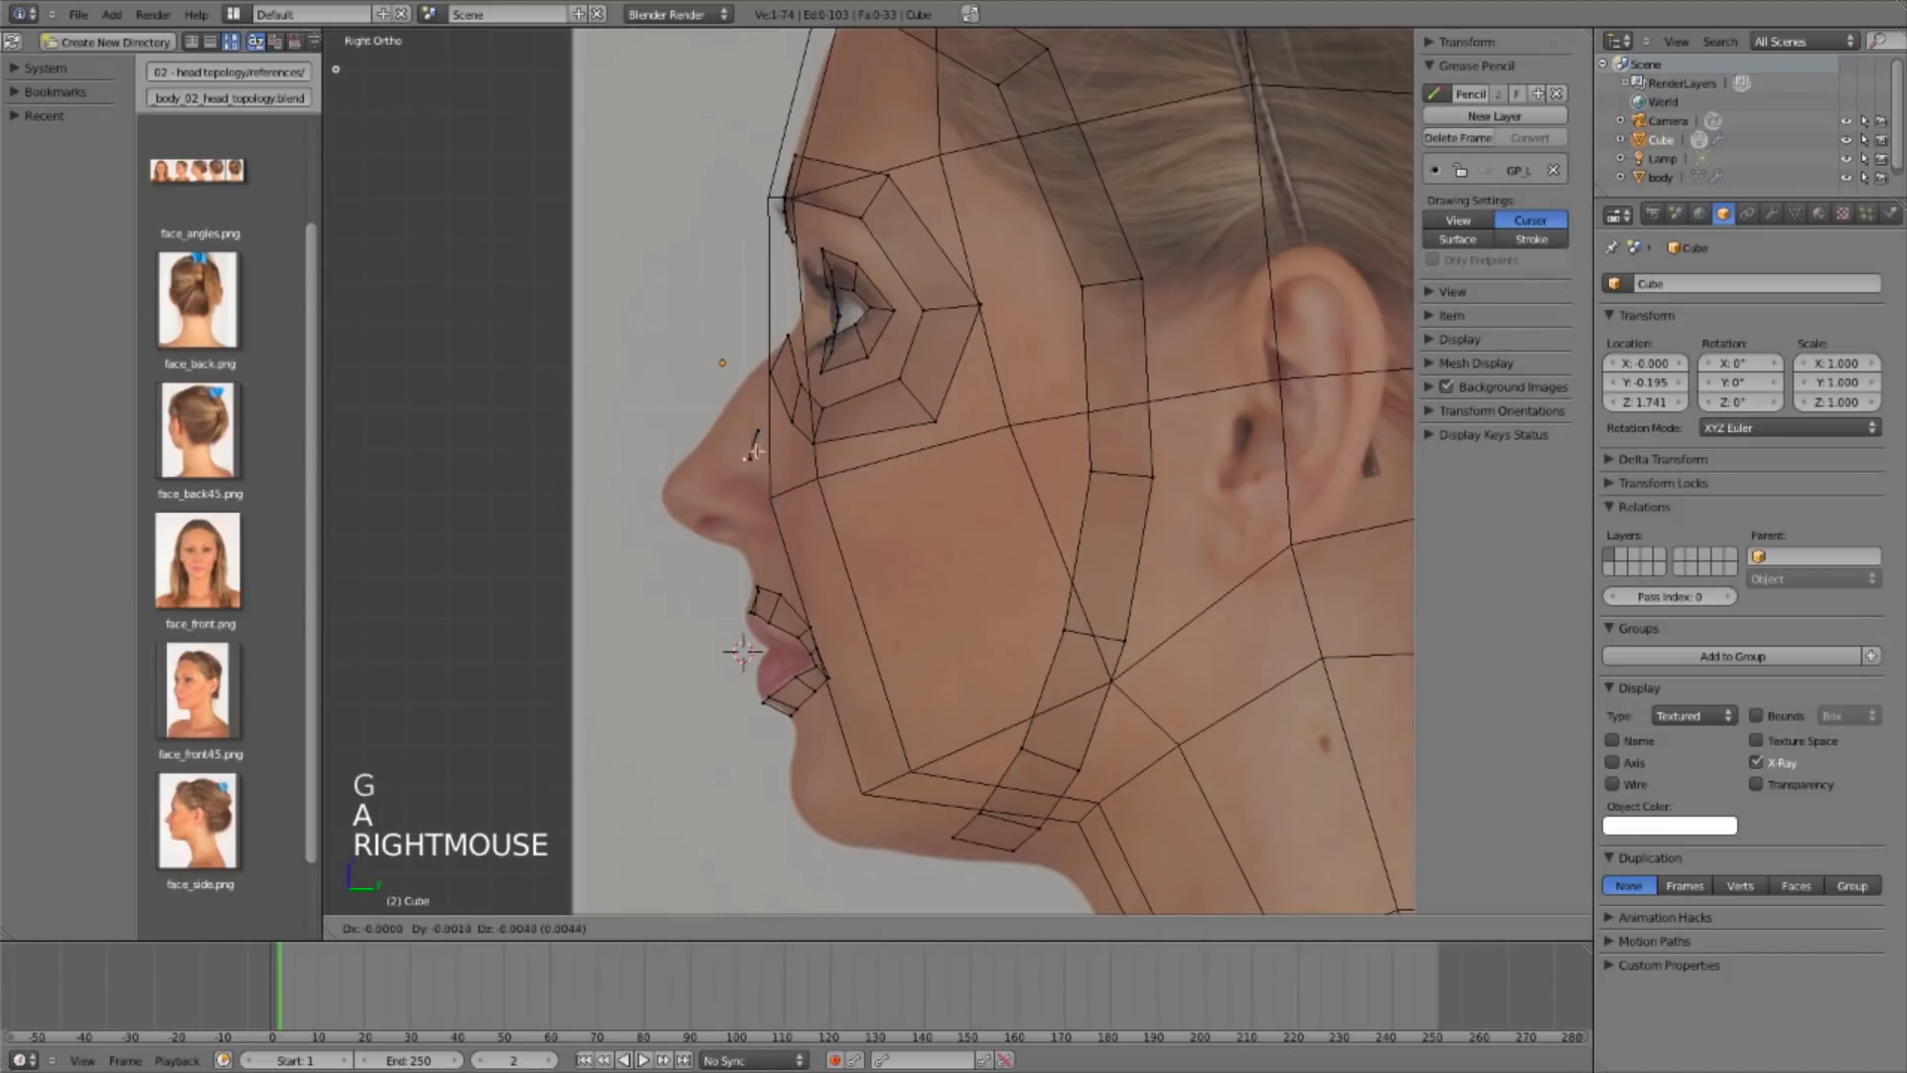
right_click(758, 433, "shift")
key("g")
Step: Maximize the 3D view, and rotate and move the nose face's centerline edge to follow the bridge profile
middle_click_drag(864, 596, 867, 636, "ctrl")
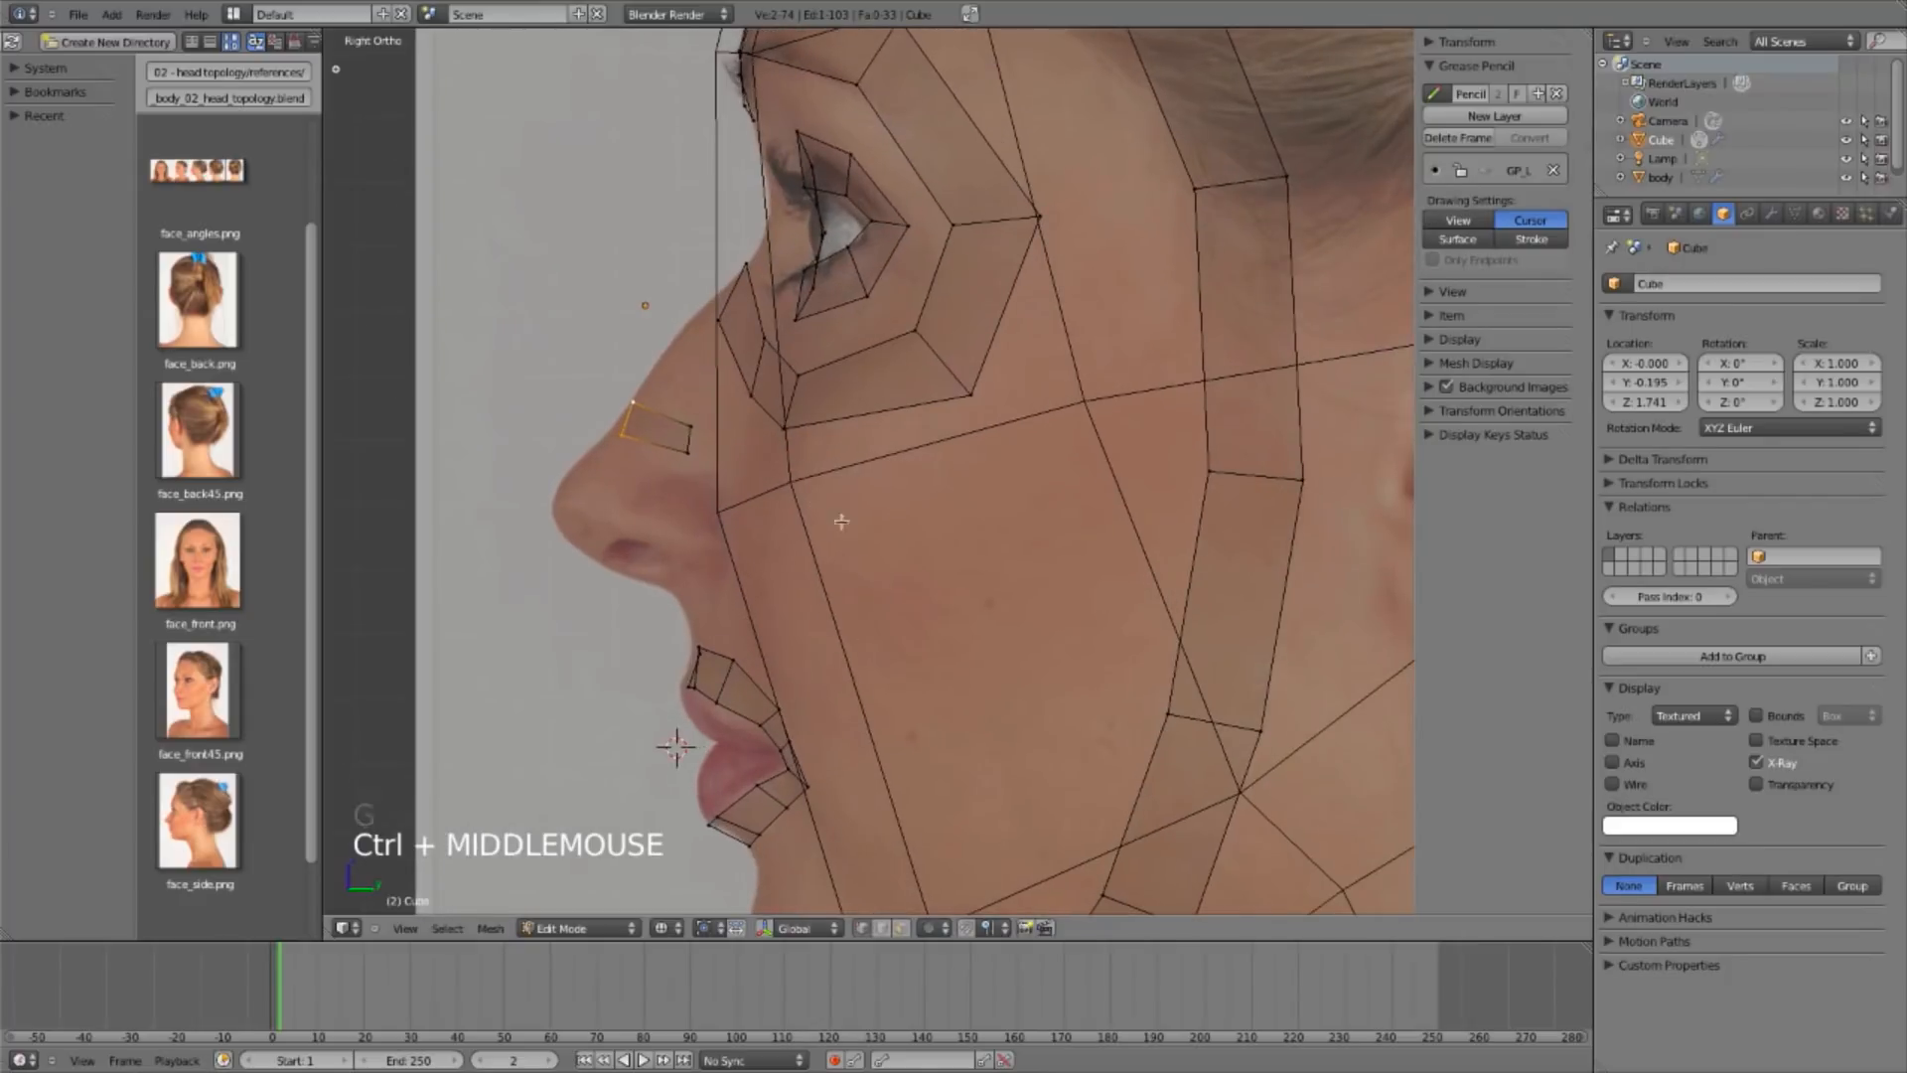
key("shift+space")
middle_click_drag(920, 570, 905, 548, "ctrl")
middle_click_drag(905, 548, 834, 541, "shift")
key("r")
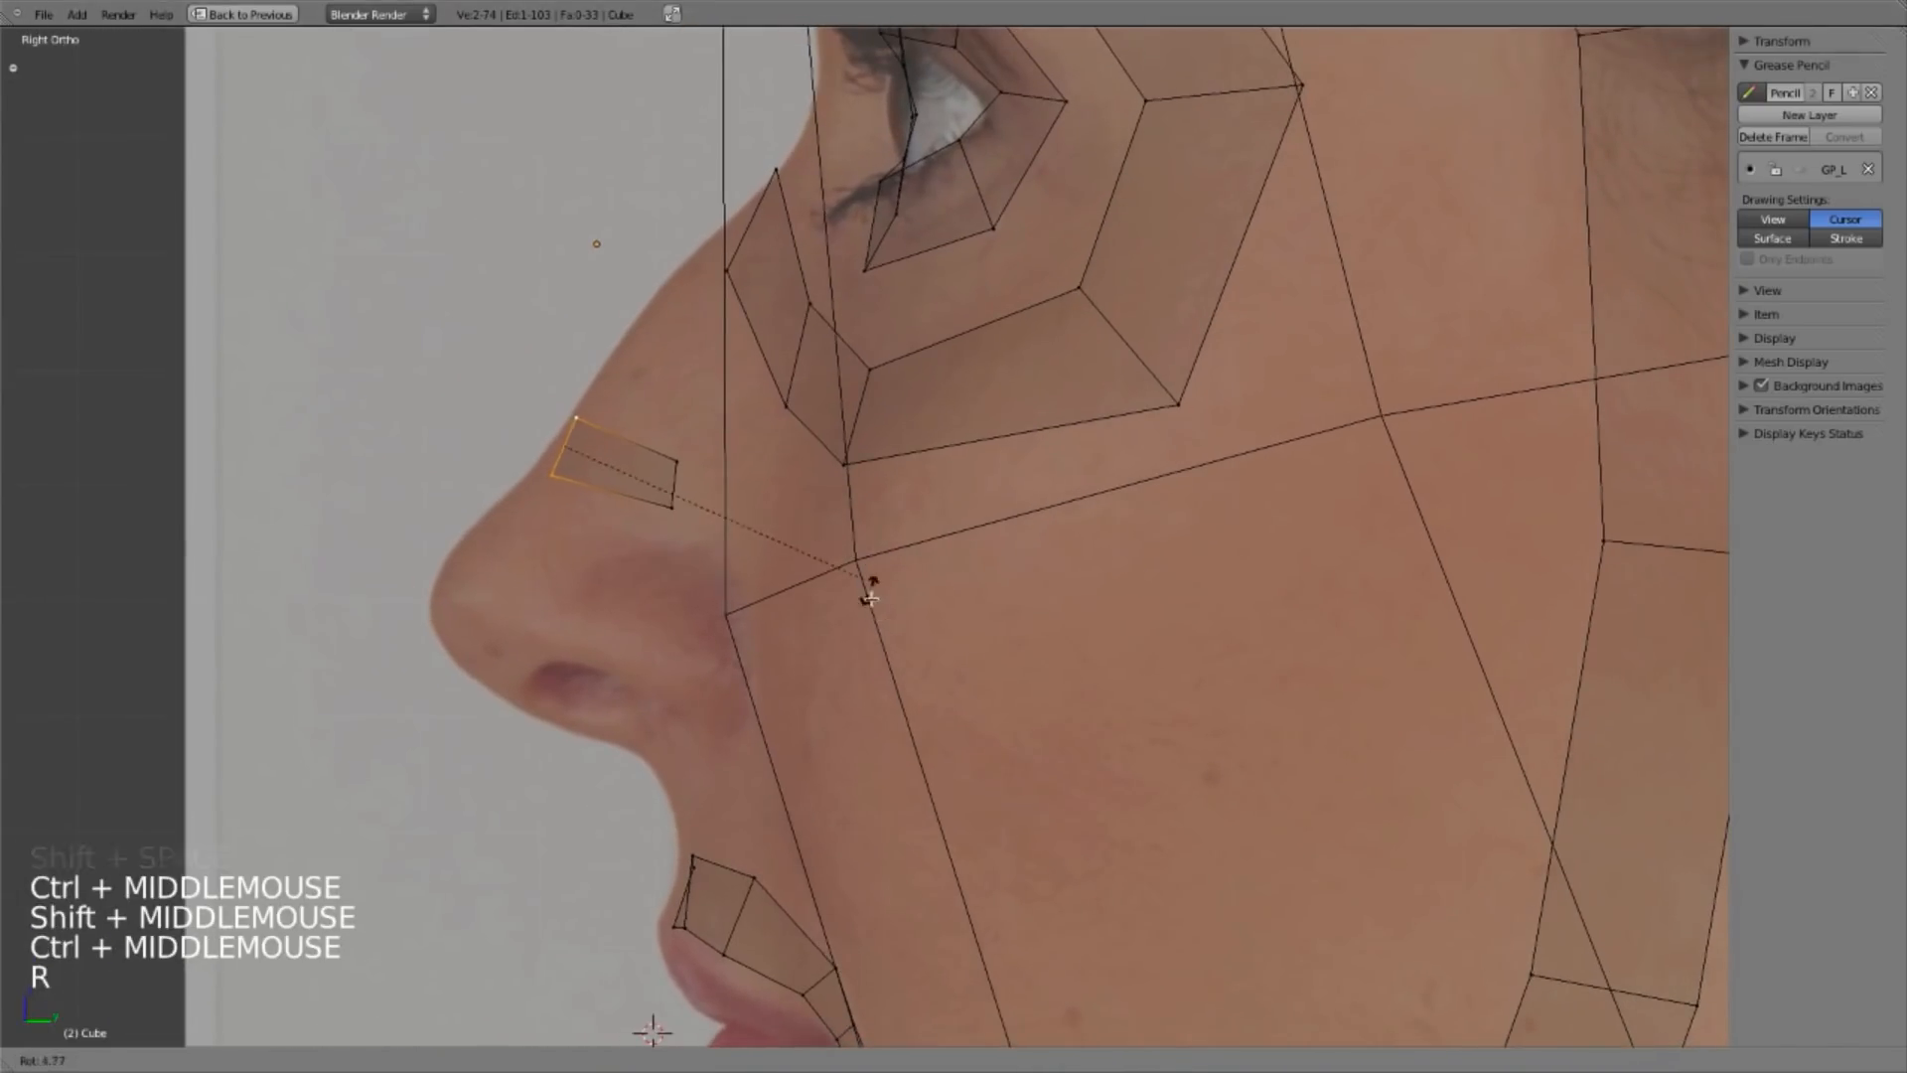
key("g")
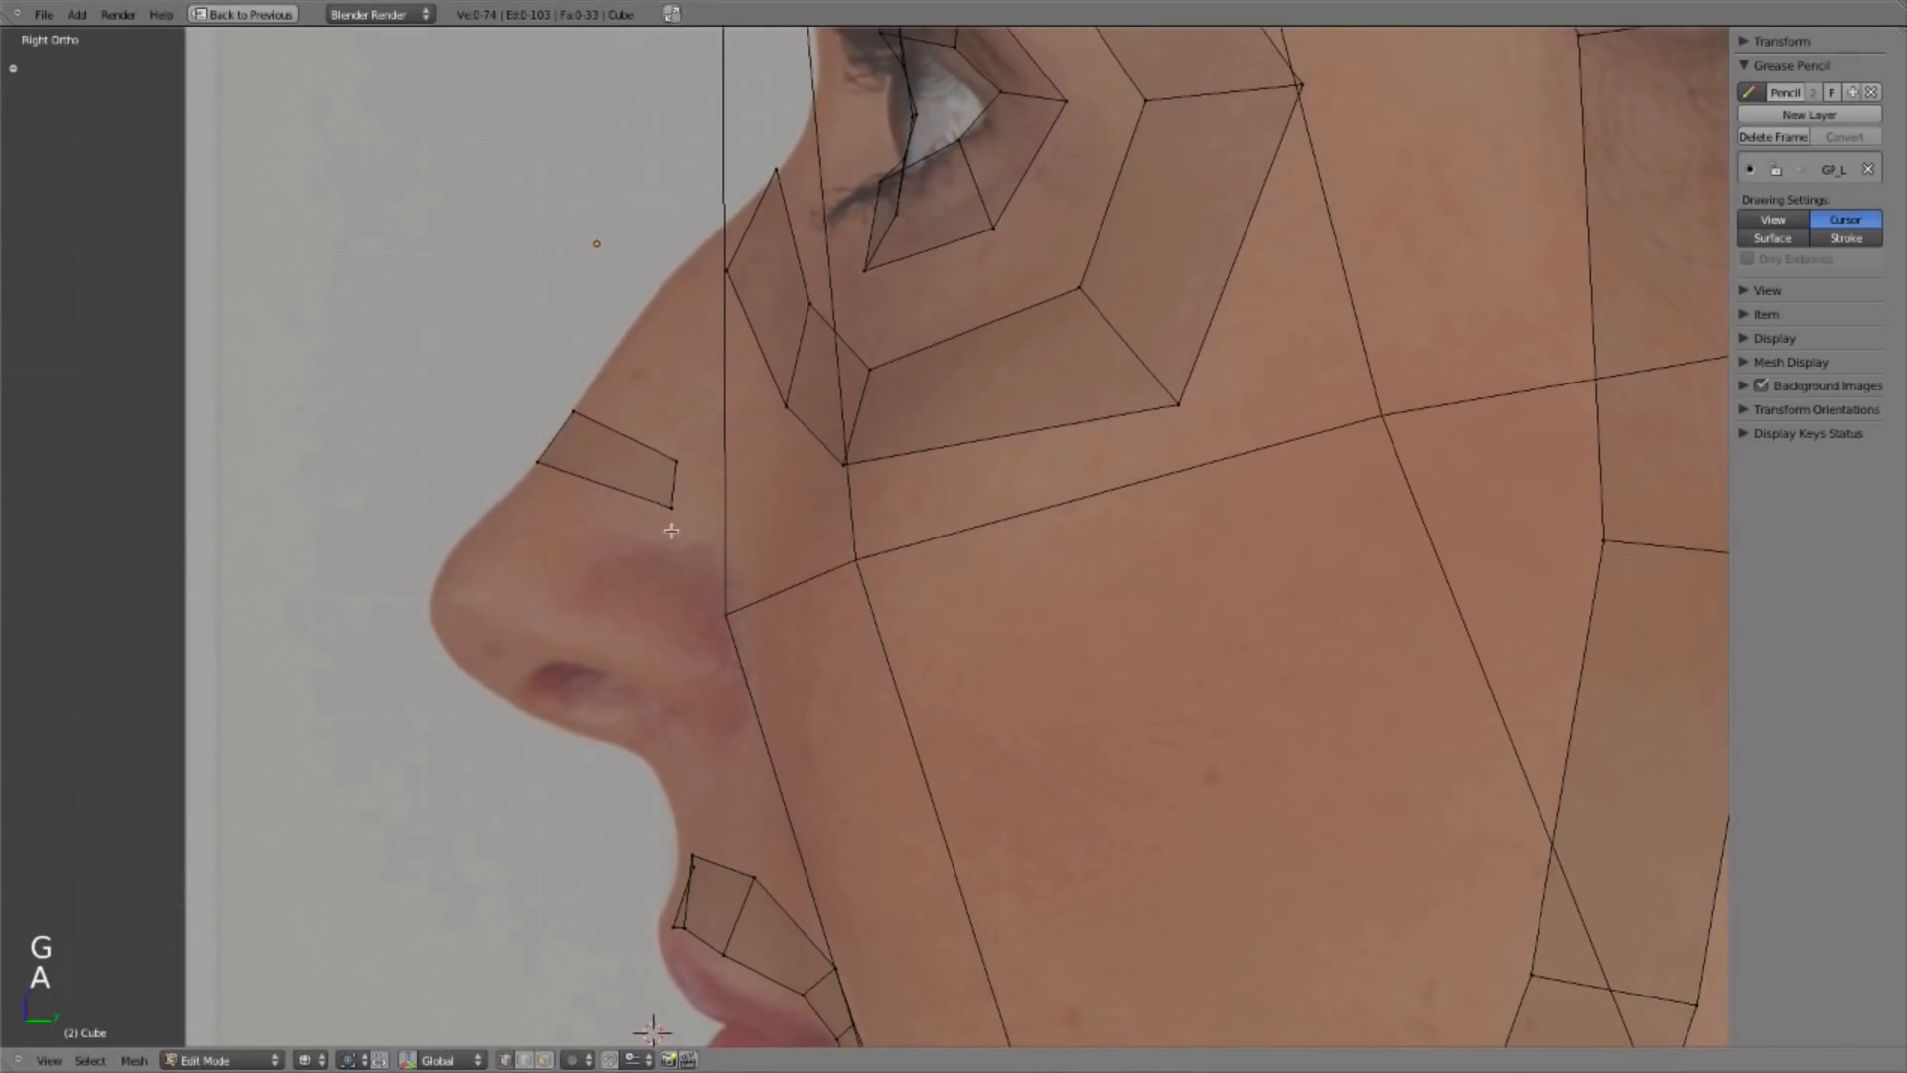
Step: Rotate the nose face's outer edge and move it down the side of the nose, comparing it with the front view
right_click(674, 506)
right_click(680, 463, "shift")
key("r")
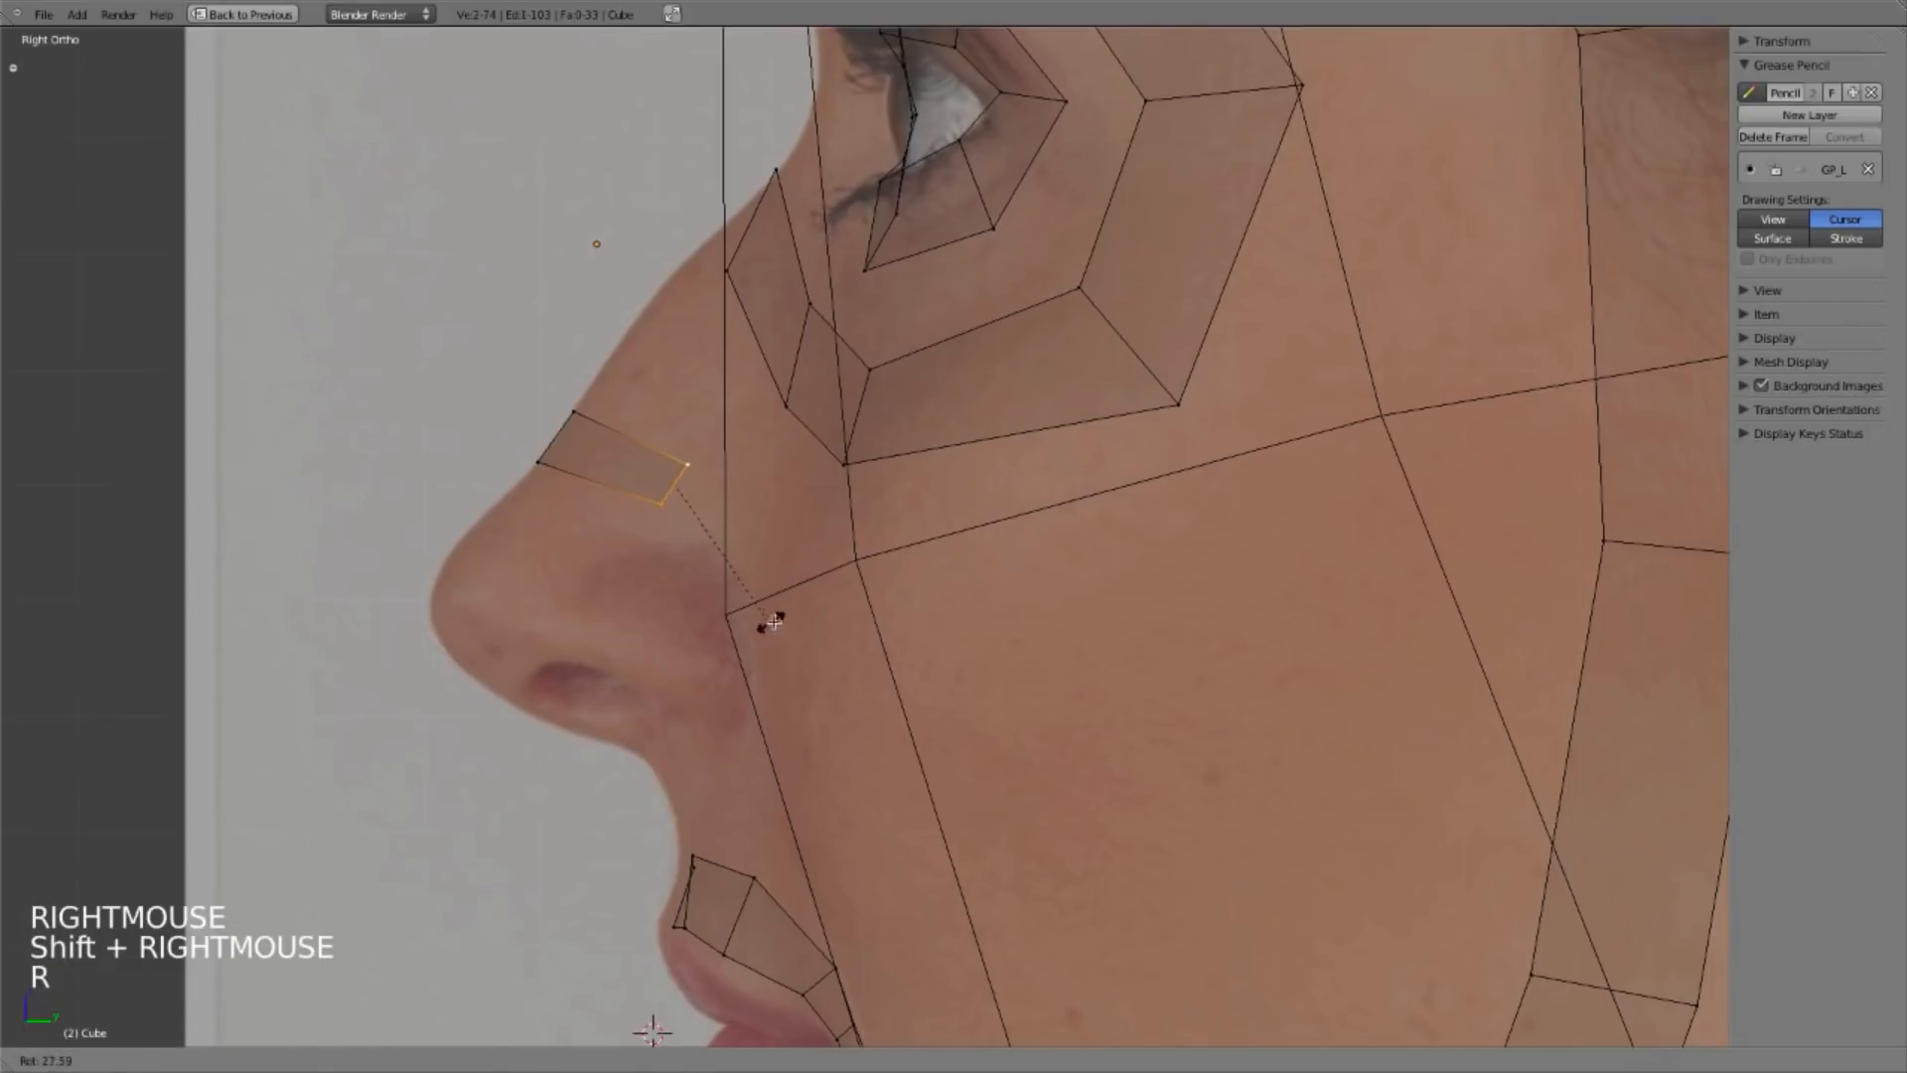
key("g")
left_click(830, 671)
key("KP_1")
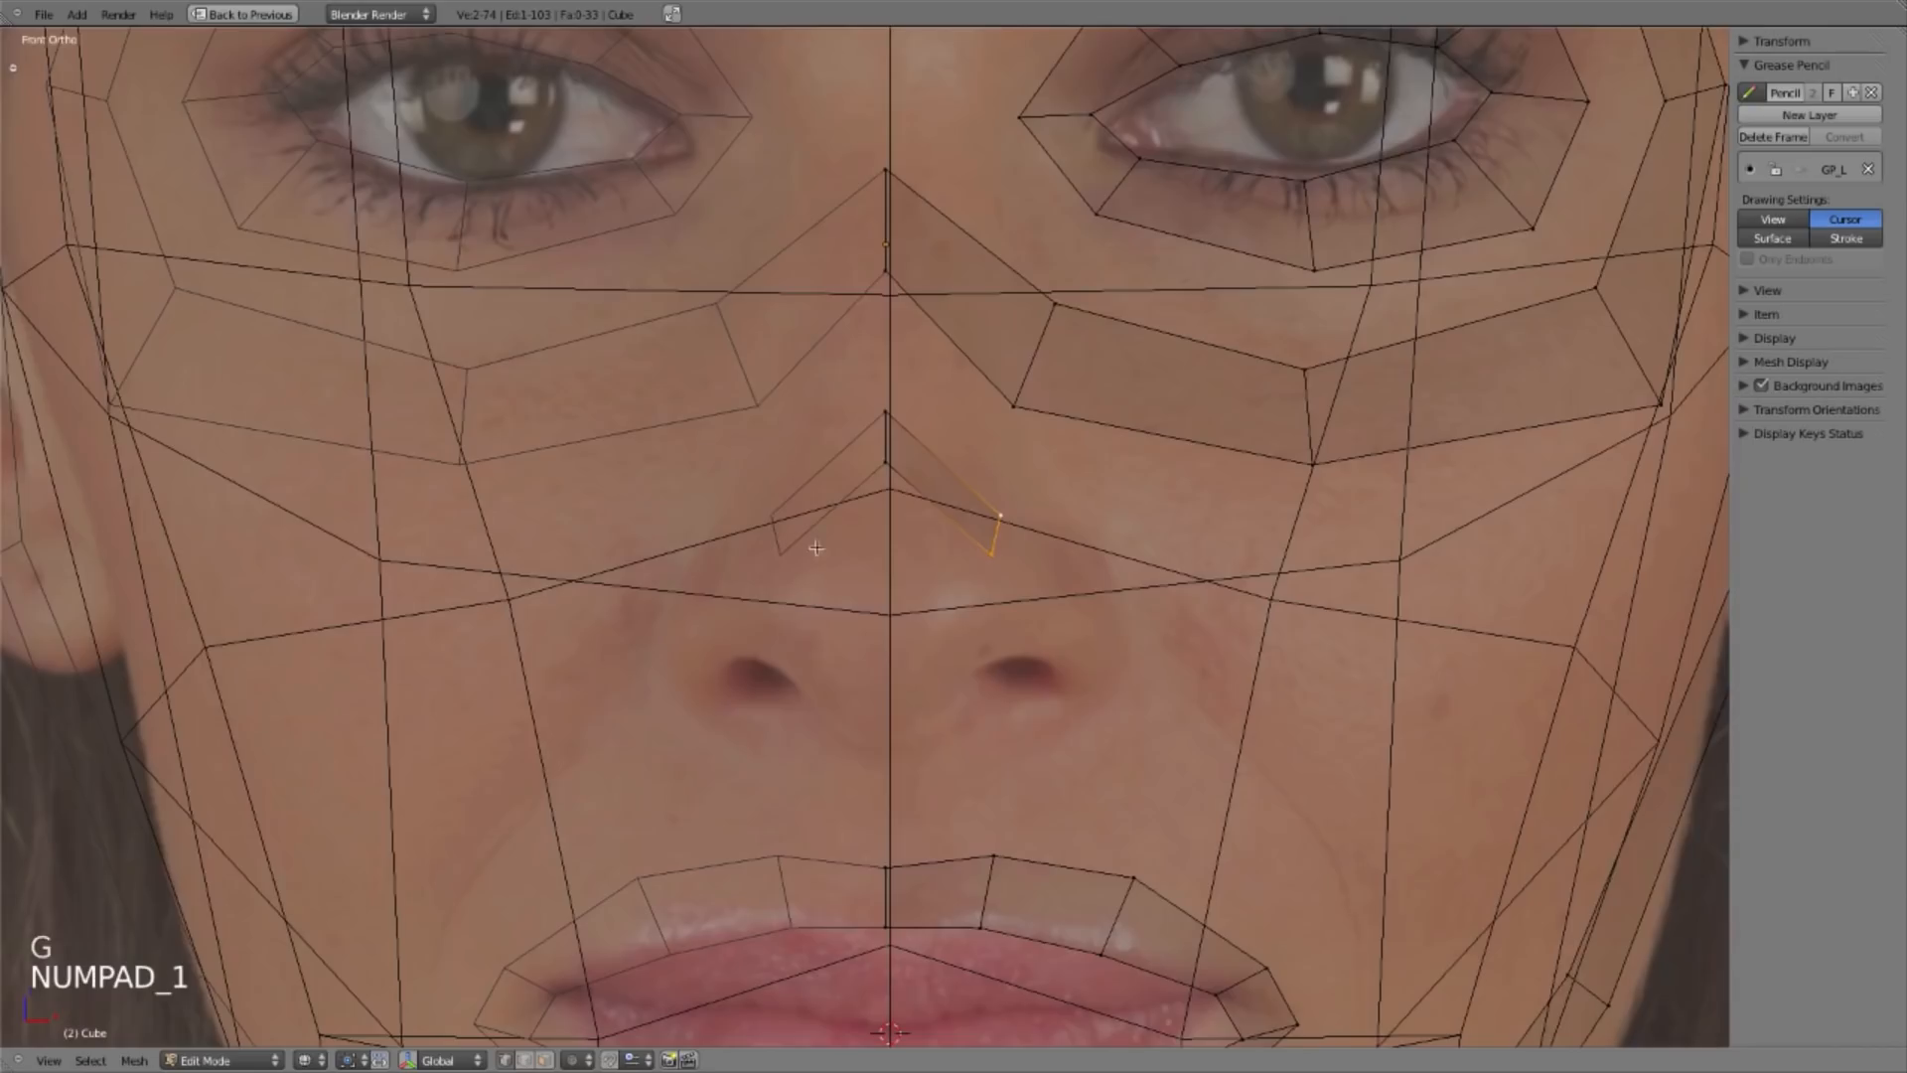
Step: Move the nose face's outer edge, extrude it down beside the nostril with a rotation, and match its depth to the side reference
key("g")
left_click(1100, 534)
middle_click_drag(1100, 534, 1041, 514, "ctrl")
key("e")
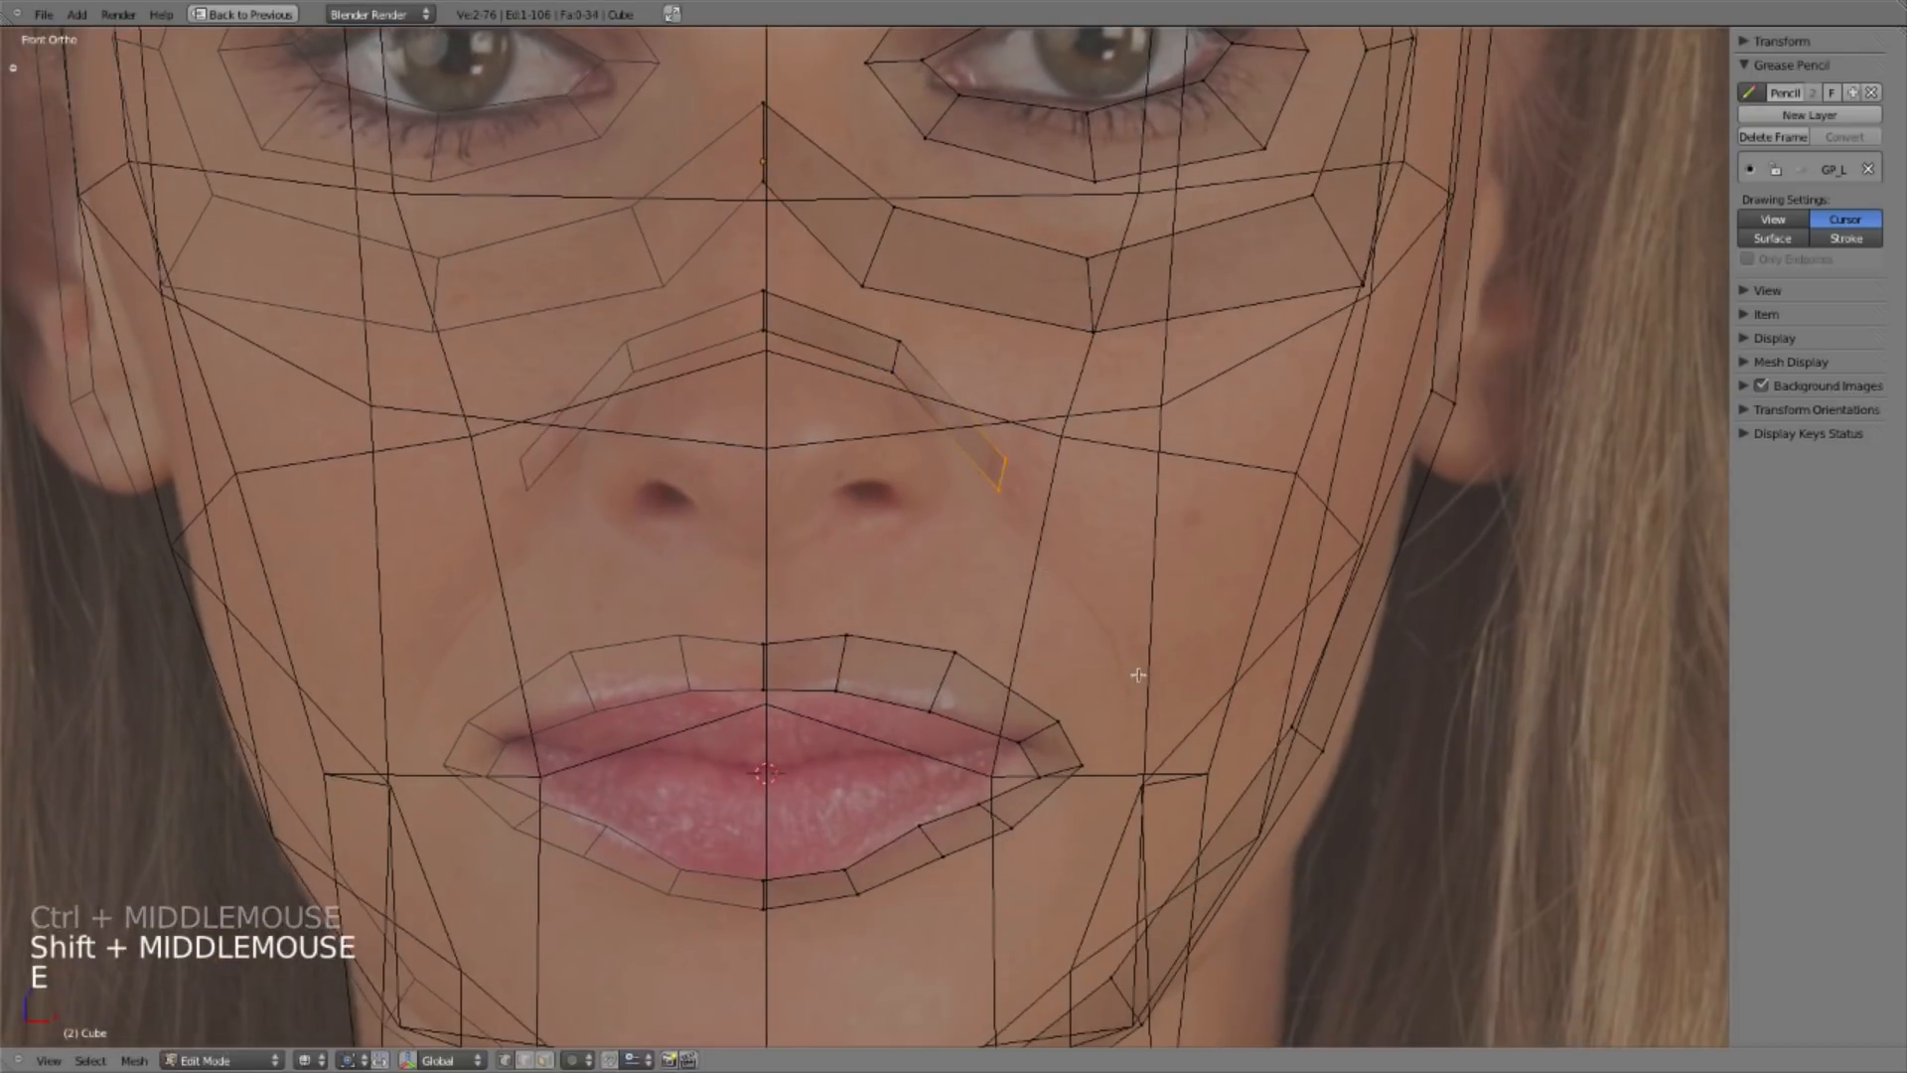
key("r")
left_click(977, 606)
key("g")
left_click(972, 610)
key("KP_3")
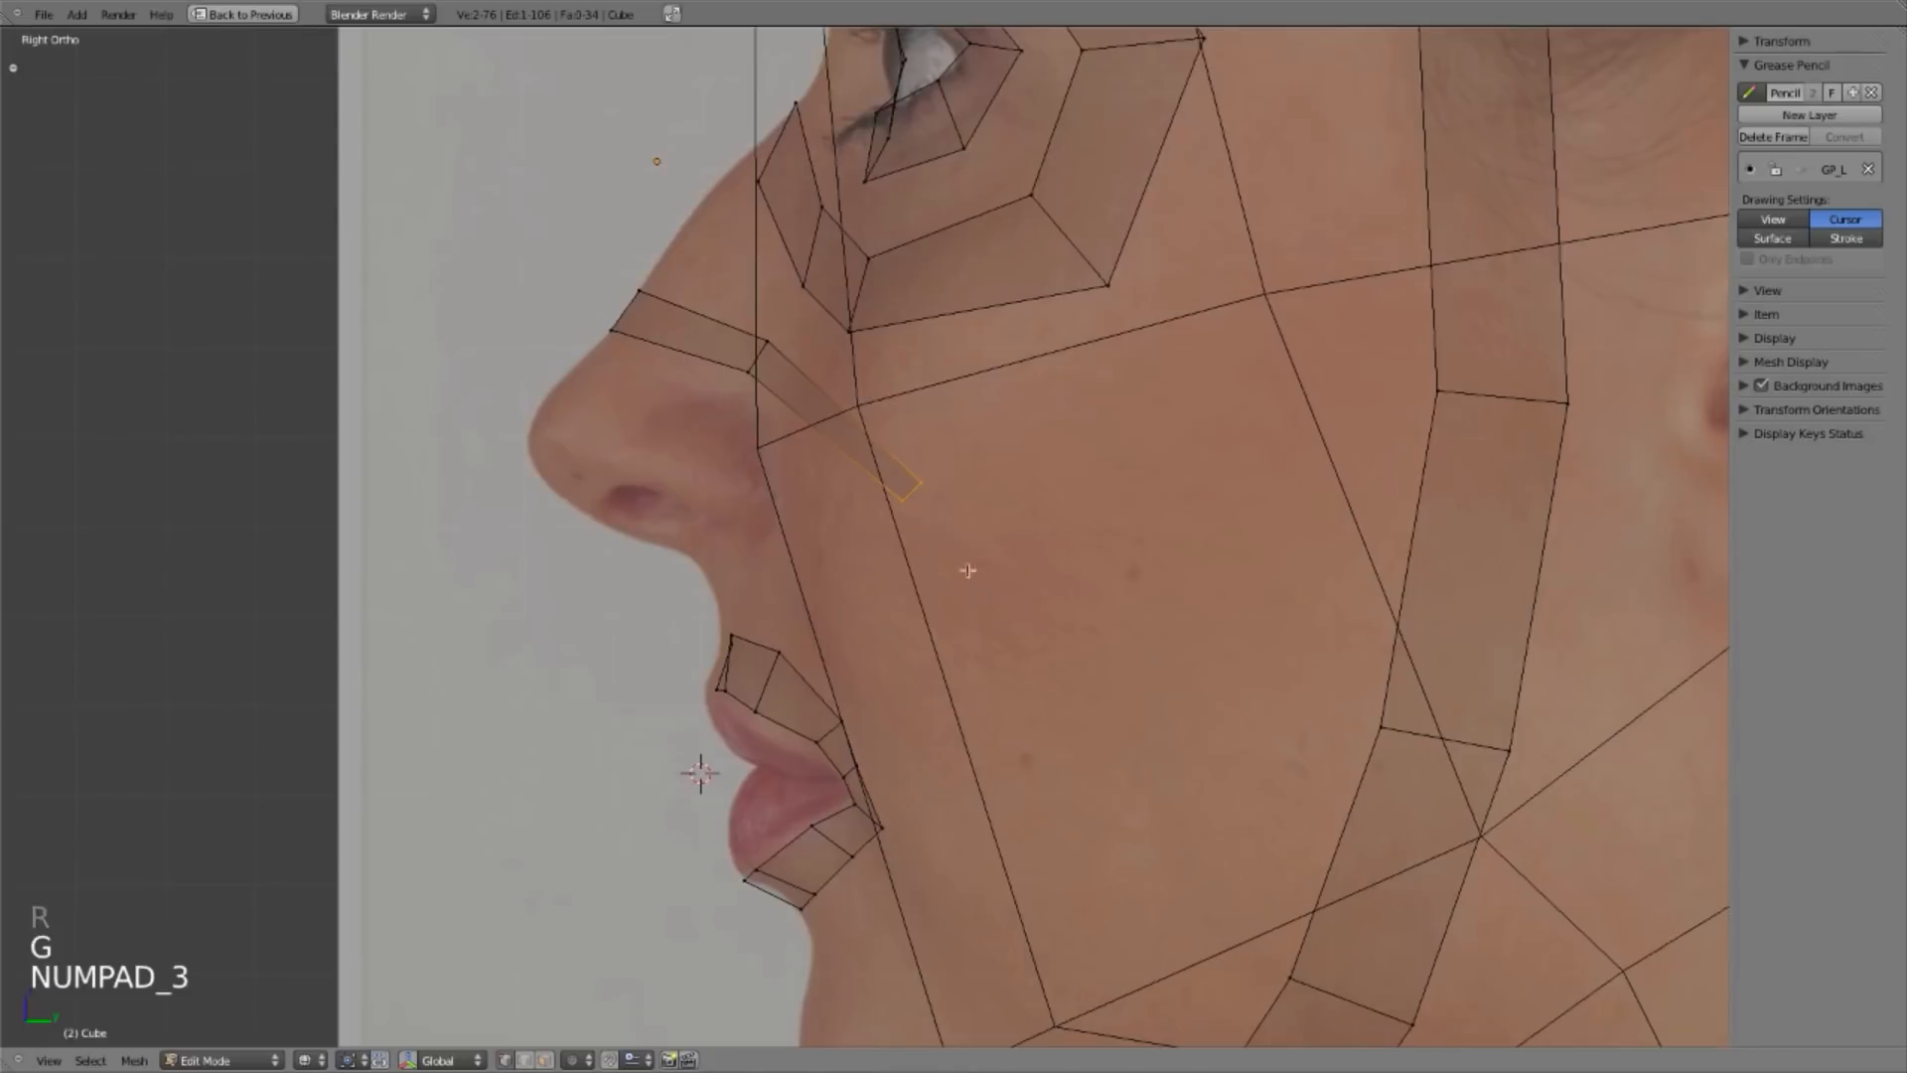
key("g")
left_click(759, 594)
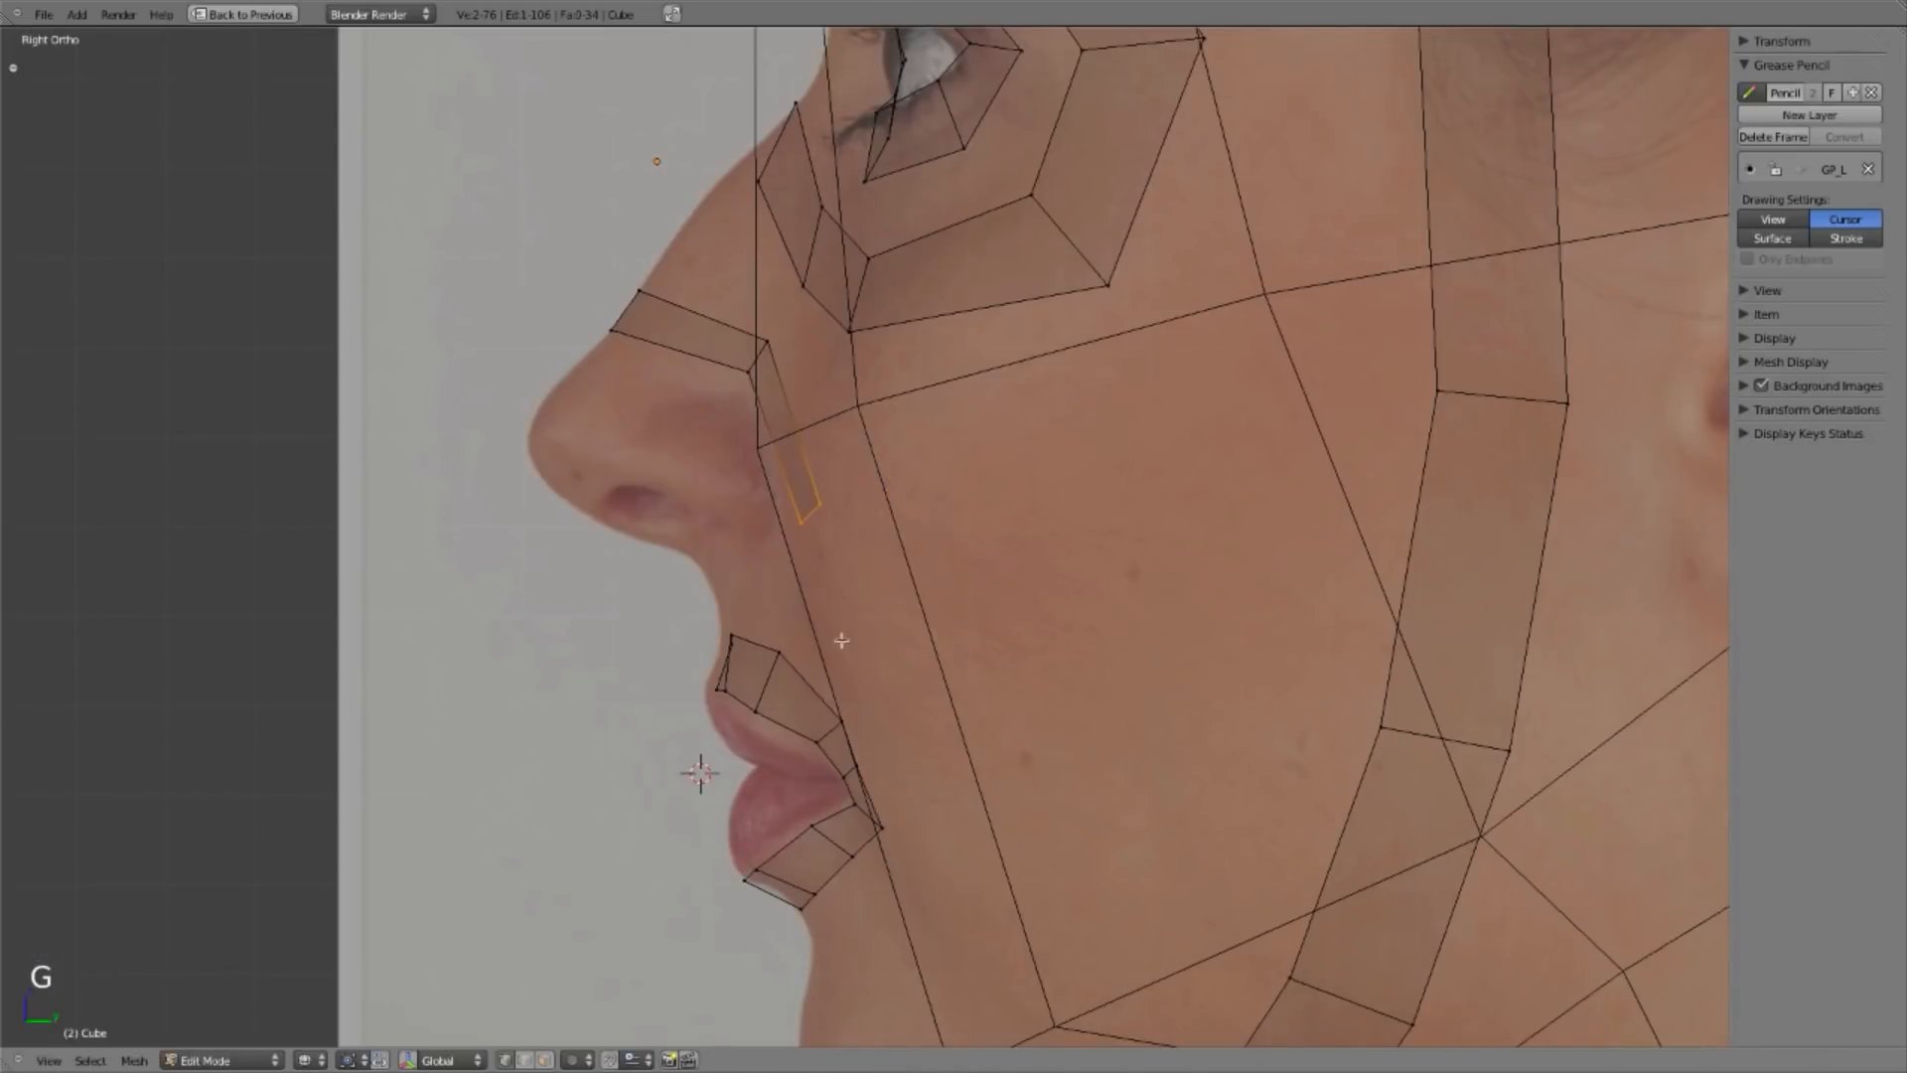
Step: Extrude the strip diagonally down the cheek to upper-lip height and shift its end edge in the side view
key("KP_1")
key("e")
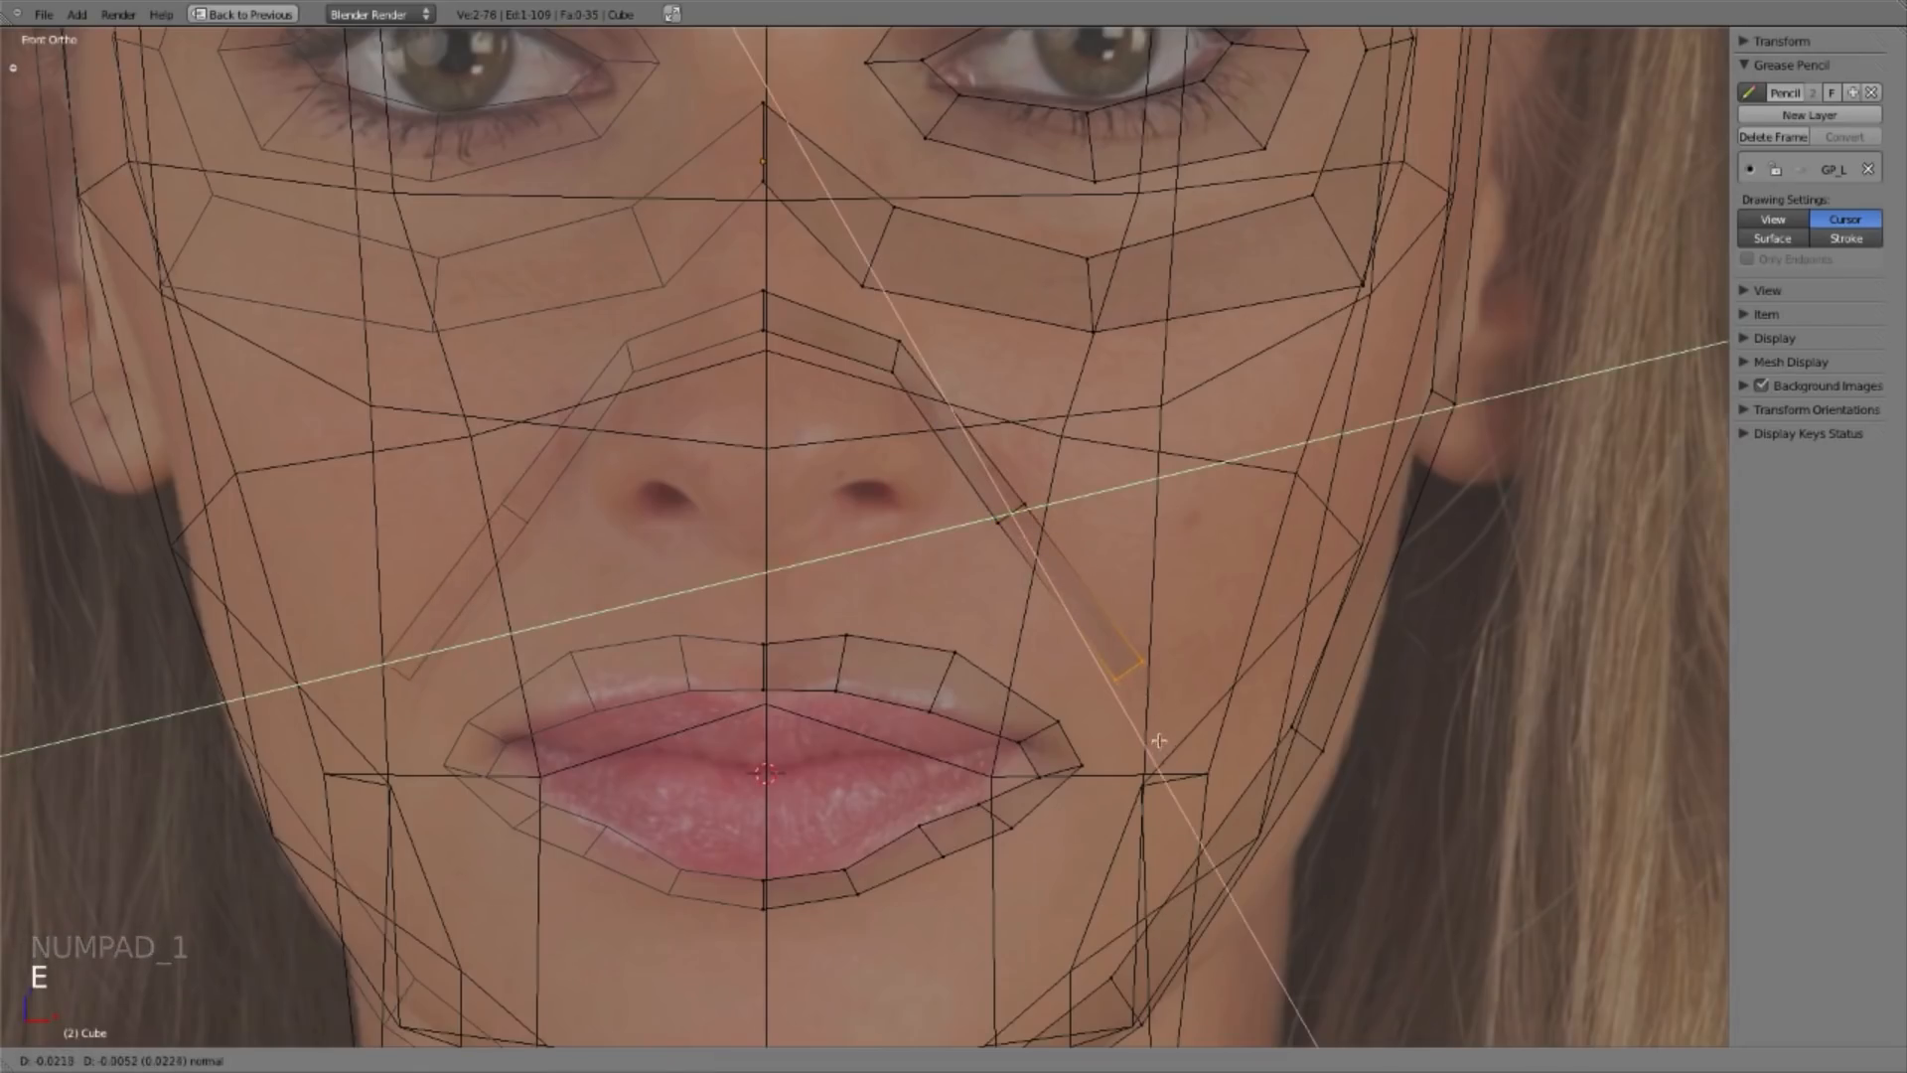
left_click(1161, 746)
key("KP_3")
key("g")
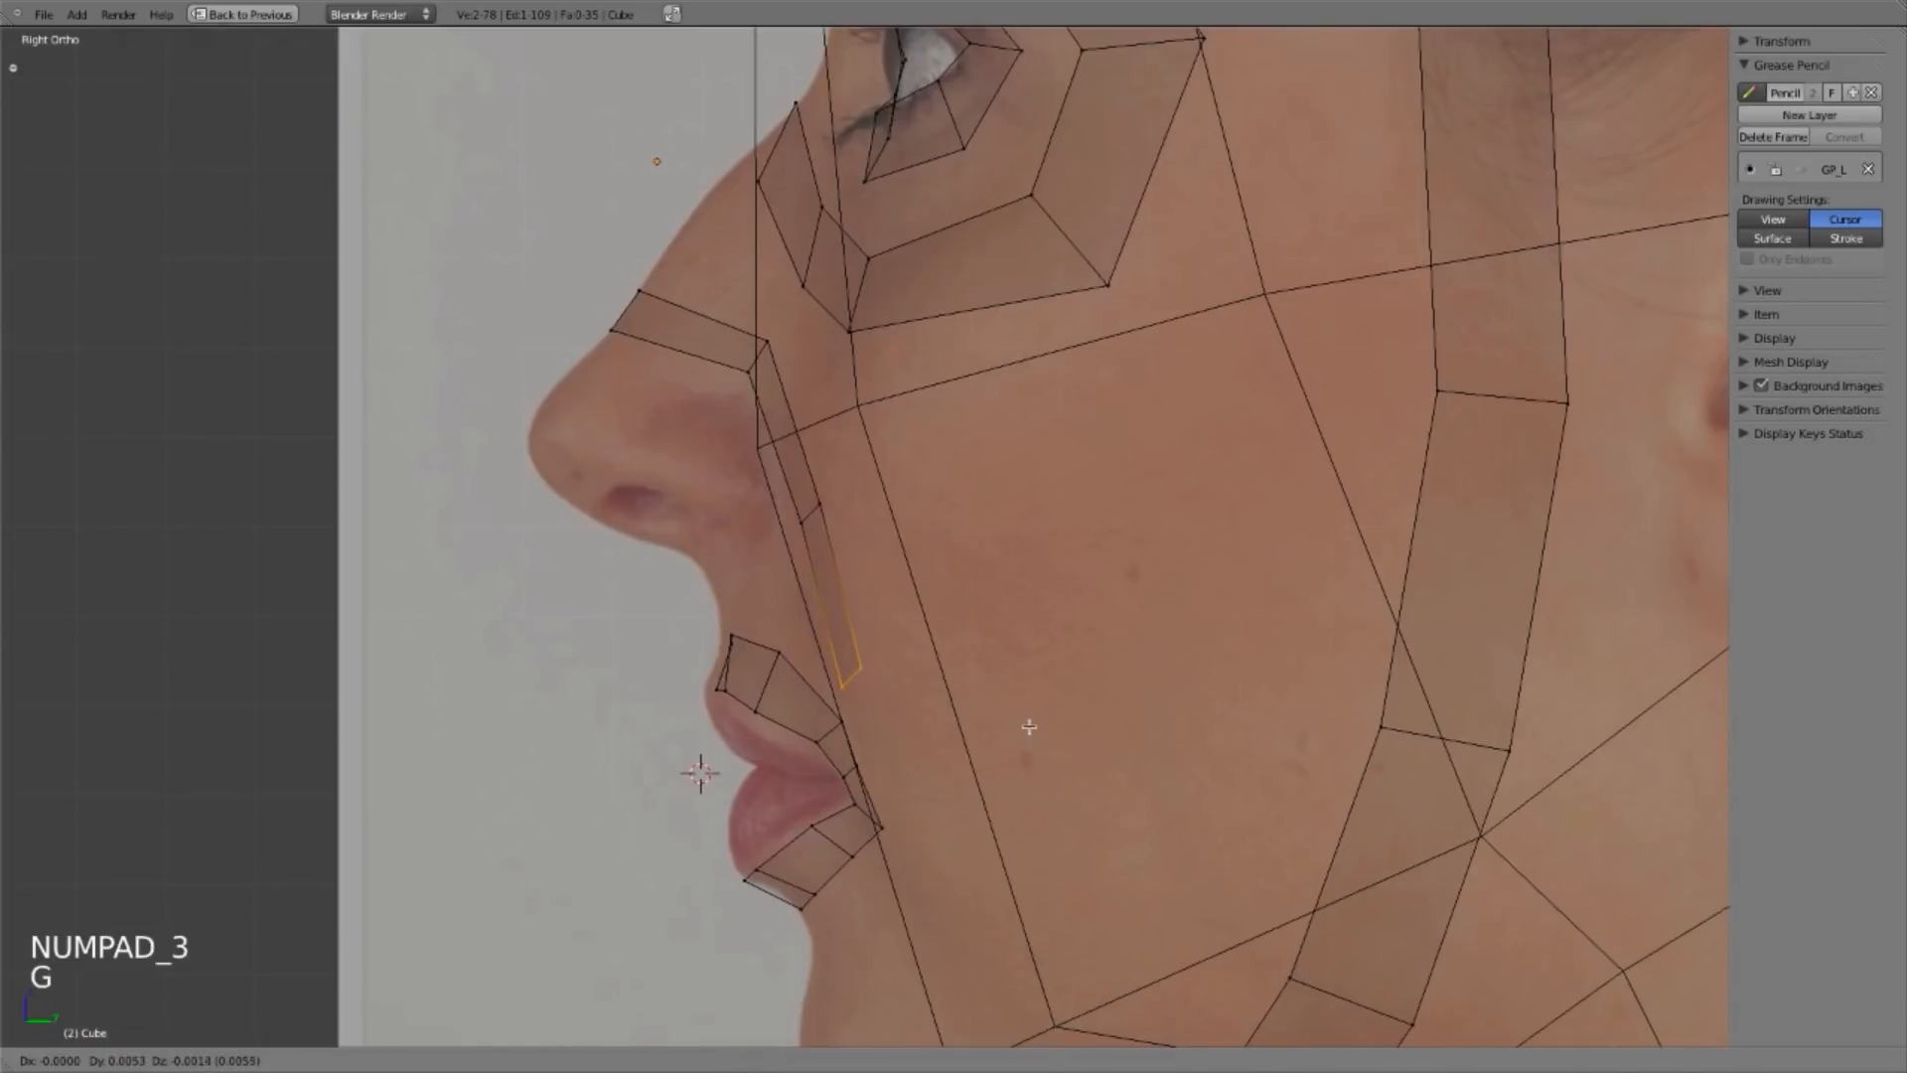
left_click(1028, 725)
Step: Extrude the cheek strip down to mouth-corner height, rotate the end edge, and position it in the front and side views
key("KP_1")
key("e")
left_click(1368, 678)
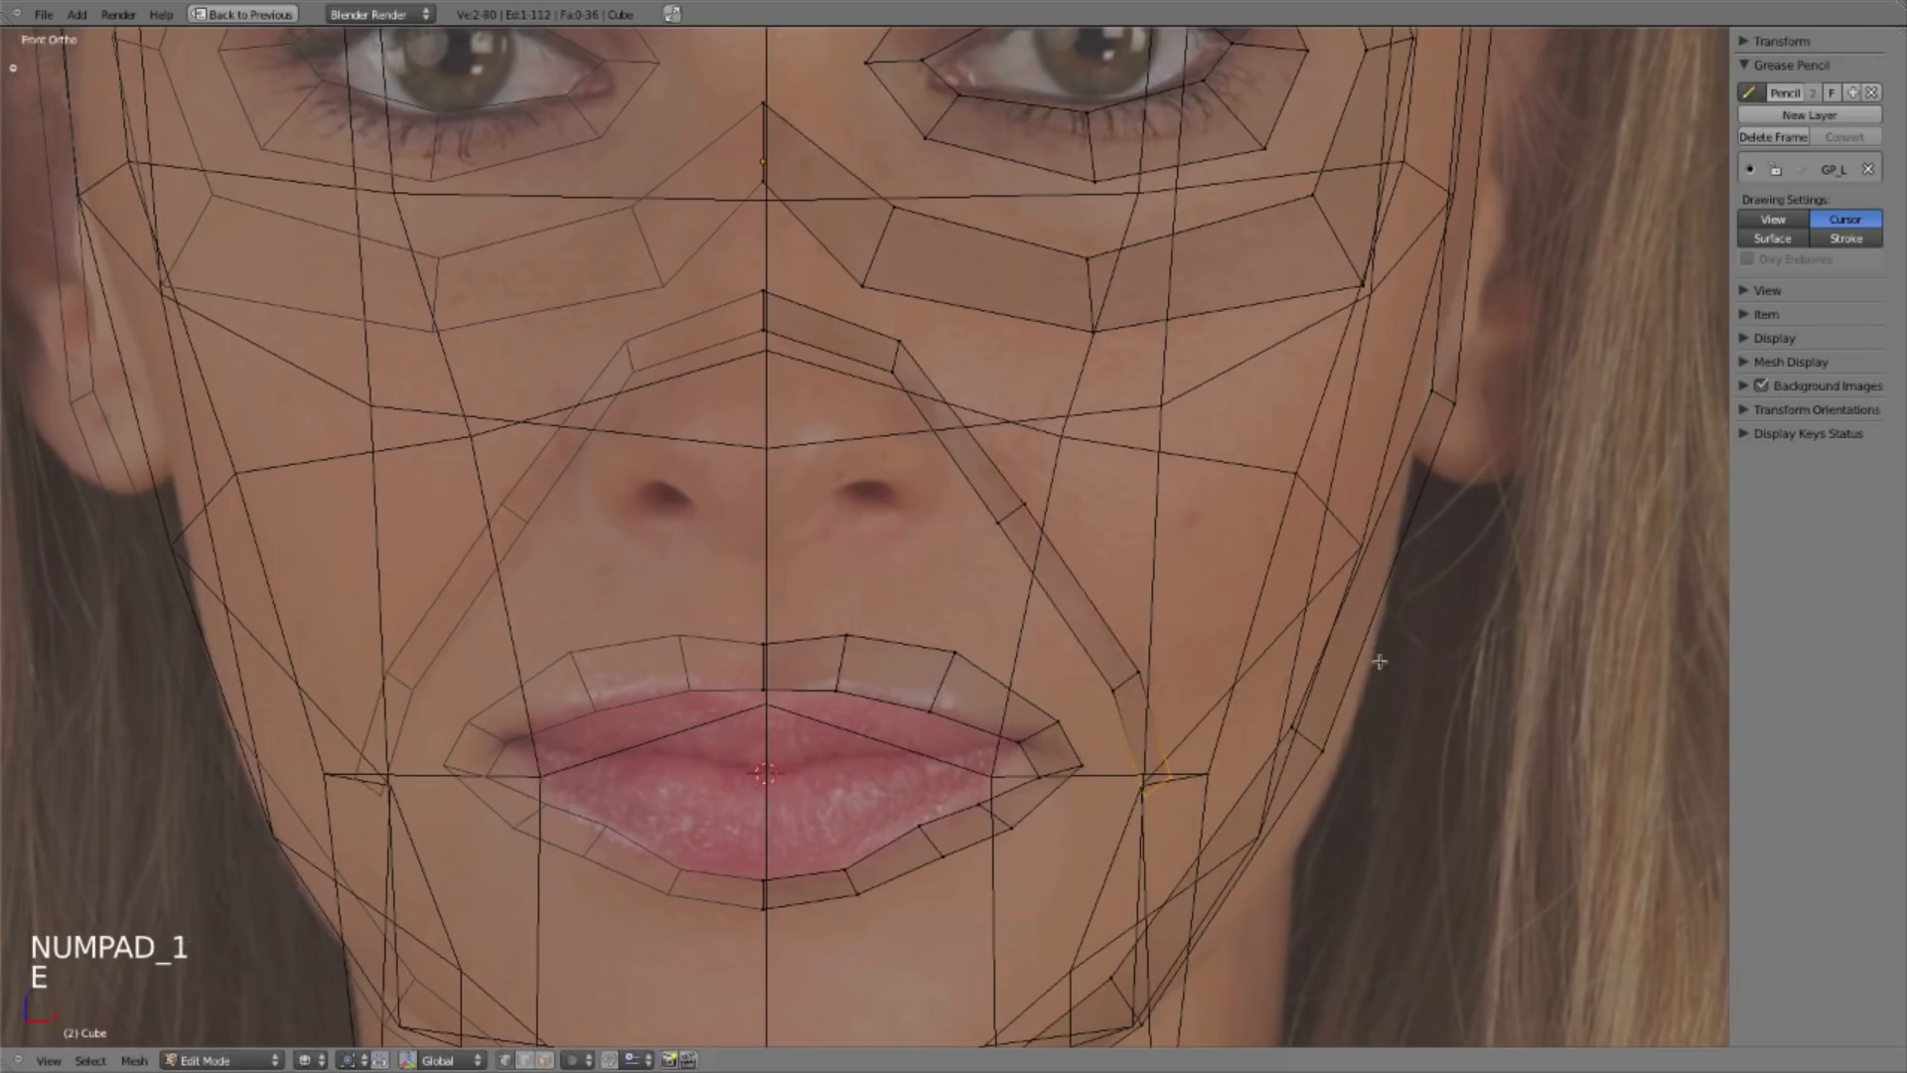
key("r")
left_click(1357, 865)
key("g")
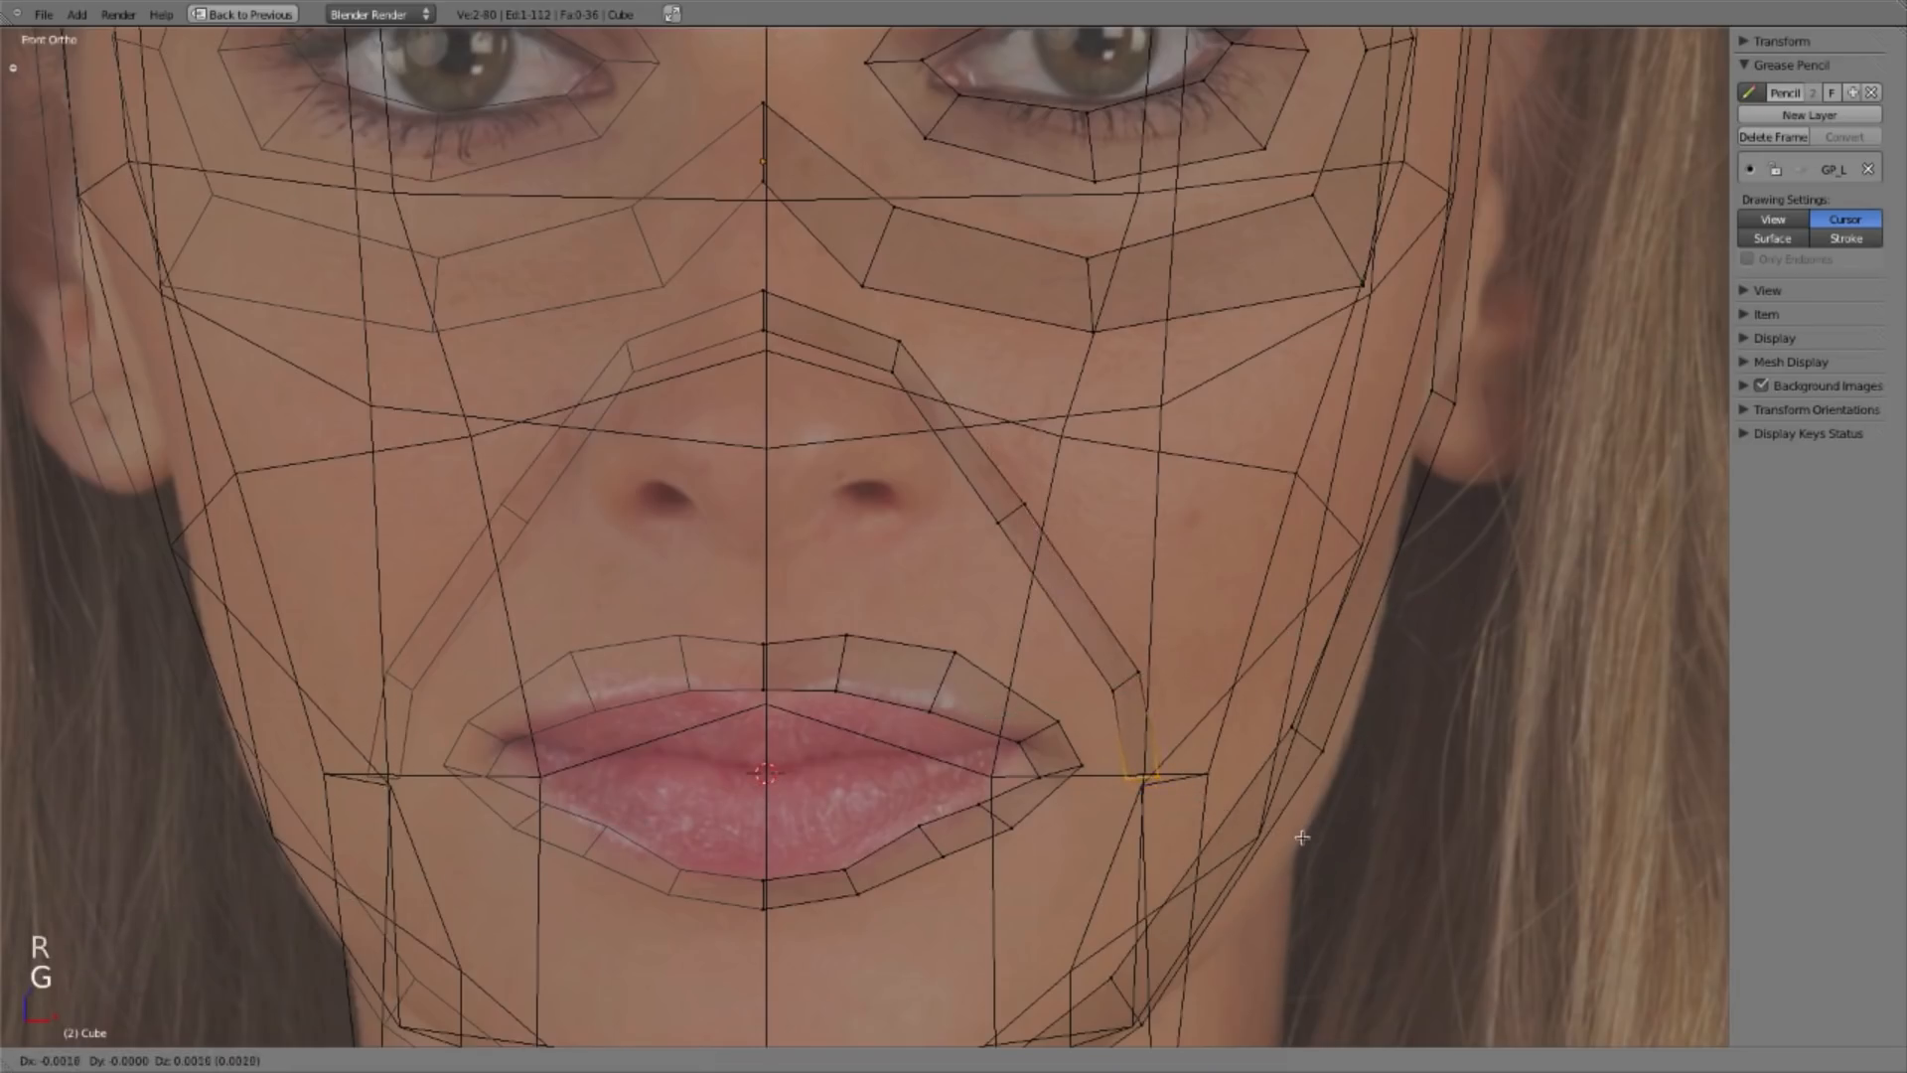
key("KP_3")
middle_click_drag(1068, 770, 1117, 705, "shift")
key("g")
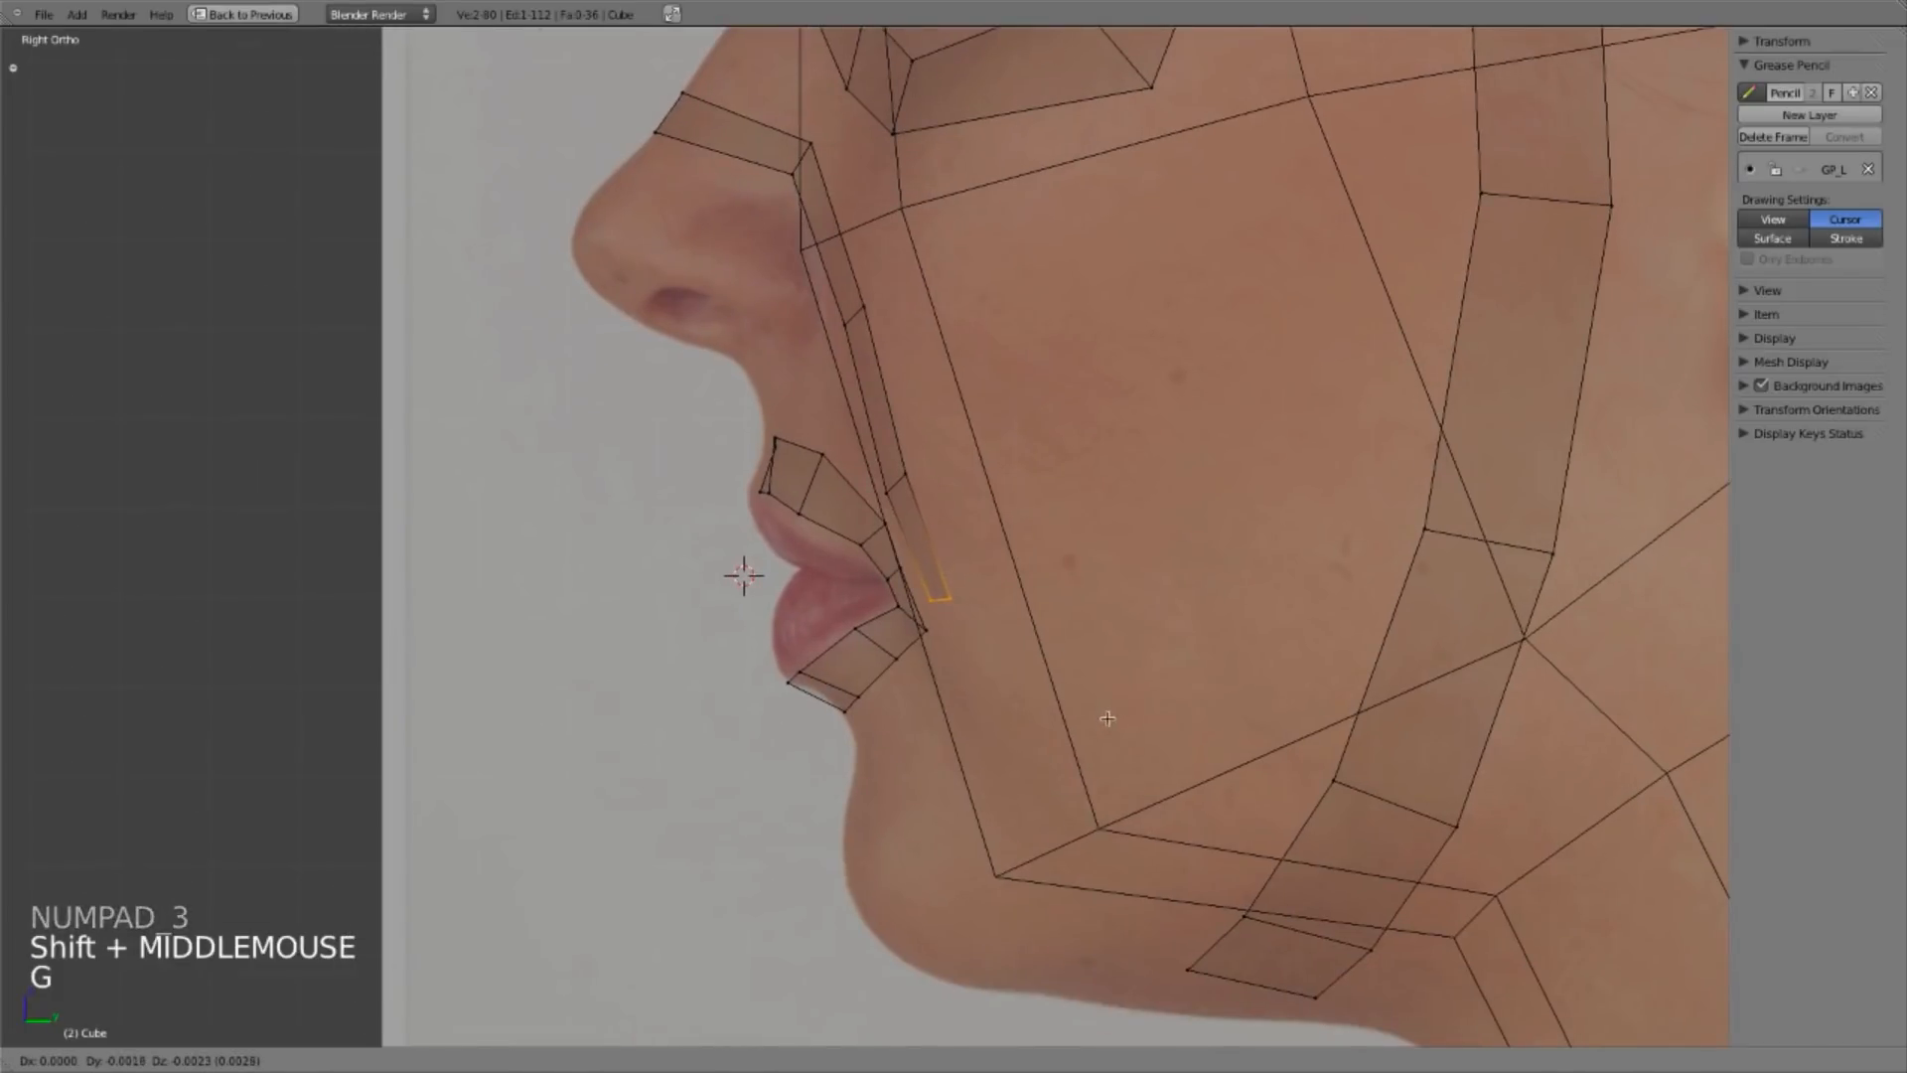
left_click(1108, 718)
Step: Rotate the strip's end edge beside the mouth corner and slide the lip loop's inner corner vertex along its edge
key("KP_1")
middle_click_drag(1252, 748, 1280, 591, "shift")
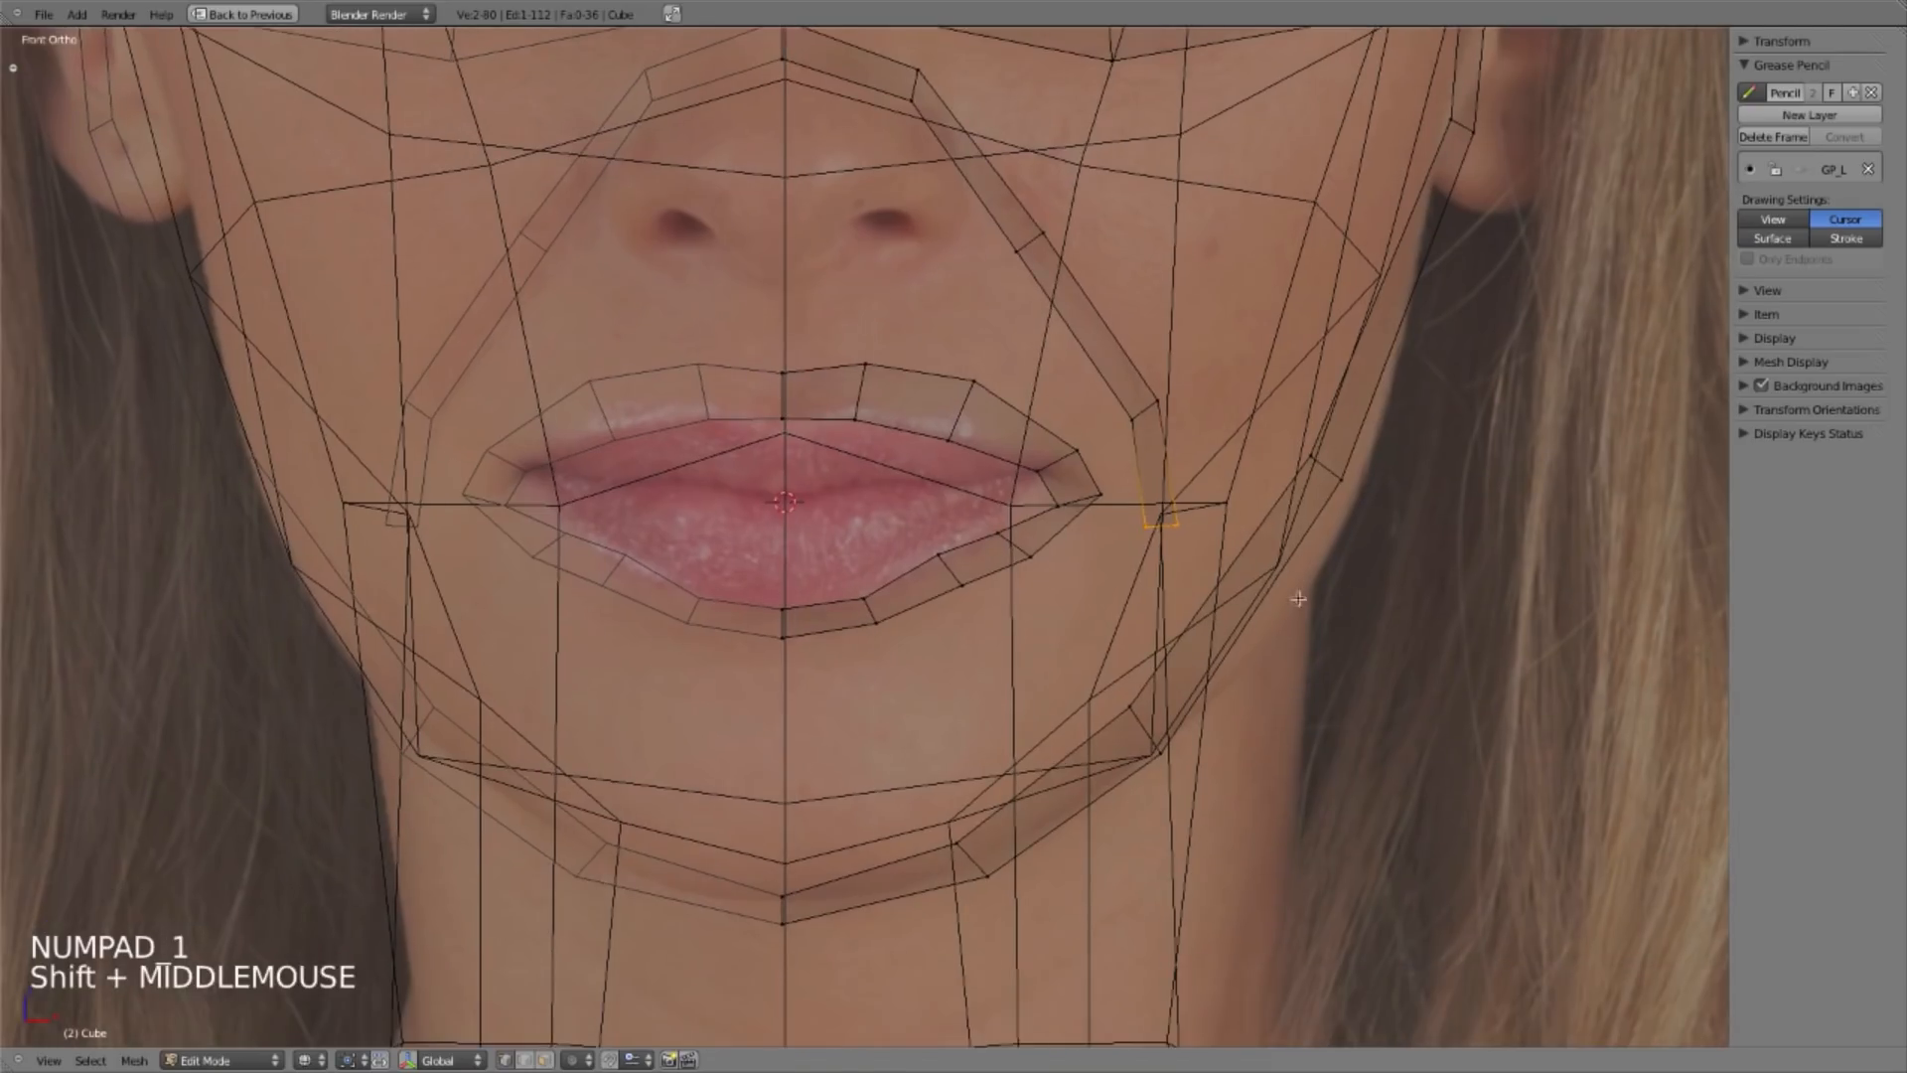
key("r")
left_click(1278, 682)
key("a")
right_click(1048, 504)
key("g")
key("g")
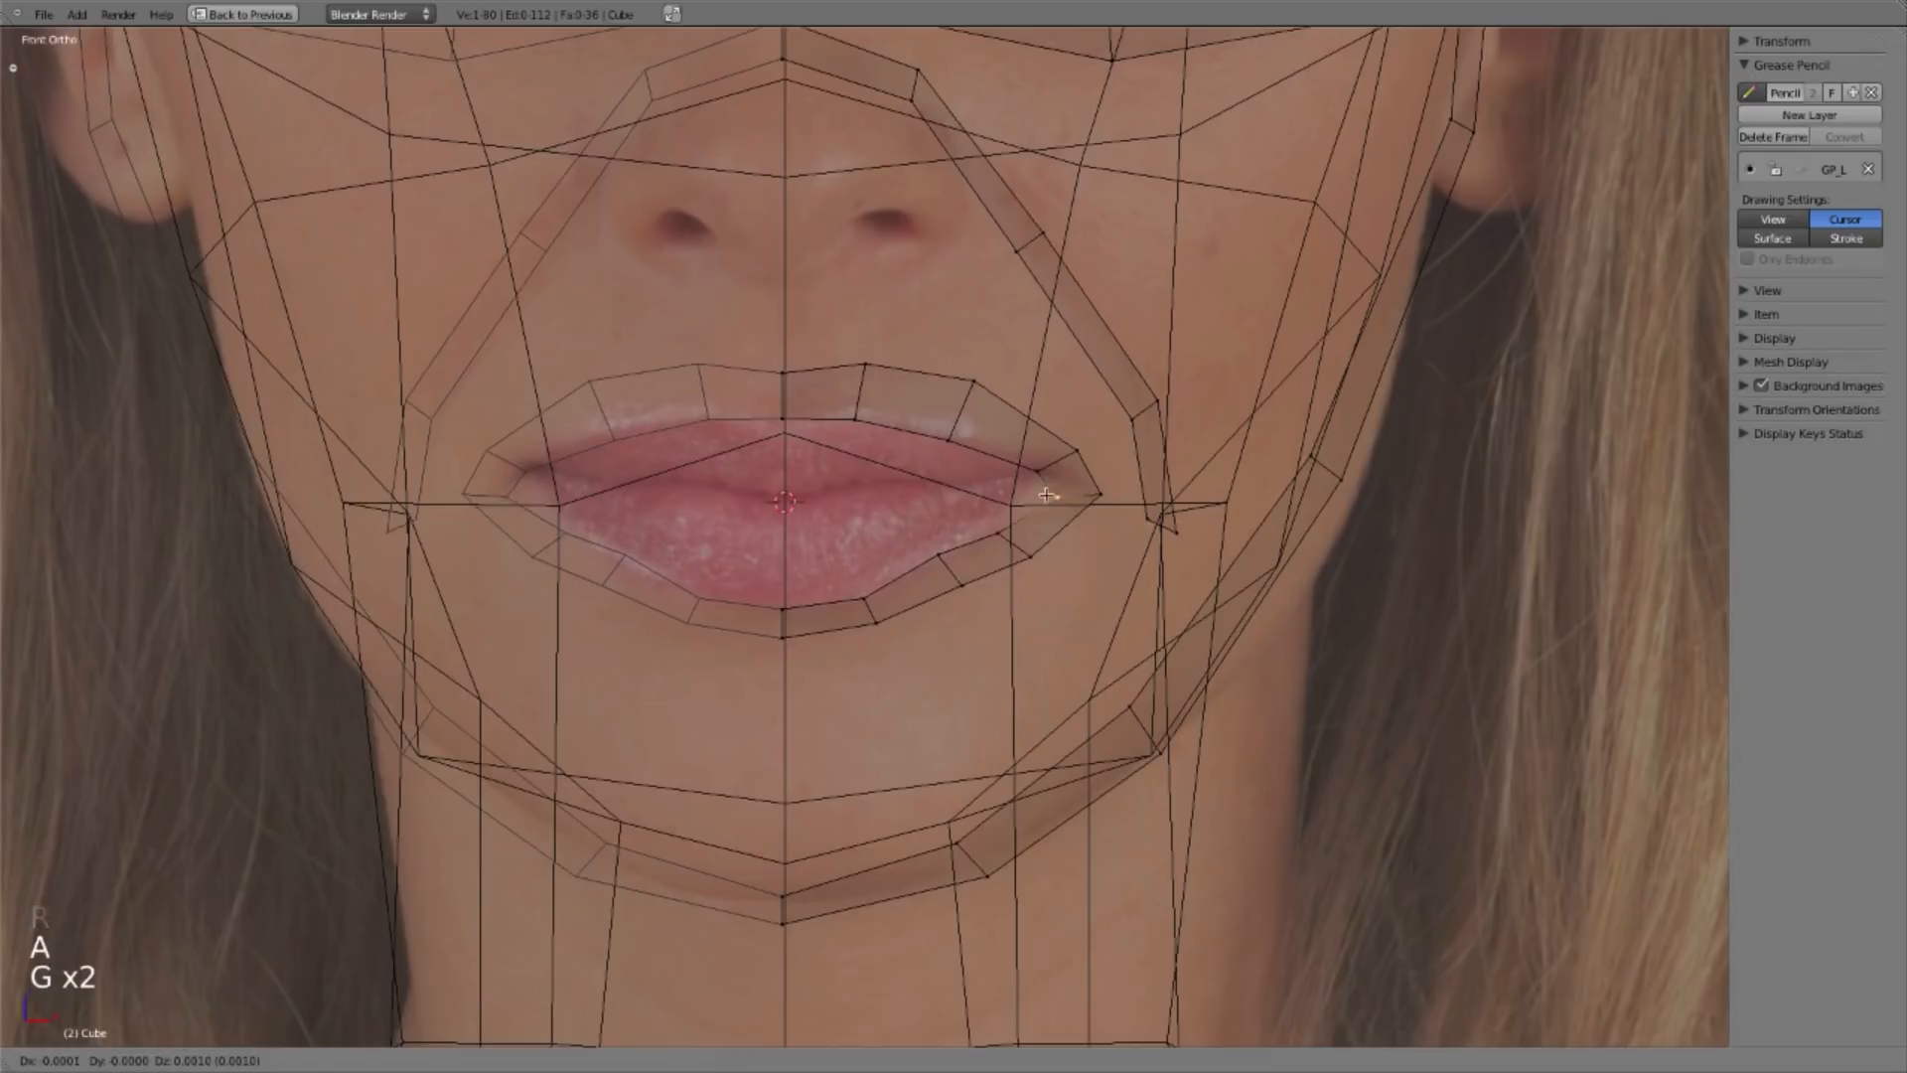
left_click(1047, 502)
key("a")
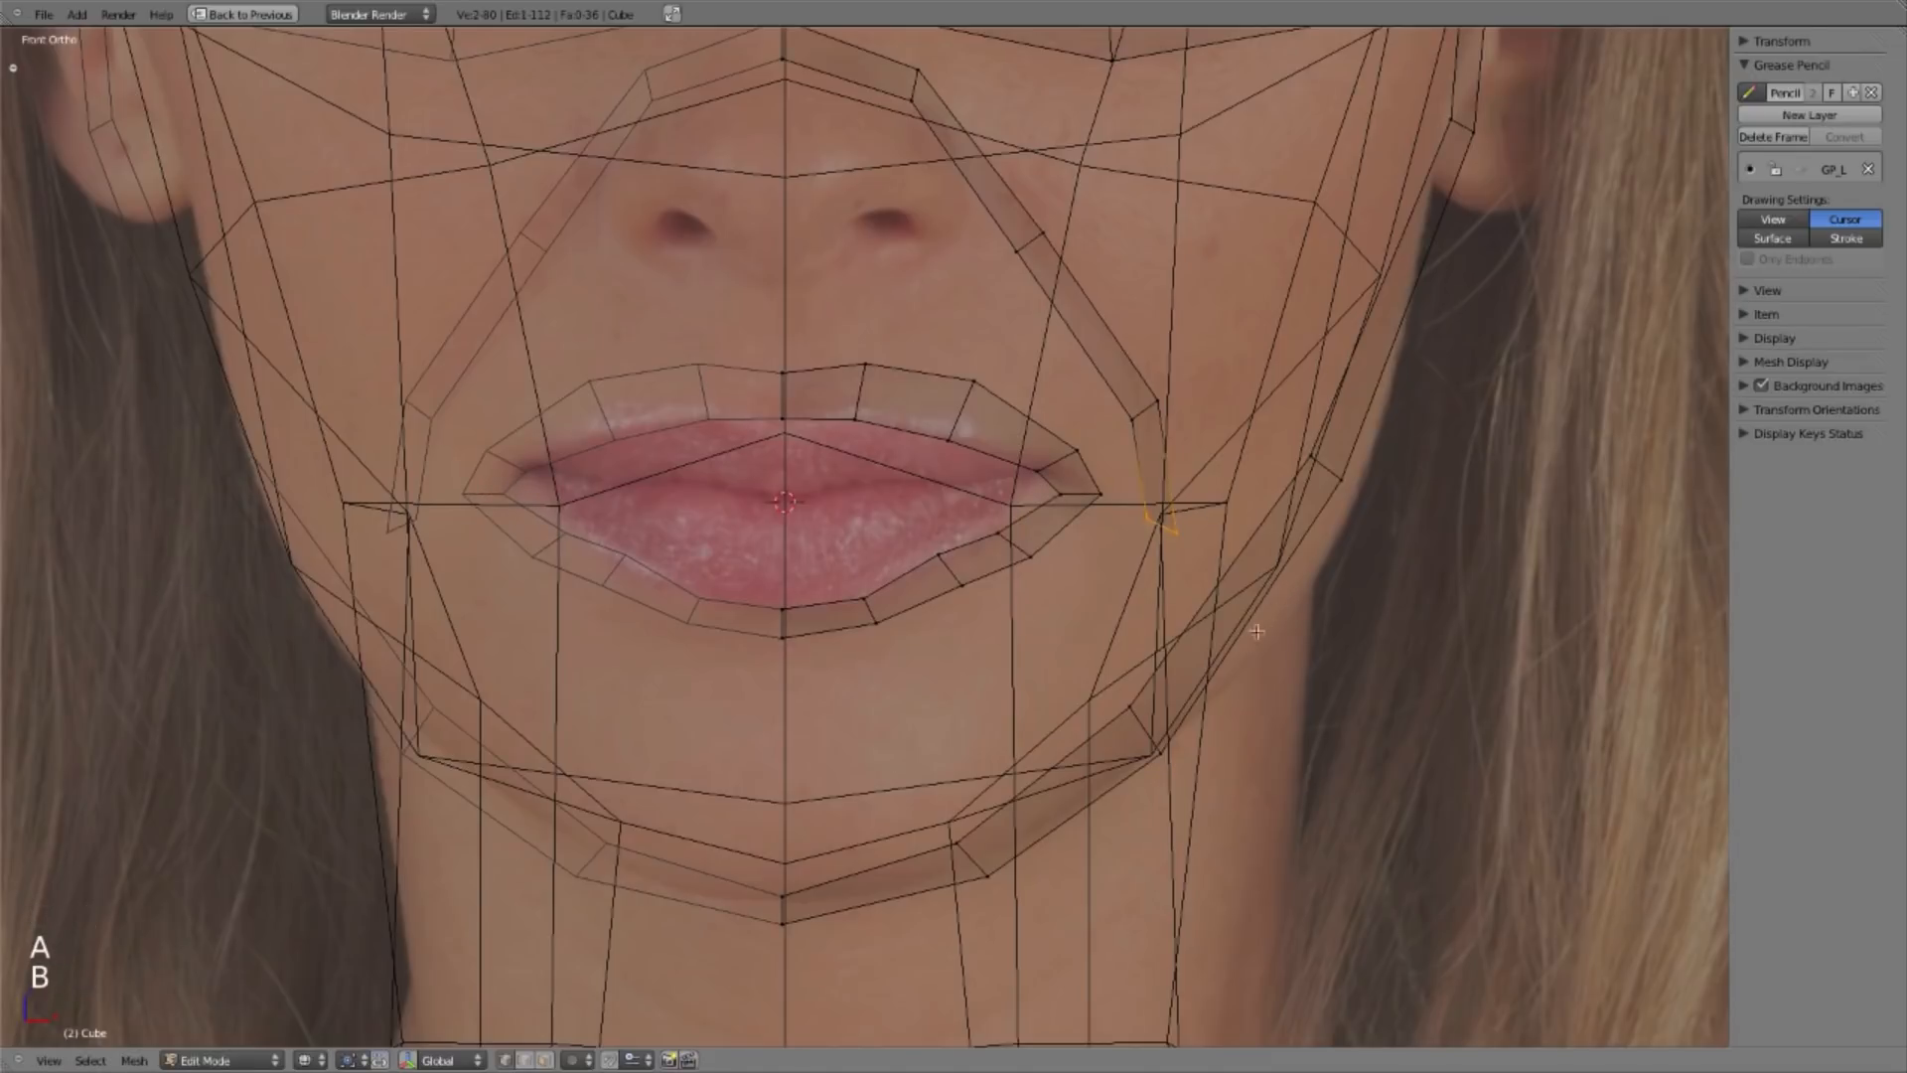
Step: Extrude the strip inward below the mouth corner, rotate and move its end edge, and adjust its depth in the side view
key("e")
left_click(1174, 747)
key("r")
left_click(1151, 824)
key("g")
left_click(1173, 803)
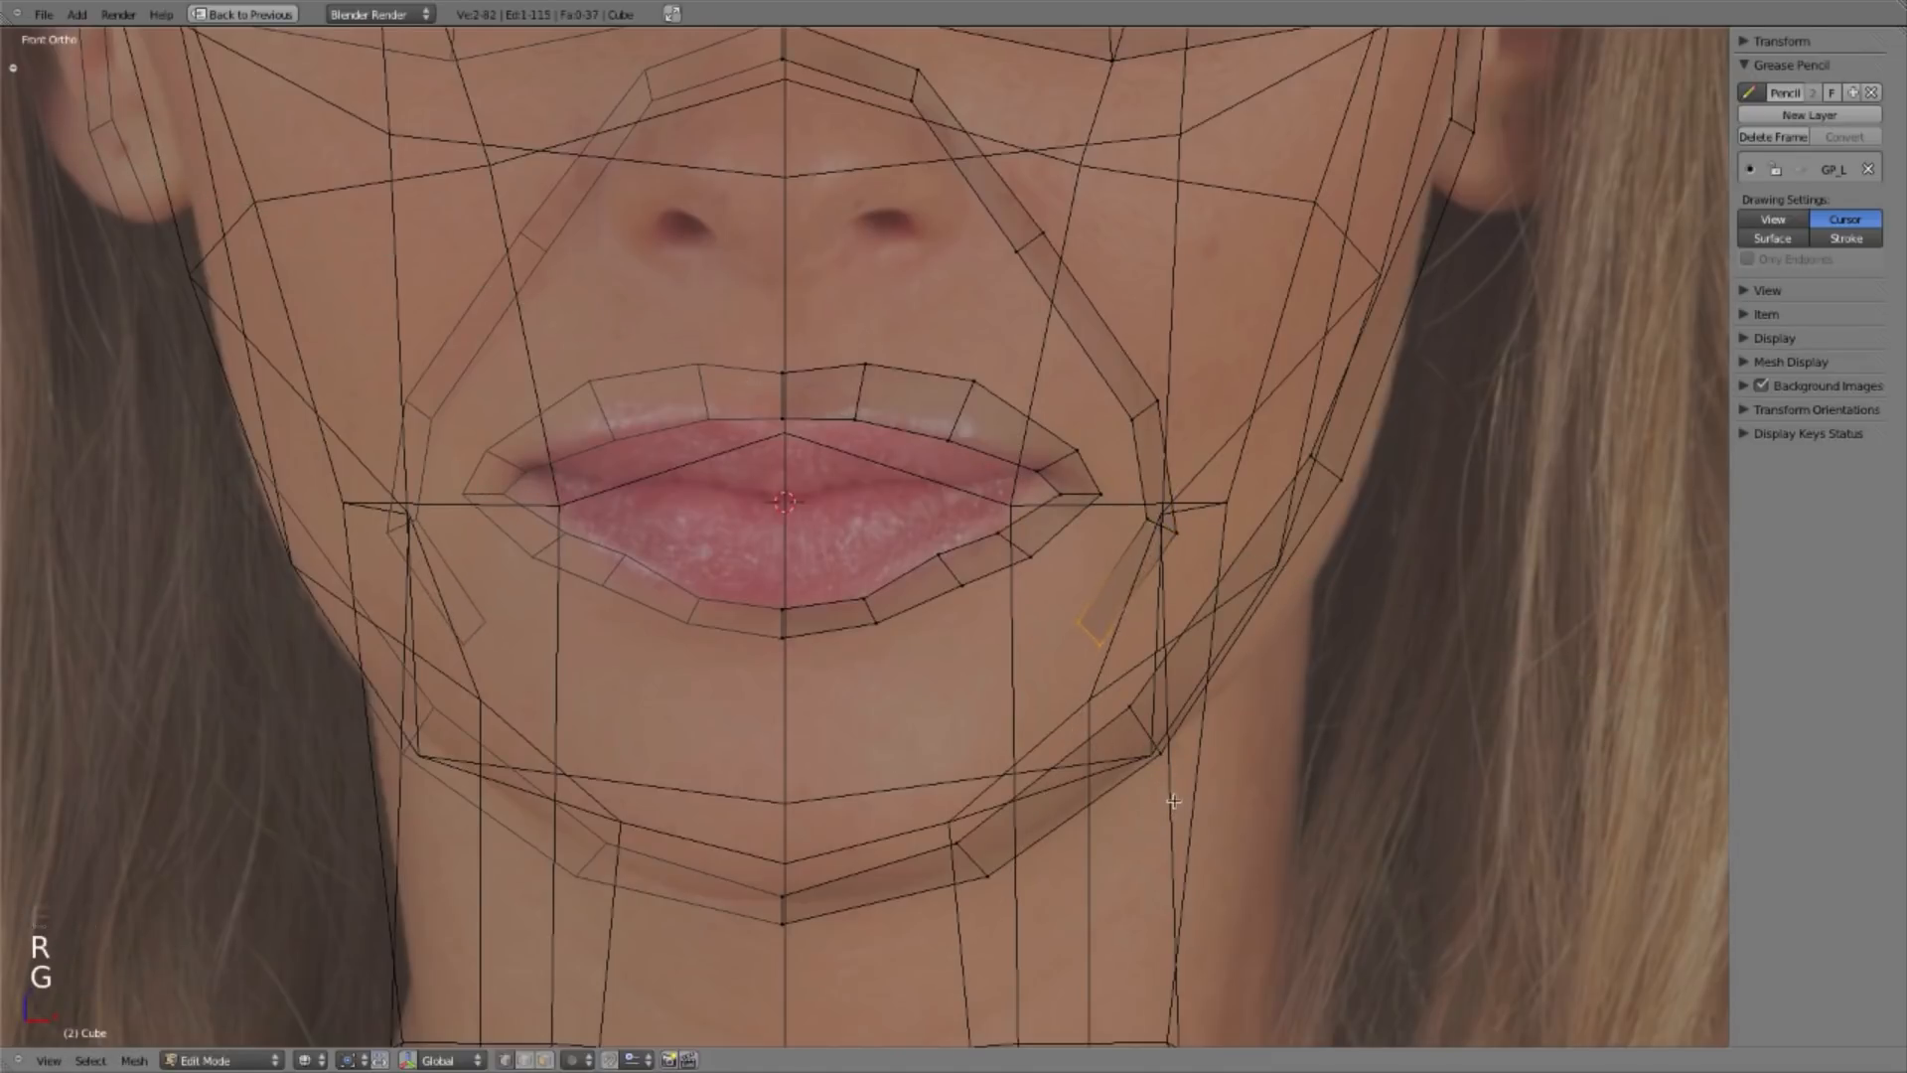
key("KP_3")
key("g")
left_click(986, 744)
Step: Extrude the strip toward the chin and rotate and move the new end edge forward in the side view
key("KP_1")
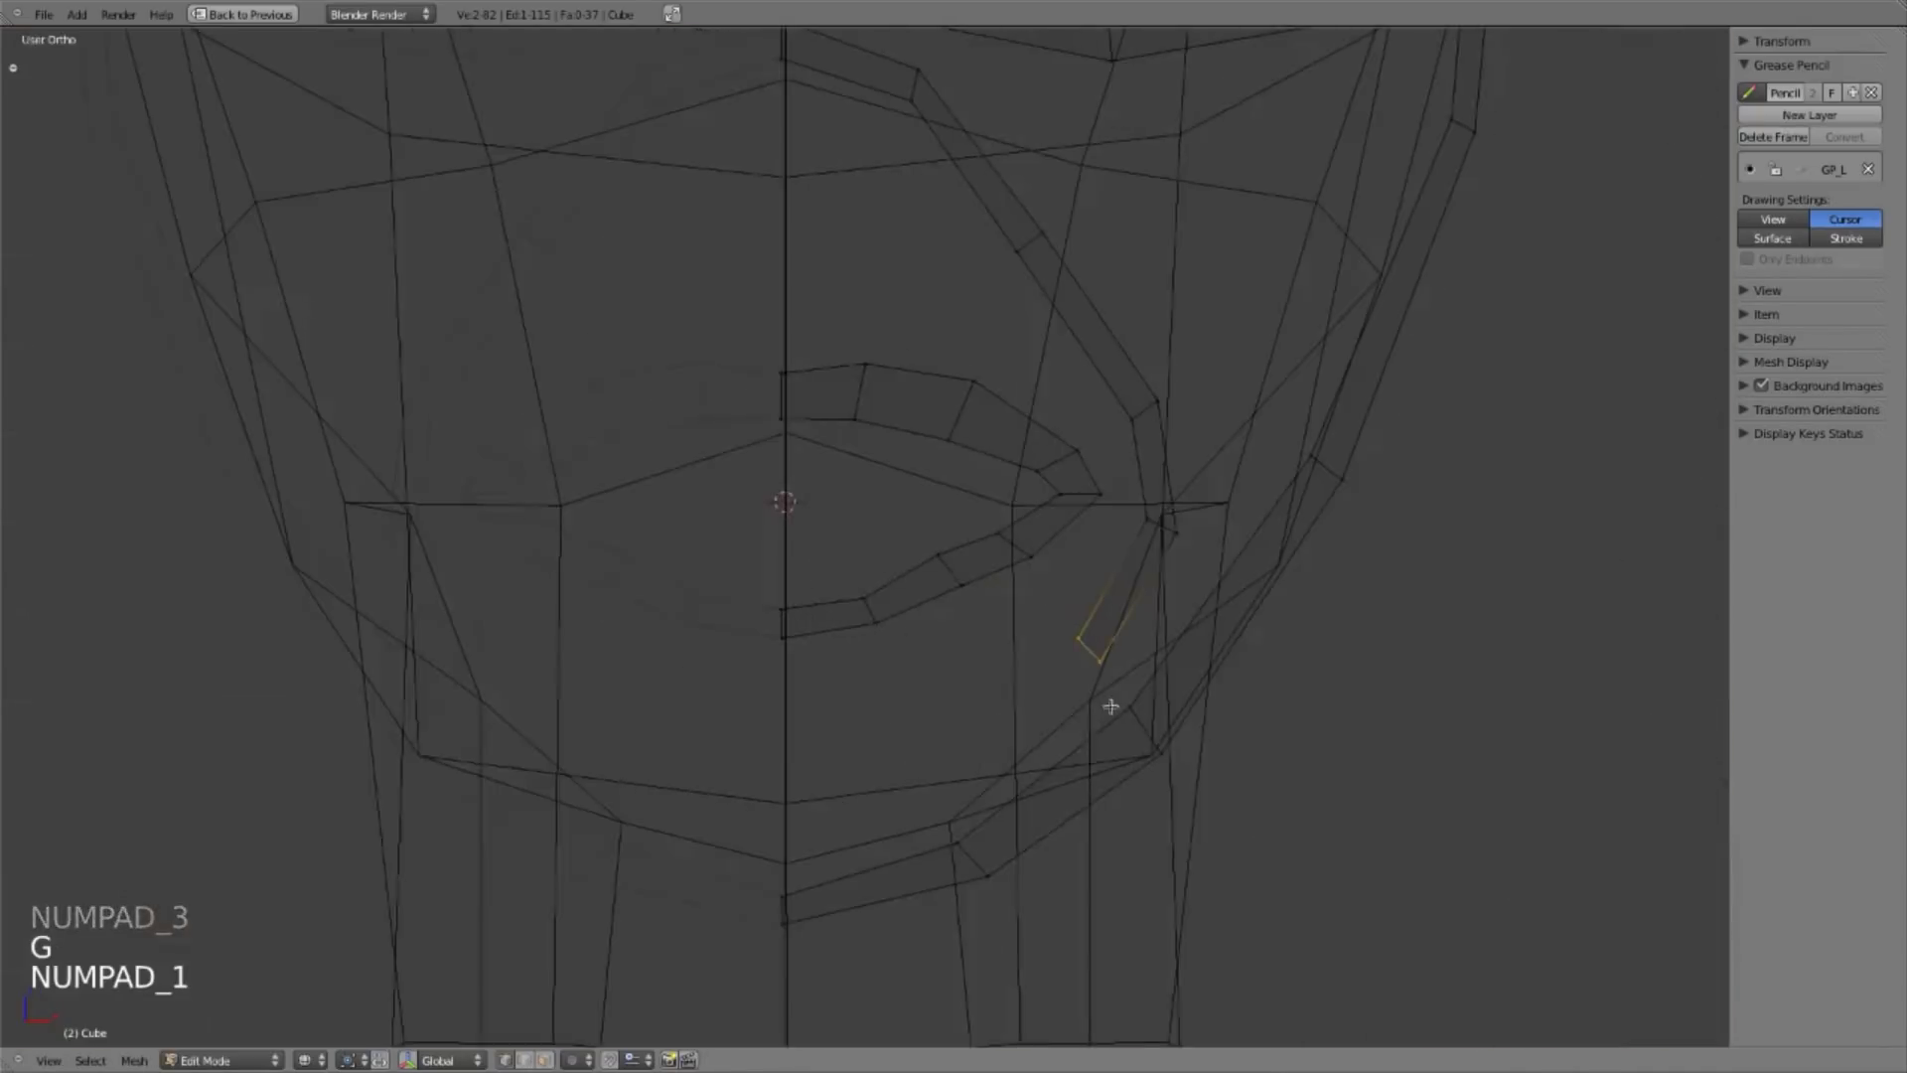
key("e")
left_click(1050, 777)
key("KP_3")
key("r")
left_click(1133, 814)
key("g")
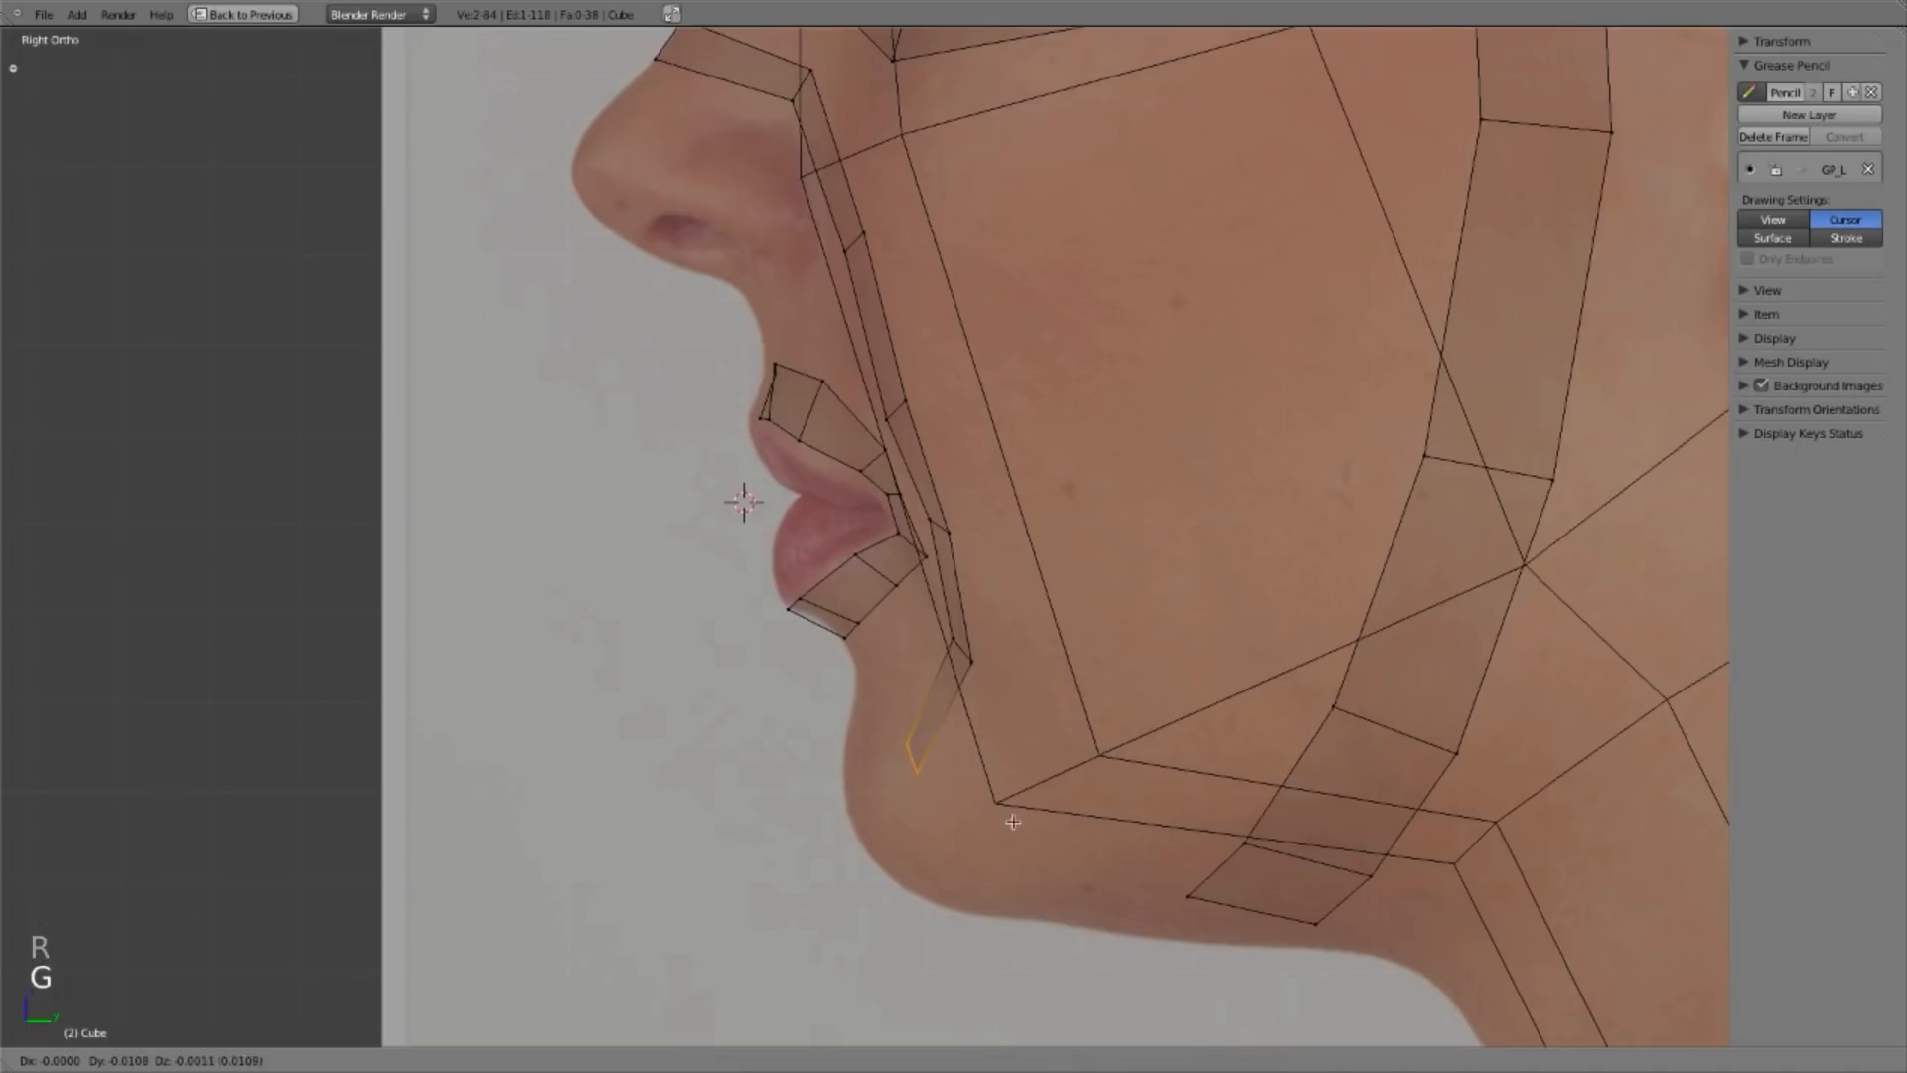
left_click(1012, 822)
Step: Extrude the strip to the face centerline, scale its end edge, and bring it forward onto the chin profile
key("KP_1")
key("e")
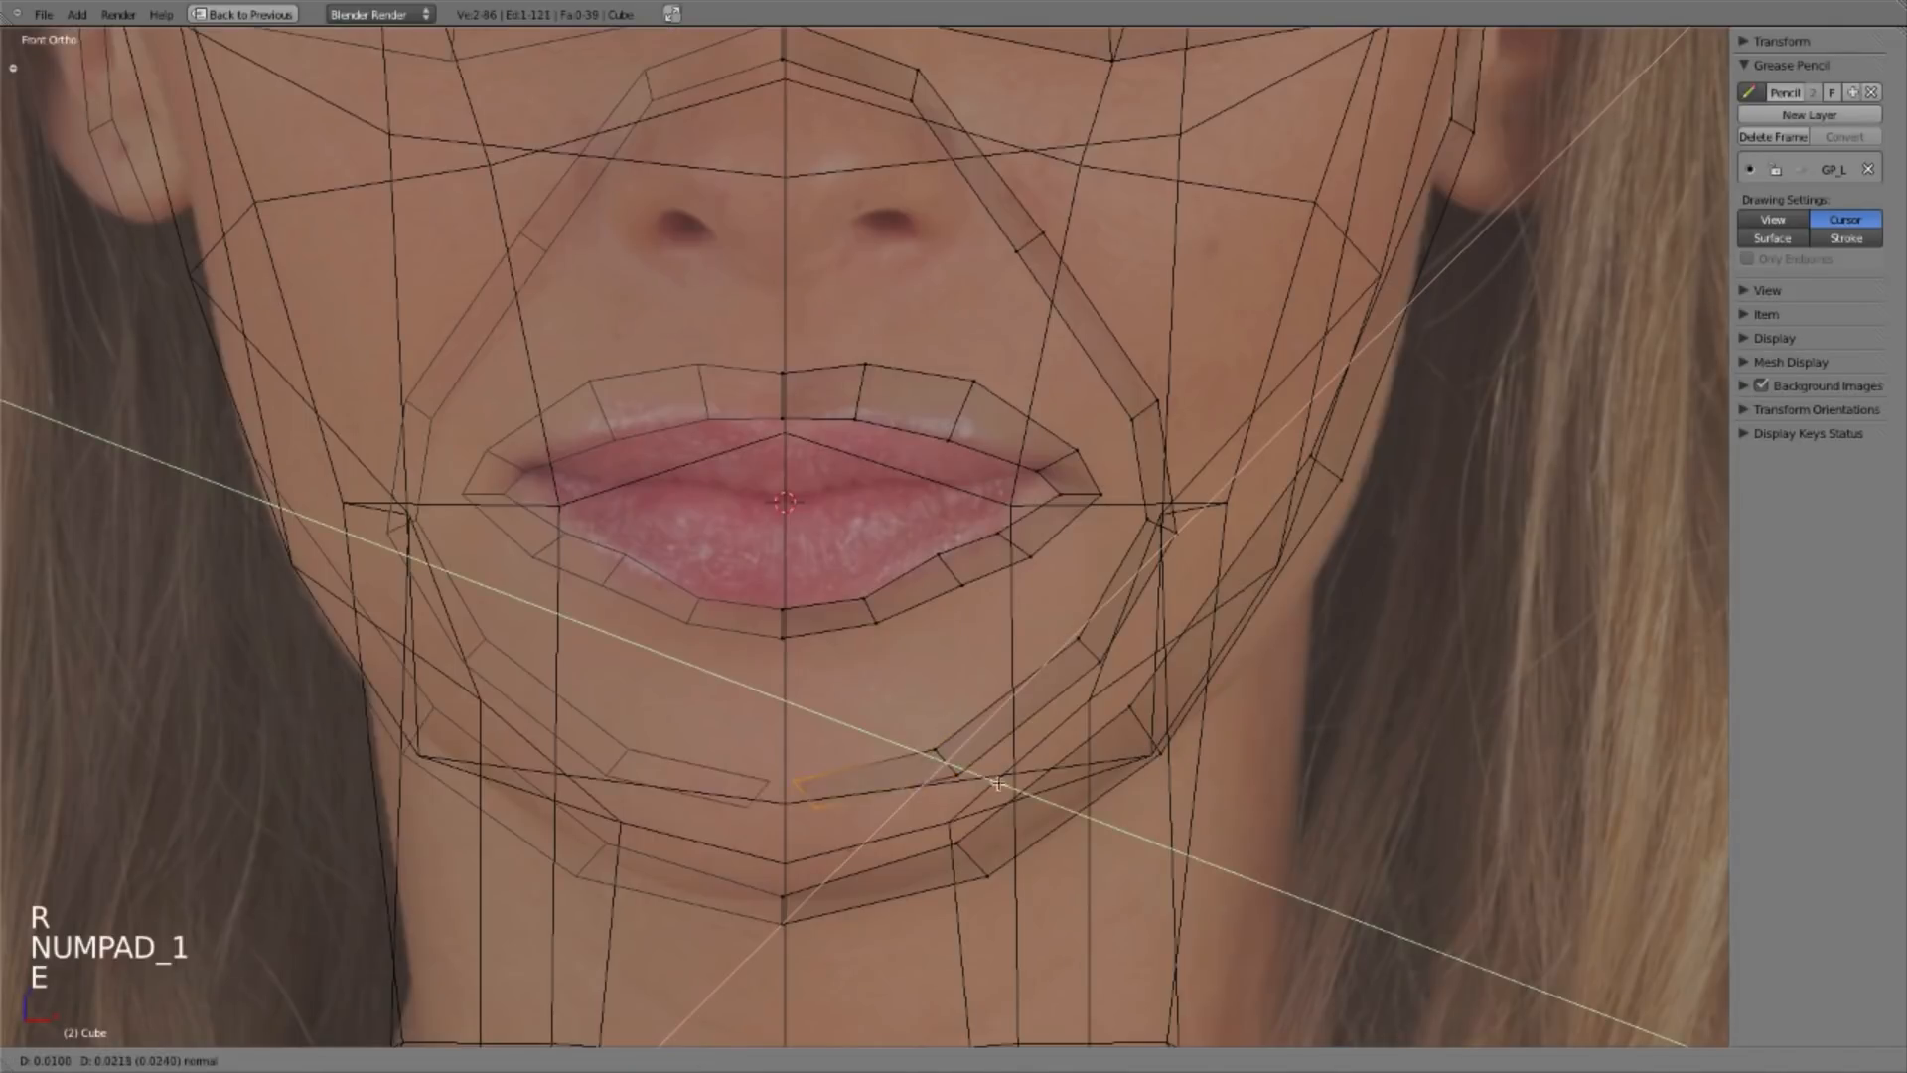
left_click(969, 783)
key("s")
left_click(1119, 872)
key("KP_3")
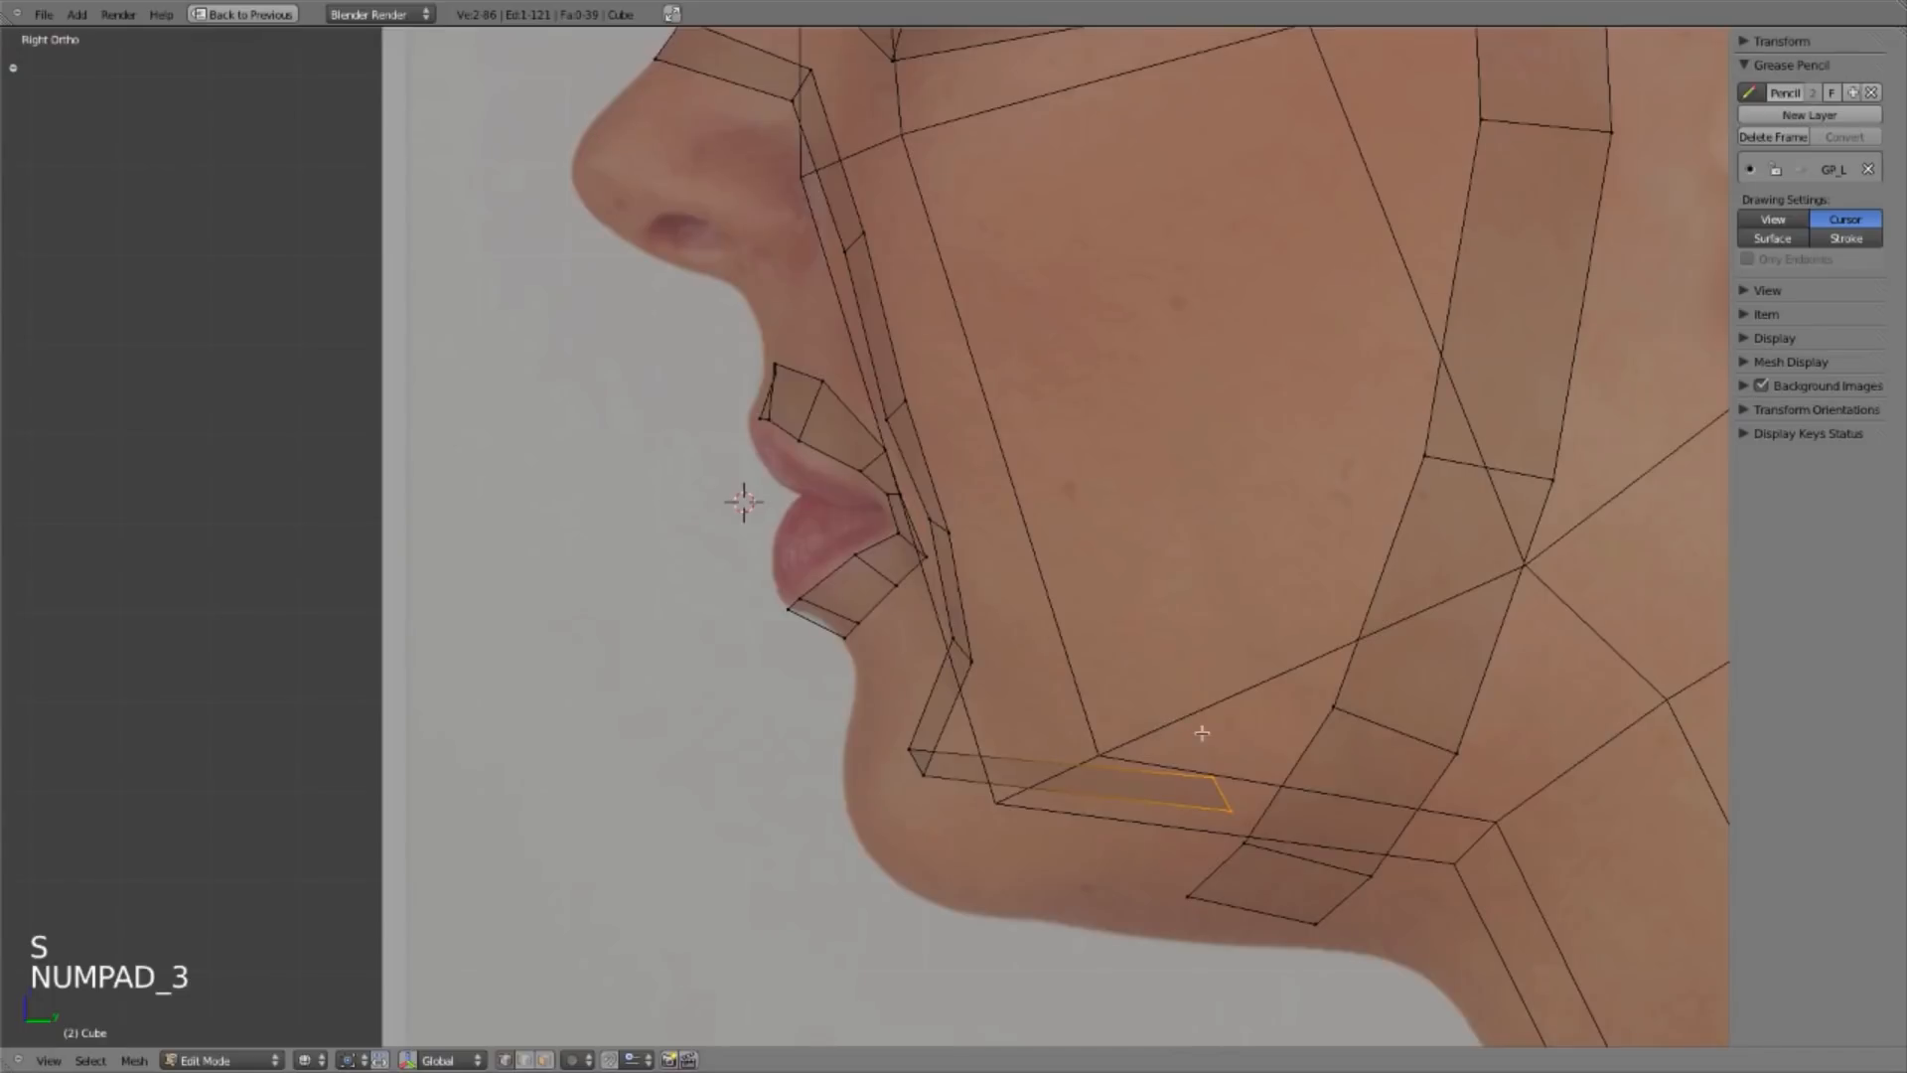
key("g")
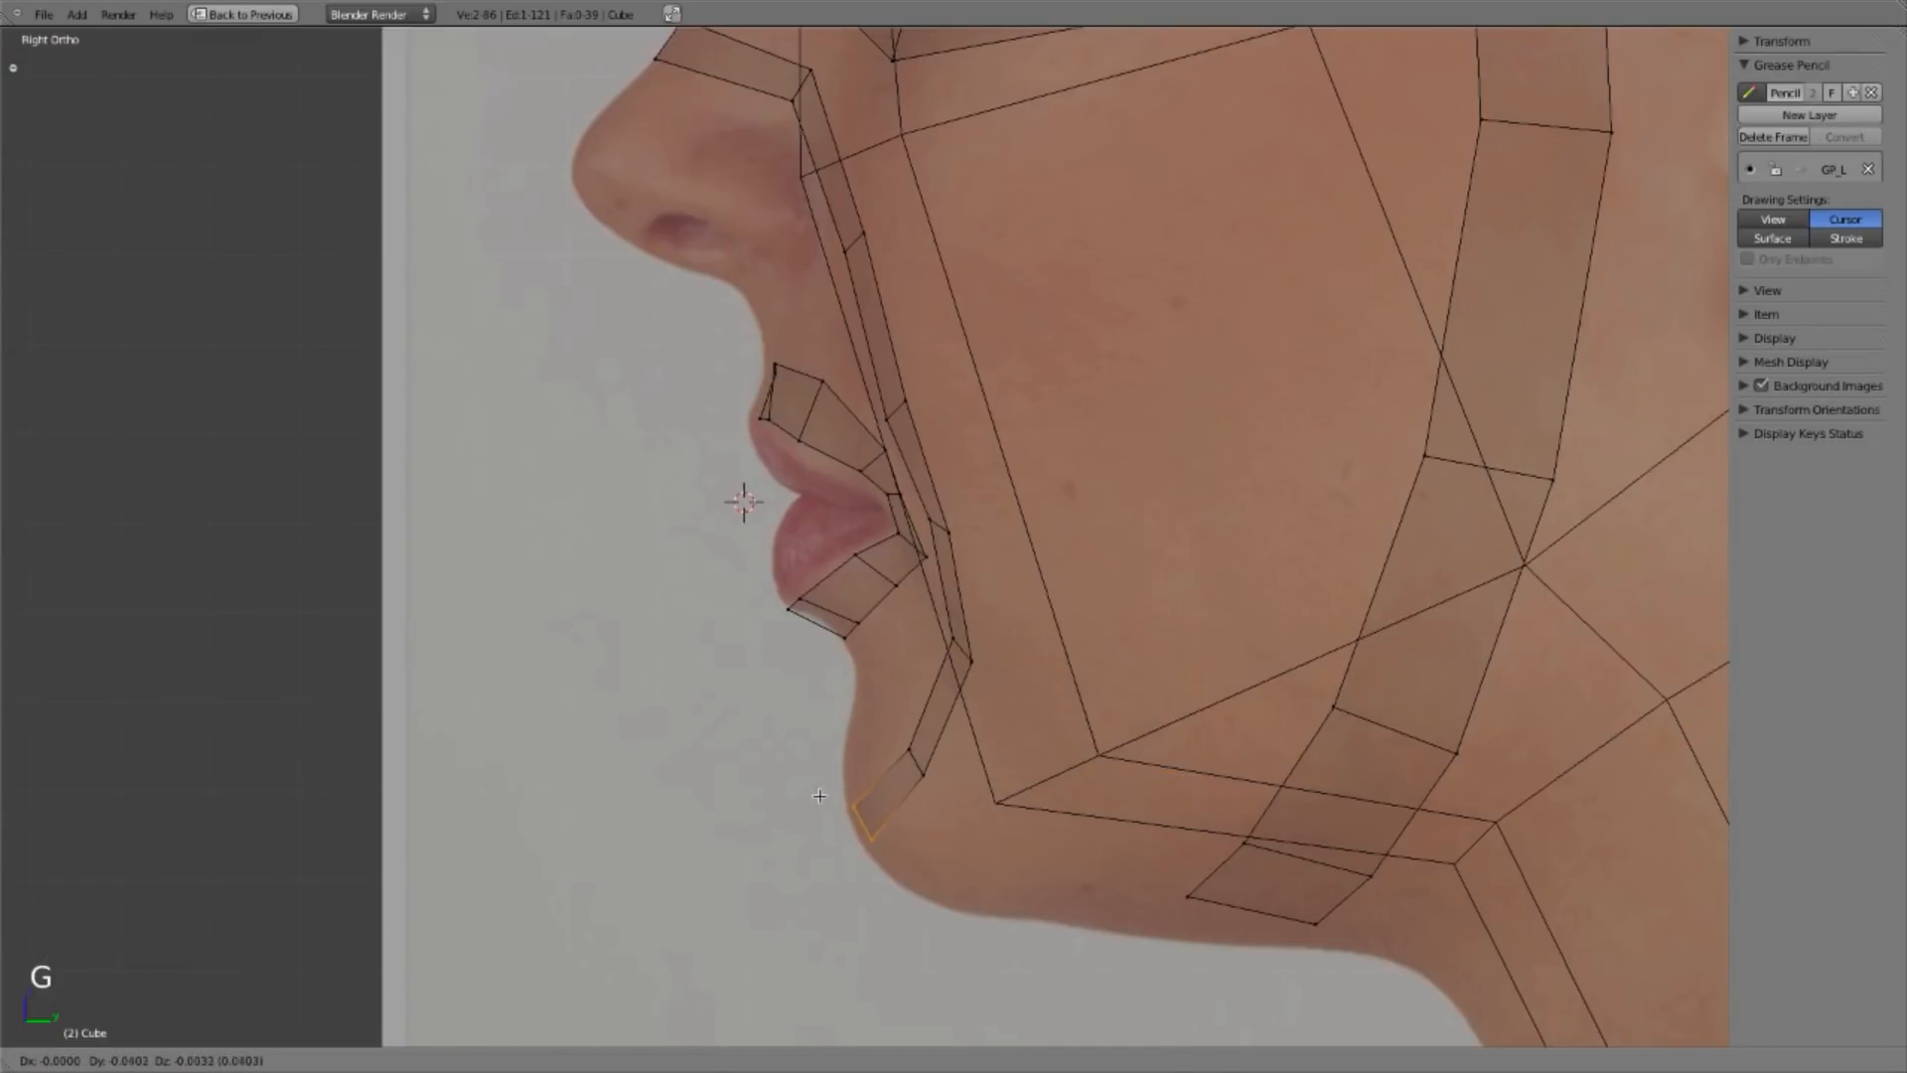
left_click(820, 796)
Step: Examine the mouth-surrounding strip from the front in solid and wireframe display, with nothing selected
mouse_move(820, 796)
middle_mouse_down("ctrl")
mouse_move(801, 510)
mouse_move(1056, 647)
mouse_move(934, 606)
mouse_move(1234, 520)
mouse_move(992, 659)
mouse_move(910, 649)
mouse_move(1033, 576)
mouse_move(1066, 607)
mouse_move(1017, 515)
middle_mouse_up("ctrl")
key("z")
key("alt+KP_1")
key("KP_1")
key("z")
key("z")
key("z")
key("a")
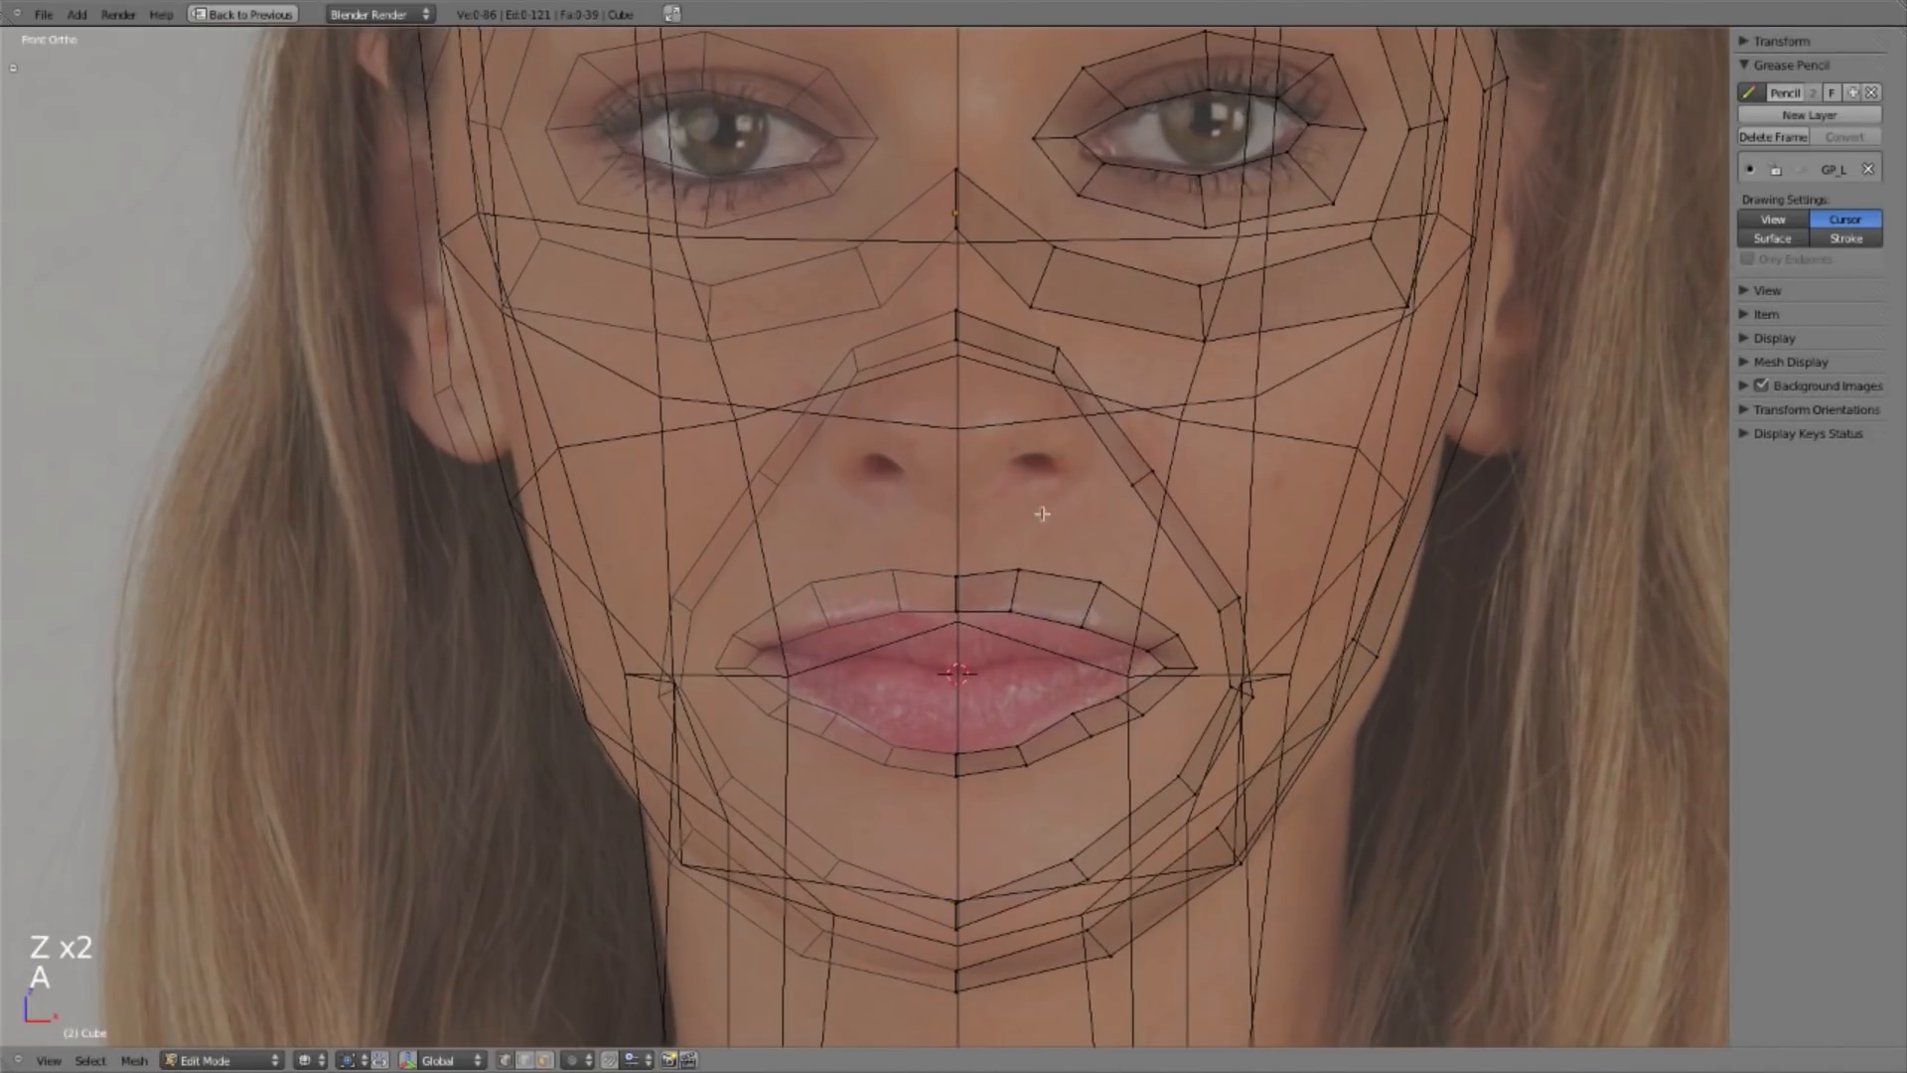
Step: Duplicate the lower edge of the nose bridge face, move it down the nose profile, and extrude it into a new face
right_click(965, 353)
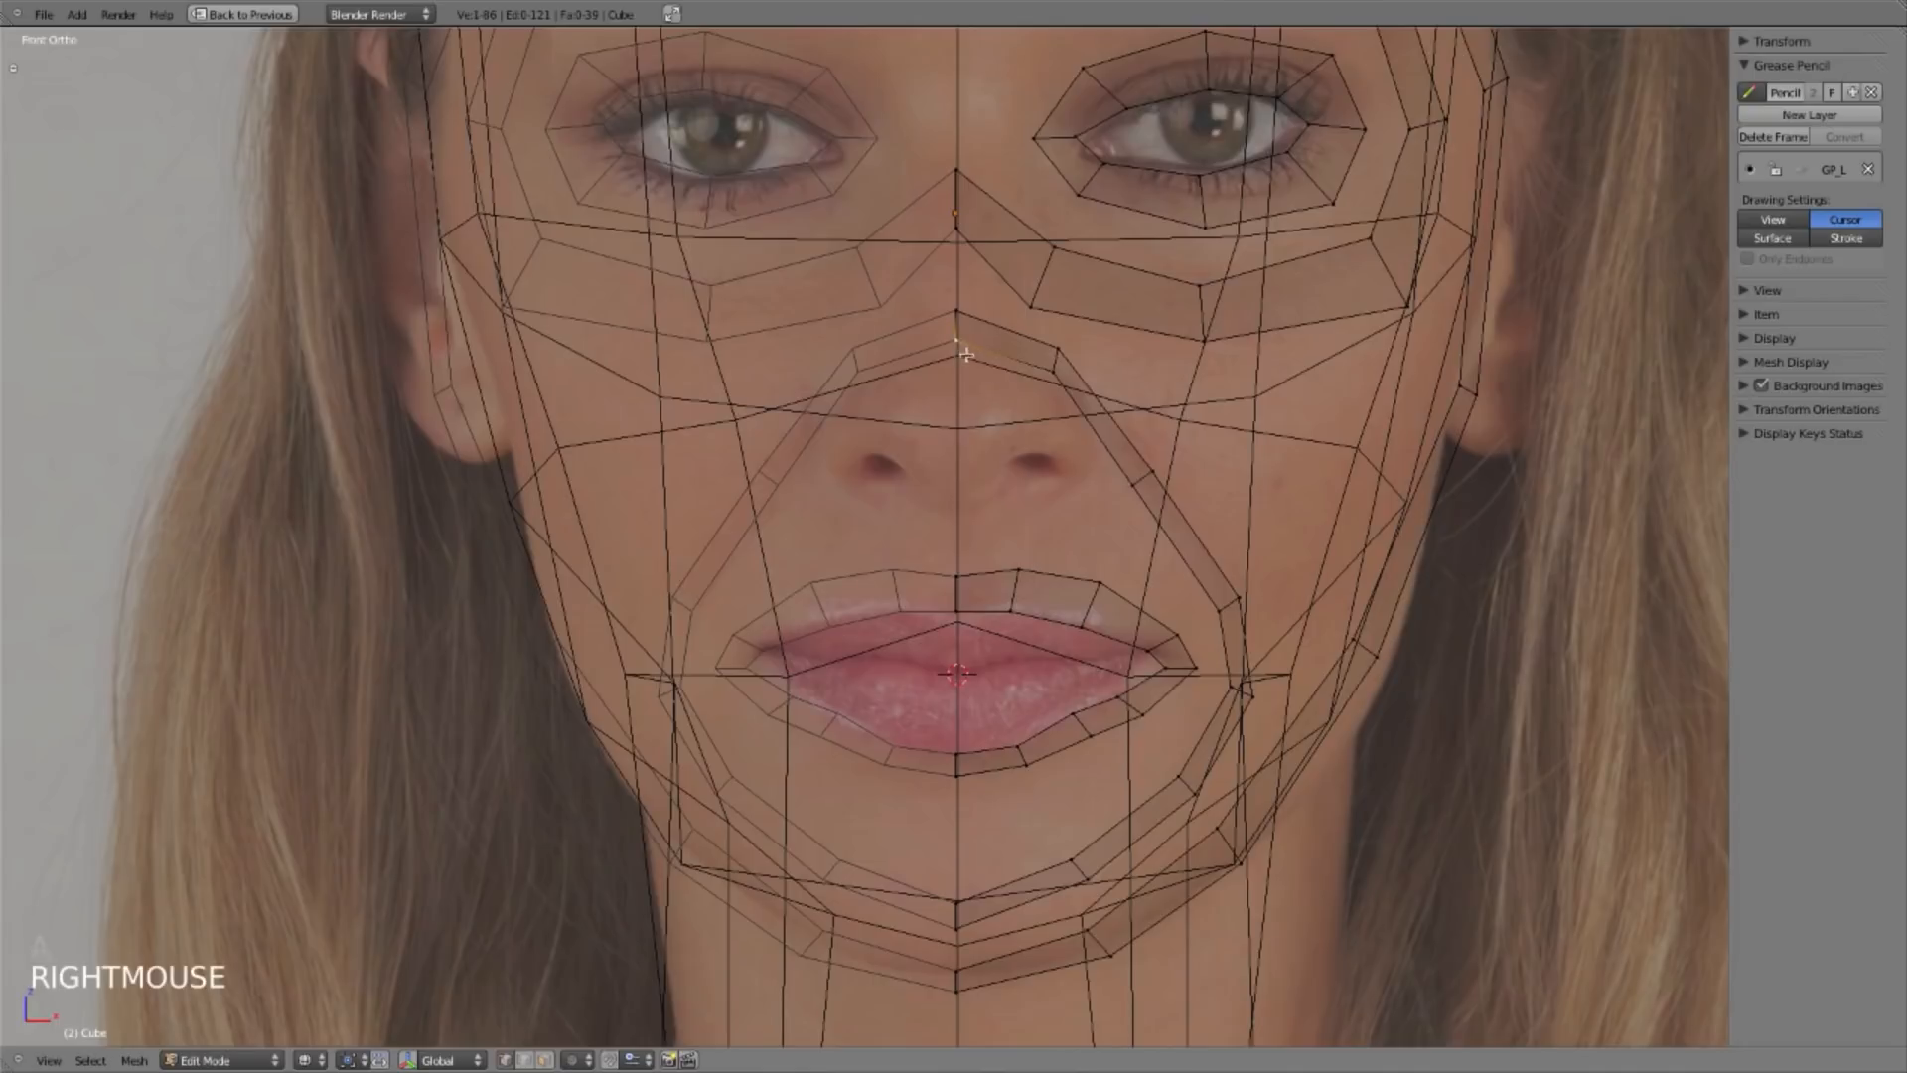
right_click(1053, 375, "shift")
key("shift+d")
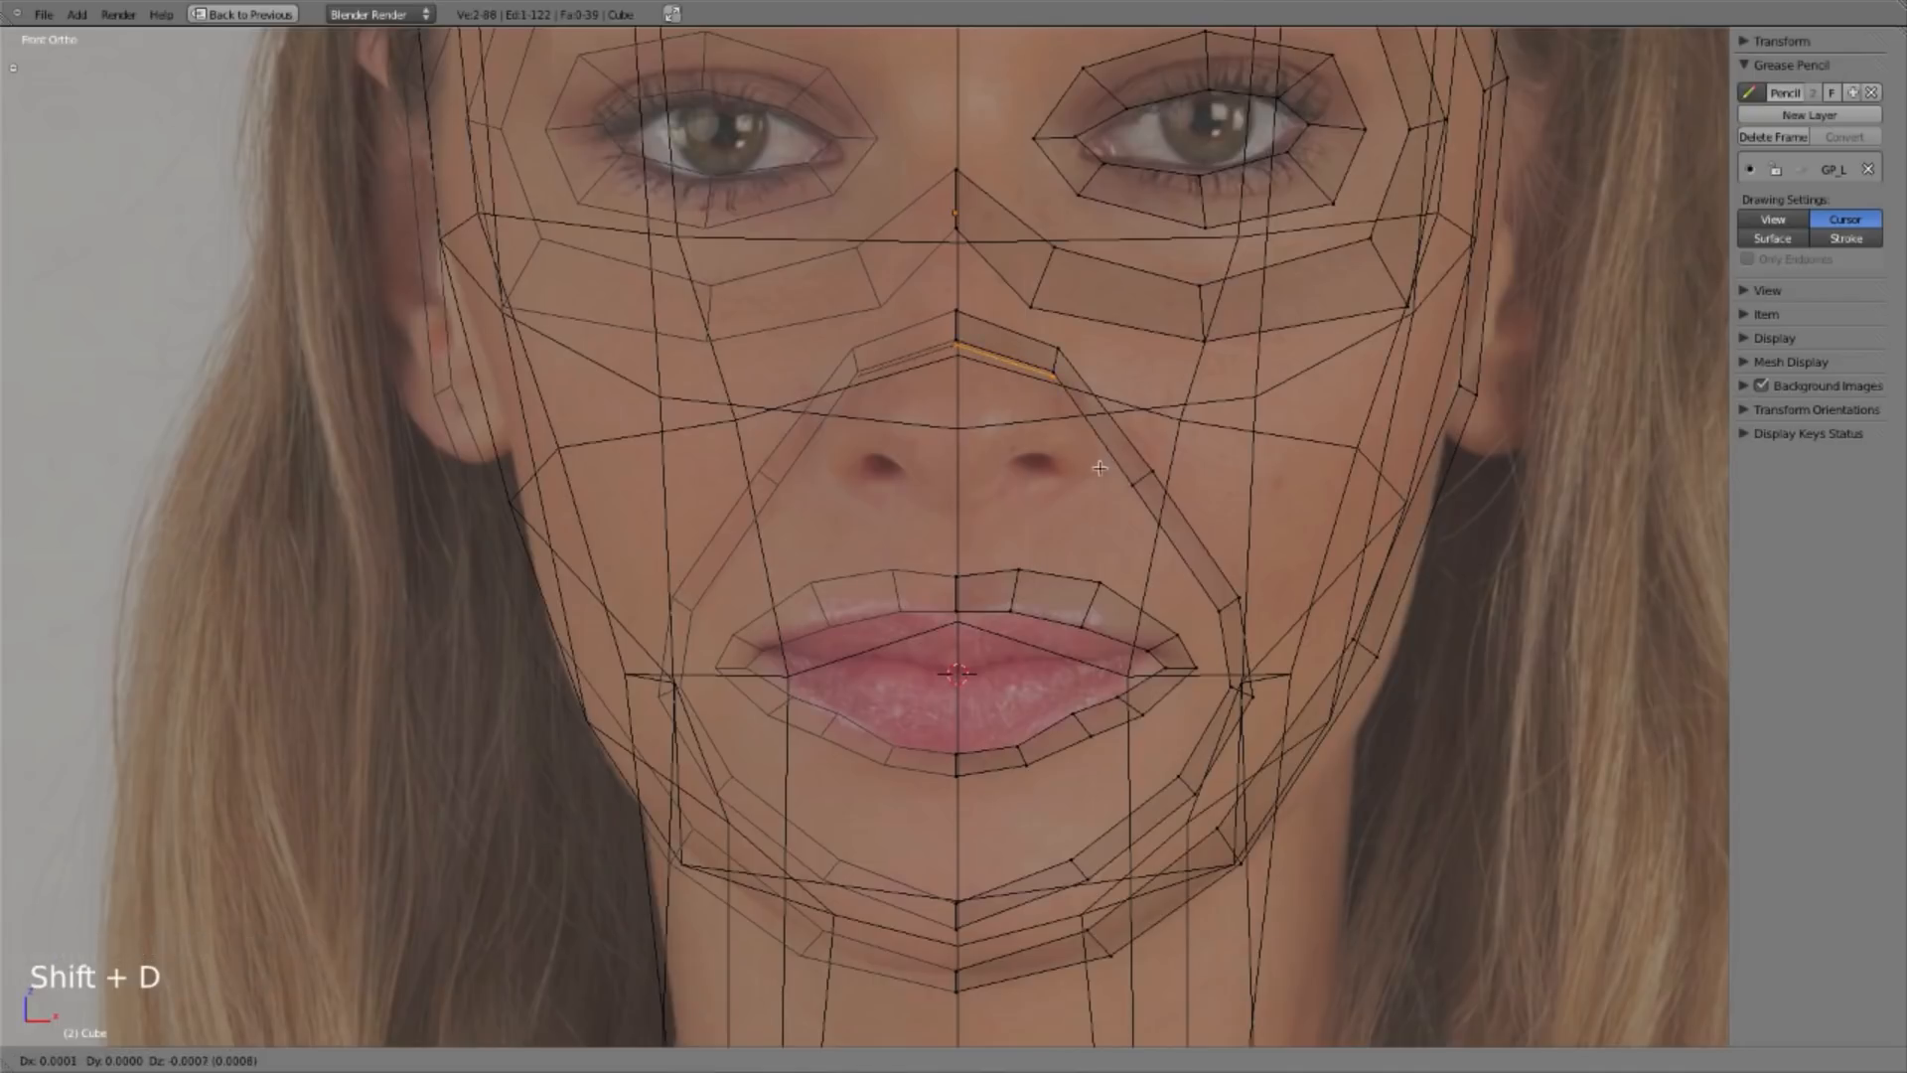
key("KP_3")
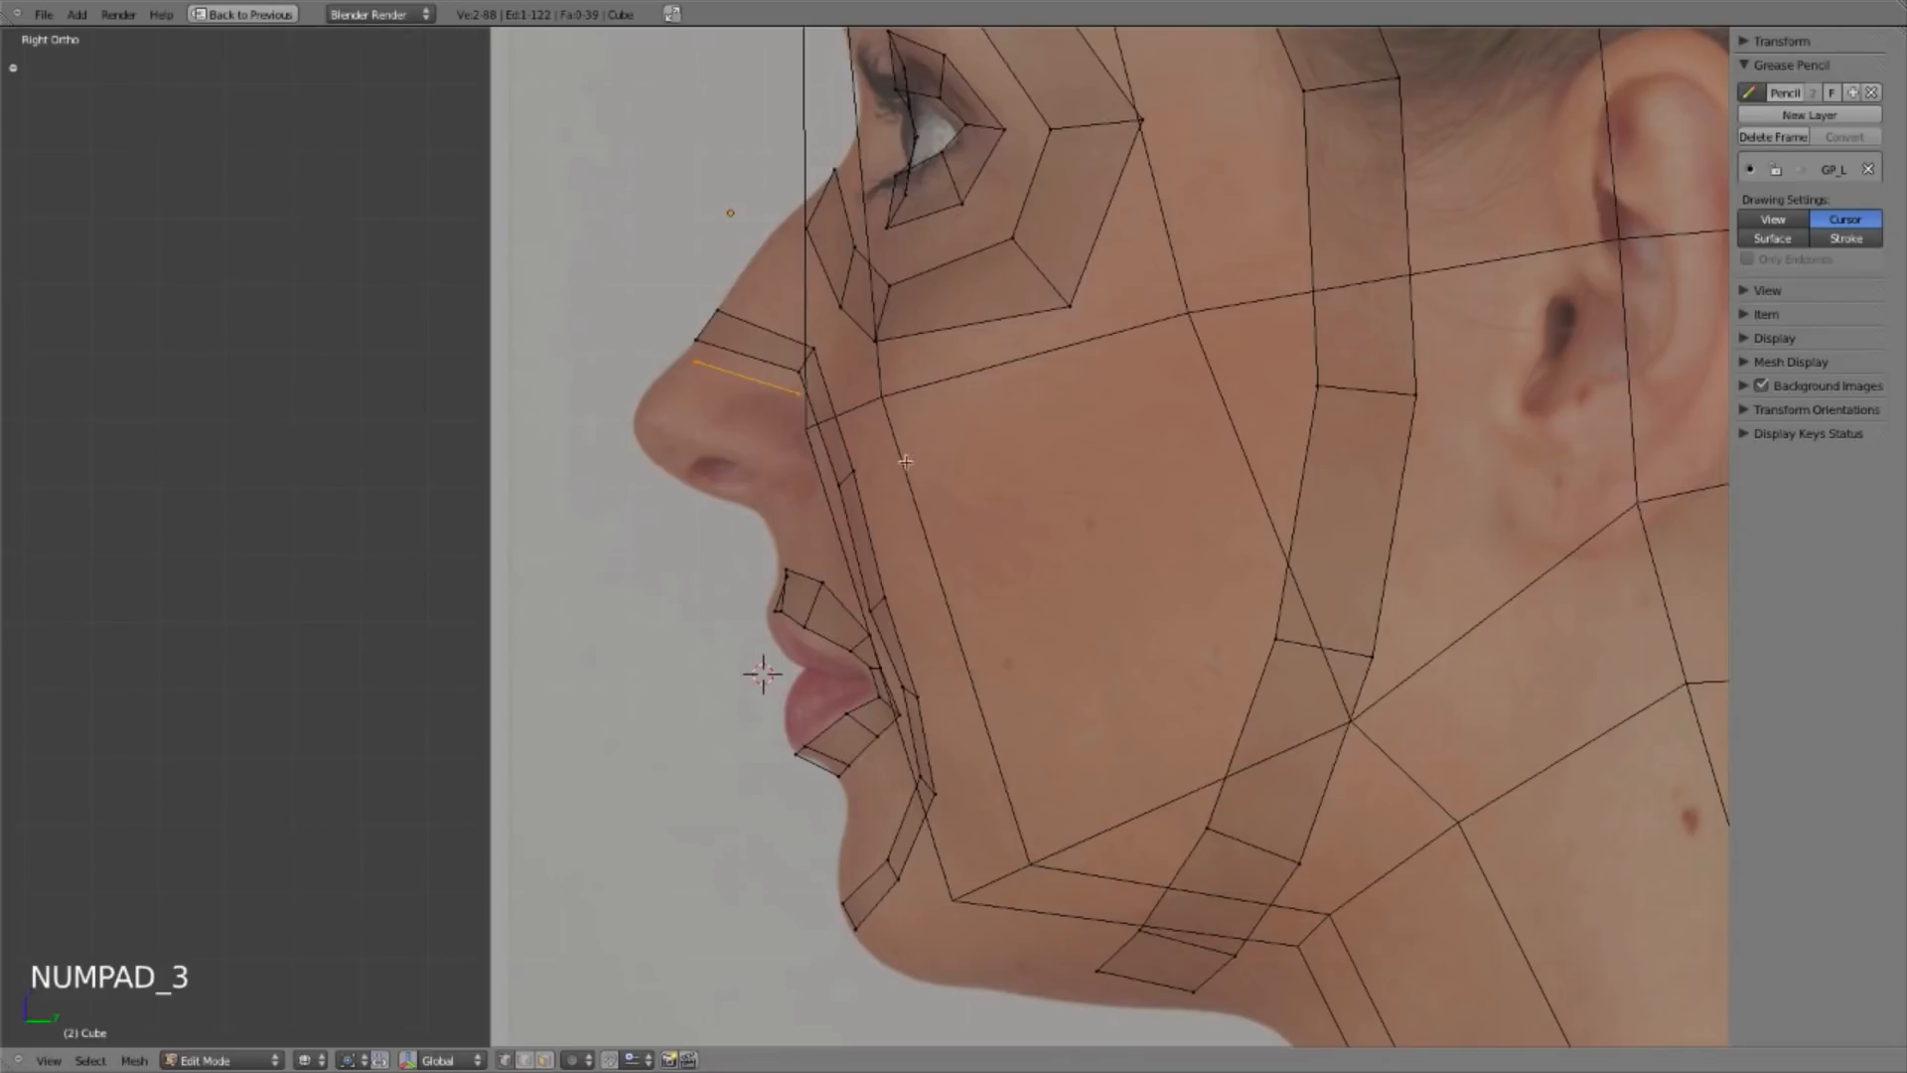
key("g")
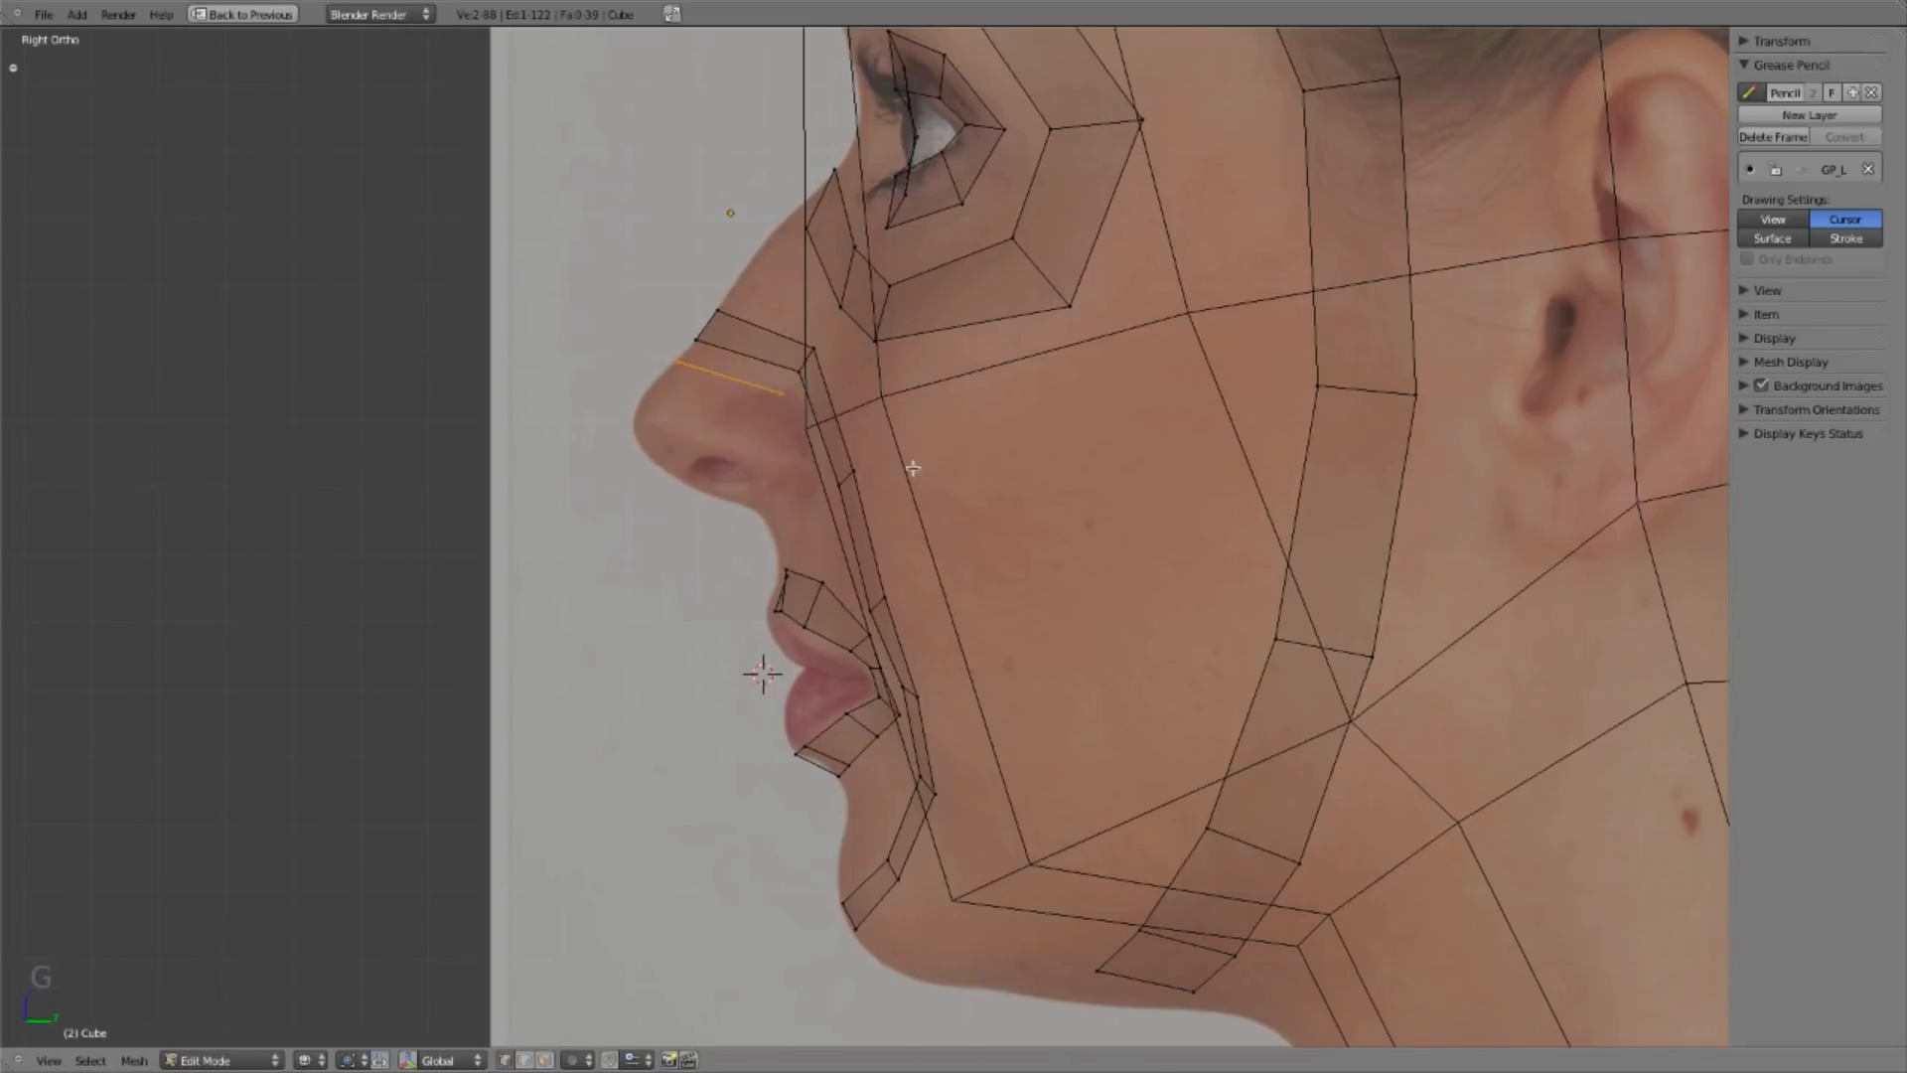
key("e")
left_click(891, 496)
key("g")
key("KP_1")
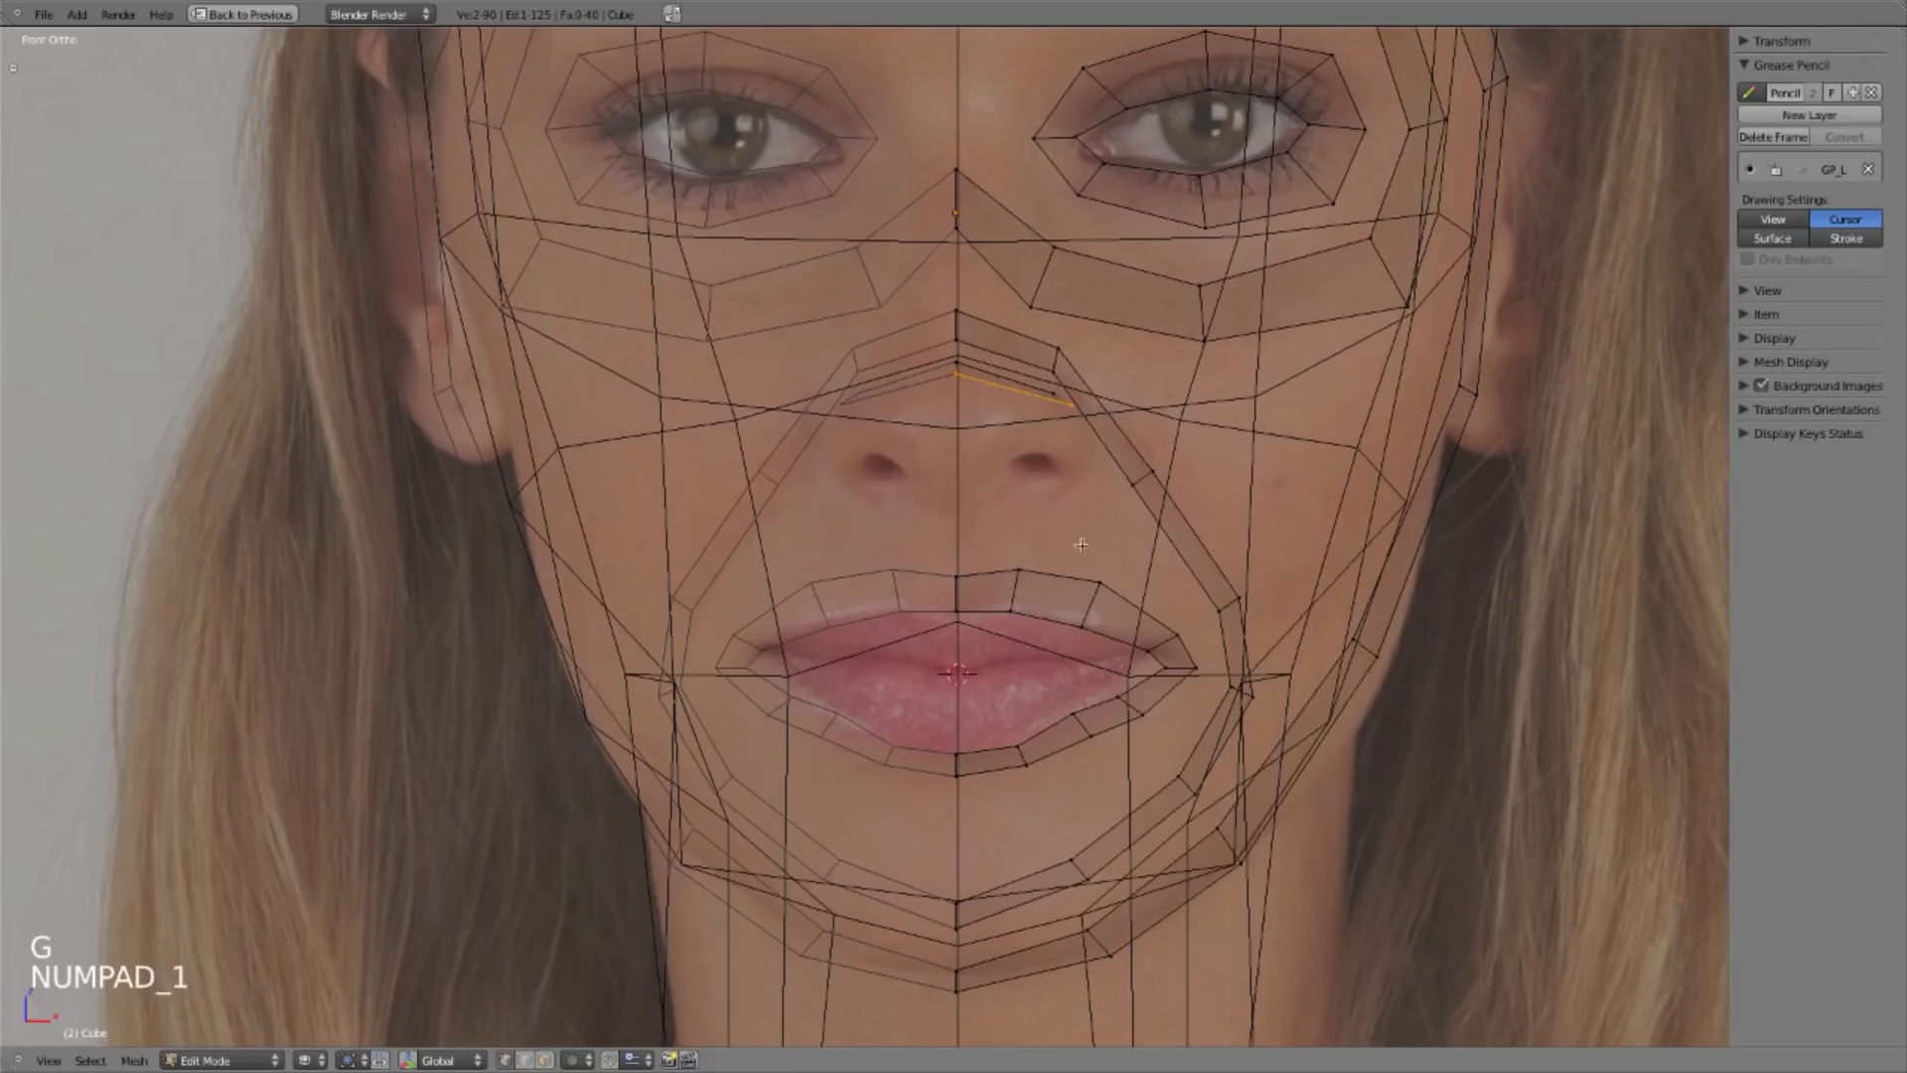
Step: Slide the new nose face's lower outer vertex, then extrude its outer edge down beside the nostril, rotating and moving it
middle_click_drag(1079, 514, 1110, 390, "ctrl")
key("a")
right_click(1109, 387)
key("g")
key("g")
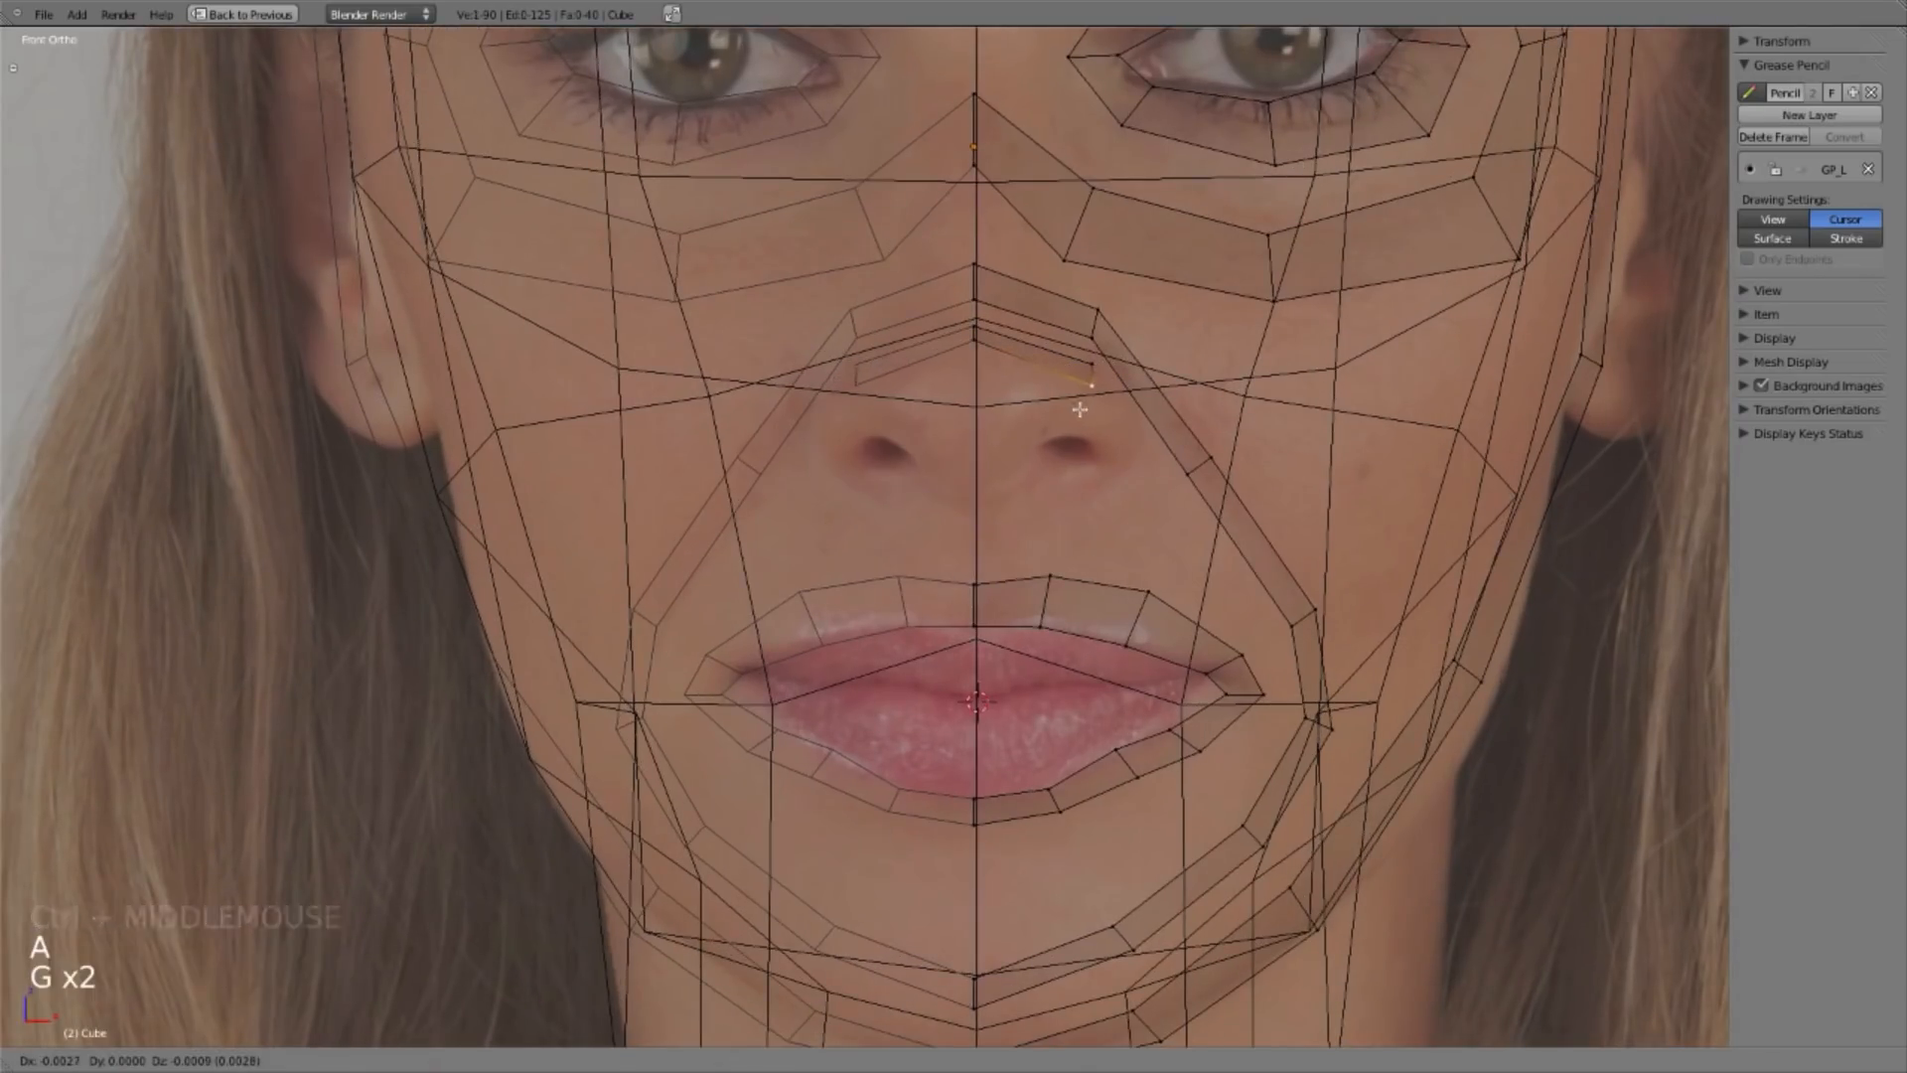
right_click(1096, 380, "shift")
key("e")
key("r")
left_click(1064, 447)
key("g")
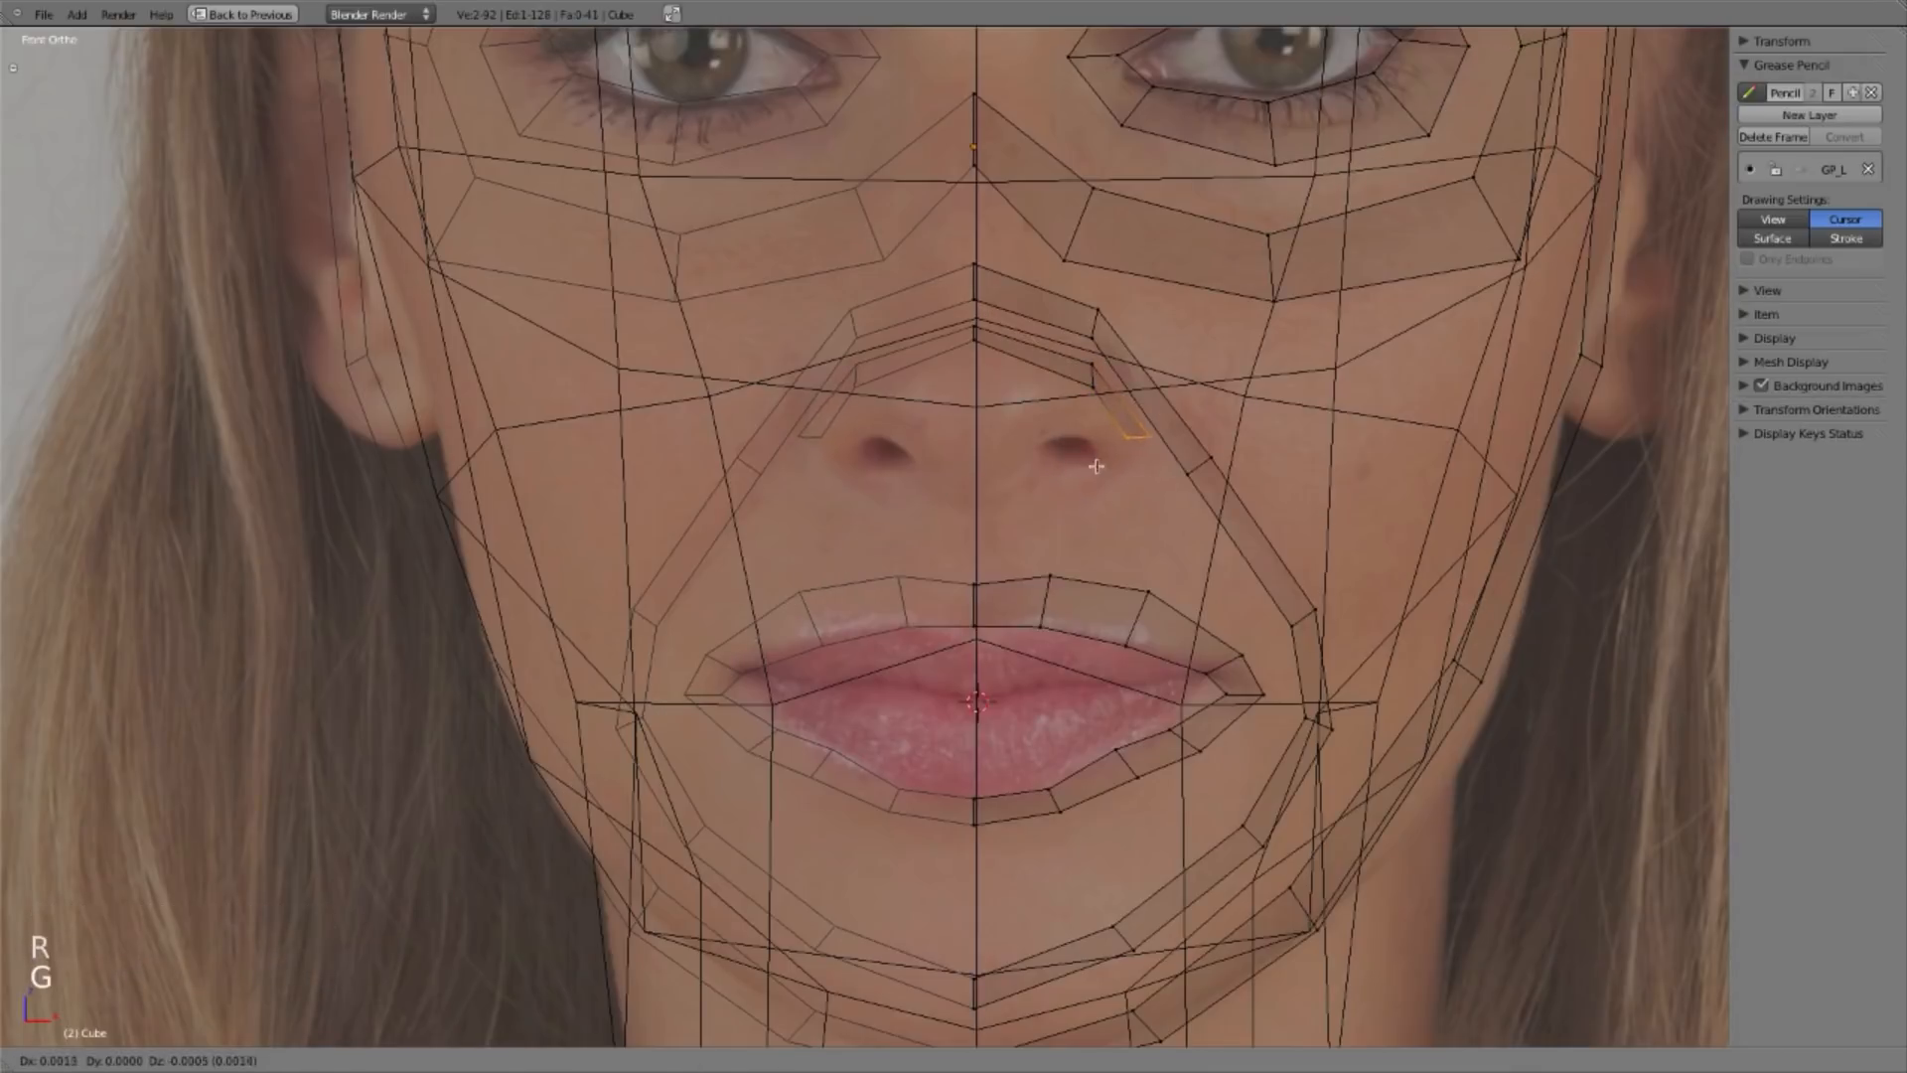
left_click(1099, 471)
Step: Adjust the nostril-side edge's depth, scale it along Y in the side view, and scale it again in the front view
key("KP_3")
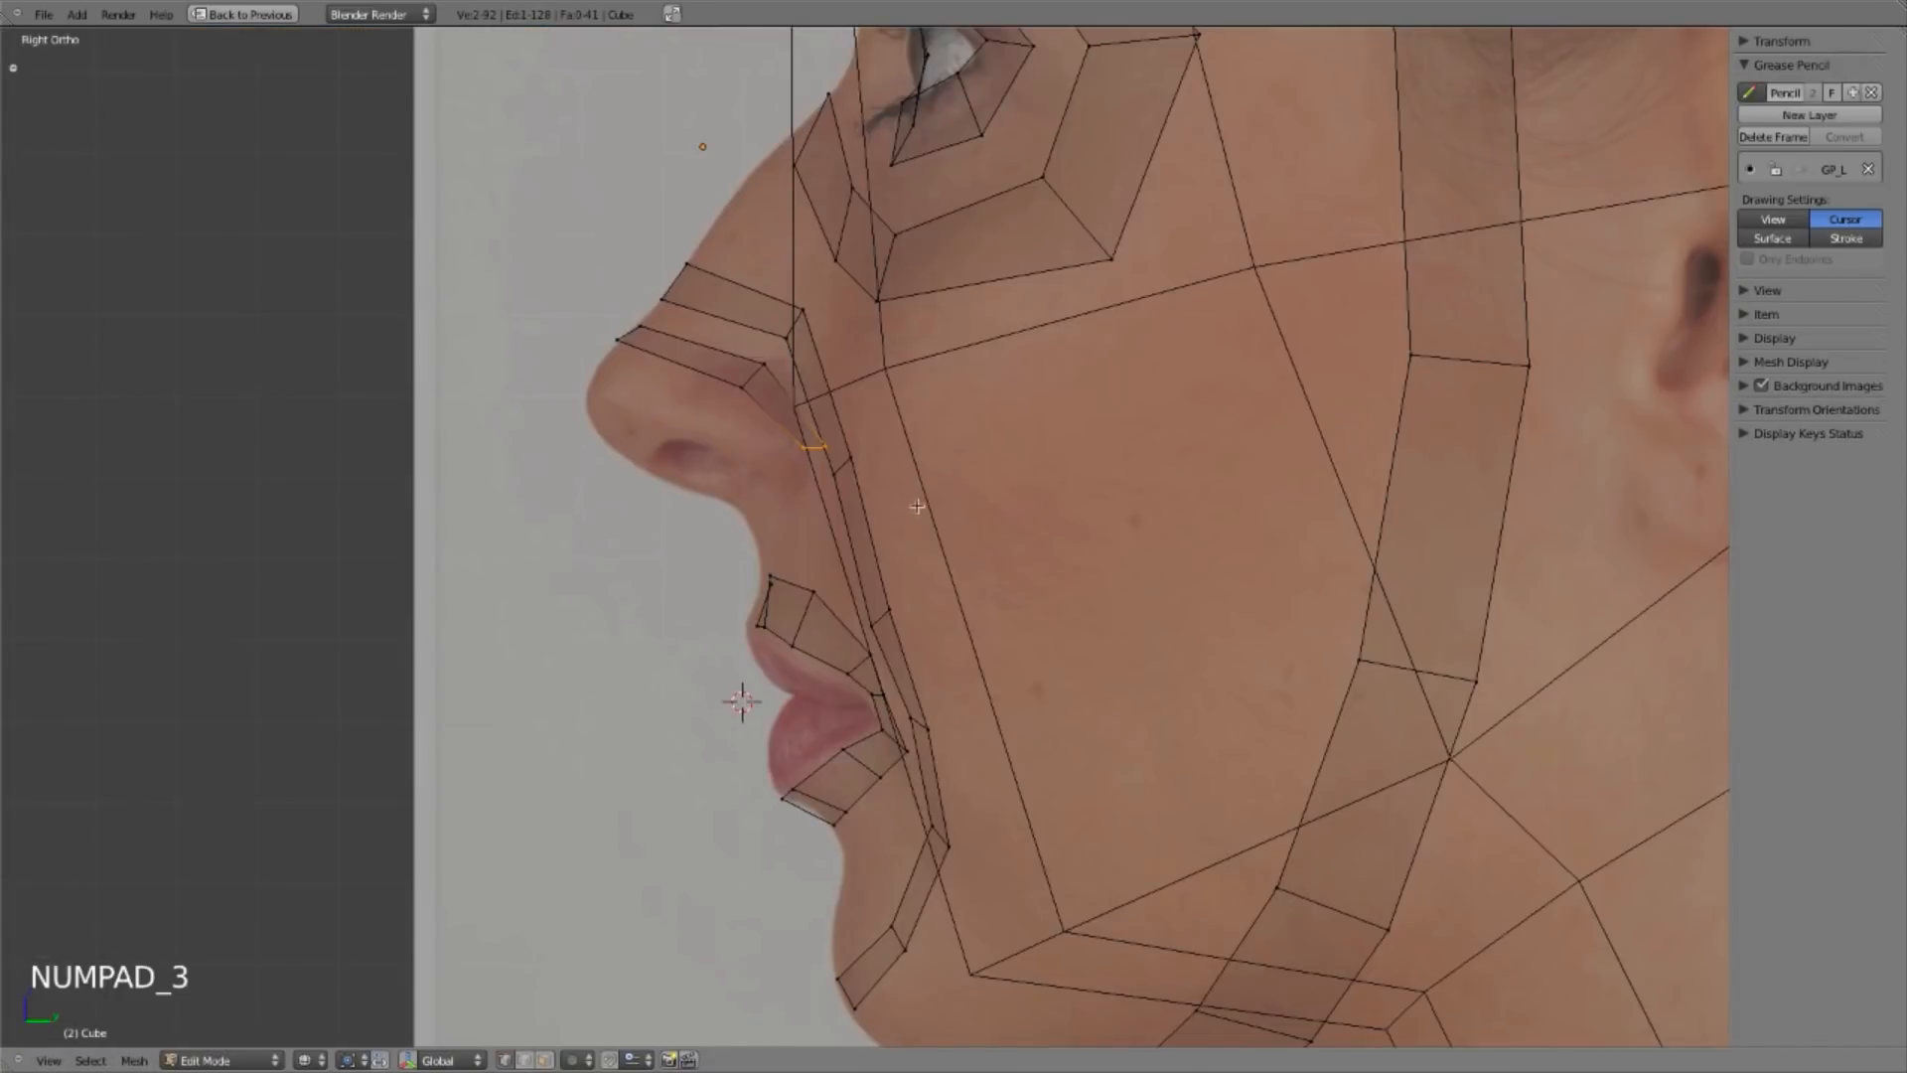
key("g")
key("s")
key("y")
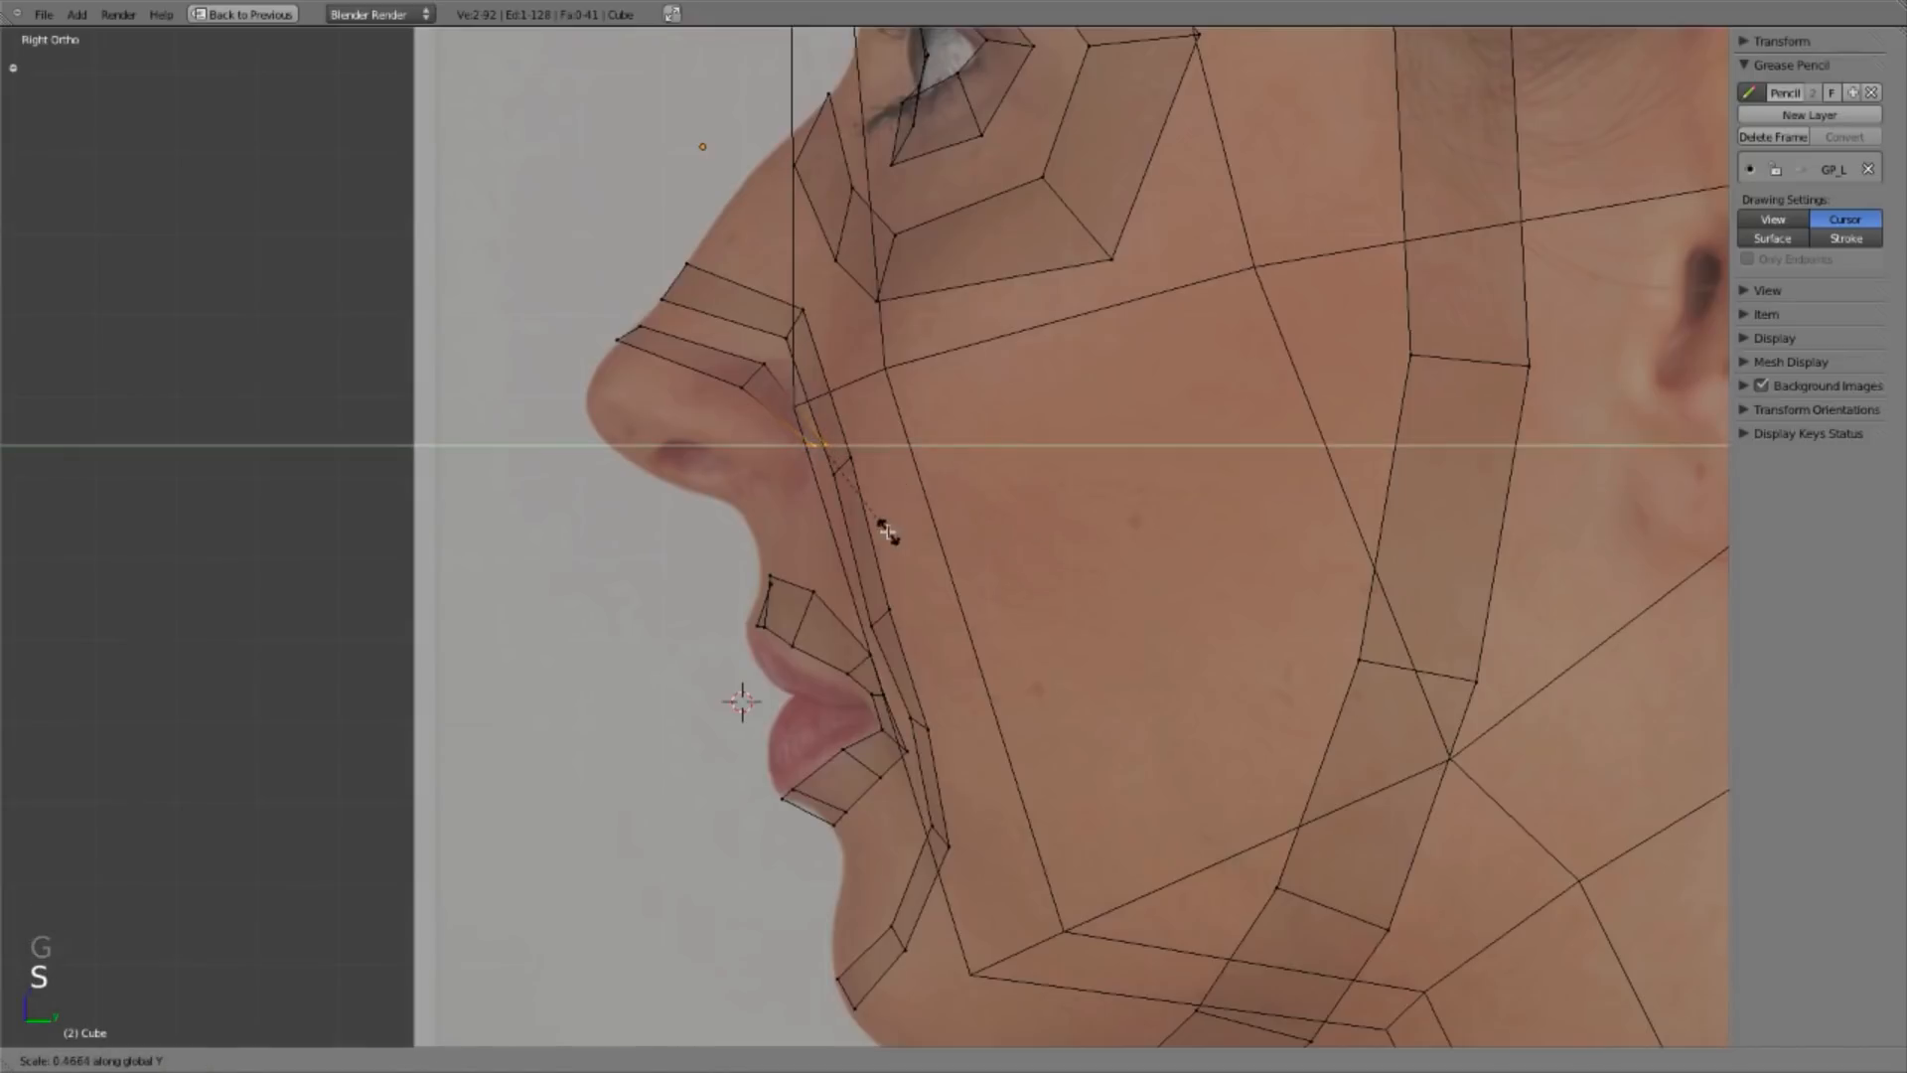
left_click(889, 531)
key("KP_1")
key("s")
left_click(1225, 509)
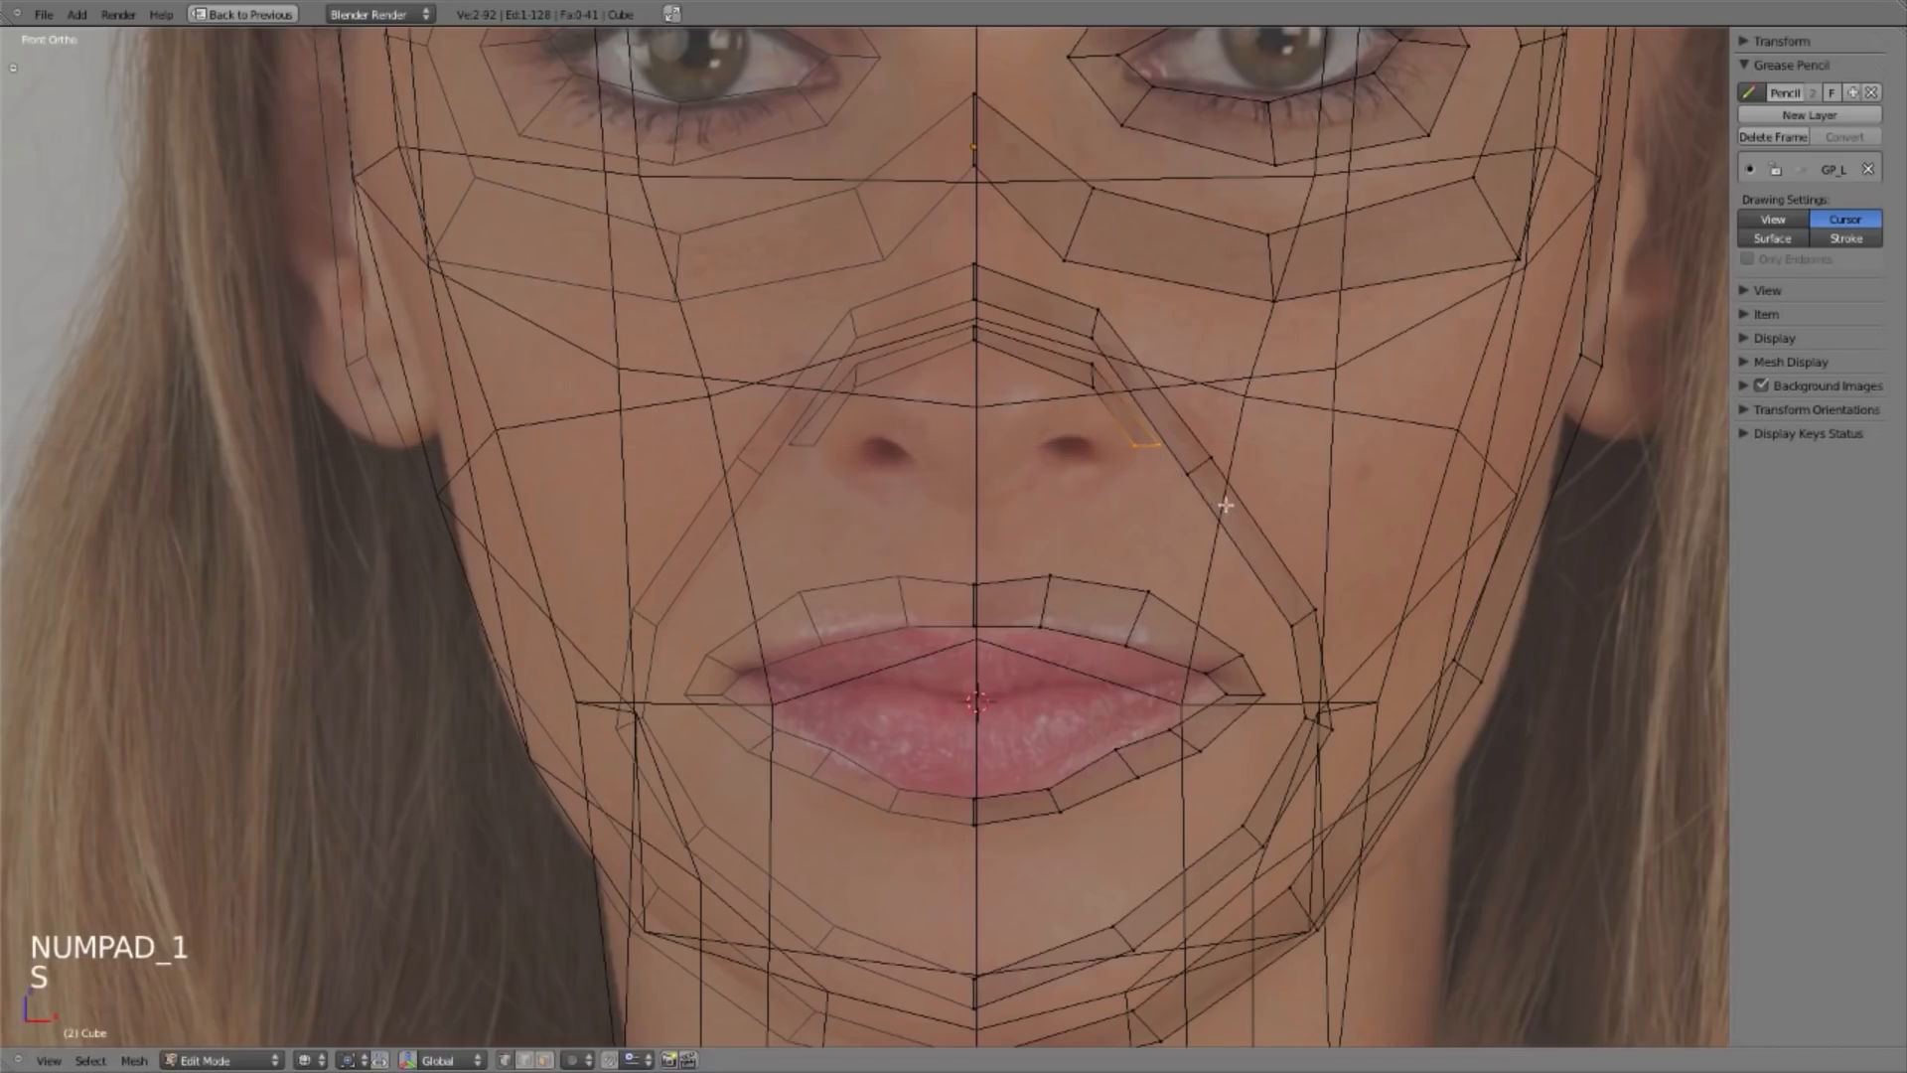
Step: Extrude the nostril-side edge inward beneath the nostril, and rotate and move it to fit the front and side references
key("e")
left_click(1182, 596)
key("r")
left_click(1101, 671)
key("g")
double_click(1061, 647)
key("KP_3")
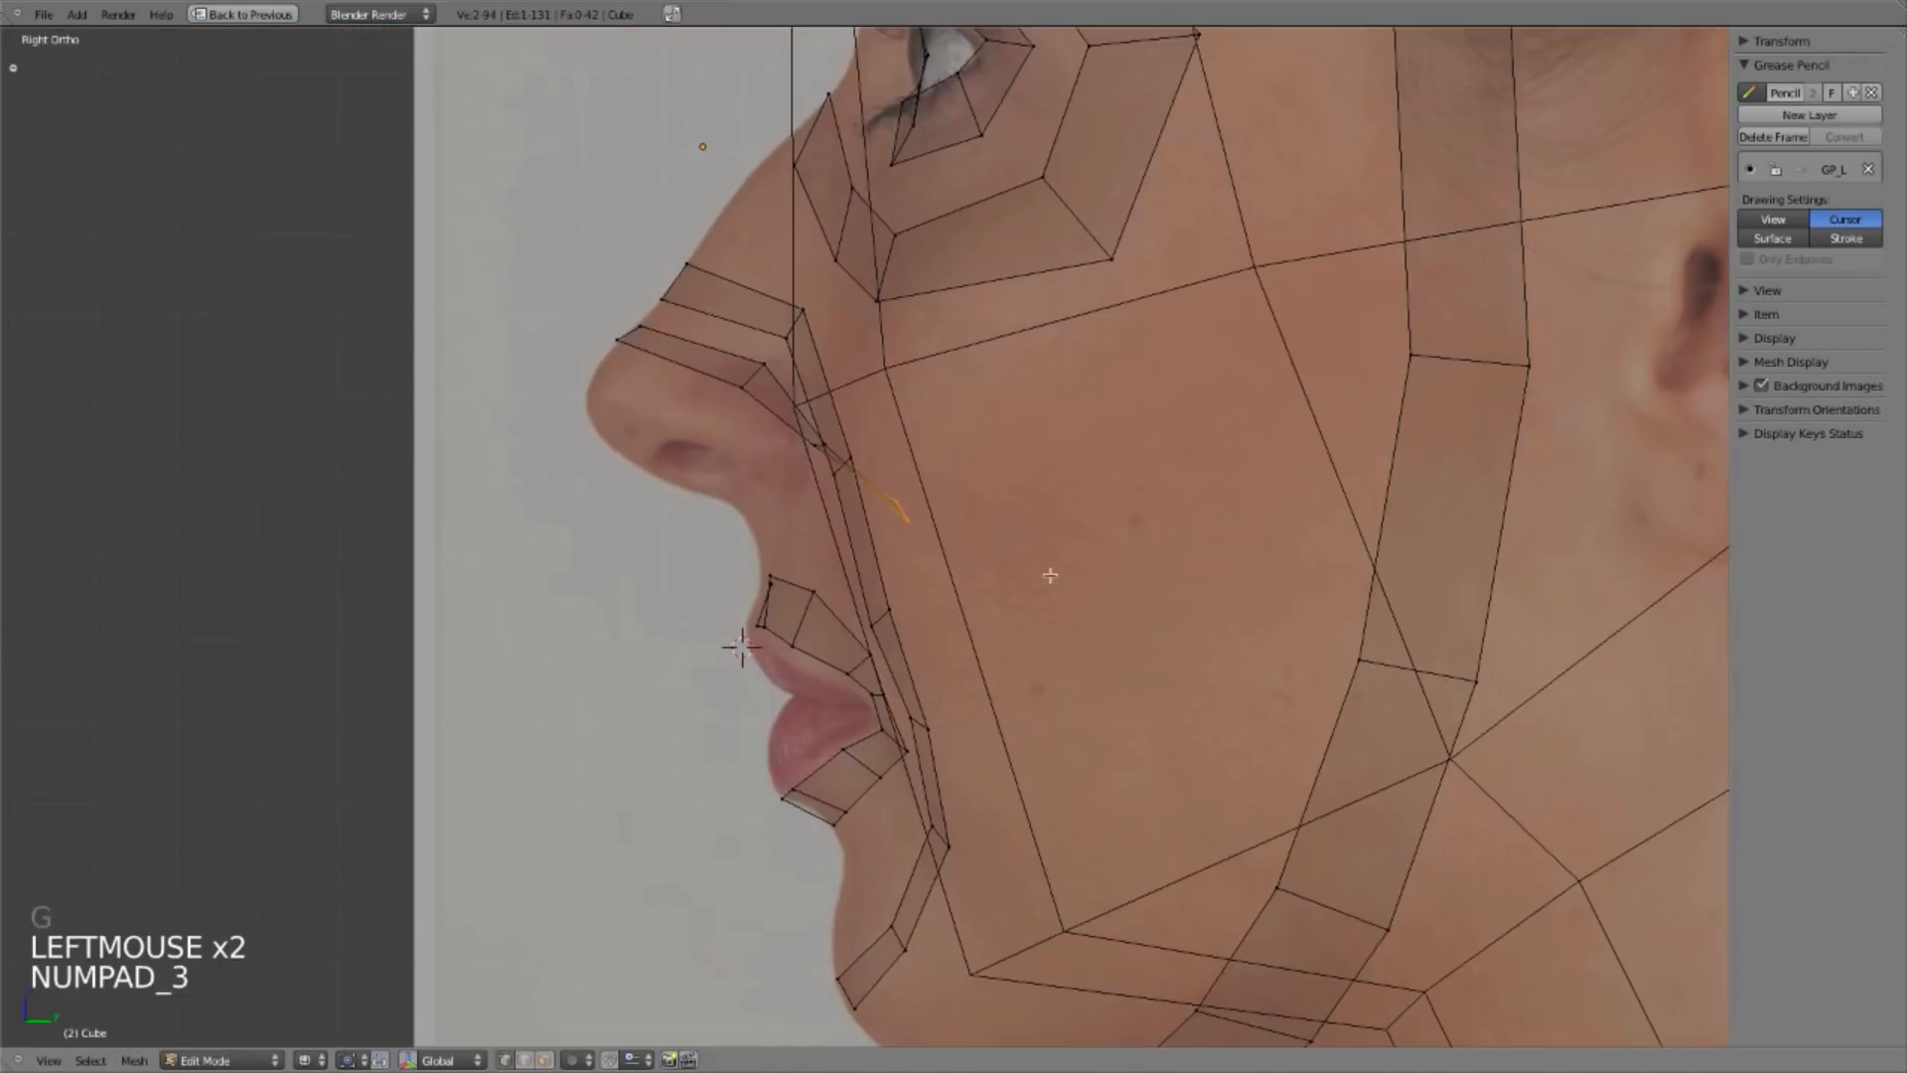
key("g")
left_click(884, 602)
key("r")
left_click(879, 644)
Step: Extrude the nose strip to the centerline under the nose and move the edge below the nostril outward
key("e")
left_click(867, 643)
key("KP_1")
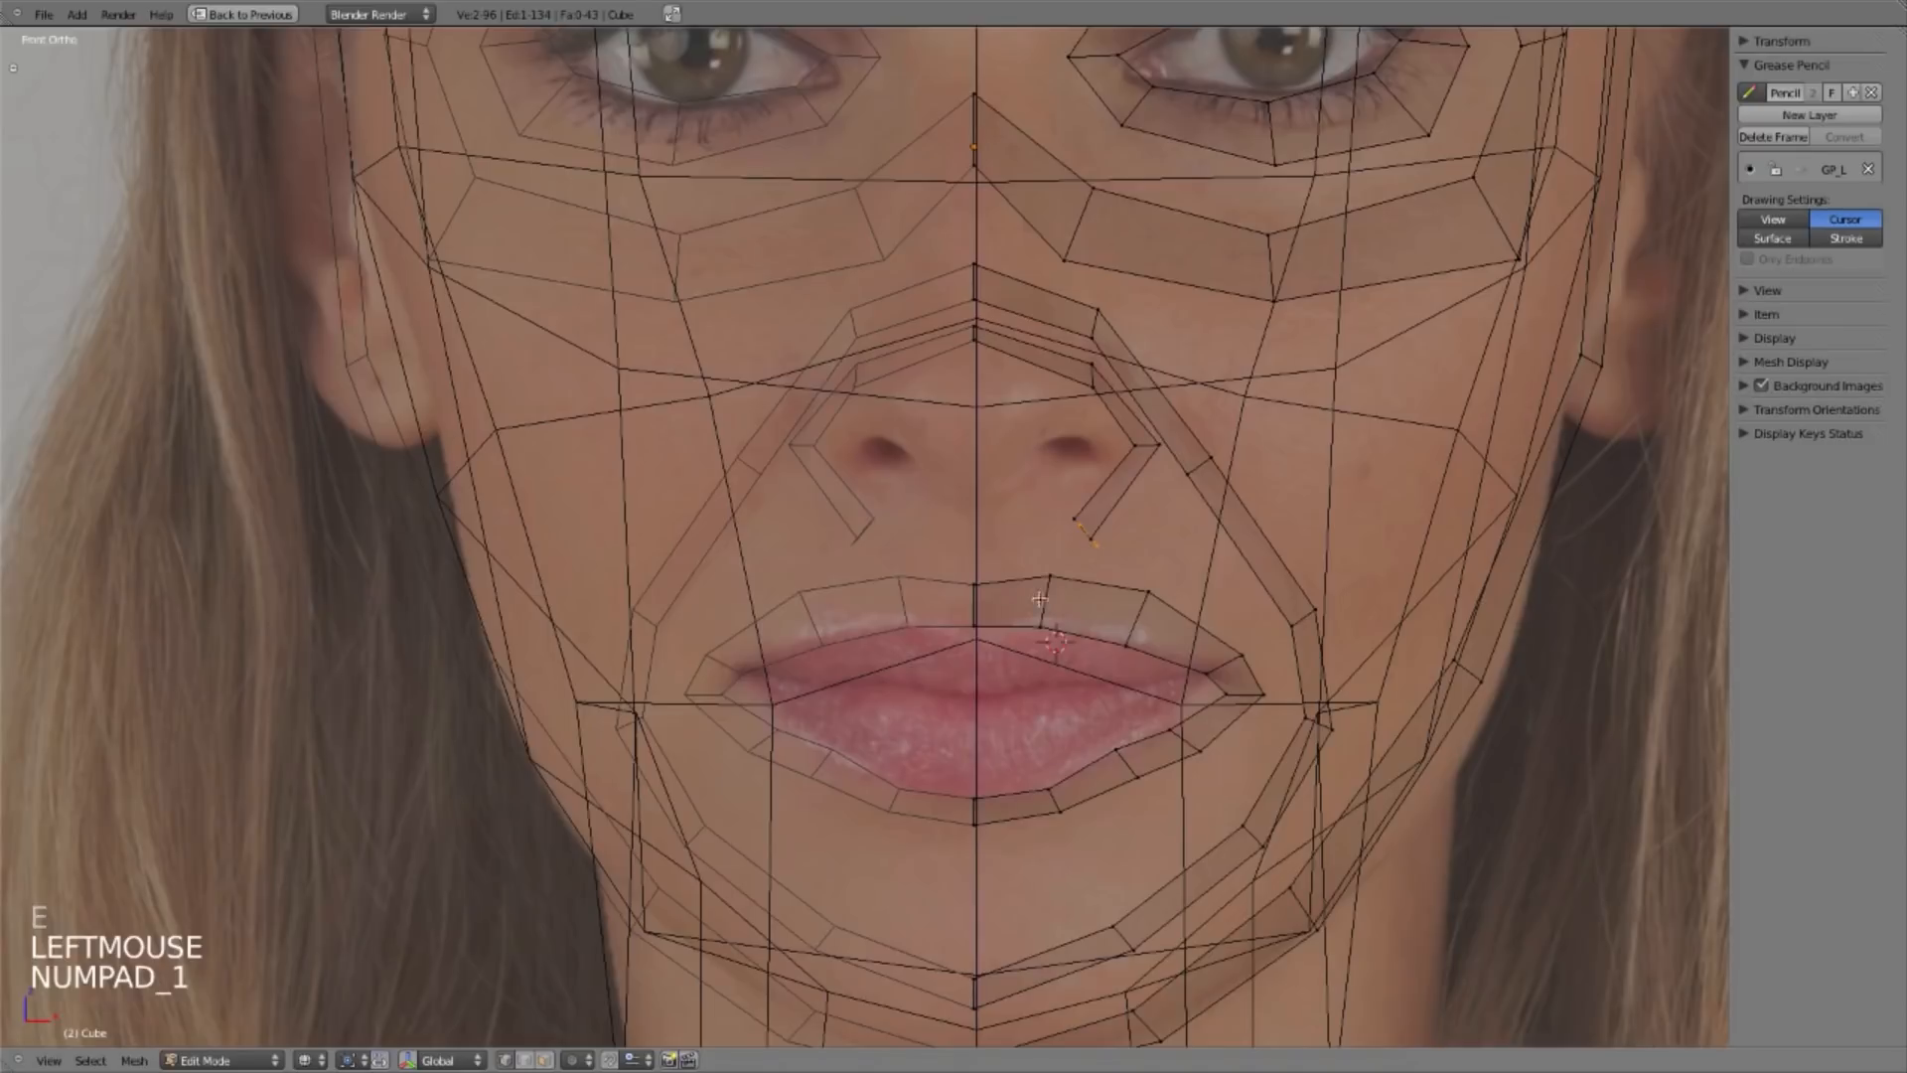
key("g")
left_click(893, 600)
key("a")
right_click(1087, 510)
right_click(1100, 537, "shift")
key("g")
left_click(1140, 509)
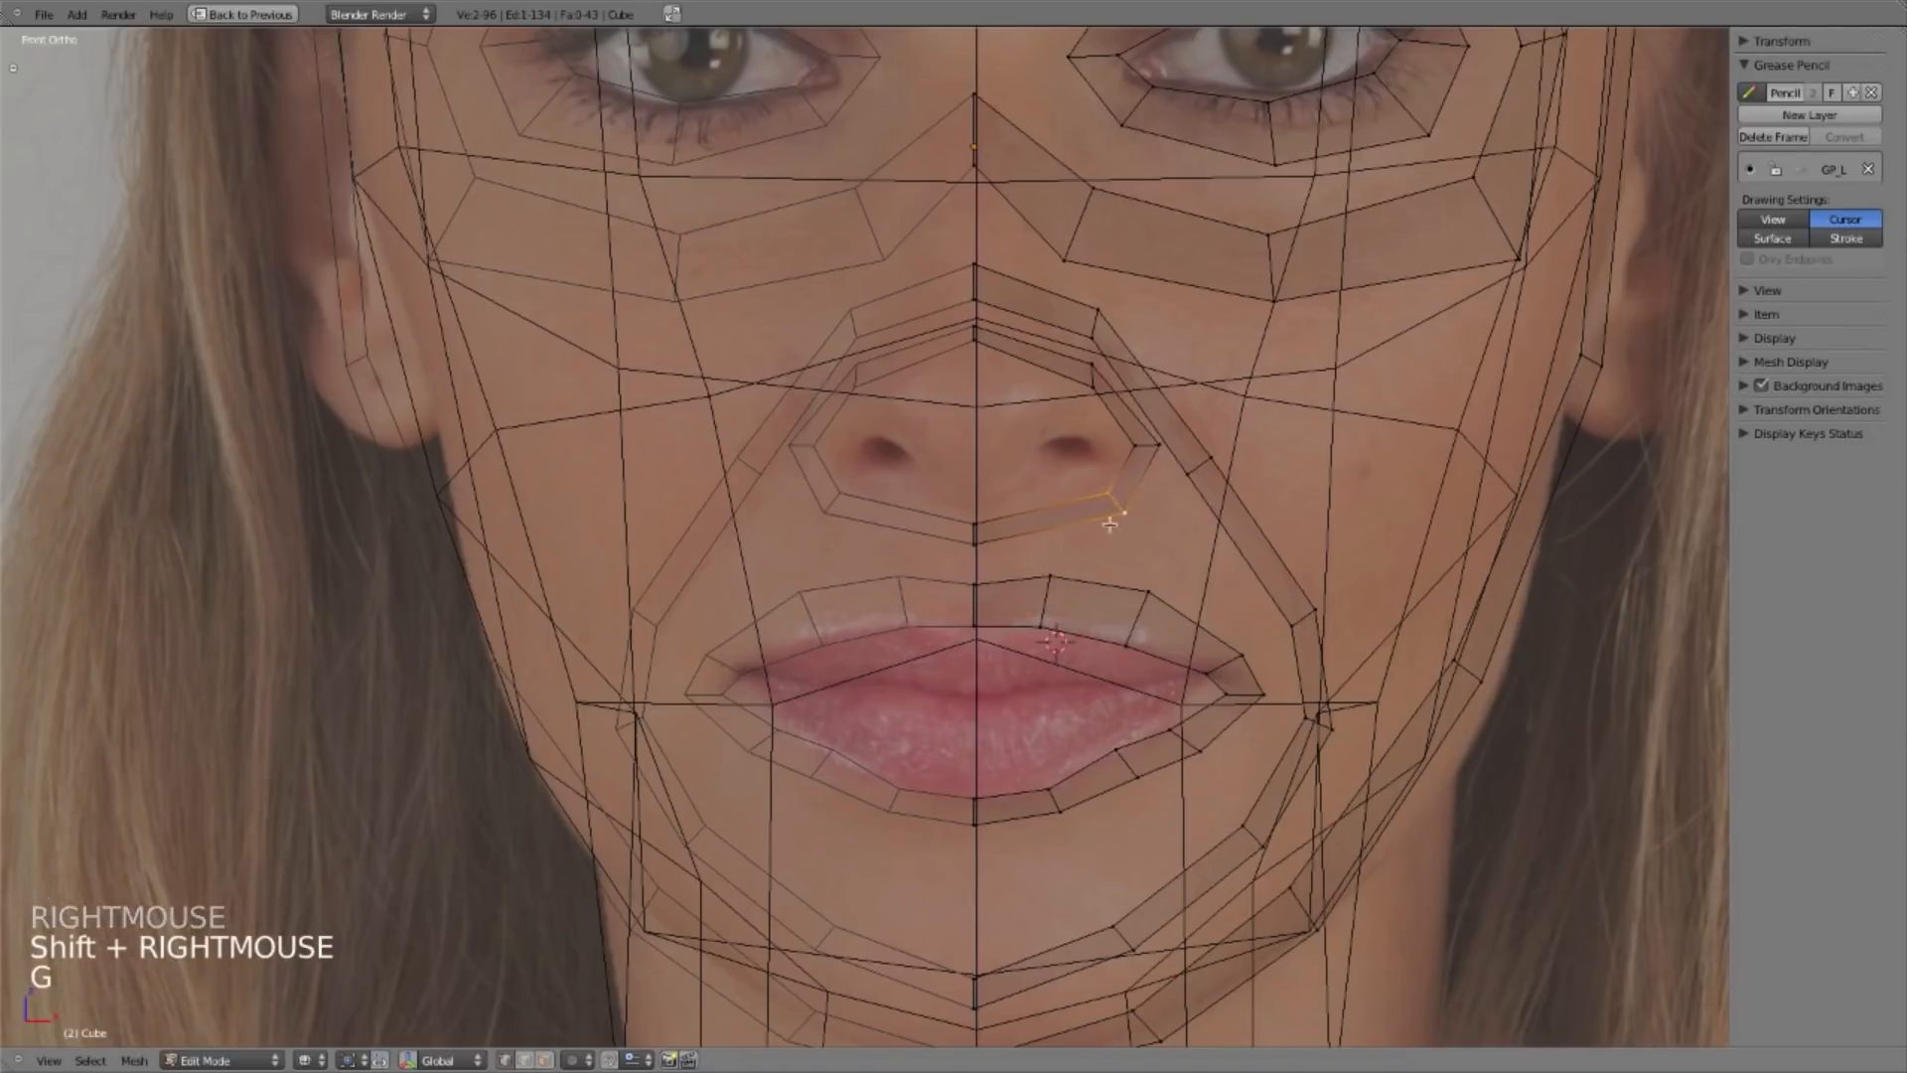
Step: Add a loop cut across the face under the nose and position the new edge in the front and side views
key("a")
key("ctrl+r")
left_click(1053, 517)
left_click(1052, 519)
key("g")
left_click(1077, 541)
key("KP_3")
key("g")
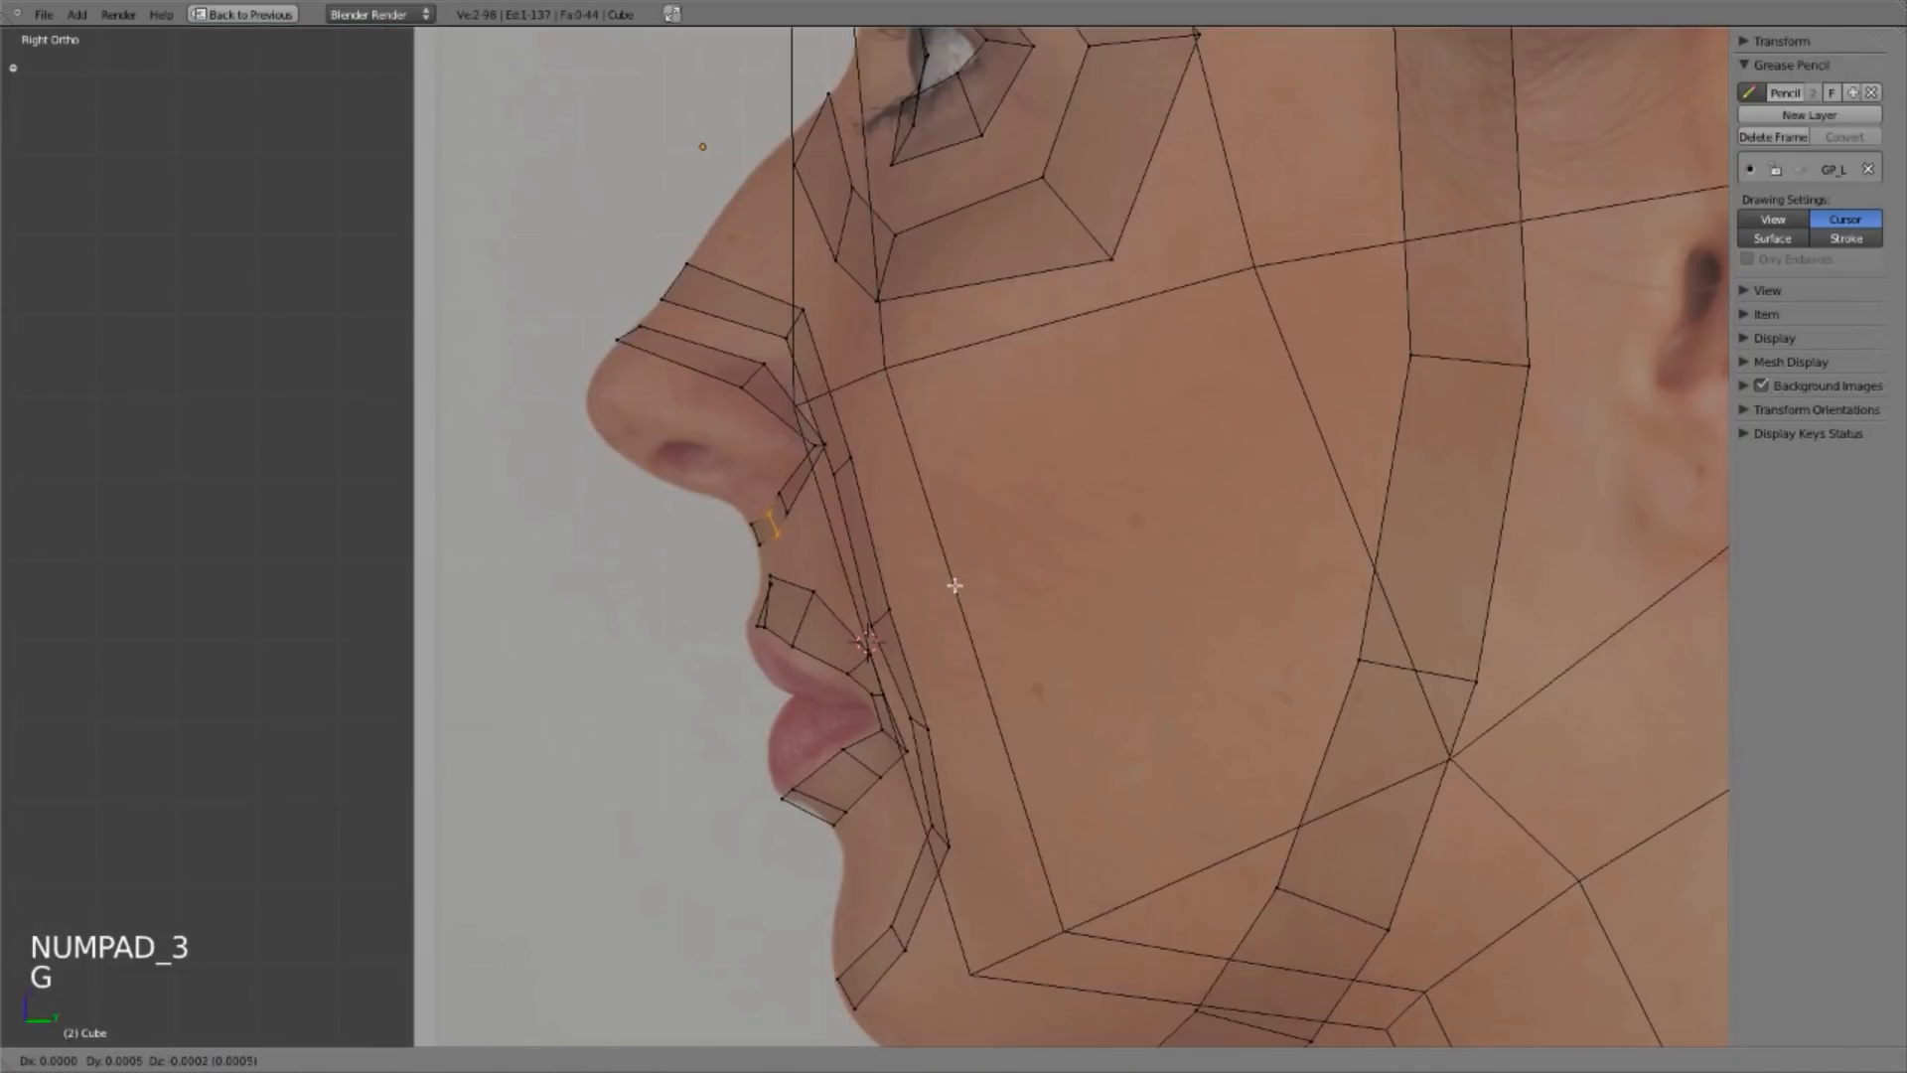
left_click(952, 572)
Step: In the side view, move the edge below the nostril back and slide the vertex at the side of the nostril
key("a")
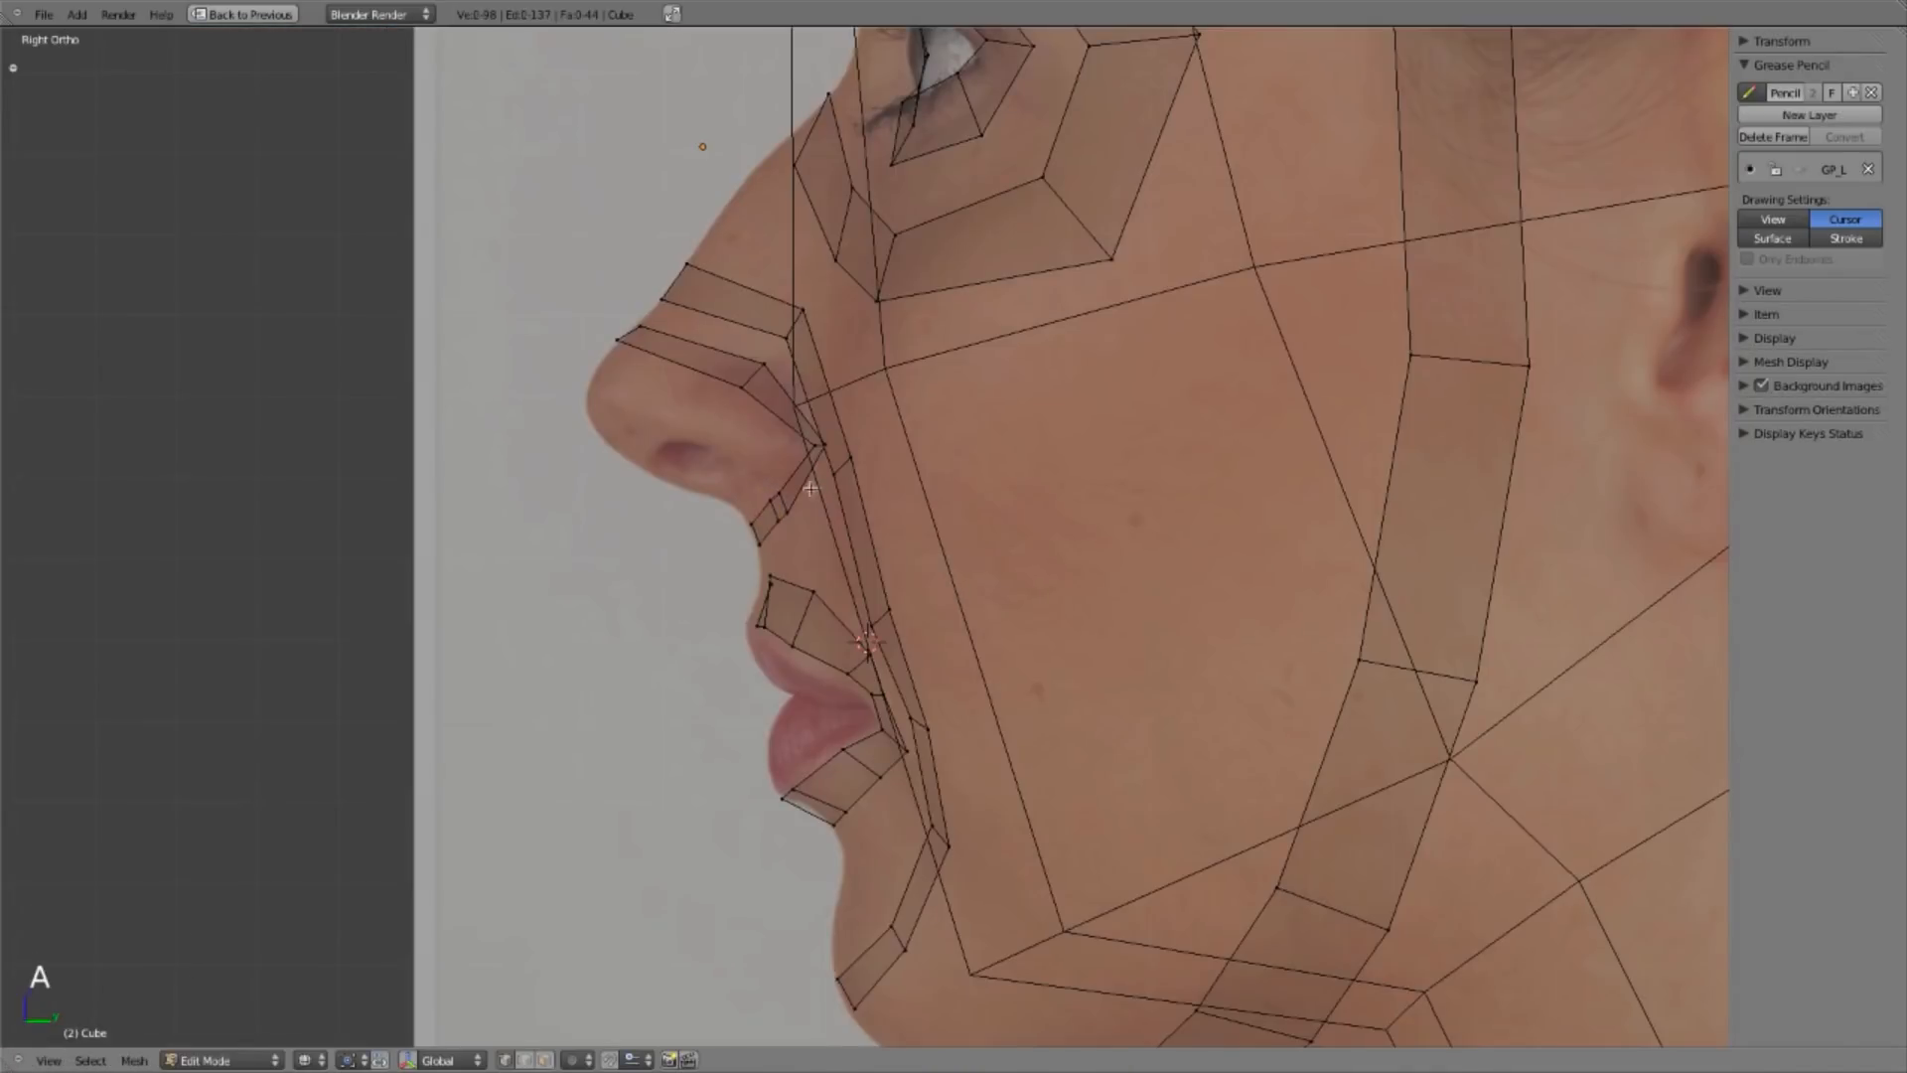
right_click(798, 499, "shift")
key("g")
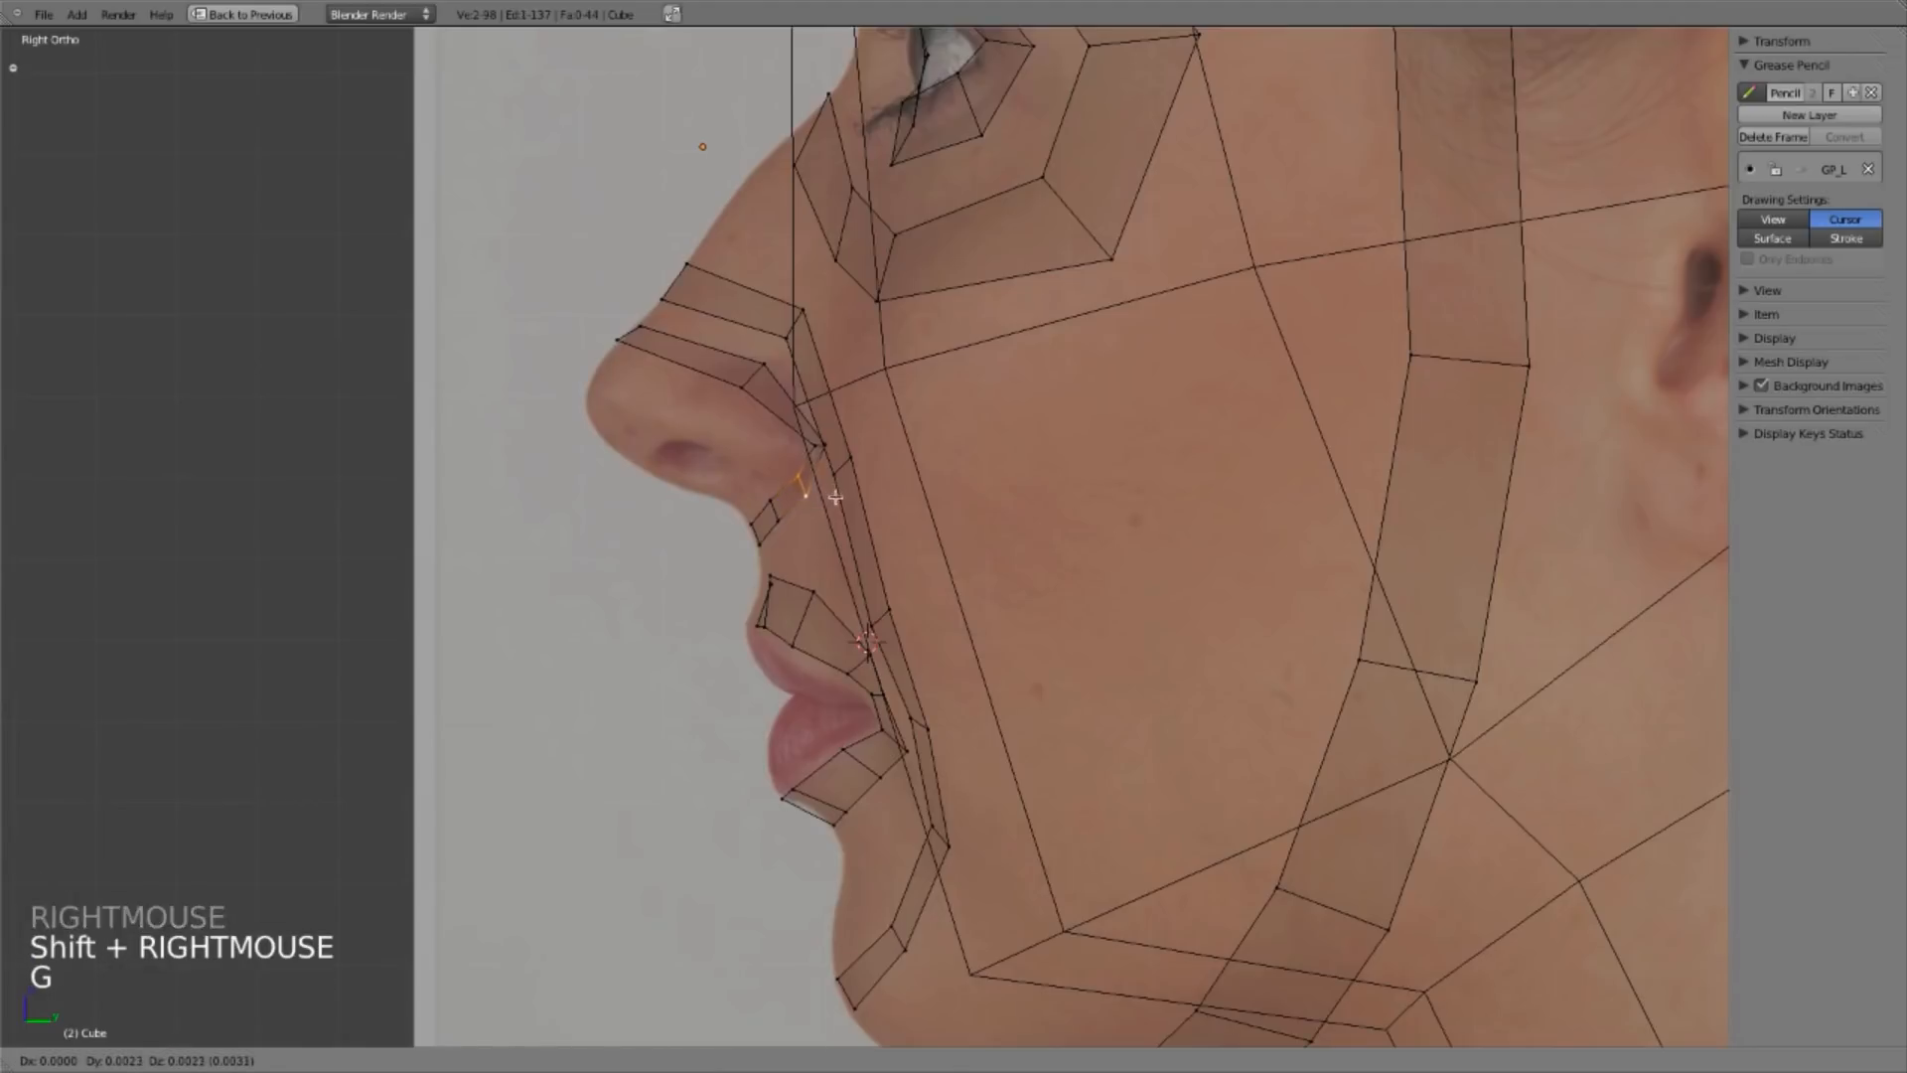
right_click(833, 467)
key("a")
right_click(824, 445)
key("g")
key("g")
left_click(833, 455)
key("a")
Step: Examine the nose and mouth strips from several angles, switching between wireframe and solid display
mouse_move(986, 631)
middle_mouse_down()
mouse_move(1217, 625)
mouse_move(1231, 556)
mouse_move(1361, 464)
mouse_move(1076, 558)
mouse_move(1053, 477)
mouse_move(1006, 428)
mouse_move(1136, 468)
mouse_move(1158, 566)
mouse_move(1076, 595)
mouse_move(1102, 616)
middle_mouse_up()
key("z")
key("KP_1")
middle_click_drag(1102, 616, 1037, 613)
key("KP_3")
key("z")
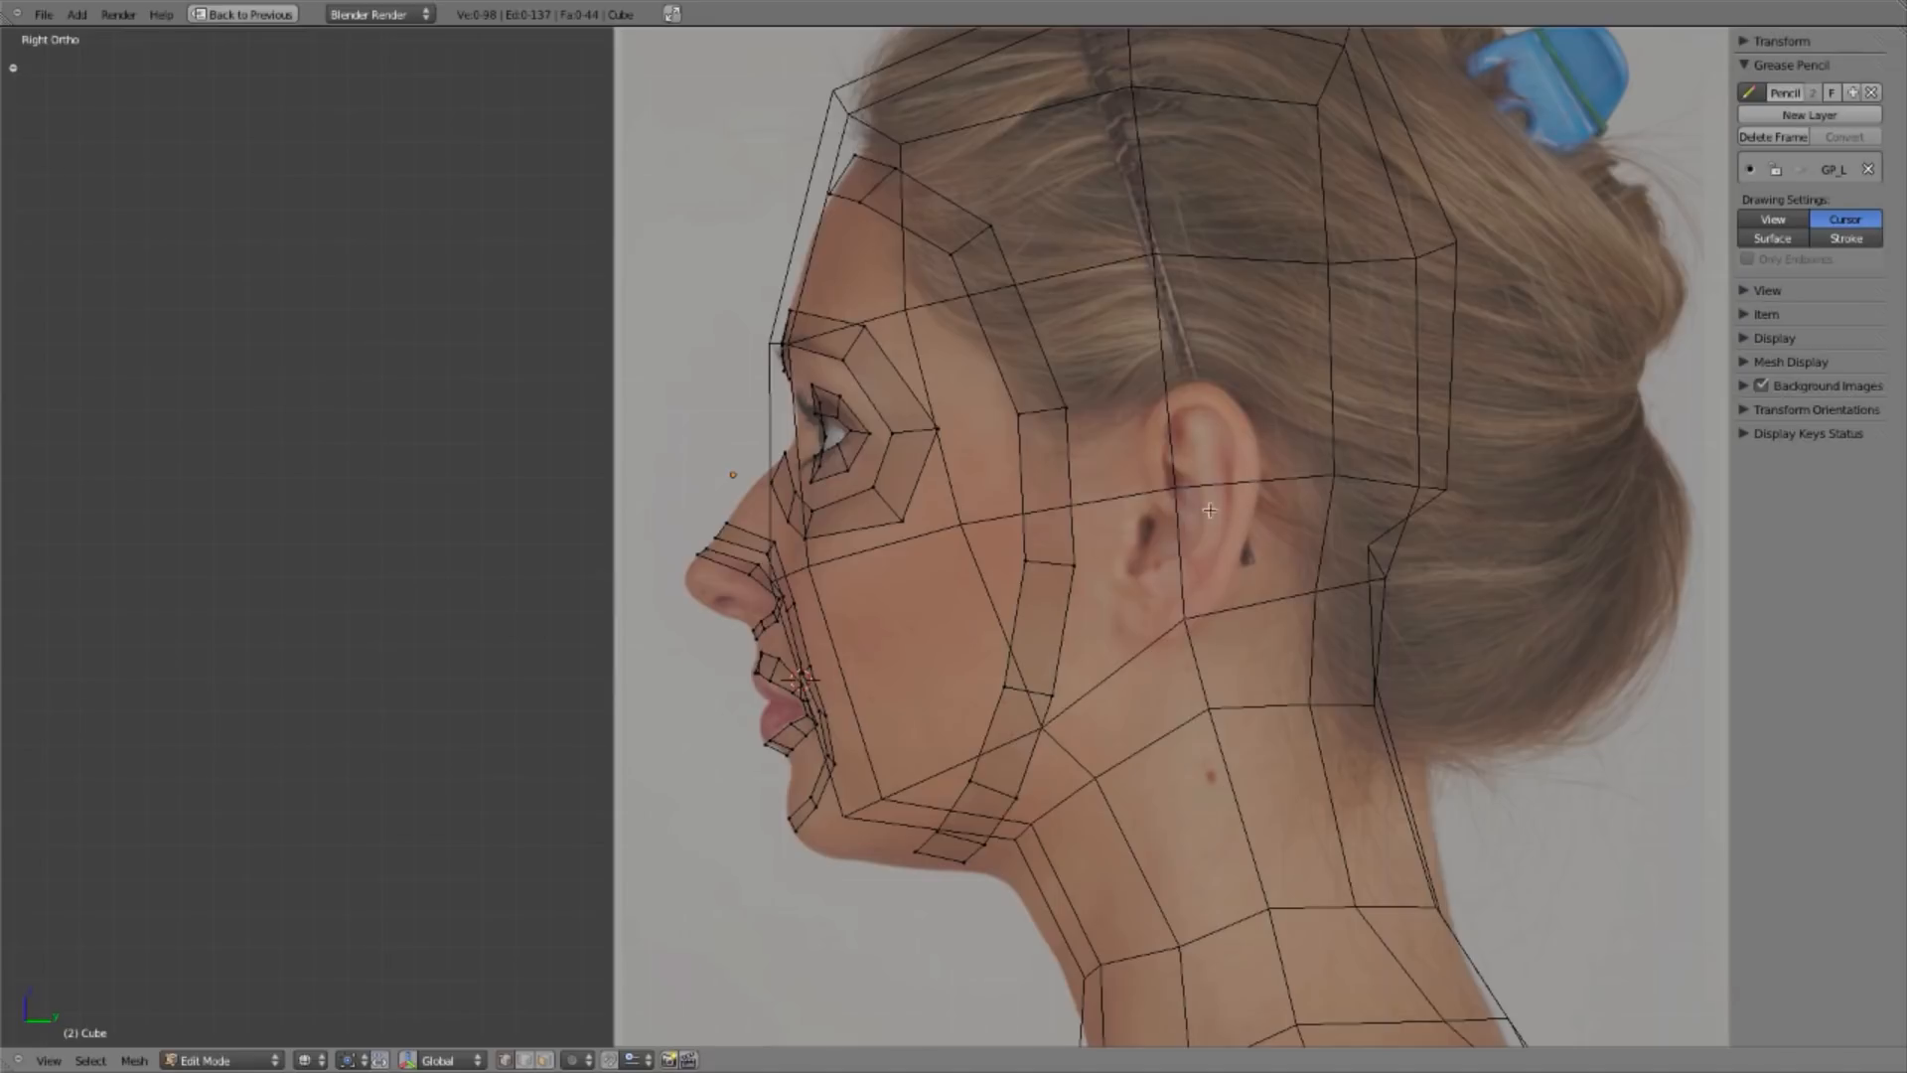
Step: In the side view, slide the vertex at the front end of the lower nose strip slightly along its edge
middle_click_drag(1145, 592, 989, 633, "shift")
right_click(882, 485)
key("g")
key("g")
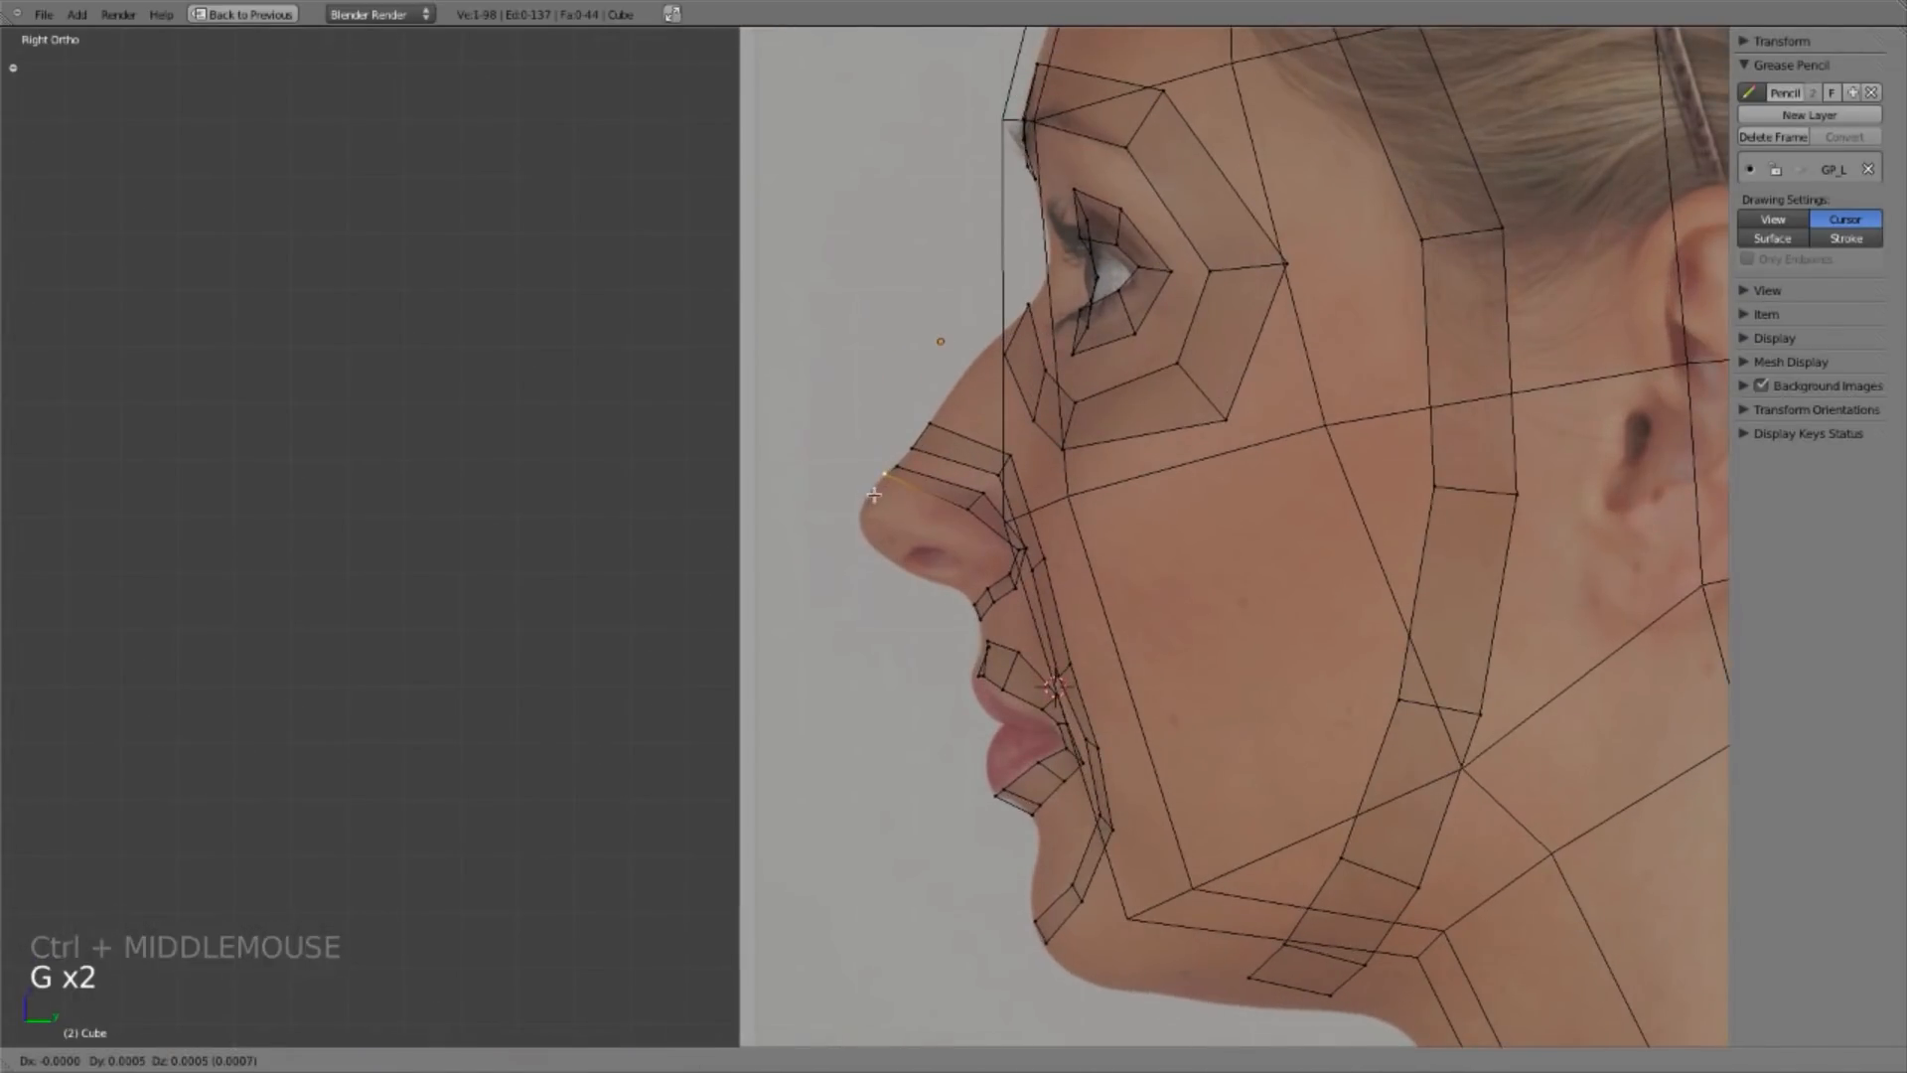
key("a")
Step: Move the two vertices at the side of the nostril slightly to follow the nose wing in the side view
middle_click_drag(1047, 630, 1106, 625, "ctrl")
right_click(1082, 555)
right_click(1099, 543, "shift")
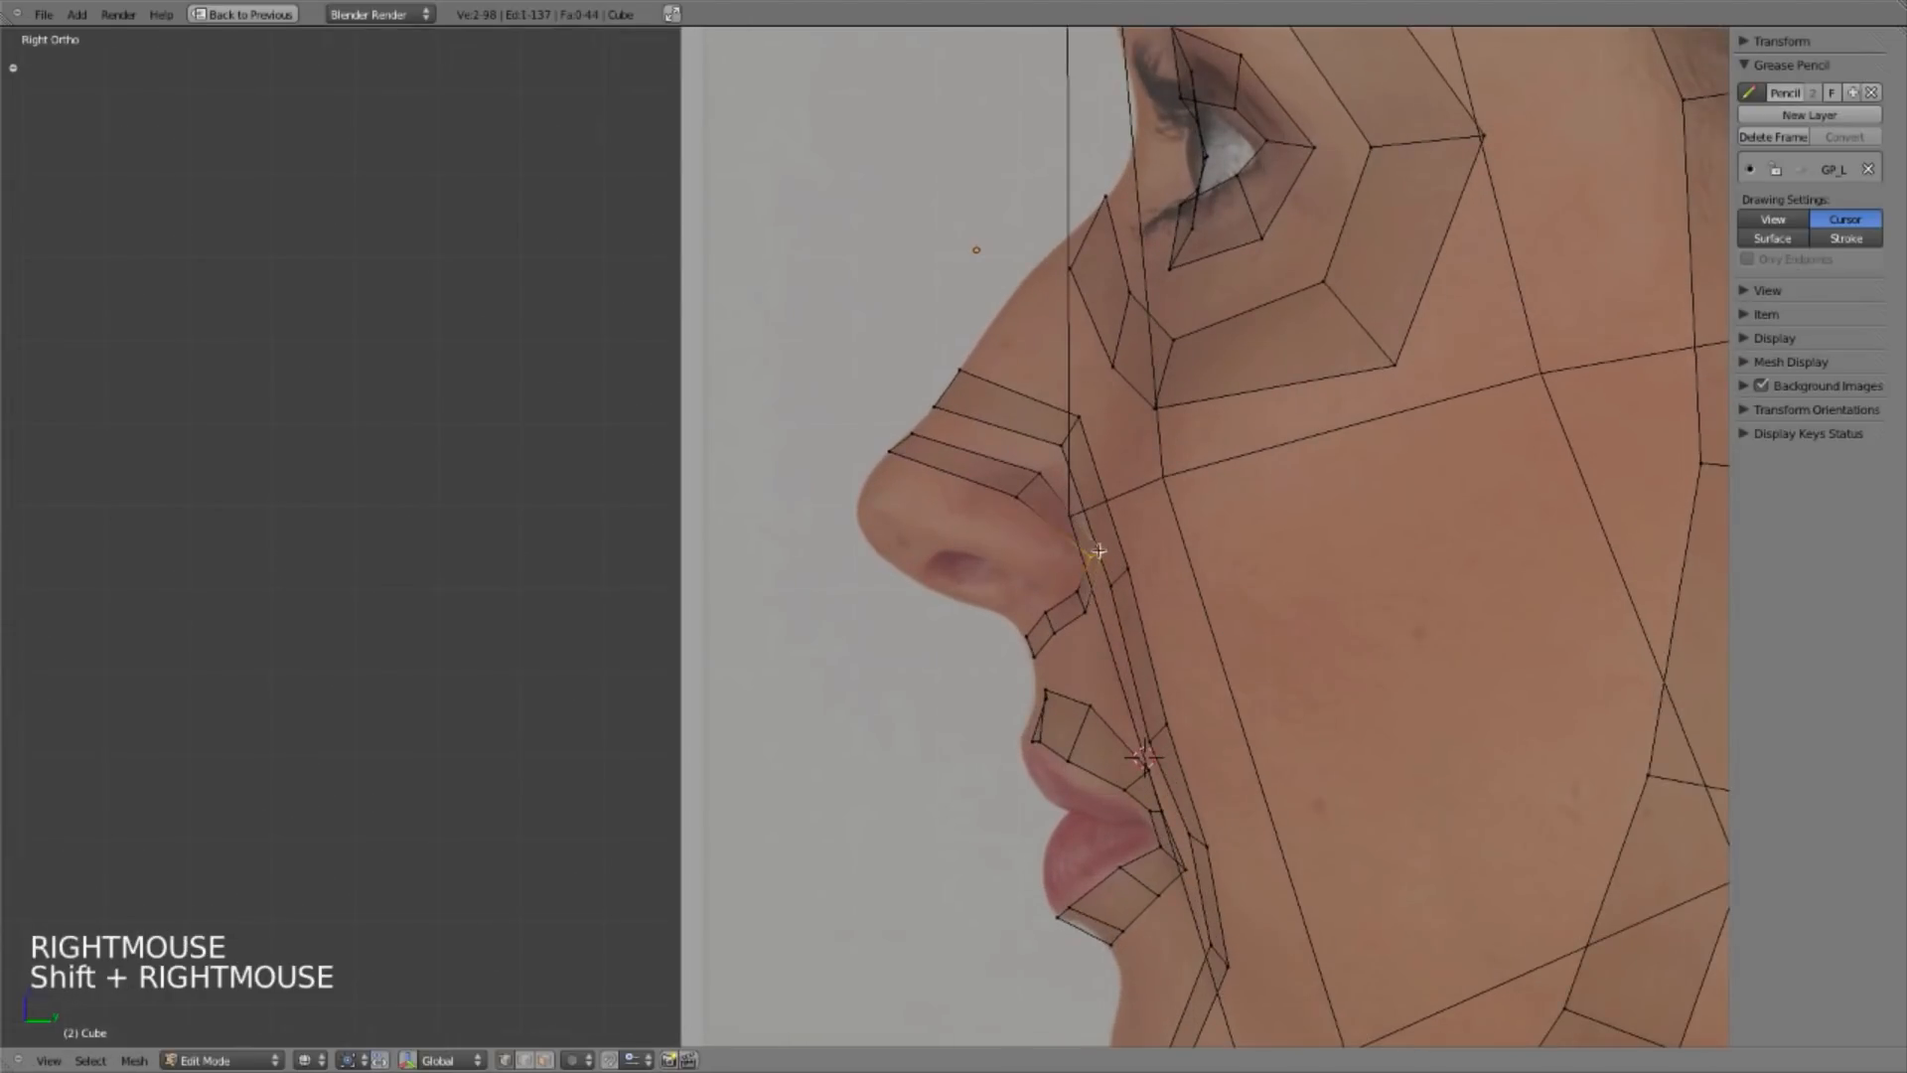
key("g")
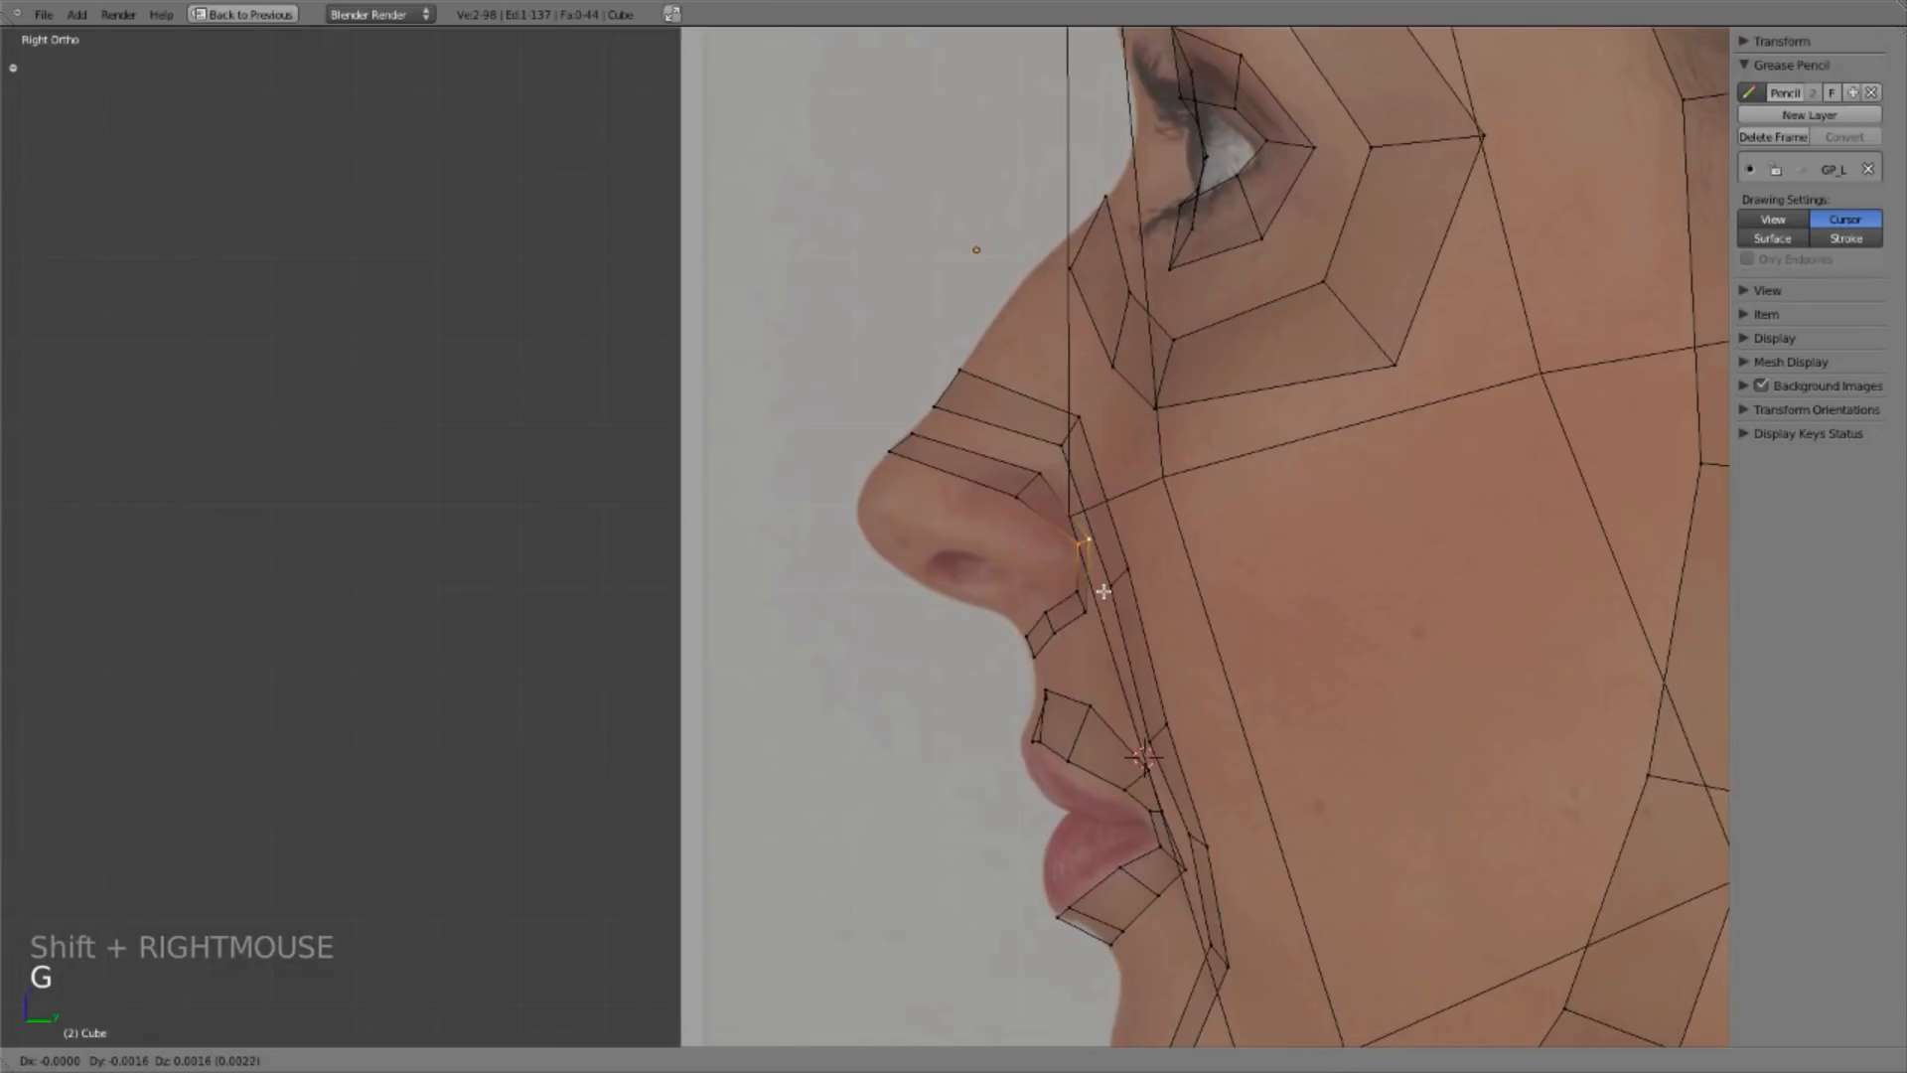
left_click(1102, 587)
Step: In the side view, move the chin end of the outer face loop slightly down toward the jawline
key("KP_1")
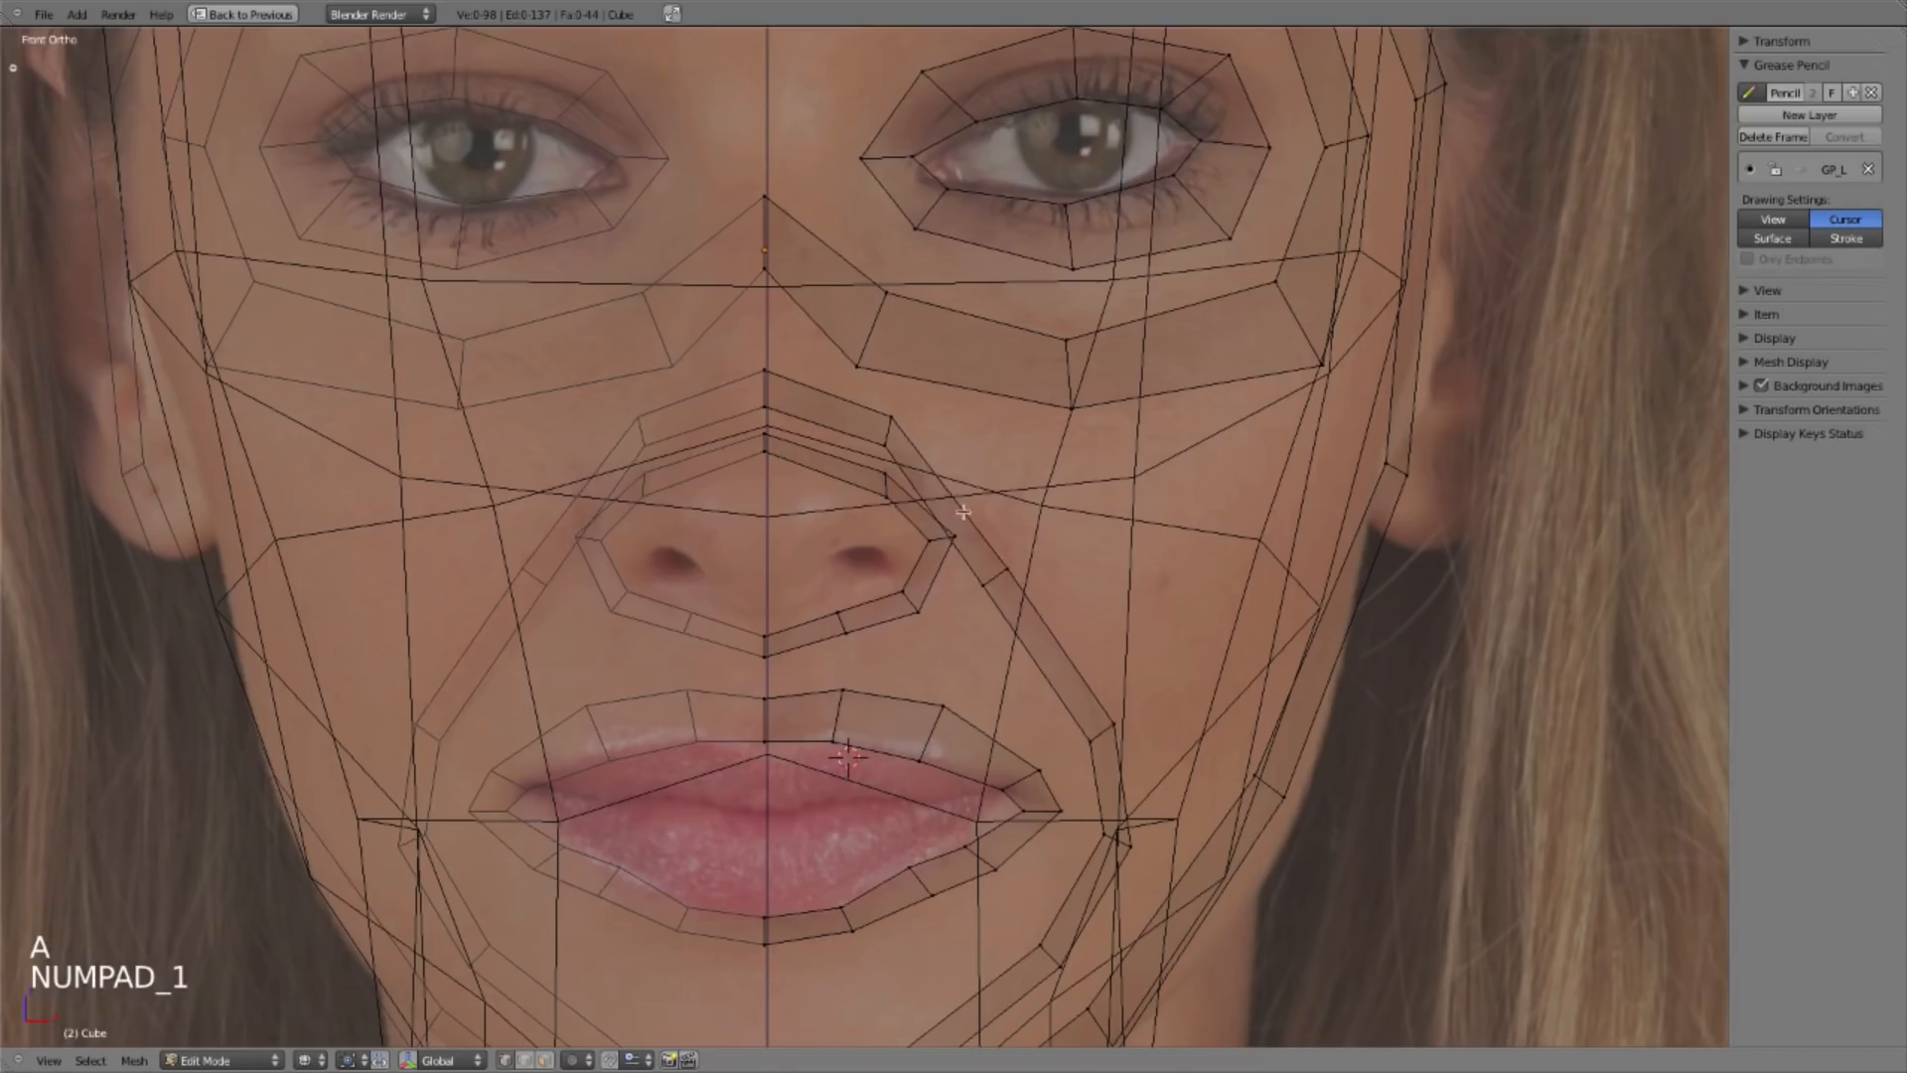
mouse_move(1050, 633)
middle_mouse_down("ctrl")
mouse_move(1041, 572)
mouse_move(1201, 497)
mouse_move(825, 611)
middle_mouse_up("ctrl")
key("z")
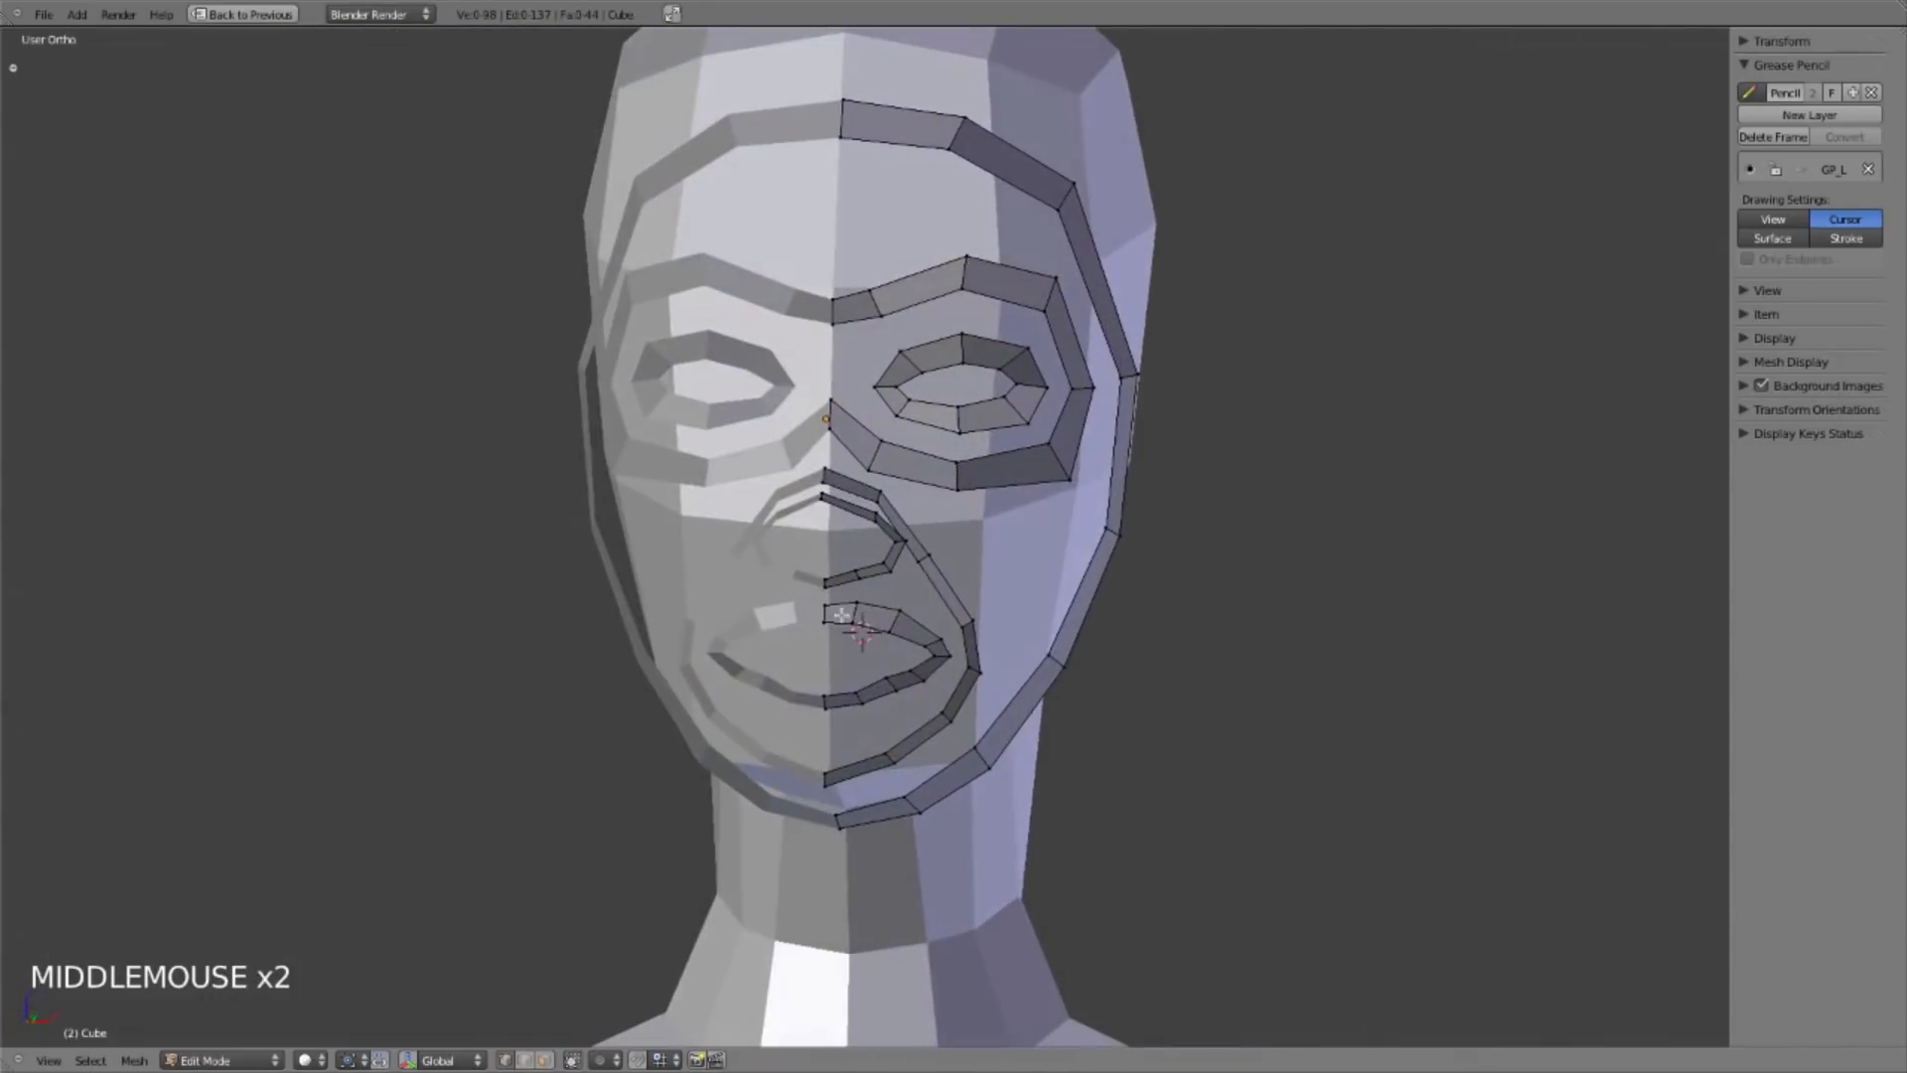
key("KP_1")
mouse_move(993, 623)
middle_mouse_down("ctrl")
mouse_move(1030, 699)
mouse_move(1028, 765)
middle_mouse_up("ctrl")
key("z")
key("KP_3")
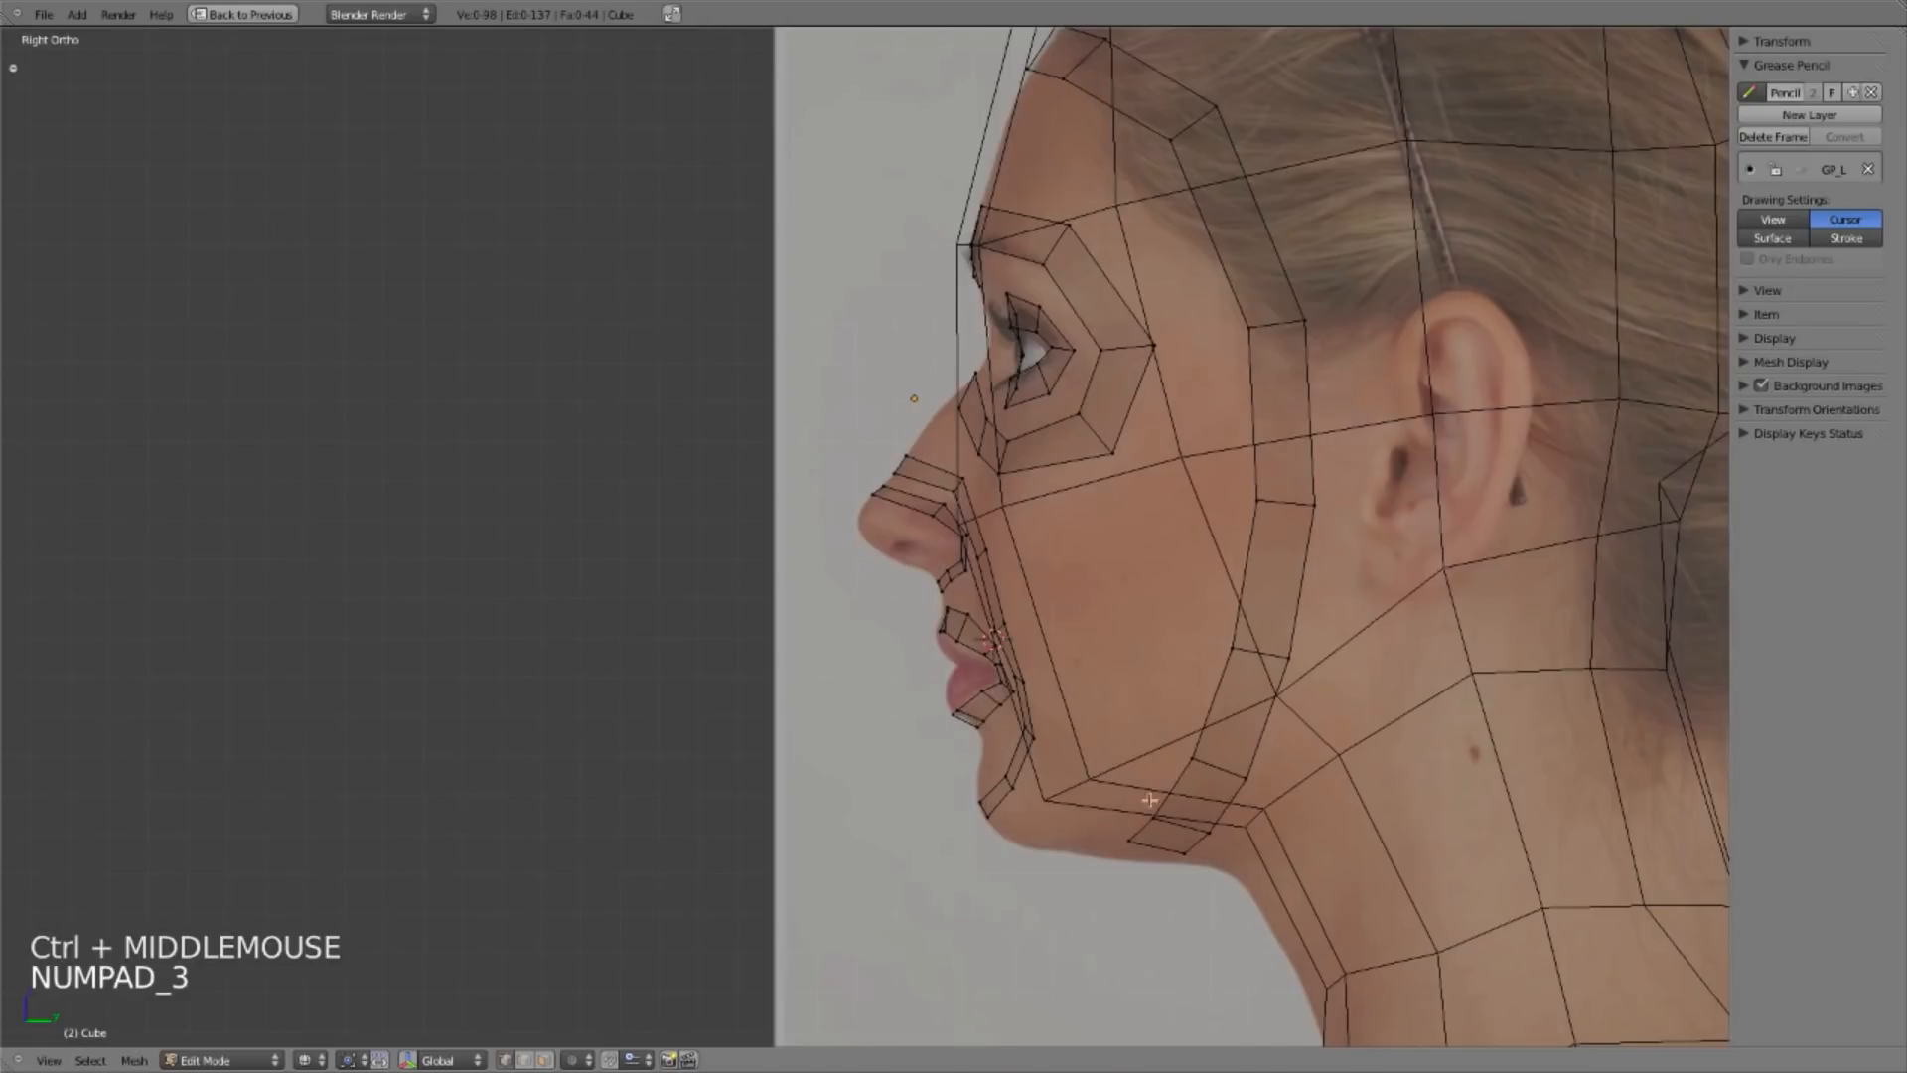
key("g")
left_click(1191, 898)
key("a")
Step: Examine the face loops against the head in front, side and angled views, in wireframe and solid display
key("KP_1")
mouse_move(1168, 891)
middle_mouse_down("ctrl")
mouse_move(1220, 661)
mouse_move(1168, 755)
middle_mouse_up("ctrl")
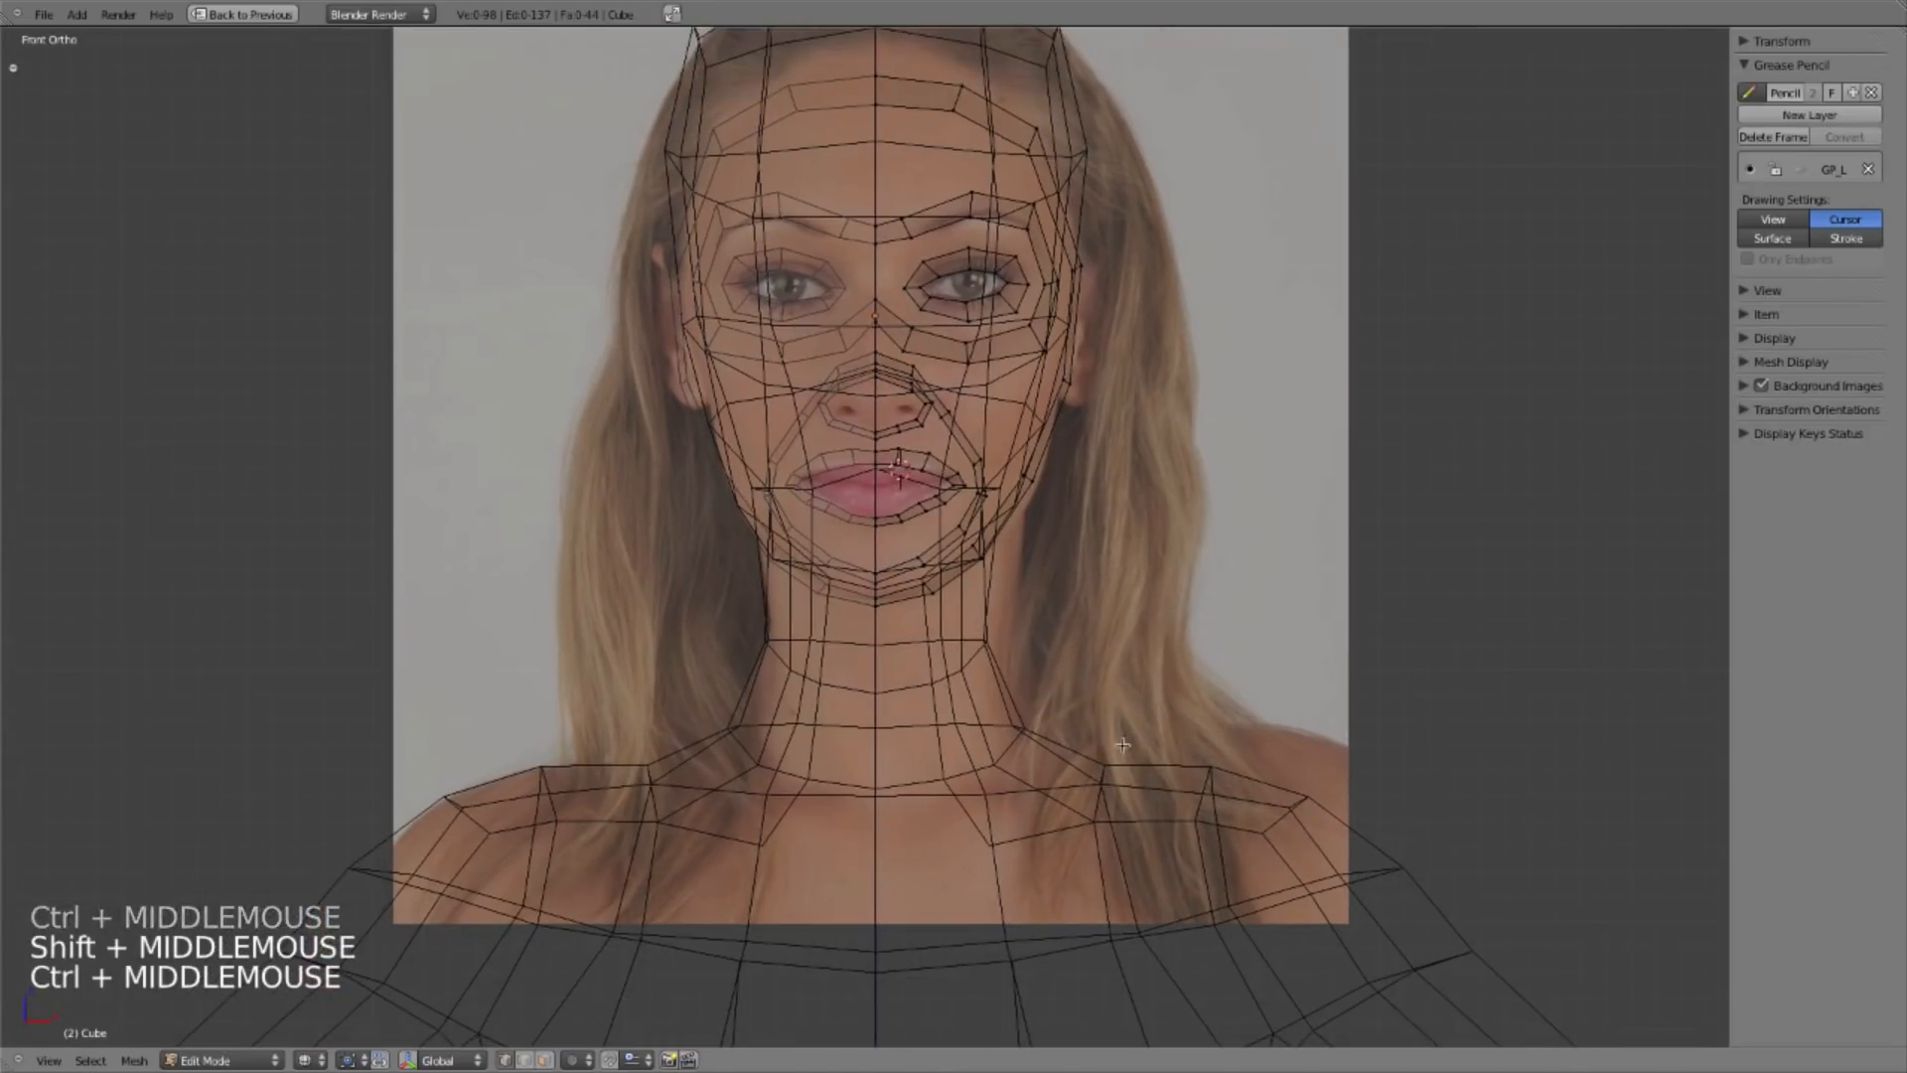
key("z")
mouse_move(1092, 572)
middle_mouse_down("ctrl")
mouse_move(1125, 640)
mouse_move(1153, 645)
mouse_move(1182, 825)
middle_mouse_up("ctrl")
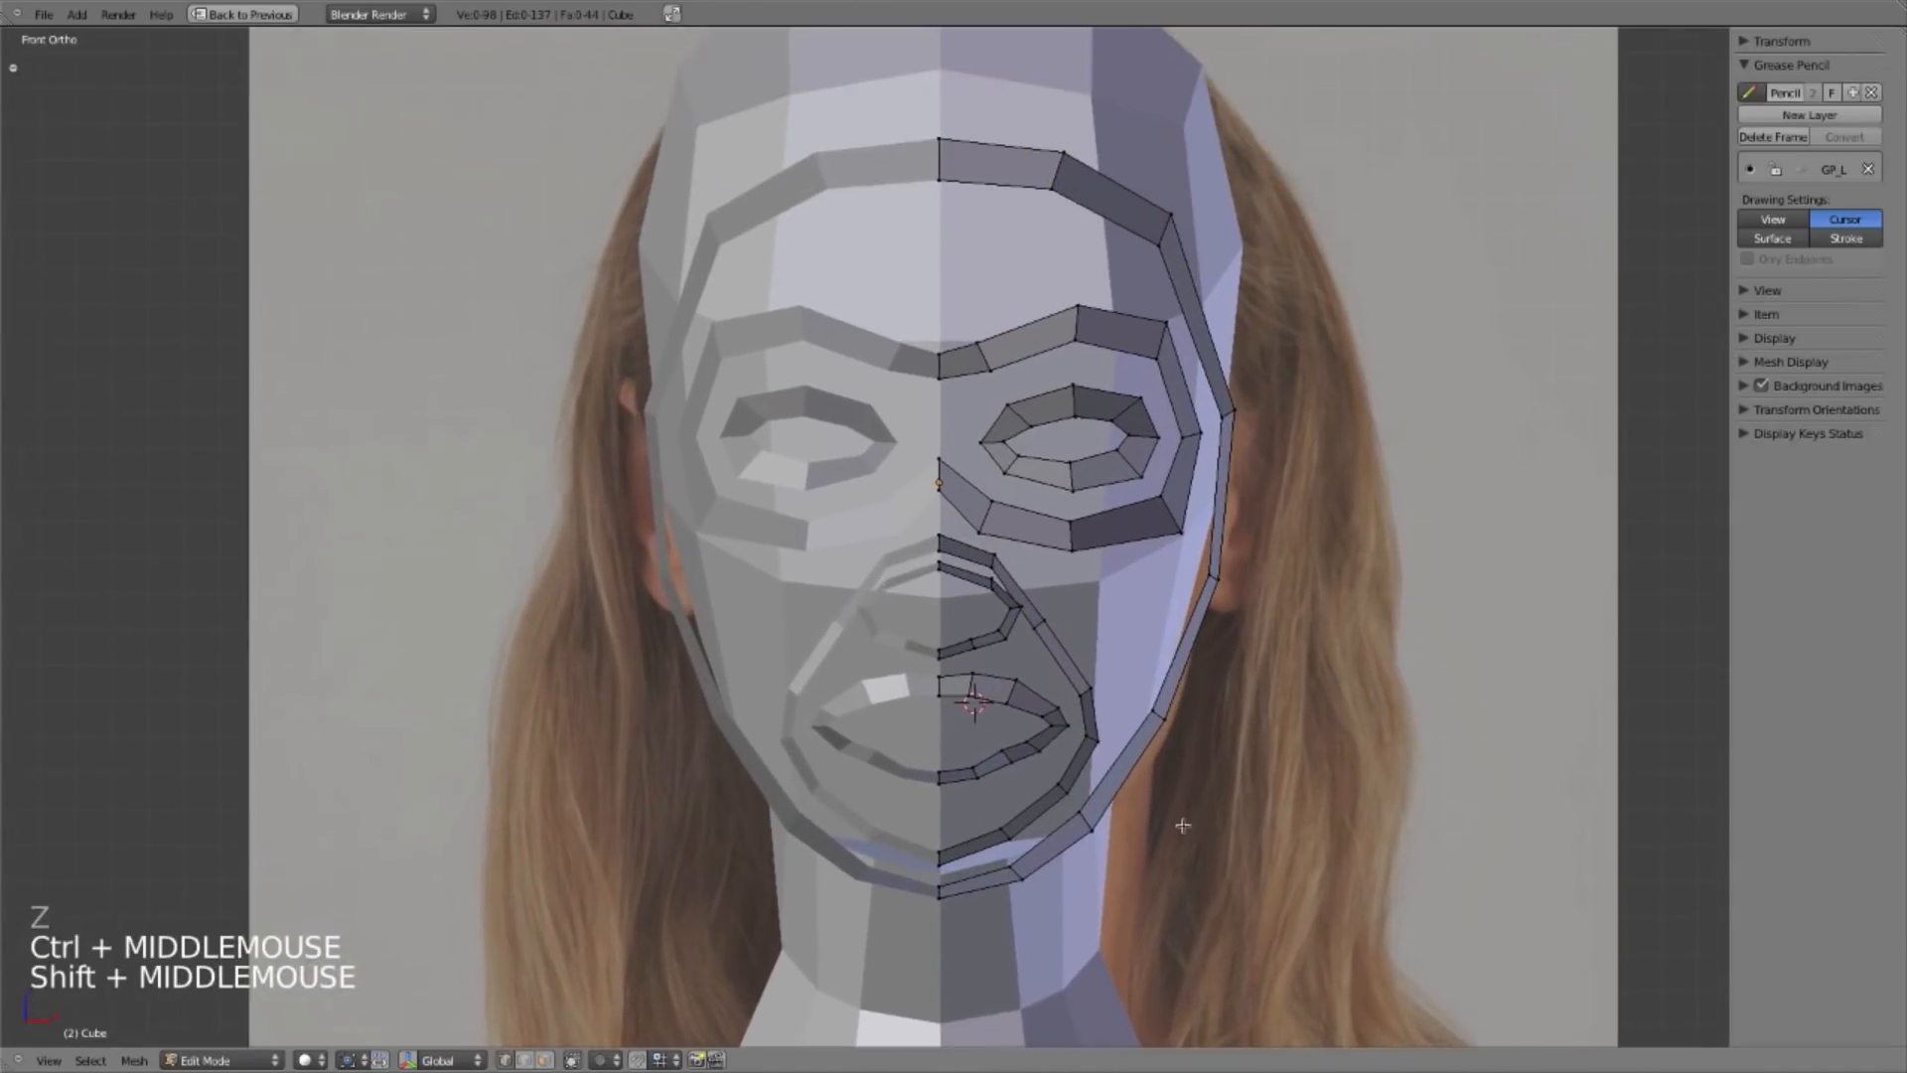
key("KP_3")
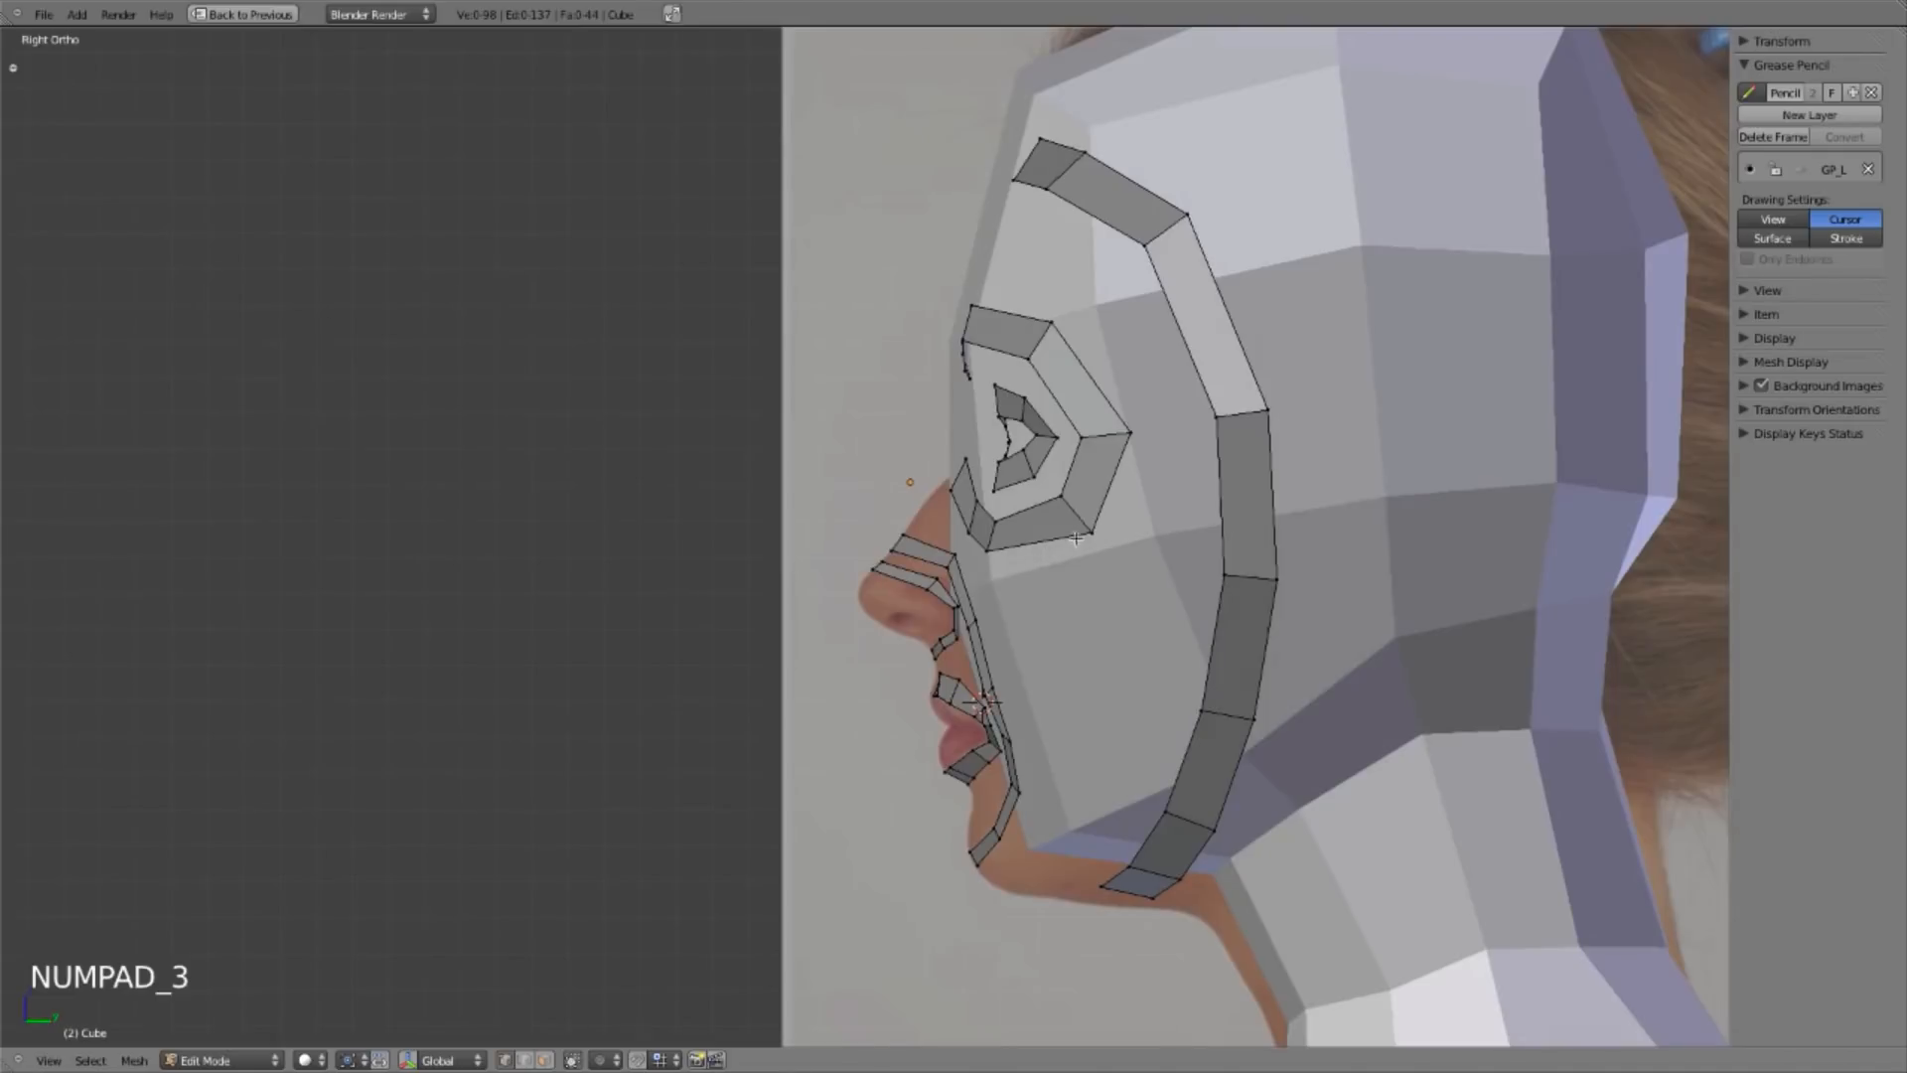
key("KP_1")
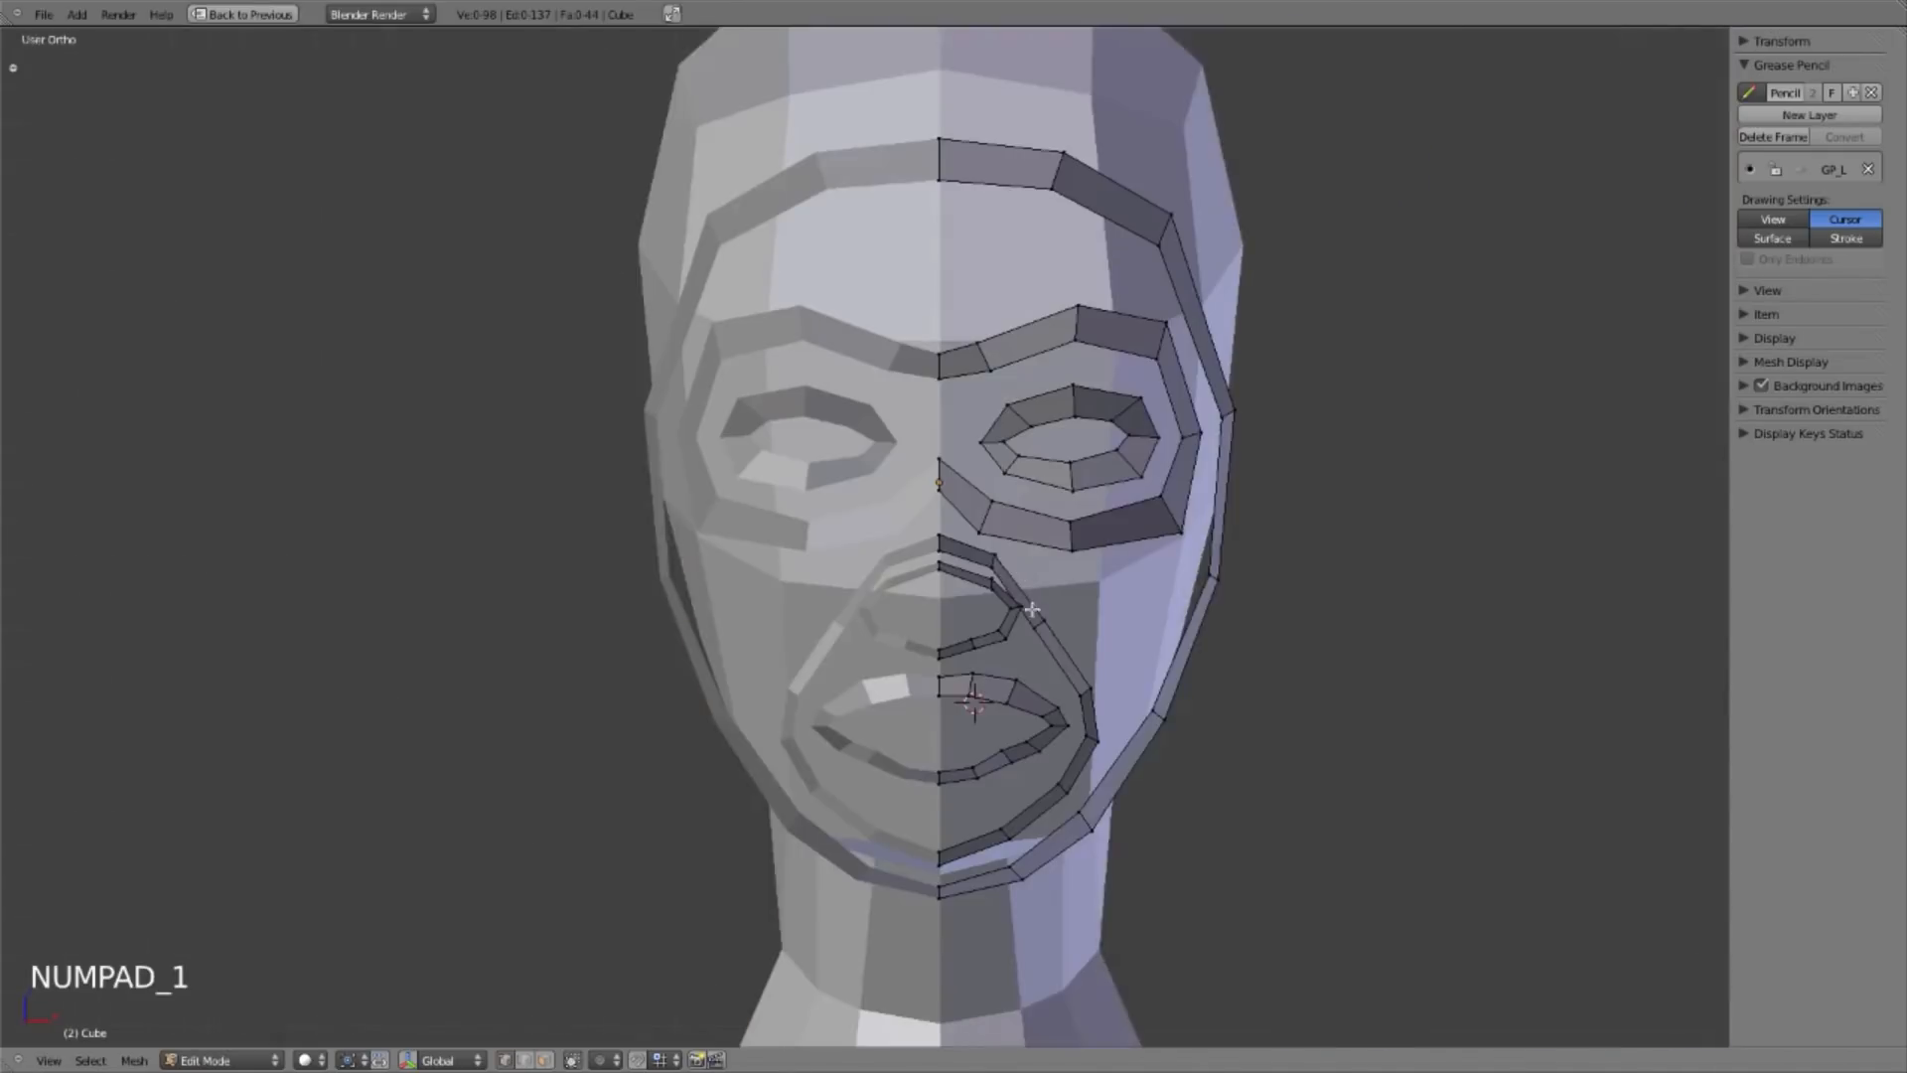
key("z")
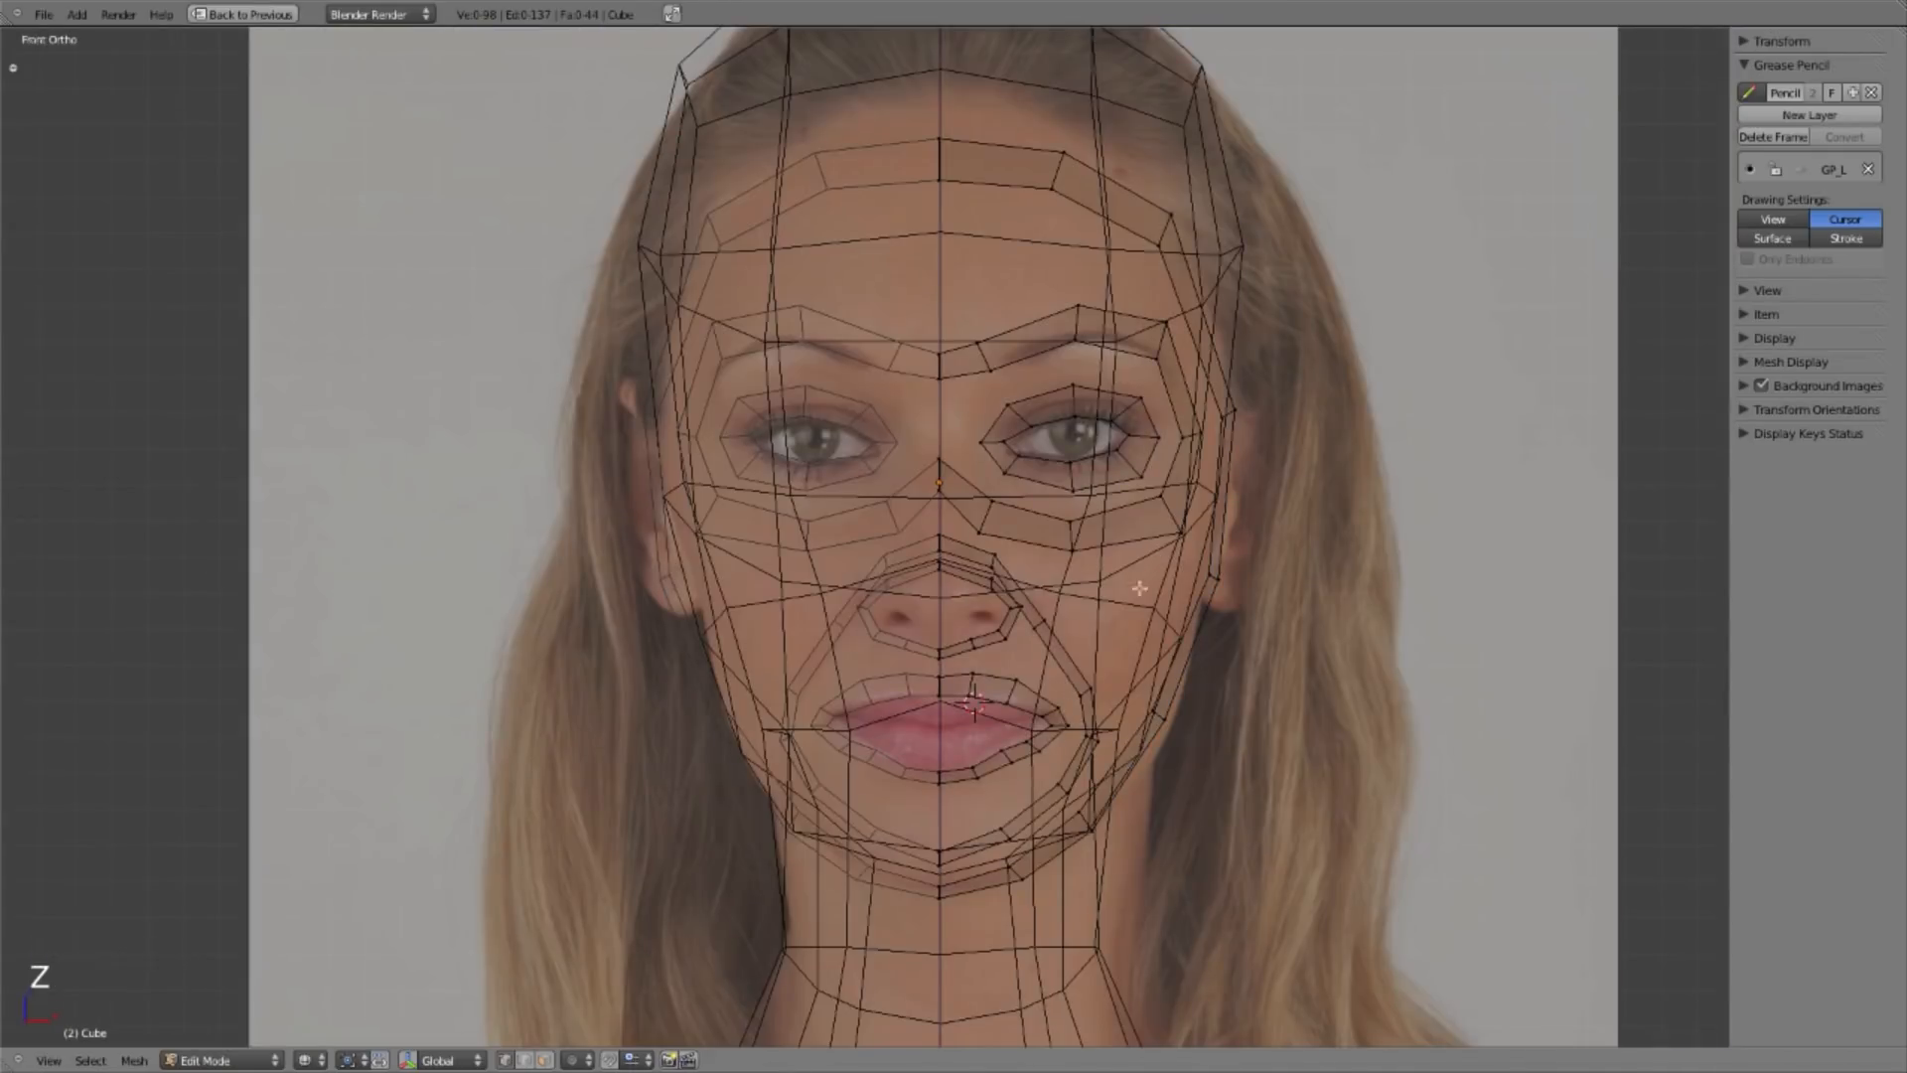
key("z")
middle_click_drag(1095, 665, 1090, 708)
middle_click_drag(962, 567, 874, 646)
key("KP_1")
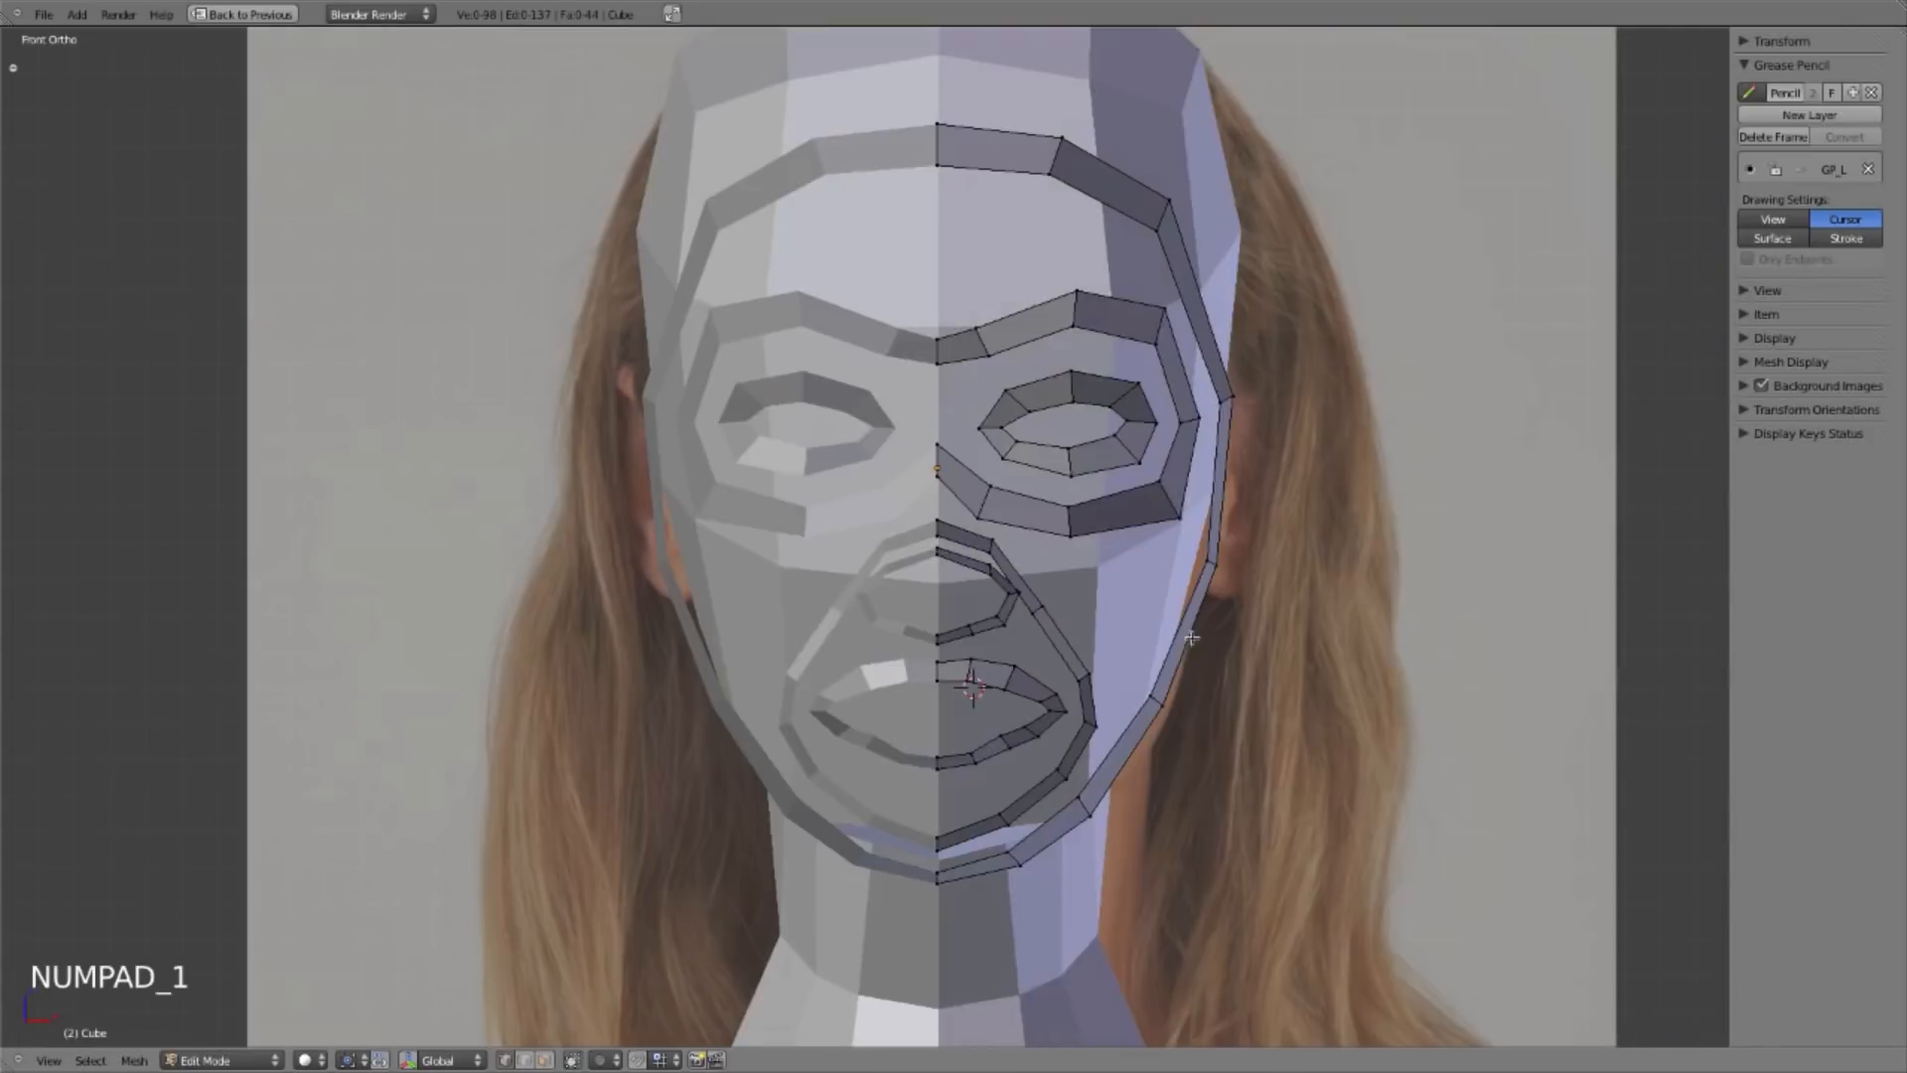
Step: Leave Edit Mode, select the face topology mesh and hide all other objects, with solid display on
key("Tab")
key("z")
middle_click_drag(1193, 680, 1125, 587, "ctrl")
key("a")
right_click(986, 504)
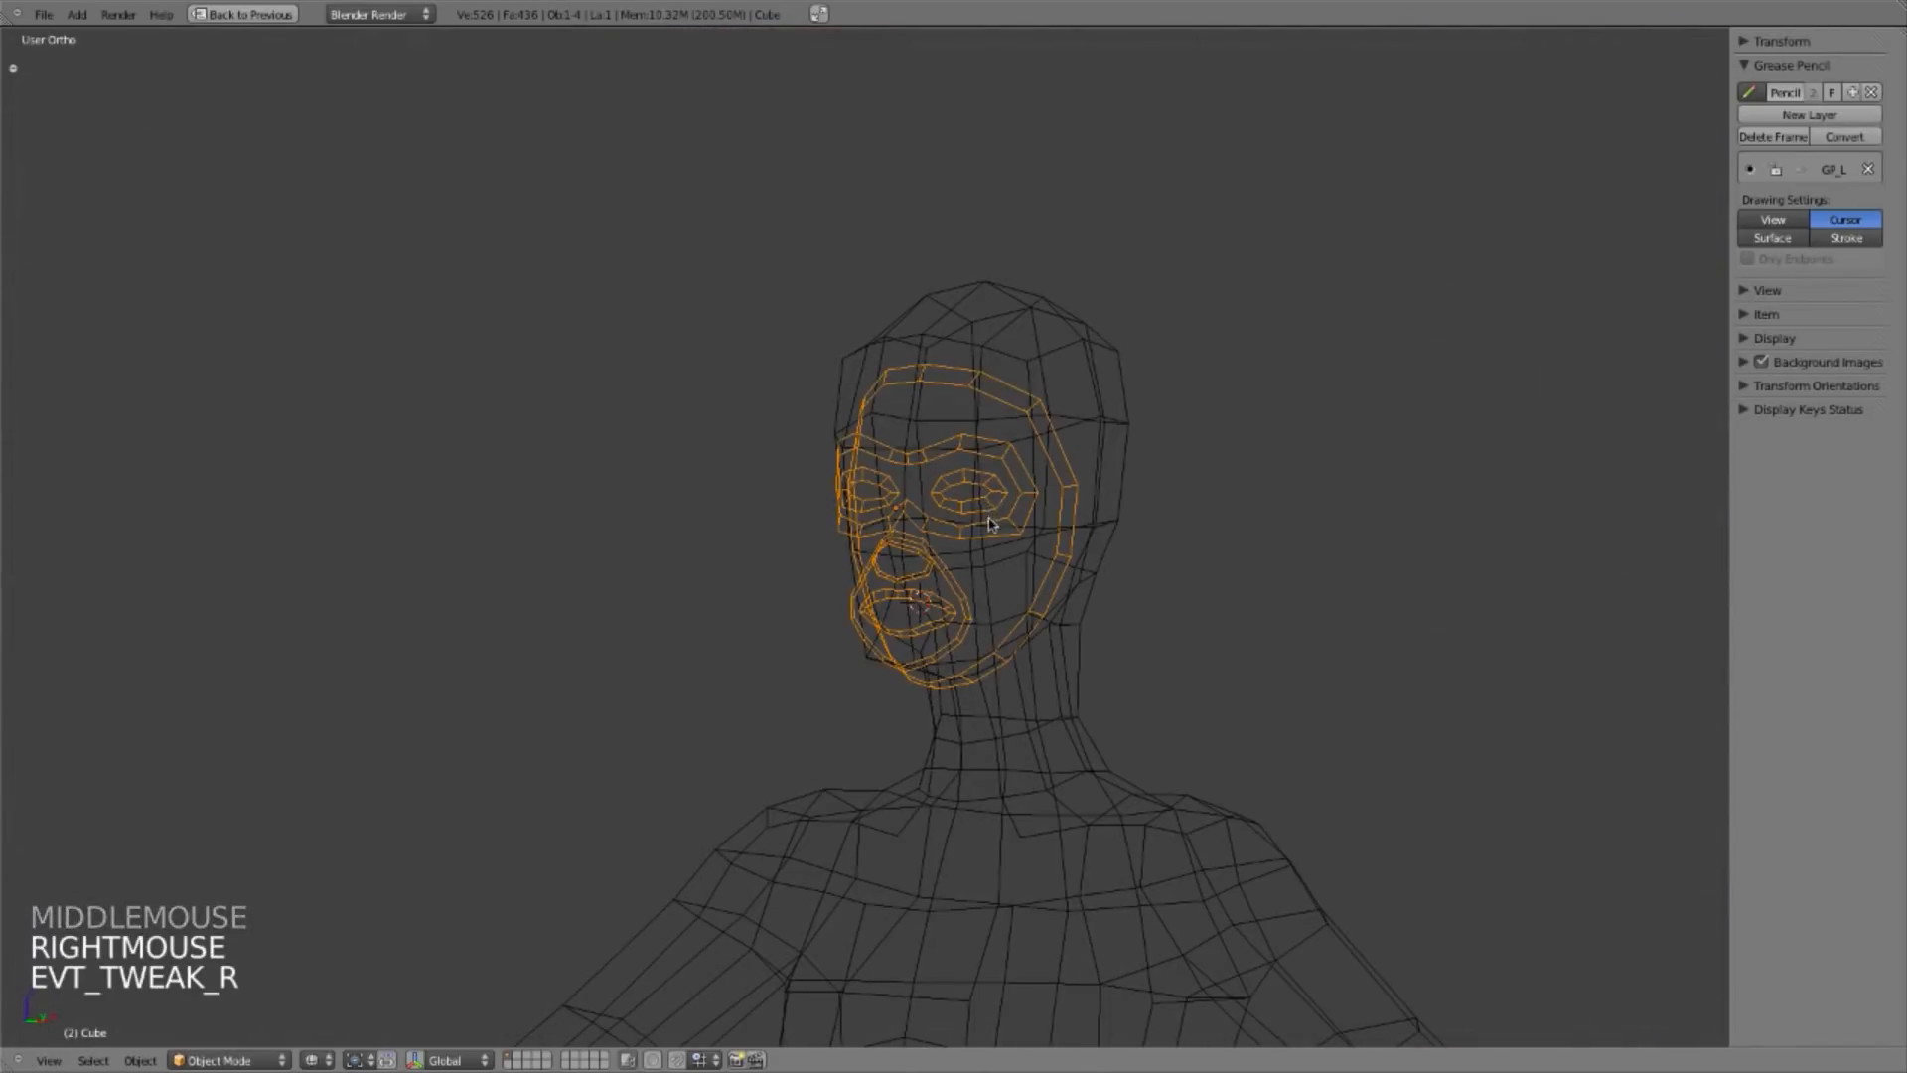
key("shift+h")
key("z")
middle_click_drag(1034, 652, 1014, 435)
key("a")
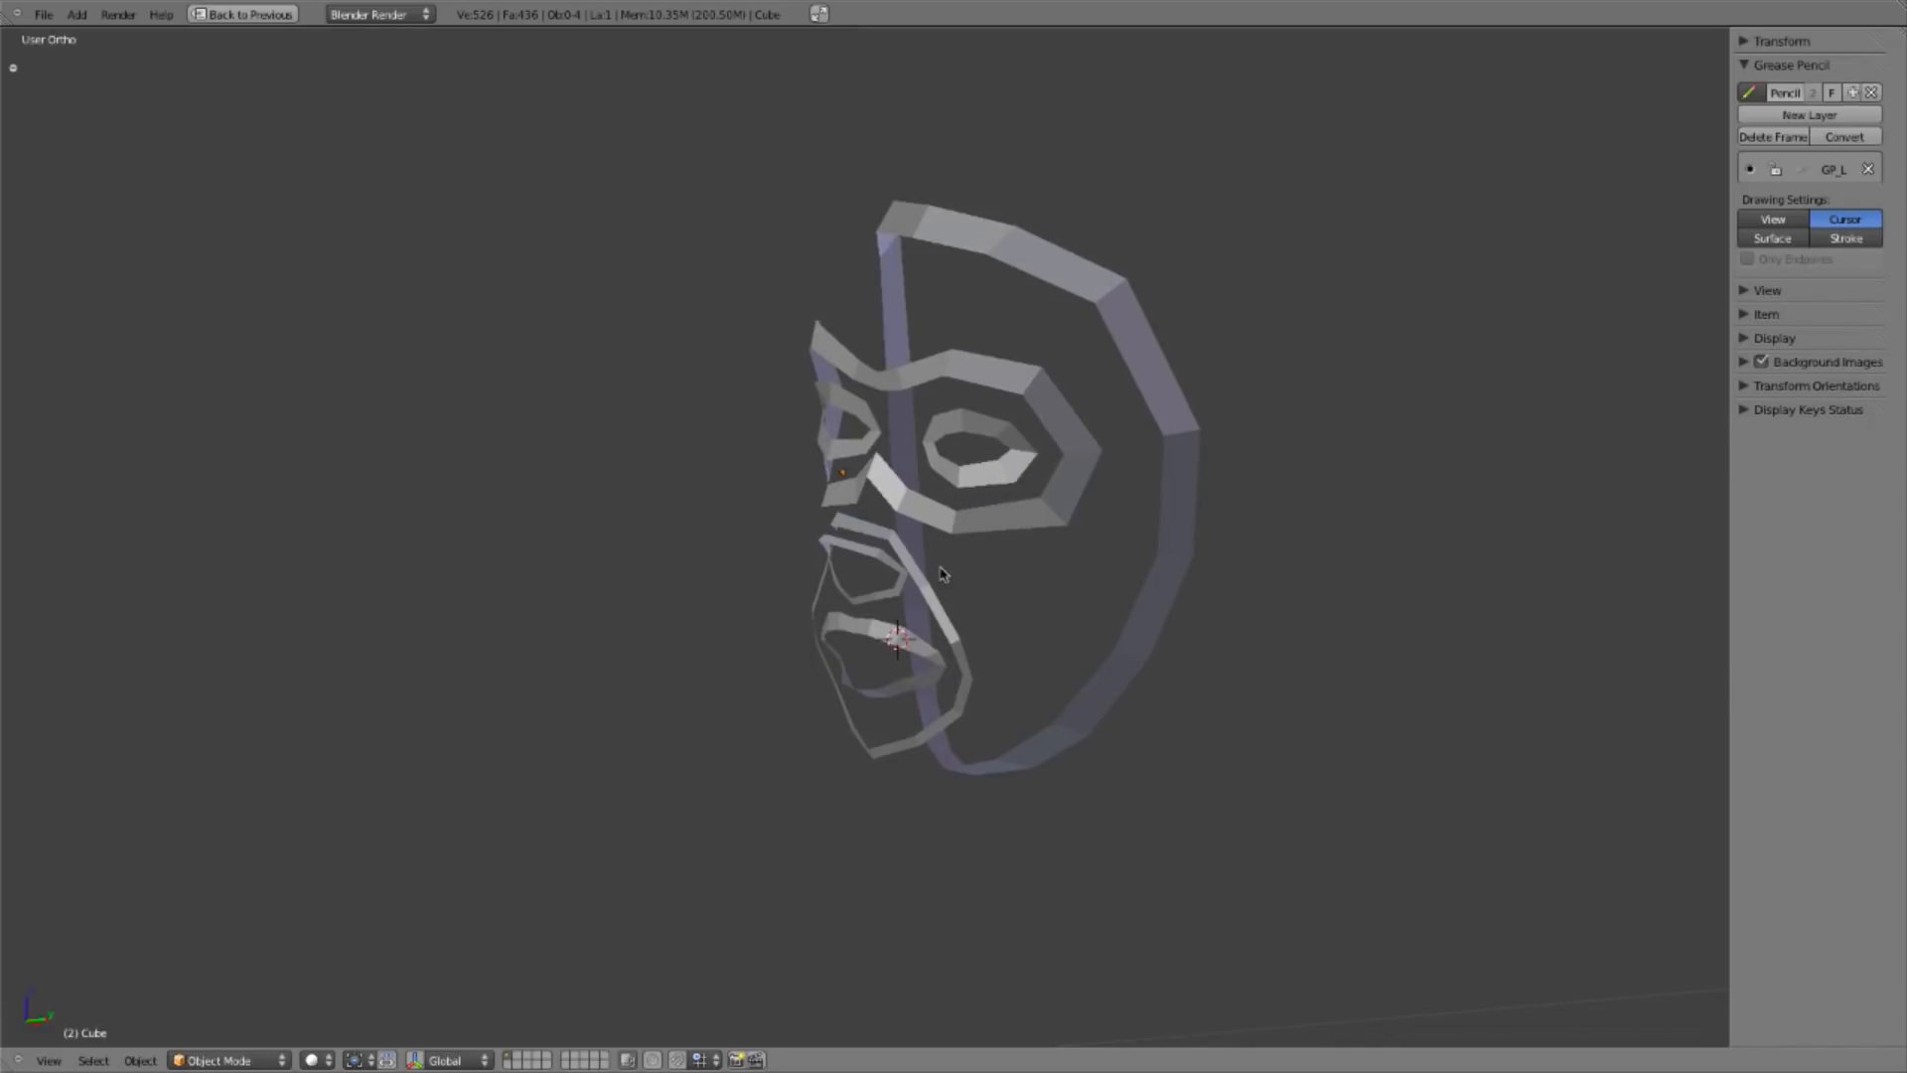
Step: In the front view, move the outer face loop segment beside the ear slightly inward along the X axis
key("Tab")
middle_click_drag(970, 562, 664, 389, "ctrl")
key("Tab")
key("KP_1")
key("Tab")
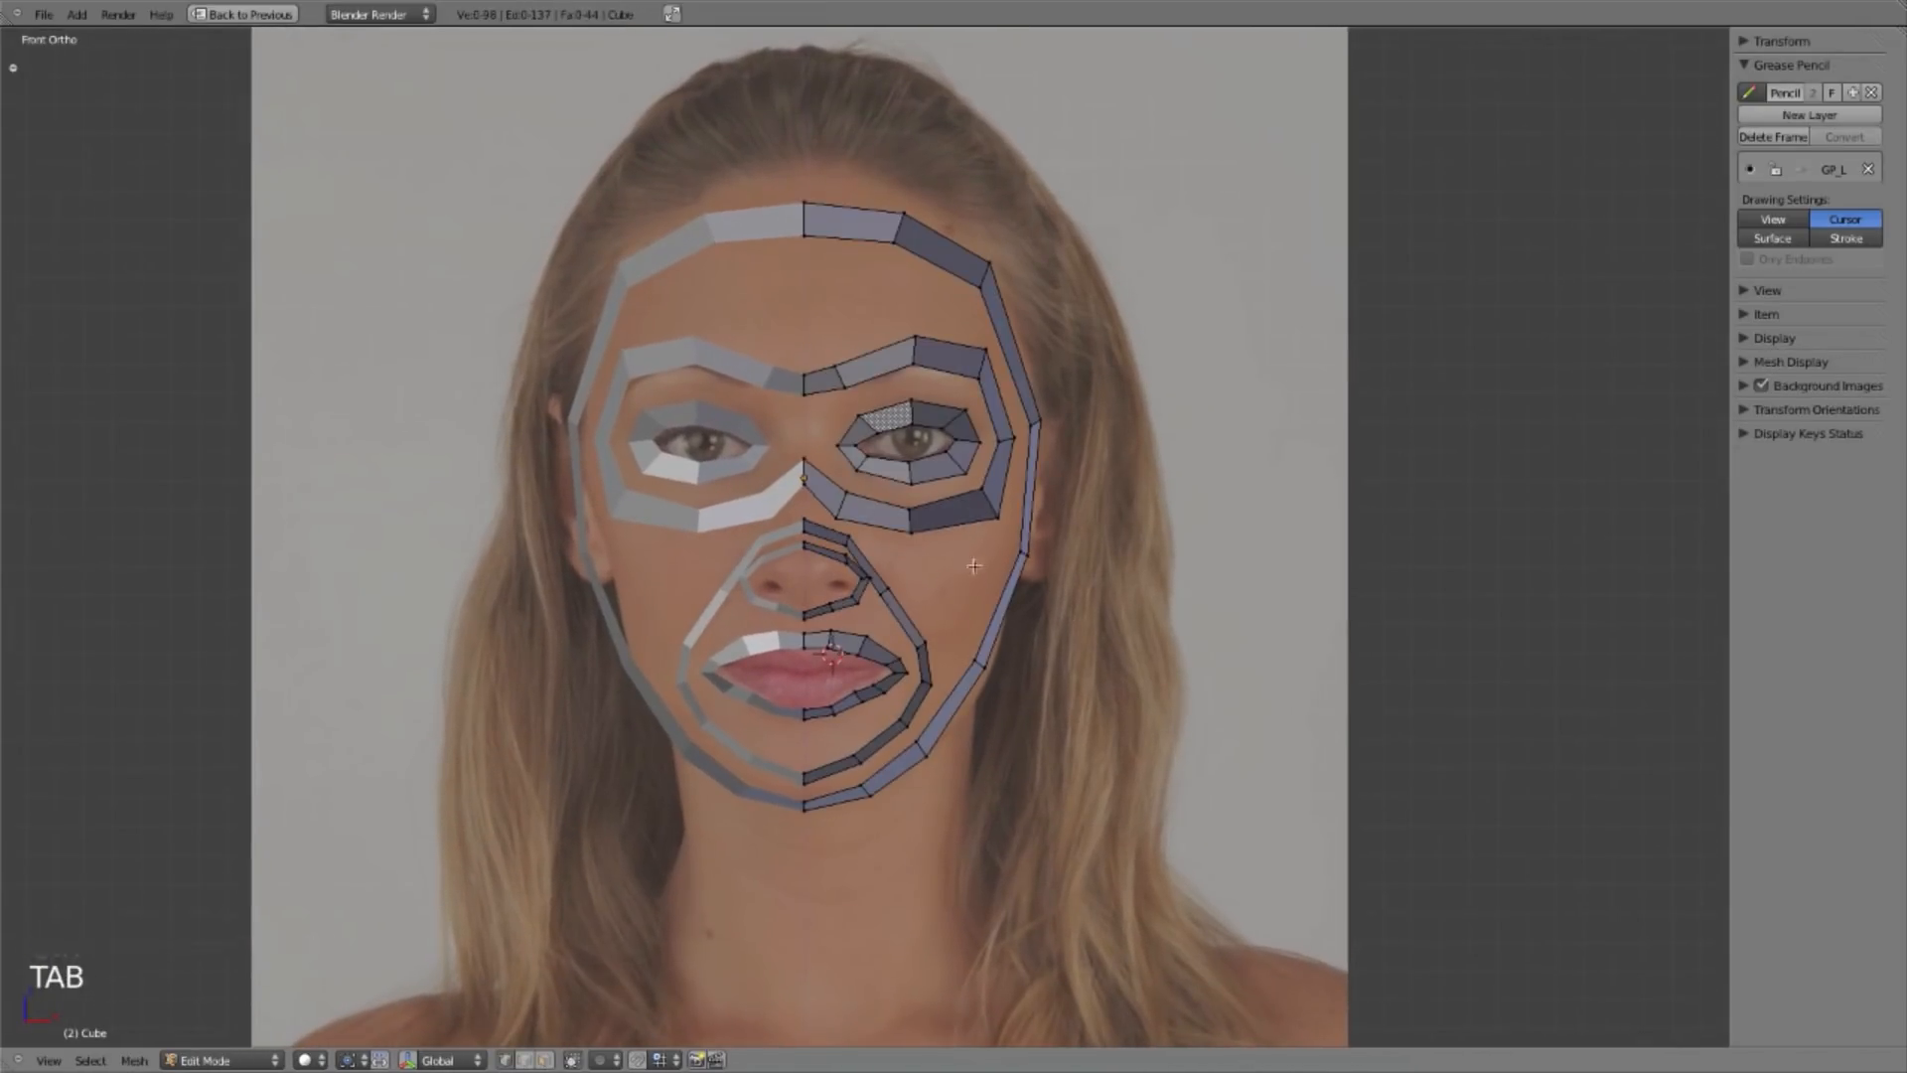
right_click(1022, 564)
right_click(1026, 466, "shift")
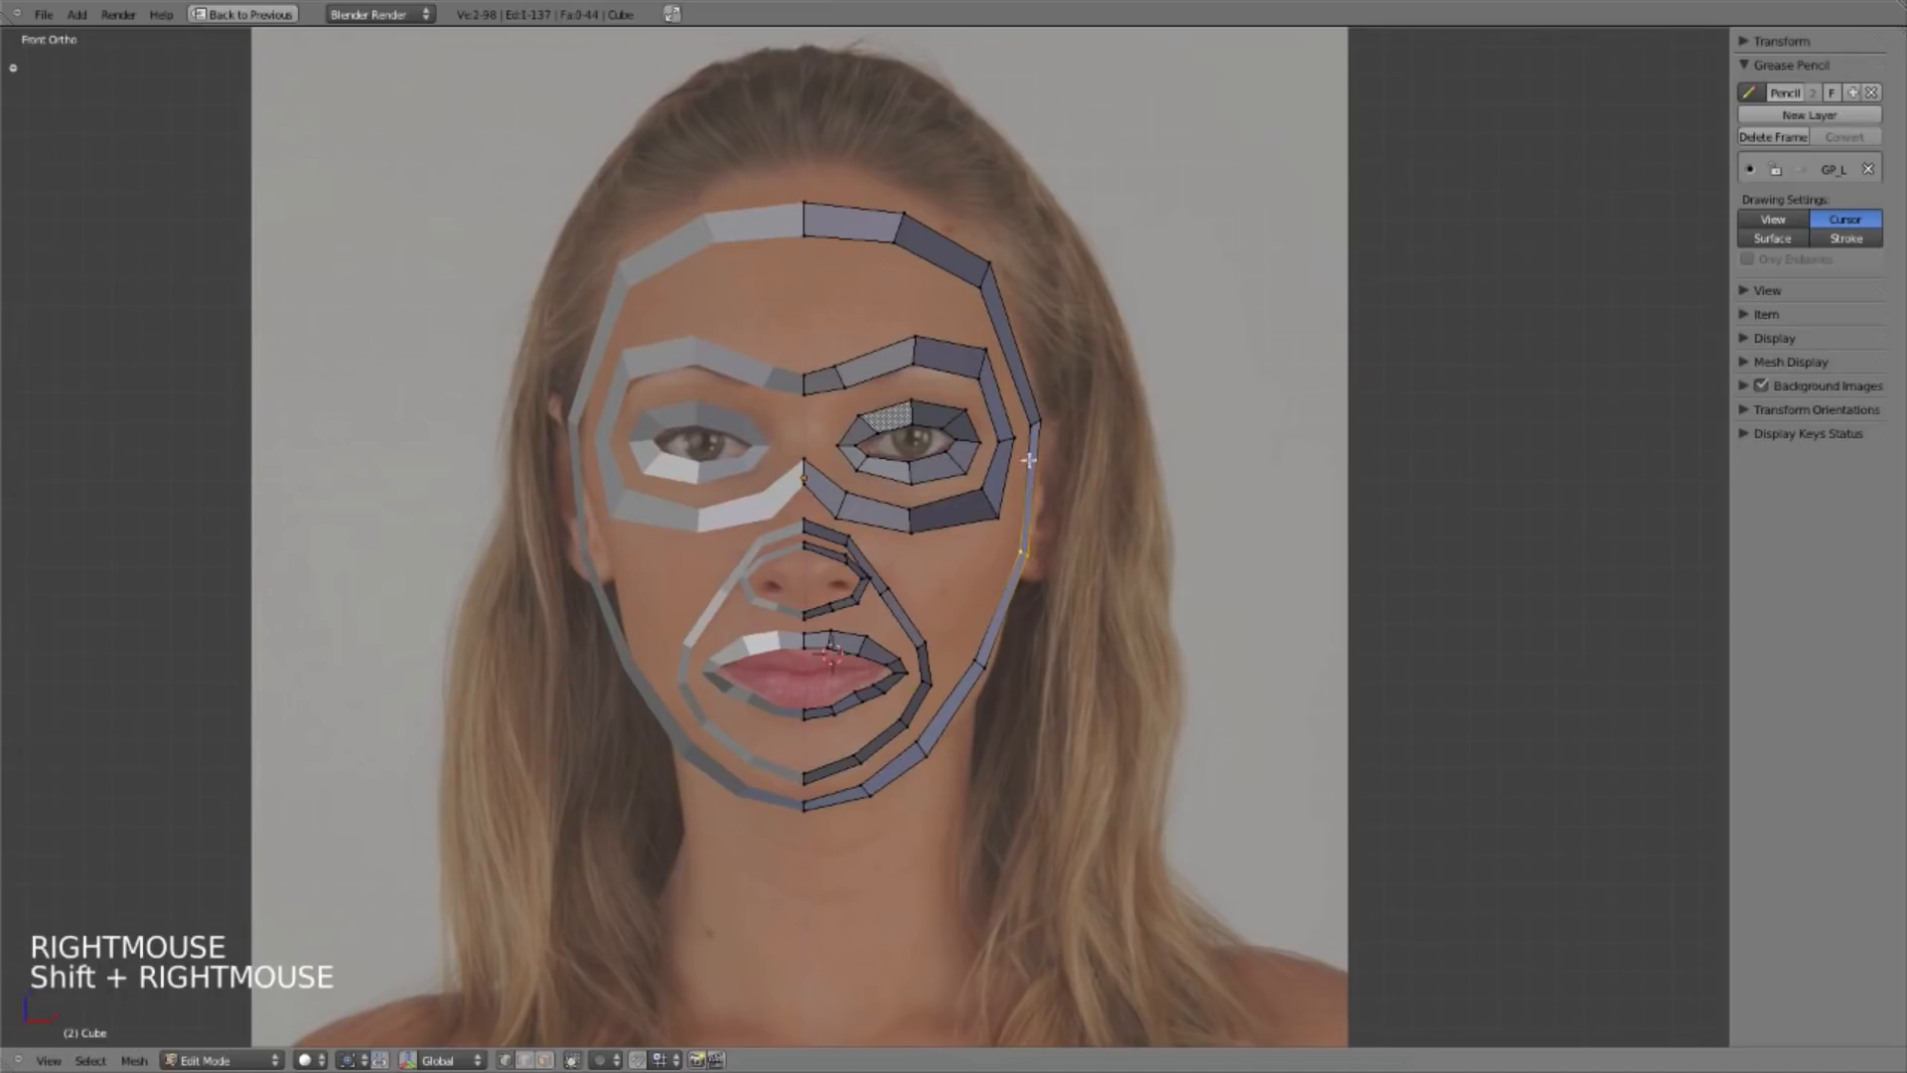
right_click(1036, 427, "shift")
key("g")
key("x")
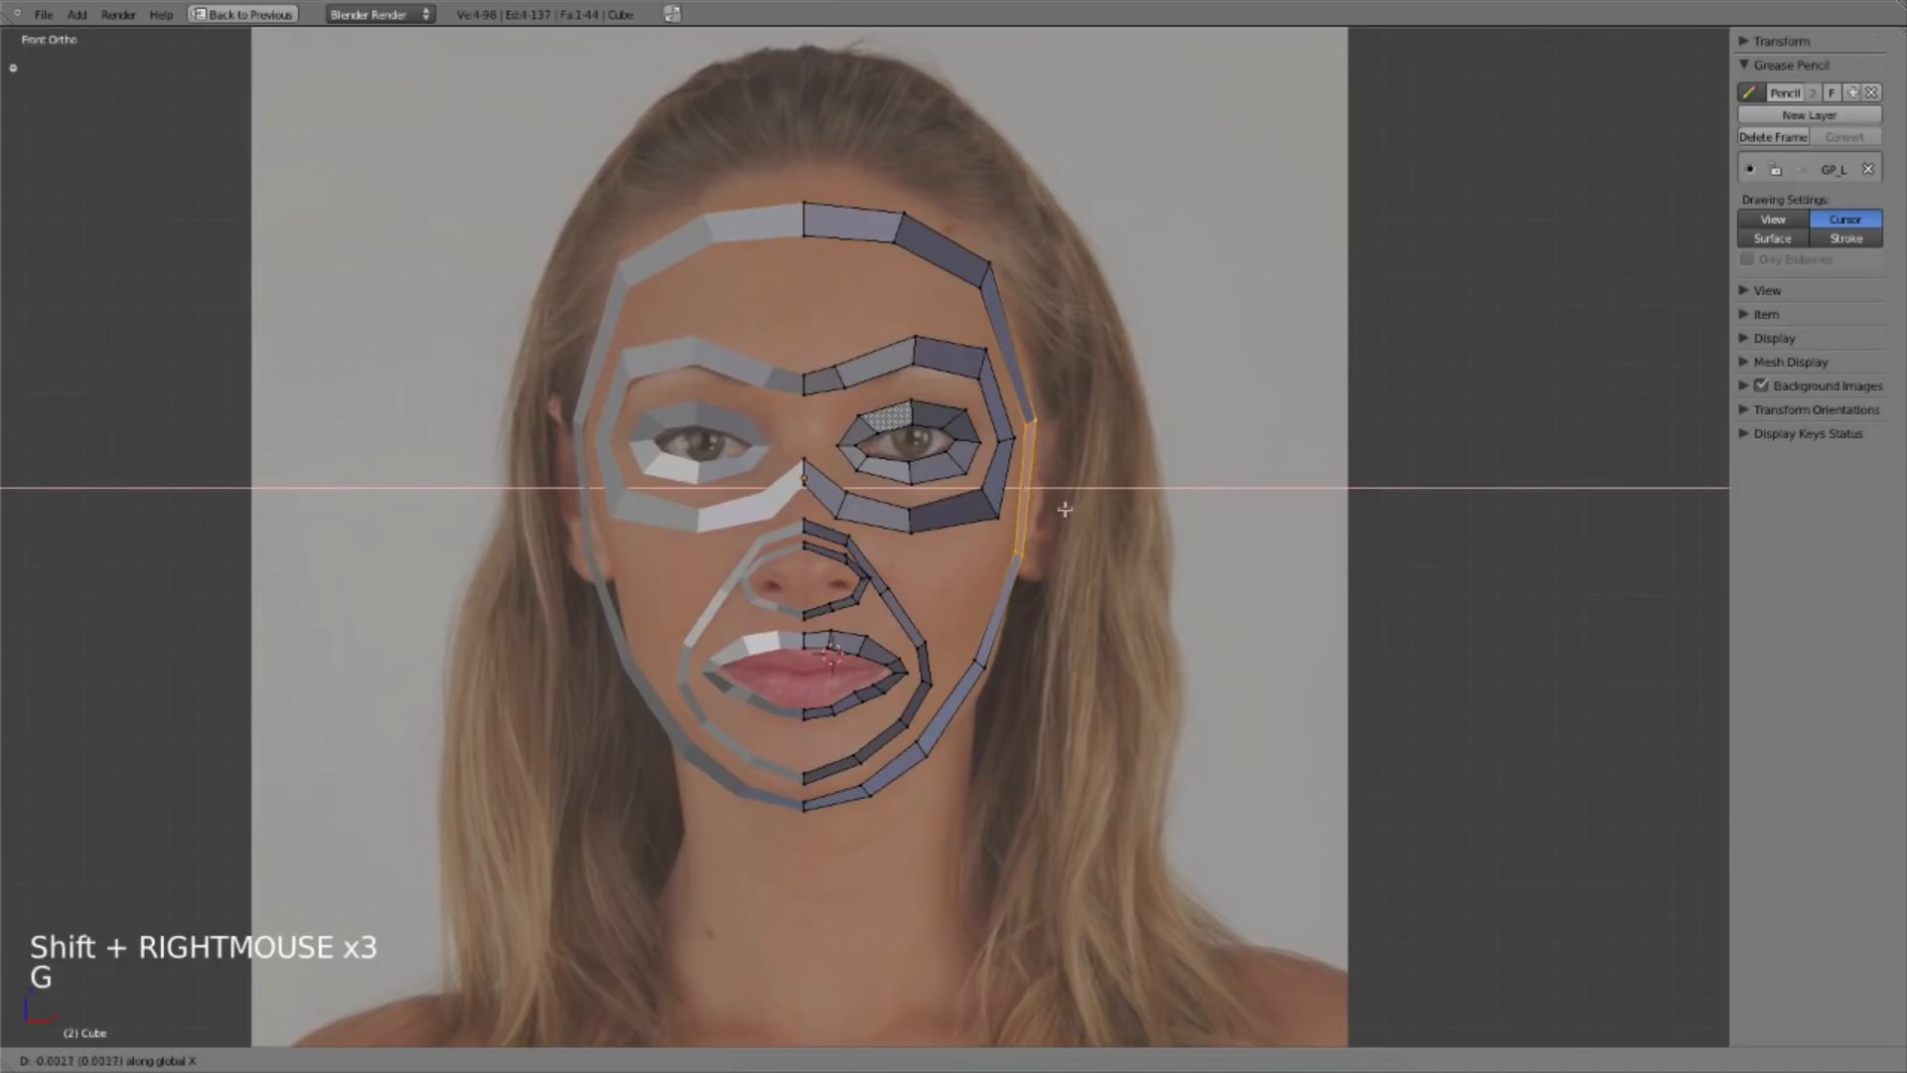
left_click(1065, 509)
key("a")
Step: Move the inner vertex near the earlobe inward along X, add its outer neighbour and shift both inward along X
right_click(1012, 559)
key("g")
key("x")
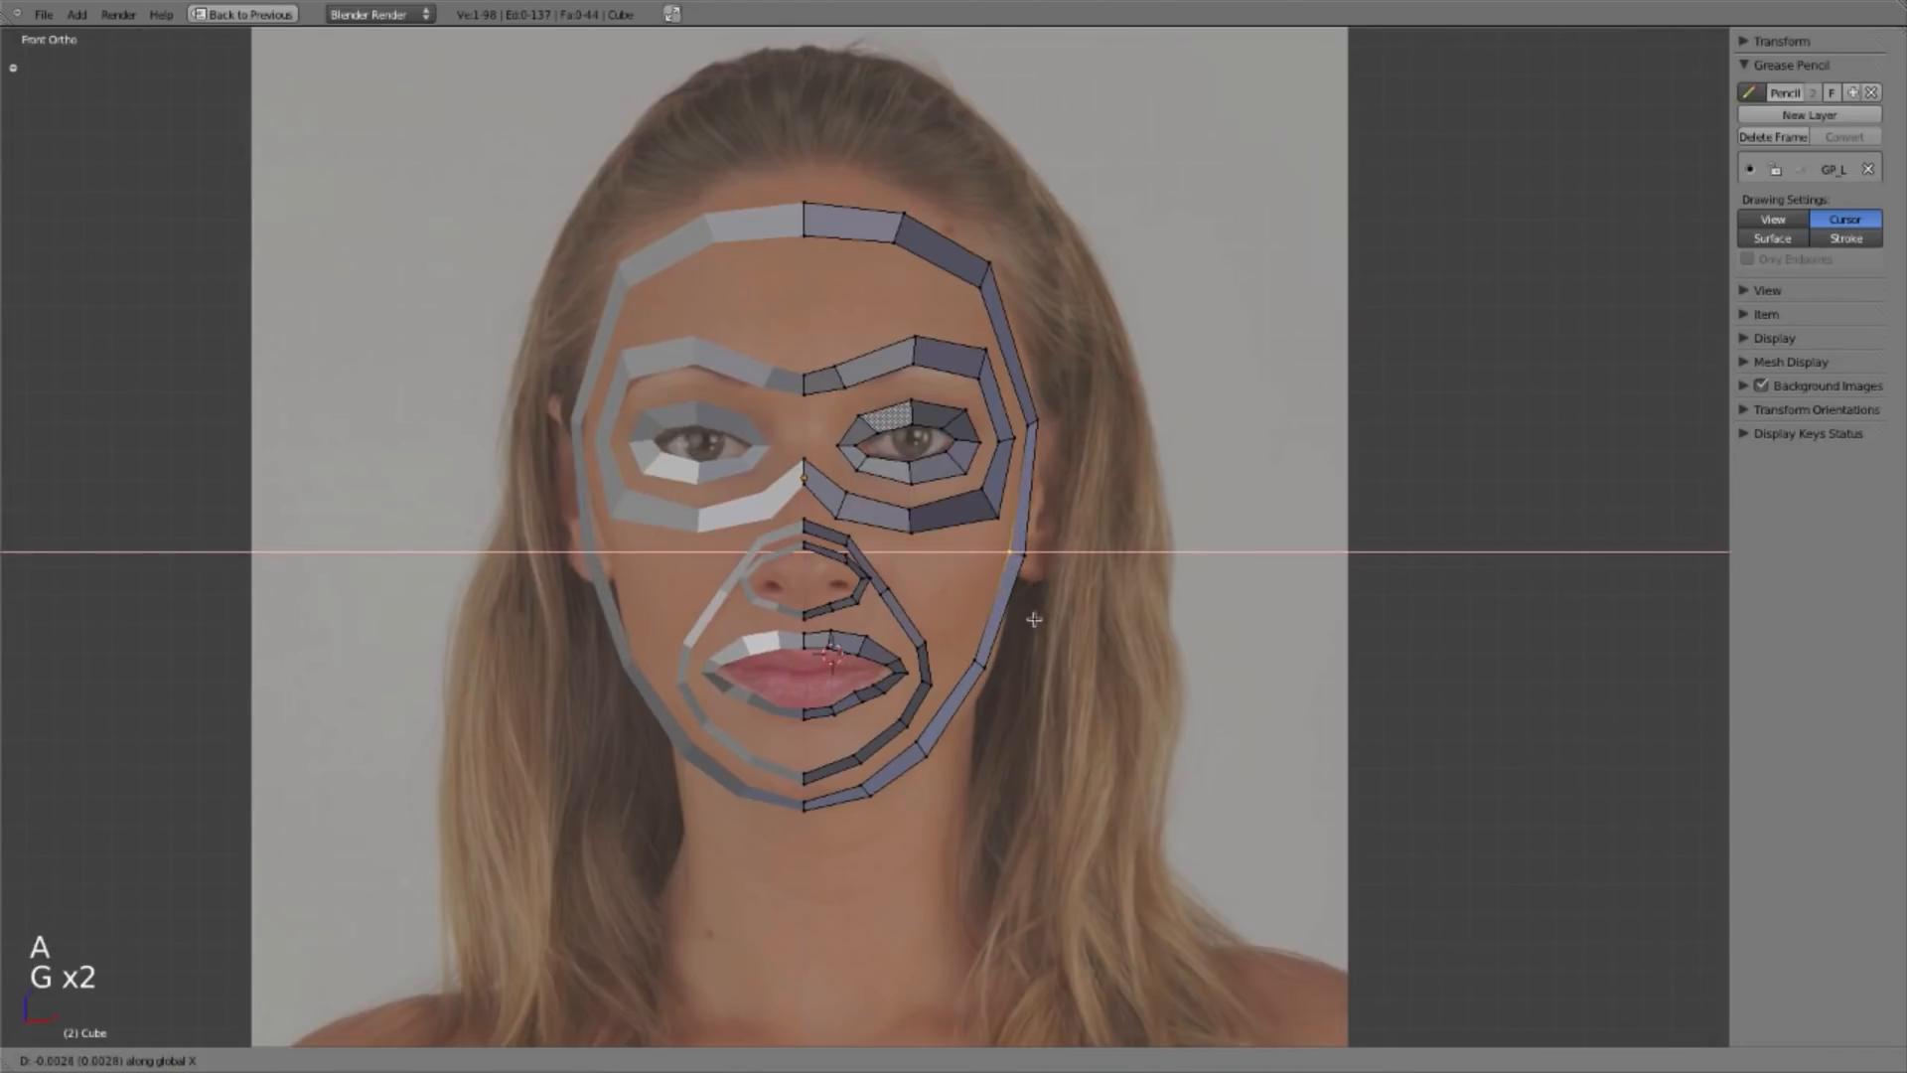
left_click(1032, 617)
right_click(1036, 563, "shift")
key("g")
key("x")
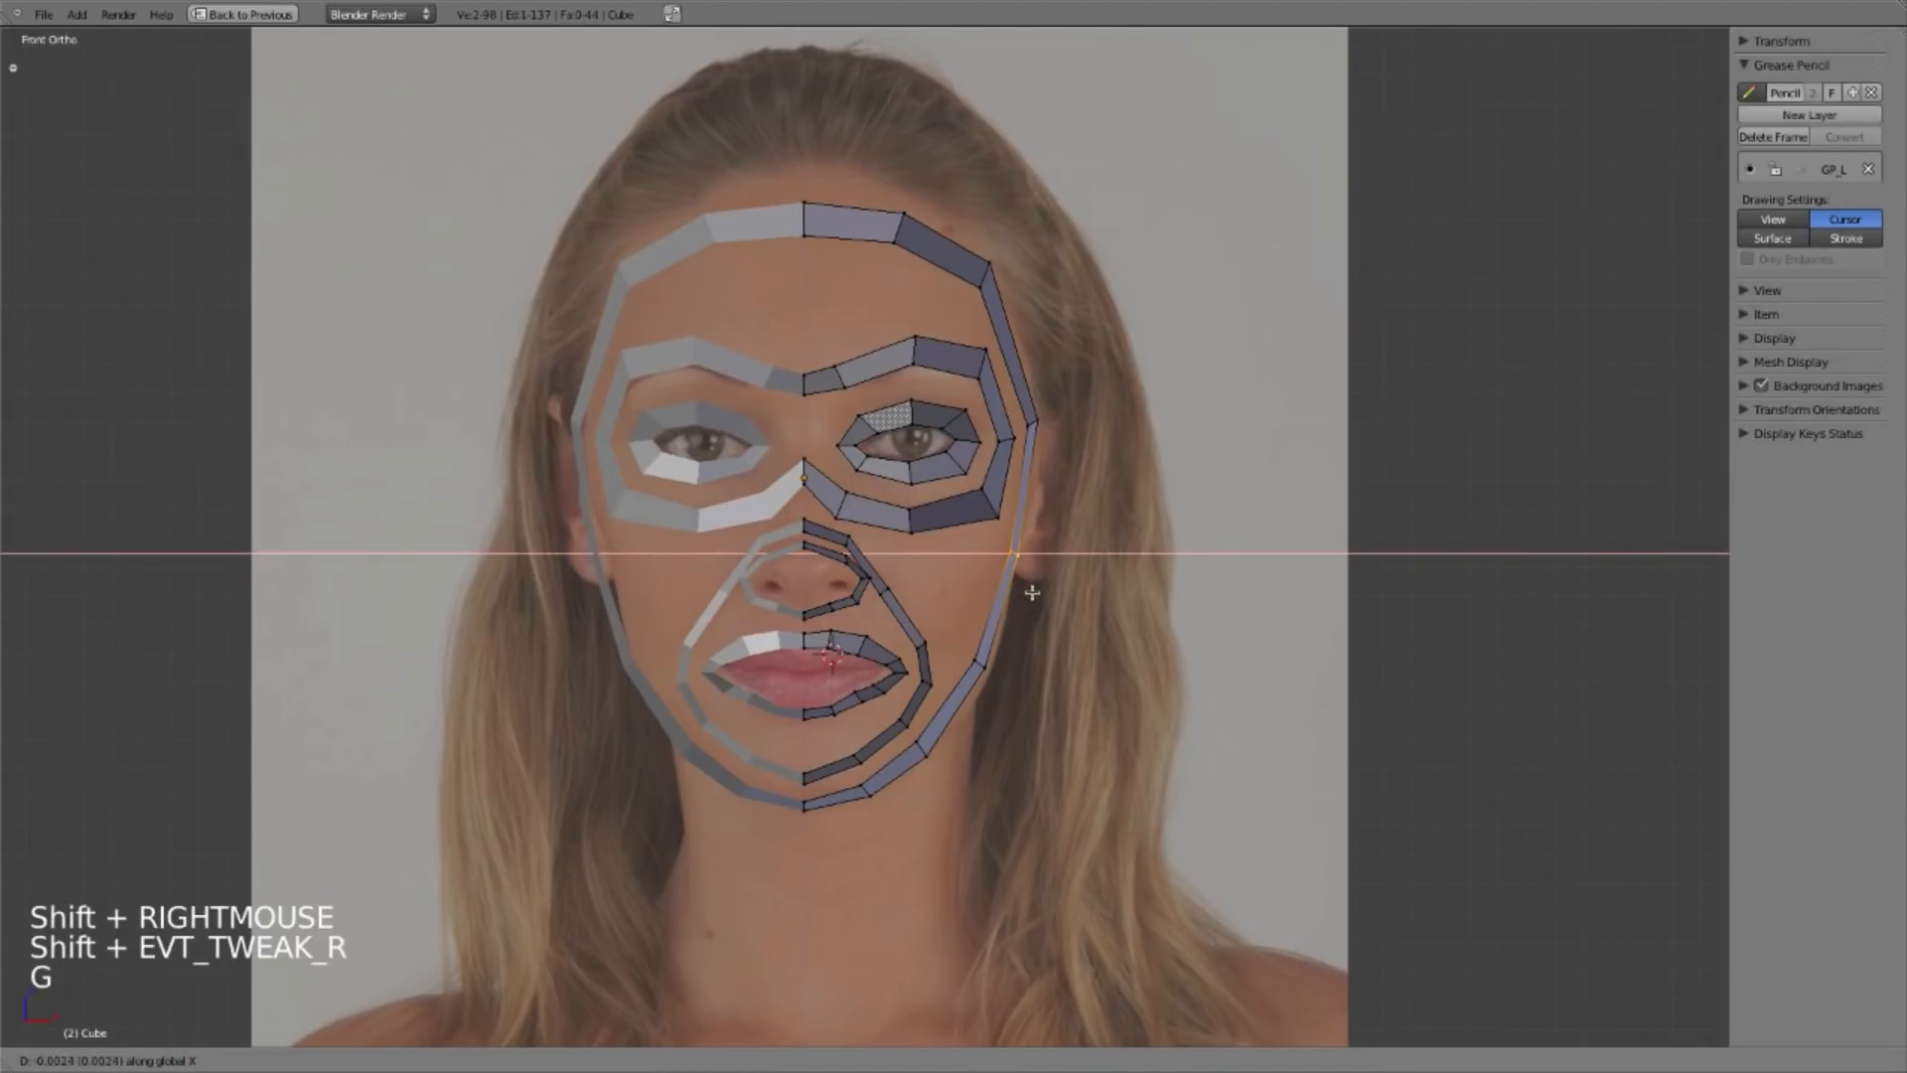
left_click(1015, 687)
key("a")
Step: Return to Object Mode, reveal the hidden body mesh and deselect everything
middle_click_drag(1037, 771, 1400, 596, "ctrl")
key("KP_1")
key("Tab")
key("alt+h")
key("a")
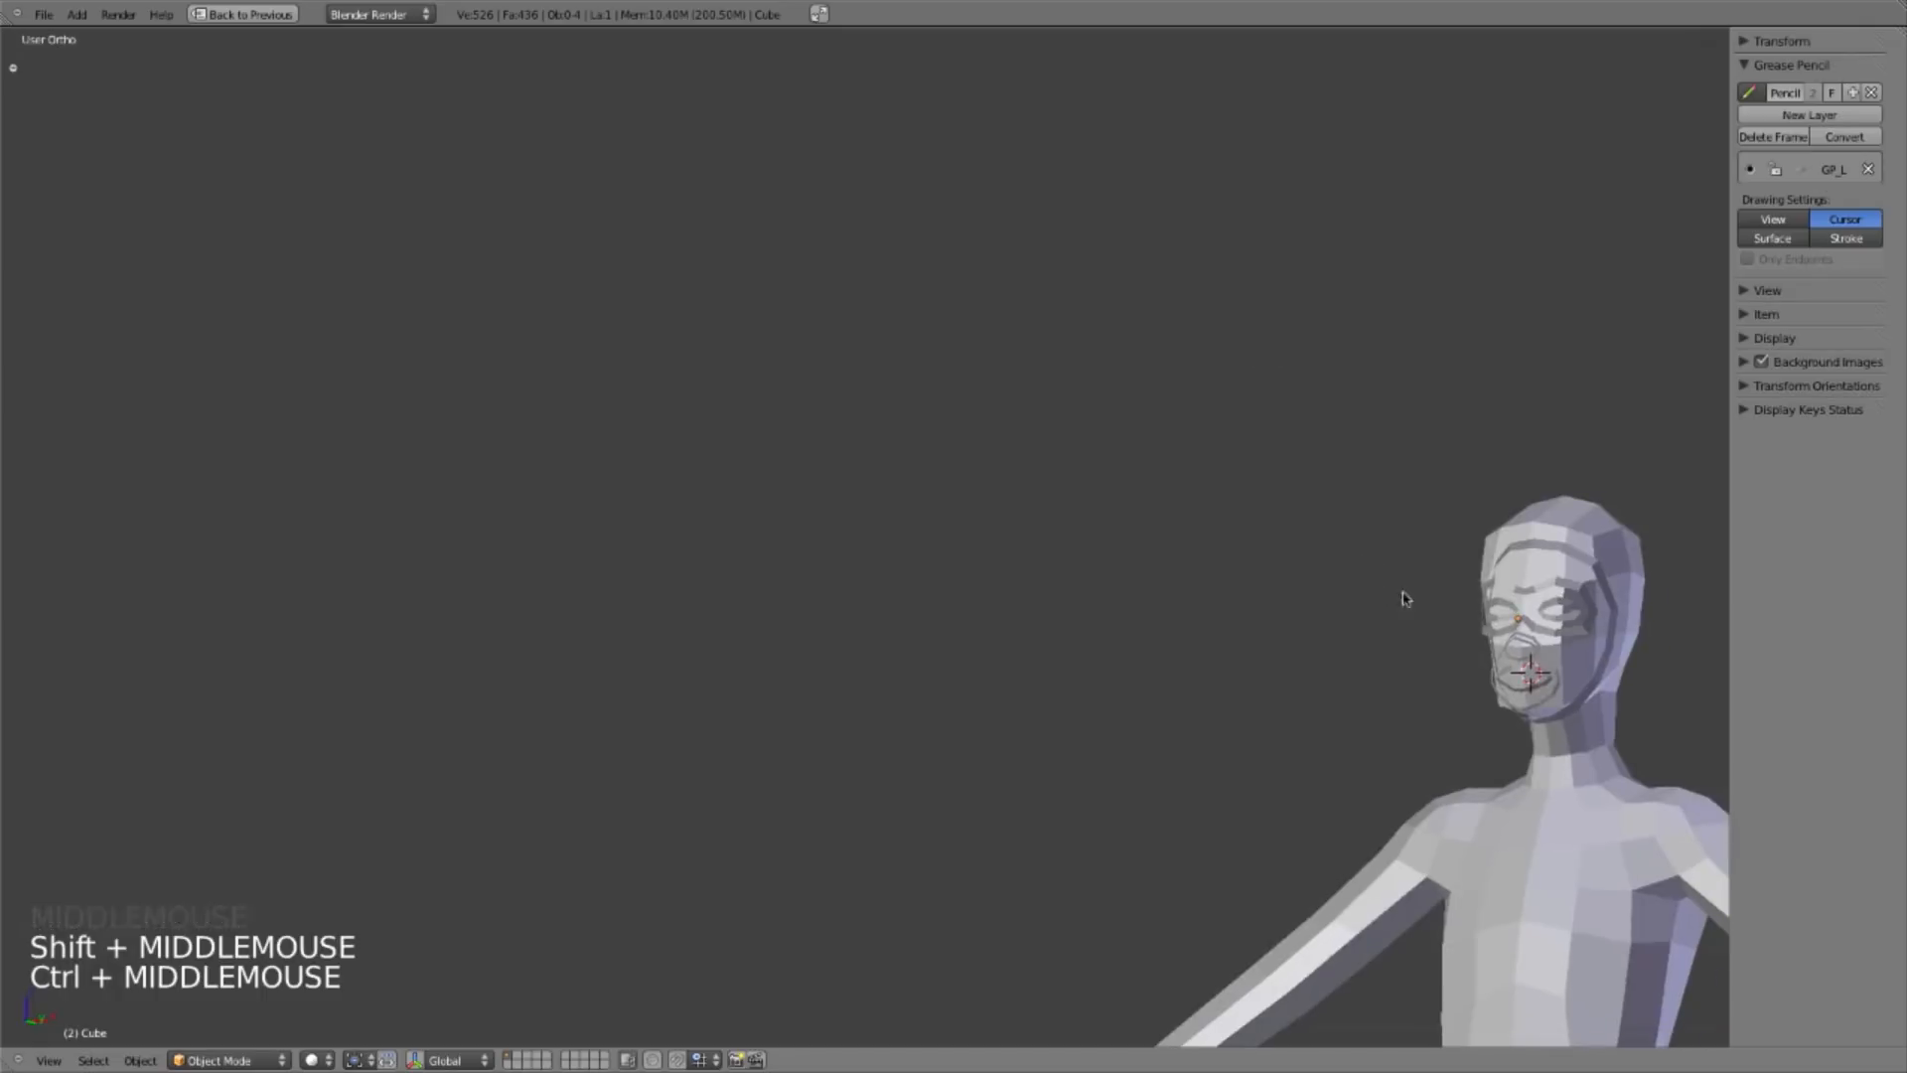
Step: Select the face mesh, restore the full window layout, and turn the mesh's X-Ray display off and back on
middle_click_drag(1523, 706, 1386, 548, "shift")
right_click(1384, 447)
right_click(1384, 446)
key("shift+space")
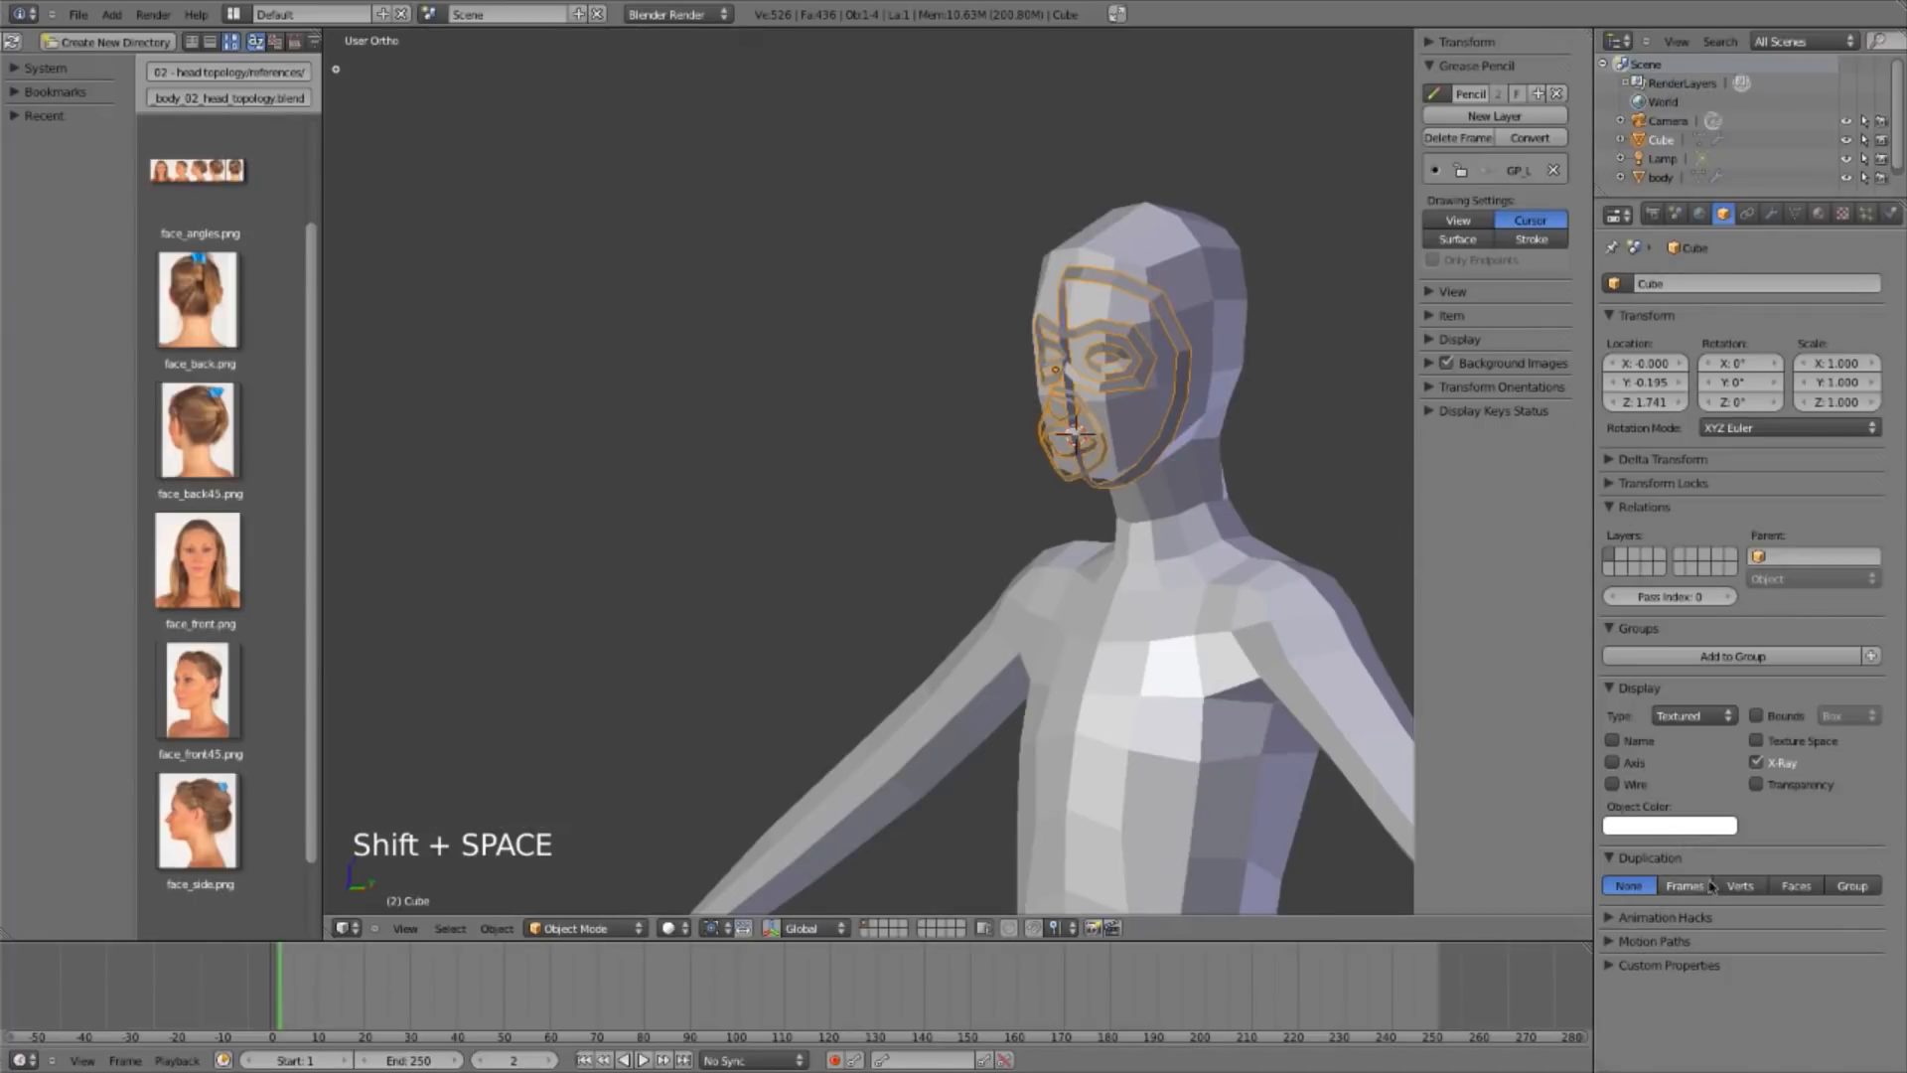
left_click(1756, 762)
middle_click_drag(1268, 664, 1135, 724, "shift")
key("a")
left_click(1756, 762)
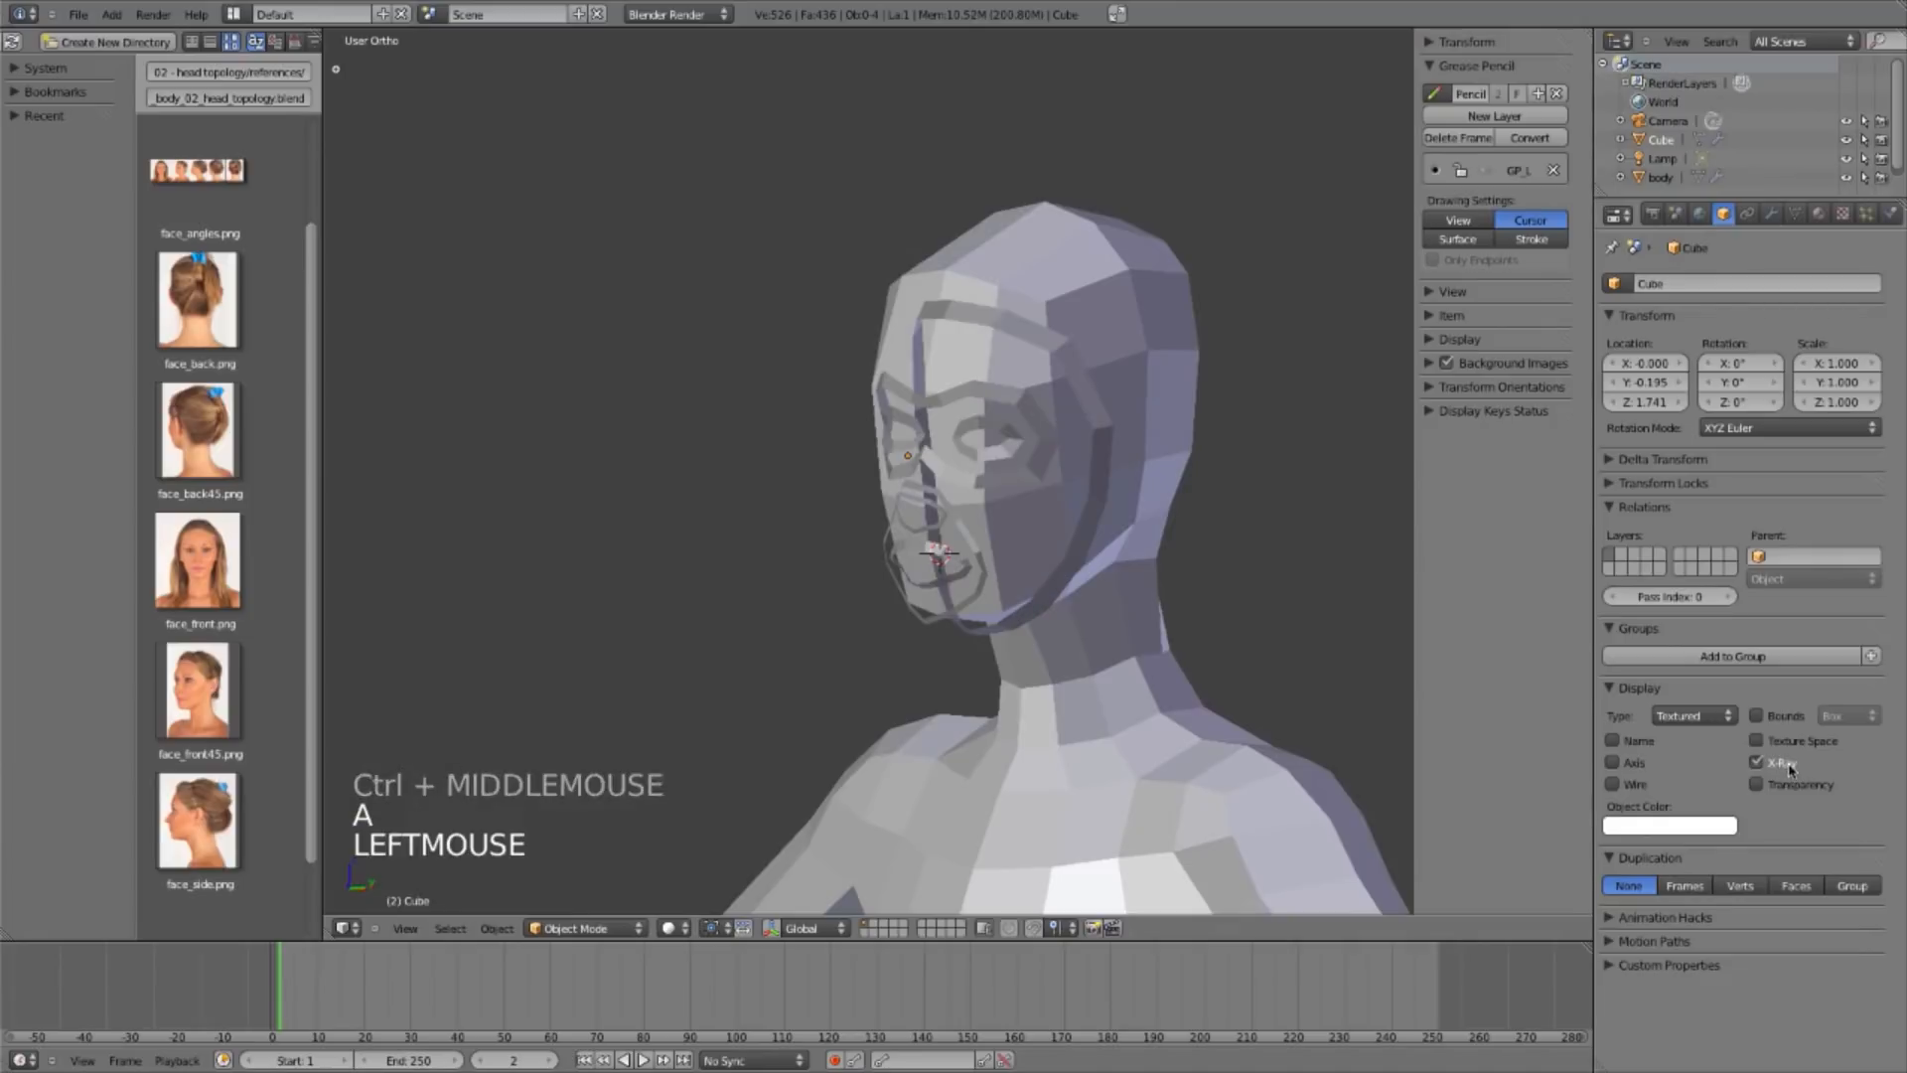
Step: Inspect the X-Ray face loops over the body's head from the side and the front
middle_click_drag(1019, 591, 1120, 443)
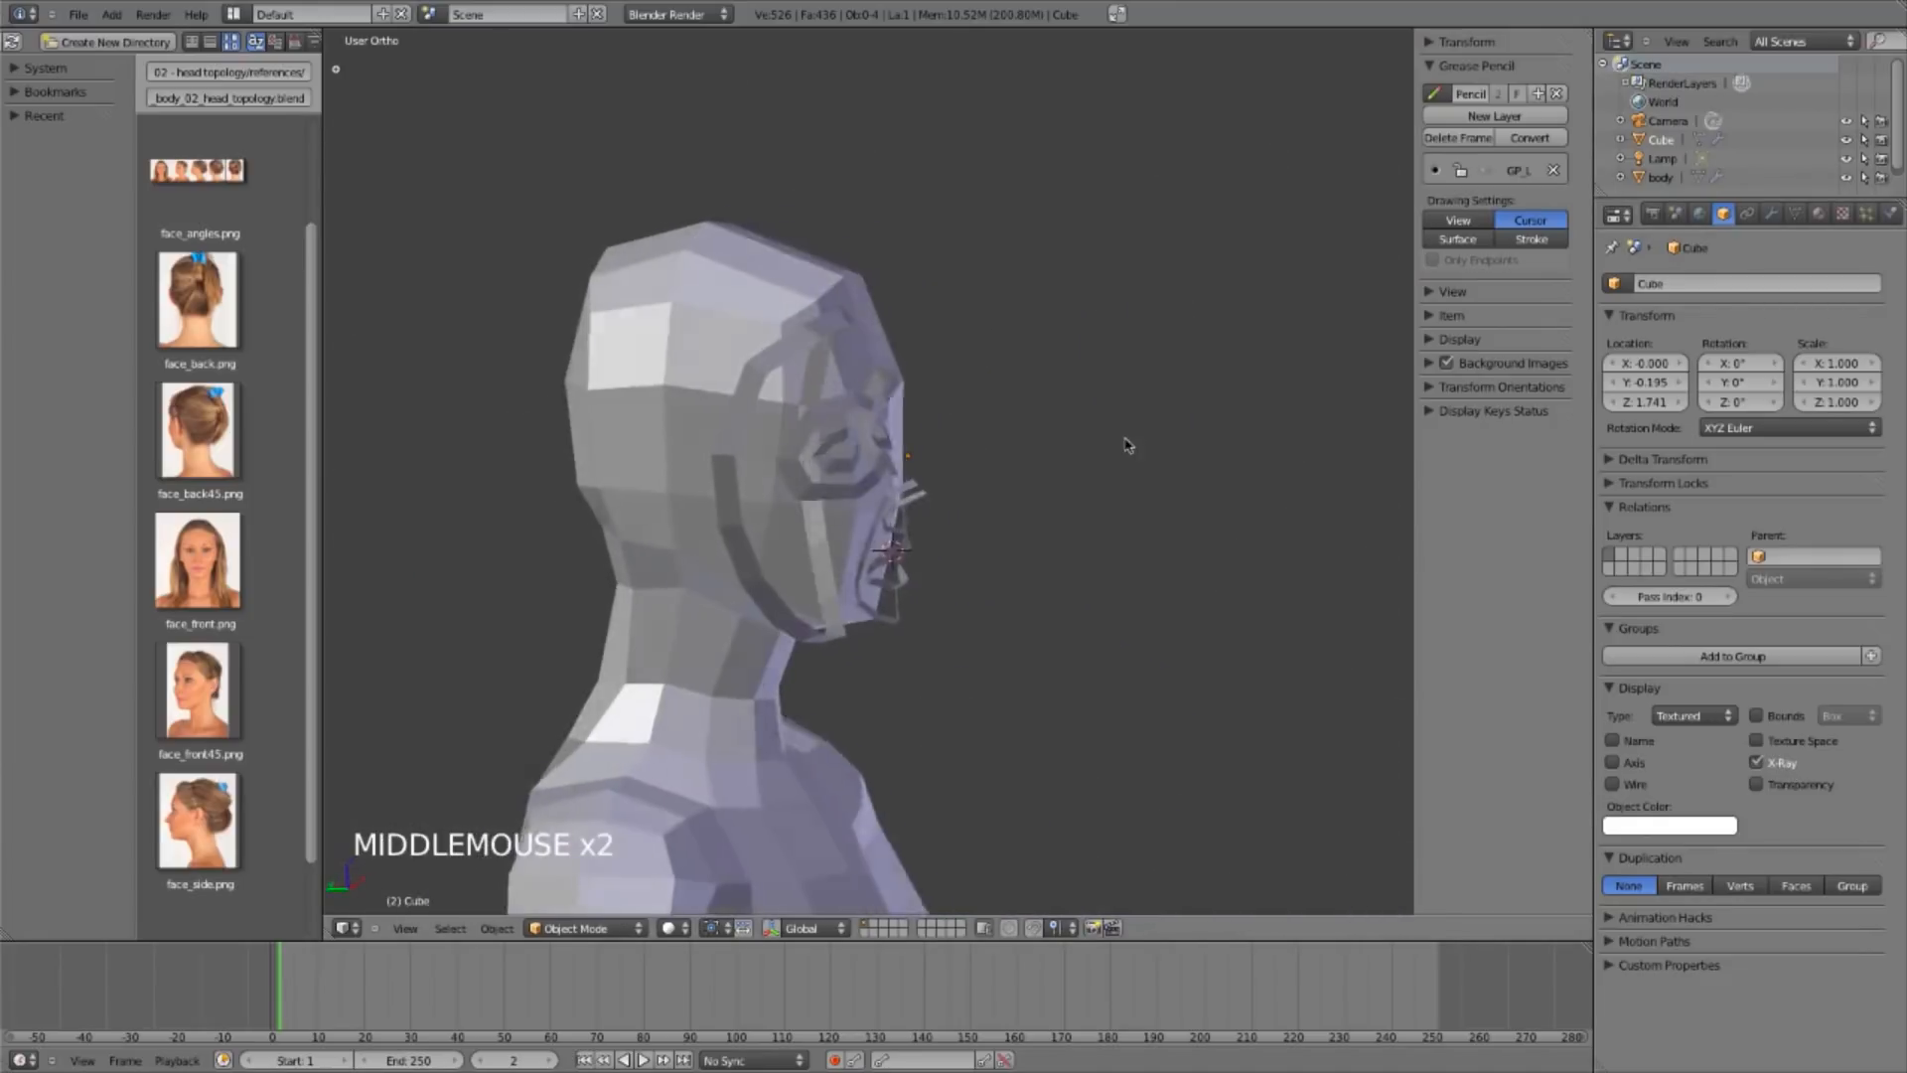
key("KP_1")
middle_click_drag(1351, 687, 1003, 709, "shift")
key("z")
key("z")
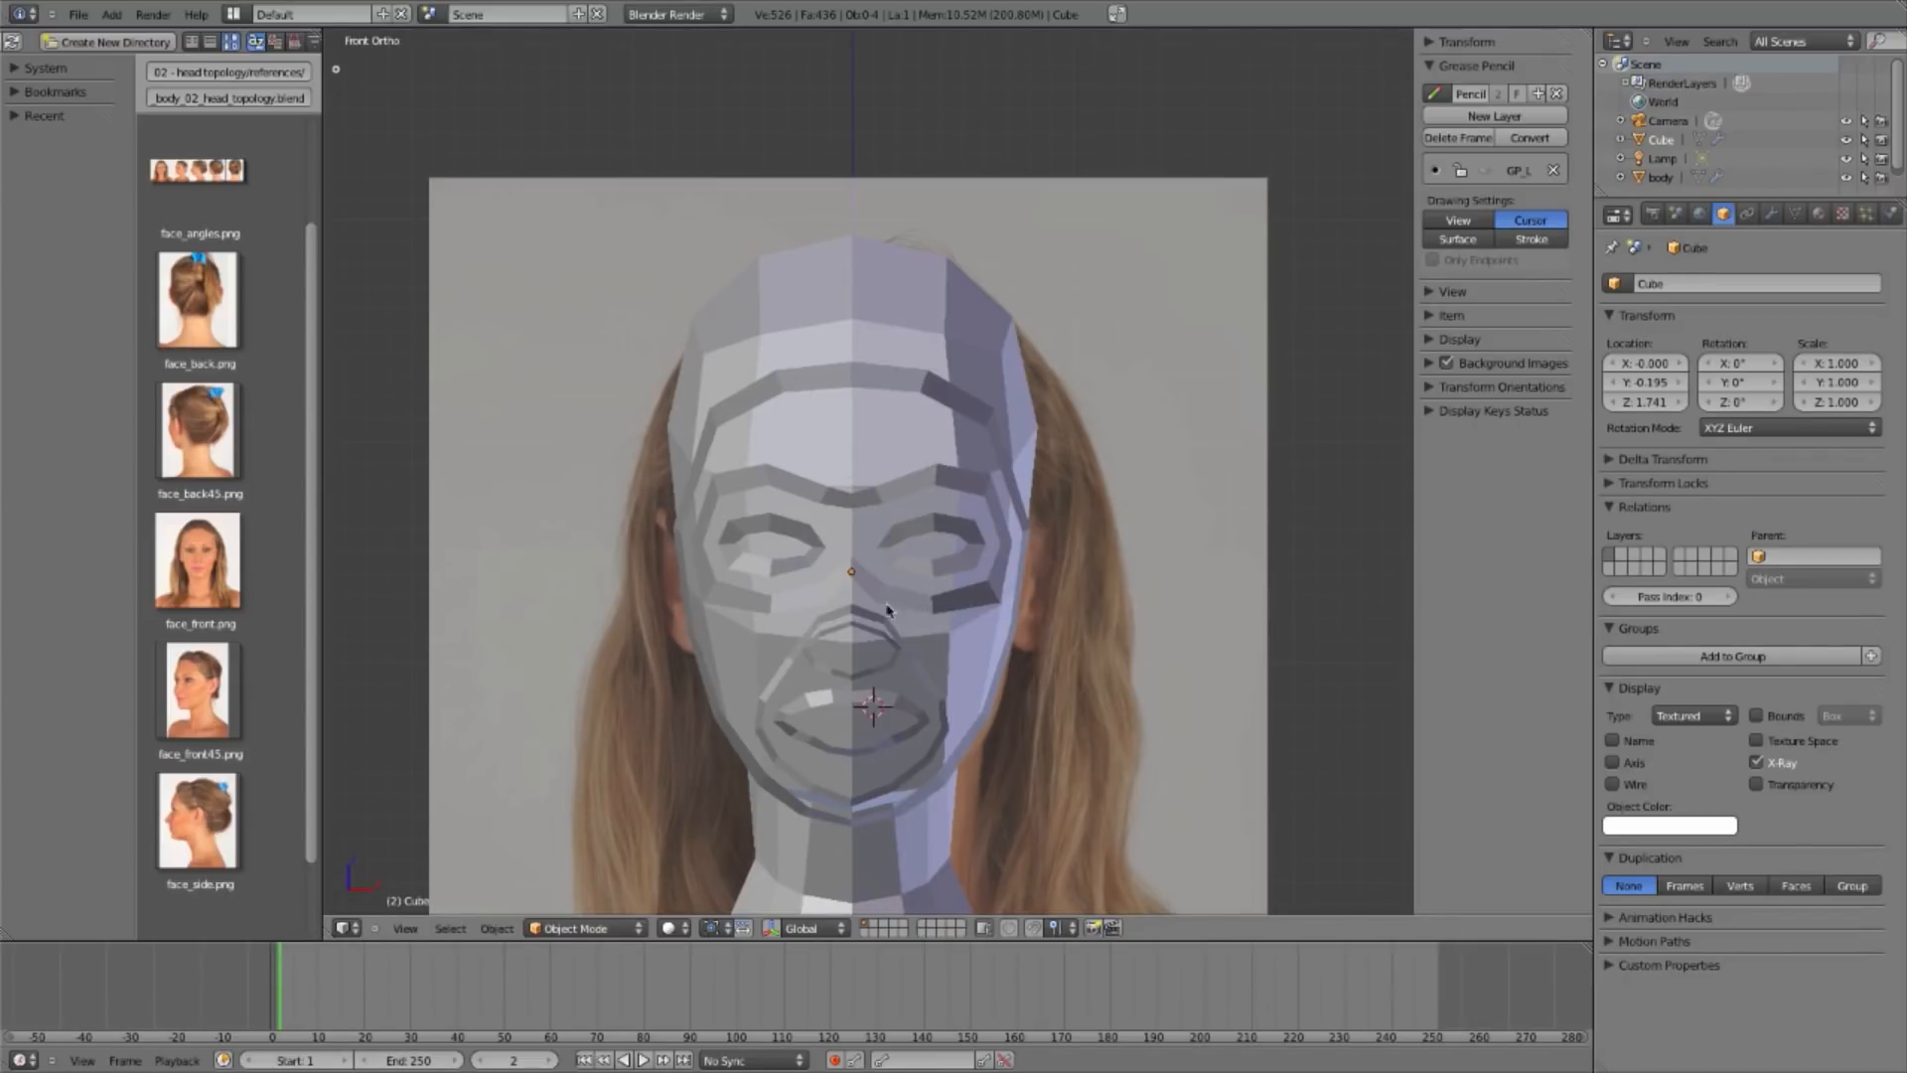
middle_click_drag(942, 533, 958, 637, "shift")
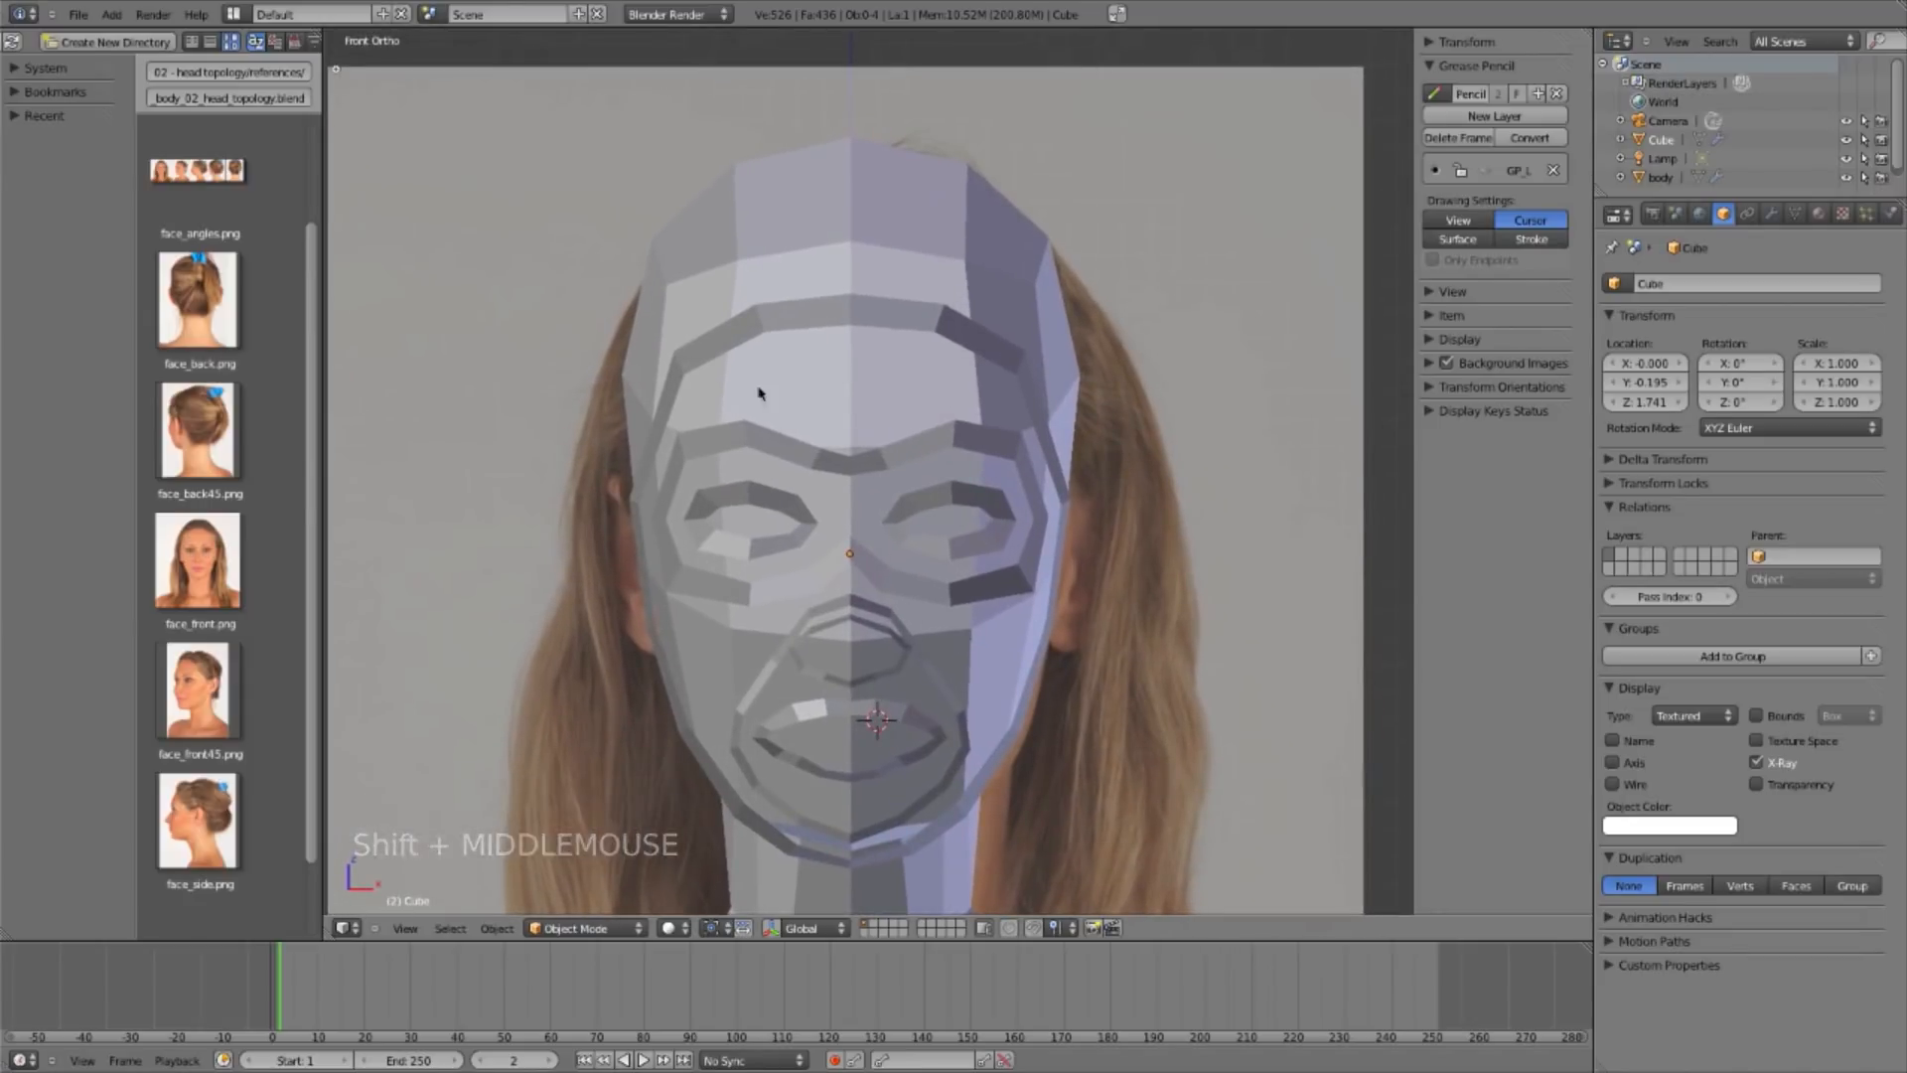